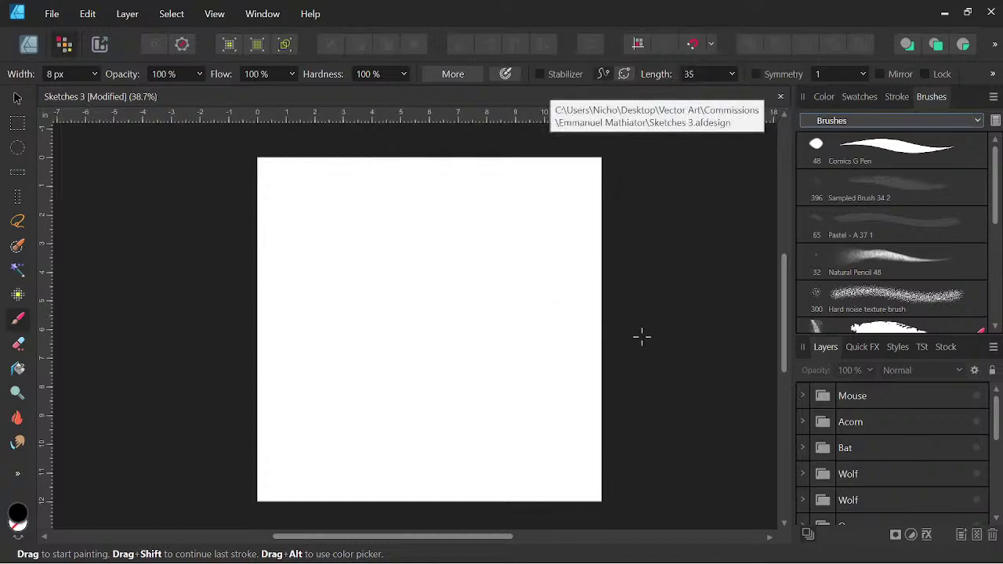
# Add a new pixel layer above the Mouse group and choose the Natural Pencil 4B brush for painting.
pyautogui.hotkey('ctrl', 'shift', 'n')
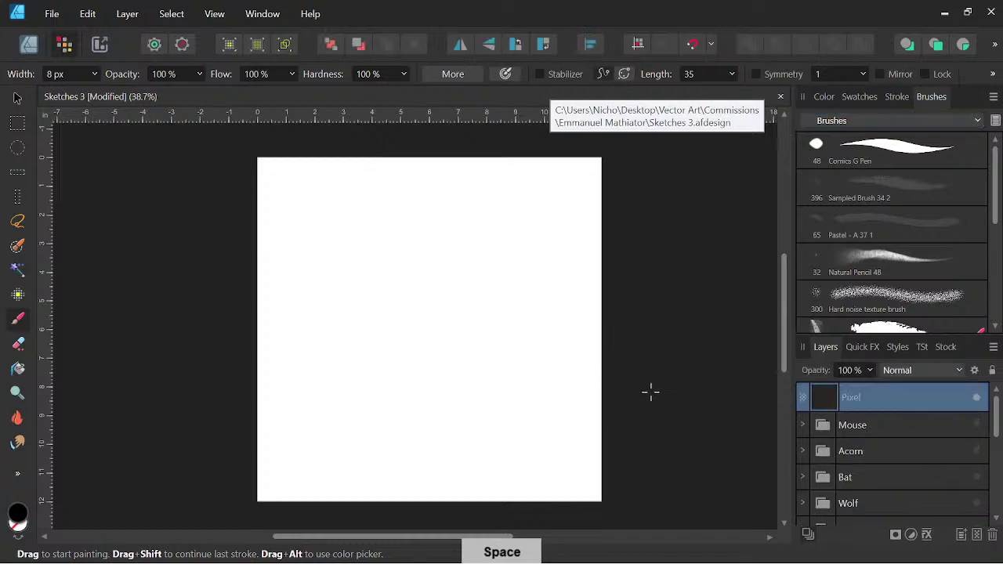
pyautogui.press('space')
pyautogui.moveTo(553, 432); pyautogui.dragTo(604, 416)
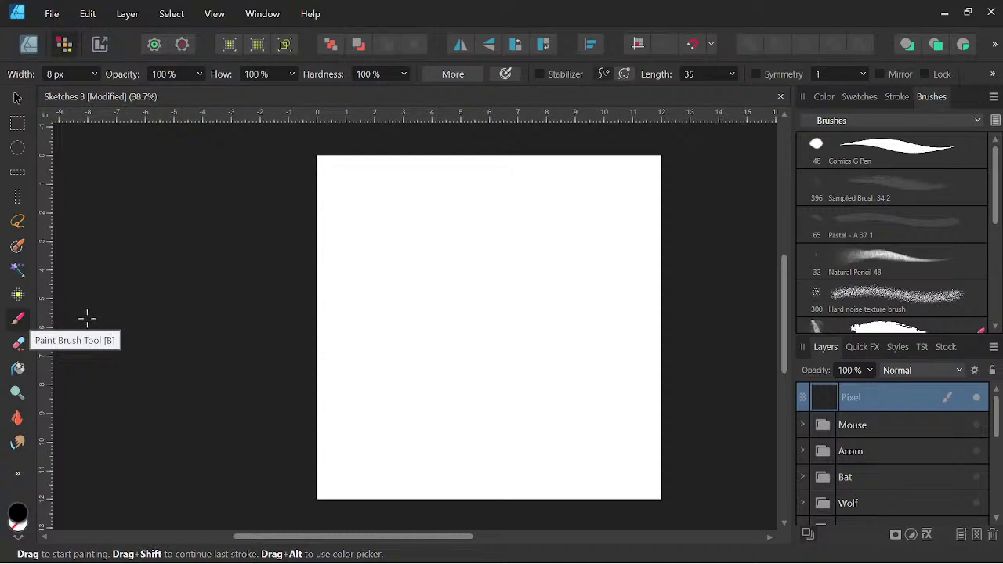
pyautogui.click(901, 262)
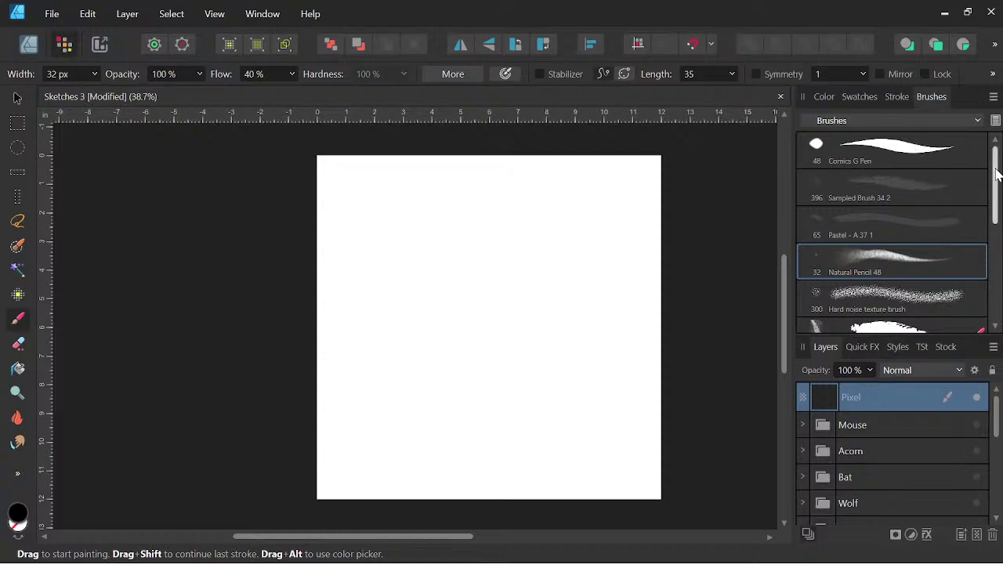
pyautogui.moveTo(996, 174)
pyautogui.mouseDown()
pyautogui.moveTo(996, 276)
pyautogui.moveTo(997, 168)
pyautogui.mouseUp()
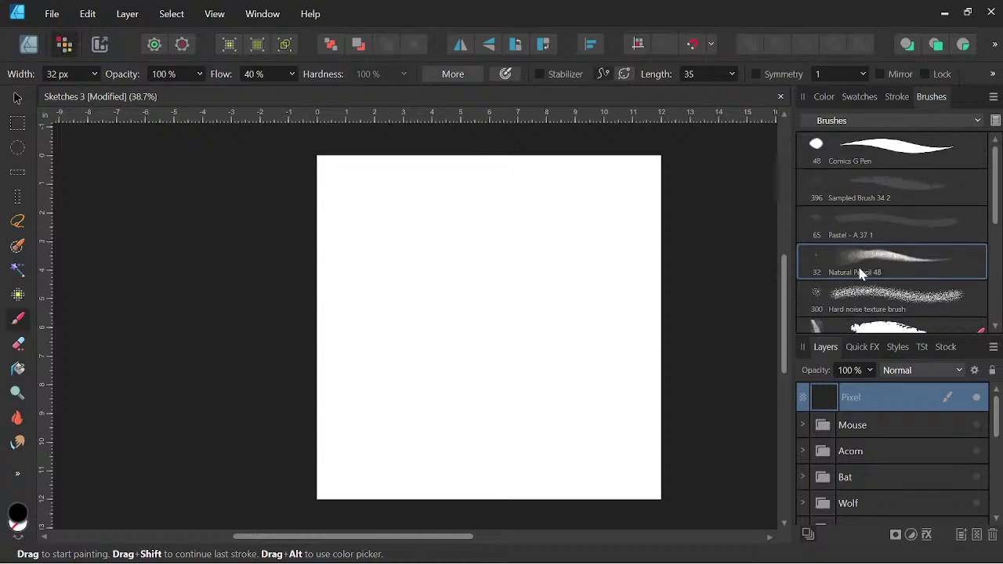
# Look at the brushes in the Pencils category and return to the custom Brushes category.
pyautogui.click(961, 125)
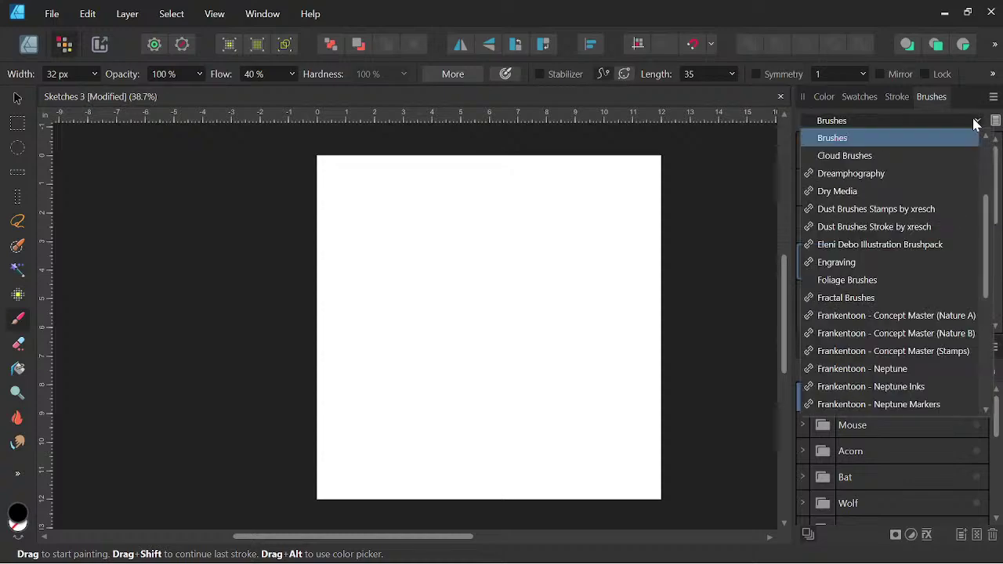
pyautogui.moveTo(986, 224); pyautogui.dragTo(986, 317)
pyautogui.click(831, 298)
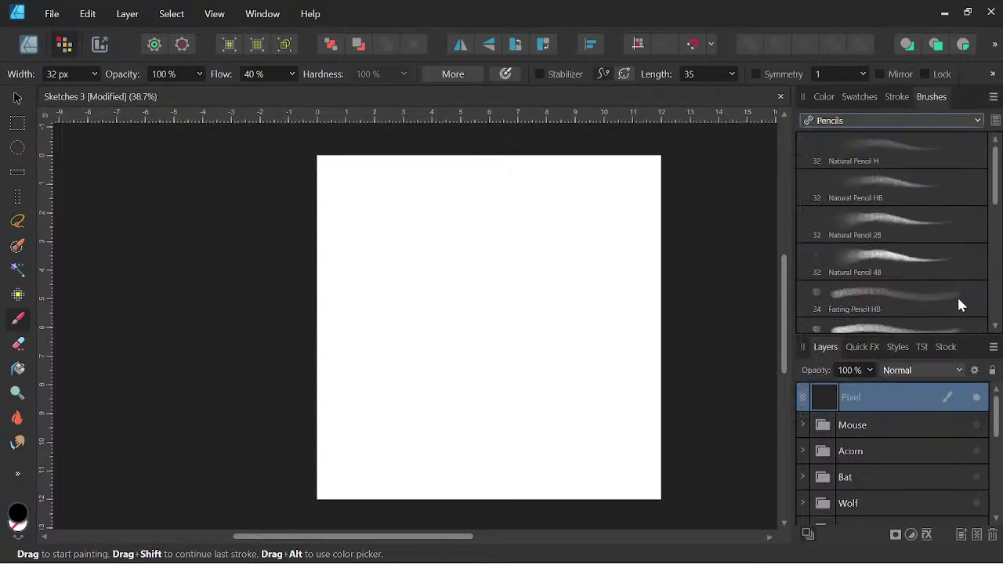
pyautogui.click(972, 124)
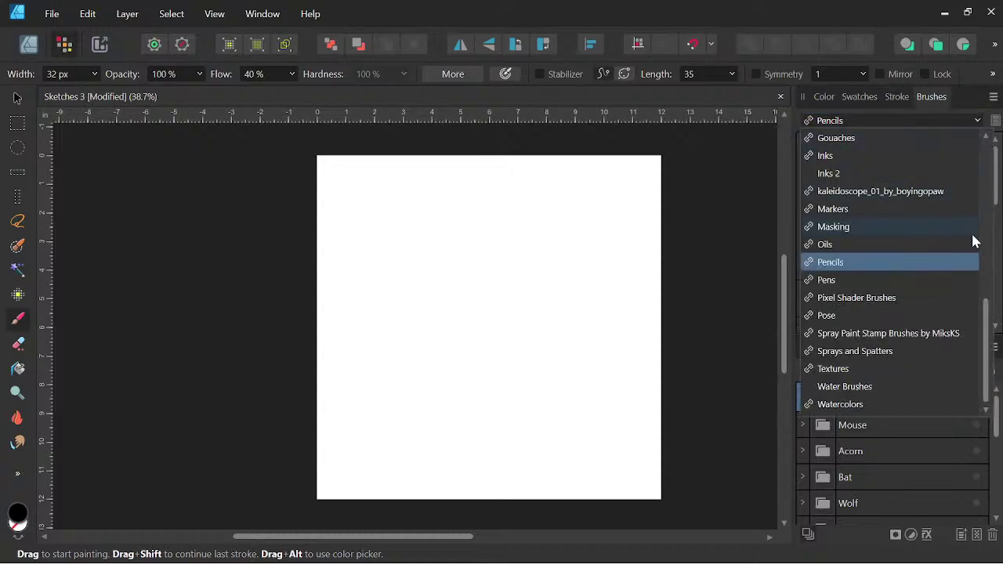
pyautogui.scroll(2, 987, 282)
pyautogui.scroll(5, 987, 284)
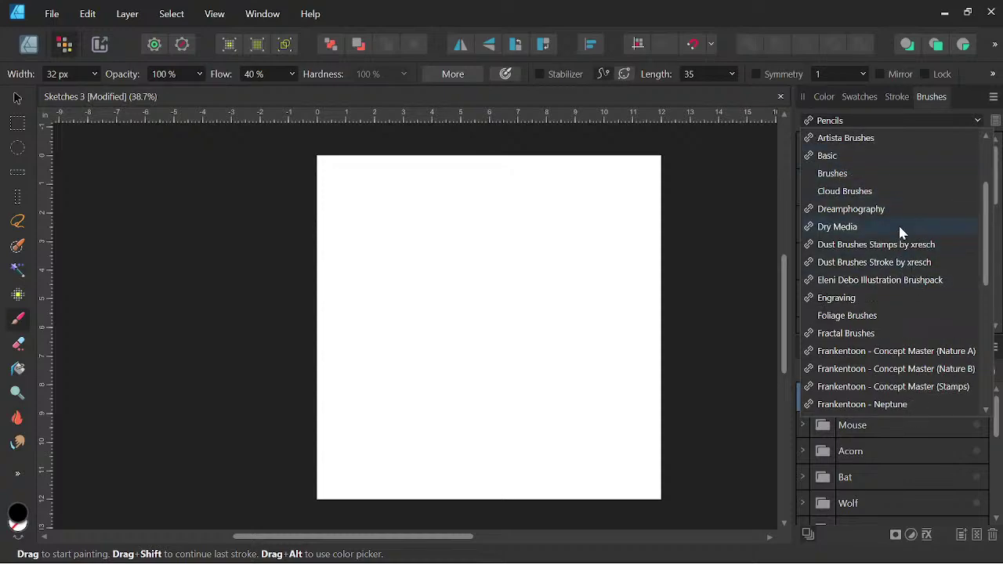
pyautogui.click(847, 174)
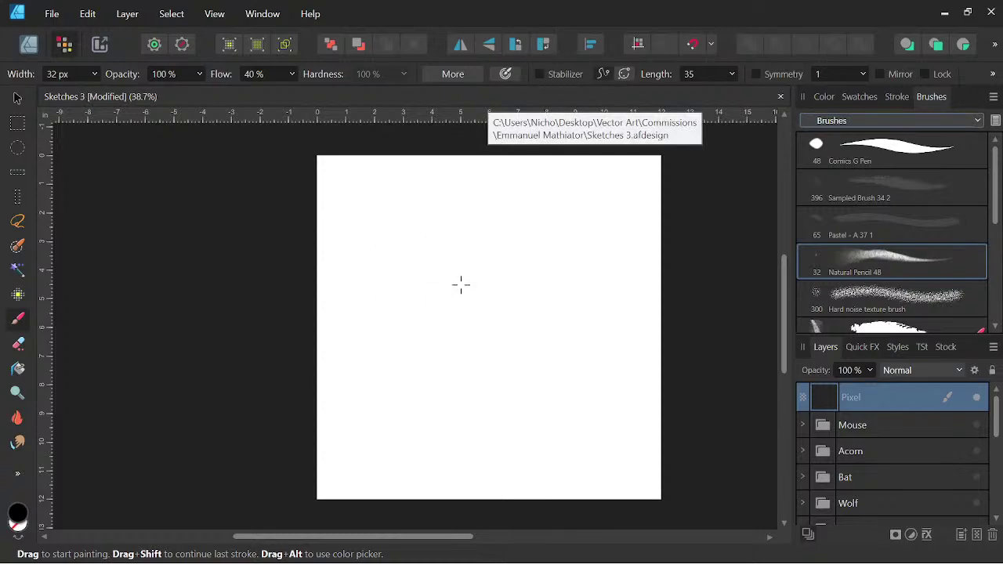
pyautogui.press('space')
pyautogui.moveTo(508, 329); pyautogui.dragTo(557, 338)
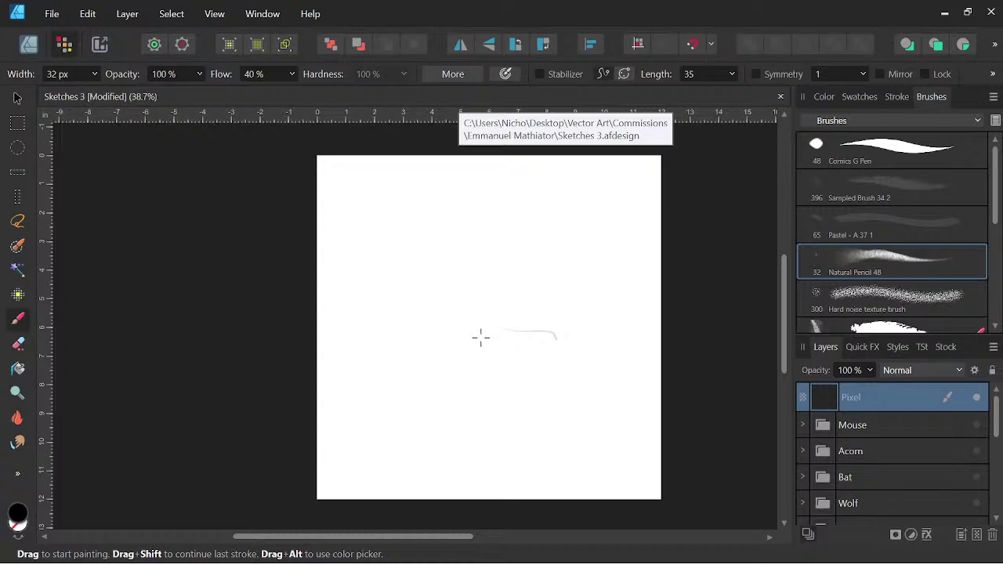
pyautogui.moveTo(615, 3); pyautogui.dragTo(572, 92)
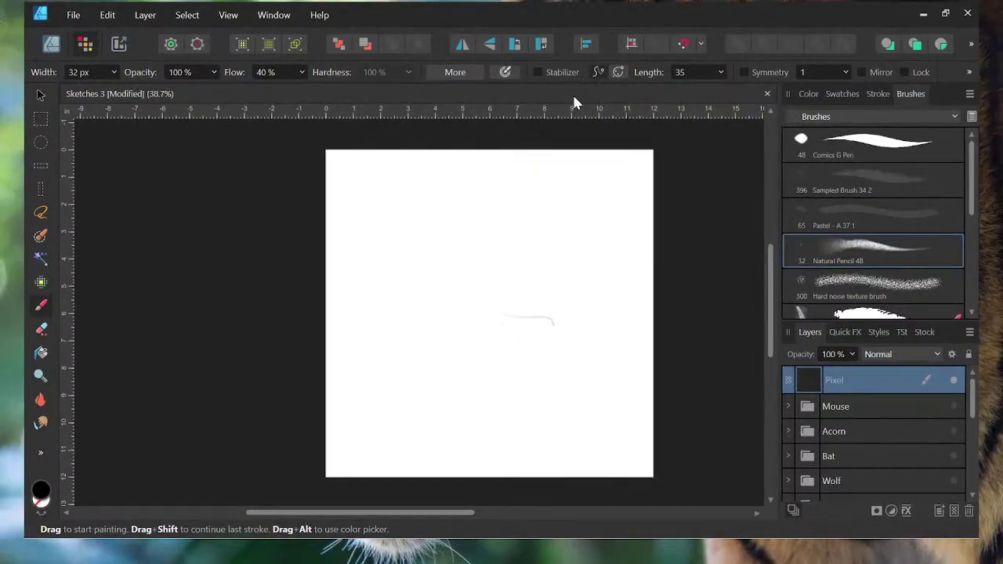
pyautogui.press('space')
pyautogui.moveTo(575, 354); pyautogui.dragTo(593, 364)
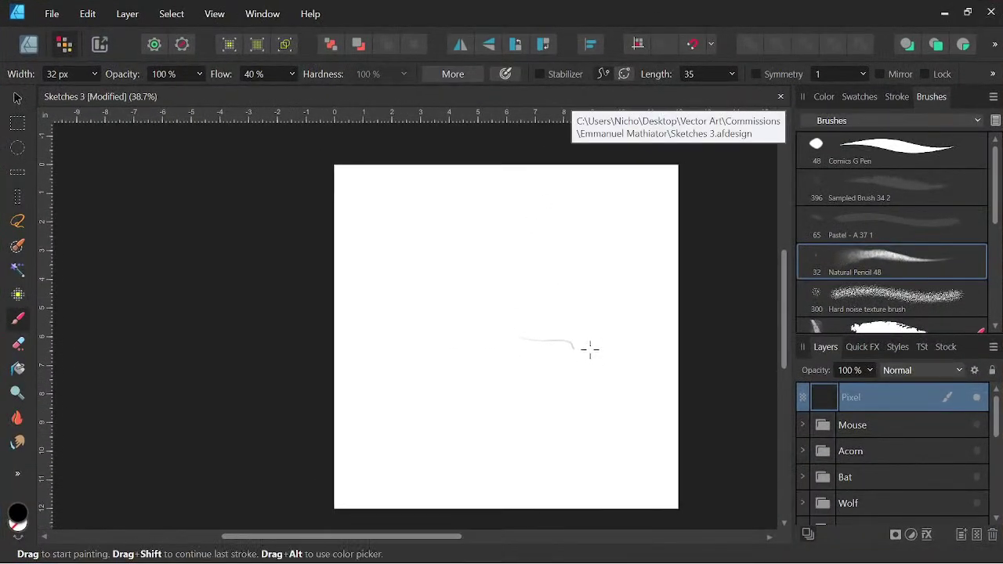
pyautogui.hotkey('ctrl', 'z')
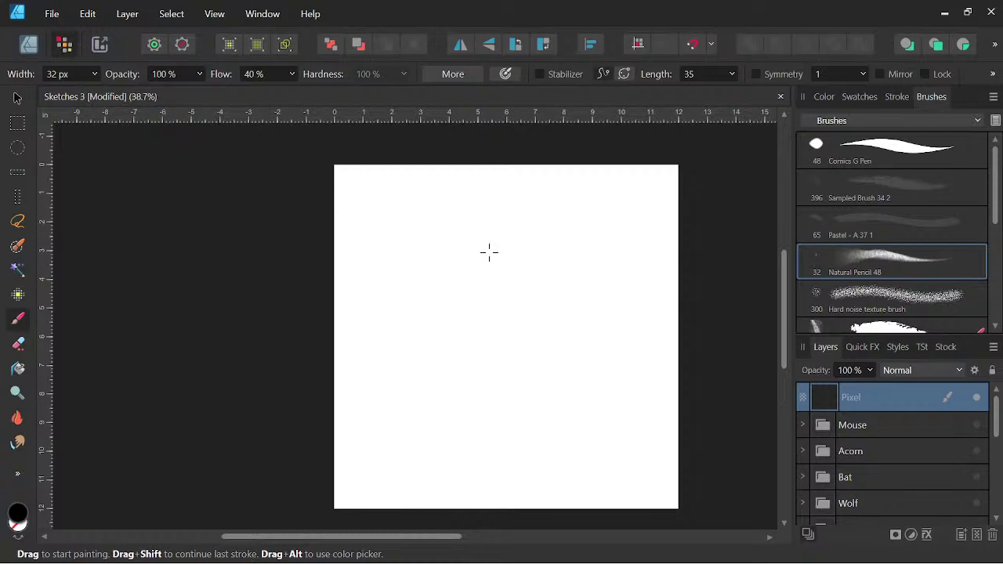
# Sketch the horse's head as a tall rounded shape with a round muzzle and two small pointed ears.
pyautogui.moveTo(509, 230)
pyautogui.mouseDown()
pyautogui.moveTo(532, 234)
pyautogui.moveTo(492, 246)
pyautogui.moveTo(533, 234)
pyautogui.moveTo(525, 231)
pyautogui.moveTo(509, 265)
pyautogui.moveTo(542, 244)
pyautogui.moveTo(548, 274)
pyautogui.mouseUp()
pyautogui.moveTo(492, 252)
pyautogui.mouseDown()
pyautogui.moveTo(496, 297)
pyautogui.moveTo(538, 304)
pyautogui.moveTo(550, 293)
pyautogui.mouseUp()
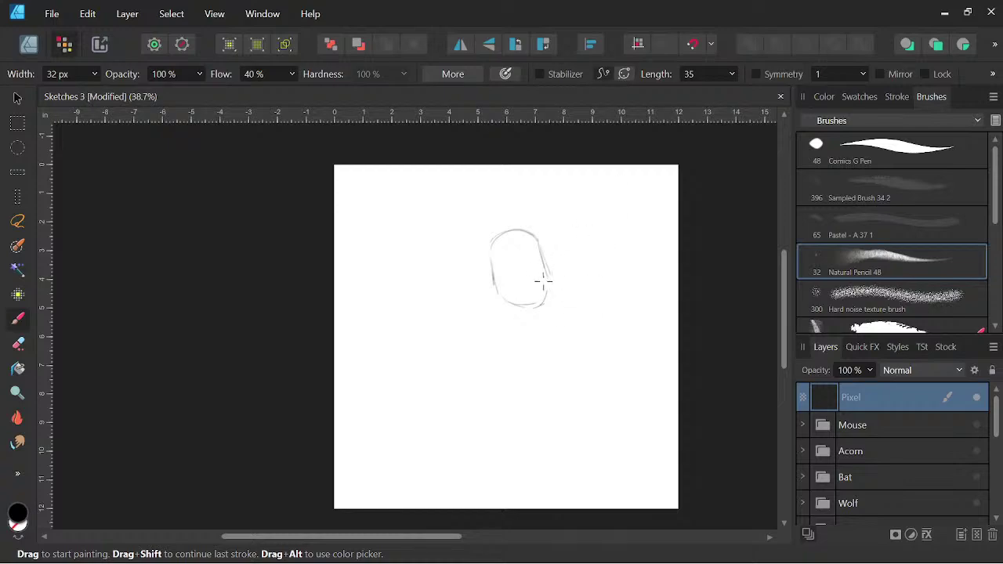
pyautogui.moveTo(529, 269)
pyautogui.mouseDown()
pyautogui.moveTo(501, 297)
pyautogui.moveTo(512, 271)
pyautogui.moveTo(544, 280)
pyautogui.moveTo(548, 292)
pyautogui.moveTo(544, 272)
pyautogui.moveTo(508, 302)
pyautogui.mouseUp()
pyautogui.moveTo(492, 230)
pyautogui.mouseDown()
pyautogui.moveTo(482, 251)
pyautogui.moveTo(533, 230)
pyautogui.moveTo(541, 245)
pyautogui.mouseUp()
# Sketch the horse's body below the head: neck, back, rounded rump, chest and a curved belly line.
pyautogui.press('space')
pyautogui.moveTo(585, 350); pyautogui.dragTo(622, 349)
pyautogui.moveTo(530, 273); pyautogui.dragTo(509, 301)
pyautogui.moveTo(569, 312); pyautogui.dragTo(564, 337)
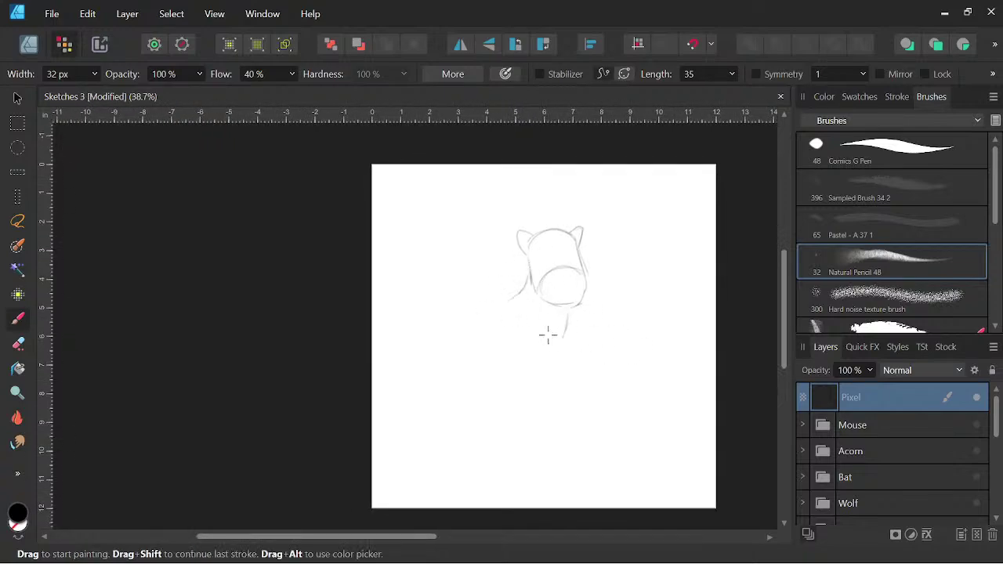
pyautogui.moveTo(529, 274)
pyautogui.mouseDown()
pyautogui.moveTo(477, 302)
pyautogui.moveTo(486, 306)
pyautogui.moveTo(443, 308)
pyautogui.mouseUp()
pyautogui.moveTo(517, 294)
pyautogui.mouseDown()
pyautogui.moveTo(449, 308)
pyautogui.moveTo(434, 341)
pyautogui.moveTo(429, 318)
pyautogui.moveTo(437, 363)
pyautogui.moveTo(434, 313)
pyautogui.moveTo(457, 312)
pyautogui.mouseUp()
pyautogui.moveTo(570, 309); pyautogui.dragTo(564, 336)
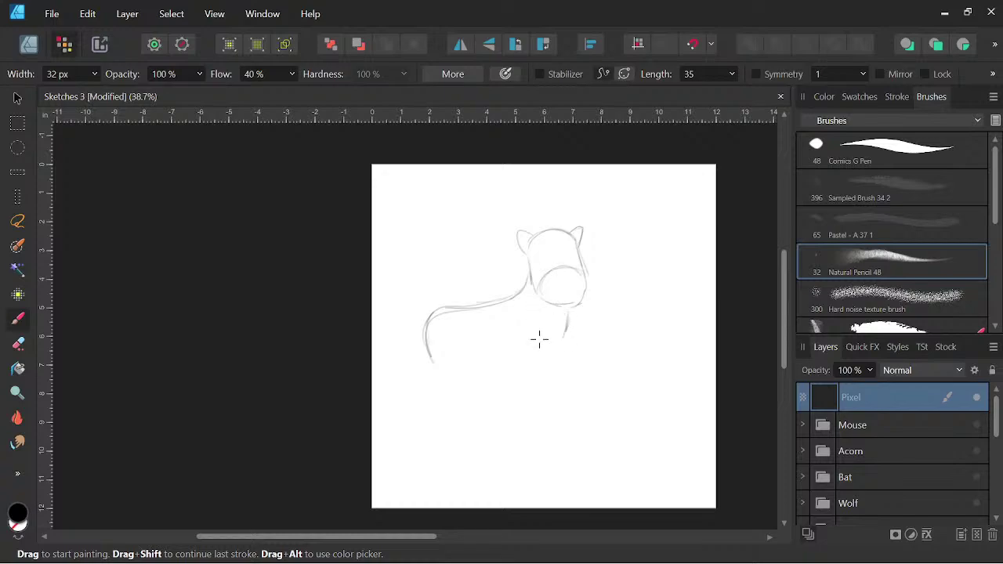
pyautogui.moveTo(558, 347); pyautogui.dragTo(565, 327)
pyautogui.moveTo(435, 354)
pyautogui.mouseDown()
pyautogui.moveTo(519, 365)
pyautogui.moveTo(460, 365)
pyautogui.moveTo(540, 359)
pyautogui.moveTo(570, 310)
pyautogui.moveTo(562, 339)
pyautogui.moveTo(536, 359)
pyautogui.moveTo(469, 368)
pyautogui.moveTo(435, 347)
pyautogui.moveTo(442, 309)
pyautogui.moveTo(439, 342)
pyautogui.mouseUp()
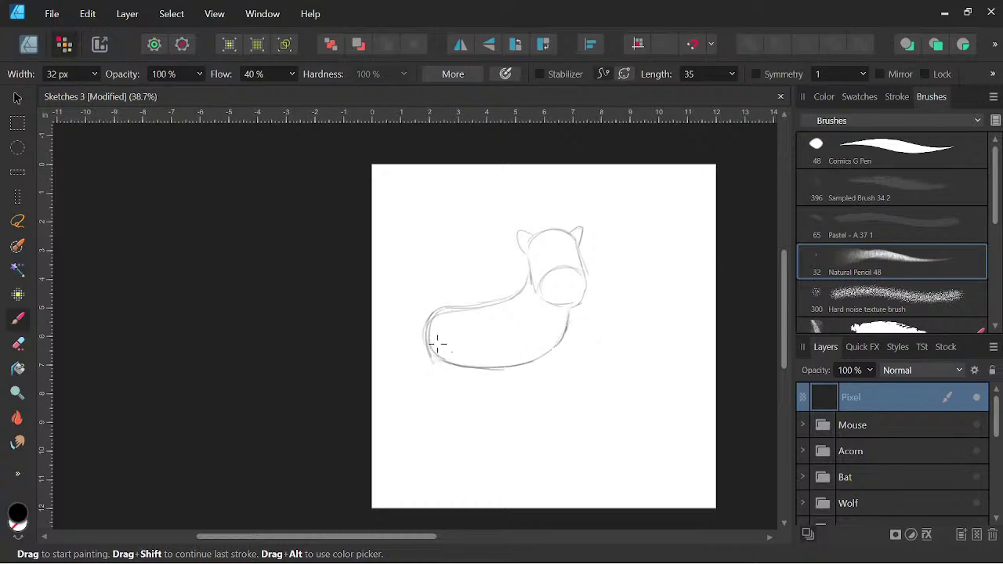
# Sketch short blocky front and hind legs beneath the body and a small tail line at the rump.
pyautogui.press('space')
pyautogui.moveTo(587, 390); pyautogui.dragTo(577, 374)
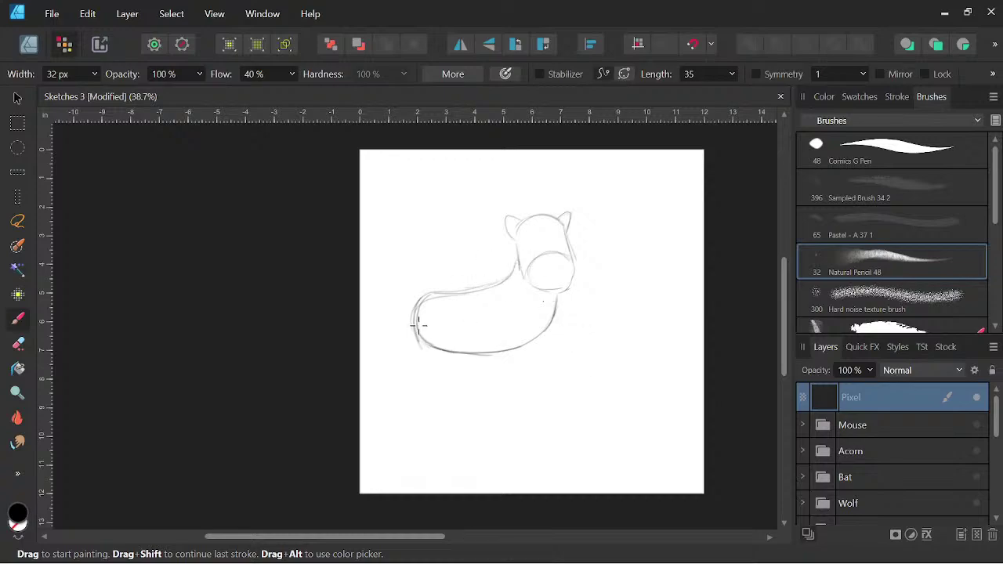
pyautogui.moveTo(419, 326); pyautogui.dragTo(429, 369)
pyautogui.moveTo(430, 376); pyautogui.dragTo(456, 374)
pyautogui.moveTo(533, 339)
pyautogui.mouseDown()
pyautogui.moveTo(531, 369)
pyautogui.moveTo(508, 362)
pyautogui.moveTo(509, 375)
pyautogui.moveTo(551, 361)
pyautogui.mouseUp()
pyautogui.press('space')
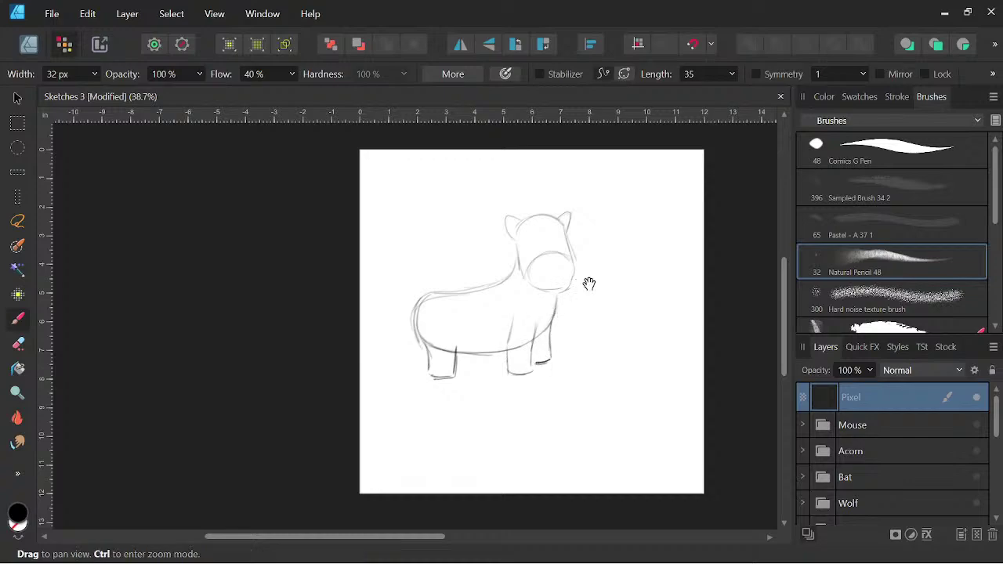
pyautogui.moveTo(607, 377)
pyautogui.mouseDown()
pyautogui.moveTo(631, 406)
pyautogui.moveTo(624, 398)
pyautogui.mouseUp()
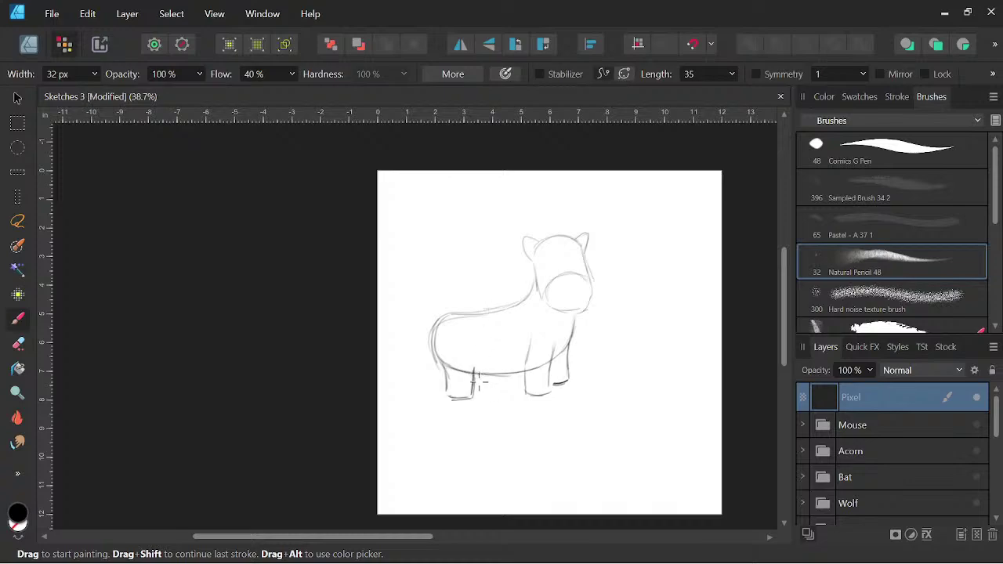
pyautogui.moveTo(479, 374); pyautogui.dragTo(499, 390)
pyautogui.moveTo(654, 405)
pyautogui.mouseDown()
pyautogui.moveTo(632, 389)
pyautogui.moveTo(640, 396)
pyautogui.mouseUp()
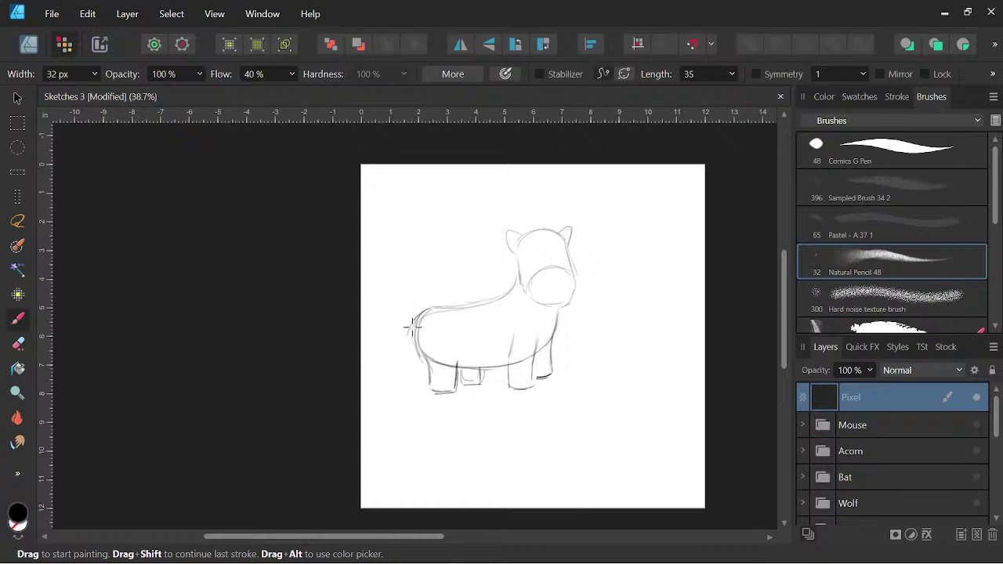
pyautogui.press('space')
pyautogui.moveTo(638, 391); pyautogui.dragTo(632, 395)
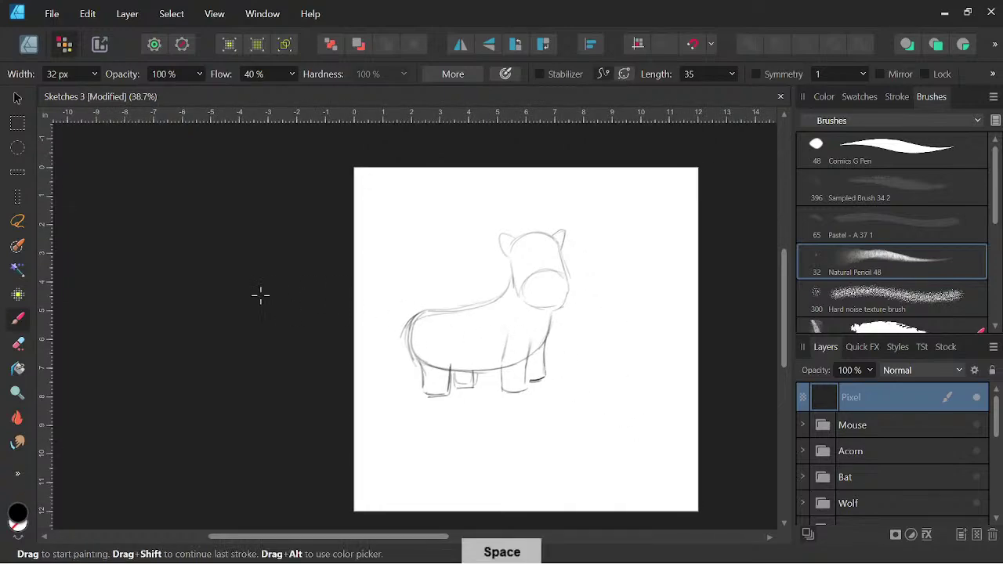
# Select the horse's hindquarters with a freehand selection, rotate them slightly clockwise, shift them toward the head, and deselect.
pyautogui.click(17, 222)
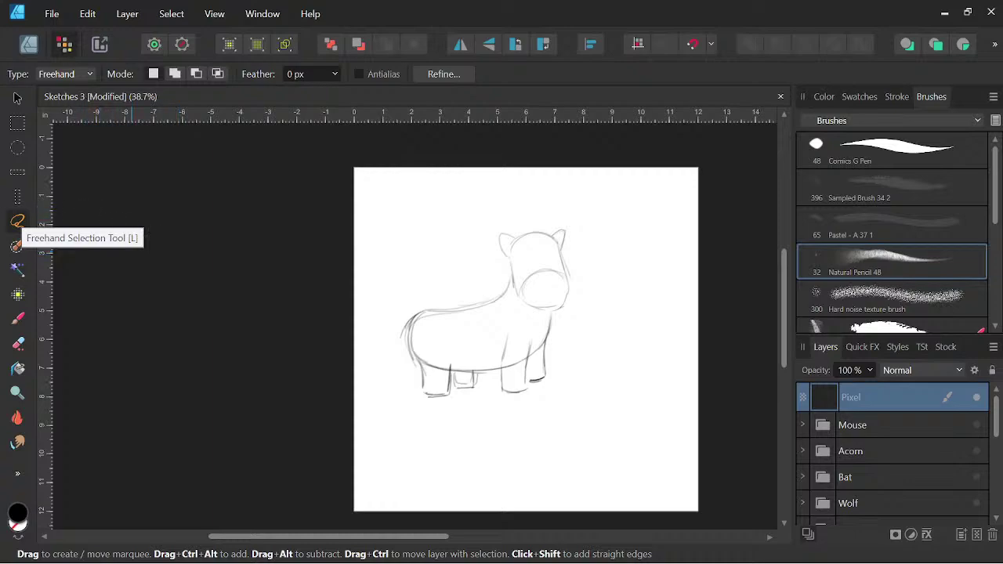
pyautogui.moveTo(486, 391)
pyautogui.mouseDown()
pyautogui.moveTo(487, 318)
pyautogui.moveTo(435, 285)
pyautogui.moveTo(380, 344)
pyautogui.moveTo(401, 410)
pyautogui.moveTo(459, 414)
pyautogui.moveTo(486, 391)
pyautogui.moveTo(457, 376)
pyautogui.mouseUp()
pyautogui.press('v')
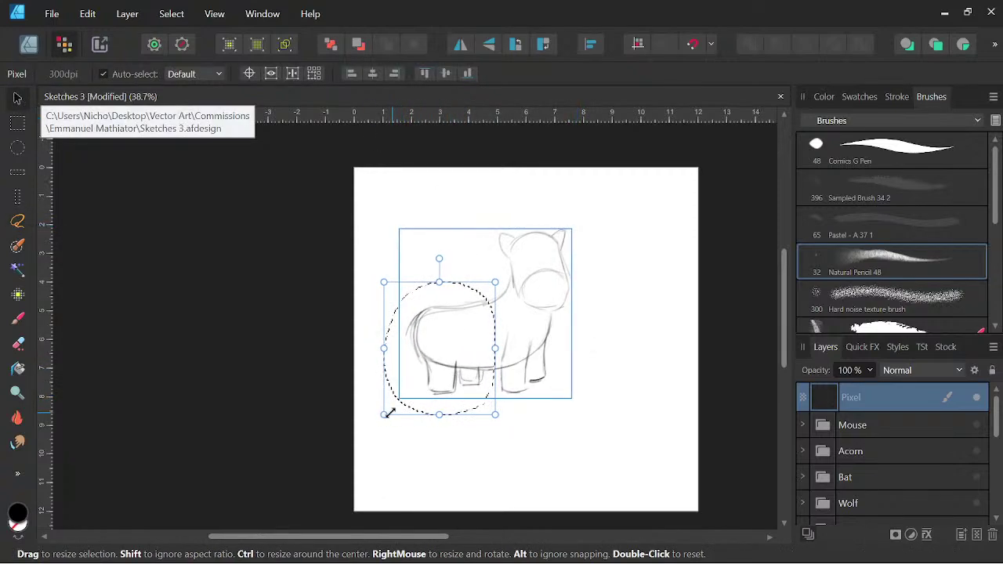
pyautogui.moveTo(384, 418)
pyautogui.mouseDown()
pyautogui.moveTo(394, 402)
pyautogui.moveTo(383, 416)
pyautogui.mouseUp()
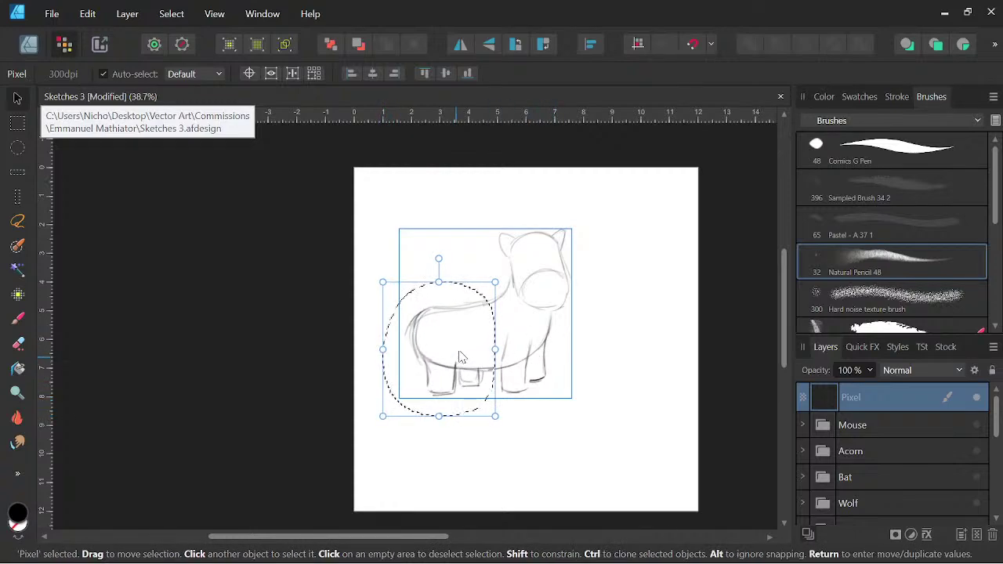
pyautogui.moveTo(442, 259); pyautogui.dragTo(449, 254)
pyautogui.moveTo(458, 382); pyautogui.dragTo(463, 382)
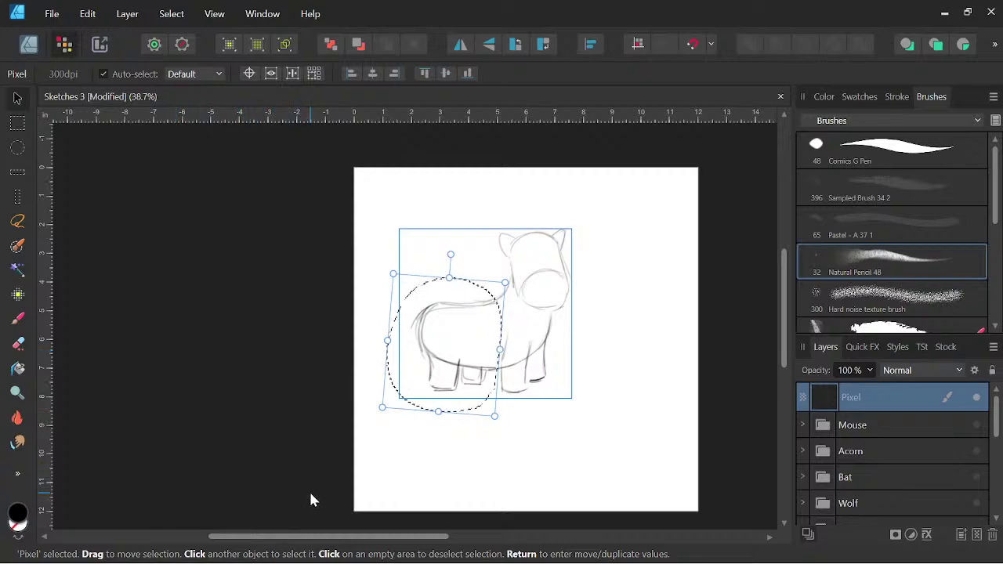
pyautogui.hotkey('ctrl', 'd')
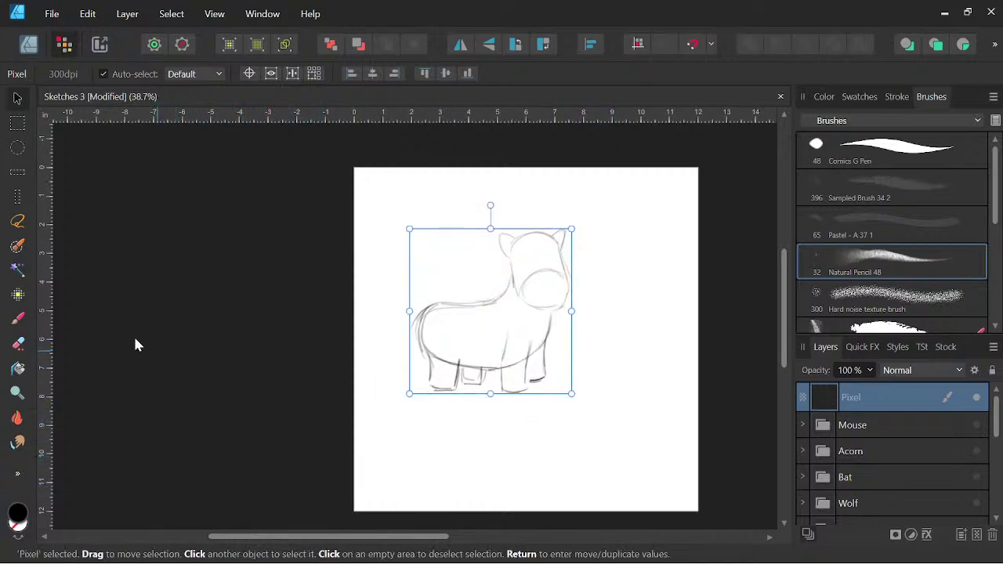
# Sketch a tuft of hair above the head and a jagged mane down the neck with the Paint Brush tool.
pyautogui.click(22, 319)
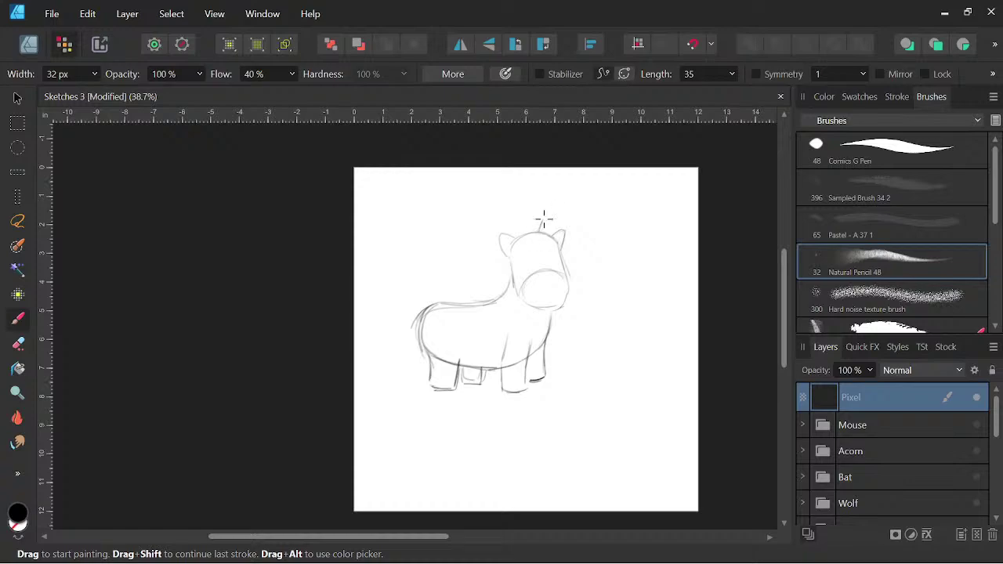
pyautogui.moveTo(538, 218); pyautogui.dragTo(514, 229)
pyautogui.moveTo(496, 277); pyautogui.dragTo(453, 304)
# Sketch two tall oval eyes with pupils on the head and two nostrils on the muzzle.
pyautogui.press('space')
pyautogui.moveTo(640, 378)
pyautogui.mouseDown()
pyautogui.moveTo(669, 384)
pyautogui.moveTo(650, 382)
pyautogui.mouseUp()
pyautogui.press('space')
pyautogui.moveTo(627, 316)
pyautogui.mouseDown()
pyautogui.moveTo(643, 362)
pyautogui.moveTo(618, 351)
pyautogui.mouseUp()
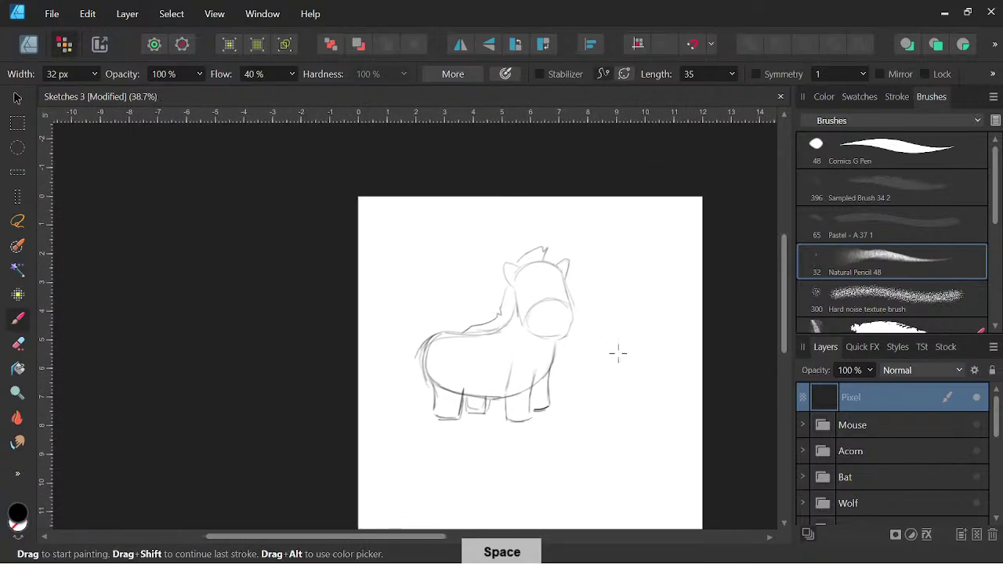
pyautogui.moveTo(527, 277)
pyautogui.mouseDown()
pyautogui.moveTo(552, 272)
pyautogui.moveTo(556, 296)
pyautogui.mouseUp()
pyautogui.moveTo(600, 345); pyautogui.dragTo(609, 352)
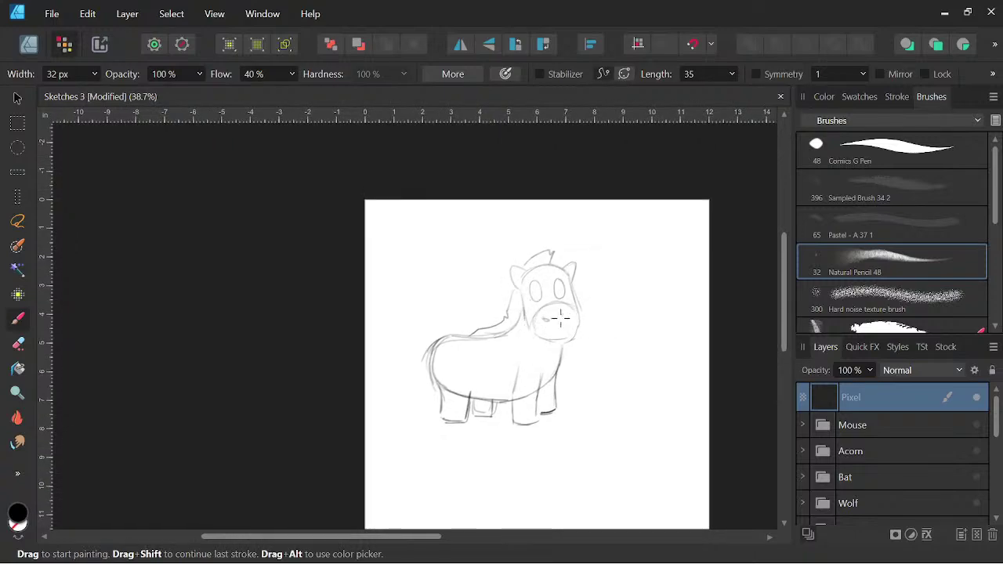
pyautogui.moveTo(560, 315); pyautogui.dragTo(566, 317)
pyautogui.moveTo(558, 283); pyautogui.dragTo(533, 298)
# Reinforce the outline of the head, muzzle and chest with darker pencil strokes.
pyautogui.press('space')
pyautogui.moveTo(622, 400); pyautogui.dragTo(627, 398)
pyautogui.moveTo(531, 299); pyautogui.dragTo(541, 325)
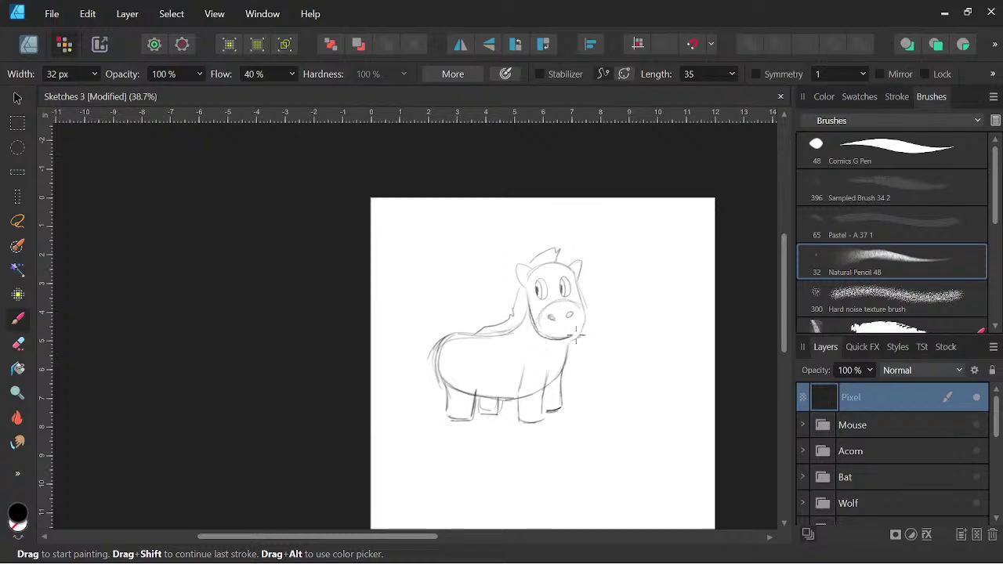
pyautogui.moveTo(576, 275); pyautogui.dragTo(585, 315)
pyautogui.press('space')
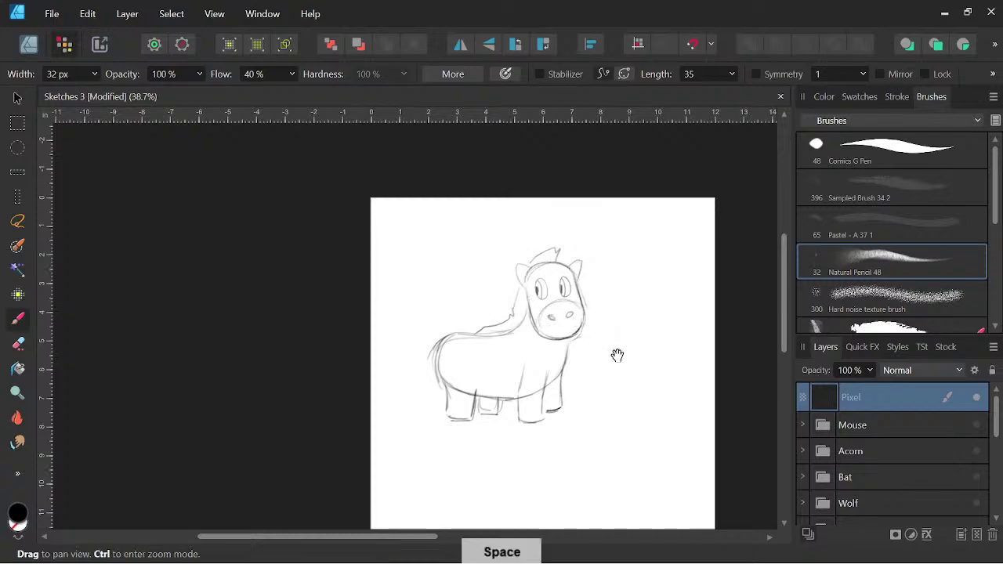
pyautogui.moveTo(568, 337); pyautogui.dragTo(559, 366)
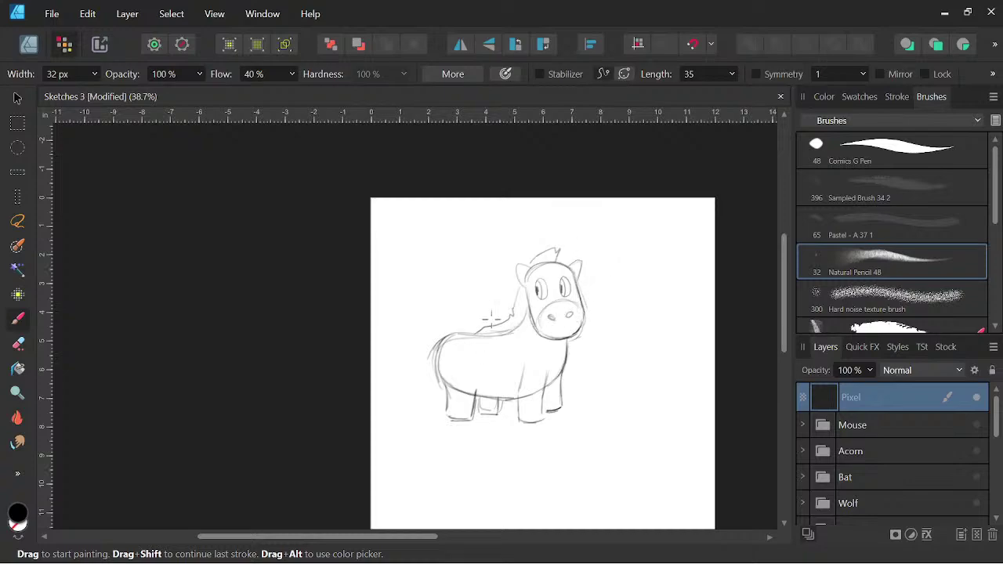
# Draw the inner lines of both ears.
pyautogui.moveTo(573, 269)
pyautogui.mouseDown()
pyautogui.moveTo(576, 278)
pyautogui.moveTo(521, 283)
pyautogui.mouseUp()
pyautogui.press('space')
pyautogui.moveTo(640, 406); pyautogui.dragTo(635, 397)
pyautogui.press('space')
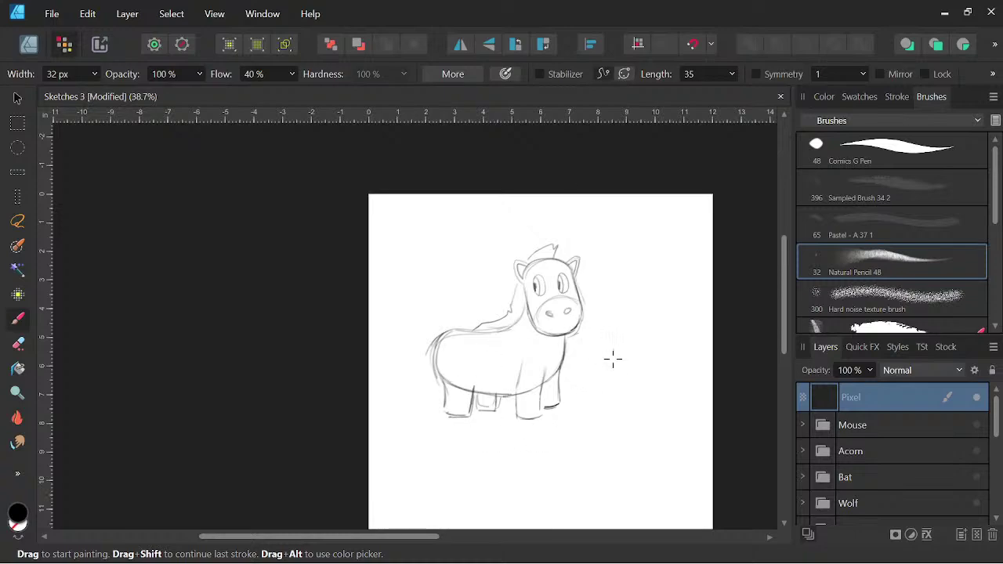
pyautogui.press('space')
pyautogui.moveTo(612, 359); pyautogui.dragTo(632, 351)
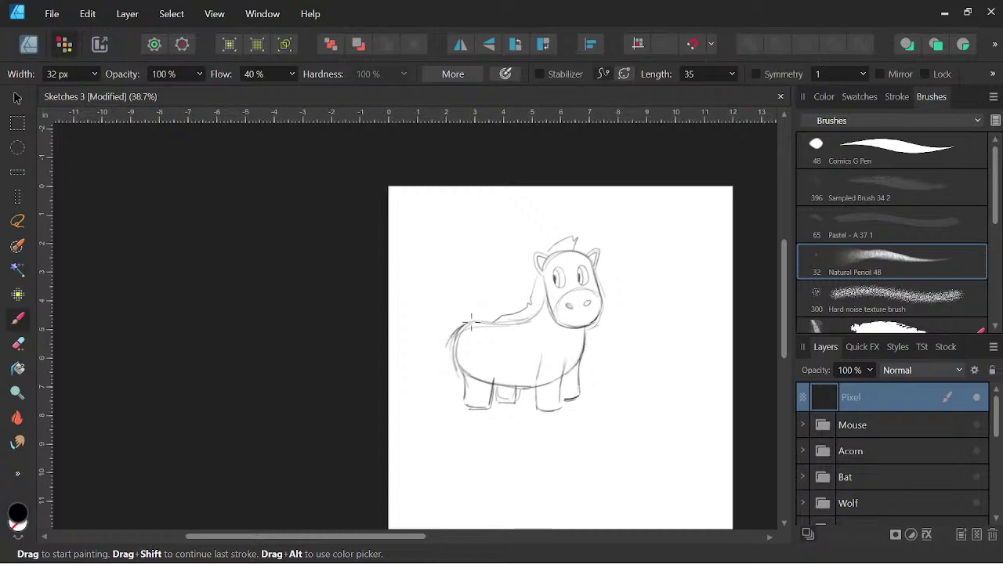
# Sketch two trial tails at the rump, one hanging down behind the hind leg and one curling upward, both with tufted tips.
pyautogui.moveTo(458, 330); pyautogui.dragTo(441, 379)
pyautogui.moveTo(453, 386); pyautogui.dragTo(444, 398)
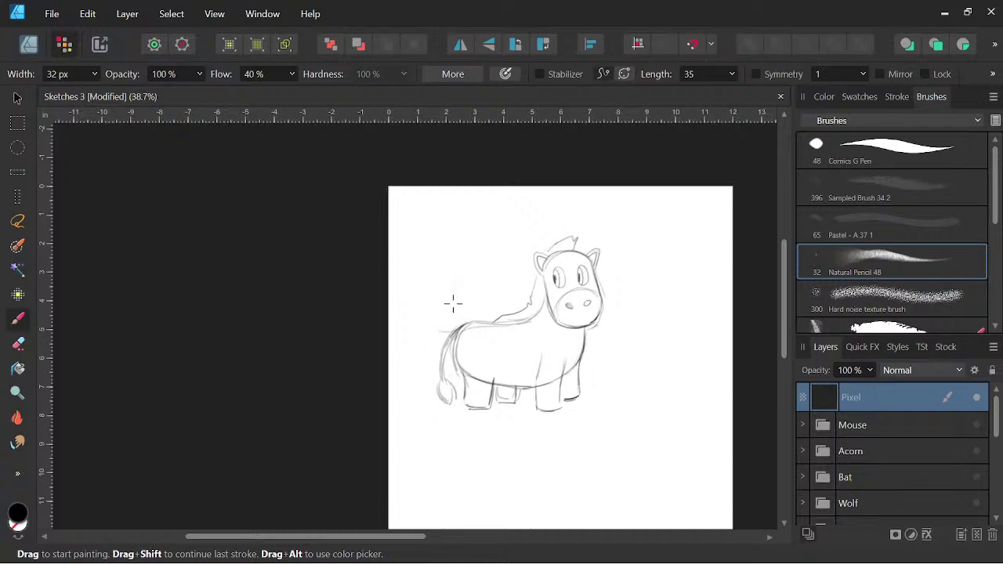
pyautogui.moveTo(464, 327)
pyautogui.mouseDown()
pyautogui.moveTo(455, 295)
pyautogui.moveTo(443, 303)
pyautogui.moveTo(438, 314)
pyautogui.moveTo(454, 335)
pyautogui.mouseUp()
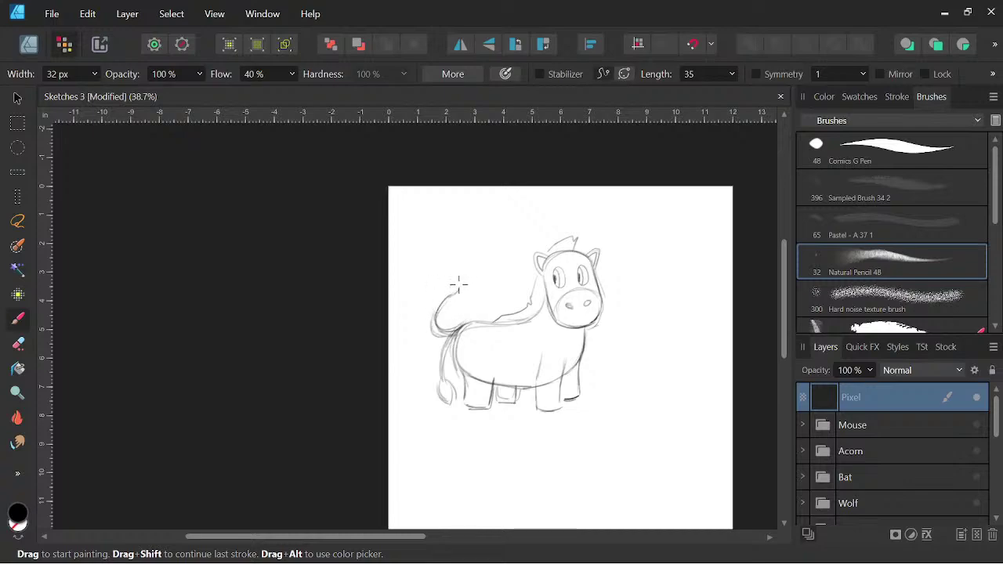
pyautogui.press('space')
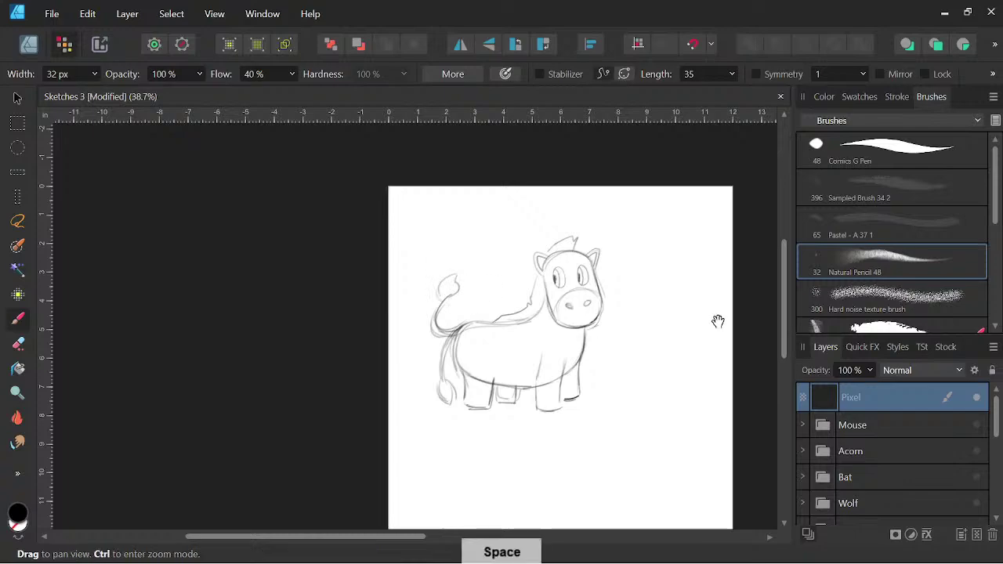
pyautogui.moveTo(640, 463); pyautogui.dragTo(619, 452)
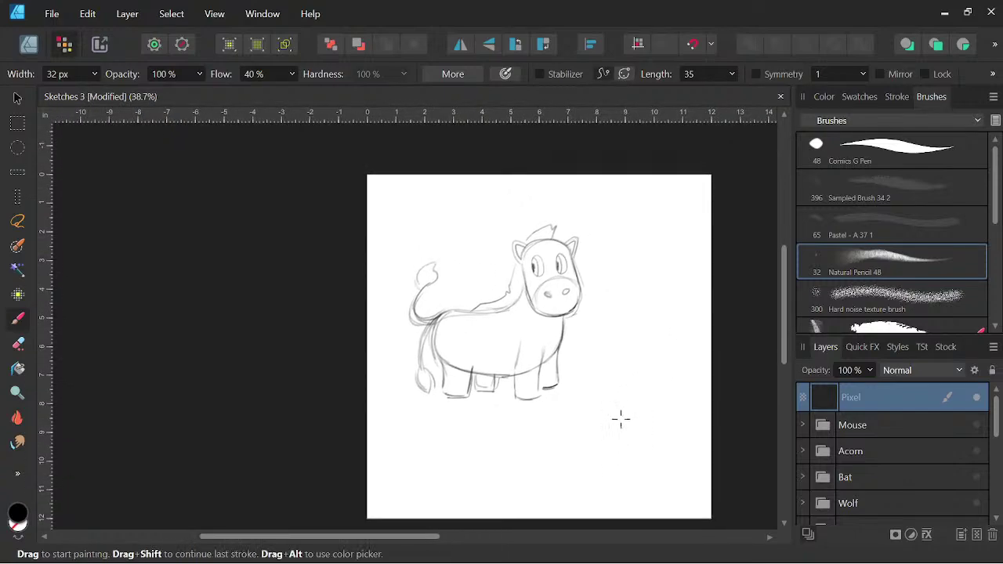
pyautogui.press('space')
pyautogui.moveTo(616, 420)
pyautogui.mouseDown()
pyautogui.moveTo(616, 432)
pyautogui.moveTo(607, 426)
pyautogui.moveTo(634, 424)
pyautogui.mouseUp()
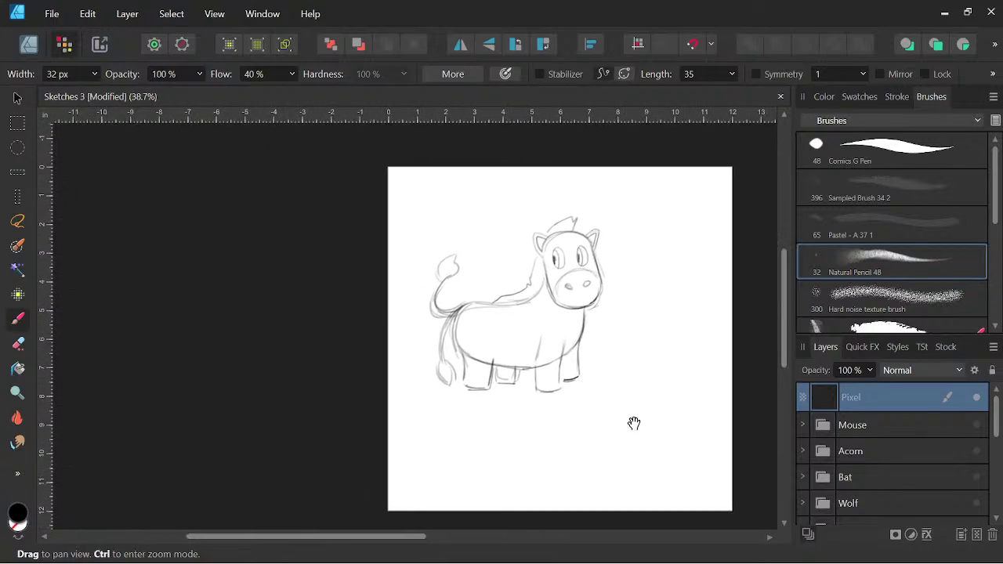
# Erase both tail sketches behind the horse with the Erase Brush enlarged to 112 px.
pyautogui.click(18, 341)
pyautogui.press('space')
pyautogui.moveTo(437, 274)
pyautogui.mouseDown()
pyautogui.moveTo(465, 255)
pyautogui.moveTo(439, 288)
pyautogui.moveTo(457, 274)
pyautogui.moveTo(432, 322)
pyautogui.moveTo(466, 293)
pyautogui.moveTo(469, 318)
pyautogui.moveTo(450, 312)
pyautogui.moveTo(450, 362)
pyautogui.mouseUp()
pyautogui.press(']')
pyautogui.press(']')
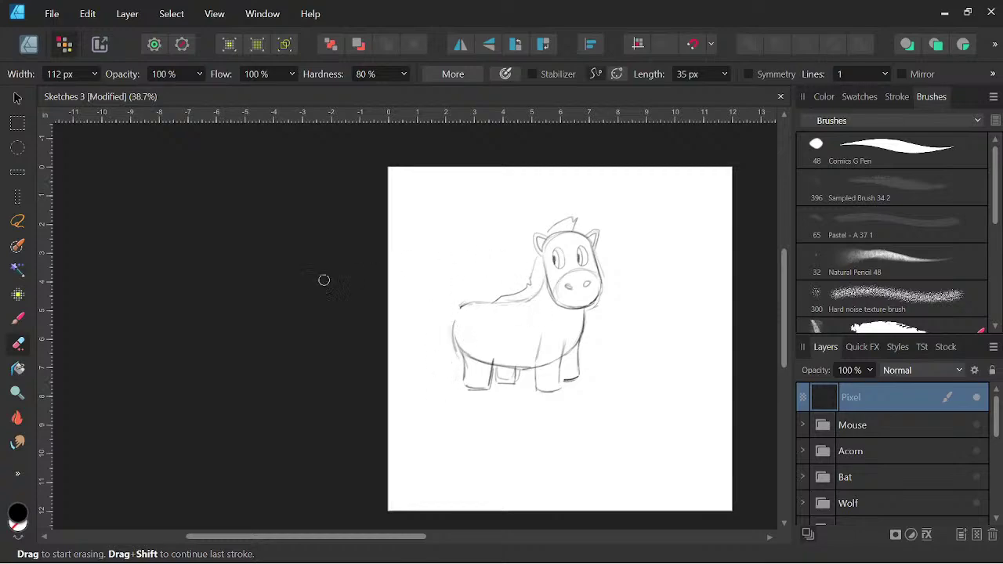
# Redraw the rump outline with the Natural Pencil brush and sketch a short tail curling up behind it.
pyautogui.click(18, 319)
pyautogui.moveTo(458, 312); pyautogui.dragTo(456, 347)
pyautogui.moveTo(464, 305)
pyautogui.mouseDown()
pyautogui.moveTo(456, 339)
pyautogui.moveTo(455, 318)
pyautogui.moveTo(438, 338)
pyautogui.moveTo(427, 337)
pyautogui.moveTo(429, 320)
pyautogui.mouseUp()
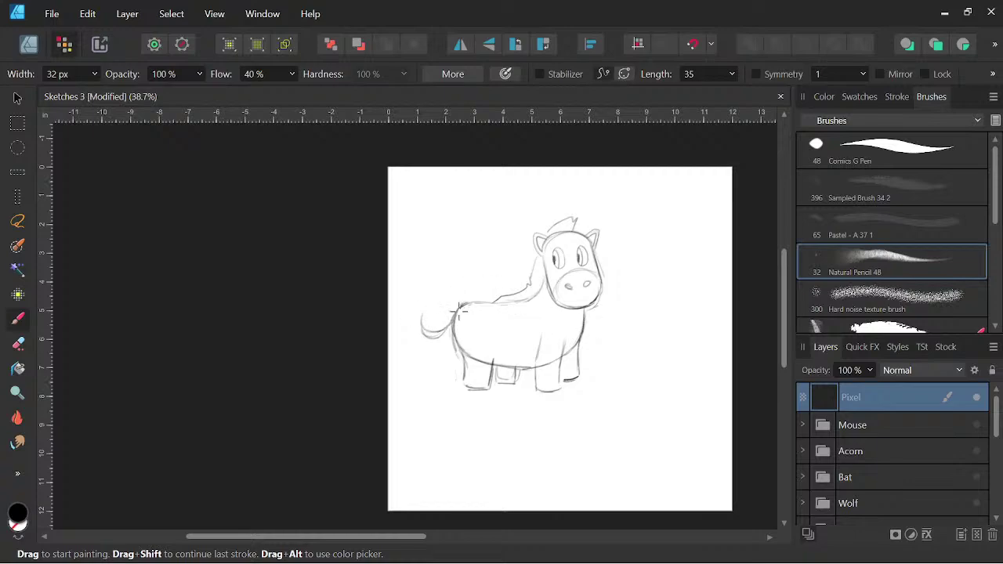
# Sketch an alternative tail that sweeps forward from the rump across the flank and ends in a pointed tuft.
pyautogui.moveTo(450, 318)
pyautogui.mouseDown()
pyautogui.moveTo(462, 357)
pyautogui.moveTo(485, 351)
pyautogui.mouseUp()
pyautogui.moveTo(450, 321)
pyautogui.mouseDown()
pyautogui.moveTo(455, 348)
pyautogui.moveTo(498, 351)
pyautogui.mouseUp()
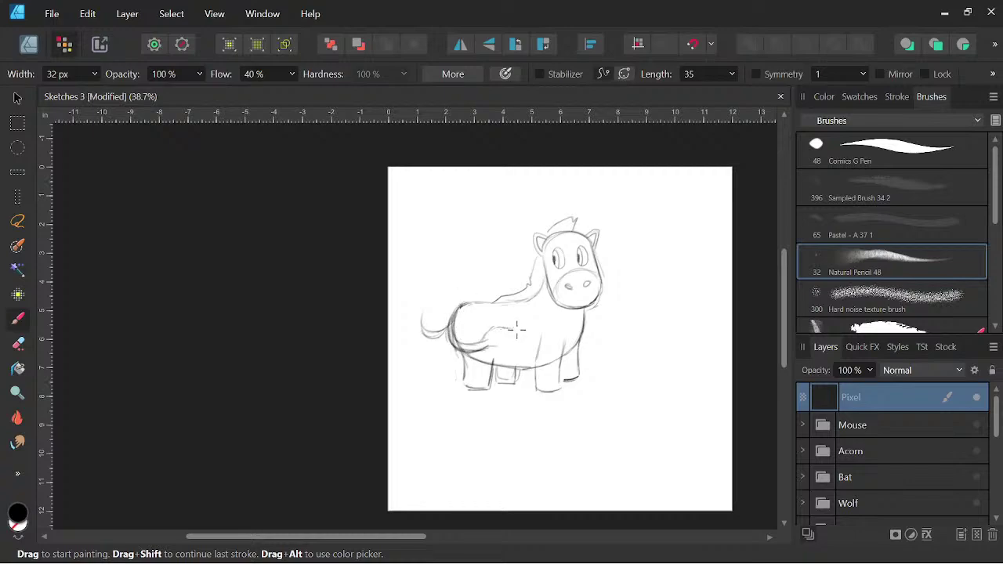
pyautogui.moveTo(517, 329); pyautogui.dragTo(484, 348)
pyautogui.press('space')
pyautogui.moveTo(657, 427); pyautogui.dragTo(641, 410)
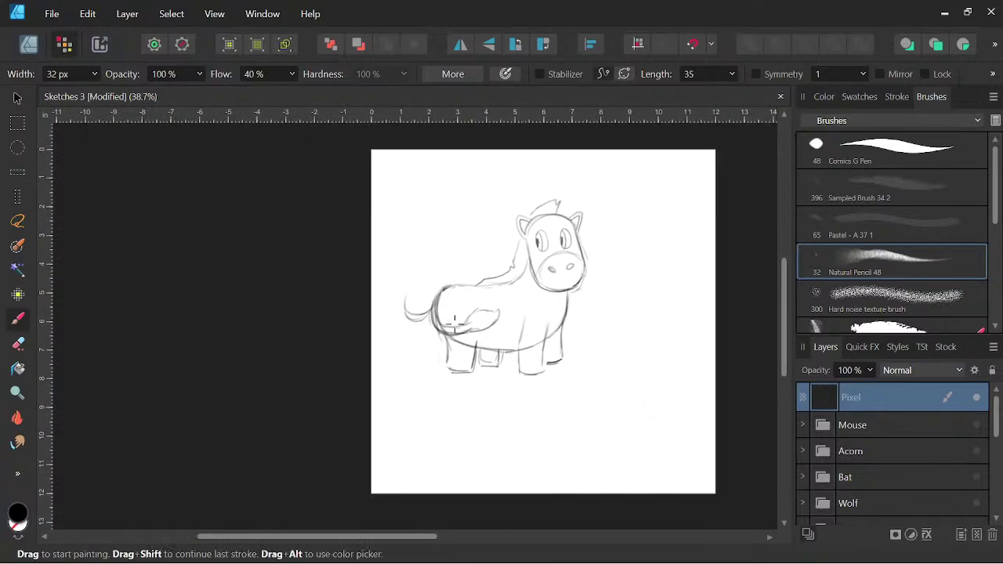
pyautogui.moveTo(461, 326)
pyautogui.mouseDown()
pyautogui.moveTo(433, 319)
pyautogui.moveTo(443, 295)
pyautogui.moveTo(490, 284)
pyautogui.mouseUp()
pyautogui.press('space')
pyautogui.moveTo(596, 423); pyautogui.dragTo(611, 425)
# Set the eraser to the Comics G Pen brush at 94 px and erase the short curled tail behind the rump.
pyautogui.moveTo(455, 303)
pyautogui.mouseDown()
pyautogui.moveTo(450, 310)
pyautogui.moveTo(460, 296)
pyautogui.moveTo(451, 320)
pyautogui.mouseUp()
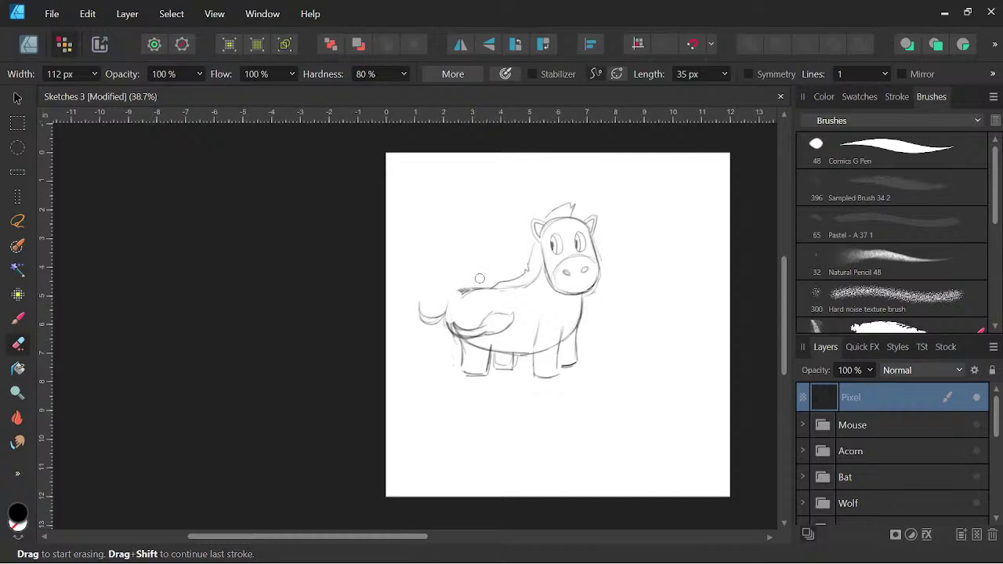
pyautogui.hotkey('ctrl', 'z')
pyautogui.click(898, 152)
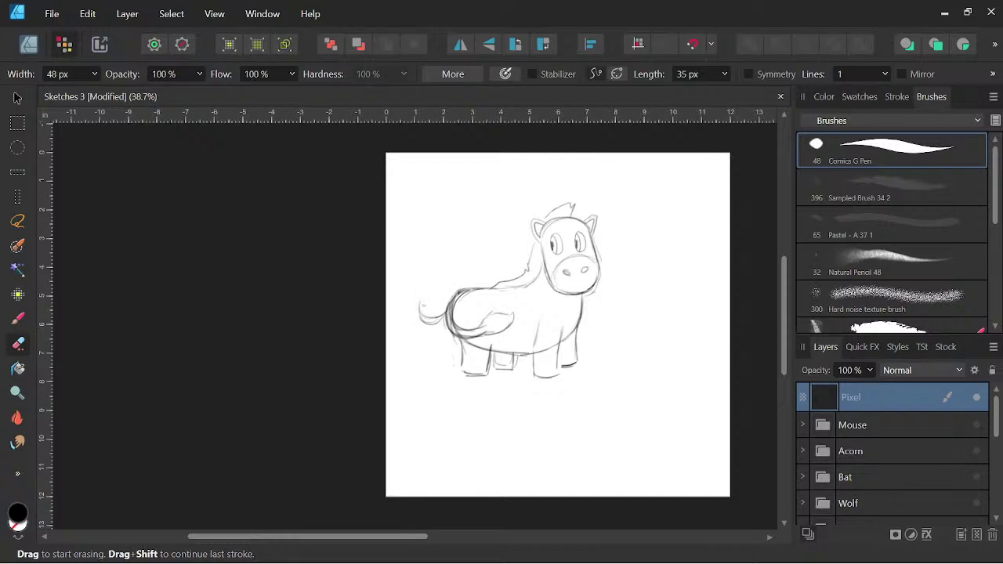
pyautogui.press('[')
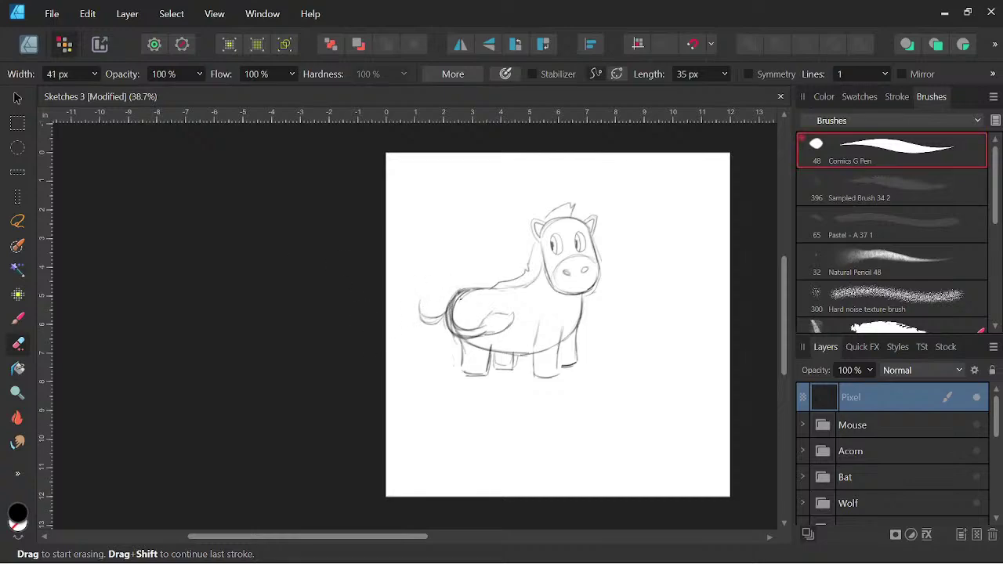
pyautogui.press(']')
pyautogui.press(']')
pyautogui.press(']')
pyautogui.moveTo(422, 320); pyautogui.dragTo(420, 294)
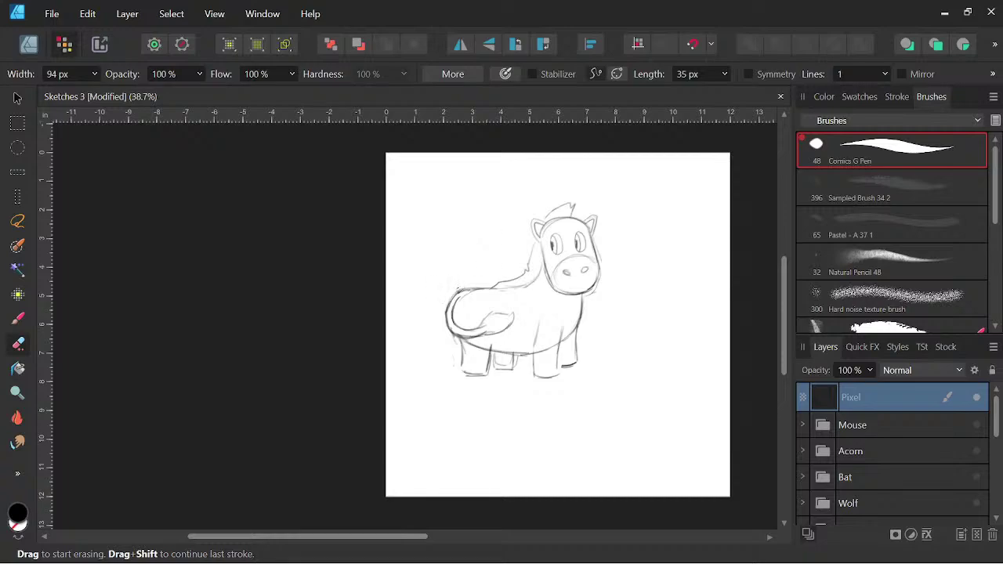
# Erase the tail across the flank, the rump outline and the belly line crossing the hind leg.
pyautogui.press('space')
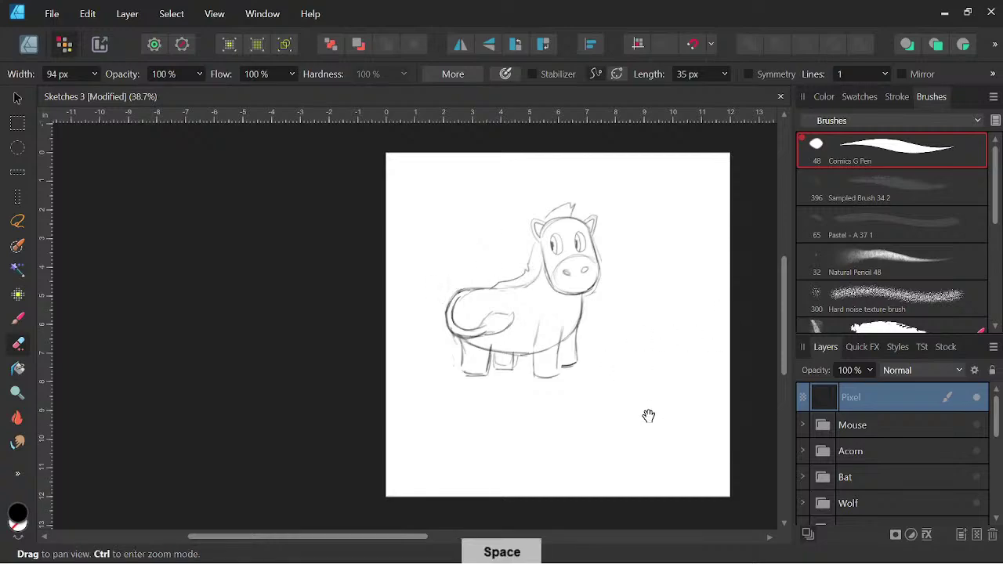
pyautogui.moveTo(647, 415); pyautogui.dragTo(616, 436)
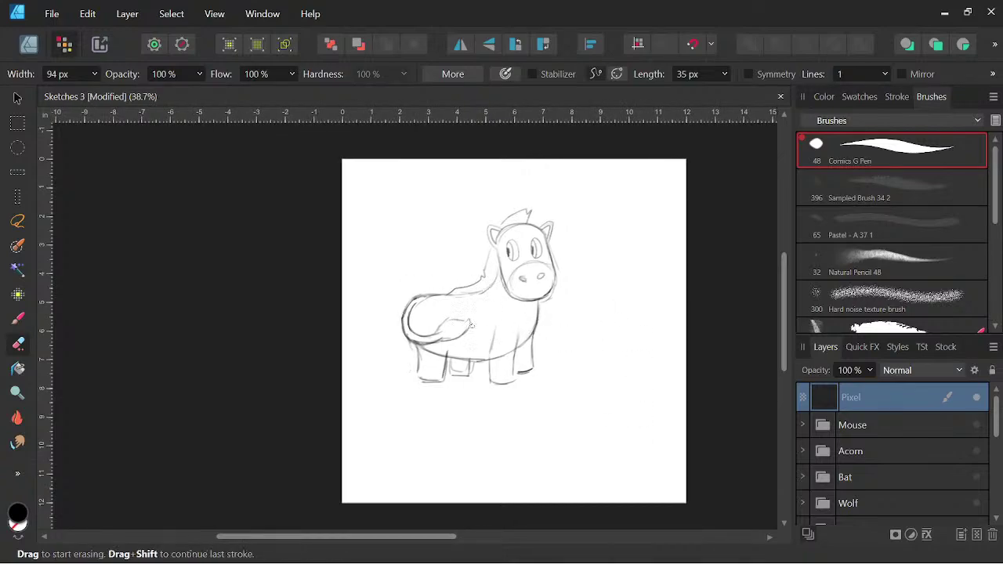
pyautogui.moveTo(470, 324)
pyautogui.mouseDown()
pyautogui.moveTo(451, 341)
pyautogui.moveTo(468, 316)
pyautogui.moveTo(444, 326)
pyautogui.moveTo(451, 330)
pyautogui.moveTo(454, 316)
pyautogui.moveTo(438, 308)
pyautogui.moveTo(426, 346)
pyautogui.mouseUp()
pyautogui.moveTo(412, 306)
pyautogui.mouseDown()
pyautogui.moveTo(407, 323)
pyautogui.moveTo(404, 301)
pyautogui.moveTo(413, 338)
pyautogui.mouseUp()
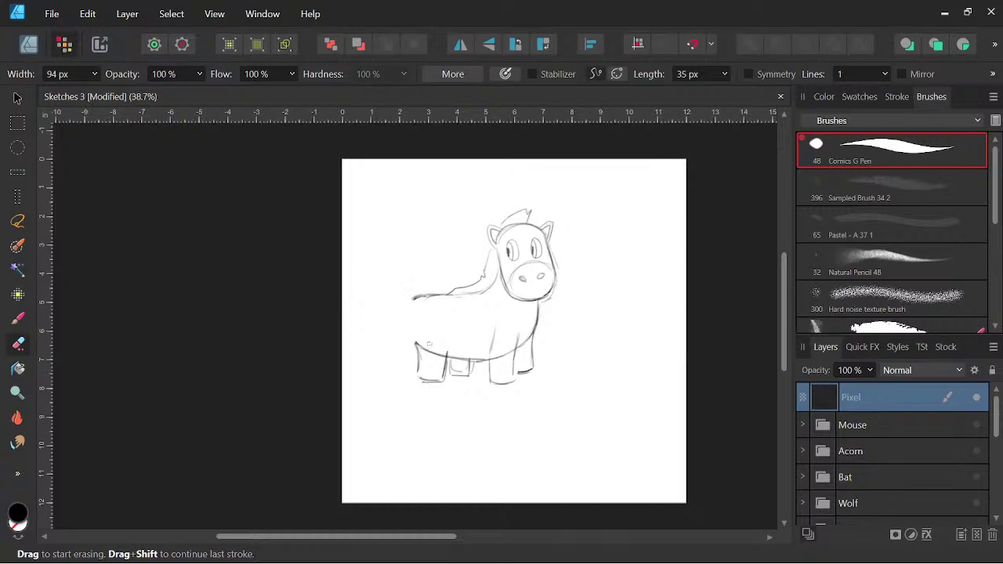
pyautogui.moveTo(420, 347); pyautogui.dragTo(431, 345)
# Sketch a new tail flowing down from the back and curling up into a flame-shaped tuft, and redraw the rump curve with the pencil brush.
pyautogui.press('b')
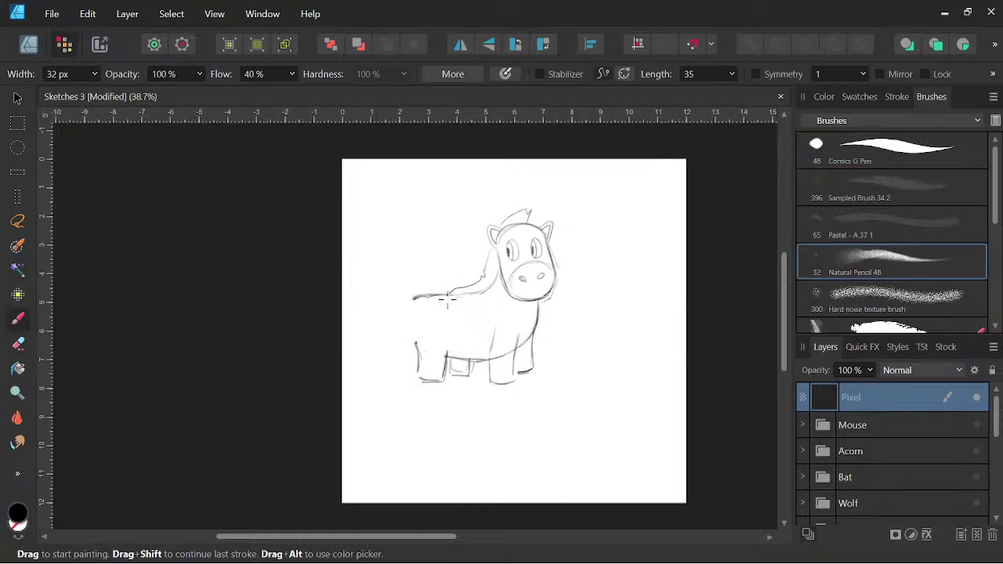
pyautogui.moveTo(459, 294)
pyautogui.mouseDown()
pyautogui.moveTo(404, 316)
pyautogui.moveTo(413, 300)
pyautogui.moveTo(384, 366)
pyautogui.moveTo(424, 306)
pyautogui.moveTo(408, 350)
pyautogui.moveTo(387, 368)
pyautogui.moveTo(423, 302)
pyautogui.moveTo(416, 345)
pyautogui.moveTo(410, 328)
pyautogui.moveTo(416, 336)
pyautogui.moveTo(384, 353)
pyautogui.moveTo(405, 325)
pyautogui.moveTo(390, 353)
pyautogui.mouseUp()
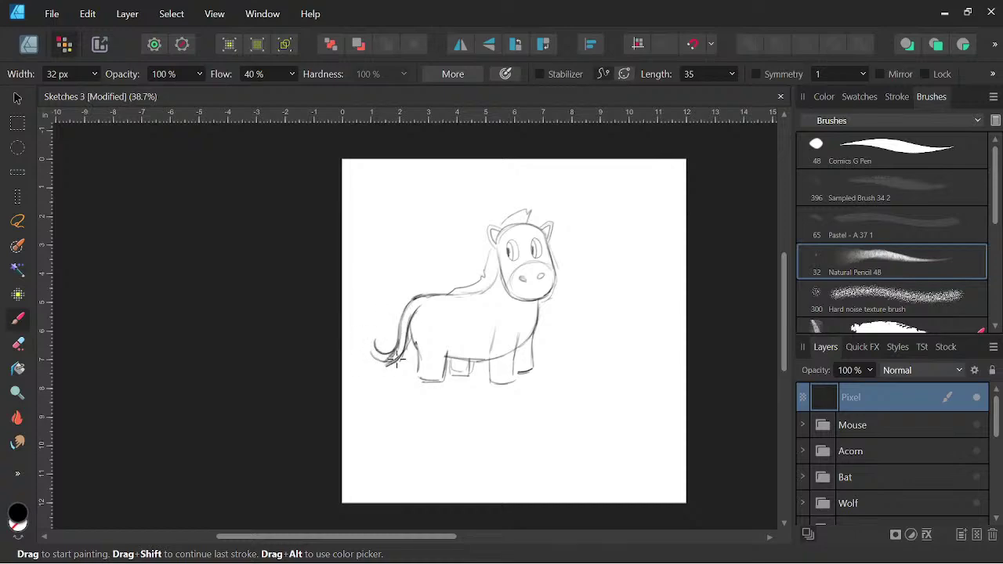
pyautogui.moveTo(377, 319)
pyautogui.mouseDown()
pyautogui.moveTo(365, 334)
pyautogui.moveTo(372, 351)
pyautogui.moveTo(367, 323)
pyautogui.moveTo(380, 314)
pyautogui.moveTo(379, 342)
pyautogui.mouseUp()
pyautogui.press('space')
pyautogui.press('space')
pyautogui.moveTo(534, 445); pyautogui.dragTo(522, 447)
# Erase the stray lines along the lower curve of the tail and beside the hind leg.
pyautogui.click(18, 345)
pyautogui.press('space')
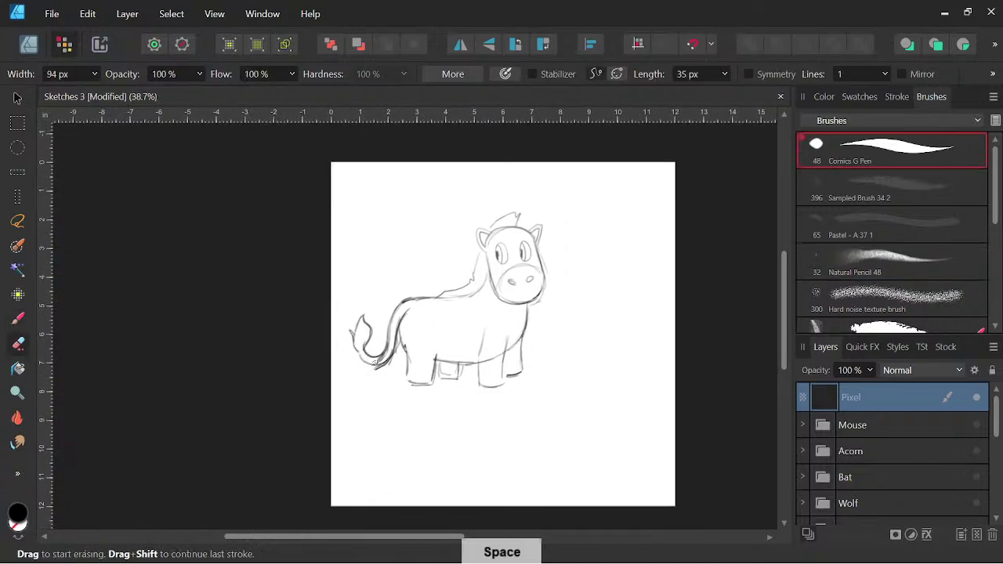
pyautogui.moveTo(374, 362); pyautogui.dragTo(389, 348)
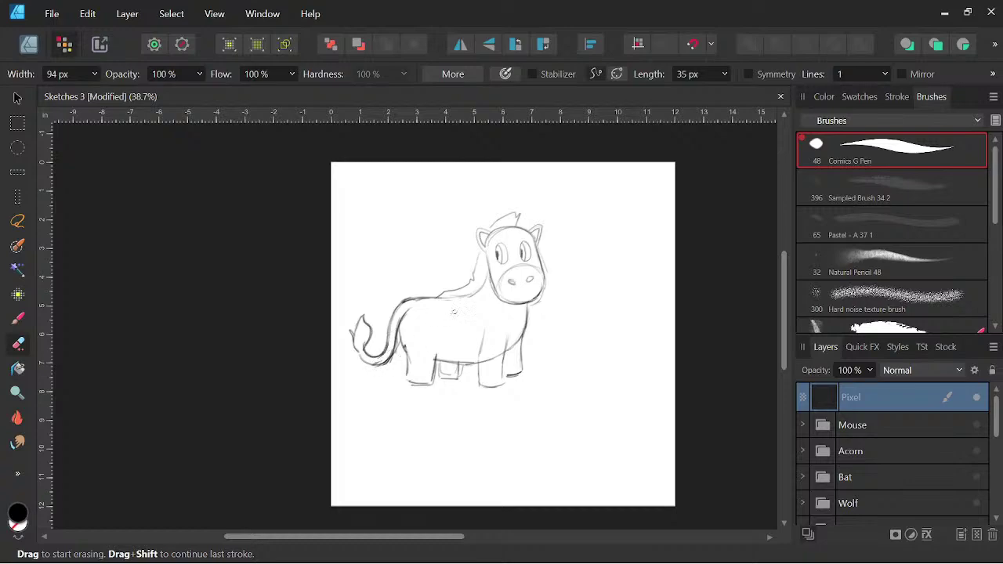
pyautogui.press('space')
pyautogui.moveTo(617, 429); pyautogui.dragTo(616, 434)
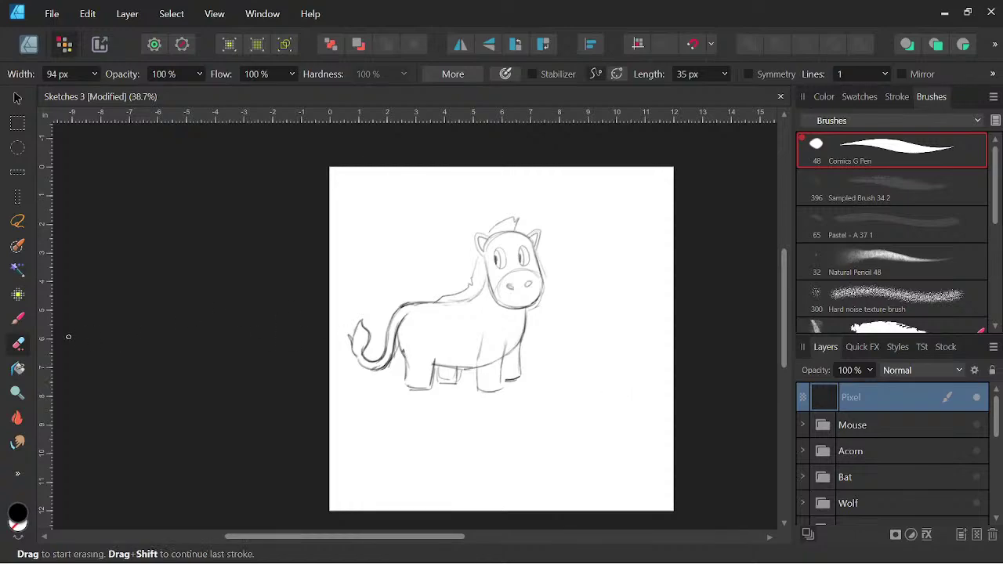
# Draw a short curved eyebrow above each eye with the Natural Pencil brush.
pyautogui.press('b')
pyautogui.press('space')
pyautogui.moveTo(616, 385); pyautogui.dragTo(602, 393)
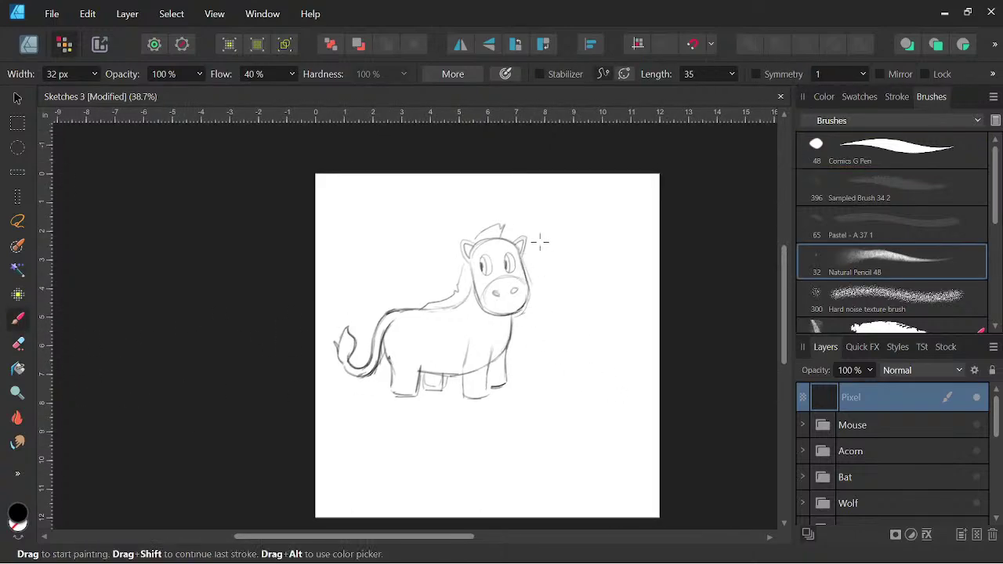
pyautogui.press('space')
pyautogui.hotkey('ctrl', '+')
pyautogui.press('space')
pyautogui.moveTo(600, 339); pyautogui.dragTo(579, 369)
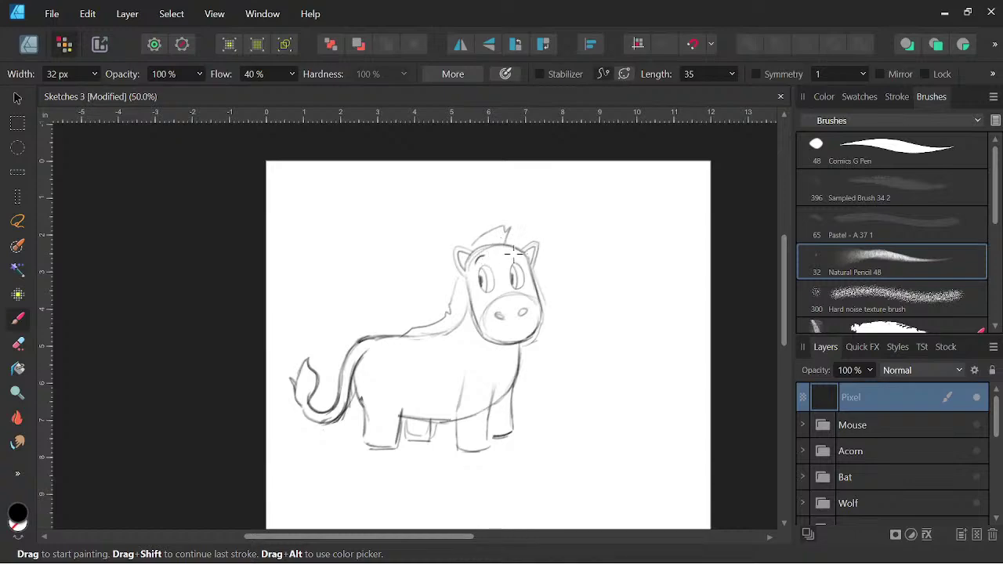
pyautogui.press('space')
pyautogui.moveTo(588, 409); pyautogui.dragTo(577, 398)
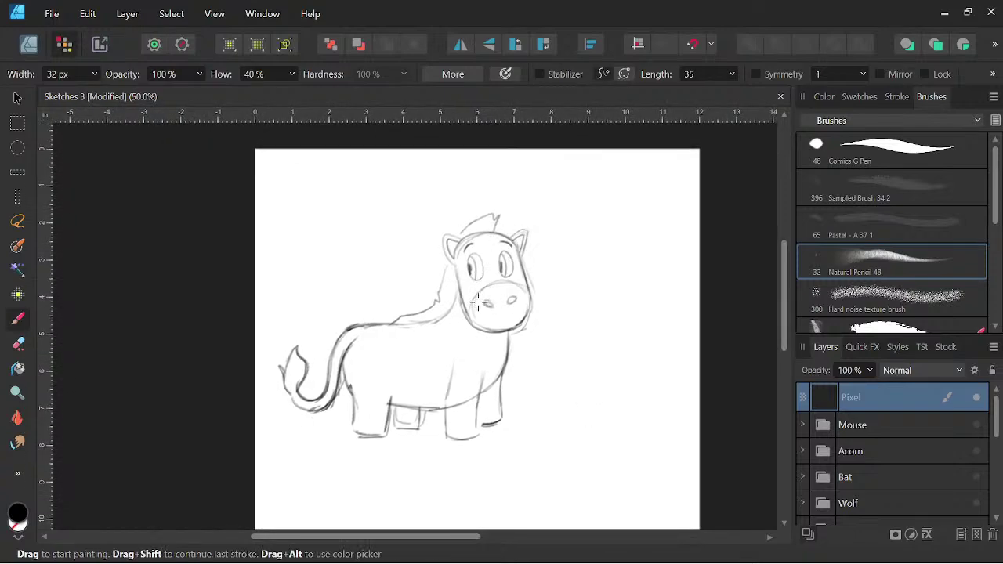
# Erase the pupils and redraw them facing the other side inside the existing eye outlines.
pyautogui.click(18, 344)
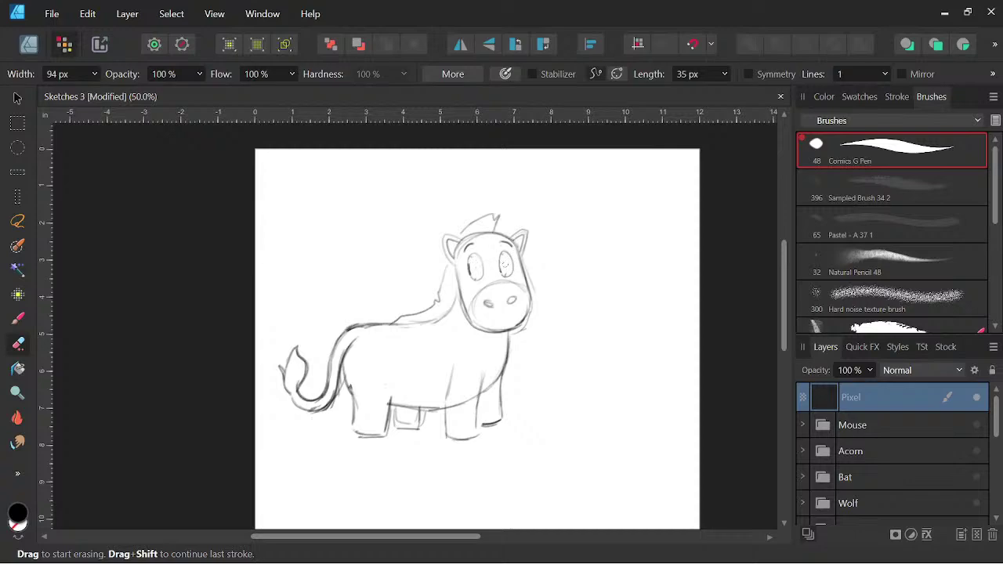
pyautogui.click(18, 319)
pyautogui.moveTo(477, 256)
pyautogui.mouseDown()
pyautogui.moveTo(477, 279)
pyautogui.moveTo(478, 261)
pyautogui.moveTo(482, 272)
pyautogui.moveTo(510, 261)
pyautogui.mouseUp()
pyautogui.hotkey('ctrl', '-')
pyautogui.hotkey('ctrl', '-')
pyautogui.hotkey('ctrl', '-')
pyautogui.hotkey('ctrl', '=')
pyautogui.hotkey('ctrl', '=')
pyautogui.hotkey('ctrl', '=')
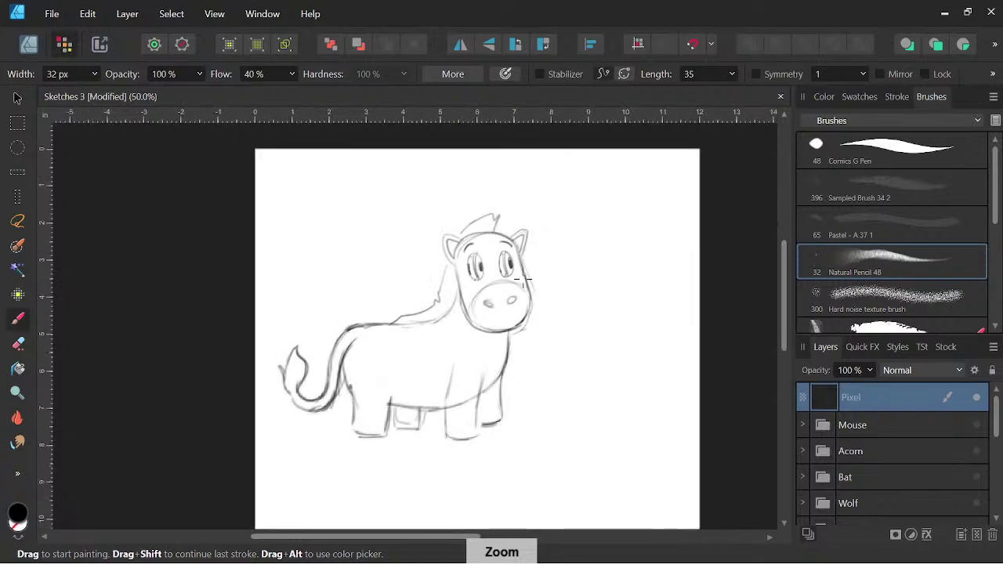
# Erase both eyes completely and redraw them as clean, tall ovals below the eyebrows.
pyautogui.press('space')
pyautogui.moveTo(565, 341); pyautogui.dragTo(560, 354)
pyautogui.press('e')
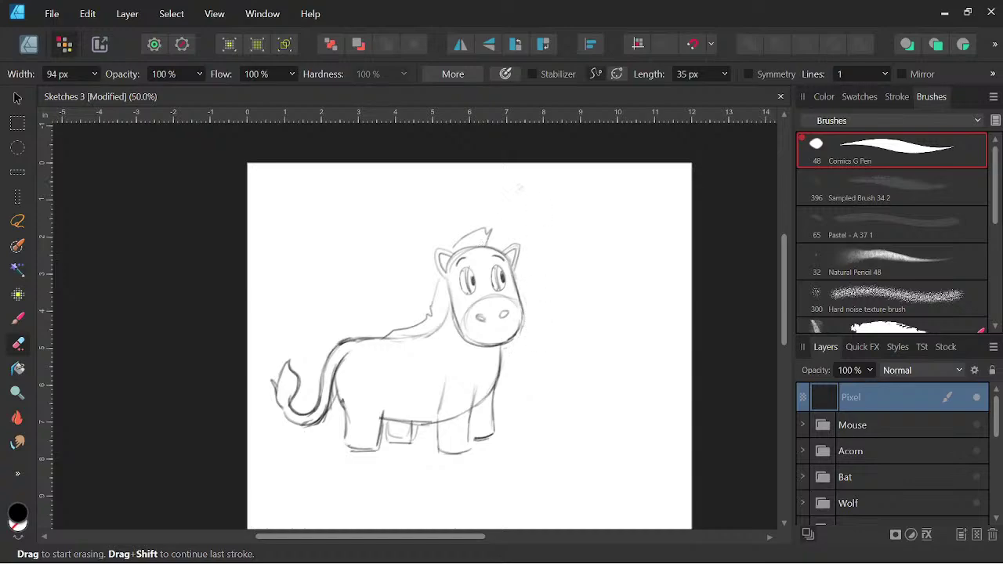
pyautogui.moveTo(467, 271)
pyautogui.mouseDown()
pyautogui.moveTo(462, 288)
pyautogui.moveTo(496, 282)
pyautogui.moveTo(497, 267)
pyautogui.mouseUp()
pyautogui.press('b')
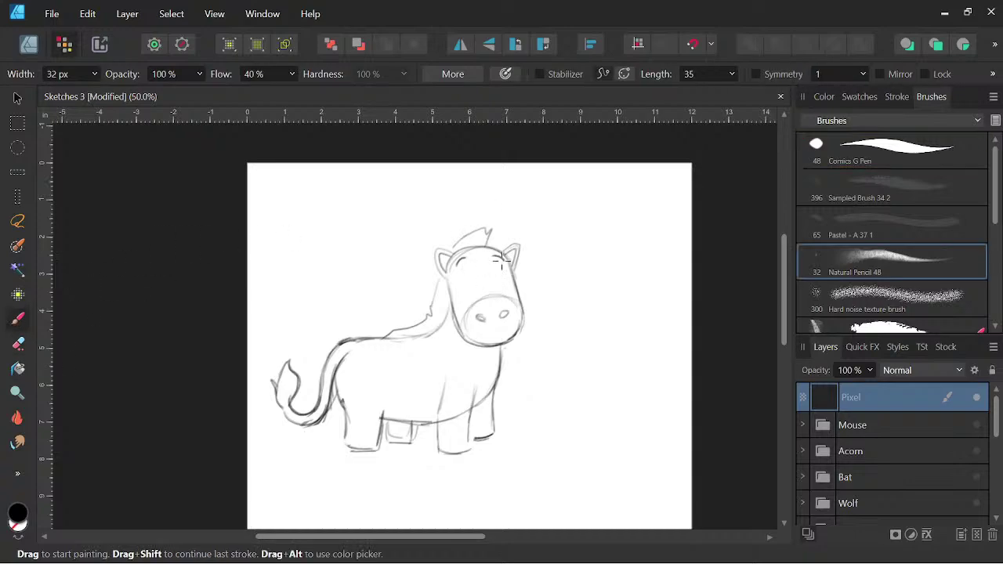
pyautogui.moveTo(478, 286)
pyautogui.mouseDown()
pyautogui.moveTo(463, 269)
pyautogui.moveTo(463, 293)
pyautogui.moveTo(476, 294)
pyautogui.moveTo(478, 278)
pyautogui.moveTo(465, 263)
pyautogui.moveTo(505, 270)
pyautogui.moveTo(499, 262)
pyautogui.moveTo(502, 289)
pyautogui.moveTo(505, 265)
pyautogui.mouseUp()
pyautogui.press('space')
pyautogui.press('space')
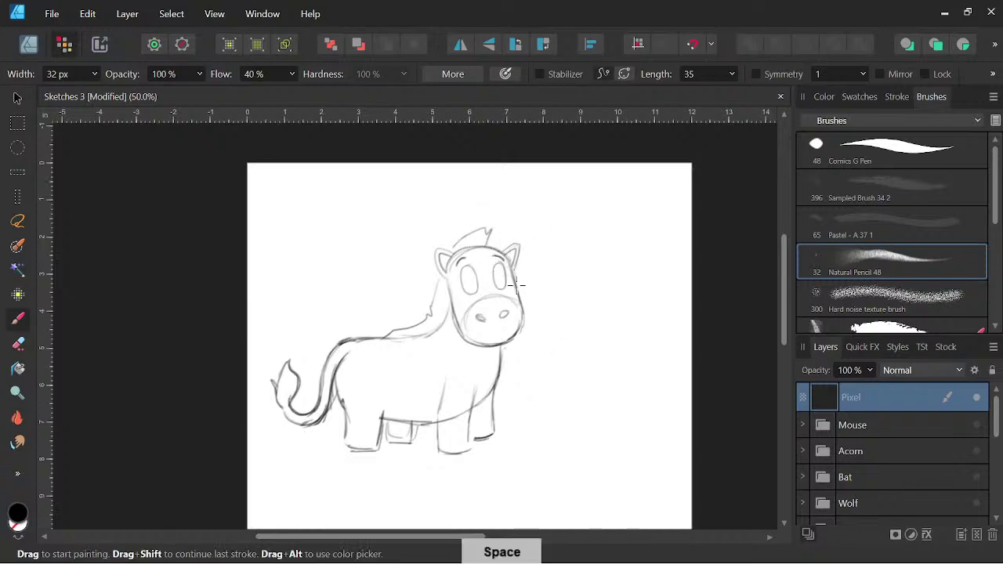
# Draw an inner oval with a dark pupil inside each eye.
pyautogui.hotkey('ctrl', '=')
pyautogui.press('space')
pyautogui.moveTo(625, 334)
pyautogui.mouseDown()
pyautogui.moveTo(622, 346)
pyautogui.moveTo(585, 345)
pyautogui.mouseUp()
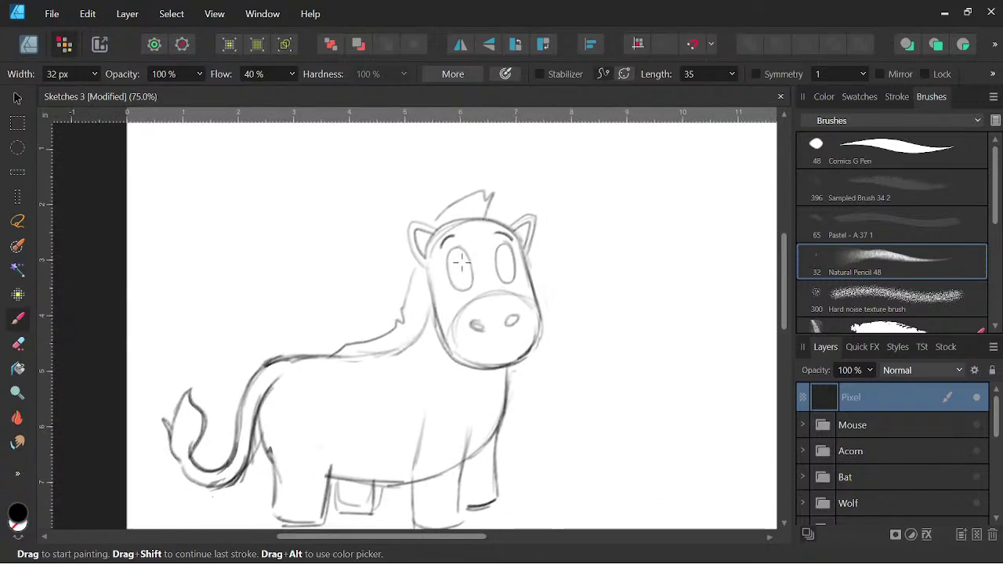
pyautogui.moveTo(467, 265)
pyautogui.mouseDown()
pyautogui.moveTo(459, 248)
pyautogui.moveTo(453, 276)
pyautogui.moveTo(470, 283)
pyautogui.moveTo(467, 256)
pyautogui.moveTo(514, 255)
pyautogui.moveTo(505, 251)
pyautogui.moveTo(506, 275)
pyautogui.moveTo(505, 245)
pyautogui.moveTo(463, 270)
pyautogui.moveTo(509, 266)
pyautogui.mouseUp()
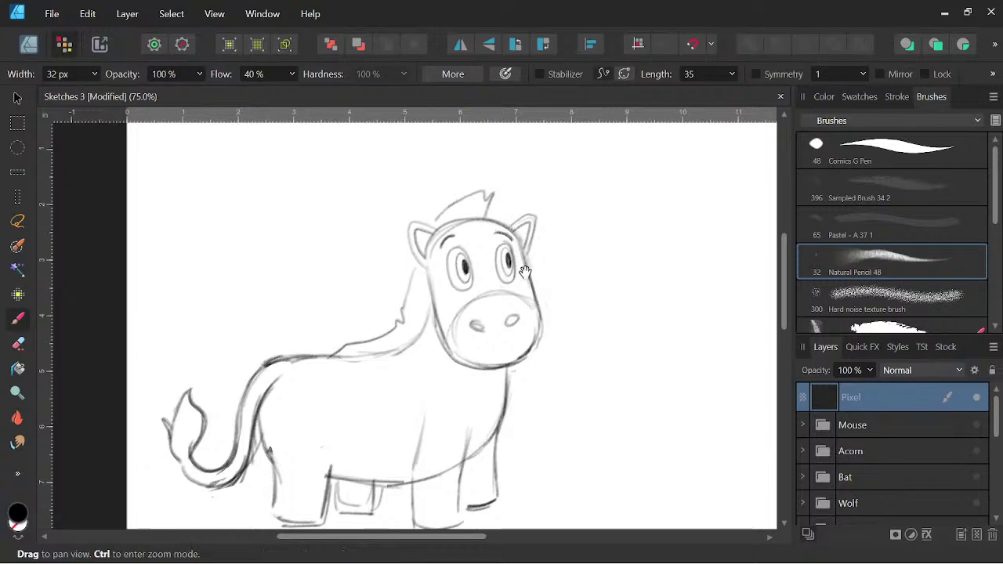
# Darken the outline of the face and the upper curve of the muzzle with firmer pencil strokes.
pyautogui.moveTo(587, 381); pyautogui.dragTo(602, 365)
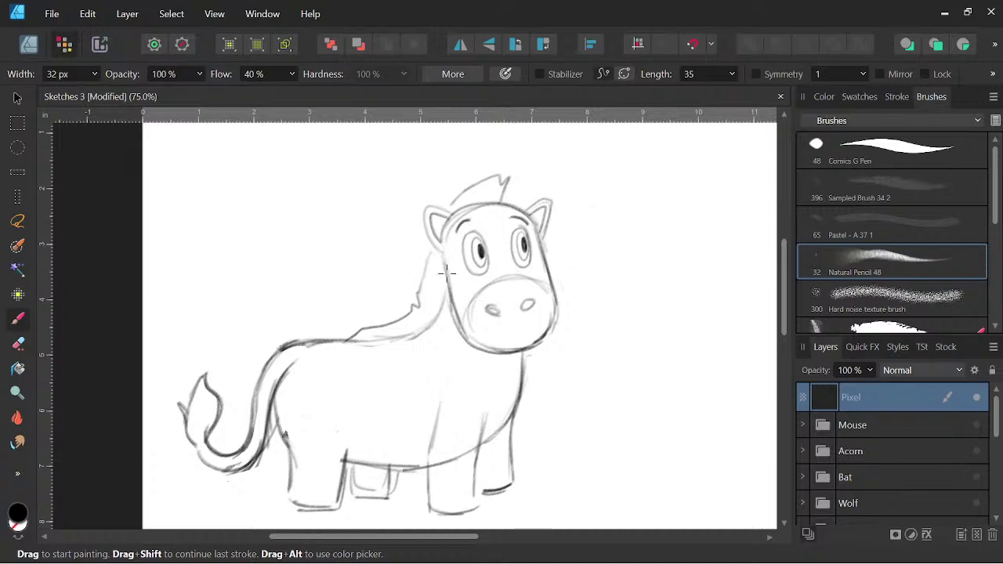
pyautogui.moveTo(445, 258)
pyautogui.mouseDown()
pyautogui.moveTo(455, 312)
pyautogui.moveTo(447, 263)
pyautogui.moveTo(474, 321)
pyautogui.moveTo(464, 343)
pyautogui.moveTo(551, 332)
pyautogui.mouseUp()
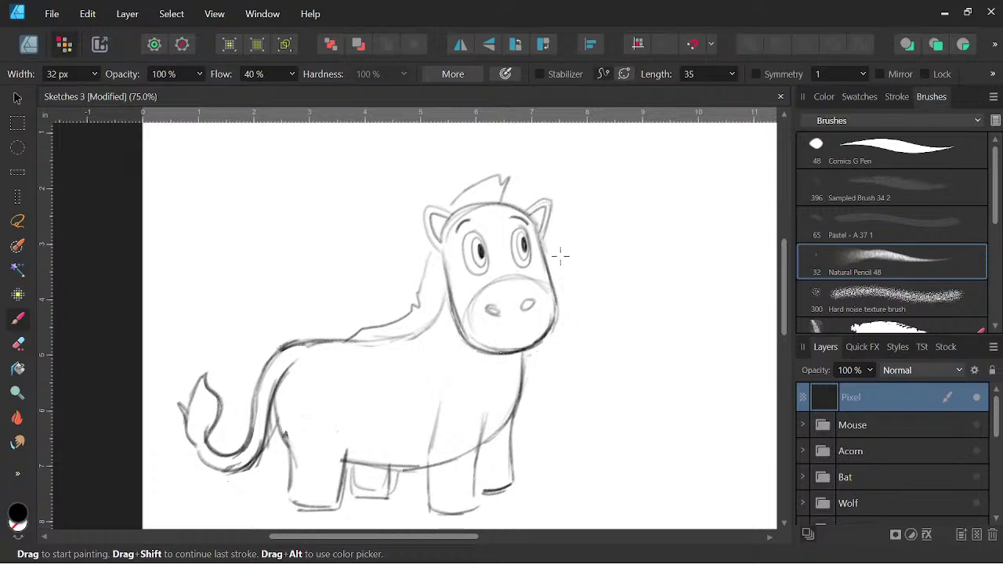
pyautogui.moveTo(552, 282)
pyautogui.mouseDown()
pyautogui.moveTo(551, 308)
pyautogui.moveTo(550, 288)
pyautogui.moveTo(508, 279)
pyautogui.moveTo(458, 325)
pyautogui.moveTo(473, 294)
pyautogui.moveTo(511, 277)
pyautogui.moveTo(557, 301)
pyautogui.mouseUp()
pyautogui.moveTo(471, 298)
pyautogui.mouseDown()
pyautogui.moveTo(466, 343)
pyautogui.moveTo(467, 309)
pyautogui.mouseUp()
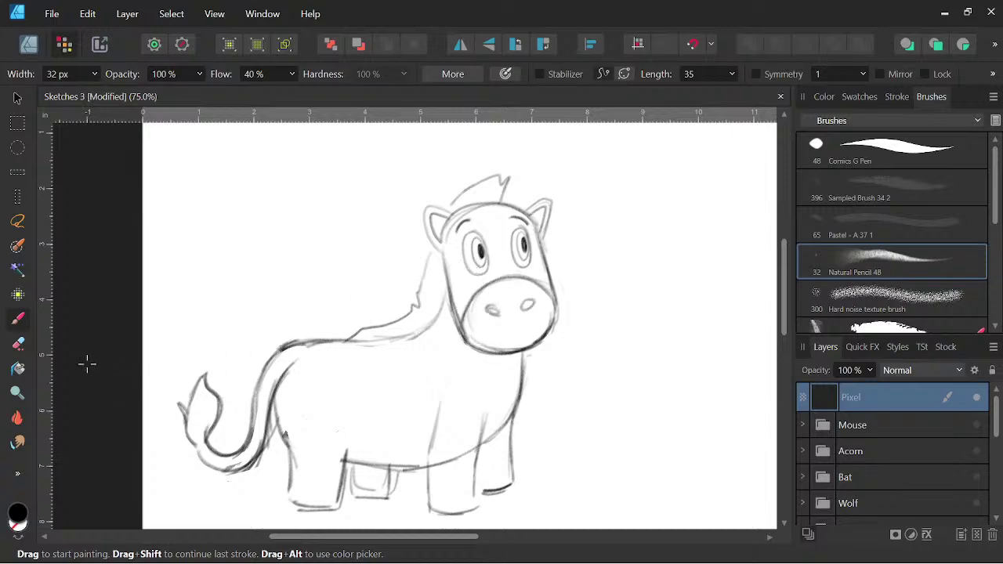
# Clean up the muzzle's edge nearest the neck and darken the cheek line where it meets the muzzle.
pyautogui.press('e')
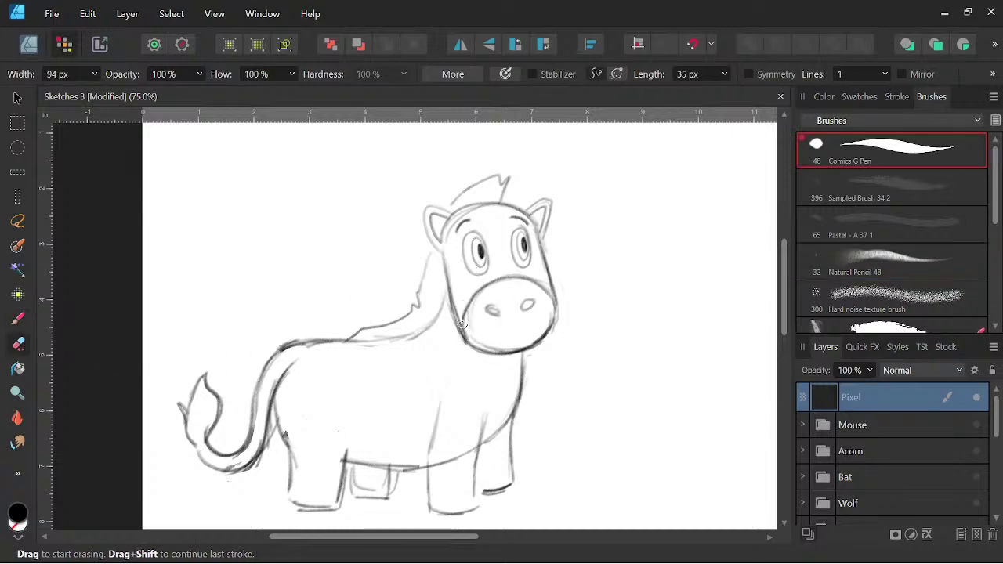
pyautogui.click(18, 320)
pyautogui.moveTo(468, 319); pyautogui.dragTo(468, 340)
pyautogui.moveTo(477, 296); pyautogui.dragTo(470, 345)
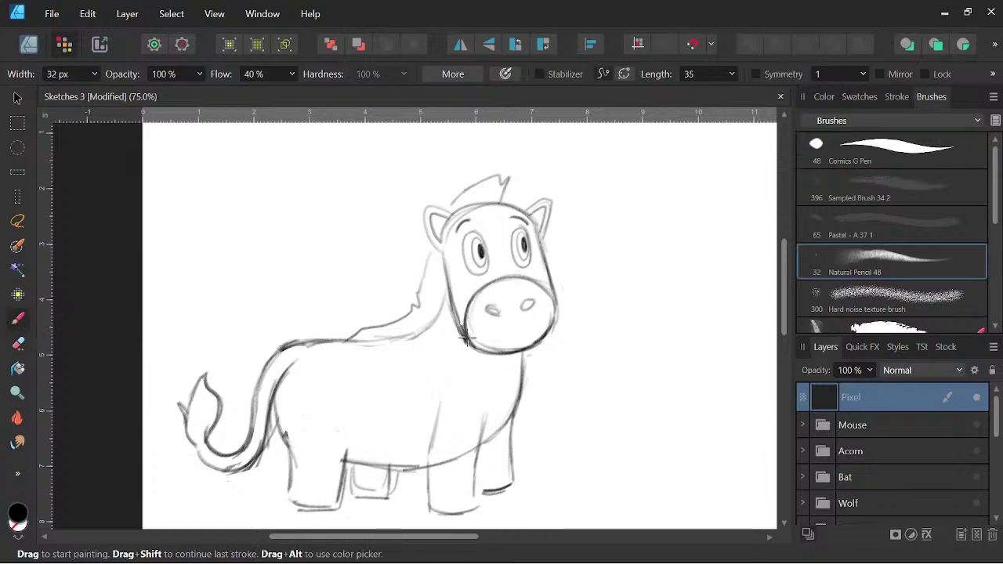
pyautogui.moveTo(452, 307); pyautogui.dragTo(464, 334)
# Darken the curve from the neck into the back and firm up the side of the face below the near ear.
pyautogui.press('space')
pyautogui.moveTo(585, 367)
pyautogui.mouseDown()
pyautogui.moveTo(613, 369)
pyautogui.moveTo(654, 352)
pyautogui.mouseUp()
pyautogui.moveTo(508, 300)
pyautogui.mouseDown()
pyautogui.moveTo(515, 272)
pyautogui.moveTo(506, 301)
pyautogui.moveTo(461, 324)
pyautogui.moveTo(347, 333)
pyautogui.mouseUp()
pyautogui.press('space')
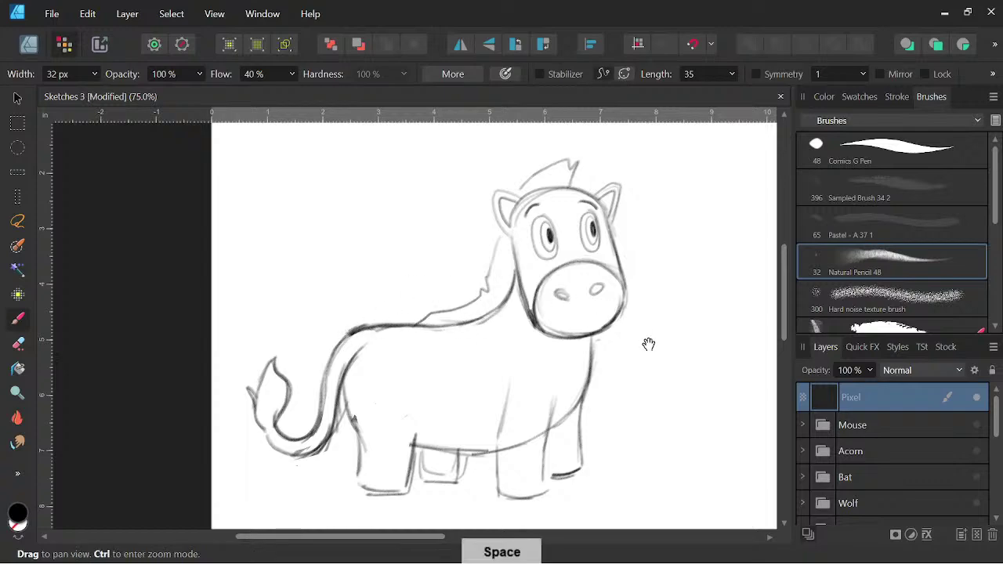
pyautogui.moveTo(649, 344); pyautogui.dragTo(602, 319)
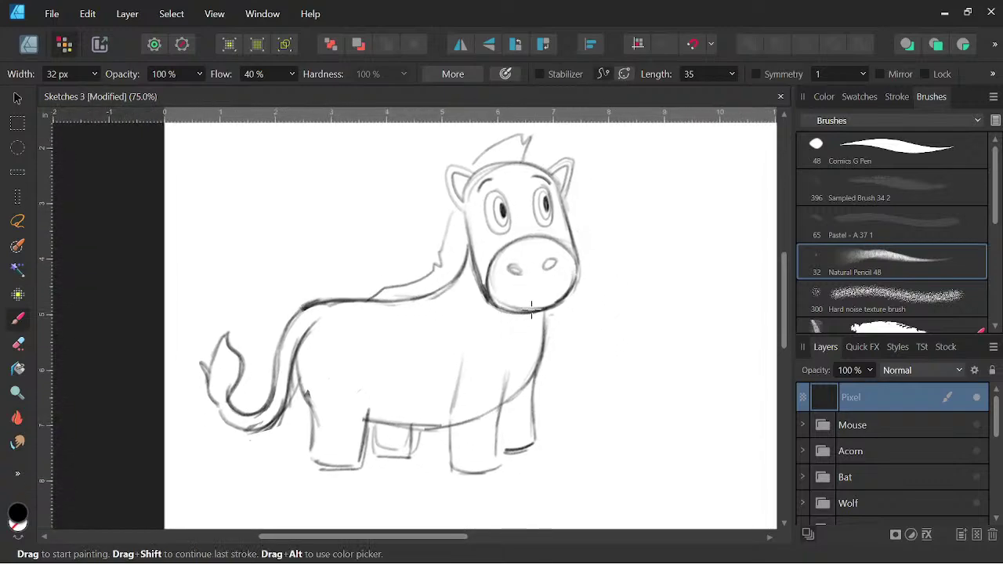
pyautogui.press('space')
pyautogui.moveTo(600, 301); pyautogui.dragTo(579, 336)
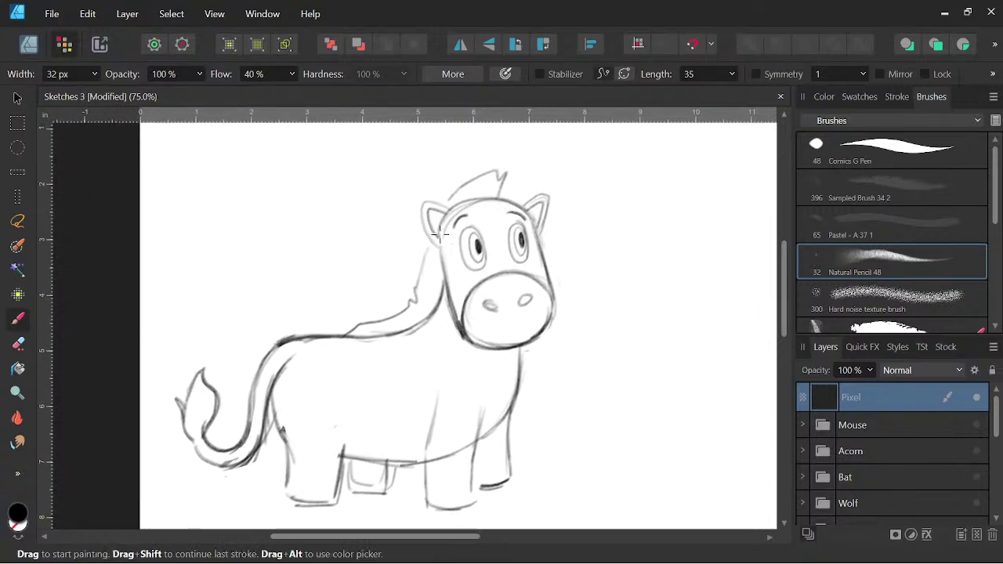
pyautogui.press('space')
pyautogui.moveTo(579, 420); pyautogui.dragTo(640, 429)
pyautogui.press('space')
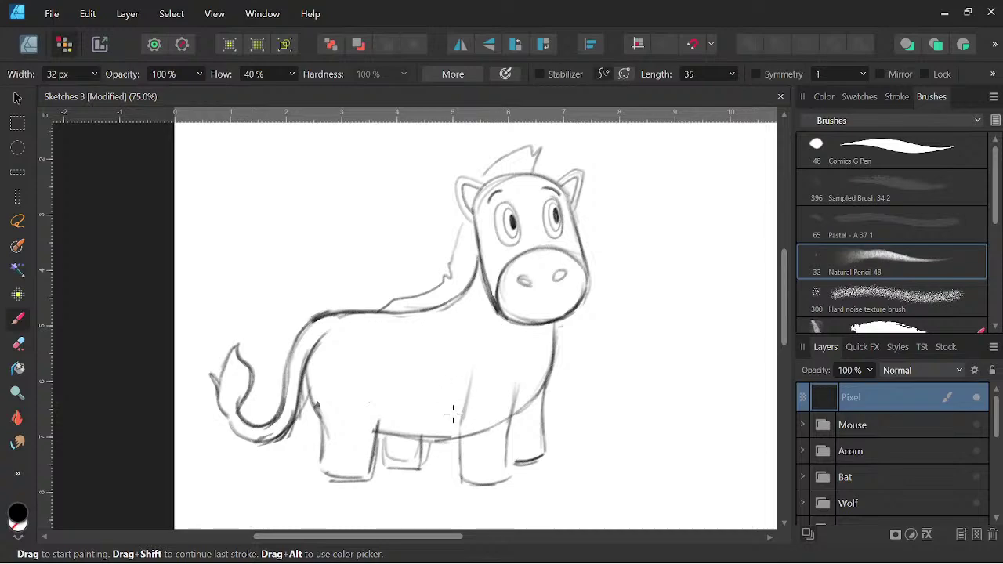
# Erase the belly line crossing the near front leg and the extra sketch lines around the far hind leg.
pyautogui.press('space')
pyautogui.moveTo(589, 465); pyautogui.dragTo(593, 444)
pyautogui.press('e')
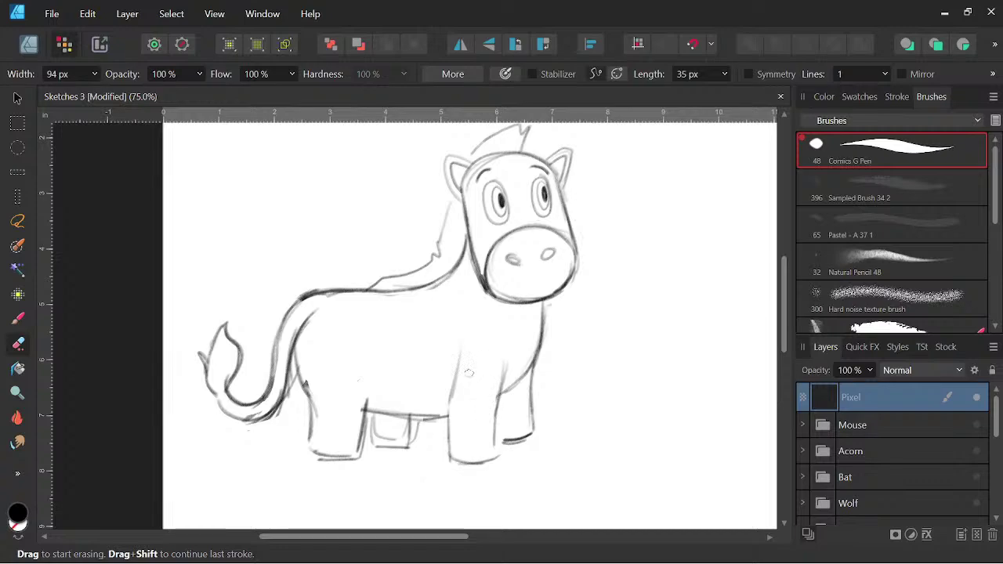
pyautogui.moveTo(378, 431); pyautogui.dragTo(401, 429)
pyautogui.moveTo(601, 389); pyautogui.dragTo(598, 407)
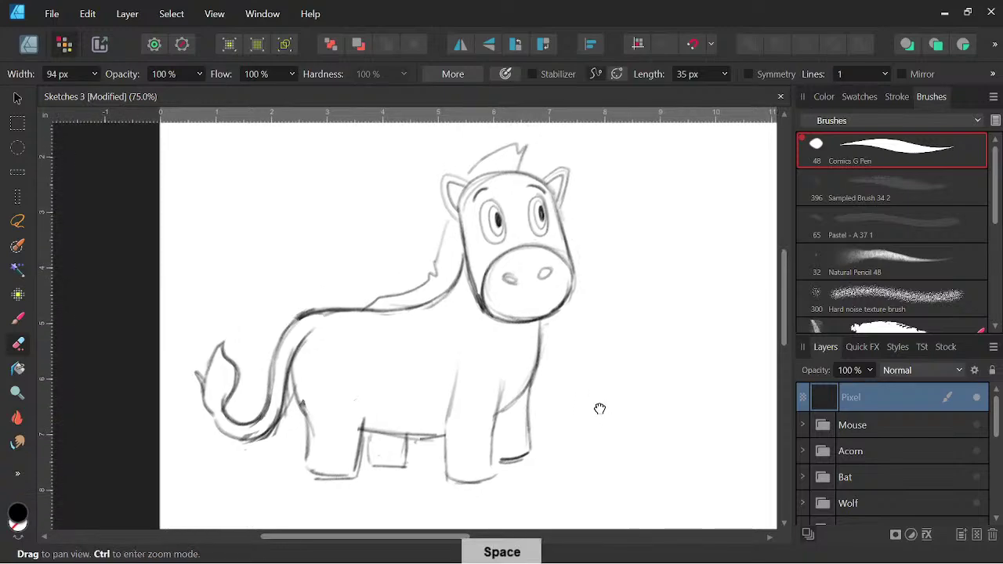
# Darken the rump and the outline of the near hind leg with firmer pencil strokes.
pyautogui.click(18, 319)
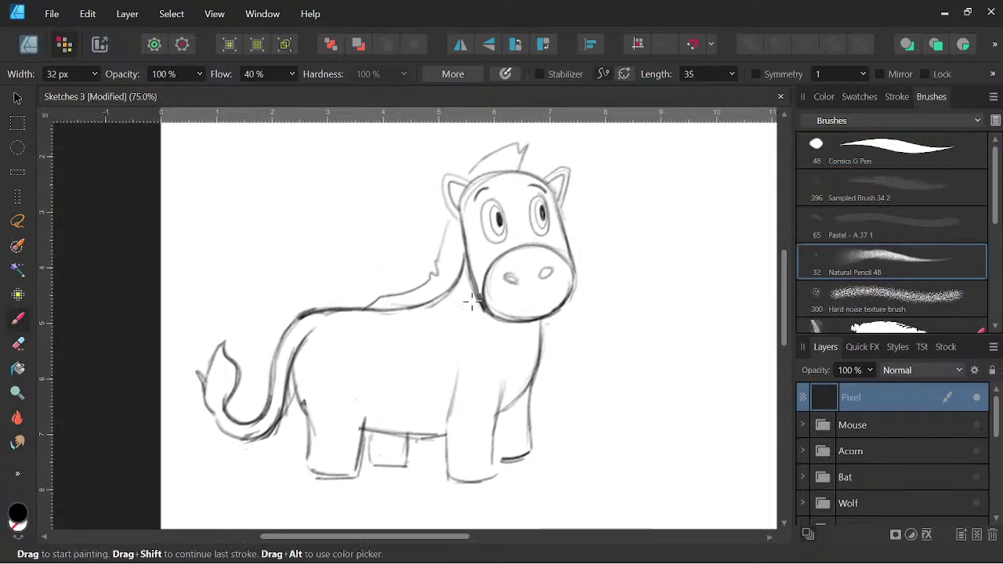
pyautogui.moveTo(294, 359)
pyautogui.mouseDown()
pyautogui.moveTo(308, 417)
pyautogui.moveTo(297, 349)
pyautogui.mouseUp()
pyautogui.moveTo(311, 422)
pyautogui.mouseDown()
pyautogui.moveTo(306, 474)
pyautogui.moveTo(326, 478)
pyautogui.moveTo(360, 475)
pyautogui.moveTo(364, 428)
pyautogui.mouseUp()
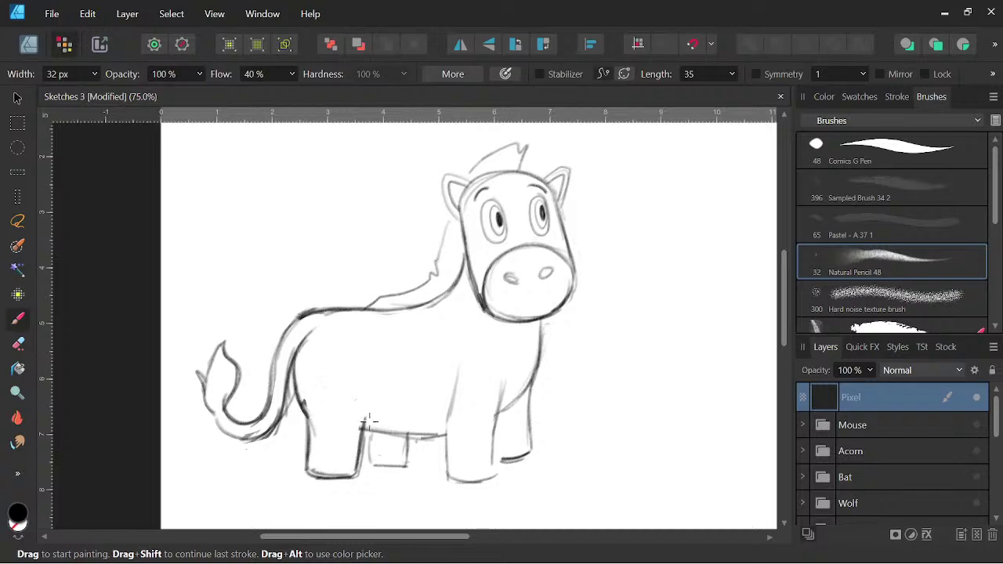
pyautogui.press('space')
pyautogui.moveTo(470, 416); pyautogui.dragTo(483, 381)
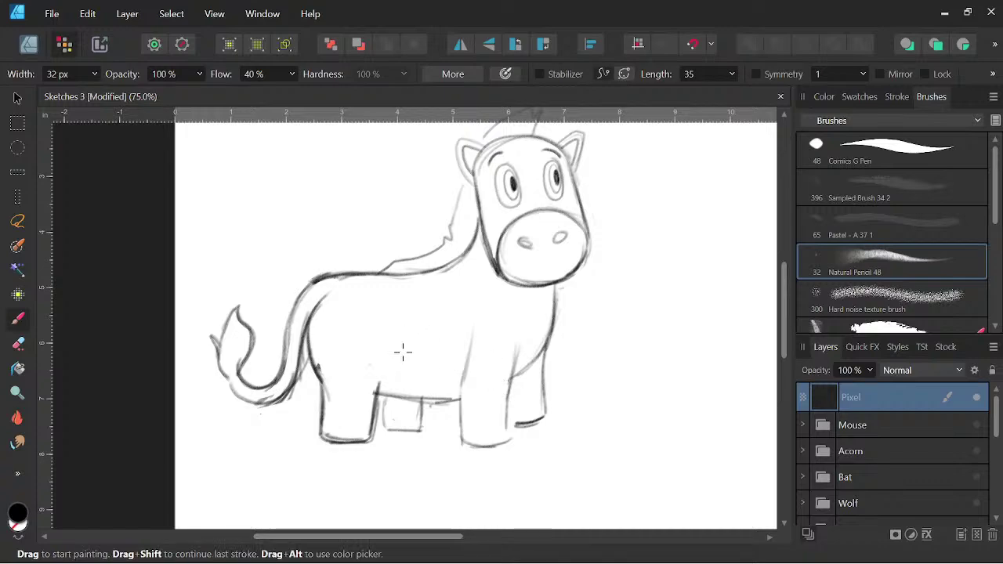
# Draw a curved hoof line across each hind leg and darken the far hind leg's outline.
pyautogui.moveTo(333, 435)
pyautogui.mouseDown()
pyautogui.moveTo(321, 437)
pyautogui.moveTo(367, 418)
pyautogui.mouseUp()
pyautogui.press('space')
pyautogui.moveTo(536, 372); pyautogui.dragTo(553, 362)
pyautogui.hotkey('ctrl', 'z')
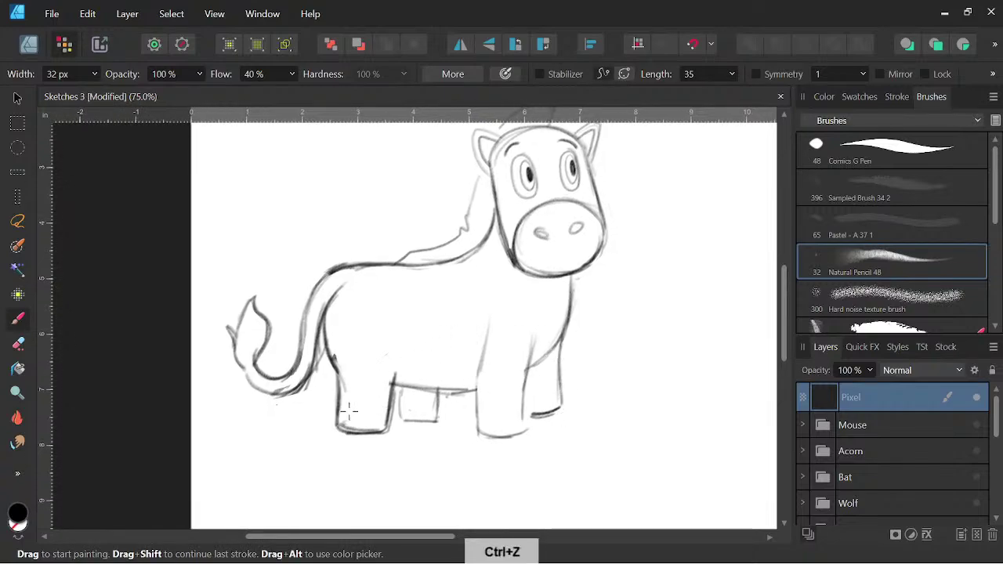
pyautogui.moveTo(340, 415)
pyautogui.mouseDown()
pyautogui.moveTo(407, 398)
pyautogui.moveTo(435, 415)
pyautogui.moveTo(398, 391)
pyautogui.moveTo(399, 421)
pyautogui.moveTo(413, 428)
pyautogui.moveTo(437, 408)
pyautogui.moveTo(435, 421)
pyautogui.moveTo(401, 409)
pyautogui.moveTo(437, 409)
pyautogui.mouseUp()
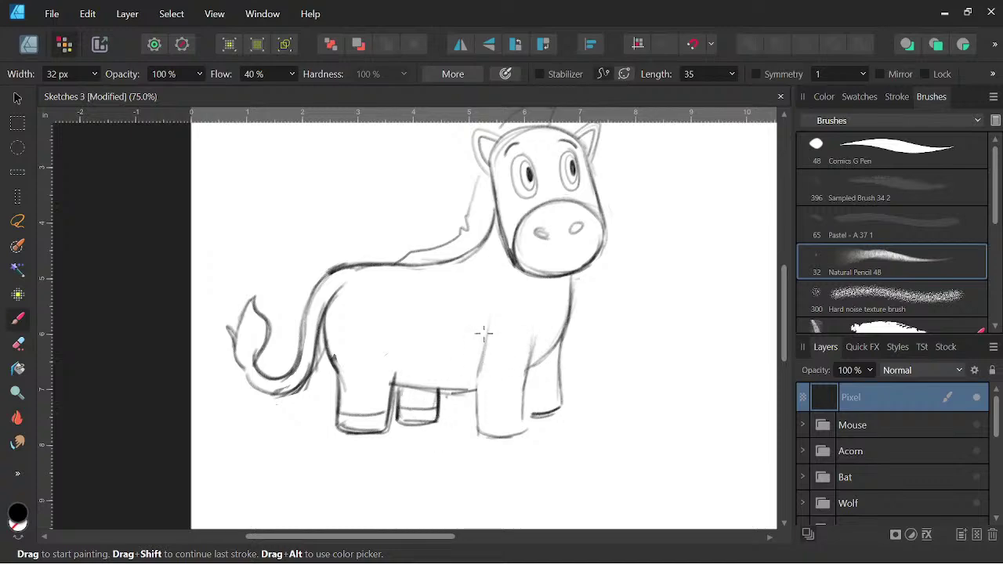
# Darken both sides and the base of the near front leg.
pyautogui.moveTo(484, 333)
pyautogui.mouseDown()
pyautogui.moveTo(475, 431)
pyautogui.moveTo(478, 375)
pyautogui.mouseUp()
pyautogui.moveTo(534, 337)
pyautogui.mouseDown()
pyautogui.moveTo(522, 434)
pyautogui.moveTo(478, 441)
pyautogui.mouseUp()
pyautogui.press('space')
pyautogui.moveTo(613, 407)
pyautogui.mouseDown()
pyautogui.moveTo(609, 432)
pyautogui.moveTo(592, 431)
pyautogui.moveTo(589, 418)
pyautogui.moveTo(606, 401)
pyautogui.moveTo(588, 379)
pyautogui.mouseUp()
pyautogui.press('space')
pyautogui.press('space')
pyautogui.moveTo(568, 415); pyautogui.dragTo(593, 387)
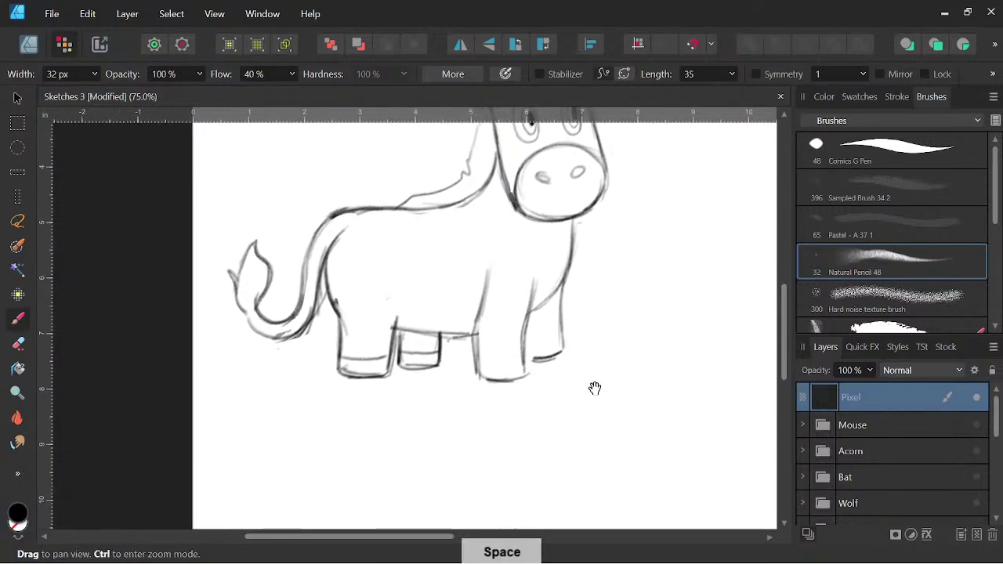
# Draw a flared hoof beneath each of the two front legs.
pyautogui.moveTo(475, 365)
pyautogui.mouseDown()
pyautogui.moveTo(477, 400)
pyautogui.moveTo(506, 401)
pyautogui.moveTo(528, 374)
pyautogui.moveTo(536, 393)
pyautogui.mouseUp()
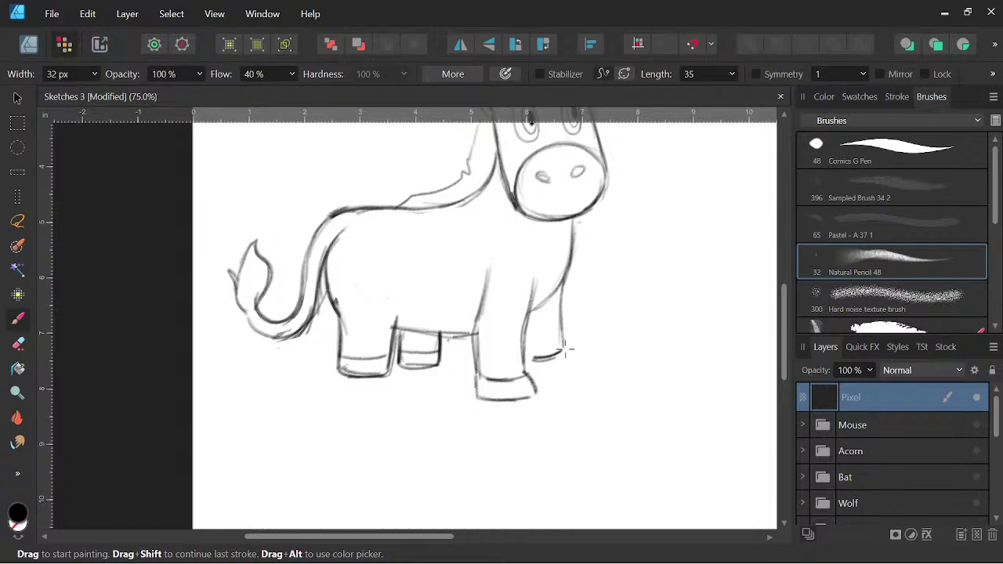
pyautogui.moveTo(564, 350)
pyautogui.mouseDown()
pyautogui.moveTo(542, 377)
pyautogui.moveTo(573, 371)
pyautogui.mouseUp()
pyautogui.press('space')
pyautogui.moveTo(598, 430)
pyautogui.mouseDown()
pyautogui.moveTo(613, 457)
pyautogui.moveTo(603, 471)
pyautogui.mouseUp()
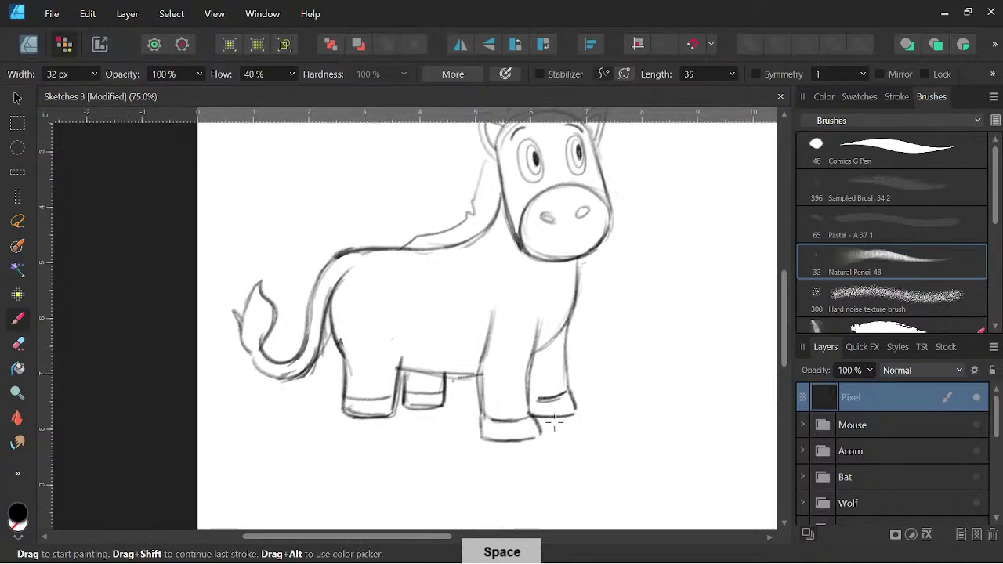
# Erase the hoof lines on both hind legs and redraw them higher up the legs.
pyautogui.click(17, 344)
pyautogui.moveTo(387, 402)
pyautogui.mouseDown()
pyautogui.moveTo(350, 399)
pyautogui.moveTo(442, 394)
pyautogui.mouseUp()
pyautogui.press('space')
pyautogui.moveTo(600, 444)
pyautogui.mouseDown()
pyautogui.moveTo(581, 441)
pyautogui.moveTo(612, 423)
pyautogui.mouseUp()
pyautogui.press('b')
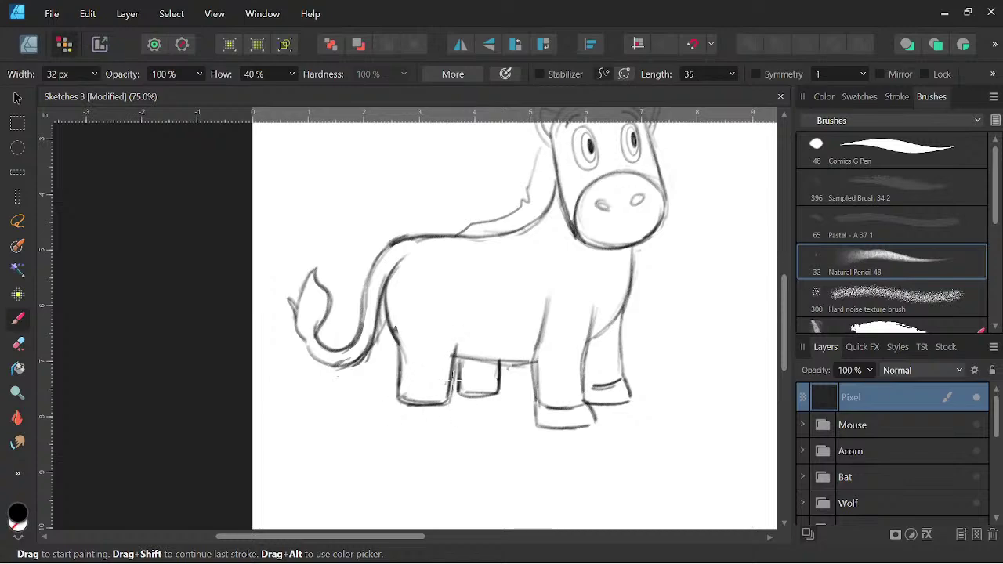
pyautogui.moveTo(398, 375)
pyautogui.mouseDown()
pyautogui.moveTo(495, 370)
pyautogui.moveTo(461, 377)
pyautogui.moveTo(496, 375)
pyautogui.mouseUp()
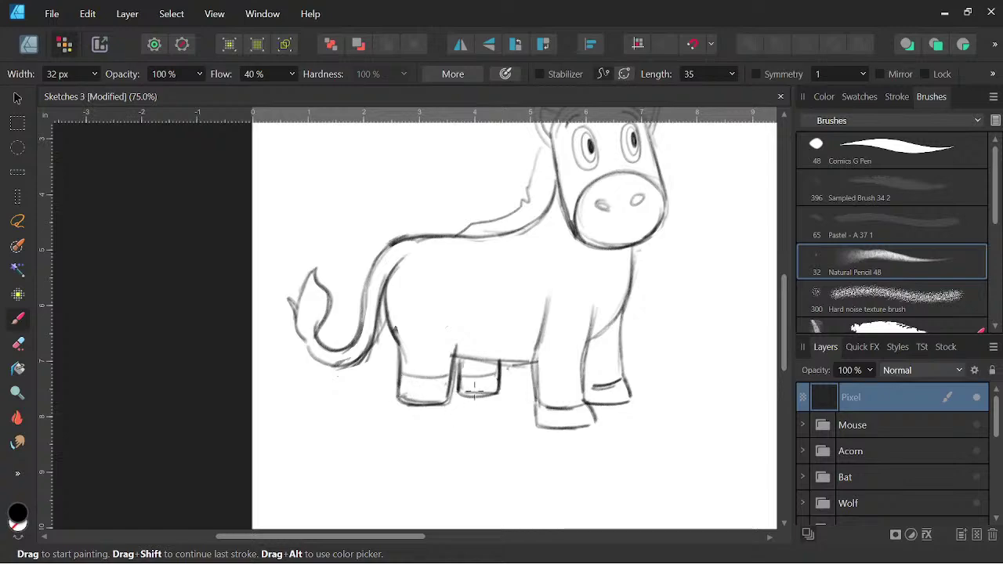
pyautogui.press('space')
pyautogui.moveTo(659, 423); pyautogui.dragTo(613, 437)
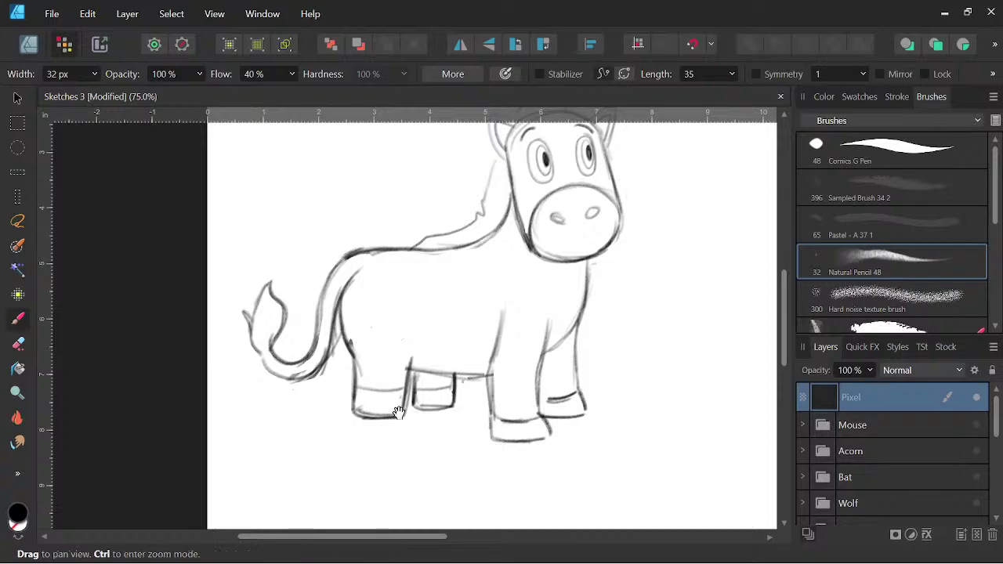
pyautogui.moveTo(552, 397); pyautogui.dragTo(577, 401)
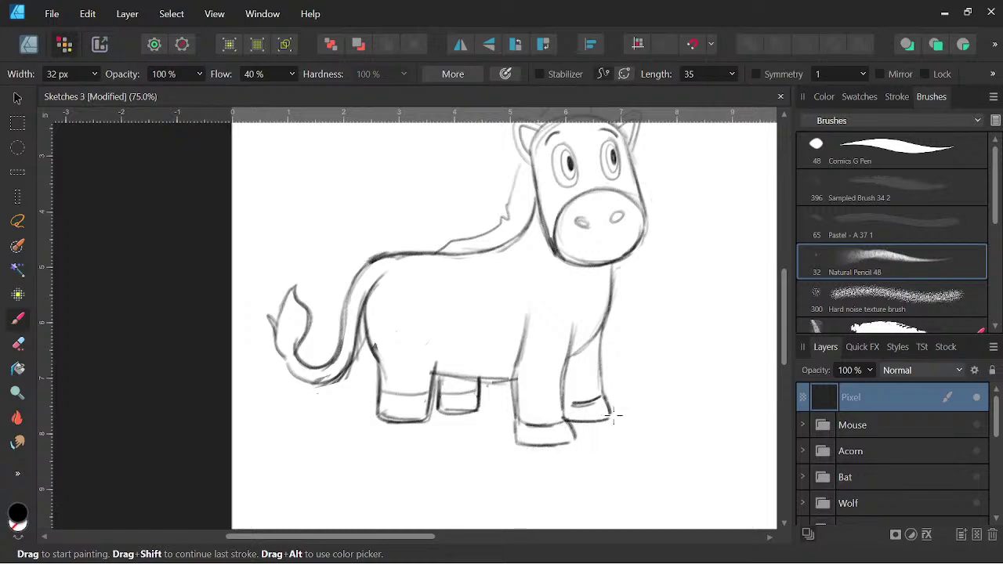
# Erase the hoof lines inside the hind legs and draw flared hooves beneath both legs, matching the front ones.
pyautogui.press('e')
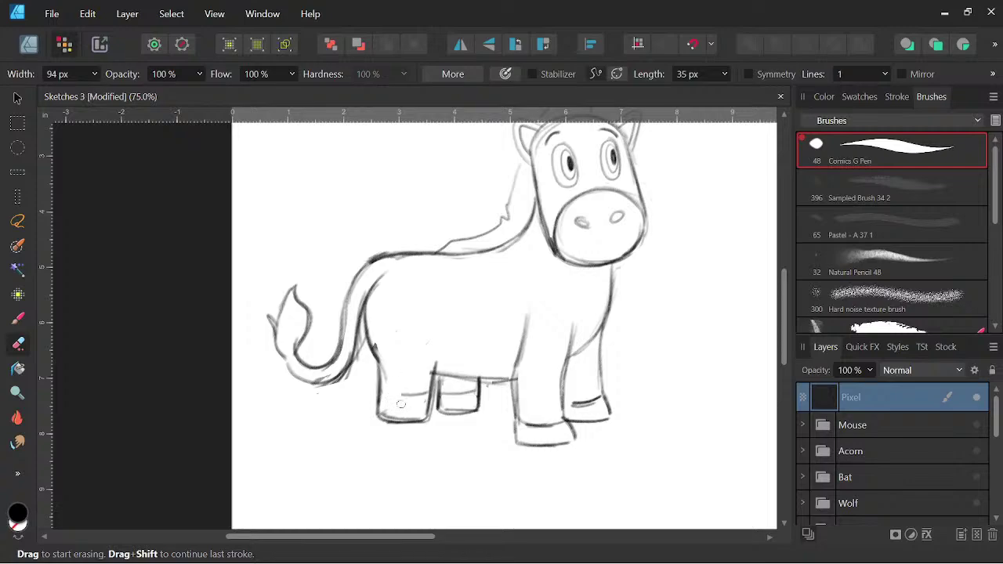
pyautogui.moveTo(401, 405)
pyautogui.mouseDown()
pyautogui.moveTo(410, 381)
pyautogui.moveTo(425, 400)
pyautogui.moveTo(453, 394)
pyautogui.mouseUp()
pyautogui.press('b')
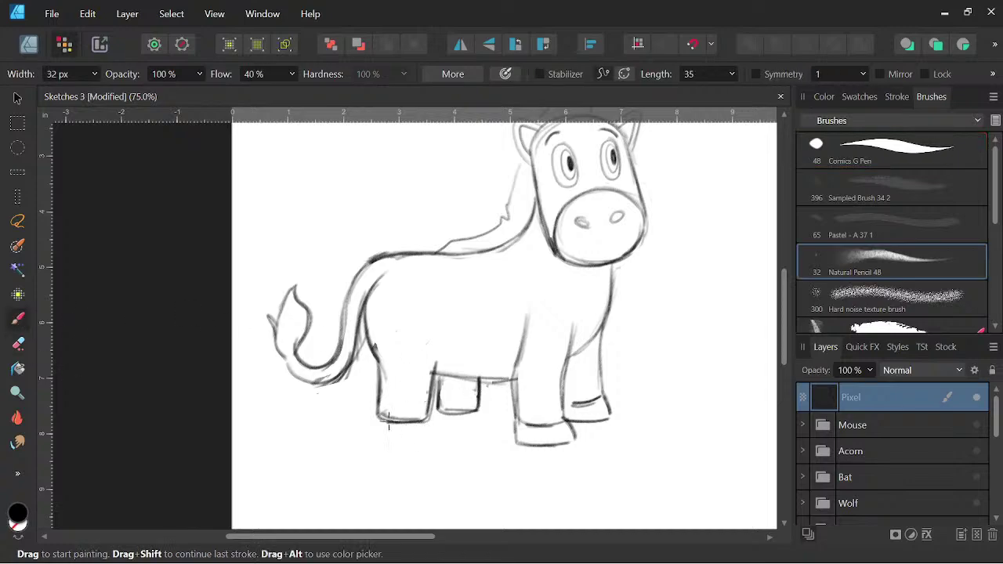
pyautogui.moveTo(427, 423); pyautogui.dragTo(437, 439)
pyautogui.moveTo(376, 439); pyautogui.dragTo(436, 440)
pyautogui.moveTo(377, 417)
pyautogui.mouseDown()
pyautogui.moveTo(467, 419)
pyautogui.moveTo(442, 411)
pyautogui.moveTo(438, 421)
pyautogui.moveTo(447, 401)
pyautogui.moveTo(486, 423)
pyautogui.moveTo(447, 431)
pyautogui.moveTo(483, 411)
pyautogui.mouseUp()
pyautogui.press('space')
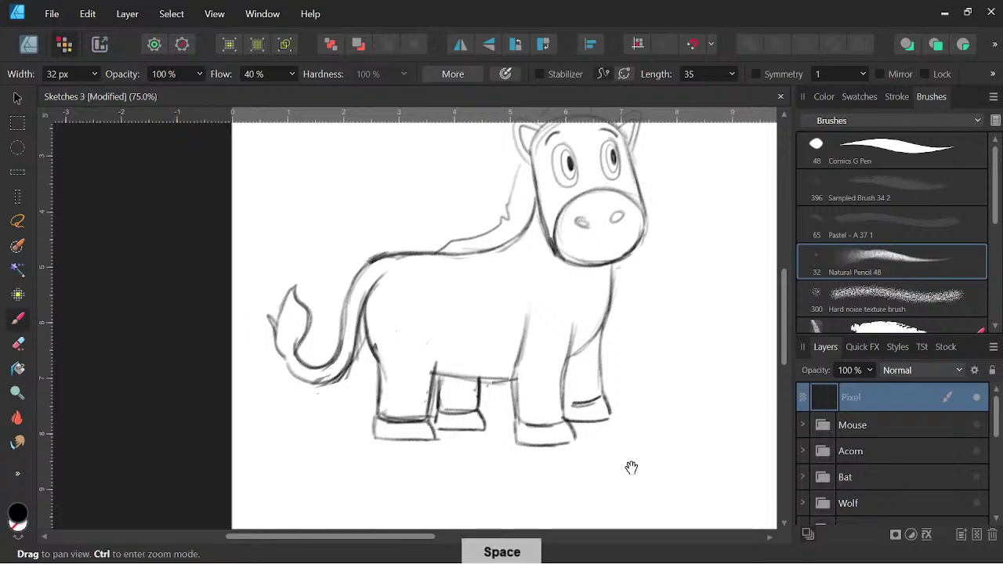
pyautogui.moveTo(631, 469); pyautogui.dragTo(585, 479)
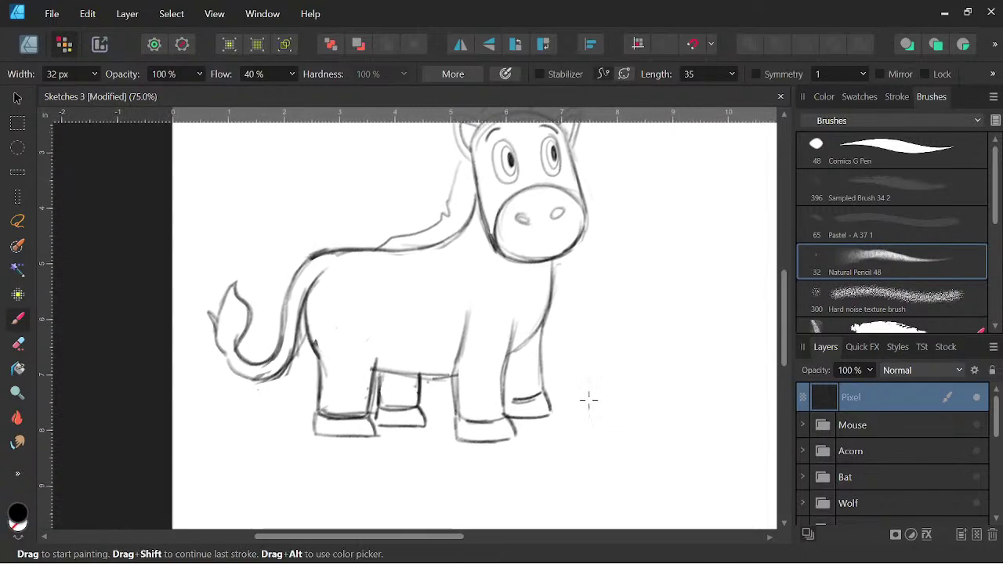
# Examine the whole horse, checking how the legs and hooves line up with each other.
pyautogui.hotkey('ctrl', '-')
pyautogui.hotkey('ctrl', '+')
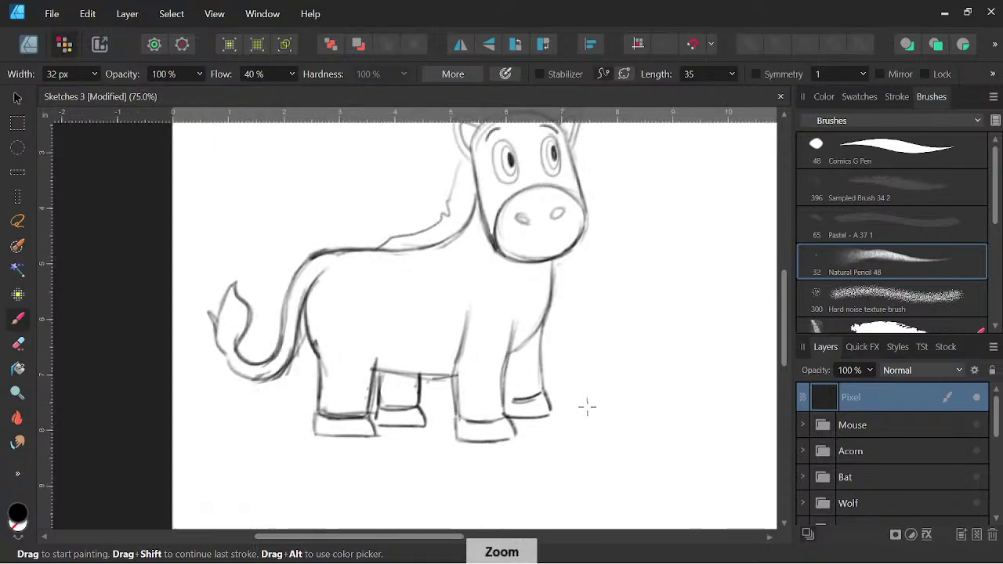
pyautogui.press('space')
pyautogui.moveTo(616, 457); pyautogui.dragTo(660, 408)
pyautogui.press('space')
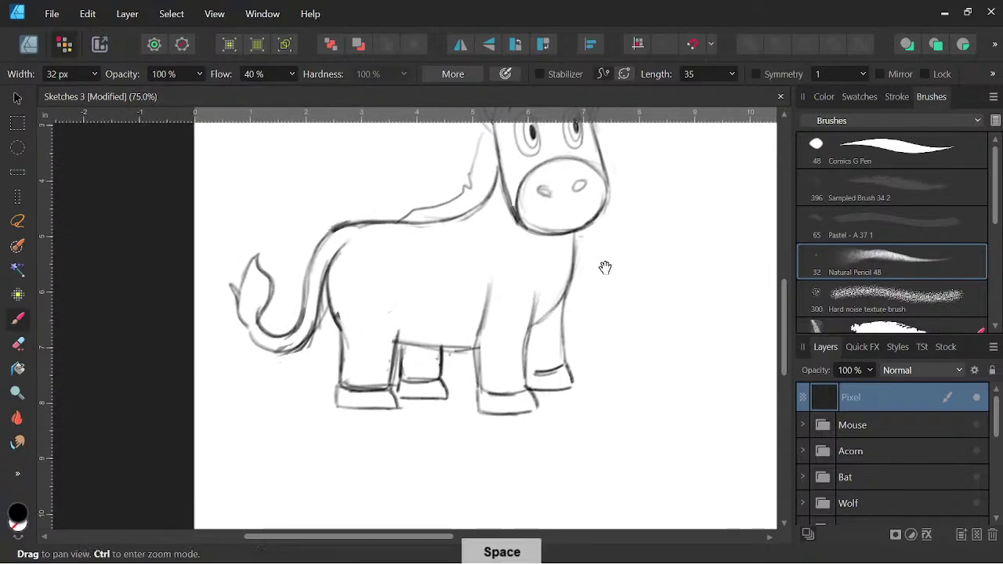
pyautogui.moveTo(604, 269); pyautogui.dragTo(650, 370)
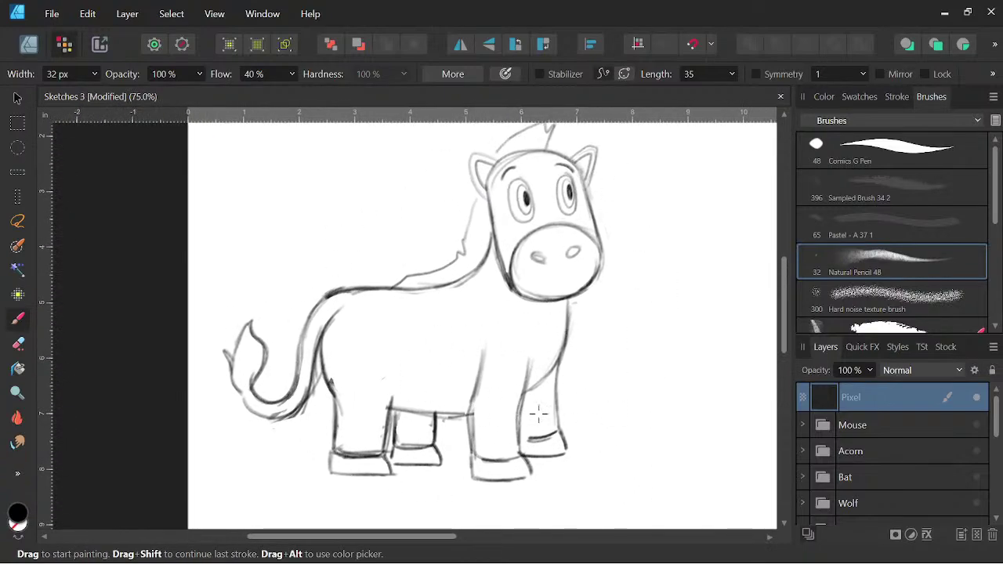
pyautogui.press('space')
pyautogui.moveTo(539, 413); pyautogui.dragTo(543, 404)
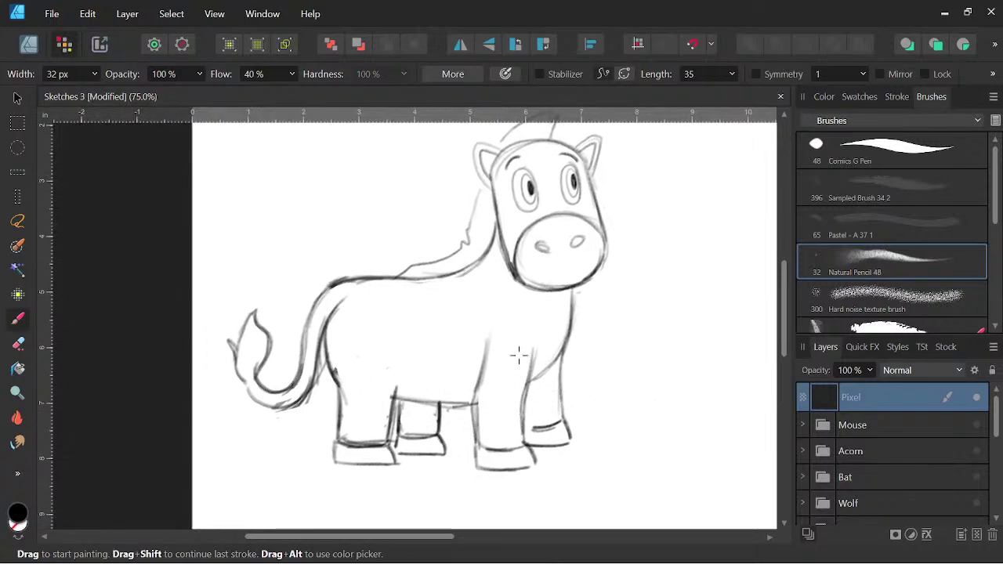
# Sketch a ground line level with the near front hoof, then erase the near hind hoof and redraw it on that line.
pyautogui.moveTo(339, 430)
pyautogui.mouseDown()
pyautogui.moveTo(340, 461)
pyautogui.moveTo(360, 444)
pyautogui.moveTo(471, 456)
pyautogui.moveTo(312, 482)
pyautogui.moveTo(501, 465)
pyautogui.mouseUp()
pyautogui.press('e')
pyautogui.moveTo(340, 439)
pyautogui.mouseDown()
pyautogui.moveTo(333, 462)
pyautogui.moveTo(343, 434)
pyautogui.moveTo(355, 469)
pyautogui.moveTo(360, 429)
pyautogui.moveTo(369, 468)
pyautogui.moveTo(377, 440)
pyautogui.moveTo(564, 472)
pyautogui.moveTo(538, 439)
pyautogui.moveTo(374, 423)
pyautogui.moveTo(371, 451)
pyautogui.moveTo(417, 450)
pyautogui.moveTo(421, 431)
pyautogui.moveTo(431, 470)
pyautogui.mouseUp()
pyautogui.press('b')
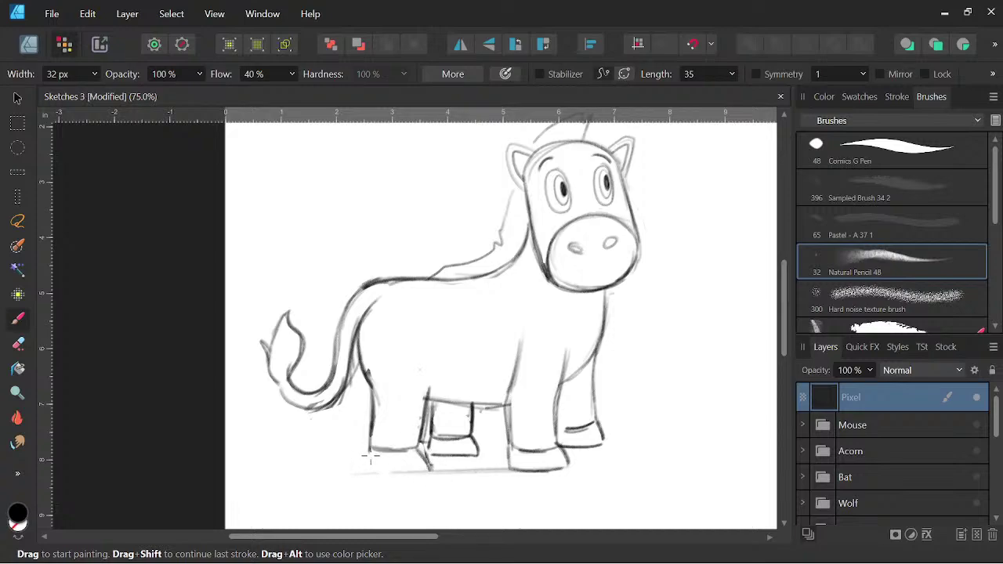
pyautogui.moveTo(371, 456)
pyautogui.mouseDown()
pyautogui.moveTo(365, 473)
pyautogui.moveTo(438, 470)
pyautogui.mouseUp()
pyautogui.moveTo(365, 470); pyautogui.dragTo(428, 472)
# Sketch light horizontal ground lines along the bases of the near hooves and the far hooves.
pyautogui.moveTo(442, 454); pyautogui.dragTo(534, 453)
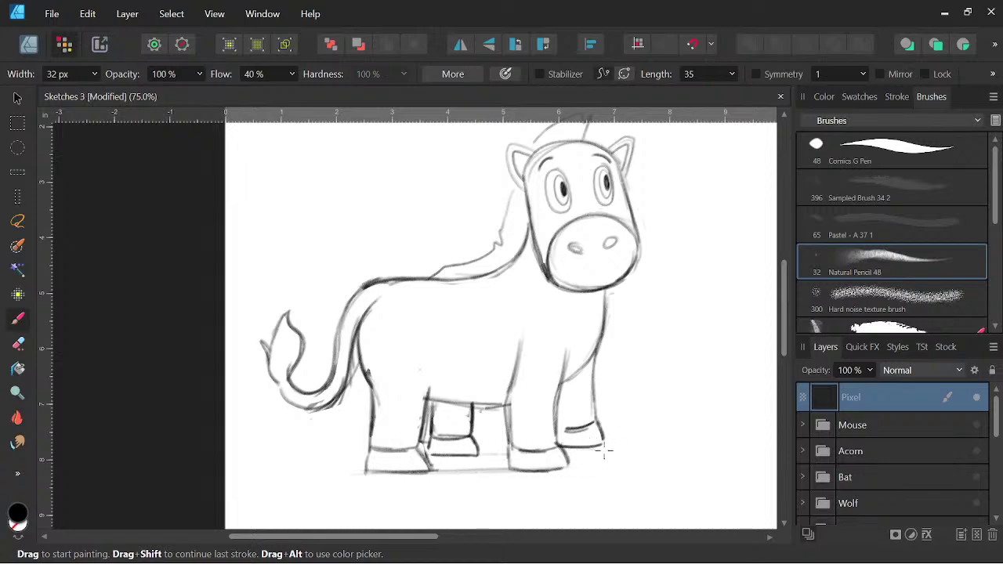
pyautogui.moveTo(633, 444); pyautogui.dragTo(583, 446)
pyautogui.moveTo(353, 471); pyautogui.dragTo(513, 471)
pyautogui.moveTo(636, 445)
pyautogui.mouseDown()
pyautogui.moveTo(632, 398)
pyautogui.moveTo(578, 386)
pyautogui.mouseUp()
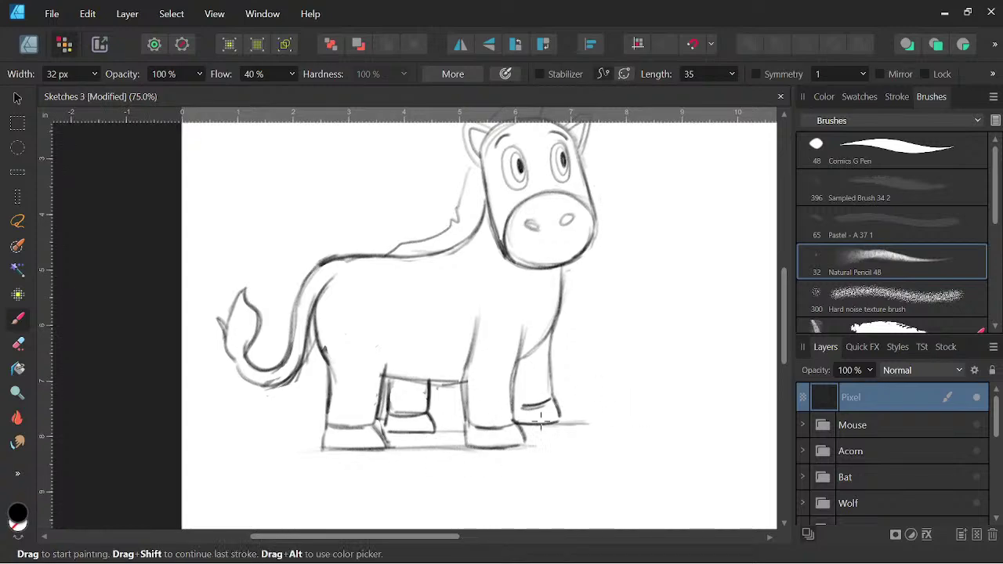
# Sketch slanted perspective guide lines from the near hooves back toward the far hooves.
pyautogui.moveTo(527, 441); pyautogui.dragTo(618, 406)
pyautogui.moveTo(406, 439)
pyautogui.mouseDown()
pyautogui.moveTo(459, 425)
pyautogui.moveTo(448, 429)
pyautogui.mouseUp()
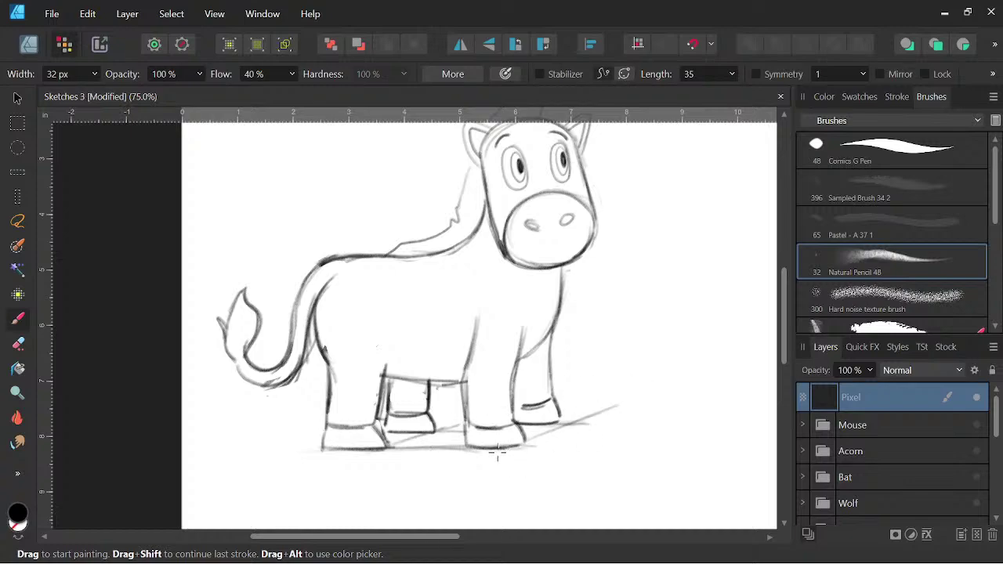
pyautogui.moveTo(517, 443); pyautogui.dragTo(602, 409)
pyautogui.press('space')
pyautogui.moveTo(645, 432)
pyautogui.mouseDown()
pyautogui.moveTo(669, 419)
pyautogui.moveTo(653, 419)
pyautogui.mouseUp()
pyautogui.press('space')
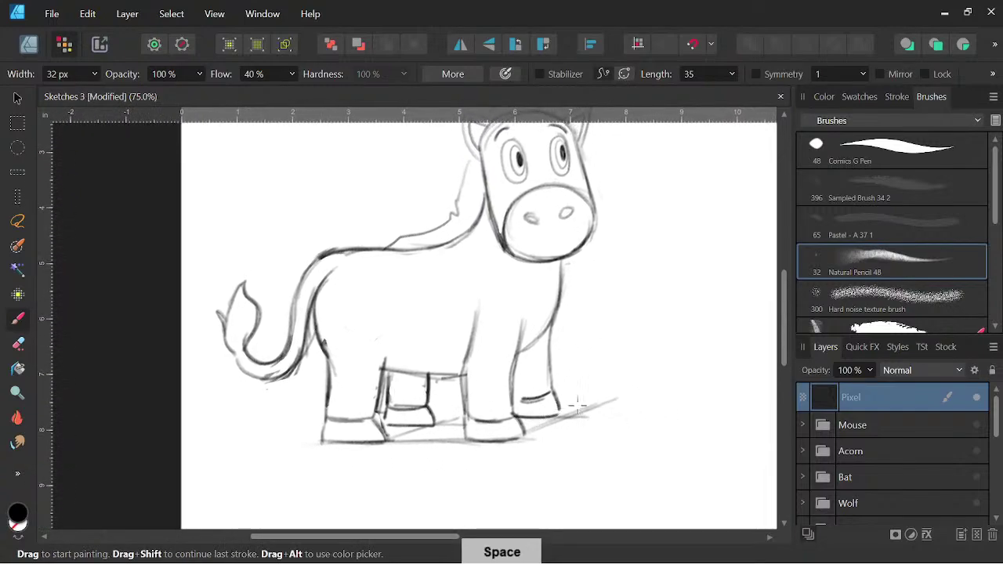
# Darken the outline of the ear on the far side of the head.
pyautogui.press('space')
pyautogui.moveTo(653, 351); pyautogui.dragTo(663, 401)
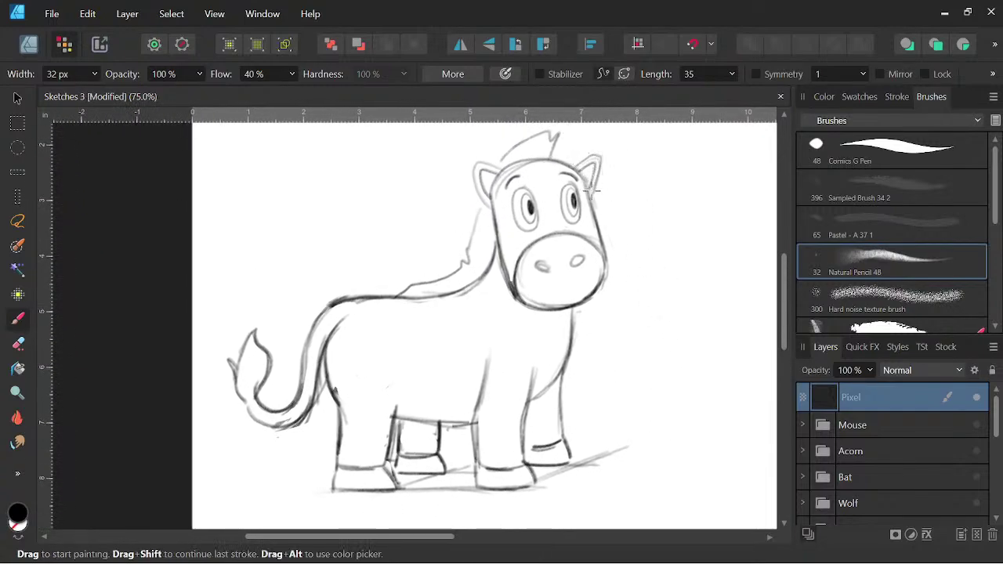
pyautogui.moveTo(575, 166)
pyautogui.mouseDown()
pyautogui.moveTo(601, 156)
pyautogui.moveTo(594, 188)
pyautogui.mouseUp()
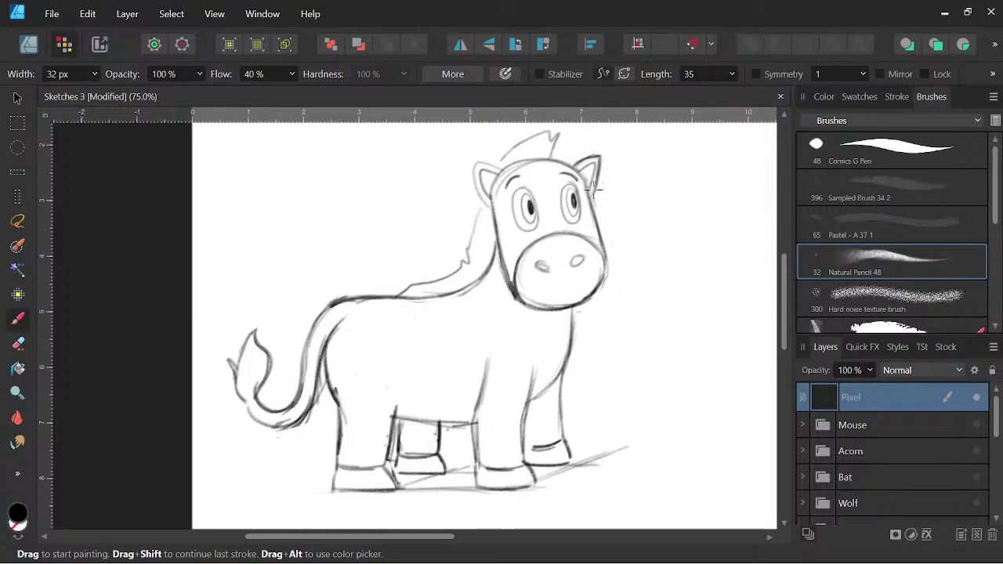
# Darken the outlines of the near ear, forelock, mane and the curved base of the tail.
pyautogui.moveTo(506, 171)
pyautogui.mouseDown()
pyautogui.moveTo(492, 163)
pyautogui.moveTo(467, 173)
pyautogui.moveTo(480, 168)
pyautogui.moveTo(514, 184)
pyautogui.mouseUp()
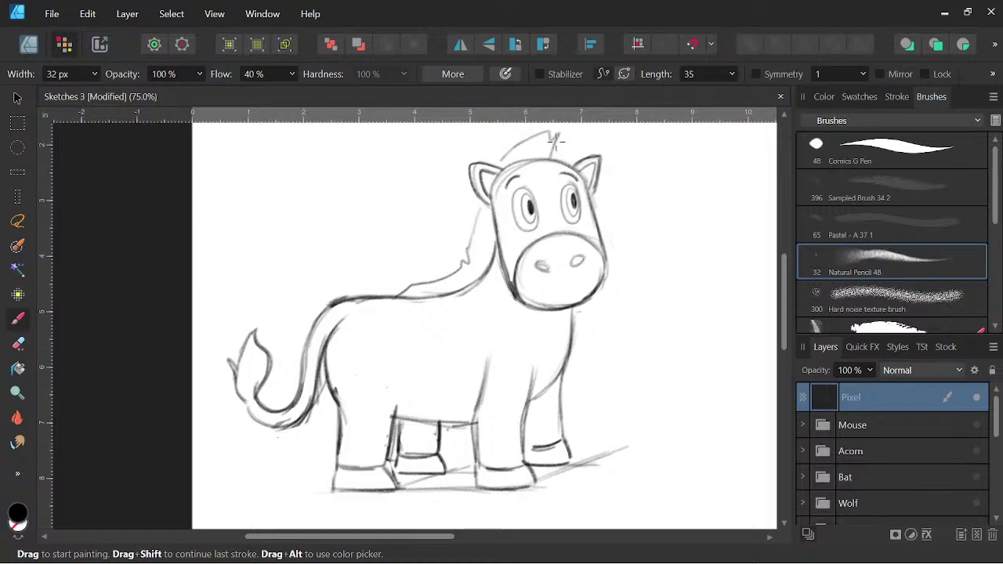
pyautogui.moveTo(555, 141)
pyautogui.mouseDown()
pyautogui.moveTo(547, 155)
pyautogui.moveTo(557, 131)
pyautogui.moveTo(498, 165)
pyautogui.moveTo(461, 268)
pyautogui.moveTo(400, 295)
pyautogui.mouseUp()
pyautogui.press('space')
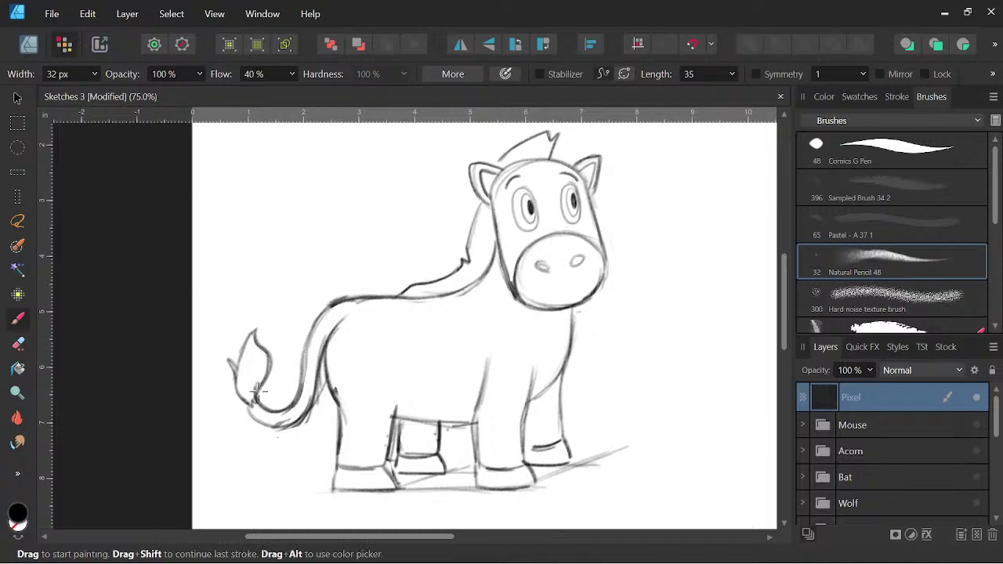
pyautogui.moveTo(249, 406)
pyautogui.mouseDown()
pyautogui.moveTo(265, 423)
pyautogui.moveTo(301, 419)
pyautogui.mouseUp()
pyautogui.press('space')
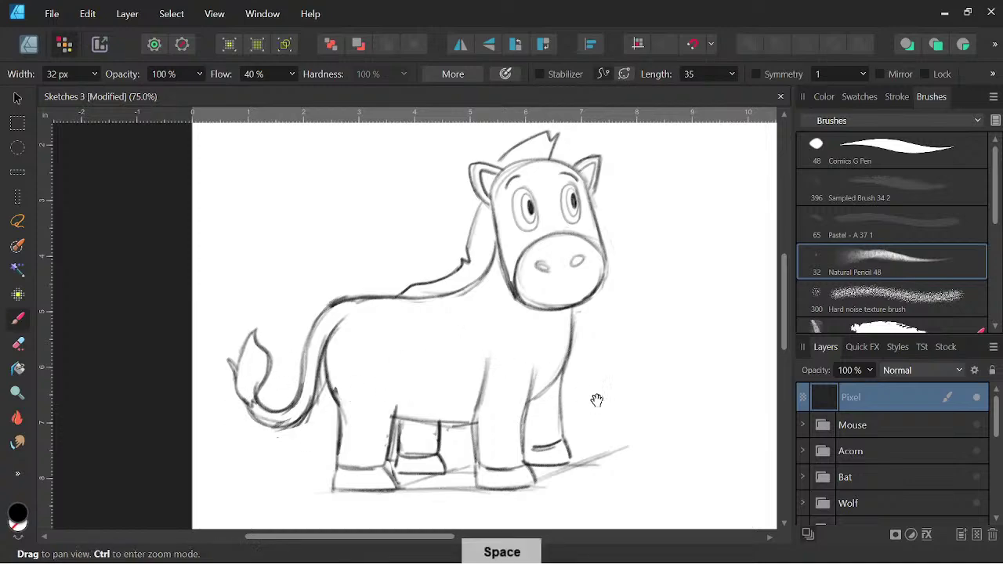
pyautogui.moveTo(597, 400)
pyautogui.mouseDown()
pyautogui.moveTo(622, 392)
pyautogui.moveTo(616, 358)
pyautogui.mouseUp()
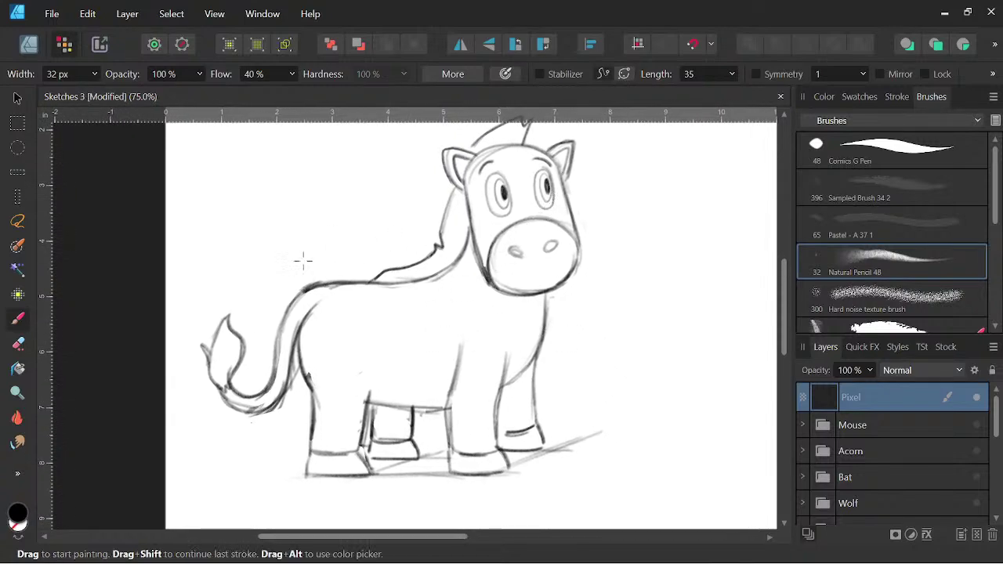
# Erase the stray sketch marks between the tail's curve and the back of the near hind leg.
pyautogui.click(18, 343)
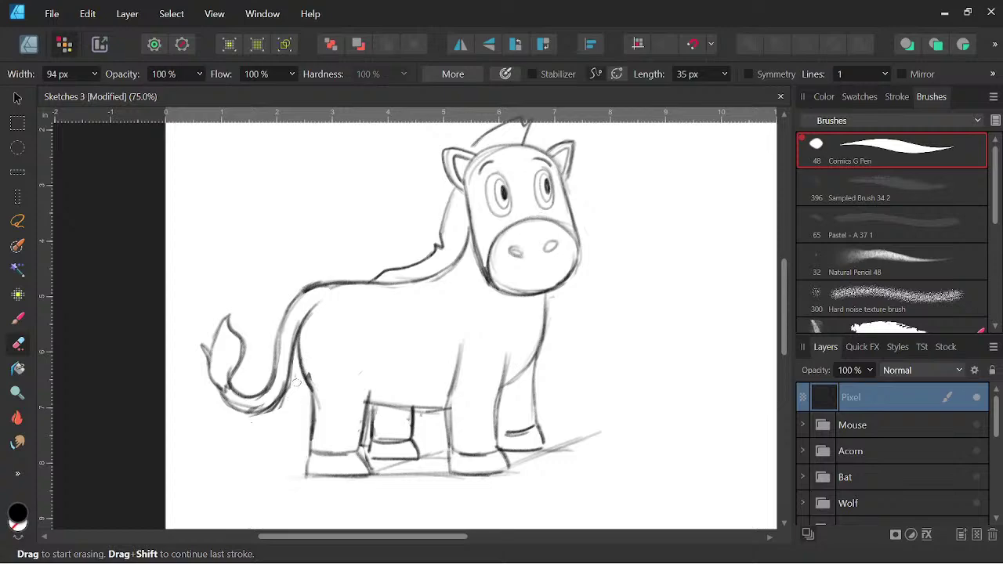
pyautogui.moveTo(293, 385); pyautogui.dragTo(268, 410)
pyautogui.press('space')
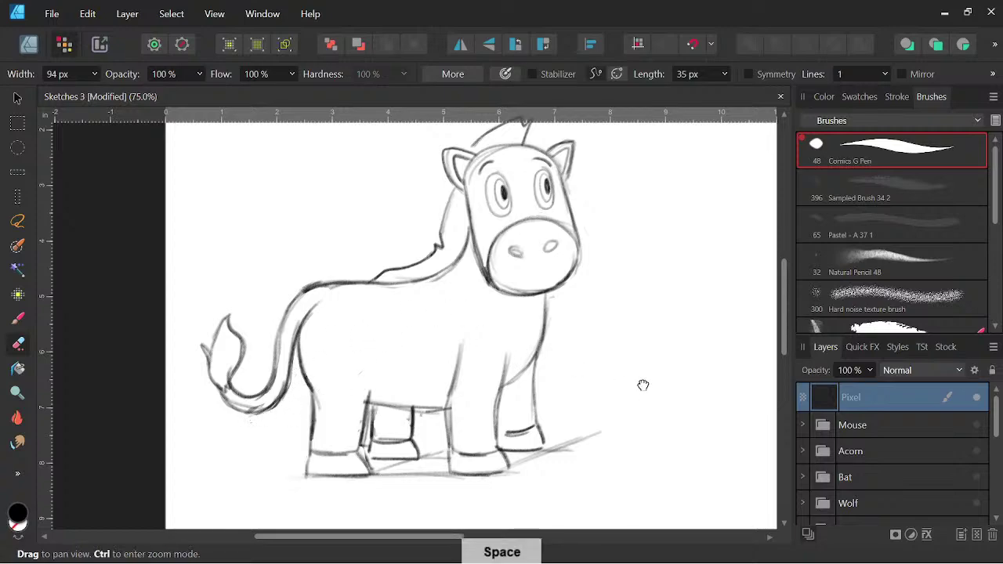
pyautogui.moveTo(645, 394)
pyautogui.mouseDown()
pyautogui.moveTo(650, 360)
pyautogui.moveTo(620, 324)
pyautogui.mouseUp()
pyautogui.press('space')
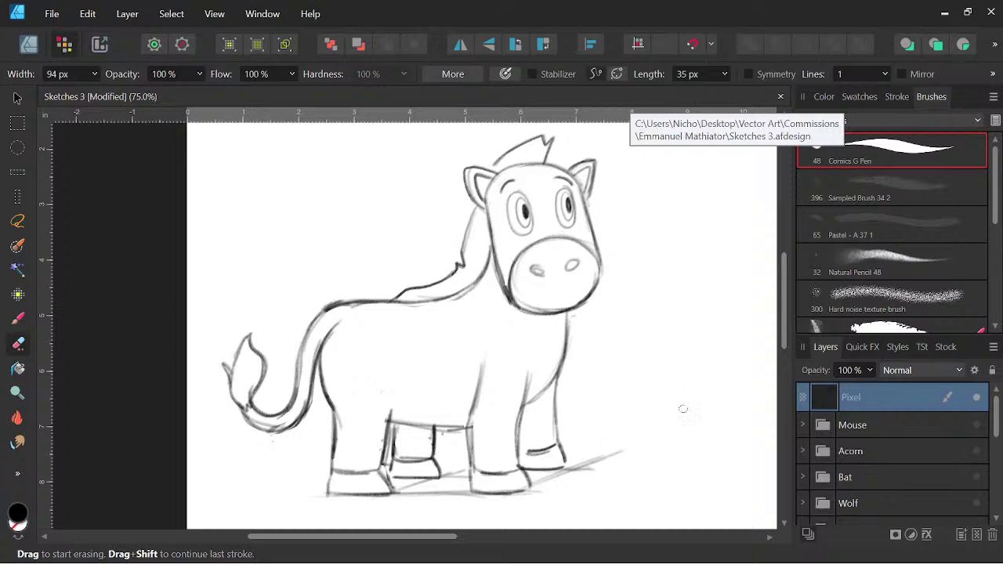
# Add a new pixel layer above the sketch, lower the sketch layer's opacity to 25 %, and make the new layer active.
pyautogui.click(17, 97)
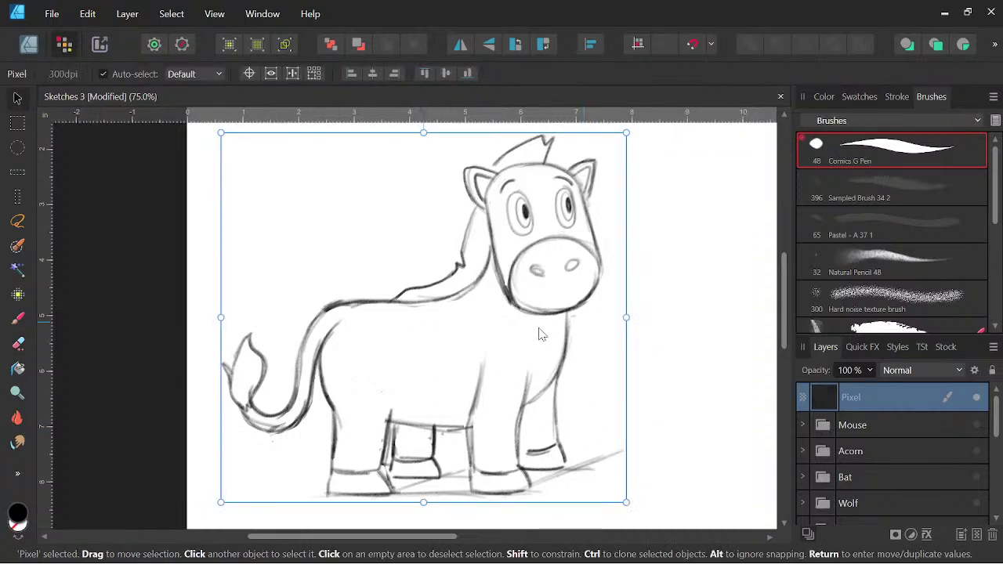
pyautogui.click(17, 319)
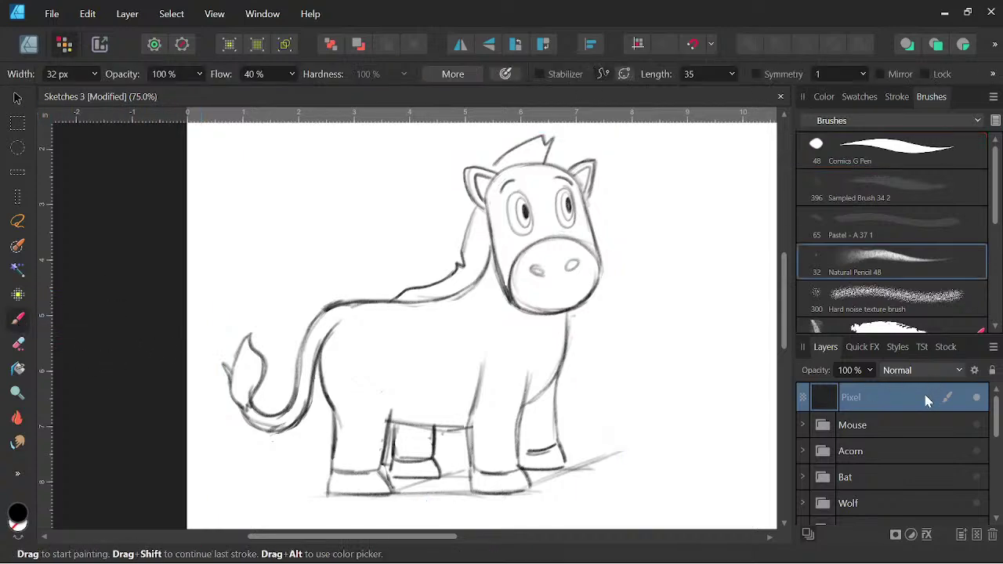
pyautogui.click(976, 536)
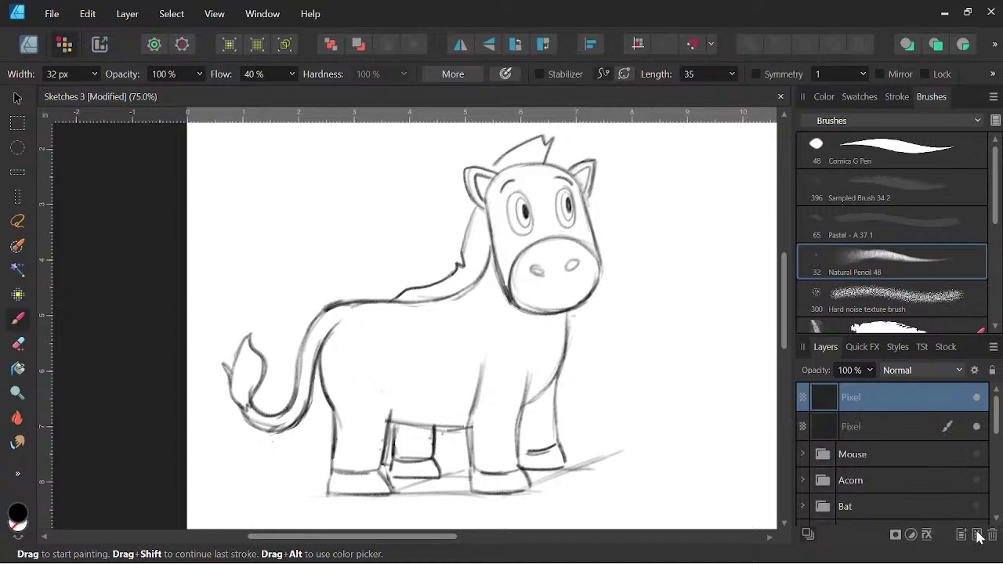
pyautogui.click(879, 429)
pyautogui.click(870, 371)
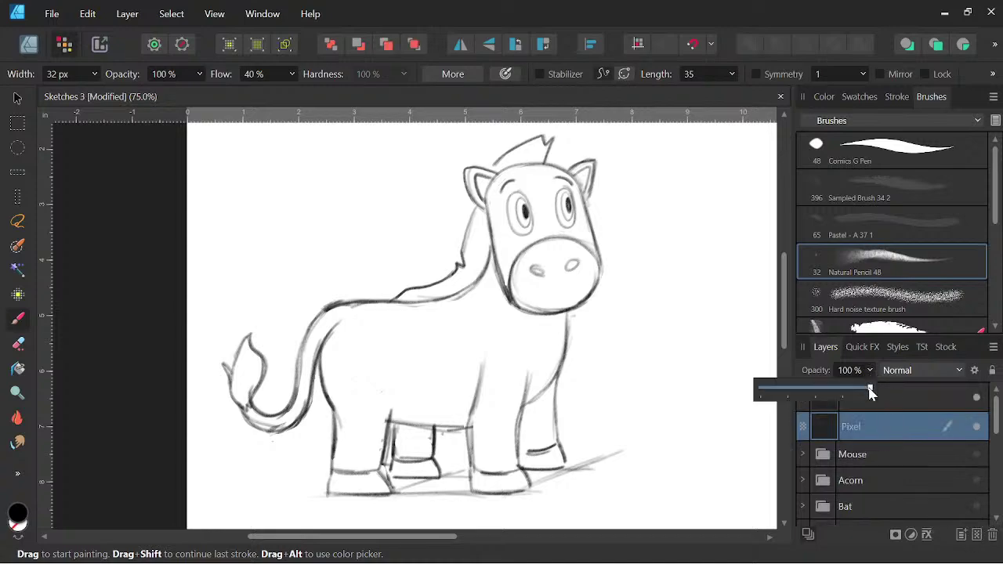
pyautogui.moveTo(870, 393)
pyautogui.mouseDown()
pyautogui.moveTo(808, 399)
pyautogui.moveTo(772, 390)
pyautogui.moveTo(788, 395)
pyautogui.mouseUp()
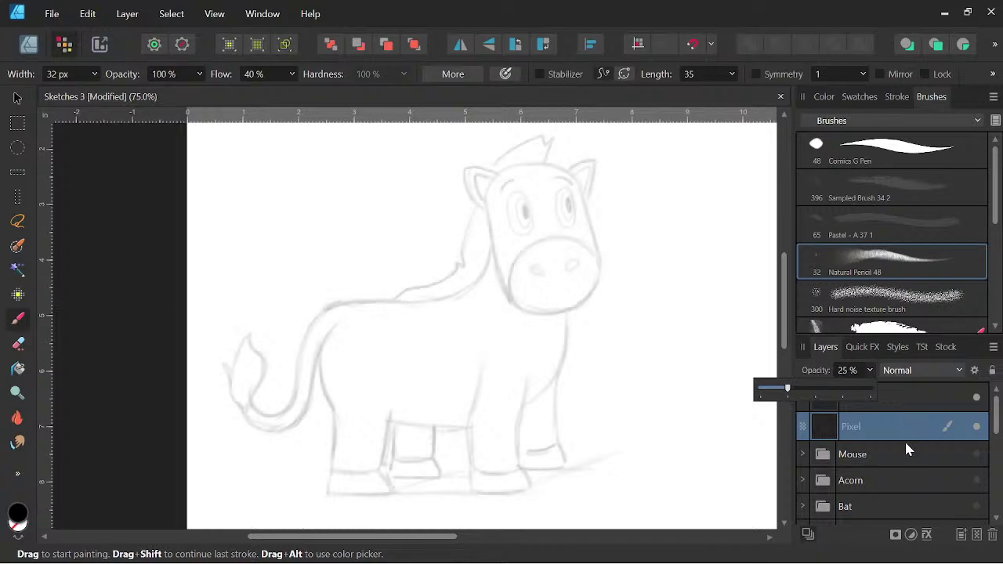
pyautogui.click(900, 399)
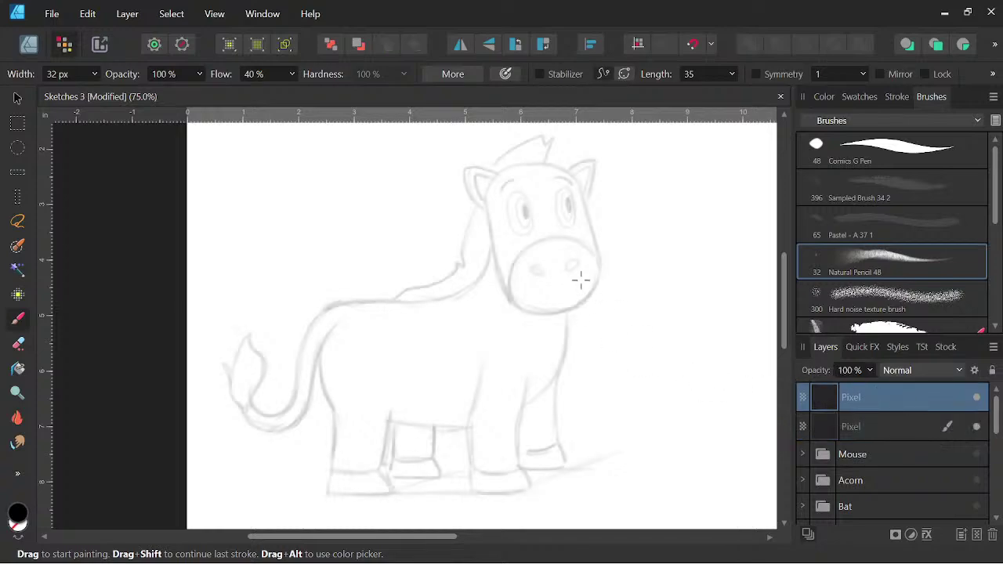
# Trace the head's outline over the faded sketch, from the forehead down both cheeks and around the chin.
pyautogui.press('space')
pyautogui.moveTo(627, 336); pyautogui.dragTo(571, 319)
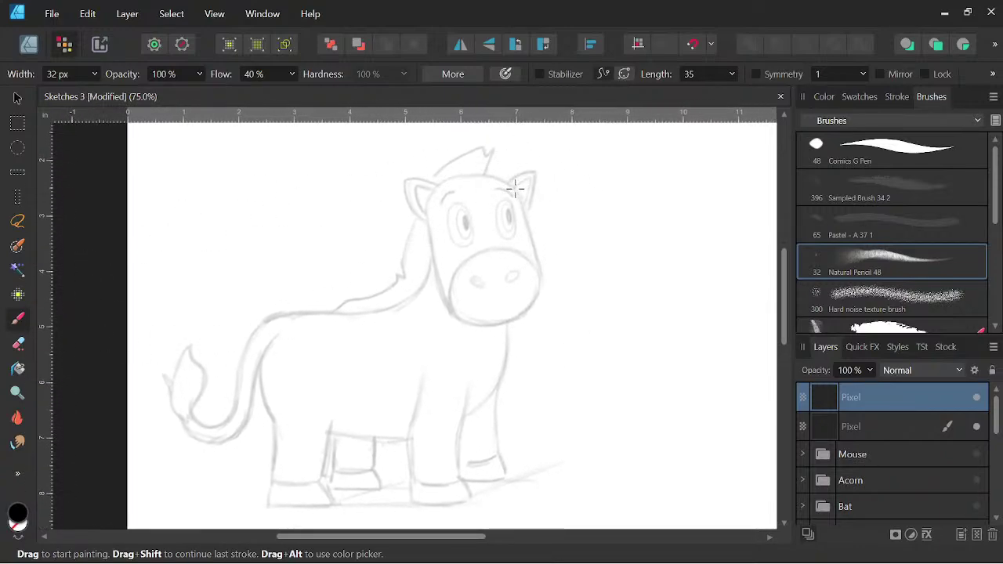
pyautogui.moveTo(513, 185)
pyautogui.mouseDown()
pyautogui.moveTo(457, 174)
pyautogui.moveTo(427, 217)
pyautogui.moveTo(428, 197)
pyautogui.moveTo(447, 312)
pyautogui.mouseUp()
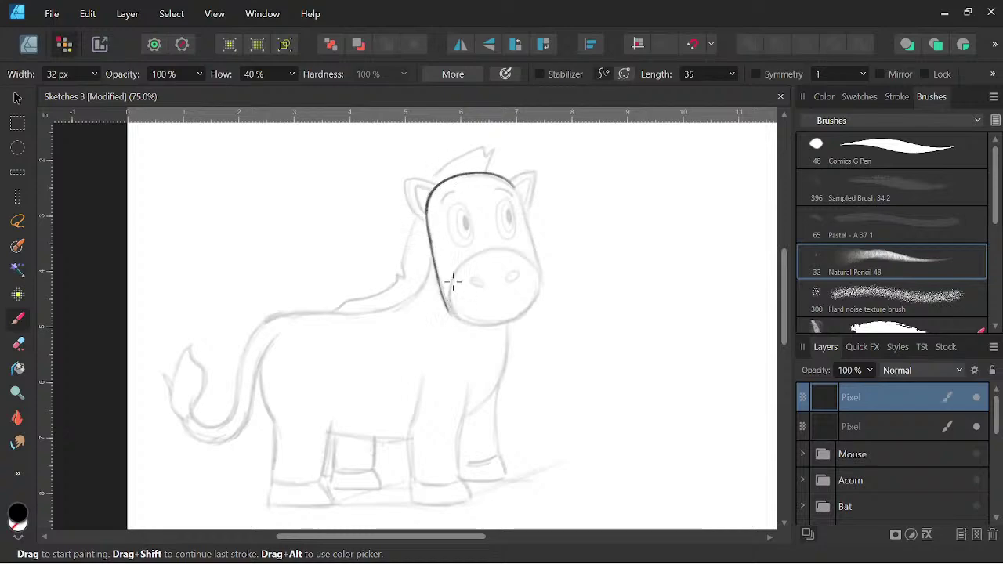
pyautogui.moveTo(508, 182); pyautogui.dragTo(541, 274)
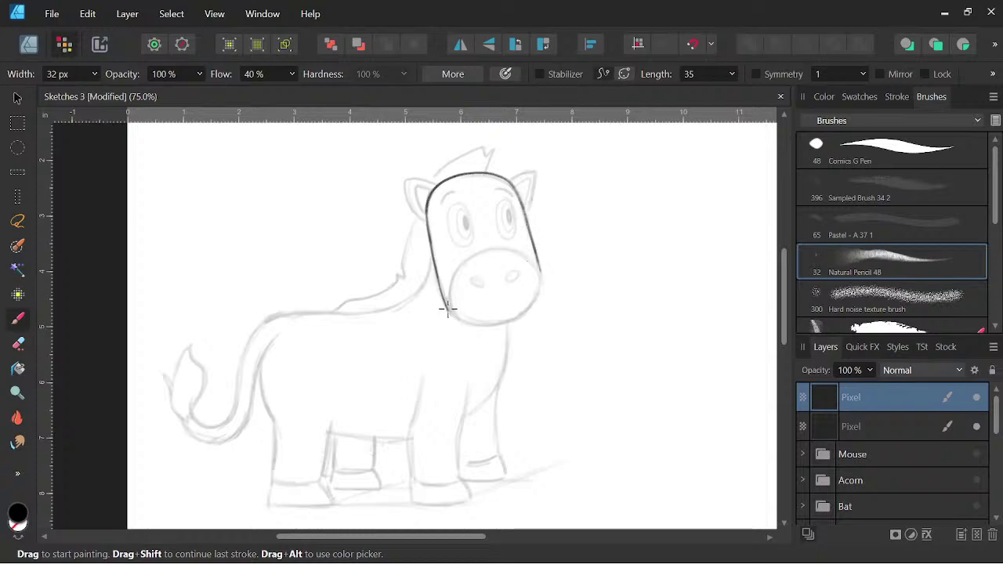
pyautogui.moveTo(448, 309)
pyautogui.mouseDown()
pyautogui.moveTo(479, 322)
pyautogui.moveTo(511, 315)
pyautogui.moveTo(532, 298)
pyautogui.moveTo(538, 274)
pyautogui.mouseUp()
pyautogui.press('space')
pyautogui.moveTo(577, 314); pyautogui.dragTo(611, 335)
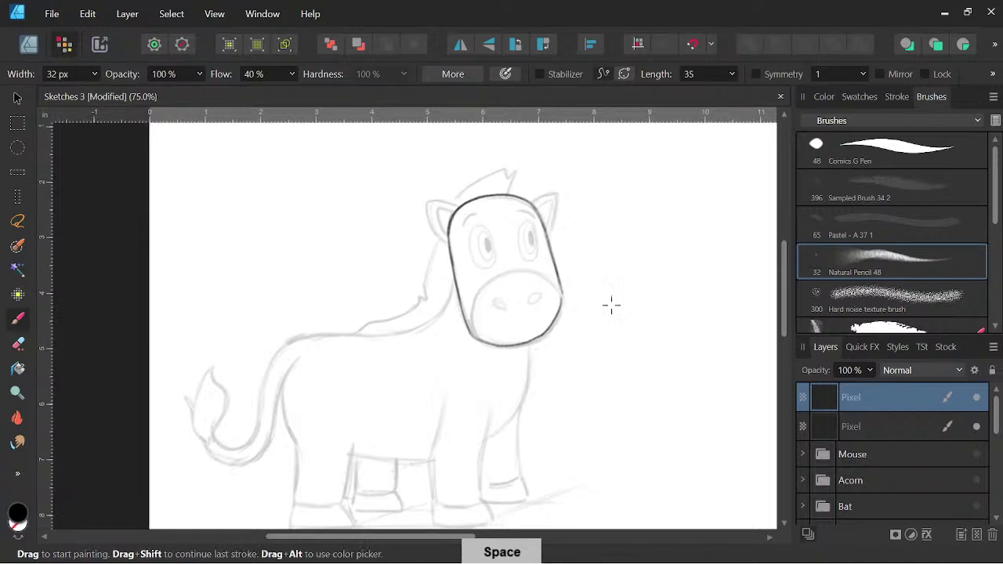
# Undo the chin stroke, extend the far cheek line, and trace the complete muzzle outline at the base of the head.
pyautogui.hotkey('ctrl', 'z')
pyautogui.moveTo(557, 273); pyautogui.dragTo(559, 271)
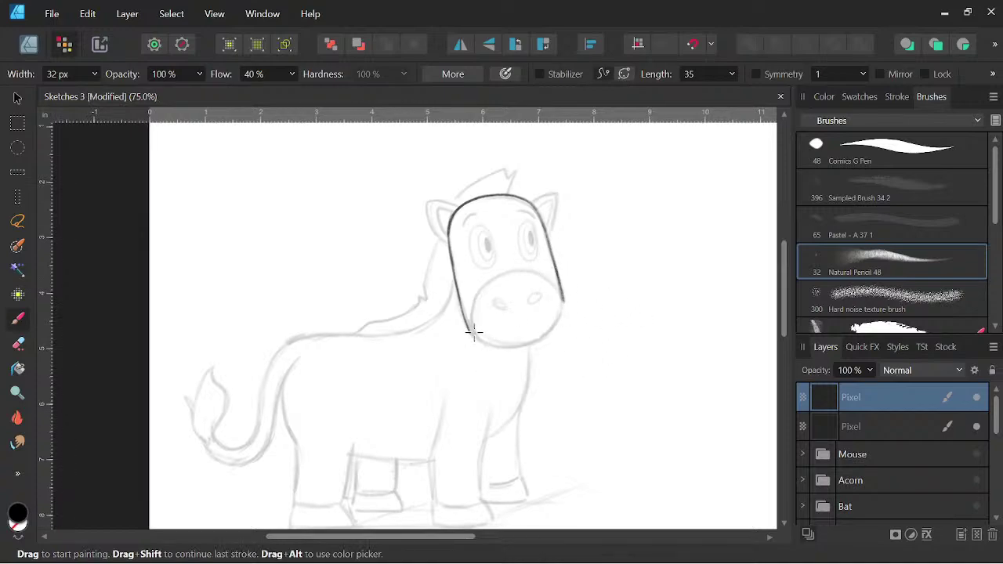
pyautogui.moveTo(474, 333)
pyautogui.mouseDown()
pyautogui.moveTo(521, 346)
pyautogui.moveTo(560, 318)
pyautogui.mouseUp()
pyautogui.moveTo(469, 331)
pyautogui.mouseDown()
pyautogui.moveTo(495, 307)
pyautogui.moveTo(569, 334)
pyautogui.moveTo(472, 340)
pyautogui.moveTo(495, 348)
pyautogui.moveTo(544, 335)
pyautogui.moveTo(543, 279)
pyautogui.moveTo(499, 278)
pyautogui.moveTo(474, 314)
pyautogui.mouseUp()
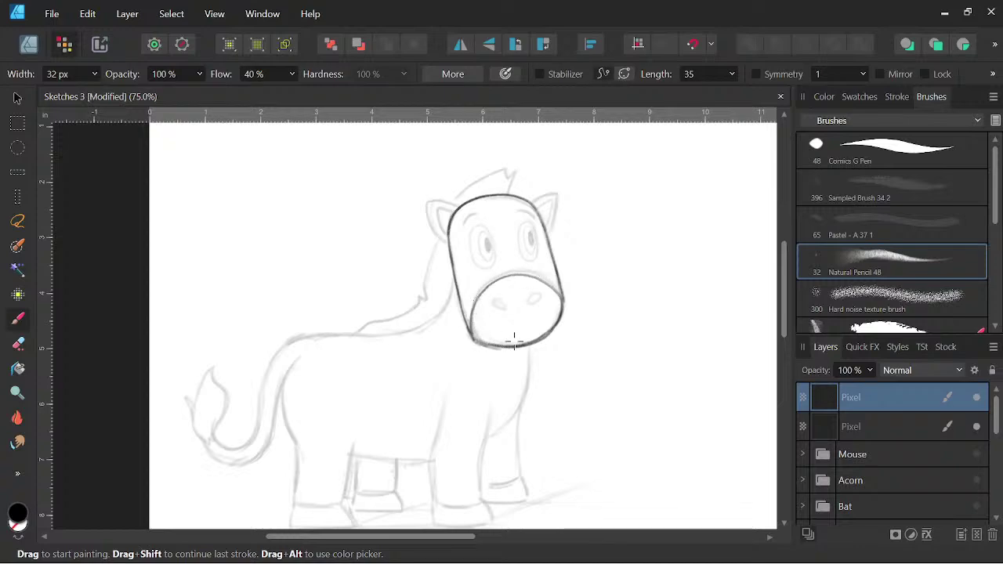
pyautogui.press('space')
pyautogui.moveTo(562, 406)
pyautogui.mouseDown()
pyautogui.moveTo(628, 363)
pyautogui.moveTo(596, 377)
pyautogui.mouseUp()
pyautogui.press('space')
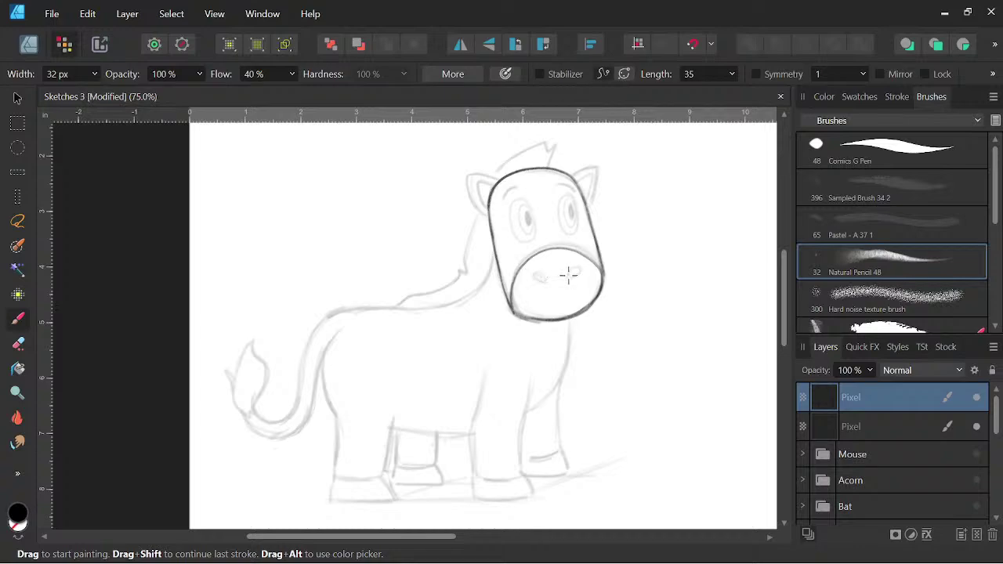
pyautogui.hotkey('ctrl', 'z')
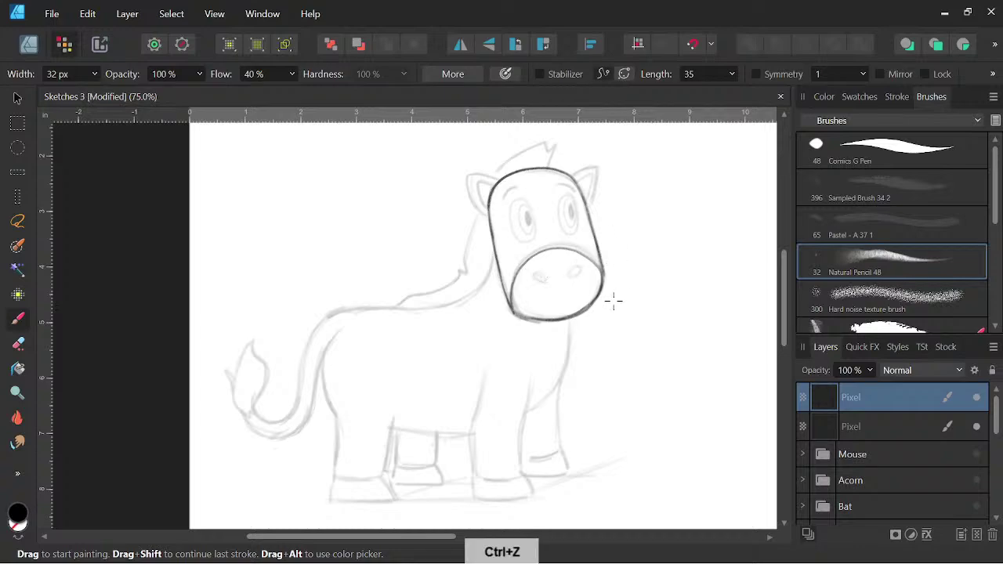
pyautogui.press('space')
pyautogui.hotkey('ctrl', '+')
pyautogui.press('space')
pyautogui.moveTo(642, 327)
pyautogui.mouseDown()
pyautogui.moveTo(621, 353)
pyautogui.moveTo(540, 383)
pyautogui.mouseUp()
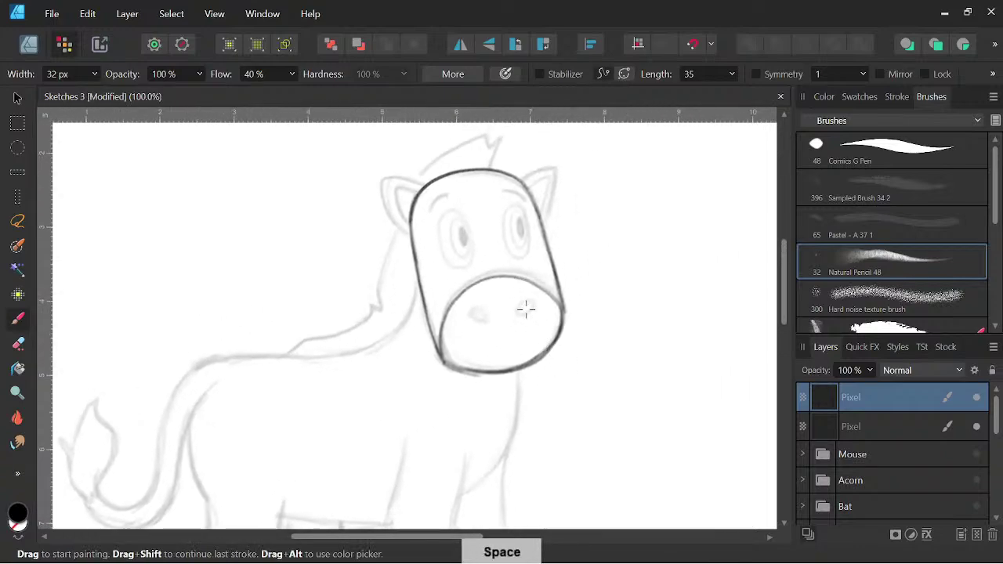
pyautogui.moveTo(524, 305)
pyautogui.mouseDown()
pyautogui.moveTo(470, 320)
pyautogui.moveTo(487, 312)
pyautogui.mouseUp()
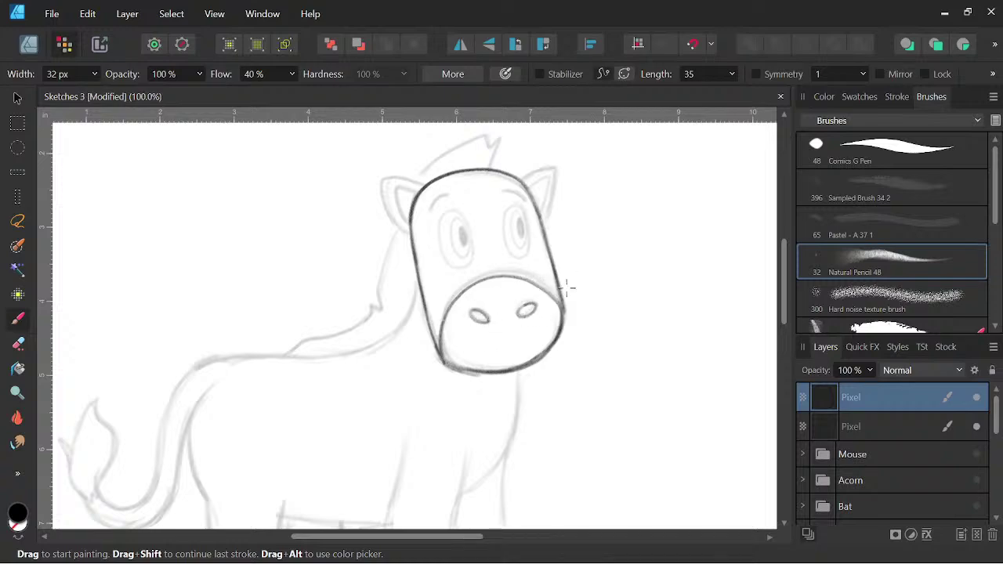
pyautogui.hotkey('ctrl', 'z')
pyautogui.hotkey('ctrl', 'z')
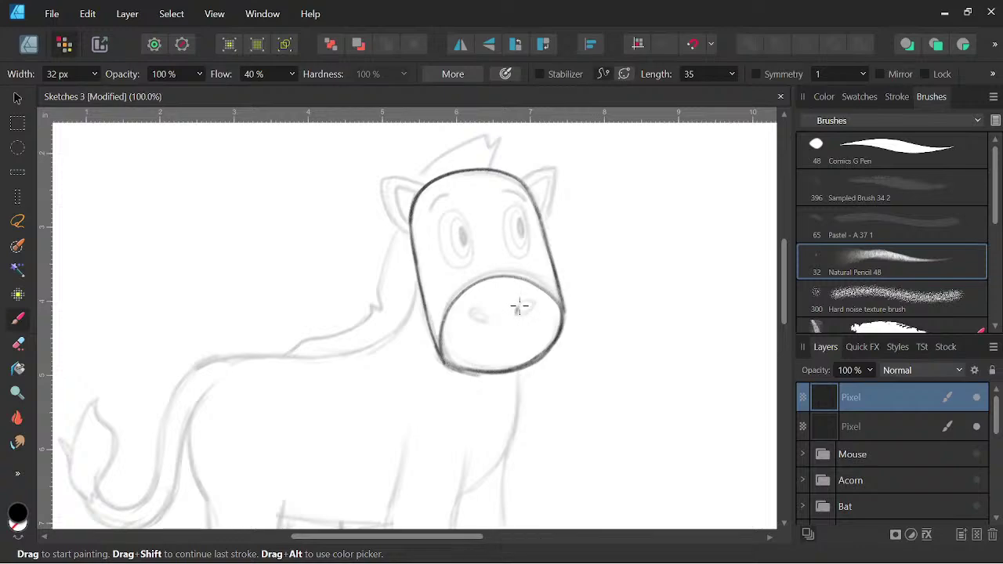
# Trace both nostrils on the muzzle as small almond shapes with pointed ends.
pyautogui.moveTo(520, 296)
pyautogui.mouseDown()
pyautogui.moveTo(533, 301)
pyautogui.moveTo(516, 314)
pyautogui.moveTo(534, 306)
pyautogui.moveTo(468, 314)
pyautogui.moveTo(480, 313)
pyautogui.mouseUp()
pyautogui.press('space')
pyautogui.moveTo(583, 397)
pyautogui.mouseDown()
pyautogui.moveTo(598, 387)
pyautogui.moveTo(622, 399)
pyautogui.moveTo(612, 404)
pyautogui.mouseUp()
pyautogui.press('space')
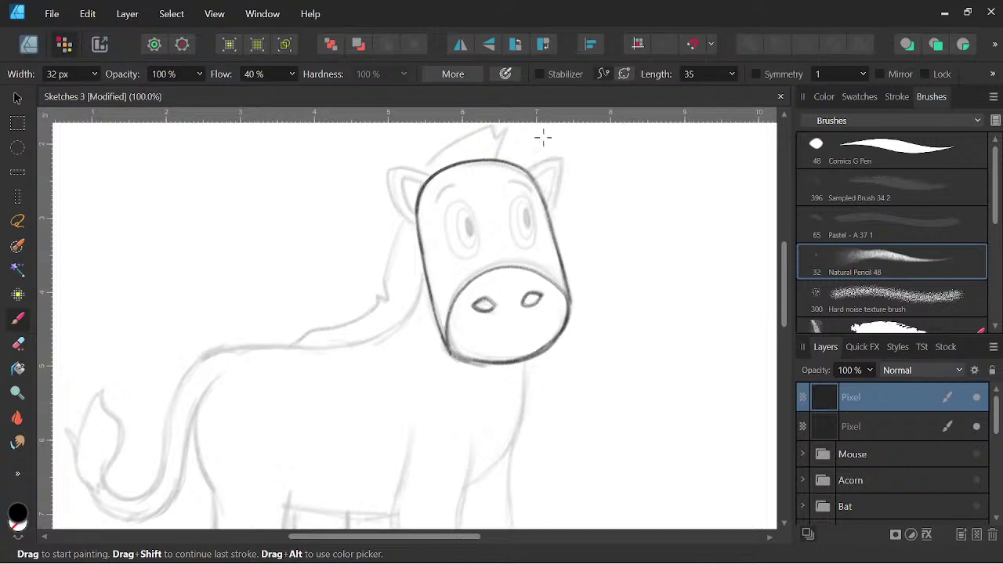
# Trace the outer and inner outlines of both ears.
pyautogui.moveTo(524, 168)
pyautogui.mouseDown()
pyautogui.moveTo(561, 158)
pyautogui.moveTo(549, 209)
pyautogui.mouseUp()
pyautogui.moveTo(531, 171)
pyautogui.mouseDown()
pyautogui.moveTo(558, 161)
pyautogui.moveTo(549, 199)
pyautogui.mouseUp()
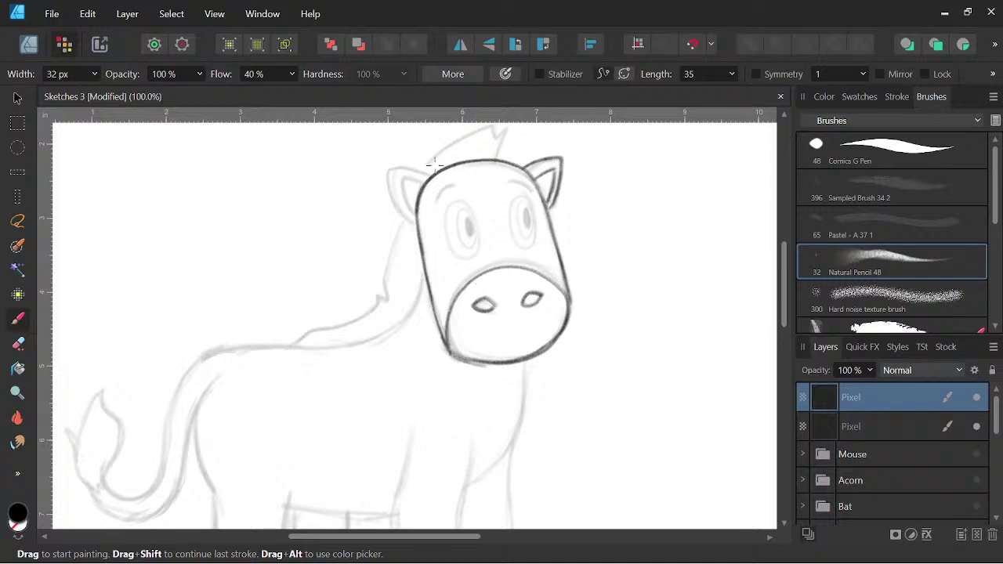
pyautogui.moveTo(435, 175)
pyautogui.mouseDown()
pyautogui.moveTo(382, 174)
pyautogui.moveTo(388, 183)
pyautogui.moveTo(411, 170)
pyautogui.moveTo(383, 172)
pyautogui.moveTo(407, 214)
pyautogui.mouseUp()
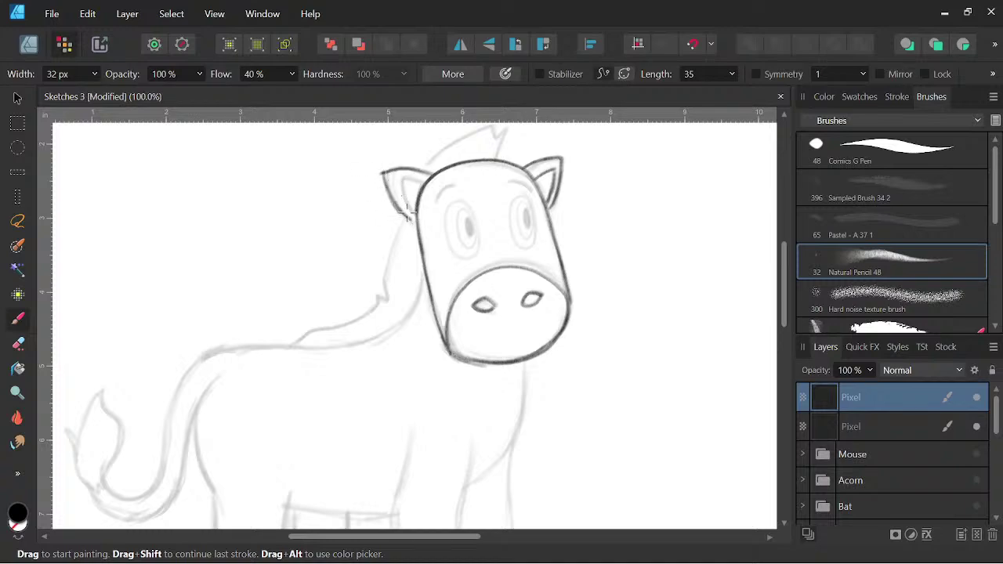
pyautogui.moveTo(392, 179); pyautogui.dragTo(413, 213)
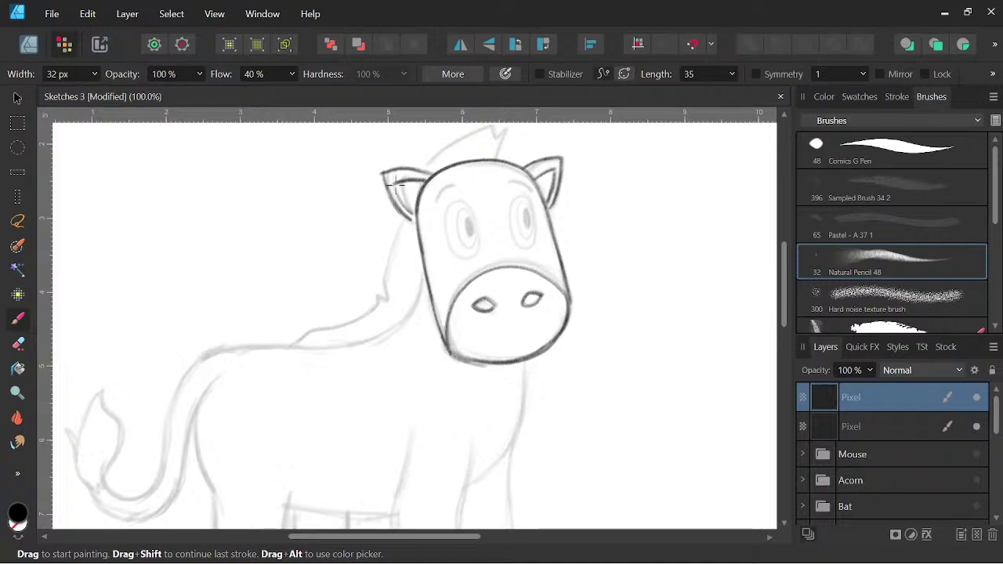
pyautogui.moveTo(599, 404); pyautogui.dragTo(598, 381)
pyautogui.scroll(-1, 519, 327)
pyautogui.moveTo(559, 428); pyautogui.dragTo(545, 398)
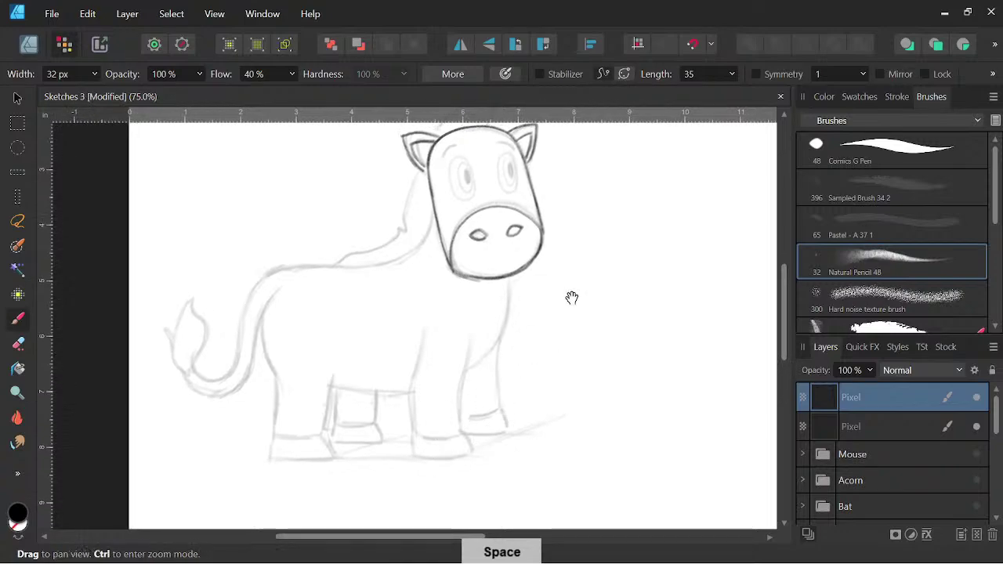
pyautogui.moveTo(572, 298)
pyautogui.mouseDown()
pyautogui.moveTo(592, 346)
pyautogui.moveTo(646, 363)
pyautogui.moveTo(534, 400)
pyautogui.mouseUp()
pyautogui.hotkey('ctrl', '=')
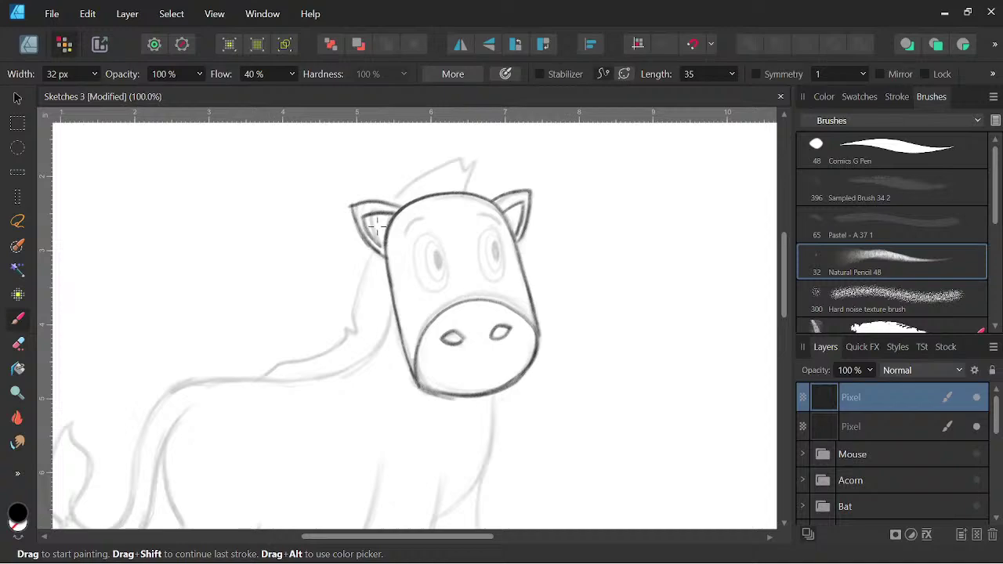
# Trace the back of the neck, the back, and both edges of the curved tail.
pyautogui.scroll(-1, 557, 419)
pyautogui.moveTo(557, 419); pyautogui.dragTo(667, 348)
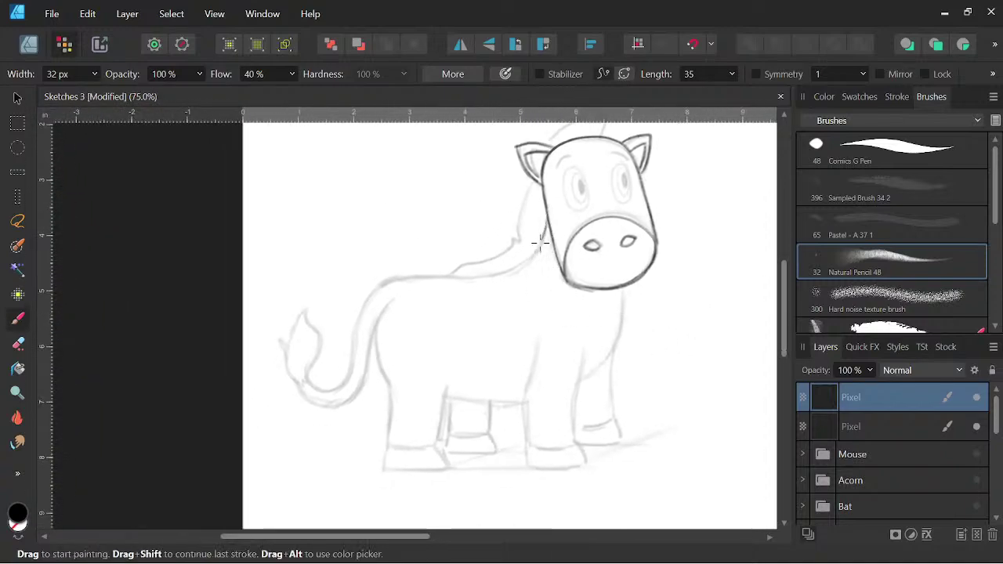
pyautogui.moveTo(541, 241)
pyautogui.mouseDown()
pyautogui.moveTo(485, 277)
pyautogui.moveTo(377, 287)
pyautogui.moveTo(339, 382)
pyautogui.moveTo(316, 384)
pyautogui.moveTo(310, 341)
pyautogui.moveTo(342, 383)
pyautogui.moveTo(316, 401)
pyautogui.moveTo(299, 383)
pyautogui.moveTo(307, 396)
pyautogui.moveTo(332, 406)
pyautogui.moveTo(356, 397)
pyautogui.moveTo(401, 296)
pyautogui.mouseUp()
pyautogui.press('space')
pyautogui.moveTo(589, 376)
pyautogui.mouseDown()
pyautogui.moveTo(600, 400)
pyautogui.moveTo(575, 392)
pyautogui.mouseUp()
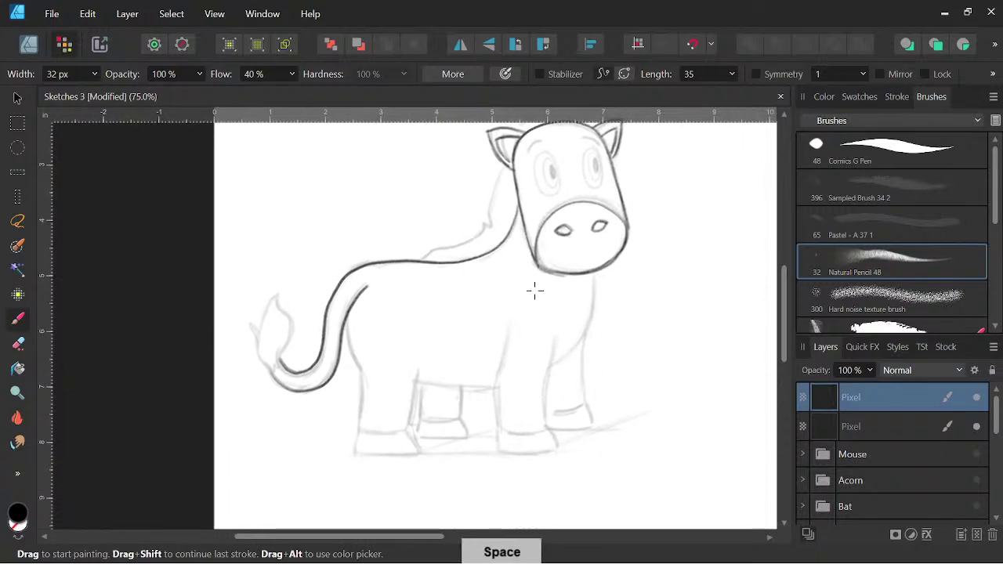
# Undo the tail's underside stroke and retrace it to meet the rump, then trace the near hind leg and its hoof.
pyautogui.hotkey('ctrl', 'z')
pyautogui.moveTo(275, 375)
pyautogui.mouseDown()
pyautogui.moveTo(326, 379)
pyautogui.moveTo(353, 294)
pyautogui.moveTo(348, 337)
pyautogui.moveTo(362, 430)
pyautogui.moveTo(409, 431)
pyautogui.moveTo(419, 373)
pyautogui.mouseUp()
pyautogui.moveTo(359, 431); pyautogui.dragTo(355, 453)
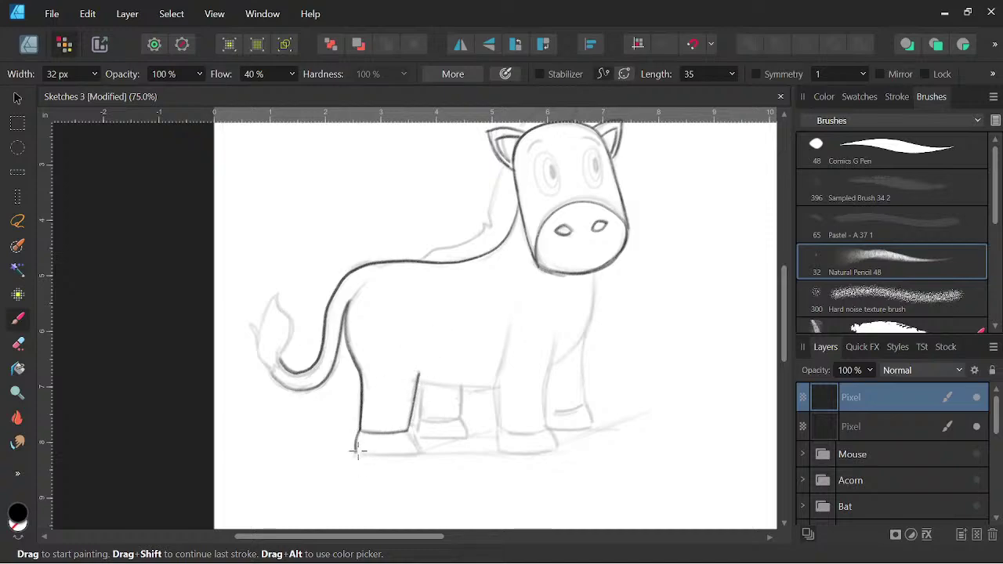
pyautogui.moveTo(409, 430); pyautogui.dragTo(420, 454)
pyautogui.press('space')
pyautogui.moveTo(581, 449); pyautogui.dragTo(591, 448)
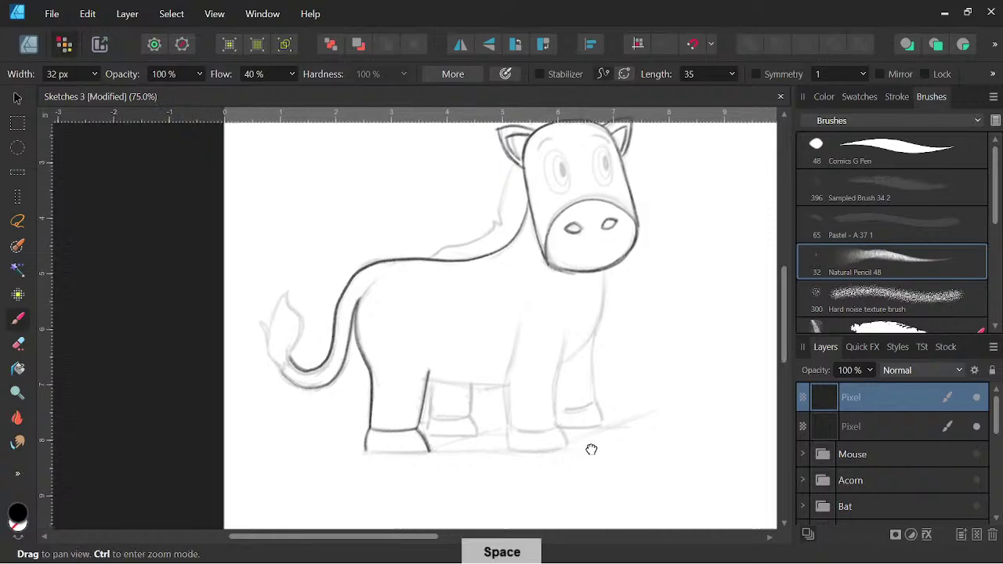
# Erase the overshoot at the top of the near hind leg's front edge, then trace the belly line and the chest curve.
pyautogui.click(18, 345)
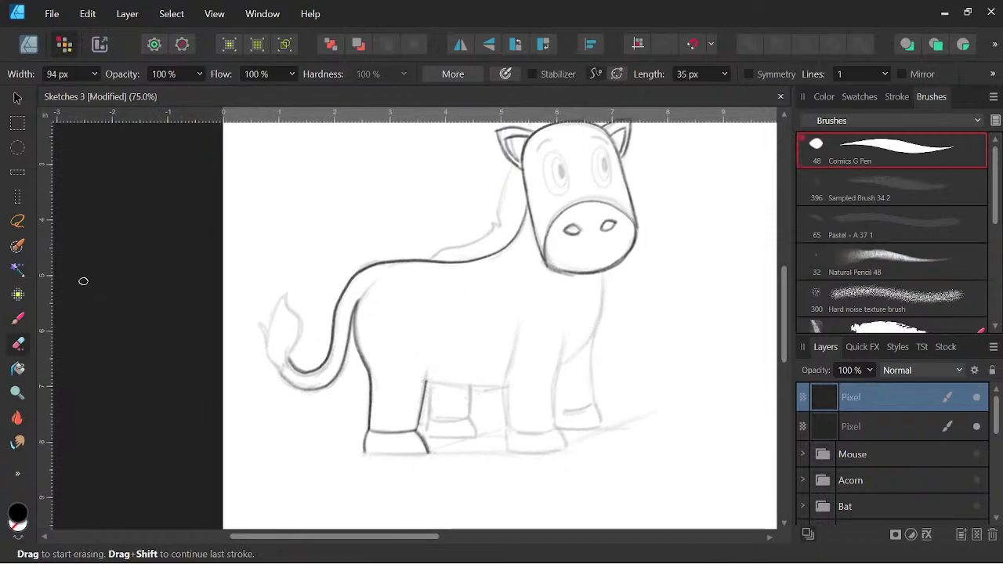
pyautogui.click(21, 319)
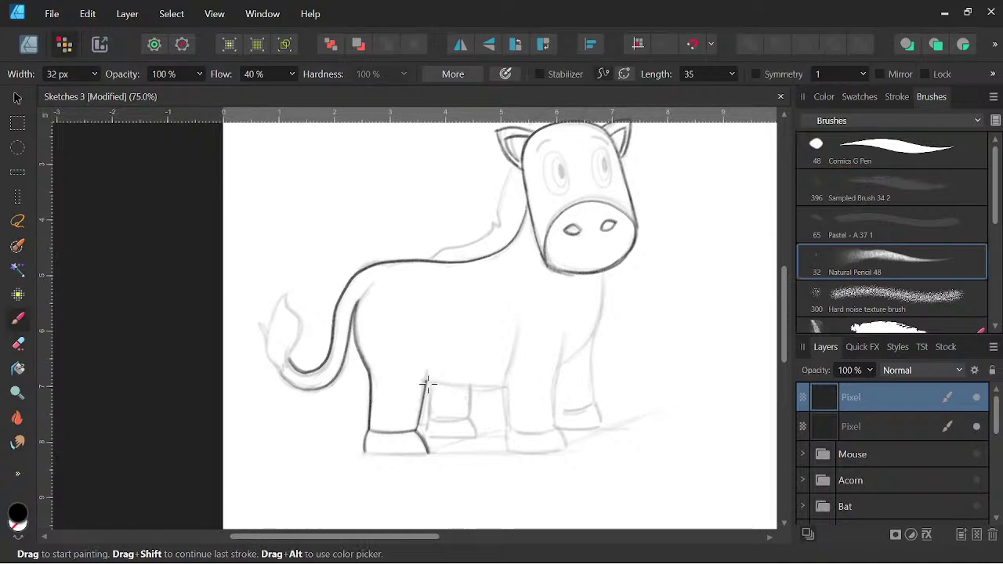
pyautogui.moveTo(492, 386); pyautogui.dragTo(504, 386)
pyautogui.moveTo(601, 335); pyautogui.dragTo(587, 353)
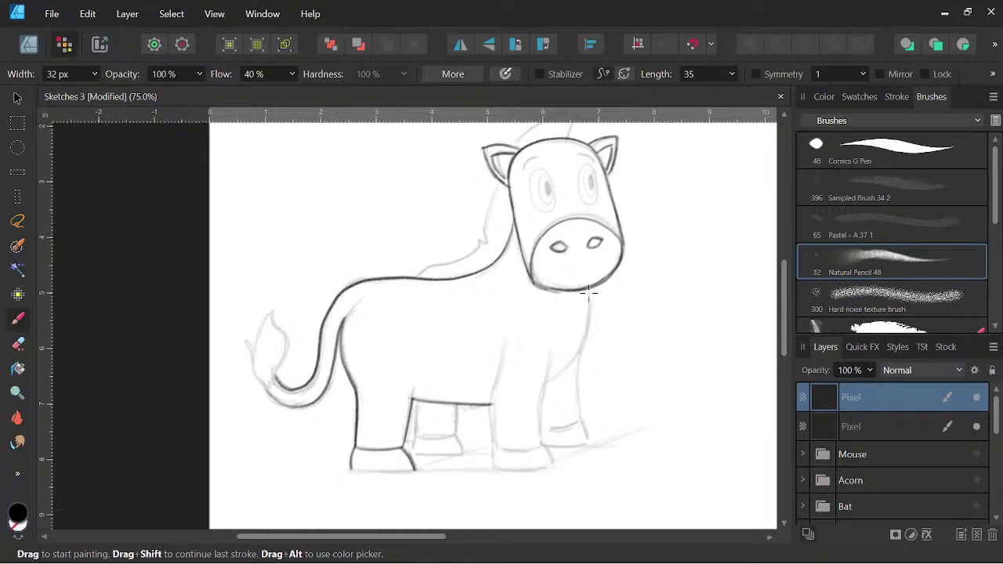
pyautogui.moveTo(590, 294)
pyautogui.mouseDown()
pyautogui.moveTo(576, 369)
pyautogui.moveTo(553, 385)
pyautogui.mouseUp()
# Trace both edges of the near foreleg from the shoulder down to the hoof.
pyautogui.press('space')
pyautogui.moveTo(604, 419); pyautogui.dragTo(598, 406)
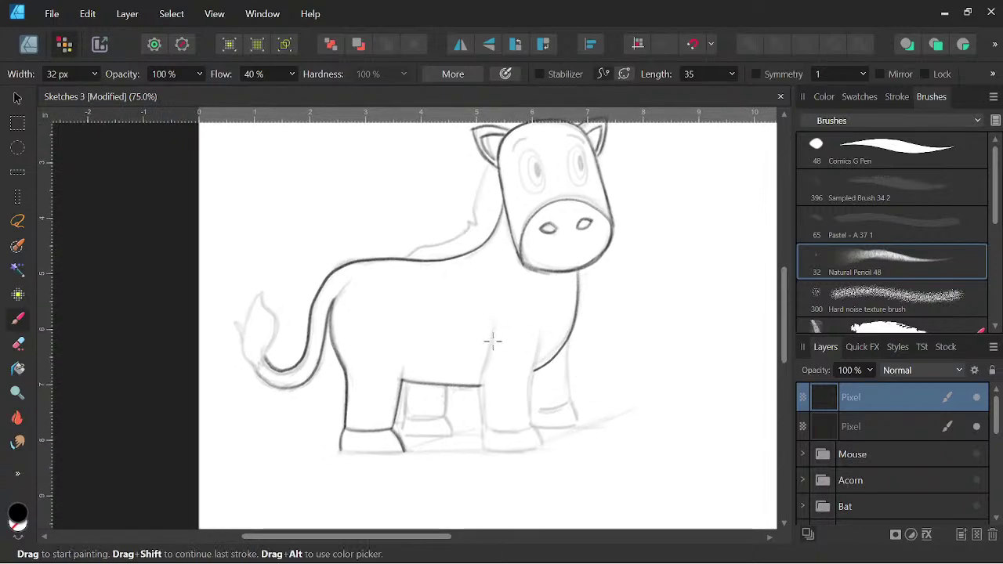
pyautogui.moveTo(494, 330)
pyautogui.mouseDown()
pyautogui.moveTo(480, 375)
pyautogui.moveTo(483, 427)
pyautogui.mouseUp()
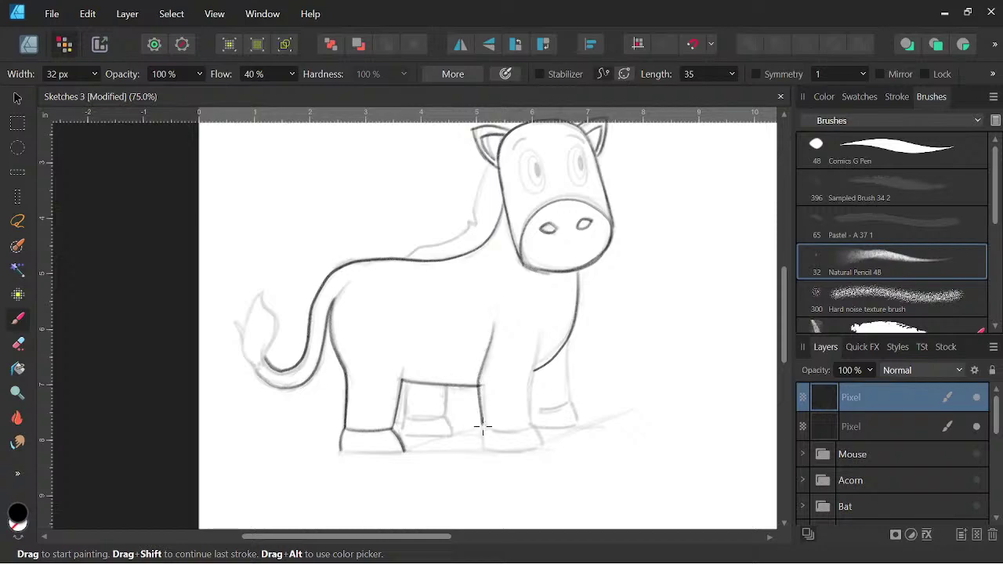
pyautogui.moveTo(544, 333); pyautogui.dragTo(529, 425)
# Trace the far hind leg with its hoof and close the bottom edge of the near hind hoof.
pyautogui.press('space')
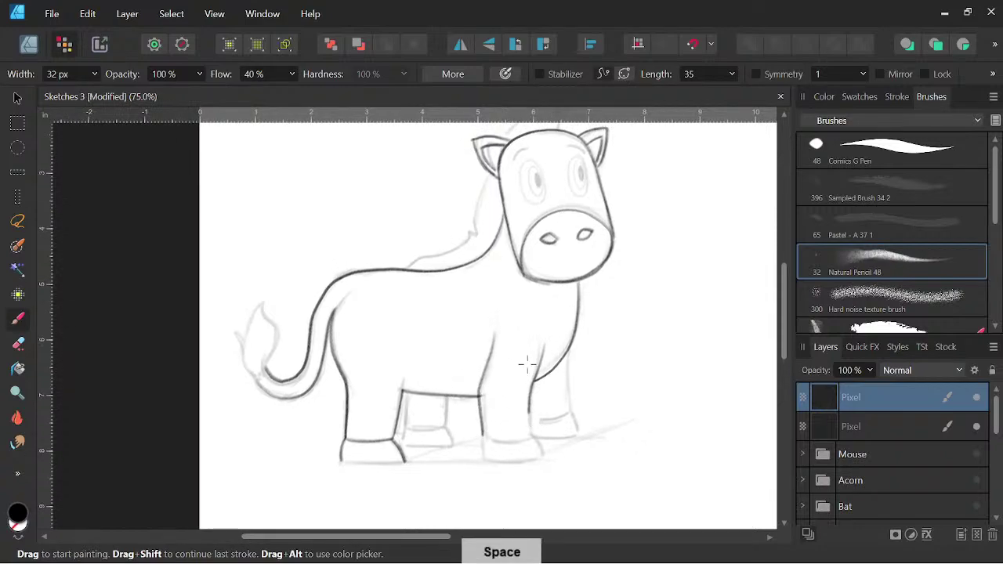
pyautogui.press('space')
pyautogui.moveTo(611, 445); pyautogui.dragTo(623, 400)
pyautogui.moveTo(425, 340)
pyautogui.mouseDown()
pyautogui.moveTo(420, 396)
pyautogui.moveTo(470, 378)
pyautogui.moveTo(478, 395)
pyautogui.moveTo(447, 397)
pyautogui.moveTo(475, 397)
pyautogui.mouseUp()
pyautogui.press('space')
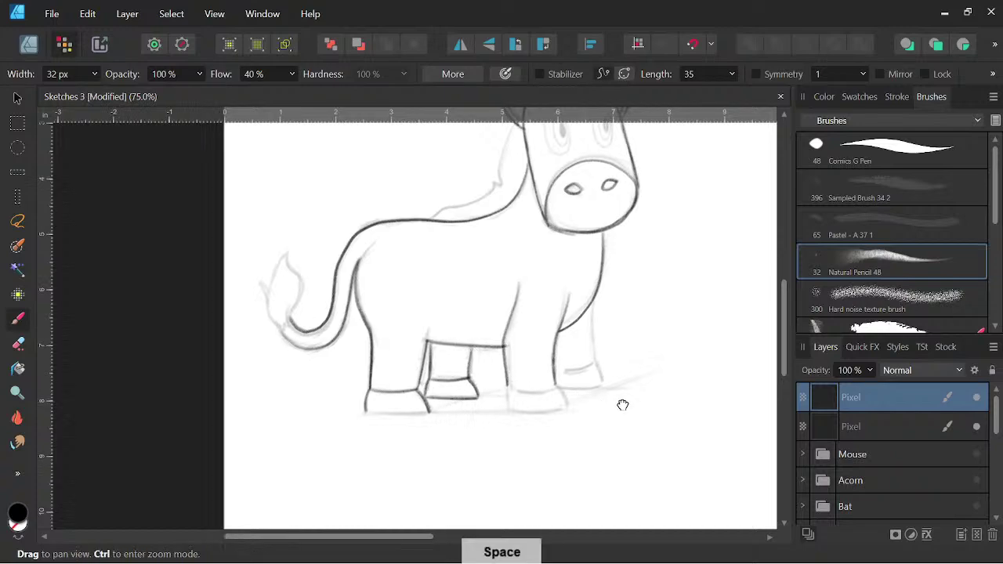
pyautogui.moveTo(622, 405); pyautogui.dragTo(699, 374)
pyautogui.moveTo(444, 381); pyautogui.dragTo(508, 381)
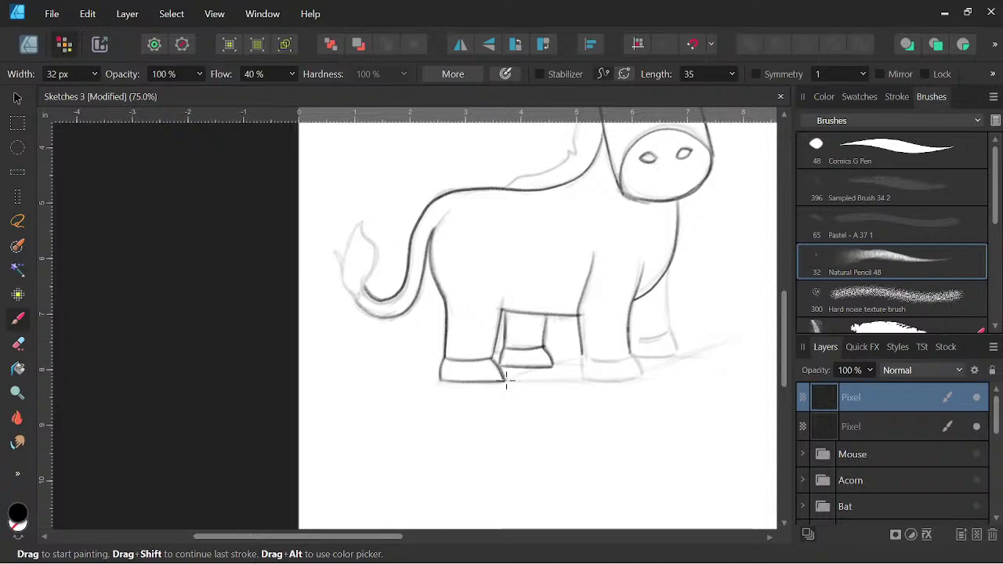
# Trace the visible part of the far foreleg and its hoof behind the chest.
pyautogui.press('space')
pyautogui.moveTo(661, 405); pyautogui.dragTo(511, 423)
pyautogui.moveTo(513, 305); pyautogui.dragTo(516, 362)
# Trace the near front hoof with its flared sides, curved top line and bottom edge.
pyautogui.moveTo(489, 374)
pyautogui.mouseDown()
pyautogui.moveTo(519, 366)
pyautogui.moveTo(525, 388)
pyautogui.moveTo(487, 389)
pyautogui.moveTo(528, 386)
pyautogui.moveTo(480, 381)
pyautogui.moveTo(494, 403)
pyautogui.mouseUp()
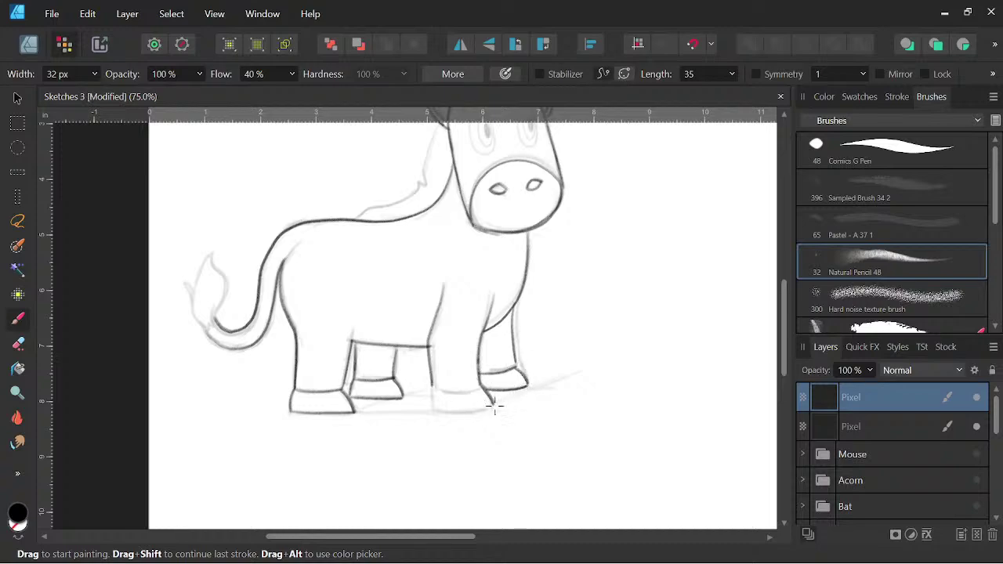
pyautogui.moveTo(430, 379); pyautogui.dragTo(434, 415)
pyautogui.press('space')
pyautogui.moveTo(528, 426); pyautogui.dragTo(604, 416)
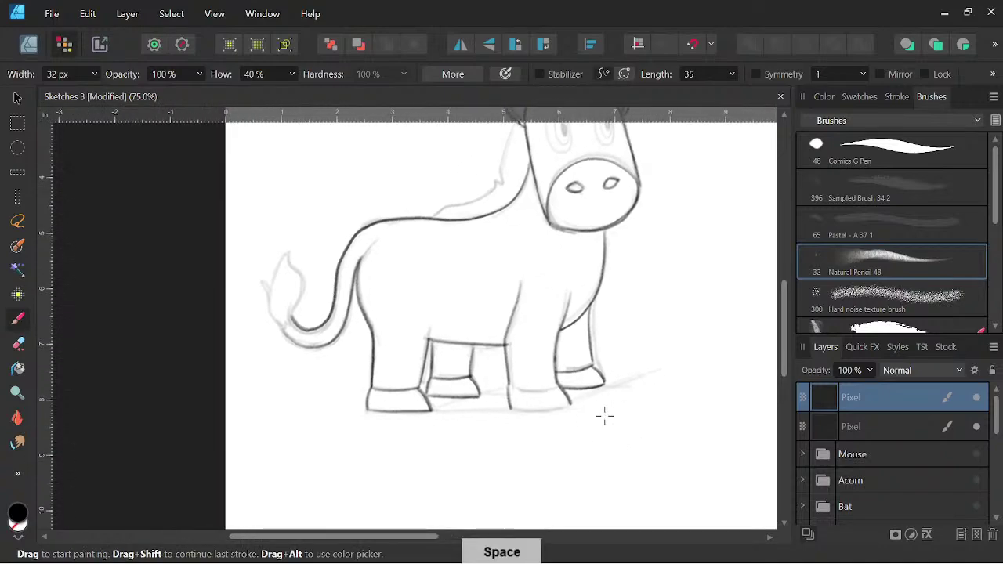
pyautogui.moveTo(506, 382); pyautogui.dragTo(559, 385)
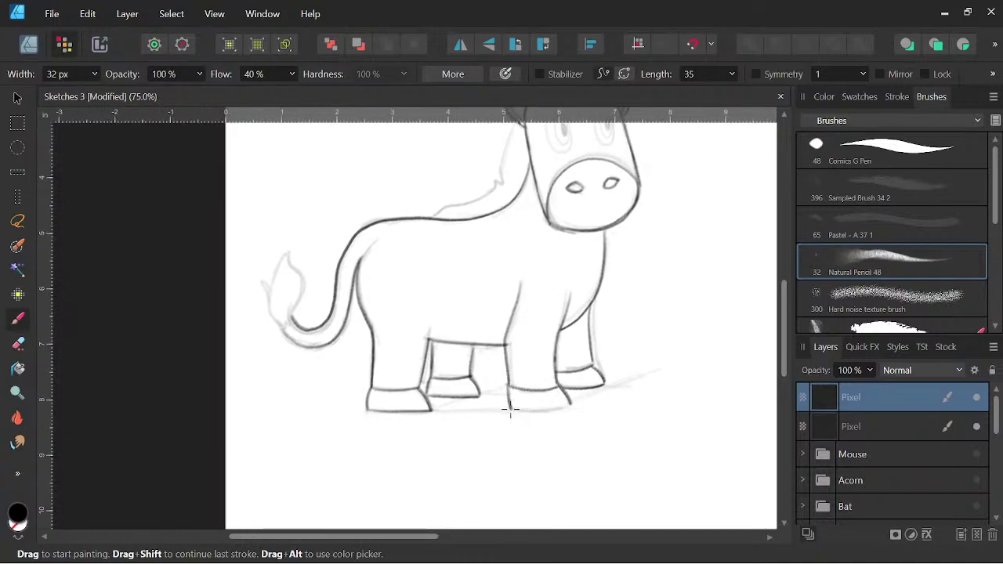
pyautogui.moveTo(510, 408); pyautogui.dragTo(580, 404)
# Trace the flame-shaped tuft at the tail's end, including its small side lock and jagged base.
pyautogui.press('space')
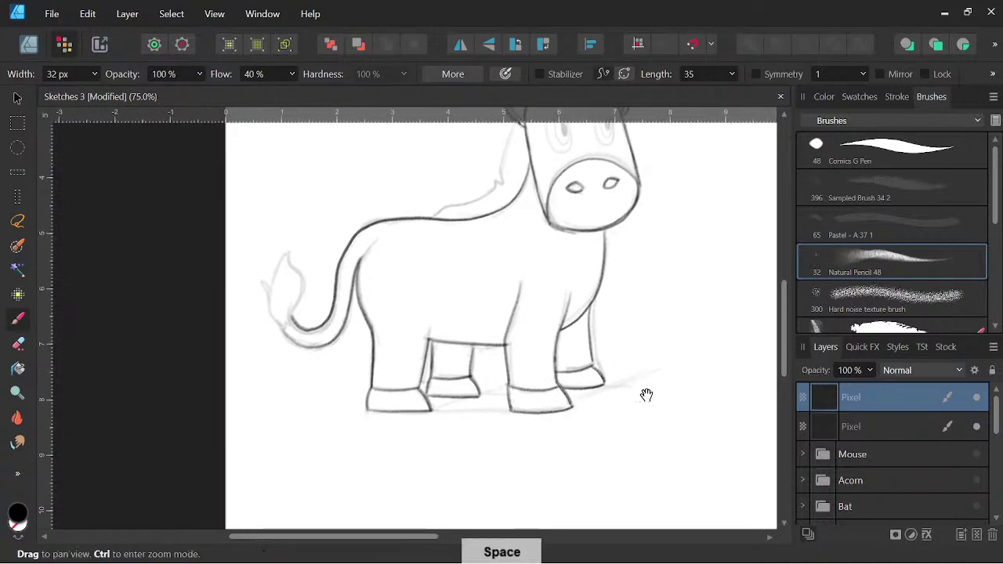
pyautogui.moveTo(647, 395)
pyautogui.mouseDown()
pyautogui.moveTo(650, 430)
pyautogui.moveTo(638, 437)
pyautogui.mouseUp()
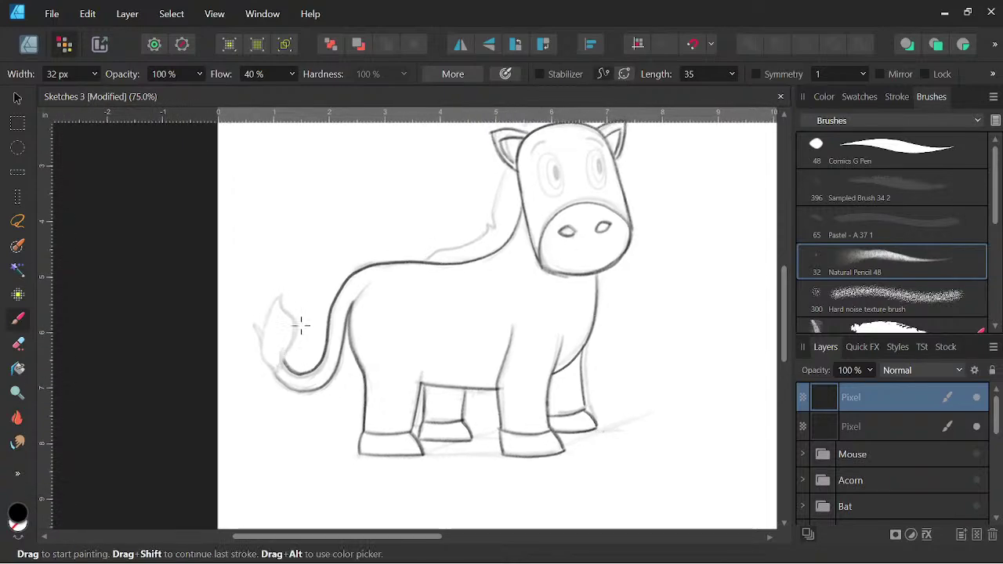
pyautogui.moveTo(288, 364)
pyautogui.mouseDown()
pyautogui.moveTo(297, 328)
pyautogui.moveTo(282, 297)
pyautogui.moveTo(269, 306)
pyautogui.moveTo(265, 337)
pyautogui.moveTo(251, 332)
pyautogui.moveTo(262, 358)
pyautogui.moveTo(302, 359)
pyautogui.moveTo(286, 366)
pyautogui.mouseUp()
pyautogui.press('space')
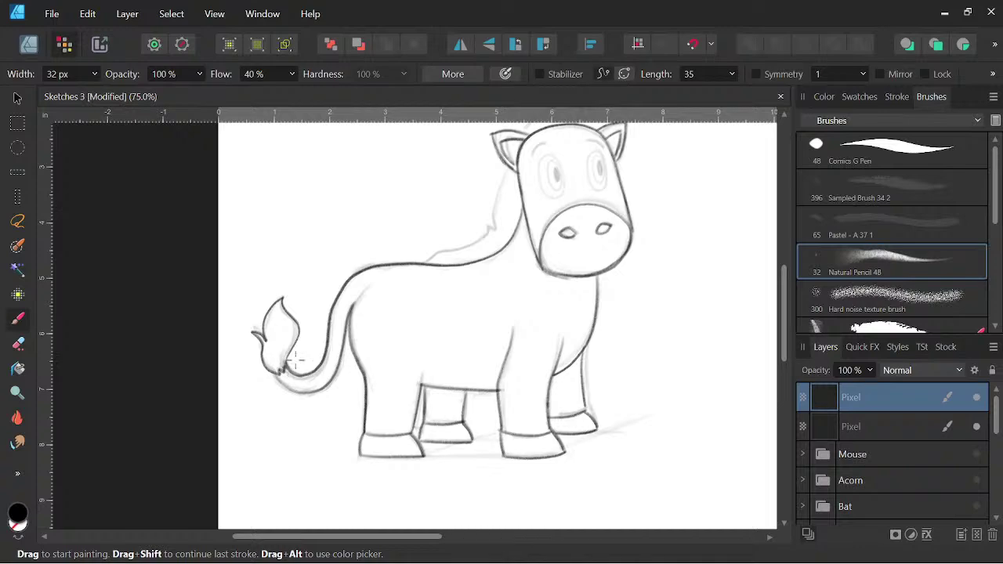
# Trace the pointed forelock above the head and the outer edge of the mane down to the back.
pyautogui.press('space')
pyautogui.moveTo(599, 372)
pyautogui.mouseDown()
pyautogui.moveTo(527, 436)
pyautogui.moveTo(511, 468)
pyautogui.mouseUp()
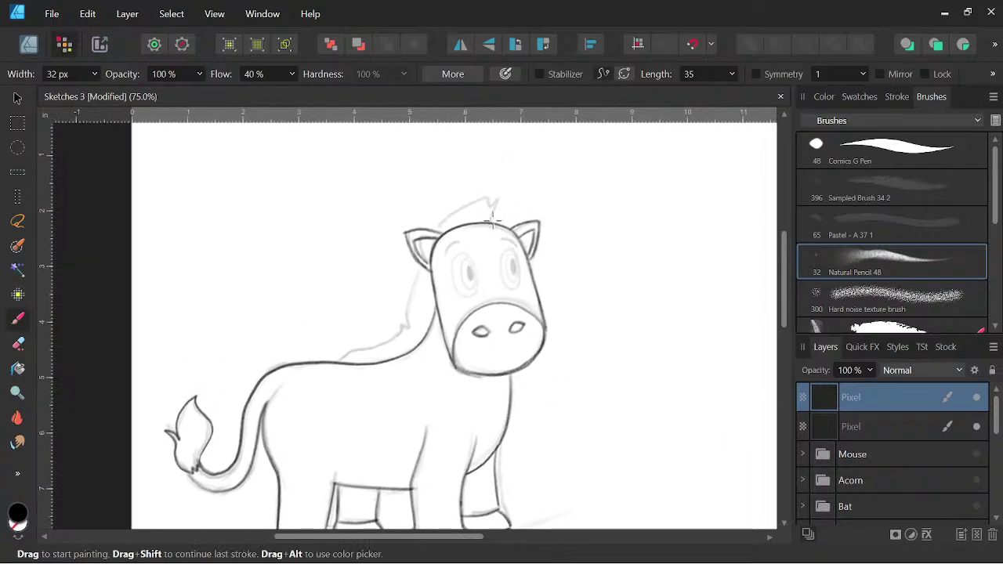
pyautogui.moveTo(492, 221)
pyautogui.mouseDown()
pyautogui.moveTo(503, 195)
pyautogui.moveTo(491, 205)
pyautogui.moveTo(483, 196)
pyautogui.moveTo(436, 228)
pyautogui.moveTo(401, 309)
pyautogui.moveTo(408, 324)
pyautogui.moveTo(401, 315)
pyautogui.moveTo(386, 340)
pyautogui.moveTo(338, 362)
pyautogui.mouseUp()
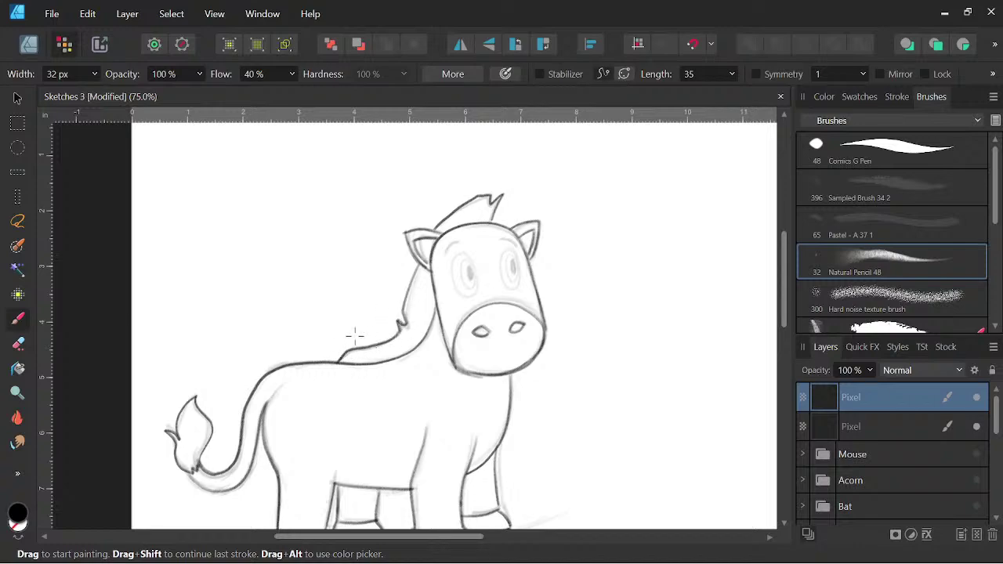
pyautogui.press('space')
pyautogui.moveTo(565, 383); pyautogui.dragTo(564, 391)
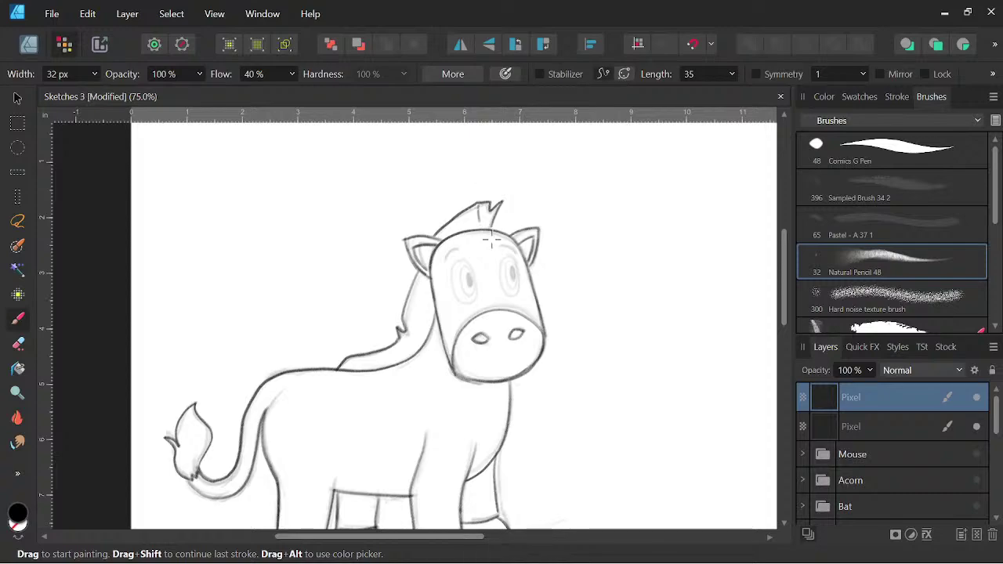
# Trace a short arched eyebrow above each eye, undoing the first stroke and redrawing it.
pyautogui.press('space')
pyautogui.moveTo(598, 437); pyautogui.dragTo(591, 352)
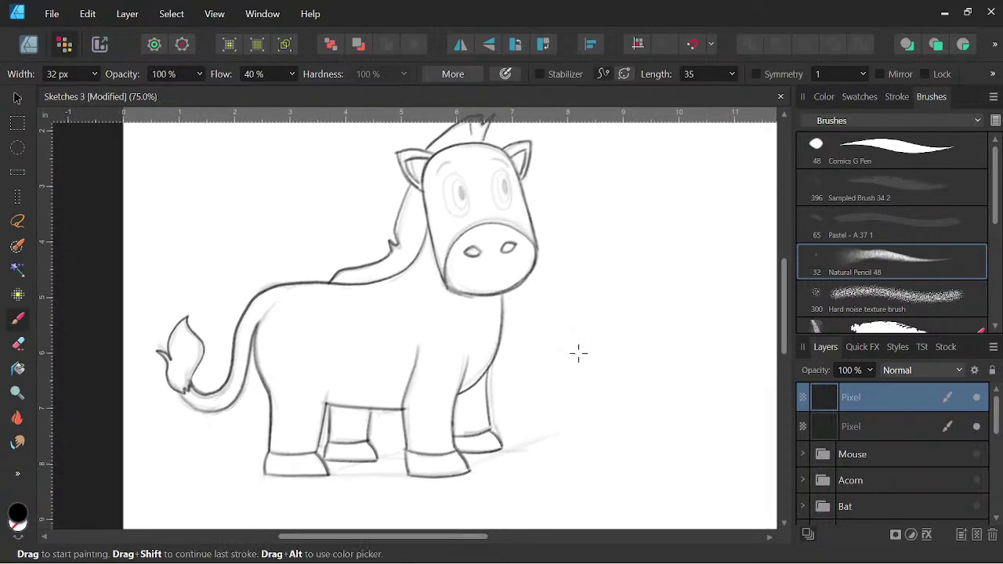
pyautogui.press('space')
pyautogui.moveTo(595, 352)
pyautogui.mouseDown()
pyautogui.moveTo(596, 376)
pyautogui.moveTo(614, 358)
pyautogui.mouseUp()
pyautogui.press('space')
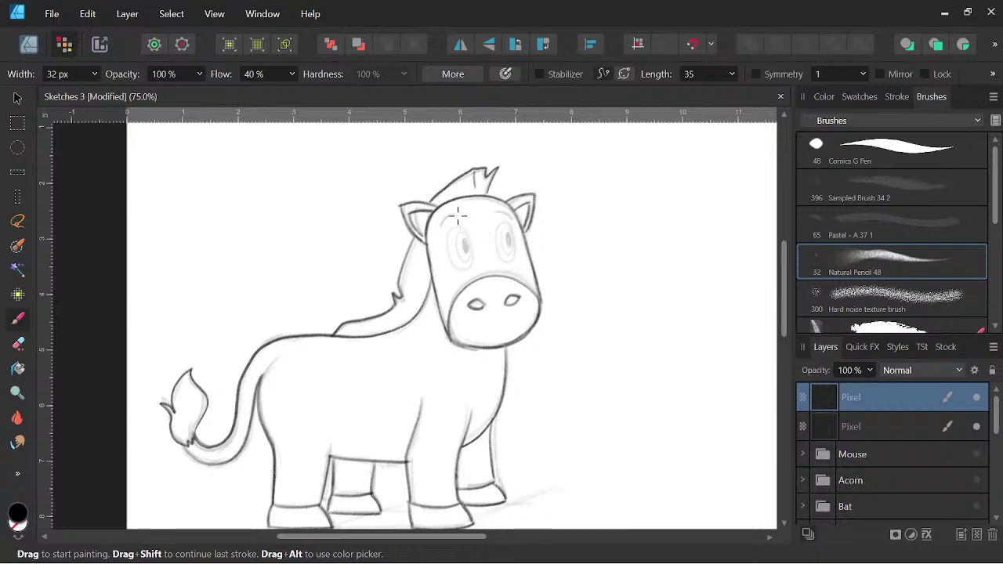
pyautogui.moveTo(435, 228); pyautogui.dragTo(519, 198)
pyautogui.hotkey('ctrl', 'z')
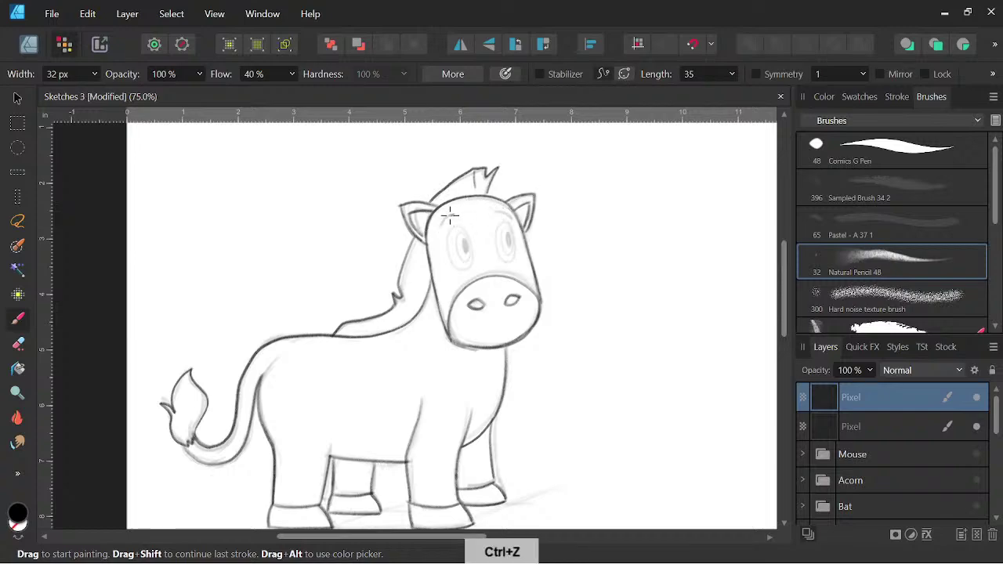
pyautogui.moveTo(497, 211); pyautogui.dragTo(515, 221)
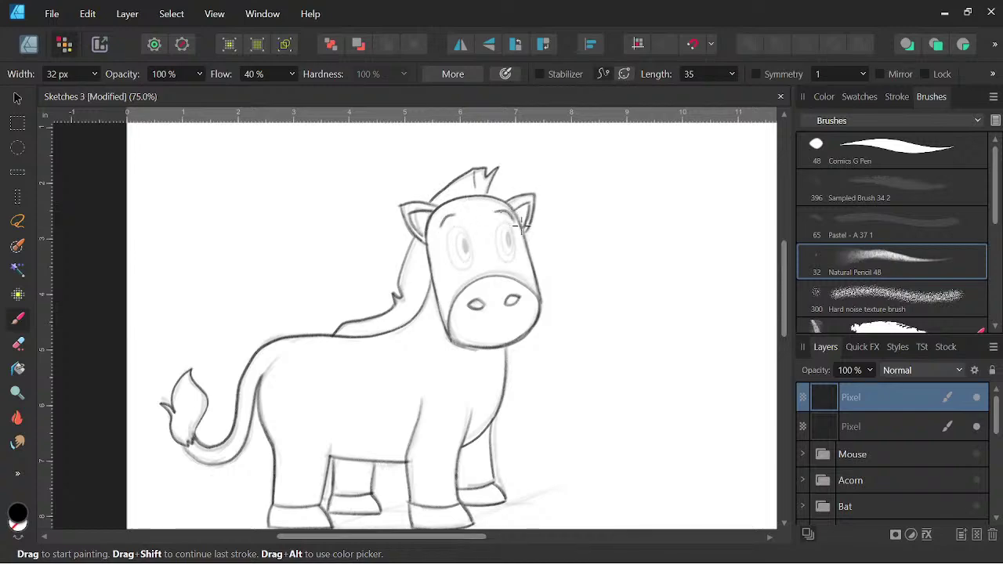
# Trace both eyes as outer and inner ovals and shade the pupils dark.
pyautogui.press('space')
pyautogui.moveTo(567, 358); pyautogui.dragTo(549, 387)
pyautogui.hotkey('ctrl', '+')
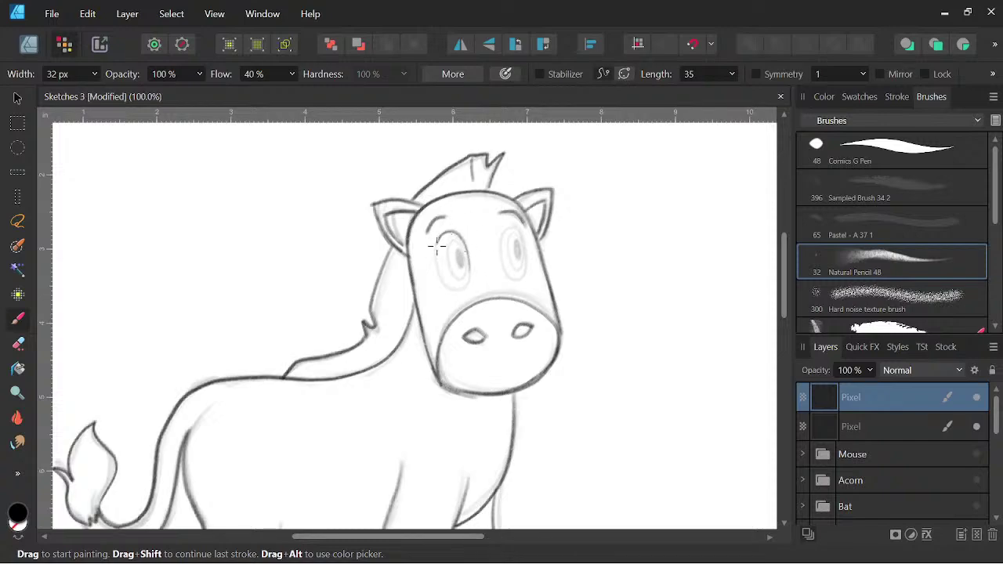
pyautogui.moveTo(436, 246)
pyautogui.mouseDown()
pyautogui.moveTo(439, 272)
pyautogui.moveTo(455, 285)
pyautogui.moveTo(470, 279)
pyautogui.moveTo(467, 252)
pyautogui.moveTo(516, 227)
pyautogui.moveTo(496, 249)
pyautogui.moveTo(511, 279)
pyautogui.moveTo(526, 263)
pyautogui.mouseUp()
pyautogui.moveTo(467, 278)
pyautogui.mouseDown()
pyautogui.moveTo(467, 247)
pyautogui.moveTo(447, 235)
pyautogui.moveTo(466, 282)
pyautogui.moveTo(525, 249)
pyautogui.moveTo(511, 232)
pyautogui.moveTo(505, 259)
pyautogui.moveTo(519, 276)
pyautogui.mouseUp()
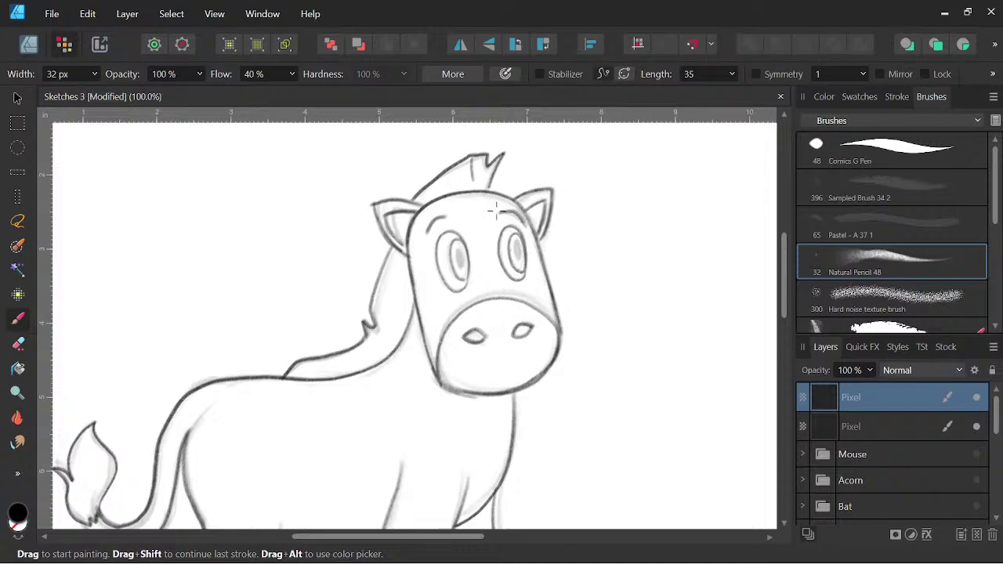
pyautogui.moveTo(468, 249)
pyautogui.mouseDown()
pyautogui.moveTo(462, 271)
pyautogui.moveTo(461, 246)
pyautogui.moveTo(464, 282)
pyautogui.moveTo(467, 251)
pyautogui.moveTo(468, 283)
pyautogui.moveTo(466, 266)
pyautogui.moveTo(521, 243)
pyautogui.moveTo(519, 271)
pyautogui.moveTo(519, 249)
pyautogui.moveTo(517, 260)
pyautogui.mouseUp()
# Draw two wavy tapering stripes down the side of the body from the back to the belly.
pyautogui.hotkey('ctrl', '-')
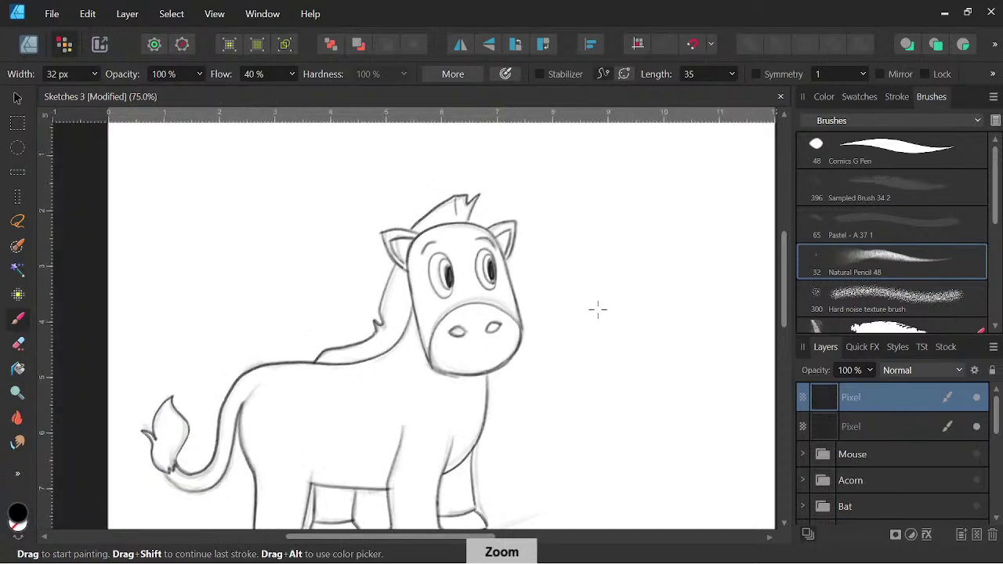
pyautogui.hotkey('ctrl', '-')
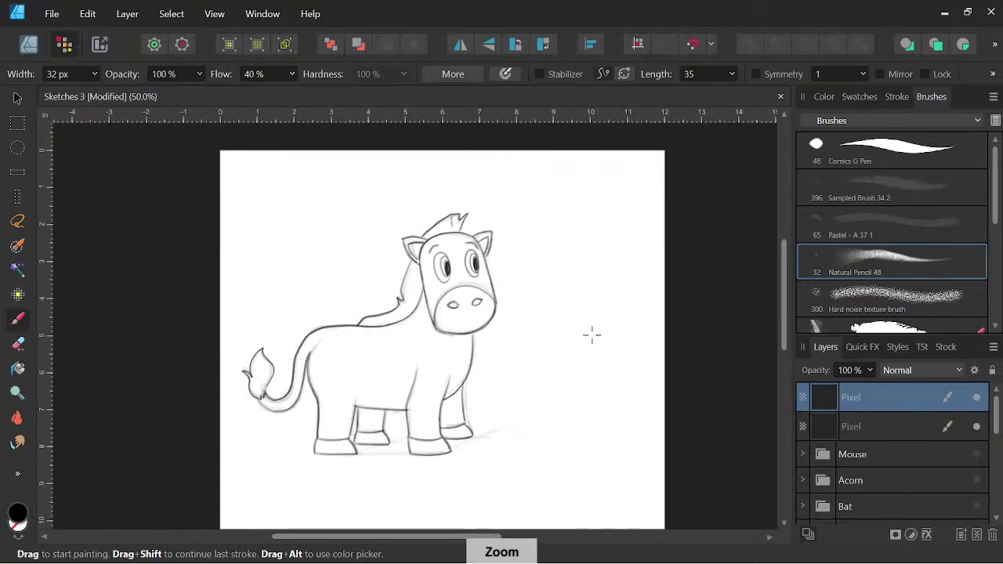
pyautogui.hotkey('ctrl', '+')
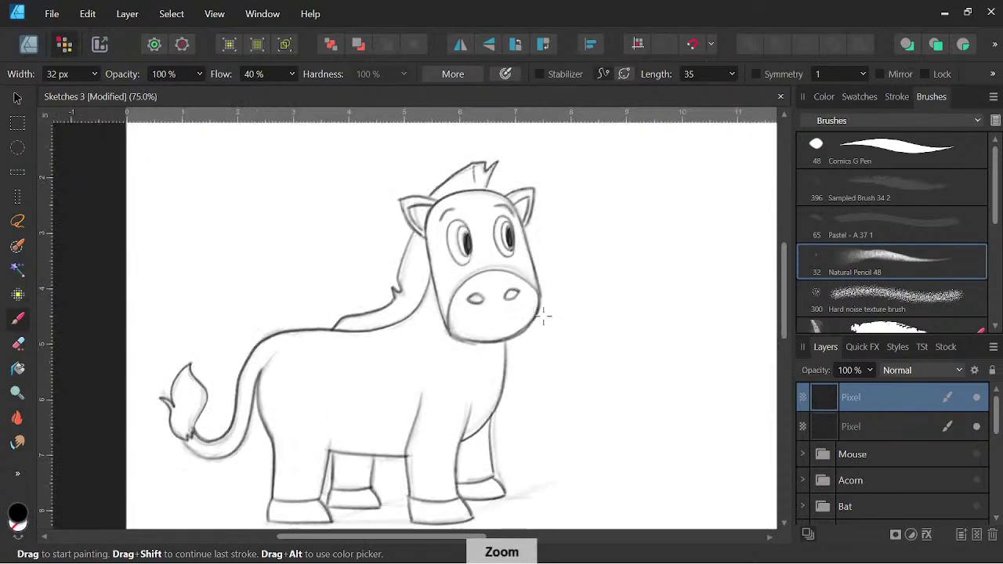
pyautogui.moveTo(590, 324); pyautogui.dragTo(618, 321)
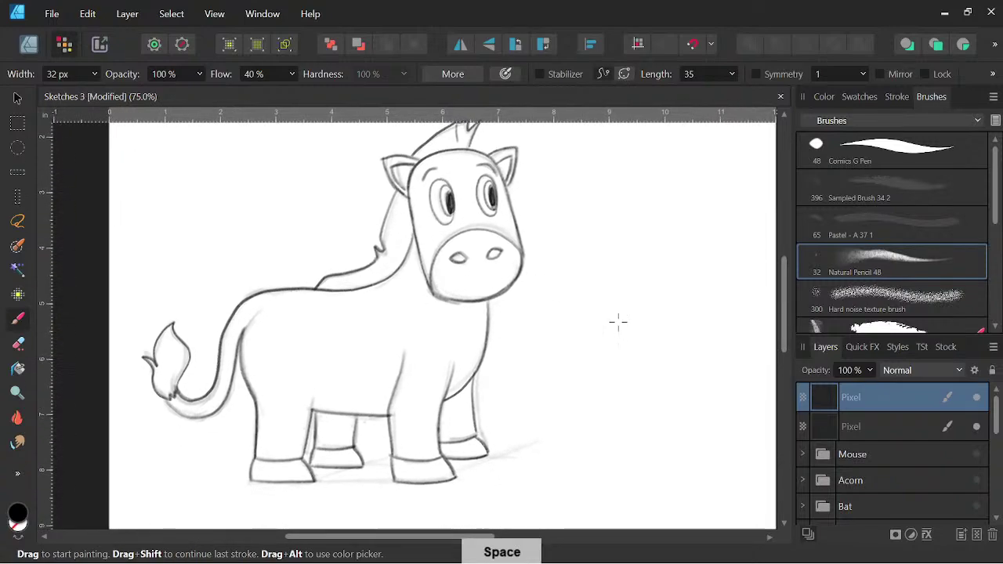
pyautogui.moveTo(574, 396); pyautogui.dragTo(603, 385)
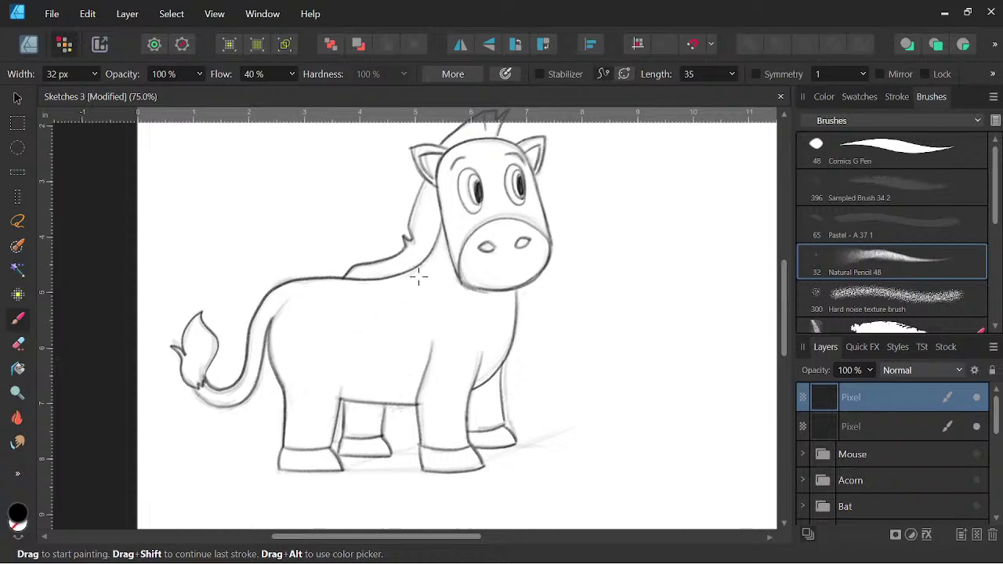
pyautogui.moveTo(420, 278)
pyautogui.mouseDown()
pyautogui.moveTo(400, 328)
pyautogui.moveTo(401, 382)
pyautogui.moveTo(399, 330)
pyautogui.moveTo(409, 407)
pyautogui.moveTo(390, 326)
pyautogui.moveTo(390, 353)
pyautogui.moveTo(407, 241)
pyautogui.mouseUp()
pyautogui.moveTo(391, 281)
pyautogui.mouseDown()
pyautogui.moveTo(370, 331)
pyautogui.moveTo(369, 401)
pyautogui.moveTo(352, 361)
pyautogui.moveTo(367, 275)
pyautogui.mouseUp()
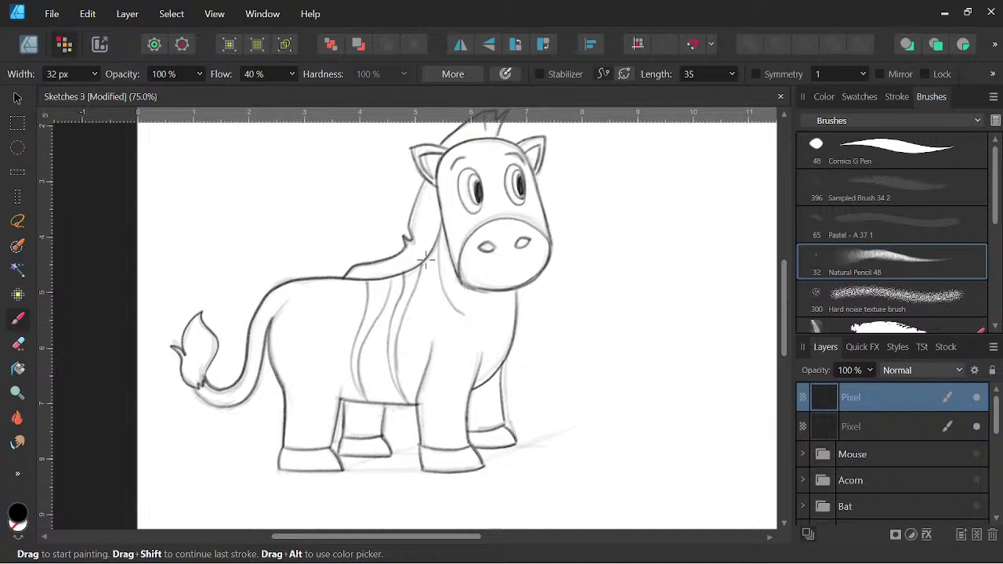
# Draw curved pointed stripes around the neck and chest, then add short cross bands along the curved tail.
pyautogui.moveTo(427, 264)
pyautogui.mouseDown()
pyautogui.moveTo(452, 321)
pyautogui.moveTo(494, 345)
pyautogui.mouseUp()
pyautogui.moveTo(463, 315); pyautogui.dragTo(492, 341)
pyautogui.moveTo(503, 352)
pyautogui.mouseDown()
pyautogui.moveTo(514, 340)
pyautogui.moveTo(510, 350)
pyautogui.mouseUp()
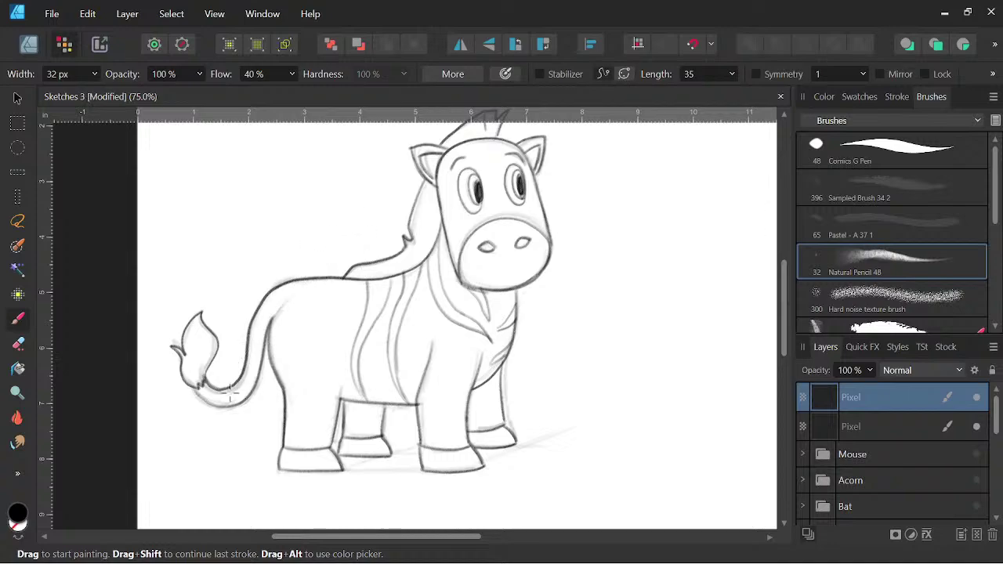
pyautogui.moveTo(230, 394)
pyautogui.mouseDown()
pyautogui.moveTo(206, 400)
pyautogui.moveTo(227, 391)
pyautogui.moveTo(233, 403)
pyautogui.moveTo(256, 381)
pyautogui.mouseUp()
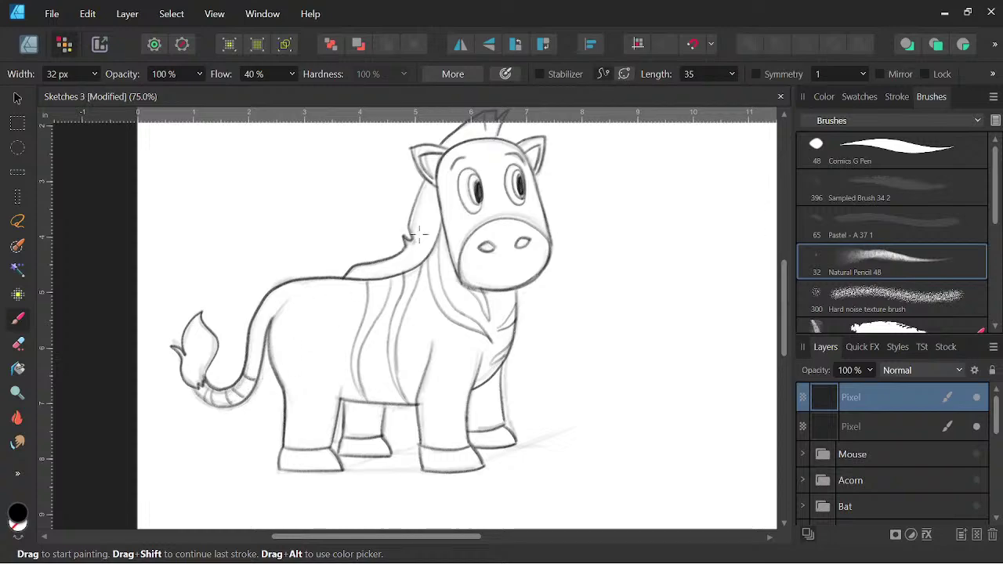
# Draw pointed horizontal stripes along both edges of the near foreleg.
pyautogui.moveTo(575, 417)
pyautogui.mouseDown()
pyautogui.moveTo(611, 426)
pyautogui.moveTo(578, 419)
pyautogui.mouseUp()
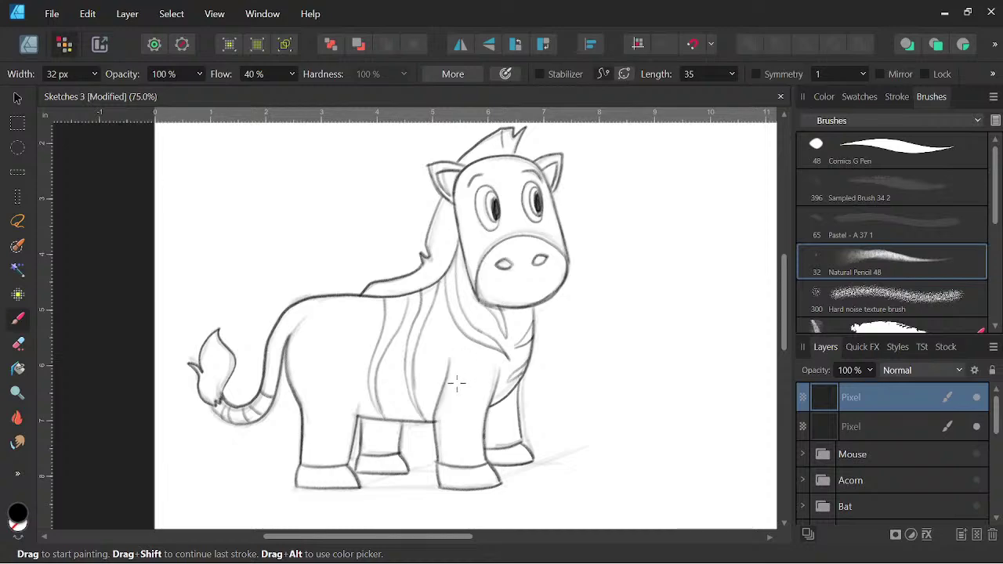
pyautogui.moveTo(449, 380)
pyautogui.mouseDown()
pyautogui.moveTo(478, 401)
pyautogui.moveTo(441, 394)
pyautogui.moveTo(494, 422)
pyautogui.moveTo(486, 391)
pyautogui.mouseUp()
pyautogui.press('space')
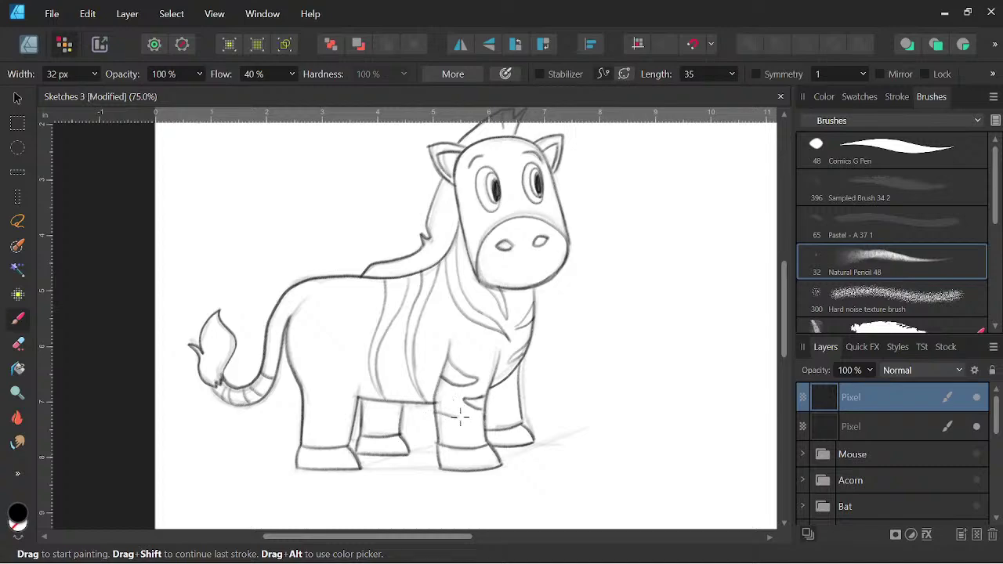
pyautogui.moveTo(463, 420)
pyautogui.mouseDown()
pyautogui.moveTo(483, 428)
pyautogui.moveTo(455, 431)
pyautogui.moveTo(485, 437)
pyautogui.mouseUp()
# Draw small pointed stripes on the far foreleg.
pyautogui.moveTo(516, 381)
pyautogui.mouseDown()
pyautogui.moveTo(482, 402)
pyautogui.moveTo(500, 407)
pyautogui.moveTo(490, 419)
pyautogui.moveTo(514, 416)
pyautogui.mouseUp()
pyautogui.press('space')
pyautogui.press('space')
pyautogui.moveTo(546, 468); pyautogui.dragTo(600, 457)
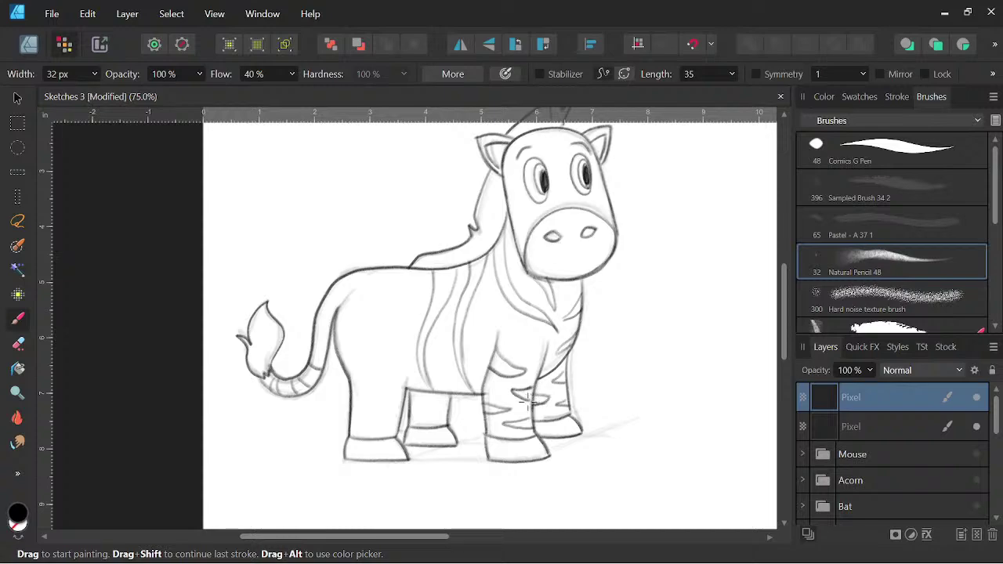
pyautogui.press('space')
pyautogui.moveTo(611, 460); pyautogui.dragTo(634, 448)
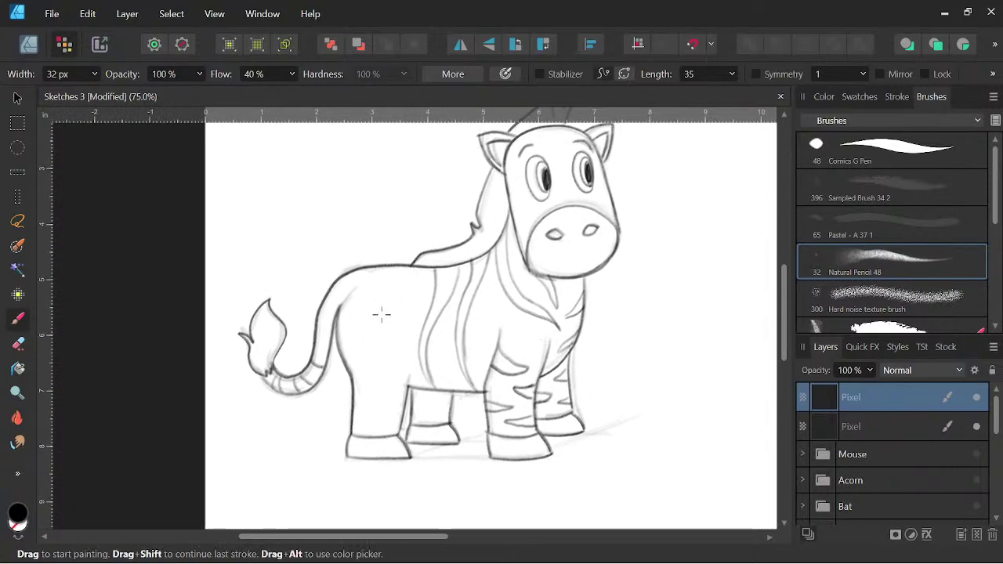
# Draw tapering stripes down the rear half of the body and small pointed stripes on both hind legs.
pyautogui.moveTo(388, 267)
pyautogui.mouseDown()
pyautogui.moveTo(339, 346)
pyautogui.moveTo(345, 364)
pyautogui.moveTo(347, 342)
pyautogui.moveTo(401, 266)
pyautogui.moveTo(417, 281)
pyautogui.moveTo(394, 378)
pyautogui.mouseUp()
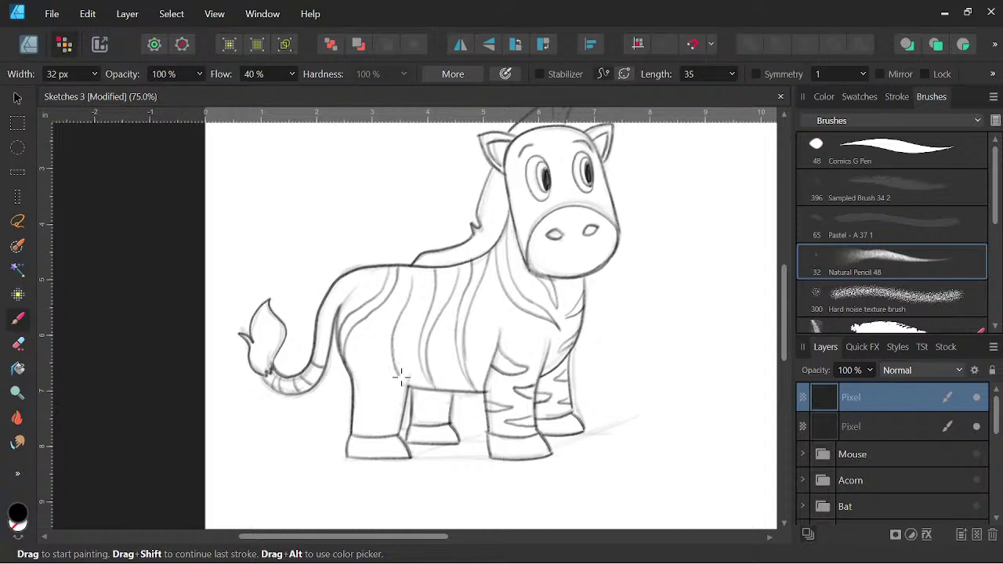
pyautogui.moveTo(428, 263); pyautogui.dragTo(406, 380)
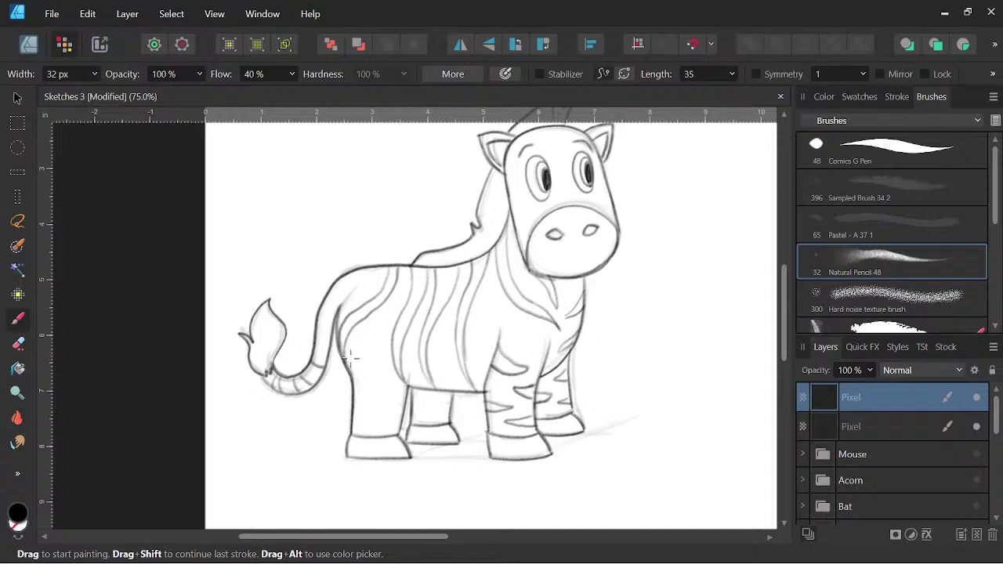
pyautogui.moveTo(347, 362)
pyautogui.mouseDown()
pyautogui.moveTo(386, 394)
pyautogui.moveTo(358, 397)
pyautogui.moveTo(363, 379)
pyautogui.moveTo(407, 406)
pyautogui.moveTo(345, 423)
pyautogui.mouseUp()
pyautogui.moveTo(416, 399)
pyautogui.mouseDown()
pyautogui.moveTo(451, 401)
pyautogui.moveTo(452, 415)
pyautogui.mouseUp()
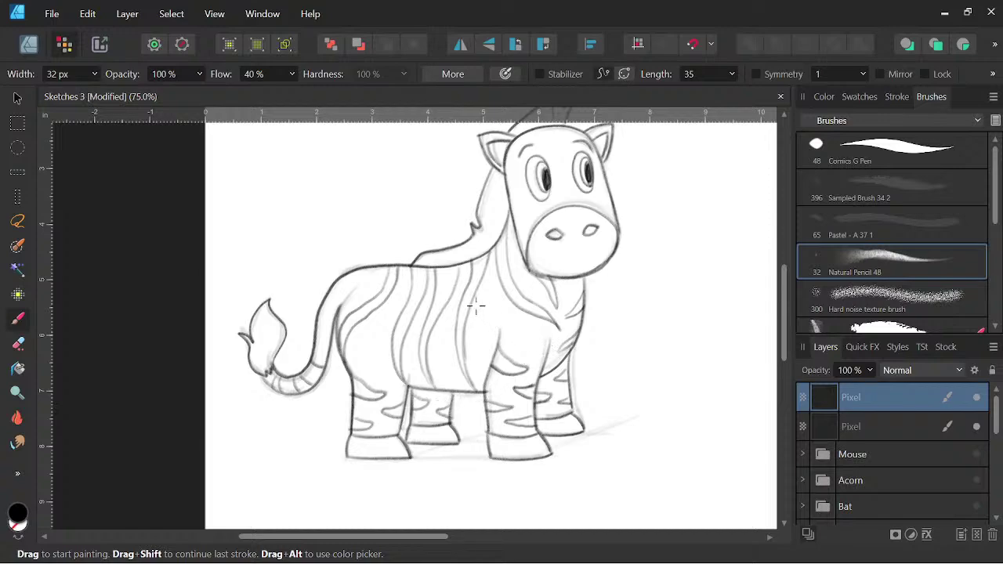
# Erase the curved stripe sweeping from the back across the rump.
pyautogui.press('space')
pyautogui.moveTo(630, 400)
pyautogui.mouseDown()
pyautogui.moveTo(618, 410)
pyautogui.moveTo(609, 389)
pyautogui.moveTo(611, 405)
pyautogui.moveTo(618, 399)
pyautogui.mouseUp()
pyautogui.press('e')
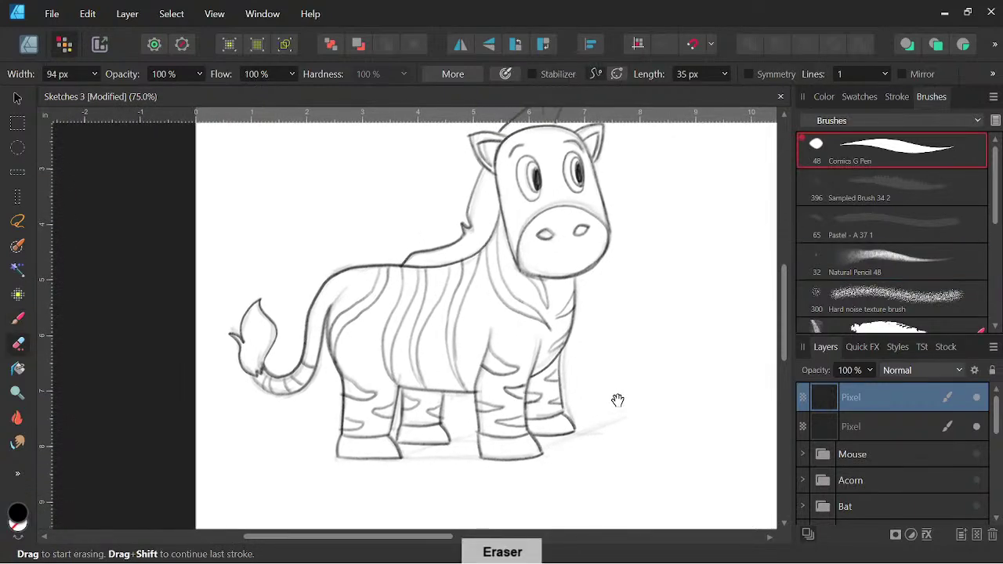
pyautogui.moveTo(350, 307)
pyautogui.mouseDown()
pyautogui.moveTo(352, 322)
pyautogui.moveTo(381, 282)
pyautogui.moveTo(384, 297)
pyautogui.moveTo(339, 337)
pyautogui.moveTo(337, 356)
pyautogui.moveTo(337, 312)
pyautogui.mouseUp()
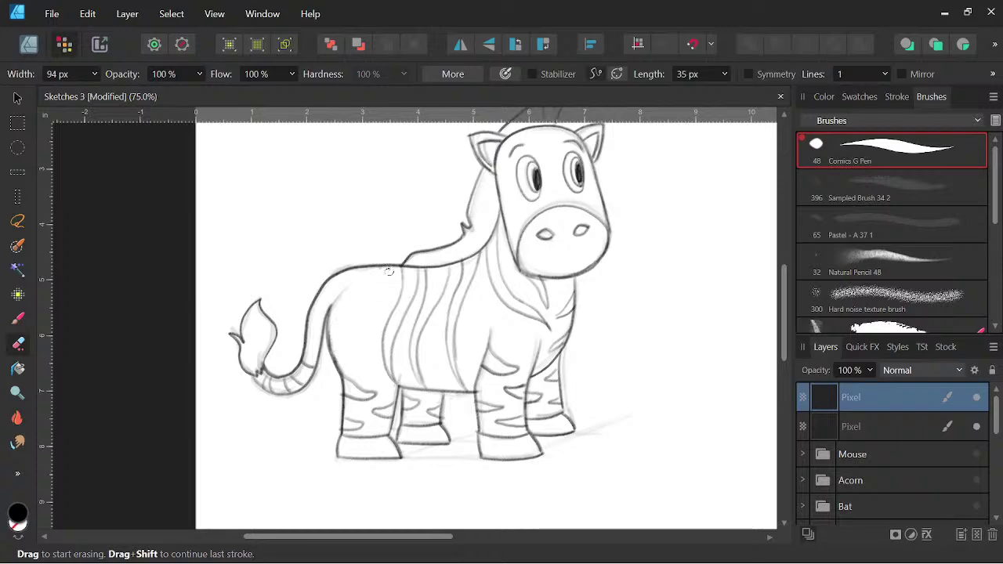
# Draw a wavy stripe down from the back over the haunch and short pointed stripes along the rump's rear edge.
pyautogui.click(18, 318)
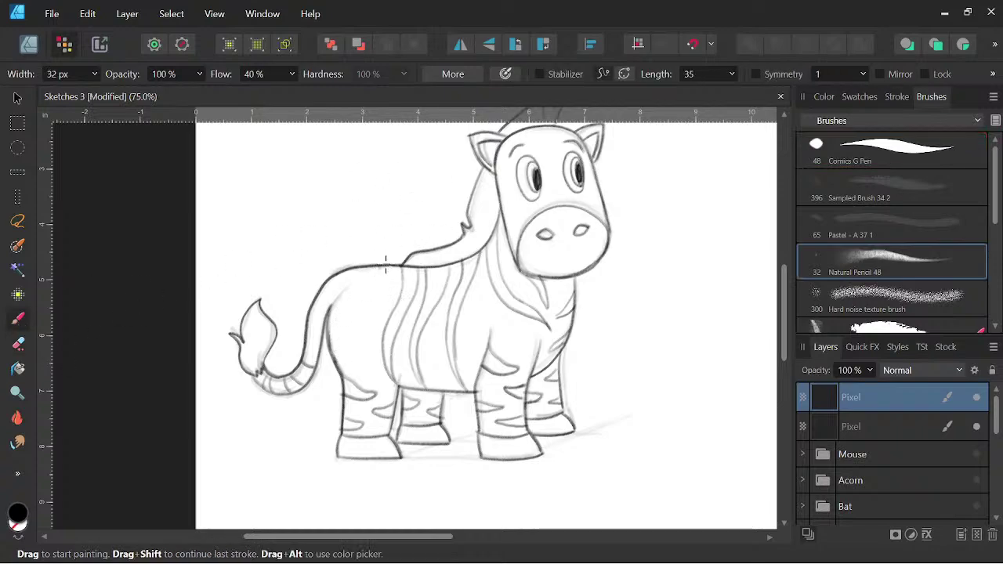
pyautogui.moveTo(367, 295)
pyautogui.mouseDown()
pyautogui.moveTo(368, 355)
pyautogui.moveTo(362, 317)
pyautogui.moveTo(371, 268)
pyautogui.moveTo(346, 299)
pyautogui.moveTo(351, 345)
pyautogui.moveTo(351, 286)
pyautogui.mouseUp()
pyautogui.moveTo(330, 319); pyautogui.dragTo(337, 357)
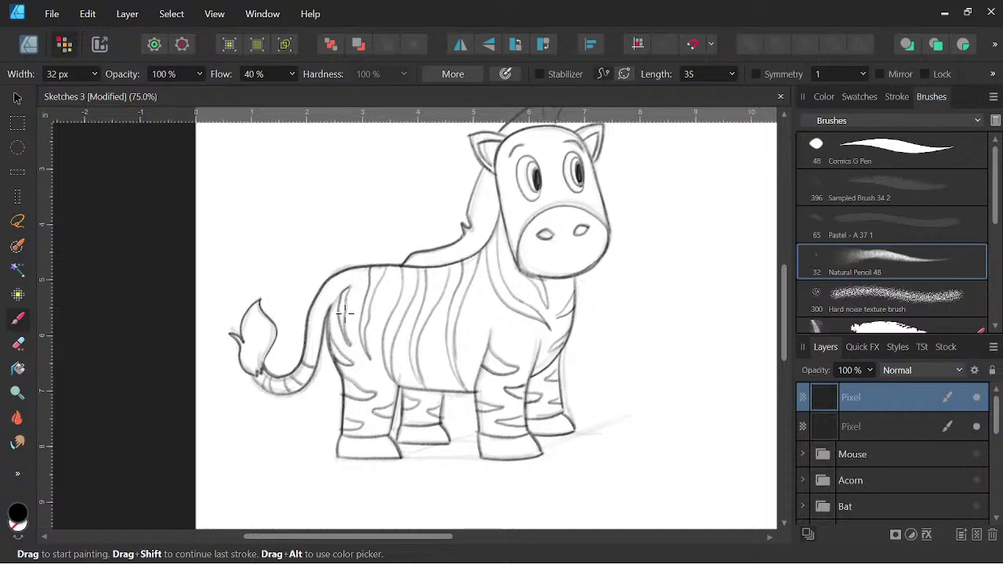
# Draw a jagged pointed stripe along the near shoulder and short cross bands on the upper part of the tail.
pyautogui.press('space')
pyautogui.moveTo(601, 456)
pyautogui.mouseDown()
pyautogui.moveTo(611, 440)
pyautogui.moveTo(590, 458)
pyautogui.mouseUp()
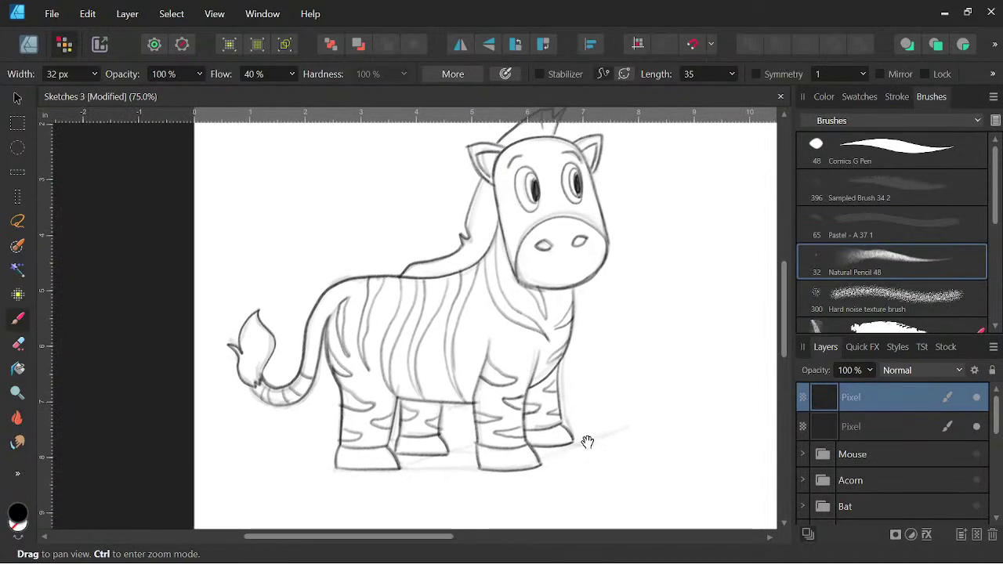
pyautogui.moveTo(474, 308)
pyautogui.mouseDown()
pyautogui.moveTo(481, 367)
pyautogui.moveTo(475, 314)
pyautogui.moveTo(482, 358)
pyautogui.moveTo(503, 373)
pyautogui.mouseUp()
pyautogui.press('space')
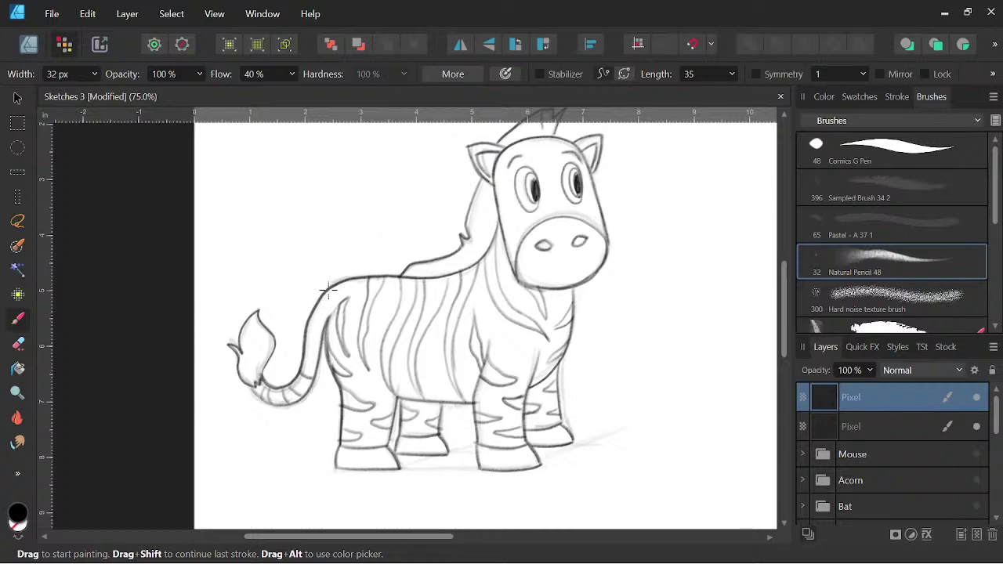
pyautogui.moveTo(328, 291)
pyautogui.mouseDown()
pyautogui.moveTo(316, 321)
pyautogui.moveTo(323, 345)
pyautogui.mouseUp()
# Draw stripes across the mane along the neck, down to its lower end, and on the tuft above the head.
pyautogui.moveTo(645, 446)
pyautogui.mouseDown()
pyautogui.moveTo(618, 437)
pyautogui.moveTo(618, 461)
pyautogui.mouseUp()
pyautogui.moveTo(625, 399); pyautogui.dragTo(627, 418)
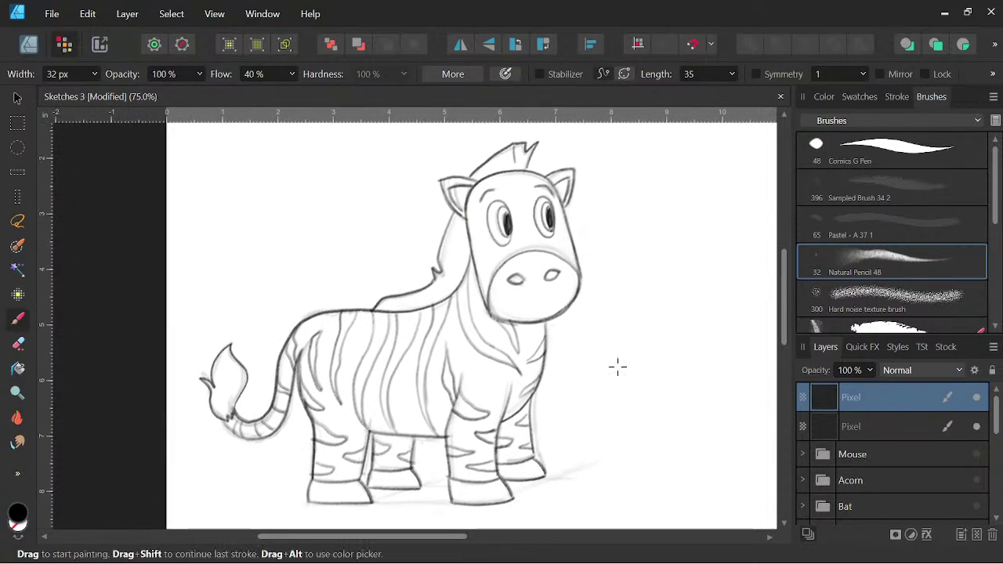
pyautogui.moveTo(440, 301)
pyautogui.mouseDown()
pyautogui.moveTo(442, 250)
pyautogui.moveTo(451, 280)
pyautogui.mouseUp()
pyautogui.moveTo(457, 209); pyautogui.dragTo(464, 270)
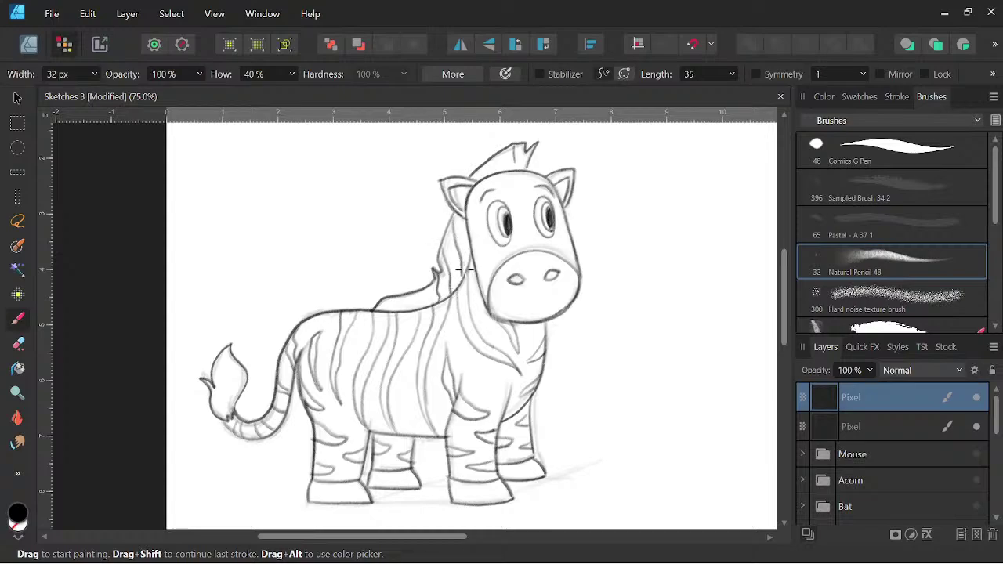
pyautogui.moveTo(465, 235); pyautogui.dragTo(471, 265)
pyautogui.moveTo(418, 293)
pyautogui.mouseDown()
pyautogui.moveTo(411, 315)
pyautogui.moveTo(407, 297)
pyautogui.moveTo(384, 310)
pyautogui.mouseUp()
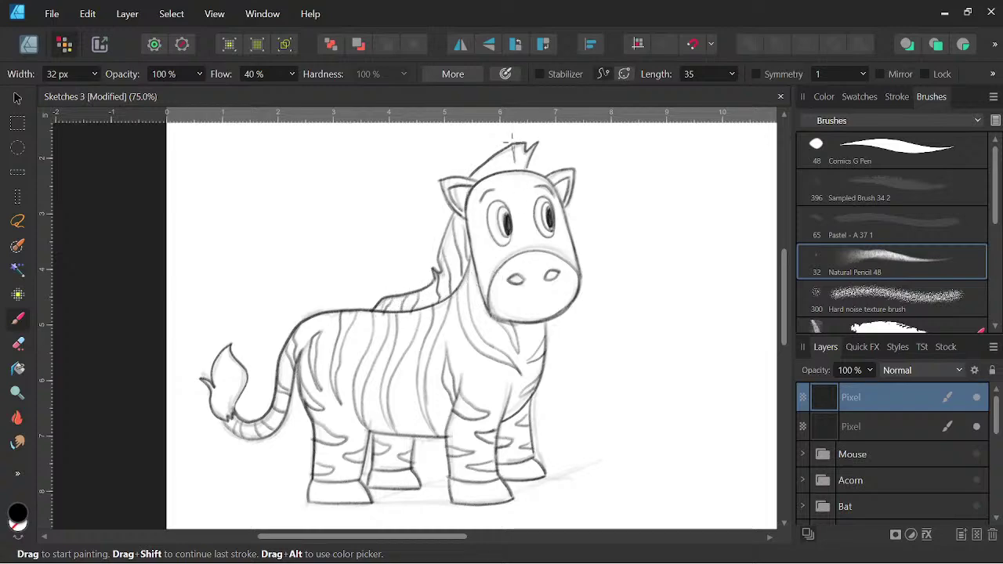
pyautogui.moveTo(488, 160)
pyautogui.mouseDown()
pyautogui.moveTo(484, 173)
pyautogui.moveTo(497, 171)
pyautogui.mouseUp()
# Draw pointed stripes along both sides of the face and long tapering stripes from the forehead down to the muzzle.
pyautogui.moveTo(471, 244)
pyautogui.mouseDown()
pyautogui.moveTo(483, 239)
pyautogui.moveTo(473, 257)
pyautogui.mouseUp()
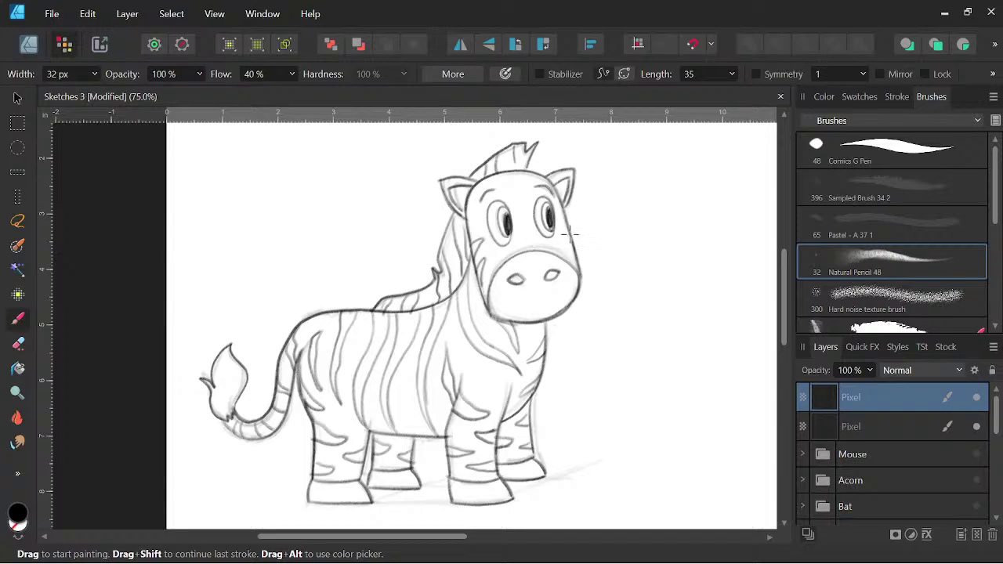
pyautogui.moveTo(565, 229); pyautogui.dragTo(580, 267)
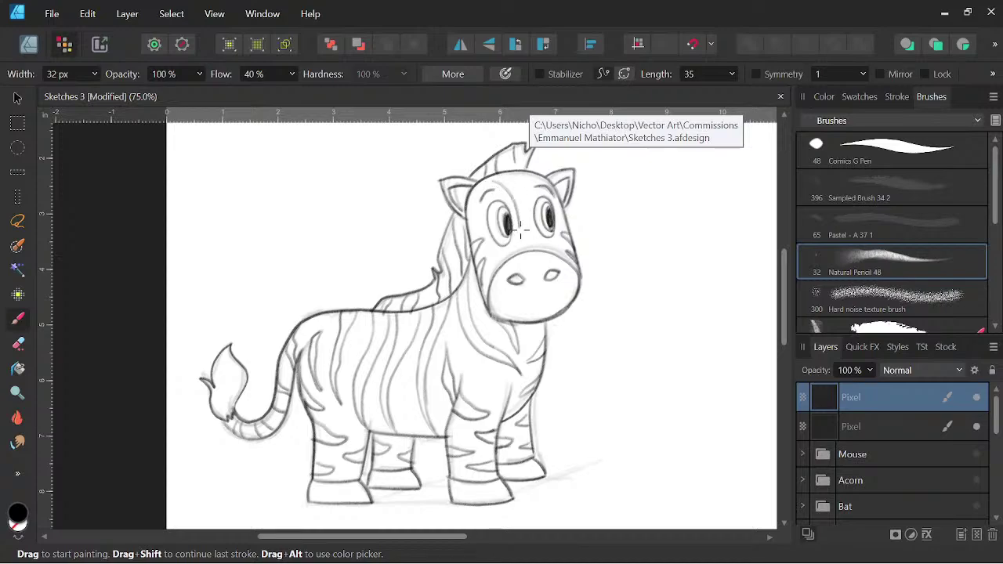
pyautogui.moveTo(499, 180); pyautogui.dragTo(529, 218)
pyautogui.moveTo(533, 168)
pyautogui.mouseDown()
pyautogui.moveTo(525, 212)
pyautogui.moveTo(535, 249)
pyautogui.mouseUp()
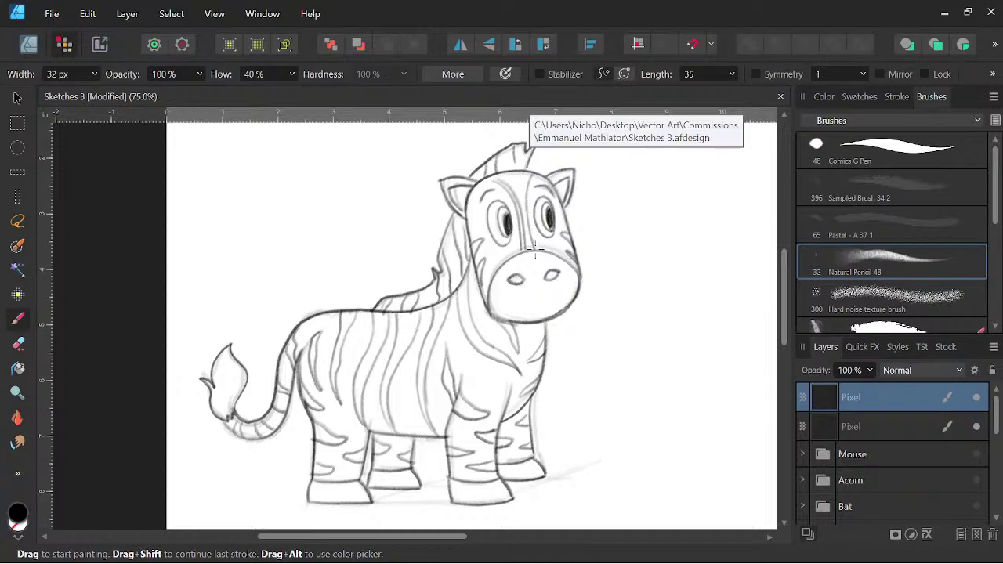
pyautogui.moveTo(535, 166); pyautogui.dragTo(533, 253)
# Draw a curved smiling mouth across the lower part of the muzzle.
pyautogui.press('space')
pyautogui.moveTo(609, 345); pyautogui.dragTo(553, 356)
pyautogui.moveTo(600, 395)
pyautogui.mouseDown()
pyautogui.moveTo(577, 372)
pyautogui.moveTo(577, 403)
pyautogui.moveTo(604, 407)
pyautogui.moveTo(634, 376)
pyautogui.moveTo(564, 360)
pyautogui.moveTo(598, 347)
pyautogui.moveTo(598, 376)
pyautogui.moveTo(602, 368)
pyautogui.mouseUp()
pyautogui.hotkey('ctrl', '-')
pyautogui.press('space')
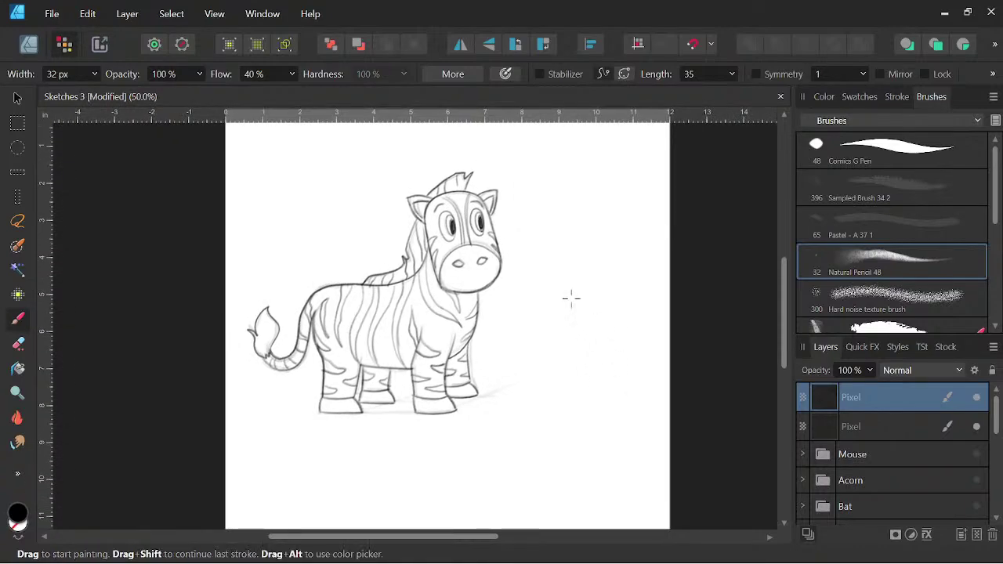
pyautogui.hotkey('ctrl', '=')
pyautogui.moveTo(578, 334); pyautogui.dragTo(564, 409)
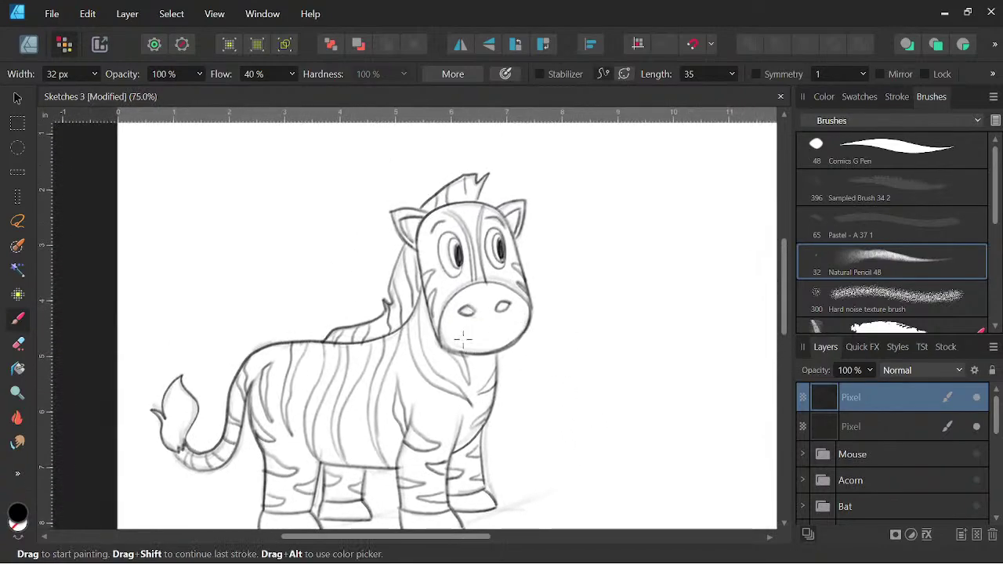
pyautogui.moveTo(481, 345)
pyautogui.mouseDown()
pyautogui.moveTo(502, 347)
pyautogui.moveTo(527, 329)
pyautogui.mouseUp()
# Erase the lower outline of the muzzle and redraw it slightly lower as a rounded chin.
pyautogui.press('space')
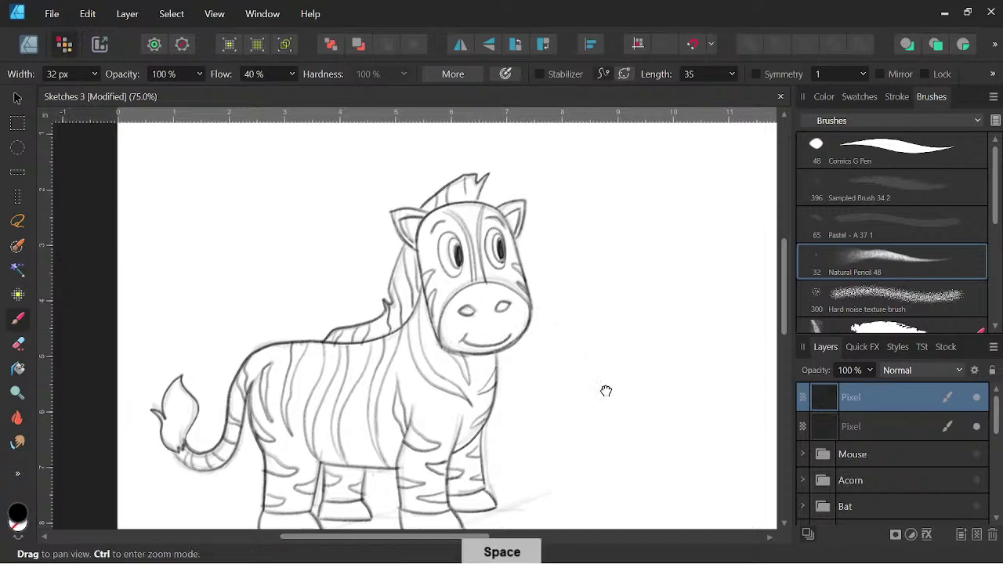
pyautogui.moveTo(605, 392)
pyautogui.mouseDown()
pyautogui.moveTo(616, 352)
pyautogui.moveTo(604, 347)
pyautogui.moveTo(596, 376)
pyautogui.mouseUp()
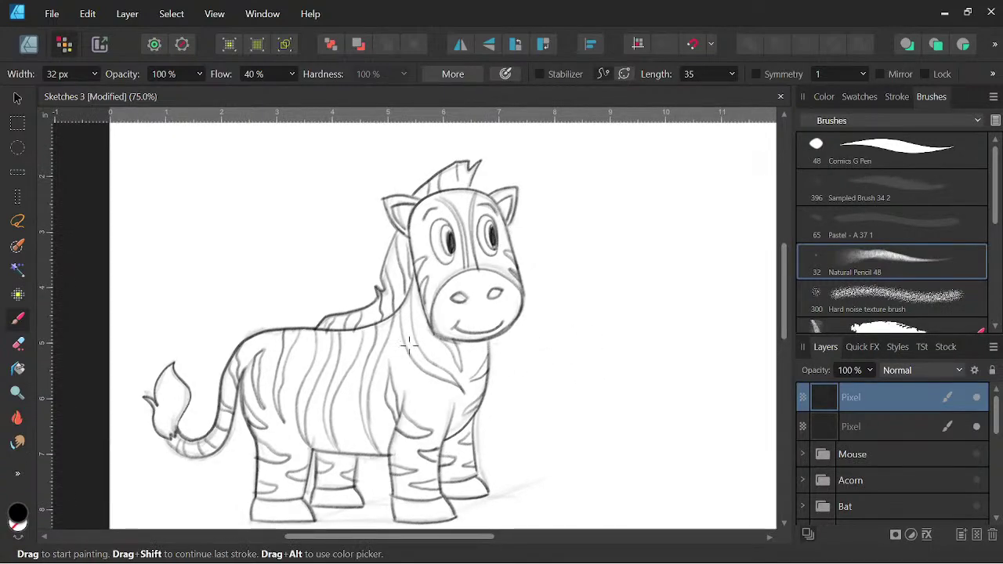
pyautogui.click(20, 344)
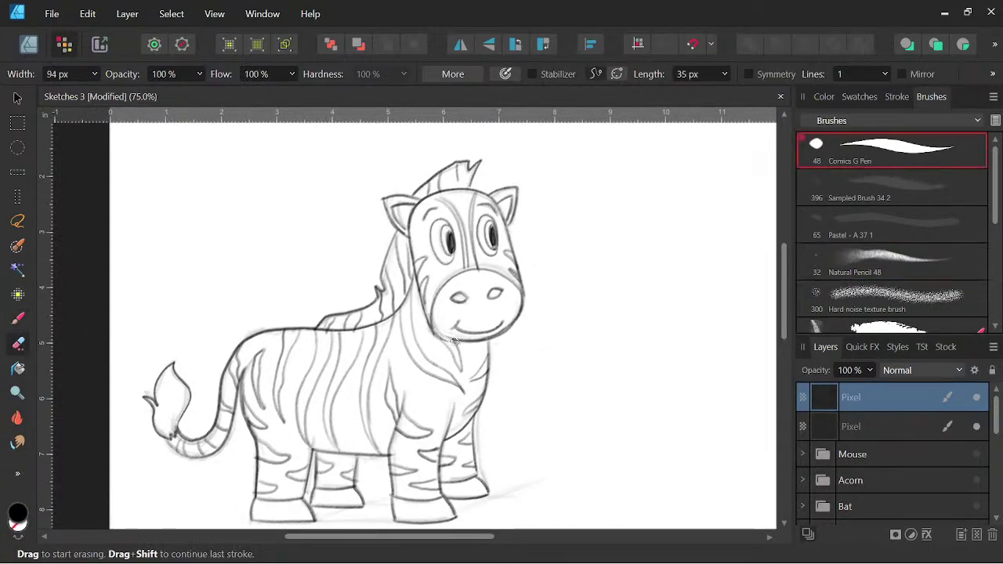
pyautogui.moveTo(454, 341)
pyautogui.mouseDown()
pyautogui.moveTo(497, 337)
pyautogui.moveTo(518, 317)
pyautogui.moveTo(504, 332)
pyautogui.mouseUp()
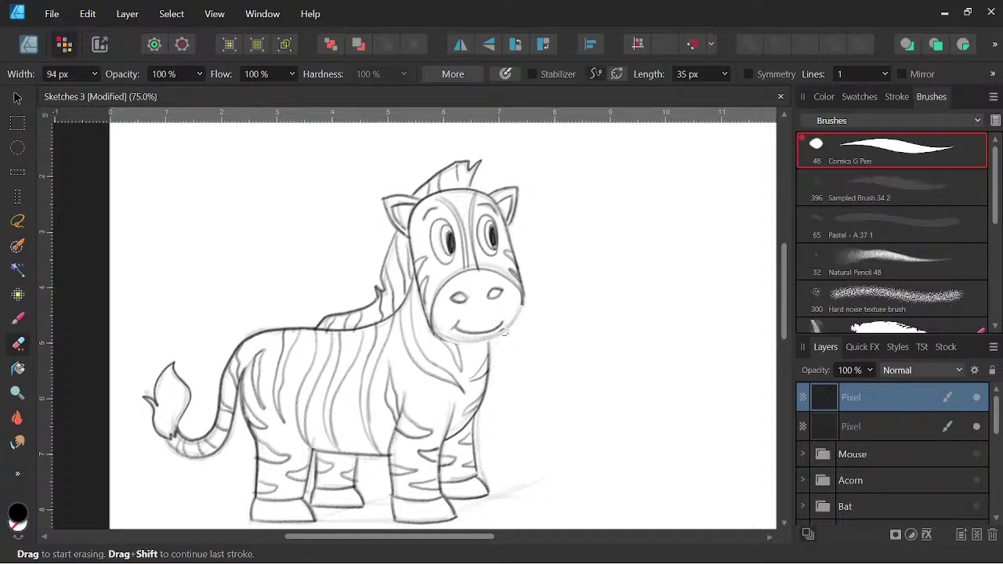
pyautogui.click(18, 318)
pyautogui.moveTo(433, 332)
pyautogui.mouseDown()
pyautogui.moveTo(467, 350)
pyautogui.moveTo(486, 345)
pyautogui.moveTo(519, 321)
pyautogui.moveTo(522, 296)
pyautogui.moveTo(511, 328)
pyautogui.moveTo(519, 314)
pyautogui.moveTo(480, 350)
pyautogui.moveTo(451, 342)
pyautogui.moveTo(492, 334)
pyautogui.moveTo(460, 334)
pyautogui.mouseUp()
# Undo the last stroke and draw a second curve under the smile to form a lower lip.
pyautogui.press('space')
pyautogui.moveTo(580, 381)
pyautogui.mouseDown()
pyautogui.moveTo(622, 361)
pyautogui.moveTo(610, 363)
pyautogui.mouseUp()
pyautogui.hotkey('ctrl', 'z')
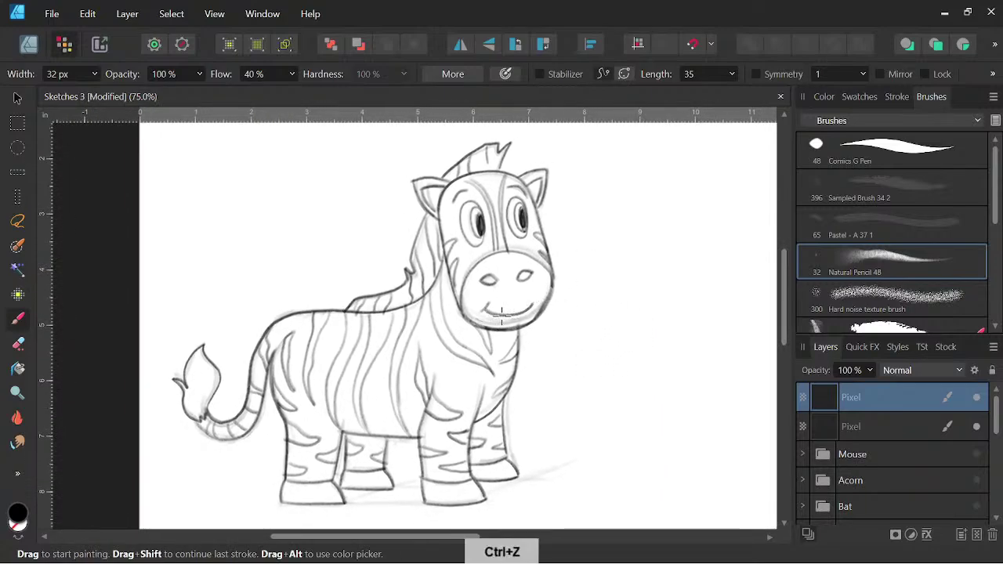
pyautogui.moveTo(505, 317); pyautogui.dragTo(538, 305)
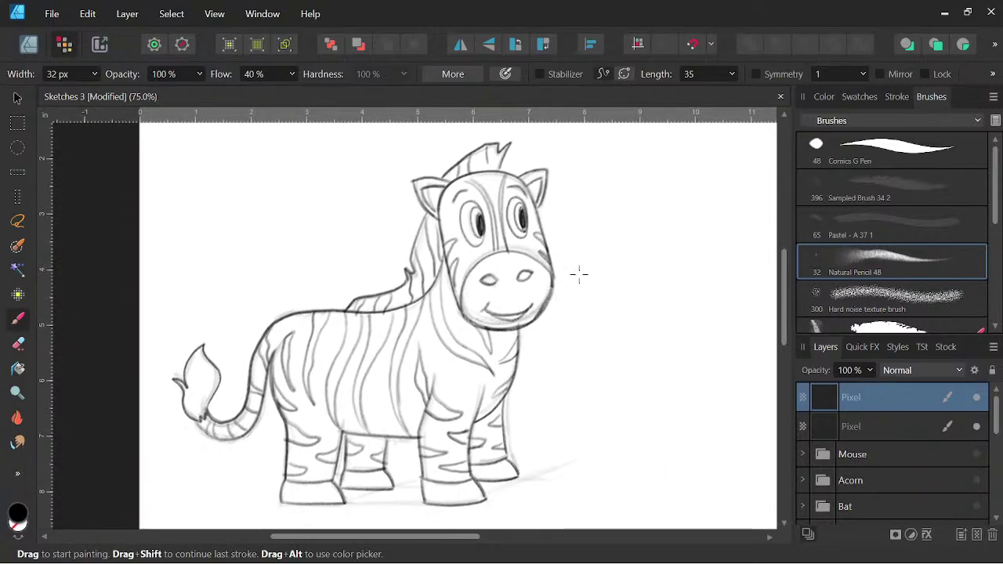
# Erase the whole mouth from the muzzle.
pyautogui.moveTo(641, 410); pyautogui.dragTo(653, 413)
pyautogui.hotkey('ctrl', '-')
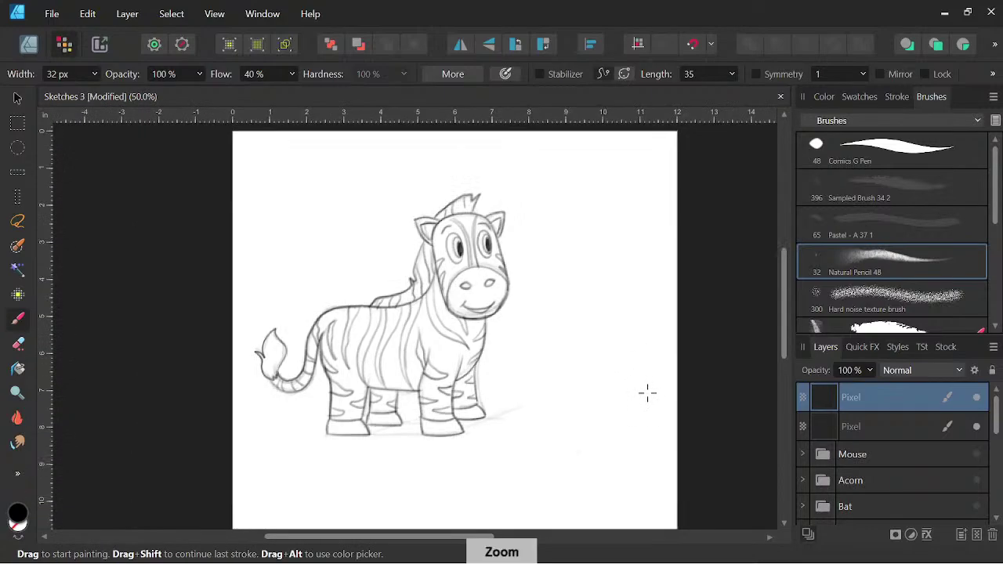
pyautogui.hotkey('ctrl', '+')
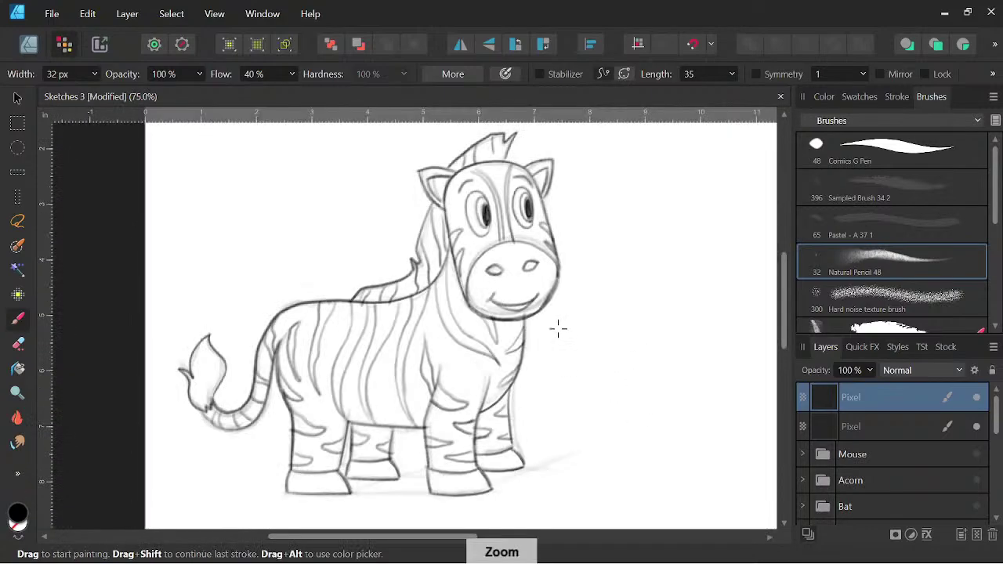
pyautogui.moveTo(555, 327); pyautogui.dragTo(549, 358)
pyautogui.click(19, 345)
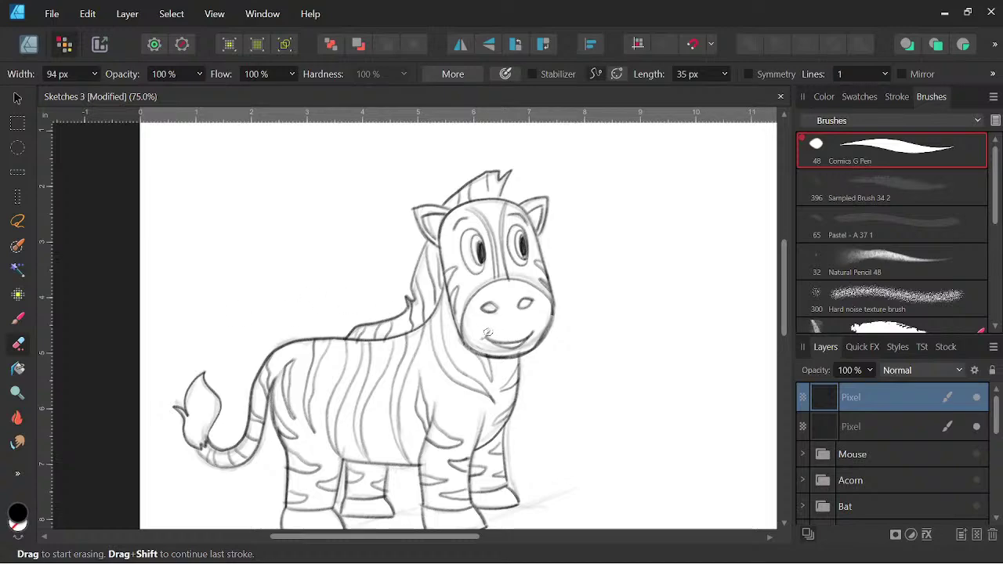
pyautogui.moveTo(487, 333)
pyautogui.mouseDown()
pyautogui.moveTo(519, 347)
pyautogui.moveTo(533, 335)
pyautogui.mouseUp()
# Select both nostrils with a freehand selection, shift them slightly lower on the muzzle, and clear the selection.
pyautogui.moveTo(601, 414)
pyautogui.mouseDown()
pyautogui.moveTo(604, 403)
pyautogui.moveTo(596, 409)
pyautogui.mouseUp()
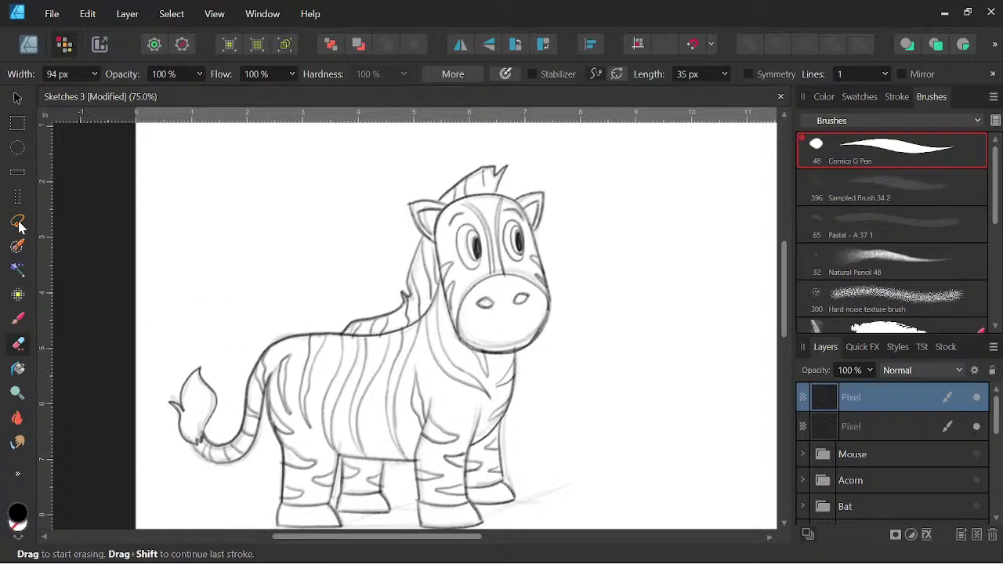
pyautogui.press('l')
pyautogui.moveTo(508, 320)
pyautogui.mouseDown()
pyautogui.moveTo(529, 287)
pyautogui.moveTo(496, 282)
pyautogui.moveTo(473, 316)
pyautogui.moveTo(533, 308)
pyautogui.mouseUp()
pyautogui.press('v')
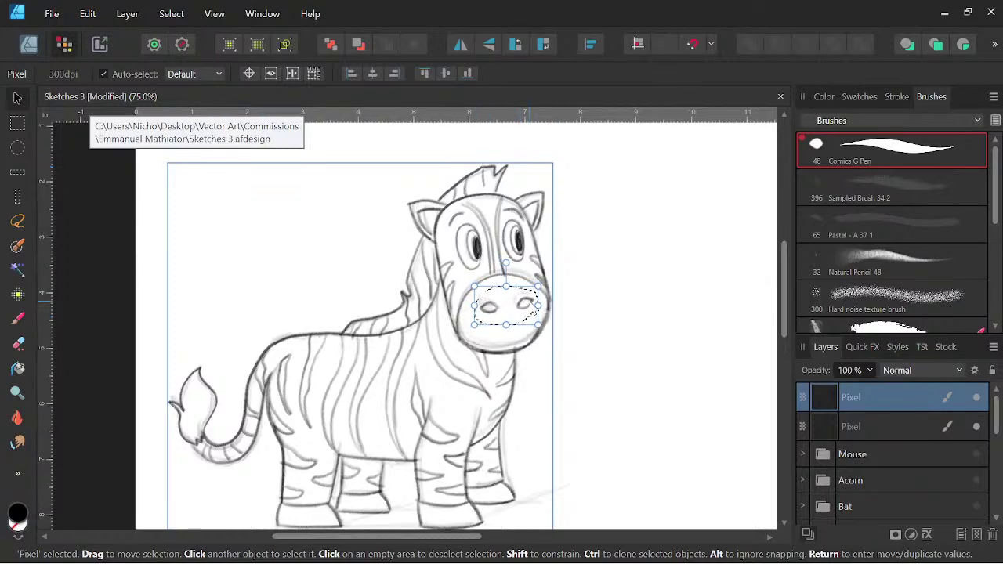
pyautogui.hotkey('ctrl', 'd')
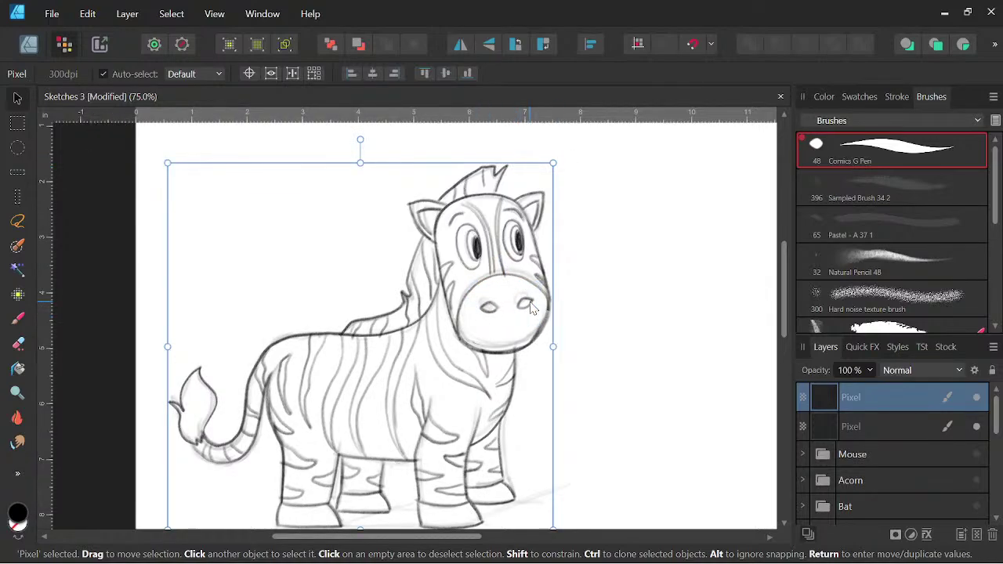
# Strengthen the lower and side outline of the muzzle with the Natural Pencil 48 brush.
pyautogui.press('b')
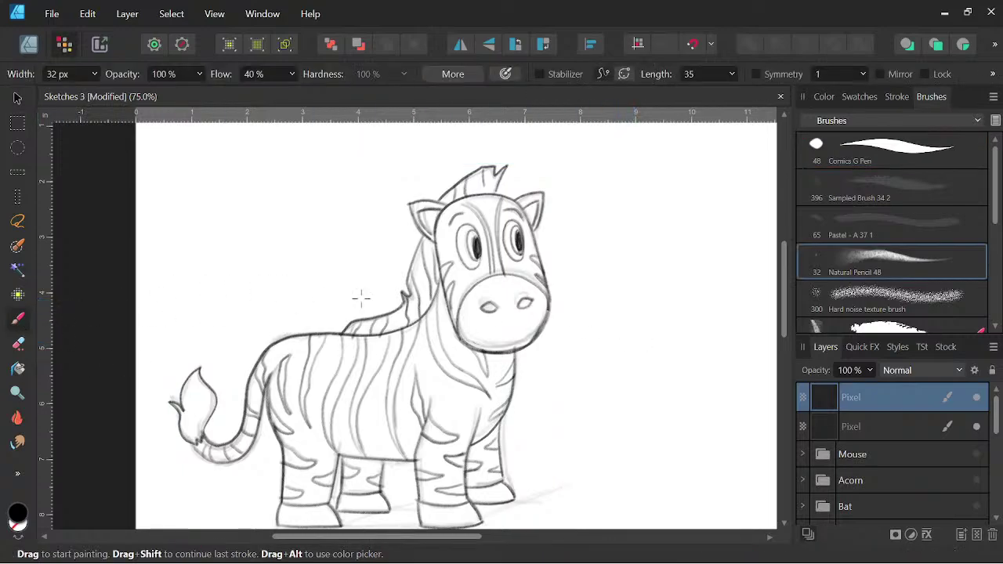
pyautogui.moveTo(649, 376)
pyautogui.mouseDown()
pyautogui.moveTo(664, 352)
pyautogui.moveTo(662, 321)
pyautogui.mouseUp()
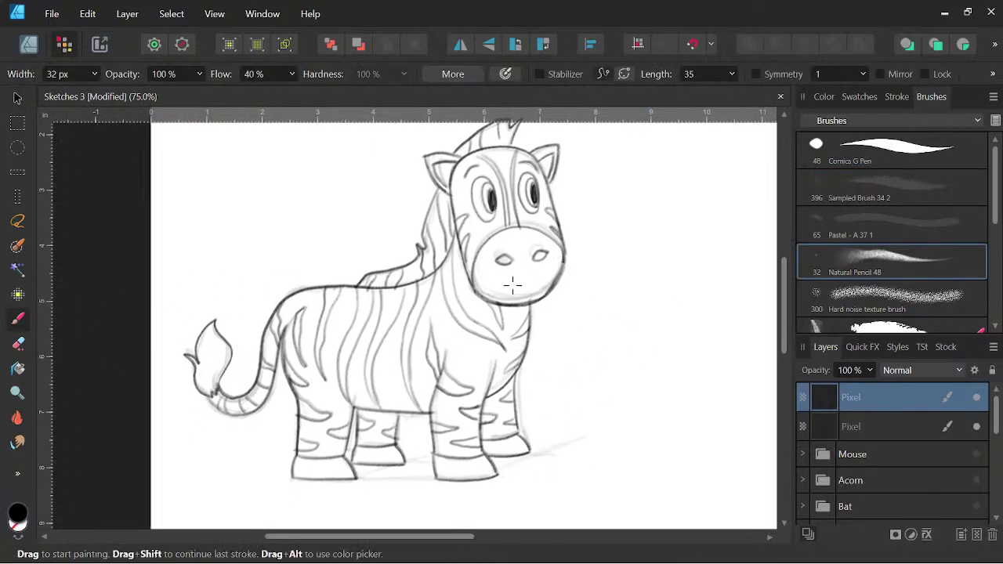
pyautogui.moveTo(515, 303)
pyautogui.mouseDown()
pyautogui.moveTo(551, 293)
pyautogui.moveTo(563, 263)
pyautogui.mouseUp()
pyautogui.moveTo(631, 391); pyautogui.dragTo(625, 394)
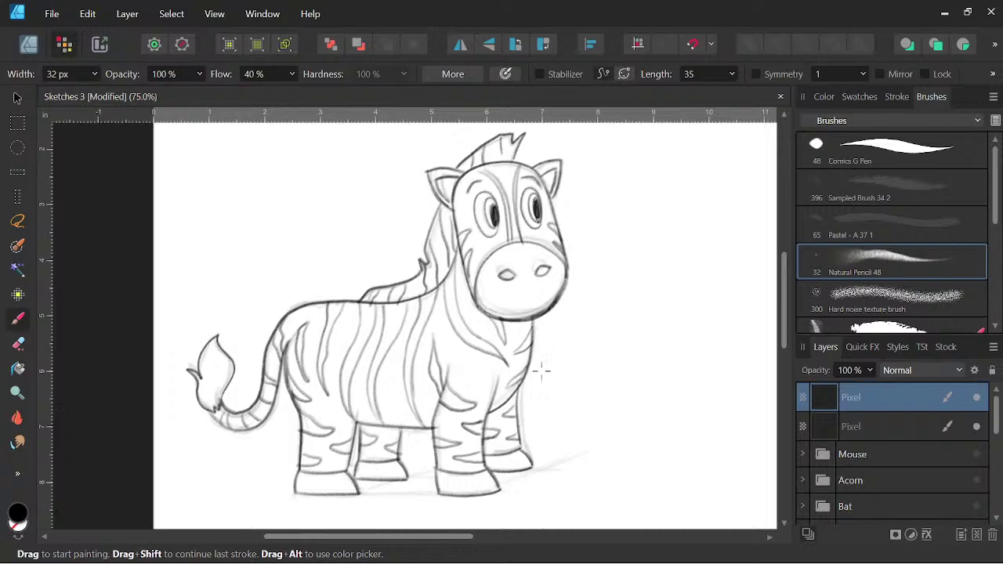
pyautogui.moveTo(606, 362); pyautogui.dragTo(615, 319)
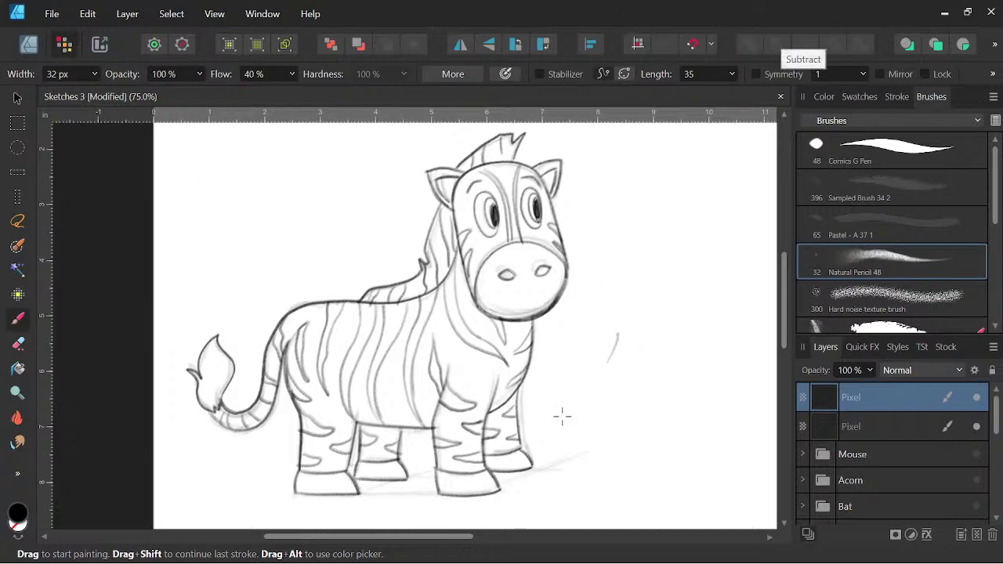
pyautogui.press('e')
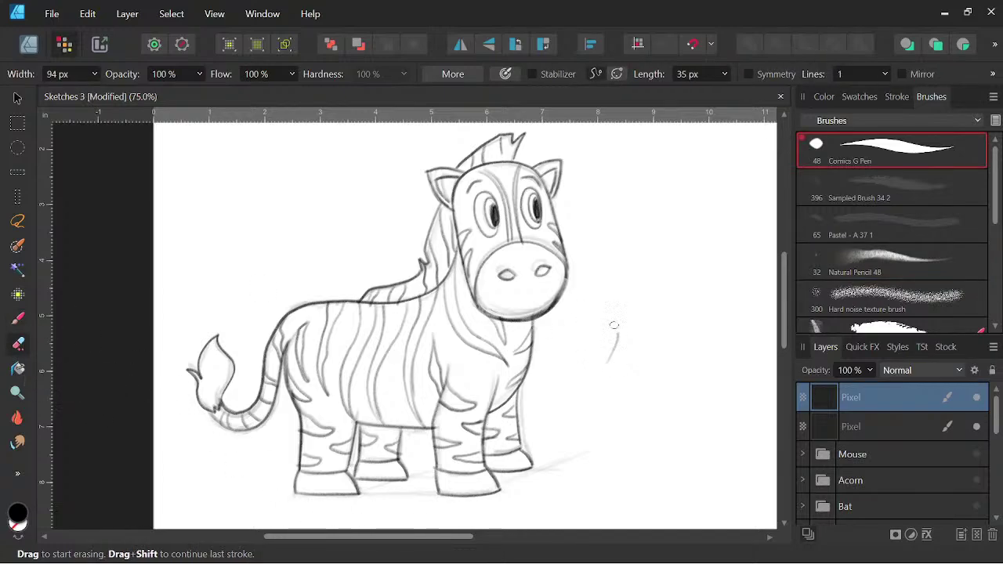
pyautogui.press('space')
pyautogui.moveTo(643, 381); pyautogui.dragTo(610, 347)
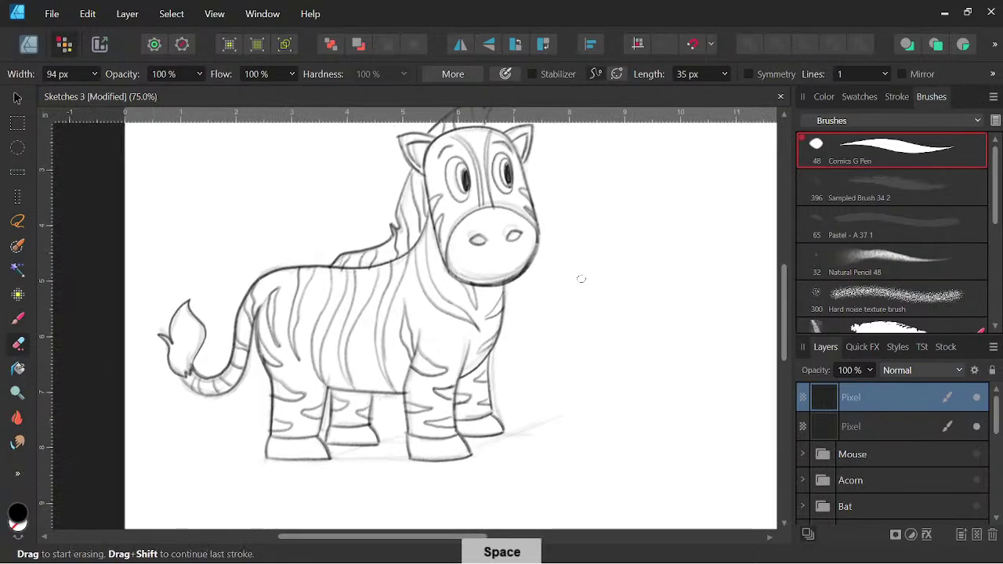
pyautogui.hotkey('ctrl', '-')
pyautogui.moveTo(572, 292); pyautogui.dragTo(595, 337)
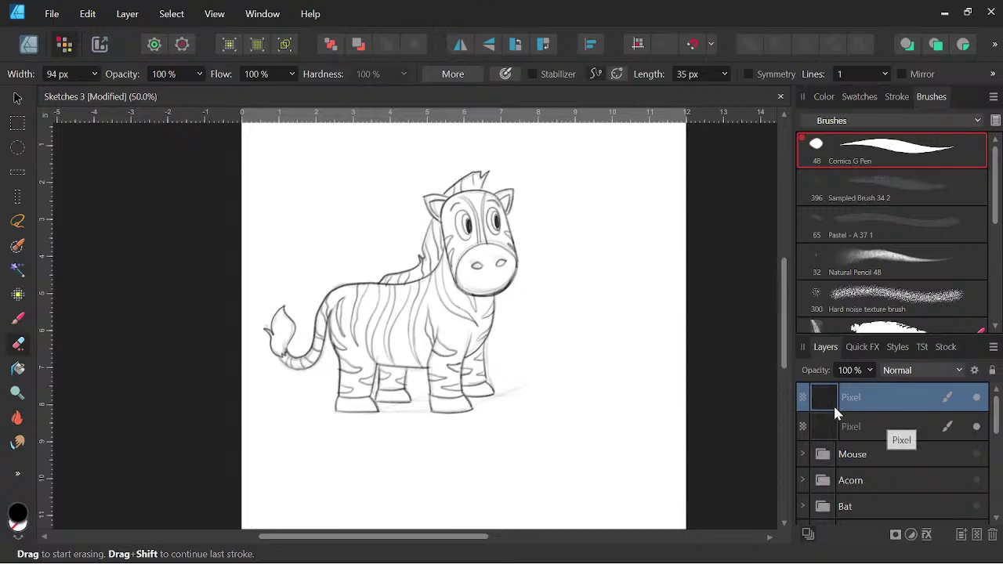
pyautogui.click(17, 100)
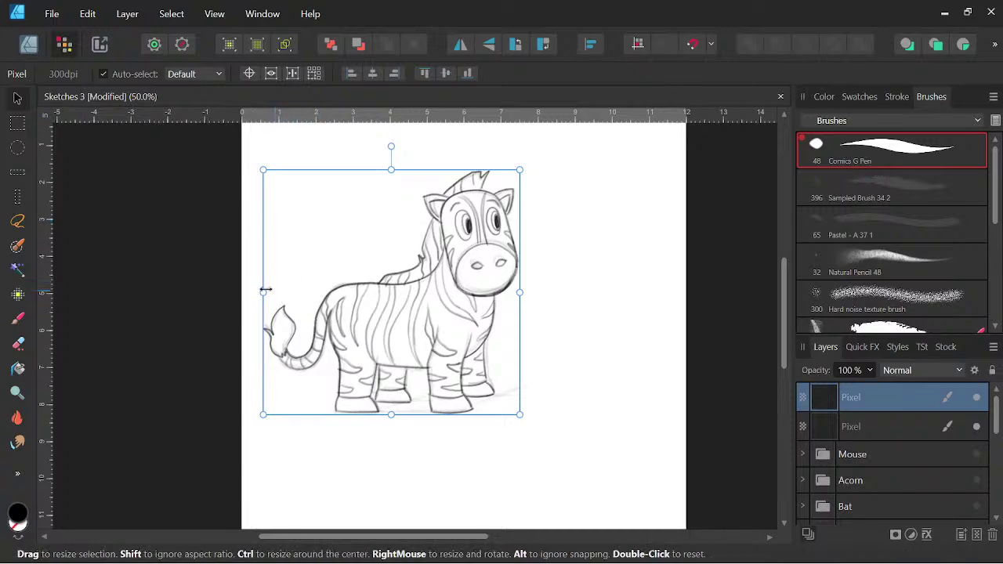
pyautogui.moveTo(267, 291); pyautogui.dragTo(274, 291)
pyautogui.hotkey('ctrl', 'z')
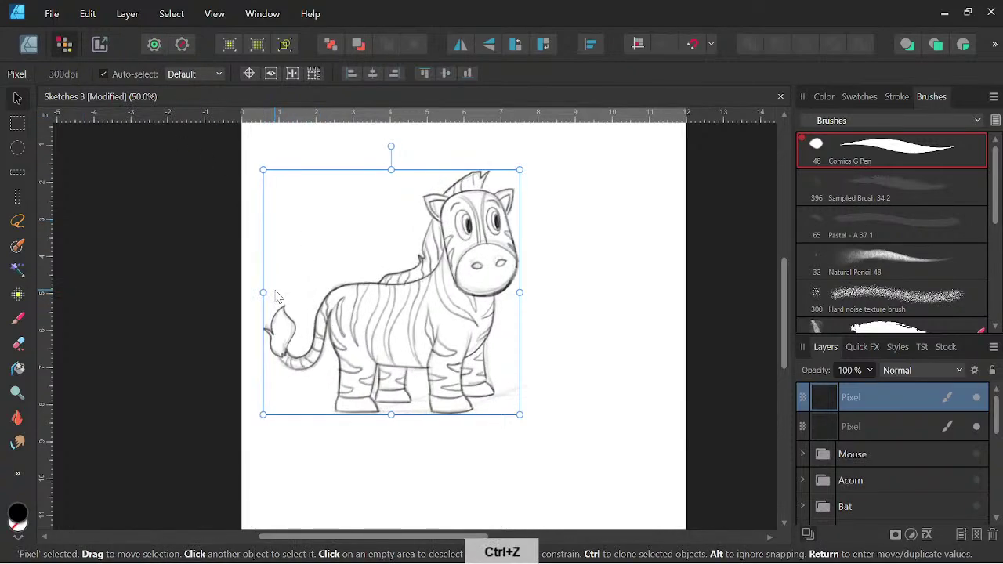
# Hide the zebra line work layer and the faint horse sketch layer beneath it.
pyautogui.click(151, 240)
pyautogui.click(976, 399)
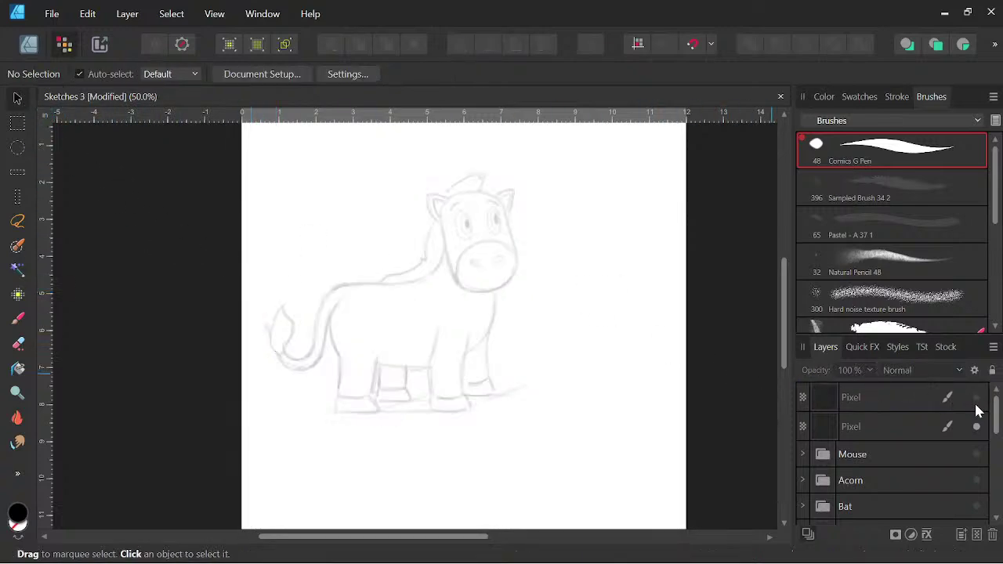
pyautogui.click(885, 430)
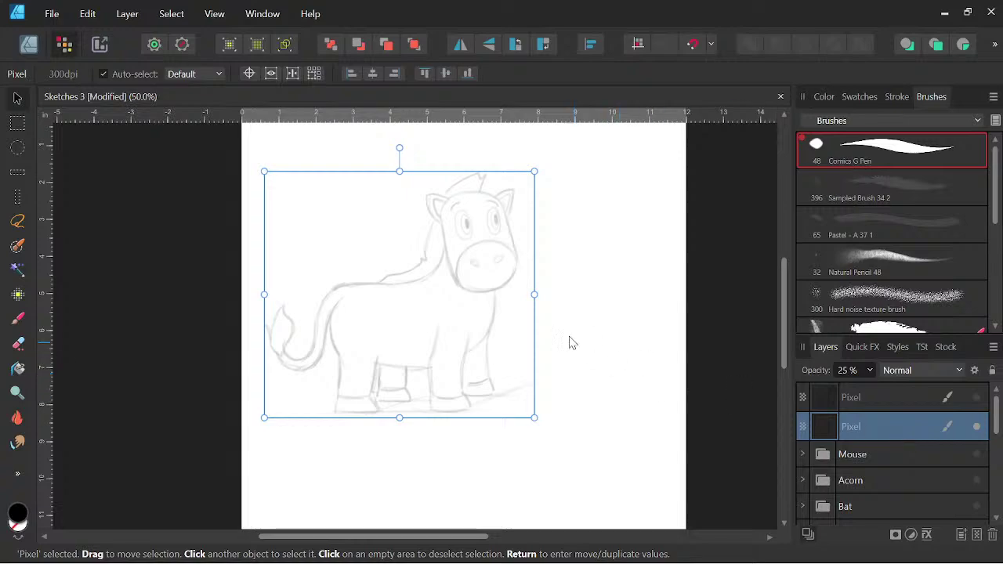
pyautogui.scroll(-3, 569, 340)
pyautogui.scroll(2, 569, 340)
pyautogui.click(977, 427)
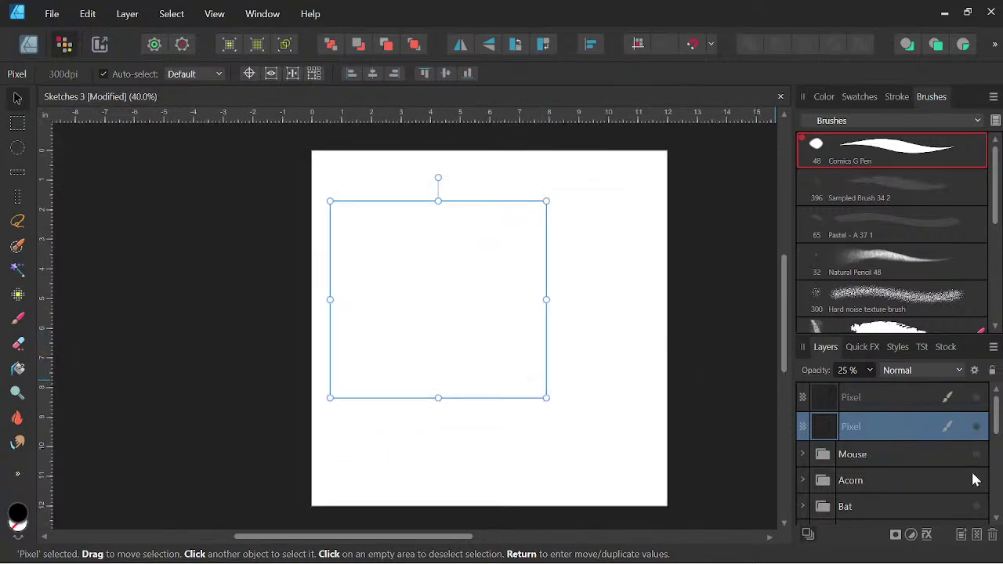
# Add a new pixel layer and place it below the two hidden zebra layers, above the Mouse group.
pyautogui.click(977, 535)
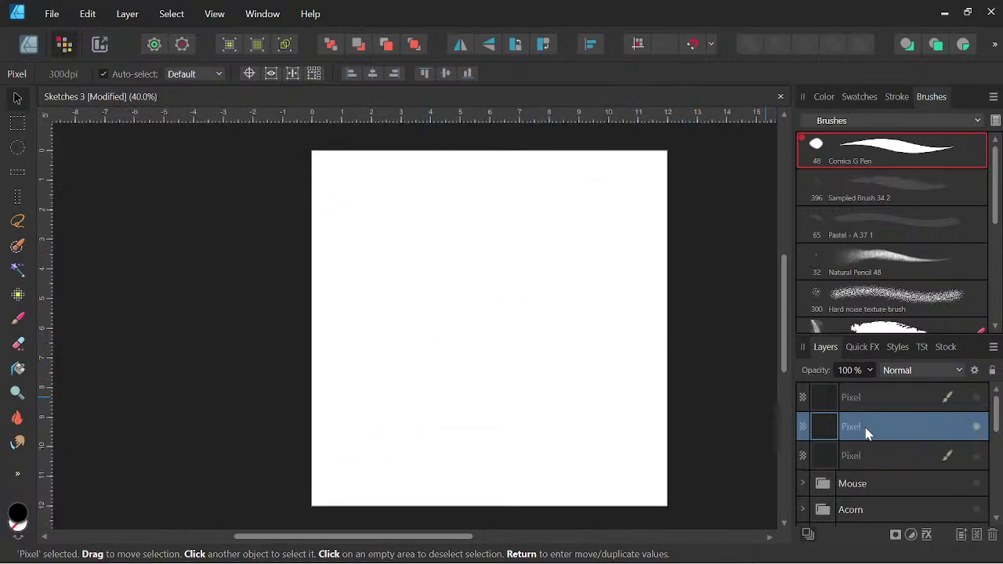
pyautogui.moveTo(817, 427); pyautogui.dragTo(855, 467)
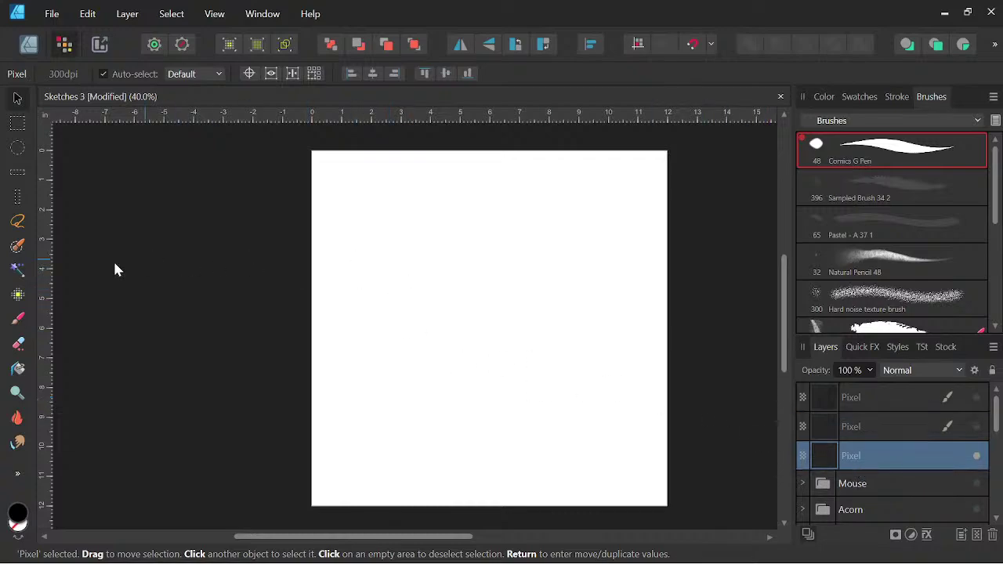
# Sketch a rounded head outline about 2 in wide on the left half of the page with the Natural Pencil 48 brush.
pyautogui.click(17, 318)
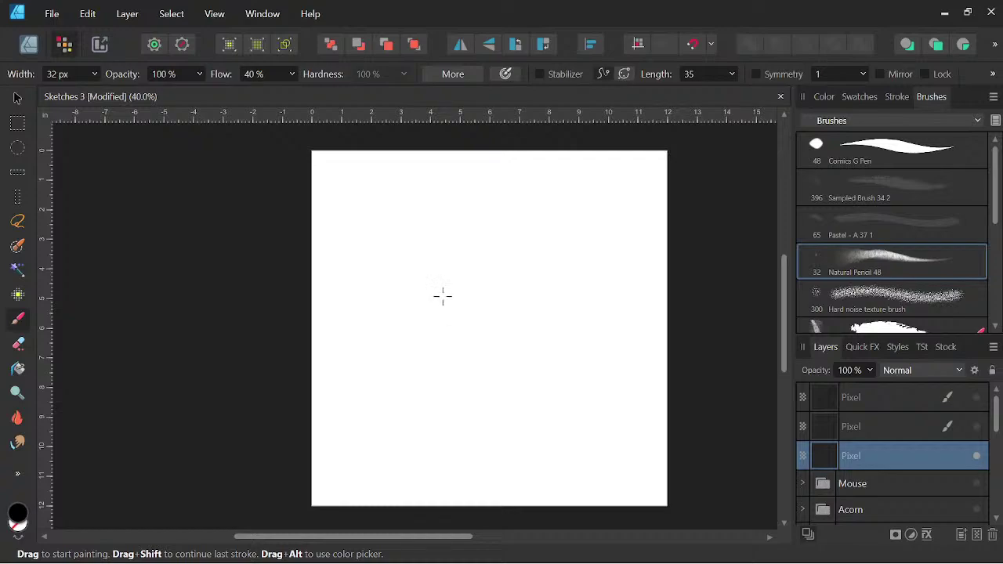
pyautogui.press('space')
pyautogui.moveTo(468, 287); pyautogui.dragTo(448, 298)
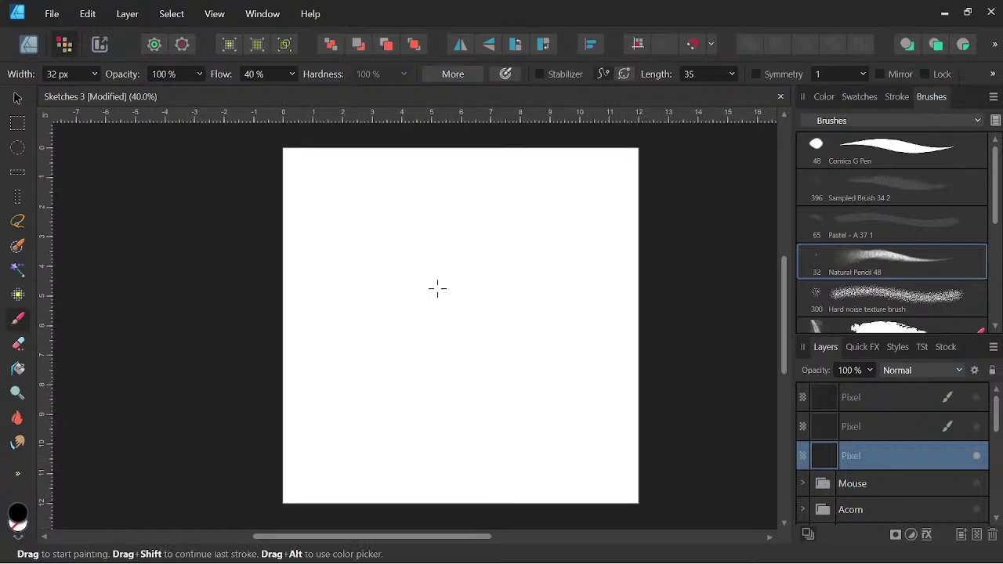
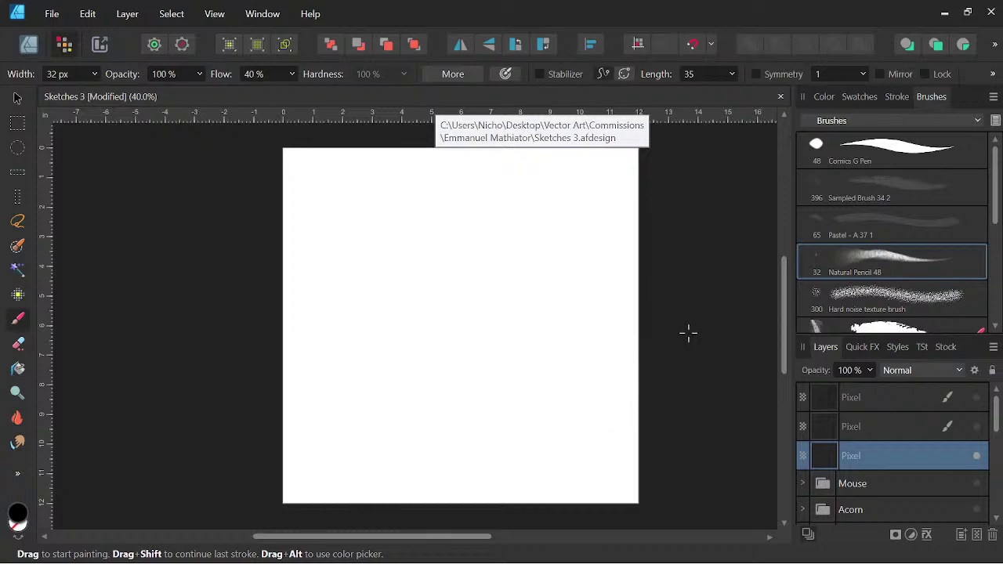
pyautogui.press('space')
pyautogui.moveTo(515, 423); pyautogui.dragTo(551, 428)
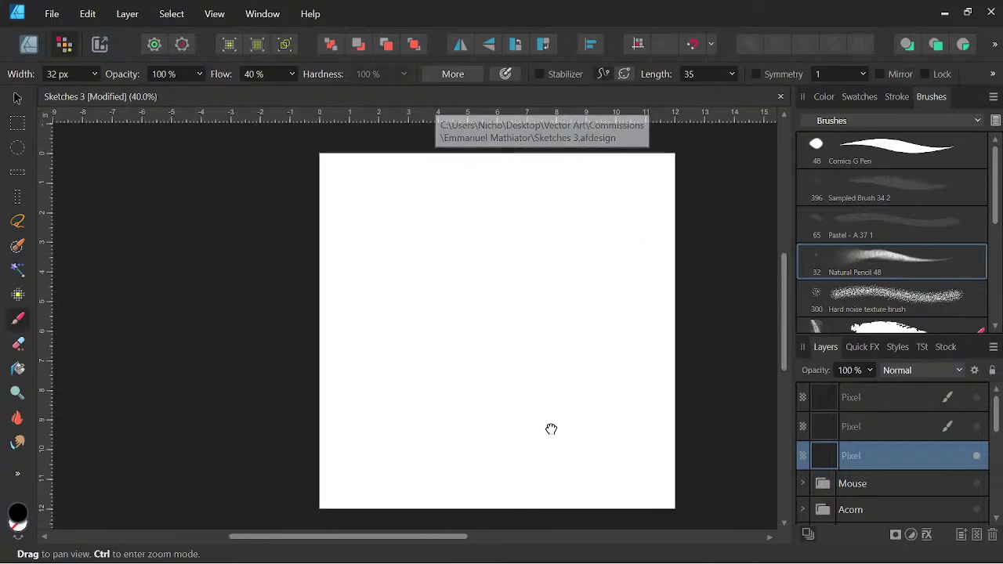
pyautogui.press('space')
pyautogui.moveTo(526, 378); pyautogui.dragTo(536, 369)
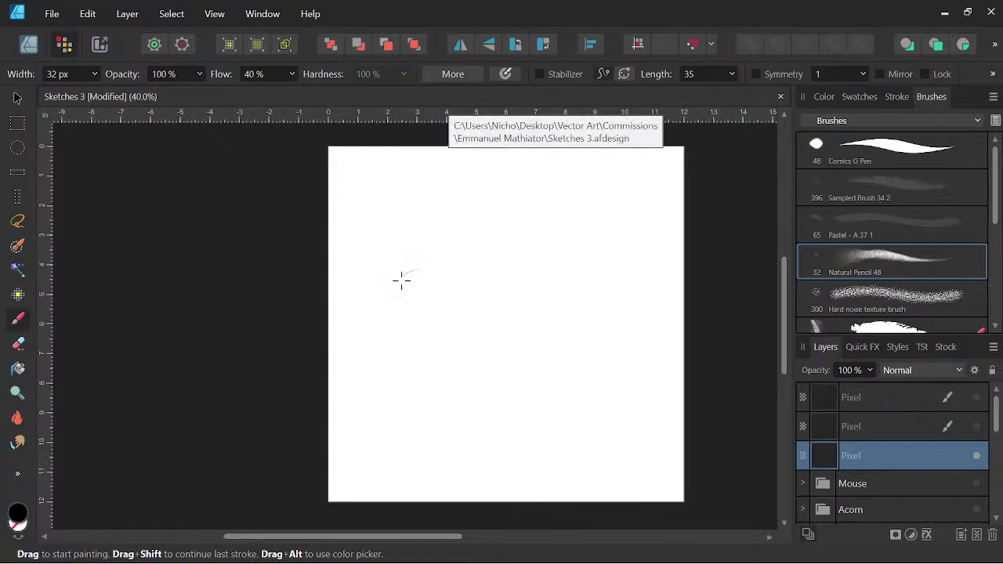
pyautogui.moveTo(400, 280)
pyautogui.mouseDown()
pyautogui.moveTo(412, 309)
pyautogui.moveTo(447, 313)
pyautogui.mouseUp()
pyautogui.moveTo(400, 281); pyautogui.dragTo(447, 310)
pyautogui.moveTo(409, 270)
pyautogui.mouseDown()
pyautogui.moveTo(460, 275)
pyautogui.moveTo(460, 290)
pyautogui.moveTo(432, 315)
pyautogui.moveTo(456, 277)
pyautogui.moveTo(409, 311)
pyautogui.mouseUp()
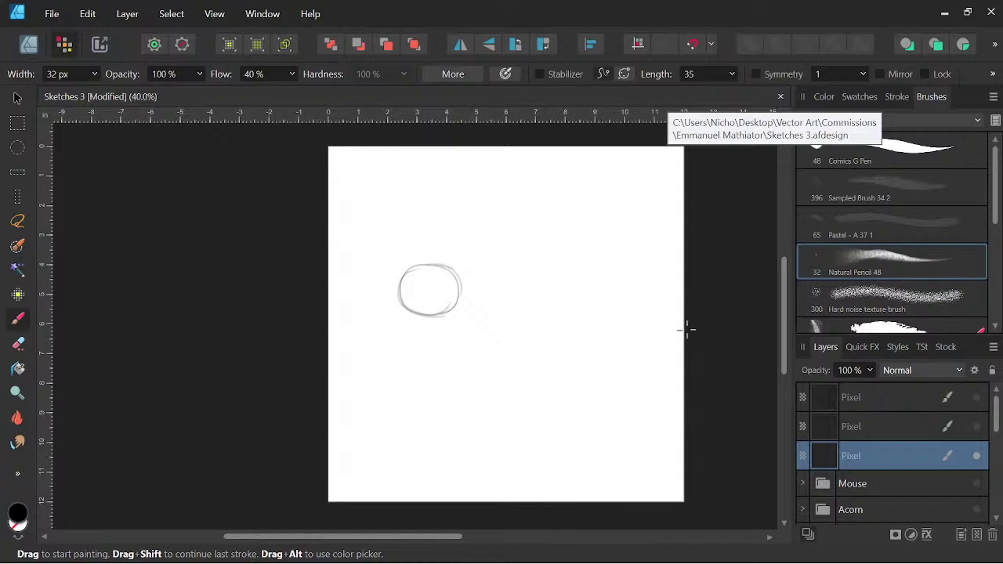
# Sketch the curved back hanging from the head, with a raised rear limb and a raised front limb.
pyautogui.click(18, 100)
pyautogui.click(17, 318)
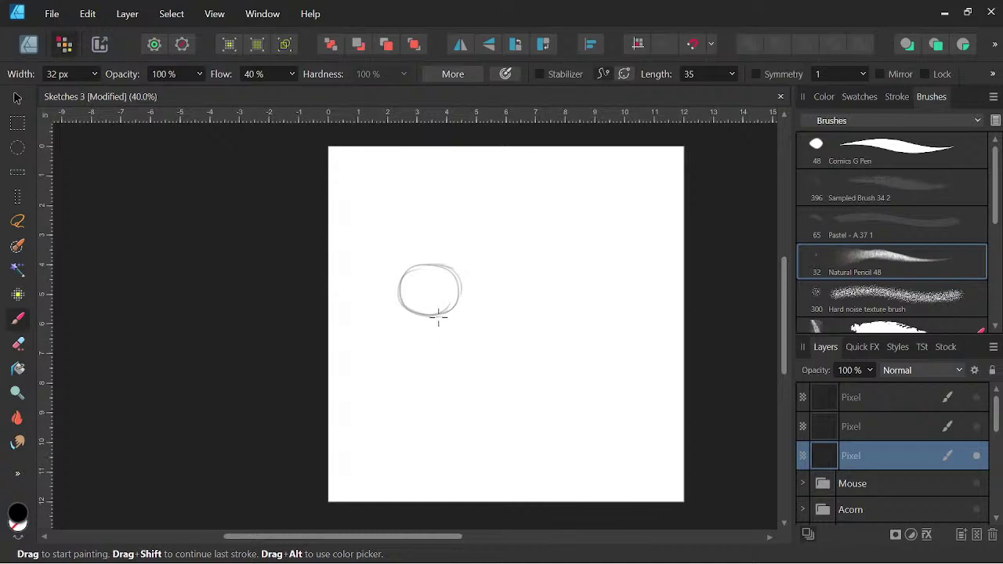
pyautogui.moveTo(442, 319)
pyautogui.mouseDown()
pyautogui.moveTo(468, 334)
pyautogui.moveTo(450, 320)
pyautogui.moveTo(513, 333)
pyautogui.moveTo(483, 331)
pyautogui.moveTo(519, 322)
pyautogui.moveTo(545, 290)
pyautogui.moveTo(547, 266)
pyautogui.moveTo(548, 292)
pyautogui.moveTo(540, 244)
pyautogui.moveTo(529, 276)
pyautogui.moveTo(541, 244)
pyautogui.mouseUp()
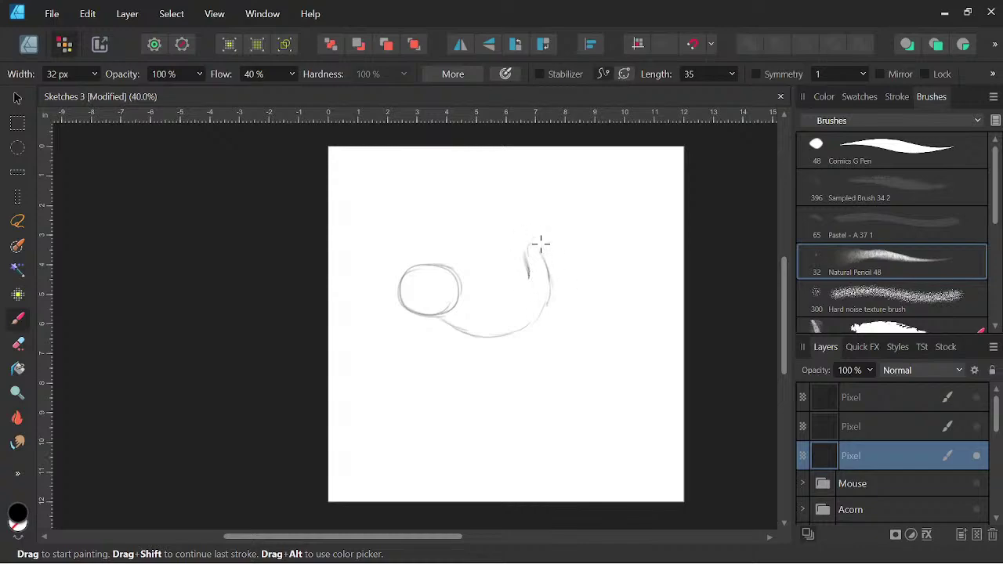
pyautogui.moveTo(442, 317)
pyautogui.mouseDown()
pyautogui.moveTo(513, 343)
pyautogui.moveTo(552, 296)
pyautogui.mouseUp()
pyautogui.moveTo(534, 248)
pyautogui.mouseDown()
pyautogui.moveTo(552, 311)
pyautogui.moveTo(553, 291)
pyautogui.moveTo(532, 336)
pyautogui.mouseUp()
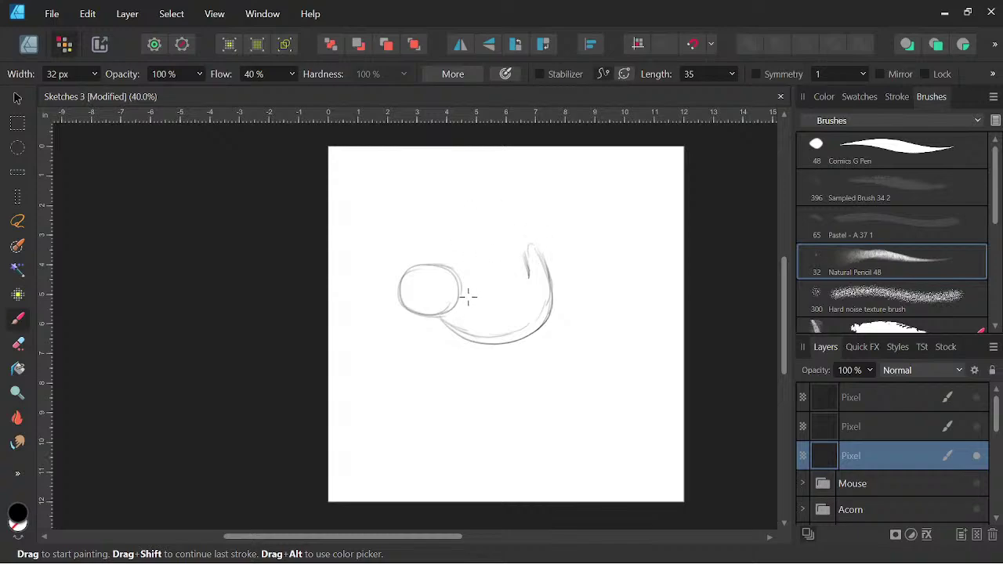
pyautogui.moveTo(465, 295)
pyautogui.mouseDown()
pyautogui.moveTo(479, 250)
pyautogui.moveTo(483, 300)
pyautogui.mouseUp()
# Select the head with a freehand selection, rotate it counterclockwise and reposition it against the body, then clear the selection.
pyautogui.click(18, 222)
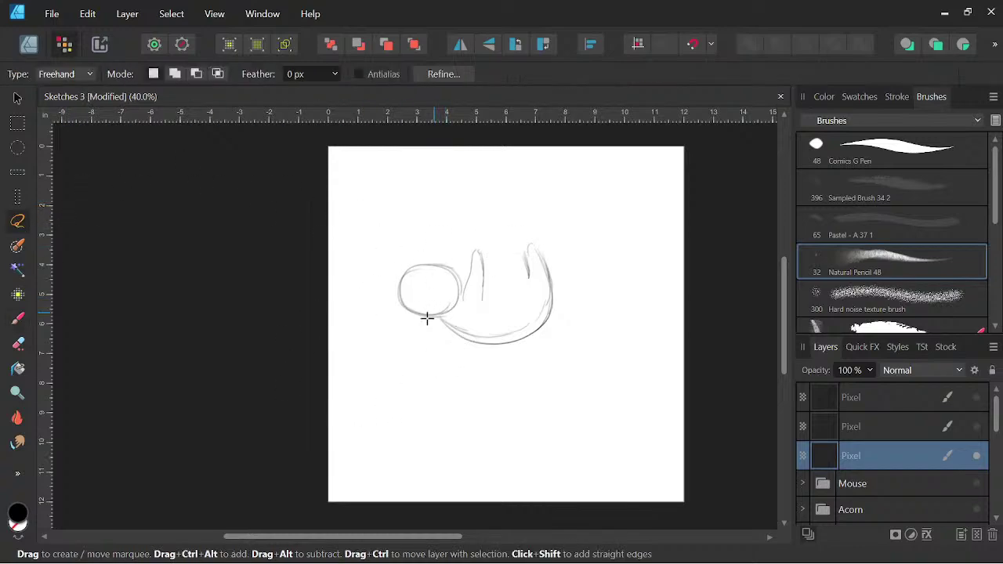
pyautogui.moveTo(429, 322)
pyautogui.mouseDown()
pyautogui.moveTo(446, 314)
pyautogui.moveTo(459, 264)
pyautogui.moveTo(416, 321)
pyautogui.moveTo(428, 322)
pyautogui.mouseUp()
pyautogui.click(17, 100)
pyautogui.moveTo(414, 213); pyautogui.dragTo(380, 231)
pyautogui.moveTo(441, 315); pyautogui.dragTo(440, 323)
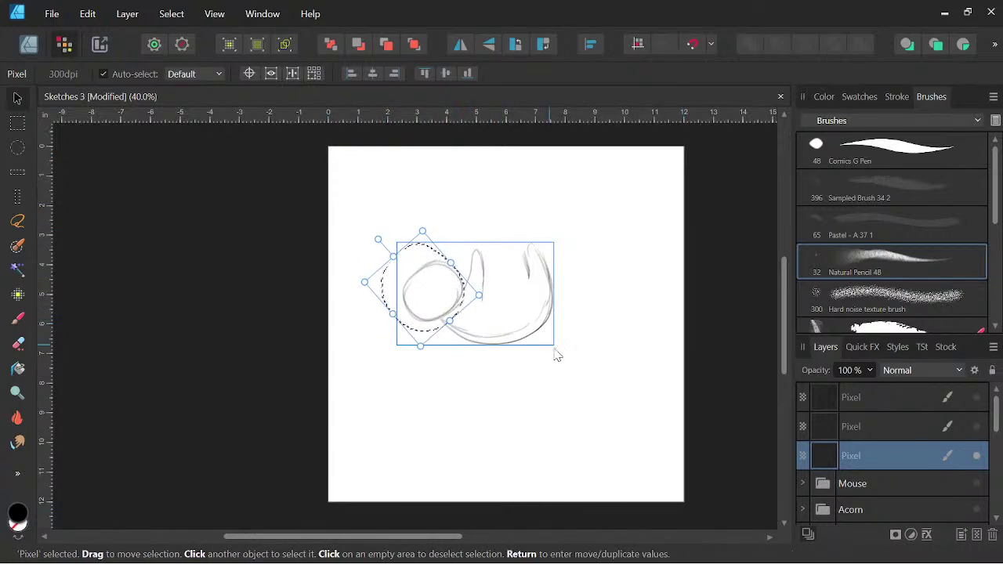
pyautogui.hotkey('ctrl', 'd')
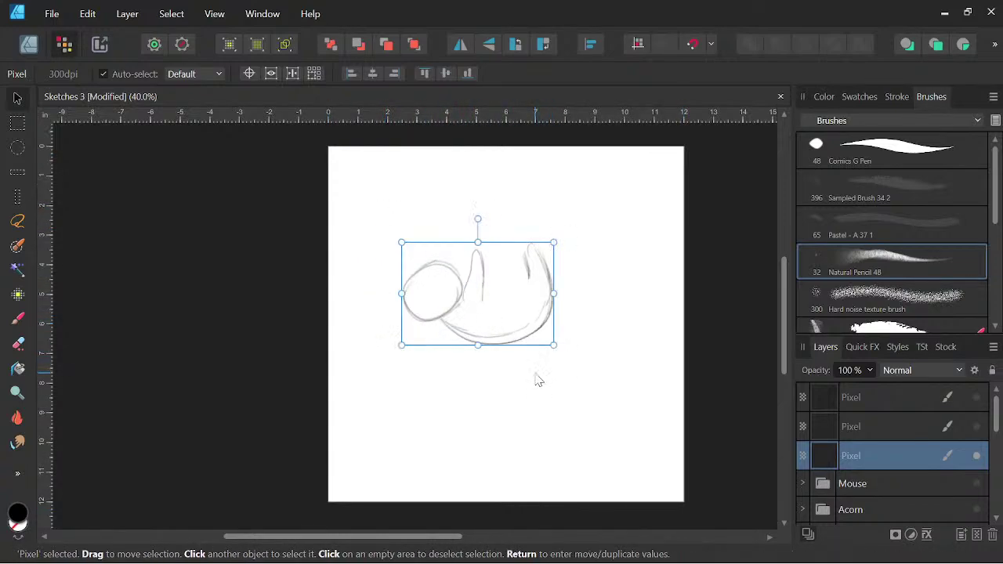
# Sketch a small muzzle circle in the lower part of the head and a belly arc between the two limbs.
pyautogui.press('b')
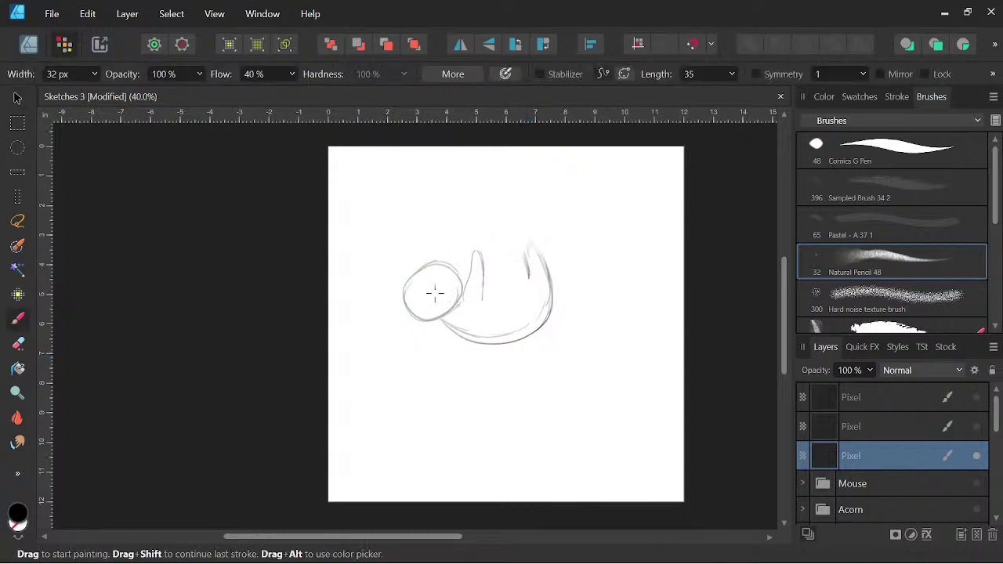
pyautogui.moveTo(435, 314)
pyautogui.mouseDown()
pyautogui.moveTo(464, 265)
pyautogui.moveTo(446, 335)
pyautogui.moveTo(441, 316)
pyautogui.moveTo(513, 342)
pyautogui.mouseUp()
pyautogui.moveTo(485, 285)
pyautogui.mouseDown()
pyautogui.moveTo(524, 273)
pyautogui.moveTo(502, 272)
pyautogui.moveTo(528, 285)
pyautogui.moveTo(484, 286)
pyautogui.moveTo(512, 275)
pyautogui.moveTo(533, 291)
pyautogui.moveTo(529, 268)
pyautogui.moveTo(536, 302)
pyautogui.mouseUp()
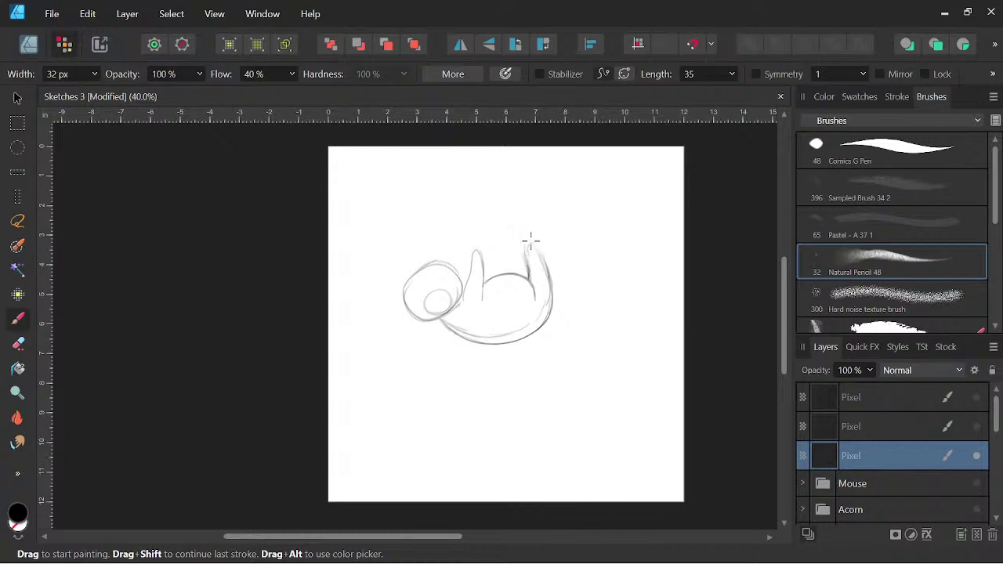
# Draw clawed toes at the ends of both raised limbs and reinforce the head outline.
pyautogui.moveTo(473, 252)
pyautogui.mouseDown()
pyautogui.moveTo(478, 233)
pyautogui.moveTo(480, 250)
pyautogui.moveTo(541, 237)
pyautogui.moveTo(520, 240)
pyautogui.mouseUp()
pyautogui.moveTo(458, 299)
pyautogui.mouseDown()
pyautogui.moveTo(453, 265)
pyautogui.moveTo(439, 257)
pyautogui.moveTo(408, 280)
pyautogui.moveTo(452, 326)
pyautogui.mouseUp()
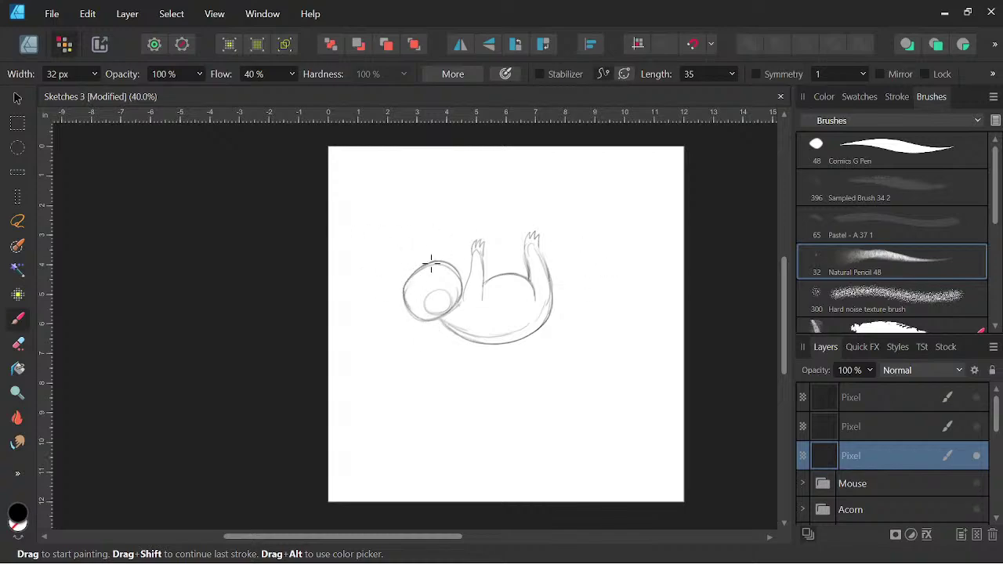
# Sketch a branch running behind the claws, with a leafy twig on top and grain lines along the wood.
pyautogui.moveTo(371, 232)
pyautogui.mouseDown()
pyautogui.moveTo(438, 251)
pyautogui.moveTo(577, 241)
pyautogui.mouseUp()
pyautogui.moveTo(358, 230)
pyautogui.mouseDown()
pyautogui.moveTo(408, 239)
pyautogui.moveTo(586, 216)
pyautogui.moveTo(590, 225)
pyautogui.mouseUp()
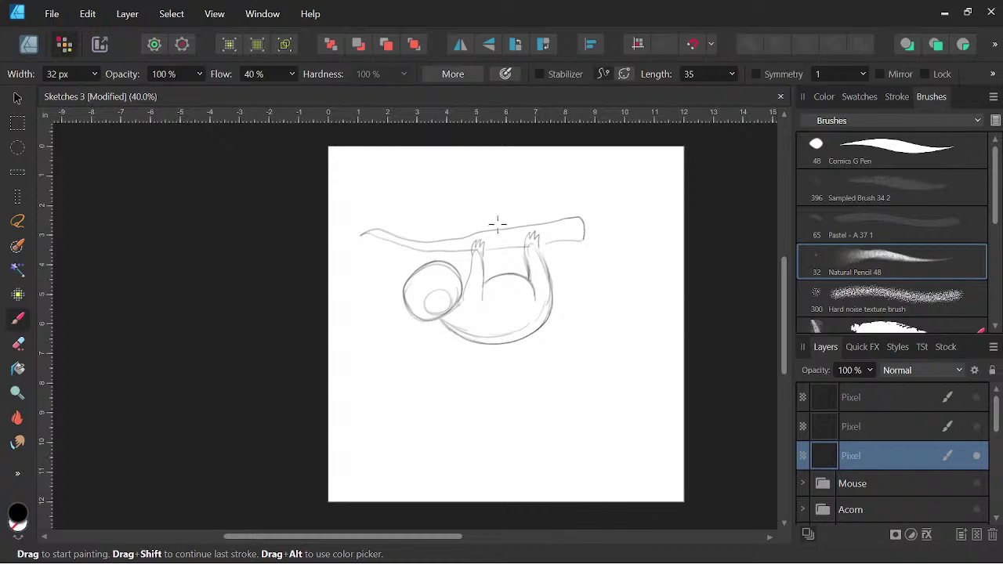
pyautogui.moveTo(510, 224)
pyautogui.mouseDown()
pyautogui.moveTo(474, 211)
pyautogui.moveTo(483, 201)
pyautogui.moveTo(480, 211)
pyautogui.moveTo(503, 225)
pyautogui.moveTo(492, 214)
pyautogui.moveTo(465, 212)
pyautogui.moveTo(496, 229)
pyautogui.moveTo(492, 215)
pyautogui.moveTo(502, 221)
pyautogui.moveTo(441, 213)
pyautogui.moveTo(512, 222)
pyautogui.moveTo(484, 223)
pyautogui.mouseUp()
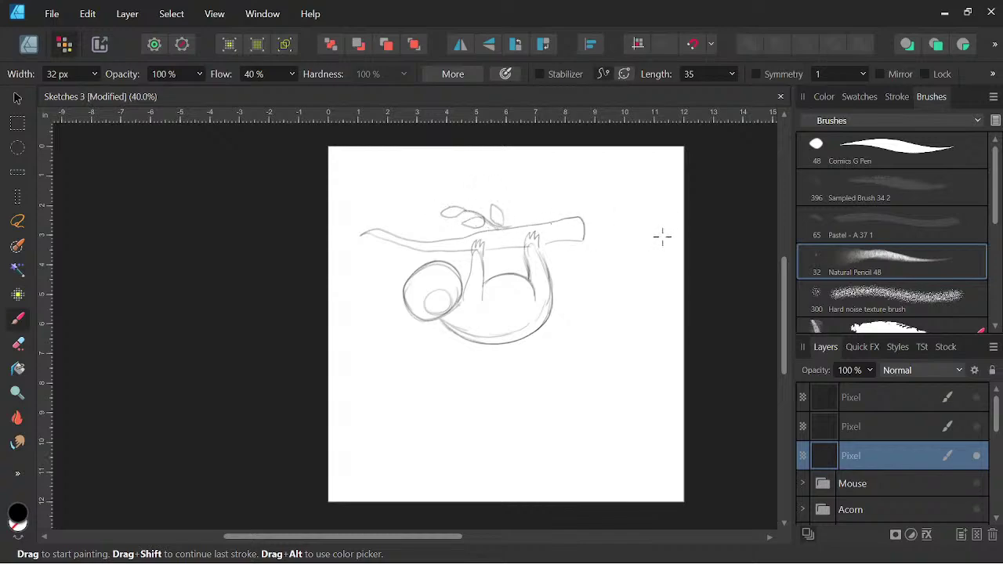
pyautogui.moveTo(565, 229)
pyautogui.mouseDown()
pyautogui.moveTo(544, 242)
pyautogui.moveTo(433, 244)
pyautogui.moveTo(392, 233)
pyautogui.mouseUp()
# Sketch the sloth's face with two round eyes, a nose on the muzzle and a curved hairline.
pyautogui.press('space')
pyautogui.moveTo(620, 276)
pyautogui.mouseDown()
pyautogui.moveTo(596, 359)
pyautogui.moveTo(585, 337)
pyautogui.mouseUp()
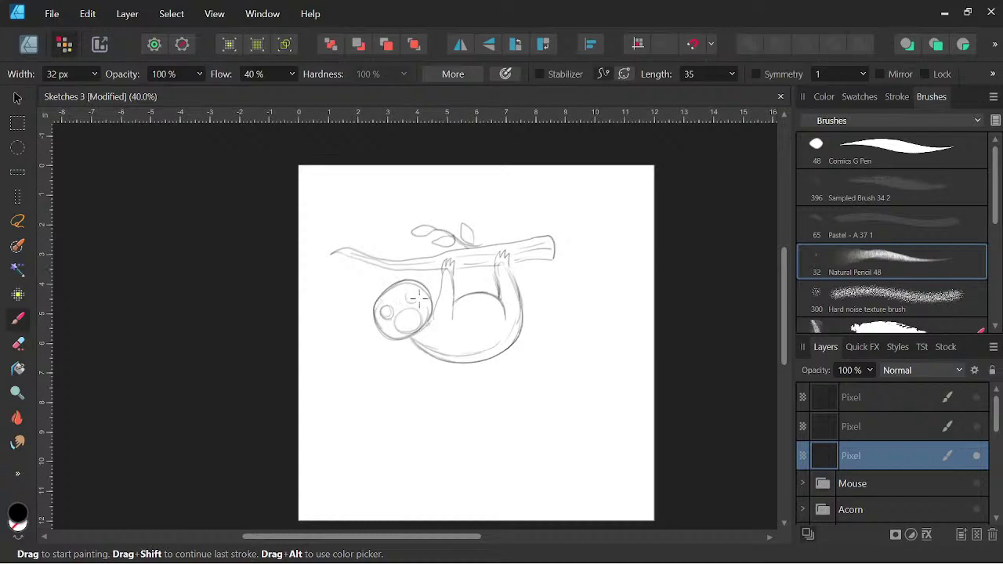
pyautogui.moveTo(404, 302)
pyautogui.mouseDown()
pyautogui.moveTo(419, 296)
pyautogui.moveTo(410, 291)
pyautogui.moveTo(401, 315)
pyautogui.moveTo(411, 313)
pyautogui.mouseUp()
pyautogui.moveTo(409, 286)
pyautogui.mouseDown()
pyautogui.moveTo(425, 292)
pyautogui.moveTo(392, 296)
pyautogui.mouseUp()
pyautogui.moveTo(375, 315)
pyautogui.mouseDown()
pyautogui.moveTo(411, 333)
pyautogui.moveTo(430, 315)
pyautogui.moveTo(424, 290)
pyautogui.mouseUp()
# Sketch the far pair of limbs reaching up to the branch beside the near limbs.
pyautogui.moveTo(573, 410); pyautogui.dragTo(565, 442)
pyautogui.moveTo(468, 301)
pyautogui.mouseDown()
pyautogui.moveTo(484, 326)
pyautogui.moveTo(448, 265)
pyautogui.moveTo(425, 325)
pyautogui.moveTo(429, 297)
pyautogui.mouseUp()
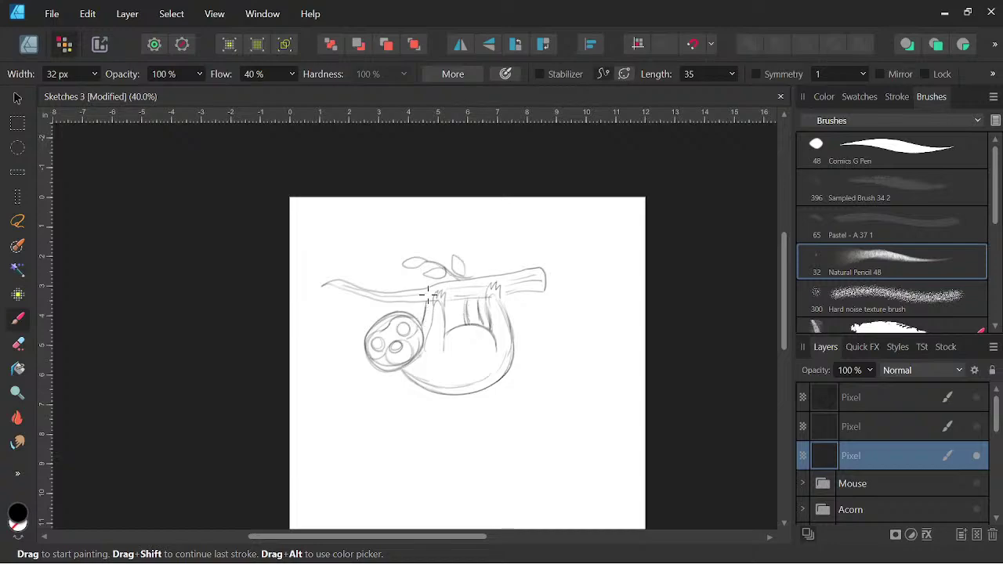
pyautogui.press('space')
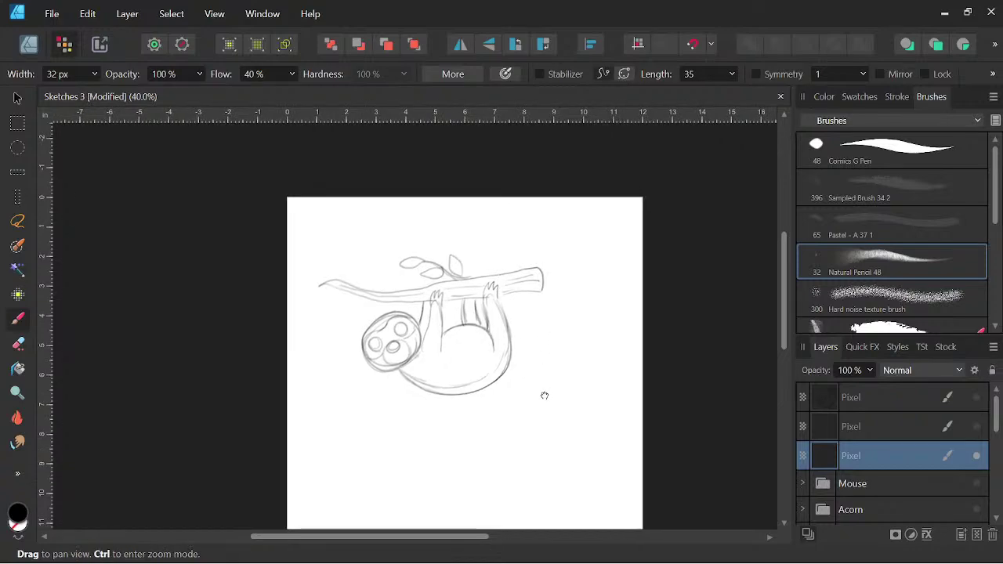
pyautogui.moveTo(546, 396); pyautogui.dragTo(540, 392)
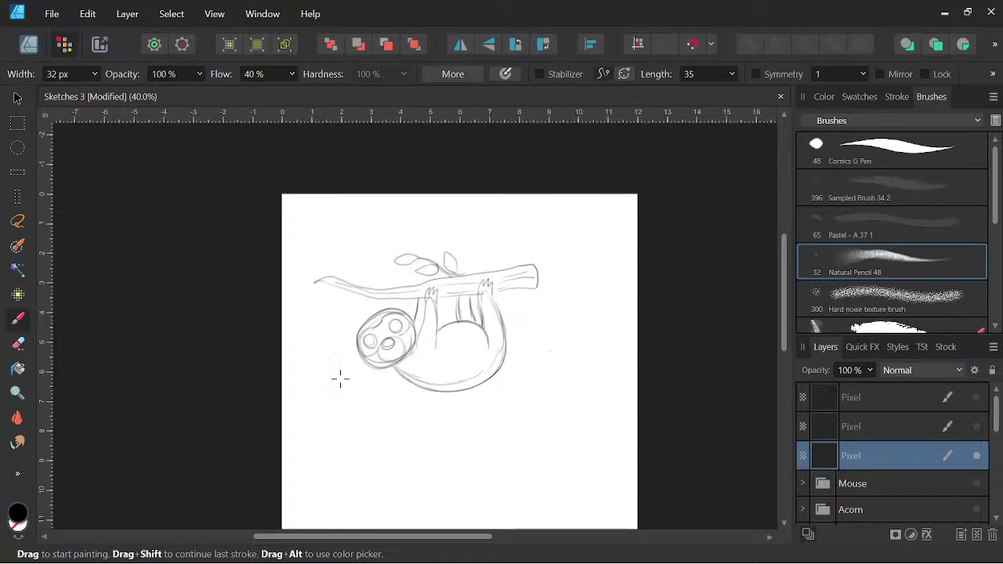
# Erase the far pair of limbs between the body and the branch.
pyautogui.click(18, 344)
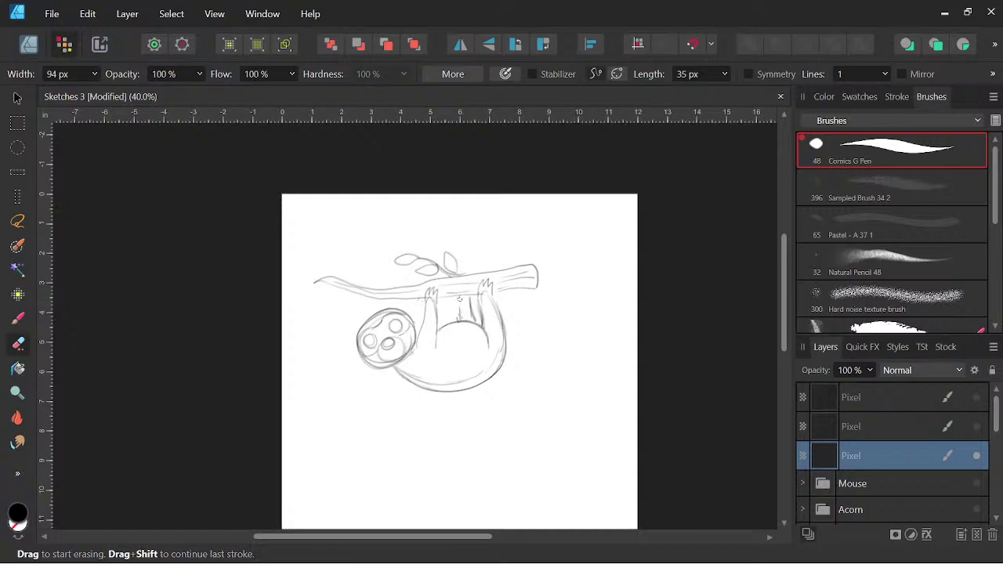
pyautogui.moveTo(467, 307); pyautogui.dragTo(470, 303)
pyautogui.moveTo(546, 352); pyautogui.dragTo(567, 374)
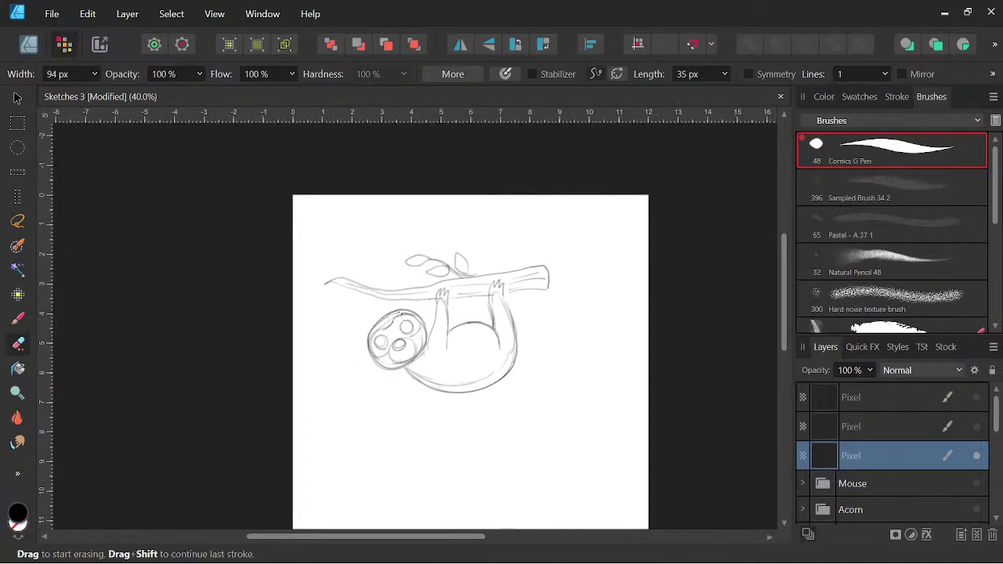
pyautogui.moveTo(540, 397); pyautogui.dragTo(544, 399)
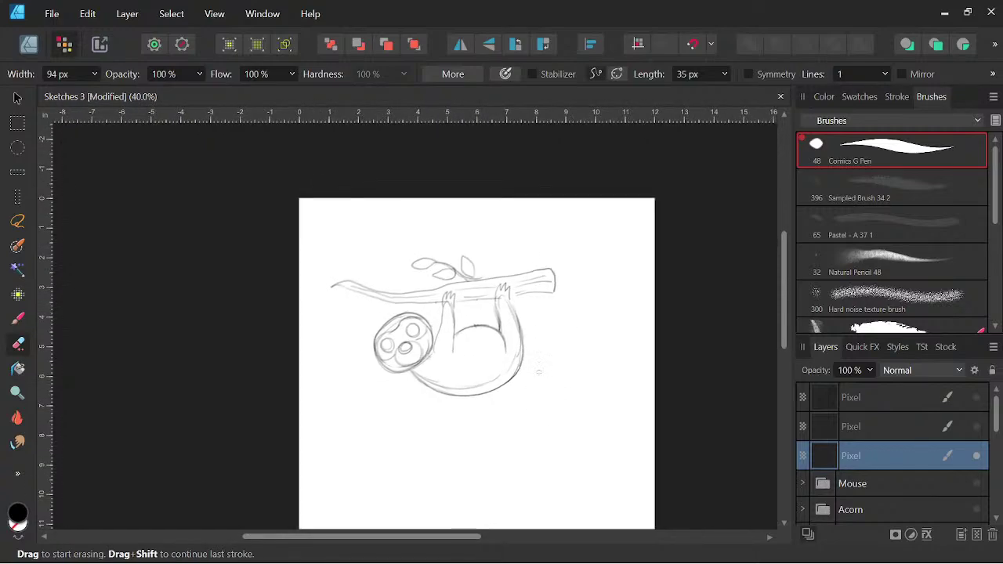
pyautogui.hotkey('ctrl', '+')
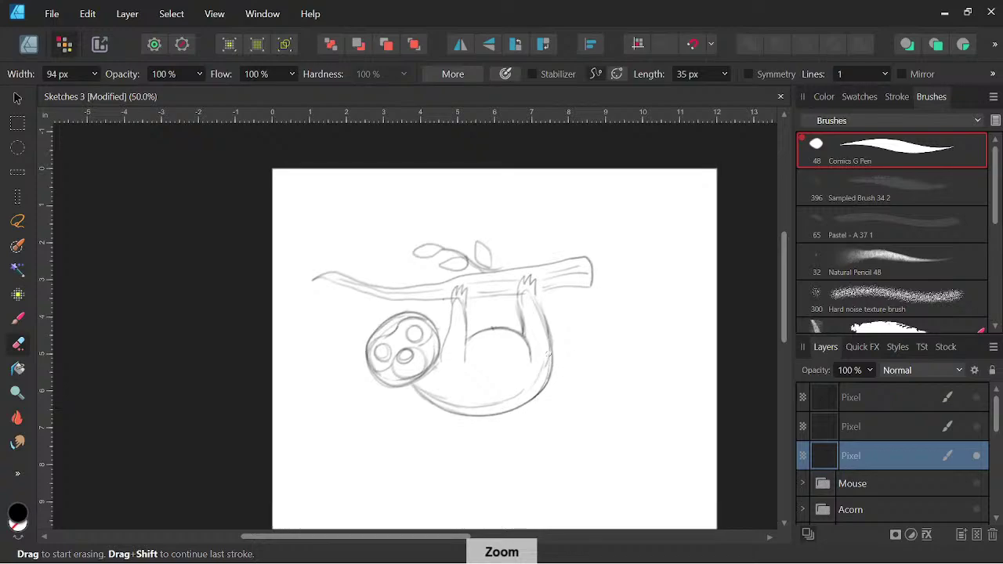
pyautogui.press('space')
pyautogui.moveTo(574, 391); pyautogui.dragTo(523, 377)
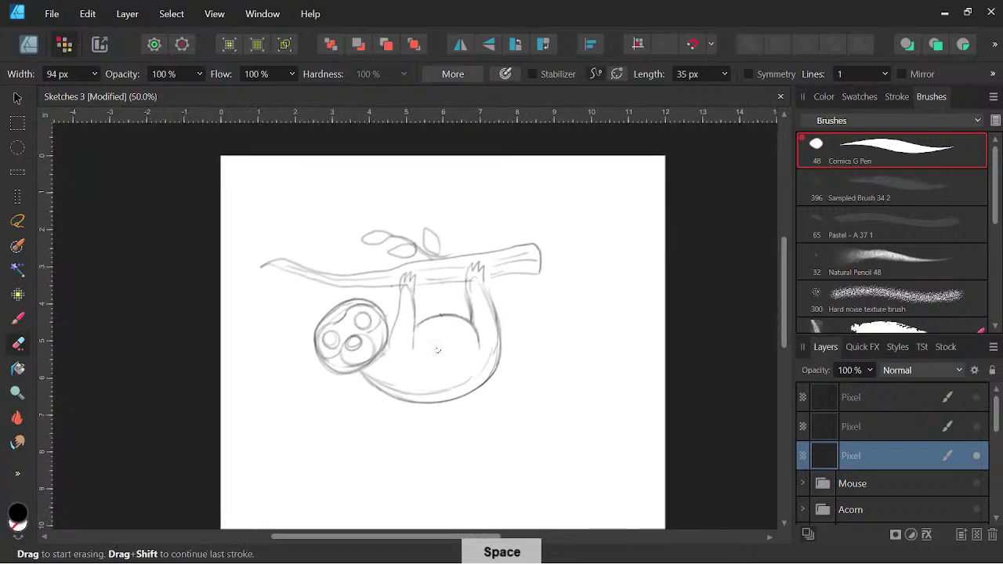
pyautogui.hotkey('ctrl', '-')
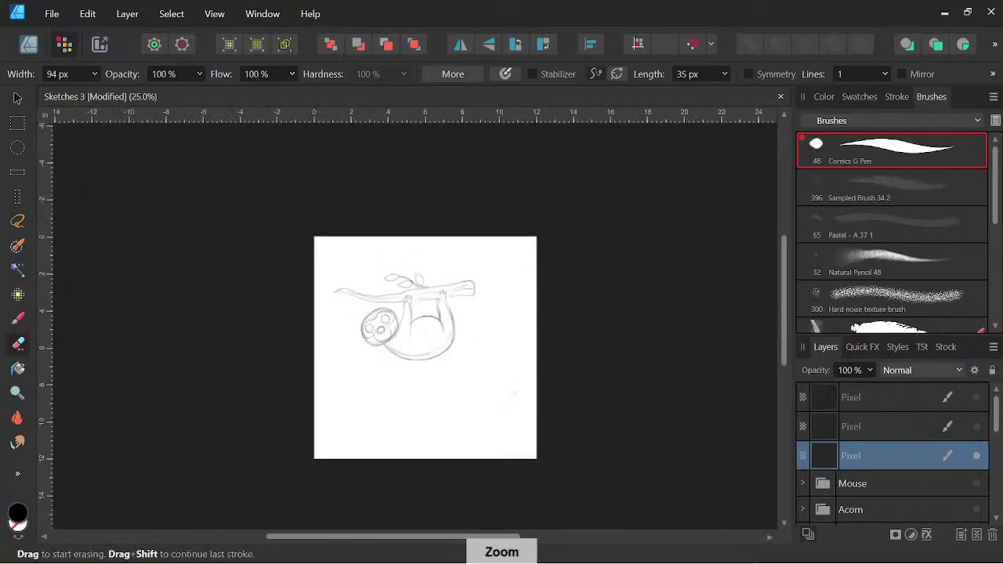
# Add a new pixel layer above the rough sloth, lower the rough layer's opacity to 35%, and make the new layer active.
pyautogui.click(977, 535)
pyautogui.click(921, 486)
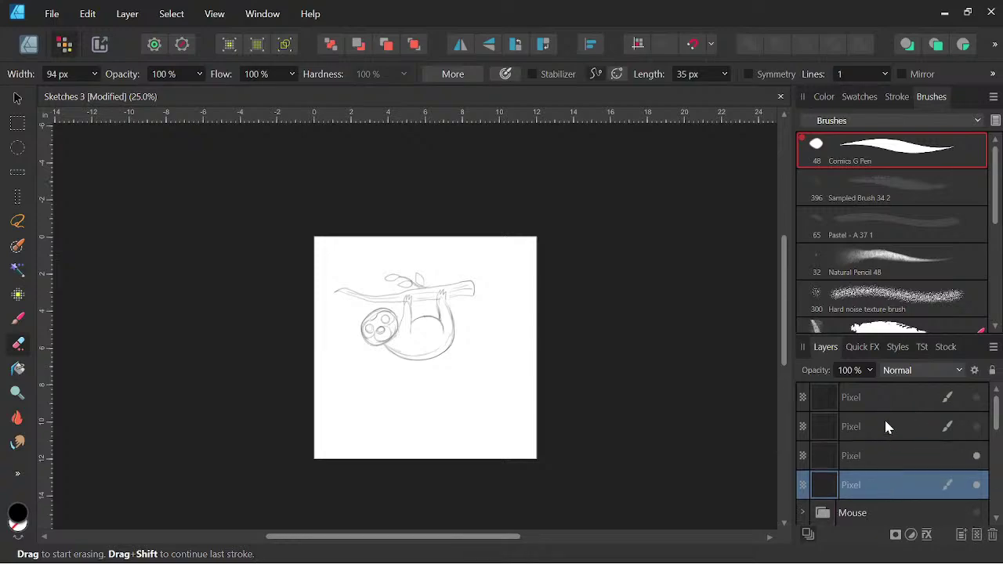
pyautogui.click(869, 370)
pyautogui.moveTo(870, 387); pyautogui.dragTo(797, 394)
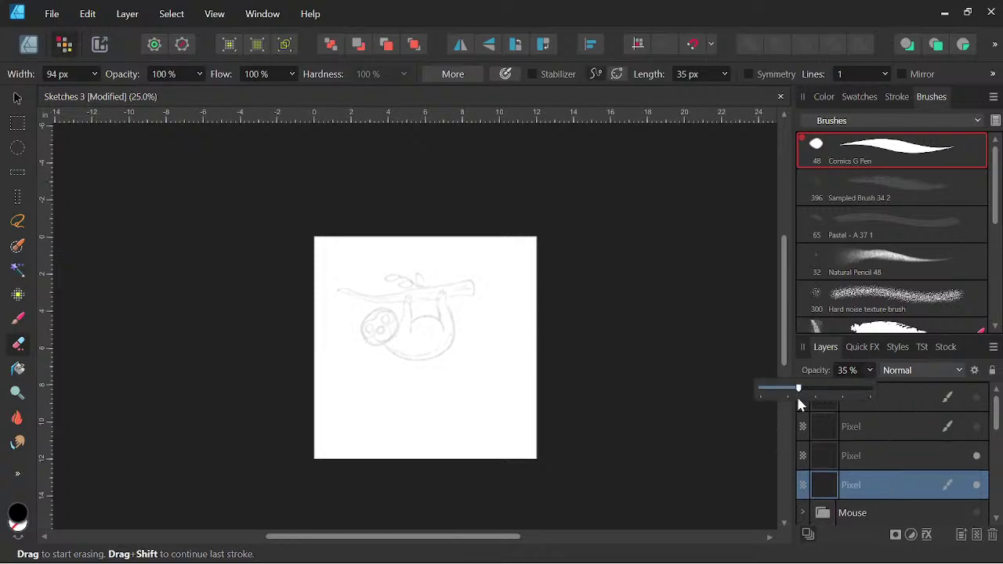
pyautogui.click(845, 463)
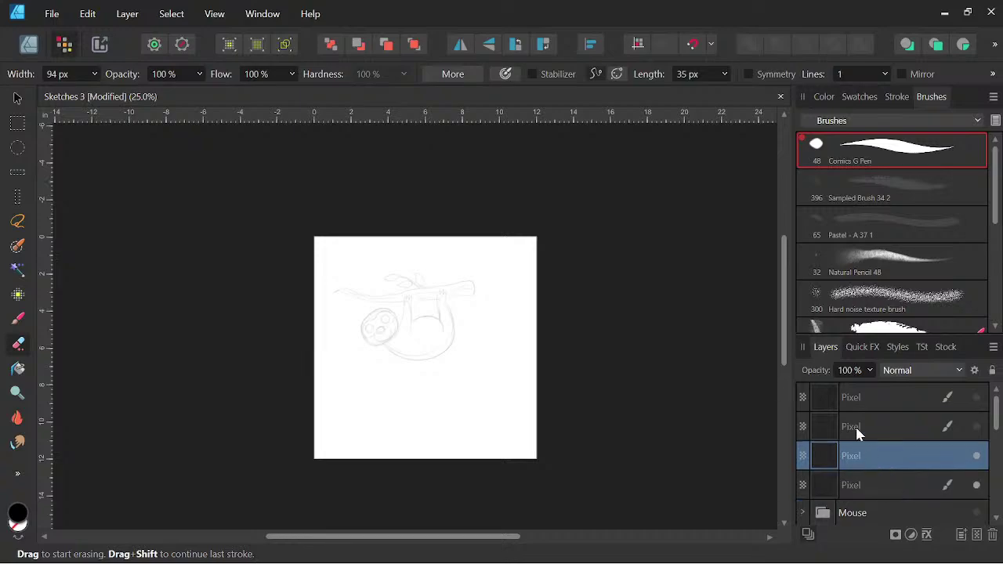
# Trace the sloth's face outline with its curved hairline, muzzle and nose using the Natural Pencil 48 brush.
pyautogui.click(24, 322)
pyautogui.hotkey('ctrl', '+')
pyautogui.hotkey('ctrl', '+')
pyautogui.press('space')
pyautogui.moveTo(505, 386); pyautogui.dragTo(490, 352)
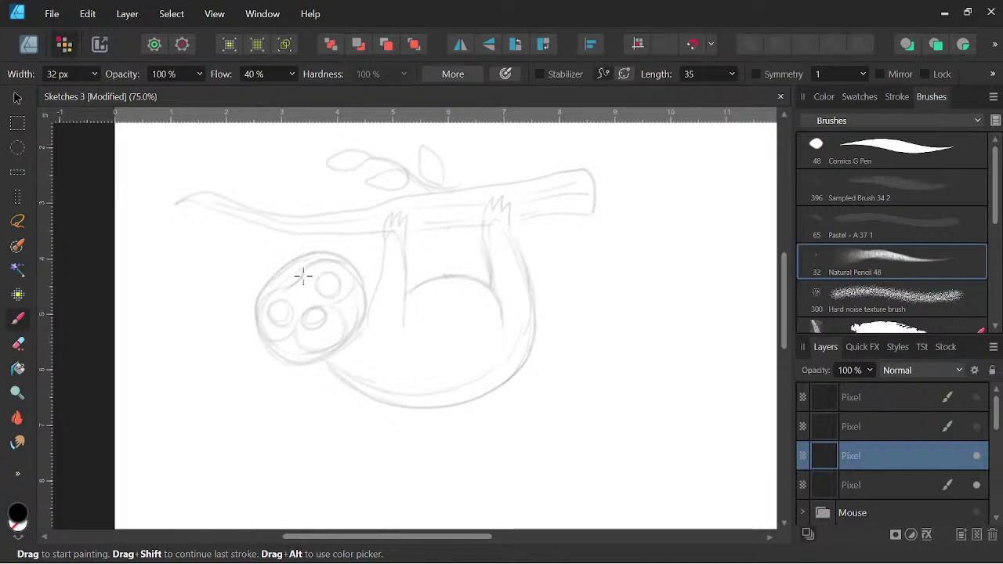
pyautogui.moveTo(297, 280)
pyautogui.mouseDown()
pyautogui.moveTo(261, 303)
pyautogui.moveTo(259, 330)
pyautogui.moveTo(271, 294)
pyautogui.moveTo(327, 260)
pyautogui.moveTo(354, 268)
pyautogui.moveTo(312, 262)
pyautogui.mouseUp()
pyautogui.moveTo(261, 325)
pyautogui.mouseDown()
pyautogui.moveTo(286, 350)
pyautogui.moveTo(258, 318)
pyautogui.moveTo(262, 341)
pyautogui.moveTo(282, 344)
pyautogui.moveTo(257, 329)
pyautogui.moveTo(282, 352)
pyautogui.moveTo(307, 353)
pyautogui.moveTo(266, 336)
pyautogui.moveTo(291, 353)
pyautogui.moveTo(337, 343)
pyautogui.moveTo(359, 310)
pyautogui.moveTo(357, 280)
pyautogui.moveTo(345, 263)
pyautogui.moveTo(322, 260)
pyautogui.moveTo(349, 264)
pyautogui.moveTo(362, 304)
pyautogui.moveTo(353, 329)
pyautogui.moveTo(301, 354)
pyautogui.mouseUp()
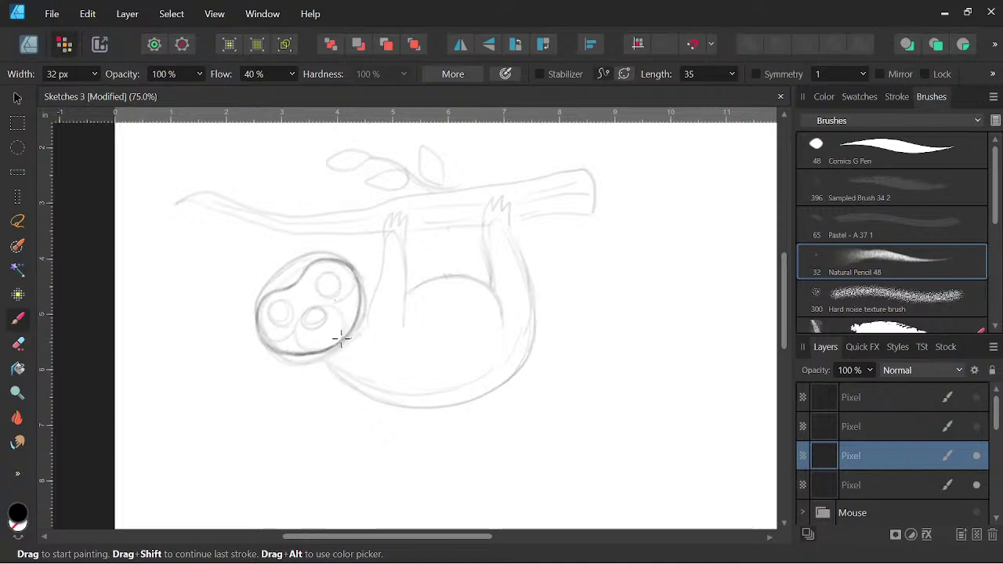
pyautogui.moveTo(340, 341)
pyautogui.mouseDown()
pyautogui.moveTo(344, 314)
pyautogui.moveTo(325, 305)
pyautogui.moveTo(302, 320)
pyautogui.moveTo(311, 346)
pyautogui.moveTo(341, 340)
pyautogui.moveTo(338, 308)
pyautogui.moveTo(308, 313)
pyautogui.moveTo(317, 349)
pyautogui.moveTo(318, 311)
pyautogui.mouseUp()
pyautogui.moveTo(259, 331)
pyautogui.mouseDown()
pyautogui.moveTo(287, 337)
pyautogui.moveTo(303, 318)
pyautogui.mouseUp()
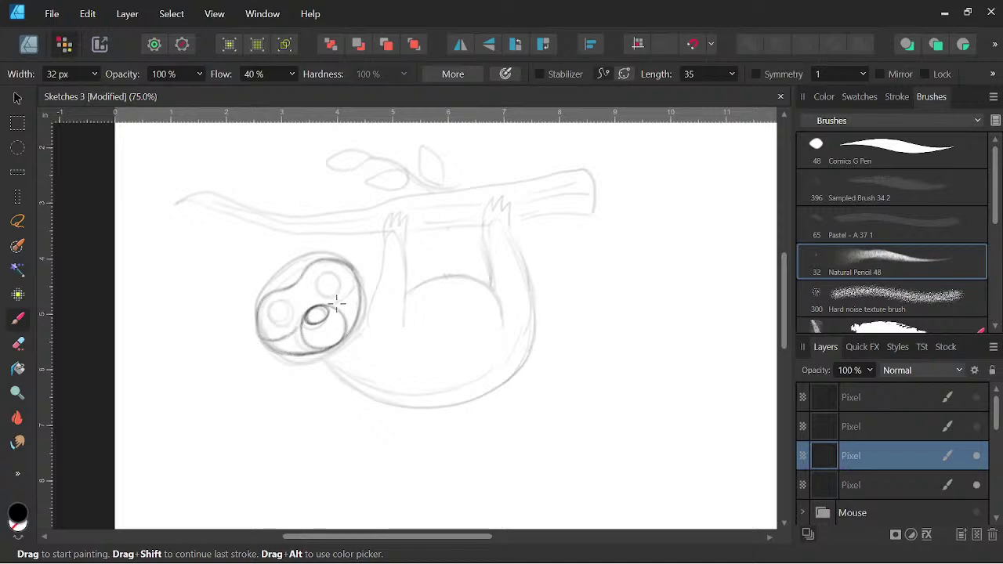
pyautogui.hotkey('ctrl', 'z')
pyautogui.hotkey('ctrl', 'z')
# Draw two round eyes with patch lines running to the face edge, plus a smile on the muzzle.
pyautogui.moveTo(297, 333)
pyautogui.mouseDown()
pyautogui.moveTo(275, 302)
pyautogui.moveTo(275, 320)
pyautogui.moveTo(288, 318)
pyautogui.moveTo(287, 302)
pyautogui.moveTo(274, 305)
pyautogui.moveTo(290, 324)
pyautogui.mouseUp()
pyautogui.moveTo(319, 276)
pyautogui.mouseDown()
pyautogui.moveTo(335, 290)
pyautogui.moveTo(321, 276)
pyautogui.mouseUp()
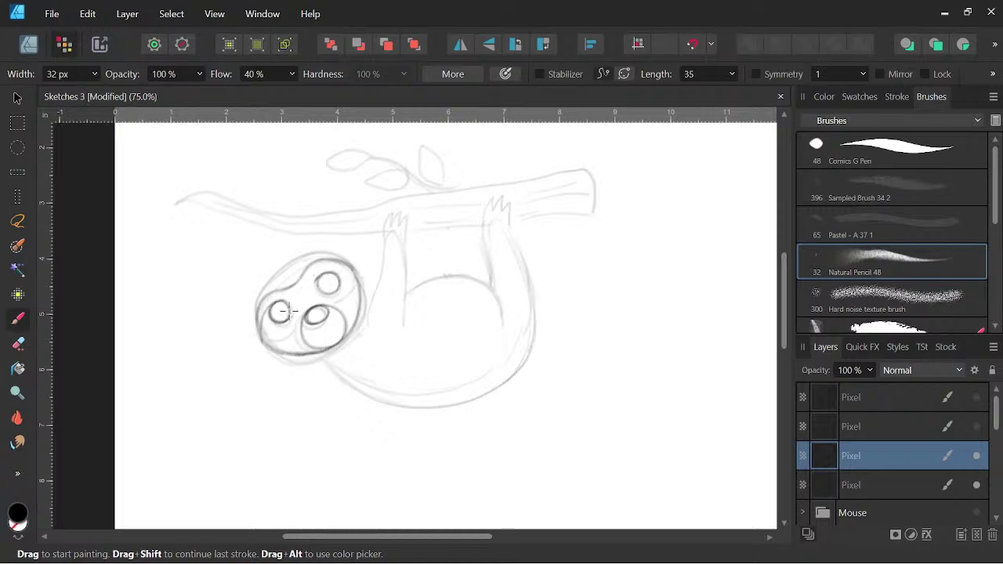
pyautogui.moveTo(287, 310)
pyautogui.mouseDown()
pyautogui.moveTo(265, 316)
pyautogui.moveTo(291, 301)
pyautogui.moveTo(279, 353)
pyautogui.moveTo(290, 321)
pyautogui.mouseUp()
pyautogui.moveTo(340, 279)
pyautogui.mouseDown()
pyautogui.moveTo(316, 280)
pyautogui.moveTo(319, 292)
pyautogui.moveTo(338, 290)
pyautogui.moveTo(319, 283)
pyautogui.moveTo(352, 295)
pyautogui.moveTo(329, 294)
pyautogui.moveTo(360, 295)
pyautogui.moveTo(316, 280)
pyautogui.moveTo(355, 279)
pyautogui.mouseUp()
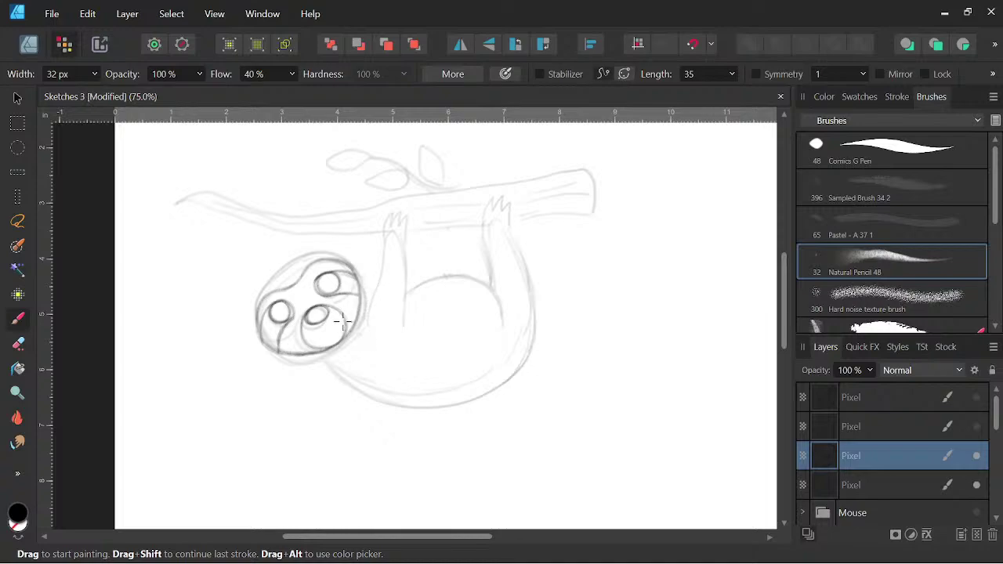
pyautogui.moveTo(339, 333)
pyautogui.mouseDown()
pyautogui.moveTo(318, 337)
pyautogui.moveTo(338, 321)
pyautogui.mouseUp()
# Outline the sloth's head around the face and add a small hair tuft on top.
pyautogui.moveTo(271, 272)
pyautogui.mouseDown()
pyautogui.moveTo(304, 254)
pyautogui.moveTo(262, 282)
pyautogui.moveTo(274, 270)
pyautogui.moveTo(253, 326)
pyautogui.moveTo(257, 304)
pyautogui.moveTo(263, 353)
pyautogui.moveTo(253, 313)
pyautogui.moveTo(276, 366)
pyautogui.moveTo(303, 372)
pyautogui.moveTo(260, 350)
pyautogui.moveTo(279, 367)
pyautogui.moveTo(348, 340)
pyautogui.mouseUp()
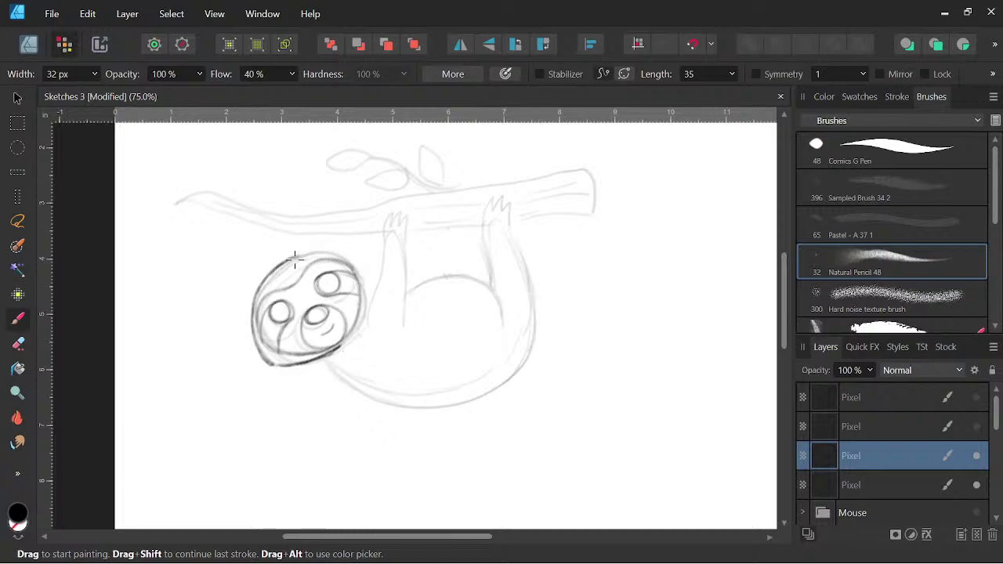
pyautogui.moveTo(286, 262)
pyautogui.mouseDown()
pyautogui.moveTo(331, 249)
pyautogui.moveTo(292, 257)
pyautogui.moveTo(372, 259)
pyautogui.moveTo(340, 254)
pyautogui.moveTo(366, 267)
pyautogui.moveTo(365, 279)
pyautogui.moveTo(360, 259)
pyautogui.moveTo(359, 317)
pyautogui.moveTo(361, 301)
pyautogui.moveTo(337, 348)
pyautogui.moveTo(356, 322)
pyautogui.moveTo(362, 260)
pyautogui.mouseUp()
pyautogui.moveTo(268, 277)
pyautogui.mouseDown()
pyautogui.moveTo(267, 263)
pyautogui.moveTo(301, 253)
pyautogui.moveTo(361, 257)
pyautogui.mouseUp()
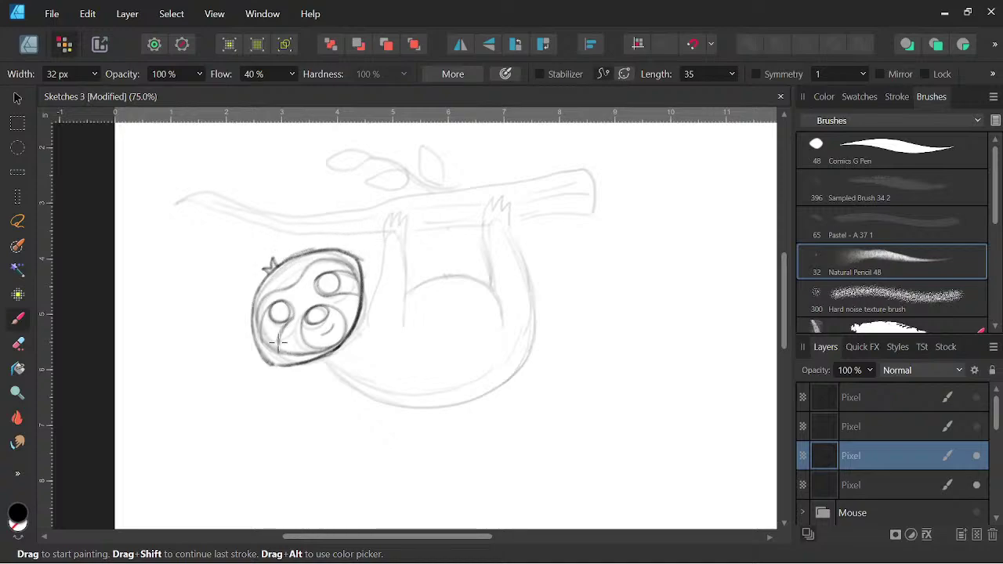
# Darken the lower face outline and eye patches, and draw pupils inside both eyes.
pyautogui.moveTo(279, 342)
pyautogui.mouseDown()
pyautogui.moveTo(261, 323)
pyautogui.moveTo(271, 361)
pyautogui.mouseUp()
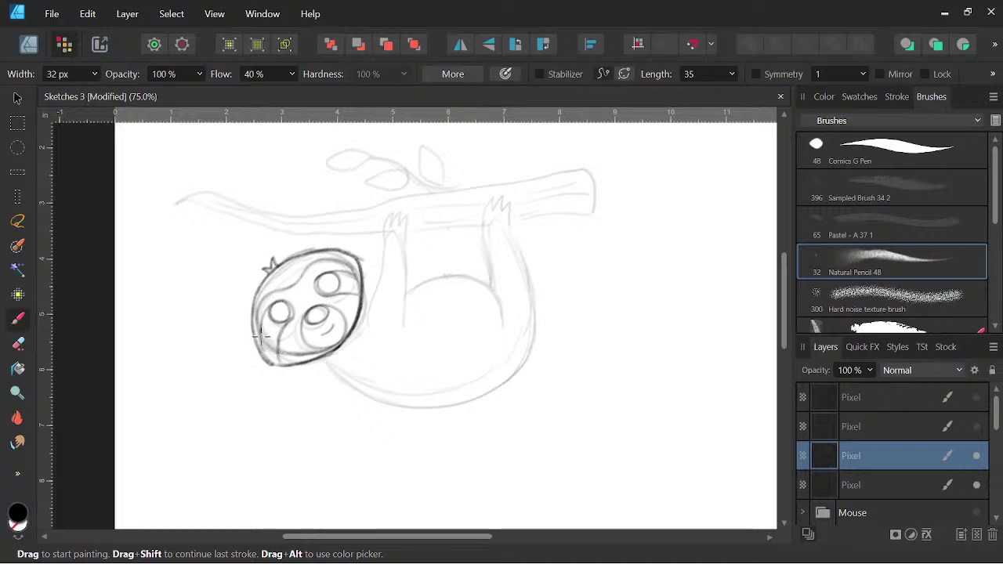
pyautogui.moveTo(261, 306)
pyautogui.mouseDown()
pyautogui.moveTo(274, 352)
pyautogui.moveTo(264, 333)
pyautogui.moveTo(289, 352)
pyautogui.moveTo(272, 344)
pyautogui.moveTo(338, 345)
pyautogui.moveTo(306, 356)
pyautogui.moveTo(346, 333)
pyautogui.moveTo(361, 305)
pyautogui.mouseUp()
pyautogui.moveTo(337, 345)
pyautogui.mouseDown()
pyautogui.moveTo(359, 298)
pyautogui.moveTo(353, 267)
pyautogui.moveTo(322, 259)
pyautogui.moveTo(281, 316)
pyautogui.mouseUp()
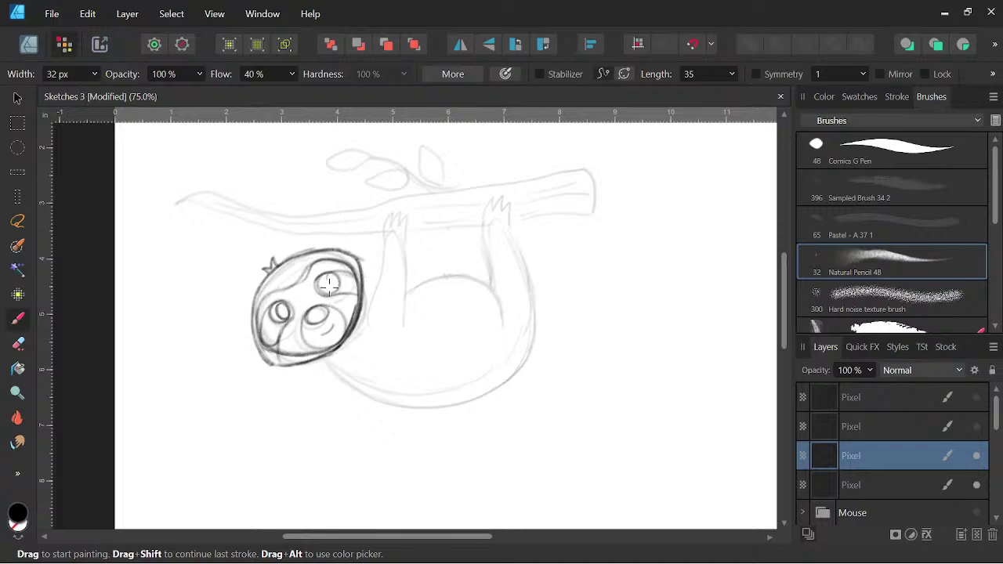
pyautogui.moveTo(329, 284); pyautogui.dragTo(326, 288)
pyautogui.press('space')
pyautogui.moveTo(445, 395); pyautogui.dragTo(444, 402)
pyautogui.press('space')
pyautogui.moveTo(506, 379); pyautogui.dragTo(481, 378)
pyautogui.hotkey('ctrl', '-')
pyautogui.hotkey('ctrl', '-')
pyautogui.hotkey('ctrl', '=')
pyautogui.hotkey('ctrl', '=')
pyautogui.press('space')
pyautogui.click(19, 345)
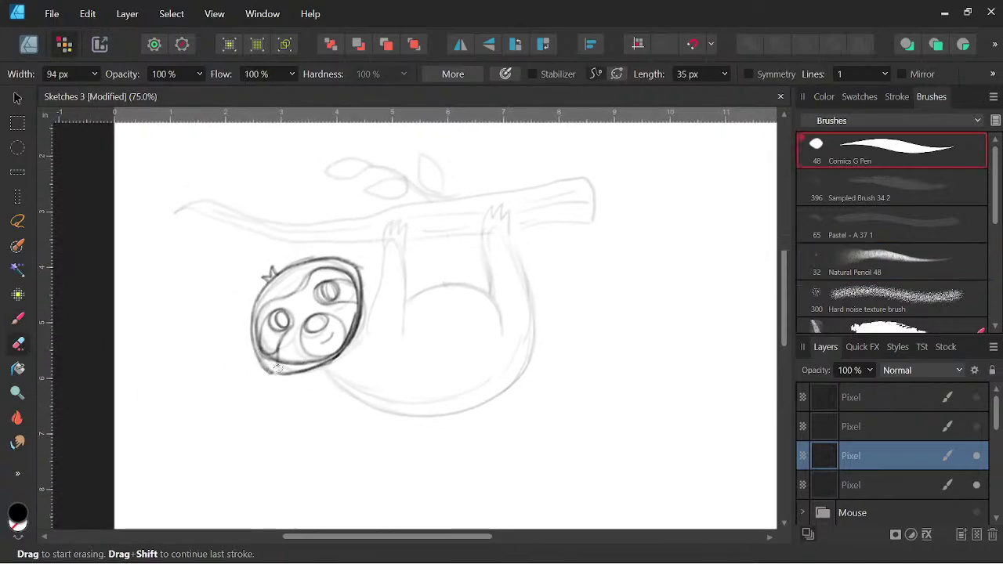
pyautogui.press('space')
pyautogui.moveTo(508, 404); pyautogui.dragTo(501, 401)
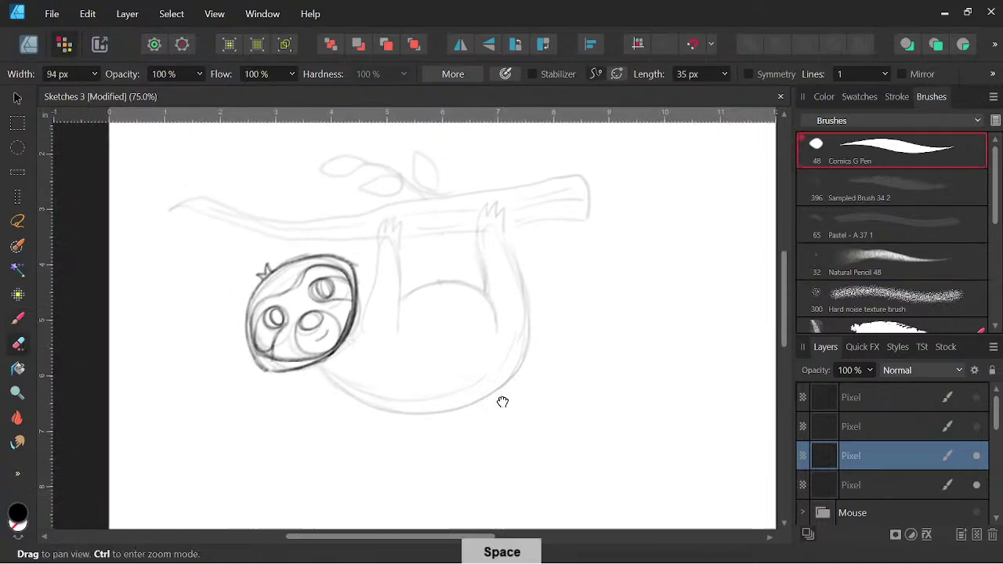
# Trace the sloth's rounded back and belly, the near hind leg and the near arm reaching up to the branch.
pyautogui.click(19, 320)
pyautogui.press('space')
pyautogui.moveTo(526, 363); pyautogui.dragTo(486, 352)
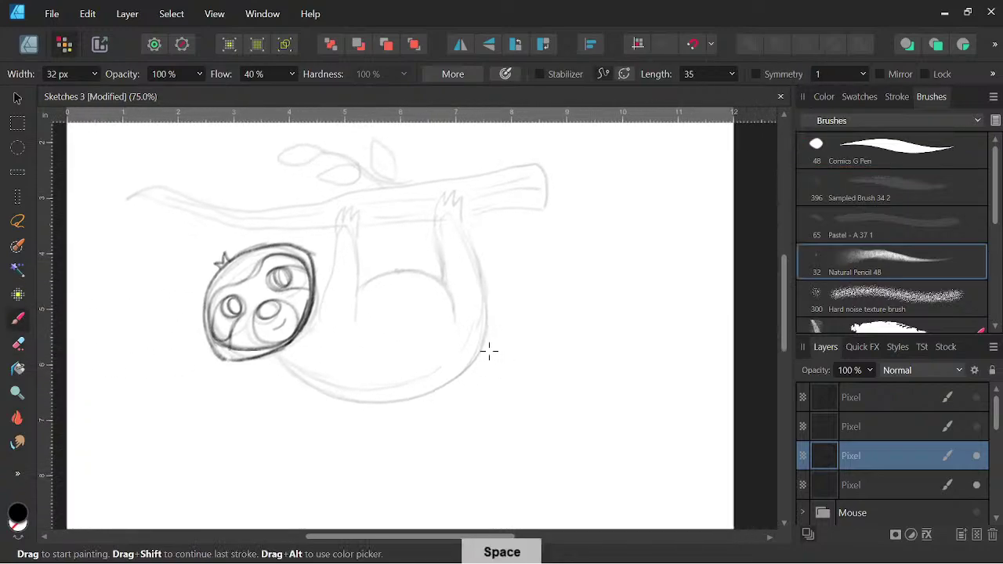
pyautogui.moveTo(275, 357)
pyautogui.mouseDown()
pyautogui.moveTo(375, 397)
pyautogui.moveTo(456, 380)
pyautogui.moveTo(483, 344)
pyautogui.moveTo(488, 316)
pyautogui.moveTo(460, 202)
pyautogui.moveTo(434, 240)
pyautogui.moveTo(442, 279)
pyautogui.mouseUp()
pyautogui.moveTo(358, 285)
pyautogui.mouseDown()
pyautogui.moveTo(431, 268)
pyautogui.moveTo(450, 282)
pyautogui.moveTo(458, 314)
pyautogui.mouseUp()
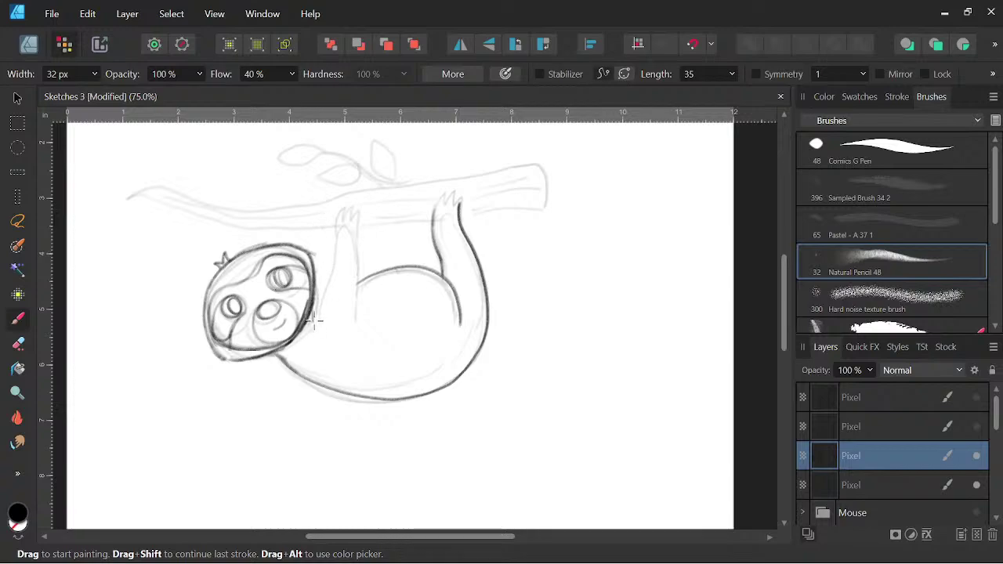
pyautogui.moveTo(314, 320)
pyautogui.mouseDown()
pyautogui.moveTo(335, 231)
pyautogui.moveTo(348, 220)
pyautogui.moveTo(358, 331)
pyautogui.mouseUp()
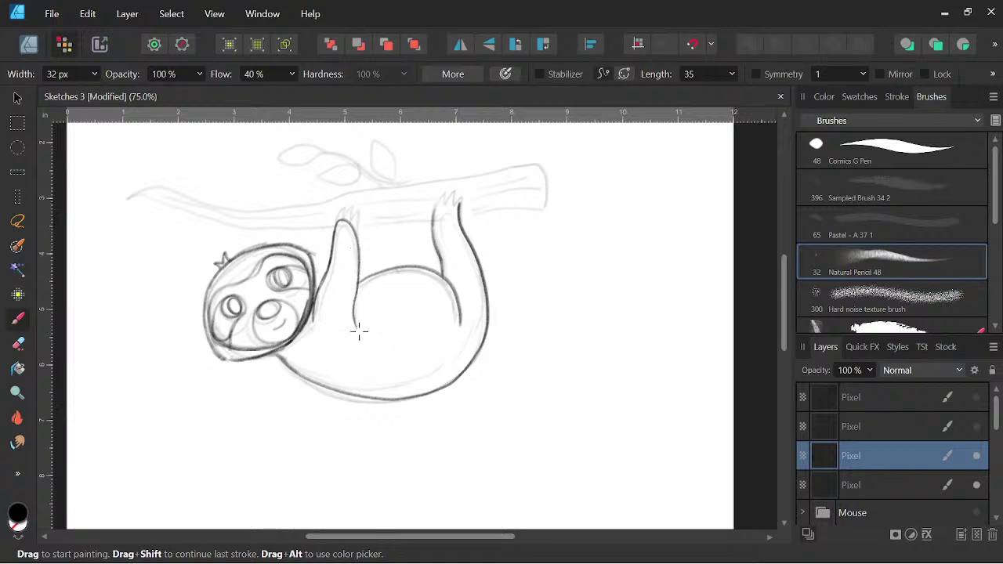
# Sketch the far arm between the belly and the branch, and erase its upper end just below the branch.
pyautogui.moveTo(361, 269)
pyautogui.mouseDown()
pyautogui.moveTo(372, 220)
pyautogui.moveTo(385, 268)
pyautogui.mouseUp()
pyautogui.press('space')
pyautogui.moveTo(522, 342)
pyautogui.mouseDown()
pyautogui.moveTo(521, 378)
pyautogui.moveTo(509, 385)
pyautogui.moveTo(555, 373)
pyautogui.moveTo(547, 394)
pyautogui.moveTo(555, 399)
pyautogui.mouseUp()
pyautogui.click(23, 342)
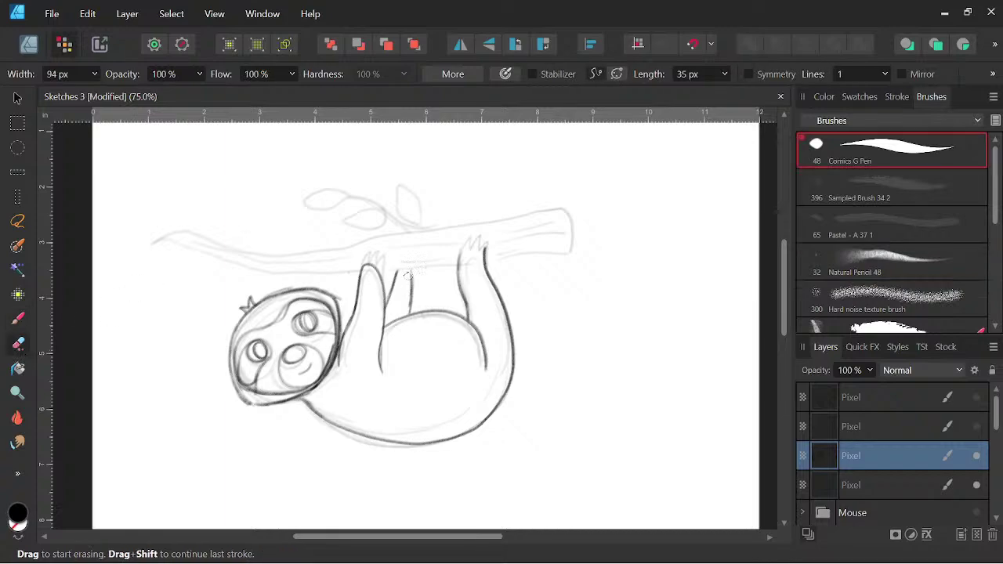
pyautogui.moveTo(409, 270); pyautogui.dragTo(413, 283)
# Draw the branch's lower and upper edges, its rounded cut end, and the near limbs' claws gripping it.
pyautogui.click(18, 318)
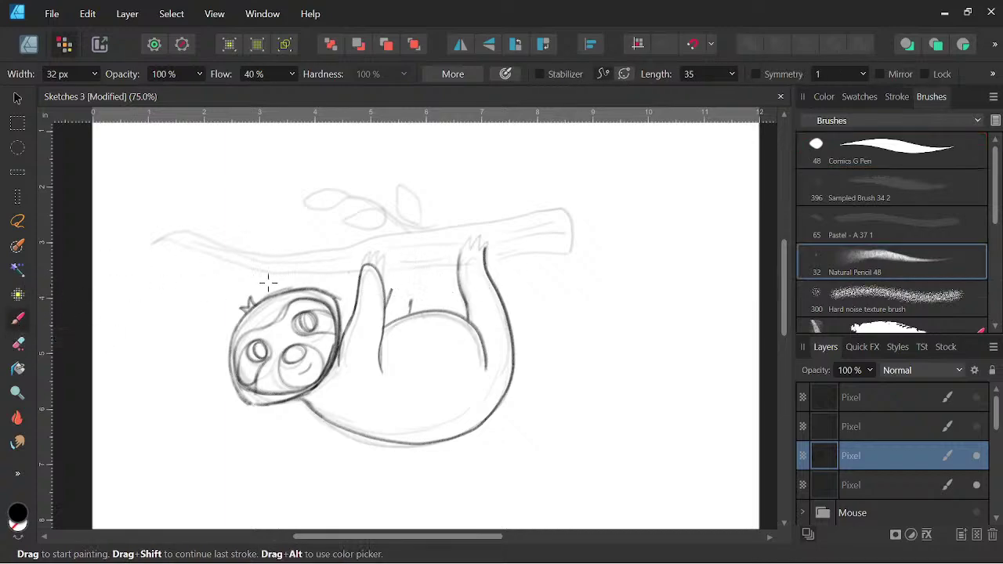
pyautogui.moveTo(382, 283); pyautogui.dragTo(565, 266)
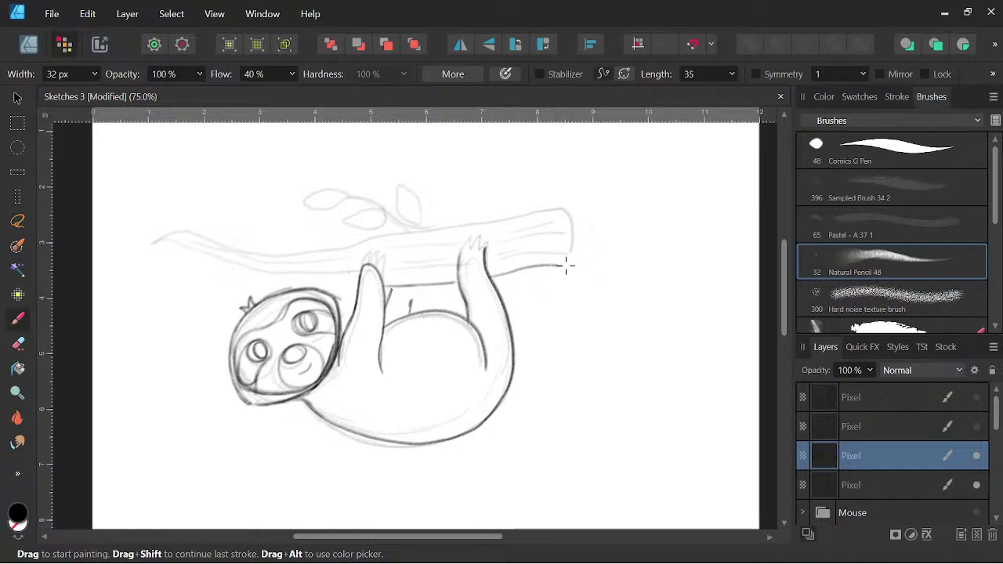
pyautogui.moveTo(357, 284)
pyautogui.mouseDown()
pyautogui.moveTo(209, 276)
pyautogui.moveTo(162, 243)
pyautogui.mouseUp()
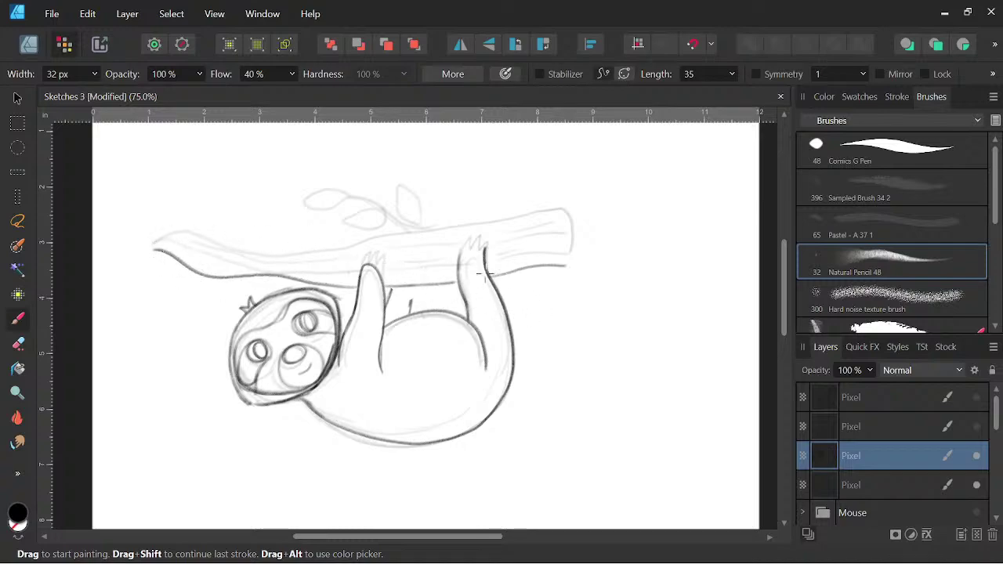
pyautogui.moveTo(362, 268)
pyautogui.mouseDown()
pyautogui.moveTo(450, 257)
pyautogui.moveTo(480, 237)
pyautogui.moveTo(462, 258)
pyautogui.moveTo(468, 239)
pyautogui.moveTo(489, 243)
pyautogui.moveTo(460, 257)
pyautogui.moveTo(471, 257)
pyautogui.moveTo(456, 270)
pyautogui.moveTo(466, 254)
pyautogui.moveTo(491, 257)
pyautogui.moveTo(442, 257)
pyautogui.moveTo(561, 229)
pyautogui.moveTo(566, 265)
pyautogui.mouseUp()
pyautogui.moveTo(365, 265)
pyautogui.mouseDown()
pyautogui.moveTo(259, 261)
pyautogui.moveTo(228, 274)
pyautogui.moveTo(153, 250)
pyautogui.mouseUp()
pyautogui.press('space')
pyautogui.moveTo(549, 382); pyautogui.dragTo(517, 384)
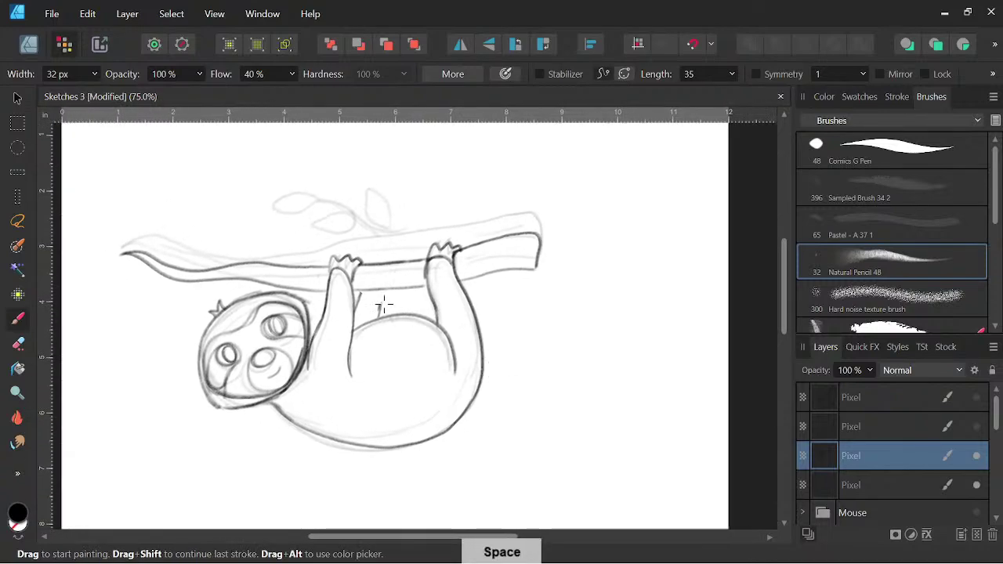
# Add the far limbs' claws wrapped over the branch as small ovals, and draw the far hind leg beneath it.
pyautogui.moveTo(369, 262)
pyautogui.mouseDown()
pyautogui.moveTo(368, 271)
pyautogui.moveTo(380, 262)
pyautogui.moveTo(368, 272)
pyautogui.moveTo(381, 264)
pyautogui.mouseUp()
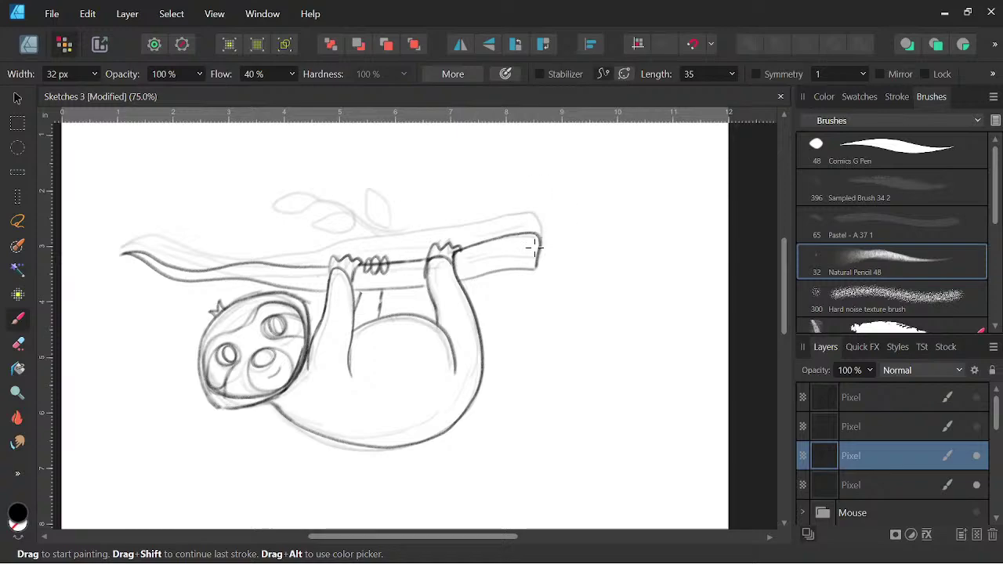
pyautogui.moveTo(429, 299)
pyautogui.mouseDown()
pyautogui.moveTo(432, 323)
pyautogui.moveTo(429, 288)
pyautogui.mouseUp()
pyautogui.moveTo(465, 253); pyautogui.dragTo(468, 247)
pyautogui.moveTo(556, 388); pyautogui.dragTo(577, 385)
pyautogui.hotkey('ctrl', 'z')
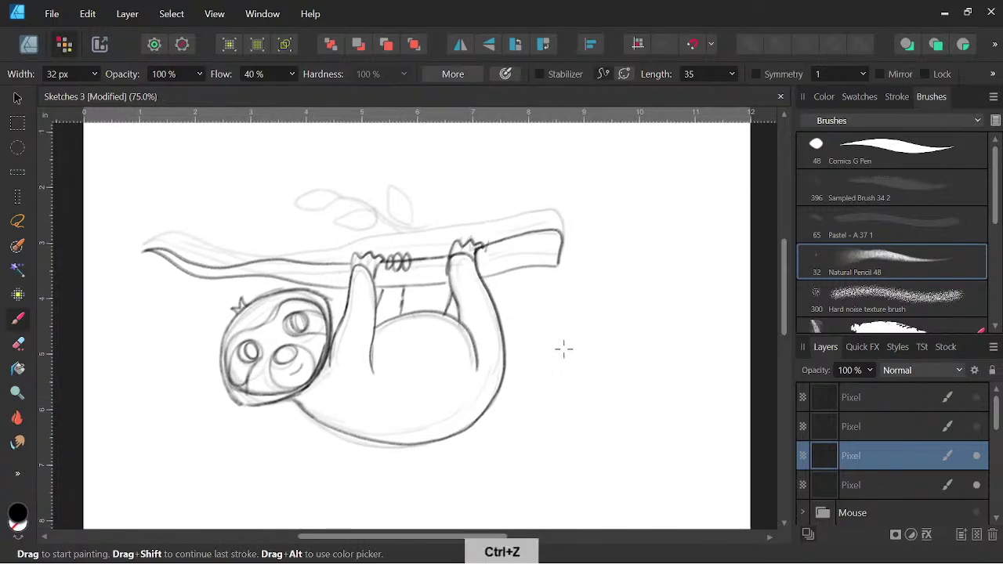
pyautogui.hotkey('ctrl', 'z')
pyautogui.hotkey('ctrl', 'z')
pyautogui.moveTo(438, 285); pyautogui.dragTo(442, 309)
pyautogui.moveTo(429, 255)
pyautogui.mouseDown()
pyautogui.moveTo(432, 268)
pyautogui.moveTo(436, 249)
pyautogui.moveTo(445, 267)
pyautogui.moveTo(451, 250)
pyautogui.mouseUp()
pyautogui.press('space')
pyautogui.moveTo(588, 381); pyautogui.dragTo(595, 387)
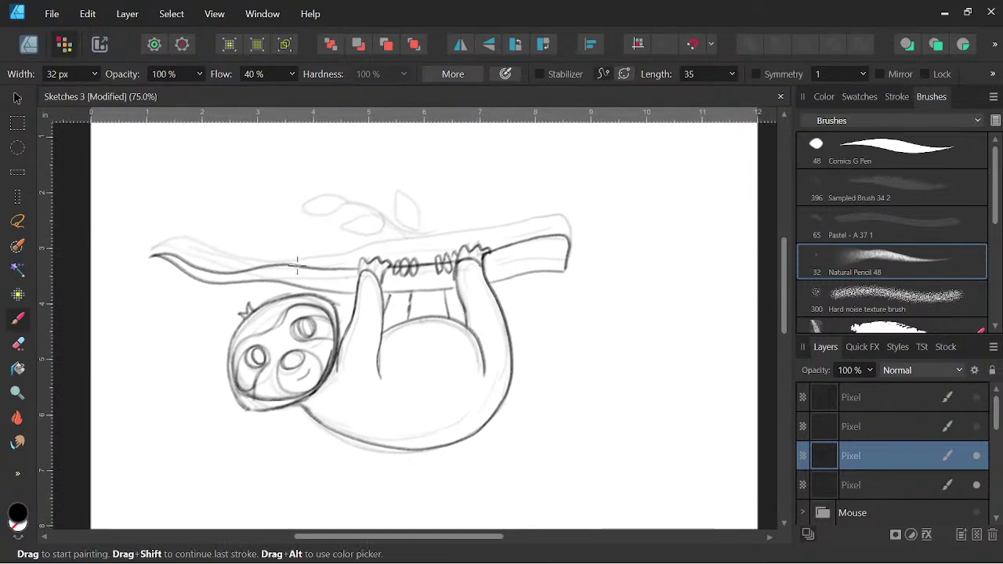
pyautogui.moveTo(313, 267)
pyautogui.mouseDown()
pyautogui.moveTo(264, 235)
pyautogui.moveTo(313, 264)
pyautogui.mouseUp()
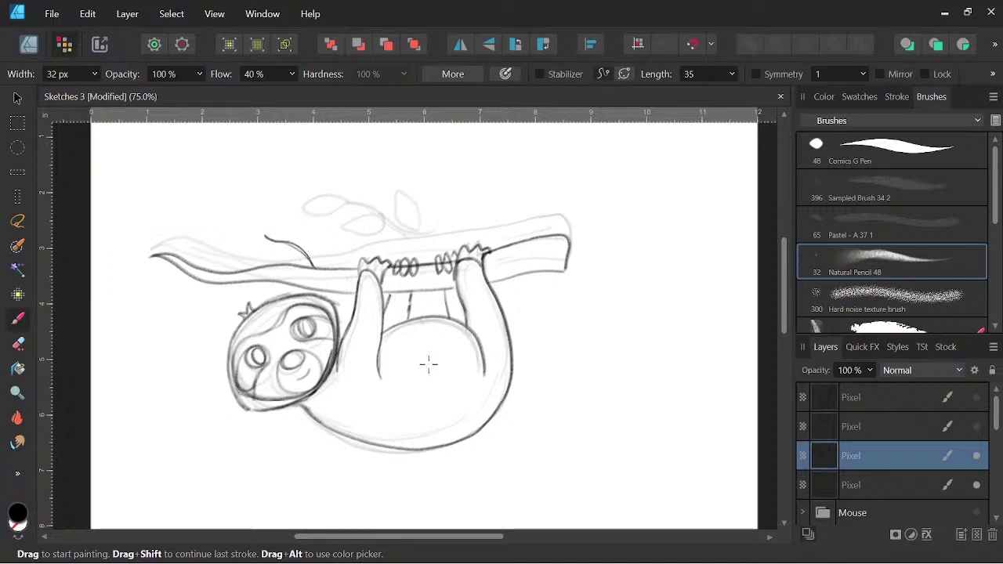
pyautogui.hotkey('ctrl', 'z')
# Erase the pupils inside both eyes and redraw them darker with highlights.
pyautogui.click(18, 343)
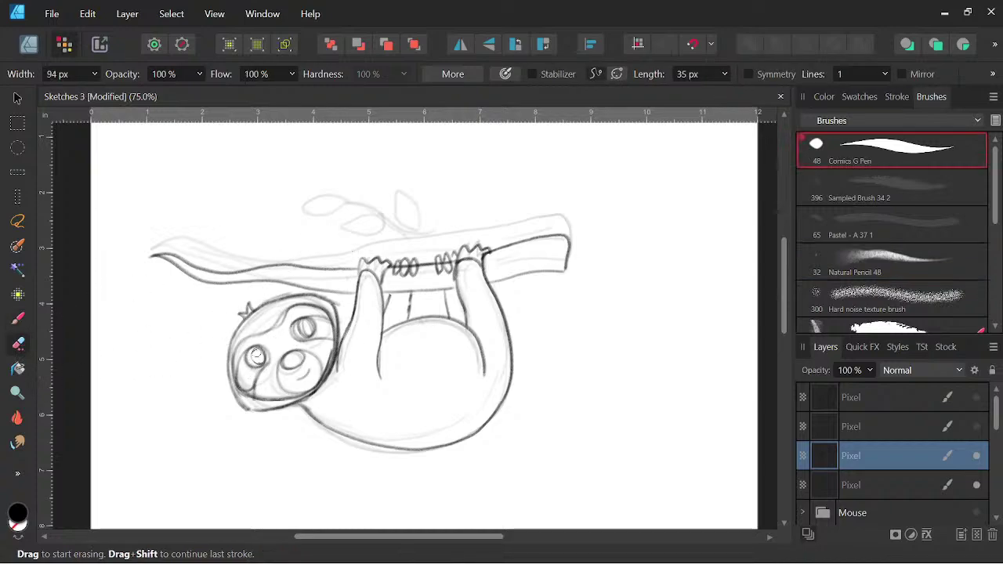
pyautogui.moveTo(257, 357); pyautogui.dragTo(260, 356)
pyautogui.moveTo(301, 328); pyautogui.dragTo(308, 331)
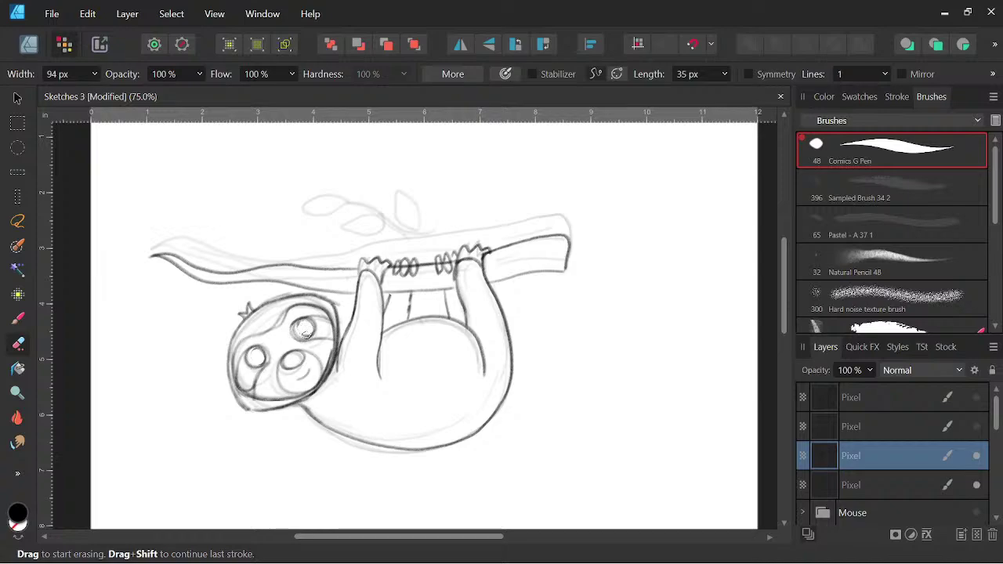
pyautogui.click(18, 318)
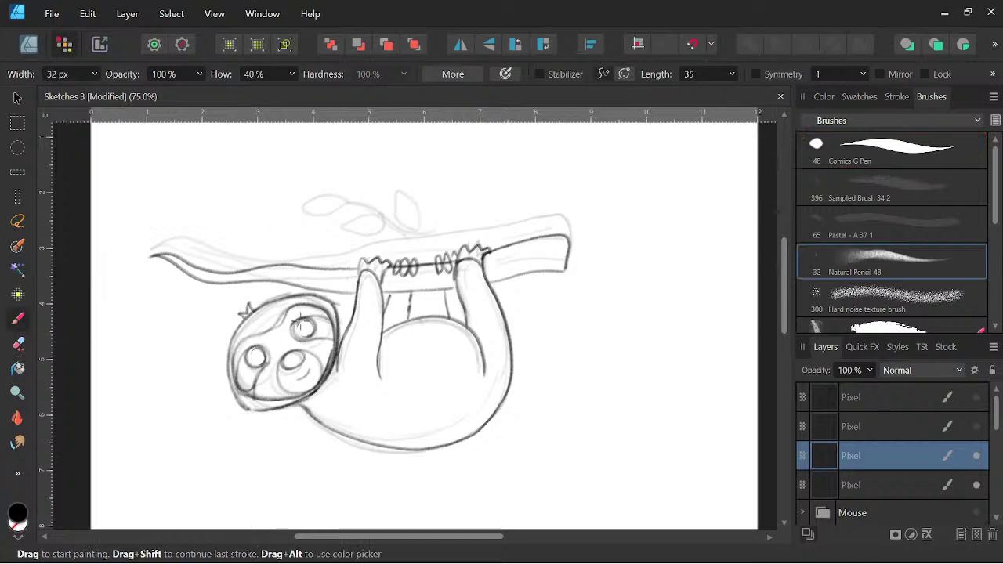
pyautogui.moveTo(301, 319); pyautogui.dragTo(307, 331)
pyautogui.moveTo(257, 357); pyautogui.dragTo(267, 360)
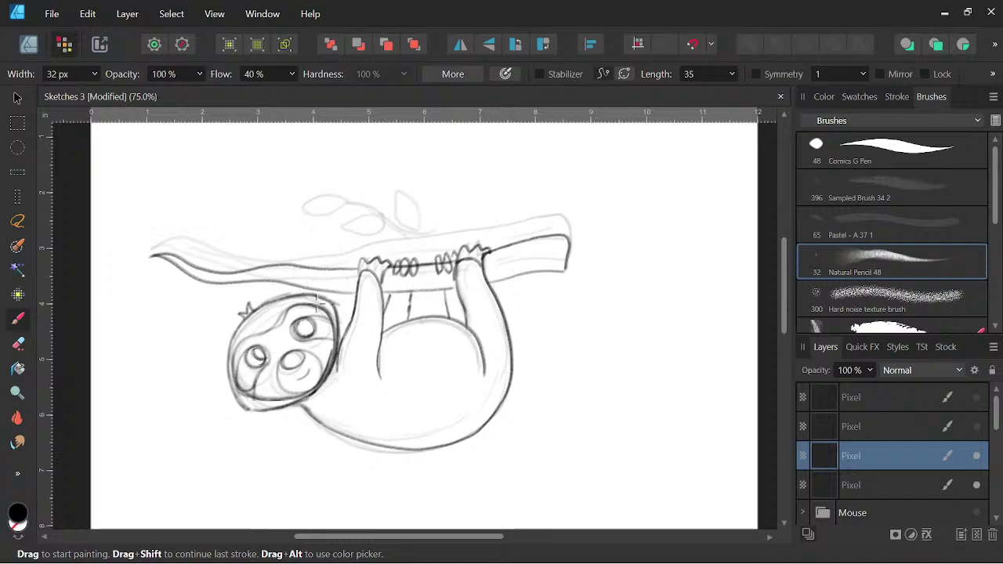
pyautogui.moveTo(314, 315)
pyautogui.mouseDown()
pyautogui.moveTo(298, 325)
pyautogui.moveTo(314, 337)
pyautogui.moveTo(315, 314)
pyautogui.mouseUp()
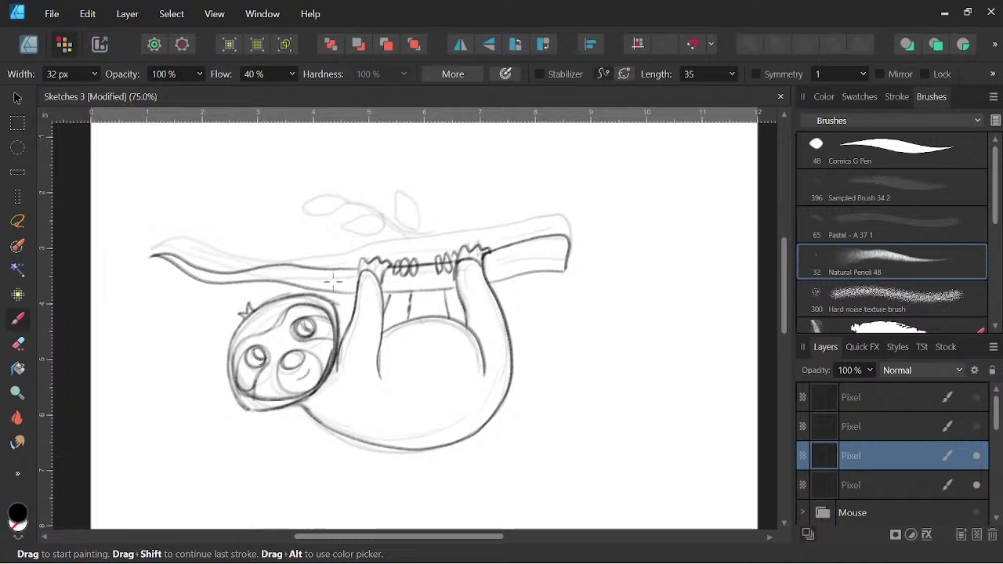
# Draw a forked twig with small pointed leaves growing from the branch just beside the near arm's claws.
pyautogui.moveTo(339, 259)
pyautogui.mouseDown()
pyautogui.moveTo(287, 226)
pyautogui.moveTo(343, 268)
pyautogui.mouseUp()
pyautogui.moveTo(289, 228); pyautogui.dragTo(298, 238)
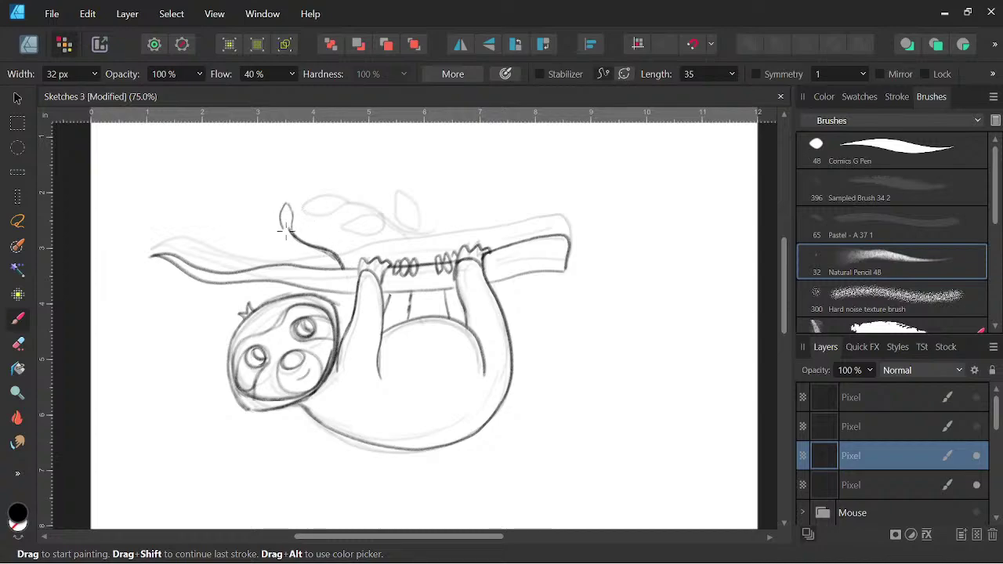
pyautogui.moveTo(285, 229)
pyautogui.mouseDown()
pyautogui.moveTo(307, 250)
pyautogui.moveTo(288, 248)
pyautogui.moveTo(315, 240)
pyautogui.moveTo(341, 265)
pyautogui.moveTo(328, 249)
pyautogui.moveTo(322, 263)
pyautogui.moveTo(342, 259)
pyautogui.moveTo(329, 249)
pyautogui.moveTo(335, 234)
pyautogui.moveTo(346, 247)
pyautogui.mouseUp()
pyautogui.hotkey('ctrl', 'z')
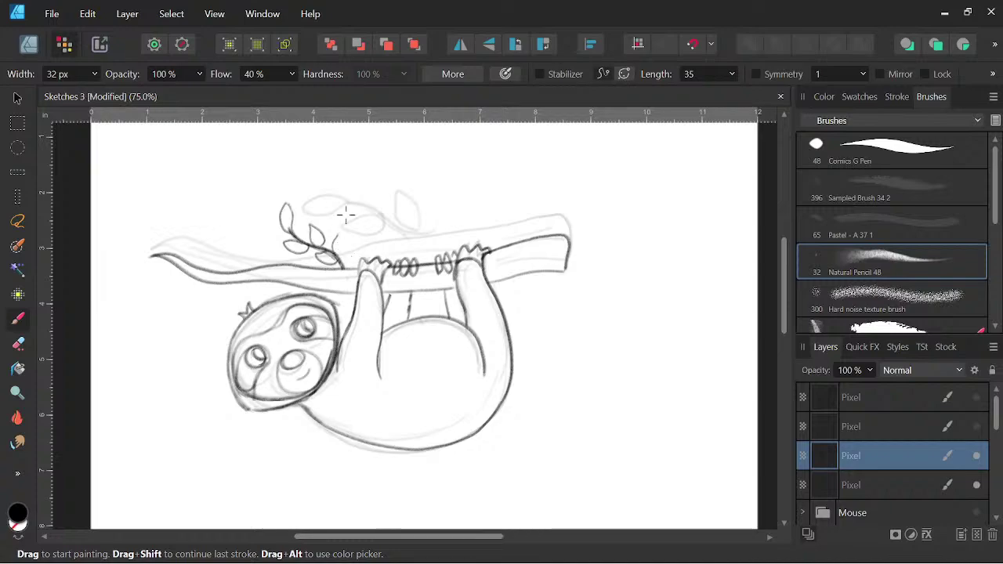
pyautogui.hotkey('ctrl', 'z')
pyautogui.moveTo(340, 251)
pyautogui.mouseDown()
pyautogui.moveTo(342, 205)
pyautogui.moveTo(330, 205)
pyautogui.moveTo(344, 256)
pyautogui.moveTo(342, 228)
pyautogui.moveTo(350, 244)
pyautogui.moveTo(353, 230)
pyautogui.mouseUp()
pyautogui.press('space')
pyautogui.moveTo(502, 404)
pyautogui.mouseDown()
pyautogui.moveTo(529, 399)
pyautogui.moveTo(507, 394)
pyautogui.mouseUp()
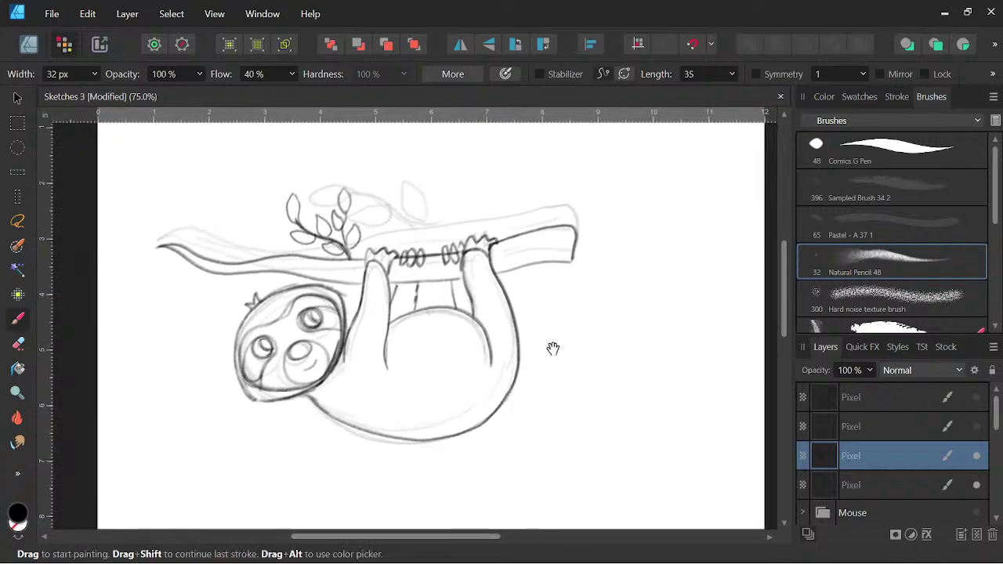
pyautogui.press('space')
pyautogui.moveTo(565, 431); pyautogui.dragTo(552, 419)
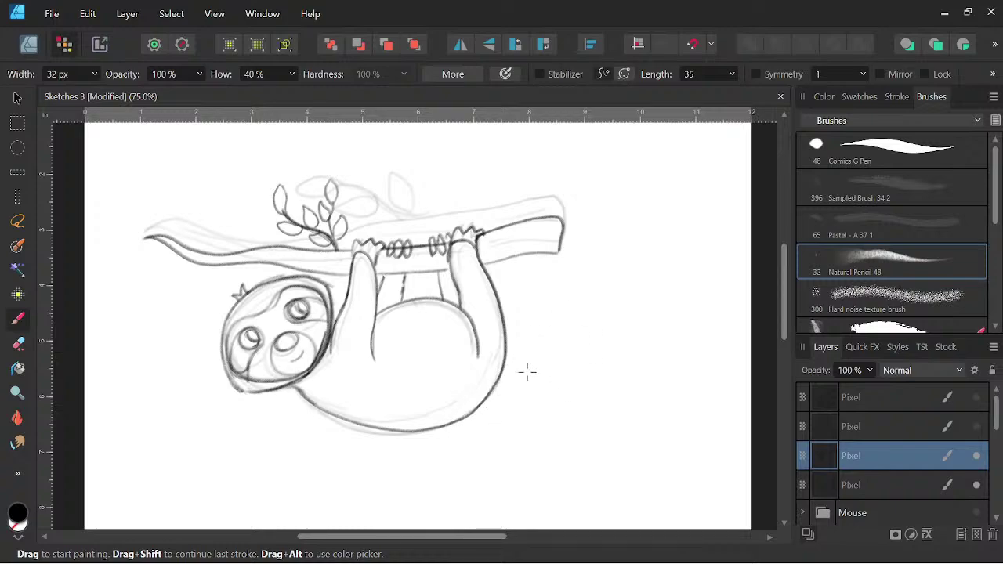
# Hide the faded rough layer beneath the refined sloth and make the refined sloth's pixel layer active.
pyautogui.moveTo(528, 372)
pyautogui.mouseDown()
pyautogui.moveTo(583, 408)
pyautogui.moveTo(551, 363)
pyautogui.mouseUp()
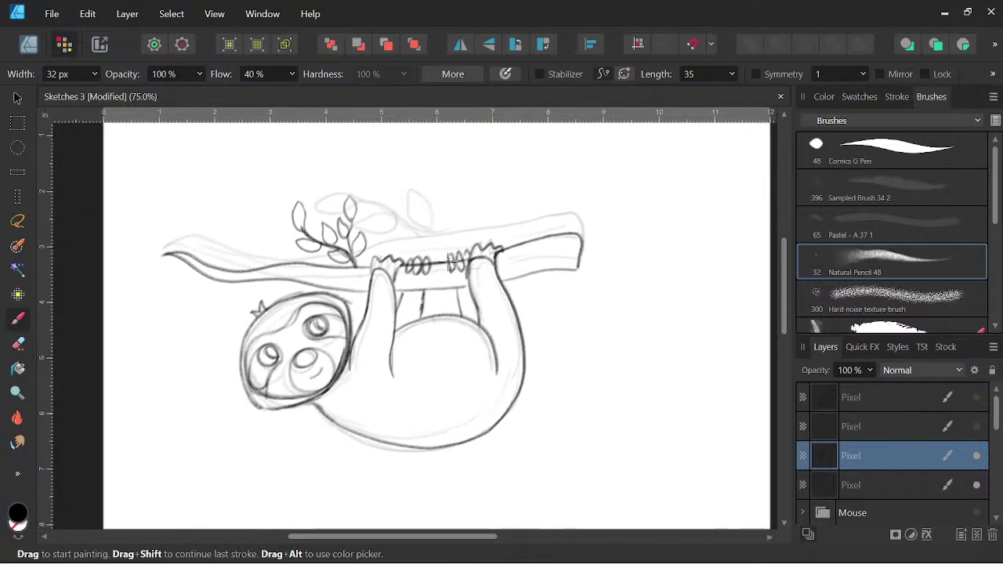
pyautogui.press('space')
pyautogui.moveTo(593, 396); pyautogui.dragTo(586, 397)
pyautogui.press('space')
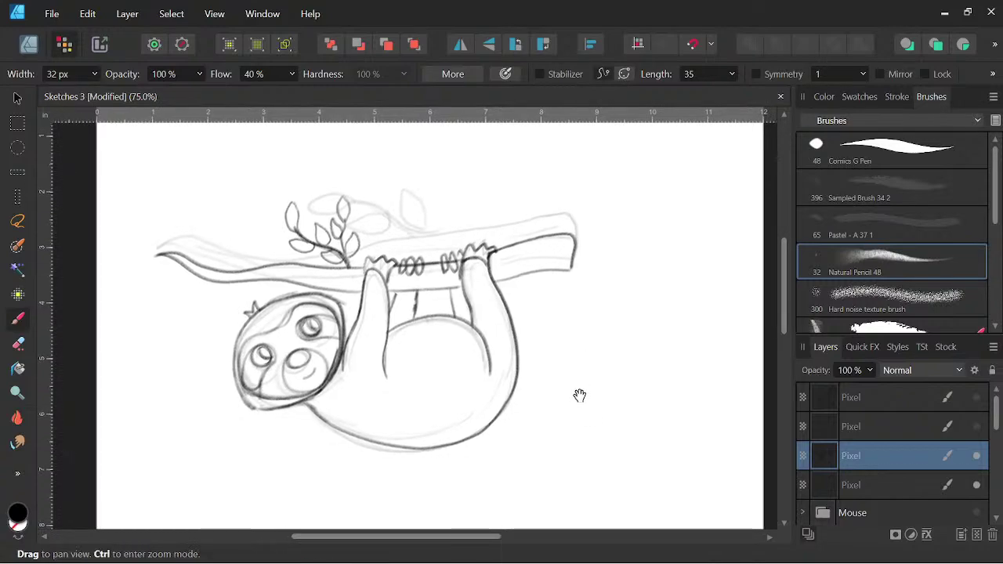
pyautogui.moveTo(587, 394)
pyautogui.mouseDown()
pyautogui.moveTo(591, 405)
pyautogui.moveTo(581, 390)
pyautogui.mouseUp()
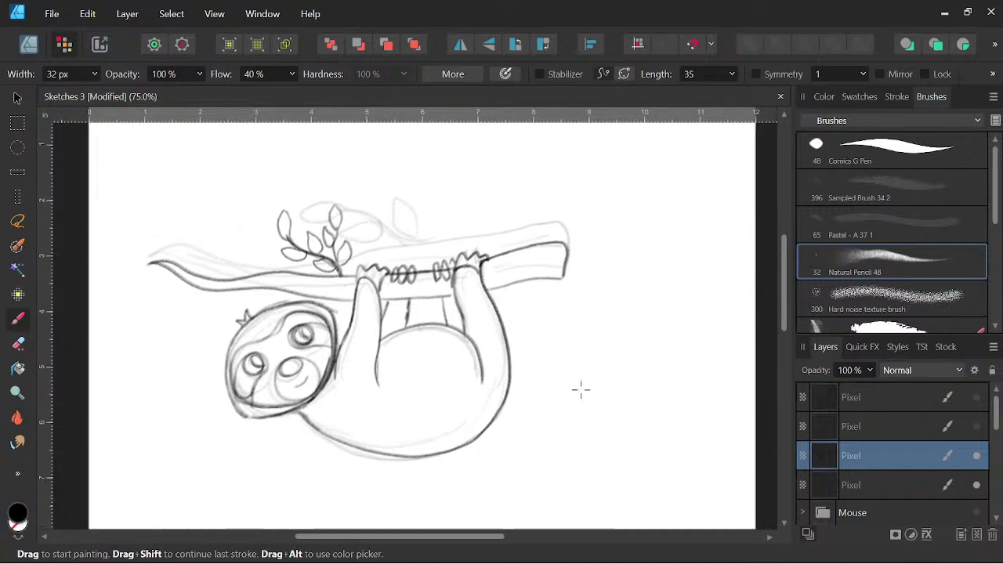
pyautogui.hotkey('ctrl', '-')
pyautogui.hotkey('ctrl', '-')
pyautogui.hotkey('ctrl', '+')
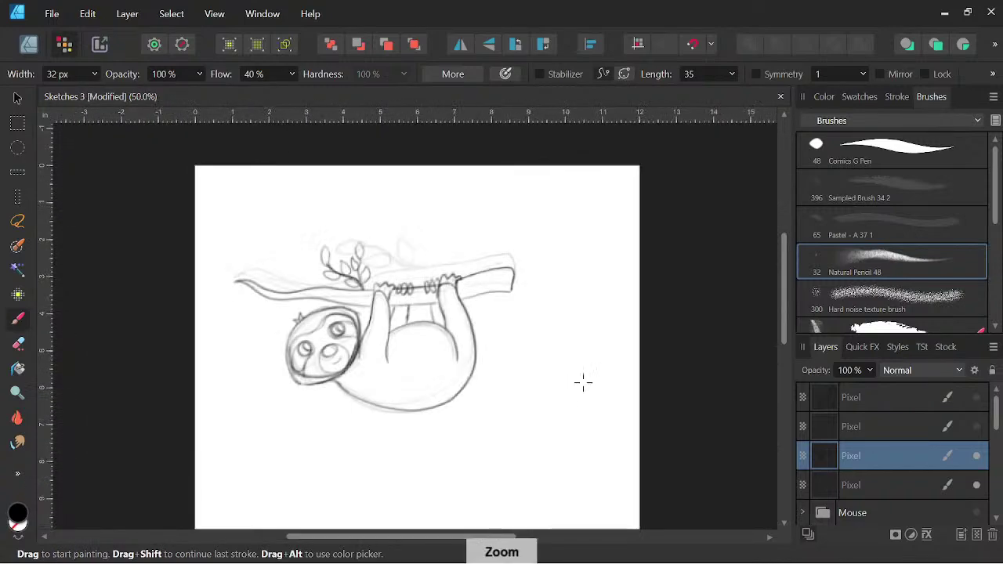
pyautogui.click(885, 485)
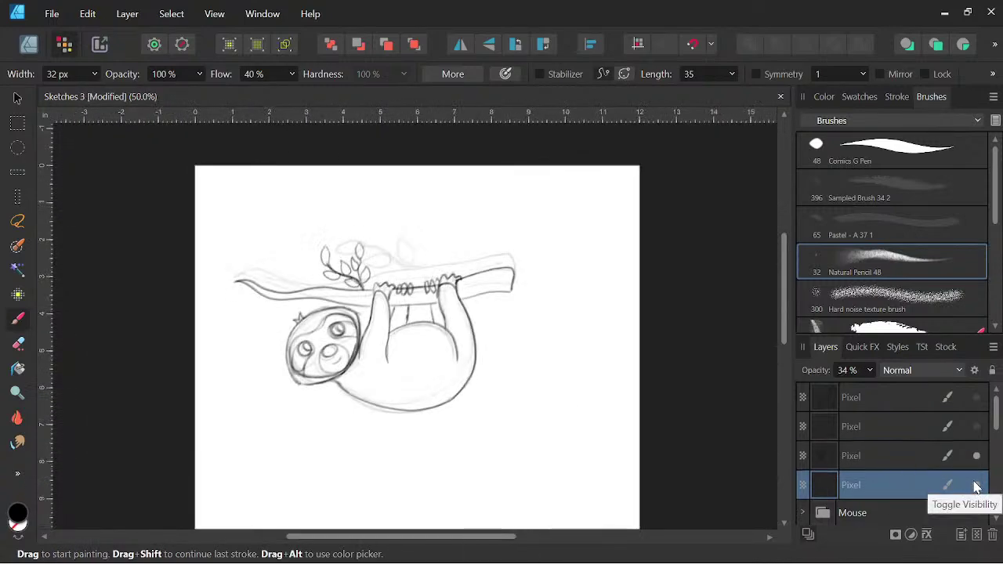
pyautogui.click(976, 487)
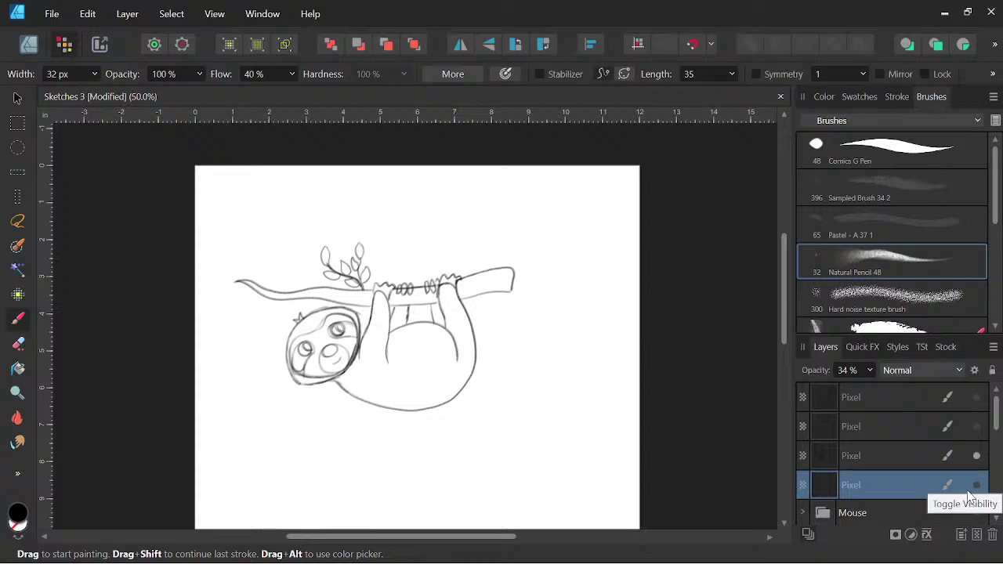
pyautogui.click(913, 456)
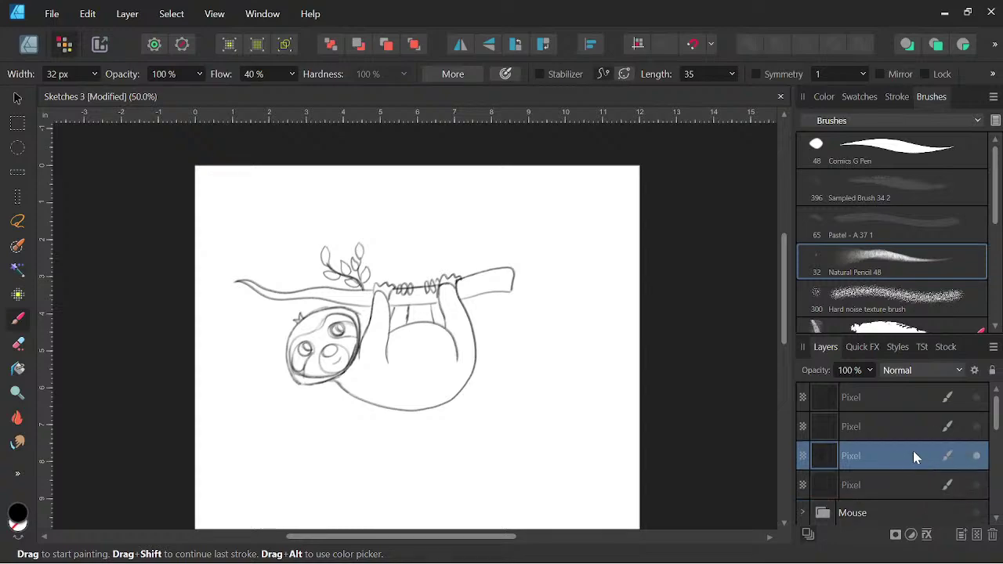
# Lasso the branch with its twig and gripping claws, rotate it slightly clockwise, shift it slightly right, and deselect.
pyautogui.press('space')
pyautogui.moveTo(601, 405); pyautogui.dragTo(585, 393)
pyautogui.click(17, 221)
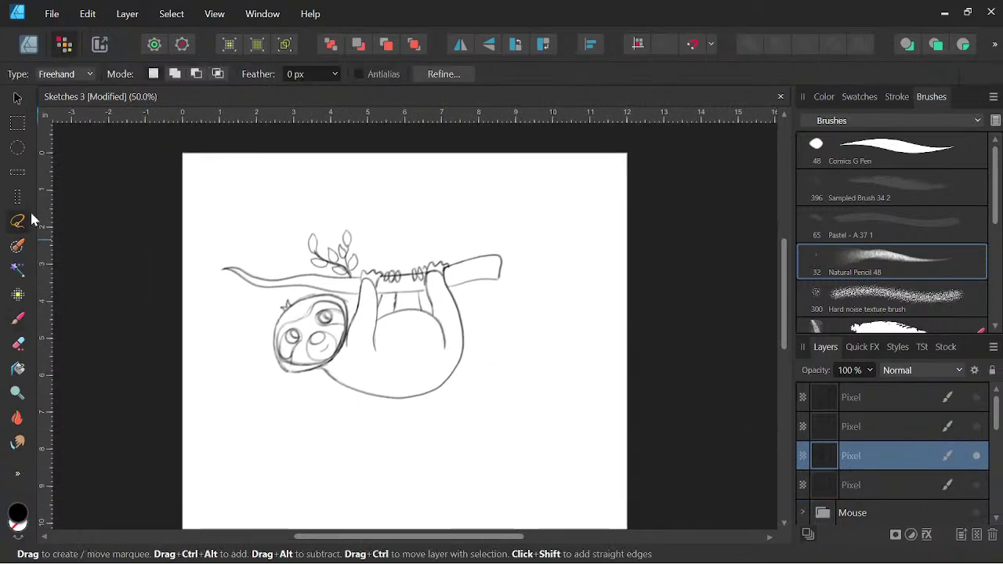
pyautogui.moveTo(294, 231)
pyautogui.mouseDown()
pyautogui.moveTo(259, 233)
pyautogui.moveTo(208, 275)
pyautogui.moveTo(247, 294)
pyautogui.moveTo(355, 297)
pyautogui.moveTo(472, 293)
pyautogui.moveTo(530, 273)
pyautogui.moveTo(456, 215)
pyautogui.moveTo(345, 210)
pyautogui.moveTo(285, 222)
pyautogui.mouseUp()
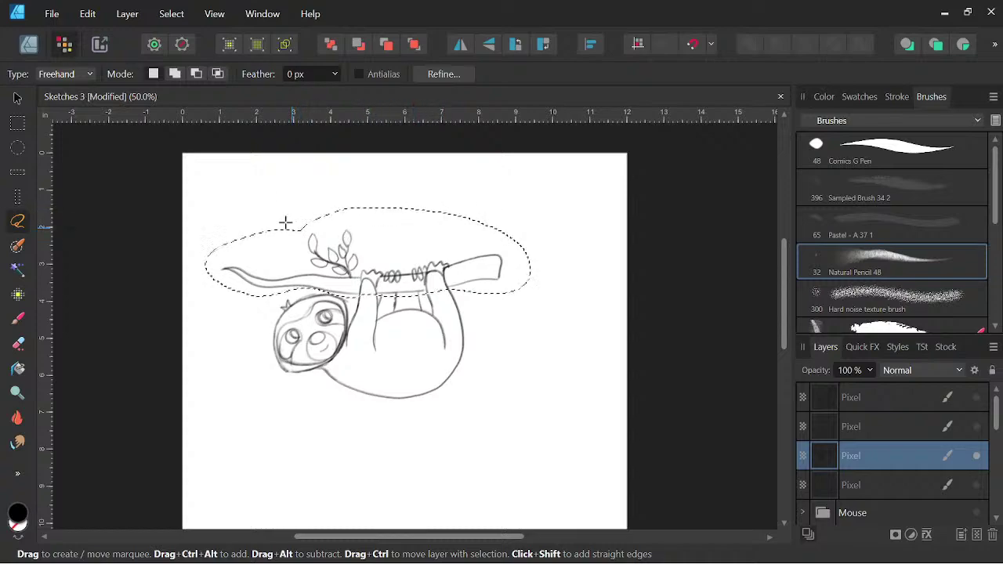
pyautogui.press('v')
pyautogui.moveTo(367, 184); pyautogui.dragTo(374, 185)
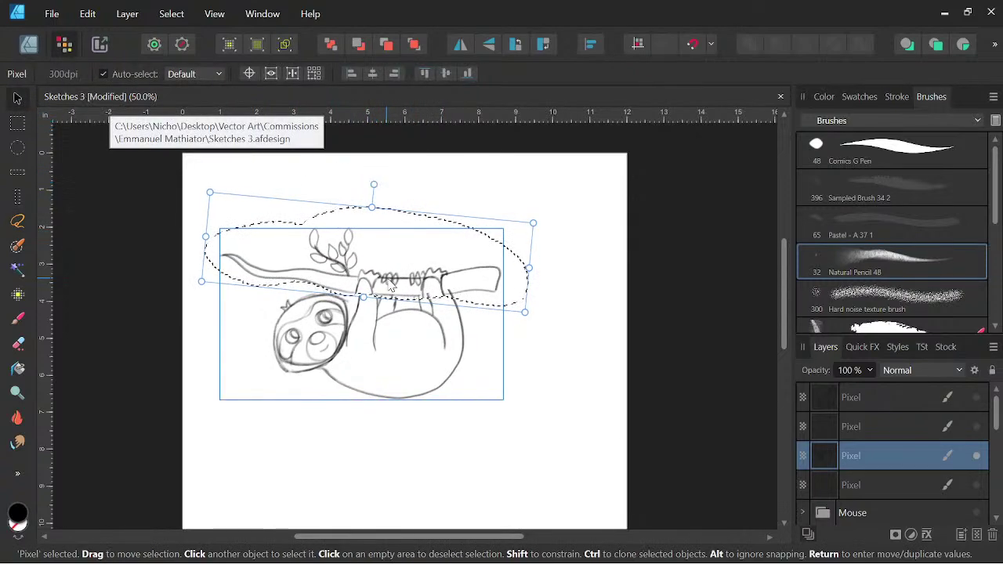
pyautogui.moveTo(395, 283); pyautogui.dragTo(402, 285)
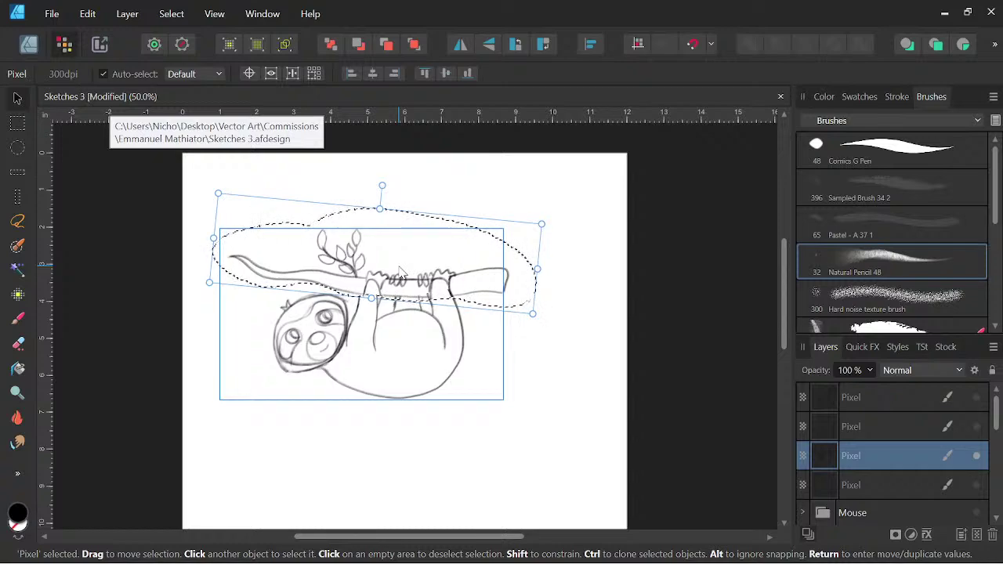
pyautogui.hotkey('ctrl', 'd')
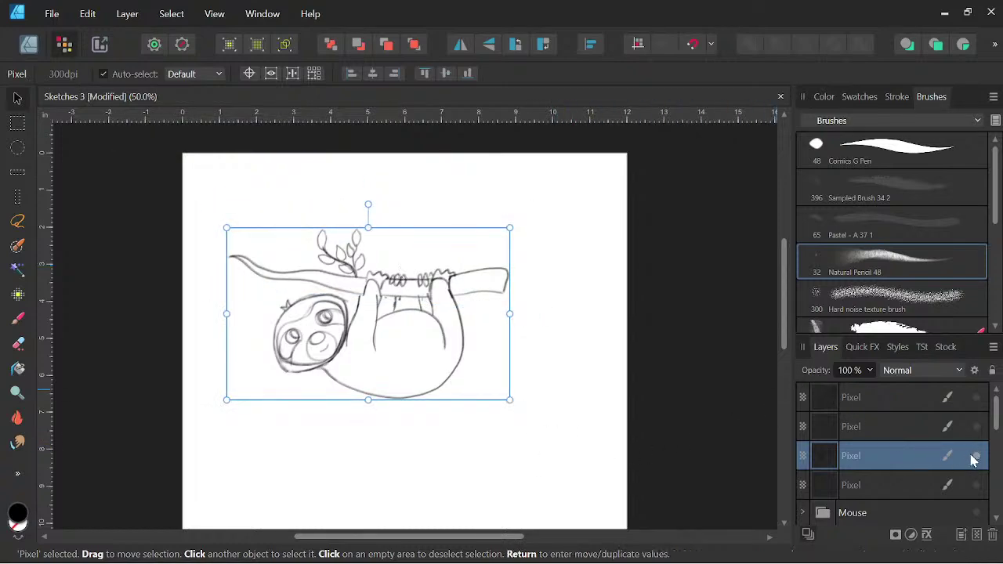
# Fade the refined sloth layer to 25% opacity and add a new pixel layer above it.
pyautogui.click(871, 371)
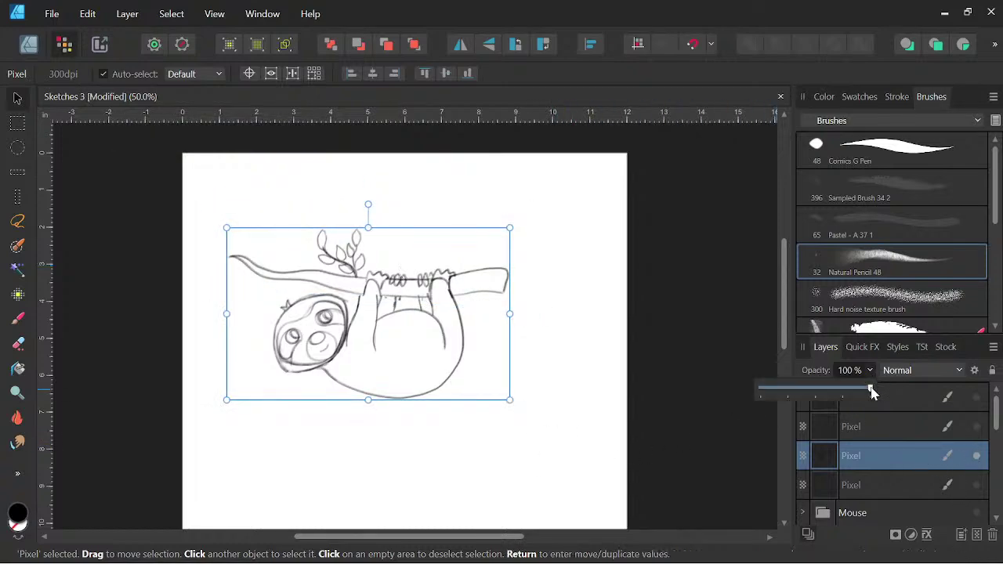
pyautogui.moveTo(872, 389); pyautogui.dragTo(787, 391)
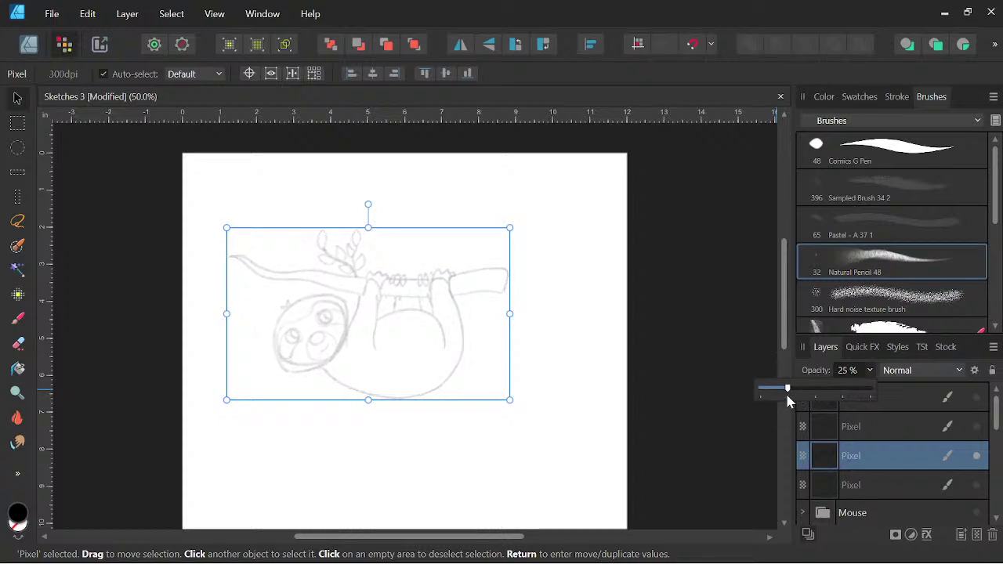
pyautogui.click(977, 534)
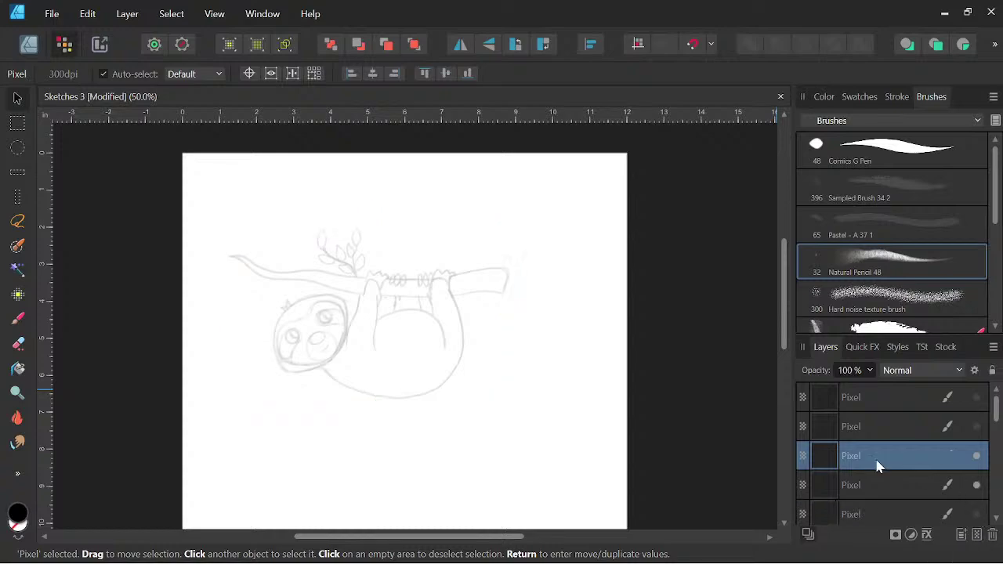
# Trace the sloth's rounded head outline in darker pencil on the new layer.
pyautogui.press('b')
pyautogui.moveTo(509, 391)
pyautogui.mouseDown()
pyautogui.moveTo(584, 380)
pyautogui.moveTo(592, 393)
pyautogui.mouseUp()
pyautogui.hotkey('ctrl', '+')
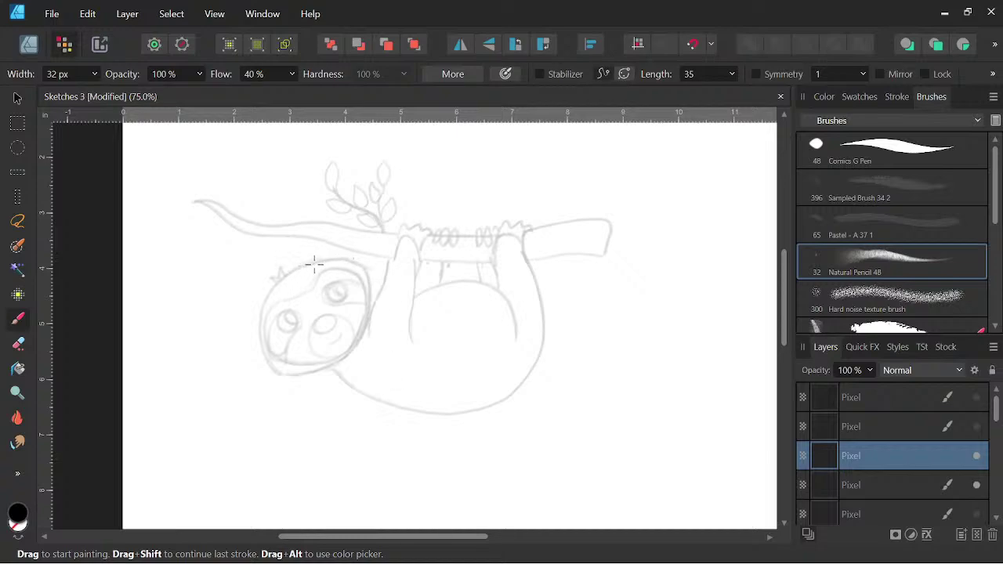
pyautogui.moveTo(294, 271)
pyautogui.mouseDown()
pyautogui.moveTo(271, 293)
pyautogui.moveTo(261, 329)
pyautogui.moveTo(269, 352)
pyautogui.moveTo(301, 367)
pyautogui.moveTo(349, 353)
pyautogui.moveTo(363, 333)
pyautogui.moveTo(369, 280)
pyautogui.mouseUp()
pyautogui.moveTo(281, 276)
pyautogui.mouseDown()
pyautogui.moveTo(336, 258)
pyautogui.moveTo(316, 263)
pyautogui.moveTo(355, 264)
pyautogui.moveTo(370, 298)
pyautogui.moveTo(344, 359)
pyautogui.moveTo(357, 341)
pyautogui.moveTo(292, 362)
pyautogui.moveTo(261, 342)
pyautogui.moveTo(295, 370)
pyautogui.mouseUp()
pyautogui.press('space')
pyautogui.moveTo(397, 425)
pyautogui.mouseDown()
pyautogui.moveTo(431, 426)
pyautogui.moveTo(406, 430)
pyautogui.mouseUp()
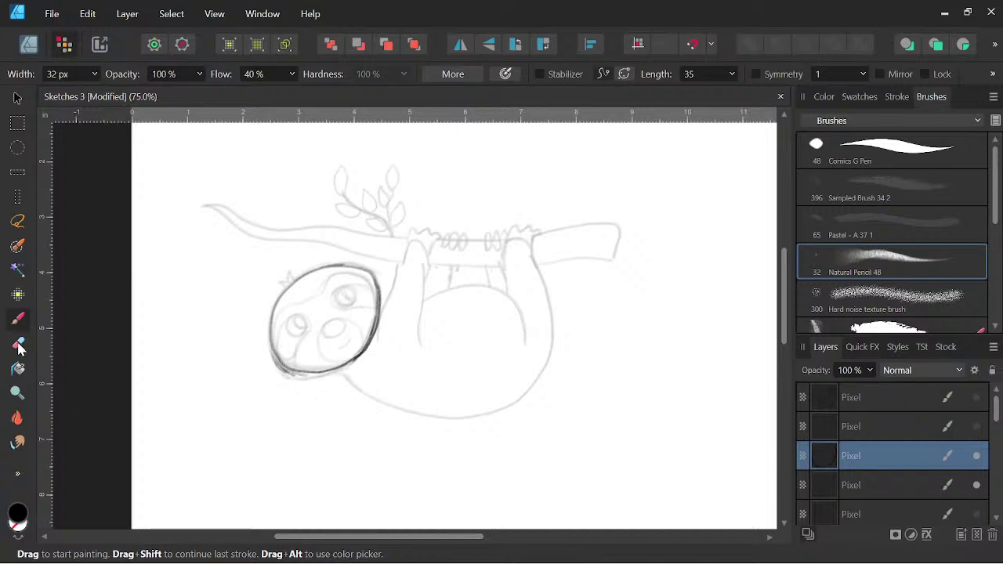
pyautogui.press('space')
# Erase the stray pencil lines outside the lower edge of the sloth's head.
pyautogui.press('e')
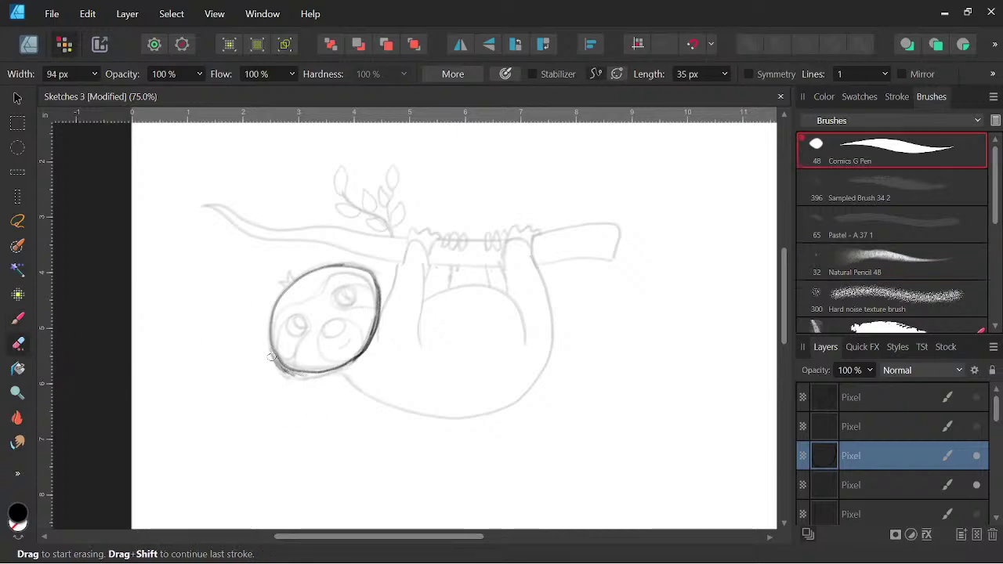
pyautogui.moveTo(271, 357); pyautogui.dragTo(307, 401)
pyautogui.hotkey('ctrl', 'z')
pyautogui.hotkey('ctrl', 'z')
pyautogui.hotkey('ctrl', 'z')
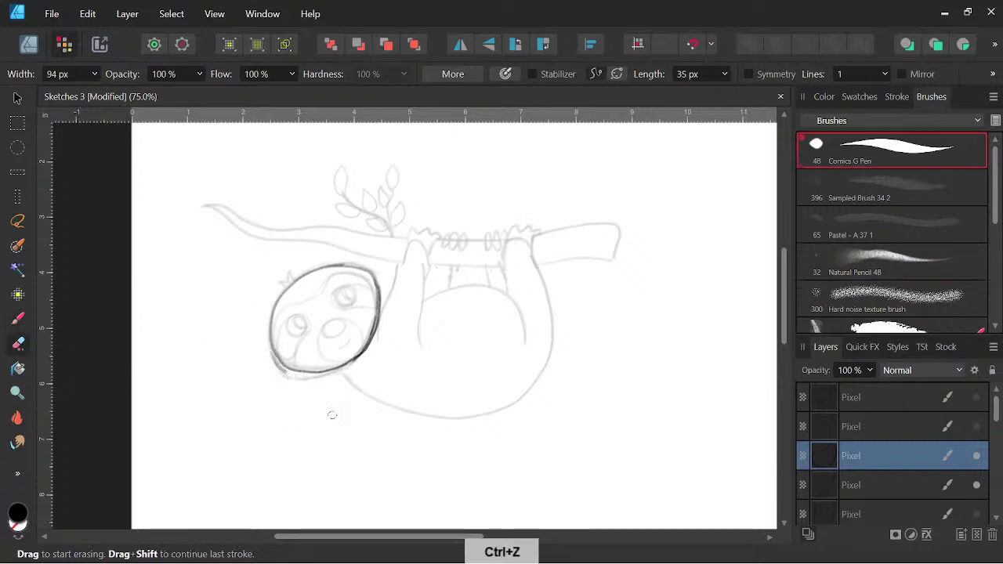
pyautogui.press('b')
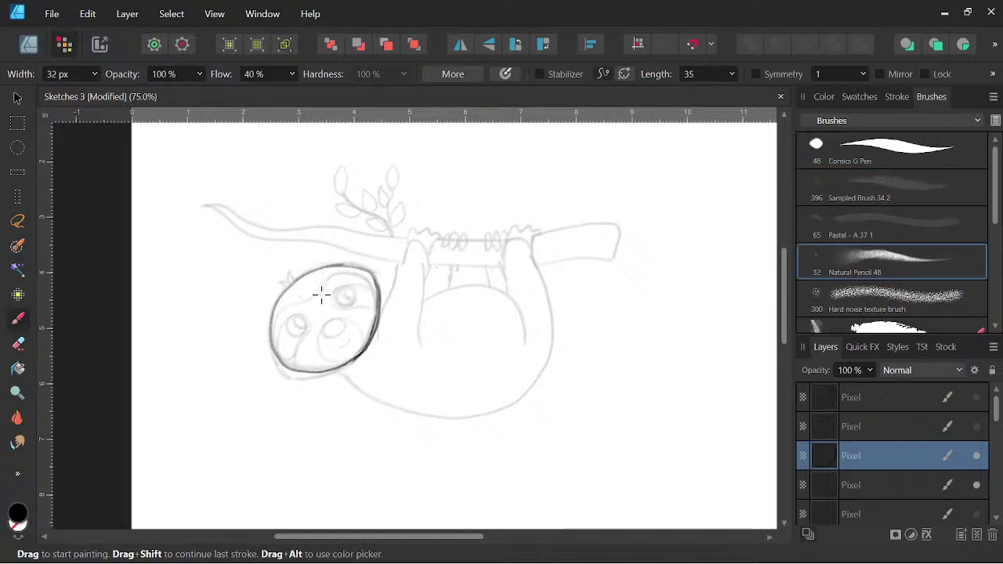
# Draw the curved face-mask line across the forehead and both round eyes with pupils.
pyautogui.moveTo(317, 296)
pyautogui.mouseDown()
pyautogui.moveTo(275, 325)
pyautogui.moveTo(276, 347)
pyautogui.moveTo(302, 368)
pyautogui.moveTo(342, 368)
pyautogui.mouseUp()
pyautogui.hotkey('ctrl', 'z')
pyautogui.moveTo(324, 292)
pyautogui.mouseDown()
pyautogui.moveTo(282, 311)
pyautogui.moveTo(287, 355)
pyautogui.mouseUp()
pyautogui.moveTo(312, 302)
pyautogui.mouseDown()
pyautogui.moveTo(333, 279)
pyautogui.moveTo(370, 271)
pyautogui.mouseUp()
pyautogui.moveTo(298, 317)
pyautogui.mouseDown()
pyautogui.moveTo(287, 335)
pyautogui.moveTo(314, 323)
pyautogui.moveTo(288, 317)
pyautogui.moveTo(298, 317)
pyautogui.moveTo(293, 328)
pyautogui.mouseUp()
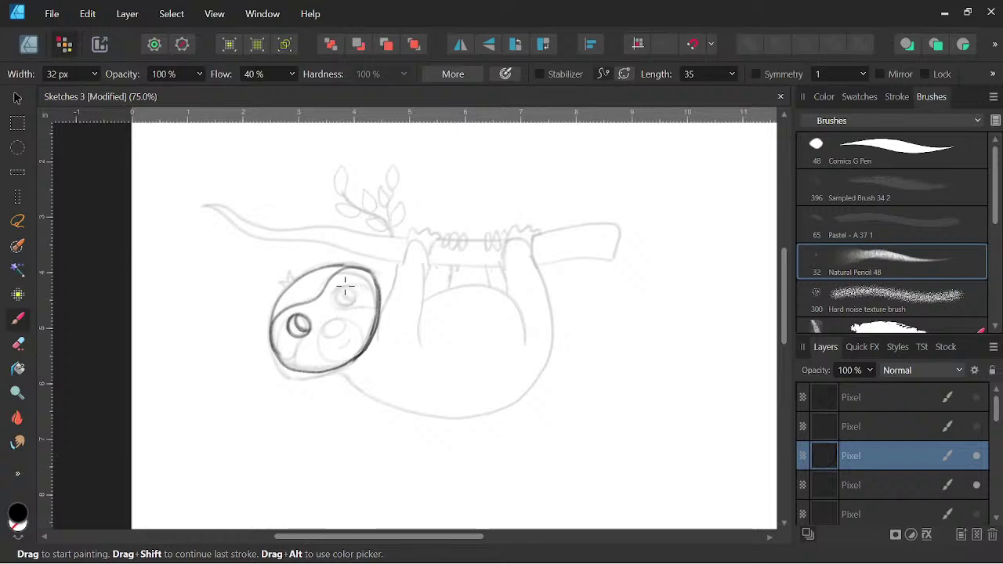
pyautogui.moveTo(345, 286)
pyautogui.mouseDown()
pyautogui.moveTo(331, 303)
pyautogui.moveTo(356, 298)
pyautogui.moveTo(340, 312)
pyautogui.moveTo(350, 295)
pyautogui.mouseUp()
# Draw the patch lines around the lower eye, then the round muzzle with its nose and small smile.
pyautogui.moveTo(298, 318)
pyautogui.mouseDown()
pyautogui.moveTo(280, 359)
pyautogui.moveTo(312, 323)
pyautogui.moveTo(302, 369)
pyautogui.mouseUp()
pyautogui.moveTo(358, 323)
pyautogui.mouseDown()
pyautogui.moveTo(334, 319)
pyautogui.moveTo(325, 349)
pyautogui.moveTo(355, 355)
pyautogui.moveTo(368, 340)
pyautogui.moveTo(364, 319)
pyautogui.moveTo(333, 323)
pyautogui.moveTo(373, 336)
pyautogui.moveTo(346, 357)
pyautogui.moveTo(365, 340)
pyautogui.moveTo(322, 355)
pyautogui.moveTo(358, 355)
pyautogui.moveTo(365, 337)
pyautogui.moveTo(355, 321)
pyautogui.moveTo(320, 338)
pyautogui.moveTo(335, 317)
pyautogui.moveTo(321, 331)
pyautogui.moveTo(326, 360)
pyautogui.moveTo(359, 354)
pyautogui.moveTo(348, 317)
pyautogui.mouseUp()
pyautogui.hotkey('ctrl', 'z')
pyautogui.hotkey('ctrl', 'z')
pyautogui.hotkey('ctrl', 'z')
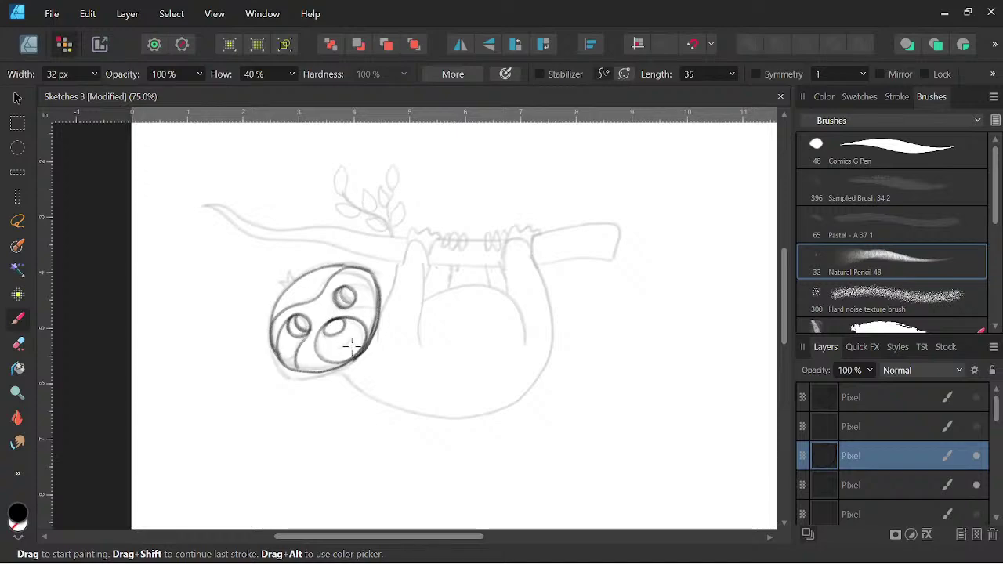
pyautogui.hotkey('ctrl', 'z')
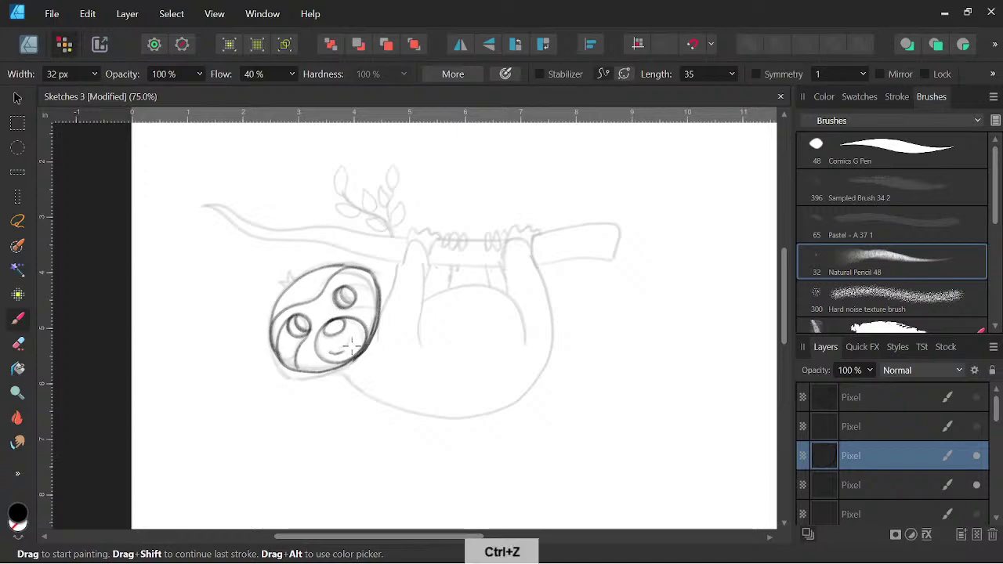
# Draw the dark patch lines running from the upper eye to the edge of the head.
pyautogui.press('space')
pyautogui.moveTo(475, 392); pyautogui.dragTo(478, 405)
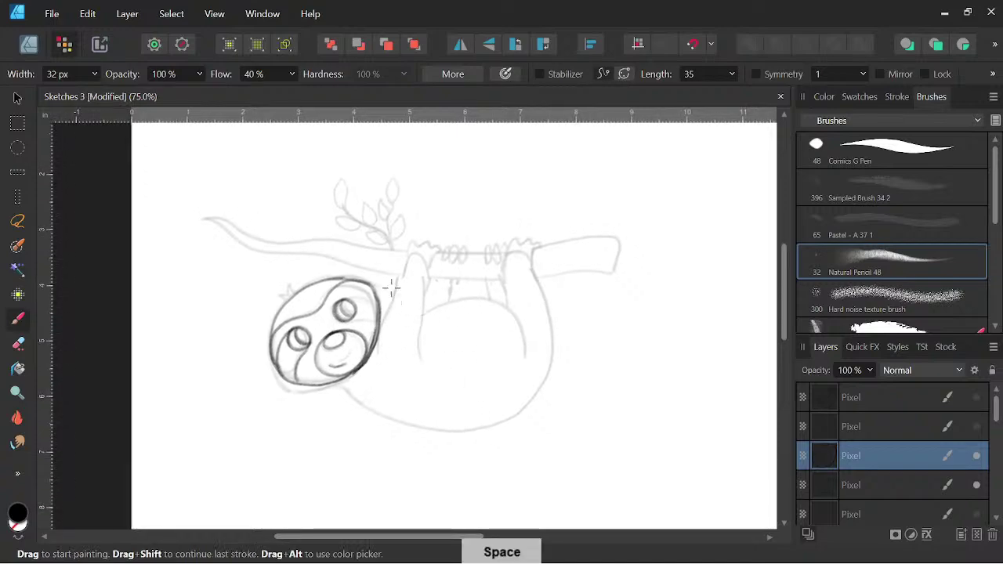
pyautogui.moveTo(337, 306)
pyautogui.mouseDown()
pyautogui.moveTo(377, 296)
pyautogui.moveTo(366, 317)
pyautogui.moveTo(377, 313)
pyautogui.mouseUp()
pyautogui.press('space')
pyautogui.moveTo(526, 409); pyautogui.dragTo(511, 370)
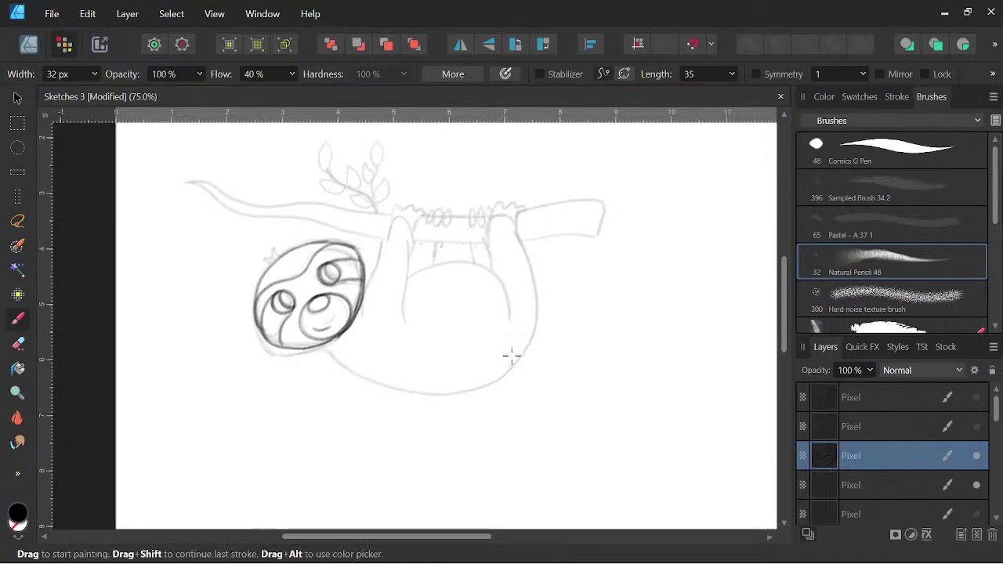
pyautogui.press('space')
pyautogui.moveTo(538, 381); pyautogui.dragTo(555, 400)
pyautogui.scroll(-2, 551, 381)
pyautogui.press('space')
pyautogui.press('space')
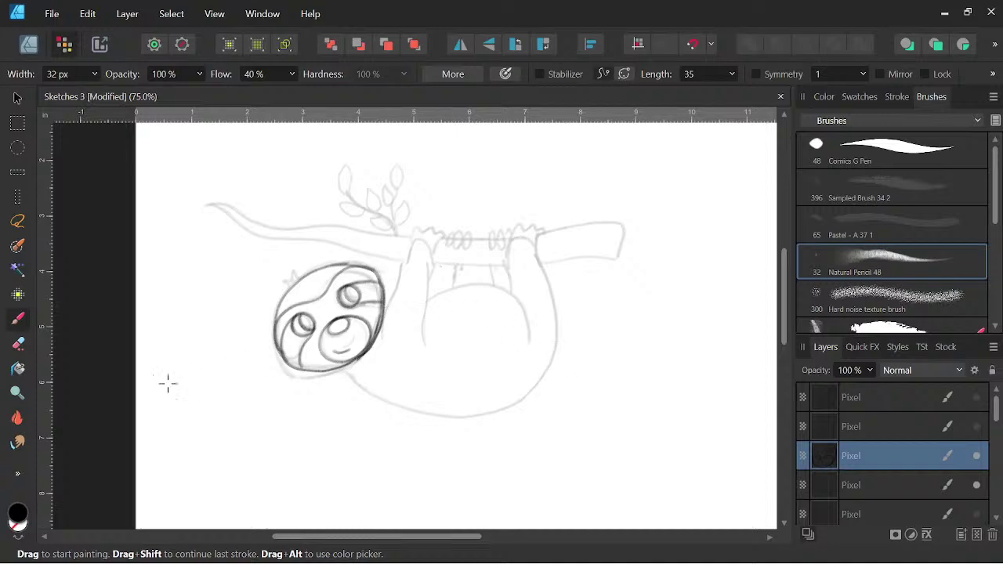
# Erase the entire redrawn head from the new layer and return to the pencil brush.
pyautogui.click(23, 345)
pyautogui.moveTo(268, 332)
pyautogui.mouseDown()
pyautogui.moveTo(297, 382)
pyautogui.moveTo(276, 325)
pyautogui.moveTo(302, 362)
pyautogui.moveTo(272, 284)
pyautogui.moveTo(324, 379)
pyautogui.moveTo(291, 282)
pyautogui.moveTo(331, 365)
pyautogui.moveTo(308, 262)
pyautogui.moveTo(351, 368)
pyautogui.moveTo(335, 262)
pyautogui.moveTo(359, 352)
pyautogui.moveTo(359, 253)
pyautogui.moveTo(387, 330)
pyautogui.mouseUp()
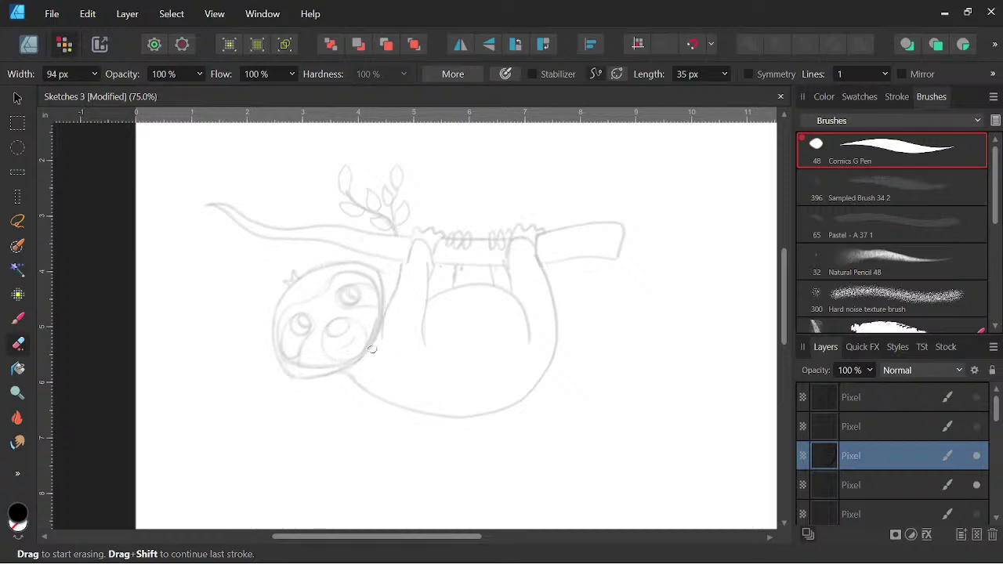
pyautogui.press('b')
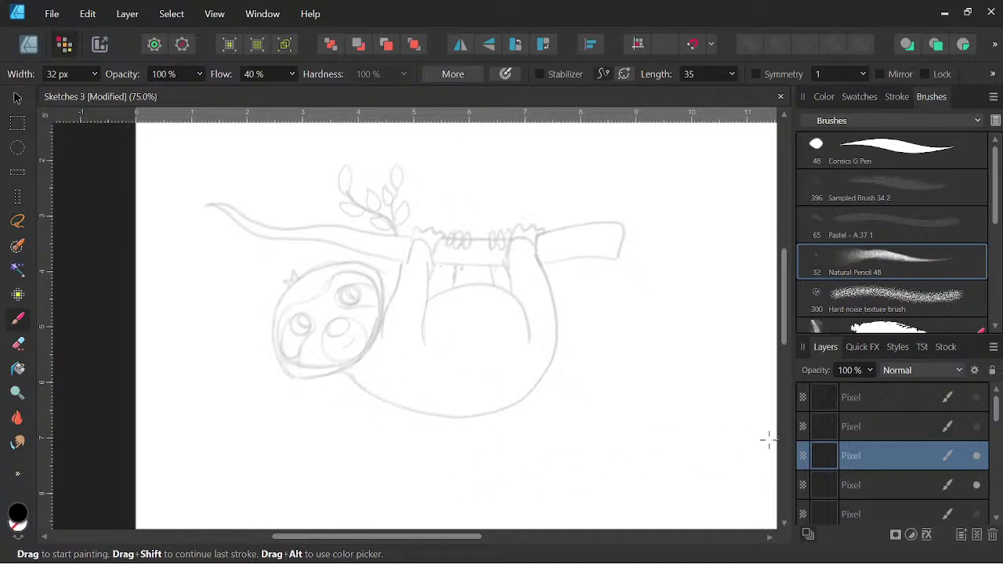
# Hide the faded sloth layer to leave a blank page for a new sketch.
pyautogui.click(976, 485)
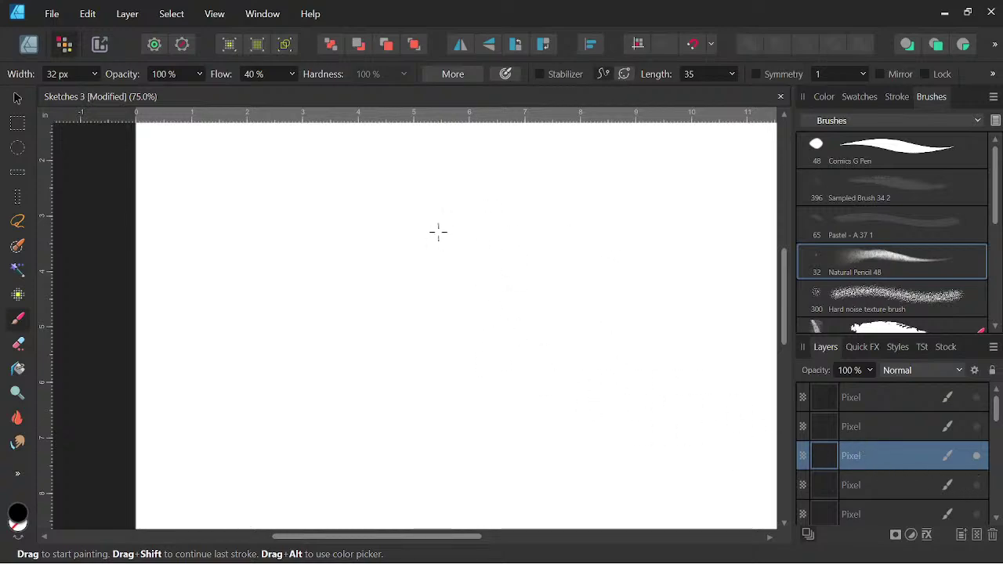
pyautogui.hotkey('ctrl', '-')
pyautogui.moveTo(542, 345); pyautogui.dragTo(484, 340)
pyautogui.moveTo(530, 370); pyautogui.dragTo(553, 370)
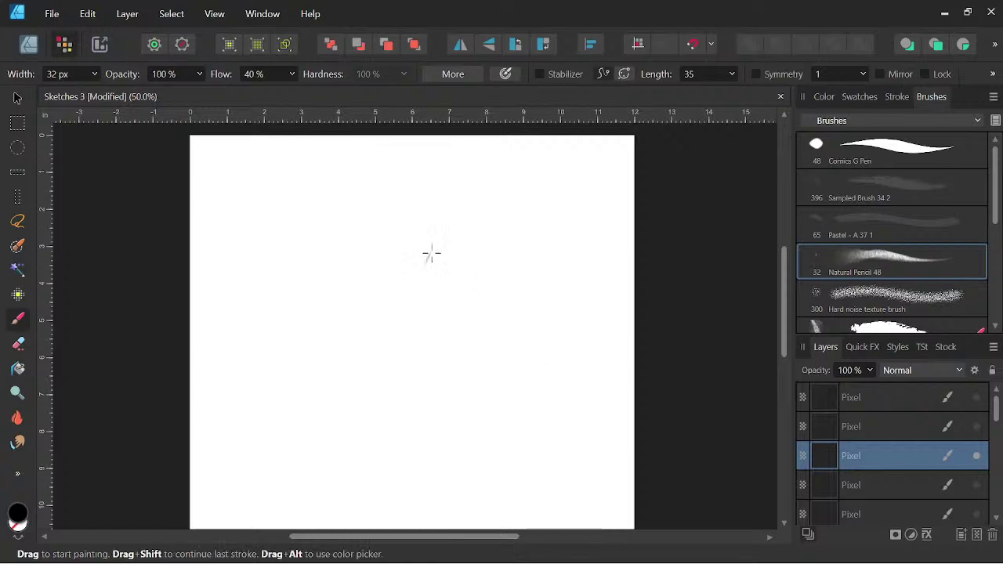
# Rough in a new animal with a small oval head, a curved back line and a rounded underside.
pyautogui.moveTo(431, 253)
pyautogui.mouseDown()
pyautogui.moveTo(468, 240)
pyautogui.moveTo(491, 257)
pyautogui.mouseUp()
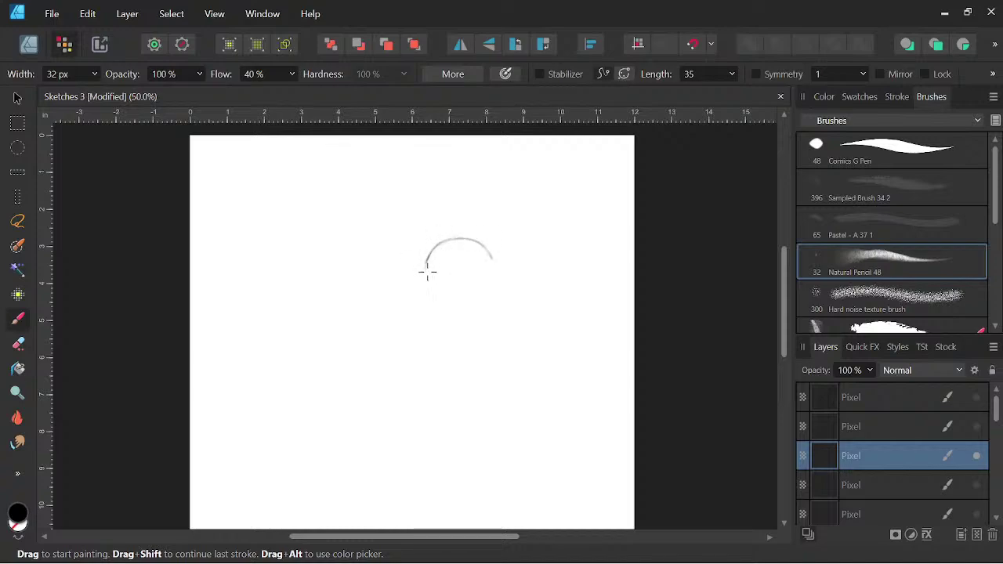
pyautogui.moveTo(429, 276)
pyautogui.mouseDown()
pyautogui.moveTo(475, 291)
pyautogui.moveTo(490, 280)
pyautogui.moveTo(453, 293)
pyautogui.moveTo(492, 275)
pyautogui.moveTo(481, 288)
pyautogui.moveTo(464, 293)
pyautogui.moveTo(492, 258)
pyautogui.mouseUp()
pyautogui.moveTo(484, 318)
pyautogui.mouseDown()
pyautogui.moveTo(487, 347)
pyautogui.moveTo(458, 396)
pyautogui.mouseUp()
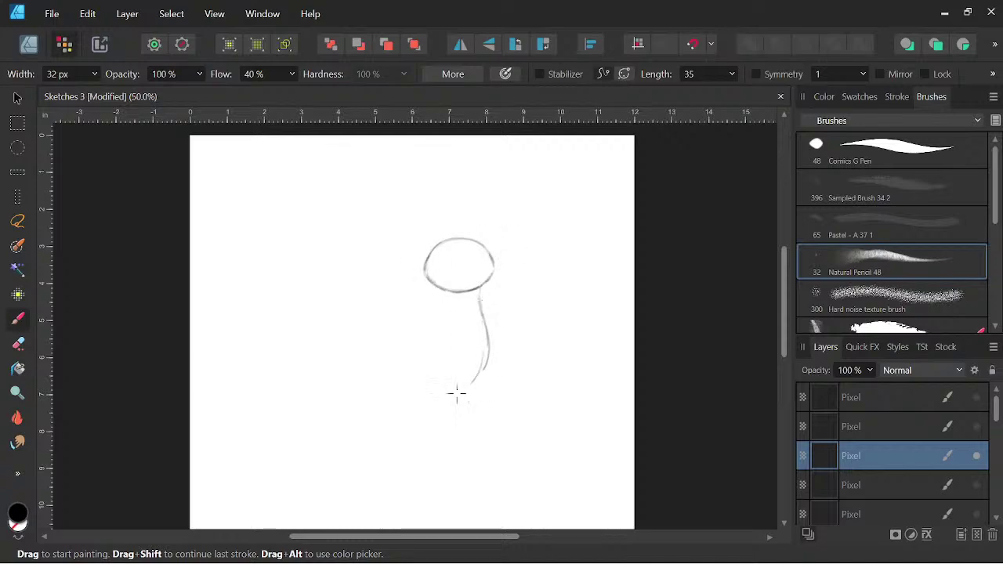
pyautogui.moveTo(406, 353)
pyautogui.mouseDown()
pyautogui.moveTo(459, 385)
pyautogui.moveTo(454, 394)
pyautogui.moveTo(483, 374)
pyautogui.mouseUp()
pyautogui.moveTo(482, 291)
pyautogui.mouseDown()
pyautogui.moveTo(487, 364)
pyautogui.moveTo(471, 382)
pyautogui.moveTo(424, 379)
pyautogui.mouseUp()
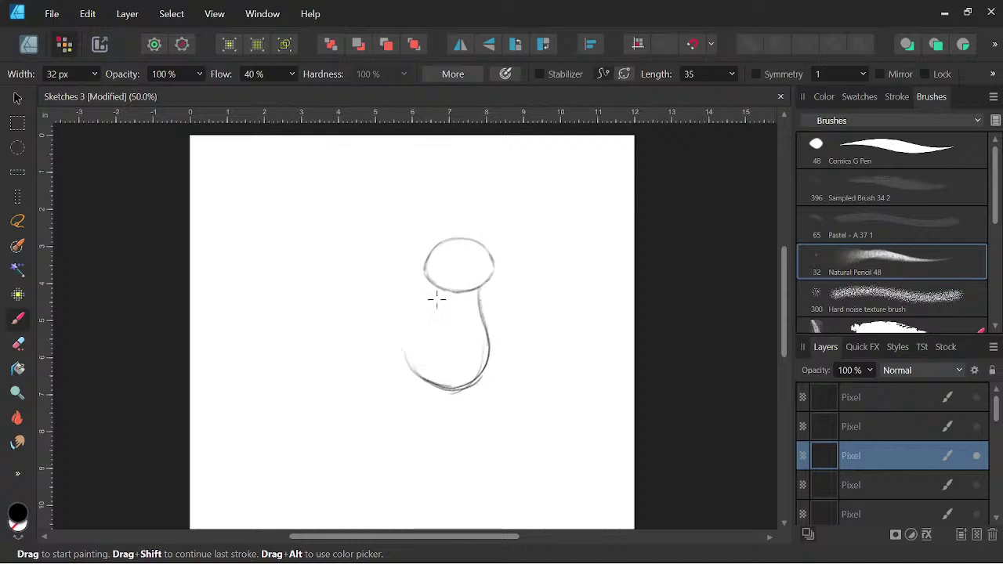
# Draw a blunt-ended leg extending forward from the base of the new animal's body.
pyautogui.press('space')
pyautogui.moveTo(508, 389); pyautogui.dragTo(508, 381)
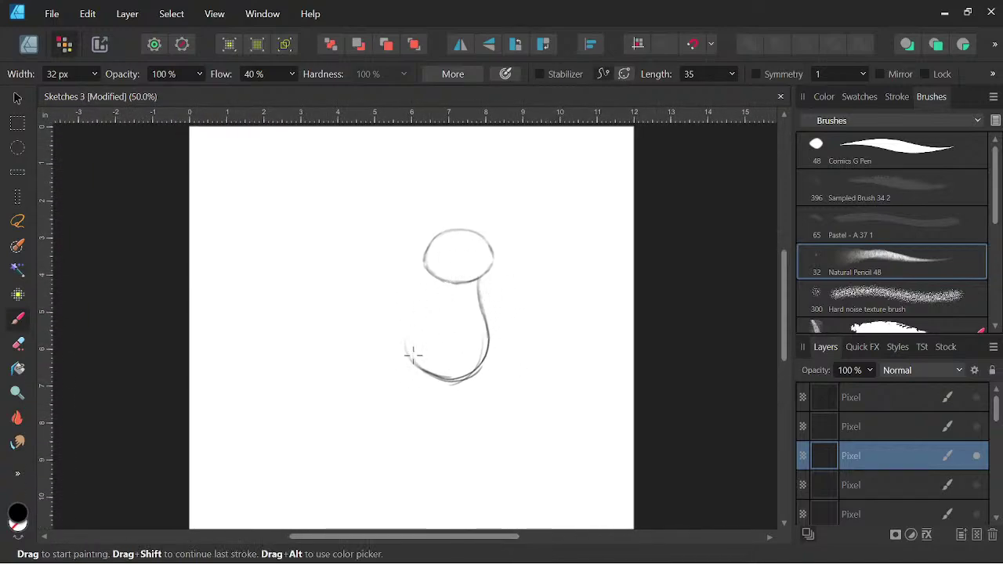
pyautogui.moveTo(413, 354)
pyautogui.mouseDown()
pyautogui.moveTo(490, 347)
pyautogui.moveTo(453, 382)
pyautogui.moveTo(400, 371)
pyautogui.moveTo(405, 353)
pyautogui.moveTo(416, 362)
pyautogui.moveTo(397, 364)
pyautogui.moveTo(449, 356)
pyautogui.mouseUp()
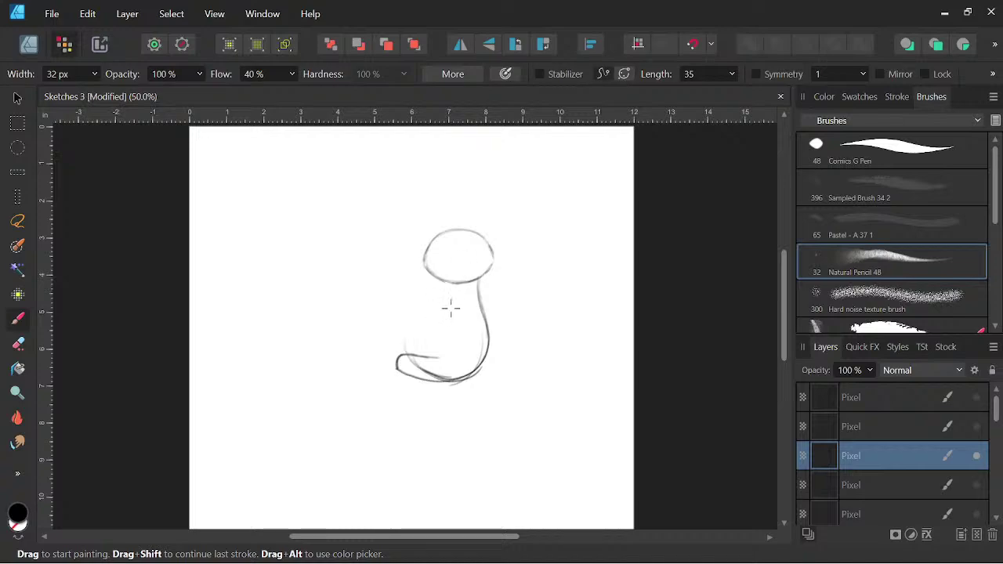
# Draw a short rounded arm reaching forward from the body and the outline of a vertical tree trunk beside it.
pyautogui.moveTo(450, 299)
pyautogui.mouseDown()
pyautogui.moveTo(411, 304)
pyautogui.moveTo(430, 322)
pyautogui.moveTo(431, 355)
pyautogui.moveTo(428, 305)
pyautogui.mouseUp()
pyautogui.moveTo(424, 241)
pyautogui.mouseDown()
pyautogui.moveTo(429, 199)
pyautogui.moveTo(411, 270)
pyautogui.mouseUp()
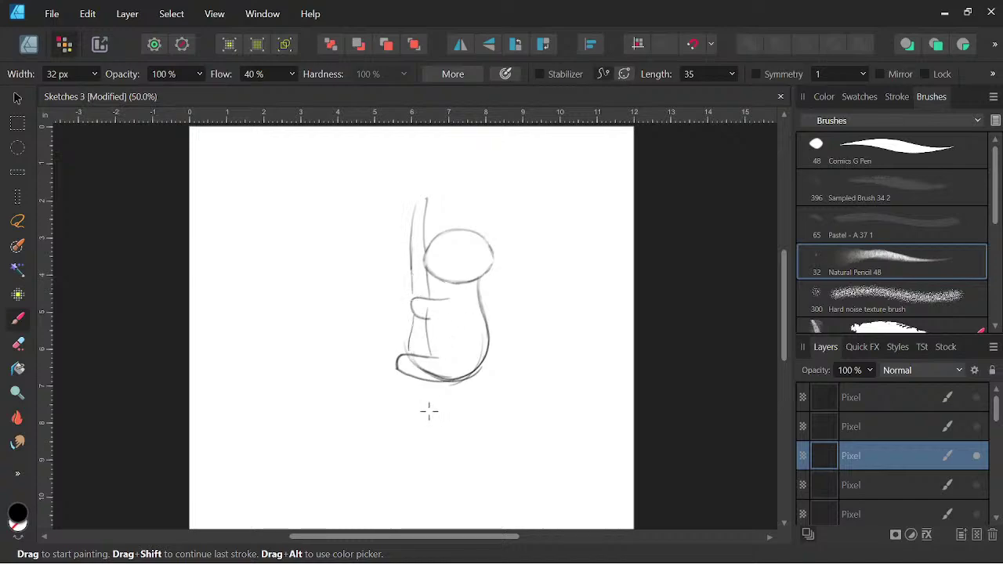
# Examine the rough of the animal holding the tree trunk, both close up and at page scale.
pyautogui.press('space')
pyautogui.moveTo(561, 402); pyautogui.dragTo(564, 408)
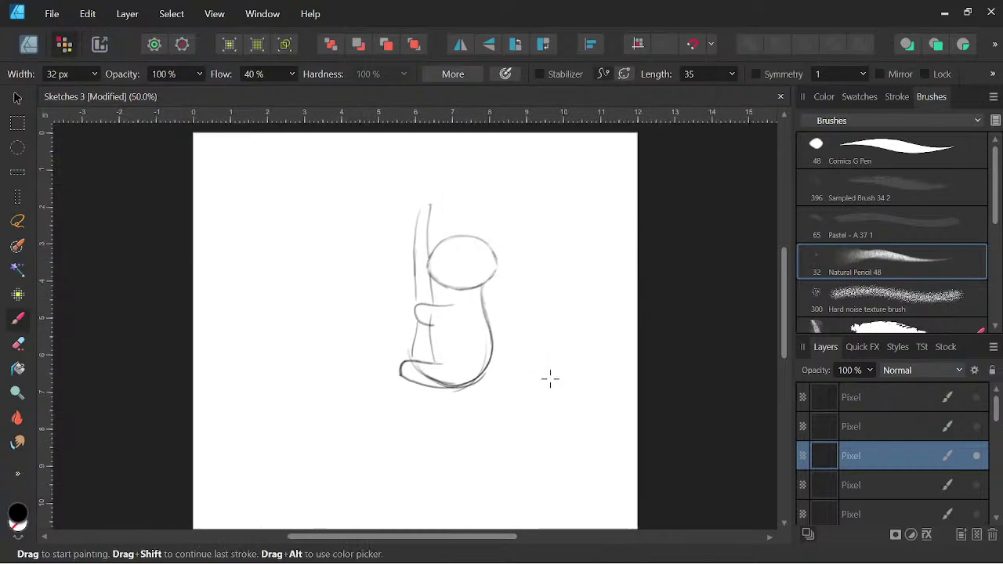
pyautogui.scroll(2, 546, 381)
pyautogui.scroll(-1, 556, 365)
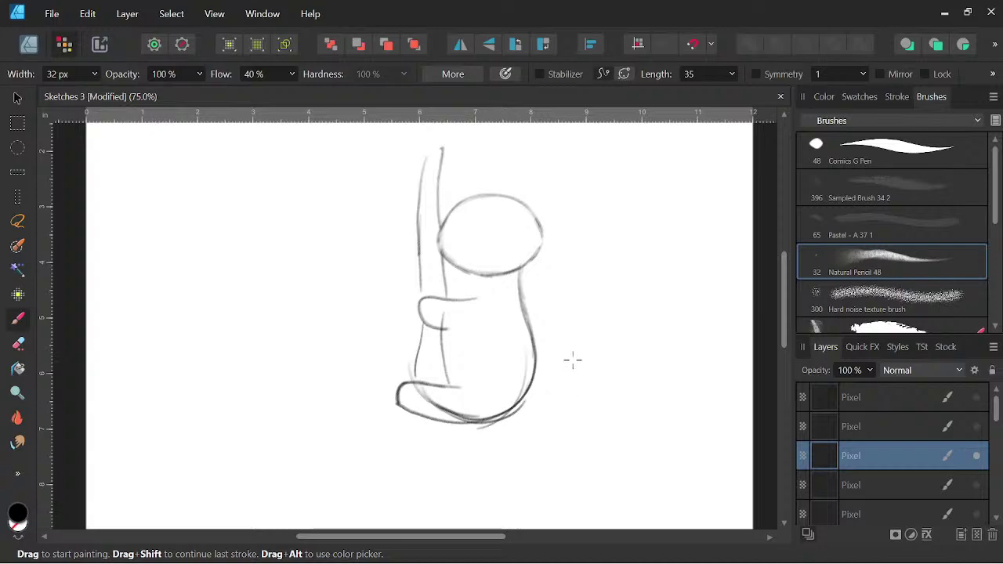
pyautogui.press('space')
pyautogui.moveTo(600, 340); pyautogui.dragTo(551, 376)
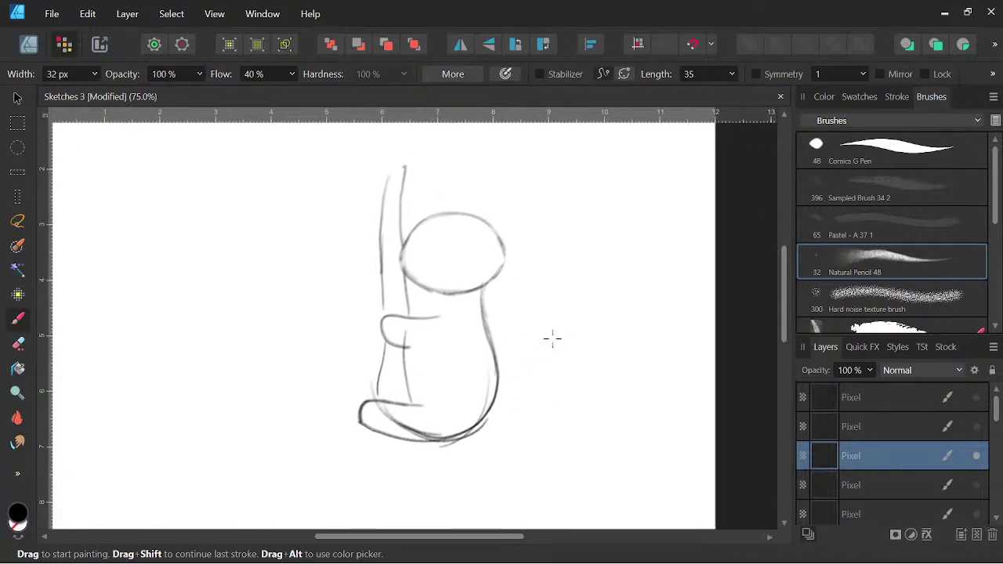
pyautogui.press('space')
pyautogui.moveTo(556, 338)
pyautogui.mouseDown()
pyautogui.moveTo(585, 385)
pyautogui.moveTo(530, 340)
pyautogui.moveTo(569, 340)
pyautogui.mouseUp()
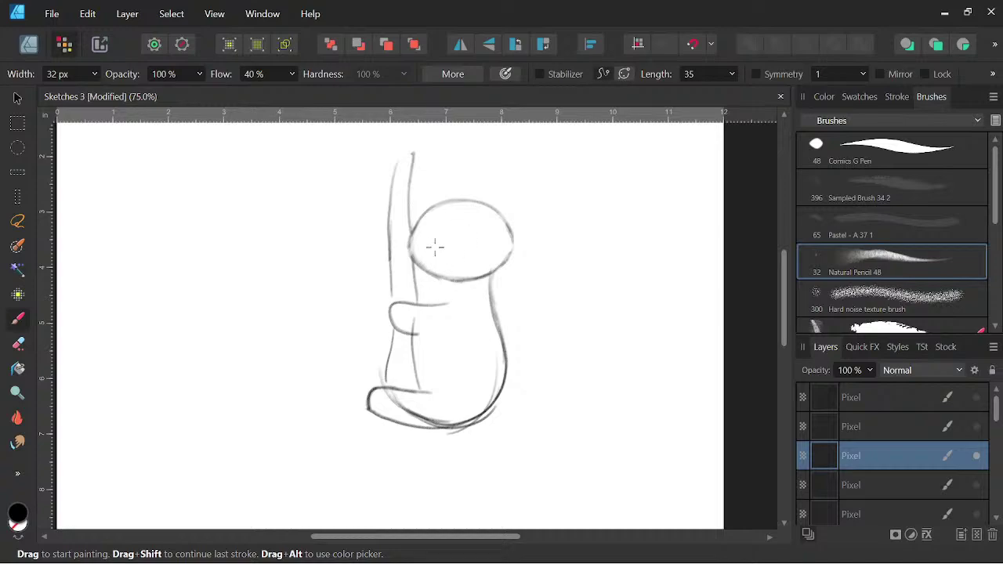
pyautogui.press('space')
pyautogui.moveTo(557, 397)
pyautogui.mouseDown()
pyautogui.moveTo(577, 392)
pyautogui.moveTo(582, 371)
pyautogui.mouseUp()
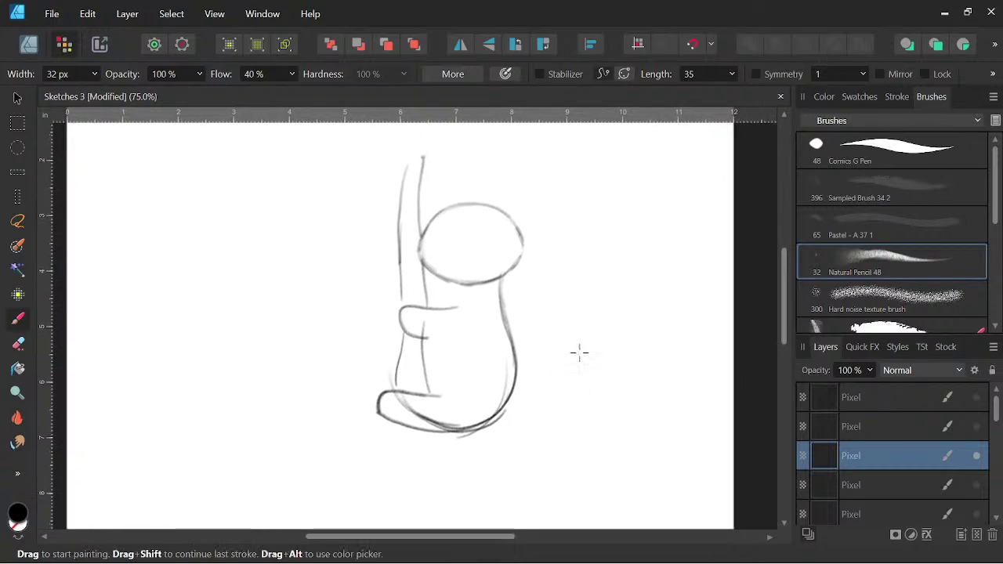
pyautogui.hotkey('ctrl', '-')
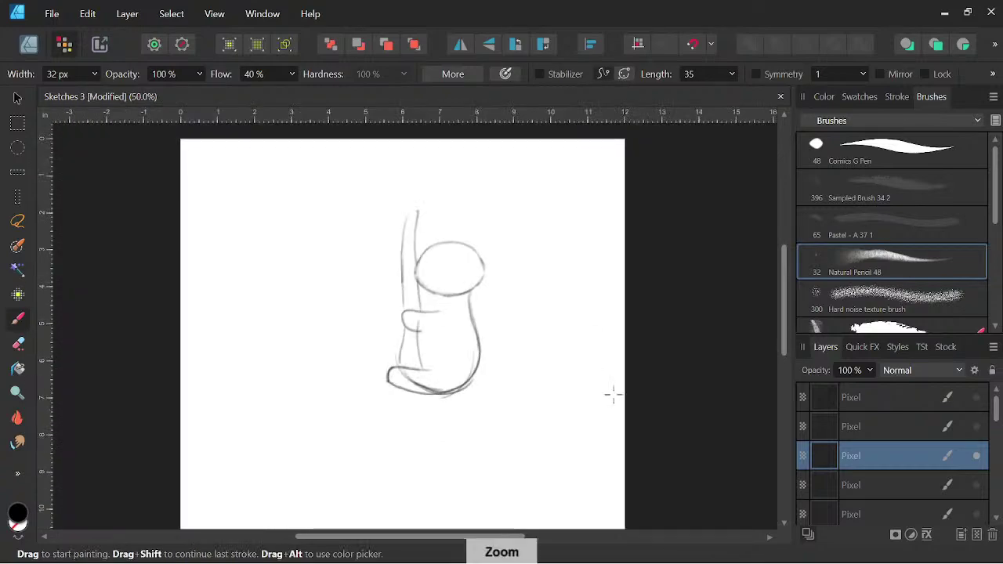
pyautogui.press('space')
pyautogui.moveTo(539, 380); pyautogui.dragTo(525, 384)
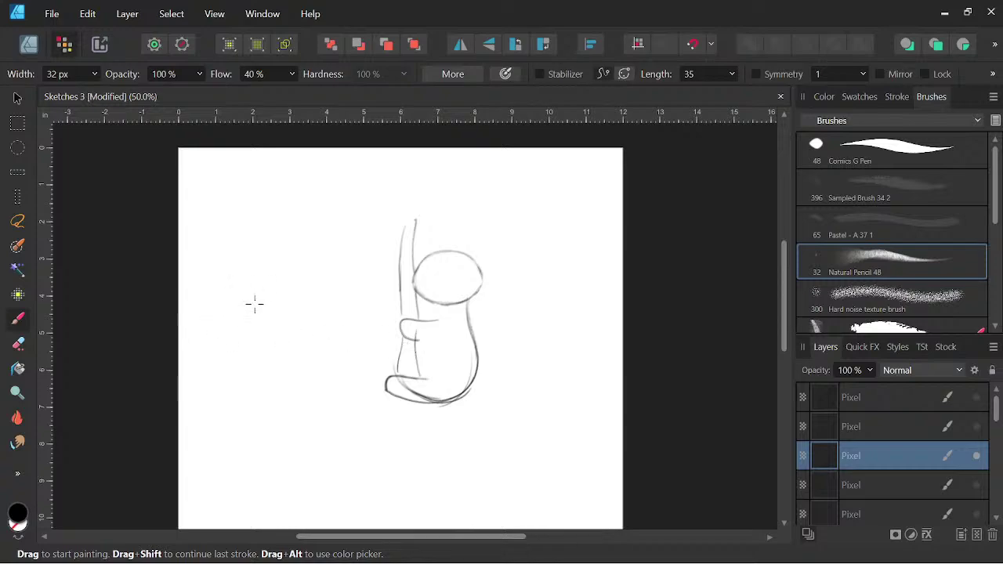
# Undo the tree trunk lines and draw the chest and belly line above and below the arm instead.
pyautogui.hotkey('ctrl', 'z')
pyautogui.hotkey('ctrl', 'z')
pyautogui.hotkey('ctrl', 'z')
pyautogui.hotkey('ctrl', 'z')
pyautogui.hotkey('ctrl', 'z')
pyautogui.hotkey('ctrl', 'z')
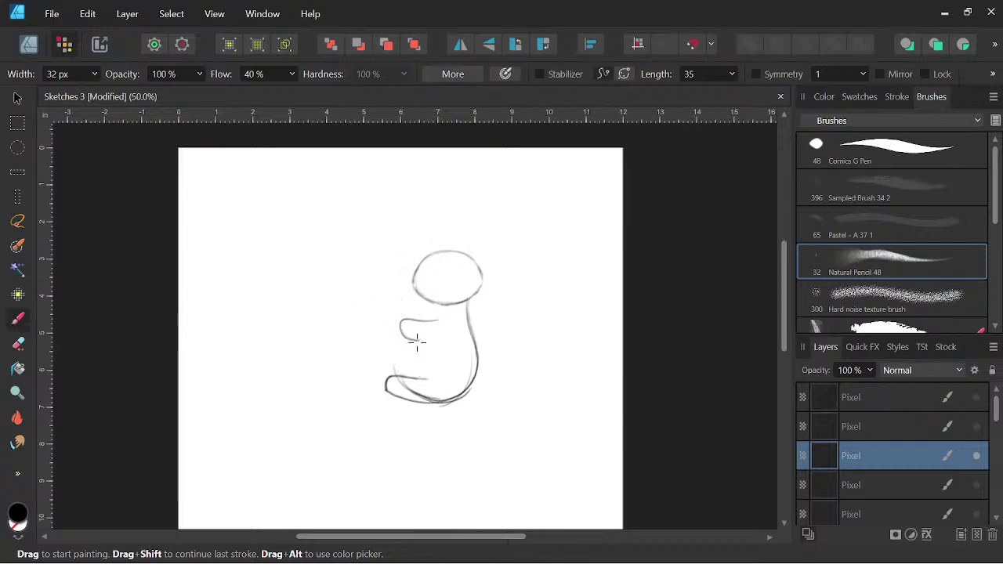
pyautogui.moveTo(417, 341); pyautogui.dragTo(407, 374)
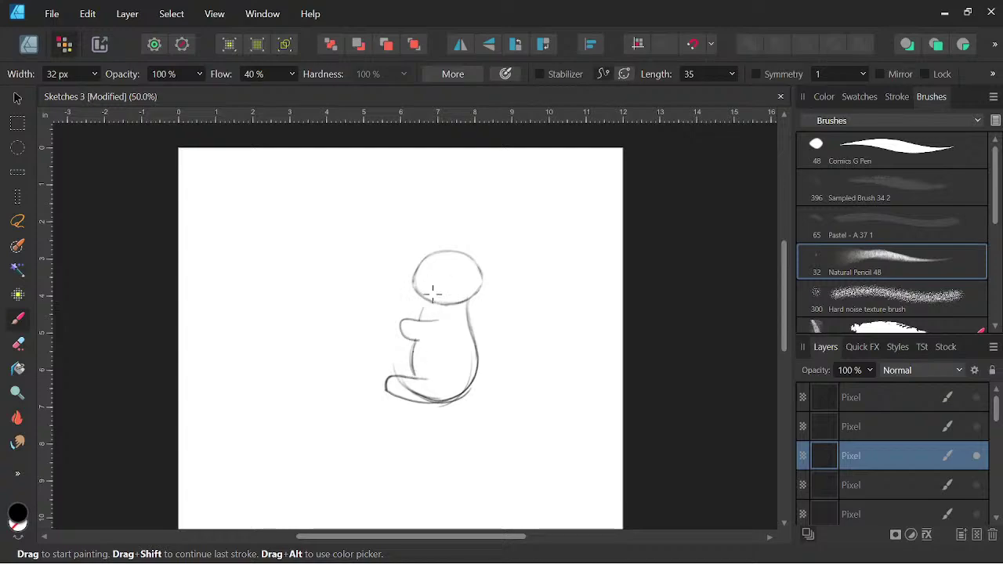
pyautogui.press('space')
pyautogui.moveTo(551, 414); pyautogui.dragTo(564, 405)
pyautogui.press('space')
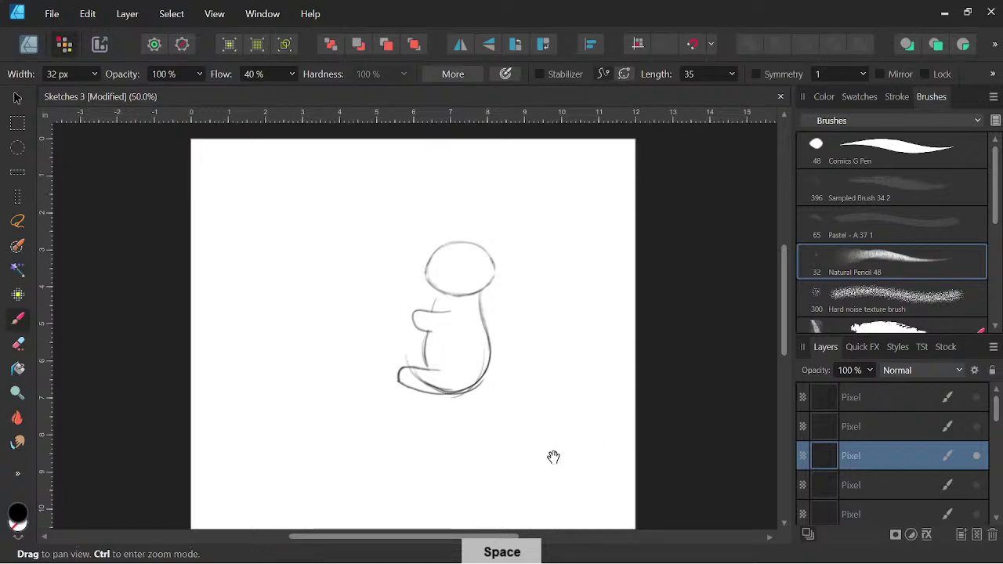
# Hide the upright sketch and rough in a lying animal with an oval head, arched back, belly line and folded legs on a blank layer.
pyautogui.click(976, 515)
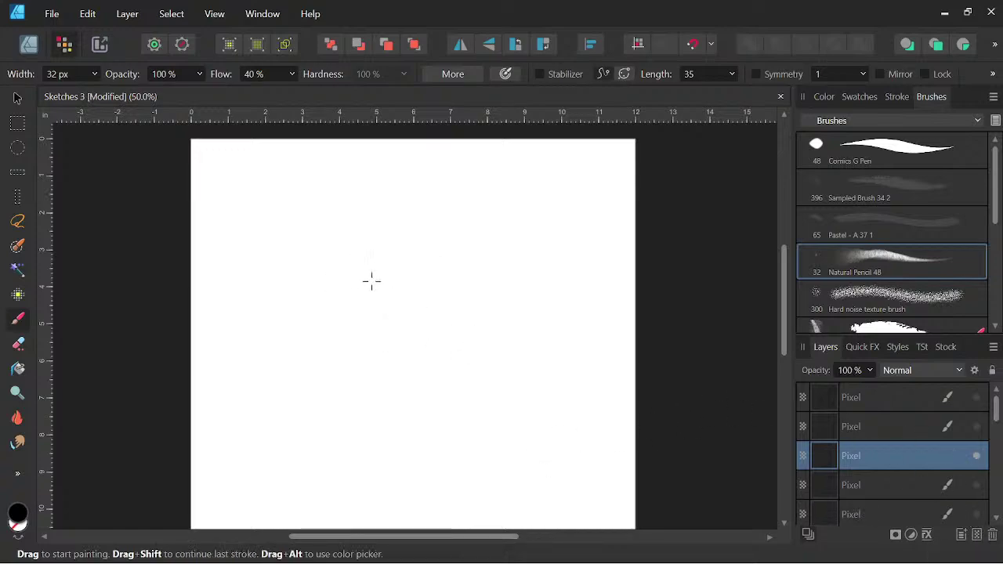
pyautogui.moveTo(370, 271)
pyautogui.mouseDown()
pyautogui.moveTo(325, 289)
pyautogui.moveTo(319, 320)
pyautogui.moveTo(331, 327)
pyautogui.moveTo(321, 294)
pyautogui.moveTo(318, 313)
pyautogui.moveTo(349, 330)
pyautogui.mouseUp()
pyautogui.moveTo(337, 277)
pyautogui.mouseDown()
pyautogui.moveTo(379, 275)
pyautogui.moveTo(383, 294)
pyautogui.moveTo(384, 280)
pyautogui.moveTo(358, 326)
pyautogui.moveTo(322, 321)
pyautogui.moveTo(365, 324)
pyautogui.mouseUp()
pyautogui.moveTo(387, 277)
pyautogui.mouseDown()
pyautogui.moveTo(396, 277)
pyautogui.moveTo(385, 285)
pyautogui.moveTo(475, 274)
pyautogui.moveTo(486, 329)
pyautogui.mouseUp()
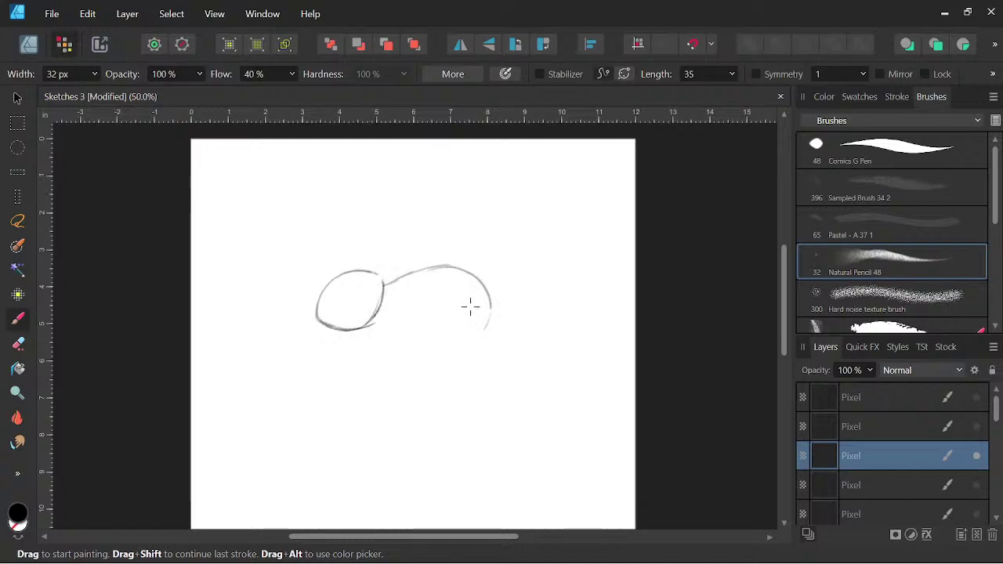
pyautogui.moveTo(460, 296)
pyautogui.mouseDown()
pyautogui.moveTo(455, 337)
pyautogui.moveTo(468, 337)
pyautogui.moveTo(440, 338)
pyautogui.moveTo(488, 325)
pyautogui.mouseUp()
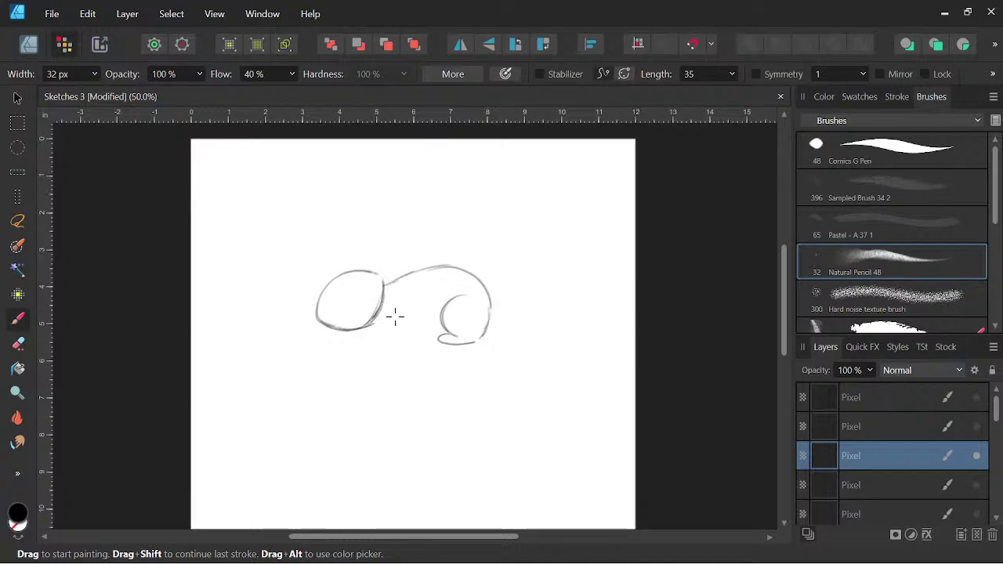
pyautogui.moveTo(395, 301)
pyautogui.mouseDown()
pyautogui.moveTo(397, 333)
pyautogui.moveTo(382, 338)
pyautogui.moveTo(375, 323)
pyautogui.moveTo(360, 341)
pyautogui.moveTo(448, 333)
pyautogui.mouseUp()
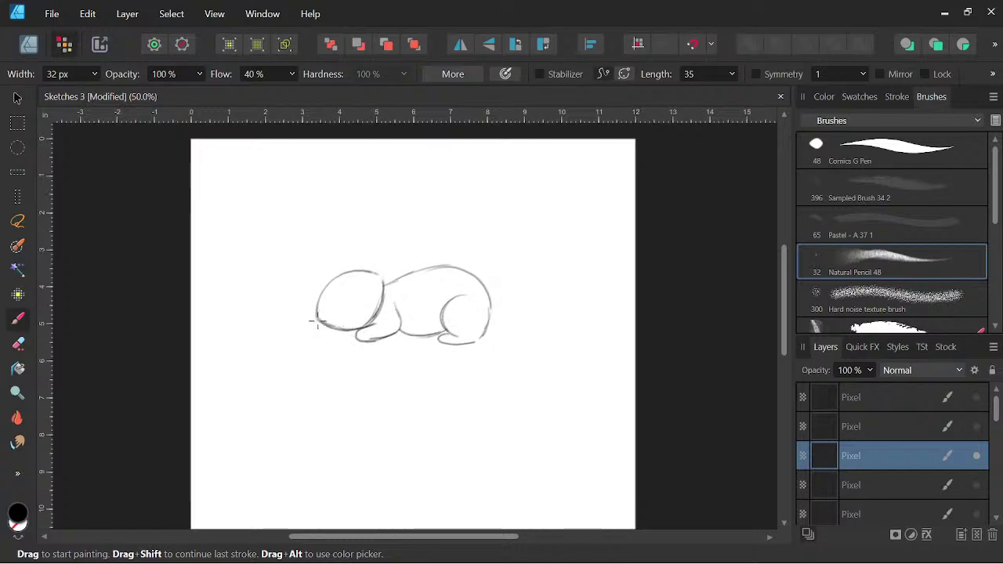
# Draw small claws on the front and hind paws and on the far paw in front of the head.
pyautogui.moveTo(301, 321); pyautogui.dragTo(312, 322)
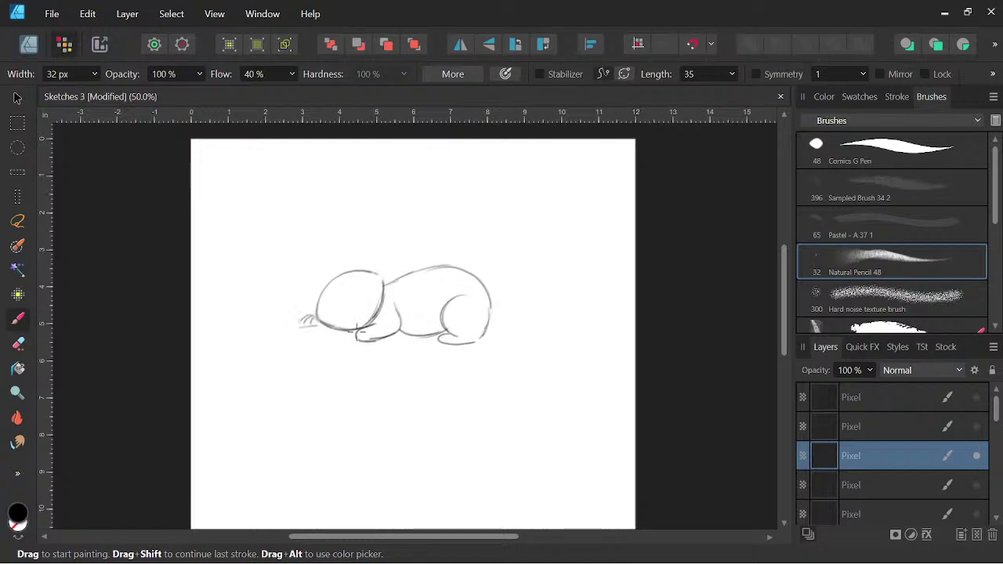
pyautogui.moveTo(357, 330)
pyautogui.mouseDown()
pyautogui.moveTo(344, 347)
pyautogui.moveTo(364, 345)
pyautogui.mouseUp()
pyautogui.moveTo(439, 338)
pyautogui.mouseDown()
pyautogui.moveTo(435, 348)
pyautogui.moveTo(443, 343)
pyautogui.mouseUp()
pyautogui.press('space')
pyautogui.moveTo(517, 413); pyautogui.dragTo(563, 410)
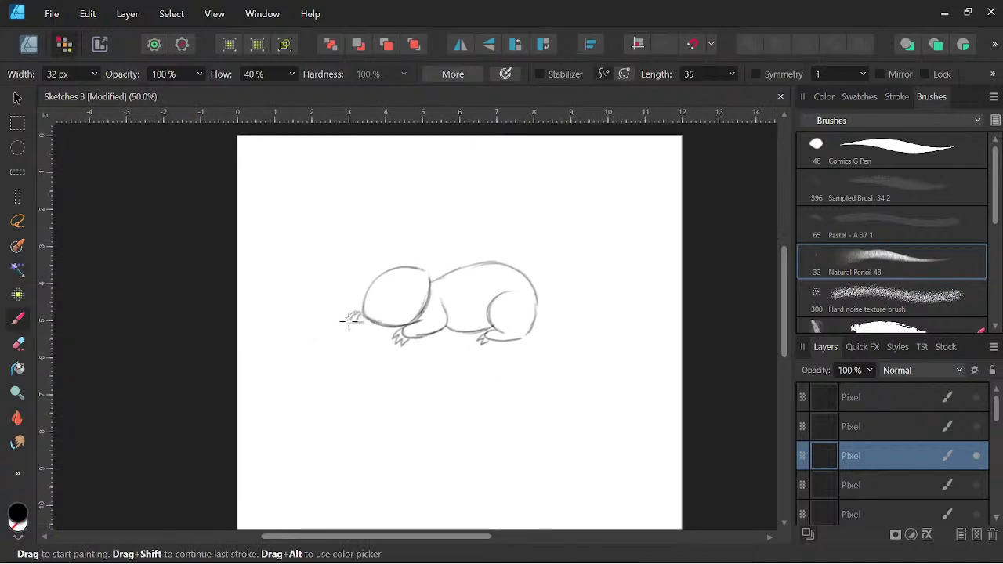
# Draw a horizontal log under the animal with a pointed front end, a blunt rear end and short bark lines.
pyautogui.moveTo(350, 321)
pyautogui.mouseDown()
pyautogui.moveTo(327, 331)
pyautogui.moveTo(357, 318)
pyautogui.mouseUp()
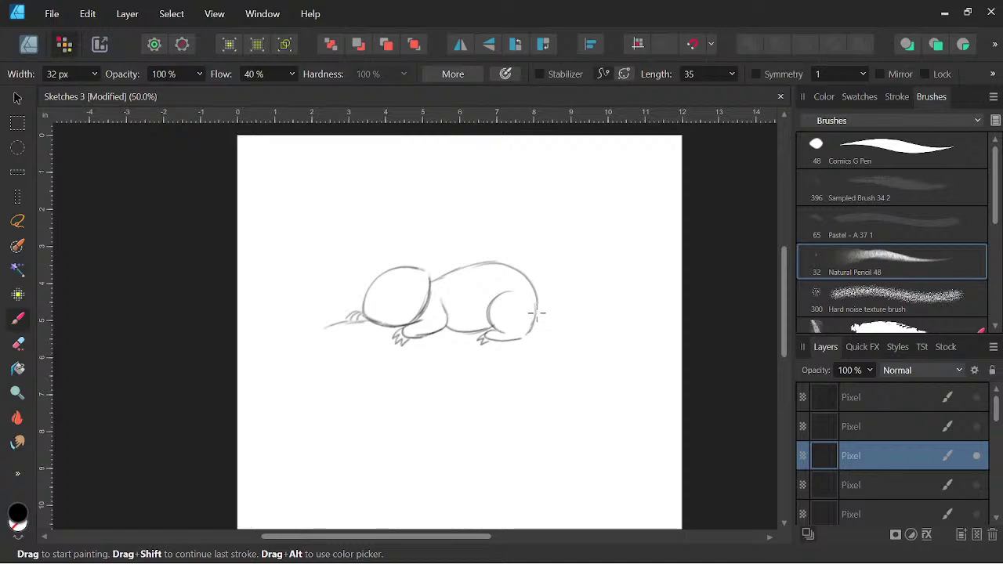
pyautogui.moveTo(536, 313); pyautogui.dragTo(587, 311)
pyautogui.hotkey('ctrl', 'z')
pyautogui.moveTo(322, 334)
pyautogui.mouseDown()
pyautogui.moveTo(541, 336)
pyautogui.moveTo(490, 341)
pyautogui.moveTo(542, 341)
pyautogui.mouseUp()
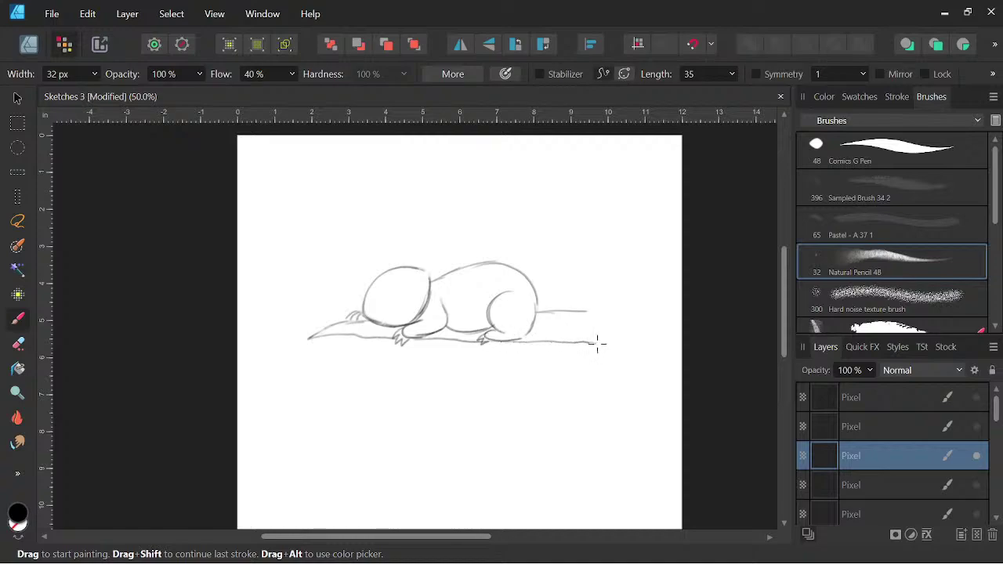
pyautogui.moveTo(603, 333)
pyautogui.mouseDown()
pyautogui.moveTo(587, 309)
pyautogui.moveTo(600, 324)
pyautogui.moveTo(569, 322)
pyautogui.moveTo(601, 324)
pyautogui.mouseUp()
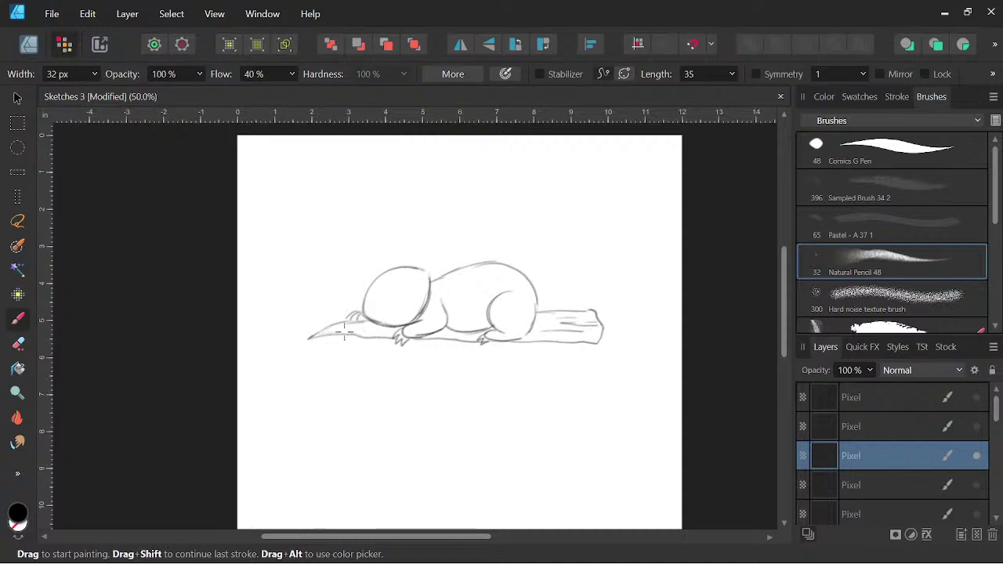
pyautogui.press('space')
pyautogui.moveTo(572, 381)
pyautogui.mouseDown()
pyautogui.moveTo(537, 419)
pyautogui.moveTo(568, 422)
pyautogui.mouseUp()
pyautogui.press('space')
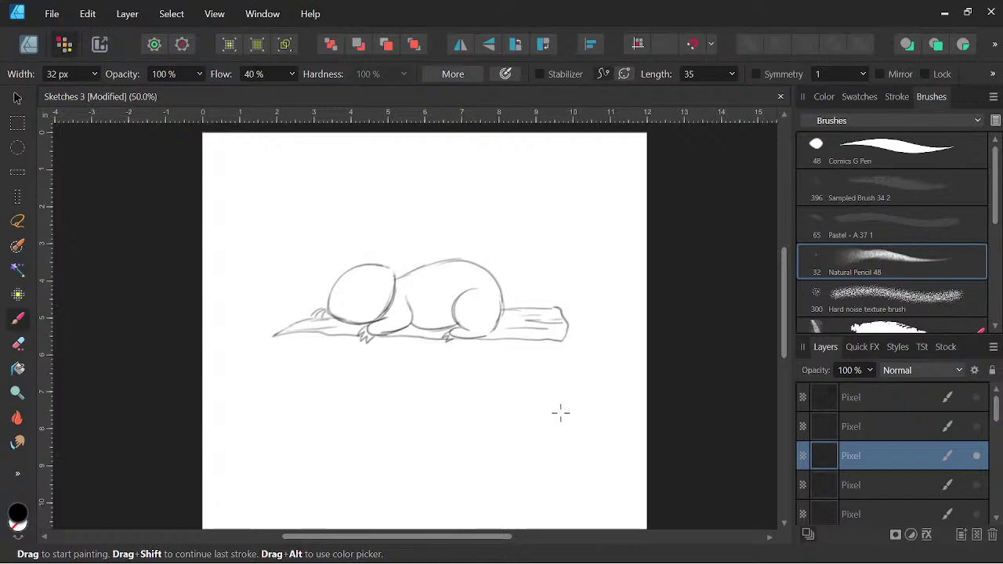
# Sketch a round muzzle with an oval nose and two closed, sleeping eyes on the lying animal's head.
pyautogui.scroll(1, 544, 273)
pyautogui.press('space')
pyautogui.moveTo(647, 423); pyautogui.dragTo(575, 419)
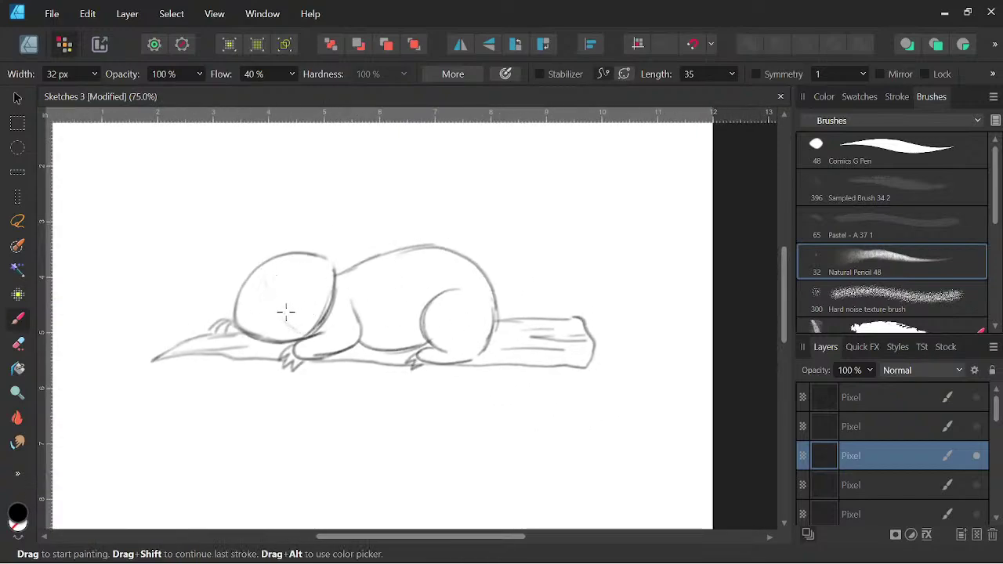
pyautogui.moveTo(271, 335)
pyautogui.mouseDown()
pyautogui.moveTo(310, 319)
pyautogui.moveTo(274, 310)
pyautogui.moveTo(286, 337)
pyautogui.moveTo(303, 305)
pyautogui.moveTo(264, 320)
pyautogui.moveTo(311, 315)
pyautogui.moveTo(281, 314)
pyautogui.mouseUp()
pyautogui.moveTo(245, 300); pyautogui.dragTo(259, 301)
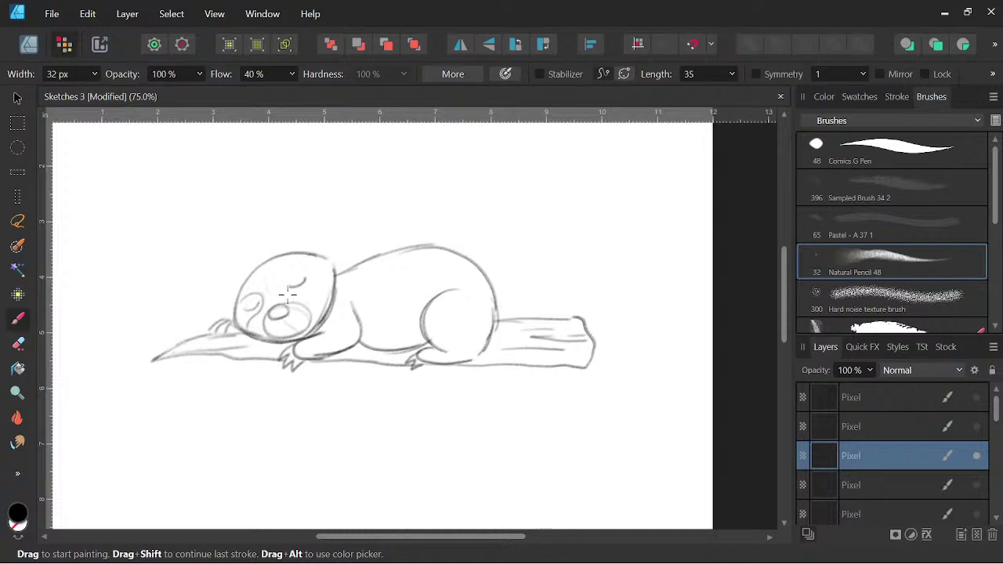
# Add sloth eye patches, the face mask outline, a small mouth, a darker nose and a tuft of hair on the head.
pyautogui.moveTo(285, 279)
pyautogui.mouseDown()
pyautogui.moveTo(318, 283)
pyautogui.moveTo(286, 276)
pyautogui.moveTo(305, 269)
pyautogui.moveTo(330, 280)
pyautogui.moveTo(238, 292)
pyautogui.mouseUp()
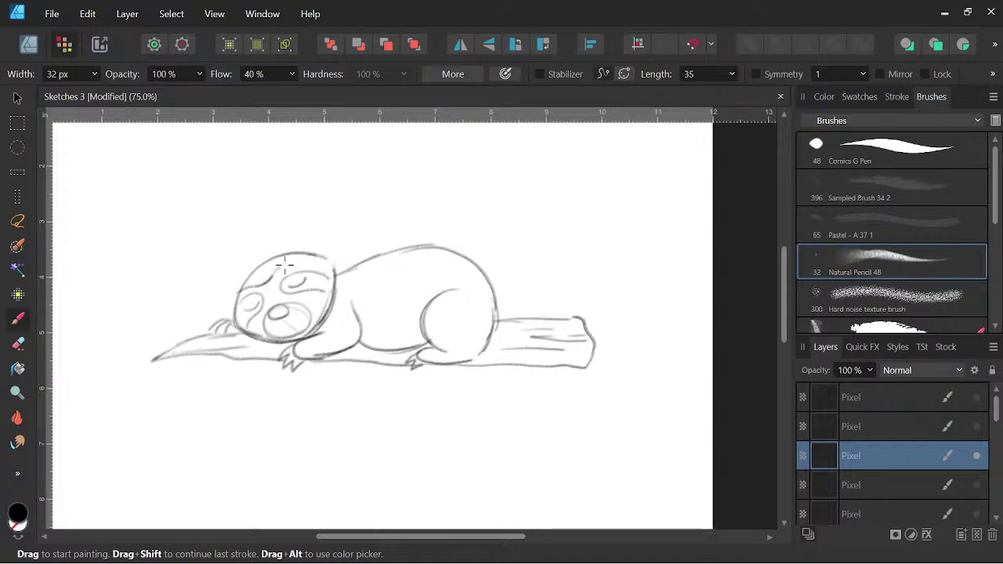
pyautogui.moveTo(285, 264)
pyautogui.mouseDown()
pyautogui.moveTo(309, 258)
pyautogui.moveTo(332, 273)
pyautogui.moveTo(337, 291)
pyautogui.mouseUp()
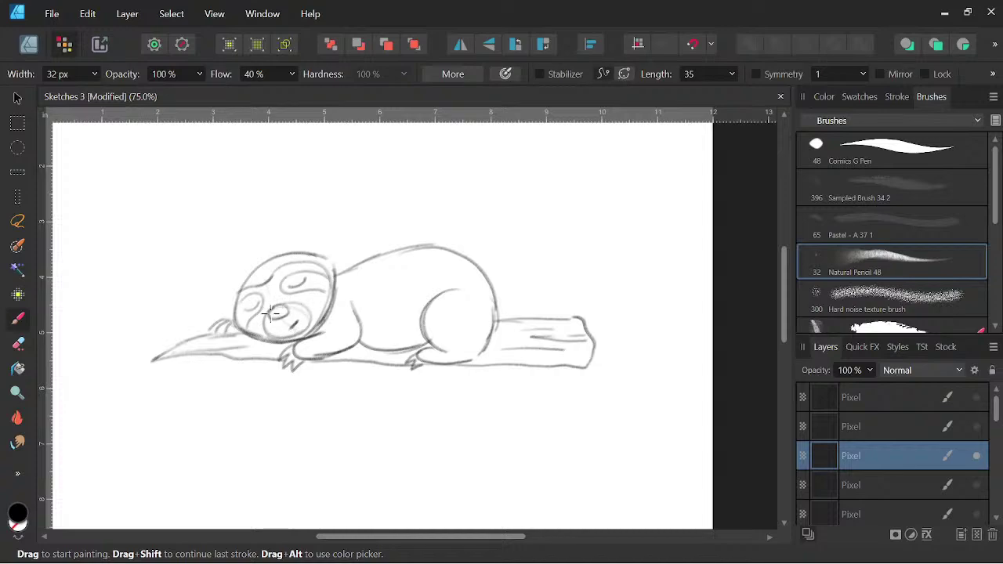
pyautogui.moveTo(271, 314)
pyautogui.mouseDown()
pyautogui.moveTo(316, 290)
pyautogui.moveTo(320, 321)
pyautogui.moveTo(269, 312)
pyautogui.moveTo(268, 333)
pyautogui.moveTo(279, 340)
pyautogui.moveTo(309, 329)
pyautogui.moveTo(323, 307)
pyautogui.mouseUp()
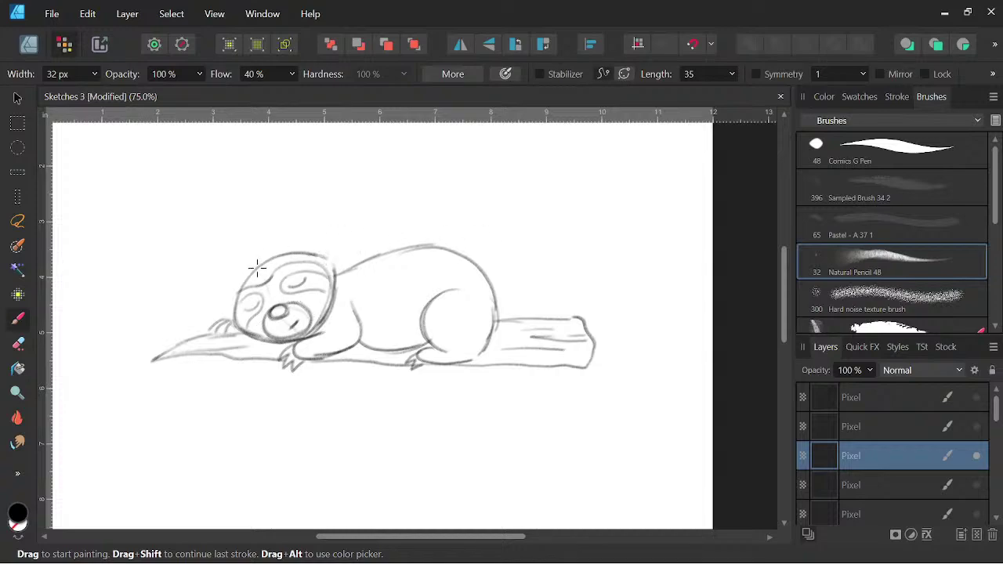
pyautogui.moveTo(257, 268)
pyautogui.mouseDown()
pyautogui.moveTo(260, 252)
pyautogui.moveTo(266, 259)
pyautogui.mouseUp()
pyautogui.press('space')
pyautogui.moveTo(588, 448); pyautogui.dragTo(595, 437)
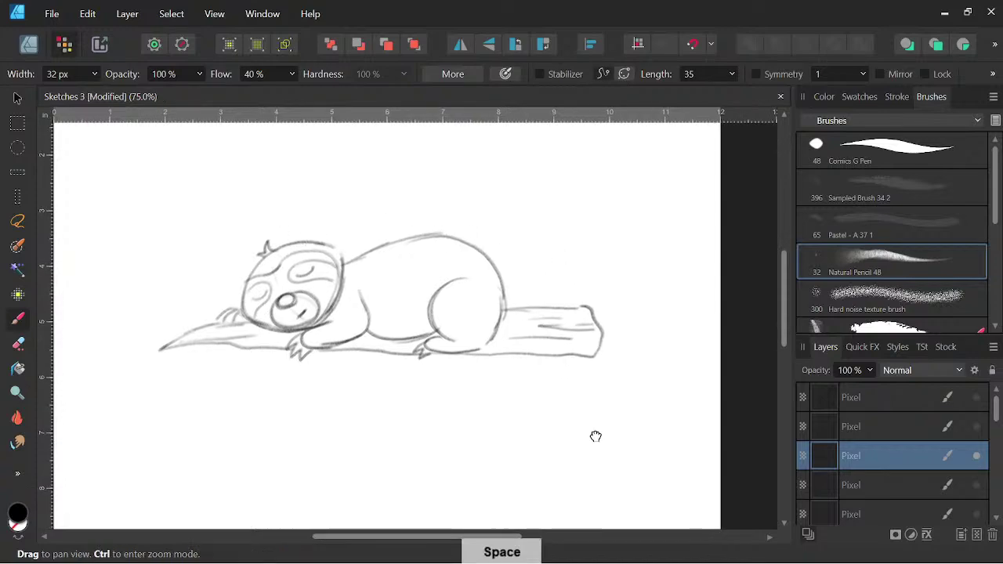
pyautogui.hotkey('ctrl', '-')
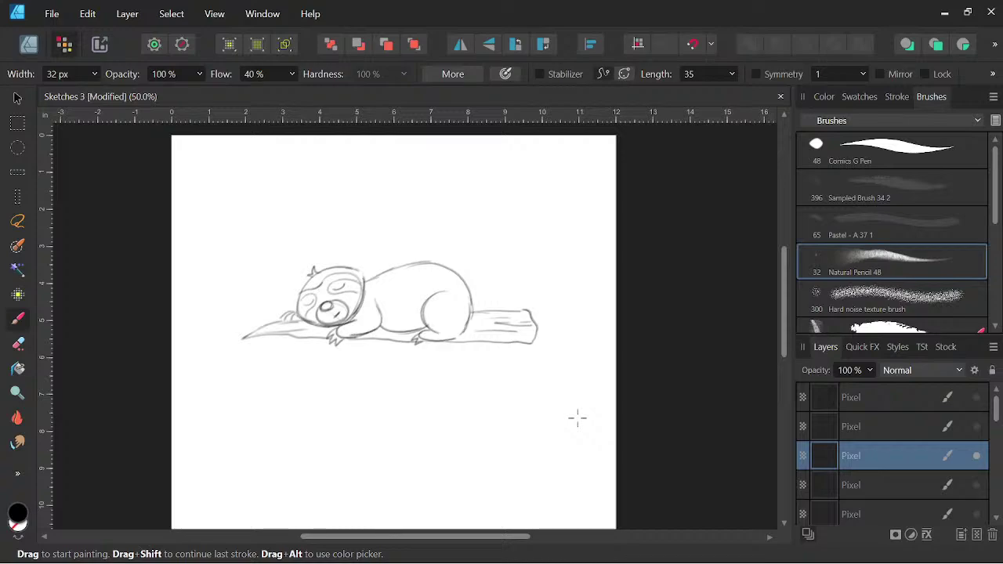
# Lasso the sloth's hindquarters with the rear of the log, move them slightly toward the head, and deselect.
pyautogui.click(17, 221)
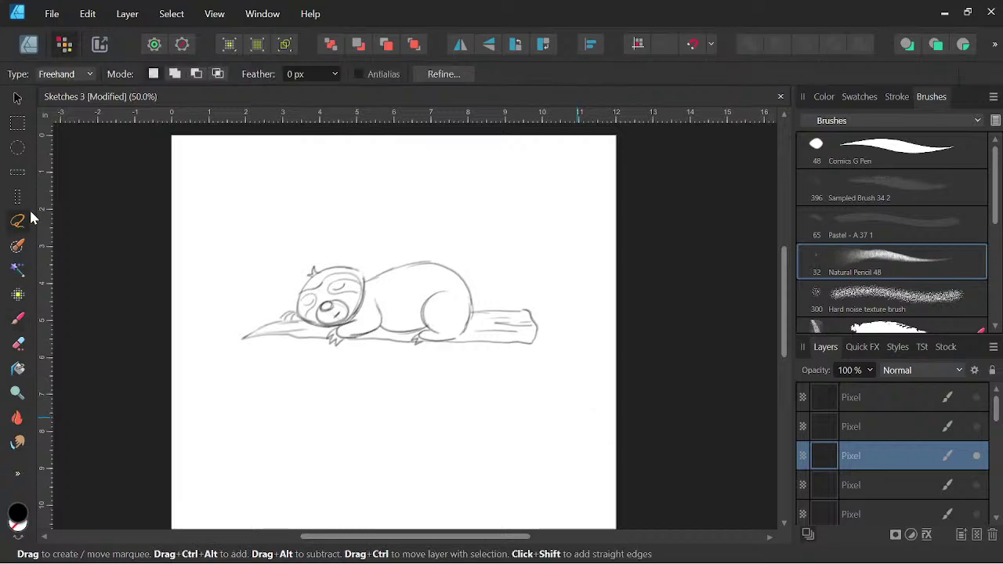
pyautogui.moveTo(540, 381)
pyautogui.mouseDown()
pyautogui.moveTo(558, 339)
pyautogui.moveTo(493, 241)
pyautogui.moveTo(418, 243)
pyautogui.moveTo(408, 300)
pyautogui.moveTo(424, 405)
pyautogui.moveTo(517, 401)
pyautogui.moveTo(536, 383)
pyautogui.mouseUp()
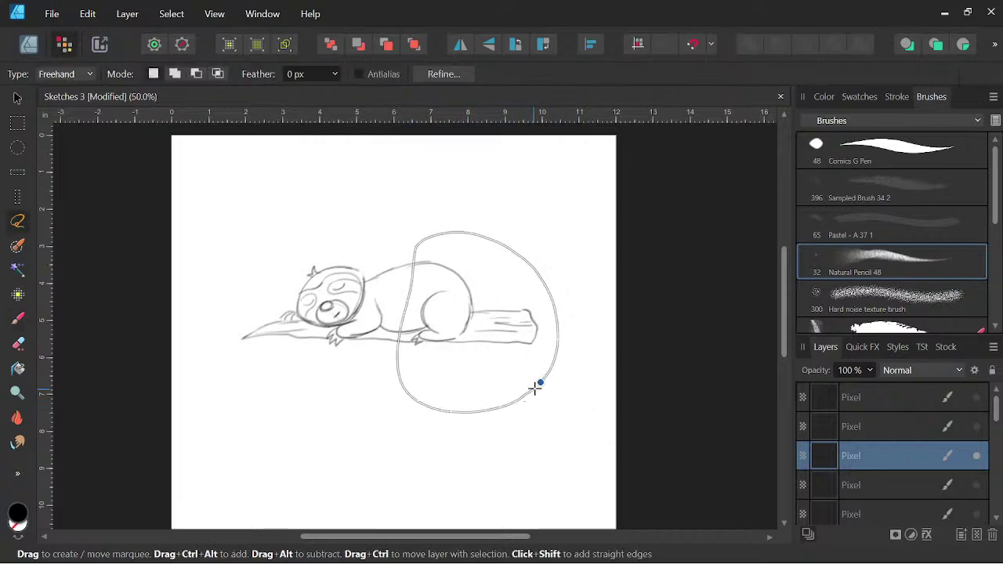
pyautogui.click(17, 97)
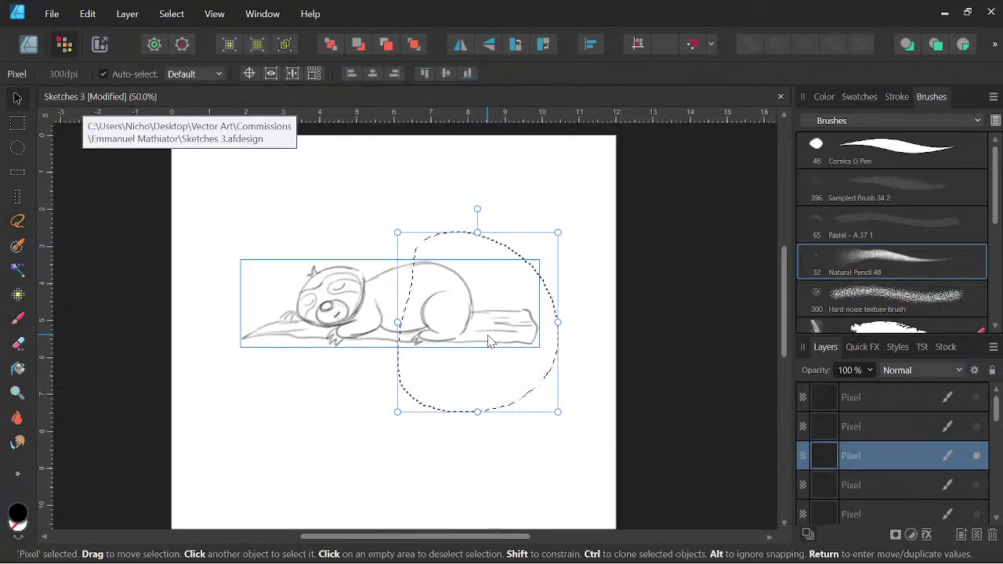
pyautogui.moveTo(490, 341); pyautogui.dragTo(482, 343)
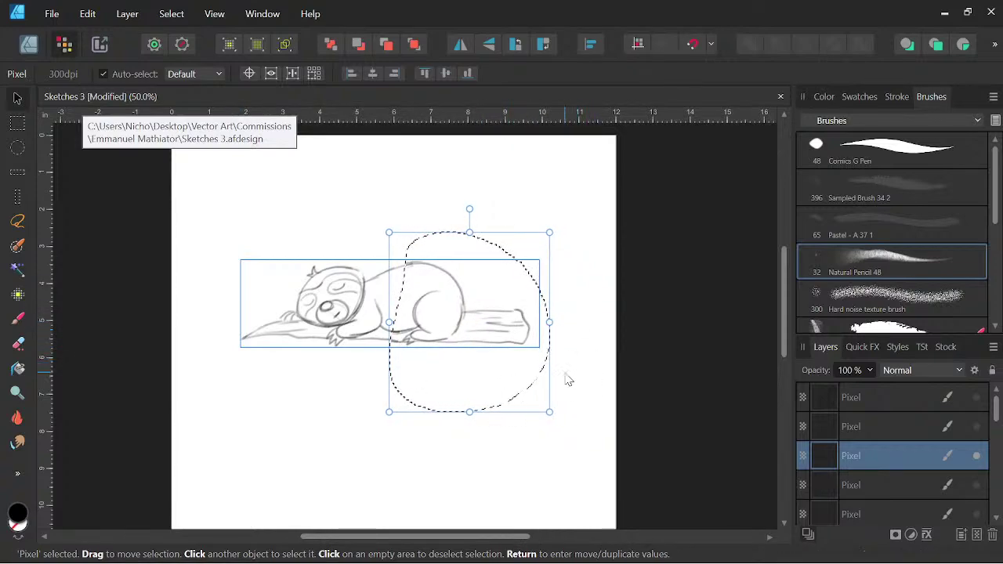
pyautogui.hotkey('ctrl', 'd')
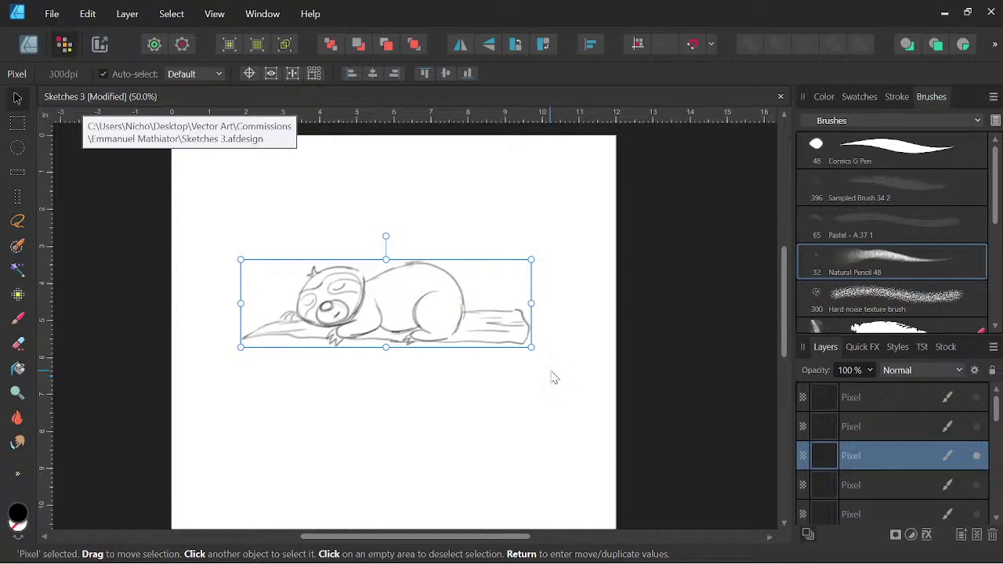
# Erase the blunt rear end of the log behind the sloth and return to the pencil brush.
pyautogui.press('e')
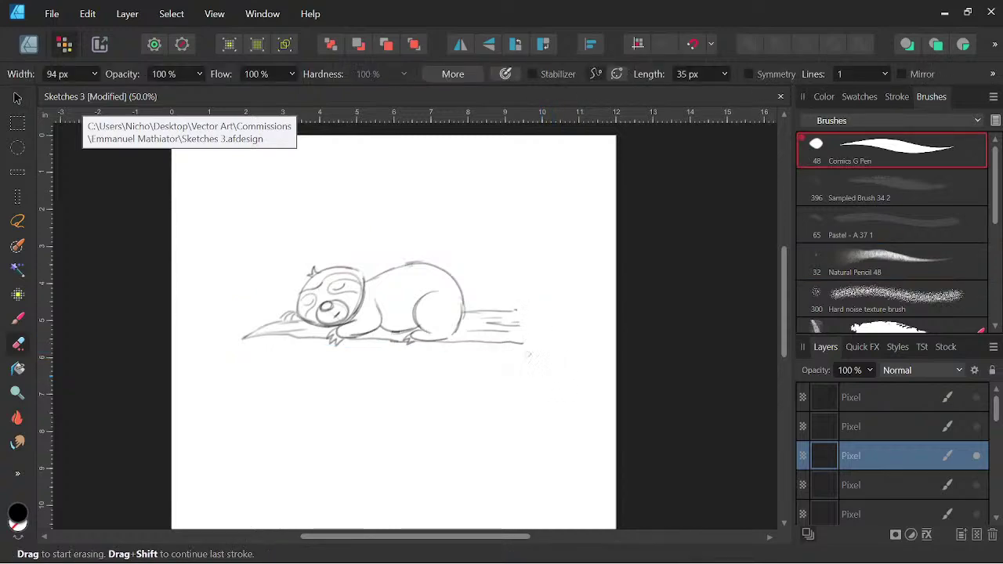
pyautogui.moveTo(514, 302)
pyautogui.mouseDown()
pyautogui.moveTo(496, 349)
pyautogui.moveTo(509, 308)
pyautogui.mouseUp()
pyautogui.click(18, 318)
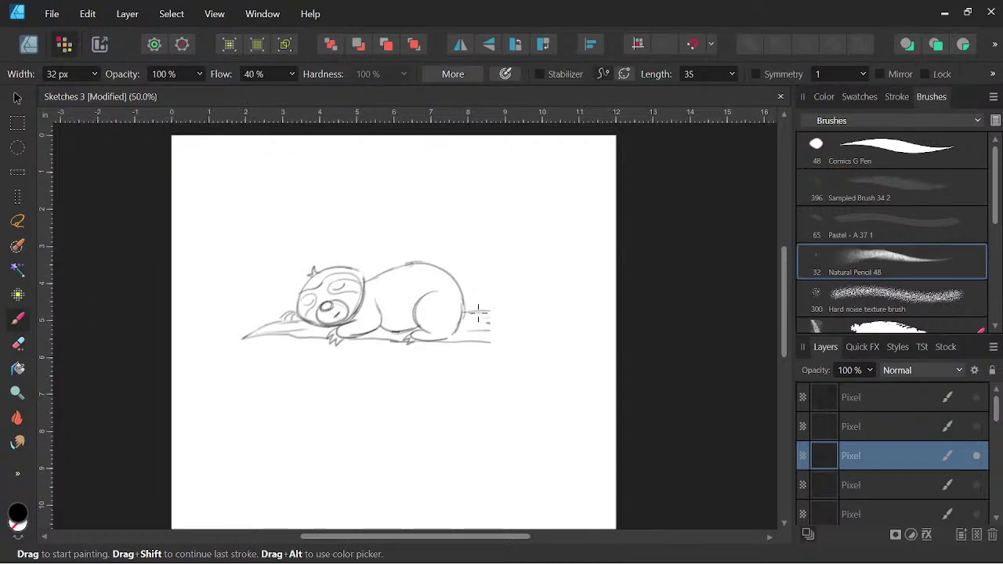
# Draw a broken, bark-edged end on the log behind the sloth's hindquarters.
pyautogui.moveTo(473, 312); pyautogui.dragTo(496, 328)
pyautogui.press('space')
pyautogui.moveTo(541, 423); pyautogui.dragTo(591, 428)
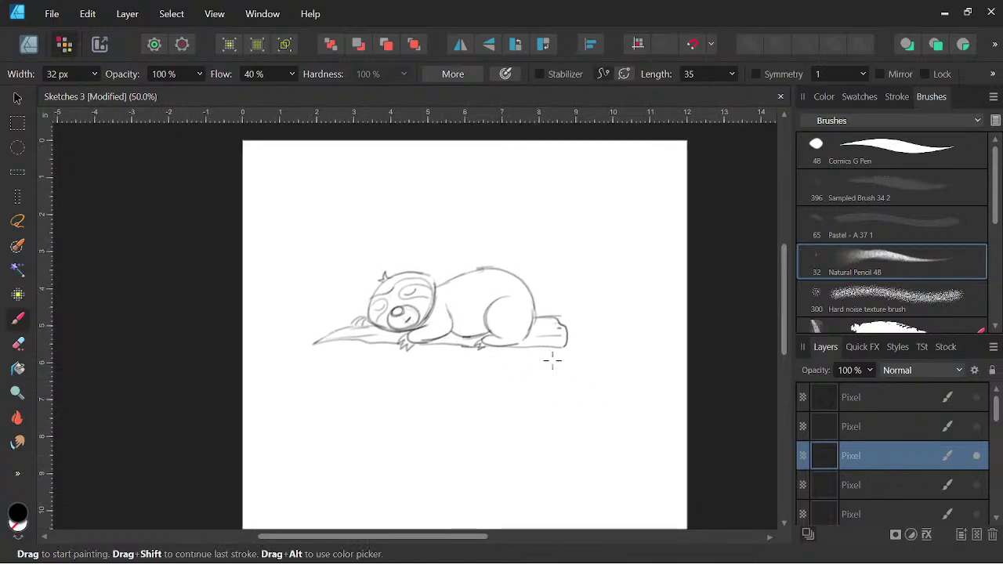
# Sketch a small branching twig with pointed oval leaves hanging beneath the log's tapered end, below the sloth's head.
pyautogui.hotkey('ctrl', '+')
pyautogui.press('space')
pyautogui.moveTo(582, 416); pyautogui.dragTo(613, 424)
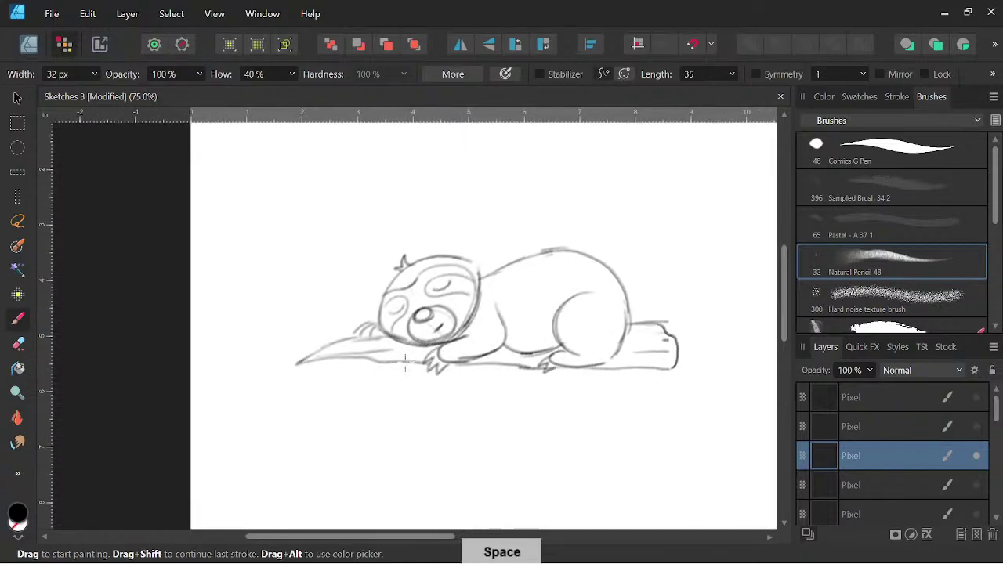
pyautogui.moveTo(406, 362)
pyautogui.mouseDown()
pyautogui.moveTo(363, 405)
pyautogui.moveTo(394, 381)
pyautogui.moveTo(393, 398)
pyautogui.moveTo(405, 363)
pyautogui.mouseUp()
pyautogui.moveTo(370, 395)
pyautogui.mouseDown()
pyautogui.moveTo(354, 425)
pyautogui.moveTo(363, 402)
pyautogui.moveTo(393, 425)
pyautogui.moveTo(397, 397)
pyautogui.moveTo(347, 378)
pyautogui.moveTo(409, 405)
pyautogui.moveTo(420, 386)
pyautogui.moveTo(415, 401)
pyautogui.mouseUp()
pyautogui.press('space')
pyautogui.moveTo(555, 468)
pyautogui.mouseDown()
pyautogui.moveTo(548, 452)
pyautogui.moveTo(559, 446)
pyautogui.moveTo(571, 475)
pyautogui.mouseUp()
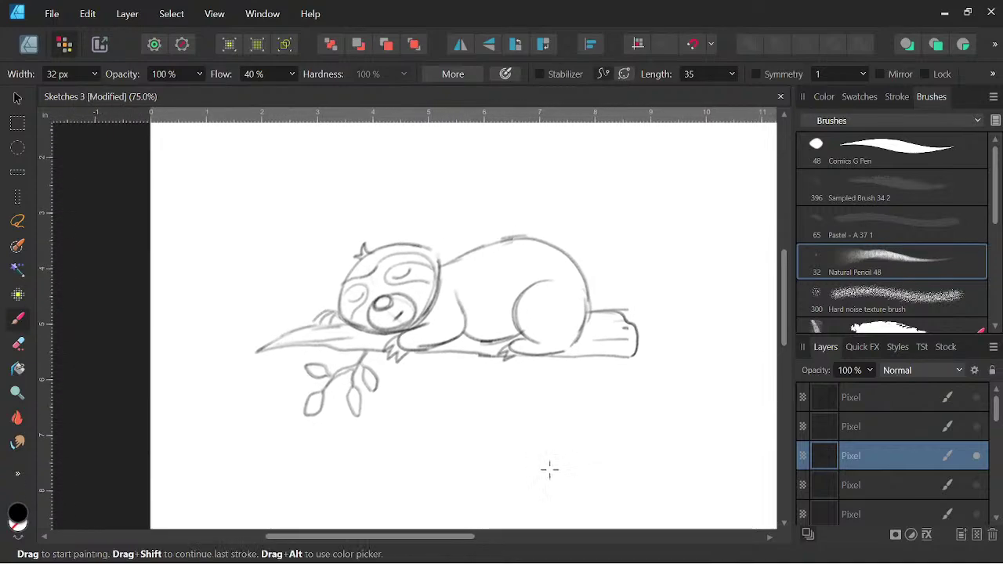
# Erase the sloth's small mouth, redraw it as a short curve on the muzzle, and darken the closed eye nearer the log's tip.
pyautogui.hotkey('ctrl', '+')
pyautogui.press('space')
pyautogui.moveTo(529, 384); pyautogui.dragTo(521, 411)
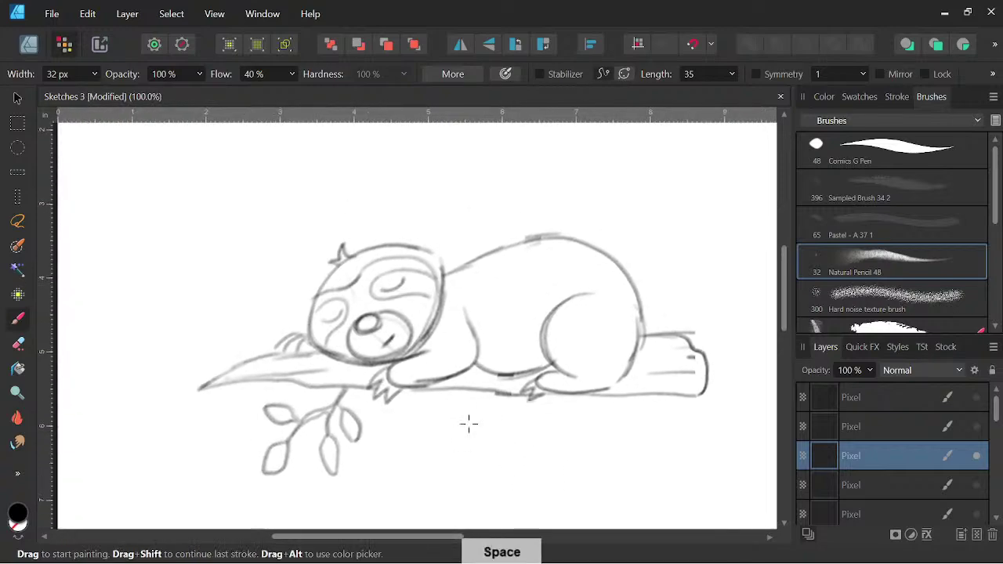
pyautogui.click(20, 342)
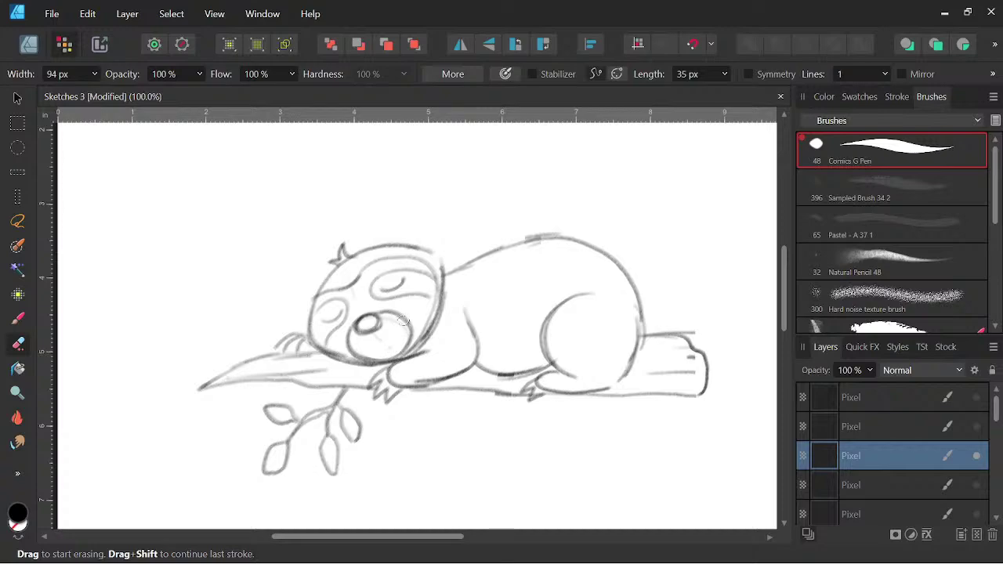
pyautogui.press('b')
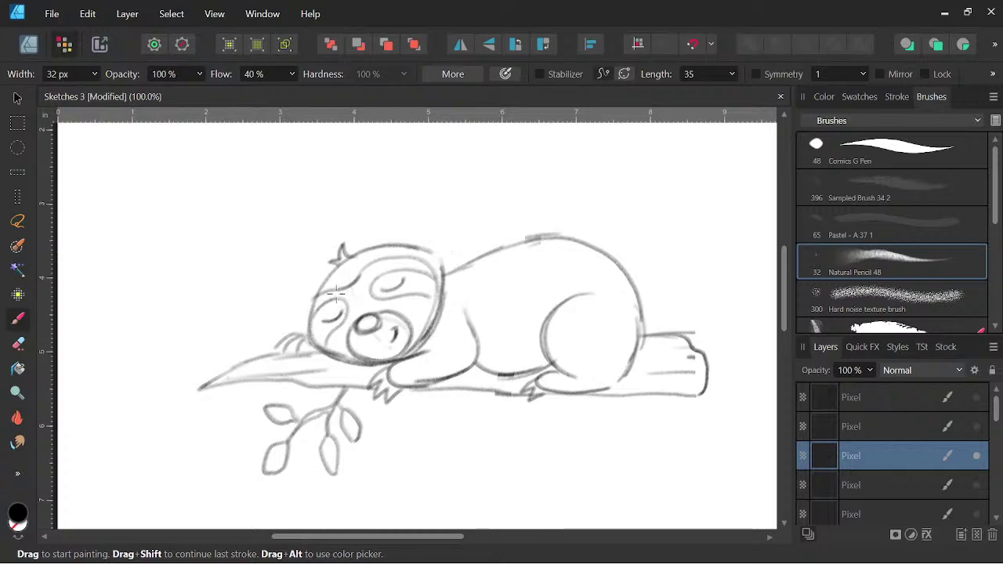
# Darken the back corner of the sloth's head and the outline of its back and rump with pencil strokes.
pyautogui.moveTo(600, 440)
pyautogui.mouseDown()
pyautogui.moveTo(562, 437)
pyautogui.moveTo(557, 409)
pyautogui.mouseUp()
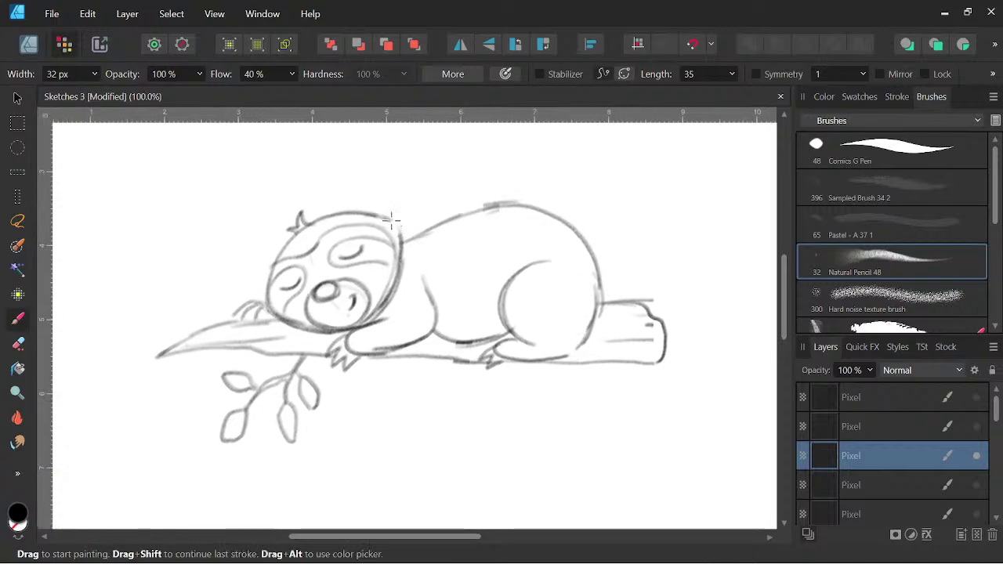
pyautogui.moveTo(400, 239)
pyautogui.mouseDown()
pyautogui.moveTo(468, 210)
pyautogui.moveTo(539, 209)
pyautogui.moveTo(525, 206)
pyautogui.moveTo(558, 218)
pyautogui.moveTo(588, 254)
pyautogui.moveTo(579, 346)
pyautogui.mouseUp()
pyautogui.press('space')
pyautogui.moveTo(570, 406); pyautogui.dragTo(565, 404)
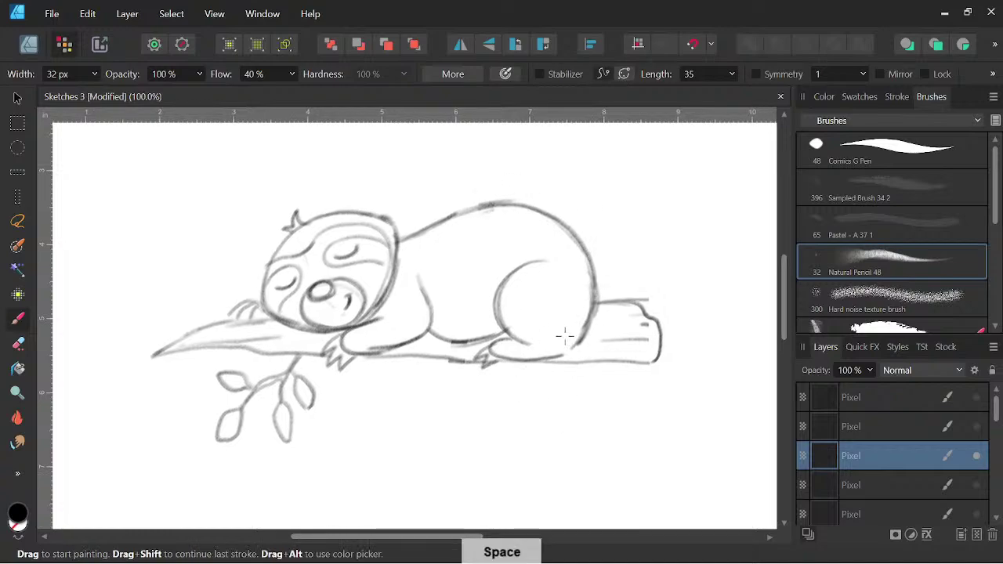
pyautogui.hotkey('ctrl', '-')
pyautogui.hotkey('ctrl', '-')
pyautogui.press('space')
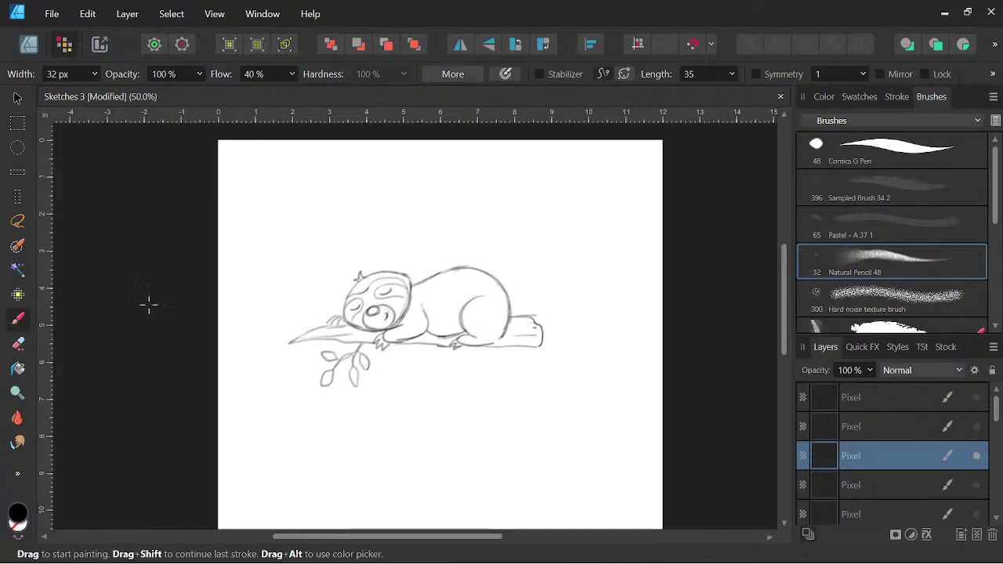
# Review the sketches by toggling layer visibility between the sleeping sloth, the zebra and the sloth hanging from a branch.
pyautogui.click(977, 456)
pyautogui.click(978, 397)
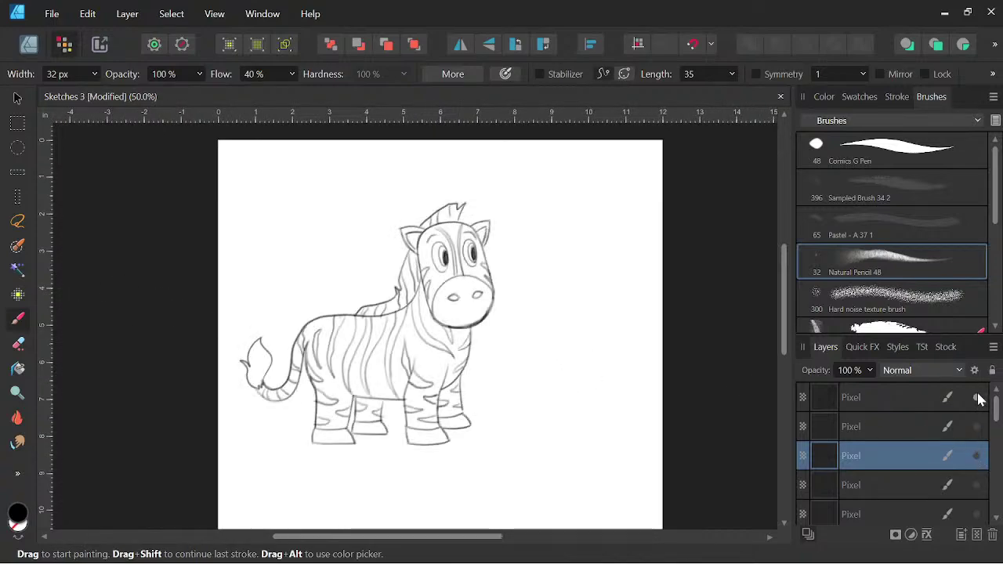
pyautogui.click(979, 397)
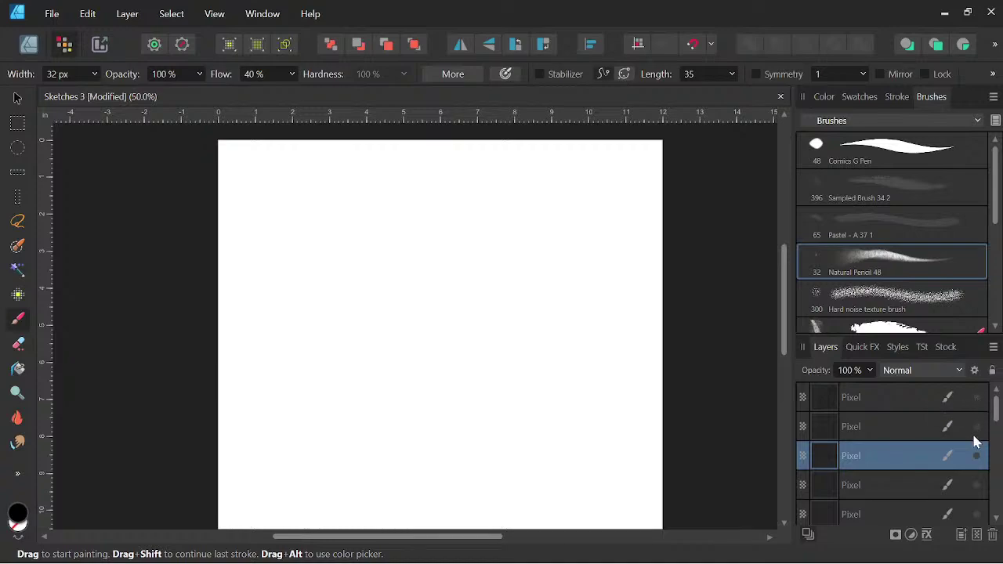
pyautogui.click(976, 456)
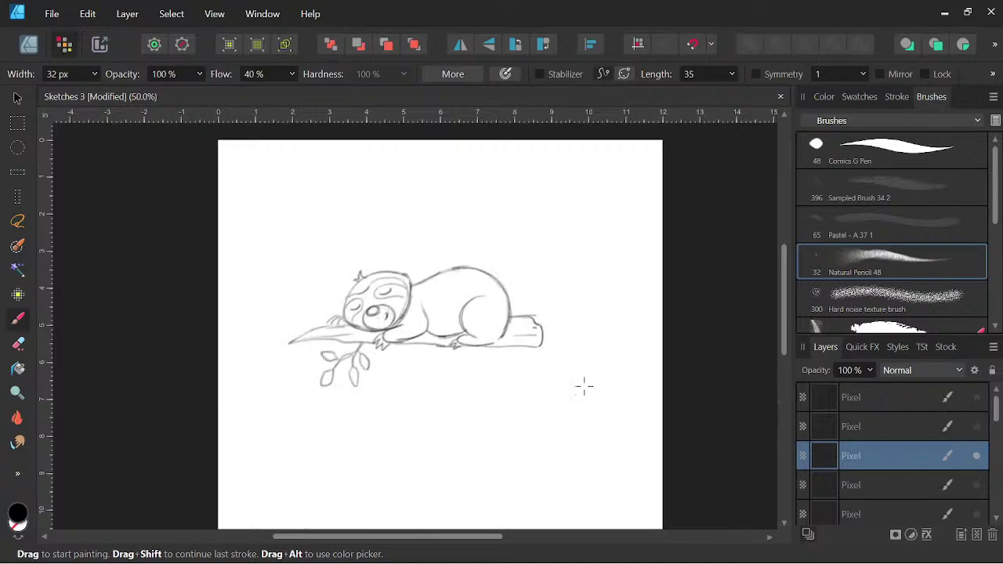
pyautogui.click(977, 457)
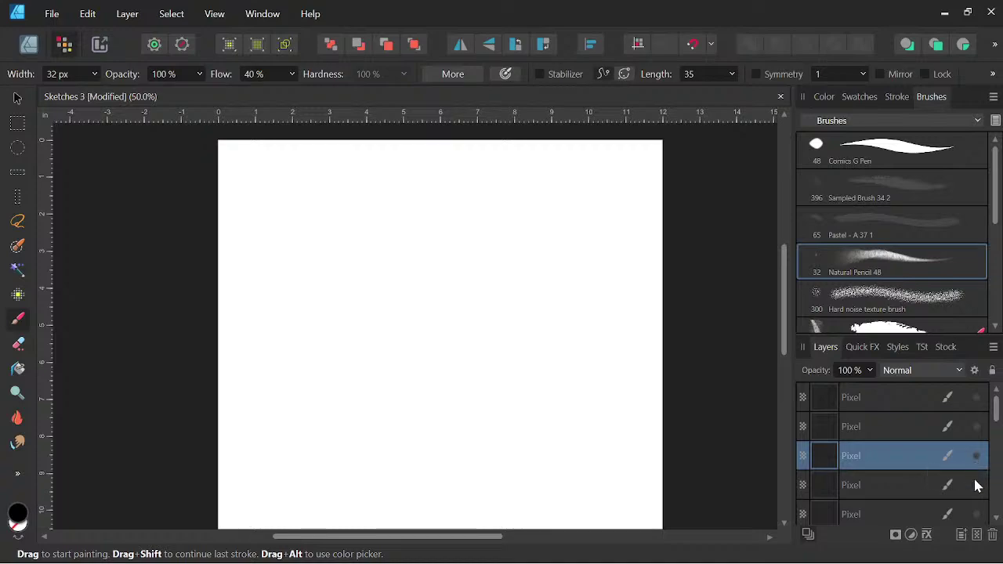
pyautogui.click(975, 486)
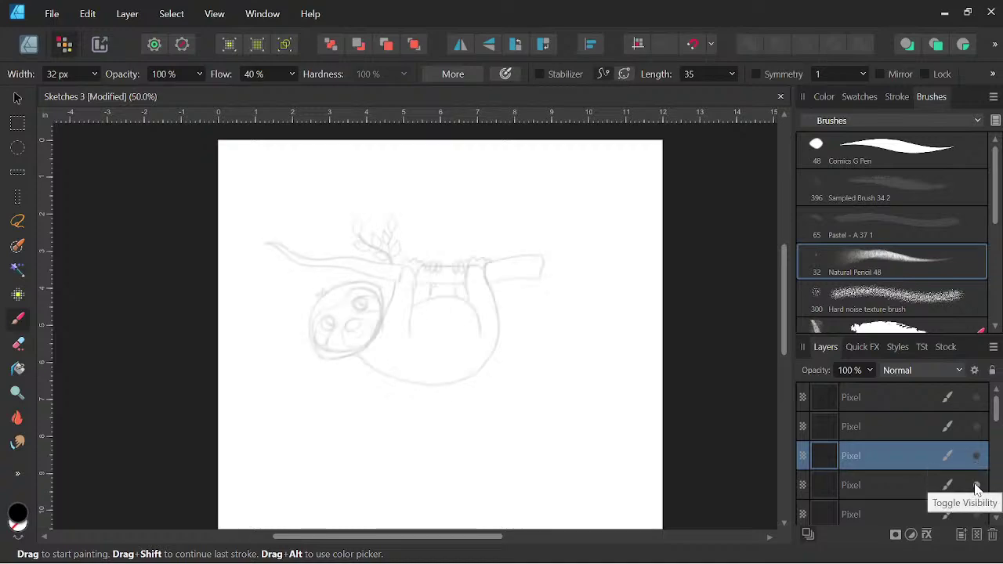
# Add a pixel layer above the faded 25 % sketch and trace the hanging sloth's head and curved back on it.
pyautogui.click(901, 486)
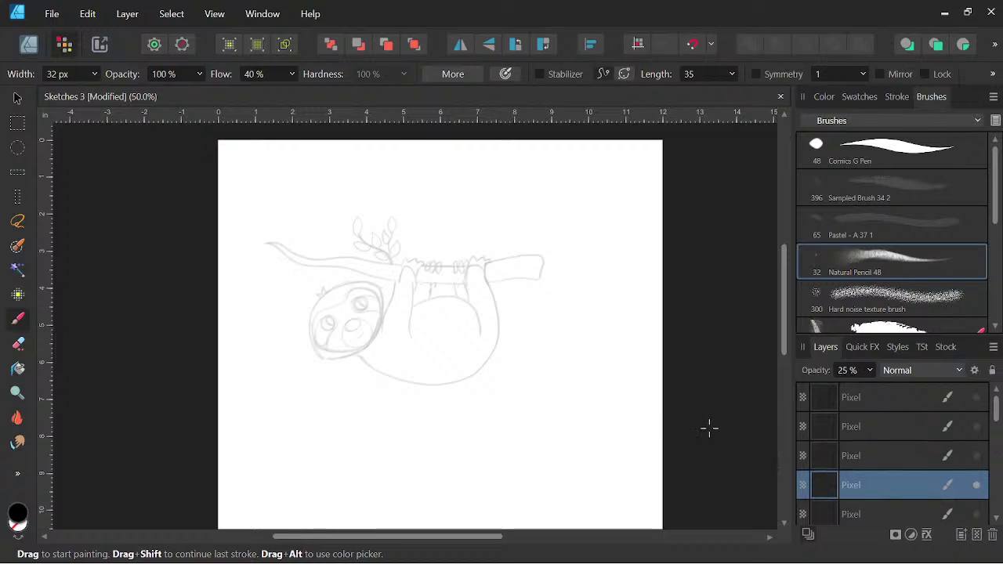
pyautogui.click(977, 536)
pyautogui.scroll(1, 385, 320)
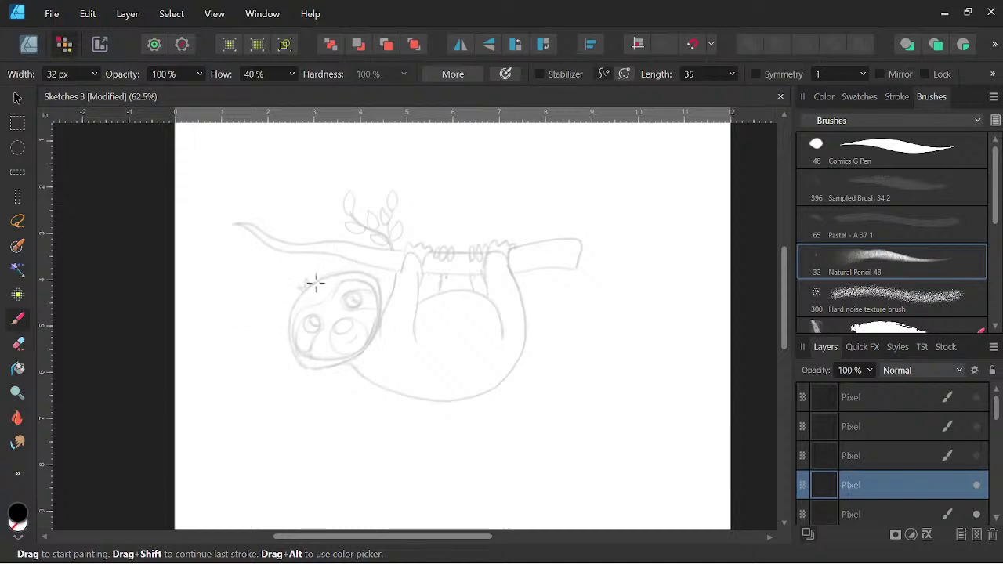
pyautogui.moveTo(304, 284)
pyautogui.mouseDown()
pyautogui.moveTo(290, 345)
pyautogui.moveTo(307, 369)
pyautogui.moveTo(350, 359)
pyautogui.moveTo(377, 324)
pyautogui.mouseUp()
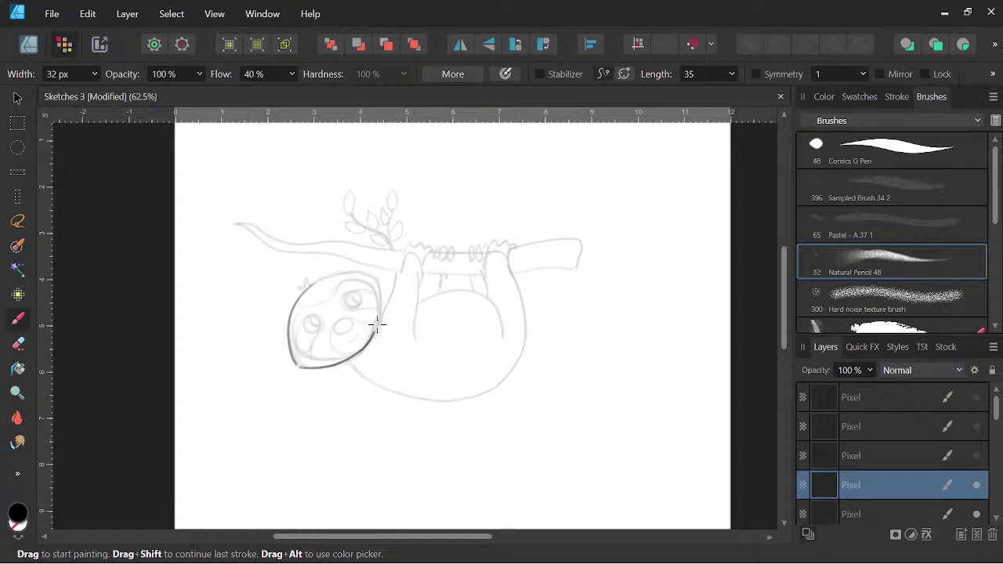
pyautogui.moveTo(314, 286)
pyautogui.mouseDown()
pyautogui.moveTo(375, 278)
pyautogui.moveTo(376, 329)
pyautogui.mouseUp()
pyautogui.moveTo(344, 362)
pyautogui.mouseDown()
pyautogui.moveTo(406, 397)
pyautogui.moveTo(474, 395)
pyautogui.moveTo(508, 371)
pyautogui.moveTo(524, 341)
pyautogui.moveTo(497, 259)
pyautogui.moveTo(485, 261)
pyautogui.moveTo(494, 297)
pyautogui.mouseUp()
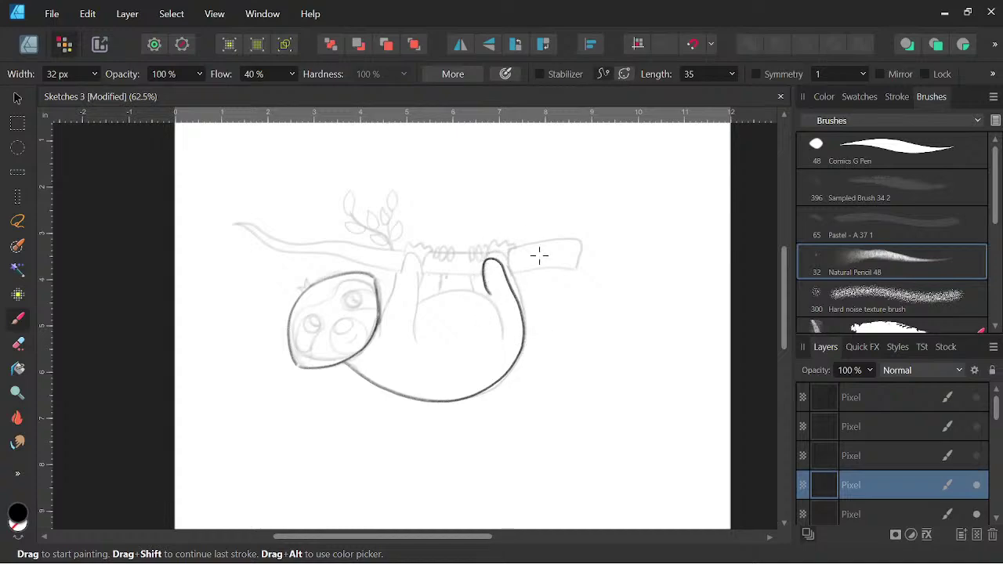
# Erase the upper part of the sloth's hind leg line and redraw the leg reaching higher onto the branch.
pyautogui.press('e')
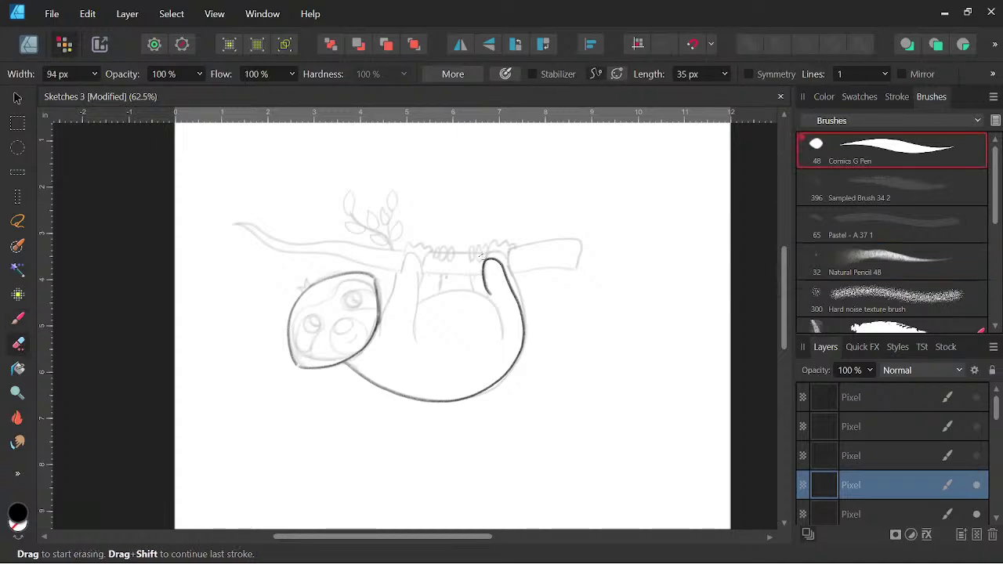
pyautogui.moveTo(485, 291)
pyautogui.mouseDown()
pyautogui.moveTo(486, 264)
pyautogui.moveTo(504, 271)
pyautogui.mouseUp()
pyautogui.click(19, 319)
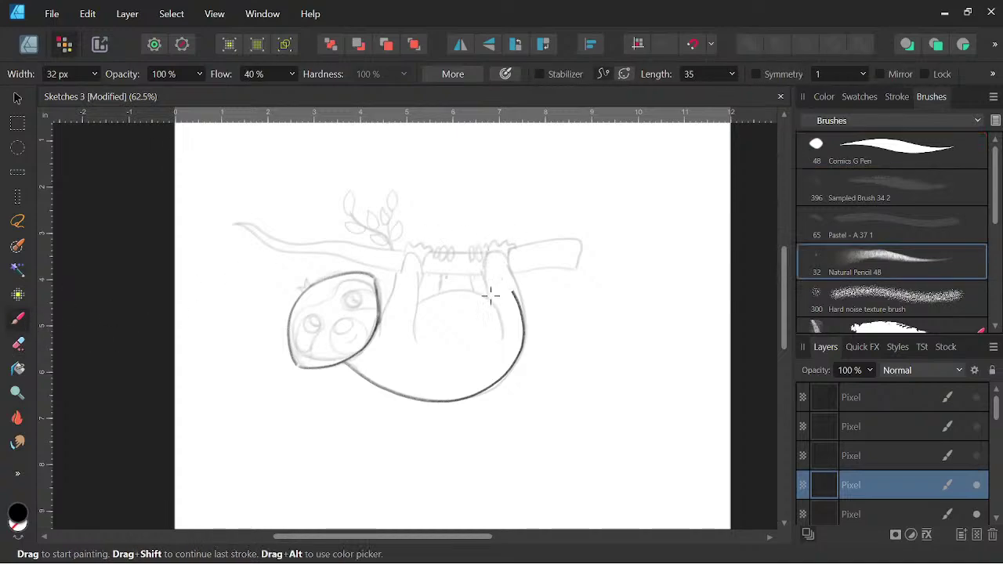
pyautogui.moveTo(521, 310)
pyautogui.mouseDown()
pyautogui.moveTo(507, 256)
pyautogui.moveTo(509, 282)
pyautogui.moveTo(493, 246)
pyautogui.moveTo(482, 254)
pyautogui.moveTo(484, 295)
pyautogui.mouseUp()
# Trace the sloth's belly curve, inner leg line and front arm, with clawed paws gripping the branch.
pyautogui.moveTo(502, 347)
pyautogui.mouseDown()
pyautogui.moveTo(487, 296)
pyautogui.moveTo(437, 287)
pyautogui.moveTo(416, 298)
pyautogui.mouseUp()
pyautogui.moveTo(380, 329)
pyautogui.mouseDown()
pyautogui.moveTo(406, 261)
pyautogui.moveTo(420, 278)
pyautogui.moveTo(415, 339)
pyautogui.mouseUp()
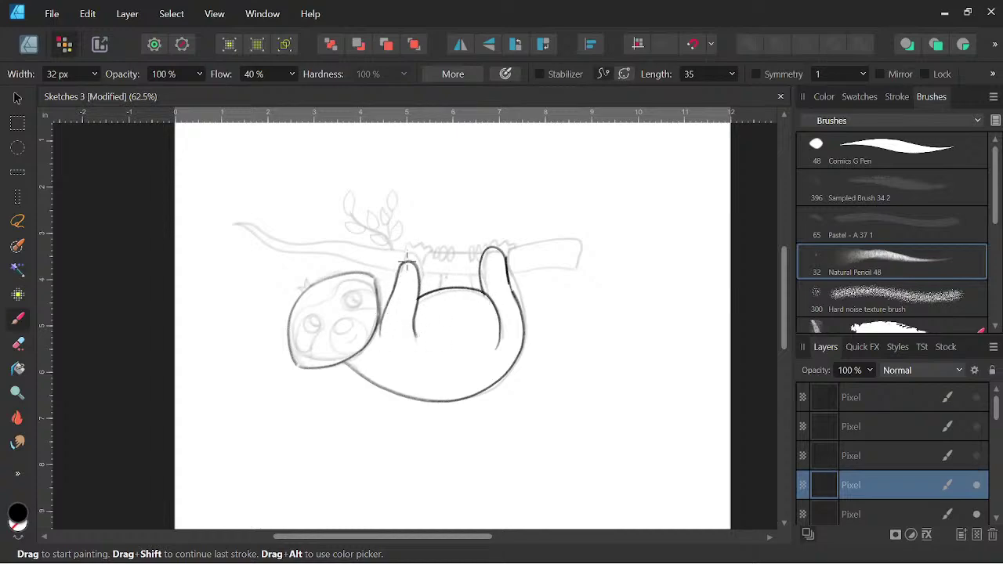
pyautogui.moveTo(401, 257)
pyautogui.mouseDown()
pyautogui.moveTo(408, 244)
pyautogui.moveTo(431, 249)
pyautogui.moveTo(422, 275)
pyautogui.mouseUp()
pyautogui.moveTo(480, 265)
pyautogui.mouseDown()
pyautogui.moveTo(492, 238)
pyautogui.moveTo(508, 235)
pyautogui.moveTo(509, 263)
pyautogui.mouseUp()
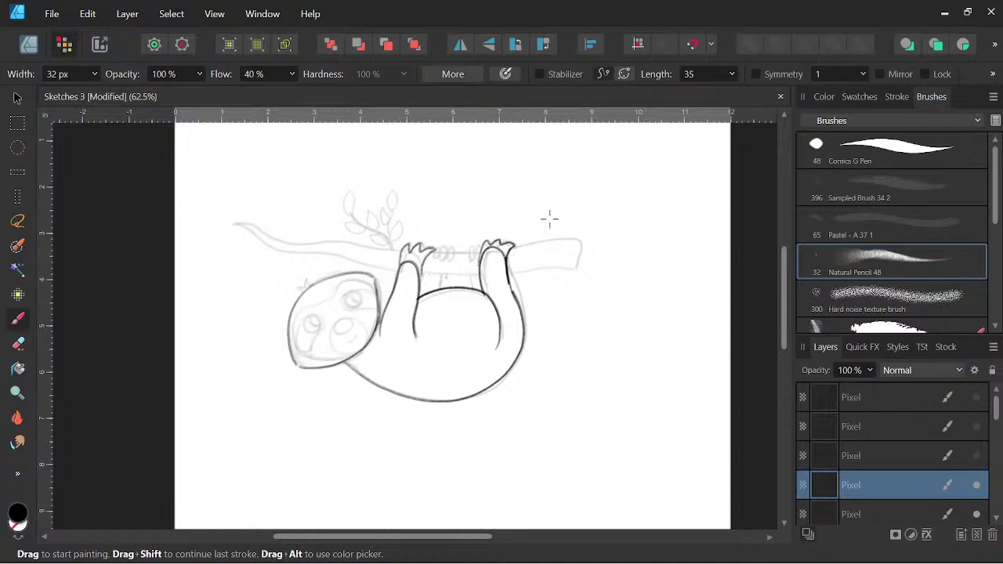
# Trace the long wavy branch on both sides of the sloth, with a broken end and wood grain lines.
pyautogui.moveTo(550, 219)
pyautogui.mouseDown()
pyautogui.moveTo(582, 403)
pyautogui.moveTo(603, 370)
pyautogui.mouseUp()
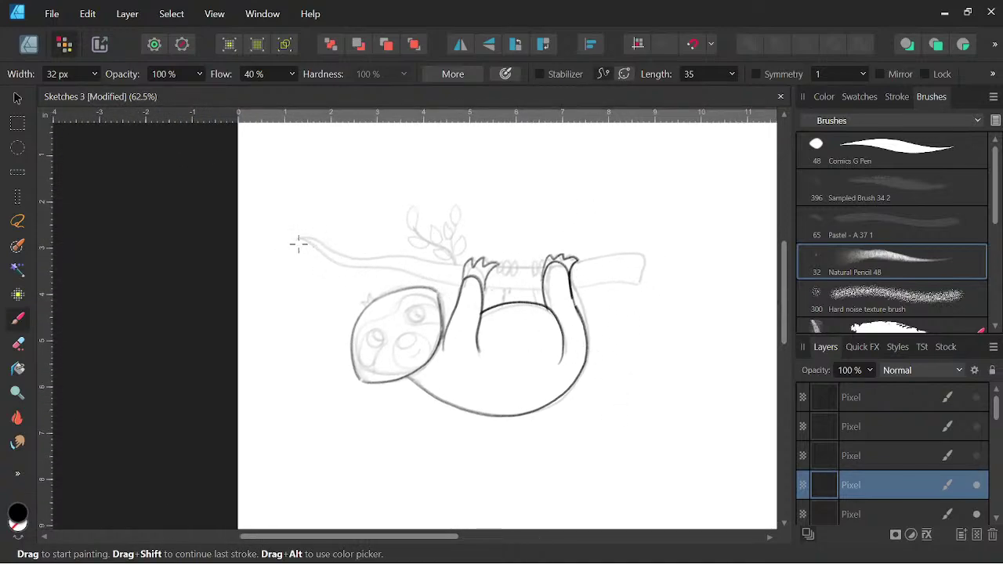
pyautogui.moveTo(298, 240)
pyautogui.mouseDown()
pyautogui.moveTo(354, 269)
pyautogui.moveTo(533, 293)
pyautogui.mouseUp()
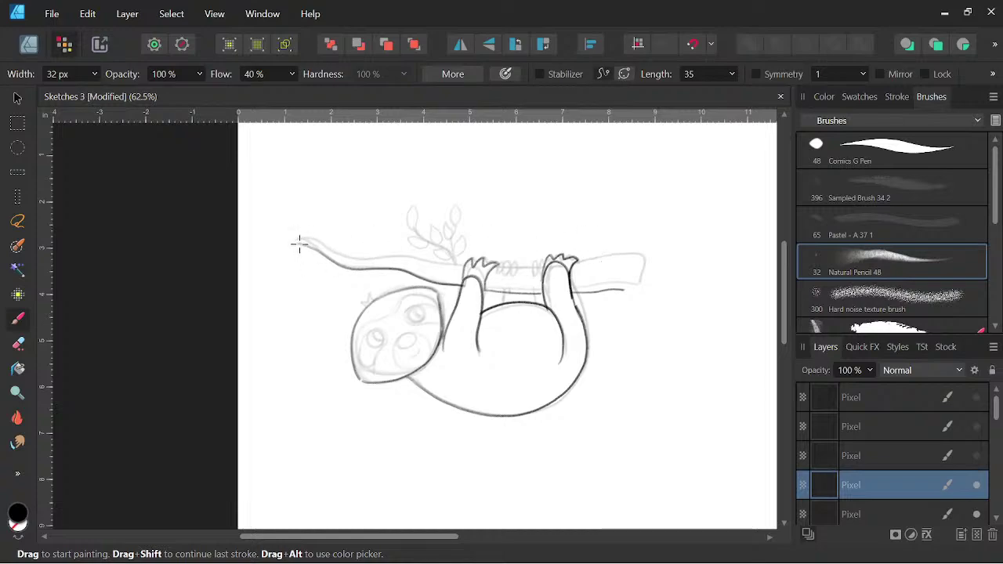
pyautogui.moveTo(296, 241); pyautogui.dragTo(359, 261)
pyautogui.moveTo(486, 267)
pyautogui.mouseDown()
pyautogui.moveTo(615, 259)
pyautogui.moveTo(627, 293)
pyautogui.moveTo(596, 279)
pyautogui.mouseUp()
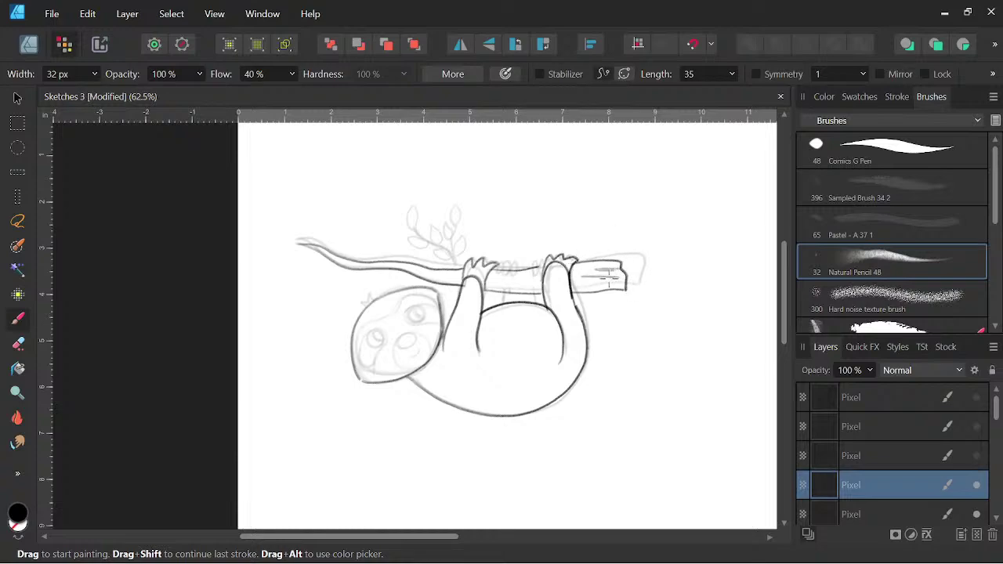
# Draw the remaining far-side claws wrapped around the branch between the sloth's two limbs.
pyautogui.press('space')
pyautogui.moveTo(580, 398); pyautogui.dragTo(511, 385)
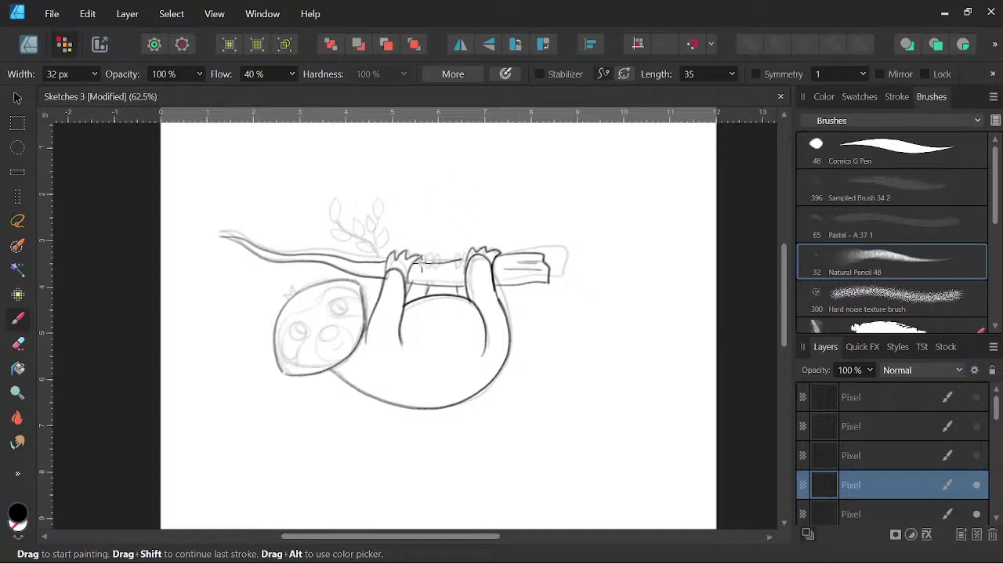
pyautogui.moveTo(422, 268)
pyautogui.mouseDown()
pyautogui.moveTo(456, 250)
pyautogui.moveTo(464, 256)
pyautogui.moveTo(455, 263)
pyautogui.moveTo(467, 250)
pyautogui.moveTo(467, 267)
pyautogui.mouseUp()
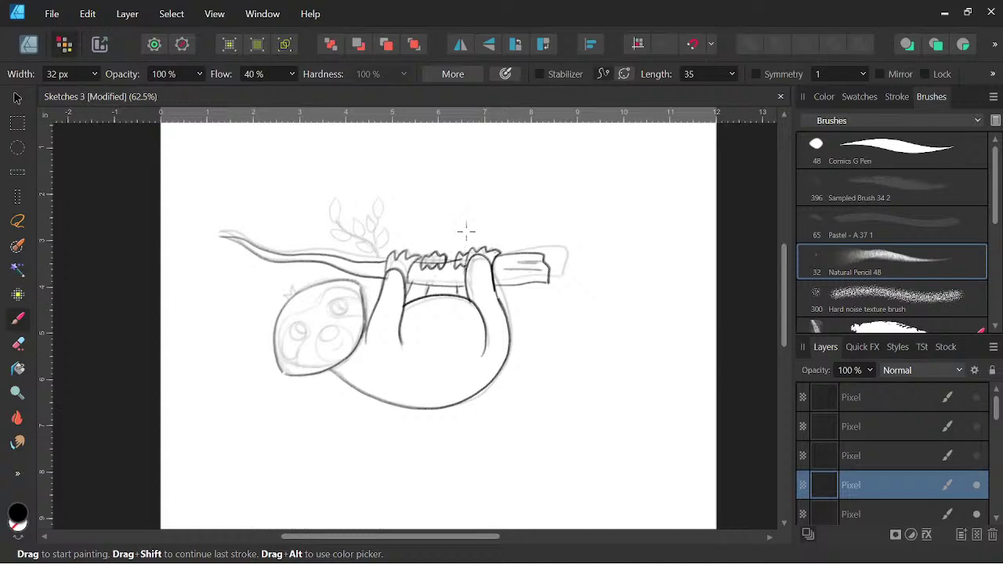
# Draw the forked twig with its small leaves growing from the branch above the sloth's head.
pyautogui.press('space')
pyautogui.moveTo(537, 410); pyautogui.dragTo(564, 428)
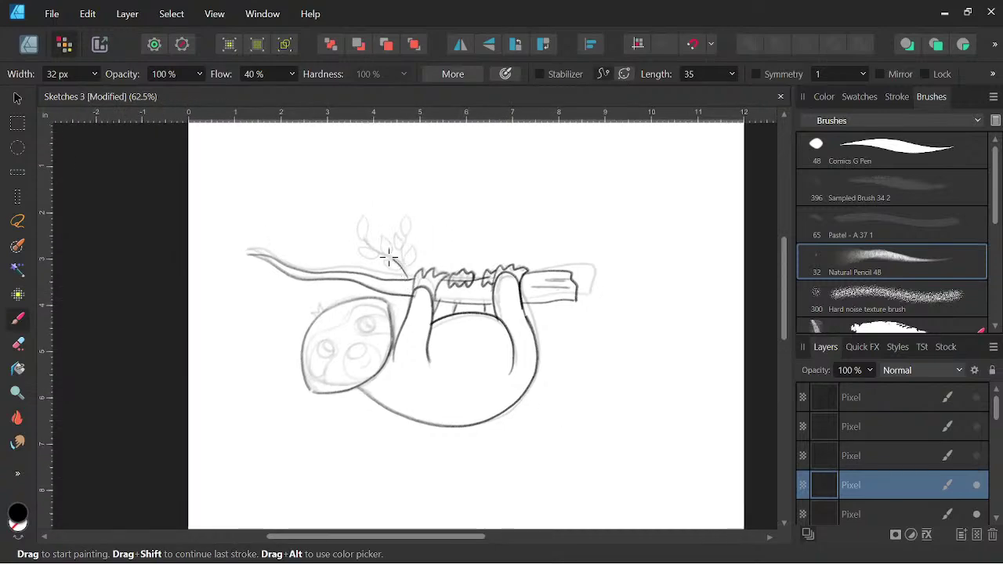
pyautogui.moveTo(365, 237); pyautogui.dragTo(398, 271)
pyautogui.moveTo(367, 237)
pyautogui.mouseDown()
pyautogui.moveTo(357, 226)
pyautogui.moveTo(375, 259)
pyautogui.moveTo(394, 240)
pyautogui.moveTo(397, 254)
pyautogui.mouseUp()
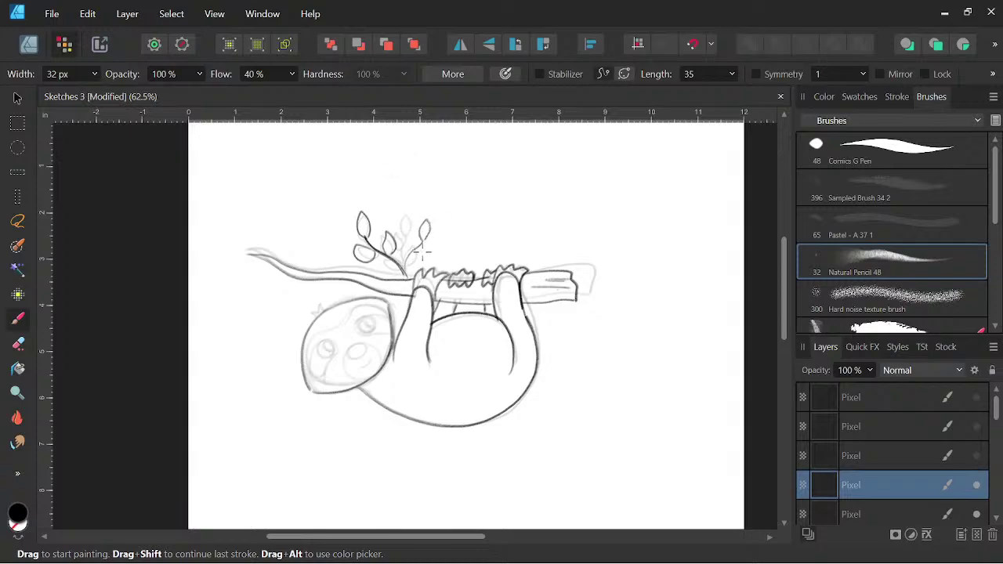
pyautogui.moveTo(406, 261)
pyautogui.mouseDown()
pyautogui.moveTo(404, 271)
pyautogui.moveTo(425, 257)
pyautogui.moveTo(412, 255)
pyautogui.moveTo(430, 291)
pyautogui.moveTo(417, 306)
pyautogui.moveTo(431, 280)
pyautogui.moveTo(598, 376)
pyautogui.moveTo(606, 369)
pyautogui.moveTo(598, 409)
pyautogui.moveTo(553, 283)
pyautogui.mouseUp()
# Draw the hair tuft on the sloth's head and the inner contour framing its face.
pyautogui.press('space')
pyautogui.press('space')
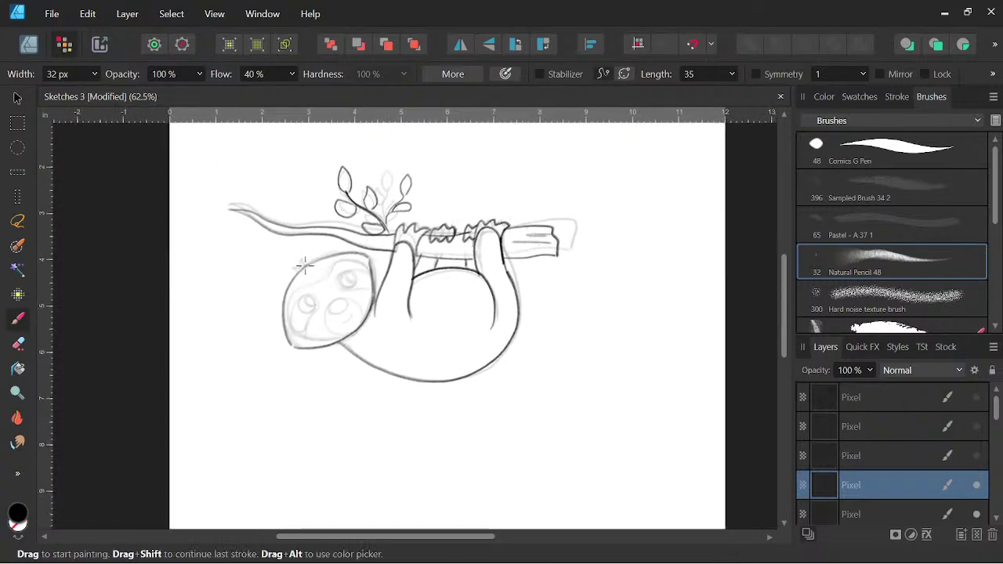
pyautogui.moveTo(303, 268)
pyautogui.mouseDown()
pyautogui.moveTo(342, 260)
pyautogui.moveTo(372, 263)
pyautogui.moveTo(332, 267)
pyautogui.moveTo(293, 295)
pyautogui.moveTo(292, 339)
pyautogui.moveTo(290, 305)
pyautogui.moveTo(297, 338)
pyautogui.moveTo(328, 341)
pyautogui.moveTo(355, 326)
pyautogui.moveTo(368, 290)
pyautogui.moveTo(348, 257)
pyautogui.moveTo(374, 279)
pyautogui.mouseUp()
pyautogui.press('space')
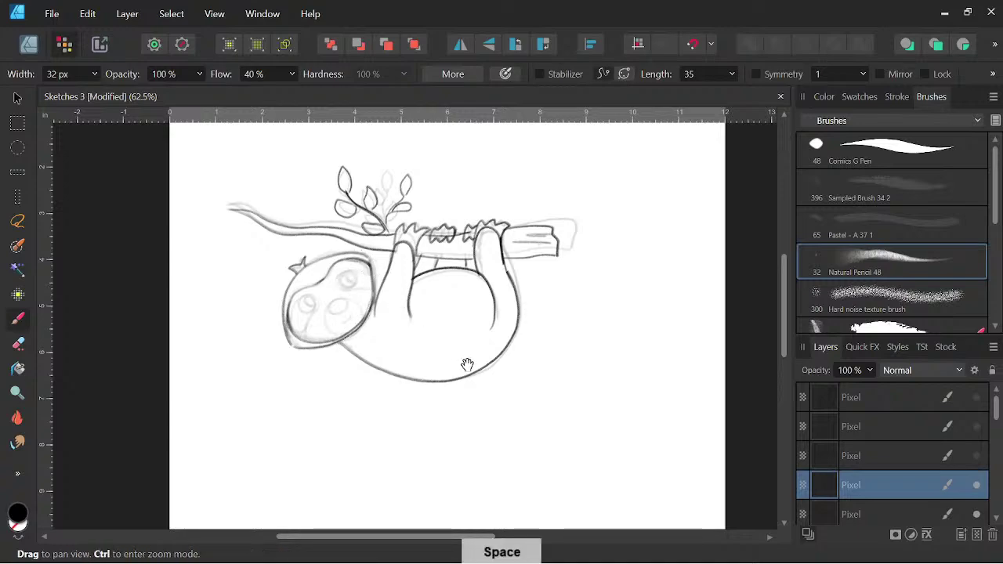
pyautogui.moveTo(467, 365); pyautogui.dragTo(488, 360)
pyautogui.press('e')
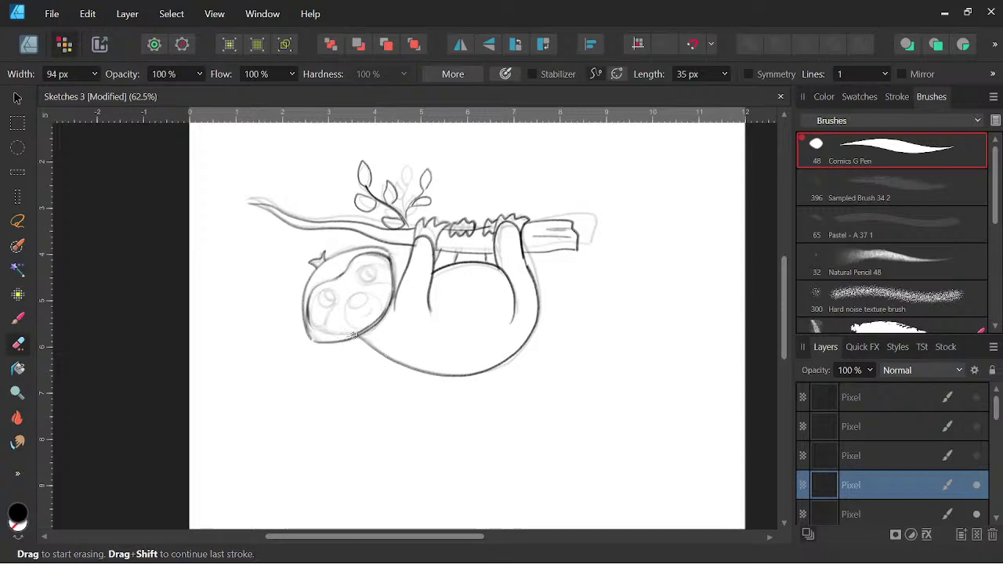
pyautogui.press('b')
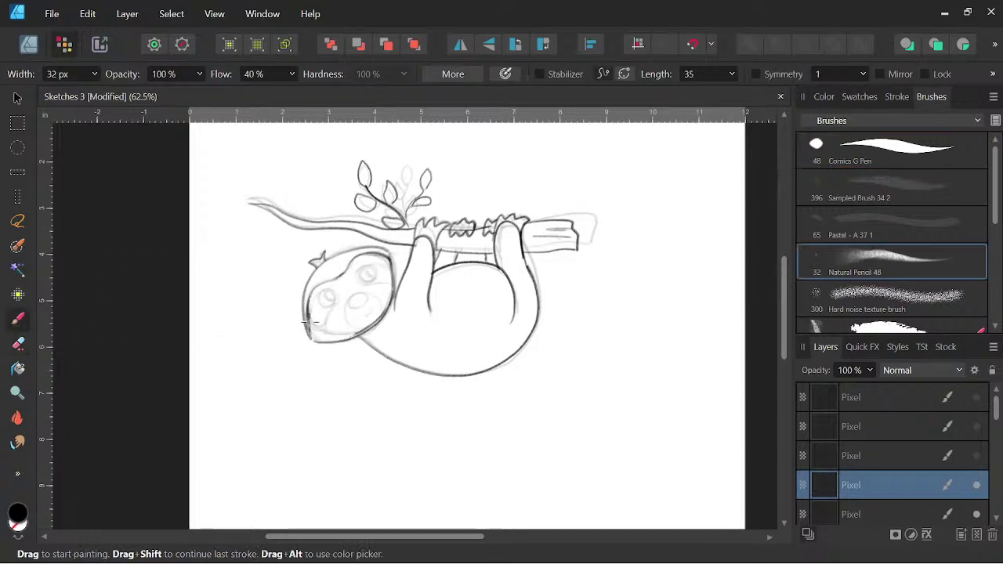
# Draw the sloth's round eyes, curved eye-patch lines, nose and smiling muzzle.
pyautogui.moveTo(330, 289); pyautogui.dragTo(334, 304)
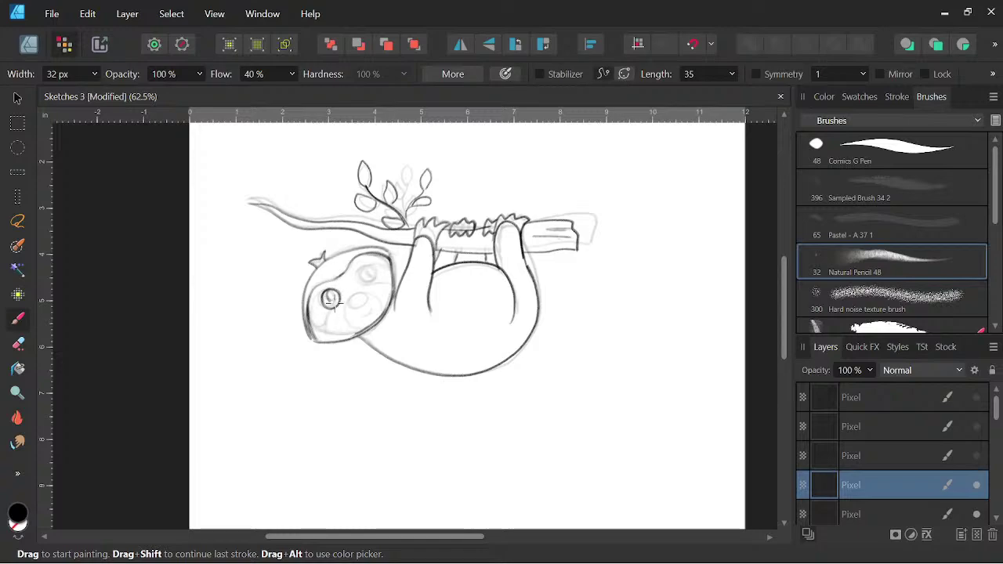
pyautogui.moveTo(362, 267)
pyautogui.mouseDown()
pyautogui.moveTo(376, 287)
pyautogui.moveTo(365, 256)
pyautogui.moveTo(384, 271)
pyautogui.mouseUp()
pyautogui.moveTo(333, 295)
pyautogui.mouseDown()
pyautogui.moveTo(329, 284)
pyautogui.moveTo(315, 298)
pyautogui.moveTo(312, 335)
pyautogui.mouseUp()
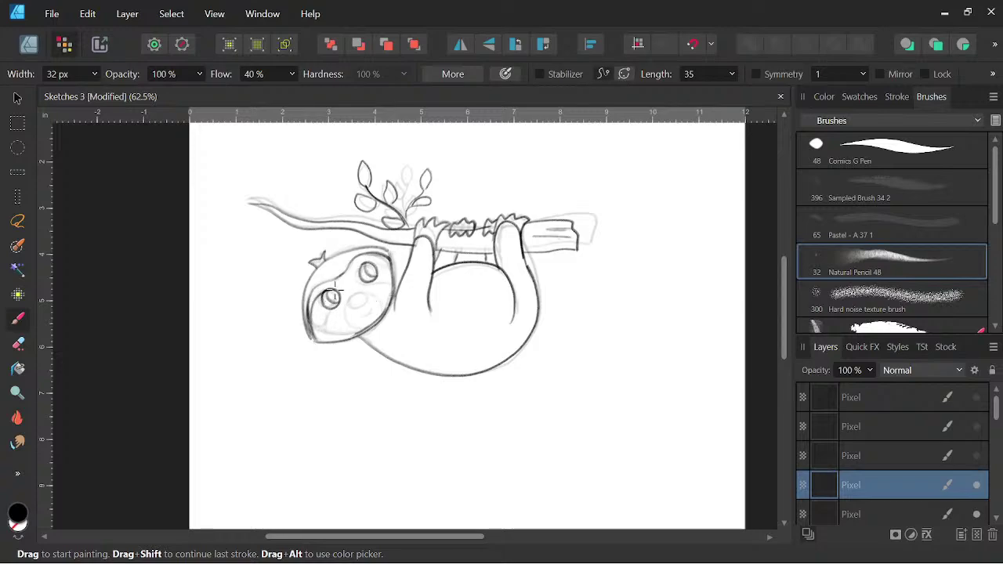
pyautogui.moveTo(341, 300); pyautogui.dragTo(328, 338)
pyautogui.moveTo(368, 263)
pyautogui.mouseDown()
pyautogui.moveTo(359, 272)
pyautogui.moveTo(372, 282)
pyautogui.moveTo(398, 276)
pyautogui.mouseUp()
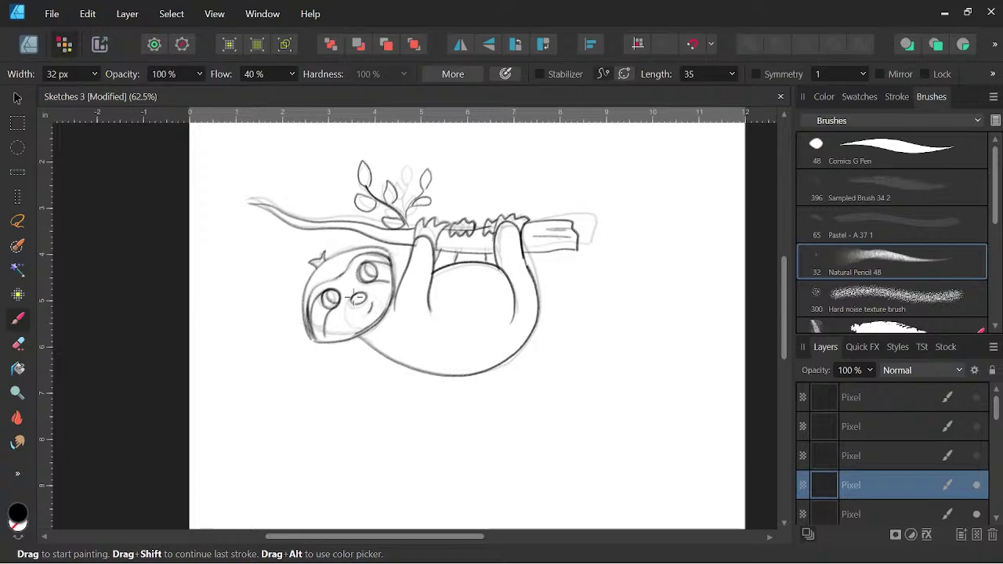
pyautogui.moveTo(347, 325)
pyautogui.mouseDown()
pyautogui.moveTo(380, 329)
pyautogui.moveTo(387, 301)
pyautogui.moveTo(353, 288)
pyautogui.moveTo(347, 322)
pyautogui.mouseUp()
# Show the sleeping sloth's layer and move that sketch to the lower right of the page, below the hanging sloth.
pyautogui.press('space')
pyautogui.moveTo(591, 423)
pyautogui.mouseDown()
pyautogui.moveTo(598, 414)
pyautogui.moveTo(574, 435)
pyautogui.moveTo(596, 424)
pyautogui.moveTo(589, 403)
pyautogui.mouseUp()
pyautogui.press('space')
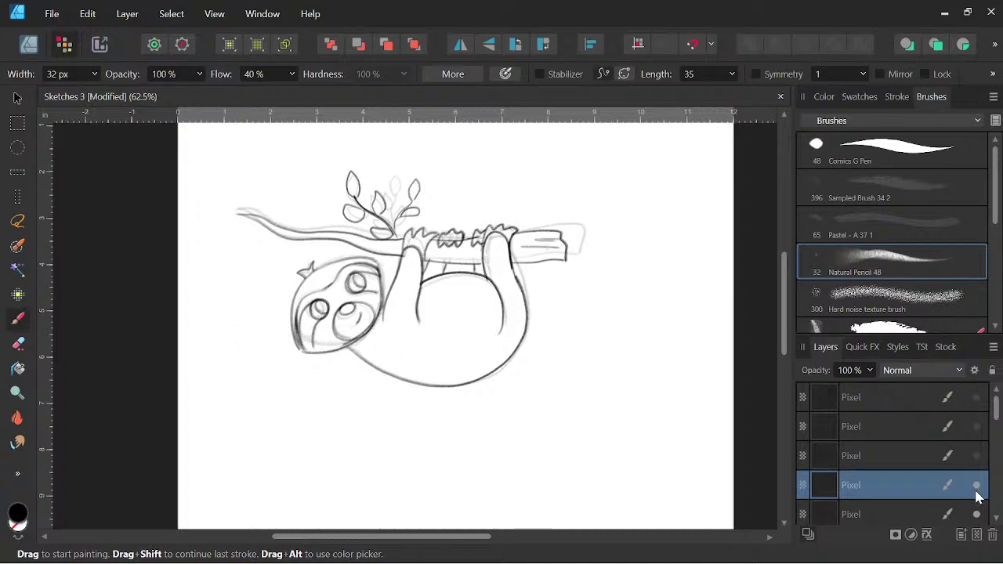
pyautogui.click(976, 459)
pyautogui.click(976, 460)
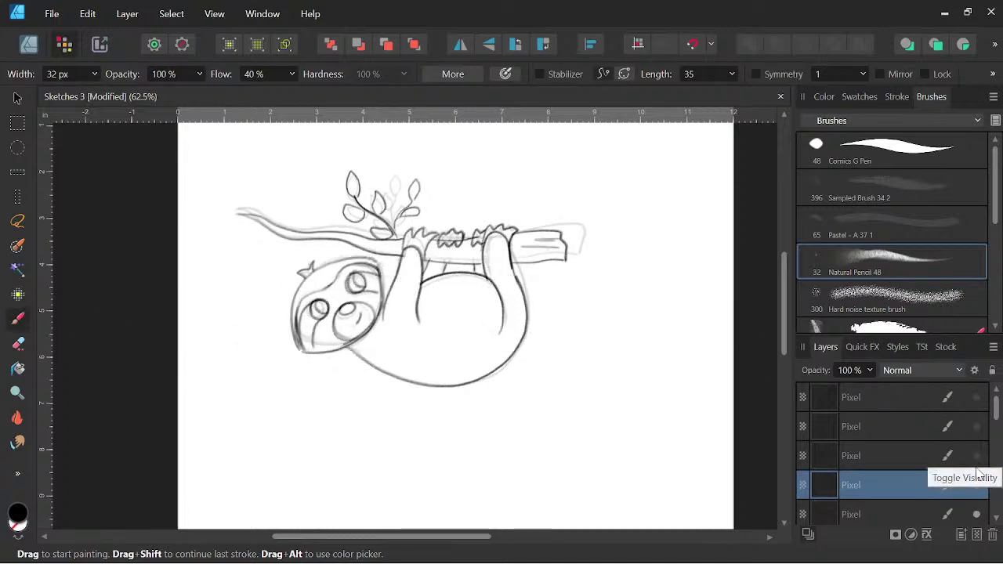
pyautogui.click(876, 458)
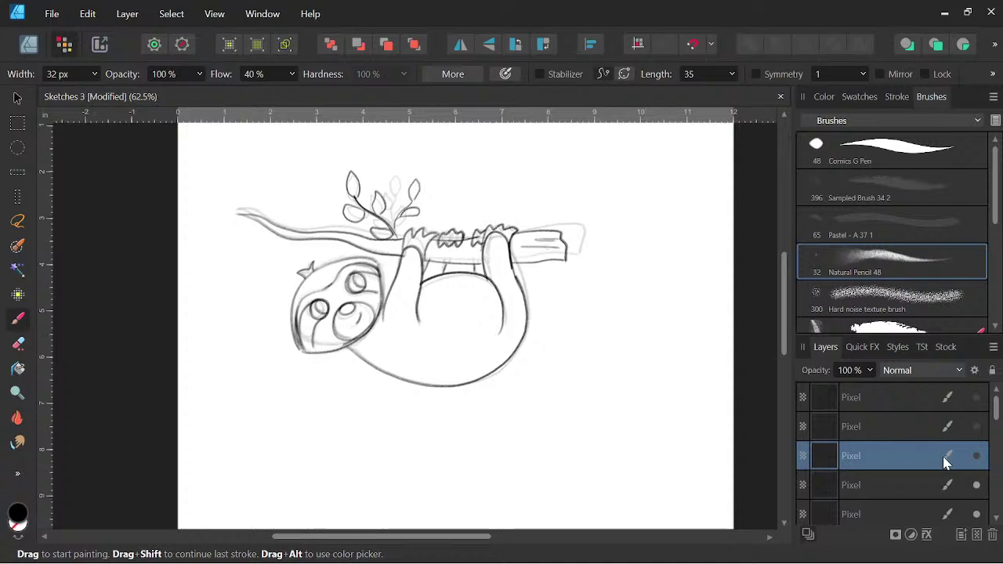
pyautogui.click(976, 456)
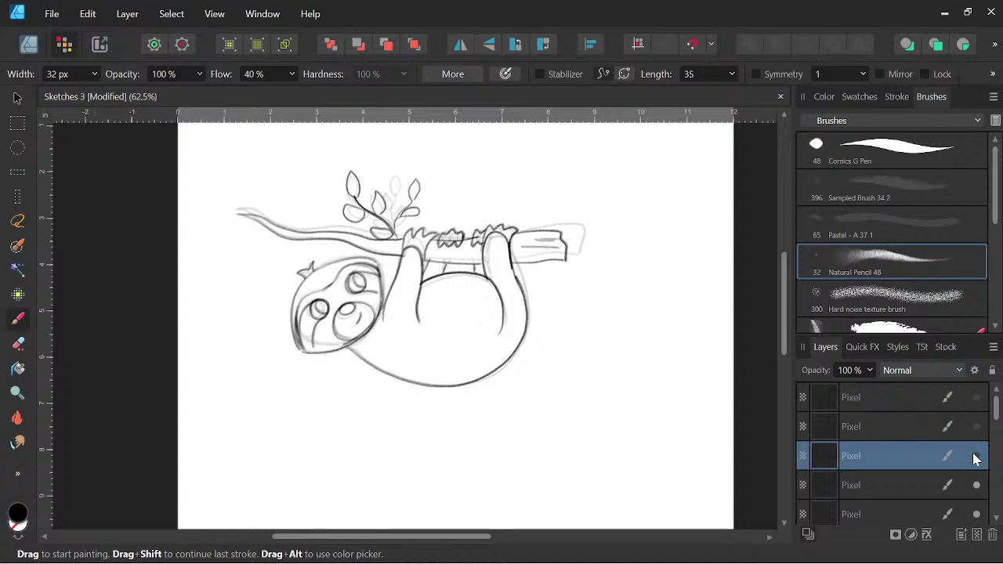
pyautogui.click(17, 98)
pyautogui.moveTo(439, 332); pyautogui.dragTo(564, 483)
pyautogui.scroll(-2, 547, 390)
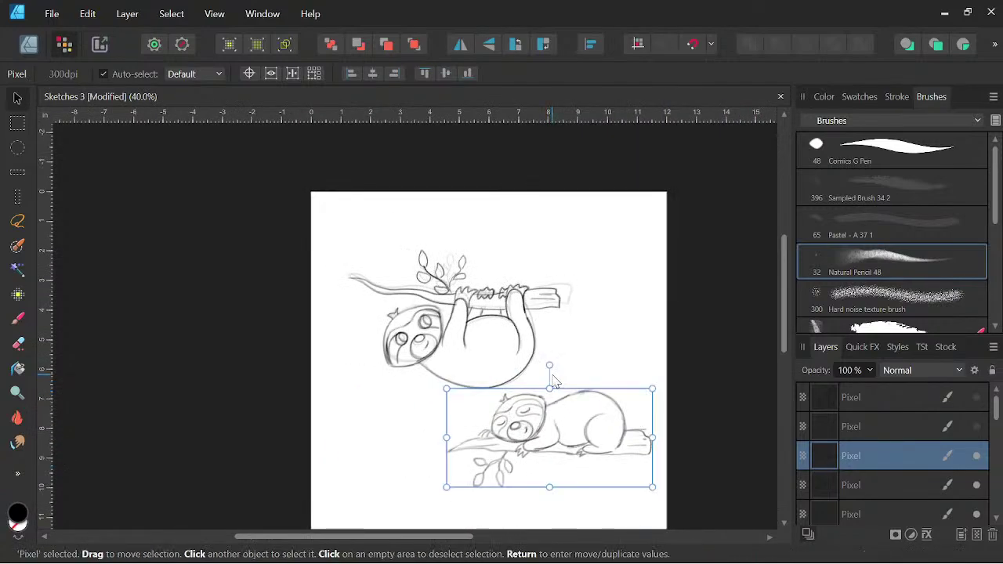
pyautogui.moveTo(579, 393); pyautogui.dragTo(565, 351)
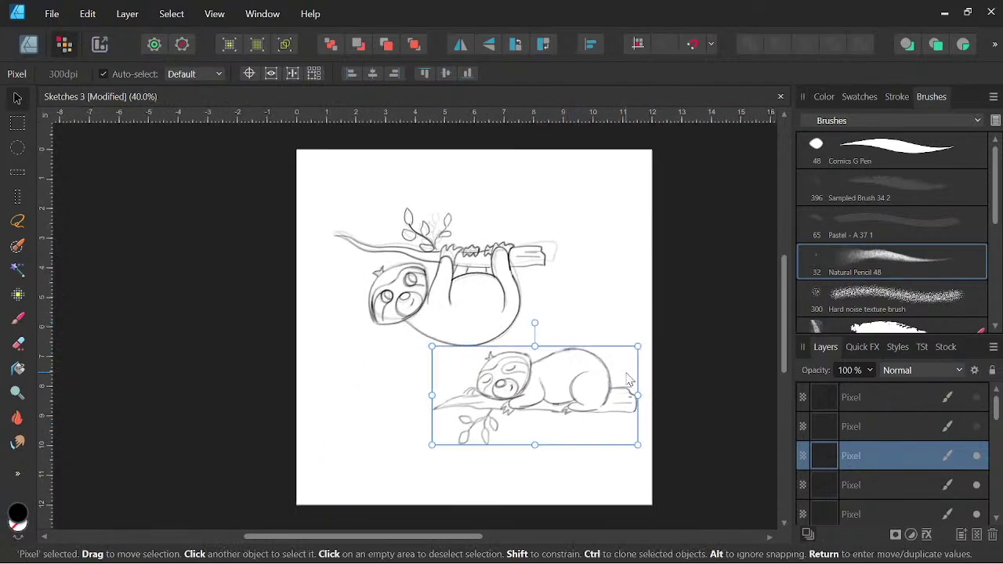
# Move the traced hanging sloth toward the page's upper left and hide the faded guide sketch beneath it.
pyautogui.click(877, 487)
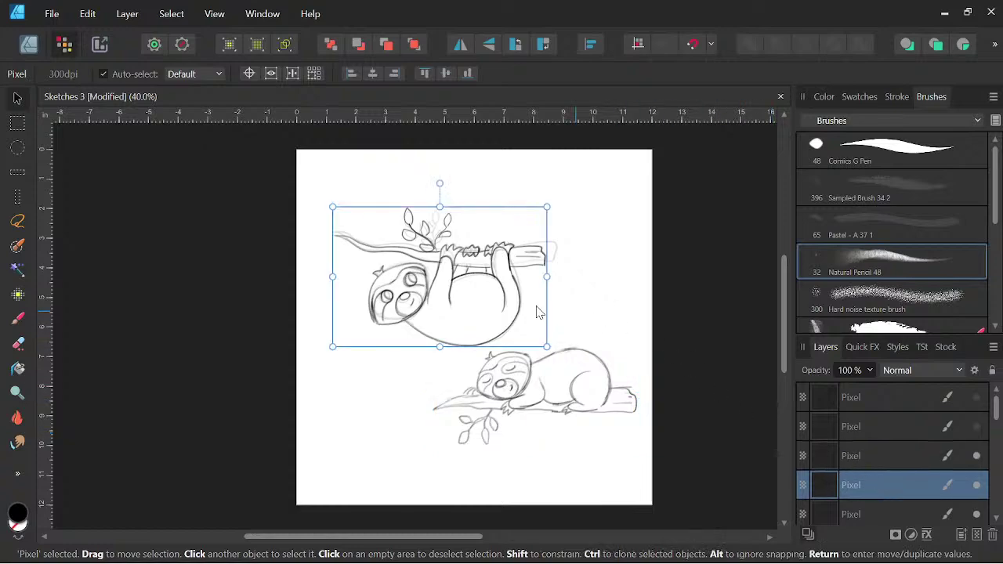
pyautogui.moveTo(473, 312); pyautogui.dragTo(454, 276)
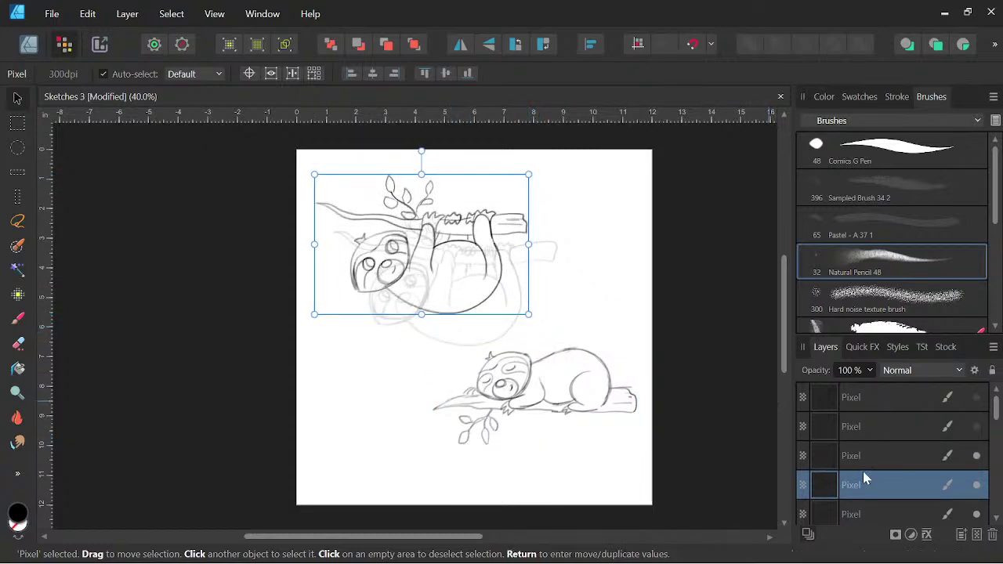
pyautogui.click(866, 456)
pyautogui.click(927, 493)
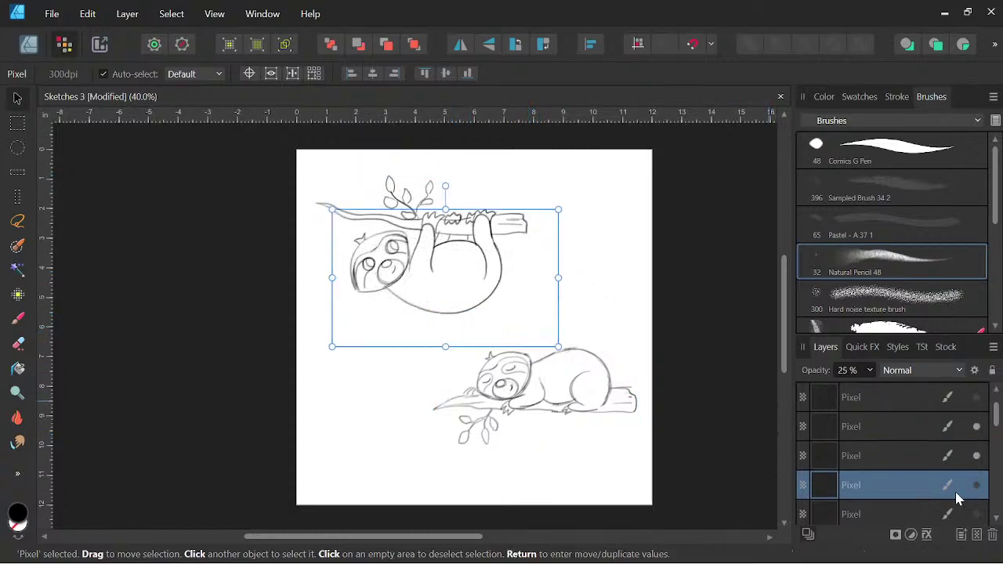
# Shift the sleeping sloth up and left, and nudge the hanging sloth down and right to balance the page.
pyautogui.click(887, 462)
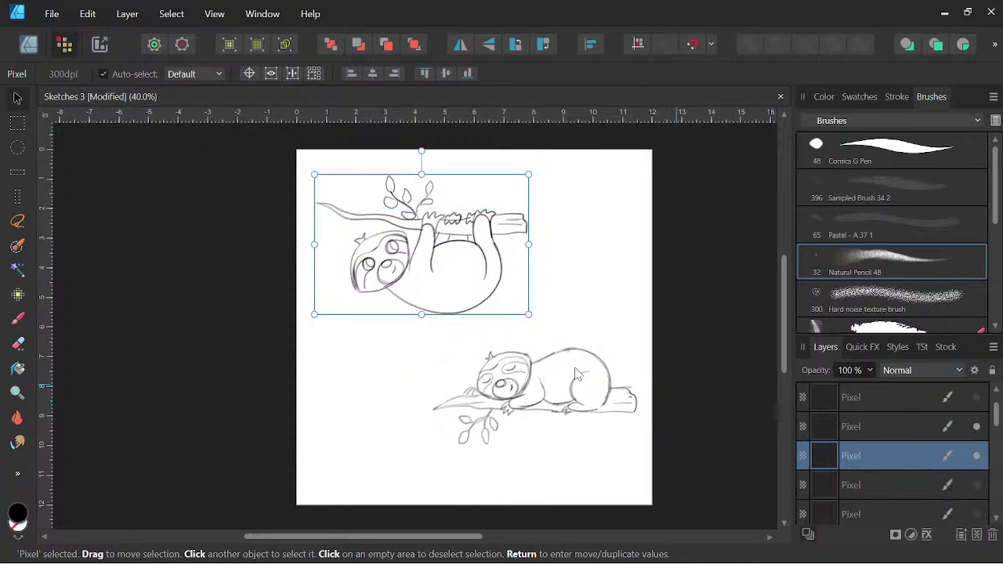
pyautogui.click(903, 435)
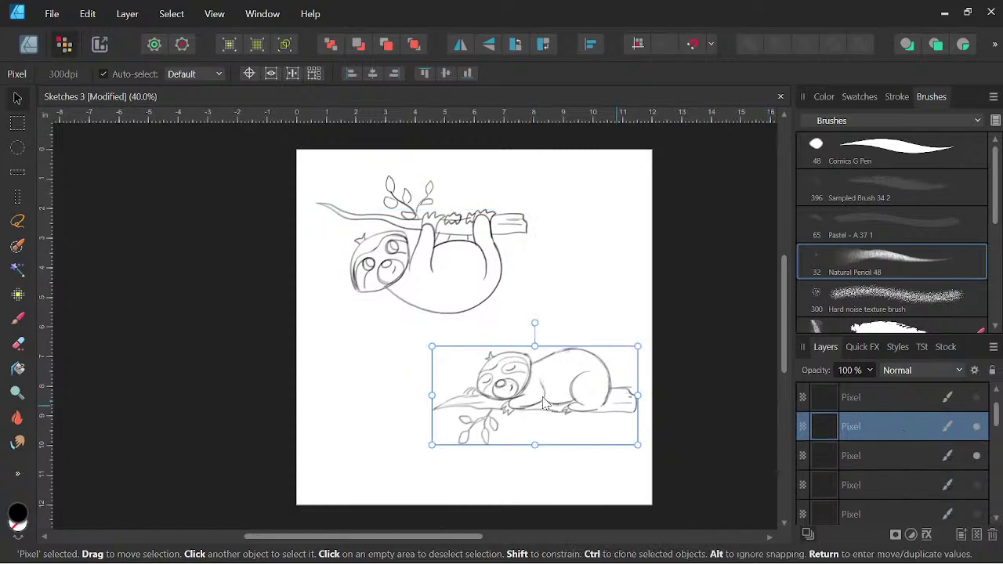
pyautogui.moveTo(573, 377); pyautogui.dragTo(548, 363)
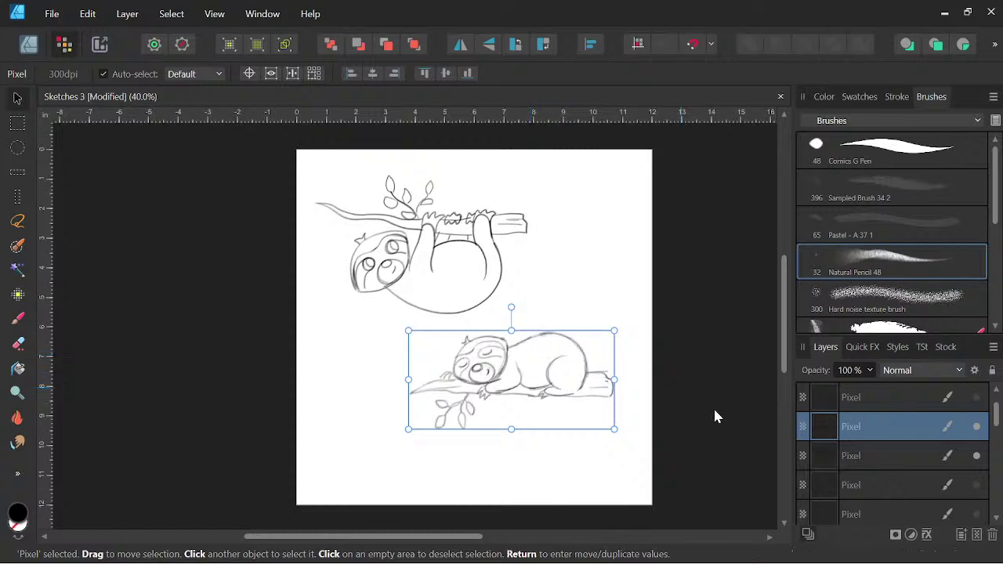
pyautogui.click(893, 458)
pyautogui.moveTo(496, 276); pyautogui.dragTo(507, 282)
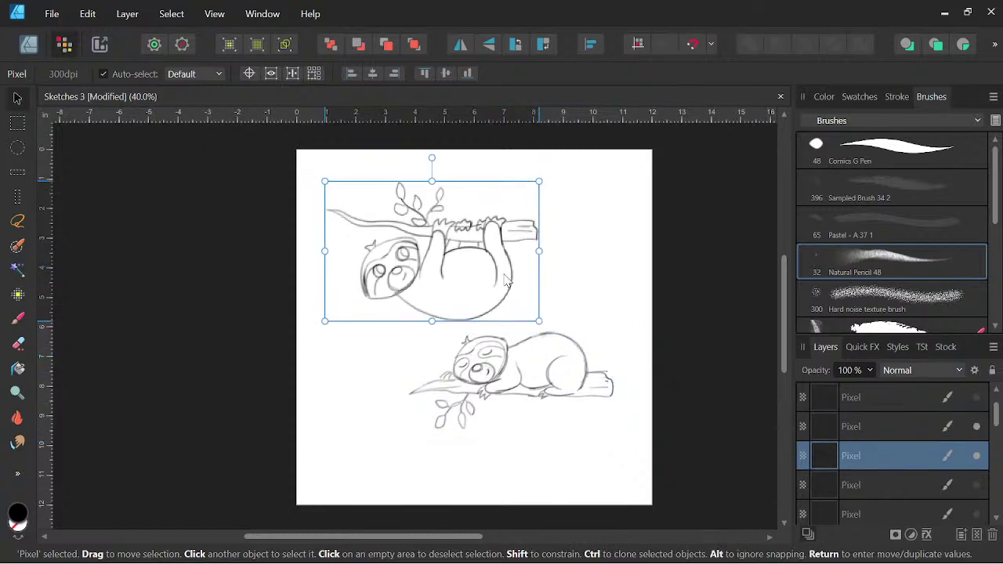
# Hide both the hanging and the sleeping sloth sketch layers so the page is empty.
pyautogui.click(643, 307)
pyautogui.moveTo(643, 336); pyautogui.dragTo(628, 338)
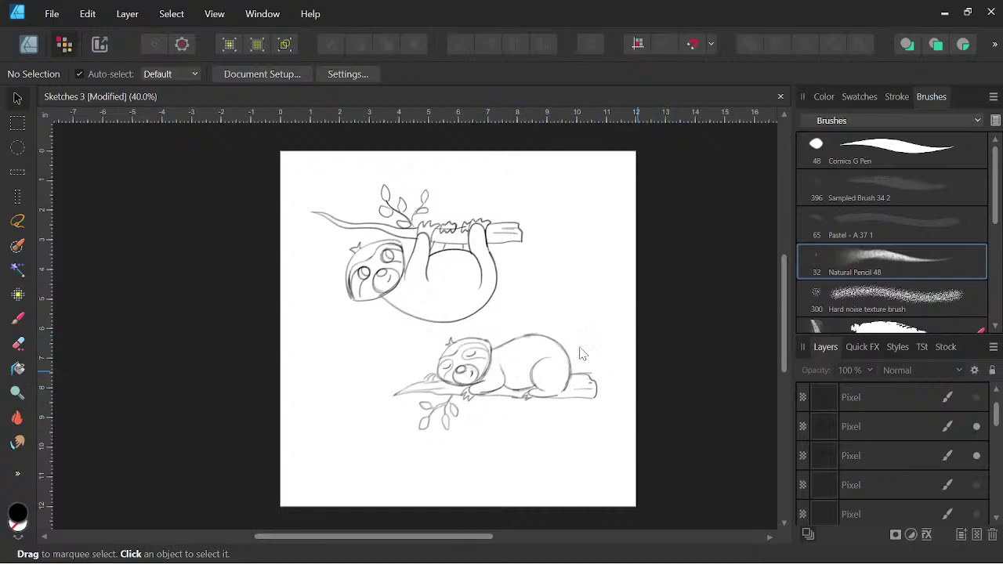
pyautogui.click(977, 427)
pyautogui.click(976, 456)
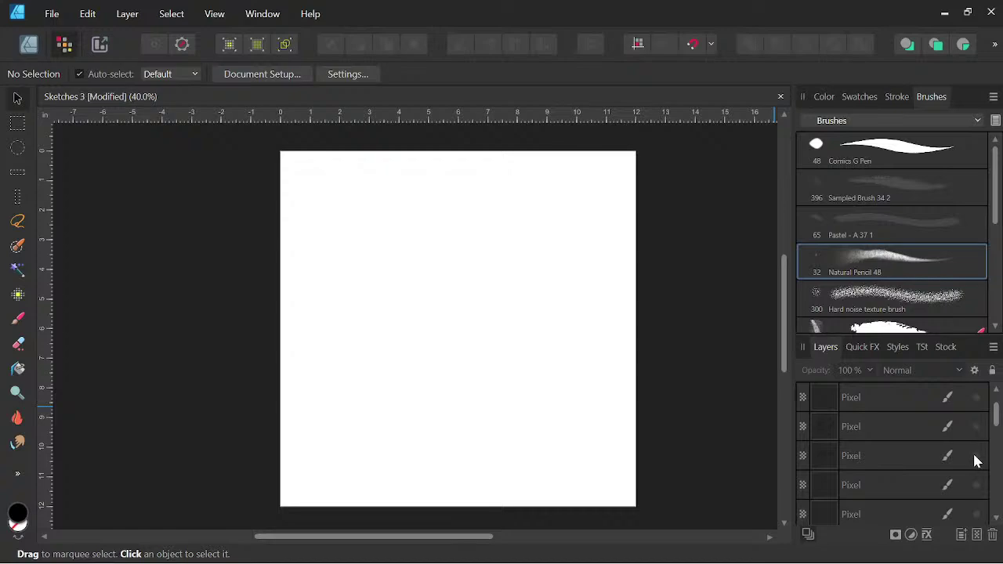
# Show the zebra sketch's layer and move the zebra down and right toward the page centre.
pyautogui.click(976, 398)
pyautogui.click(977, 398)
pyautogui.click(977, 399)
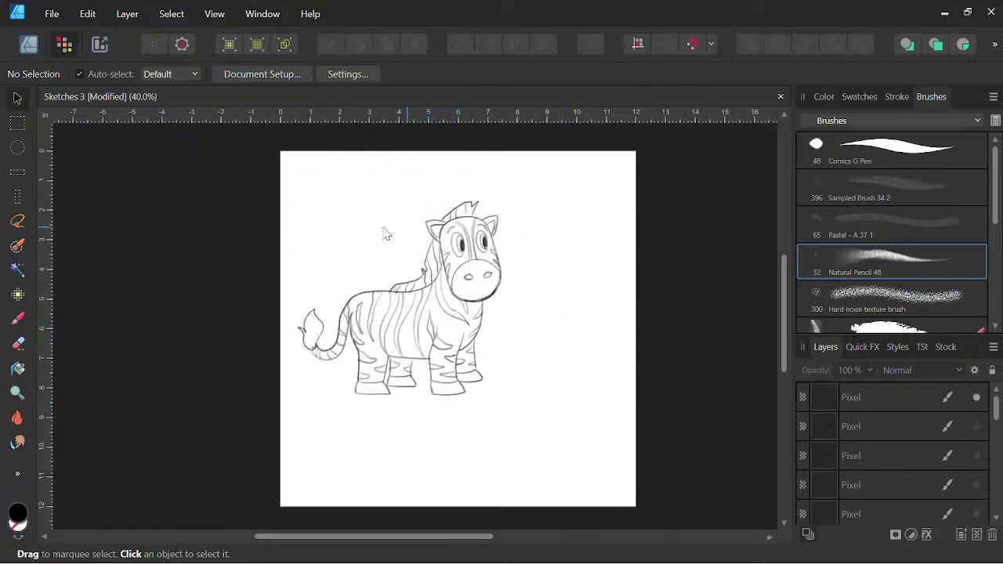
pyautogui.click(886, 398)
pyautogui.moveTo(434, 320); pyautogui.dragTo(474, 347)
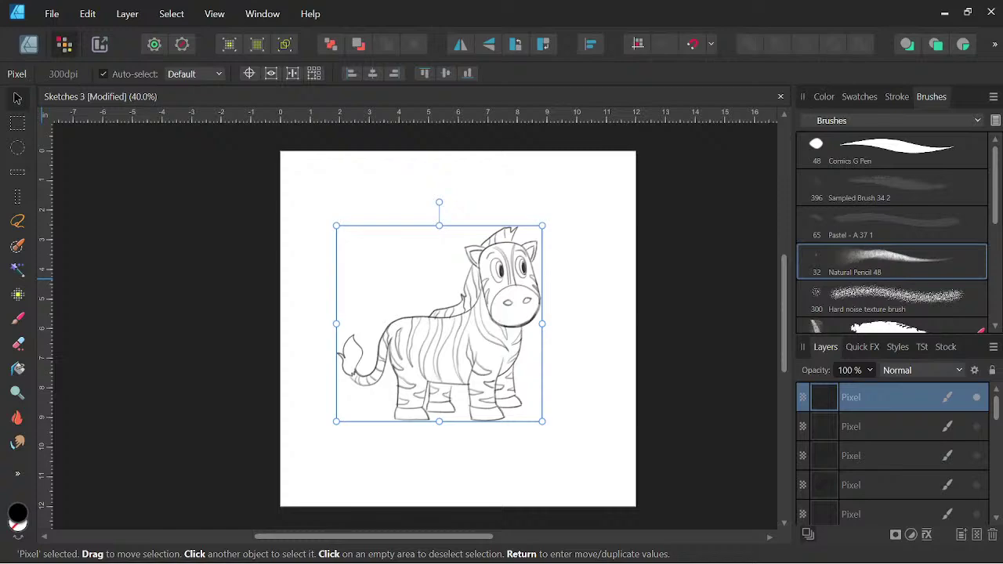
# In vector mode, draw a rounded rectangle about 2 by 3 in over the zebra's head and round its corners to 50%.
pyautogui.click(28, 44)
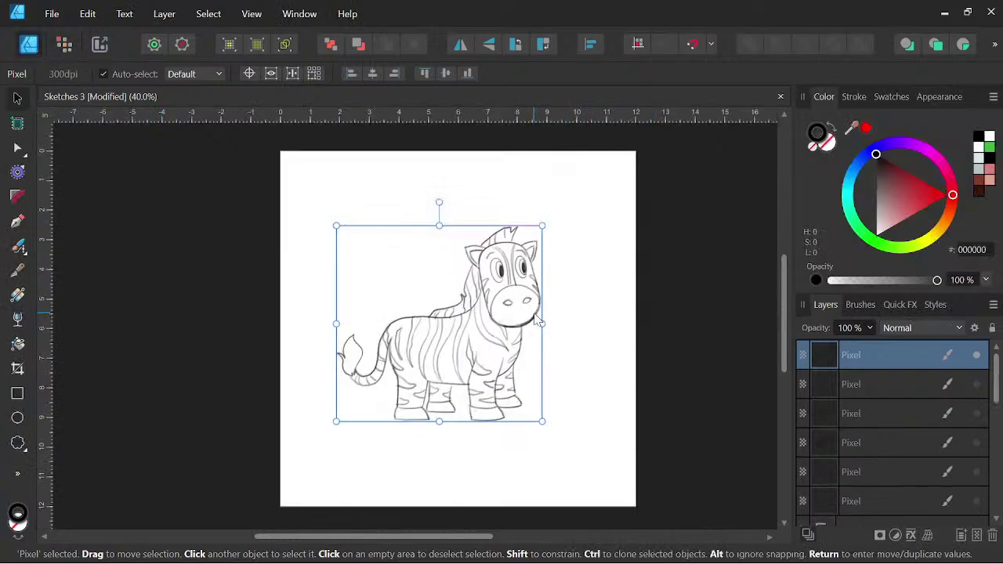
pyautogui.scroll(2, 538, 320)
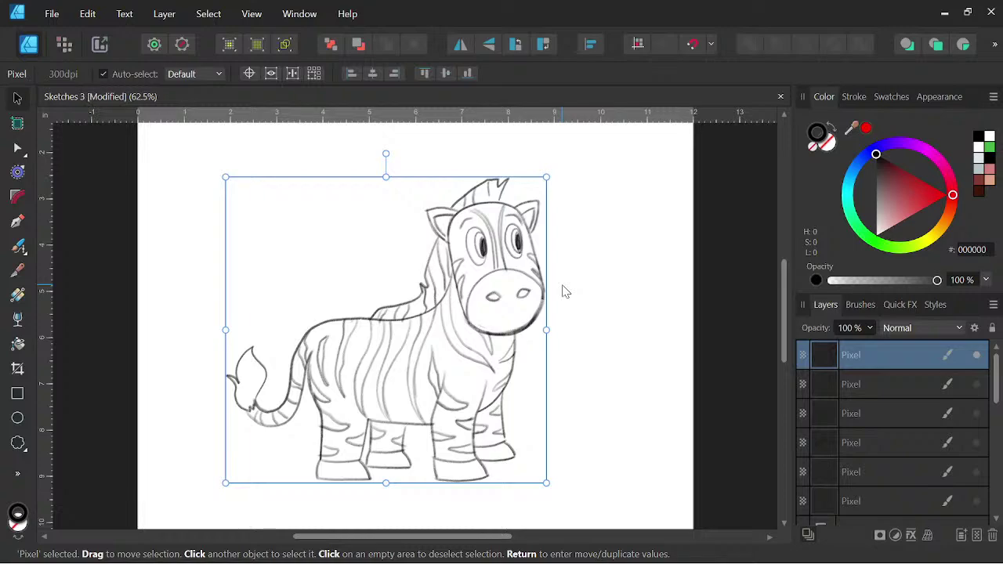
pyautogui.click(17, 444)
pyautogui.click(117, 47)
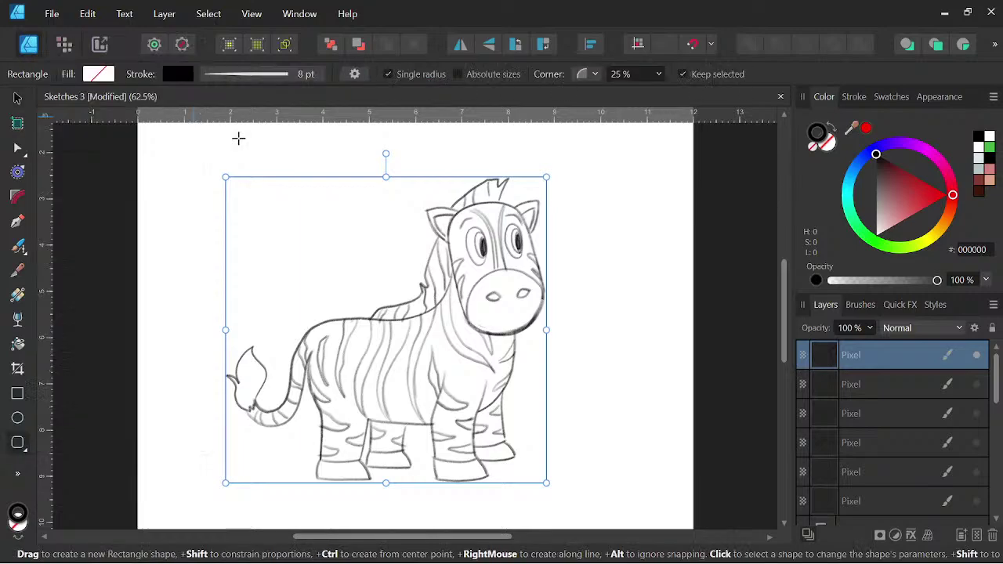
pyautogui.moveTo(422, 194); pyautogui.dragTo(515, 335)
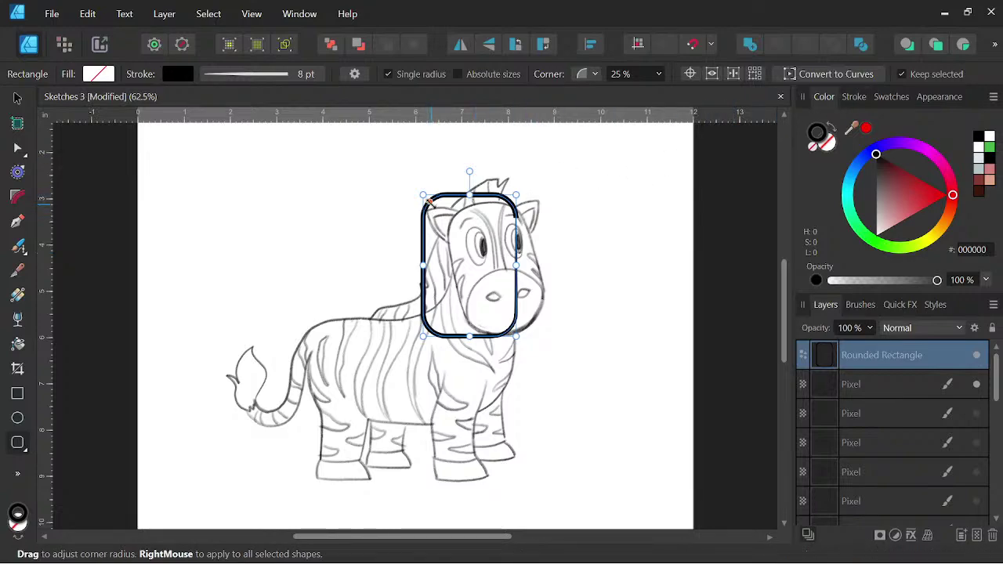
pyautogui.moveTo(429, 202); pyautogui.dragTo(436, 208)
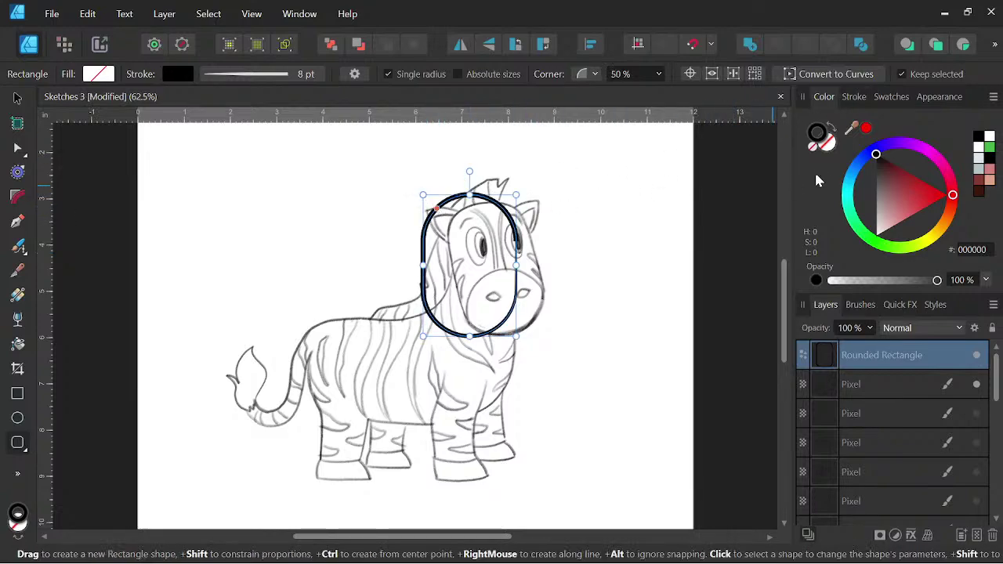
# Reset the rounded rectangle's stroke pressure profile to give its outline a uniform width.
pyautogui.click(853, 97)
pyautogui.click(935, 342)
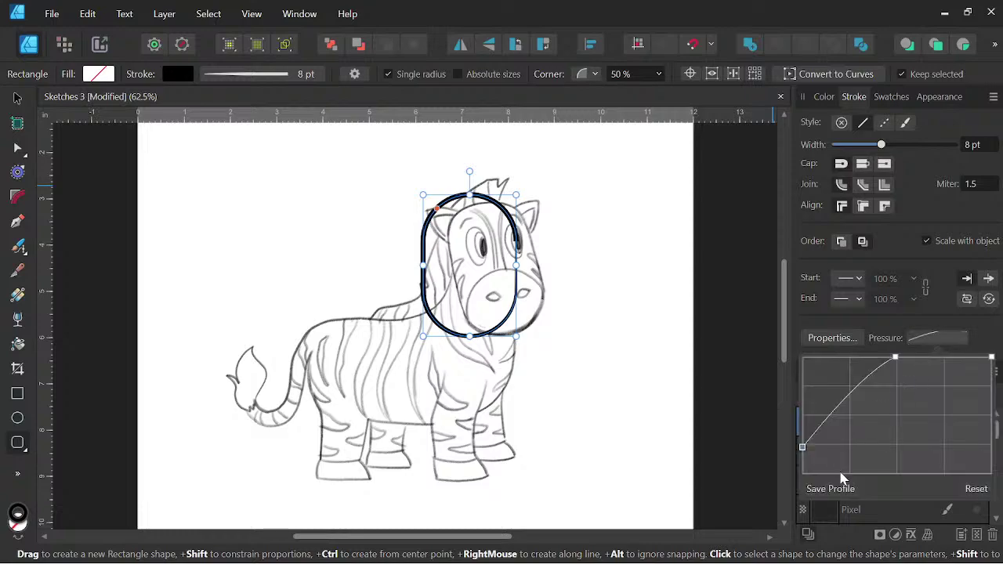
pyautogui.click(984, 490)
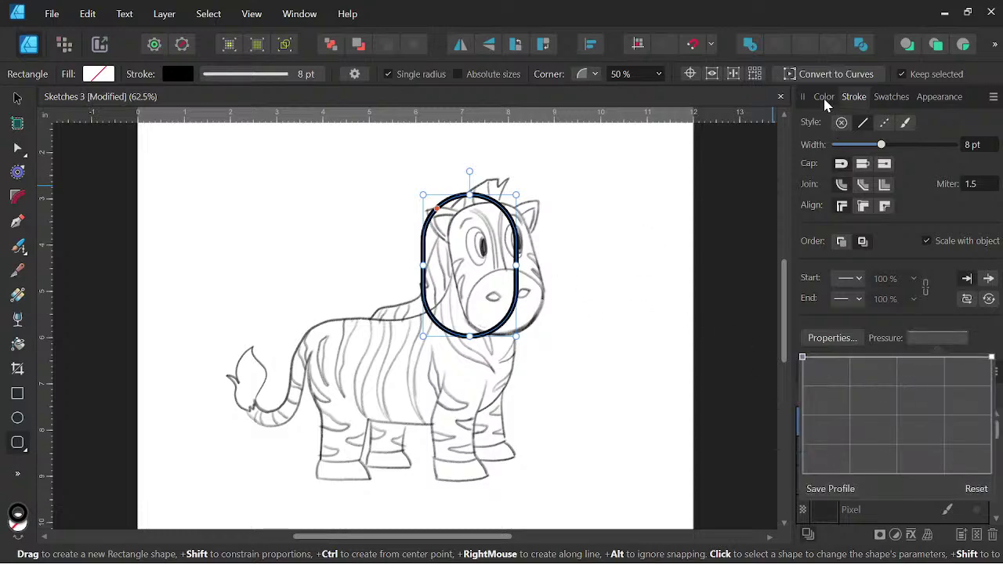
# Tilt, move and narrow the rounded rectangle until it follows the outline of the zebra's sketched head.
pyautogui.moveTo(470, 171); pyautogui.dragTo(442, 175)
pyautogui.click(17, 97)
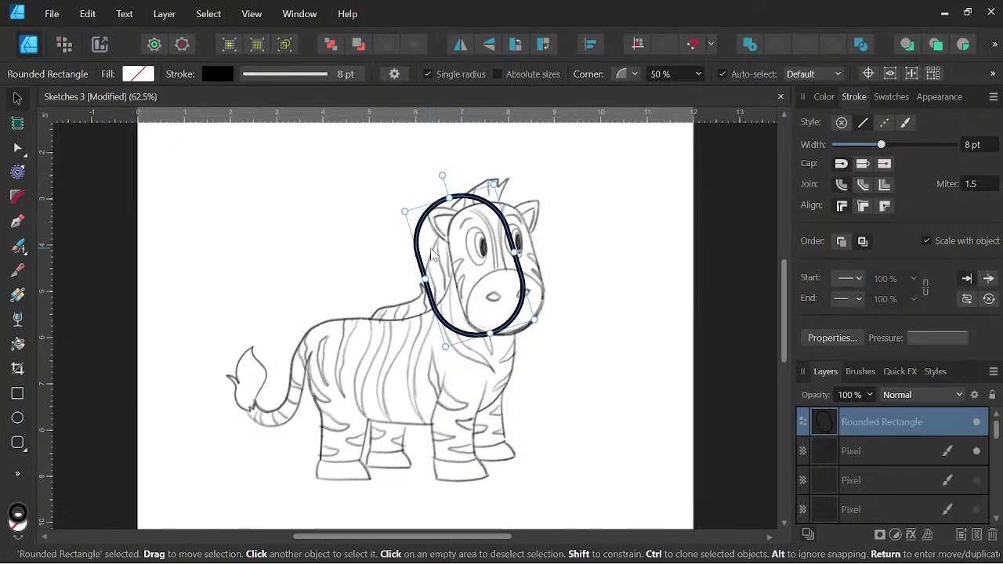
pyautogui.moveTo(425, 257); pyautogui.dragTo(445, 269)
pyautogui.keyDown('ctrl'); pyautogui.scroll(3, 494, 258); pyautogui.keyUp('ctrl')
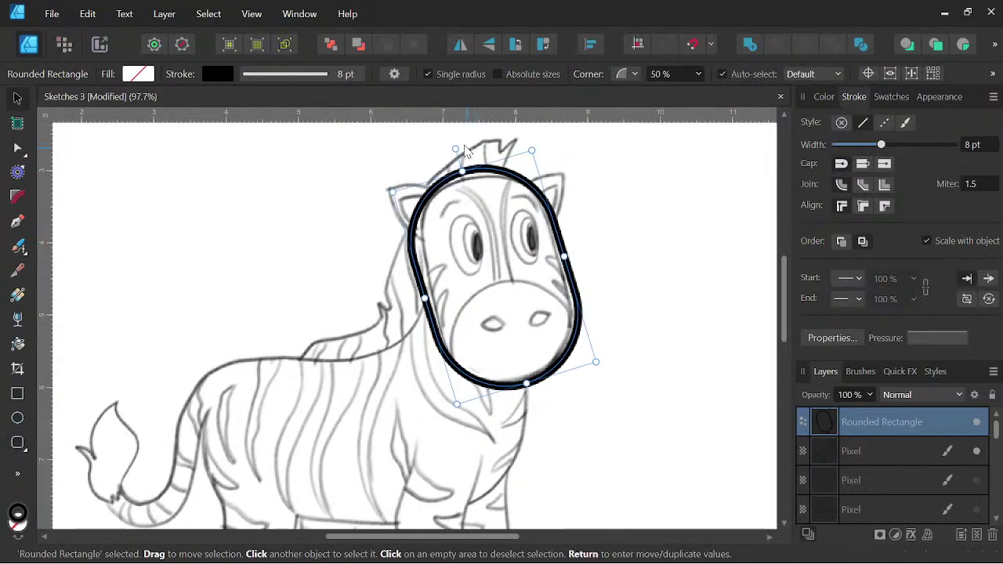
pyautogui.moveTo(453, 150); pyautogui.dragTo(467, 146)
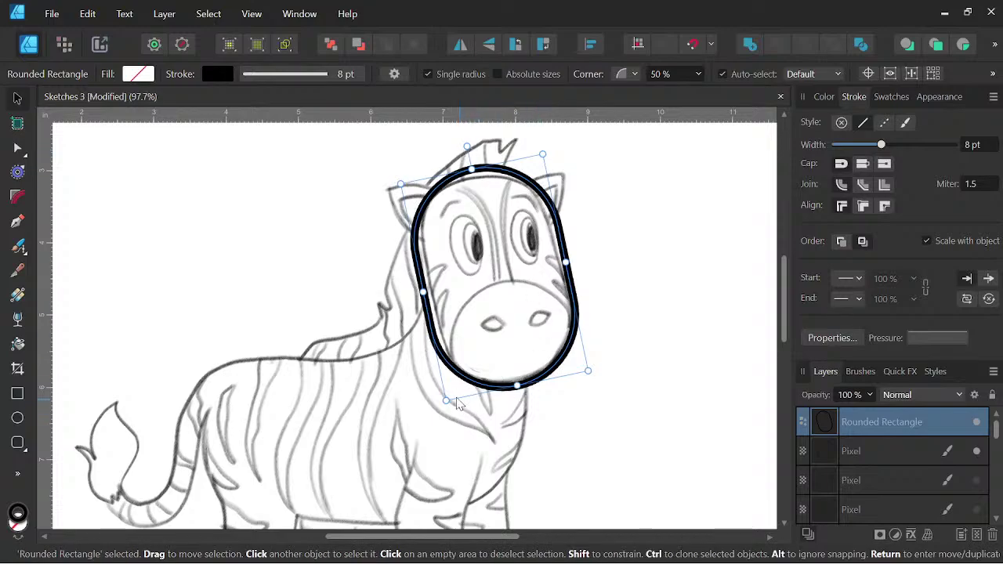
pyautogui.moveTo(448, 399); pyautogui.dragTo(453, 397)
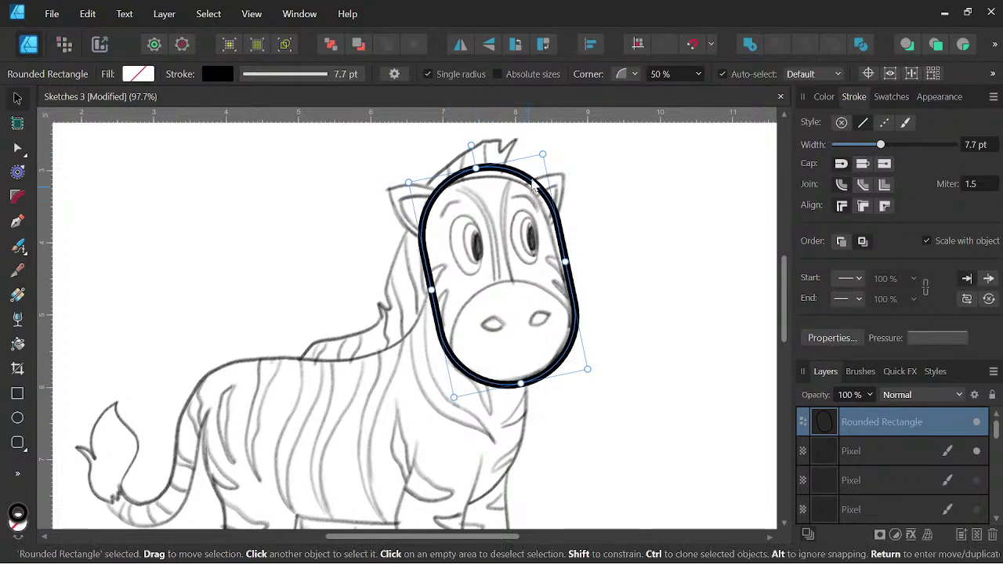
pyautogui.moveTo(544, 154); pyautogui.dragTo(538, 163)
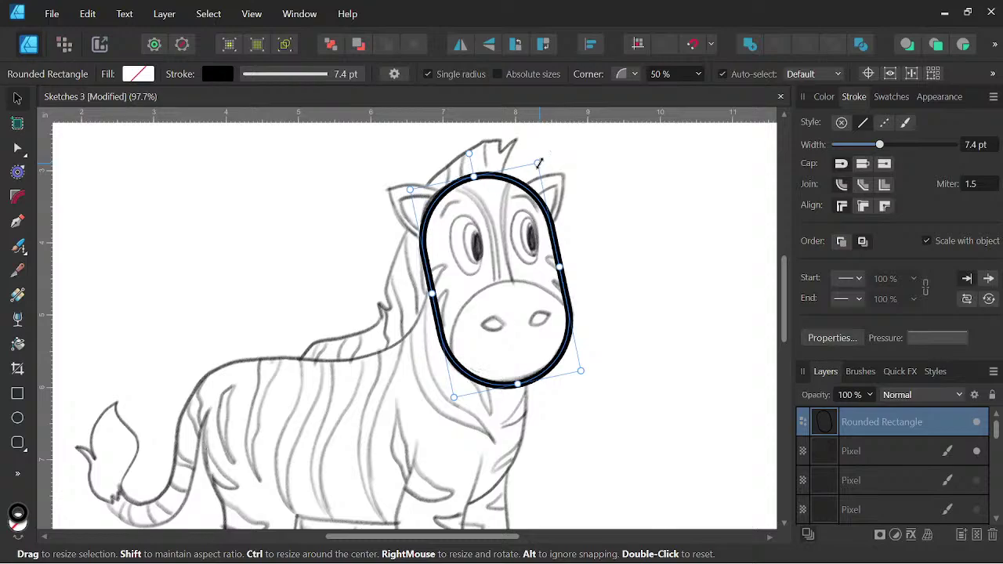
# Draw a circle about 2 in across over the zebra's muzzle, align its upper arc, and clip it inside the head shape.
pyautogui.click(17, 420)
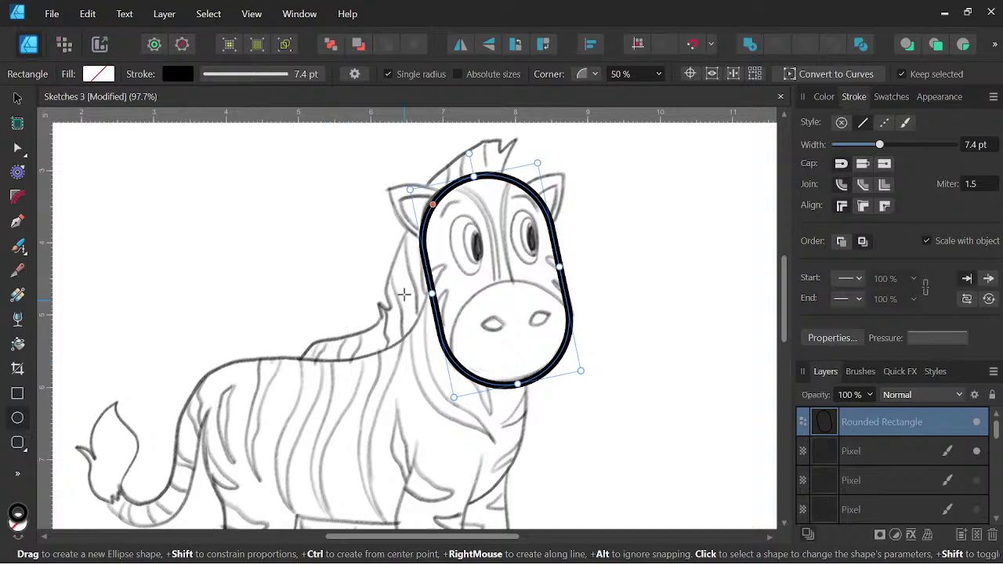
pyautogui.moveTo(464, 269); pyautogui.dragTo(598, 411)
pyautogui.click(17, 97)
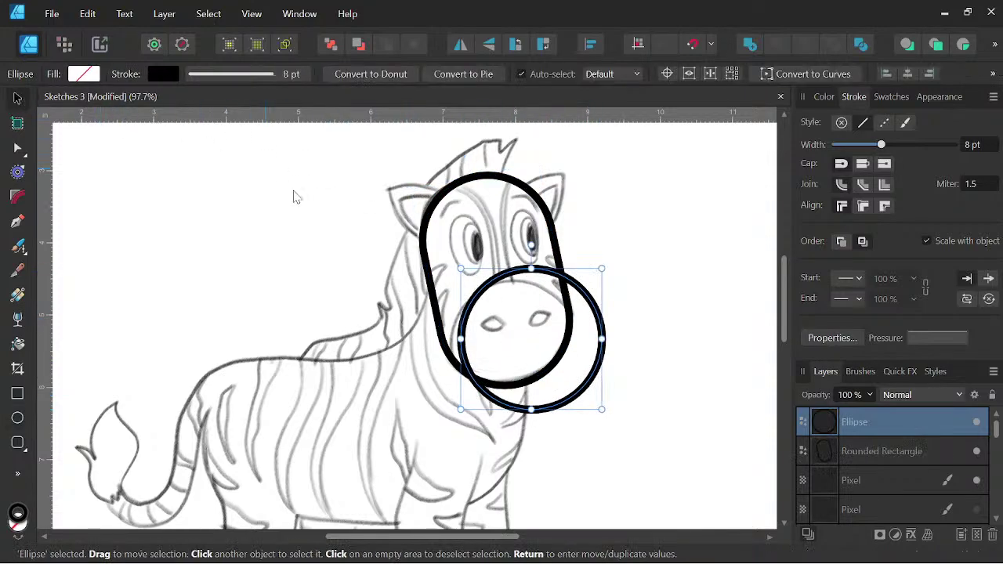
pyautogui.moveTo(470, 310); pyautogui.dragTo(456, 326)
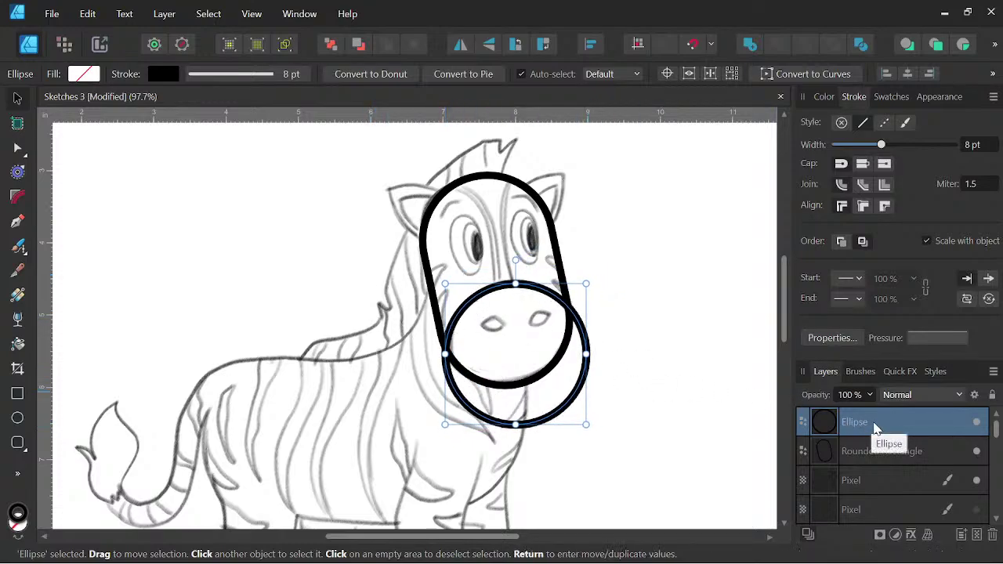
pyautogui.moveTo(872, 433); pyautogui.dragTo(868, 454)
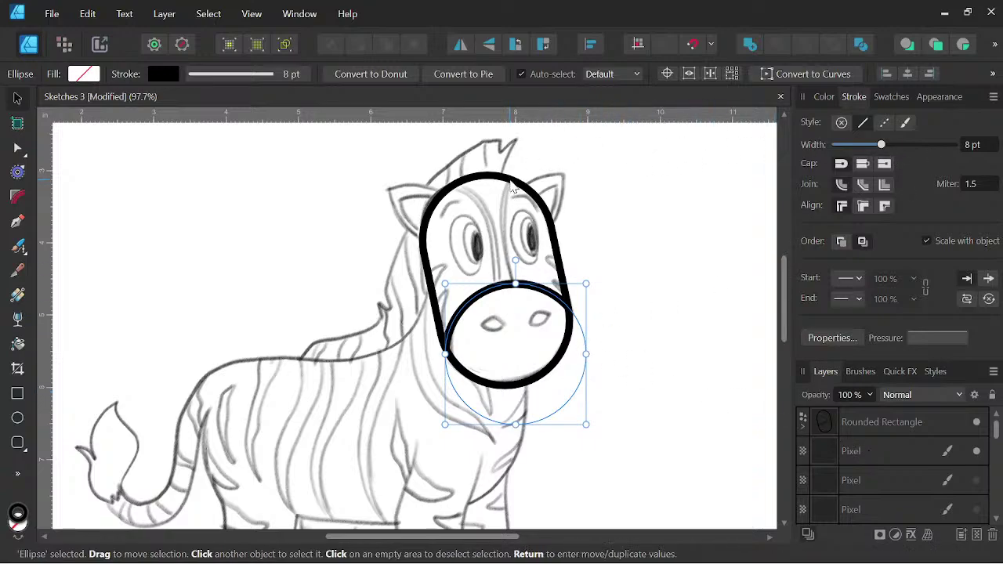
# Set the stroke width of the zebra's rounded head outline to 6 pt.
pyautogui.click(511, 188)
pyautogui.click(967, 146)
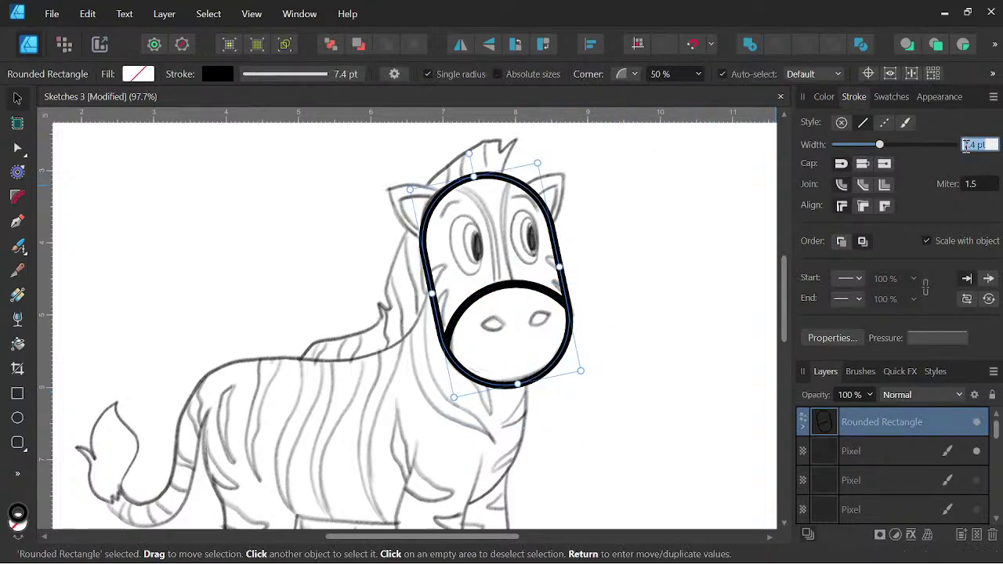
pyautogui.write('6')
pyautogui.press('Return')
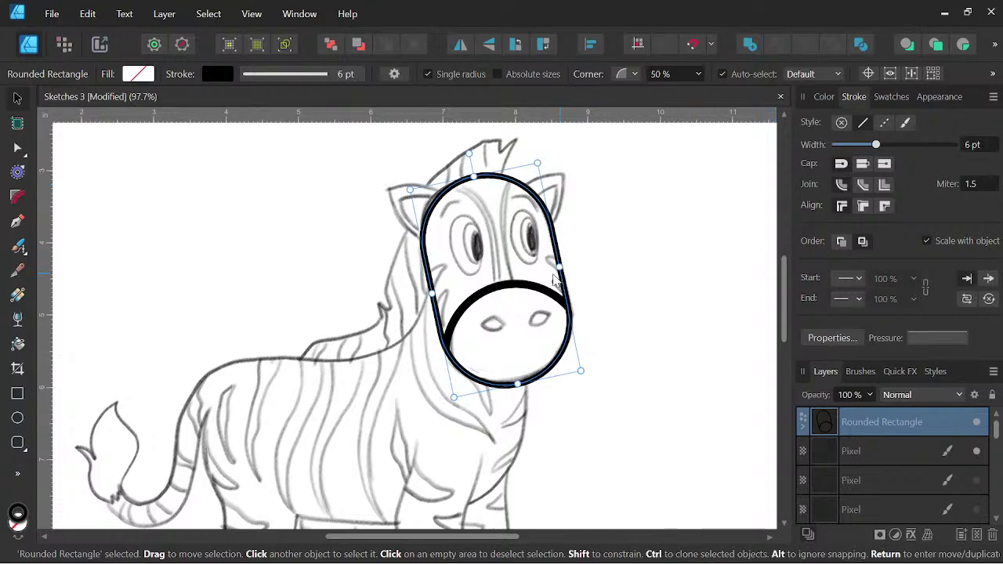
# Set the stroke width of the muzzle ellipse nested in the head shape to 4 pt, then deselect it.
pyautogui.click(804, 425)
pyautogui.click(877, 449)
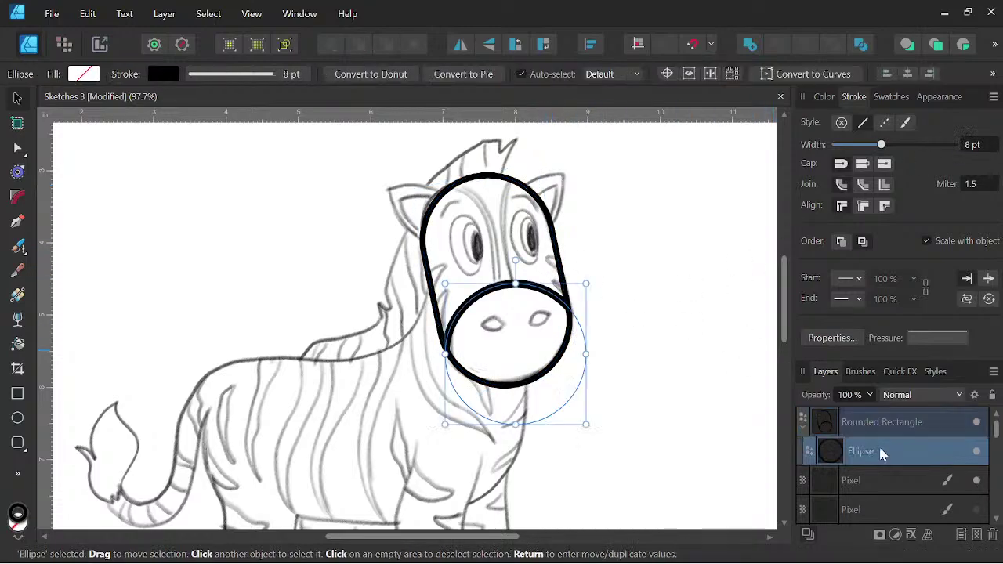
pyautogui.click(969, 146)
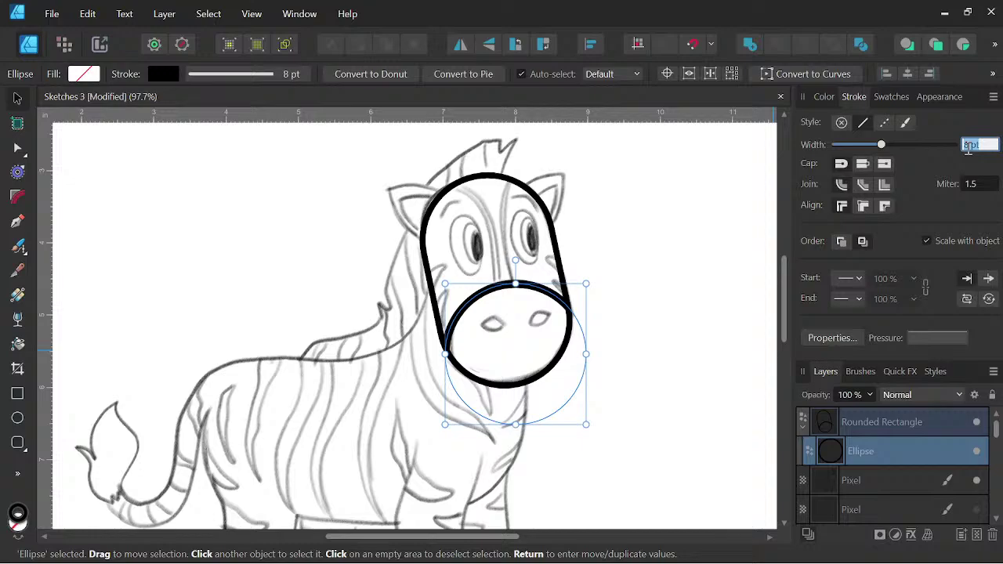
pyautogui.write('4')
pyautogui.press('Return')
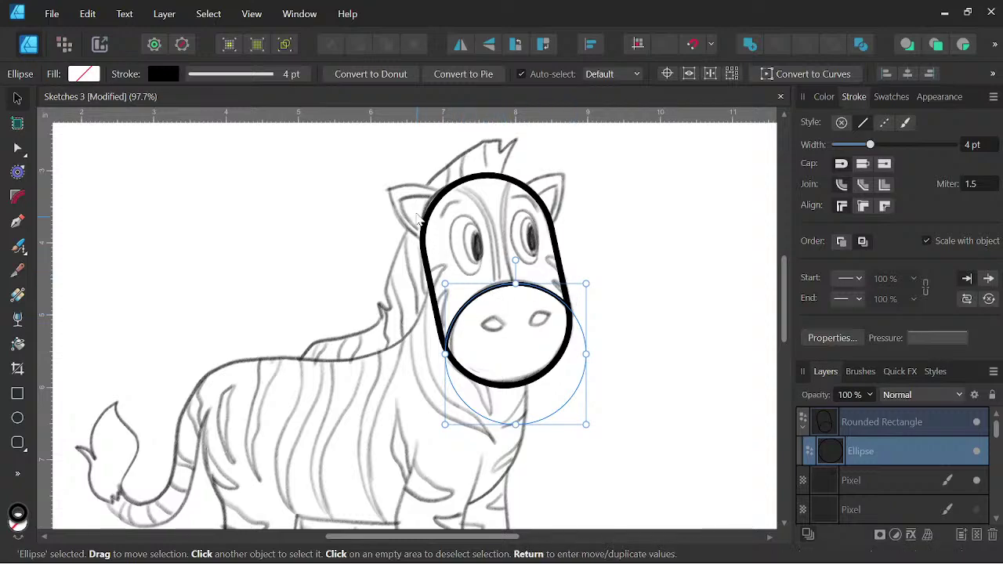
pyautogui.click(187, 180)
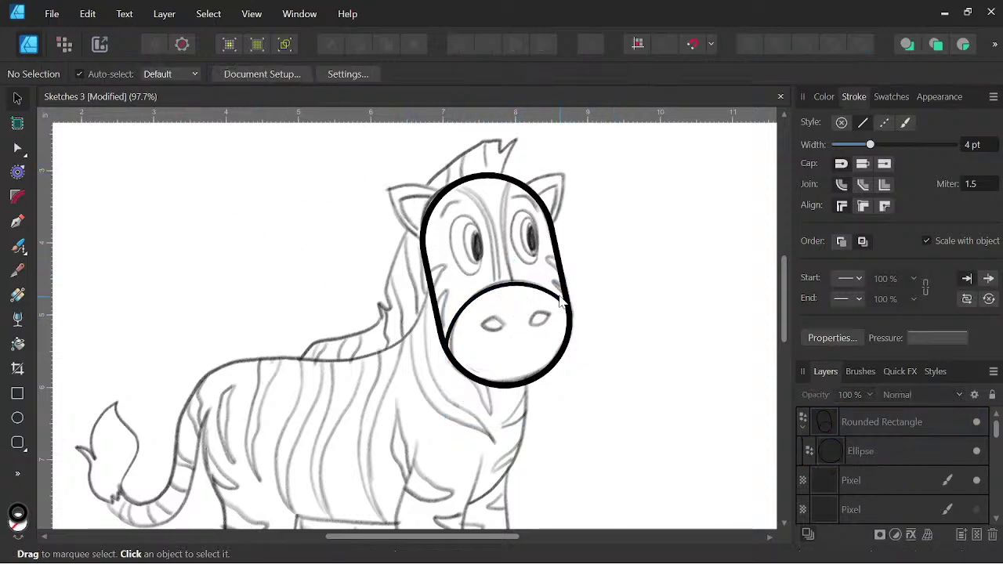
pyautogui.scroll(-5, 560, 301)
pyautogui.scroll(4, 558, 321)
pyautogui.scroll(-2, 555, 345)
pyautogui.scroll(2, 551, 379)
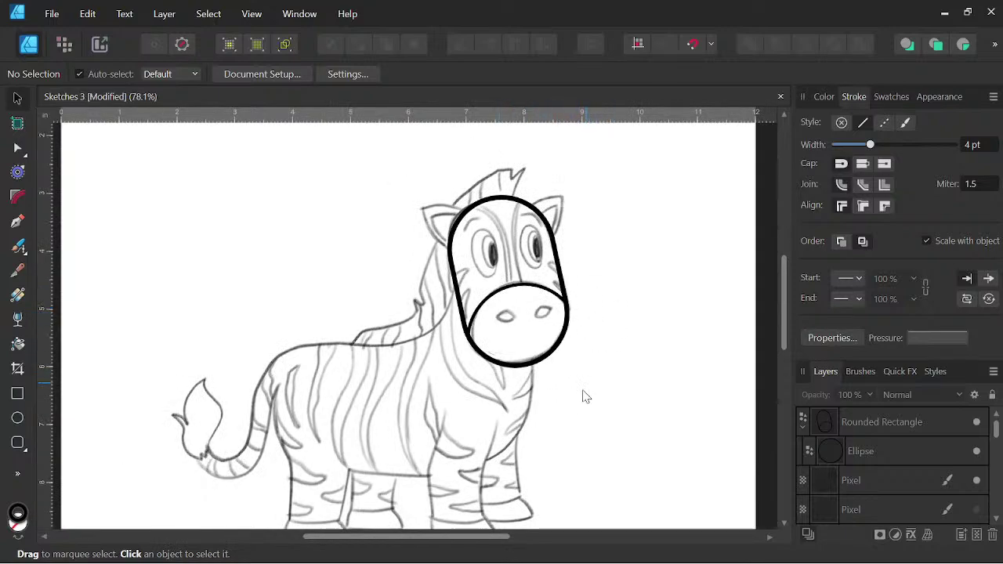
pyautogui.moveTo(566, 408); pyautogui.dragTo(562, 380)
pyautogui.scroll(1, 527, 198)
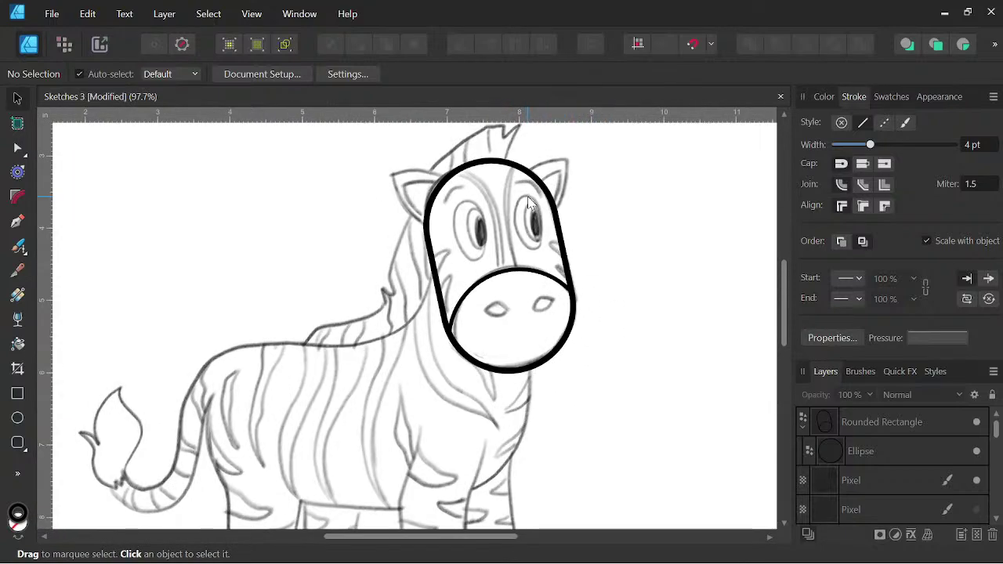
# Trace the outer shape of the zebra's left-hand ear with the Pen tool as a closed curve overlapping the head outline.
pyautogui.scroll(1, 529, 204)
pyautogui.click(17, 221)
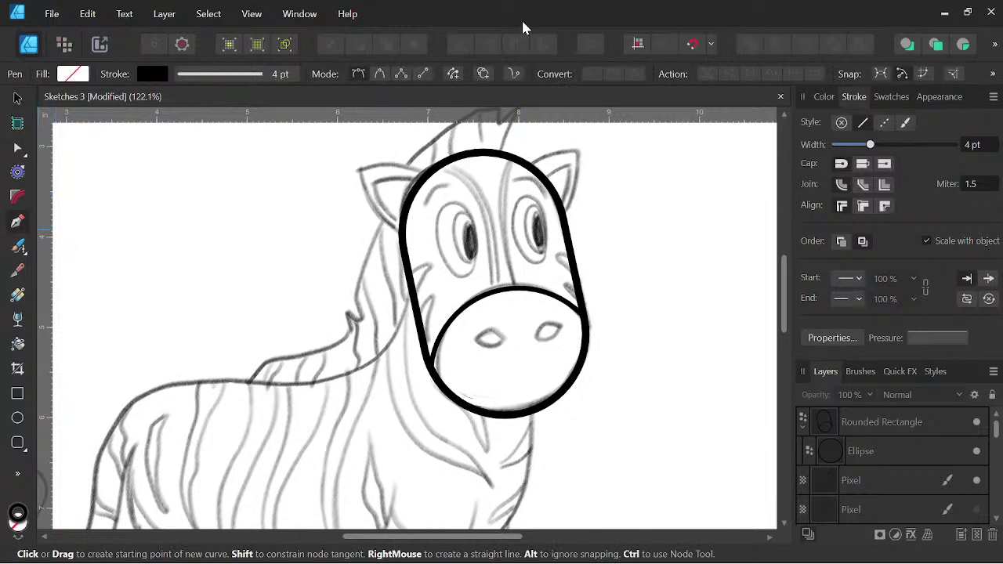
pyautogui.moveTo(428, 176); pyautogui.dragTo(439, 227)
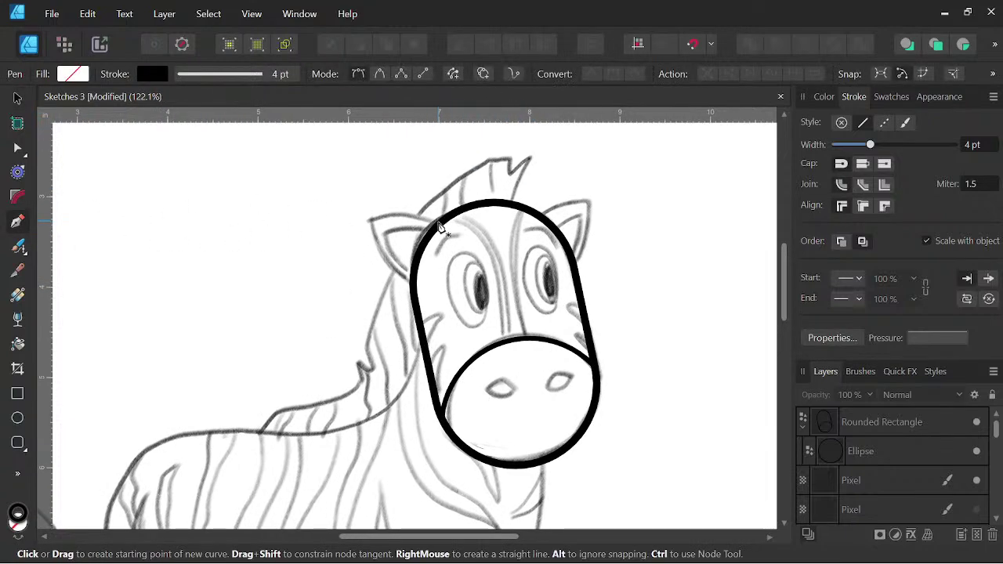
pyautogui.click(438, 222)
pyautogui.moveTo(365, 221); pyautogui.dragTo(330, 245)
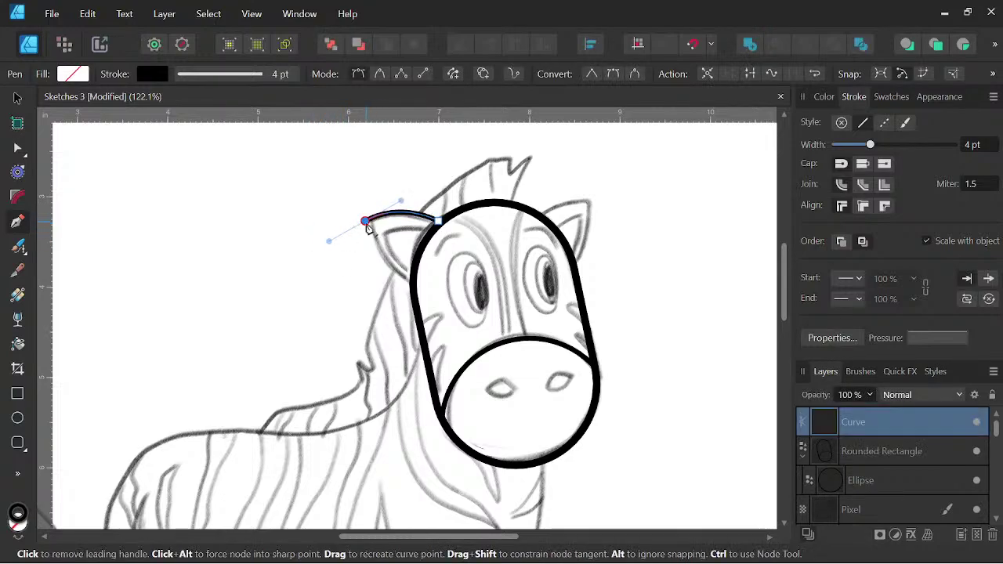
pyautogui.click(366, 223)
pyautogui.click(411, 281)
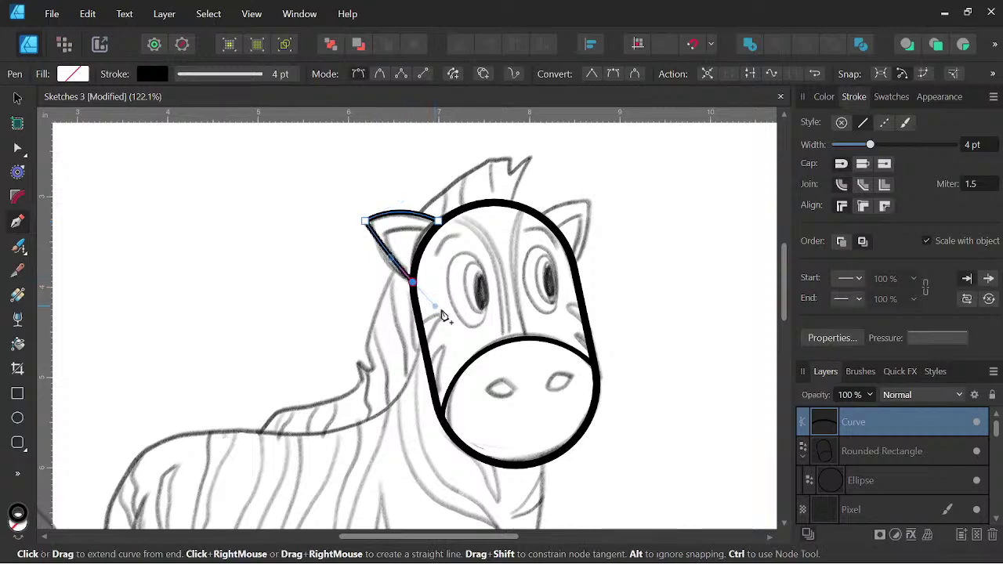
pyautogui.moveTo(443, 316); pyautogui.dragTo(450, 295)
pyautogui.click(413, 283)
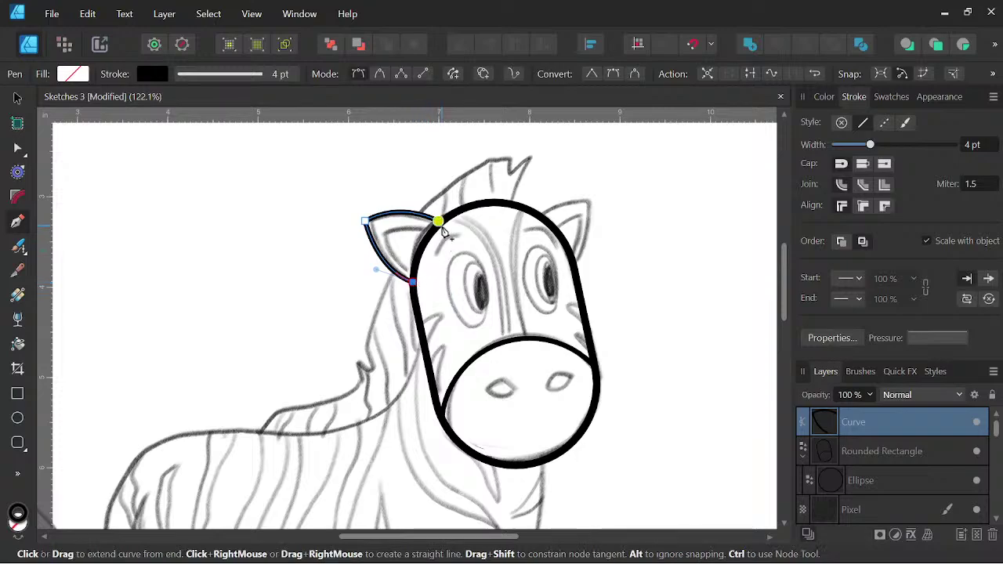
pyautogui.moveTo(439, 223); pyautogui.dragTo(439, 203)
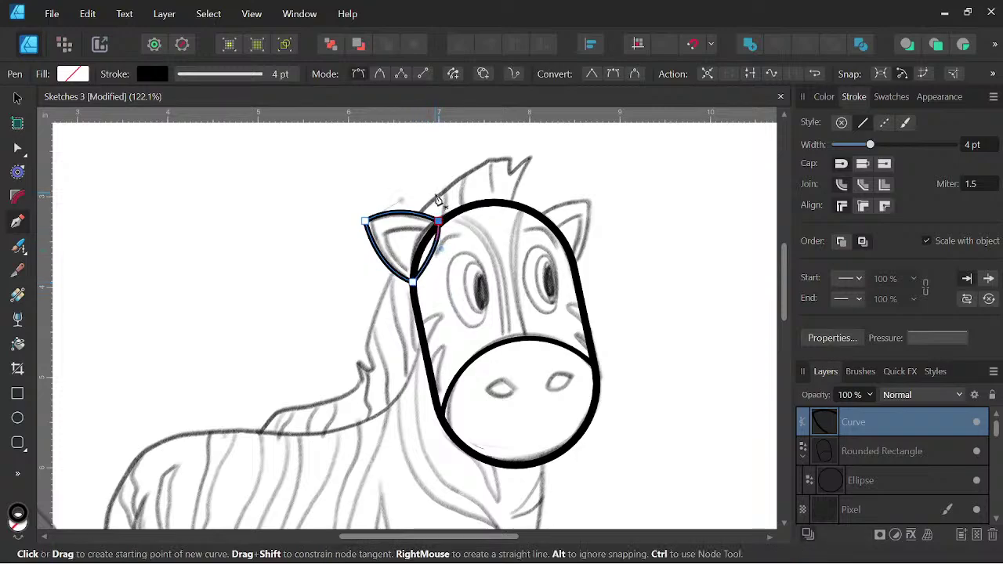
pyautogui.scroll(2, 426, 231)
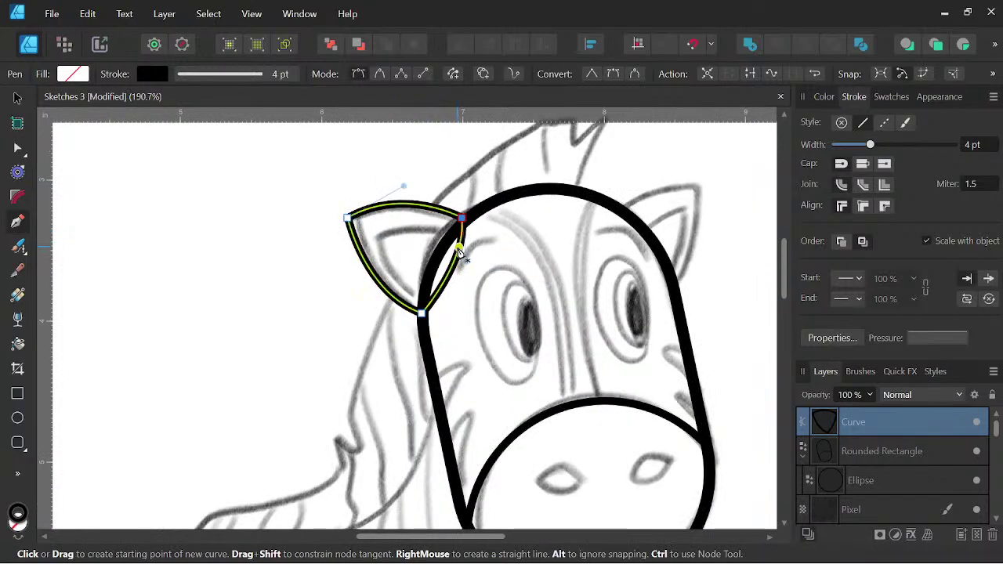
# Trace the inner shape of the zebra's left-hand ear with the Pen tool as a closed curve within the outer ear.
pyautogui.click(459, 245)
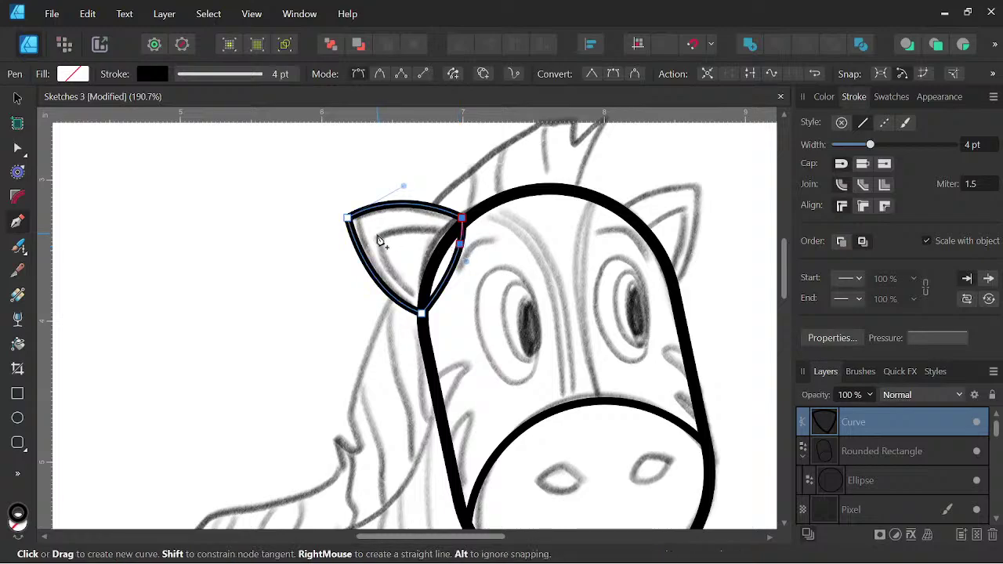
pyautogui.moveTo(375, 234); pyautogui.dragTo(334, 242)
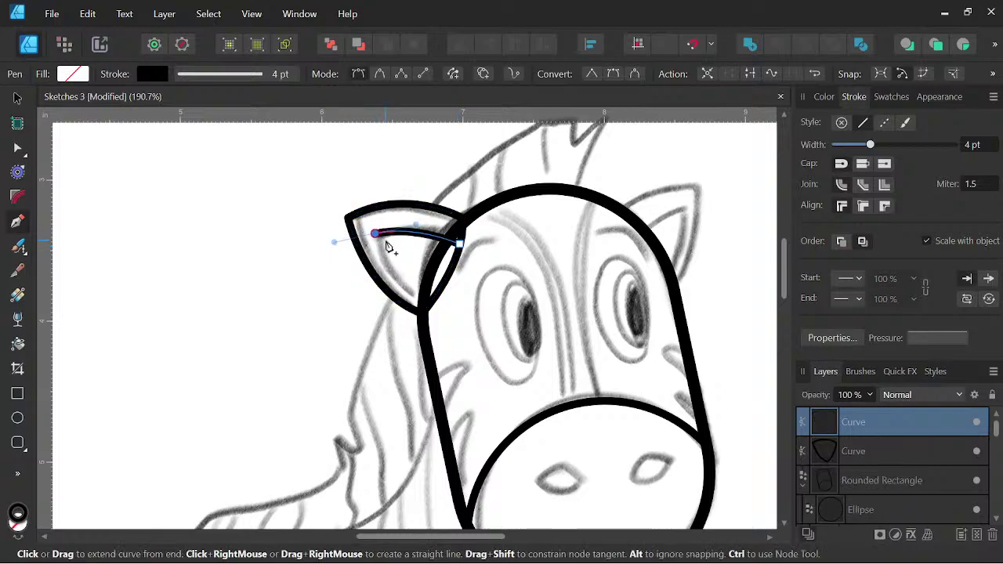
pyautogui.click(375, 234)
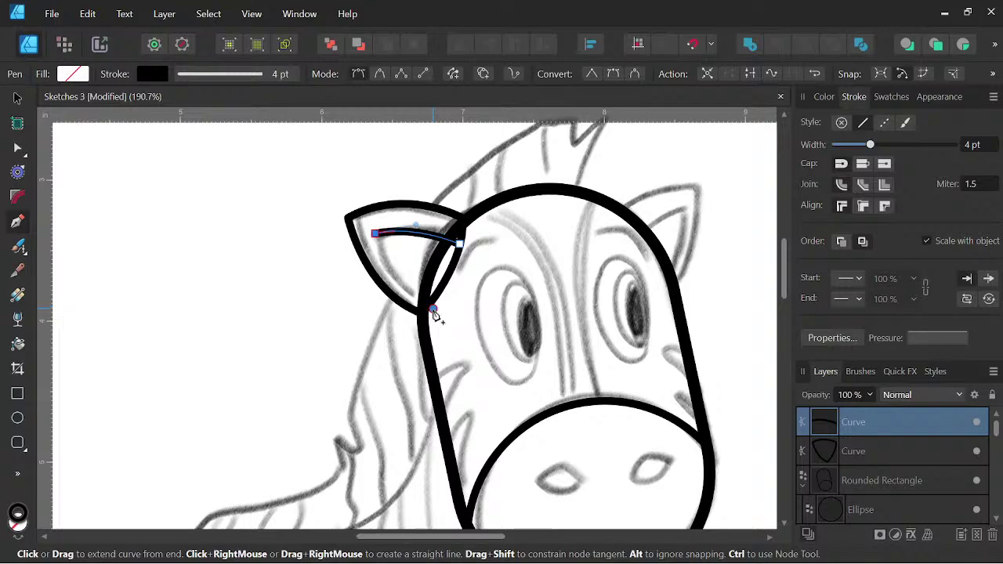
pyautogui.moveTo(433, 310)
pyautogui.mouseDown()
pyautogui.moveTo(487, 338)
pyautogui.moveTo(450, 317)
pyautogui.mouseUp()
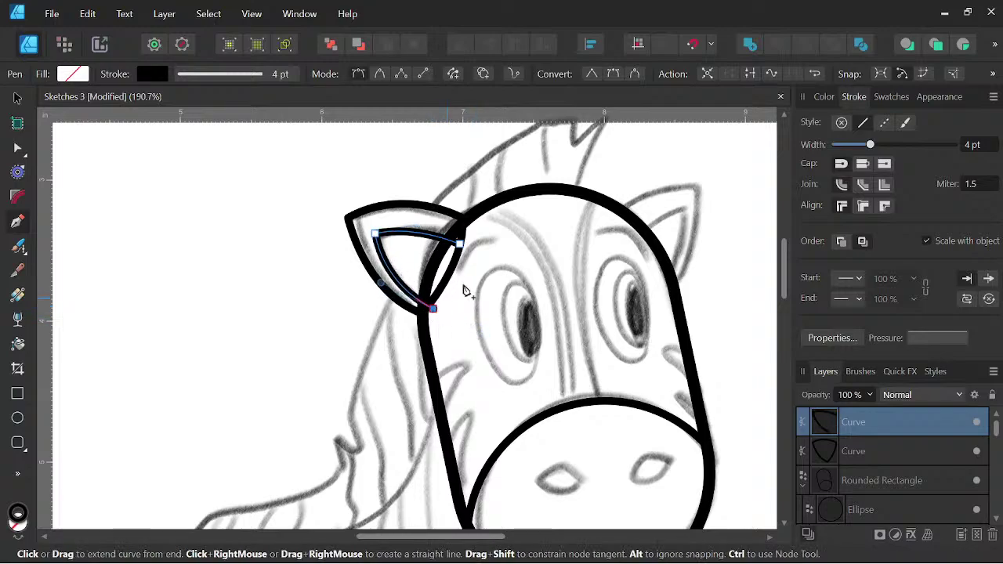
pyautogui.click(460, 244)
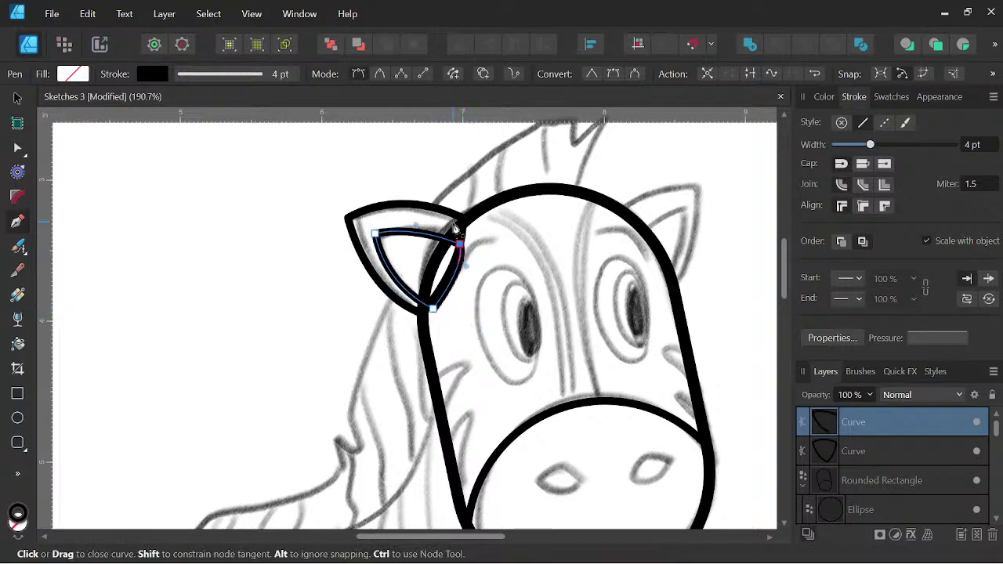
# Fill the inner ear shape with muted pink #D08E8E and clip it inside the outer ear curve.
pyautogui.click(824, 97)
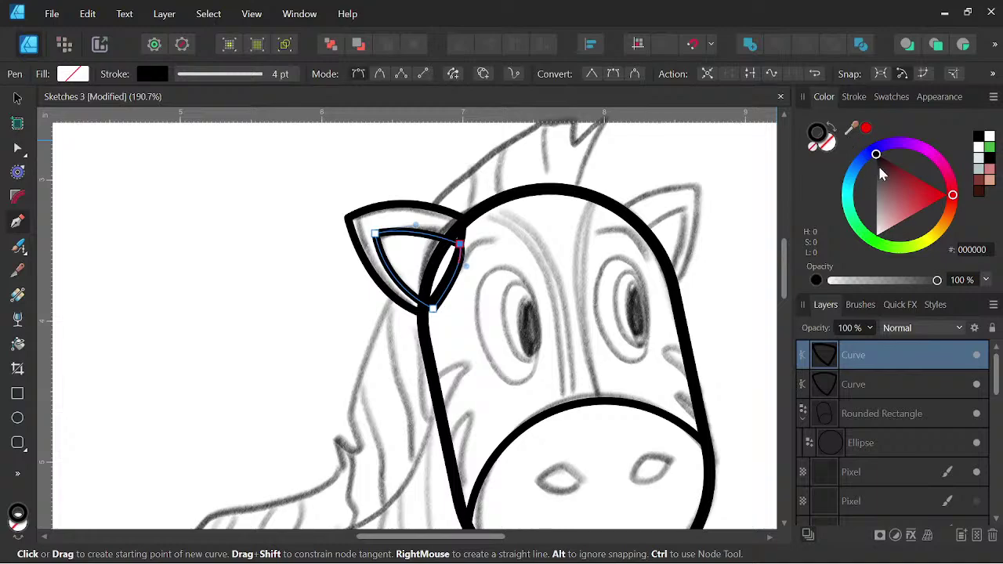
pyautogui.click(827, 142)
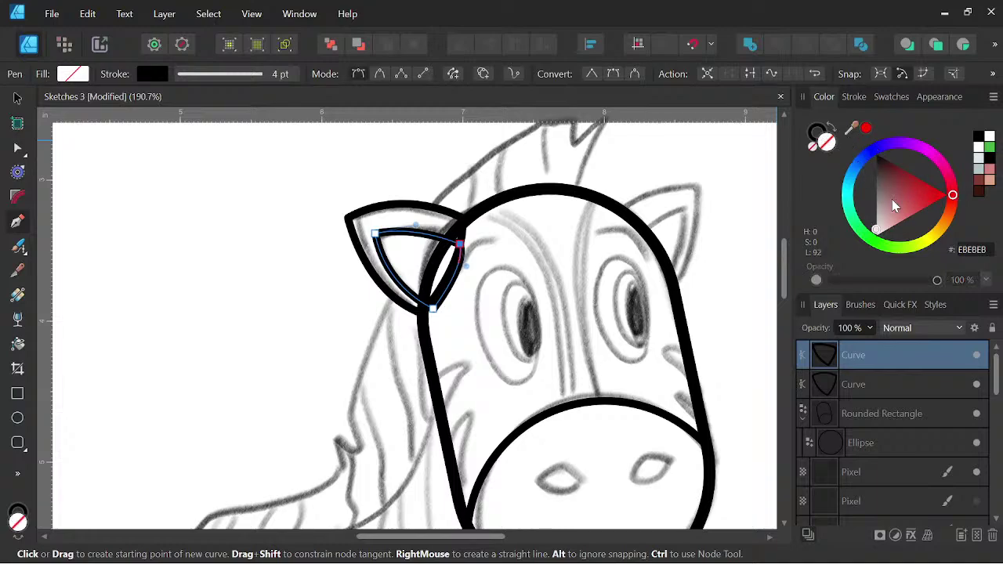
pyautogui.moveTo(896, 206); pyautogui.dragTo(896, 211)
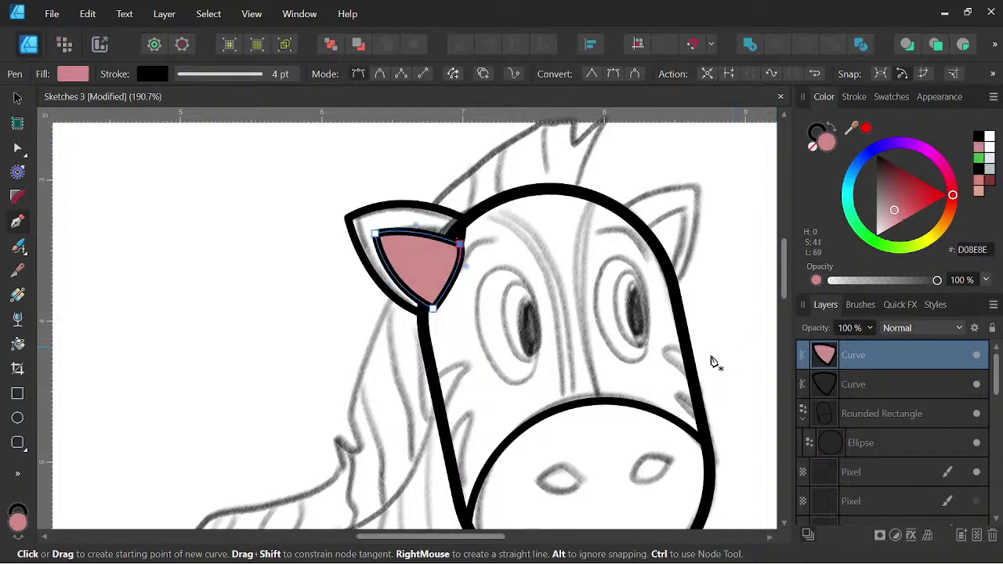
pyautogui.moveTo(878, 364); pyautogui.dragTo(868, 393)
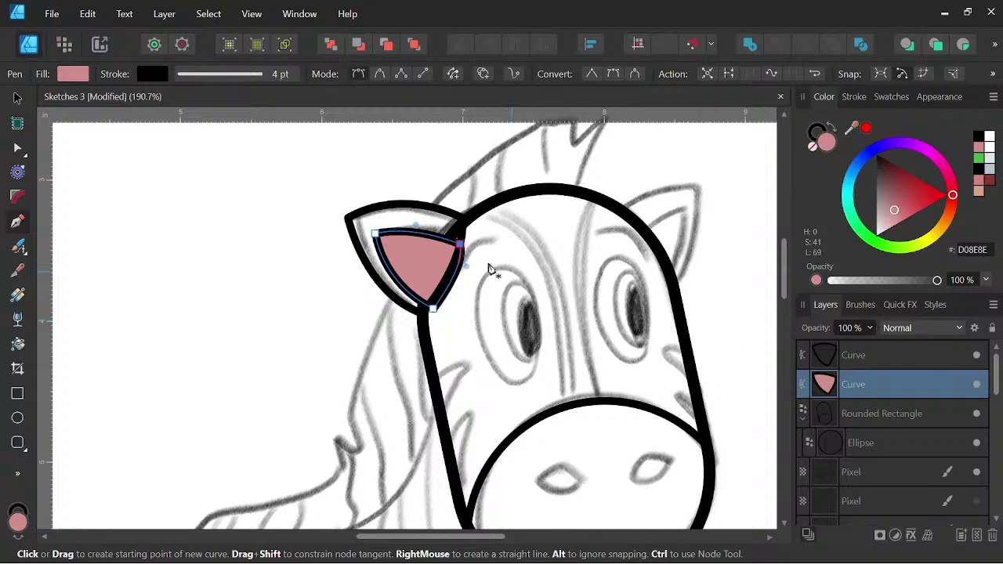
pyautogui.click(18, 99)
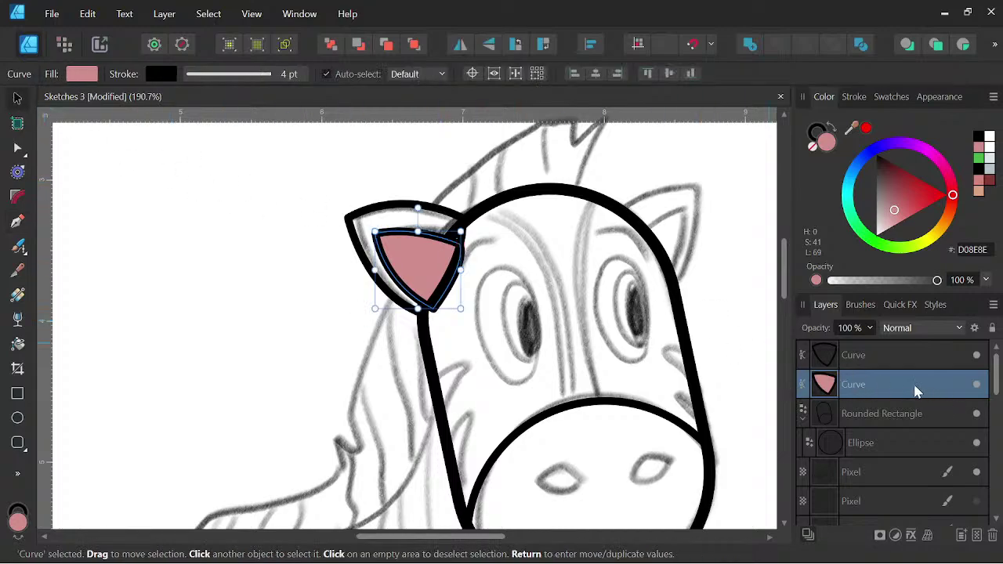
pyautogui.moveTo(894, 377); pyautogui.dragTo(862, 358)
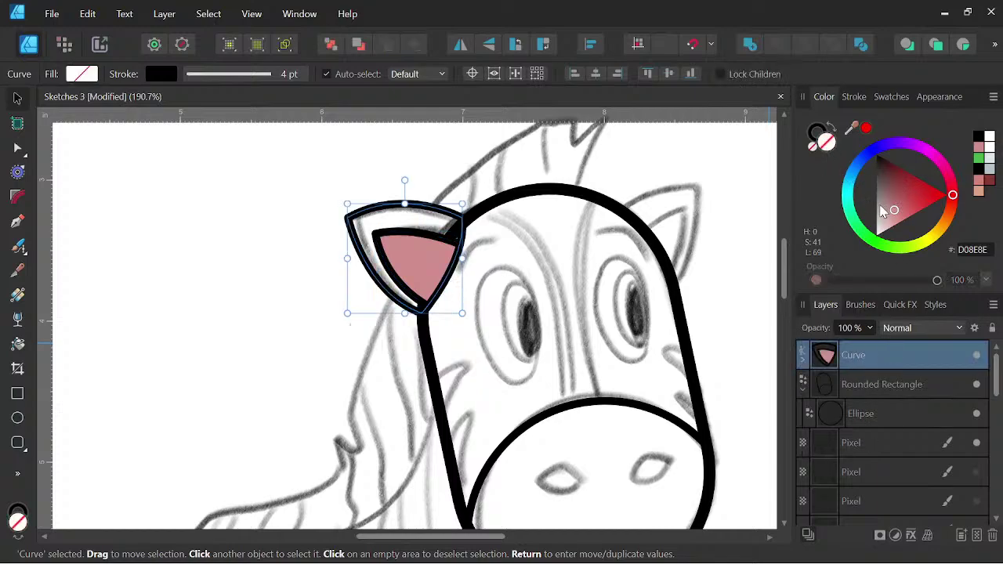
# Fill the outer ear curve with a very pale blue-grey, #DFE7E8.
pyautogui.click(851, 192)
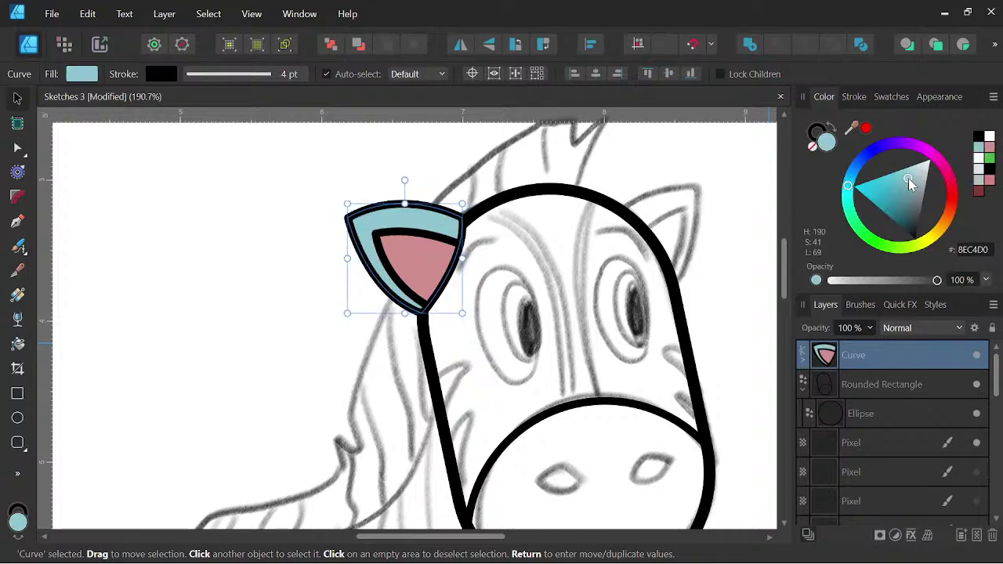
pyautogui.moveTo(908, 178); pyautogui.dragTo(925, 177)
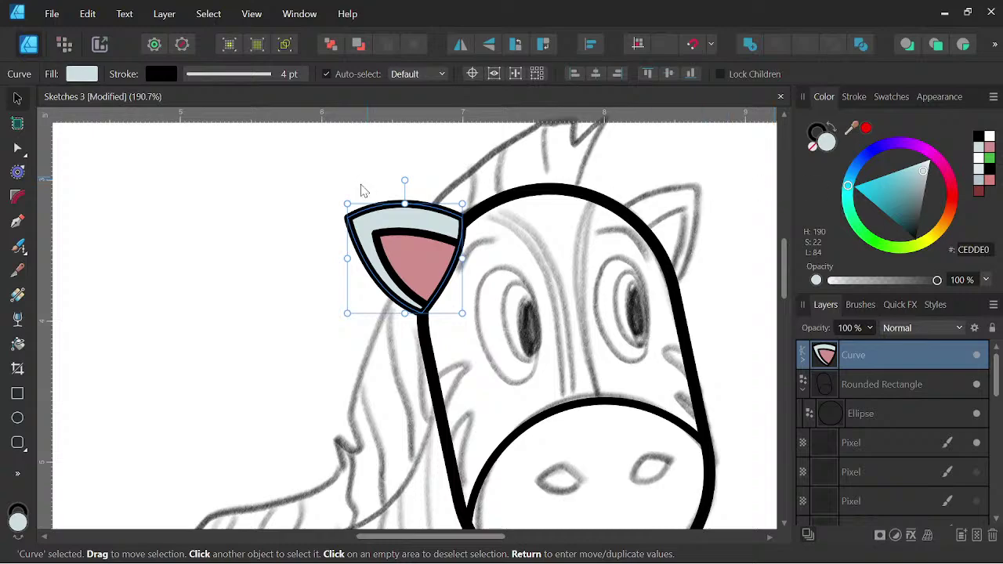
pyautogui.moveTo(923, 178); pyautogui.dragTo(928, 172)
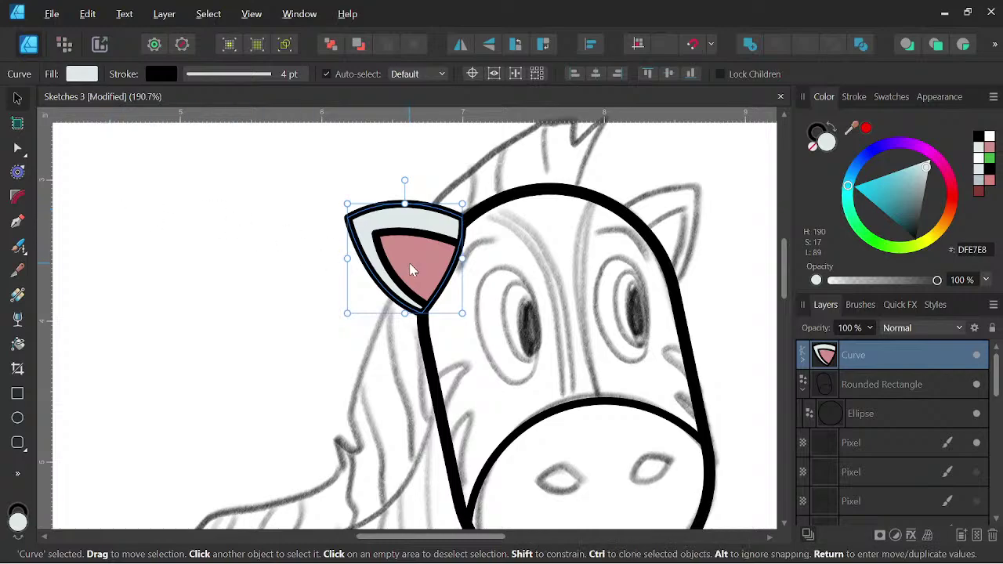
# Duplicate the finished ear, flip the copy horizontally, and place it over the sketched right-hand ear.
pyautogui.moveTo(413, 270); pyautogui.dragTo(551, 260)
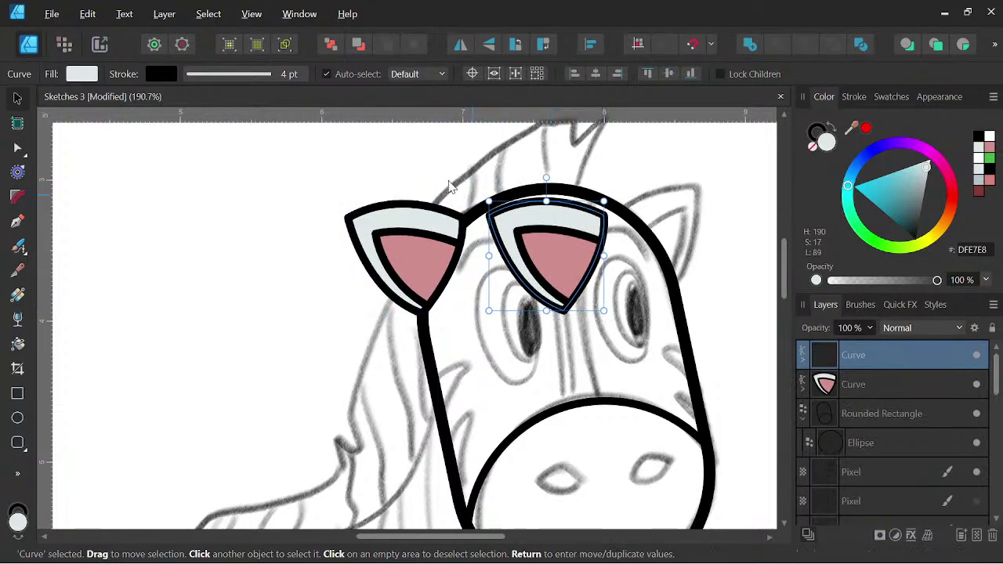
pyautogui.click(460, 44)
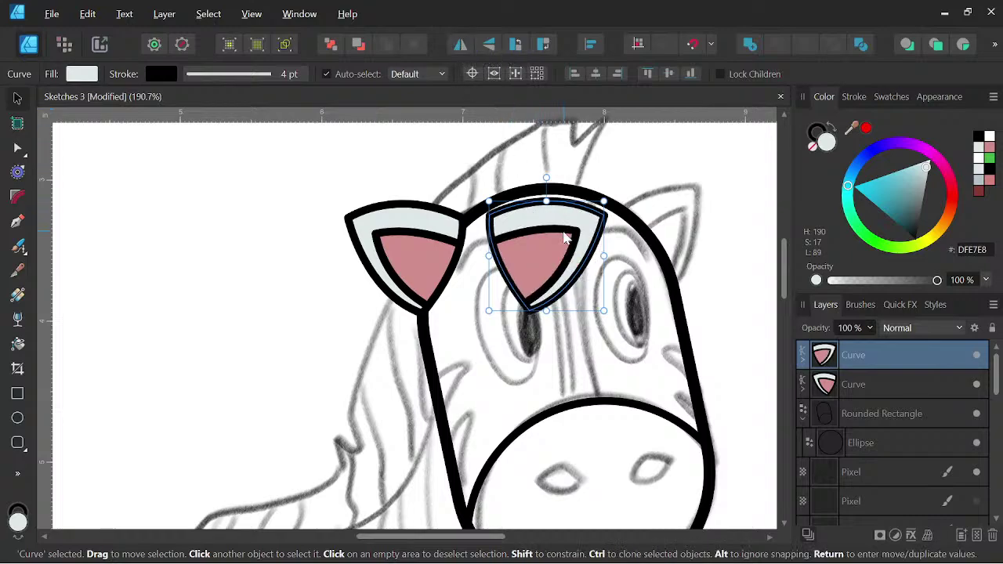
pyautogui.moveTo(566, 239); pyautogui.dragTo(672, 235)
# Rotate, scale and nudge the mirrored ear until it fits the sketched right-hand ear.
pyautogui.moveTo(661, 164); pyautogui.dragTo(641, 165)
pyautogui.moveTo(589, 207); pyautogui.dragTo(605, 217)
pyautogui.moveTo(659, 239); pyautogui.dragTo(655, 230)
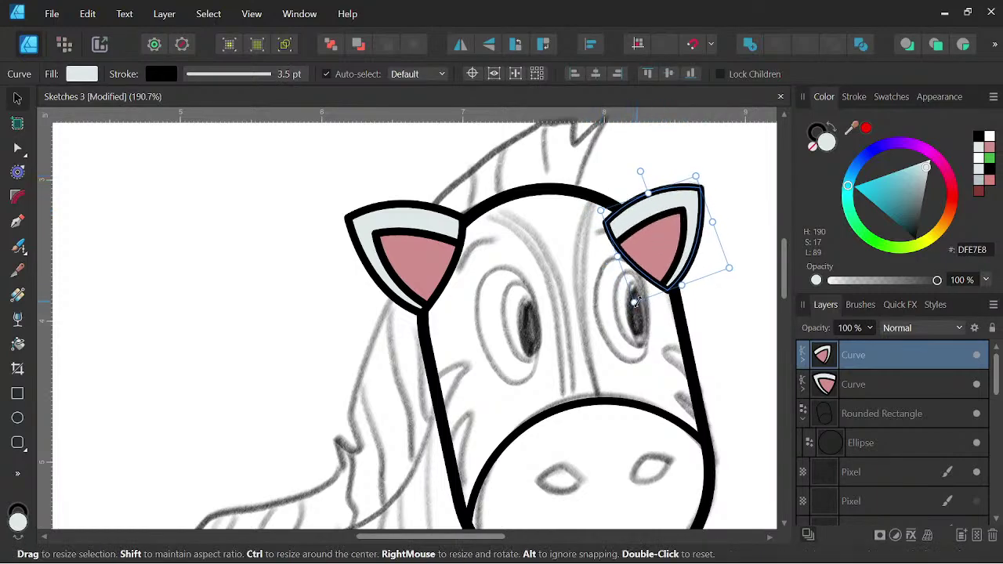
pyautogui.moveTo(636, 302)
pyautogui.mouseDown()
pyautogui.moveTo(627, 303)
pyautogui.moveTo(630, 283)
pyautogui.moveTo(628, 301)
pyautogui.mouseUp()
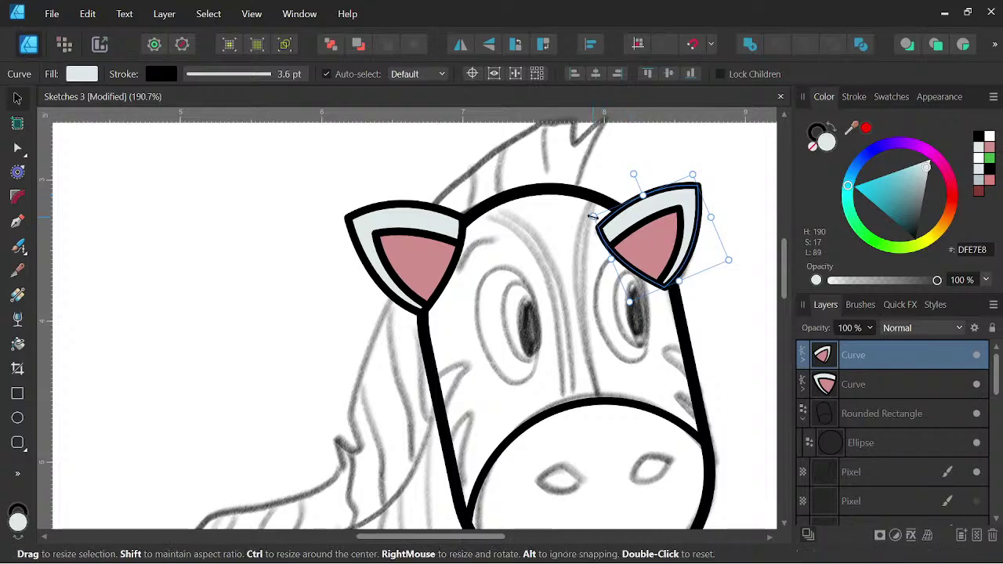
pyautogui.moveTo(595, 213)
pyautogui.mouseDown()
pyautogui.moveTo(626, 231)
pyautogui.moveTo(584, 196)
pyautogui.moveTo(571, 193)
pyautogui.moveTo(569, 209)
pyautogui.moveTo(619, 235)
pyautogui.moveTo(592, 235)
pyautogui.moveTo(601, 205)
pyautogui.mouseUp()
pyautogui.moveTo(739, 261); pyautogui.dragTo(724, 262)
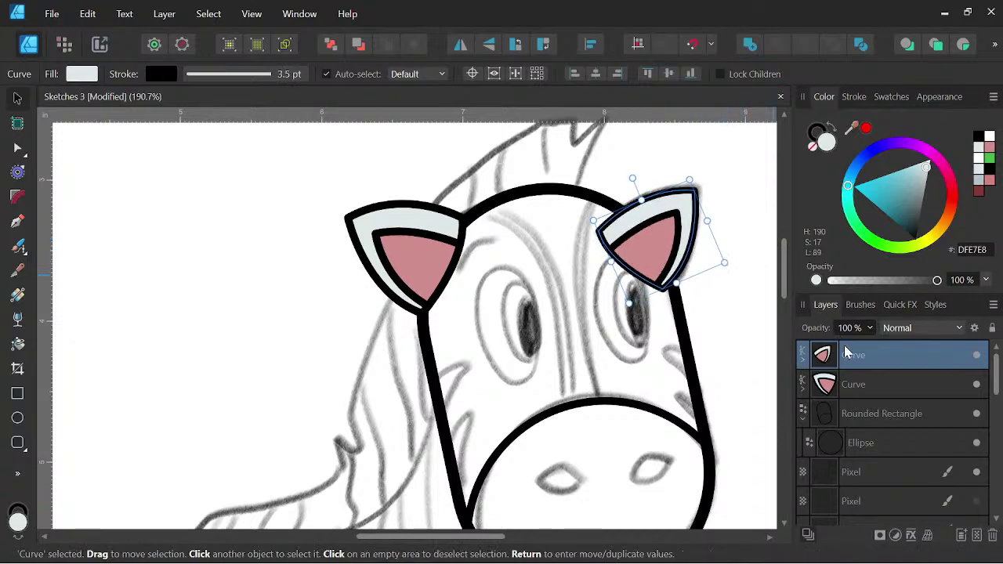
# Move both ear shapes behind the head outline in the stacking order.
pyautogui.keyDown('shift'); pyautogui.click(876, 384); pyautogui.keyUp('shift')
pyautogui.moveTo(876, 386); pyautogui.dragTo(839, 459)
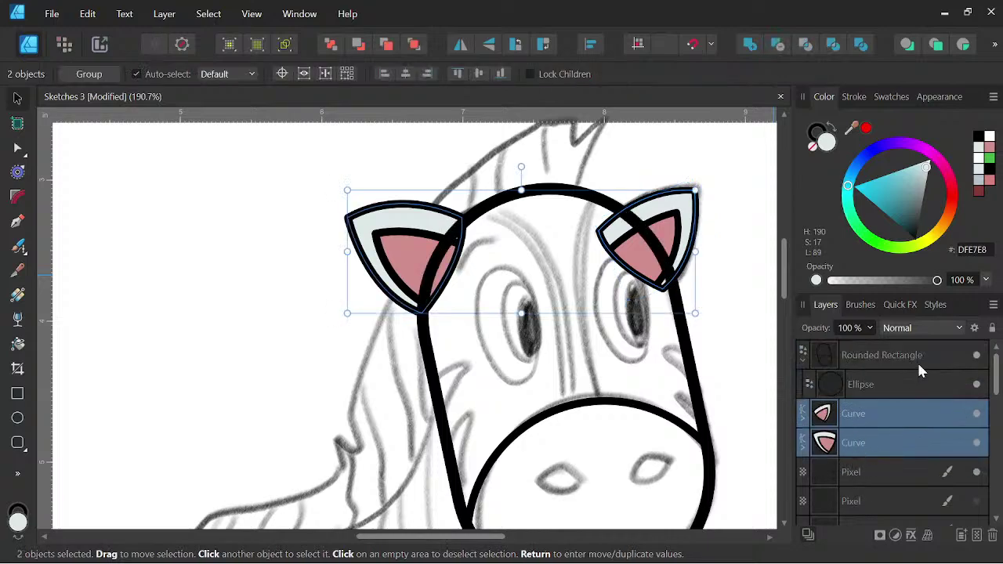
pyautogui.click(872, 363)
# Hide both ear shapes and clear the selection.
pyautogui.click(862, 413)
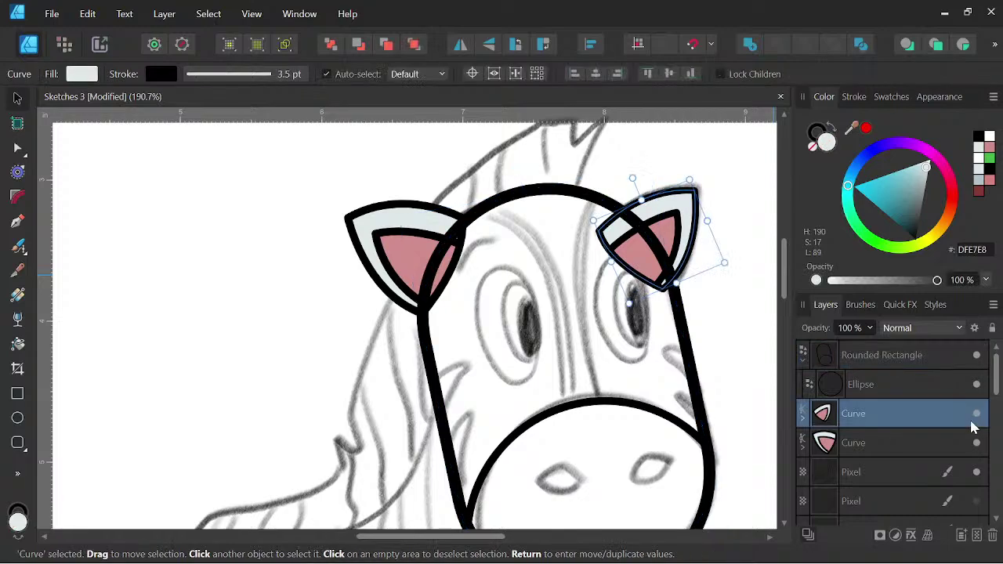
pyautogui.click(976, 413)
pyautogui.click(976, 442)
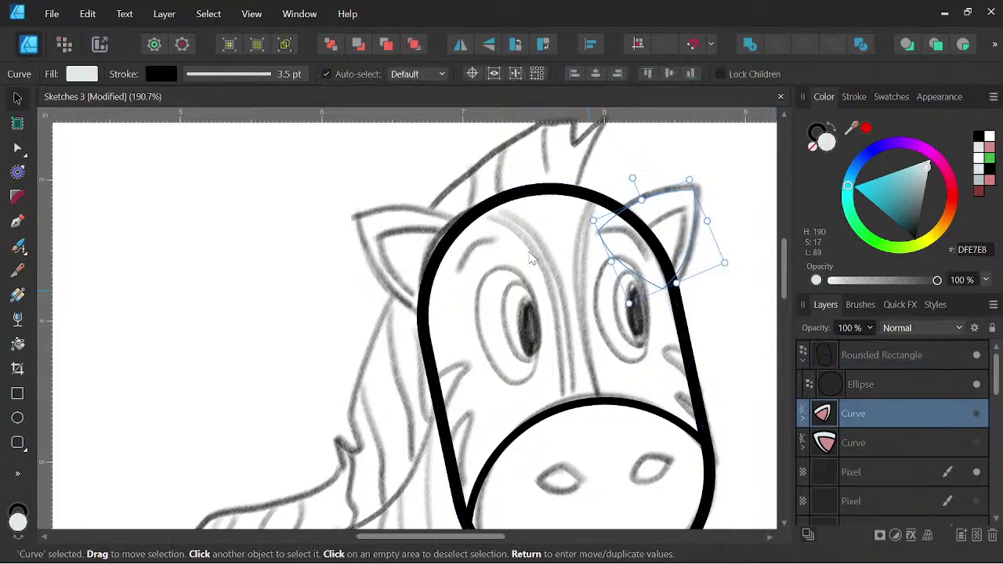
pyautogui.click(676, 188)
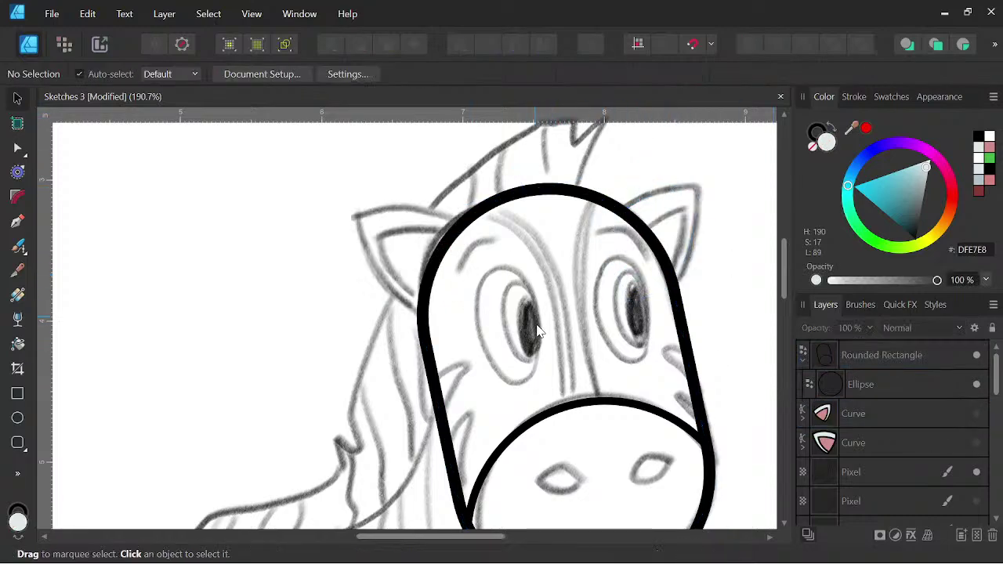
# Draw an ellipse about 0.8 in tall over the zebra's left-hand eye, tilt it to match the sketch, and fill it light grey #D9D9D9.
pyautogui.click(693, 219)
pyautogui.moveTo(658, 378); pyautogui.dragTo(590, 327)
pyautogui.scroll(1, 470, 276)
pyautogui.click(17, 418)
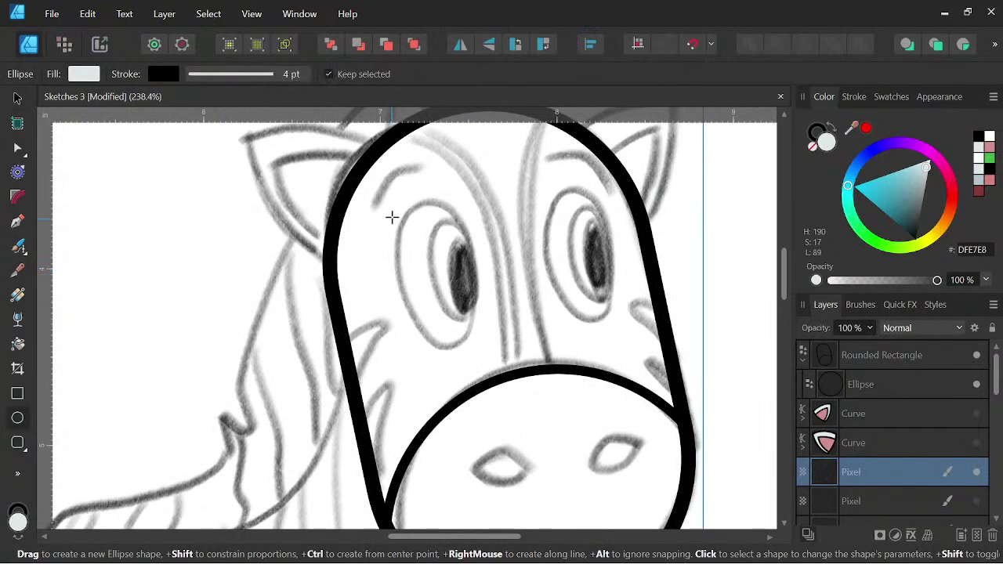
pyautogui.moveTo(393, 199); pyautogui.dragTo(473, 345)
pyautogui.moveTo(434, 178); pyautogui.dragTo(415, 174)
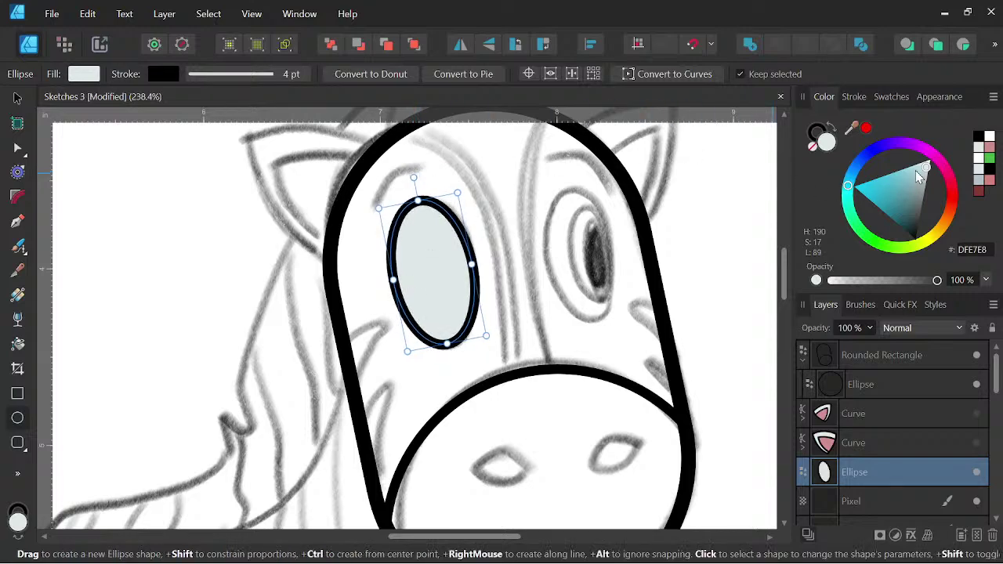
pyautogui.moveTo(927, 174); pyautogui.dragTo(933, 178)
pyautogui.click(854, 96)
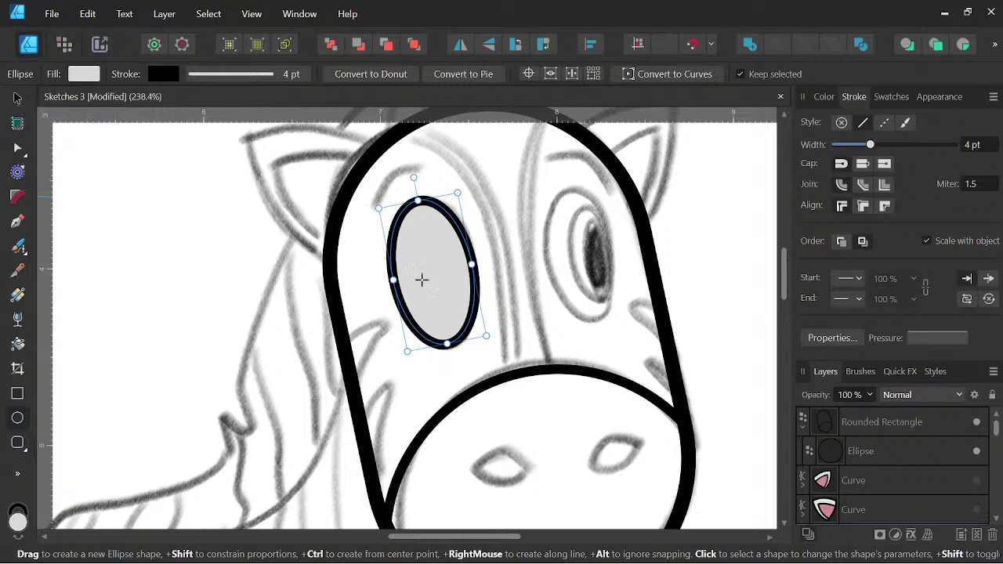
# Duplicate the grey eye ellipse slightly to the right and scale the copy down to the size of the iris.
pyautogui.click(18, 99)
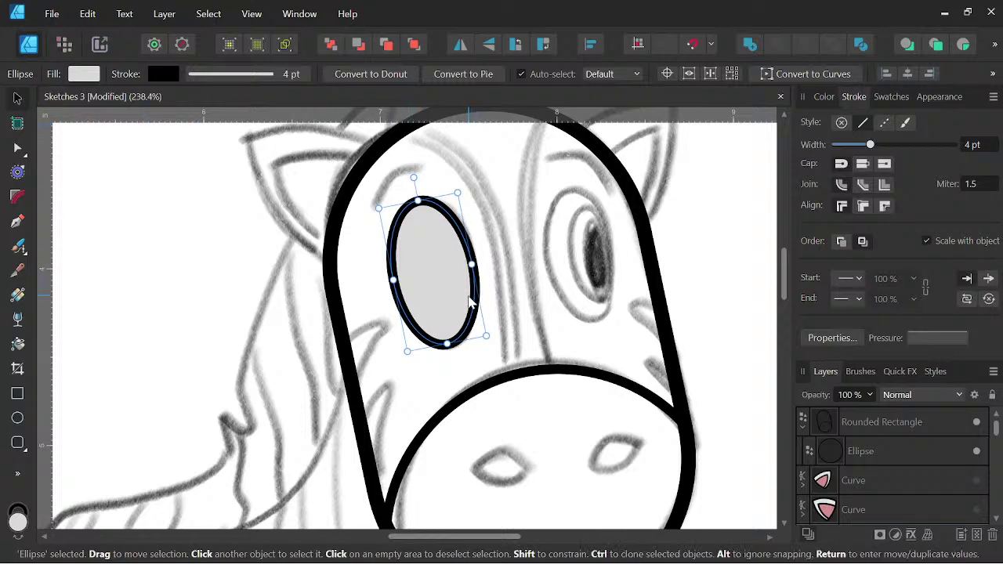
pyautogui.moveTo(468, 300); pyautogui.dragTo(485, 299)
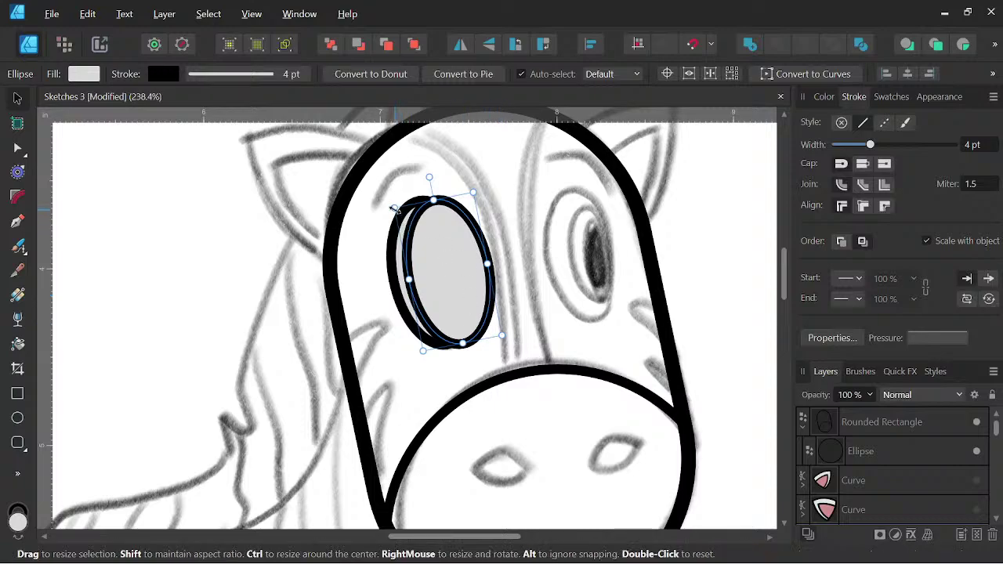
pyautogui.moveTo(395, 209); pyautogui.dragTo(413, 224)
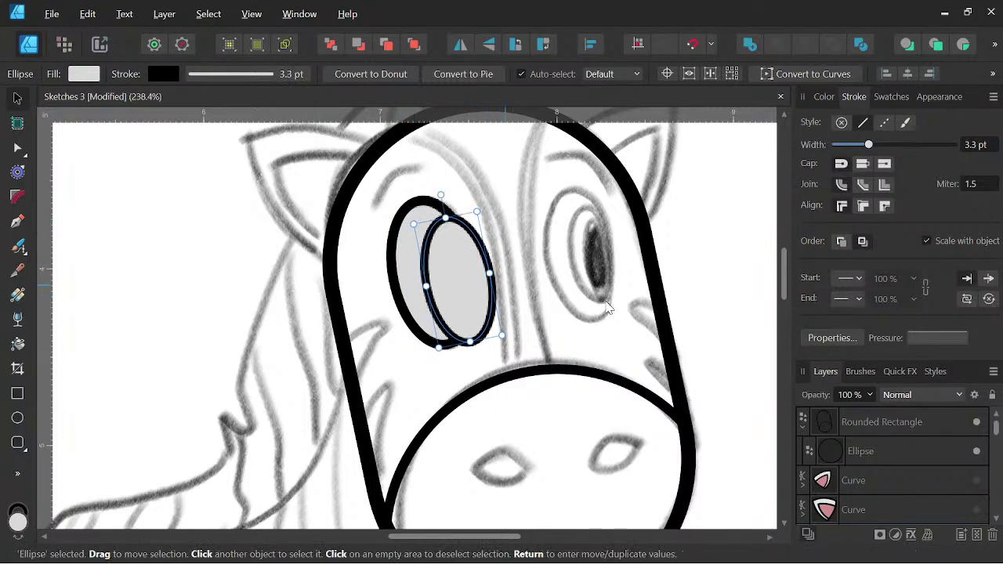
# Fill the smaller iris ellipse with bright green #35D44A.
pyautogui.click(828, 99)
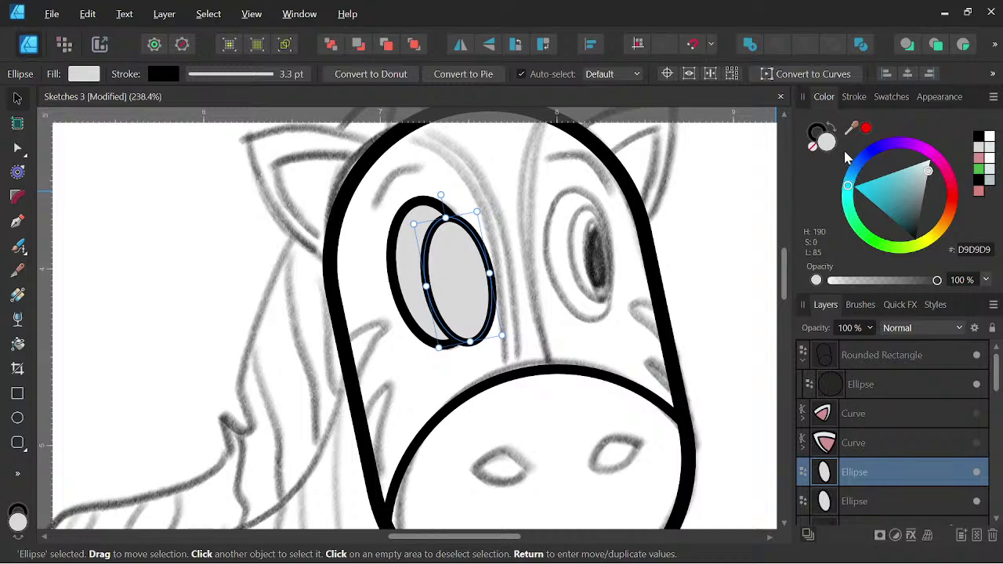
pyautogui.moveTo(865, 231); pyautogui.dragTo(868, 235)
pyautogui.click(895, 195)
pyautogui.moveTo(898, 200); pyautogui.dragTo(888, 217)
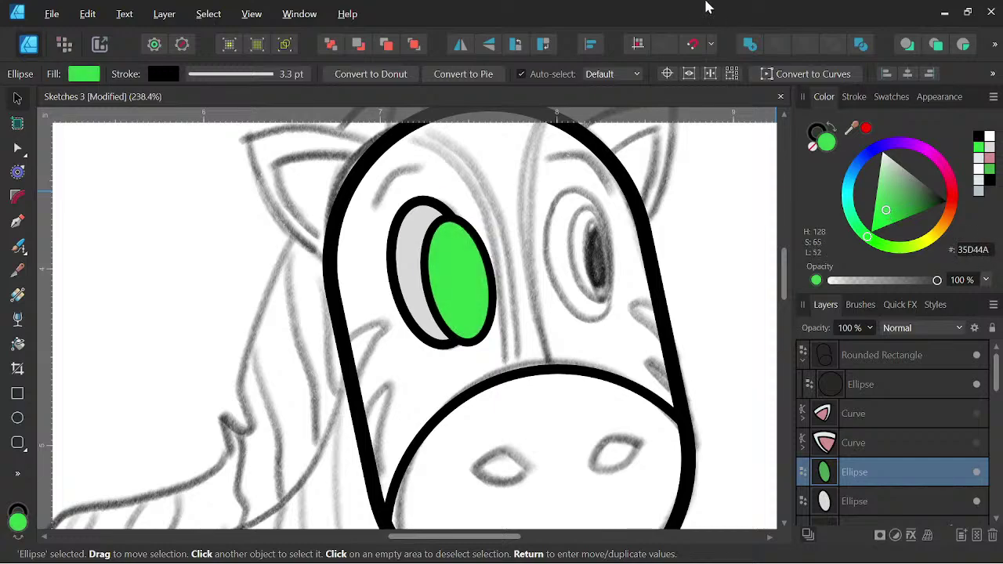
# Clip the green iris inside the grey eye ellipse and shift it slightly to match the sketch.
pyautogui.moveTo(862, 473); pyautogui.dragTo(854, 498)
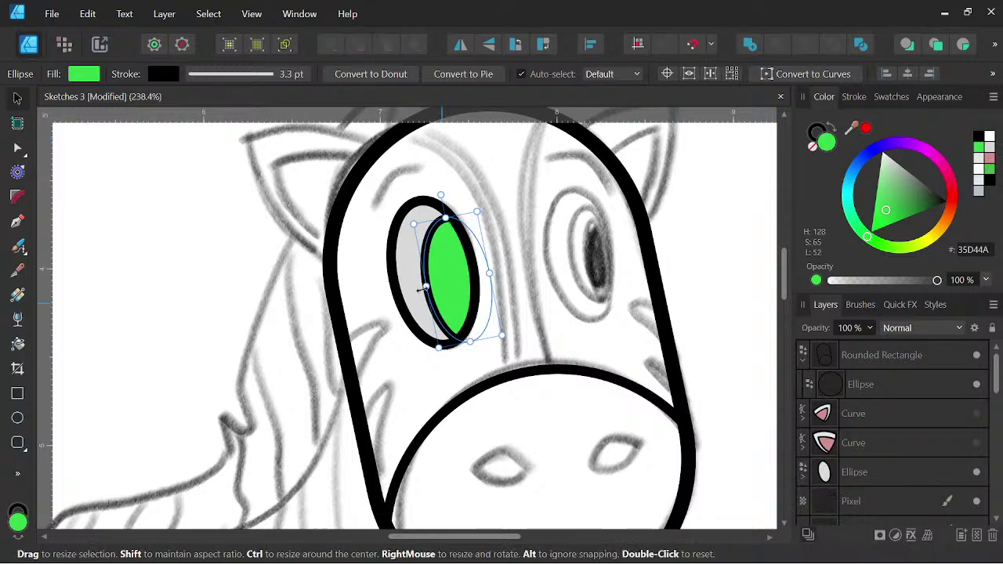
pyautogui.scroll(-1, 405, 232)
pyautogui.scroll(1, 420, 261)
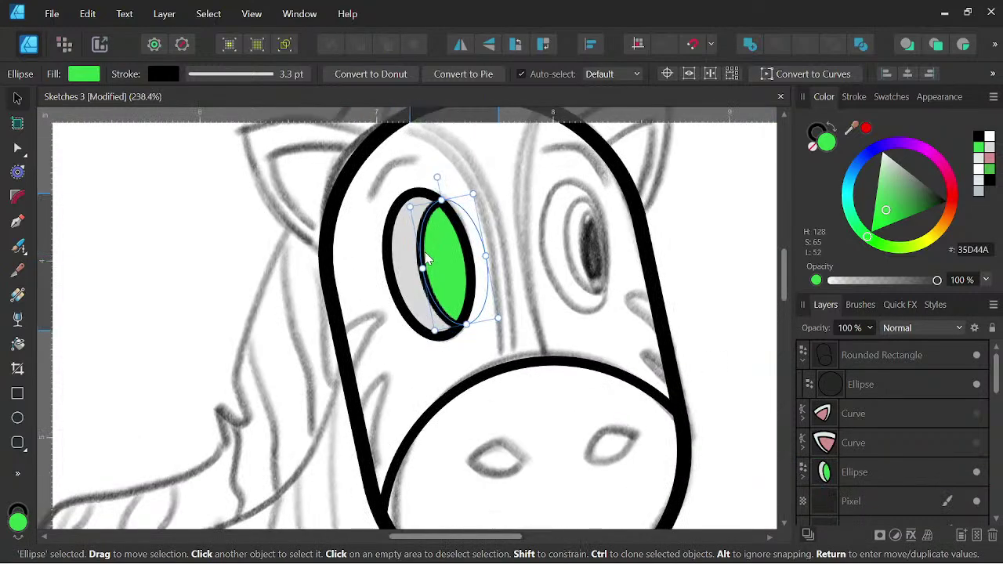
pyautogui.click(802, 474)
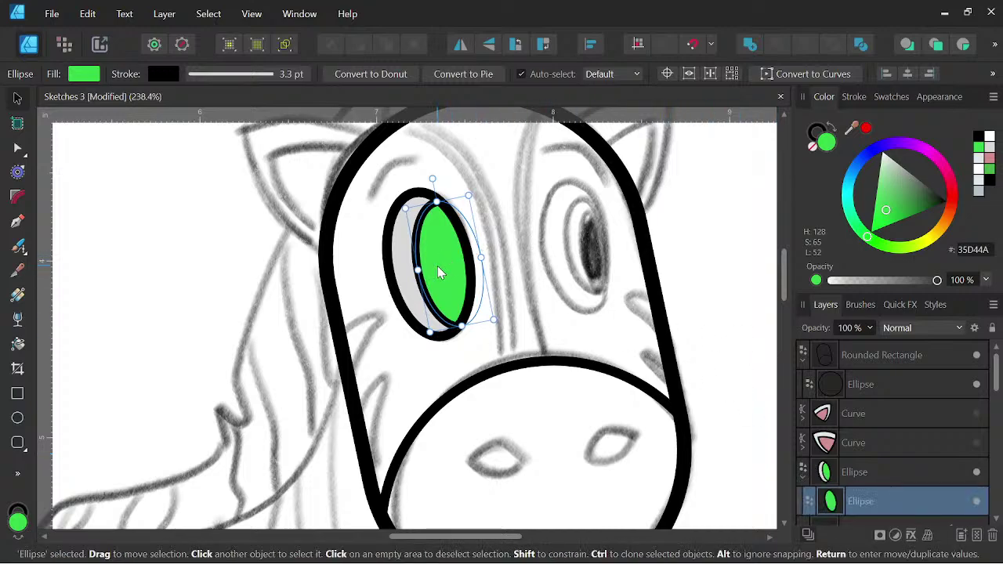
# Duplicate the green iris slightly to the right and give the copy a solid black fill with no stroke.
pyautogui.moveTo(425, 297); pyautogui.dragTo(445, 294)
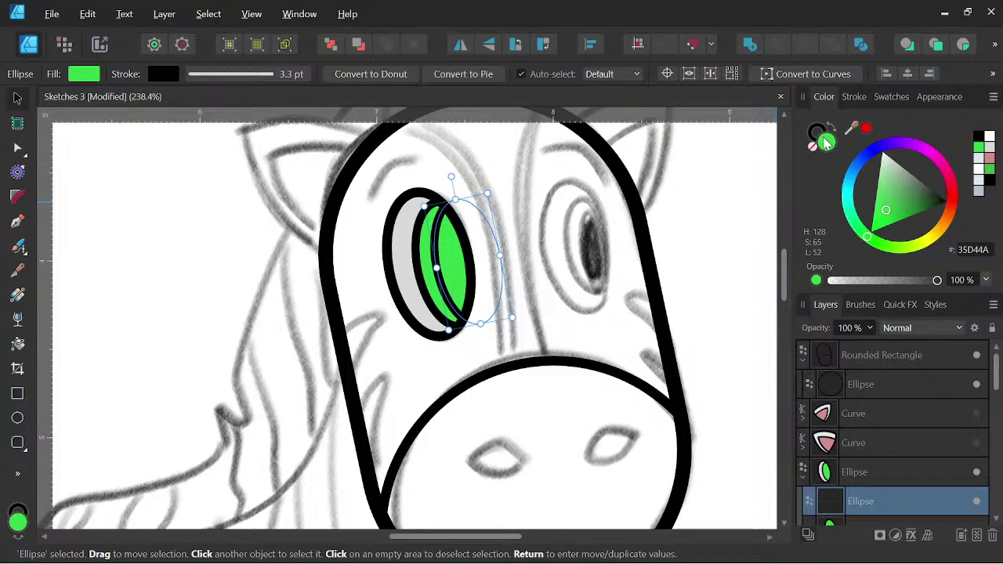
pyautogui.click(813, 146)
pyautogui.click(820, 132)
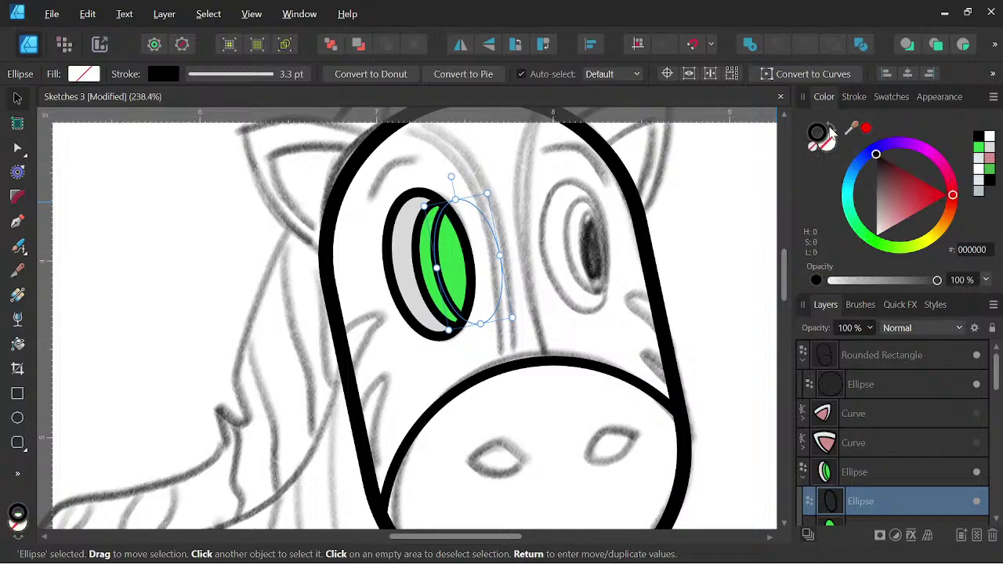
pyautogui.click(831, 130)
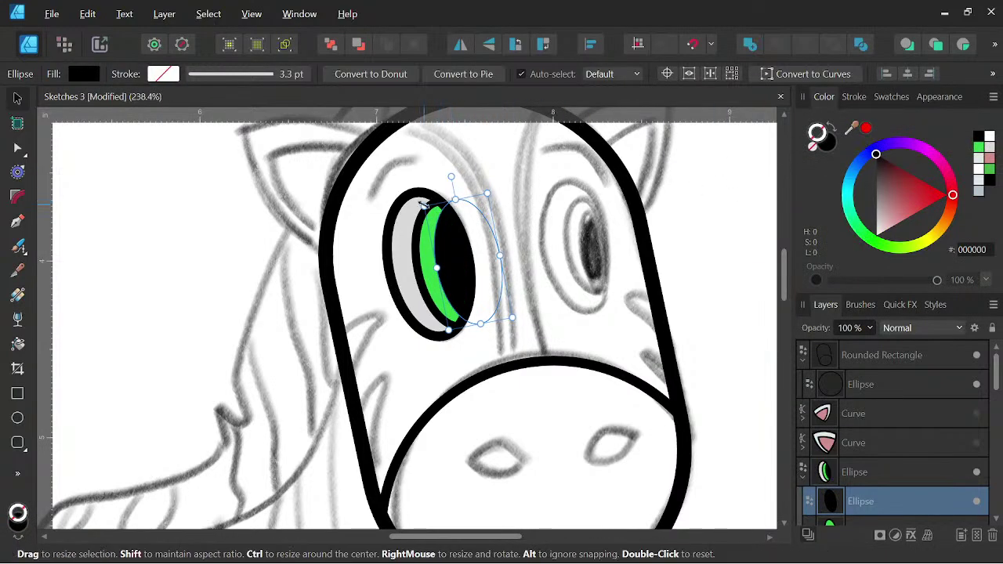
# Scale the black pupil ellipse down slightly and clip it inside the green iris.
pyautogui.moveTo(423, 206); pyautogui.dragTo(431, 215)
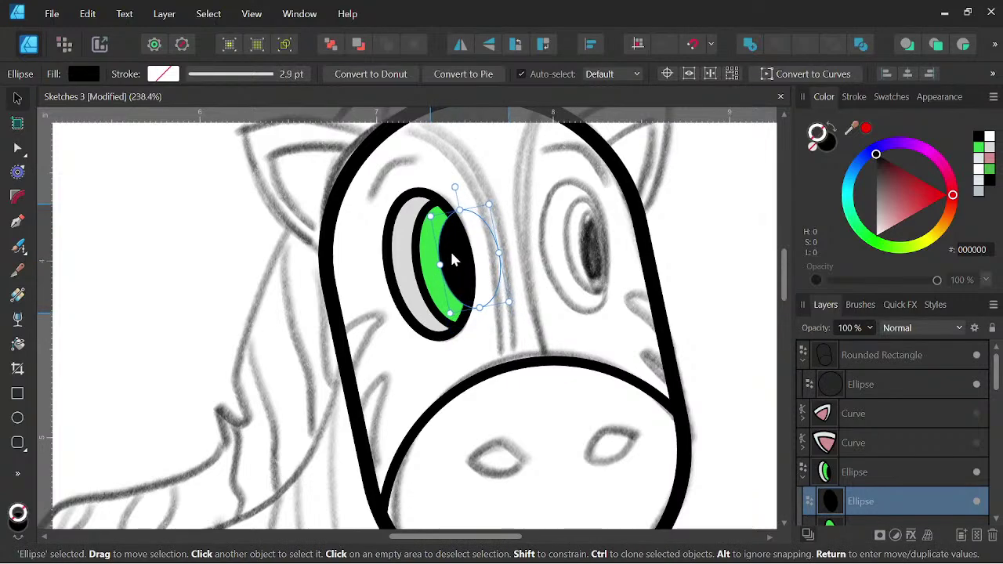
pyautogui.scroll(-2, 898, 437)
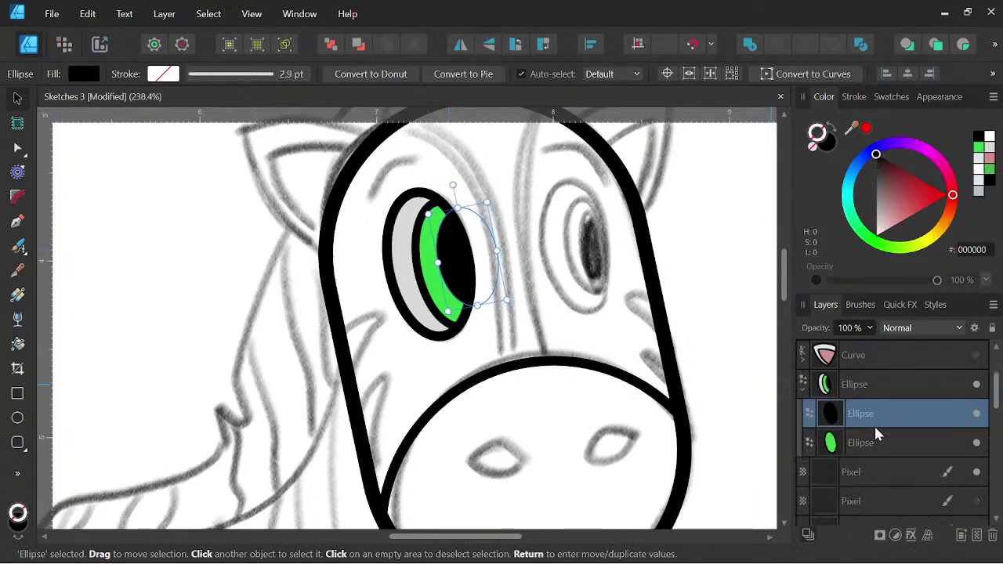
pyautogui.moveTo(866, 424); pyautogui.dragTo(859, 442)
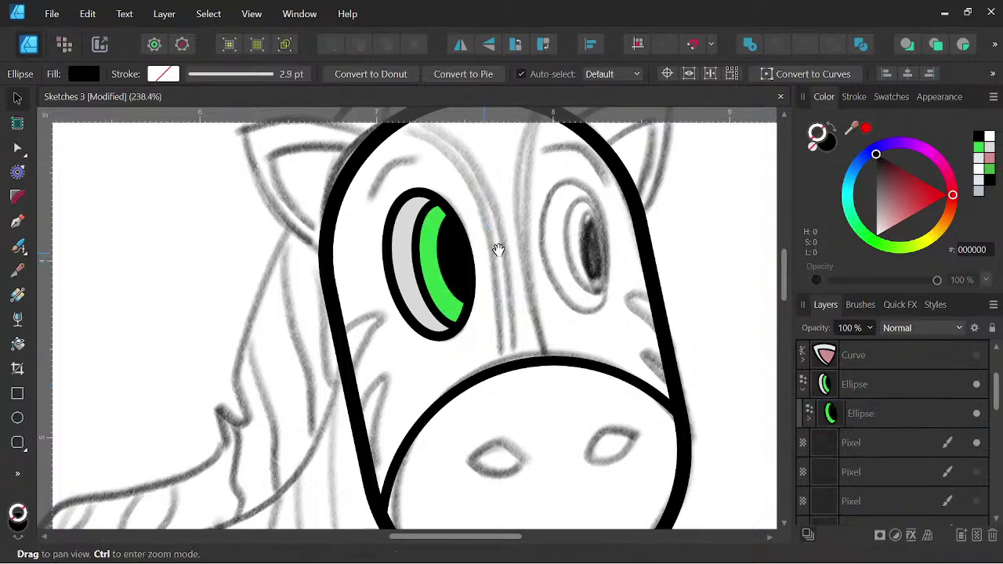
pyautogui.scroll(-5, 494, 227)
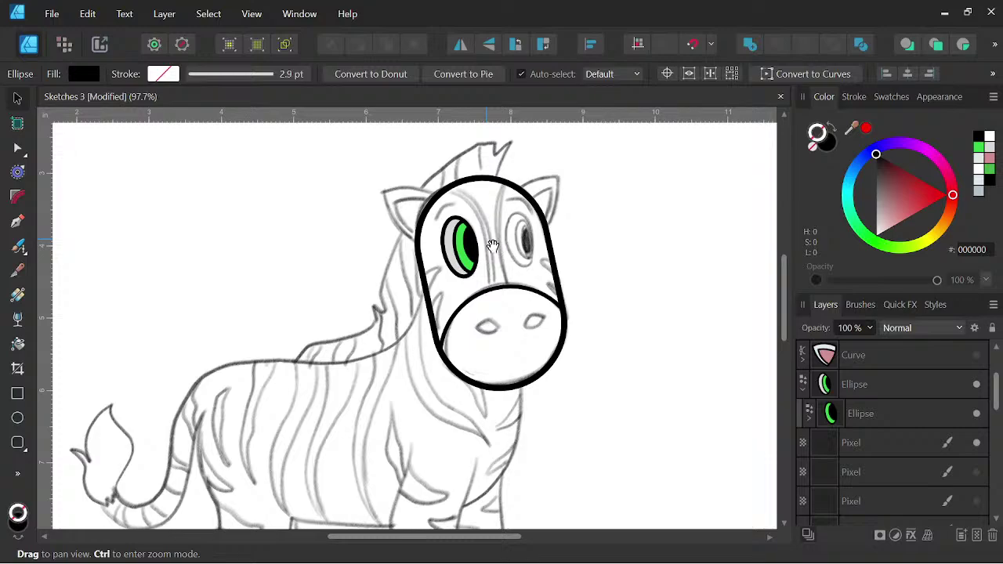
pyautogui.scroll(5, 492, 246)
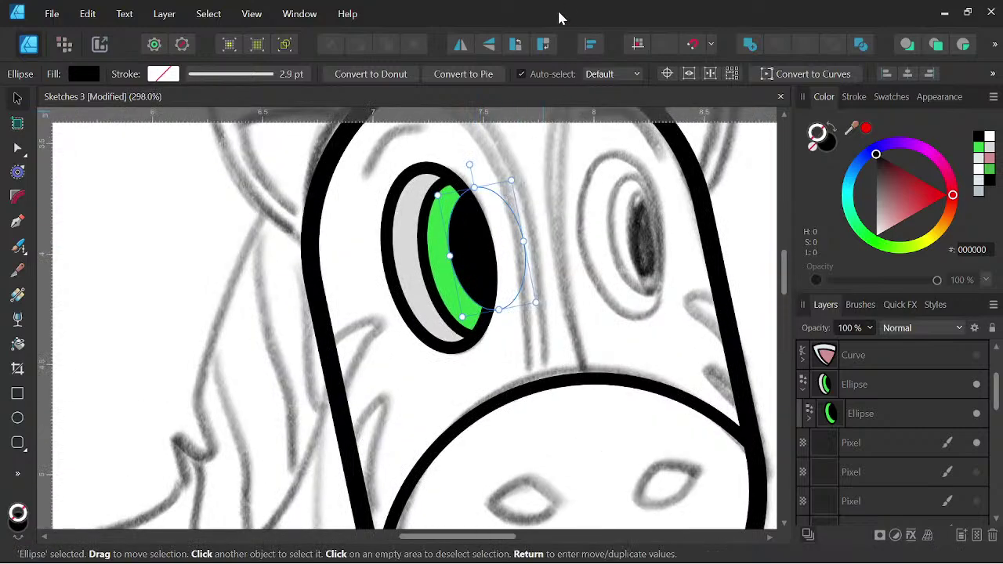
pyautogui.moveTo(488, 242); pyautogui.dragTo(470, 268)
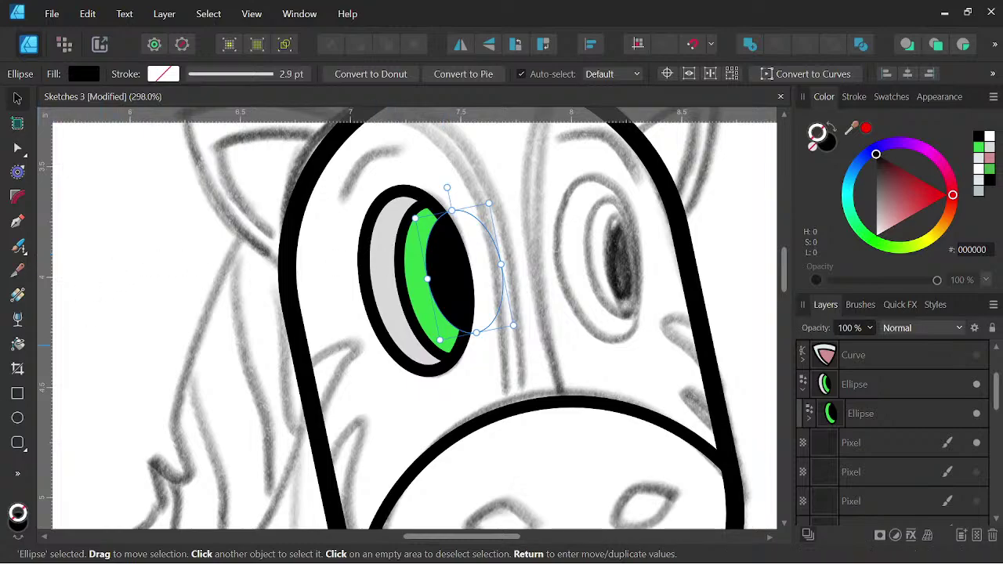
# Draw a white #FFFFFF circle about 0.12 in wide on the upper grey part of the eye and clip it inside the grey ellipse above the iris.
pyautogui.click(17, 418)
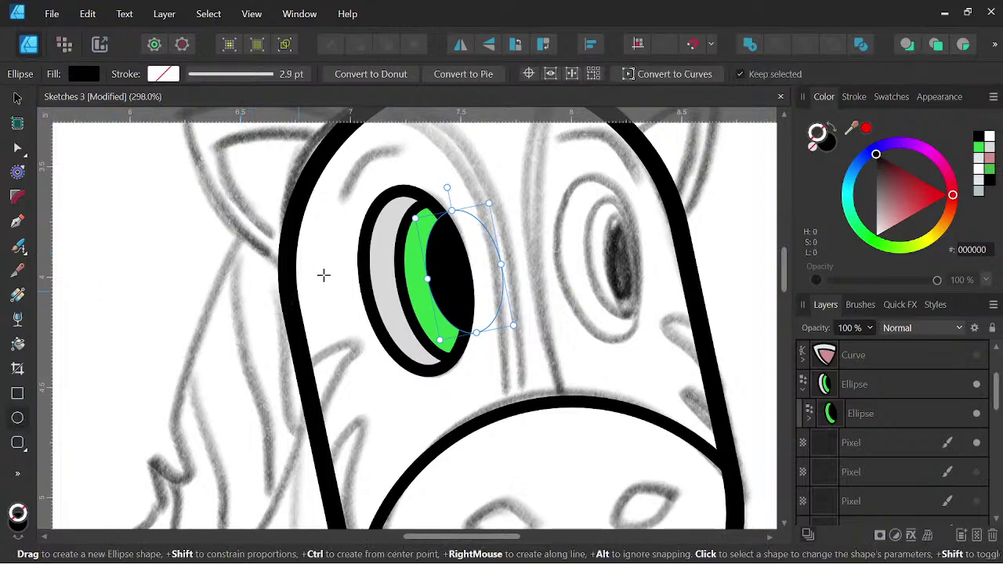
pyautogui.moveTo(378, 237); pyautogui.dragTo(405, 265)
pyautogui.click(875, 235)
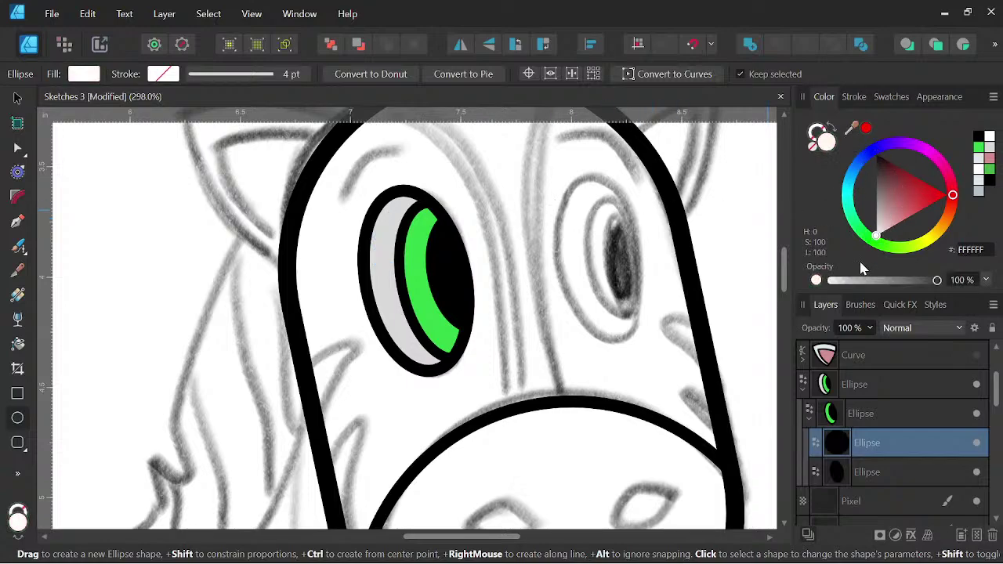
pyautogui.moveTo(866, 450); pyautogui.dragTo(840, 407)
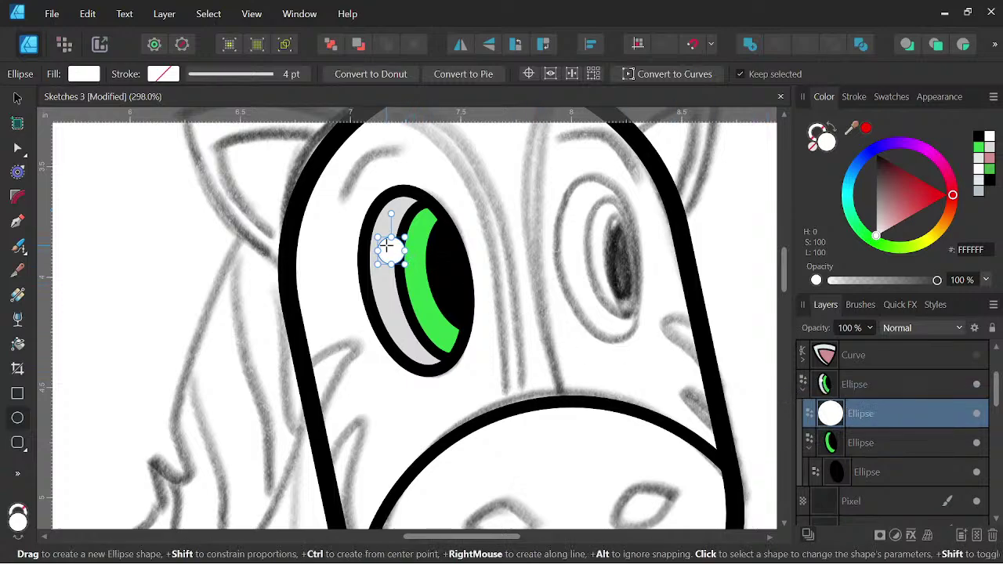
# Duplicate the white highlight circle lower in the eye, flatten the copy into a narrow ellipse and tilt it about 35° across the green iris.
pyautogui.click(19, 98)
pyautogui.moveTo(389, 253)
pyautogui.keyDown('ctrl'); pyautogui.mouseDown()
pyautogui.moveTo(429, 317)
pyautogui.moveTo(381, 314)
pyautogui.mouseUp(); pyautogui.keyUp('ctrl')
pyautogui.scroll(2, 431, 317)
pyautogui.scroll(-2, 467, 293)
pyautogui.scroll(1, 459, 290)
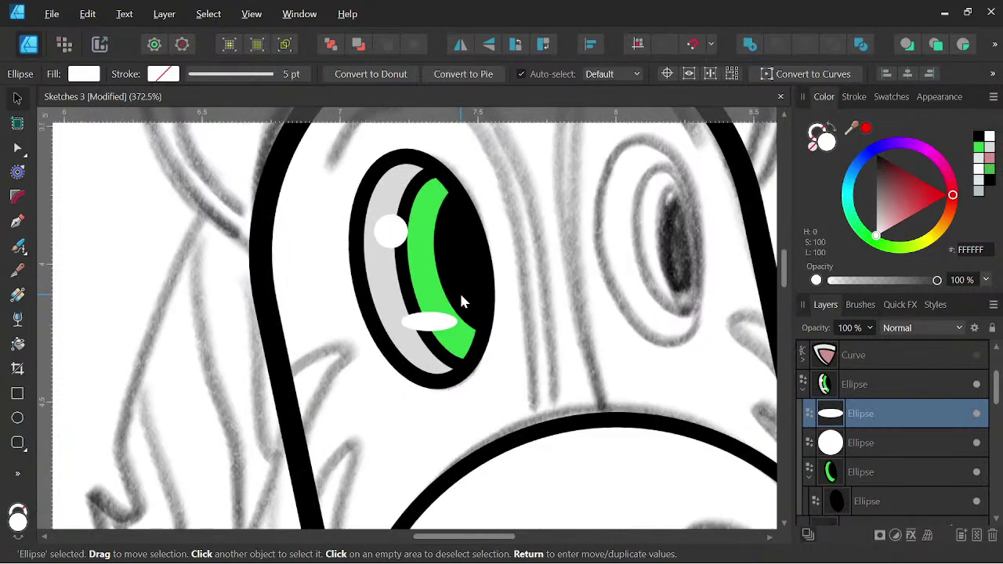
pyautogui.moveTo(431, 290); pyautogui.dragTo(417, 291)
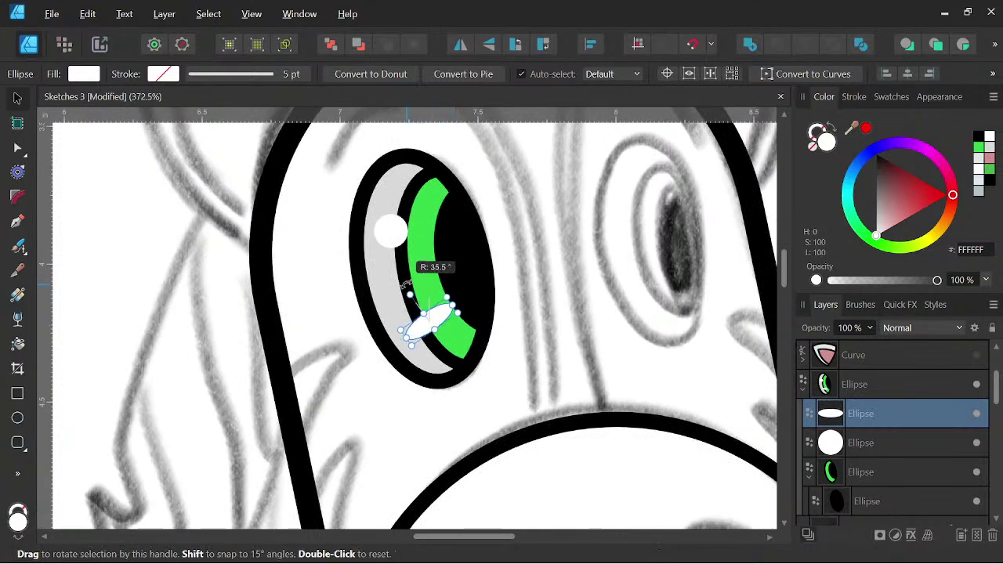
pyautogui.scroll(-2, 430, 317)
pyautogui.scroll(2, 472, 316)
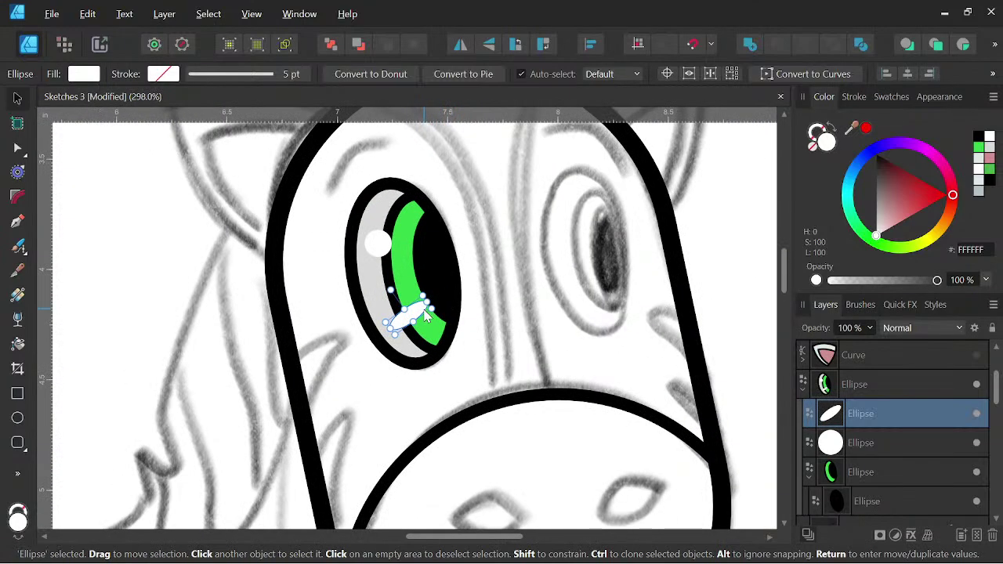
pyautogui.scroll(2, 425, 316)
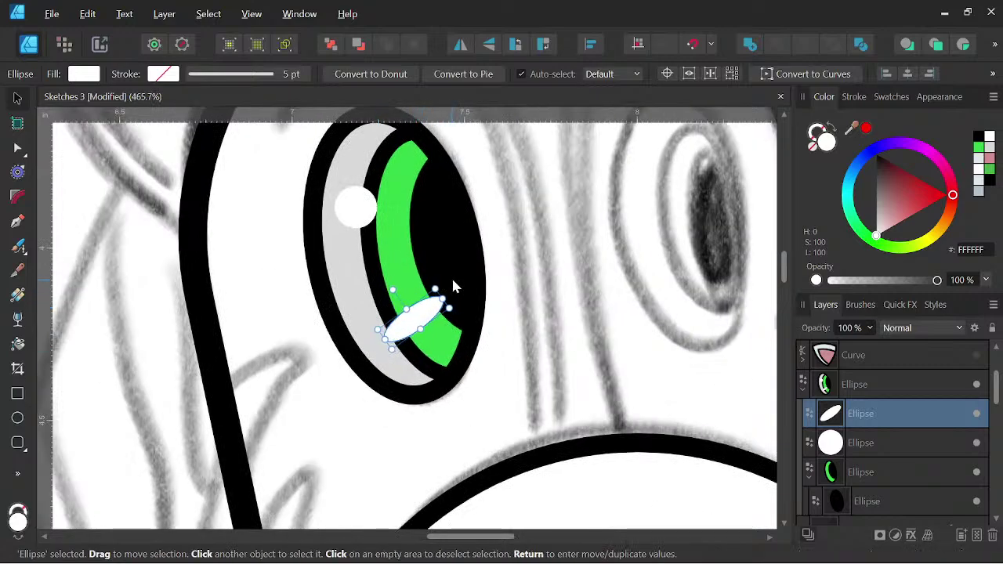
pyautogui.scroll(-3, 452, 277)
pyautogui.scroll(3, 436, 290)
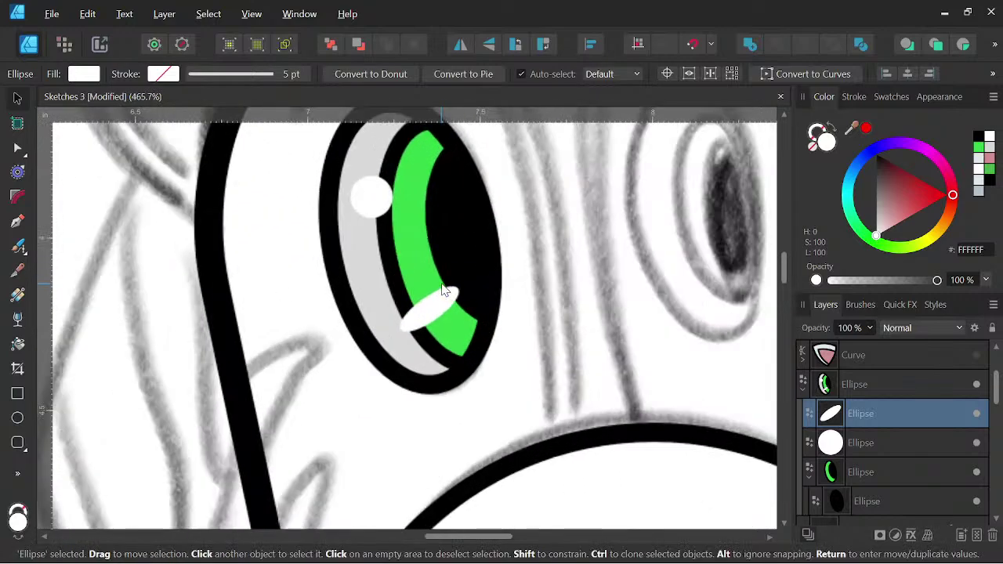
# Nudge the round white highlight slightly up and to the right within the eye, then deselect it.
pyautogui.click(384, 197)
pyautogui.moveTo(380, 191); pyautogui.dragTo(377, 183)
pyautogui.press('space')
pyautogui.moveTo(532, 230); pyautogui.dragTo(468, 279)
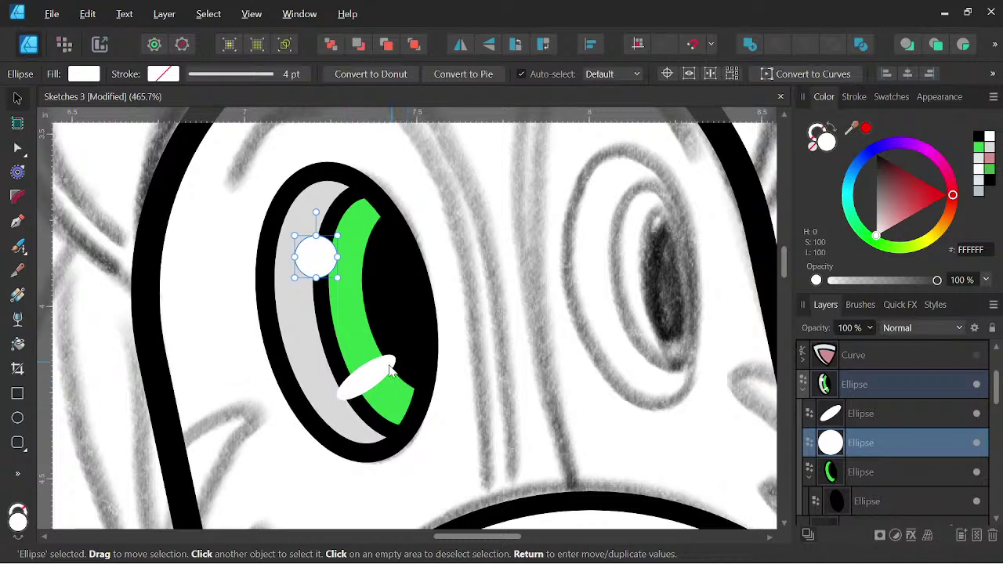
pyautogui.scroll(-6, 388, 357)
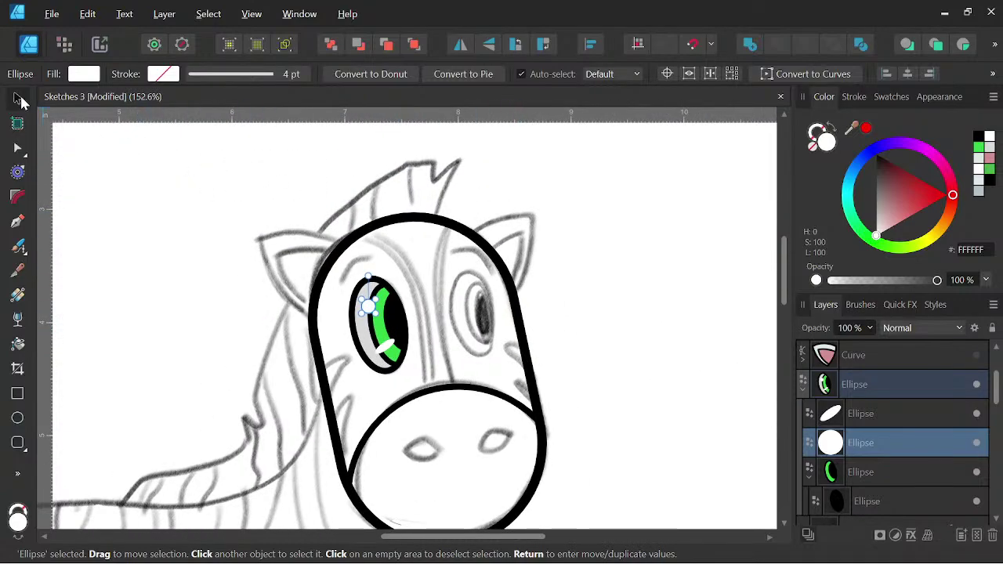
pyautogui.click(199, 208)
pyautogui.scroll(-2, 334, 269)
pyautogui.moveTo(506, 304); pyautogui.dragTo(565, 263)
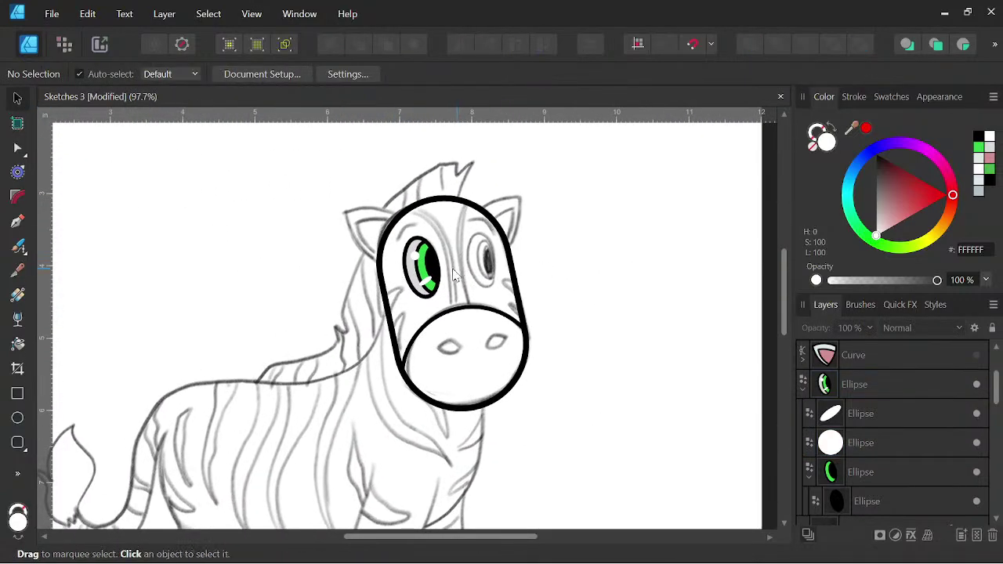
# Duplicate the complete left-hand eye and place the copy over the sketched right-hand eye.
pyautogui.click(430, 263)
pyautogui.click(427, 261)
pyautogui.scroll(4, 426, 261)
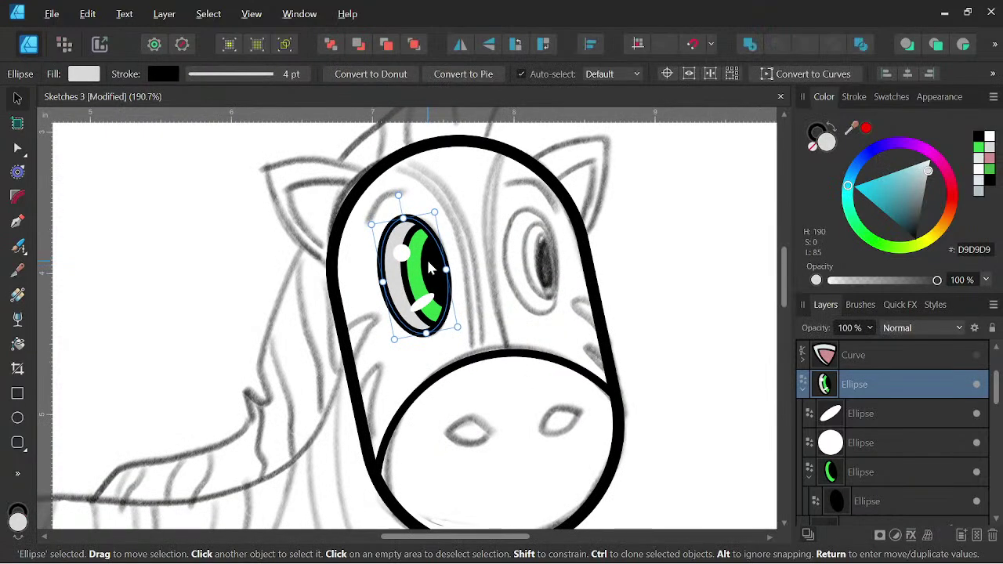
pyautogui.moveTo(426, 258); pyautogui.dragTo(548, 245)
pyautogui.scroll(-3, 548, 247)
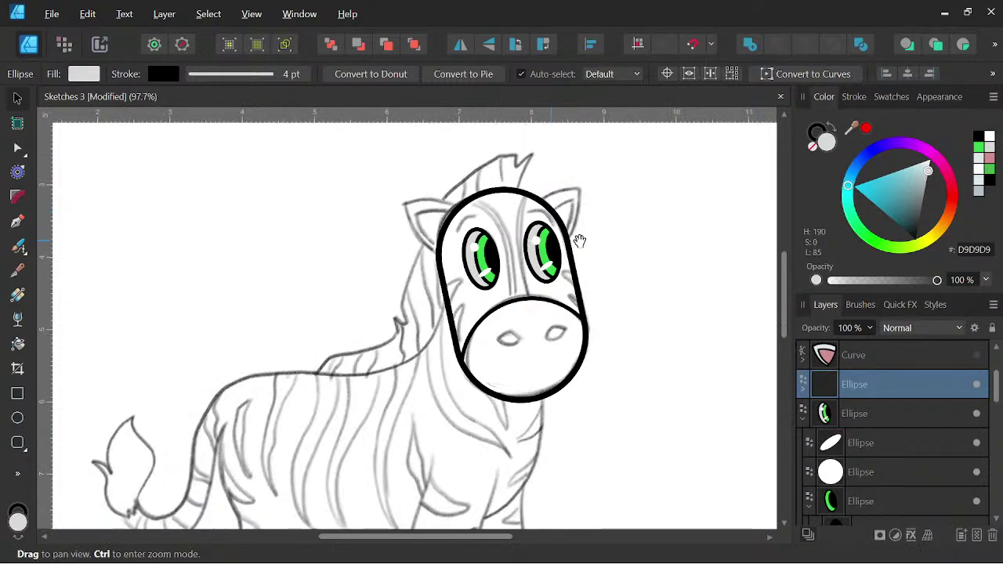
pyautogui.scroll(-3, 619, 236)
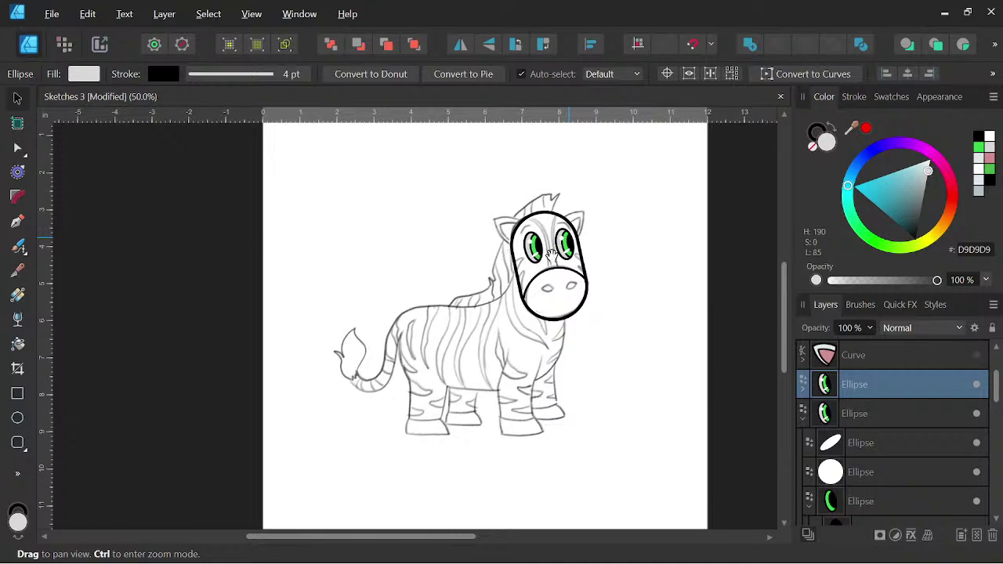
# Scale the right-hand eye down slightly and adjust its position to match the sketch.
pyautogui.scroll(5, 564, 255)
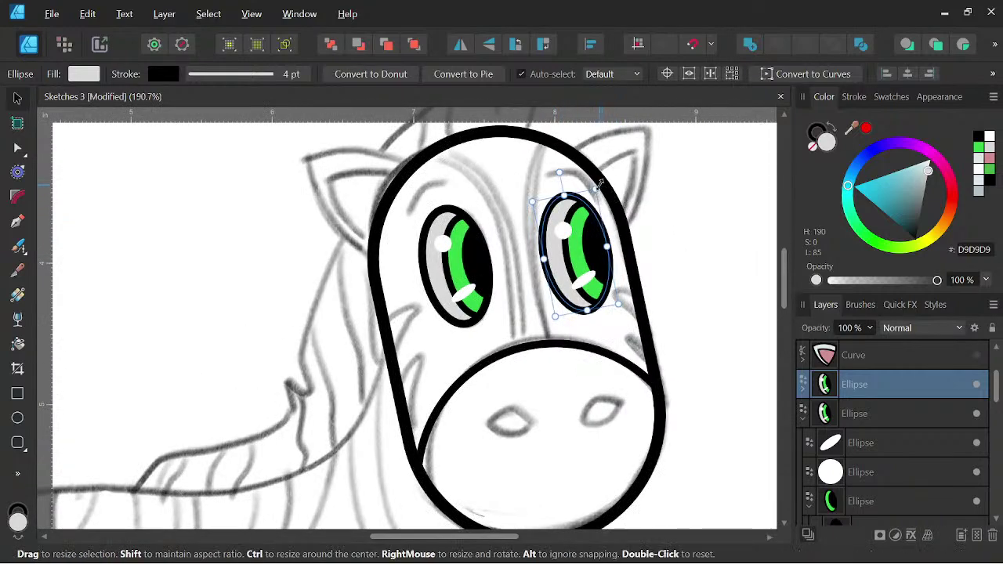
pyautogui.moveTo(599, 185); pyautogui.dragTo(600, 193)
pyautogui.moveTo(571, 260); pyautogui.dragTo(569, 257)
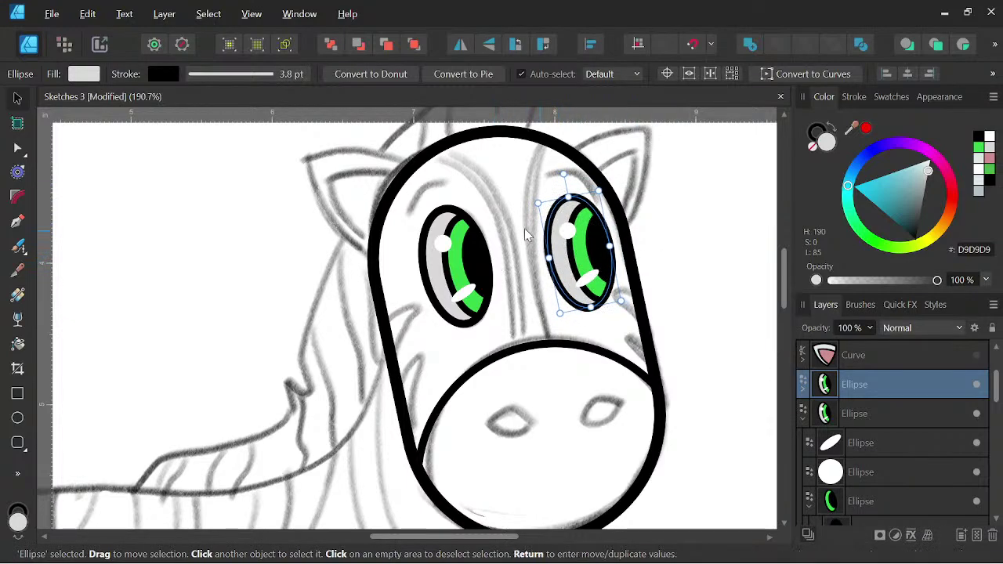
pyautogui.press('space')
pyautogui.moveTo(669, 265); pyautogui.dragTo(616, 235)
pyautogui.hotkey('ctrl', 'space')
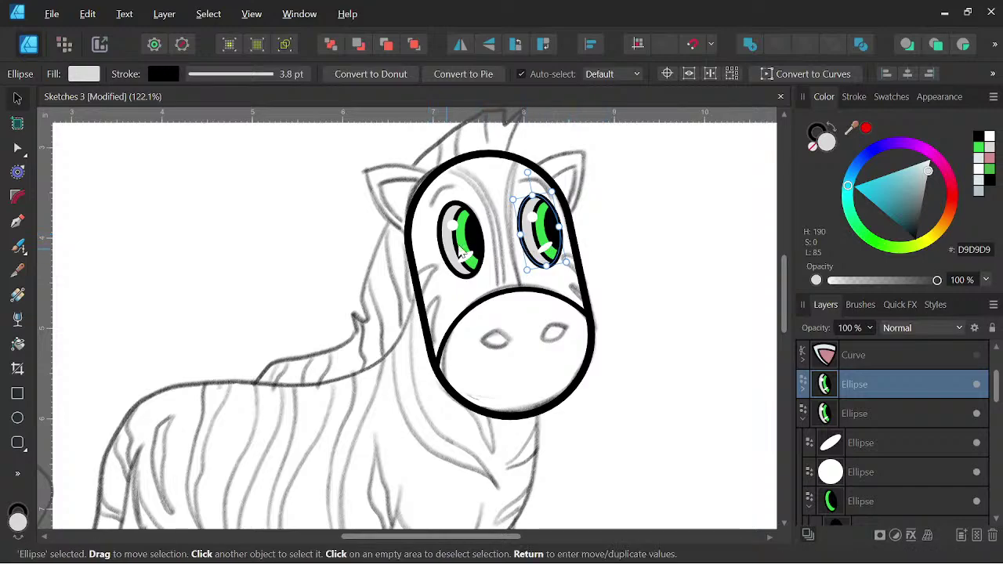
pyautogui.scroll(3, 516, 203)
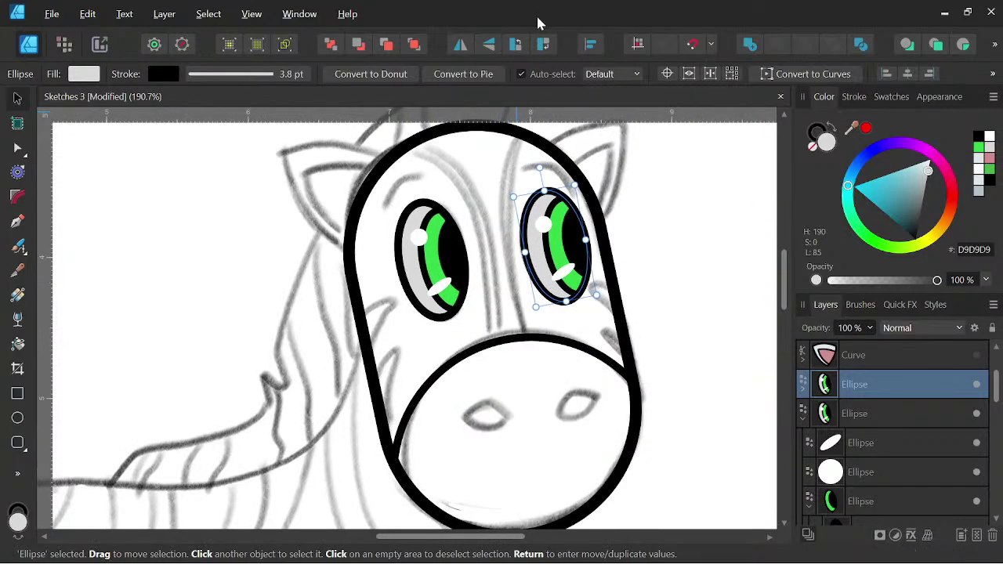
# Trace the eyebrow above the left-hand eye with an open Pen curve and give it a black stroke with no fill.
pyautogui.click(17, 222)
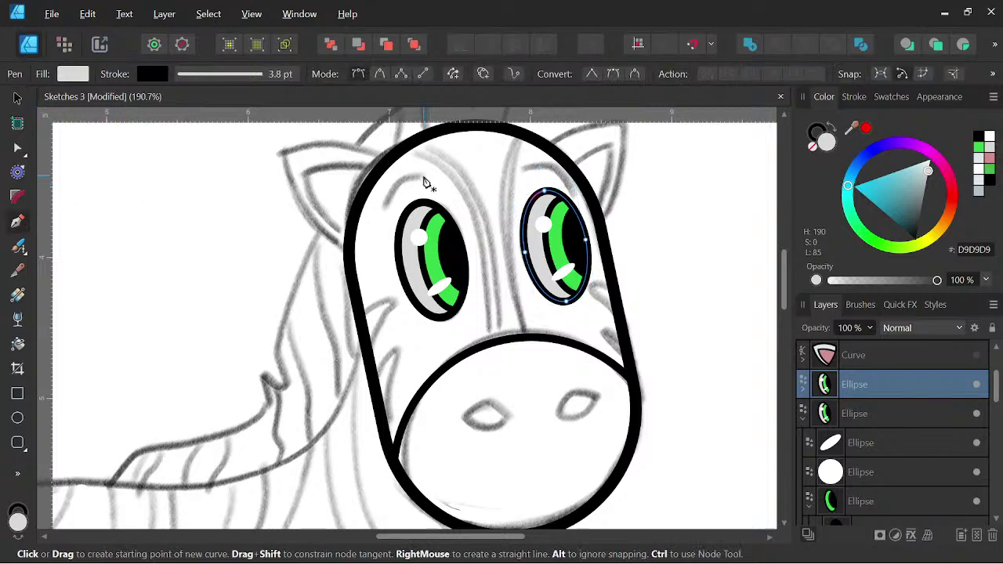
pyautogui.click(423, 175)
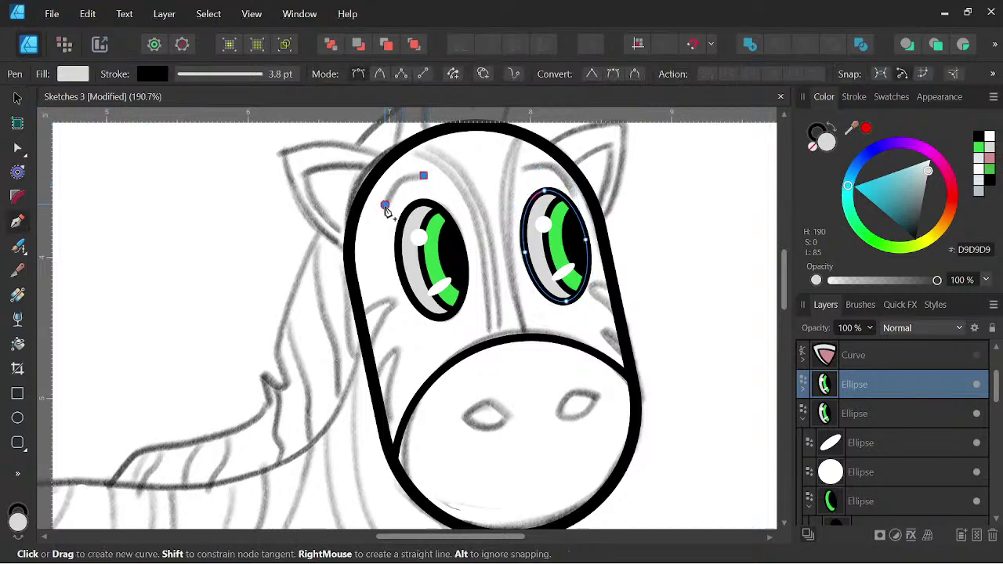
pyautogui.moveTo(384, 208); pyautogui.dragTo(375, 243)
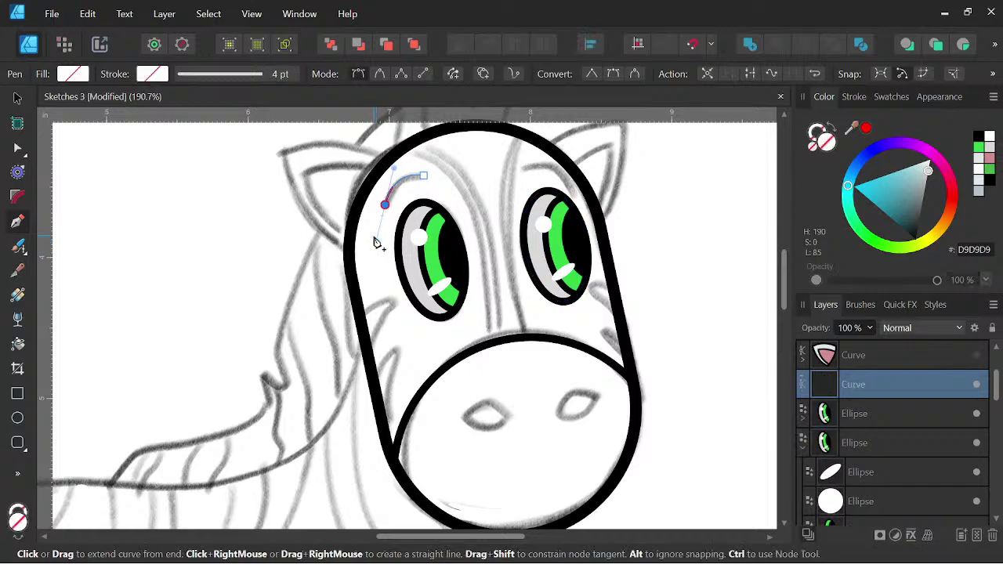
pyautogui.press('Escape')
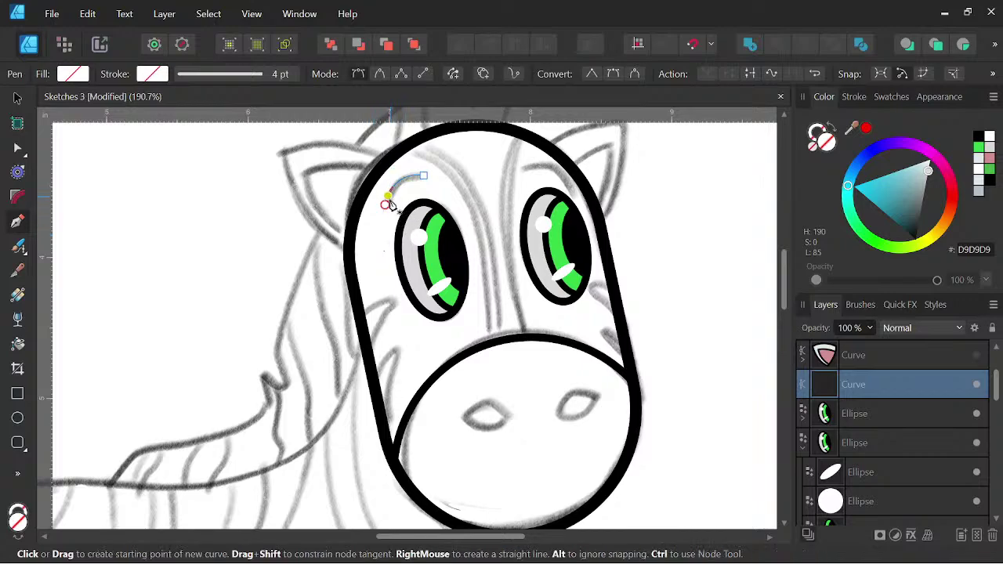
pyautogui.click(817, 131)
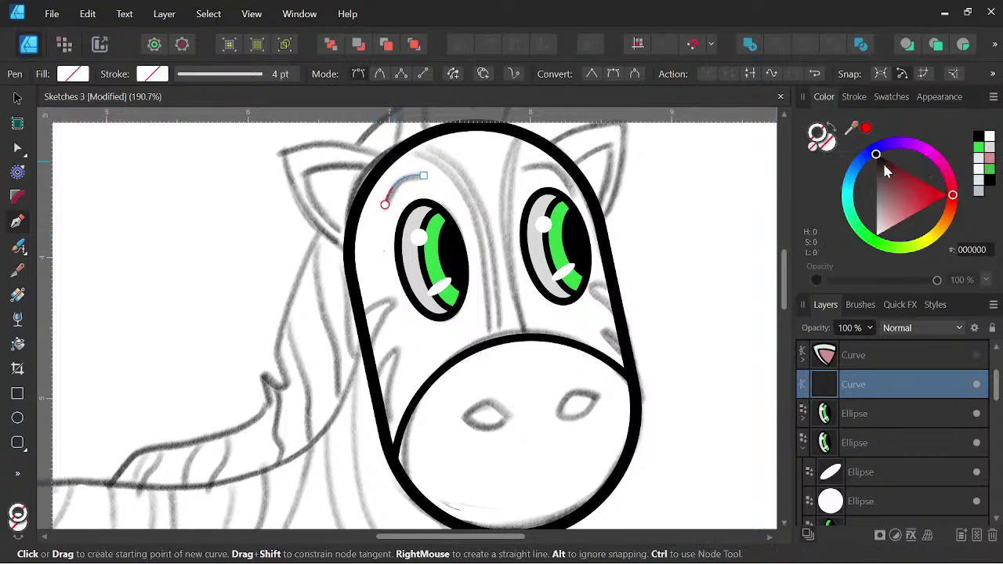
pyautogui.click(882, 160)
pyautogui.scroll(3, 410, 188)
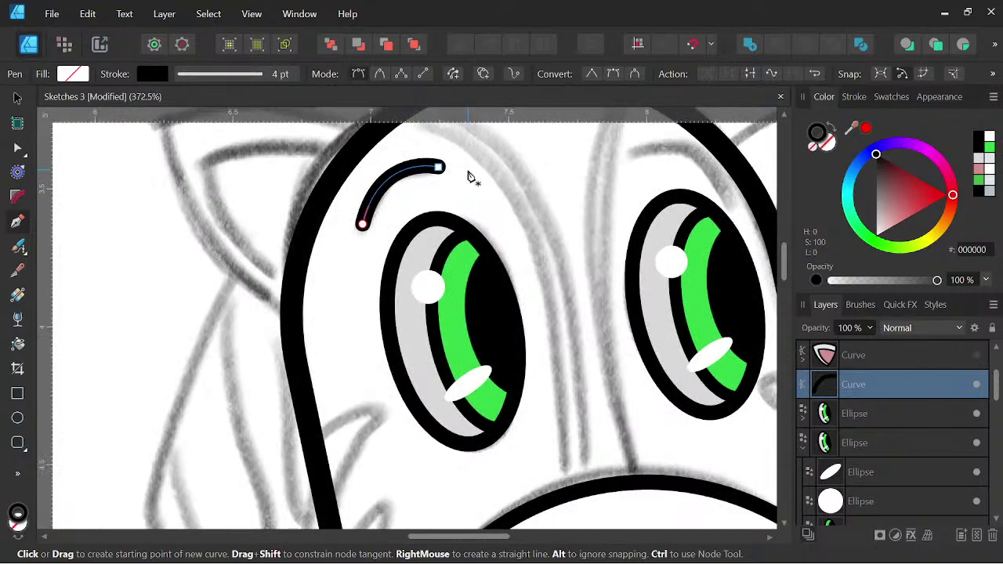
# Taper the left-hand eyebrow's stroke with a pressure curve that peaks in the middle and drops to about half at both ends.
pyautogui.click(853, 96)
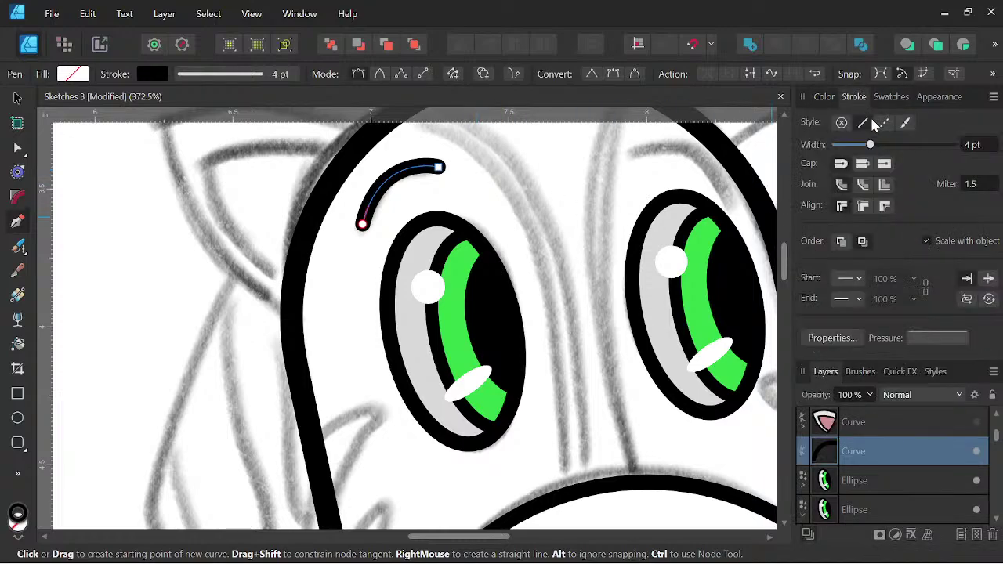
pyautogui.click(930, 340)
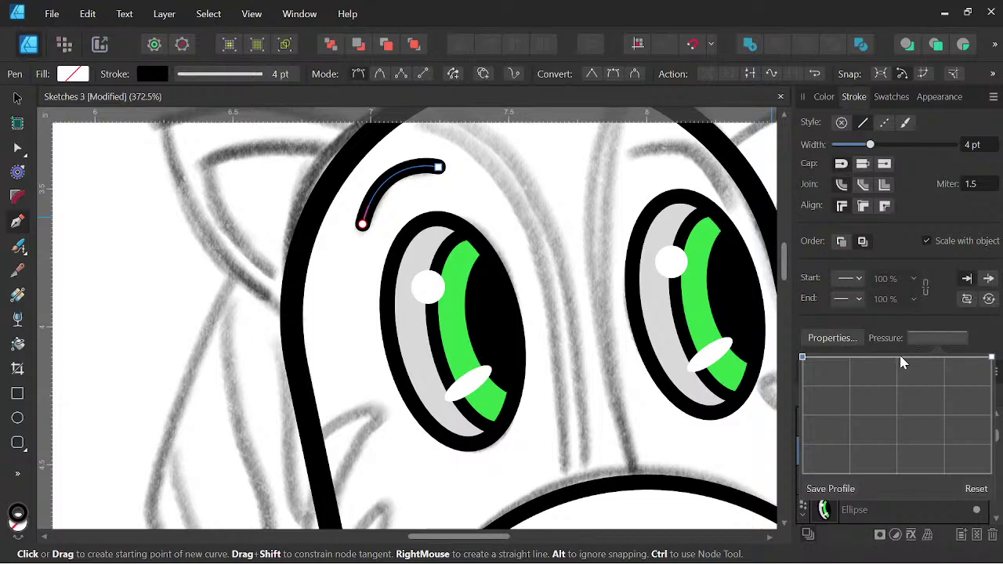
pyautogui.click(897, 359)
pyautogui.moveTo(803, 355); pyautogui.dragTo(802, 414)
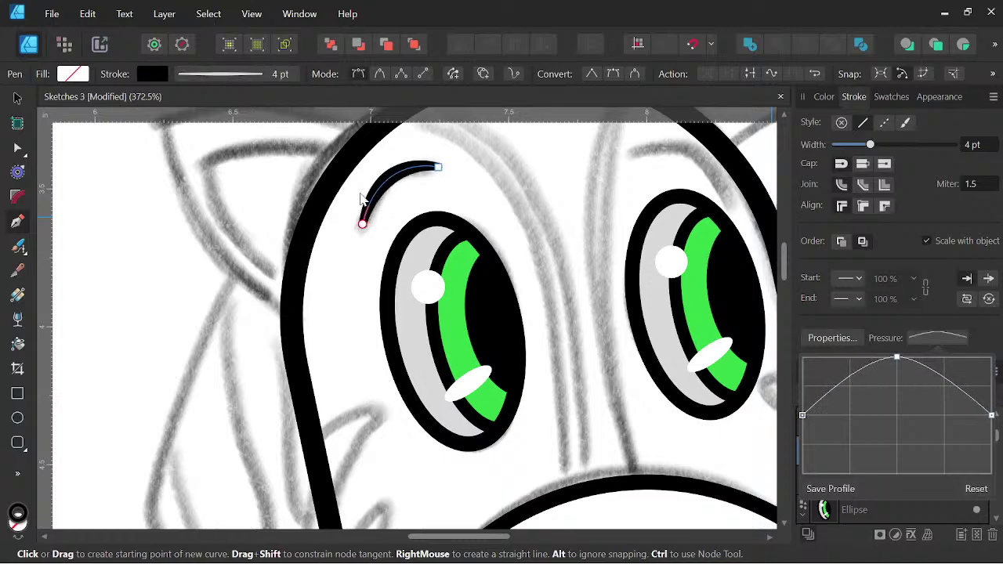
# Duplicate the tapered eyebrow, mirror the copy horizontally and fit it above the right-hand eye.
pyautogui.click(17, 100)
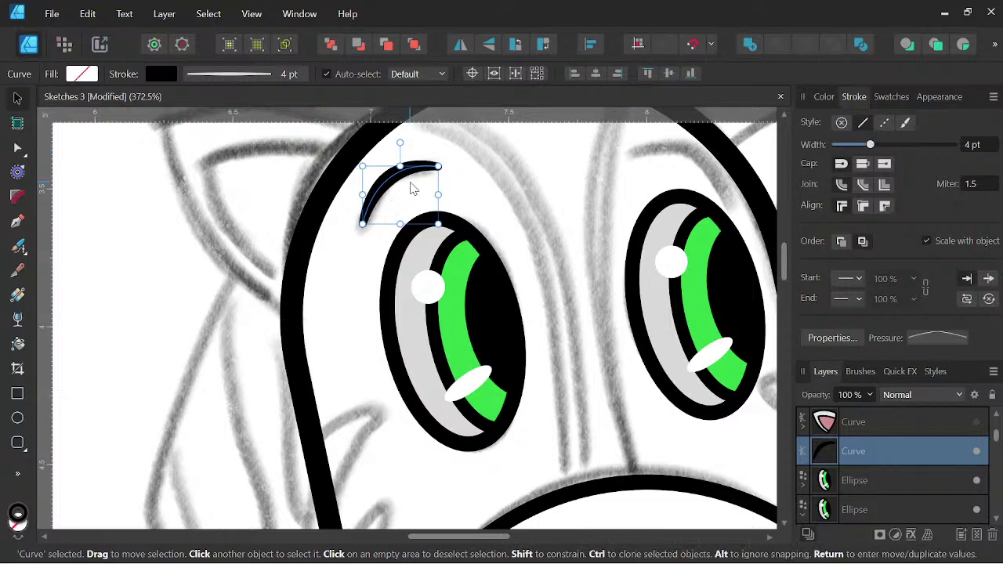
pyautogui.scroll(-2, 436, 217)
pyautogui.moveTo(455, 208); pyautogui.dragTo(365, 312)
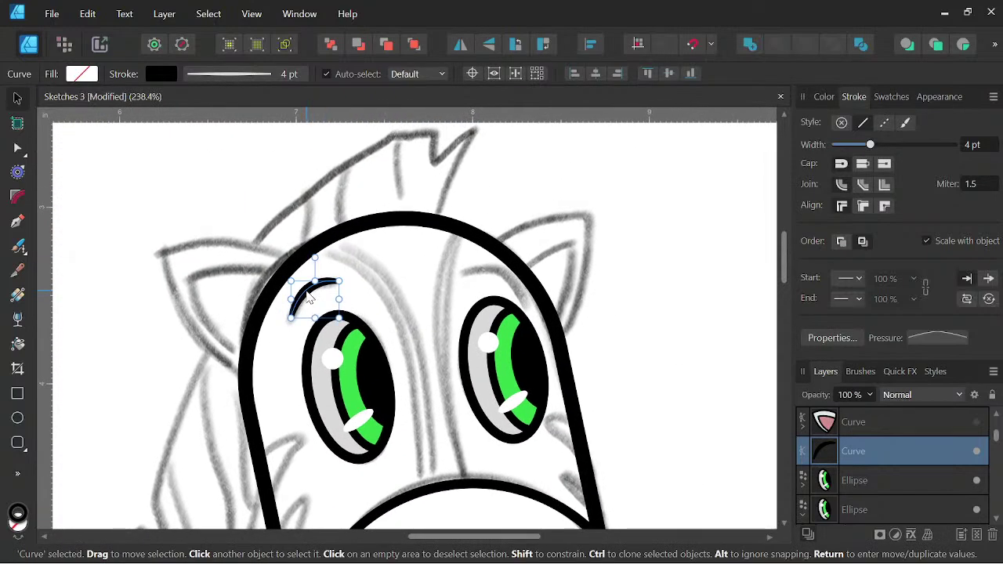
pyautogui.moveTo(309, 297); pyautogui.dragTo(429, 287)
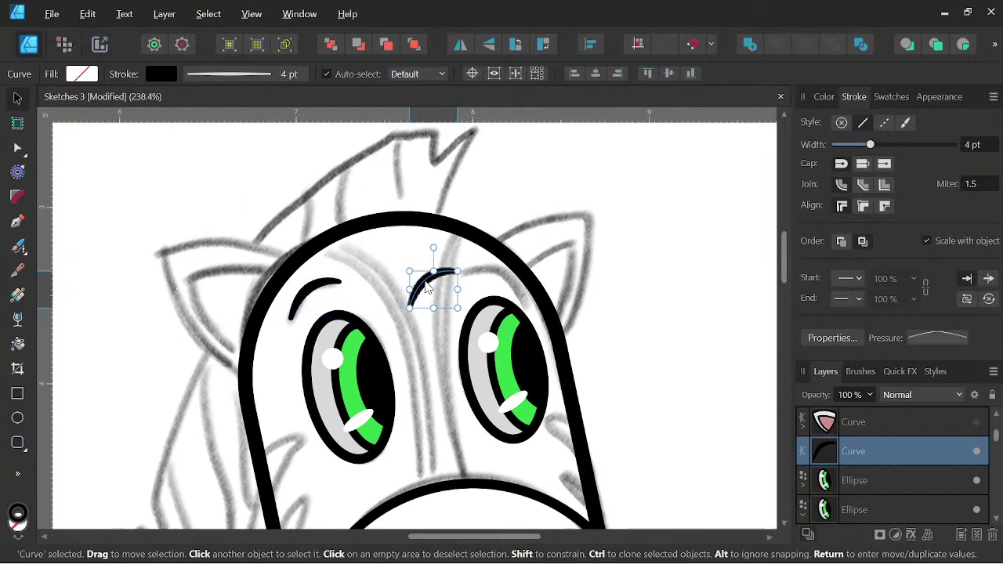
pyautogui.click(466, 52)
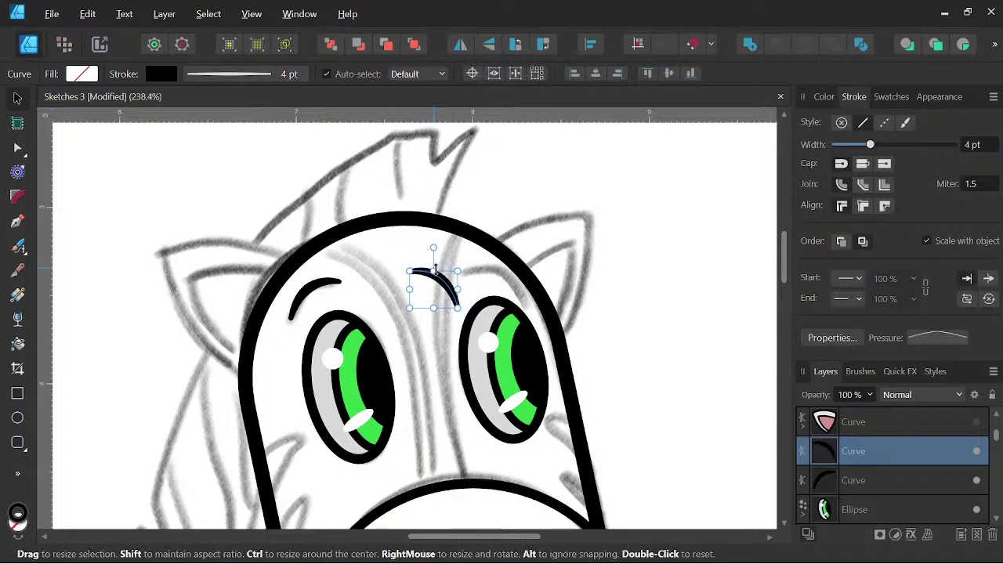
pyautogui.moveTo(442, 289); pyautogui.dragTo(506, 289)
pyautogui.moveTo(496, 245); pyautogui.dragTo(536, 204)
# Trace the sketched left-hand nostril on the muzzle as a closed, pointed oval with the Pen tool.
pyautogui.scroll(-4, 515, 252)
pyautogui.moveTo(634, 222); pyautogui.dragTo(654, 195)
pyautogui.scroll(3, 549, 297)
pyautogui.moveTo(614, 321); pyautogui.dragTo(620, 327)
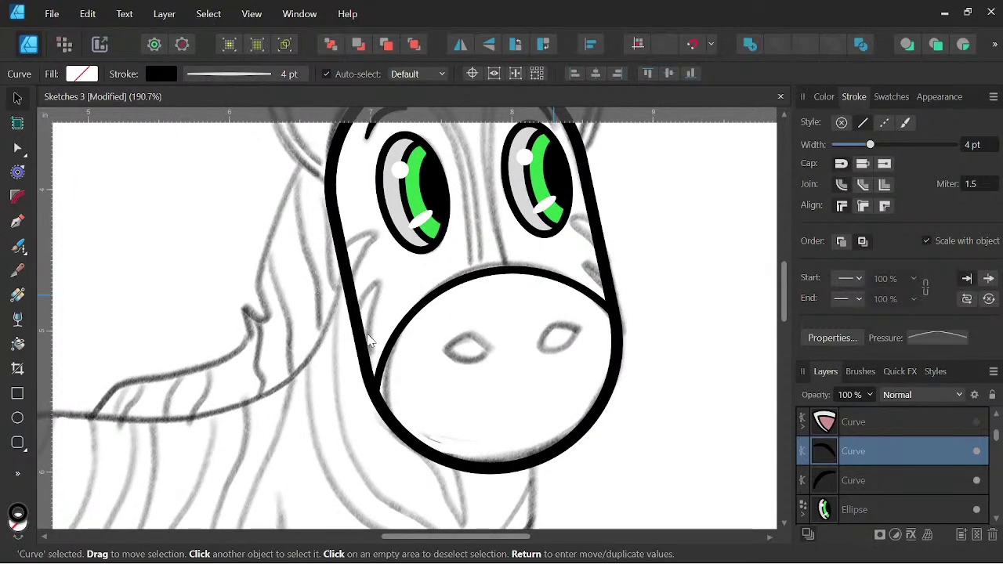
pyautogui.click(22, 222)
pyautogui.scroll(2, 486, 351)
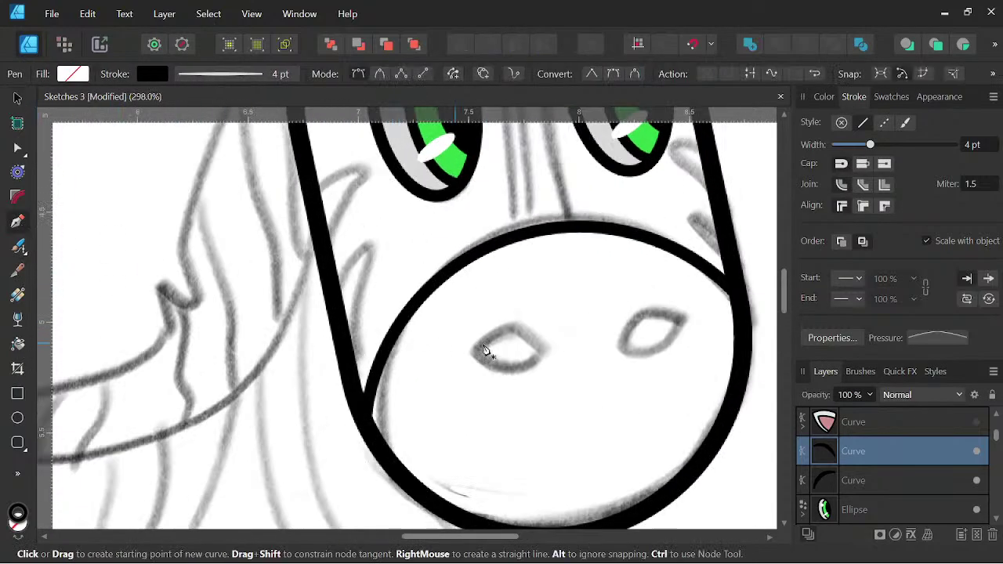
pyautogui.click(541, 348)
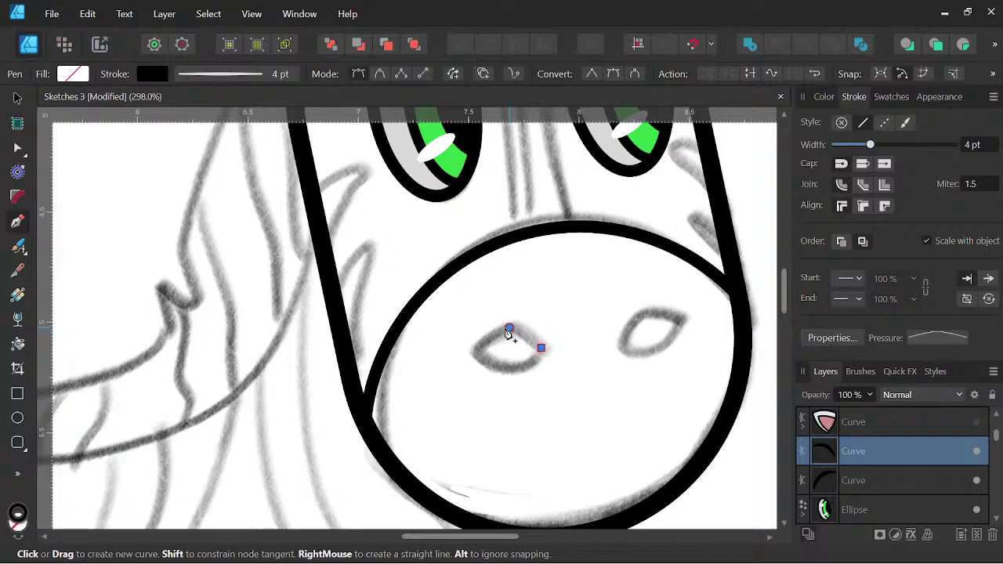
pyautogui.click(509, 329)
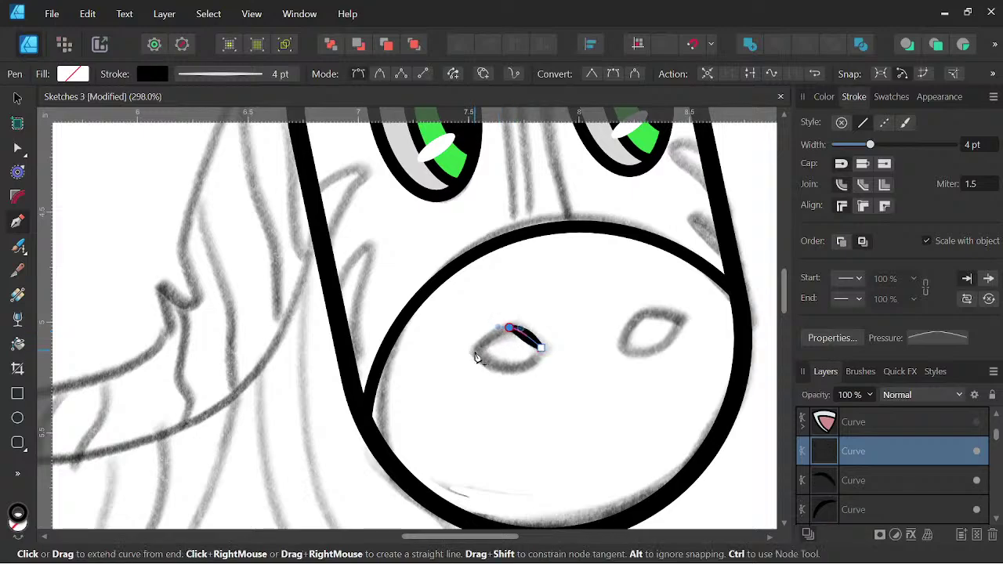
pyautogui.click(474, 352)
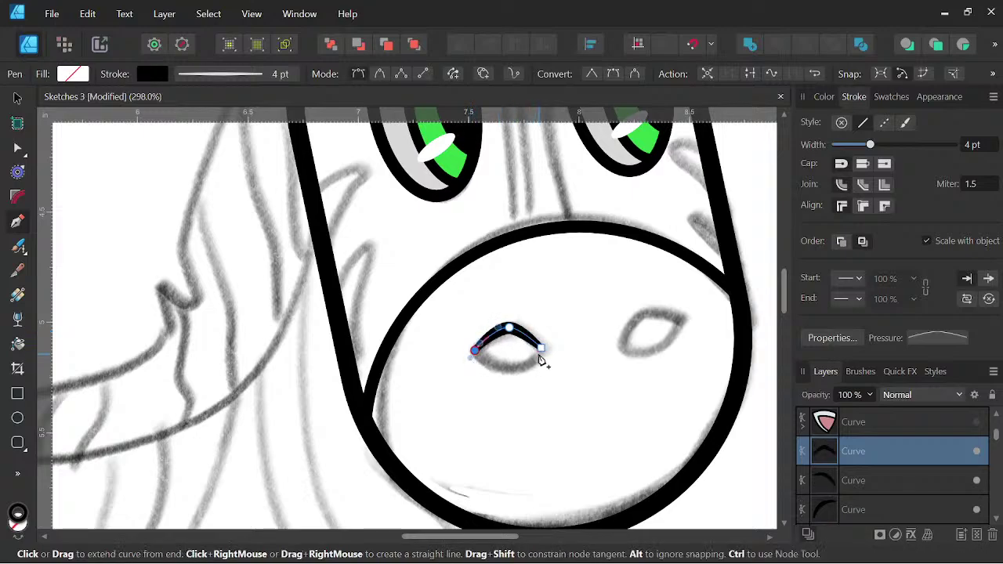
pyautogui.moveTo(540, 348); pyautogui.dragTo(572, 316)
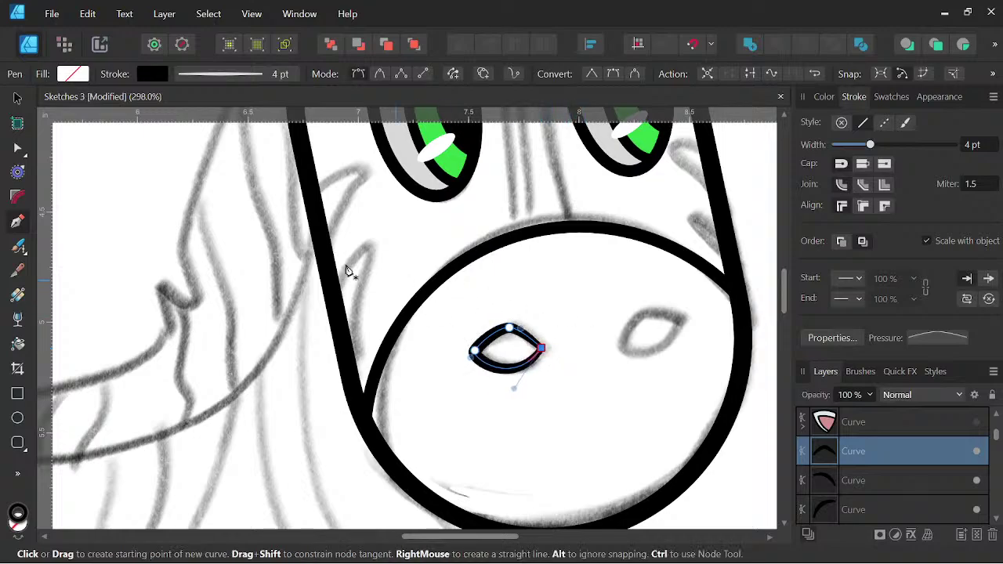
# Reset the pressure profile of the nostril's outline to give it a uniform stroke thickness.
pyautogui.click(18, 99)
pyautogui.click(927, 338)
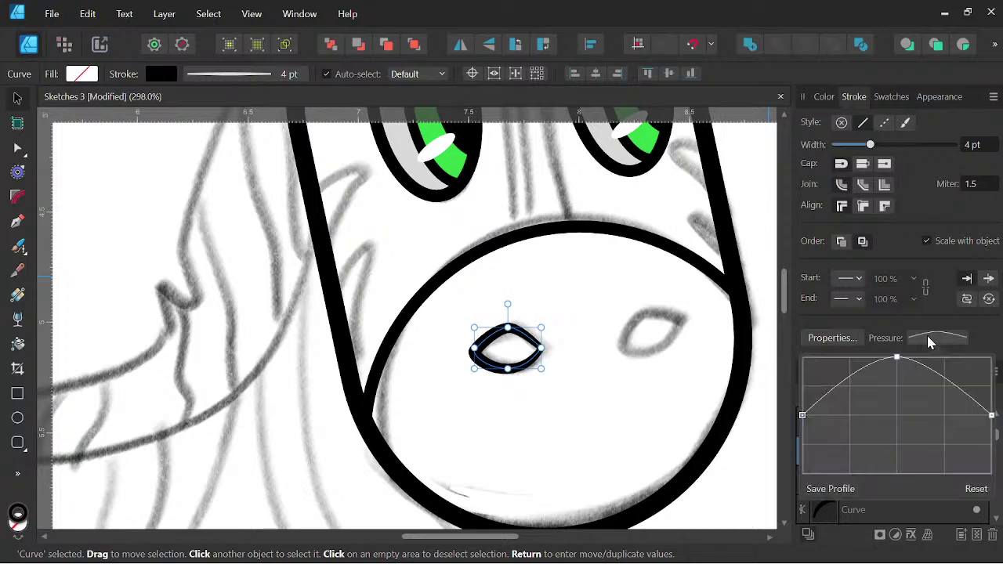
pyautogui.click(975, 487)
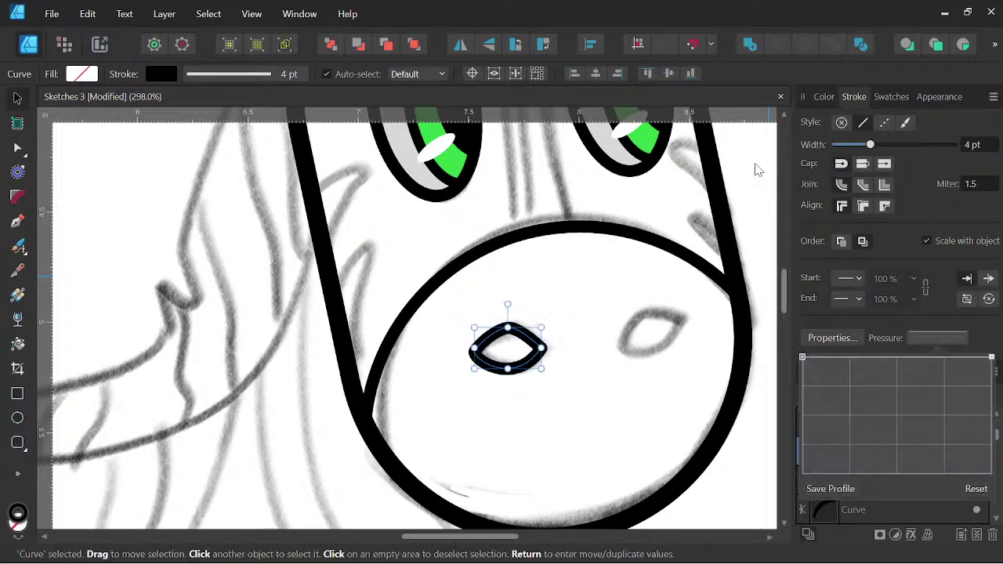
# Fill the left-hand nostril with the ears' pink, D08E8E.
pyautogui.scroll(-3, 514, 261)
pyautogui.scroll(-3, 570, 293)
pyautogui.moveTo(569, 298); pyautogui.dragTo(541, 307)
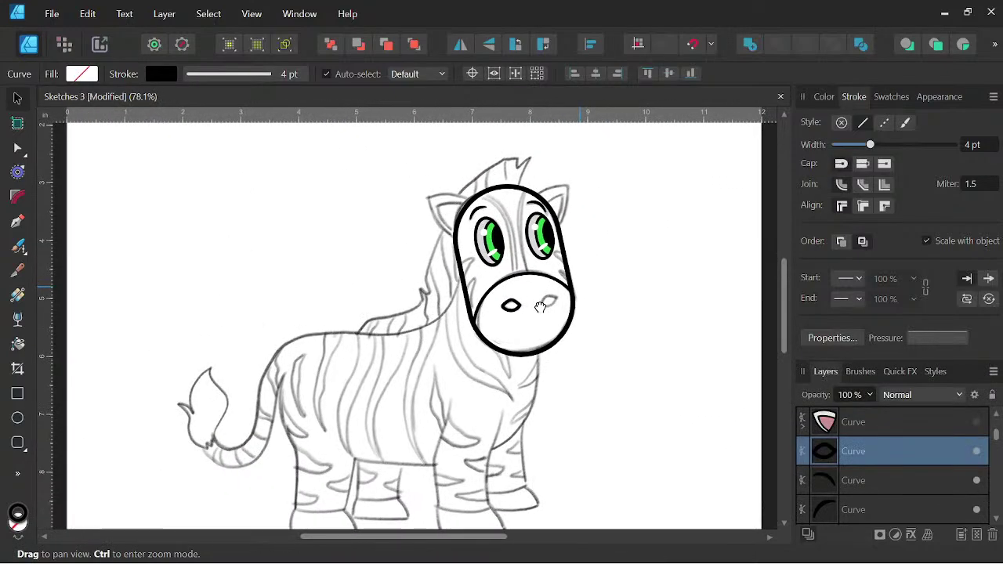
pyautogui.click(511, 305)
pyautogui.scroll(1, 510, 305)
pyautogui.click(824, 96)
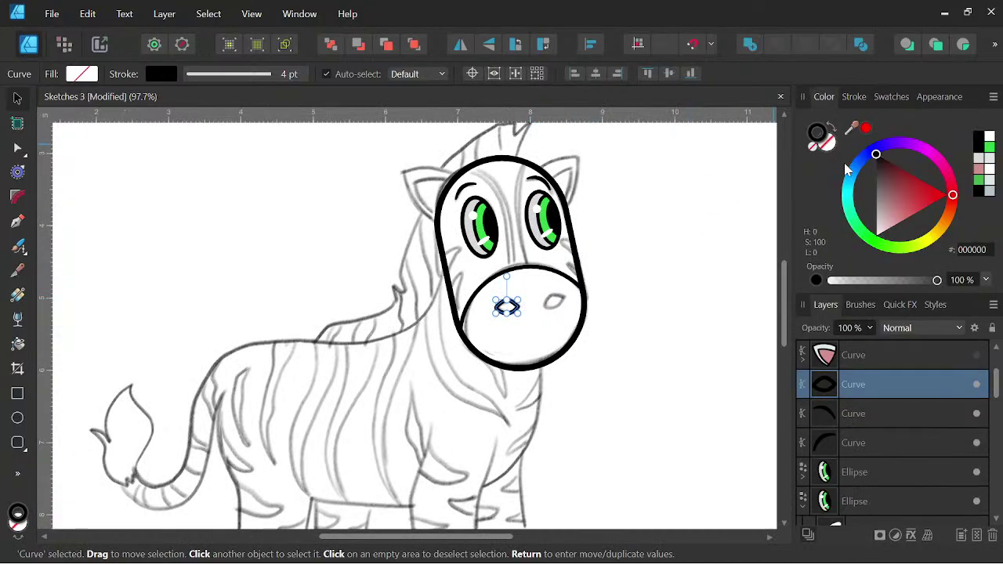
pyautogui.click(832, 146)
pyautogui.click(980, 171)
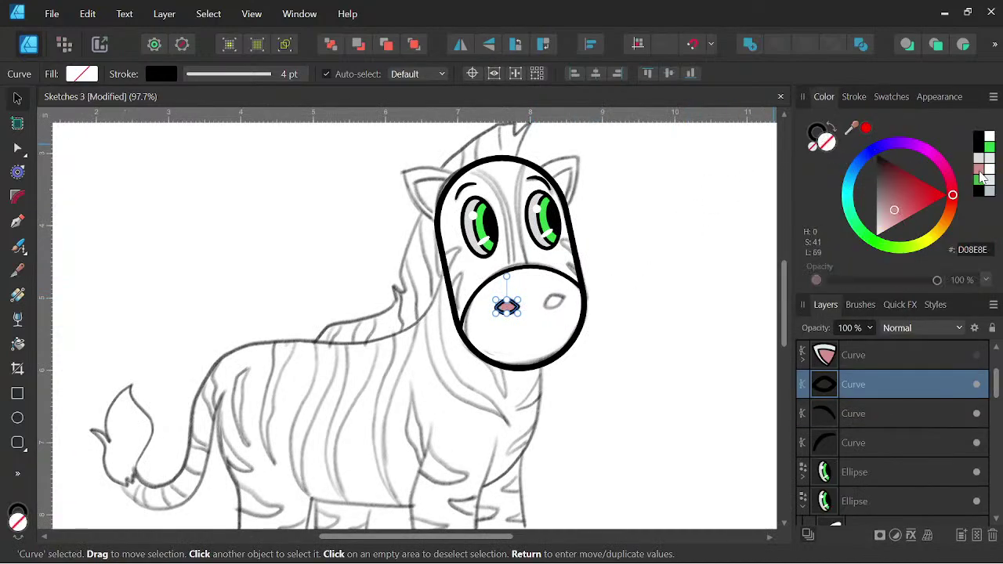
# Duplicate the pink nostril onto the right-hand side of the muzzle, mirror it horizontally and rotate it slightly counterclockwise to match the sketch.
pyautogui.scroll(2, 513, 316)
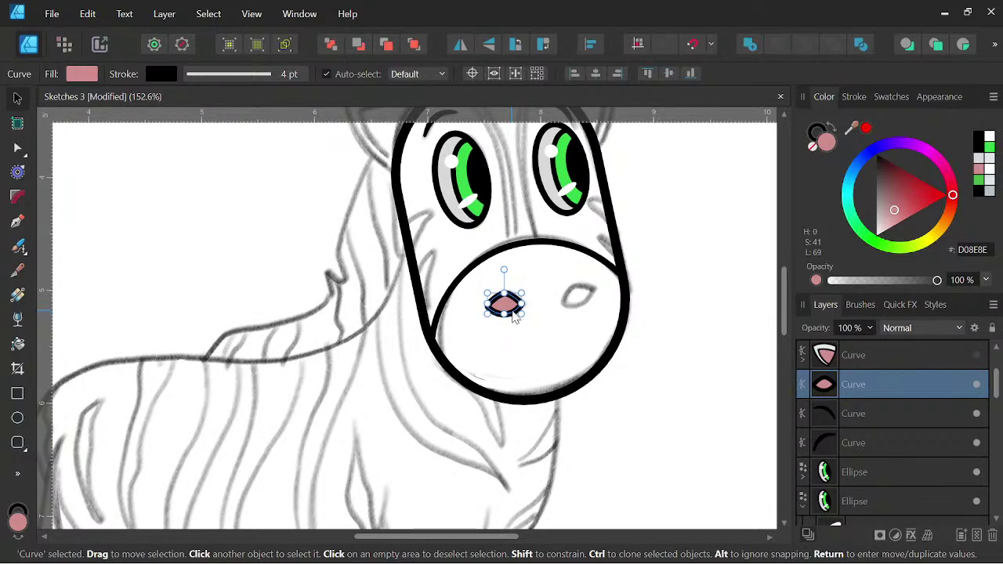
pyautogui.scroll(-1, 515, 312)
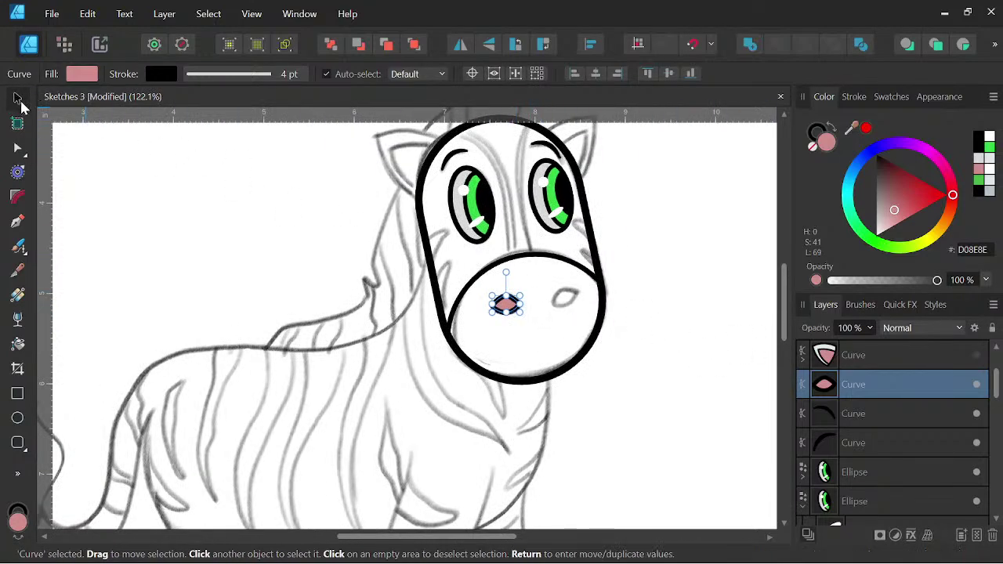
pyautogui.moveTo(511, 307); pyautogui.dragTo(570, 304)
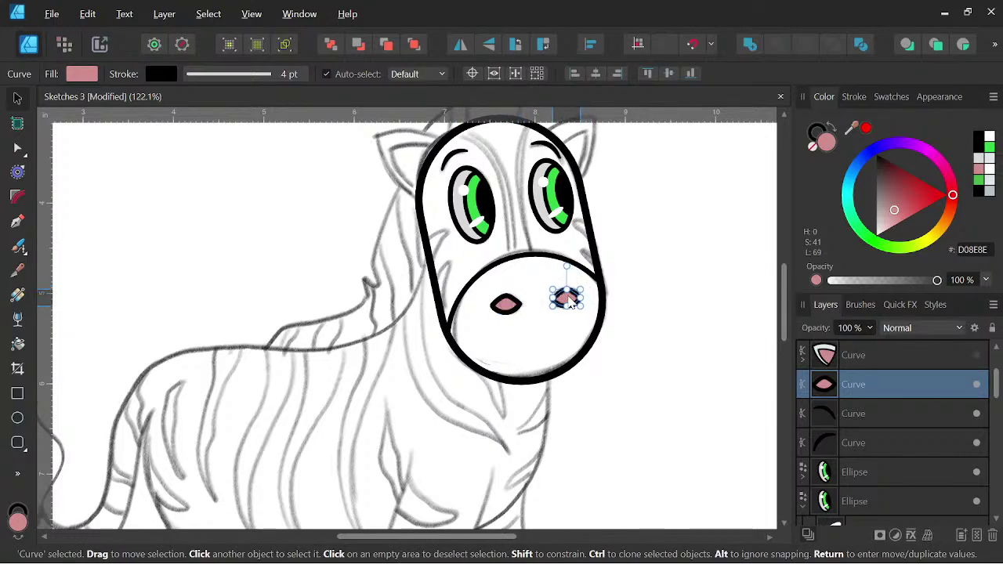
pyautogui.scroll(3, 570, 304)
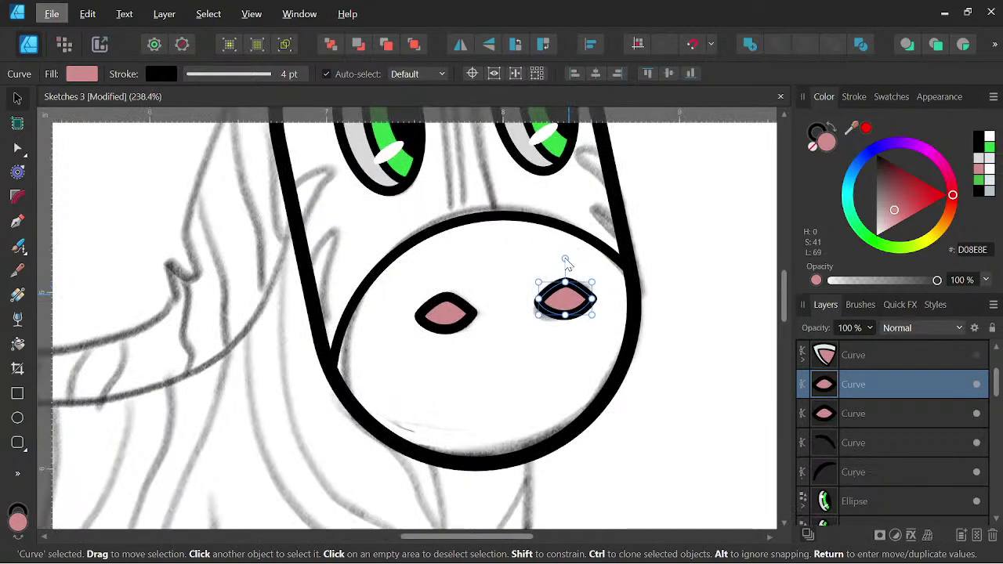
pyautogui.click(460, 46)
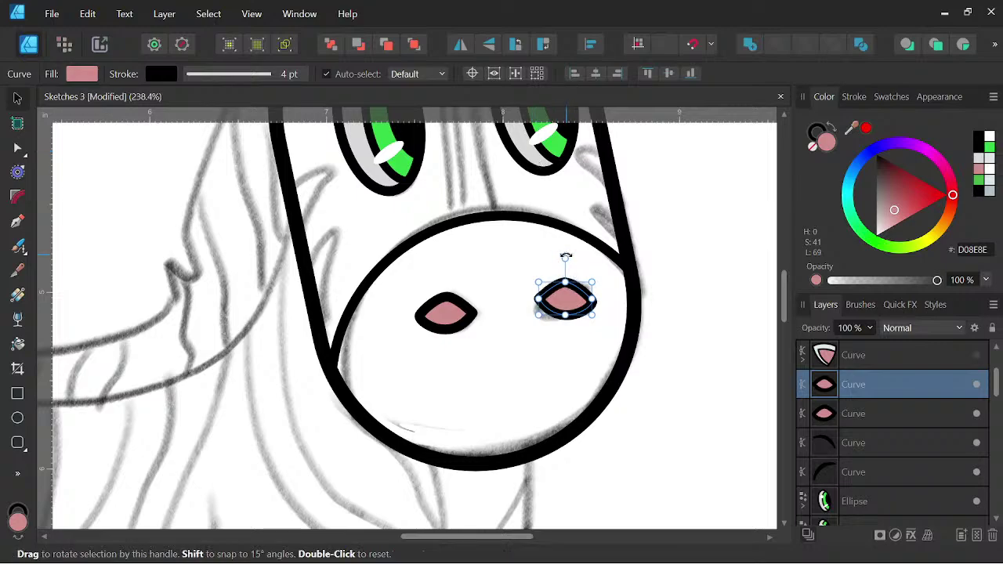
pyautogui.moveTo(565, 258); pyautogui.dragTo(553, 258)
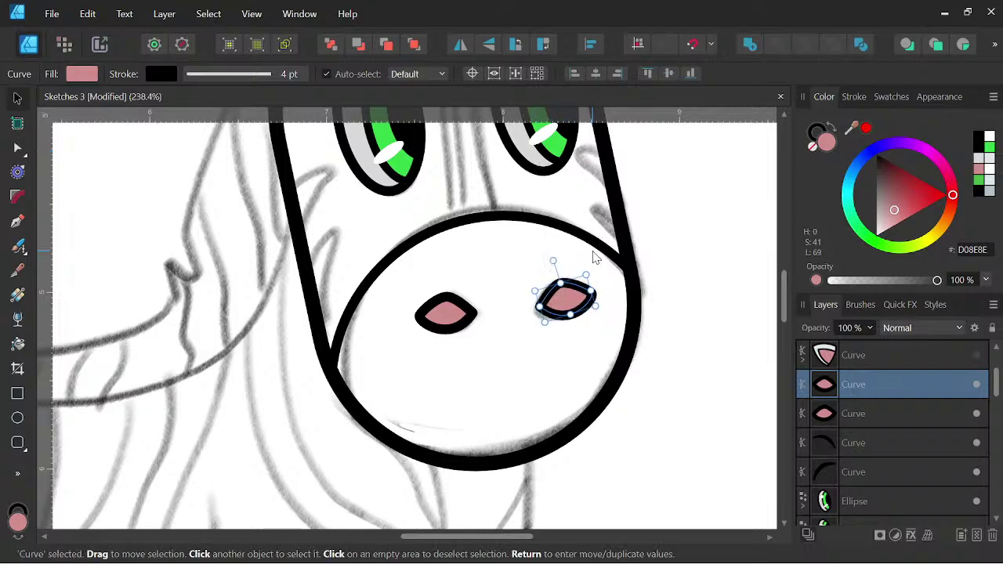
# Trace the left-hand forehead stripe with an open Pen curve from the top of the head down between the eyes to the muzzle.
pyautogui.scroll(-3, 572, 252)
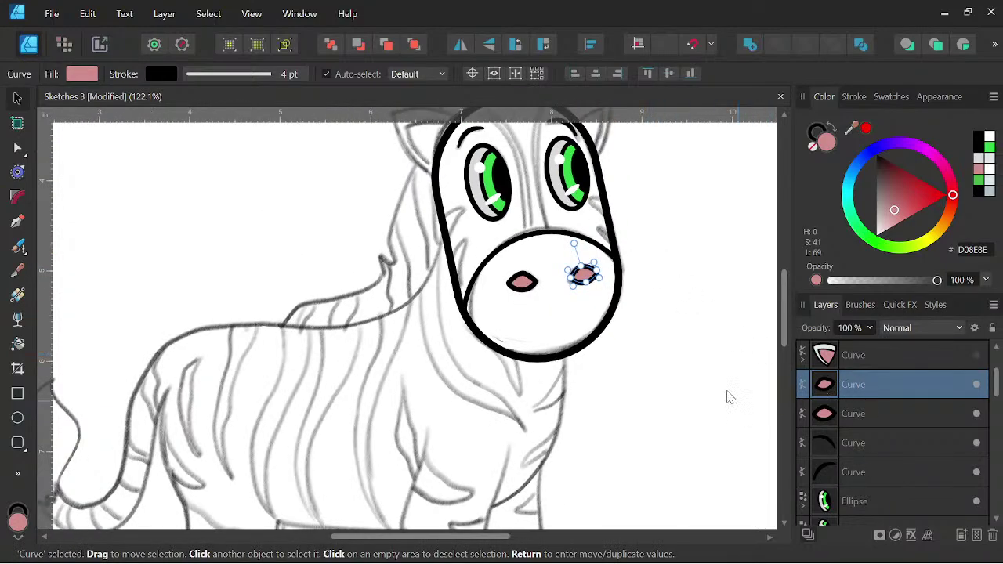
pyautogui.moveTo(547, 215); pyautogui.dragTo(545, 267)
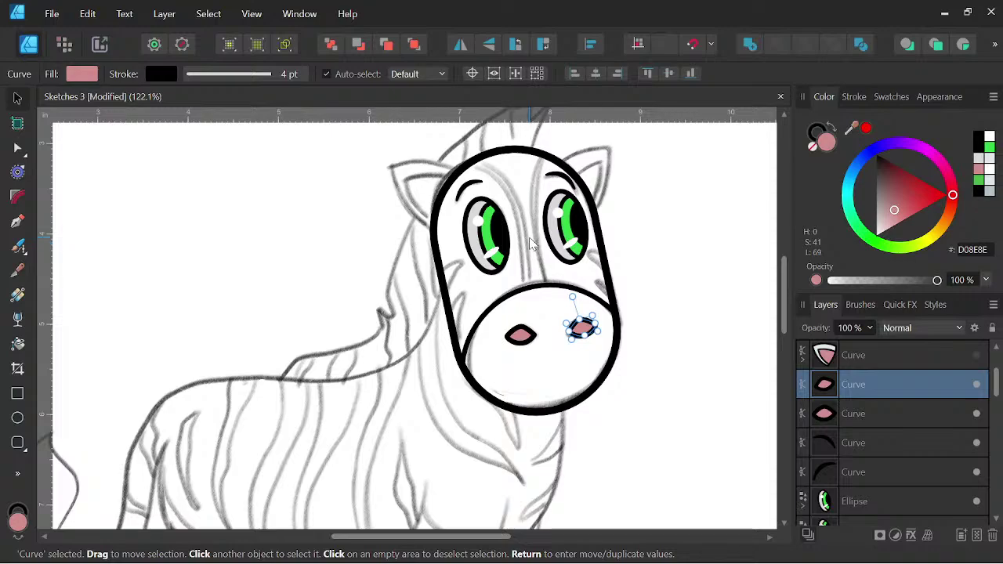
pyautogui.moveTo(651, 311); pyautogui.dragTo(638, 311)
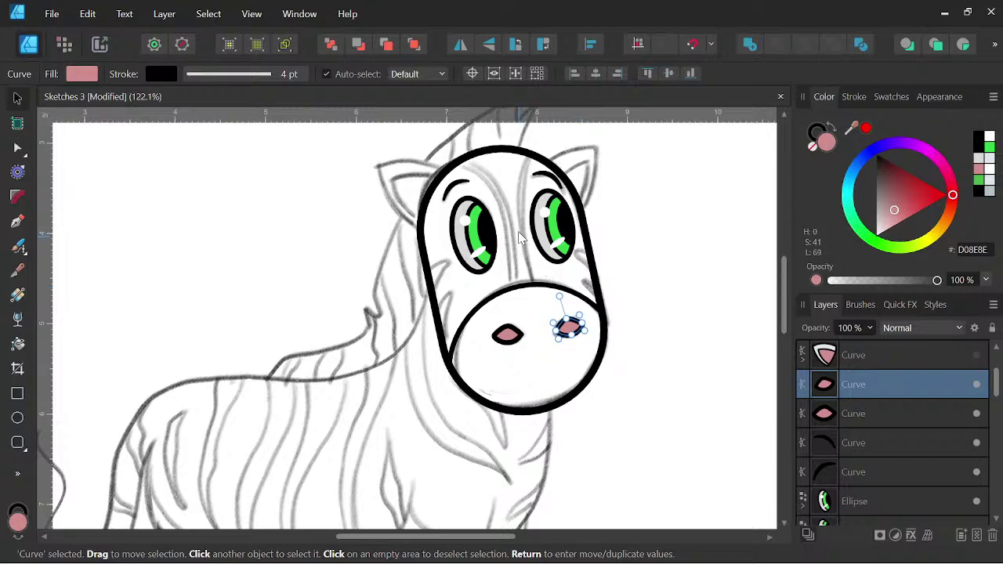
pyautogui.scroll(1, 523, 235)
pyautogui.click(18, 224)
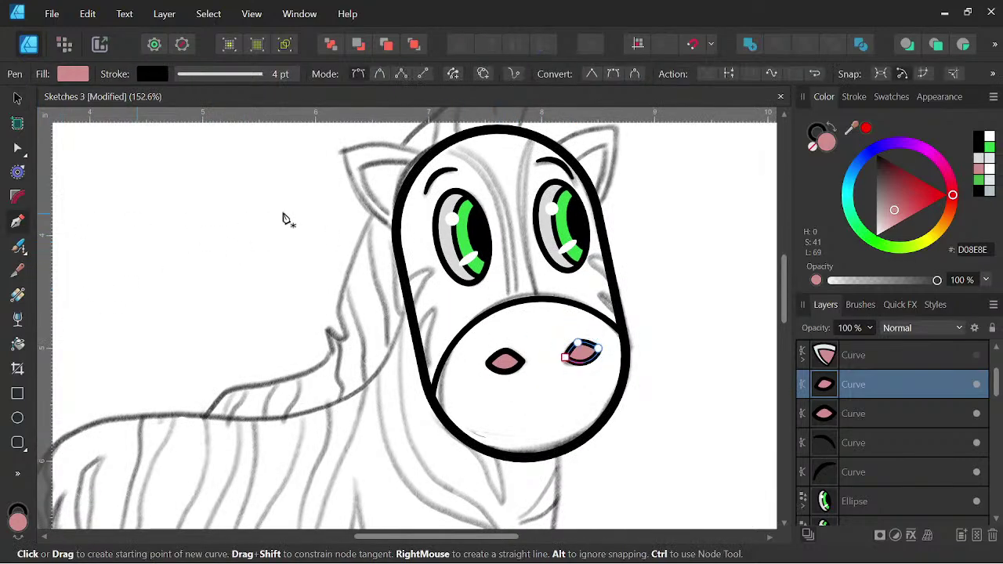
pyautogui.click(442, 146)
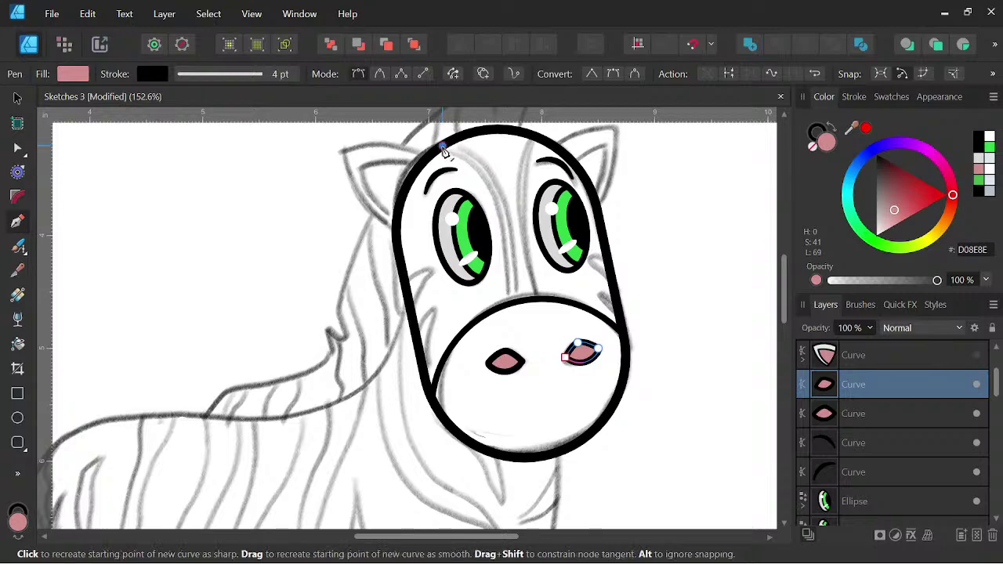
pyautogui.moveTo(502, 209); pyautogui.dragTo(515, 270)
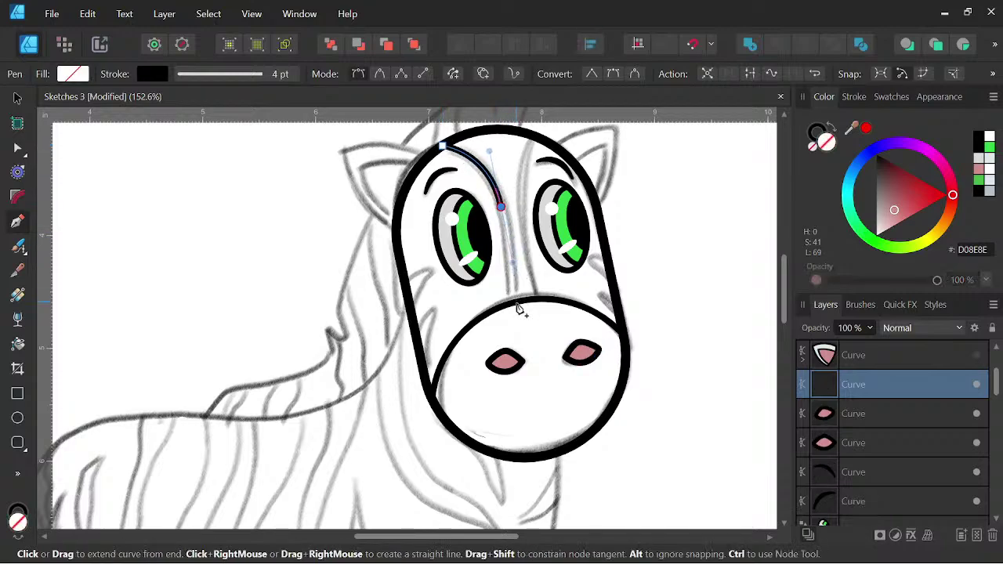
pyautogui.click(517, 304)
pyautogui.press('space')
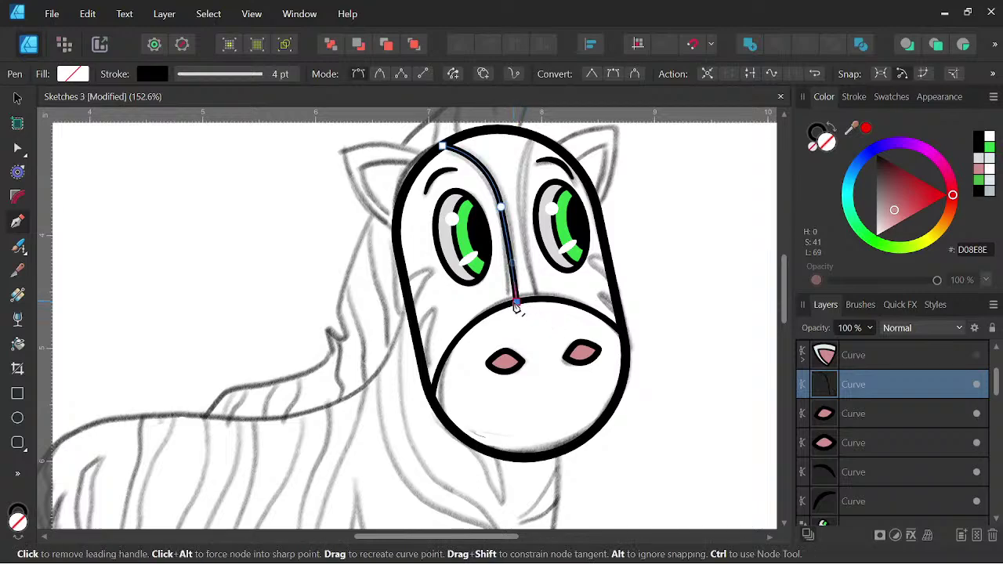
# Set the forehead stripe's stroke width to 8.2 pt and taper both ends to about half pressure, keeping the middle at full pressure.
pyautogui.click(851, 98)
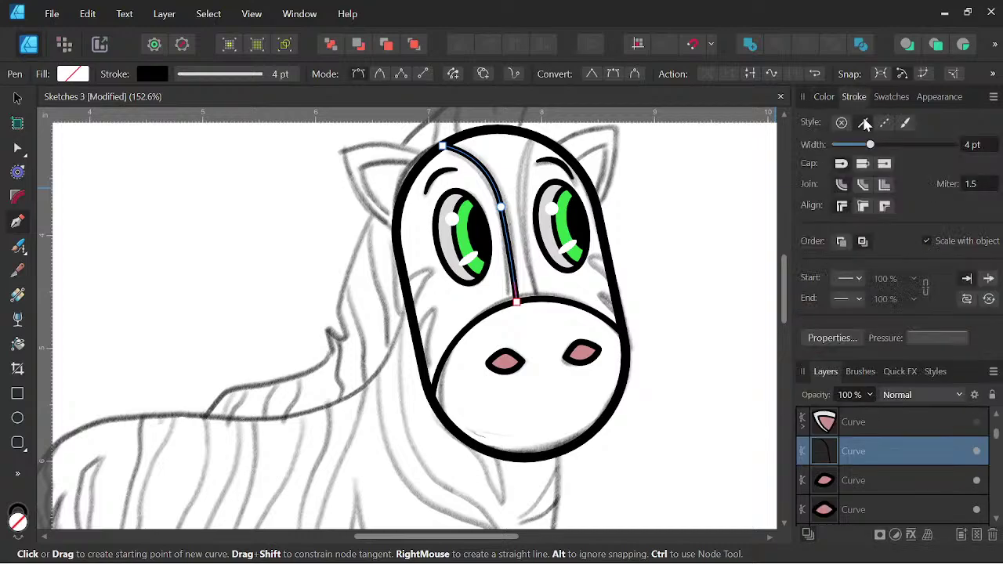
pyautogui.moveTo(872, 147); pyautogui.dragTo(881, 145)
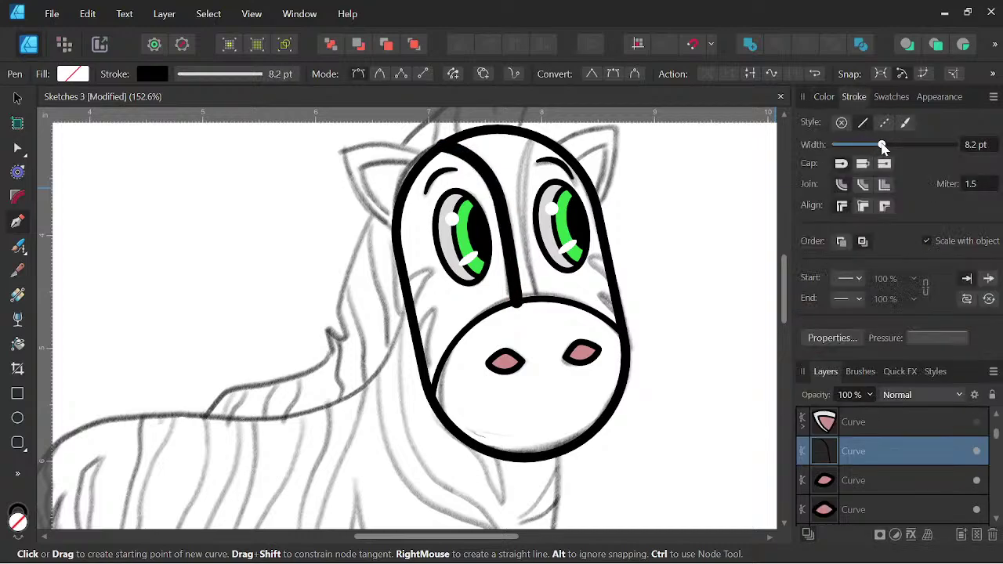
pyautogui.click(943, 338)
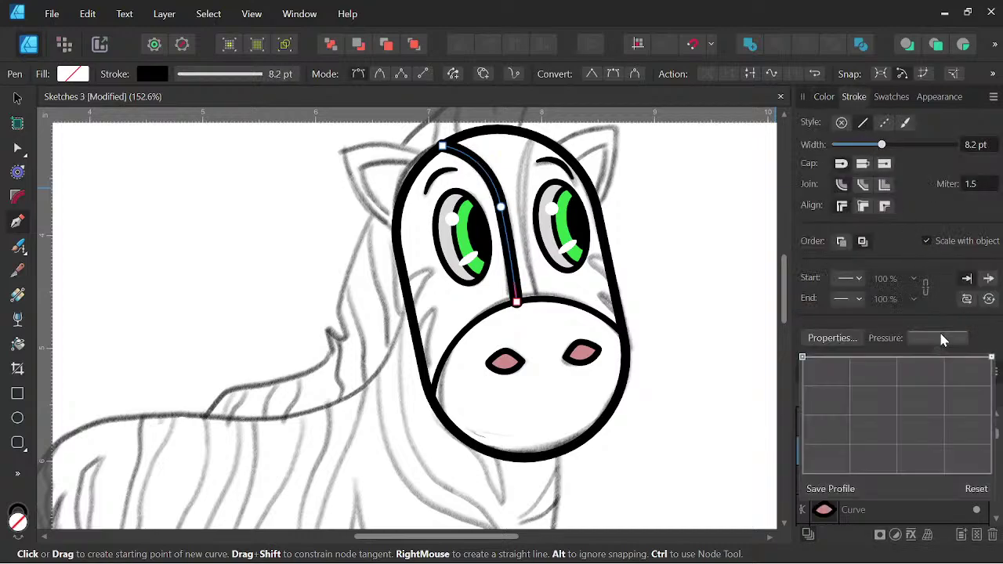
pyautogui.click(900, 359)
pyautogui.moveTo(803, 358); pyautogui.dragTo(802, 413)
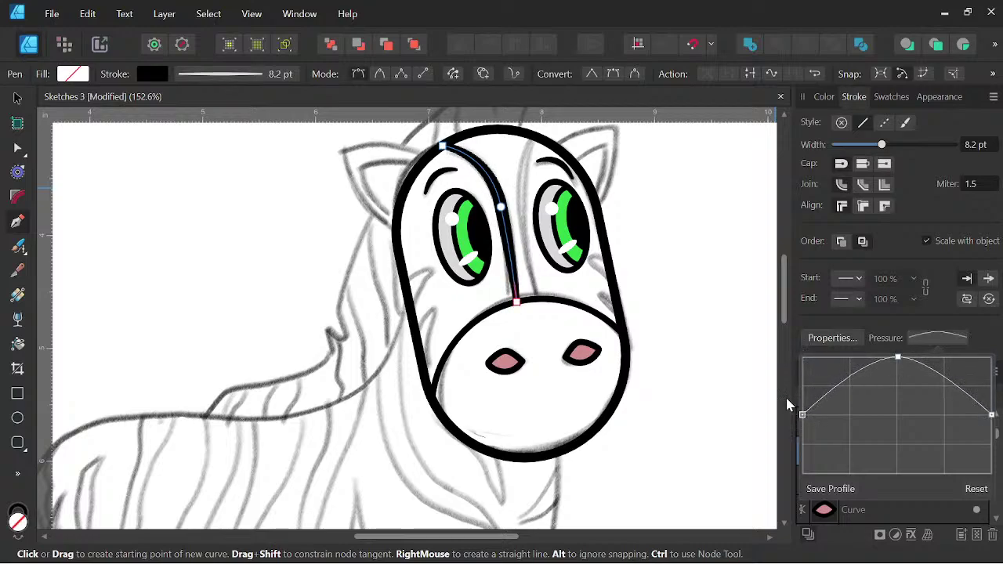
# Duplicate the left-hand forehead stripe, mirror the copy horizontally and move it towards the right-hand eye.
pyautogui.press('space')
pyautogui.click(20, 99)
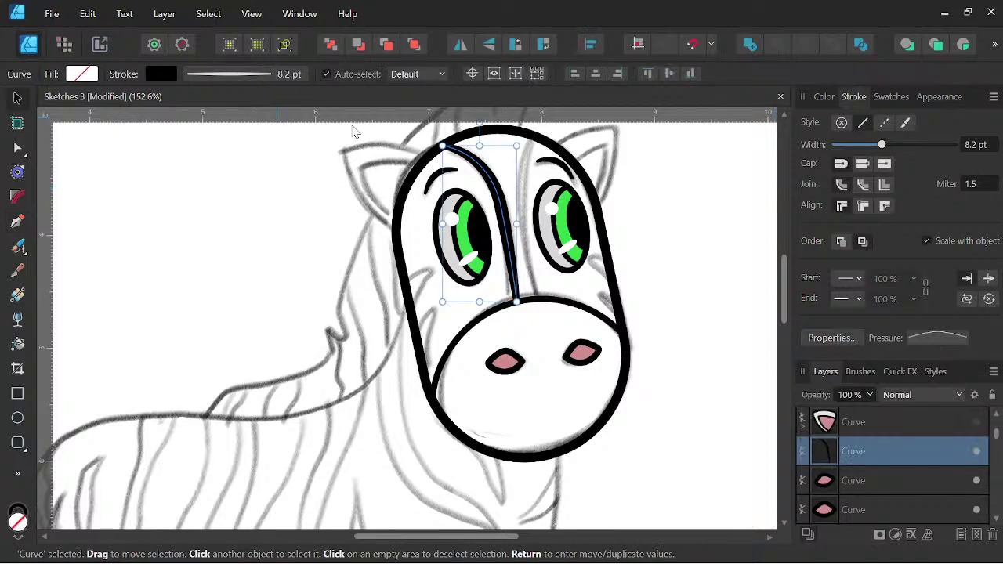
pyautogui.hotkey('ctrl', 'j')
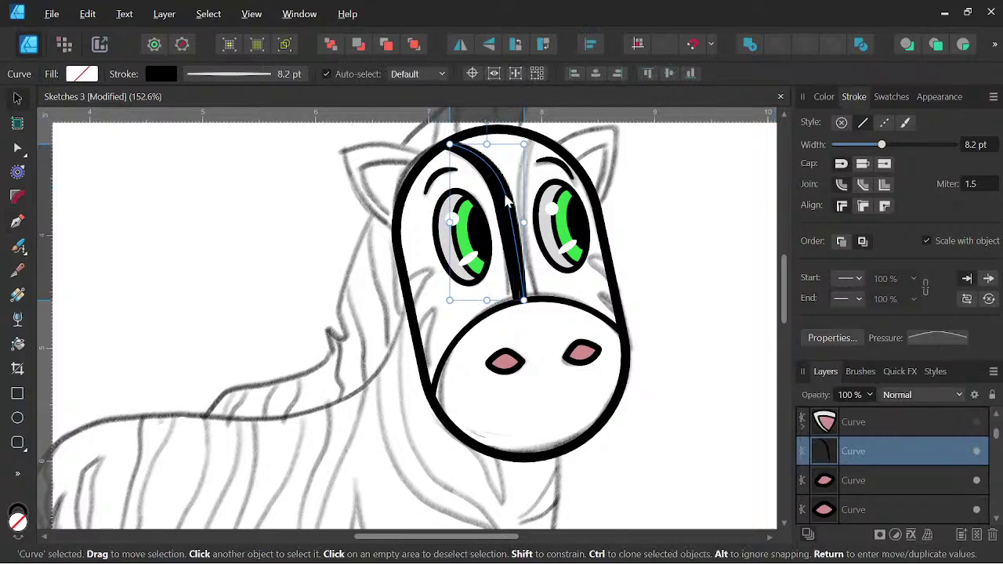
pyautogui.click(460, 44)
pyautogui.moveTo(480, 190); pyautogui.dragTo(524, 190)
pyautogui.scroll(-2, 552, 146)
pyautogui.press('space')
pyautogui.moveTo(553, 152); pyautogui.dragTo(466, 242)
pyautogui.scroll(3, 466, 244)
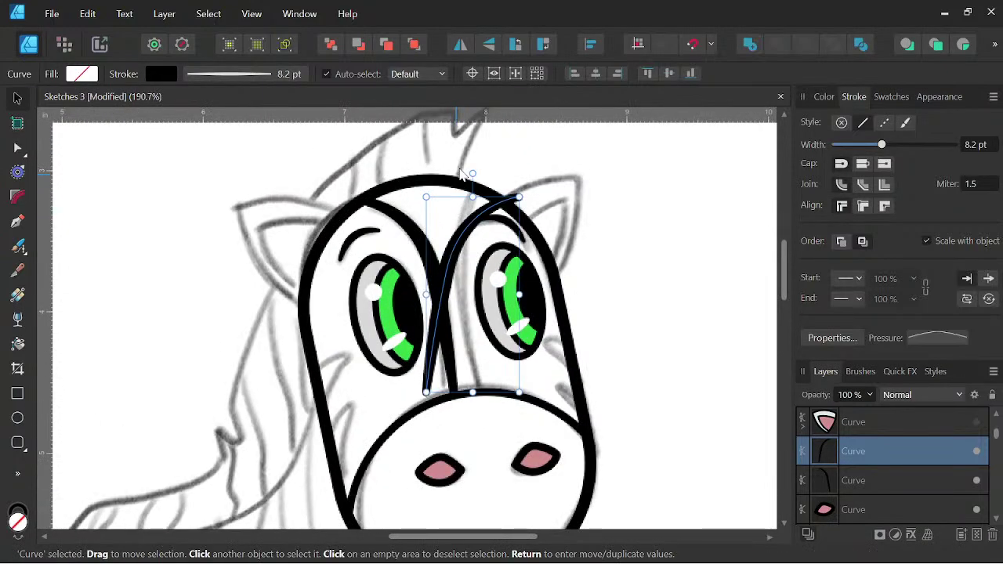
# Rotate the mirrored forehead stripe counterclockwise and nudge it up so its lower part overlaps the left-hand stripe.
pyautogui.moveTo(475, 173); pyautogui.dragTo(436, 168)
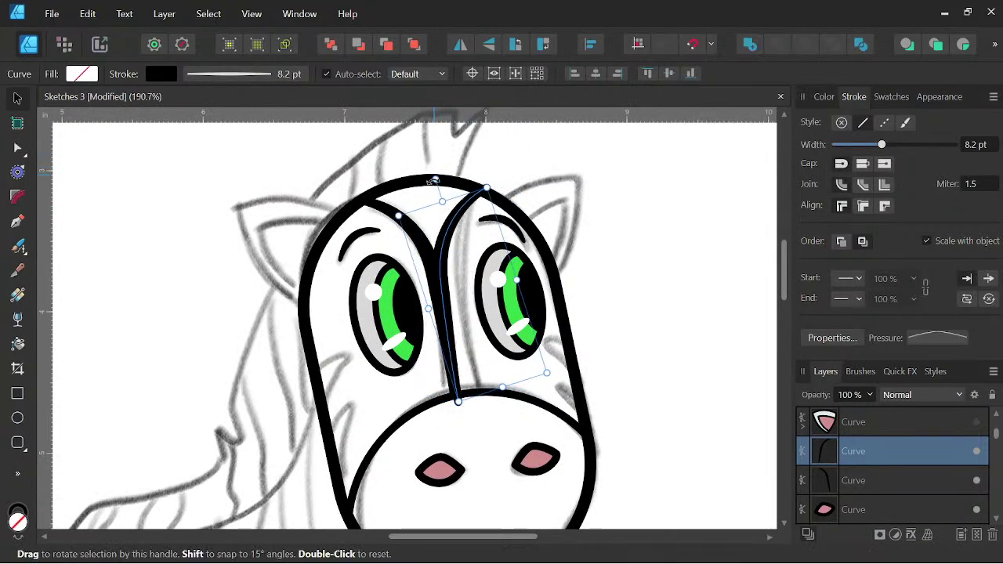
pyautogui.moveTo(445, 306)
pyautogui.mouseDown()
pyautogui.moveTo(442, 293)
pyautogui.moveTo(449, 298)
pyautogui.mouseUp()
pyautogui.press('space')
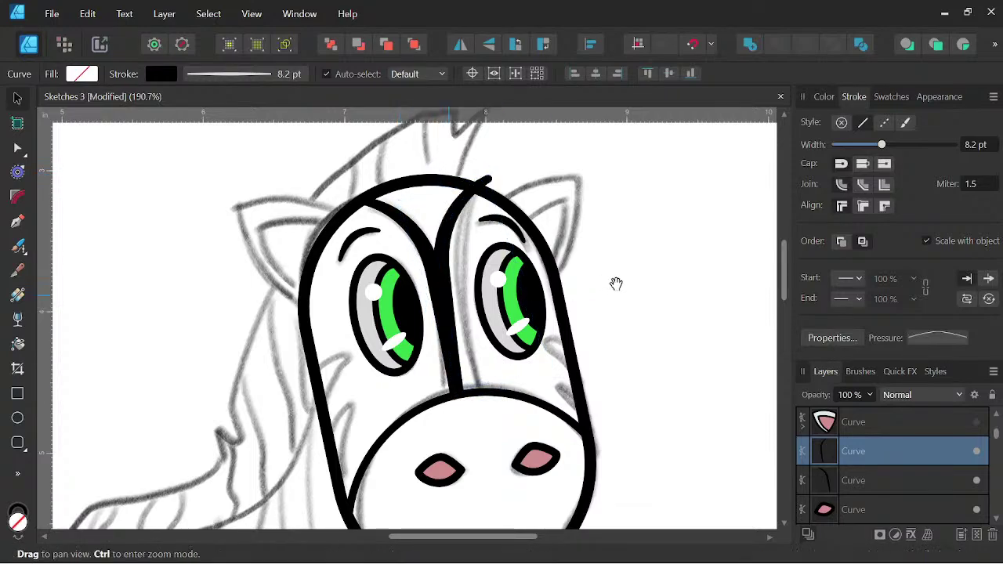
pyautogui.scroll(-4, 613, 285)
pyautogui.moveTo(613, 284); pyautogui.dragTo(540, 290)
pyautogui.scroll(5, 482, 262)
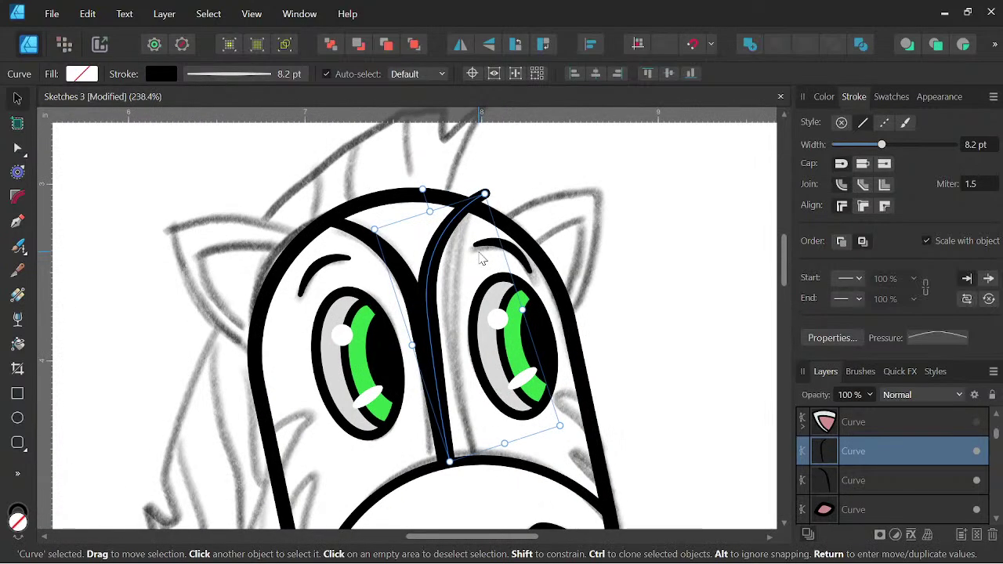
# Move the right-hand forehead stripe's upper end node onto the head outline and fine-tune its lower end node at the muzzle.
pyautogui.press('a')
pyautogui.moveTo(484, 195); pyautogui.dragTo(474, 206)
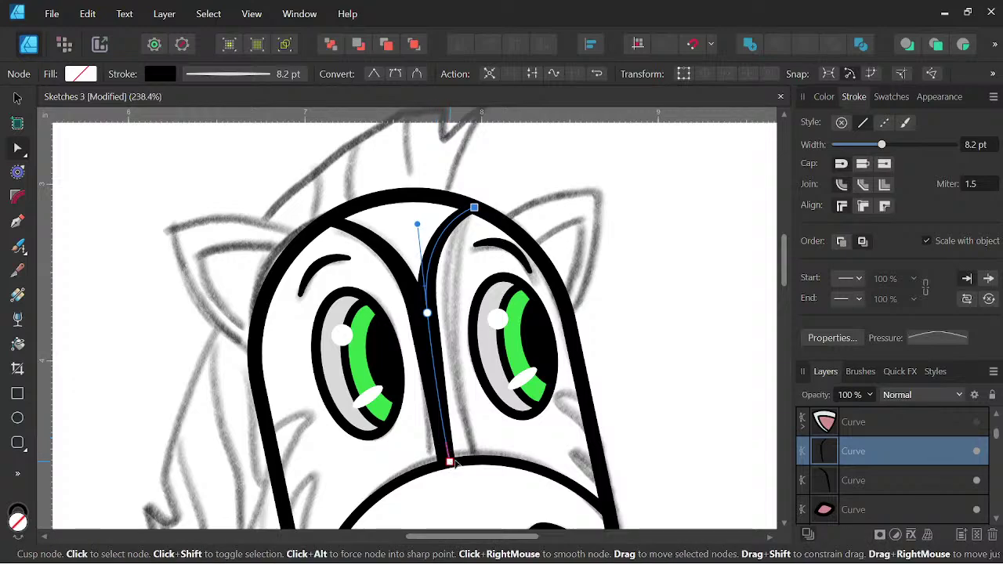
pyautogui.moveTo(451, 463); pyautogui.dragTo(452, 461)
pyautogui.press('space')
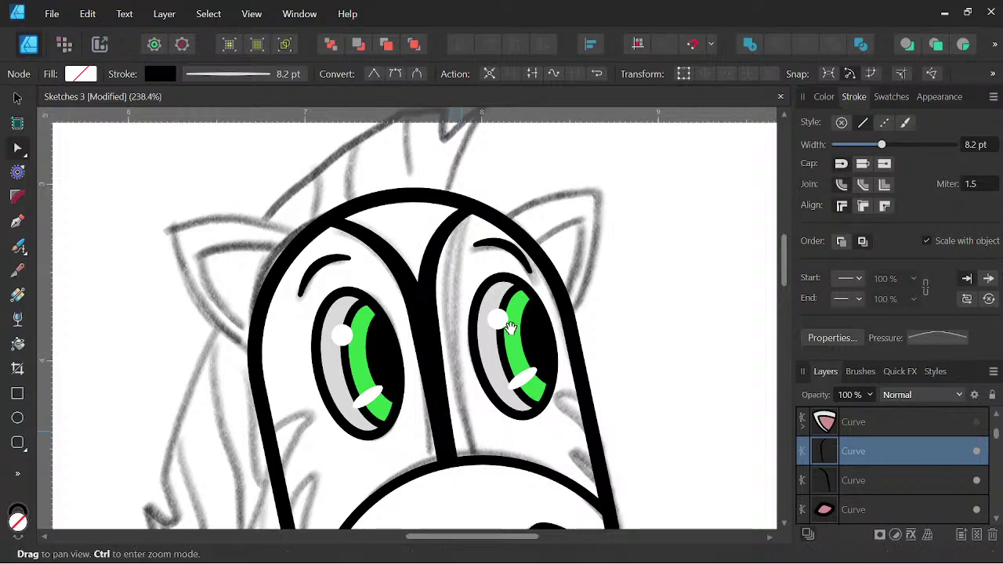
pyautogui.scroll(-3, 510, 329)
pyautogui.moveTo(551, 328); pyautogui.dragTo(513, 312)
pyautogui.scroll(3, 444, 313)
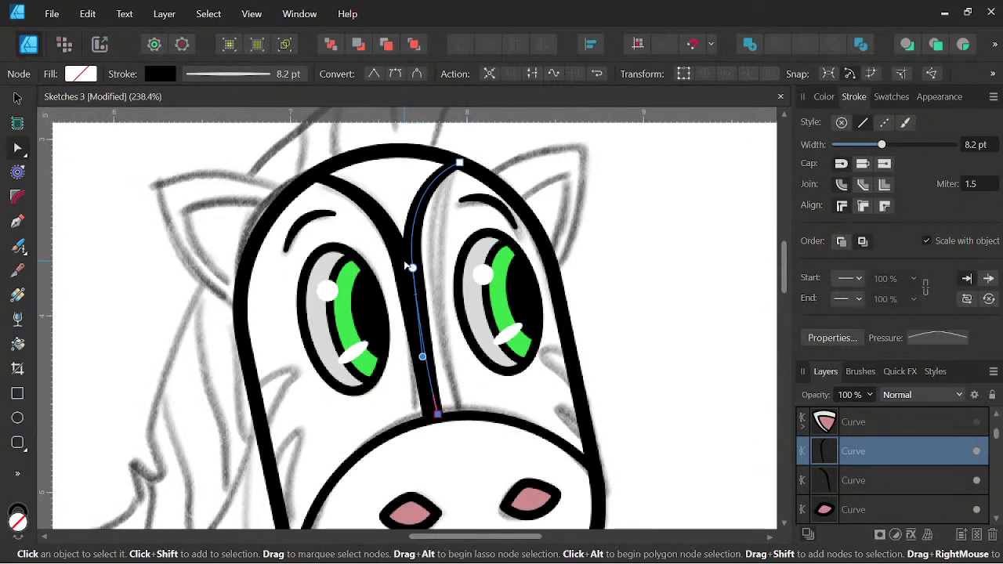
# Shift the left-hand forehead stripe's lower end and middle nodes slightly right so it merges with the right-hand stripe.
pyautogui.click(404, 266)
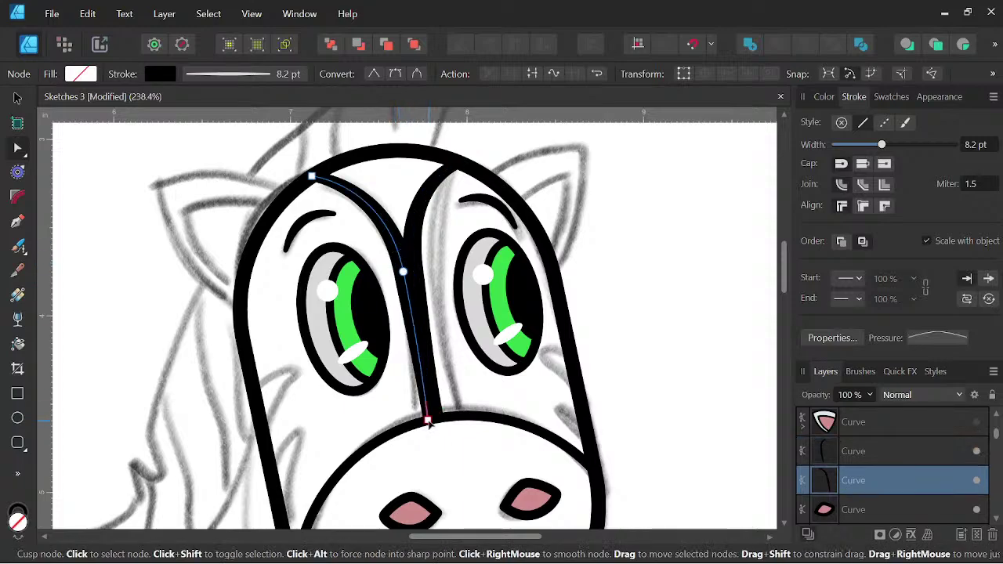
pyautogui.moveTo(428, 421); pyautogui.dragTo(433, 419)
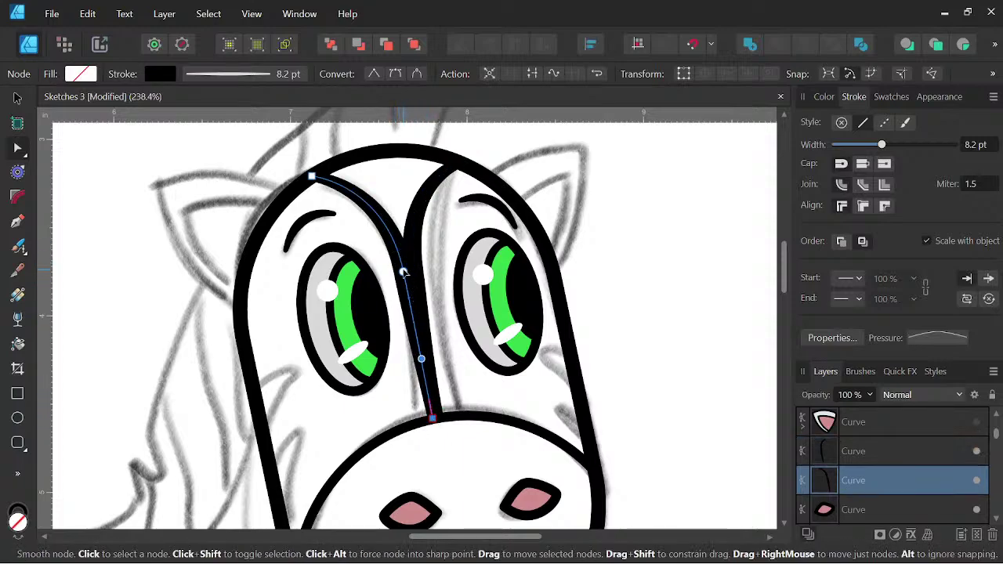
pyautogui.moveTo(404, 272); pyautogui.dragTo(407, 272)
pyautogui.scroll(-3, 443, 249)
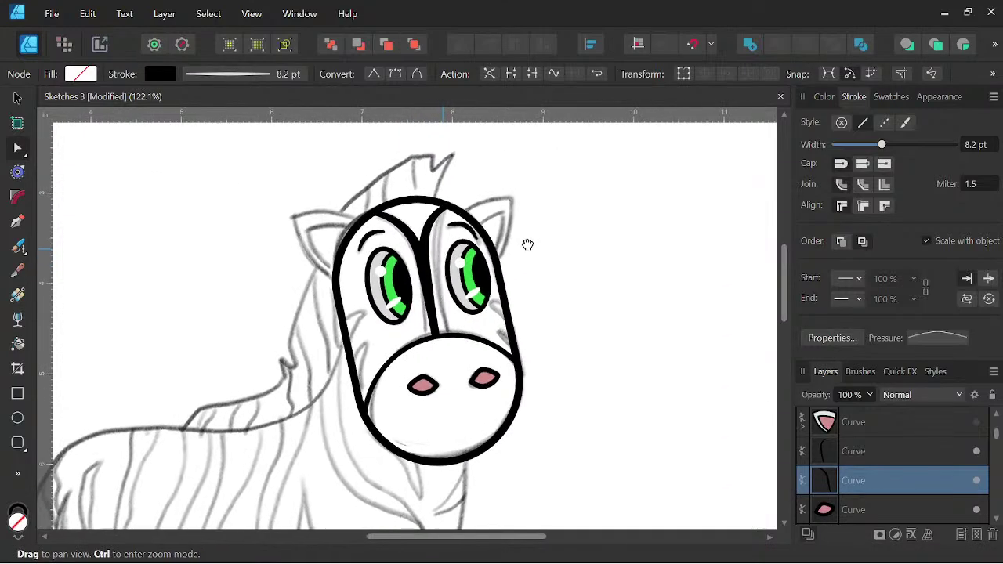
pyautogui.scroll(-4, 527, 244)
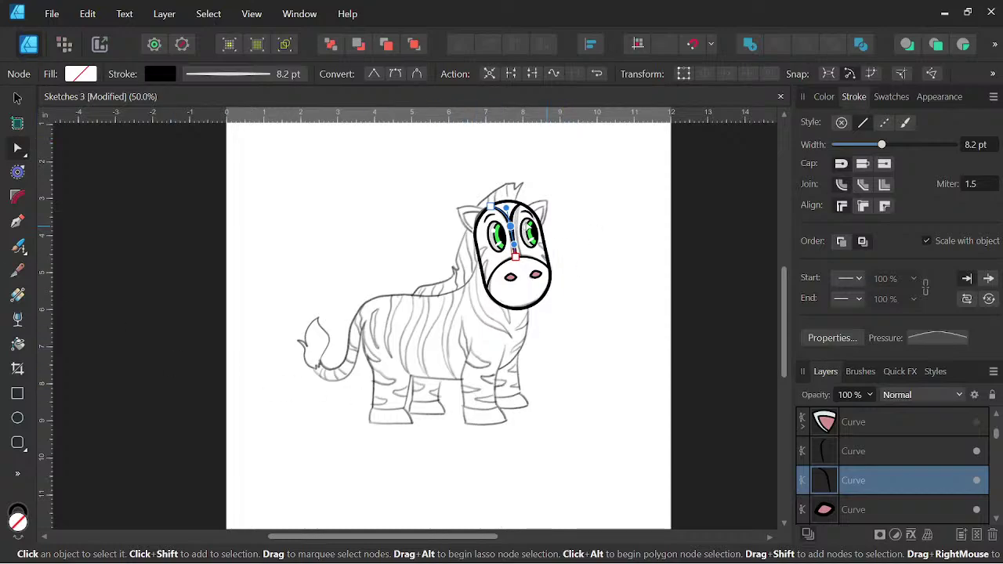
# Shorten the right-hand forehead stripe by moving its lower end node up to between the lower parts of the eyes.
pyautogui.scroll(5, 517, 219)
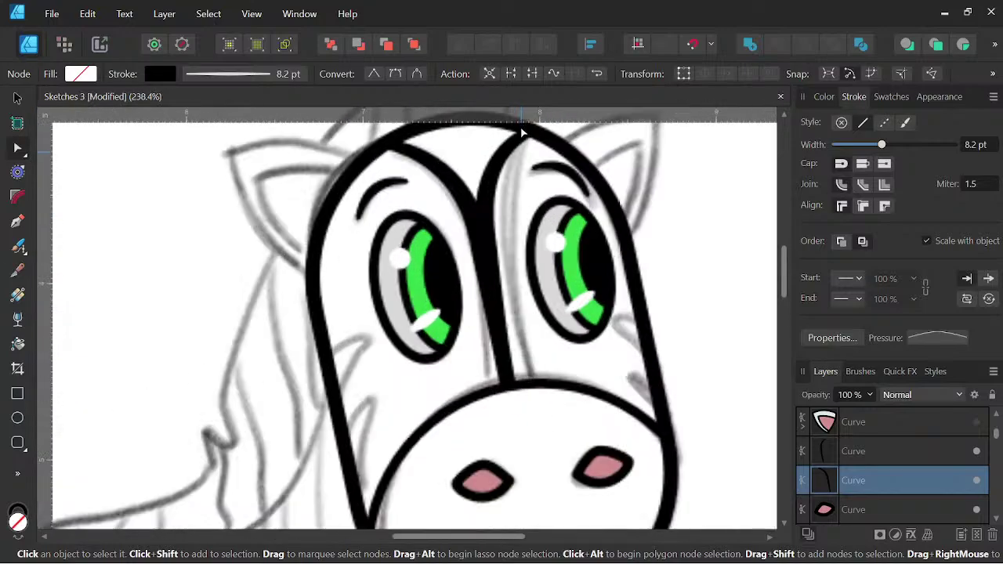
pyautogui.click(510, 382)
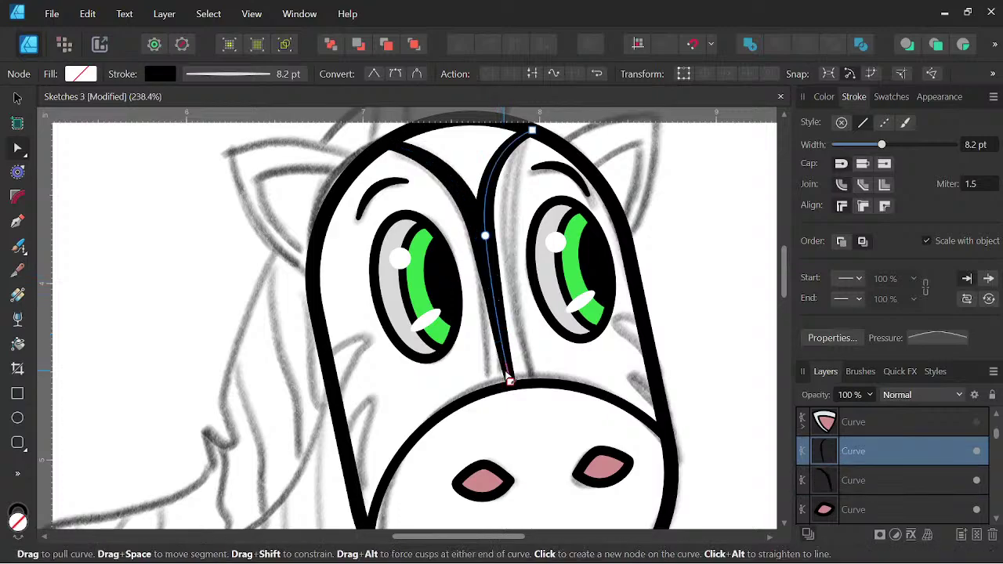
pyautogui.moveTo(510, 382); pyautogui.dragTo(496, 315)
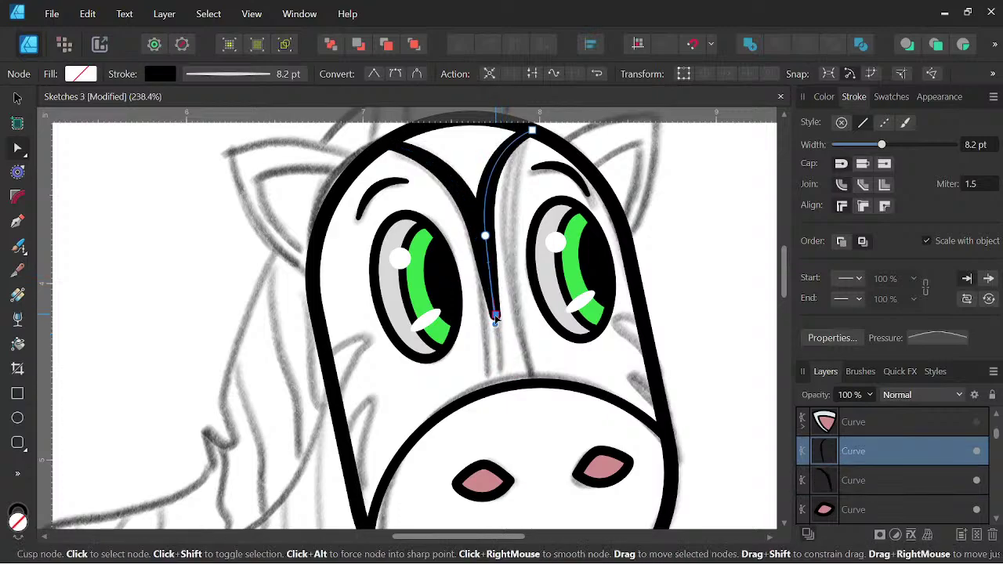
pyautogui.scroll(-5, 495, 317)
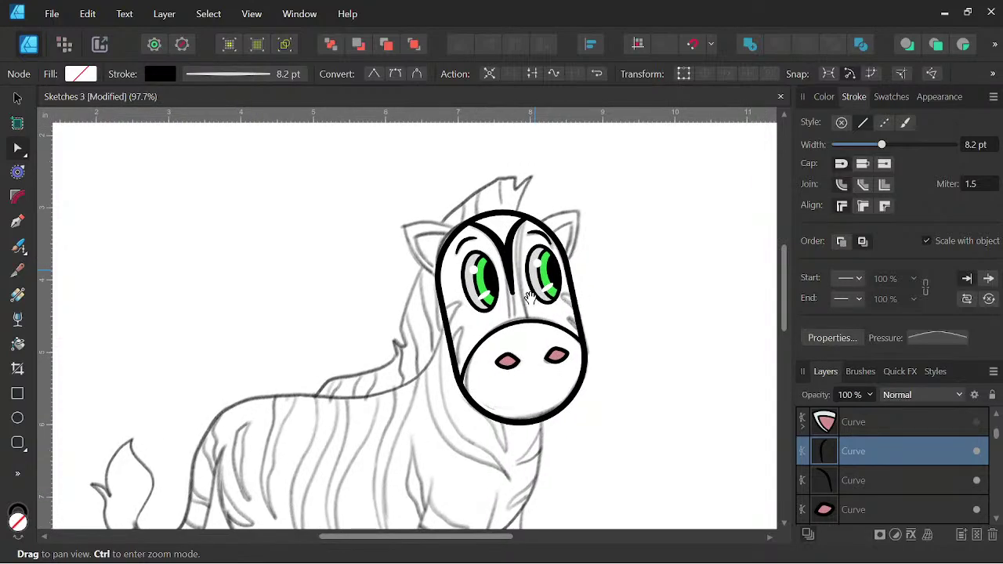
pyautogui.scroll(3, 531, 298)
pyautogui.moveTo(522, 336); pyautogui.dragTo(510, 298)
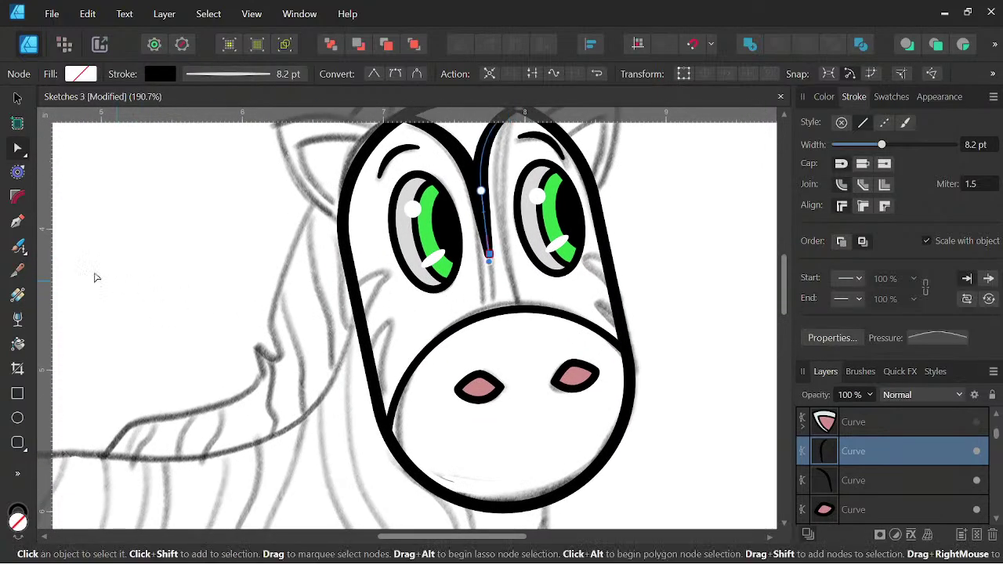
pyautogui.click(17, 221)
pyautogui.scroll(-1, 359, 311)
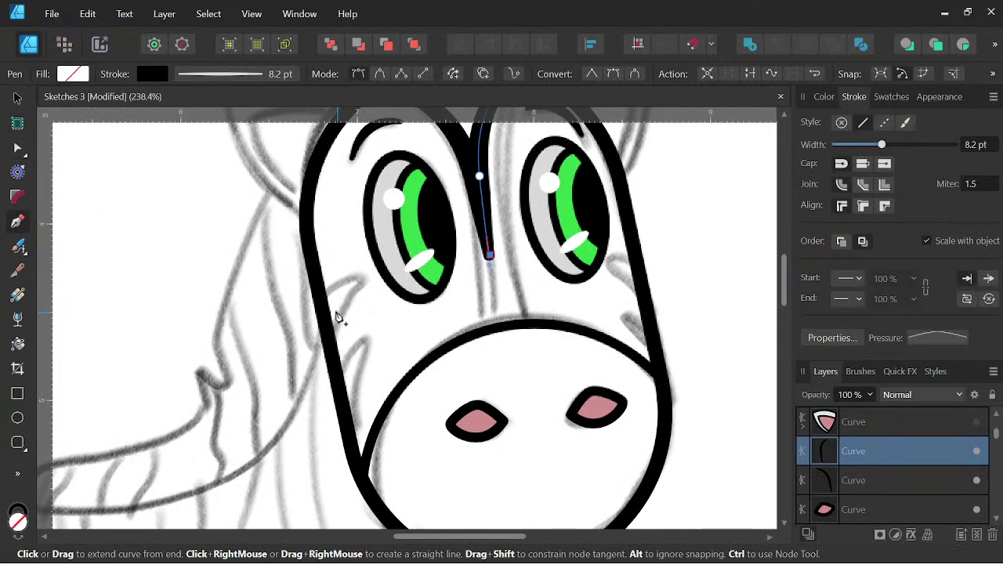
pyautogui.click(319, 307)
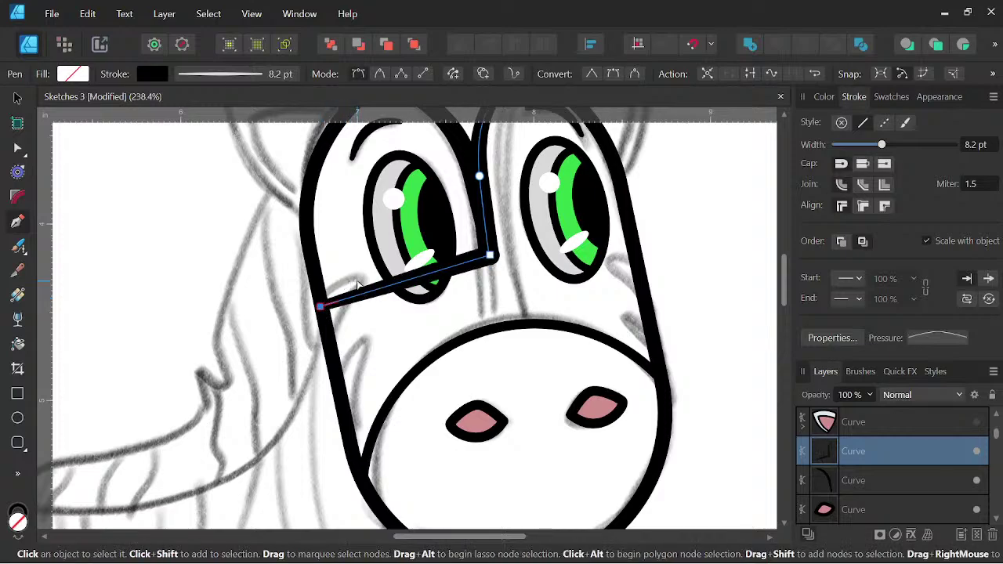
pyautogui.hotkey('ctrl', 'z')
pyautogui.press('Escape')
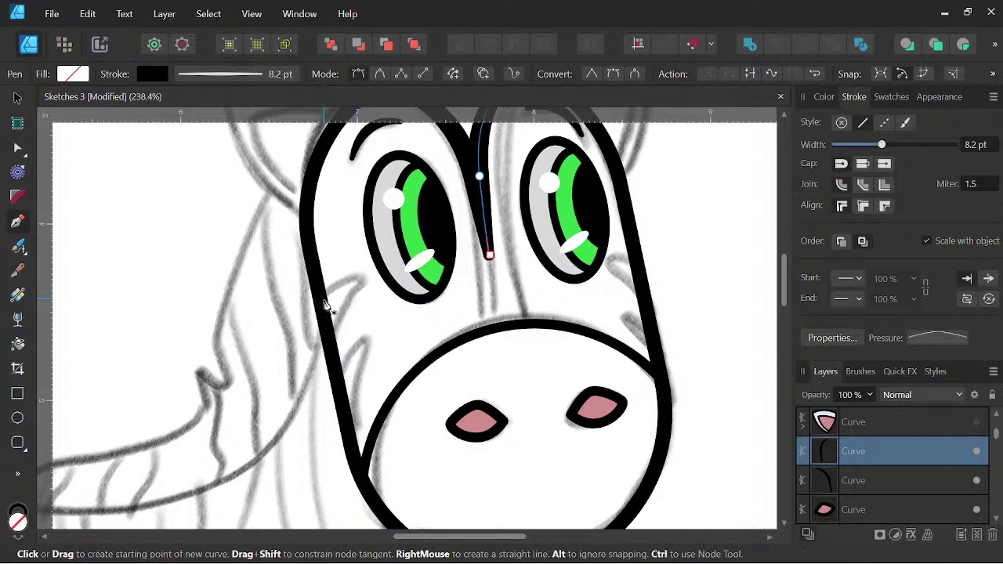
# Trace the upper left-hand cheek stripe with the Pen tool as a closed, curved triangle against the head outline.
pyautogui.click(324, 299)
pyautogui.moveTo(362, 278); pyautogui.dragTo(379, 282)
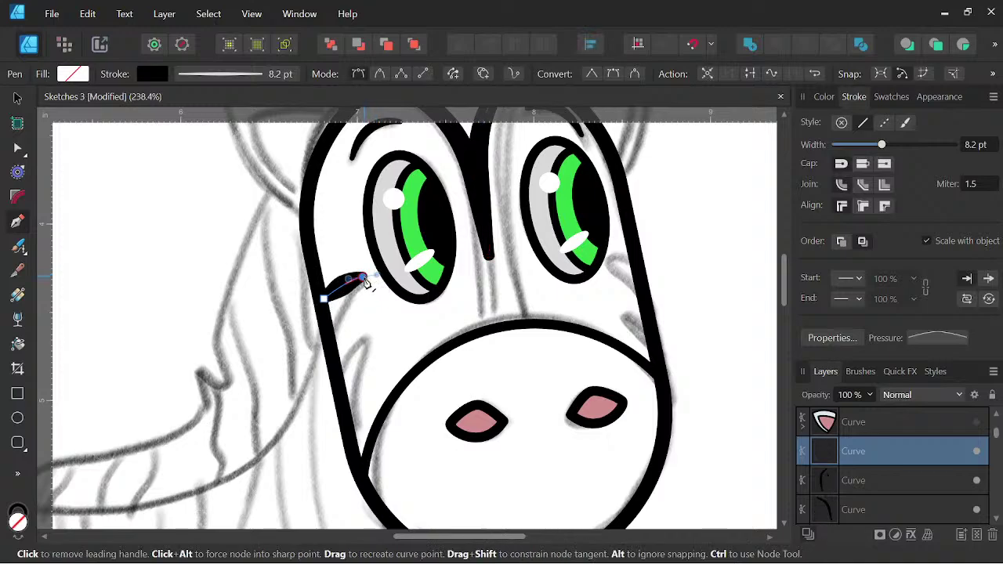
pyautogui.click(363, 278)
pyautogui.moveTo(331, 343)
pyautogui.mouseDown()
pyautogui.moveTo(331, 366)
pyautogui.moveTo(331, 342)
pyautogui.mouseUp()
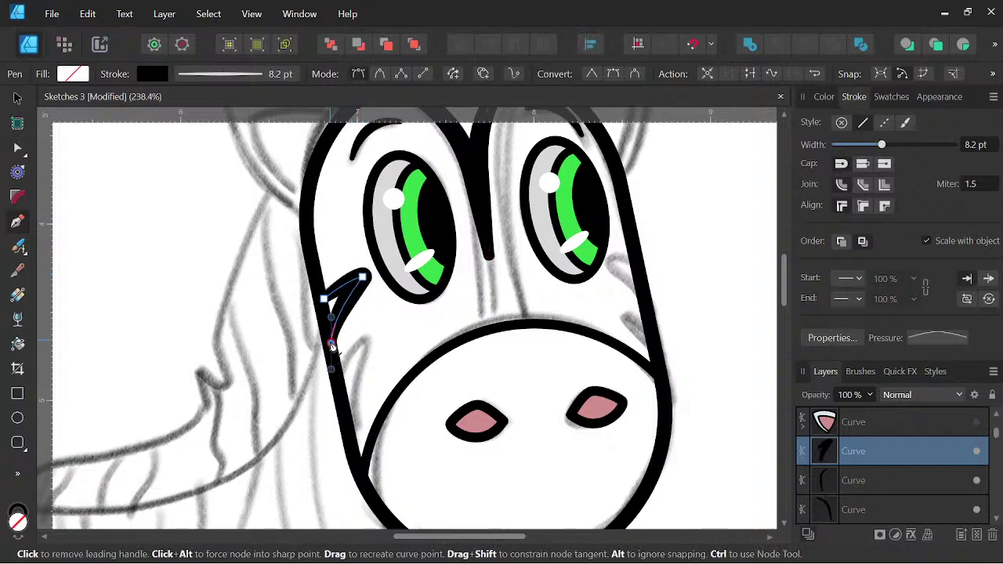
pyautogui.click(324, 299)
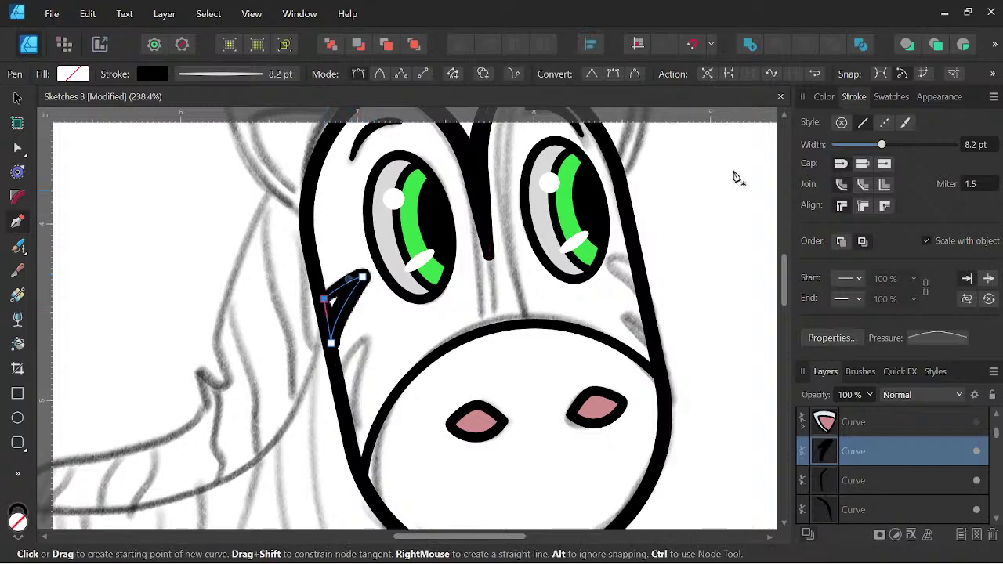
# Reset the cheek stripe's pressure profile and swap its colours to a black fill with no stroke.
pyautogui.click(917, 337)
pyautogui.click(980, 489)
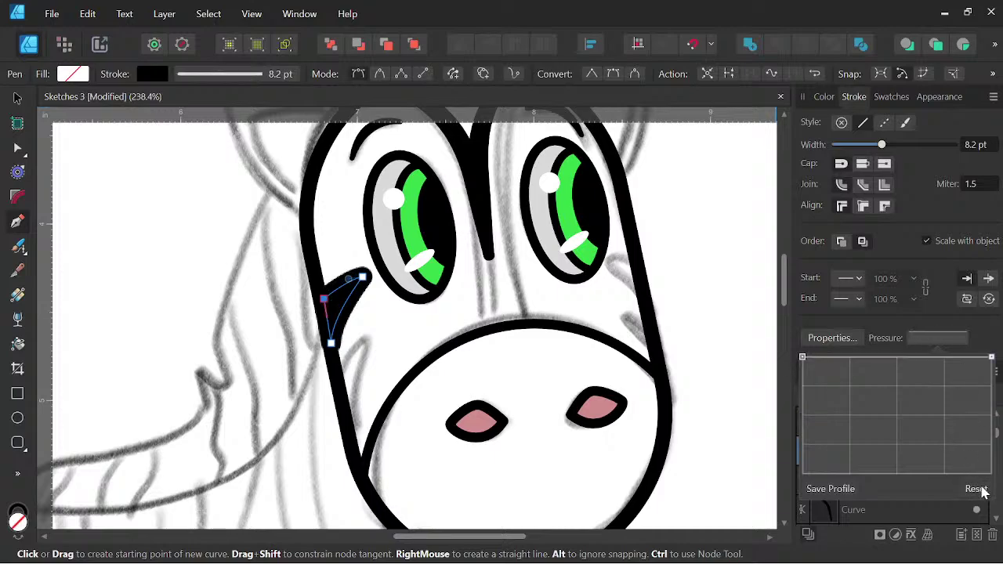
pyautogui.click(824, 97)
pyautogui.click(835, 131)
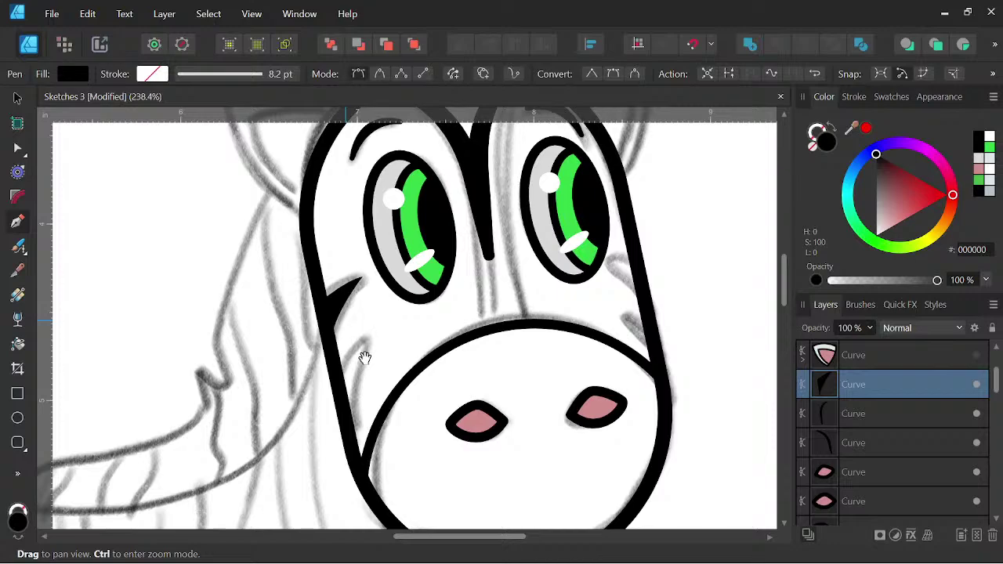
# Duplicate the cheek stripe below the first one, rotate it slightly counterclockwise and enlarge it to match the sketch.
pyautogui.press('v')
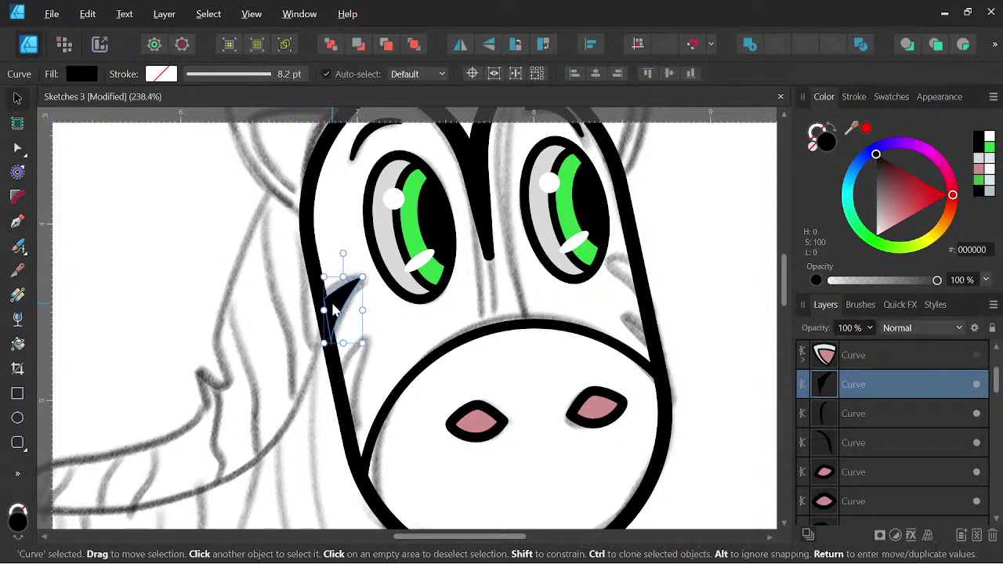
pyautogui.moveTo(334, 310); pyautogui.dragTo(349, 386)
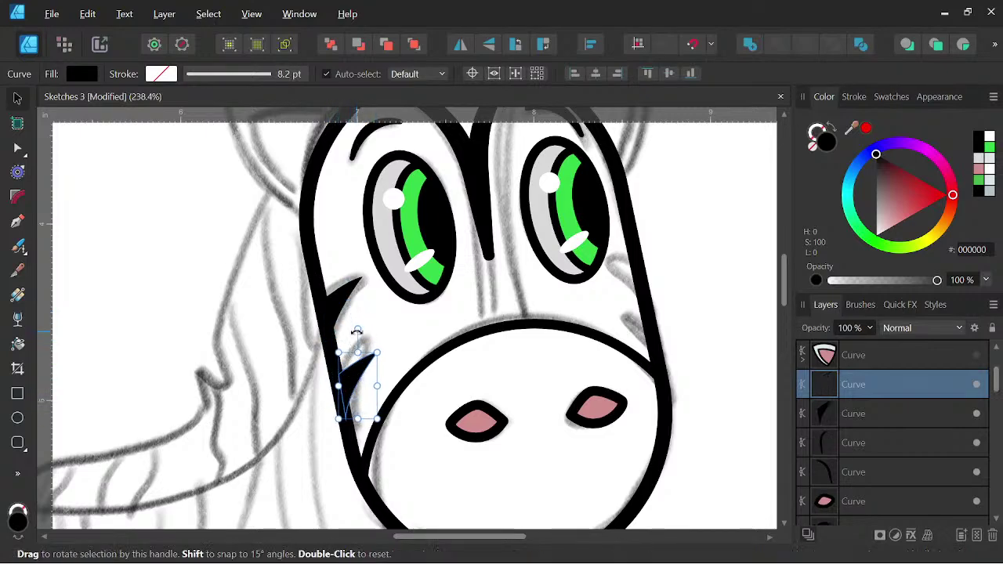
pyautogui.moveTo(356, 332)
pyautogui.mouseDown()
pyautogui.moveTo(348, 331)
pyautogui.moveTo(372, 331)
pyautogui.mouseUp()
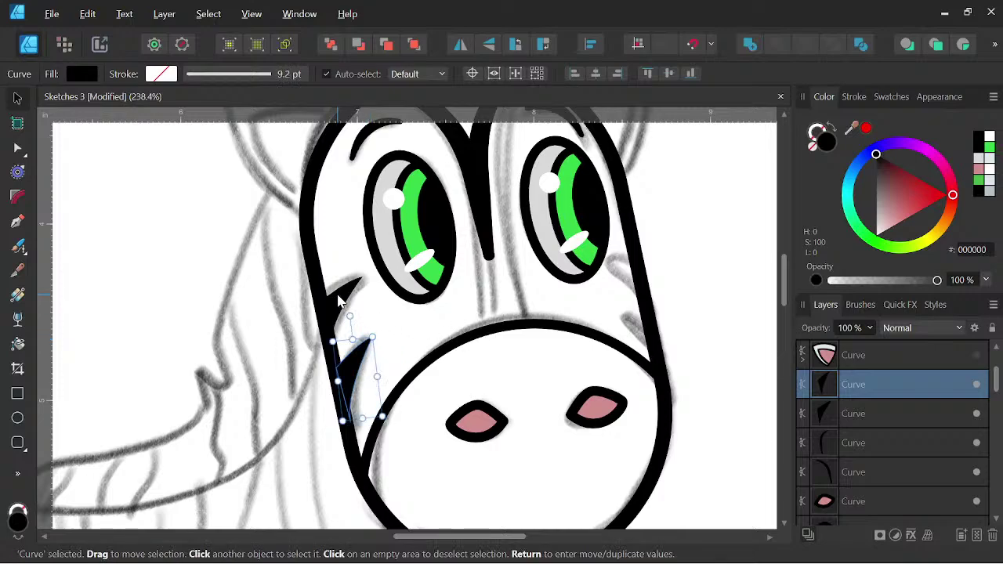
# Duplicate both left-hand cheek stripes onto the right-hand cheek and mirror the copies horizontally.
pyautogui.keyDown('shift'); pyautogui.click(339, 302); pyautogui.keyUp('shift')
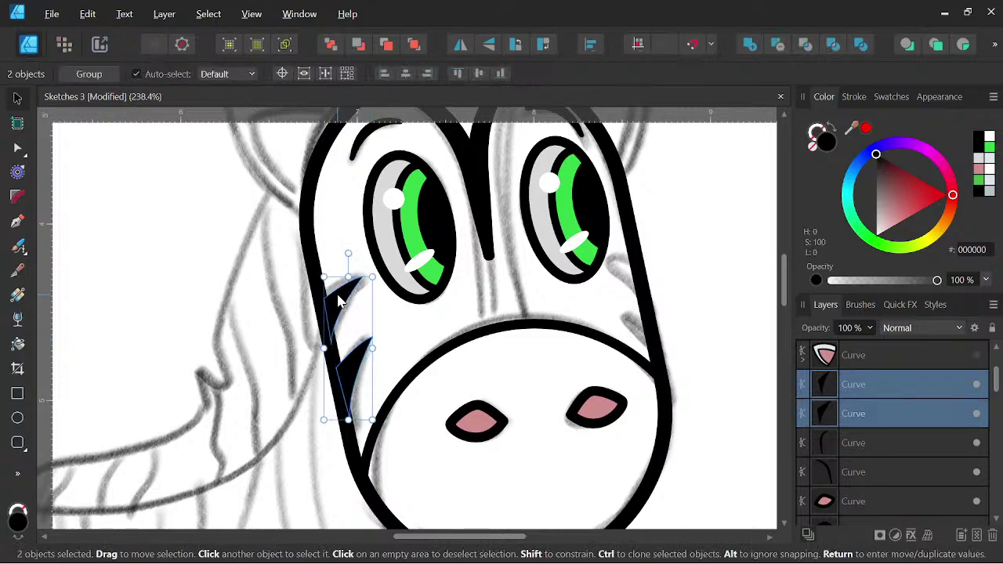
pyautogui.moveTo(339, 302); pyautogui.dragTo(635, 280)
pyautogui.click(460, 45)
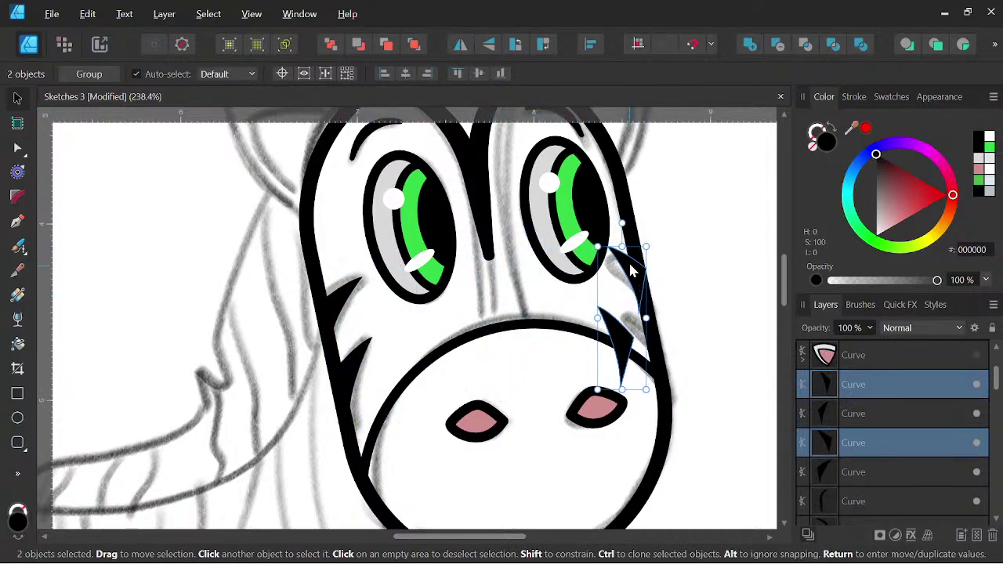
# Rotate the right-hand cheek stripes counterclockwise and adjust them to fit against the head outline beside the eye and muzzle.
pyautogui.moveTo(619, 220); pyautogui.dragTo(633, 288)
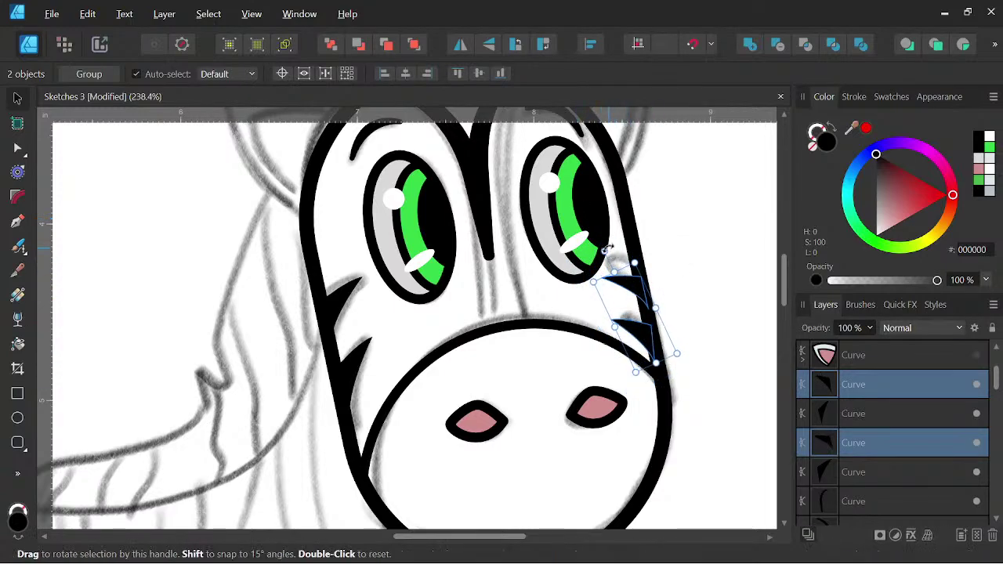
pyautogui.moveTo(606, 251); pyautogui.dragTo(608, 250)
pyautogui.press('space')
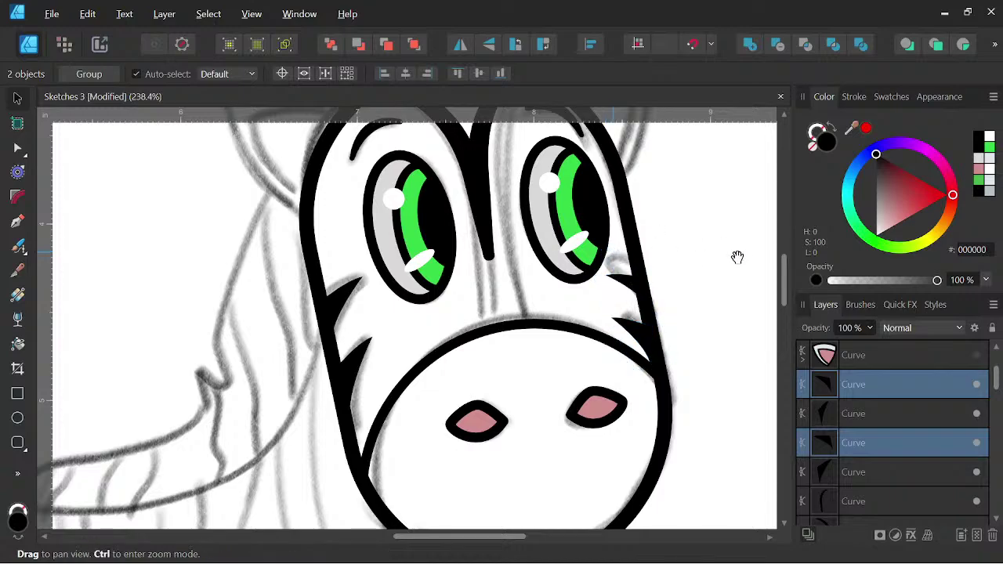
pyautogui.scroll(-3, 706, 251)
pyautogui.scroll(-2, 611, 250)
pyautogui.scroll(4, 591, 306)
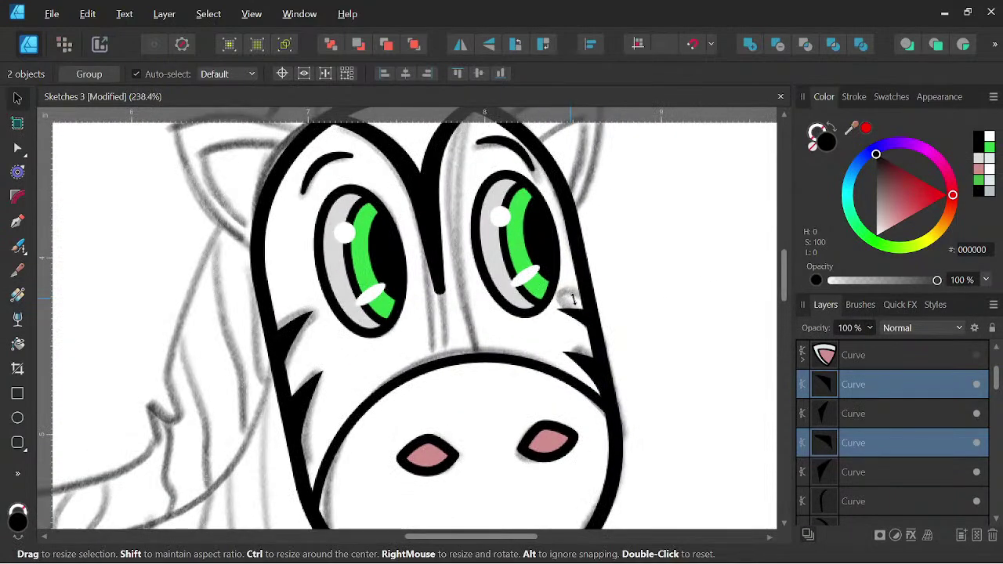
pyautogui.moveTo(590, 293); pyautogui.dragTo(575, 277)
# Fill the muzzle ellipse inside the head shape with dark grey 555555.
pyautogui.scroll(-3, 596, 282)
pyautogui.click(554, 248)
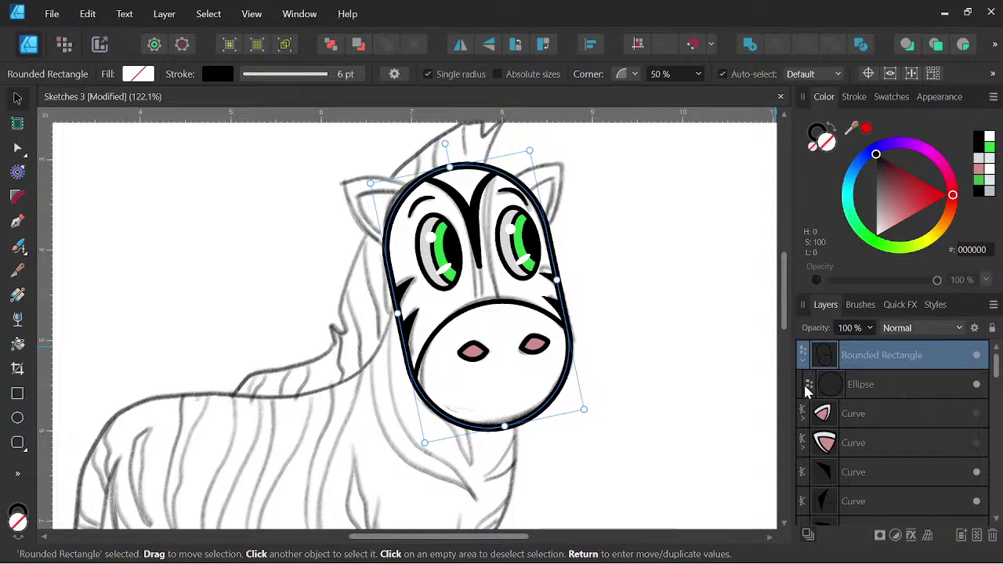
pyautogui.click(895, 390)
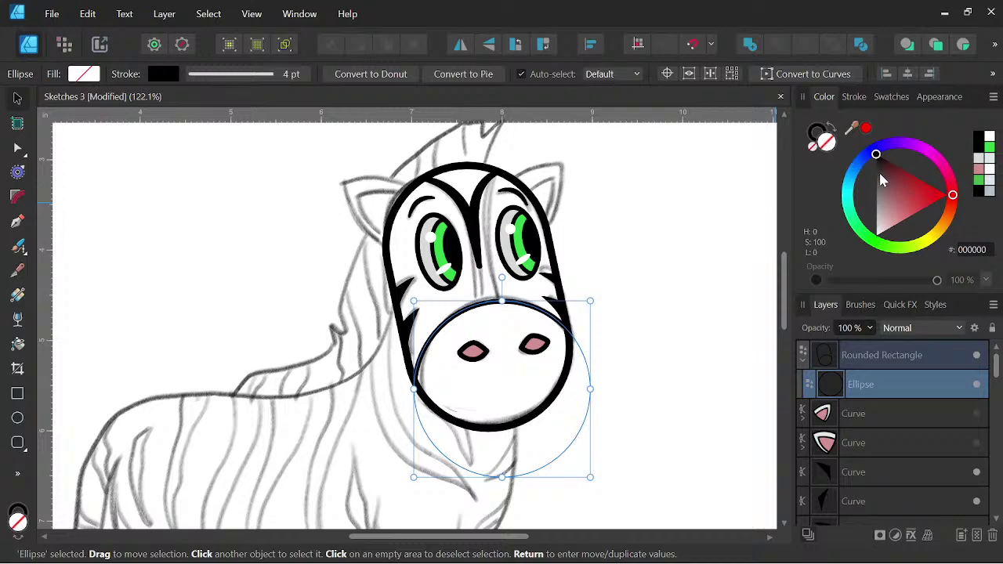
pyautogui.moveTo(882, 181); pyautogui.dragTo(872, 185)
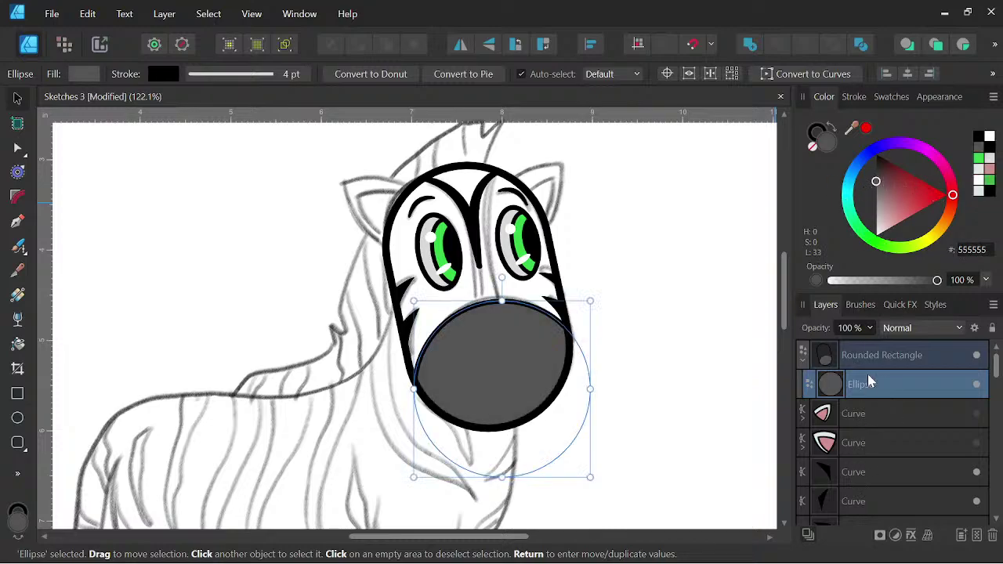
# Nest both pink nostril curves inside the muzzle ellipse so they sit above its fill.
pyautogui.scroll(-3, 858, 459)
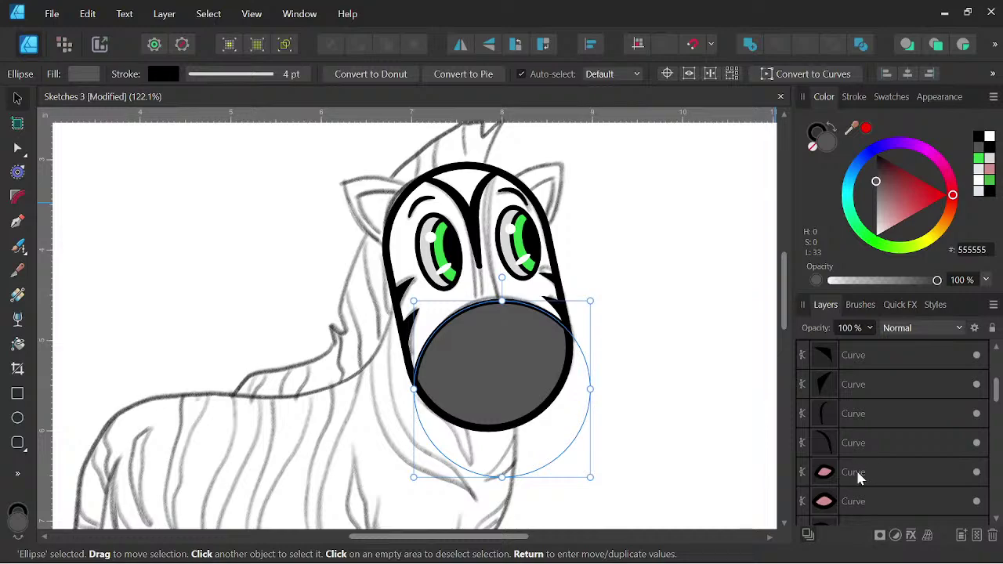
pyautogui.click(858, 474)
pyautogui.keyDown('shift'); pyautogui.click(858, 500); pyautogui.keyUp('shift')
pyautogui.moveTo(857, 500); pyautogui.dragTo(851, 389)
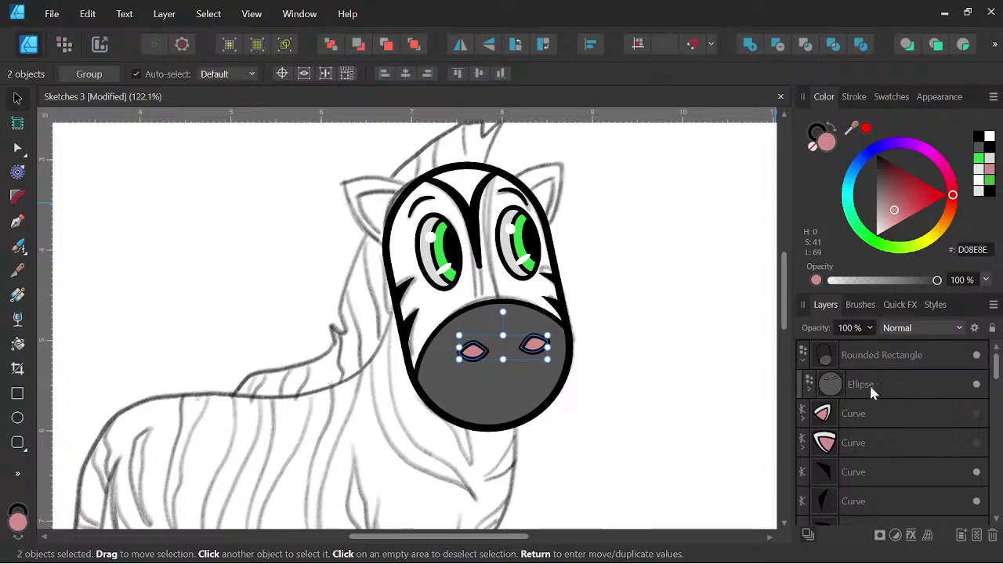
# Turn the visibility of both hidden ear curves back on.
pyautogui.click(872, 356)
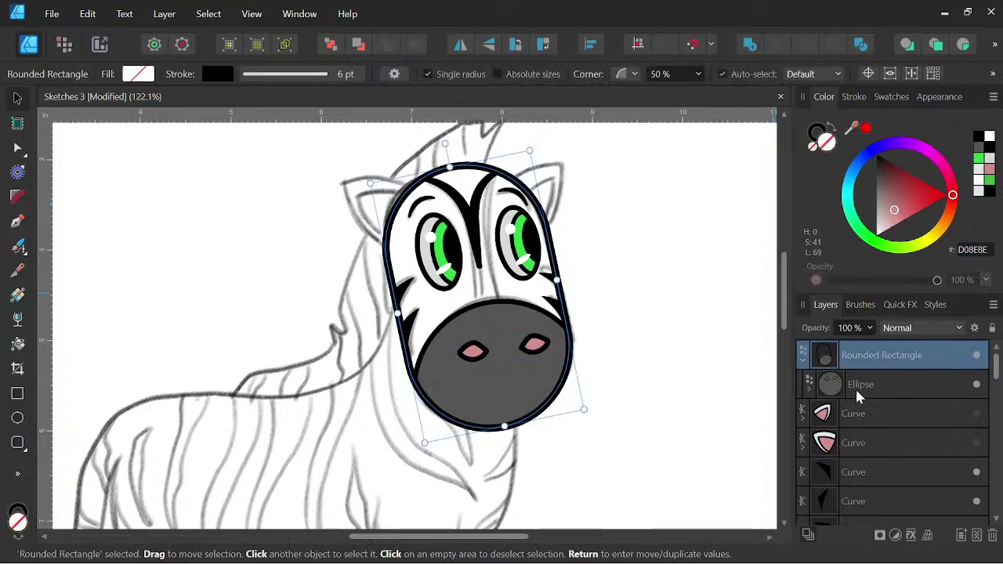
pyautogui.click(872, 421)
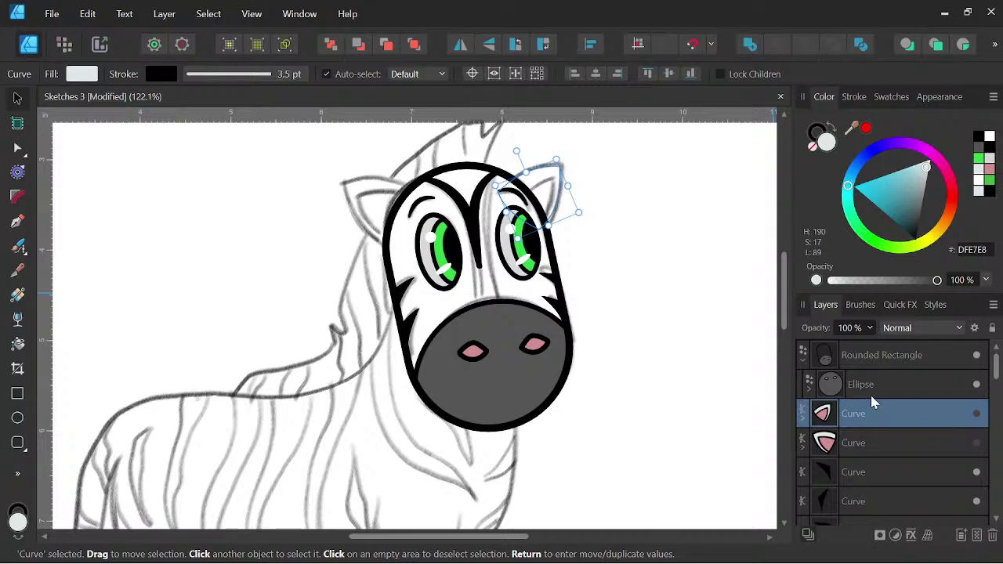
pyautogui.click(977, 414)
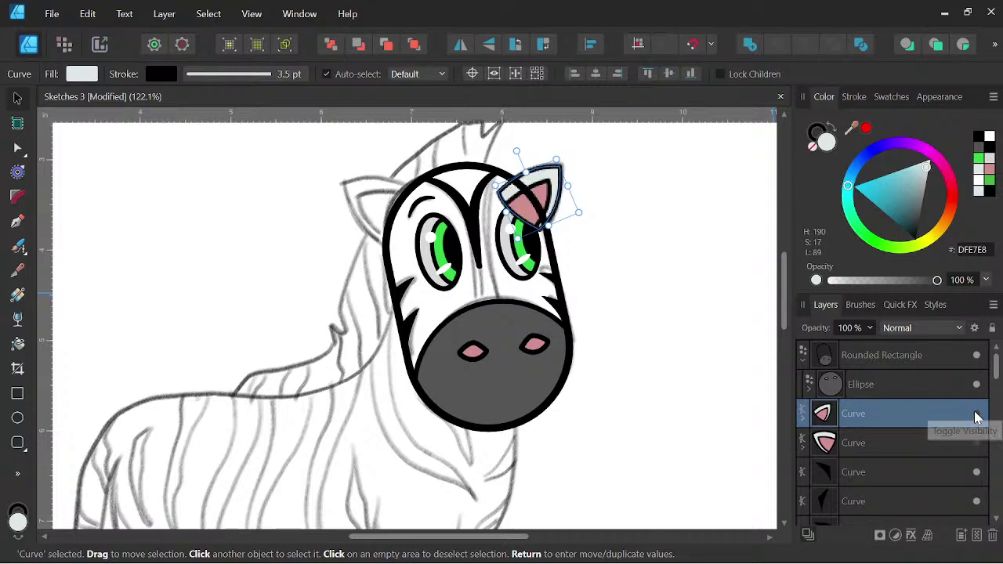
pyautogui.click(977, 443)
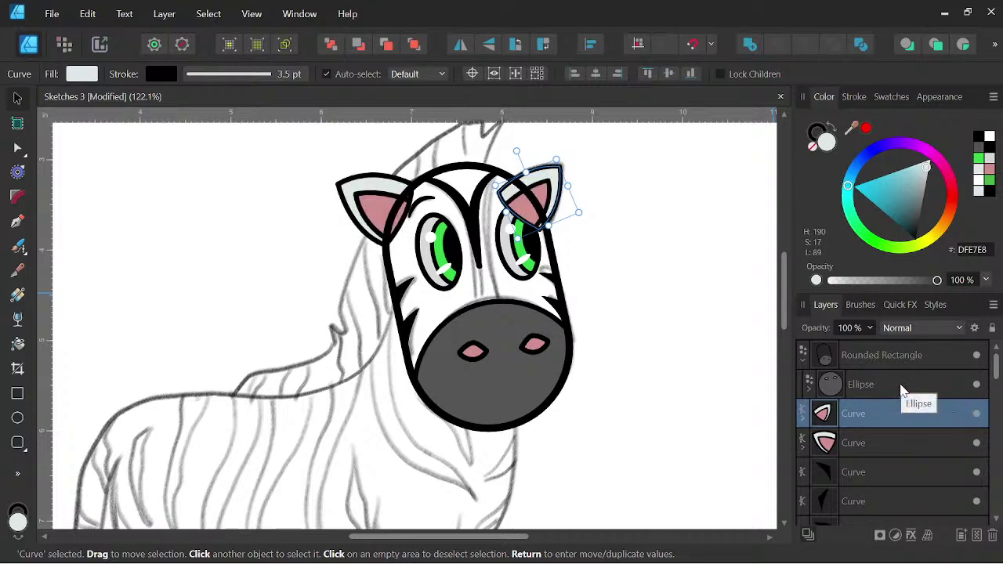
# Fill the head's rounded rectangle with the light blue-grey colour DEE6EB from the recent colours.
pyautogui.click(902, 390)
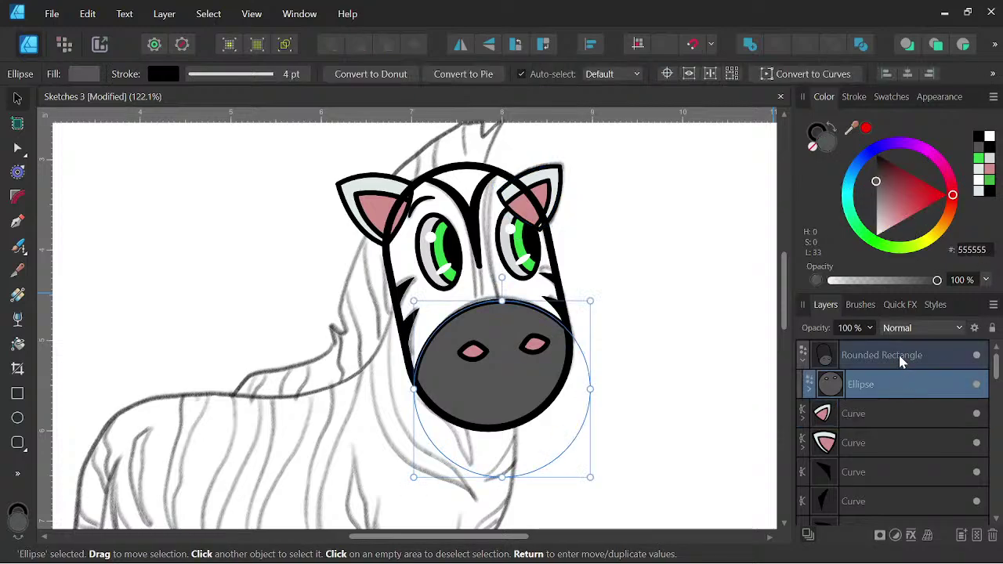
pyautogui.click(902, 361)
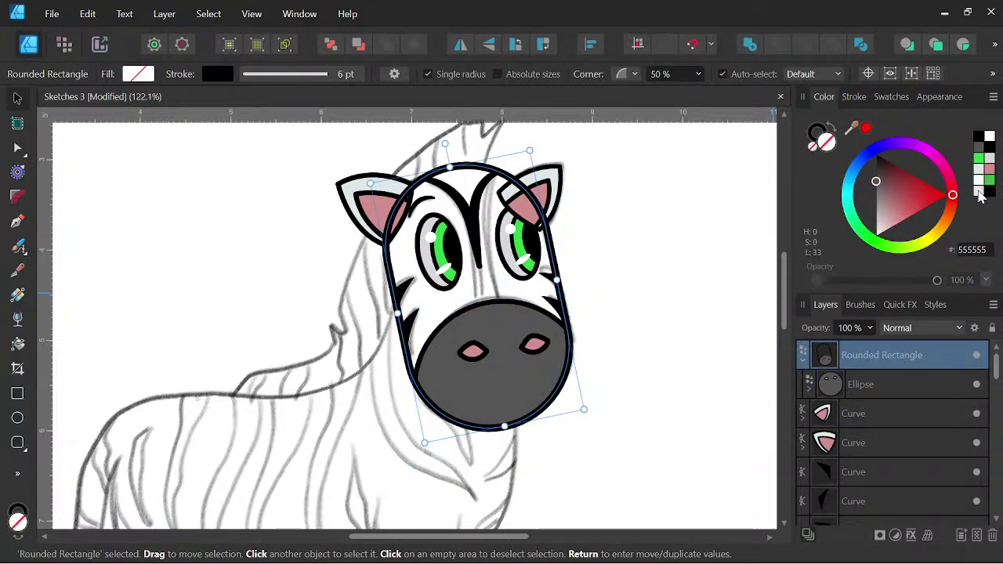
pyautogui.click(979, 194)
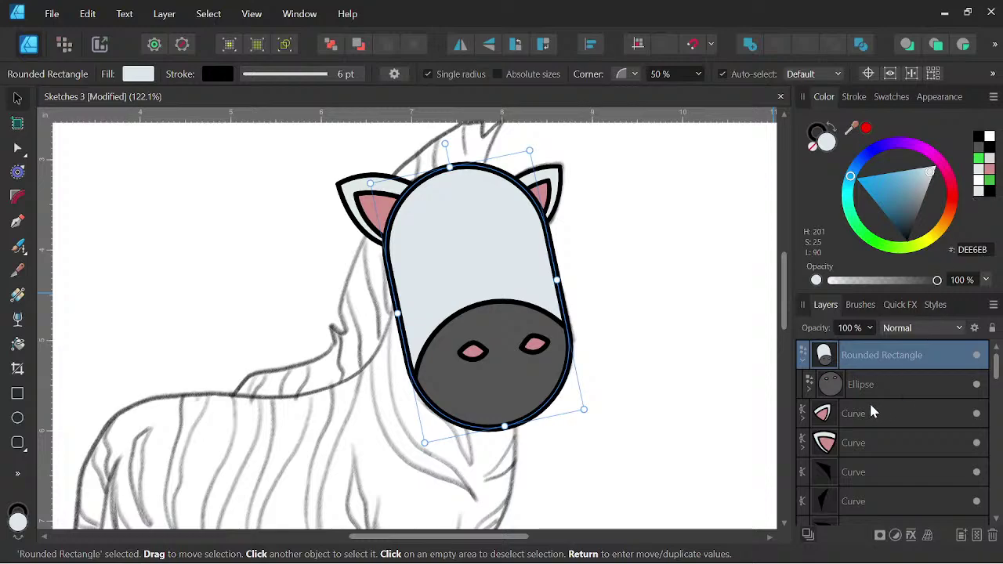
# Nest the eight cheek stripe, eyebrow and forehead stripe curves inside the head's rounded rectangle.
pyautogui.click(802, 361)
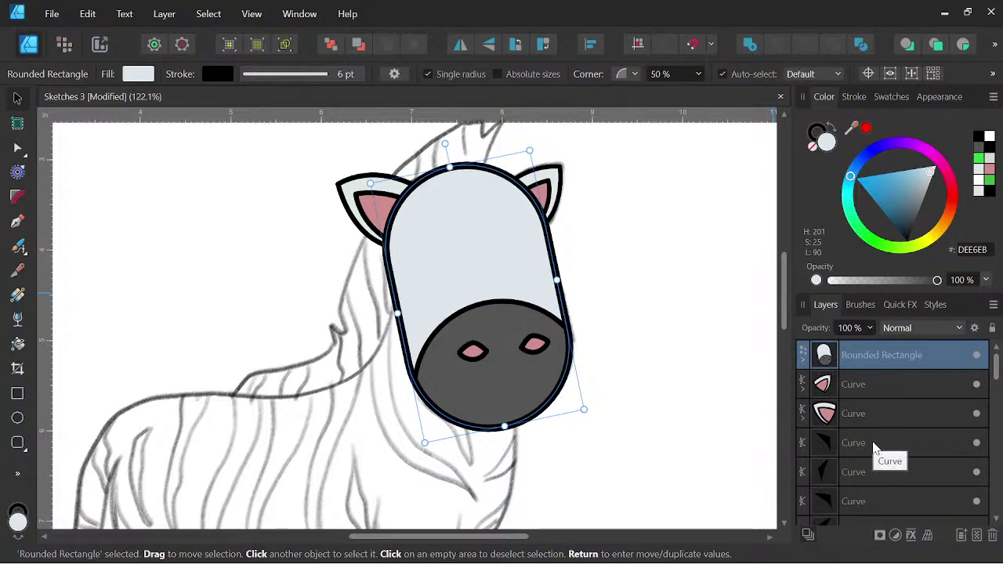
pyautogui.click(876, 447)
pyautogui.scroll(-2, 876, 464)
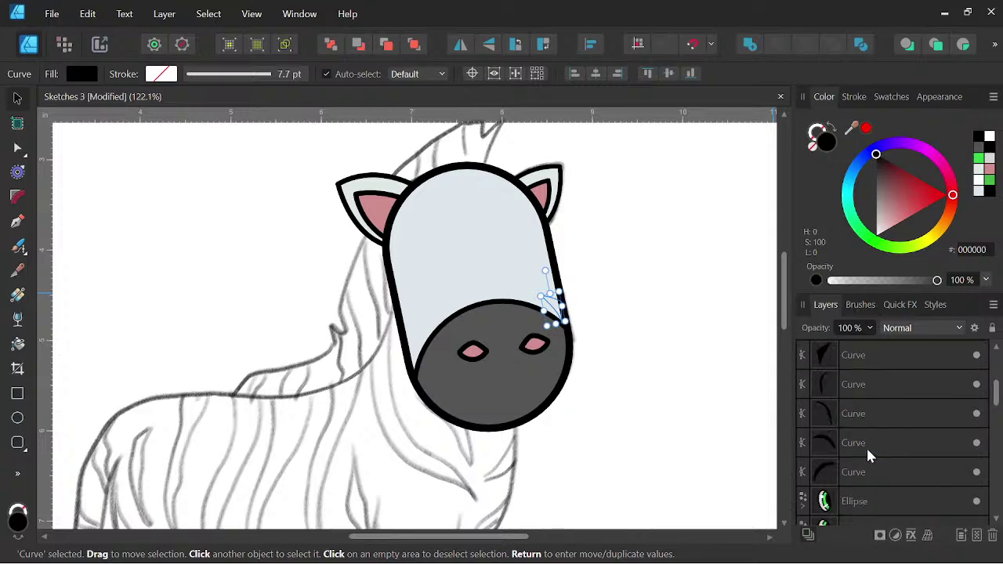
pyautogui.keyDown('shift'); pyautogui.click(870, 462); pyautogui.keyUp('shift')
pyautogui.scroll(2, 868, 453)
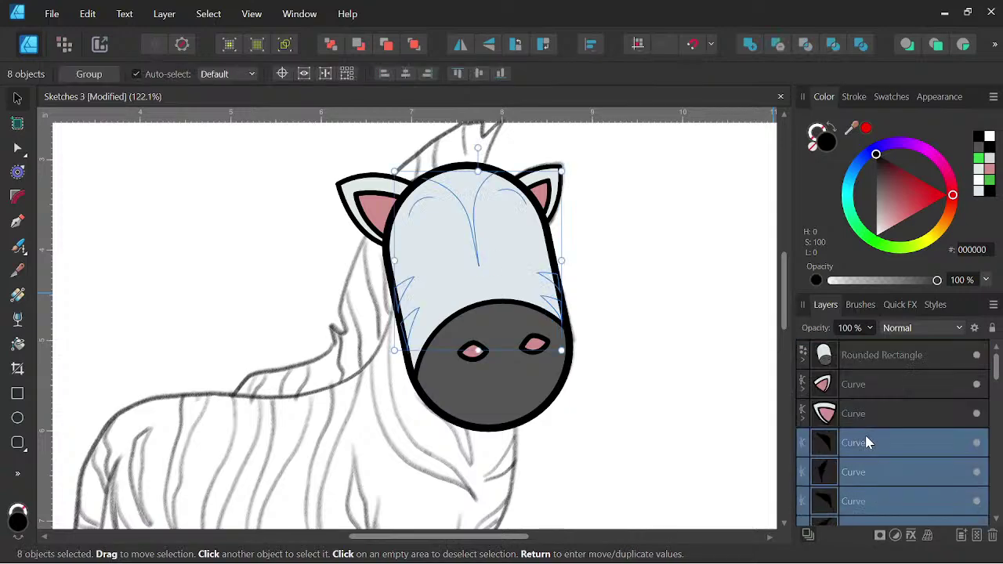
pyautogui.moveTo(855, 449); pyautogui.dragTo(855, 357)
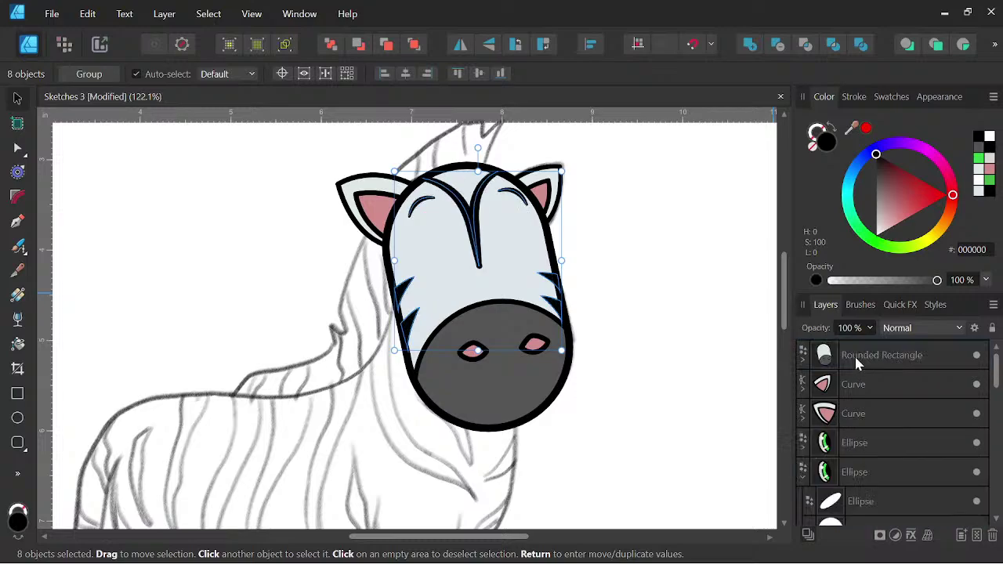
# Nest both eye ellipses, with their contents, inside the head's rounded rectangle.
pyautogui.click(864, 361)
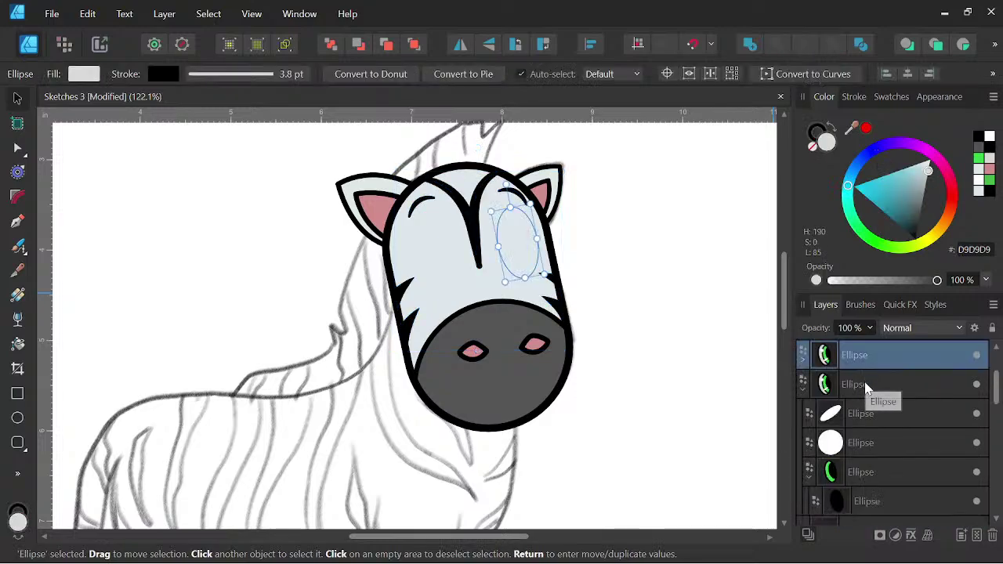
pyautogui.keyDown('shift'); pyautogui.click(863, 381); pyautogui.keyUp('shift')
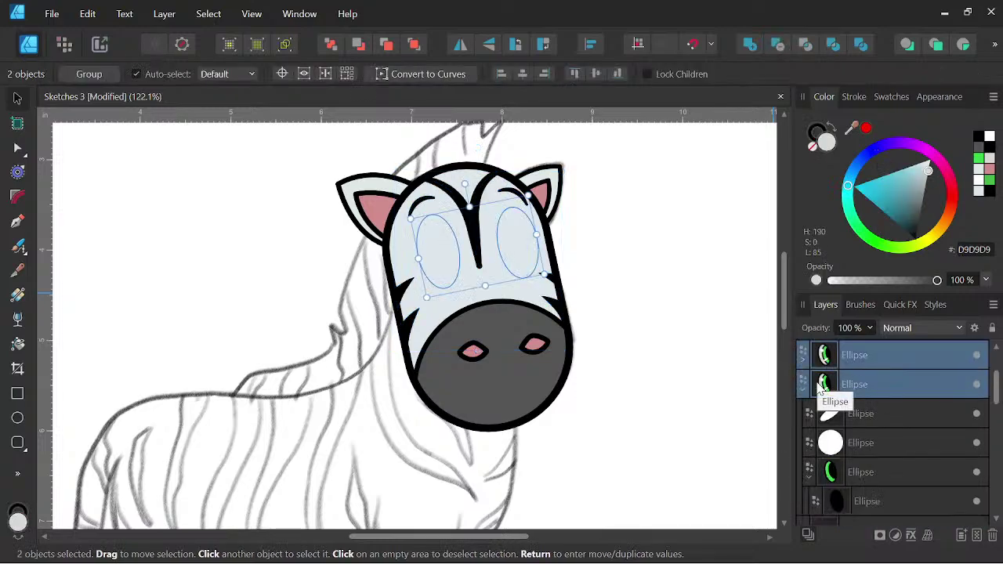
pyautogui.scroll(2, 857, 380)
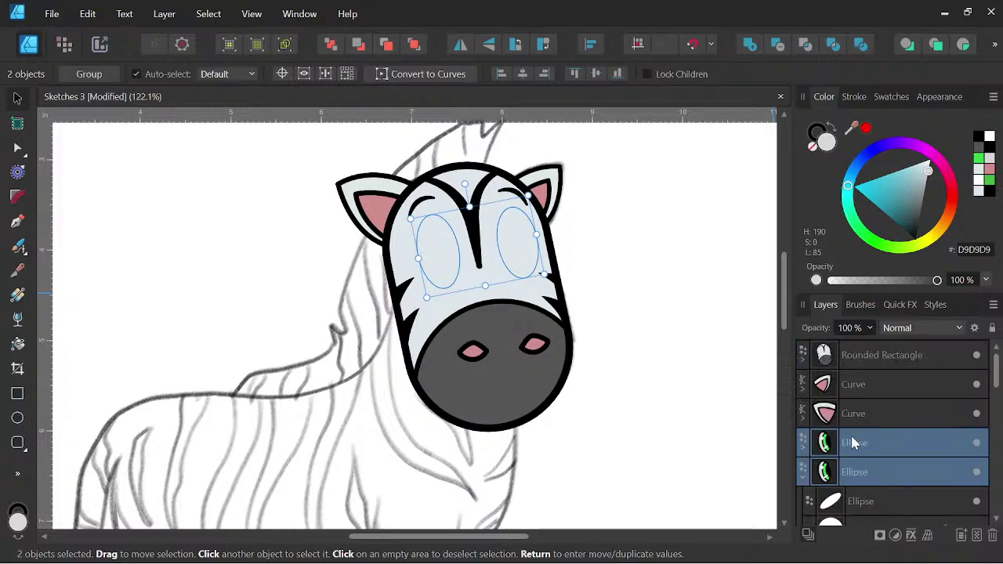
pyautogui.moveTo(851, 439); pyautogui.dragTo(858, 359)
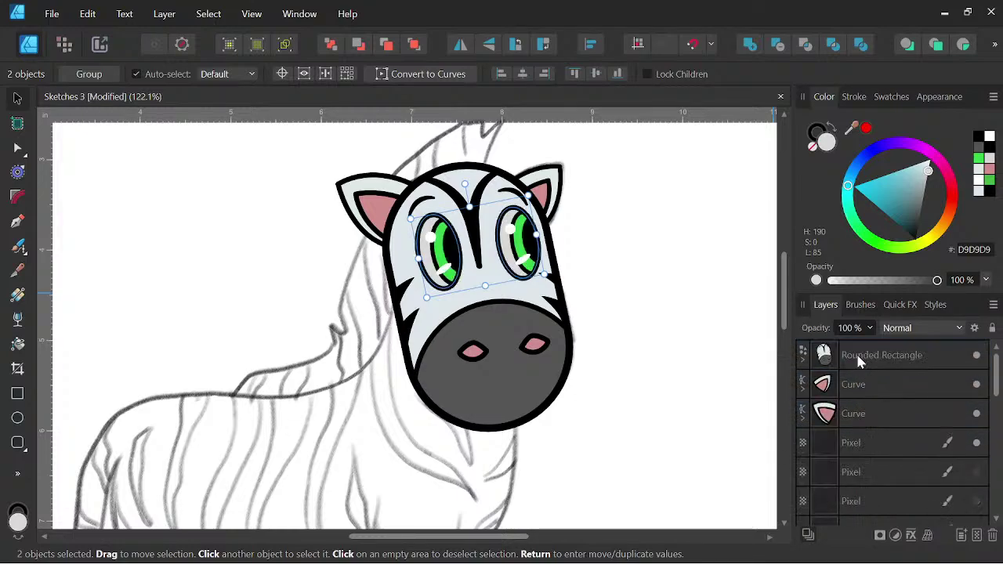
# Nudge the right-hand eye slightly inward from the head outline and fine-tune the left-hand eye's position.
pyautogui.scroll(-2, 576, 277)
pyautogui.moveTo(587, 279)
pyautogui.mouseDown()
pyautogui.moveTo(584, 250)
pyautogui.moveTo(585, 282)
pyautogui.mouseUp()
pyautogui.scroll(3, 582, 286)
pyautogui.scroll(2, 582, 286)
pyautogui.click(562, 314)
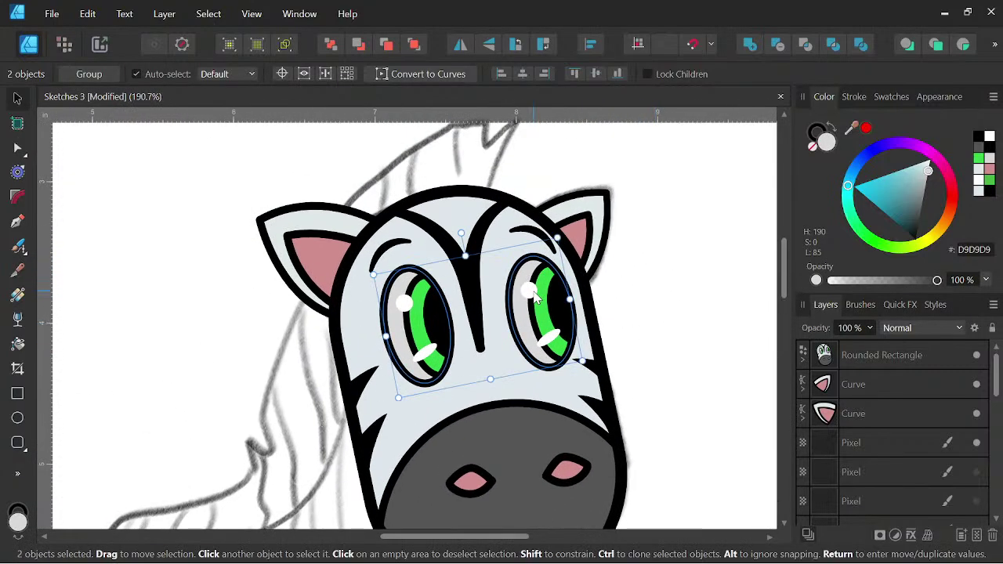
pyautogui.moveTo(552, 308); pyautogui.dragTo(542, 303)
pyautogui.click(421, 327)
pyautogui.moveTo(418, 328); pyautogui.dragTo(416, 329)
# Start the body outline with the Pen tool, tracing from the left-hand cheek down the neck and along the back to the rump.
pyautogui.scroll(-3, 538, 319)
pyautogui.scroll(-4, 636, 295)
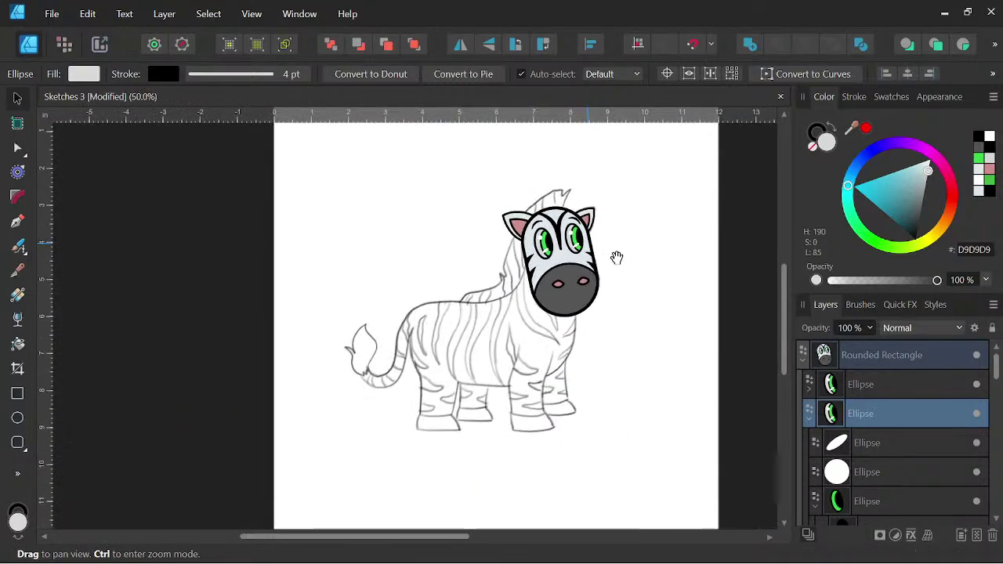
pyautogui.moveTo(607, 350); pyautogui.dragTo(579, 347)
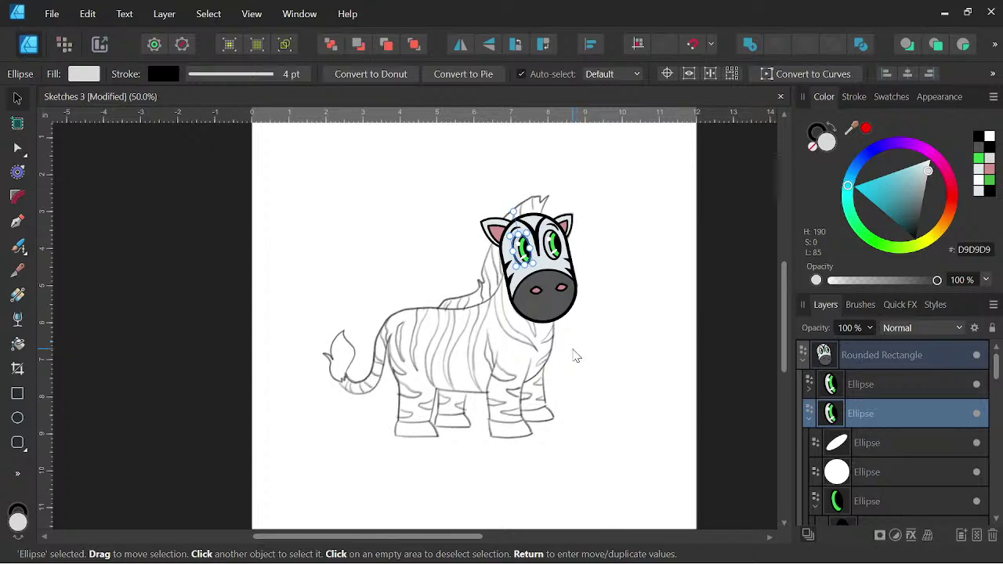
pyautogui.scroll(1, 571, 208)
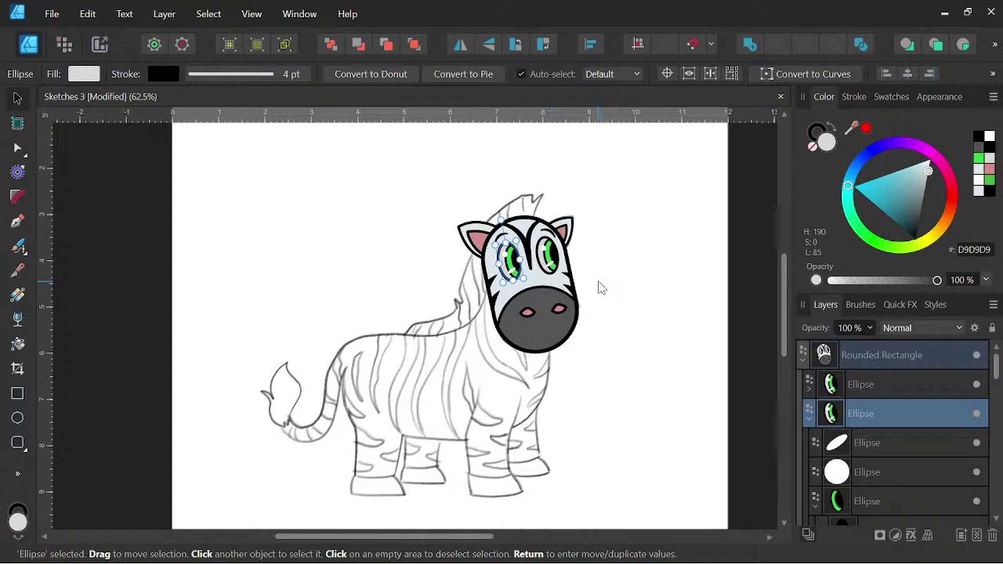
pyautogui.scroll(2, 570, 294)
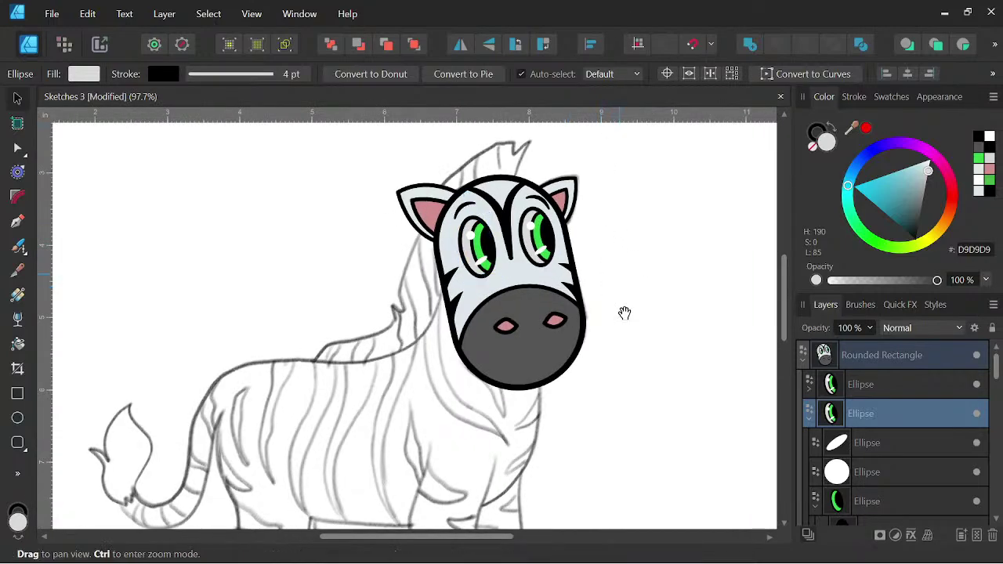
pyautogui.moveTo(625, 314); pyautogui.dragTo(676, 233)
pyautogui.click(18, 224)
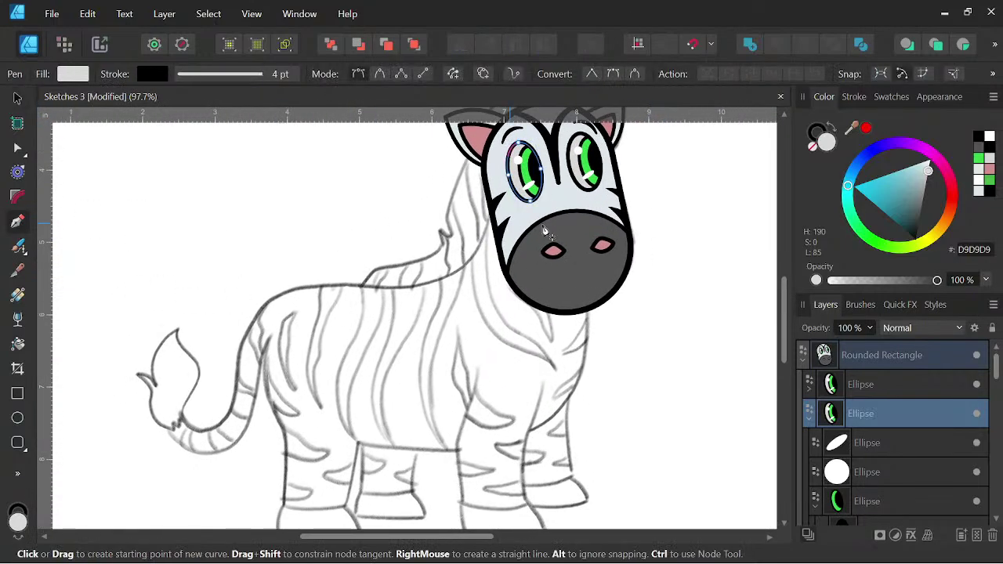
pyautogui.click(491, 209)
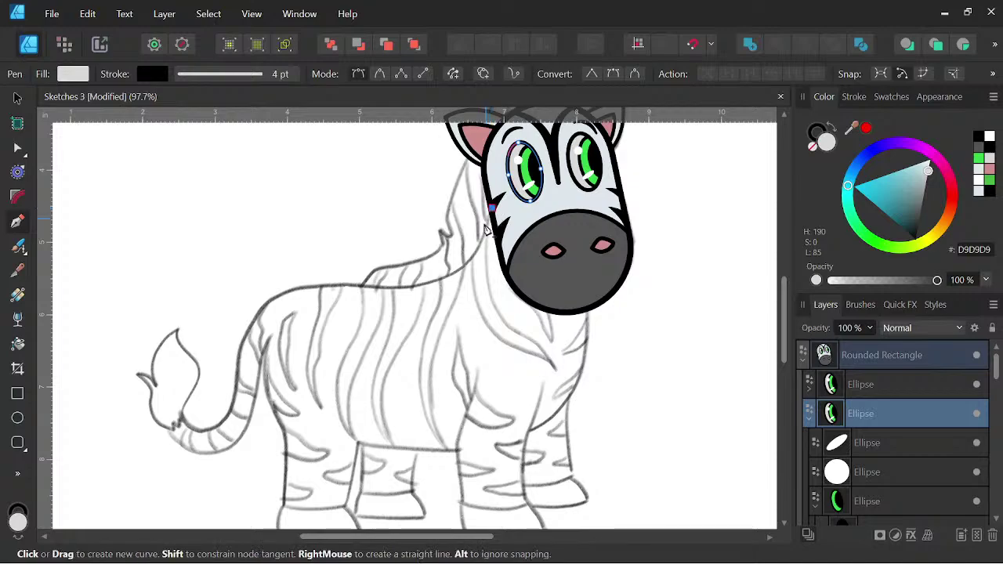
pyautogui.moveTo(445, 276); pyautogui.dragTo(376, 291)
pyautogui.moveTo(305, 286); pyautogui.dragTo(260, 292)
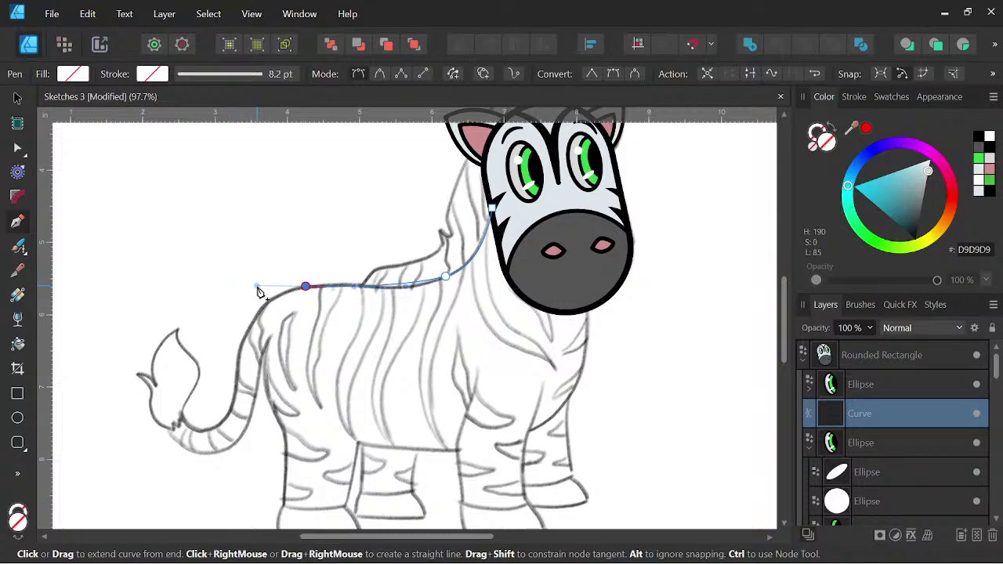
pyautogui.hotkey('ctrl', 'z')
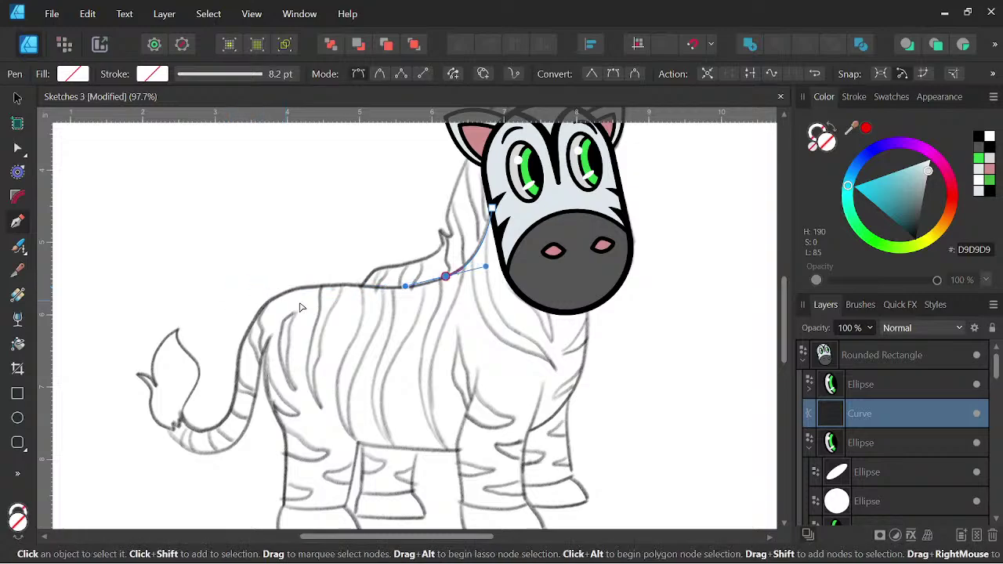
pyautogui.moveTo(351, 286); pyautogui.dragTo(312, 284)
pyautogui.moveTo(242, 338); pyautogui.dragTo(235, 390)
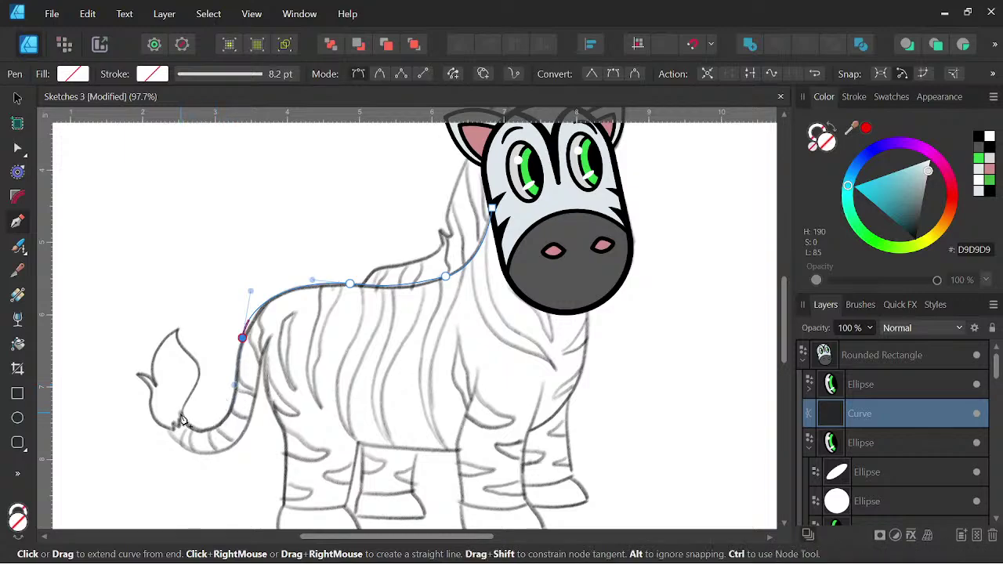
# Continue the body outline with the Pen tool along the tail's inner edge to the base of the tuft.
pyautogui.moveTo(181, 415); pyautogui.dragTo(127, 366)
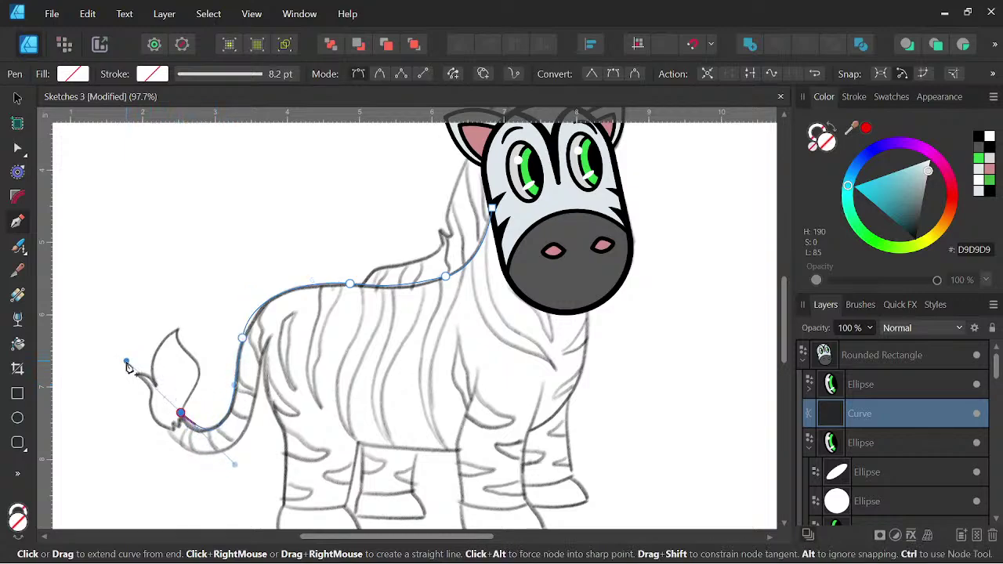
pyautogui.hotkey('ctrl', 'z')
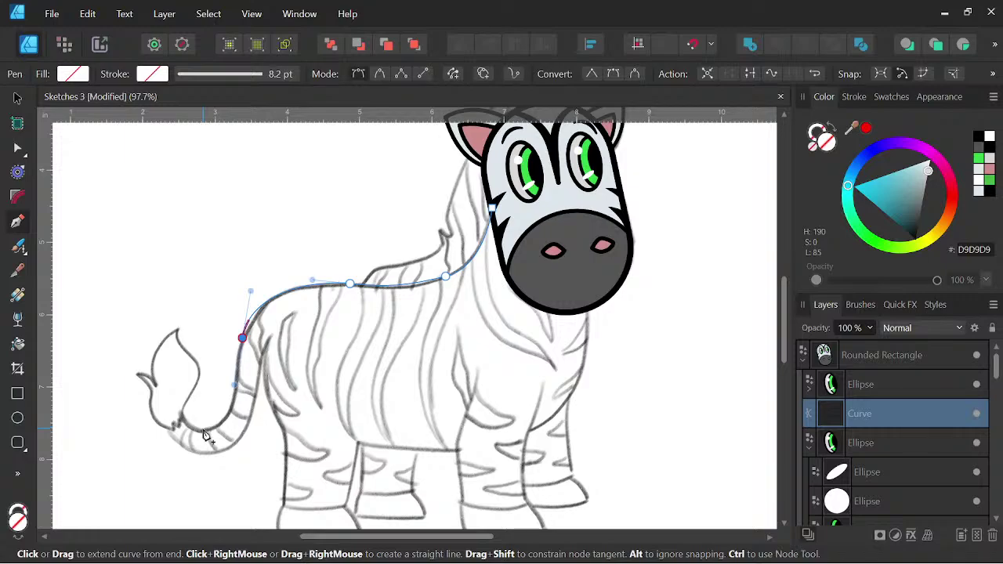
pyautogui.moveTo(203, 430); pyautogui.dragTo(181, 423)
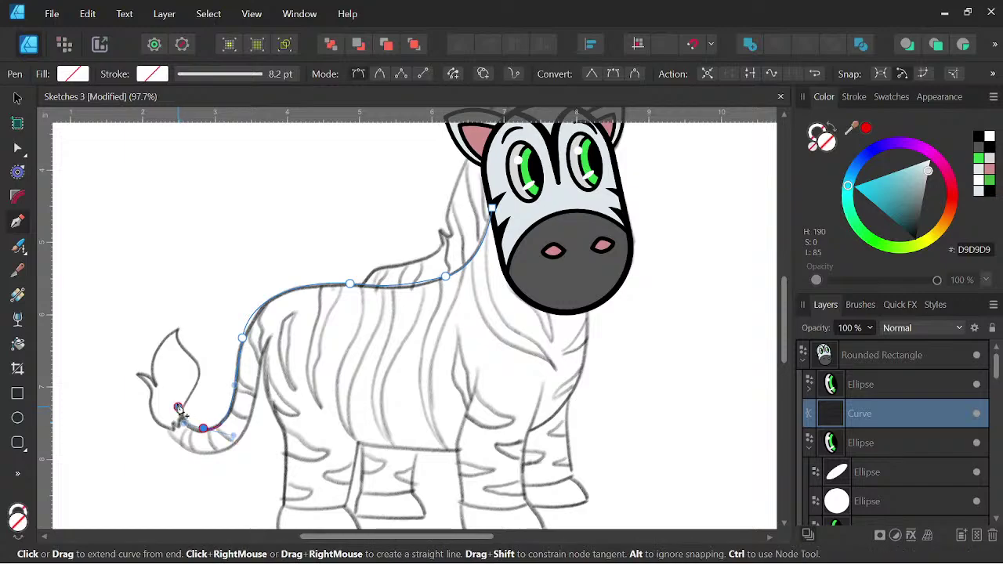
pyautogui.click(178, 409)
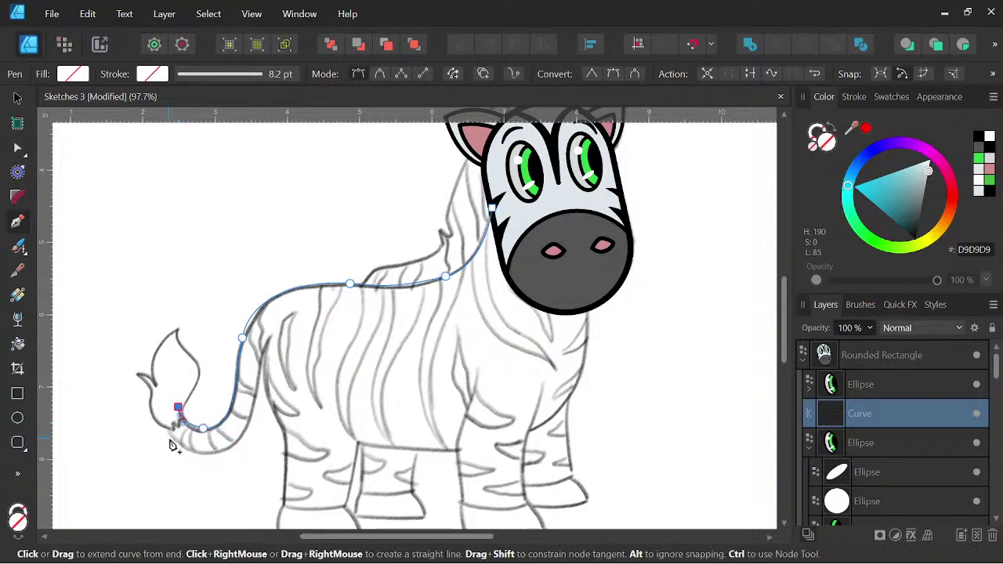
# Trace around the tail's end and back along its outer edge to a sharp corner where the tail meets the hind leg.
pyautogui.moveTo(180, 442); pyautogui.dragTo(217, 476)
pyautogui.keyDown('ctrl'); pyautogui.click(203, 460); pyautogui.keyUp('ctrl')
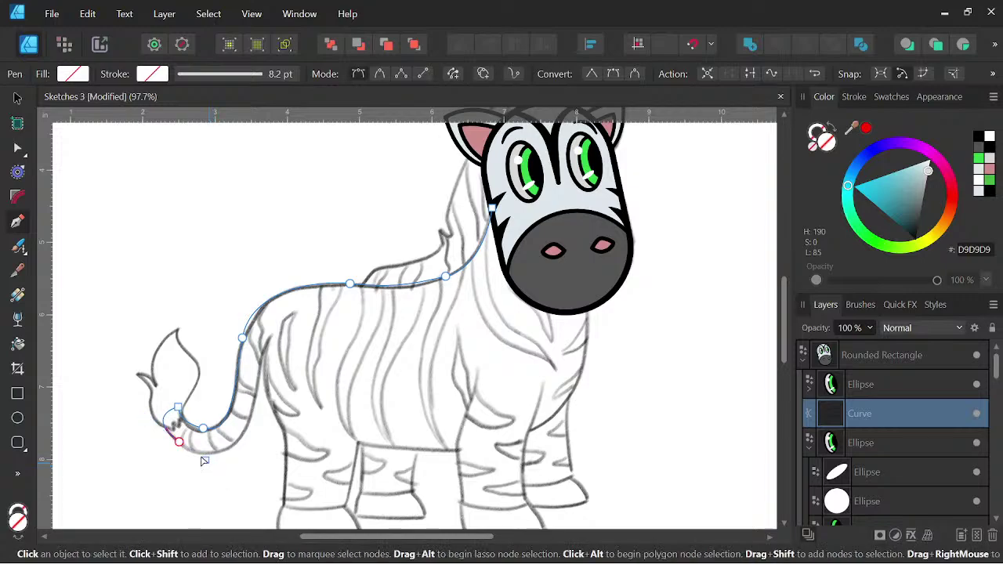
pyautogui.keyDown('ctrl'); pyautogui.click(179, 441); pyautogui.keyUp('ctrl')
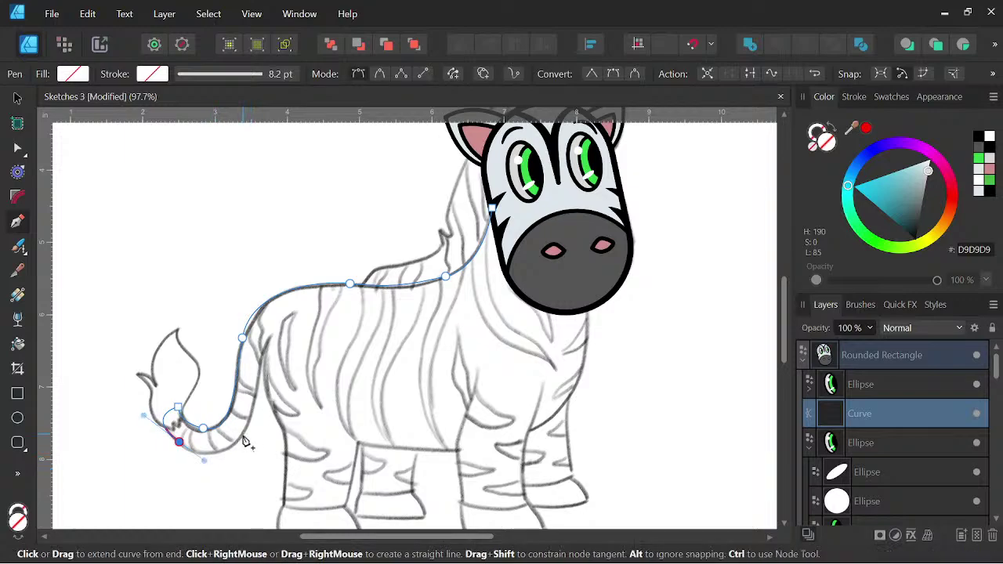
pyautogui.moveTo(243, 435); pyautogui.dragTo(253, 414)
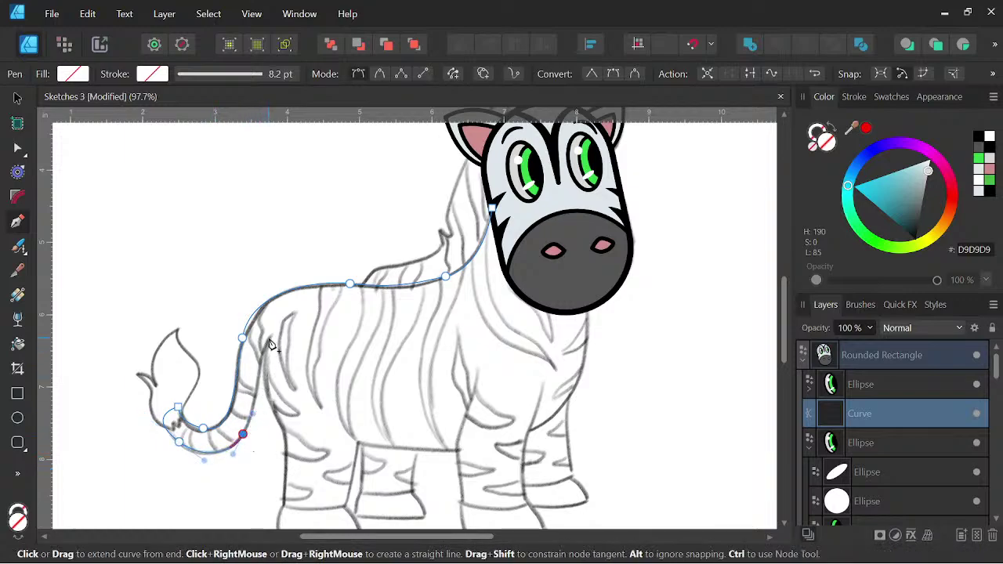
pyautogui.moveTo(270, 335); pyautogui.dragTo(281, 318)
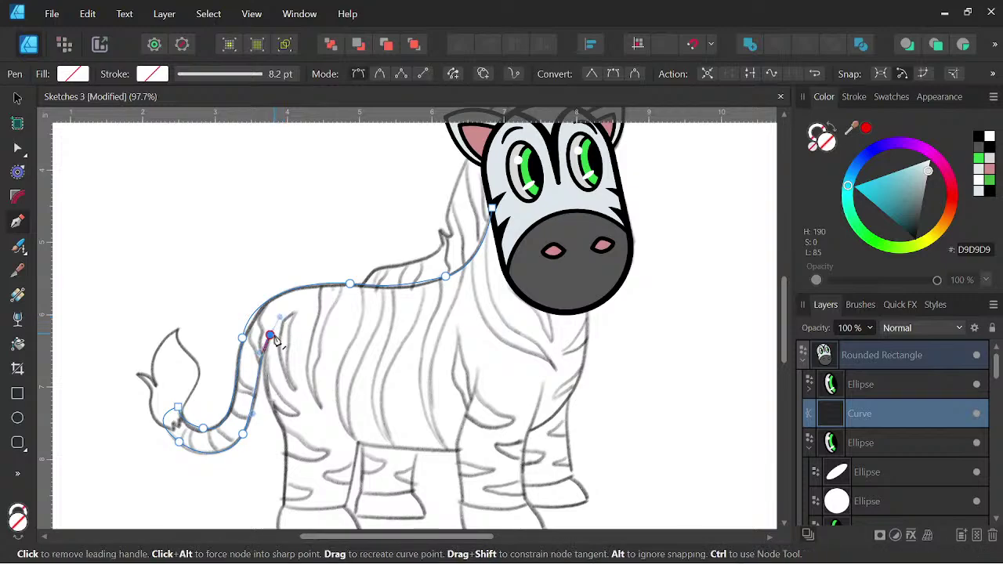
pyautogui.click(271, 335)
# Trace the near hind leg down to the hoof line, across it and up to a sharp corner at the belly.
pyautogui.moveTo(268, 446); pyautogui.dragTo(291, 373)
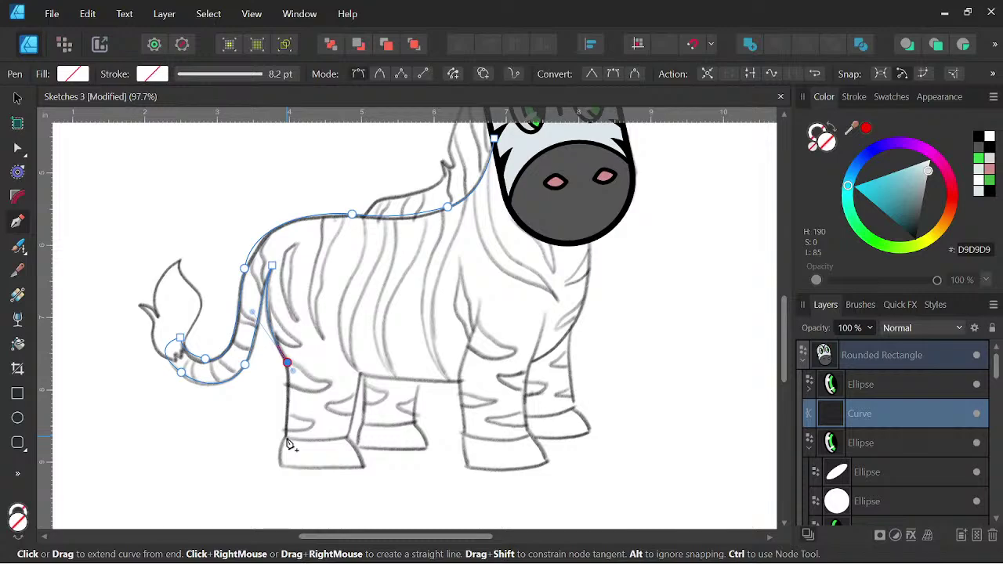
pyautogui.moveTo(286, 437); pyautogui.dragTo(287, 452)
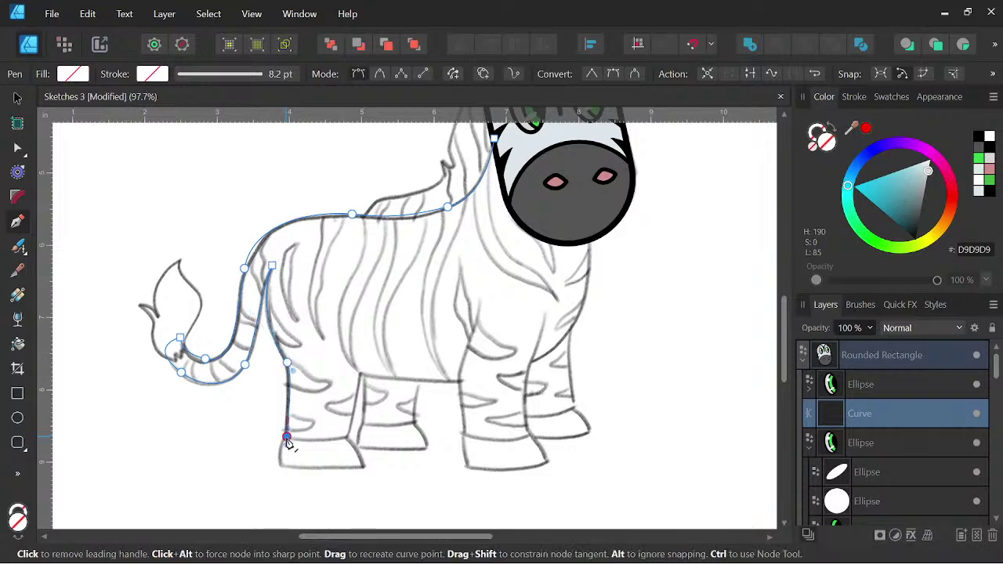
pyautogui.click(287, 437)
pyautogui.moveTo(367, 425); pyautogui.dragTo(381, 428)
pyautogui.click(349, 439)
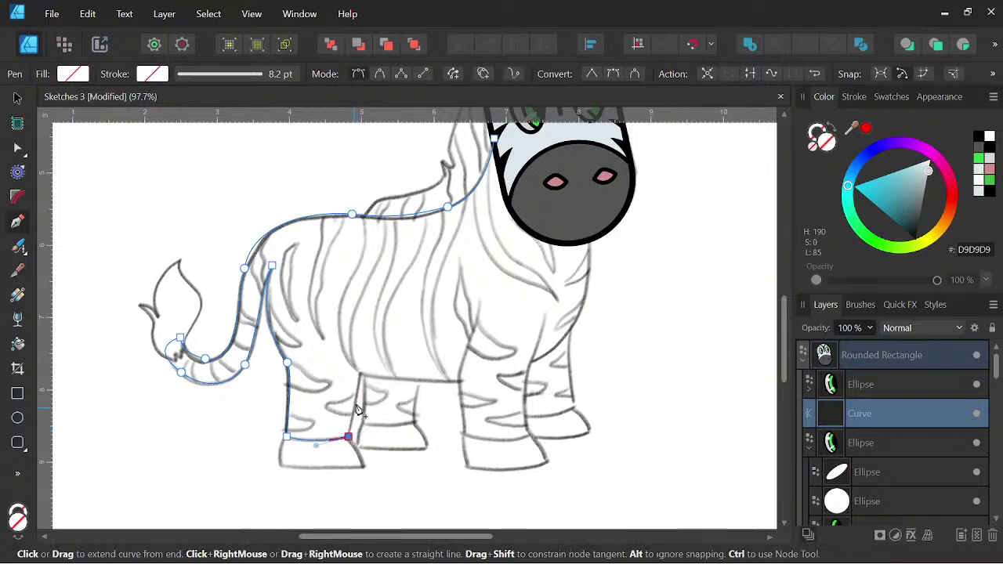
pyautogui.click(361, 374)
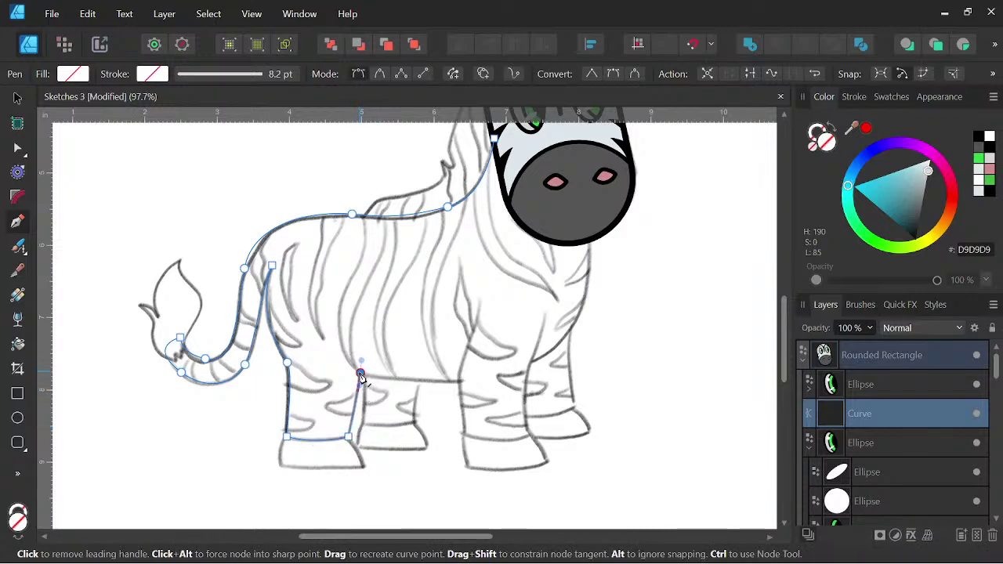
pyautogui.click(361, 375)
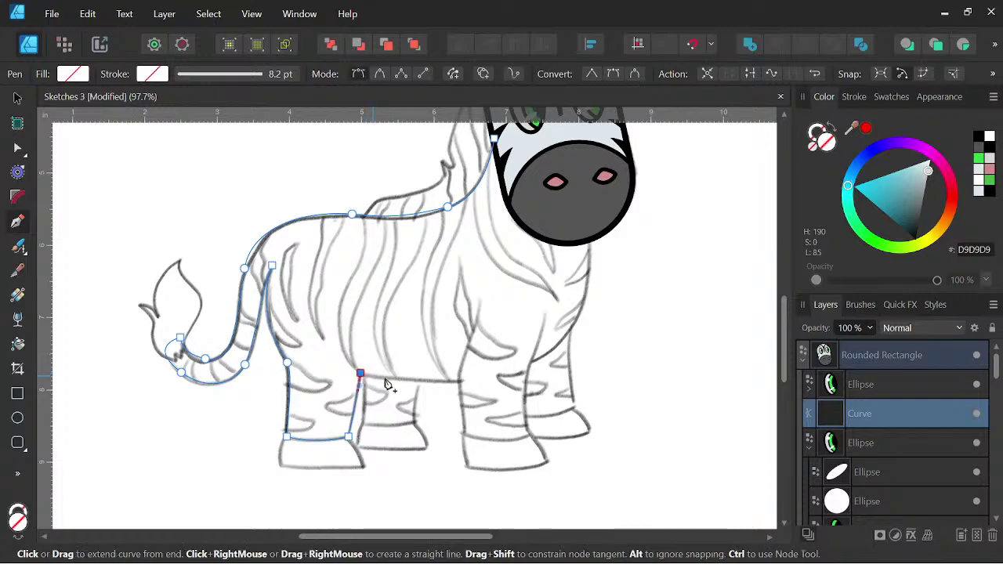
# Trace the belly and chest up behind the muzzle and close the body outline at its starting point by the cheek.
pyautogui.moveTo(582, 365); pyautogui.dragTo(528, 415)
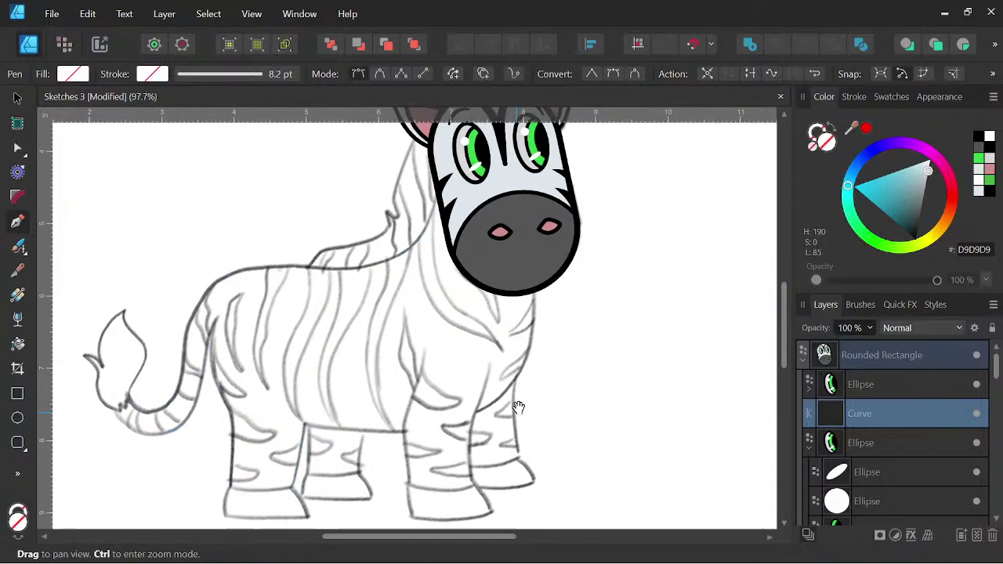
pyautogui.moveTo(510, 383); pyautogui.dragTo(525, 365)
pyautogui.moveTo(536, 276); pyautogui.dragTo(533, 219)
pyautogui.click(533, 277)
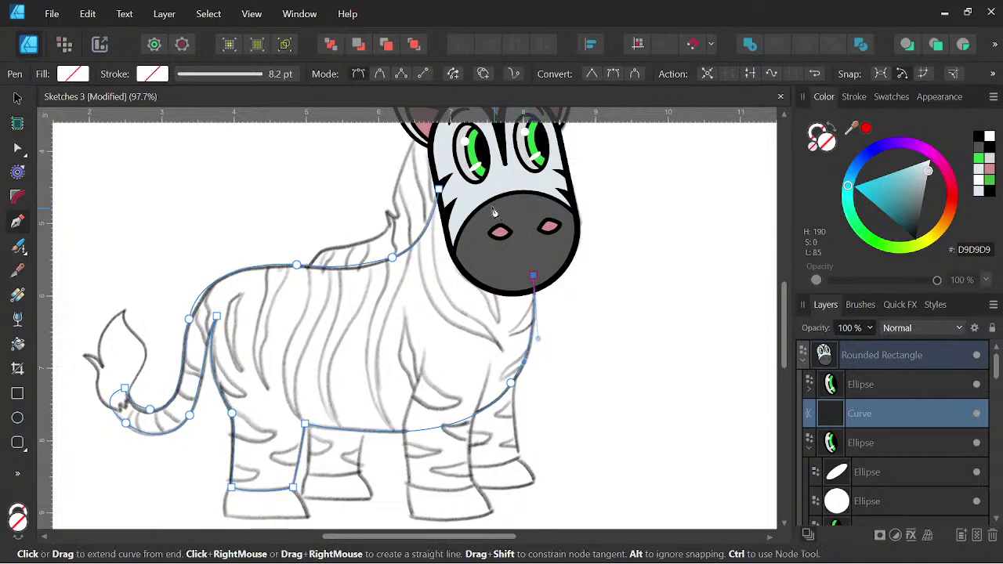
pyautogui.moveTo(441, 194); pyautogui.dragTo(325, 207)
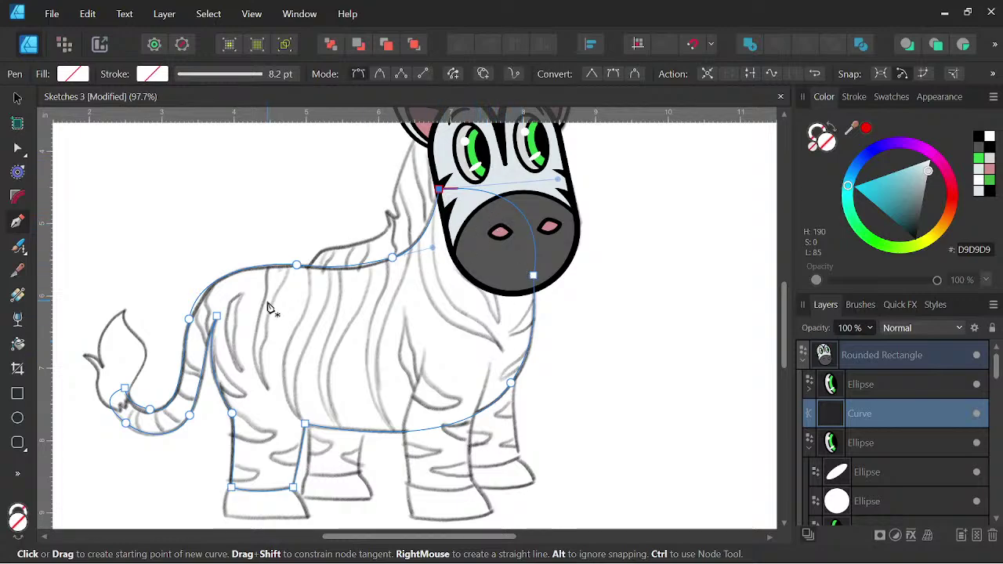
# Give the body outline a black stroke and move its layer out of the head group, below the two ear curves.
pyautogui.moveTo(441, 330); pyautogui.dragTo(513, 317)
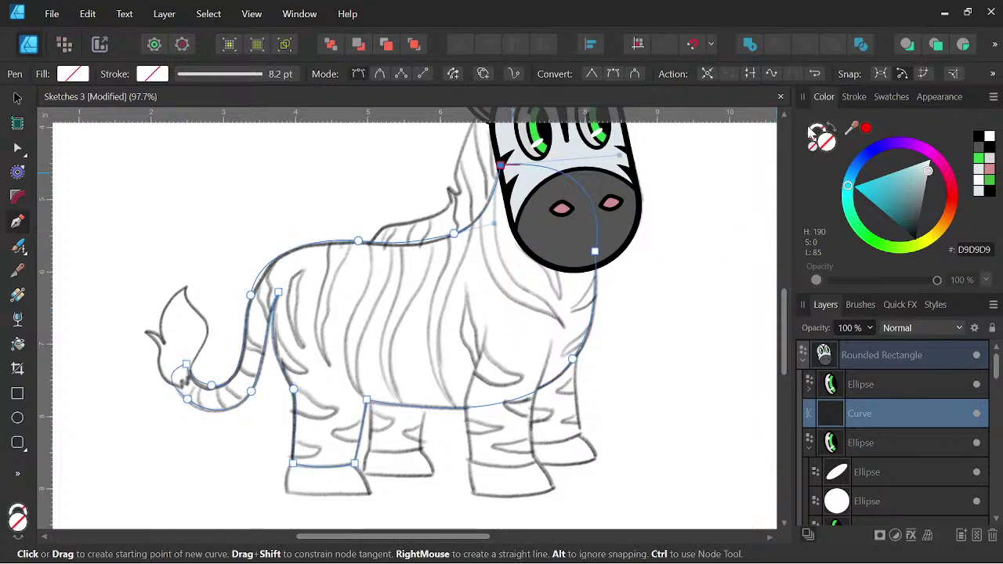
pyautogui.click(815, 133)
pyautogui.click(877, 155)
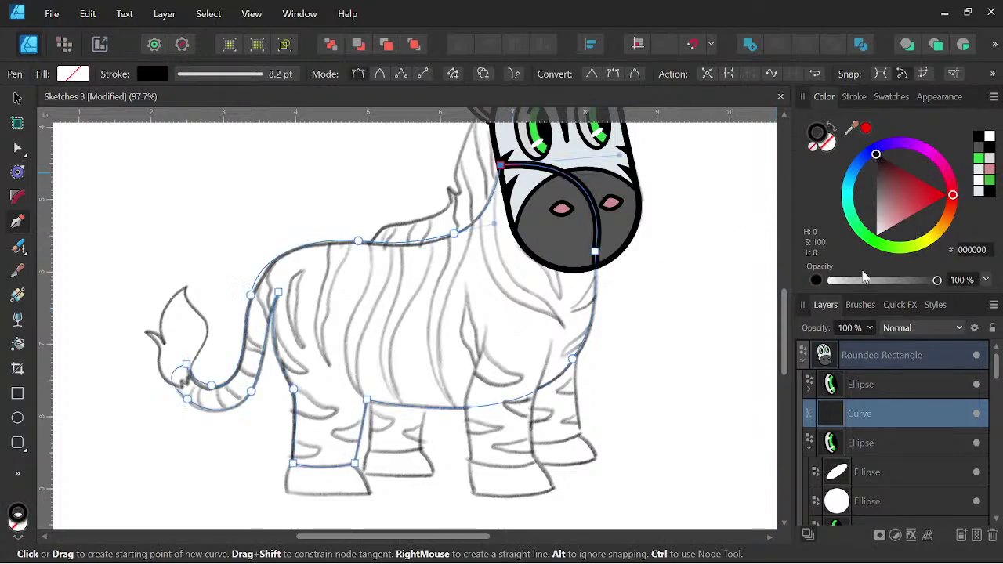
pyautogui.moveTo(853, 426)
pyautogui.mouseDown()
pyautogui.moveTo(862, 404)
pyautogui.moveTo(827, 351)
pyautogui.moveTo(854, 439)
pyautogui.moveTo(845, 462)
pyautogui.moveTo(810, 439)
pyautogui.mouseUp()
pyautogui.click(803, 389)
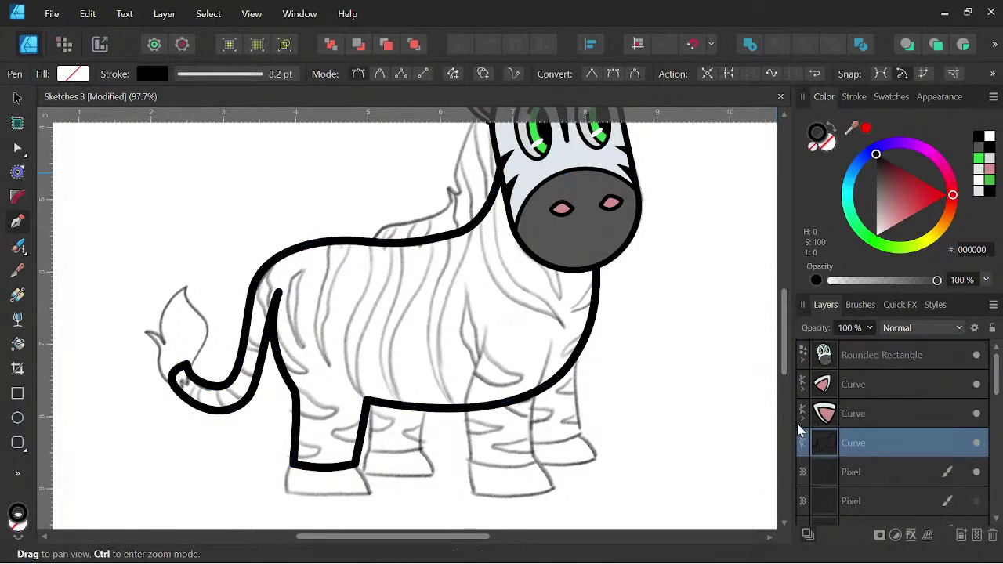
pyautogui.click(807, 441)
# Set the body outline's stroke width to 6 pt and deselect it.
pyautogui.click(854, 96)
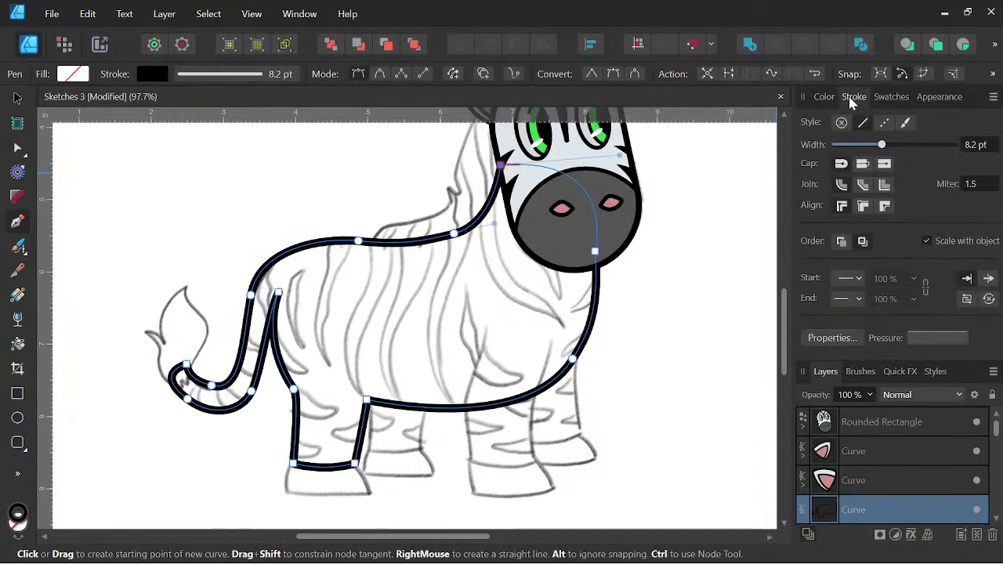
pyautogui.click(976, 147)
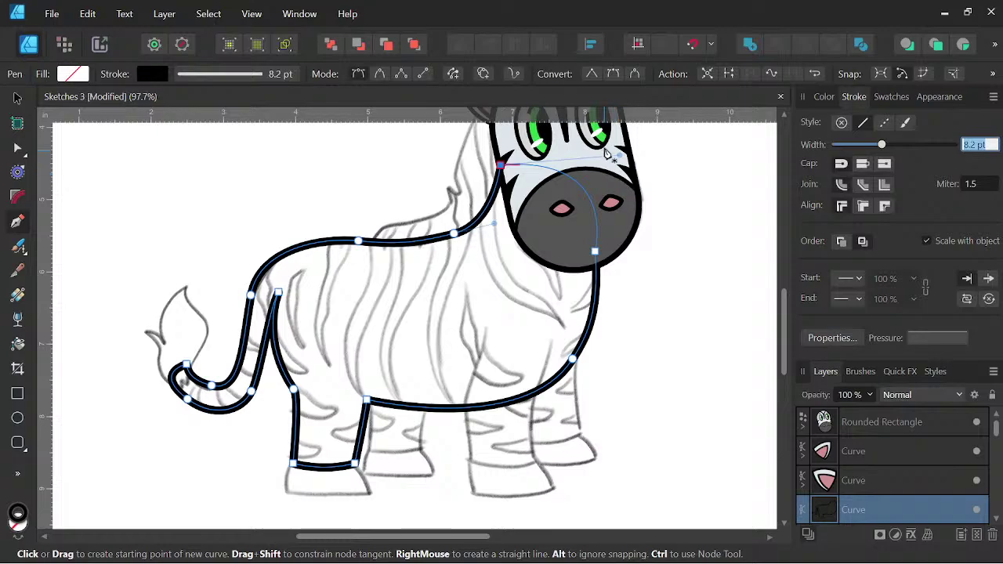
pyautogui.press('Return')
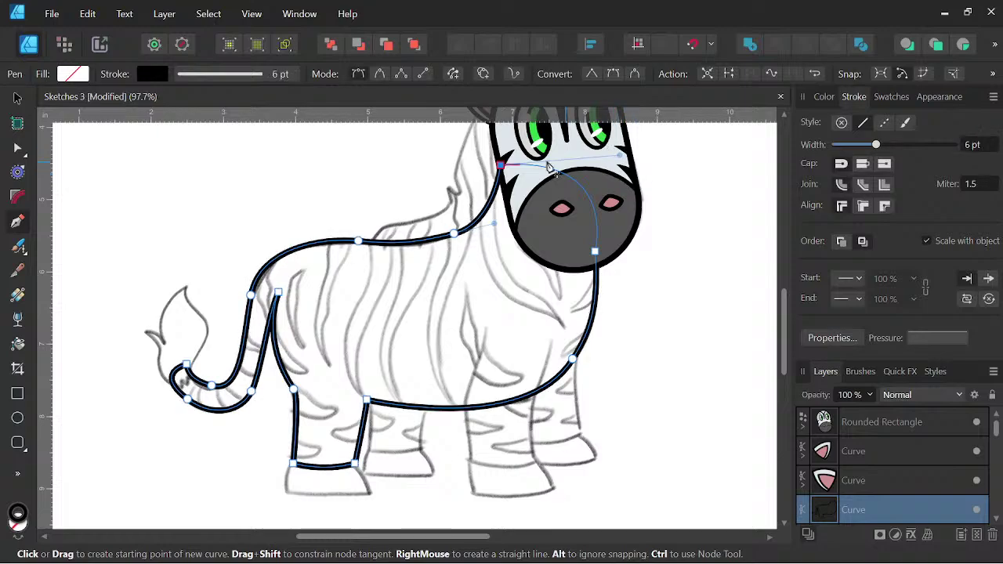
pyautogui.click(18, 98)
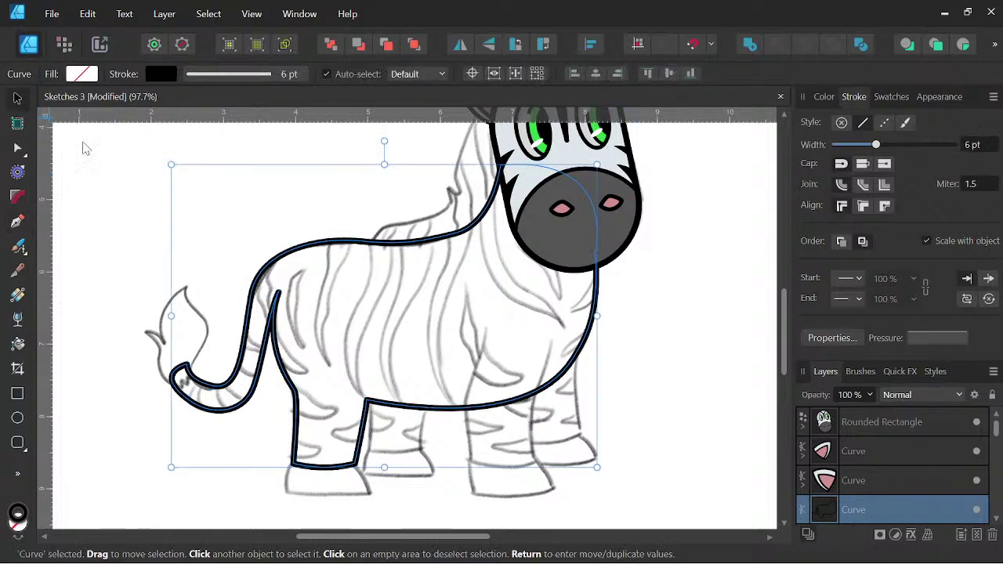
pyautogui.click(359, 225)
# Start the tail tuft outline with the Pen tool, tracing from the tail's inner edge up to a sharp corner at the tuft's upper point.
pyautogui.press('space')
pyautogui.moveTo(721, 332)
pyautogui.mouseDown()
pyautogui.moveTo(704, 308)
pyautogui.moveTo(693, 389)
pyautogui.mouseUp()
pyautogui.scroll(-2, 664, 343)
pyautogui.moveTo(665, 343); pyautogui.dragTo(647, 330)
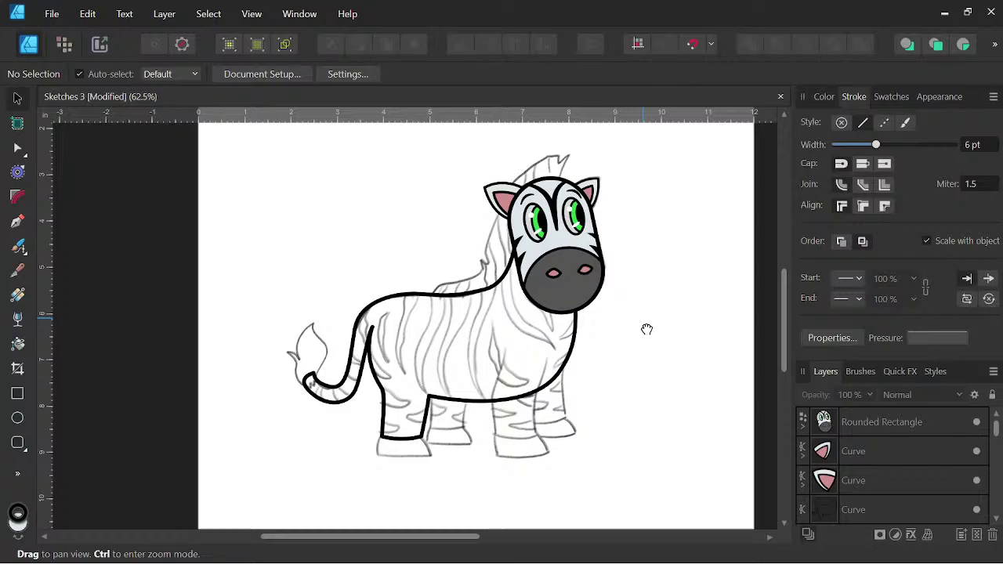
pyautogui.scroll(1, 647, 329)
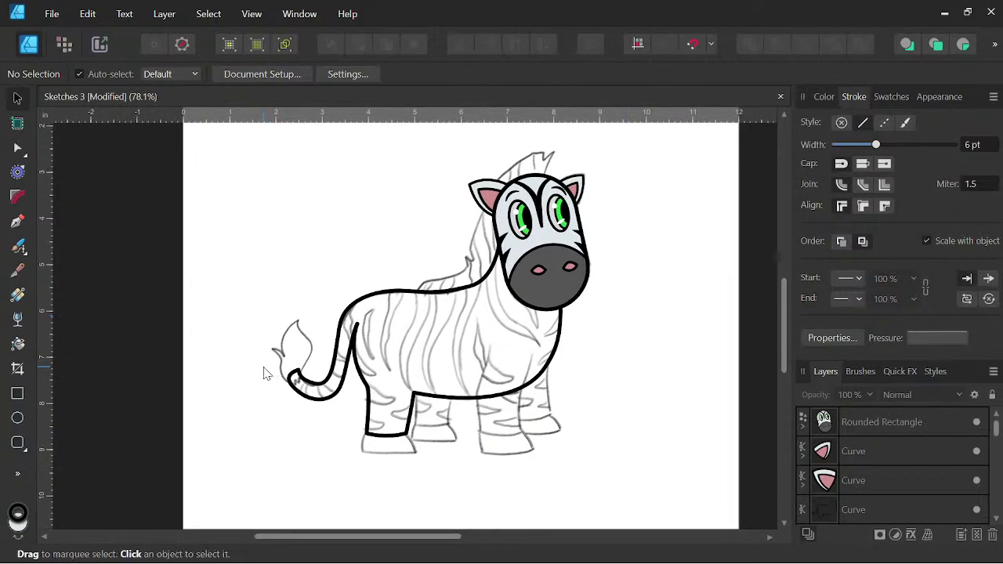
pyautogui.scroll(3, 264, 373)
pyautogui.press('p')
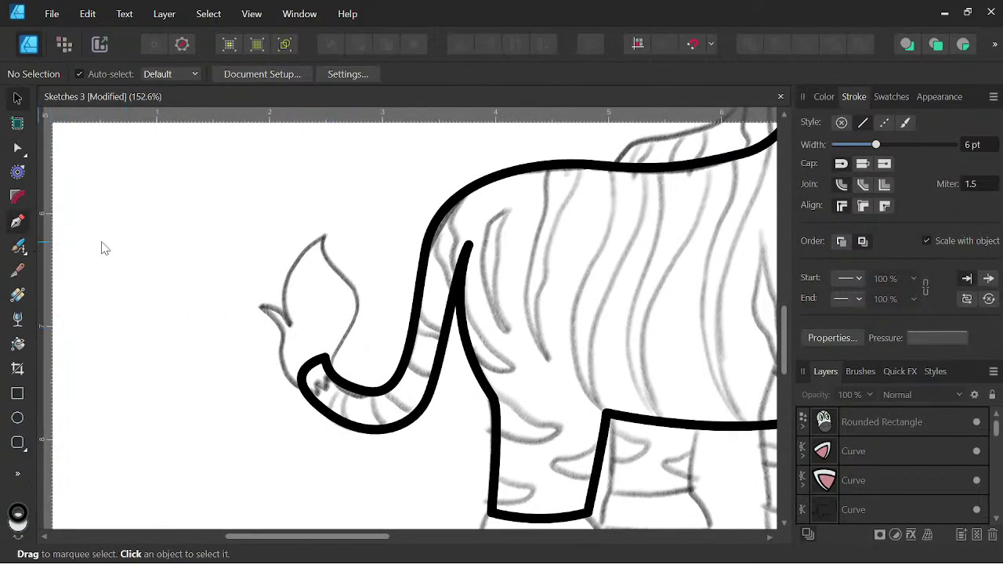
pyautogui.click(332, 370)
pyautogui.moveTo(346, 335); pyautogui.dragTo(358, 316)
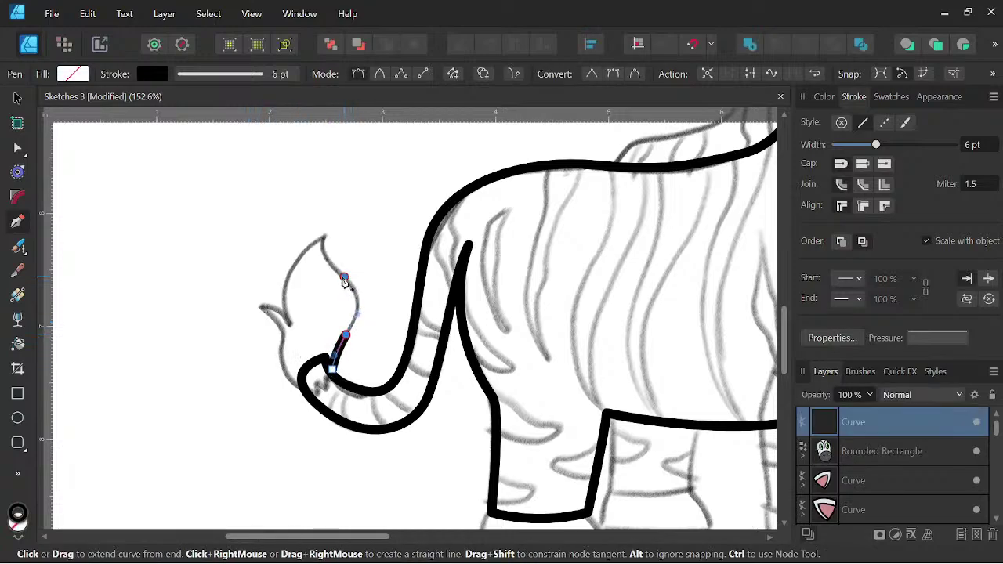
pyautogui.click(343, 278)
pyautogui.moveTo(323, 234); pyautogui.dragTo(337, 225)
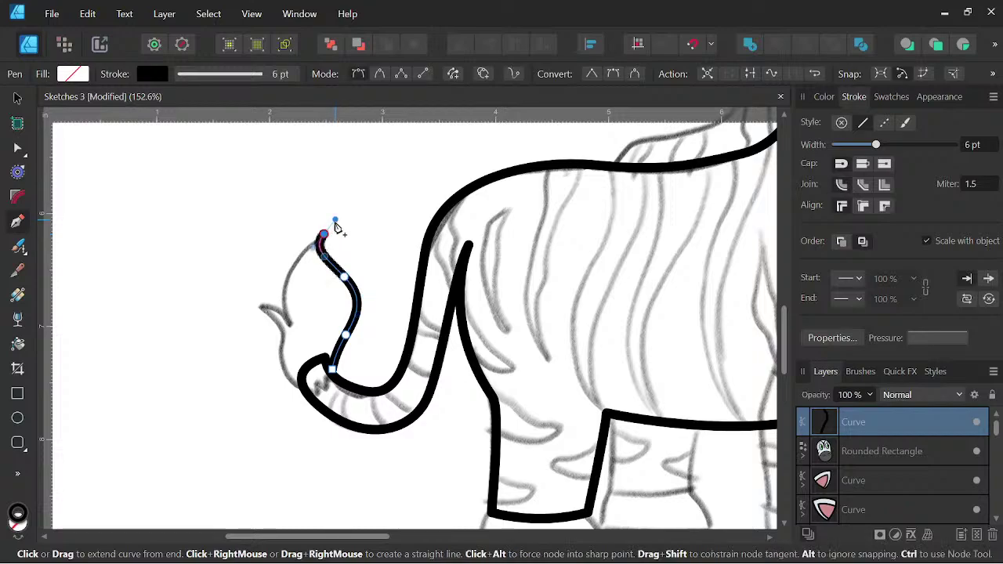
pyautogui.click(324, 234)
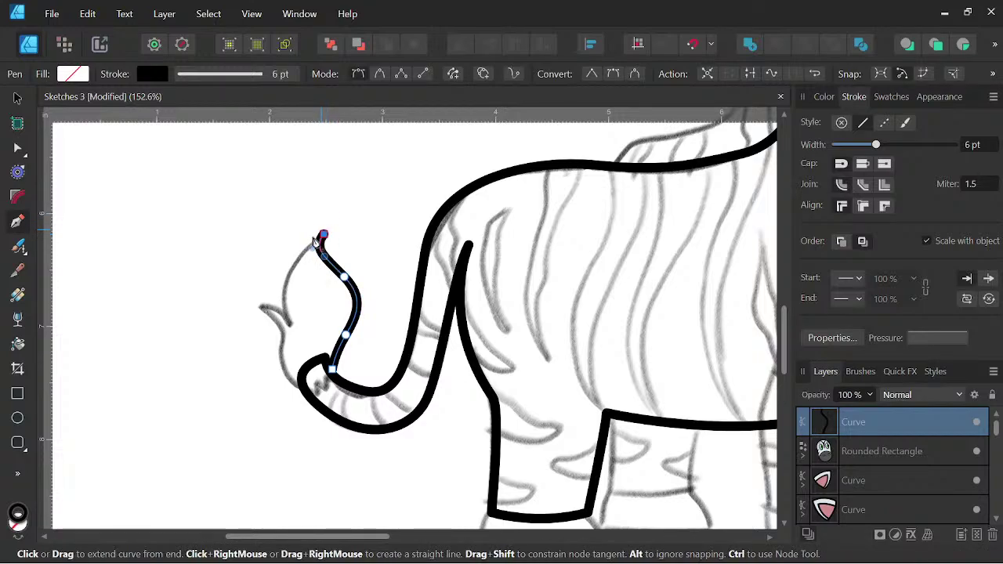
# Trace the tuft's outer edge down around the small side point to a sharp corner on the tail's underside.
pyautogui.moveTo(280, 314); pyautogui.dragTo(304, 371)
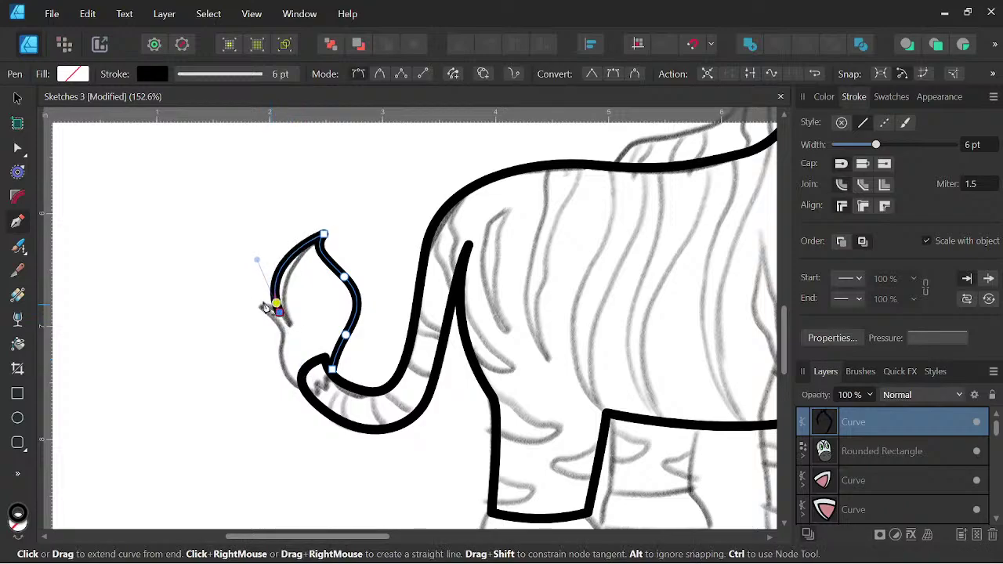
pyautogui.click(253, 305)
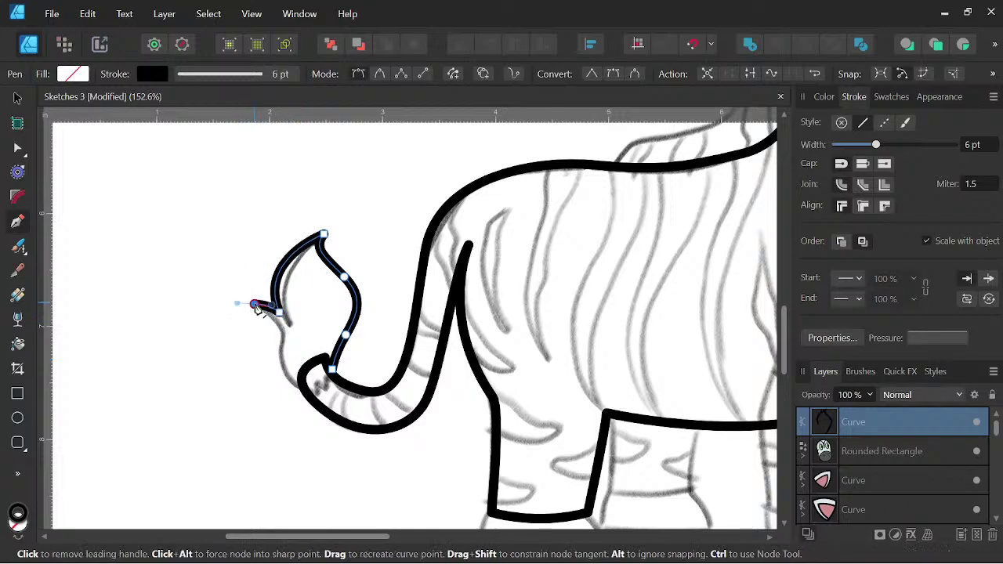
pyautogui.moveTo(268, 337); pyautogui.dragTo(266, 360)
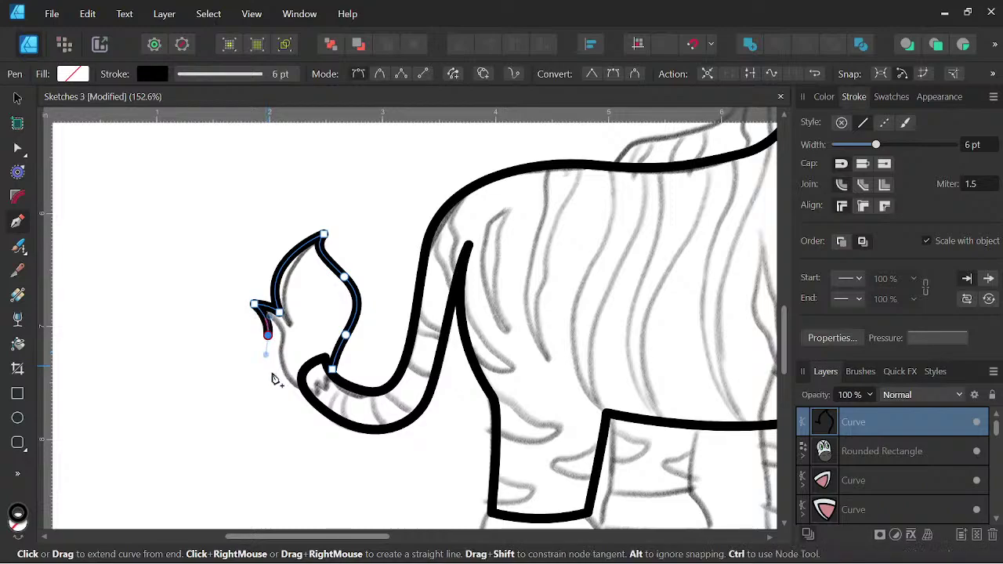
pyautogui.moveTo(307, 396); pyautogui.dragTo(355, 413)
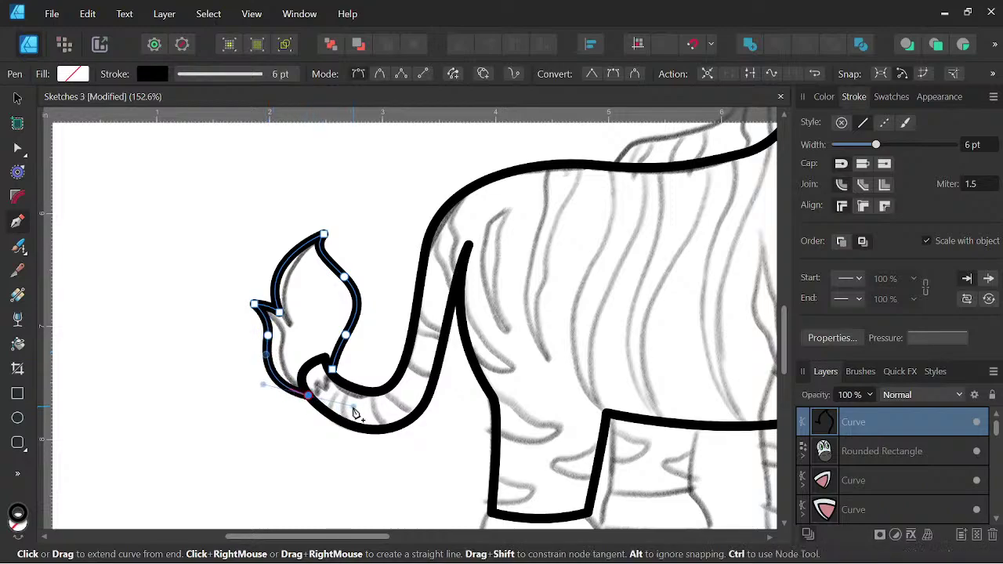
pyautogui.click(309, 396)
# Close the tuft outline with a short straight-sided zigzag across the tail's end.
pyautogui.scroll(1, 312, 390)
pyautogui.click(315, 377)
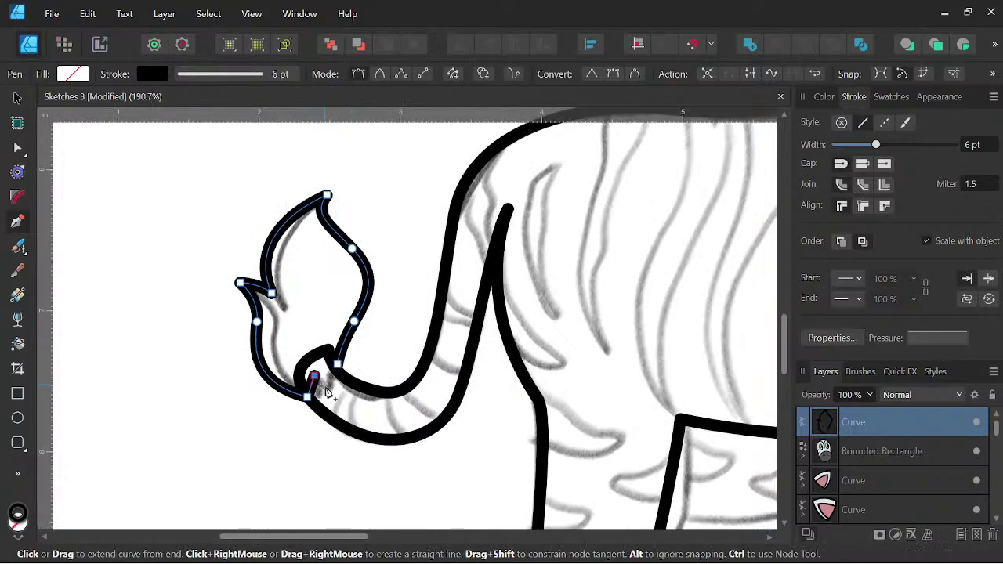
pyautogui.click(333, 387)
pyautogui.click(337, 364)
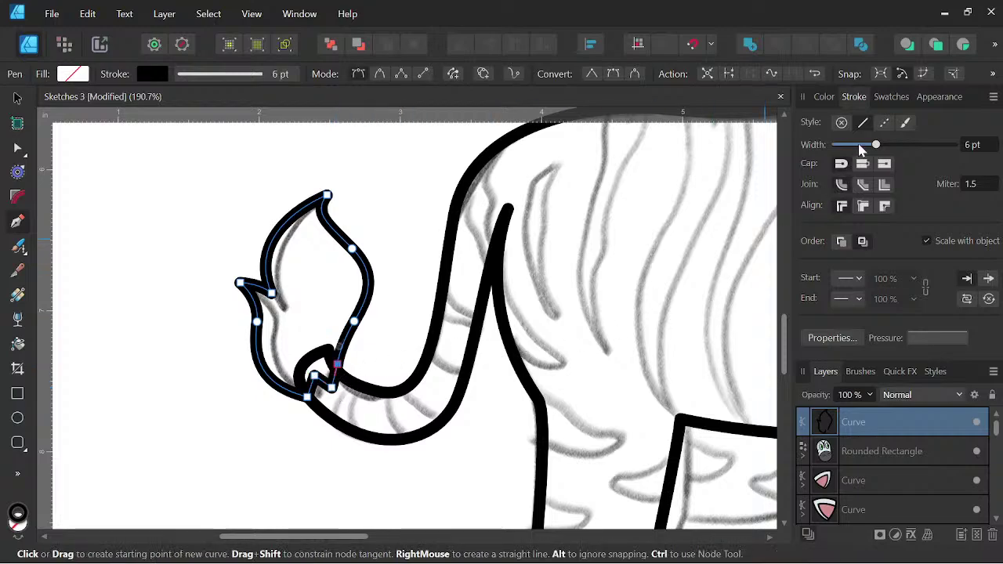
# Give the tail tuft a dark grey 555555 fill with a black outline and deselect it.
pyautogui.click(824, 96)
pyautogui.click(983, 153)
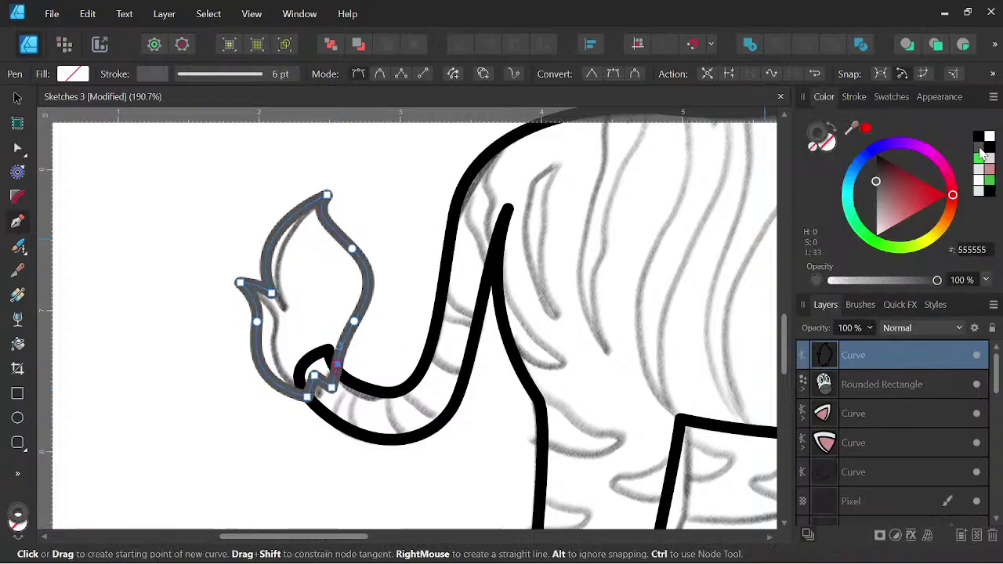
pyautogui.click(837, 143)
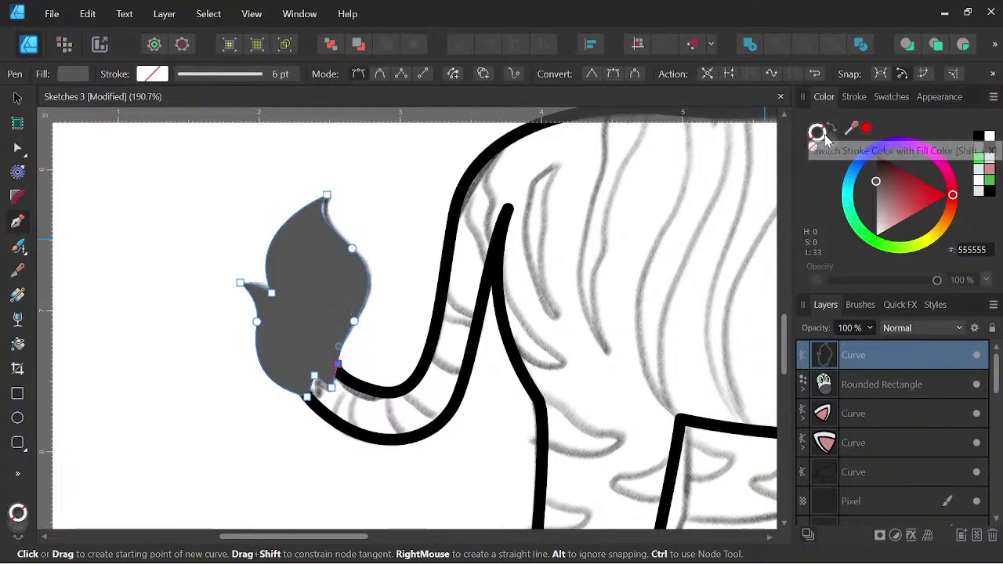
pyautogui.click(977, 139)
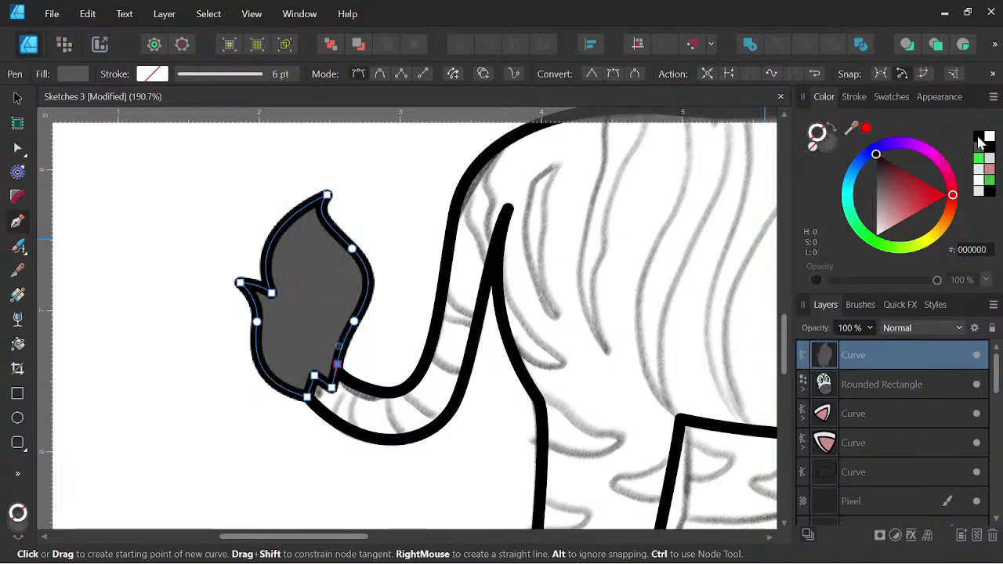
pyautogui.click(19, 100)
pyautogui.click(213, 174)
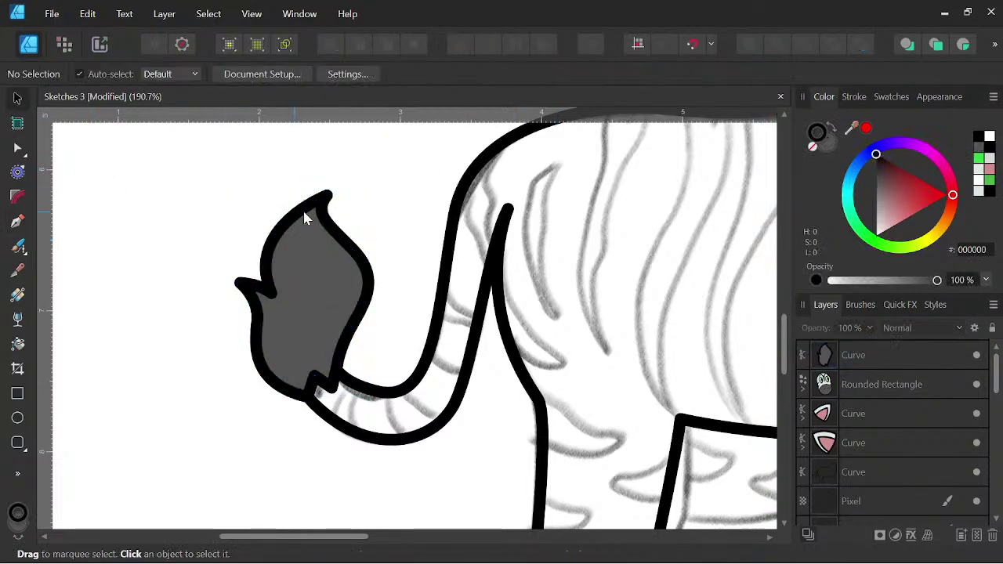
# Outline the near hind hoof with the Pen tool as a closed shape with curved sides and corners meeting the leg's lower end.
pyautogui.scroll(-6, 333, 220)
pyautogui.scroll(3, 353, 247)
pyautogui.scroll(1, 357, 251)
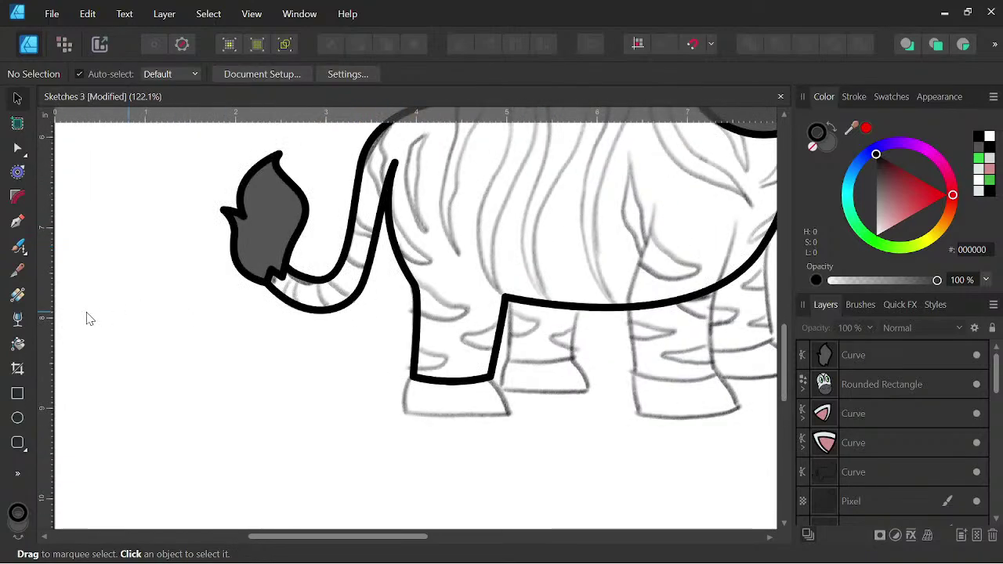
pyautogui.click(18, 222)
pyautogui.scroll(2, 429, 389)
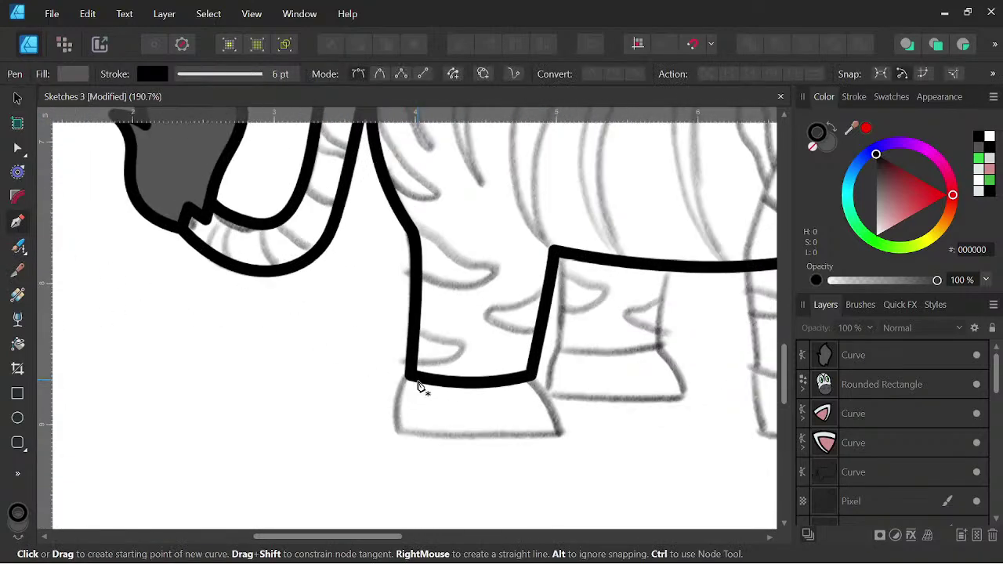
pyautogui.click(406, 375)
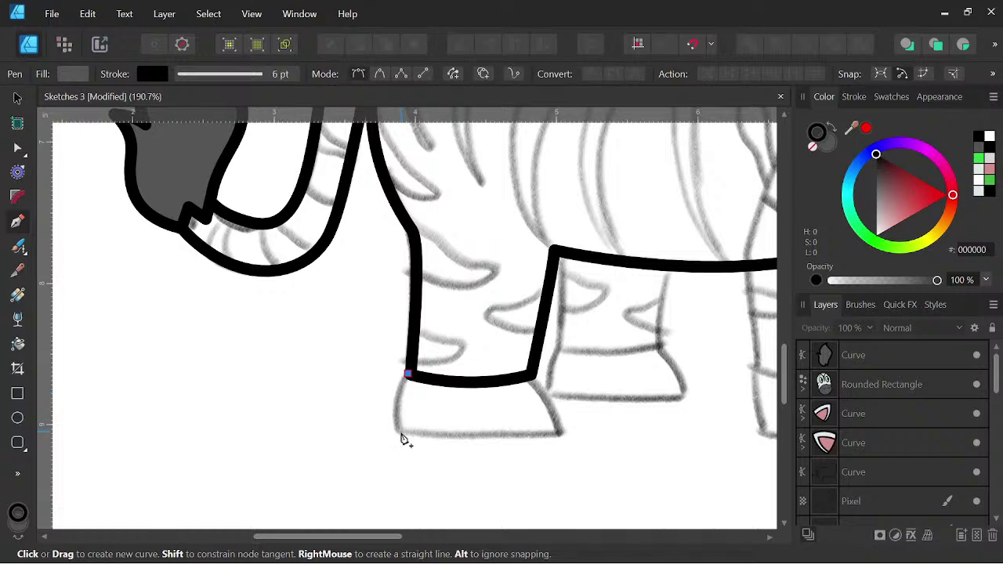
pyautogui.moveTo(400, 433)
pyautogui.mouseDown()
pyautogui.moveTo(413, 466)
pyautogui.moveTo(408, 448)
pyautogui.mouseUp()
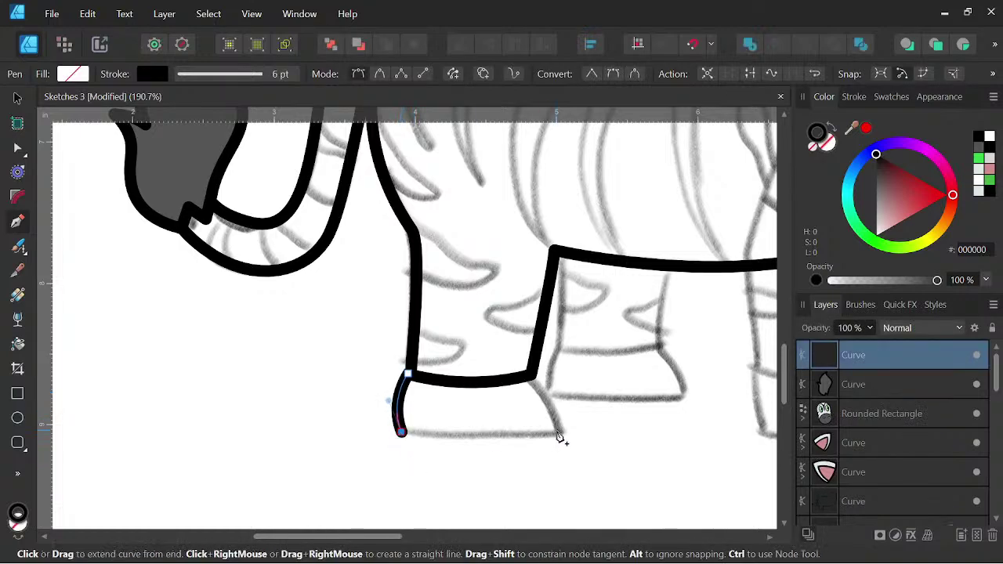
pyautogui.moveTo(557, 430)
pyautogui.mouseDown()
pyautogui.moveTo(609, 428)
pyautogui.moveTo(573, 431)
pyautogui.mouseUp()
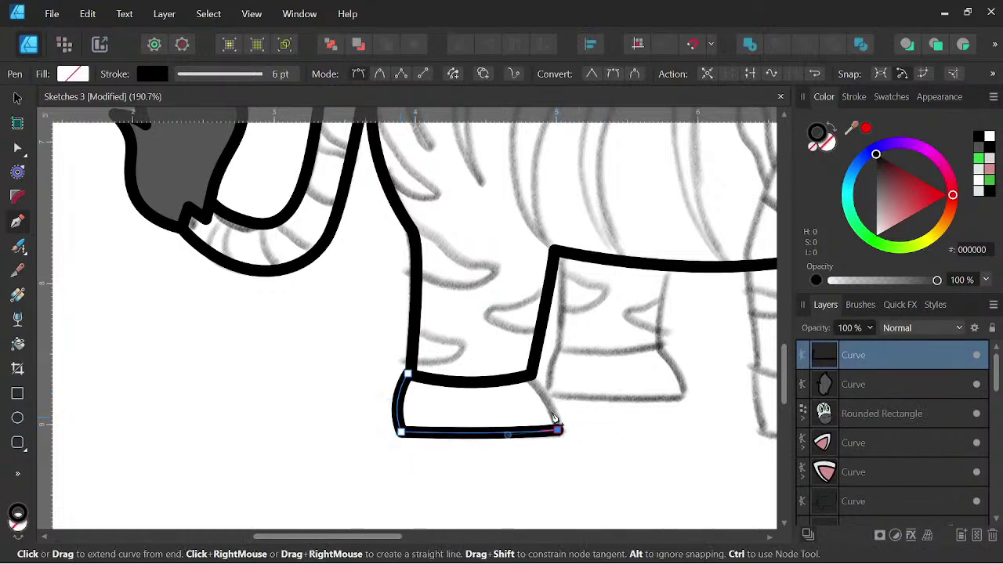
pyautogui.moveTo(530, 376); pyautogui.dragTo(500, 359)
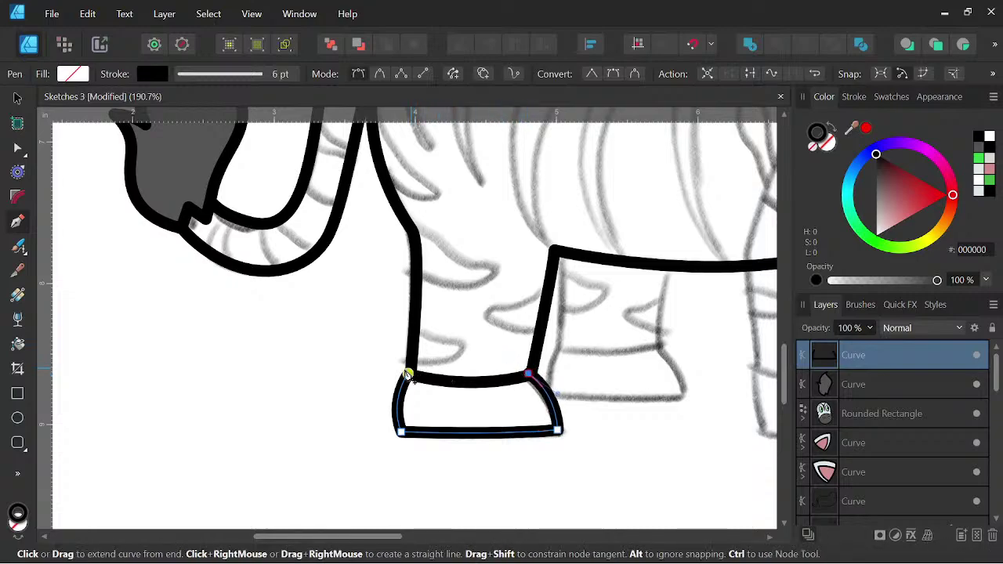
pyautogui.click(409, 375)
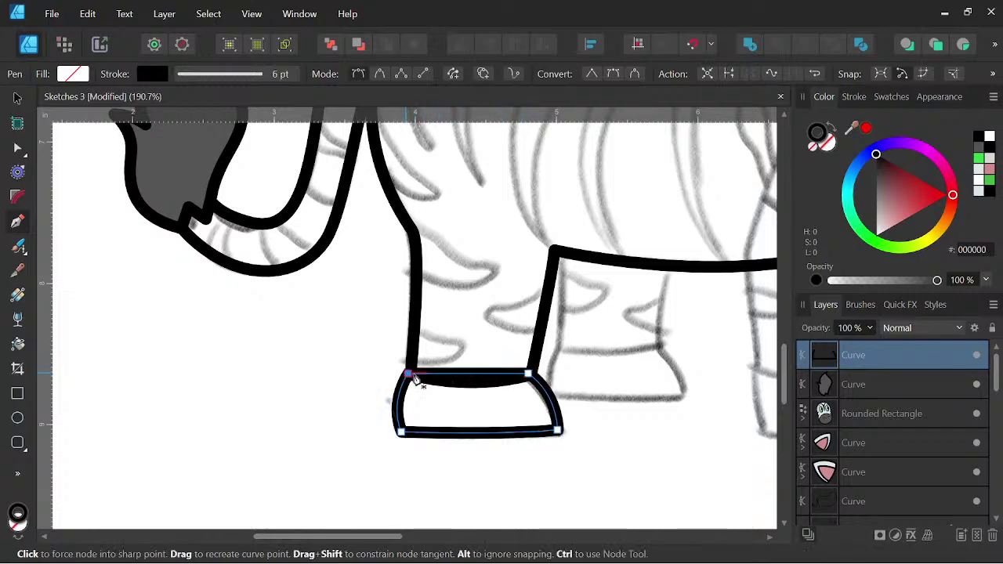
# Fill the hoof with dark grey 555555 and move it directly below the body outline in the layer order.
pyautogui.click(826, 143)
pyautogui.click(981, 152)
pyautogui.scroll(-2, 856, 396)
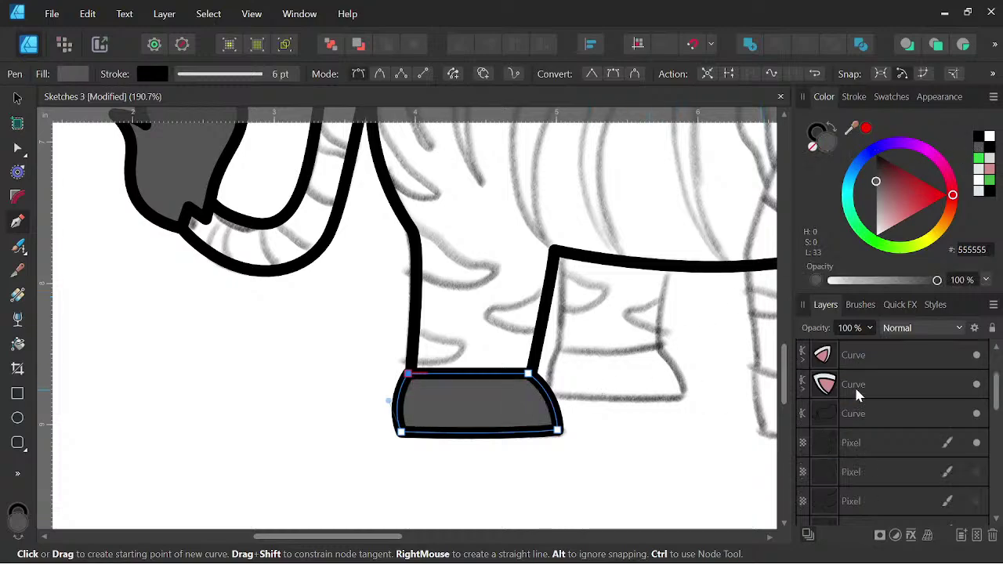
pyautogui.scroll(2, 858, 376)
pyautogui.moveTo(855, 358)
pyautogui.mouseDown()
pyautogui.moveTo(842, 508)
pyautogui.moveTo(851, 461)
pyautogui.mouseUp()
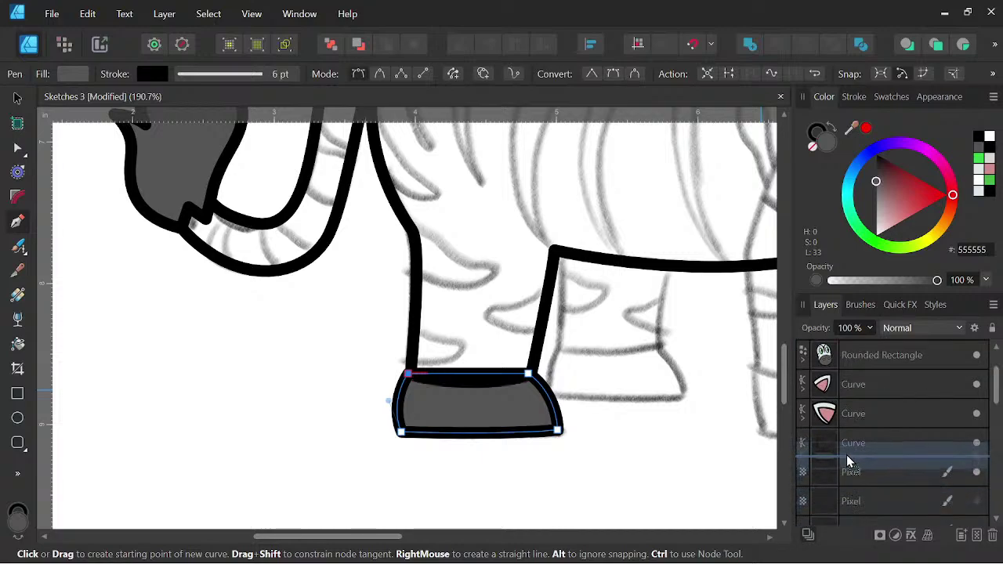
pyautogui.press('space')
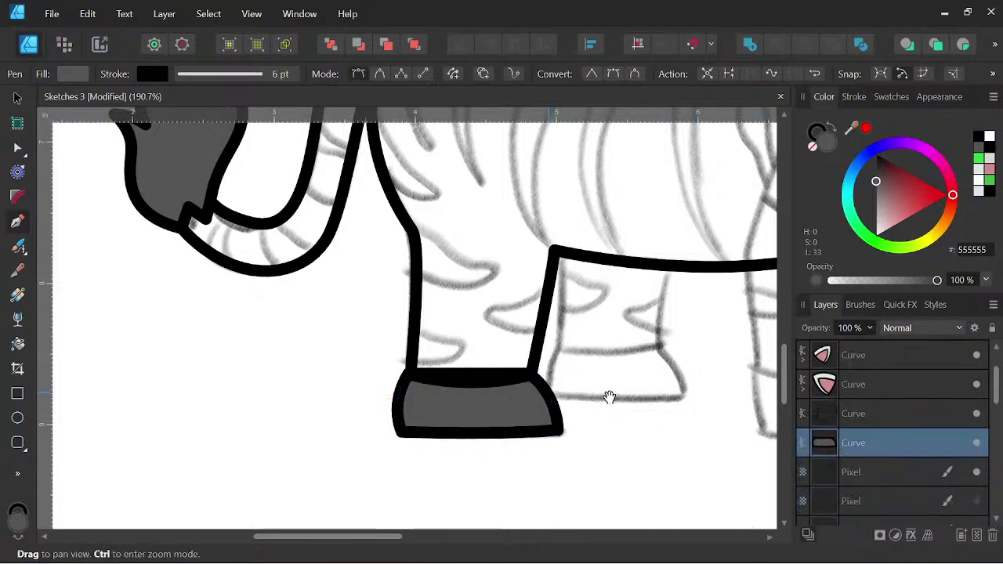
# Adjust the body outline's two ankle nodes to meet the hoof's upper corners and flatten the segment between them.
pyautogui.click(870, 414)
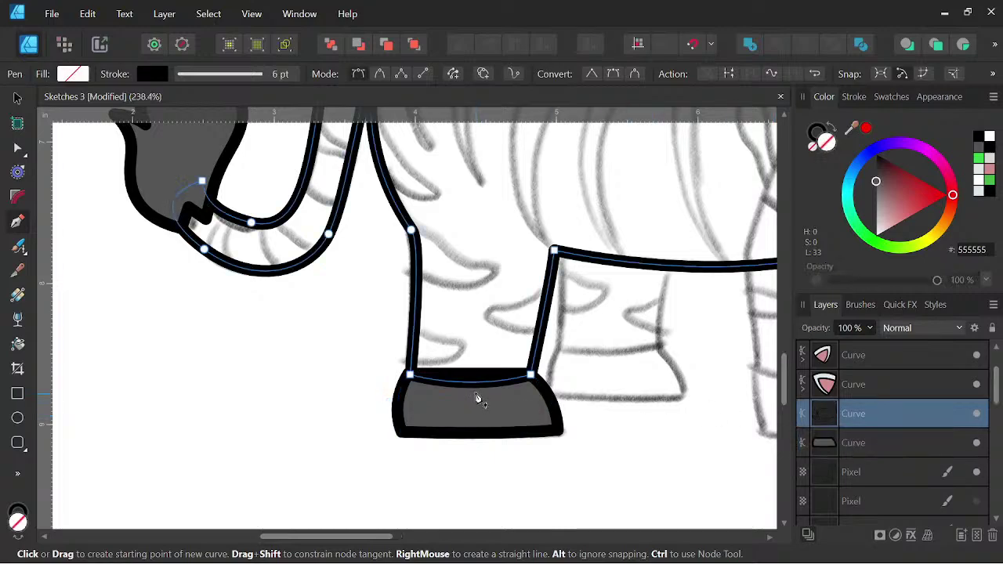
pyautogui.scroll(2, 470, 389)
pyautogui.click(23, 155)
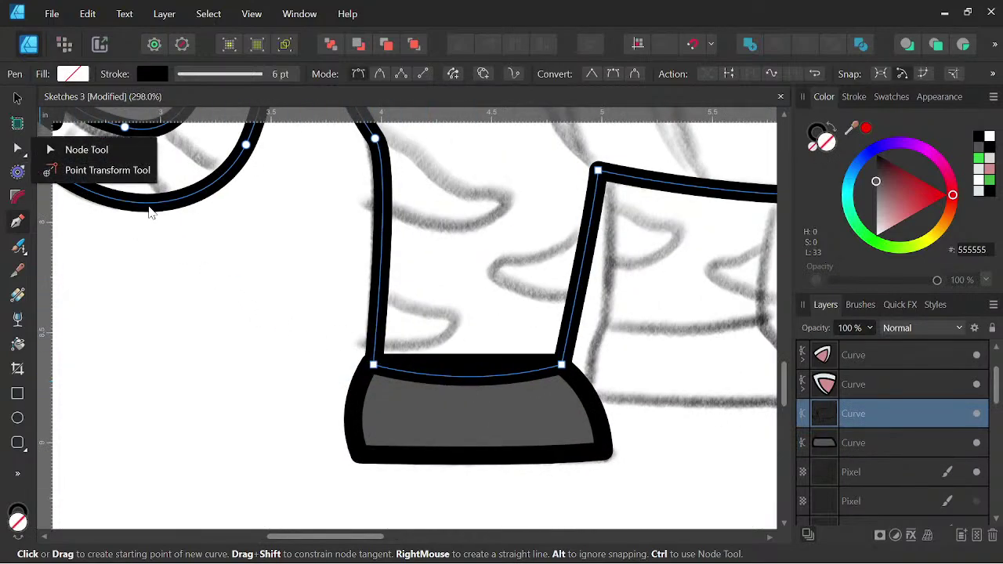
pyautogui.click(86, 149)
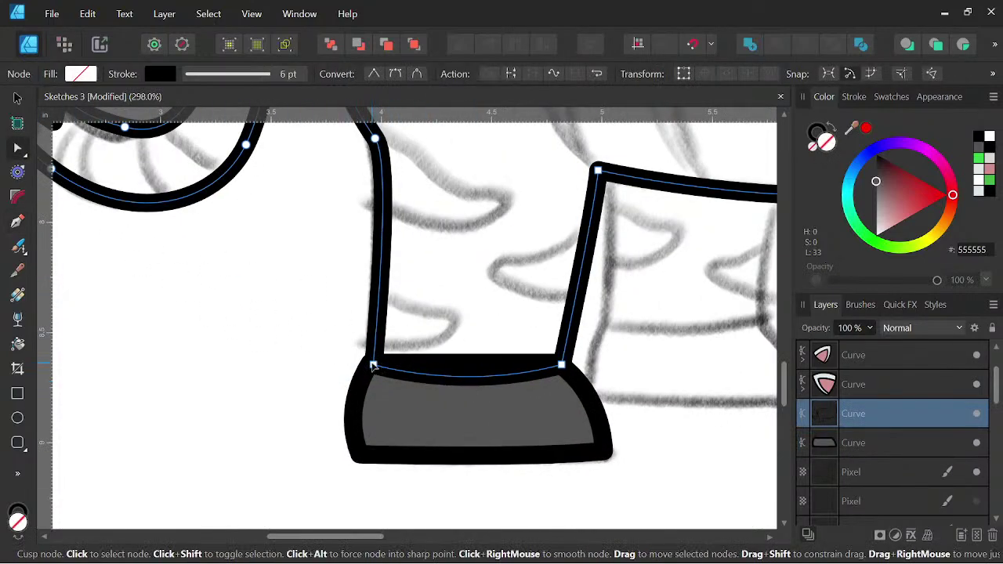
pyautogui.click(374, 354)
pyautogui.moveTo(372, 354); pyautogui.dragTo(371, 360)
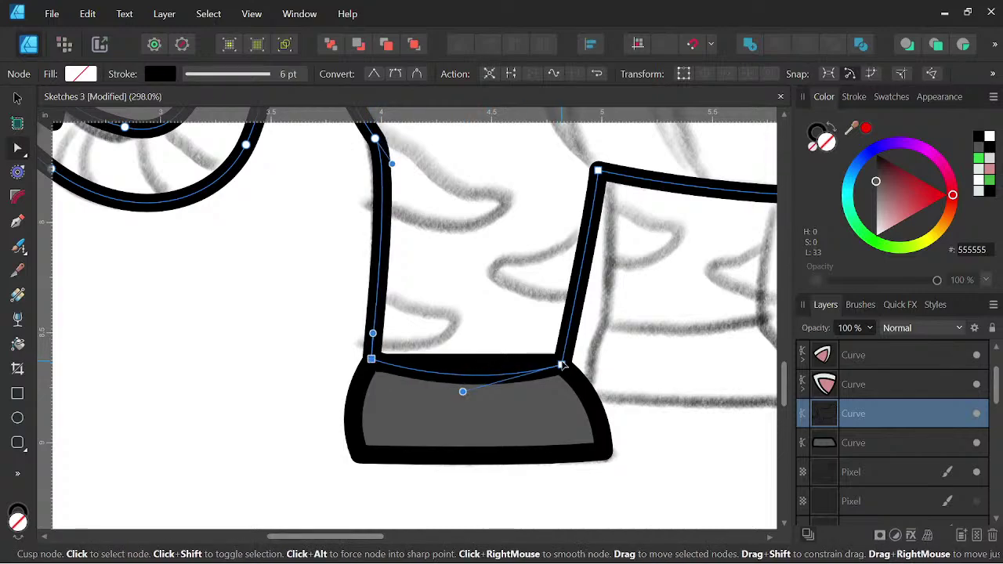
pyautogui.moveTo(562, 366); pyautogui.dragTo(558, 359)
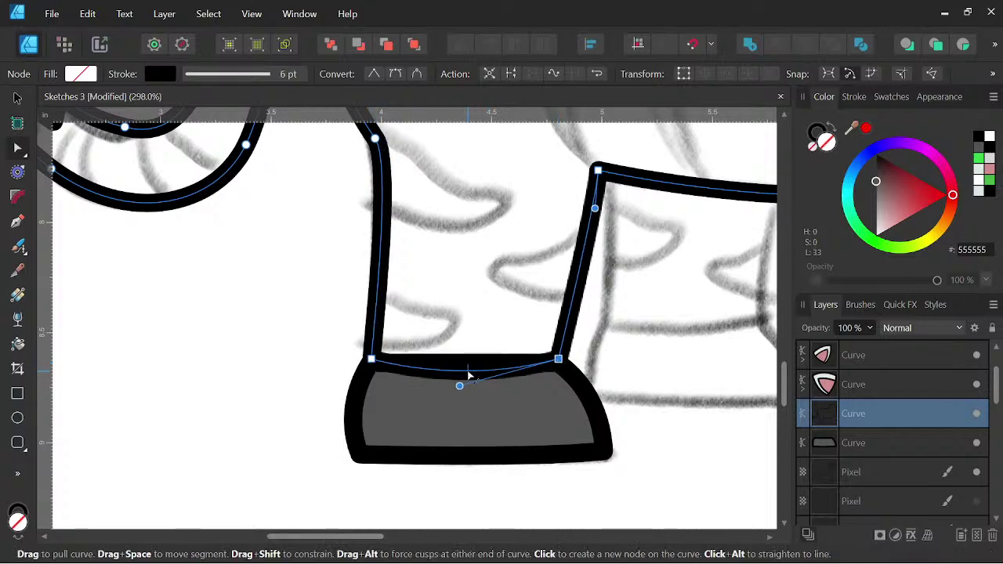
pyautogui.moveTo(460, 388); pyautogui.dragTo(456, 359)
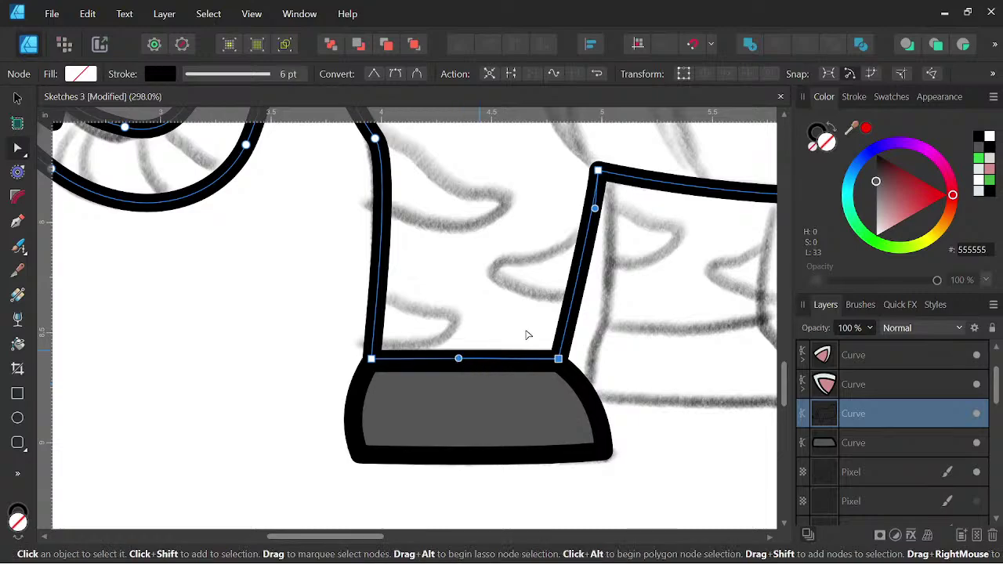
# Start the neck stripe with the Pen tool above the hoof layer, tracing the edge nearest the muzzle down to the chest tip.
pyautogui.scroll(-4, 596, 306)
pyautogui.scroll(-2, 597, 305)
pyautogui.moveTo(624, 327); pyautogui.dragTo(463, 388)
pyautogui.click(881, 443)
pyautogui.scroll(3, 530, 421)
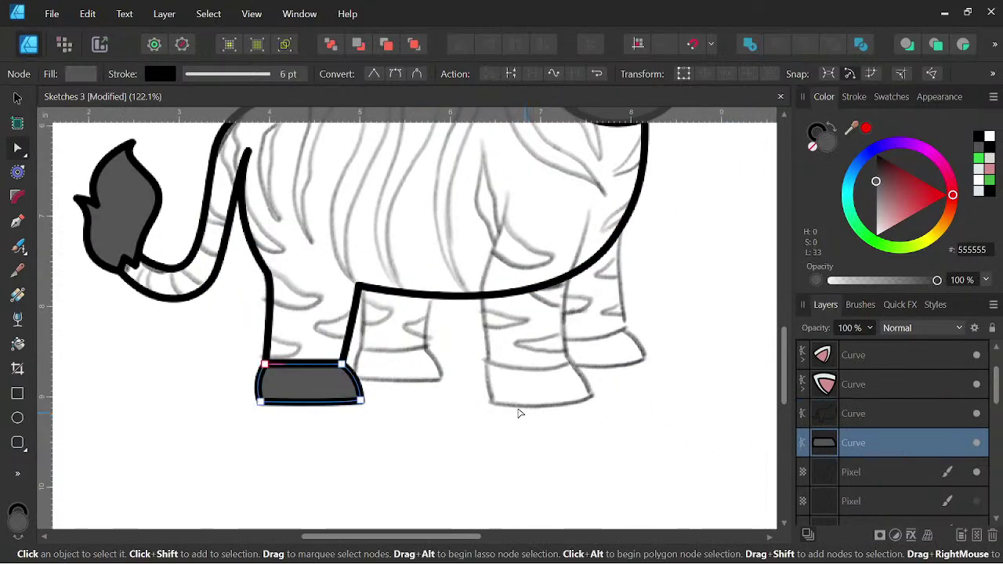
pyautogui.moveTo(439, 352)
pyautogui.mouseDown()
pyautogui.moveTo(514, 389)
pyautogui.moveTo(472, 421)
pyautogui.moveTo(484, 418)
pyautogui.mouseUp()
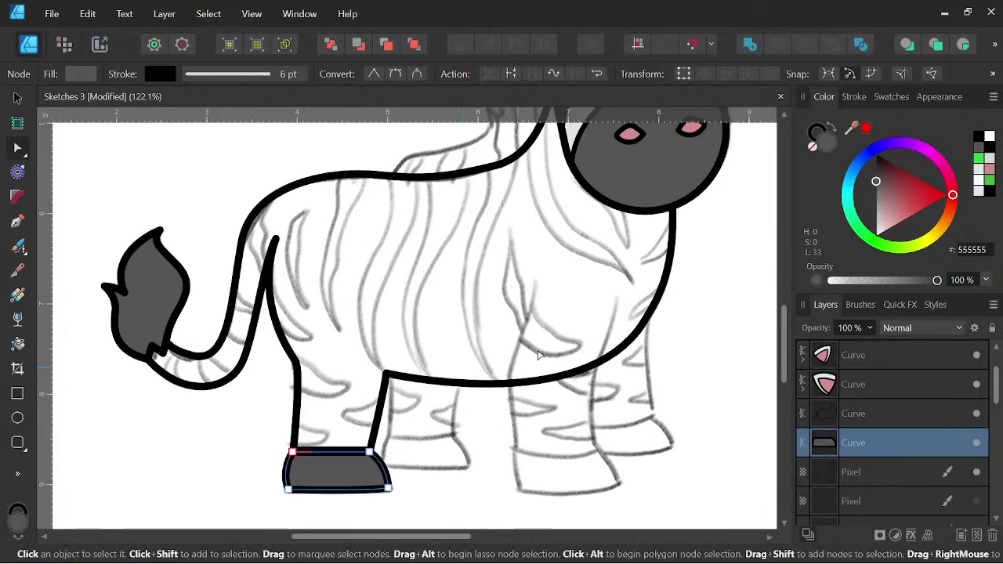
pyautogui.click(18, 222)
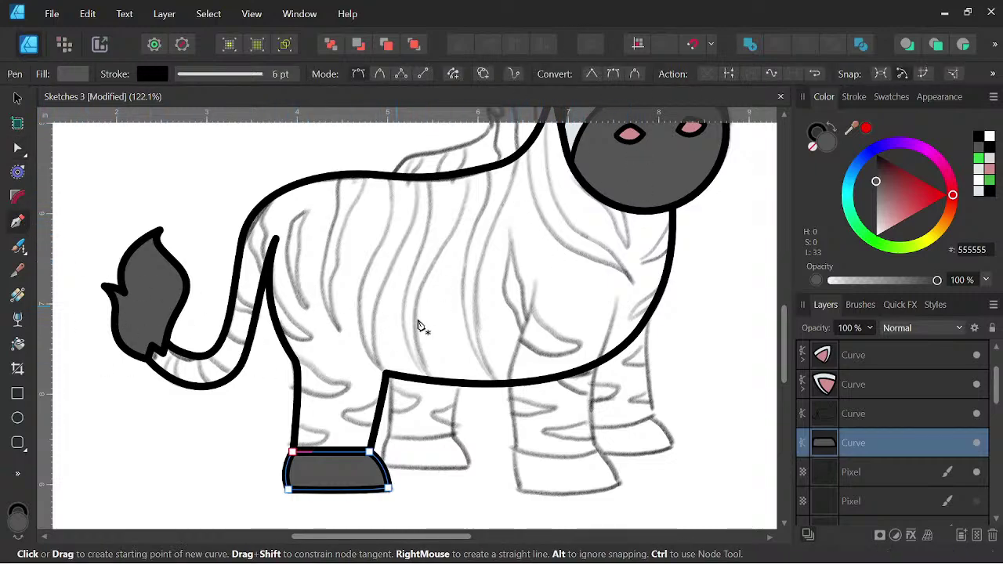
pyautogui.scroll(2, 545, 216)
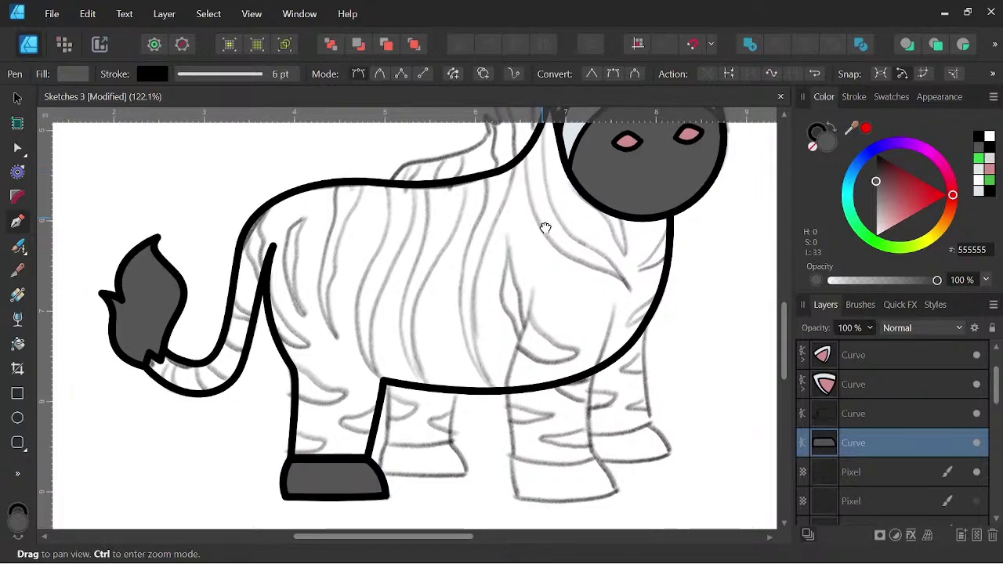
pyautogui.moveTo(513, 201)
pyautogui.mouseDown()
pyautogui.moveTo(460, 262)
pyautogui.moveTo(490, 310)
pyautogui.mouseUp()
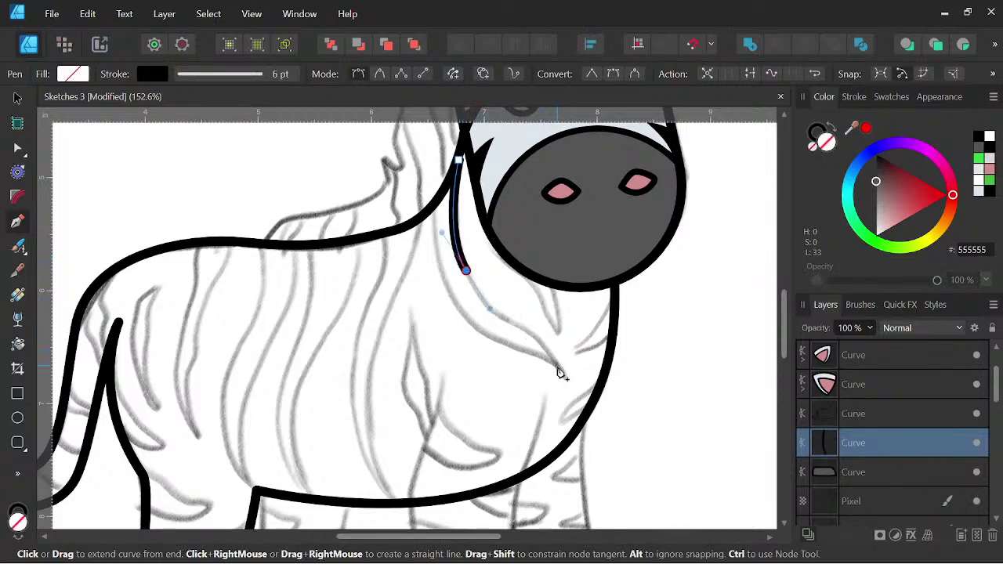
pyautogui.moveTo(557, 366)
pyautogui.mouseDown()
pyautogui.moveTo(587, 421)
pyautogui.moveTo(560, 369)
pyautogui.mouseUp()
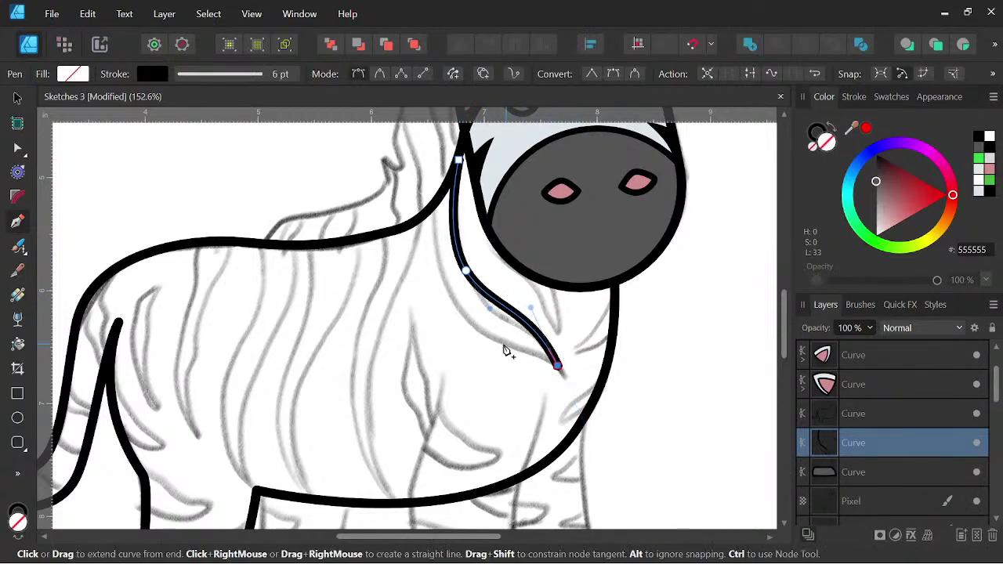
# Trace the neck stripe's other edge from the chest tip back up to the neck line.
pyautogui.click(501, 347)
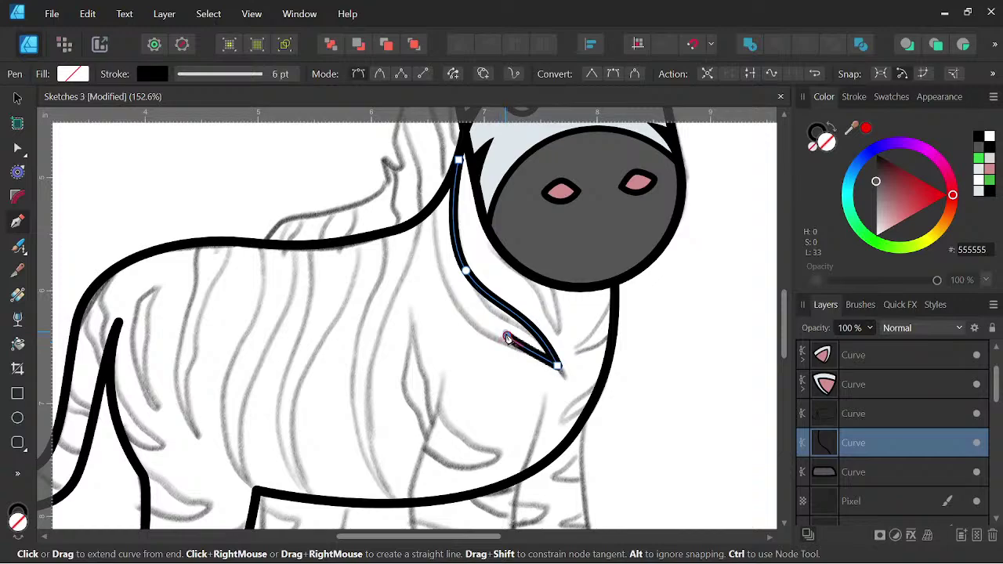
pyautogui.moveTo(506, 336); pyautogui.dragTo(496, 330)
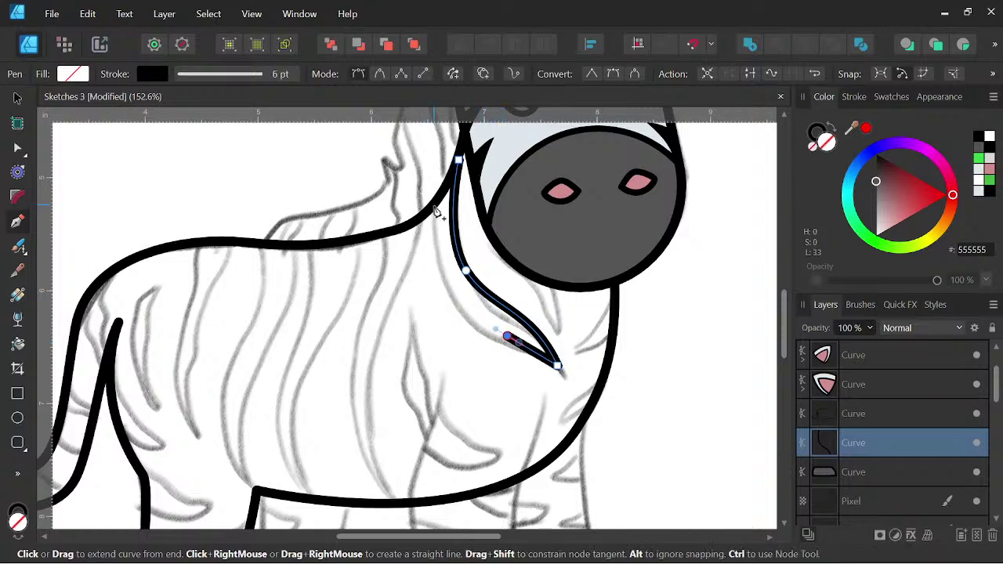
pyautogui.scroll(-3, 436, 210)
pyautogui.scroll(2, 466, 306)
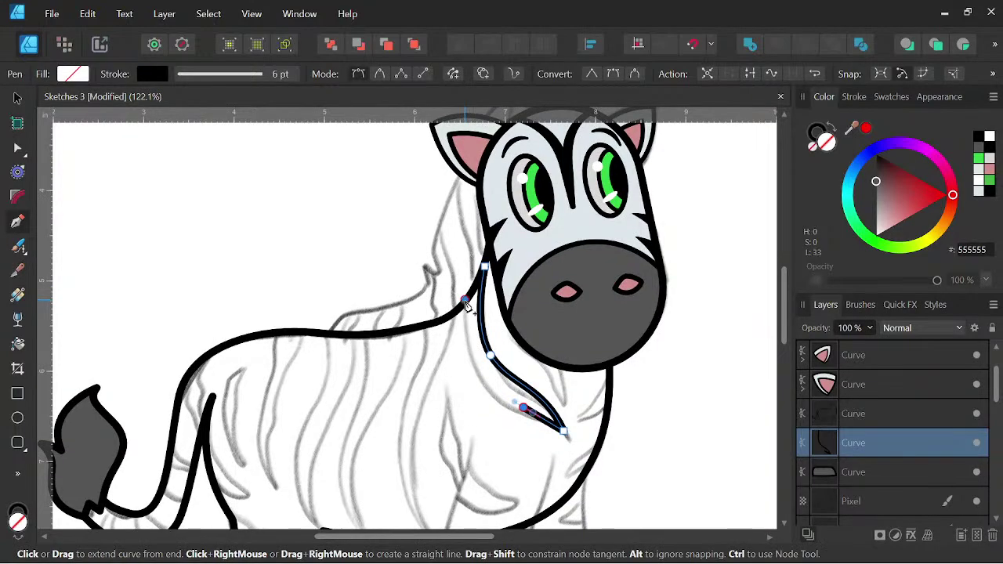
pyautogui.click(467, 306)
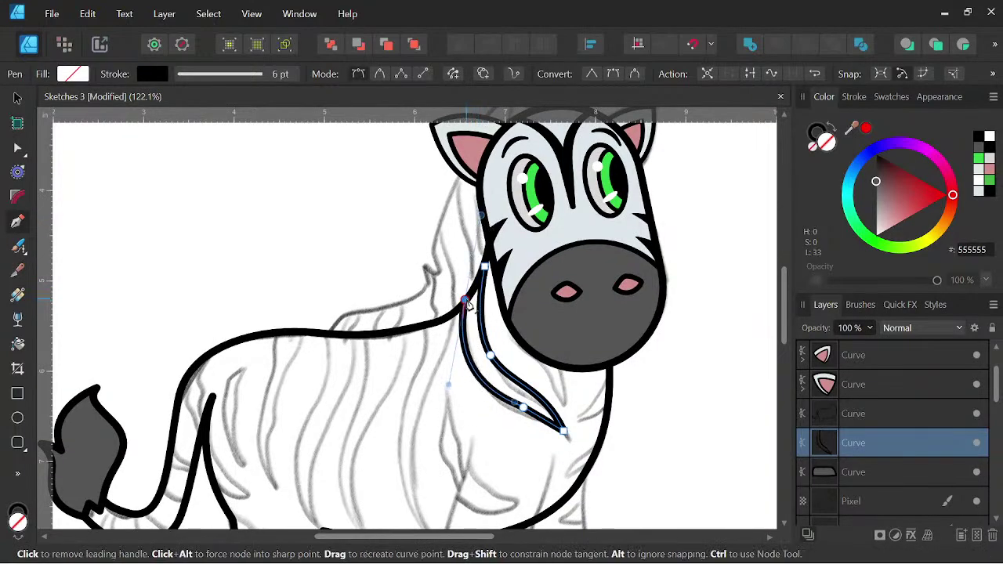
# Swap the neck stripe's stroke and fill to make it solid black, and nest it inside the body outline curve.
pyautogui.click(835, 131)
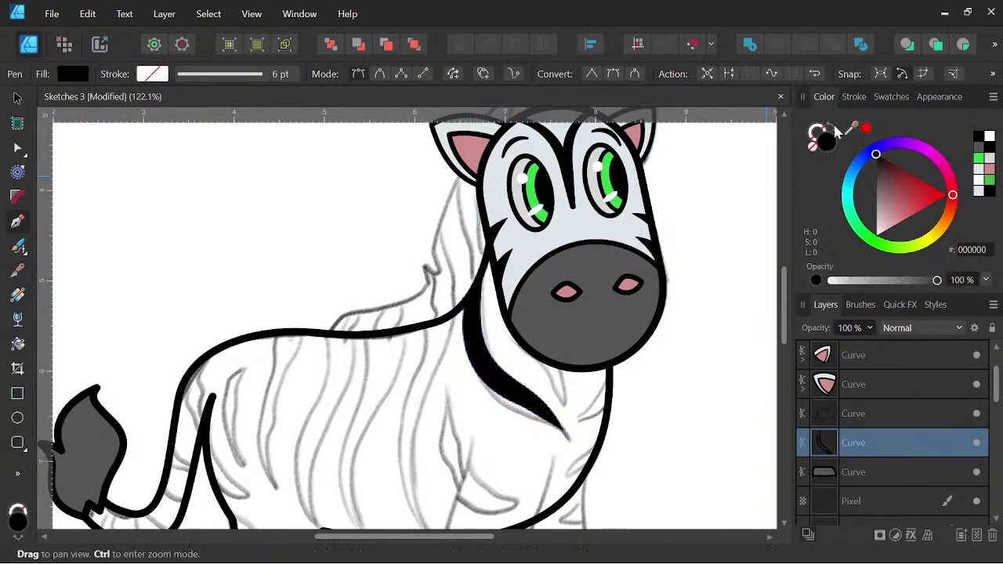
pyautogui.moveTo(573, 435); pyautogui.dragTo(586, 342)
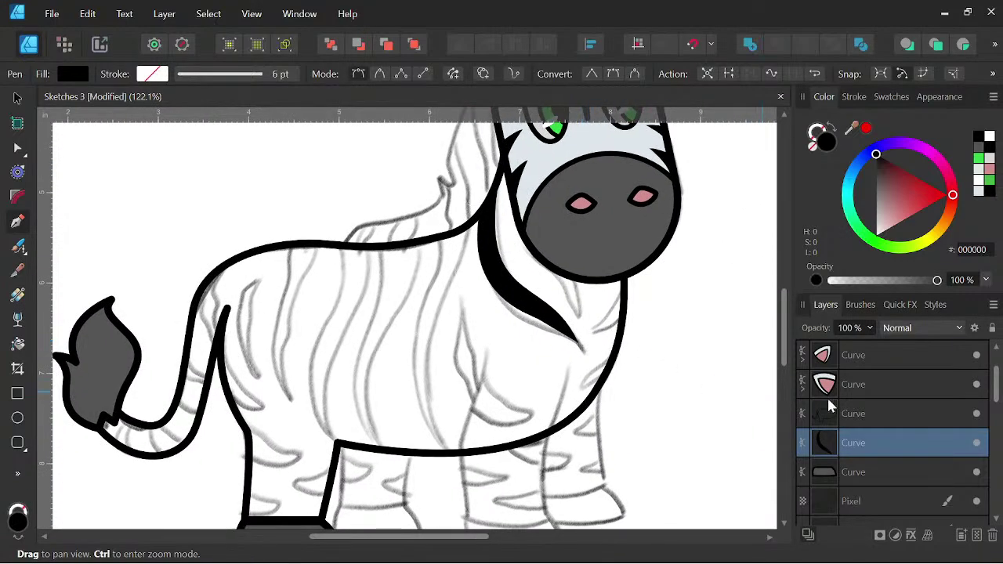
pyautogui.moveTo(858, 420); pyautogui.dragTo(858, 418)
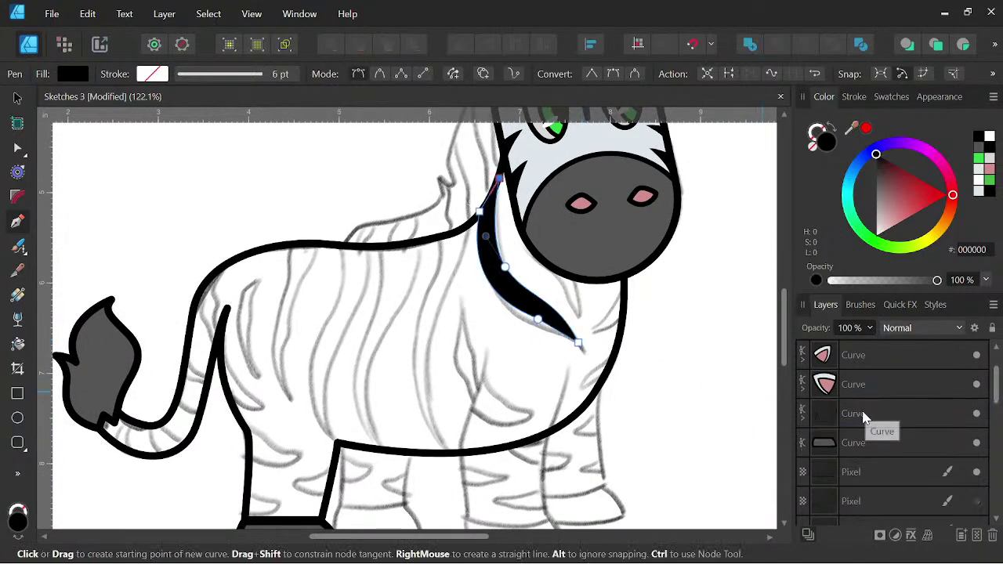
# Draw a short pointed stripe hanging below the muzzle's lower edge with the Pen tool, close it and fill it black.
pyautogui.scroll(1, 506, 358)
pyautogui.moveTo(621, 364); pyautogui.dragTo(558, 420)
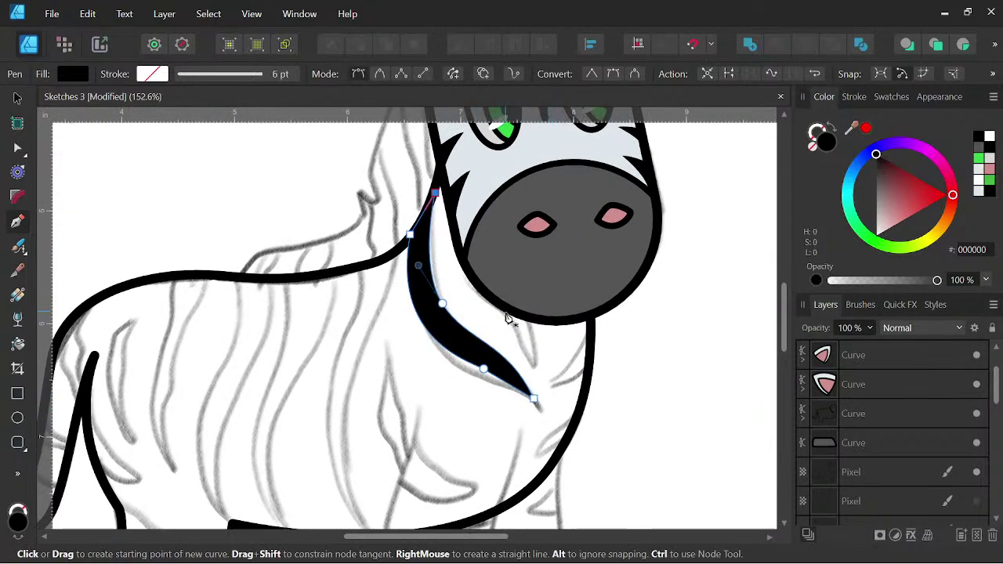
pyautogui.click(506, 313)
pyautogui.moveTo(539, 363); pyautogui.dragTo(546, 393)
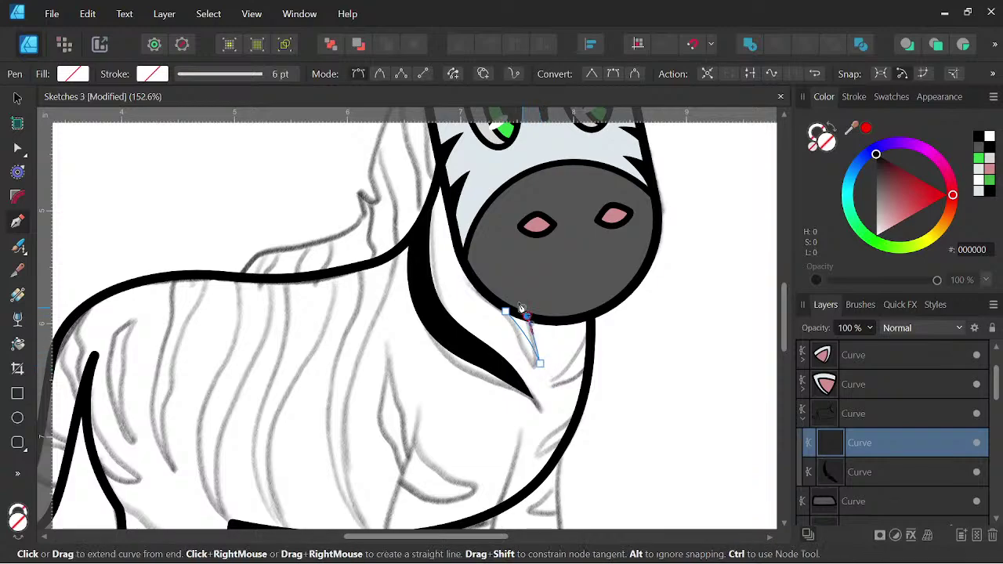
pyautogui.moveTo(506, 312); pyautogui.dragTo(527, 317)
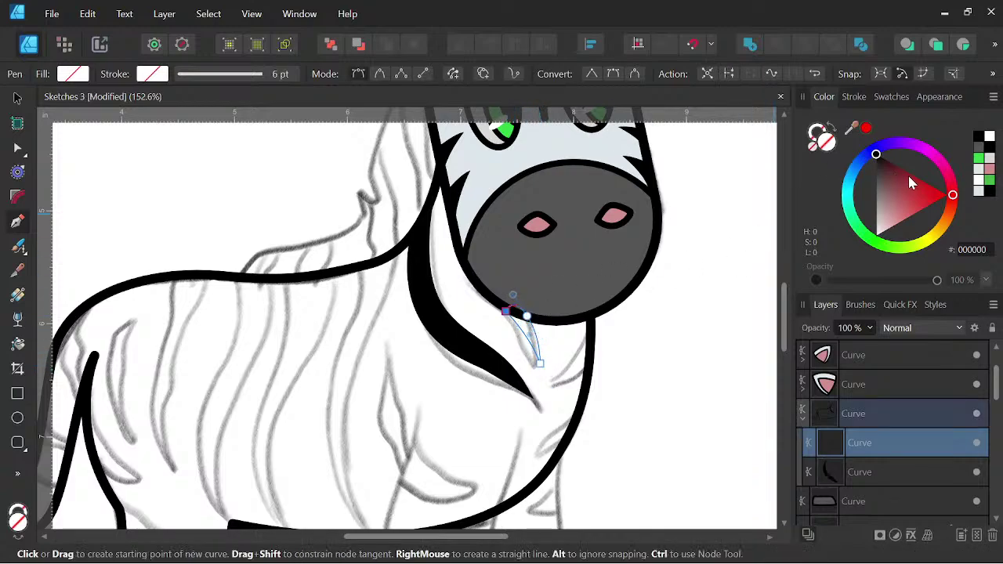
pyautogui.click(977, 137)
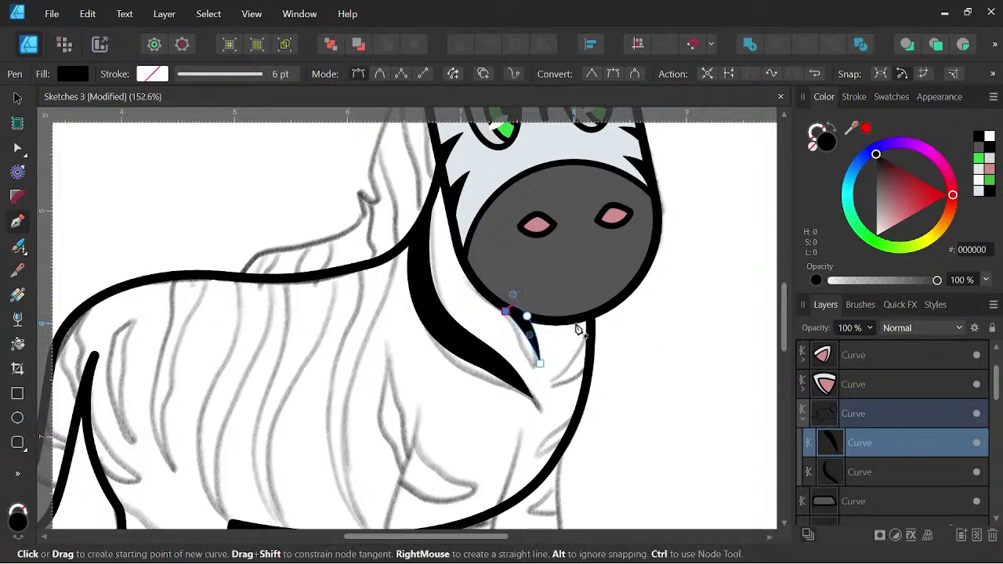
# Draw a curved, pointed stripe inward from the chest outline just below the muzzle, close it and fill it black.
pyautogui.scroll(2, 583, 336)
pyautogui.click(599, 326)
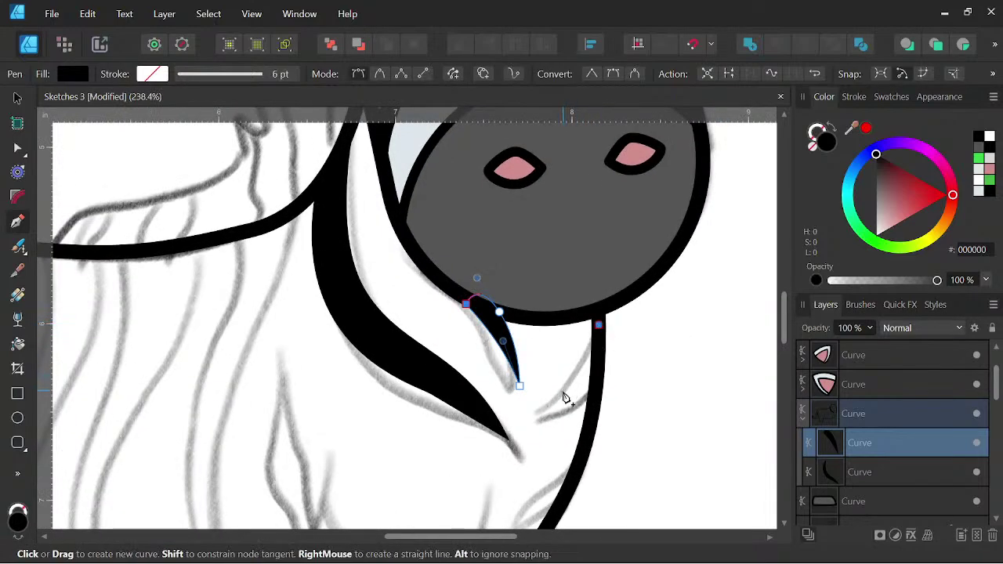
pyautogui.moveTo(535, 407); pyautogui.dragTo(491, 424)
pyautogui.click(535, 407)
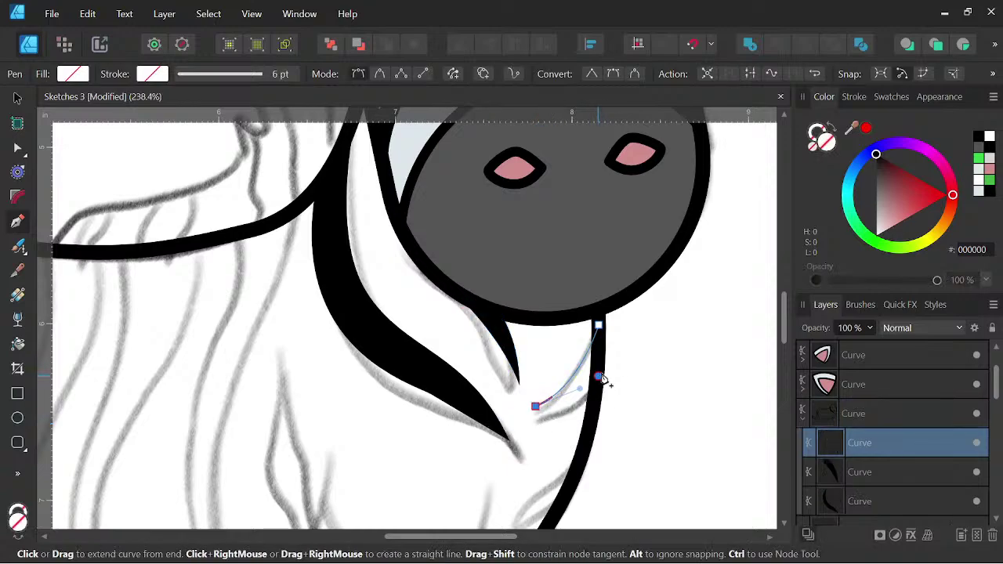
pyautogui.click(600, 377)
pyautogui.click(598, 325)
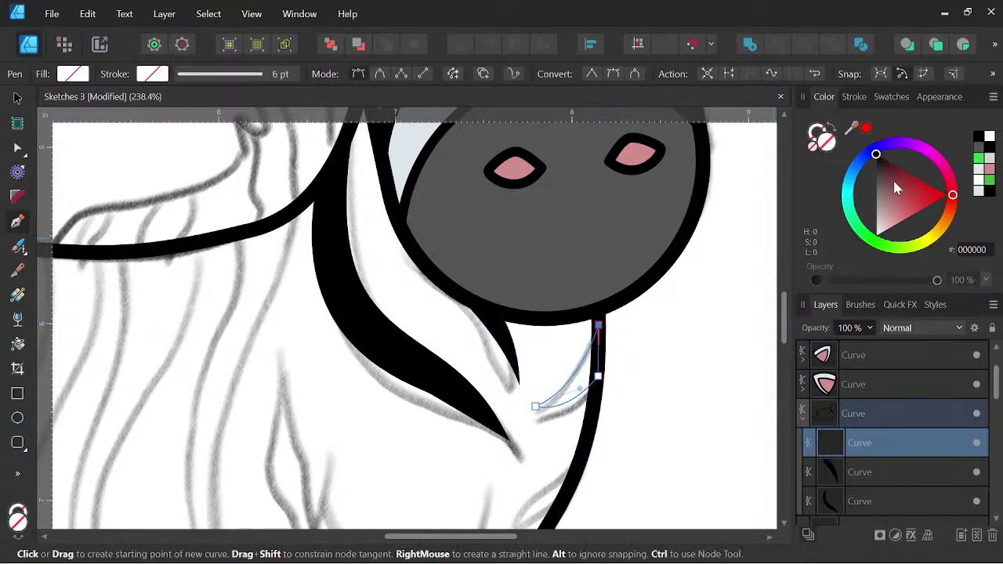
pyautogui.click(979, 137)
# Draw the lower chest stripe tapering inward from the front body outline, redoing its tip node, then close it and fill it black.
pyautogui.scroll(-3, 633, 347)
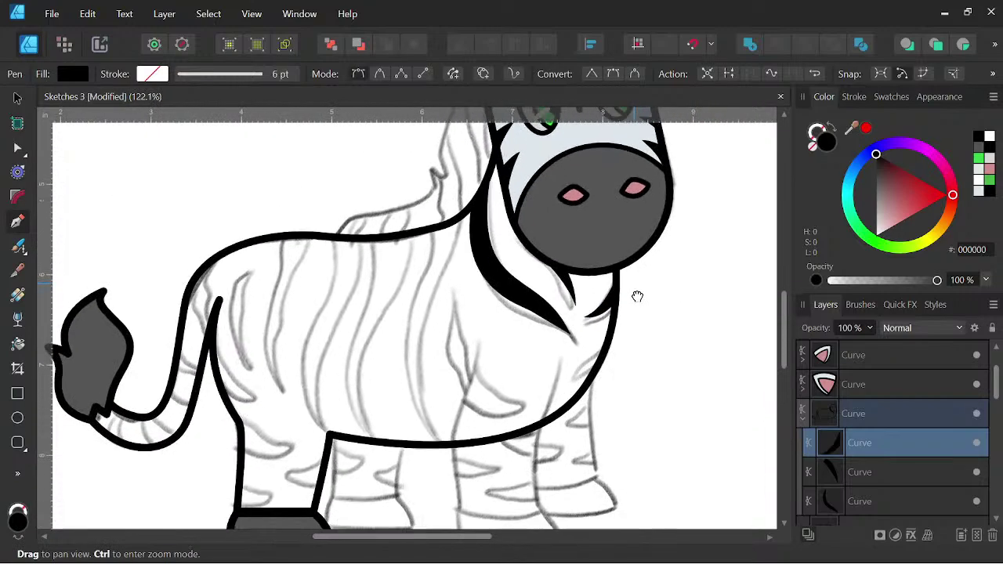
pyautogui.scroll(2, 605, 350)
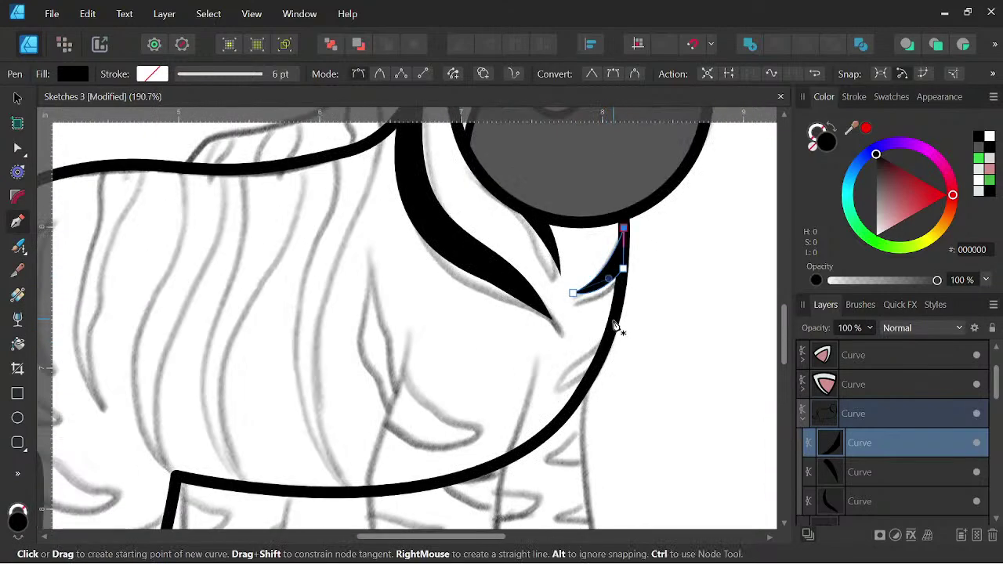
pyautogui.moveTo(570, 368); pyautogui.dragTo(545, 405)
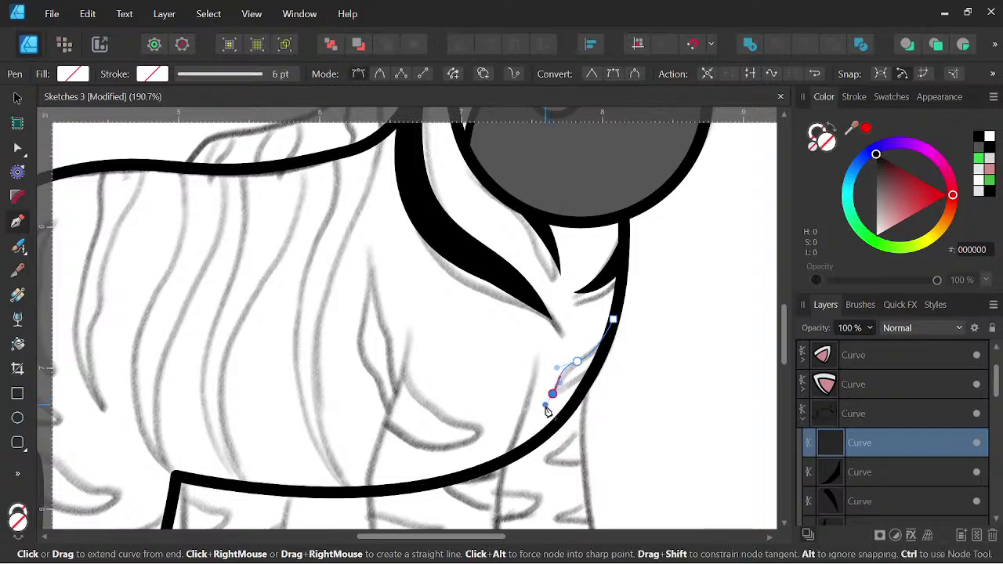
pyautogui.hotkey('ctrl', 'z')
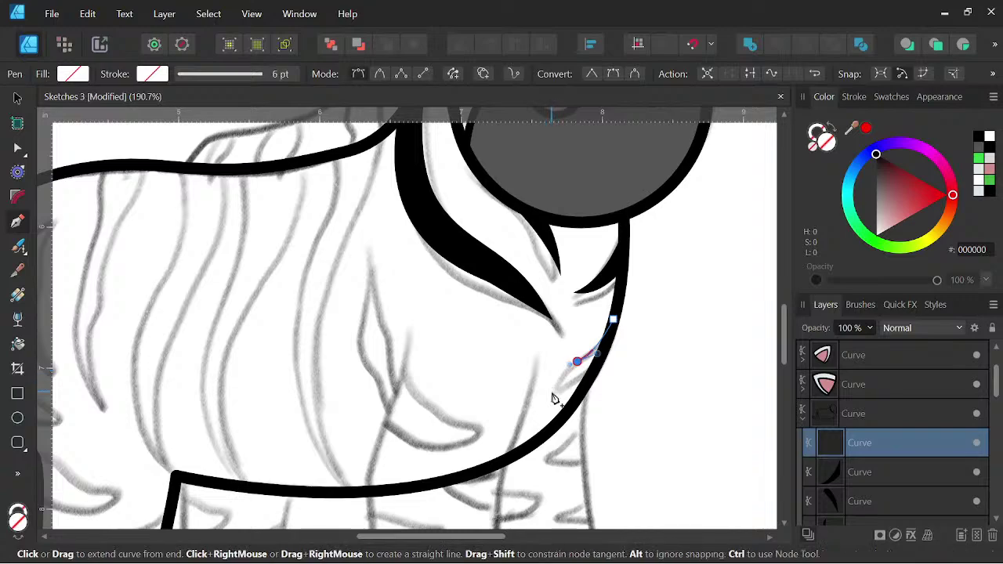
pyautogui.click(551, 392)
pyautogui.click(613, 320)
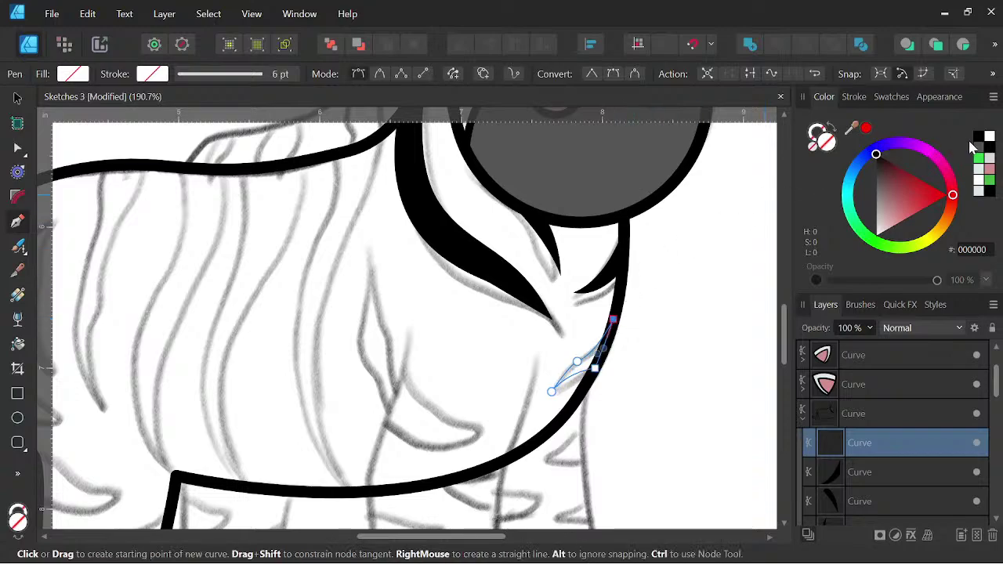
pyautogui.click(979, 138)
# Trace the slim shoulder stripe above the front leg from its upper tip down and back up, and fill it black.
pyautogui.scroll(-3, 601, 327)
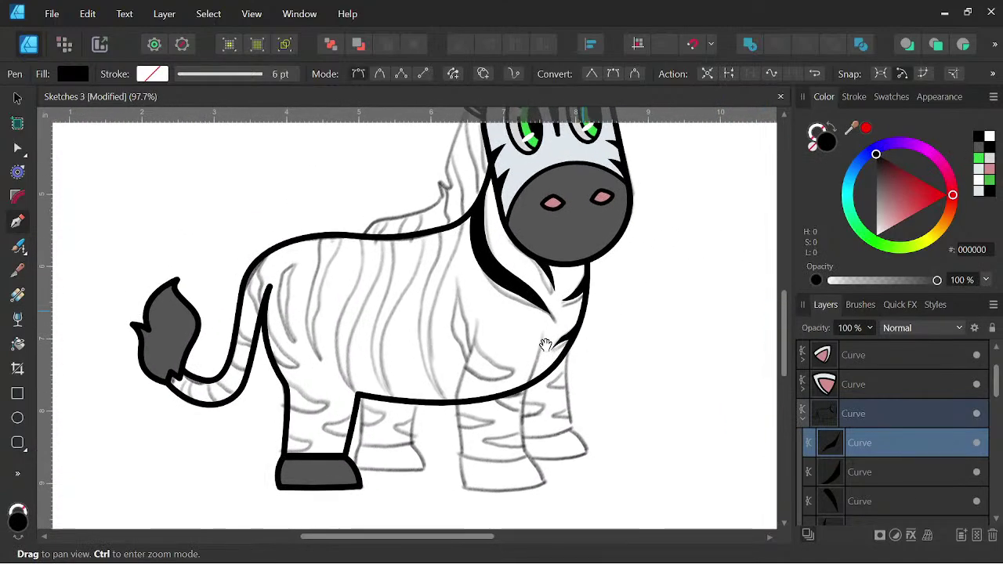
pyautogui.scroll(2, 506, 328)
pyautogui.moveTo(471, 322); pyautogui.dragTo(555, 409)
pyautogui.moveTo(542, 344); pyautogui.dragTo(547, 304)
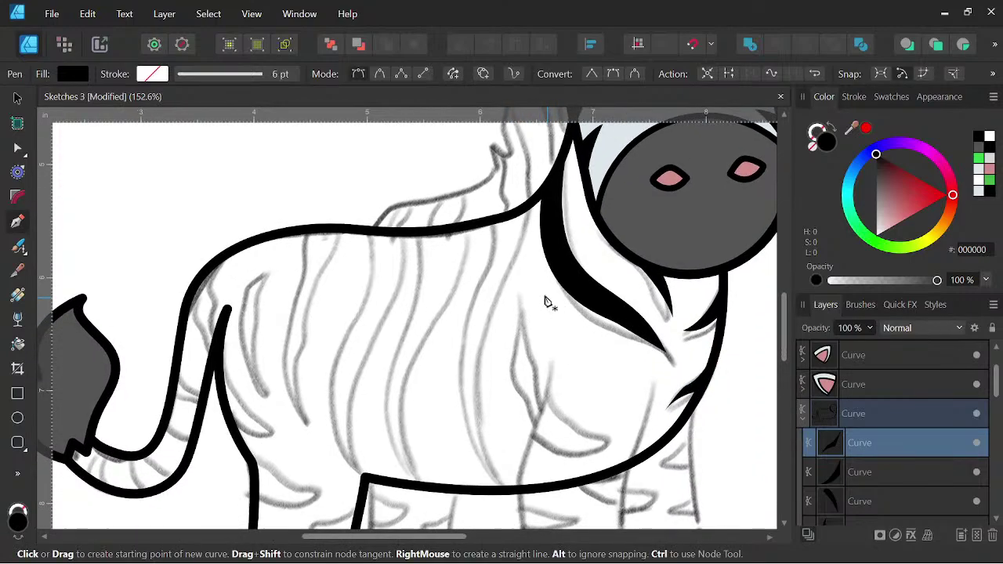
pyautogui.click(531, 284)
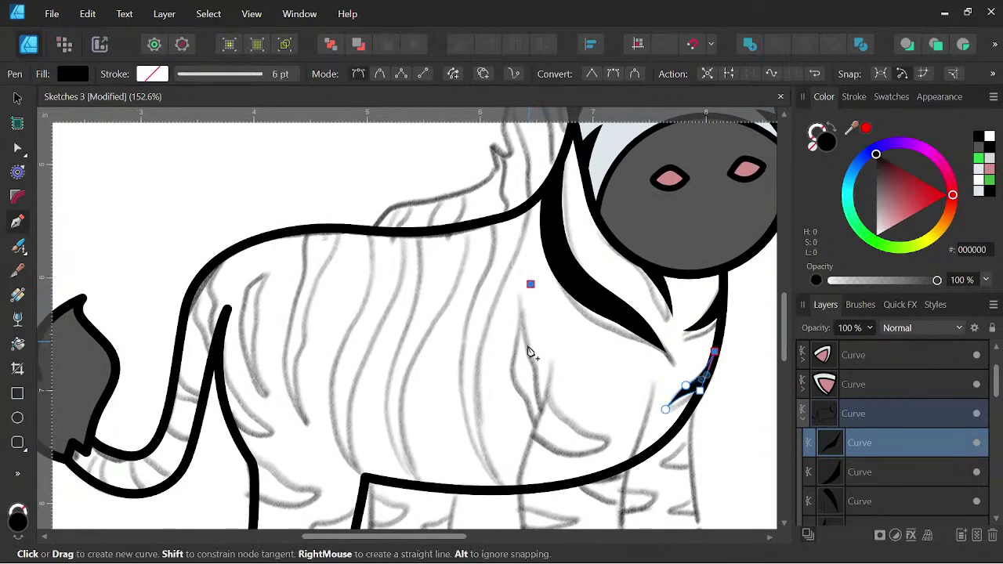
pyautogui.moveTo(525, 356); pyautogui.dragTo(538, 409)
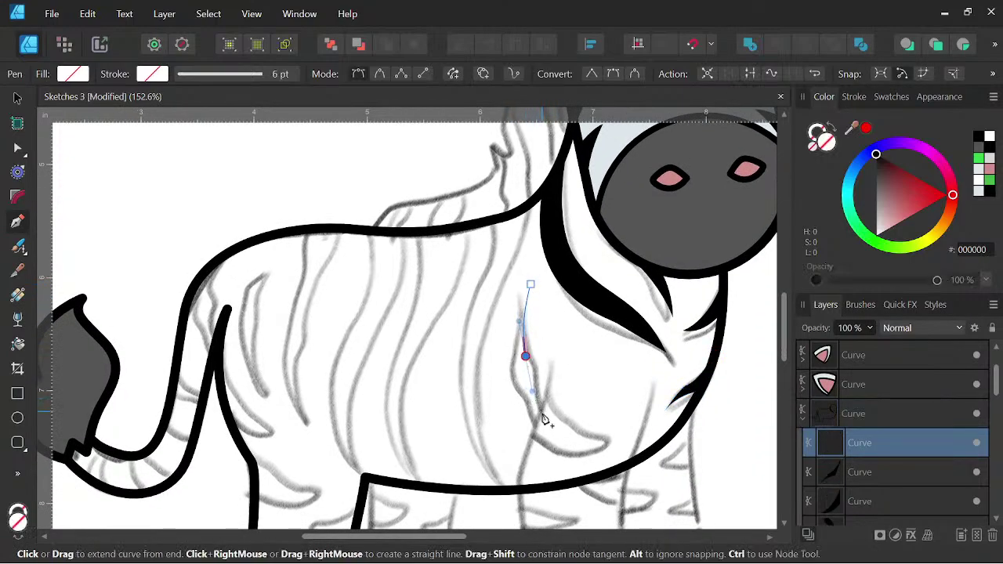
pyautogui.click(542, 412)
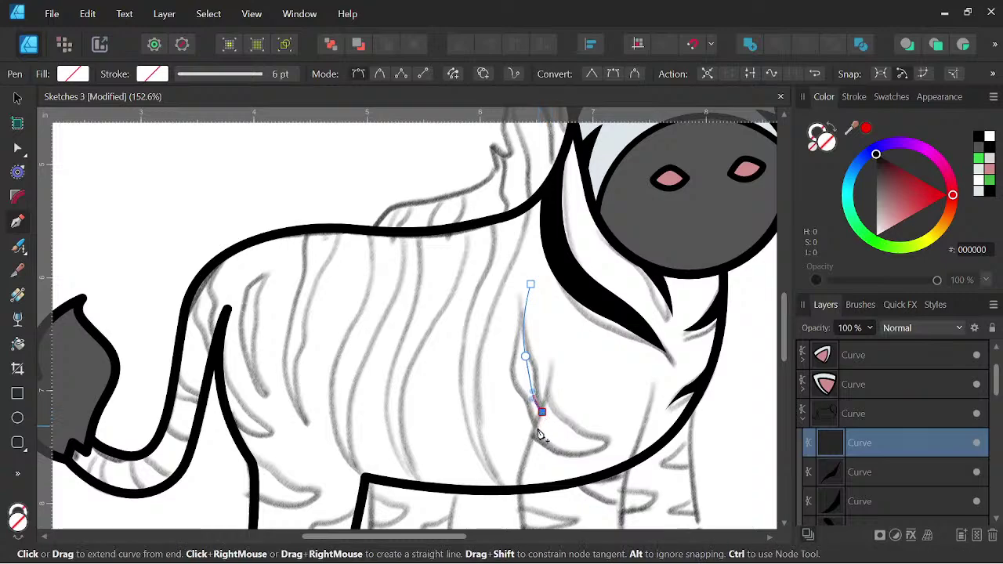
pyautogui.click(534, 432)
pyautogui.moveTo(511, 355); pyautogui.dragTo(546, 274)
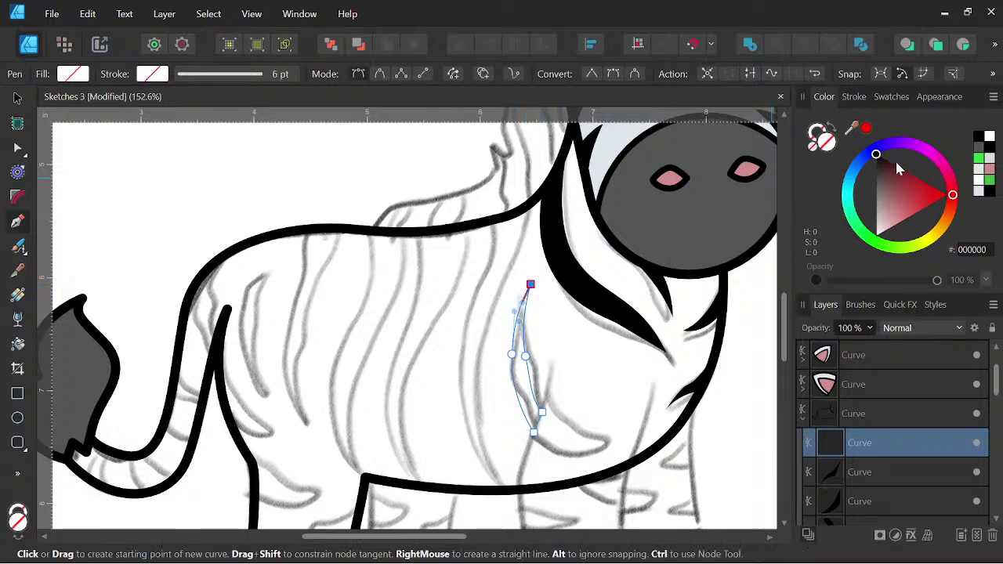
pyautogui.click(978, 137)
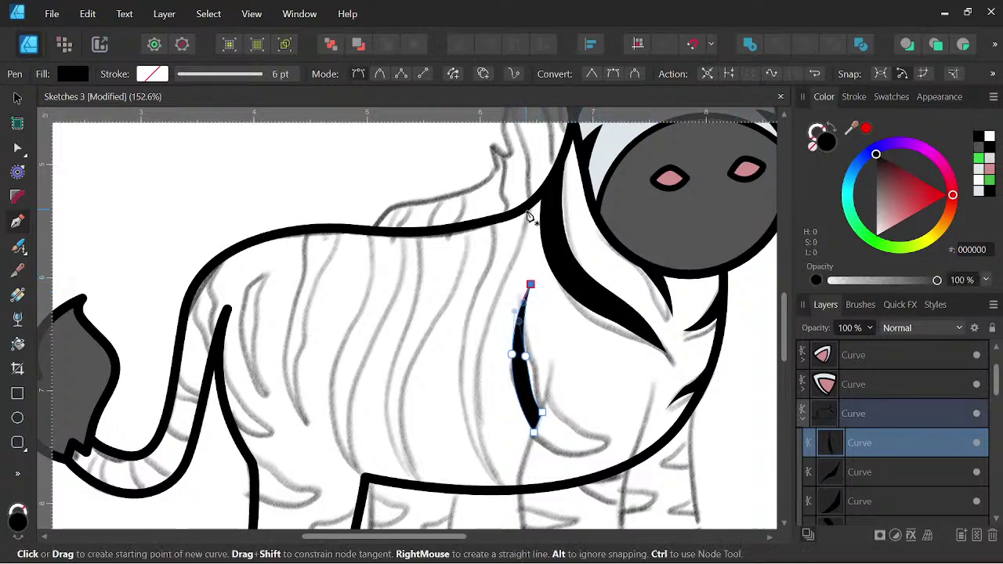
# Trace the front edge of the long stripe behind the shoulder from the neck base down to the belly line.
pyautogui.moveTo(489, 308); pyautogui.dragTo(478, 332)
pyautogui.scroll(-1, 475, 405)
pyautogui.moveTo(489, 400); pyautogui.dragTo(490, 347)
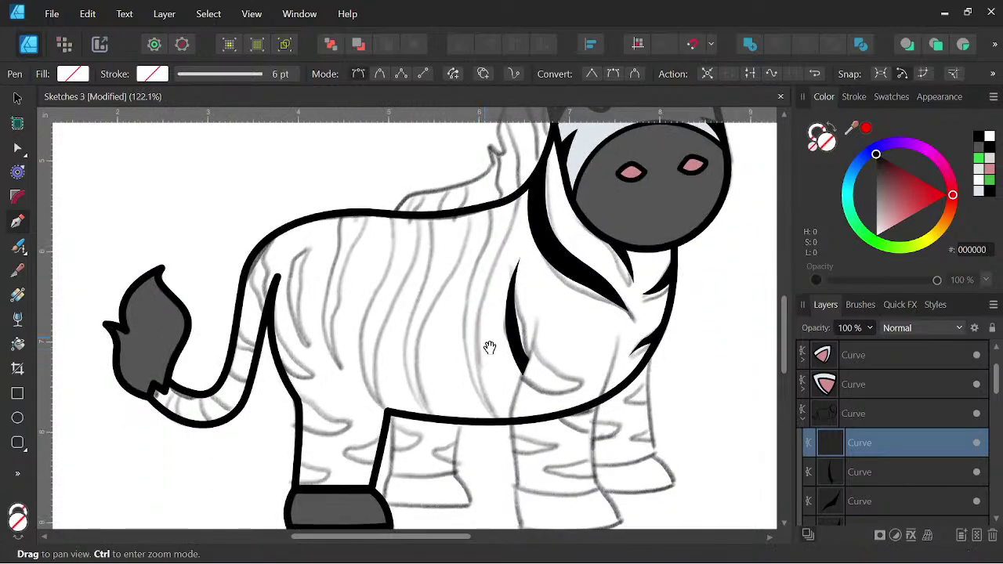
pyautogui.click(498, 413)
pyautogui.moveTo(505, 425); pyautogui.dragTo(533, 450)
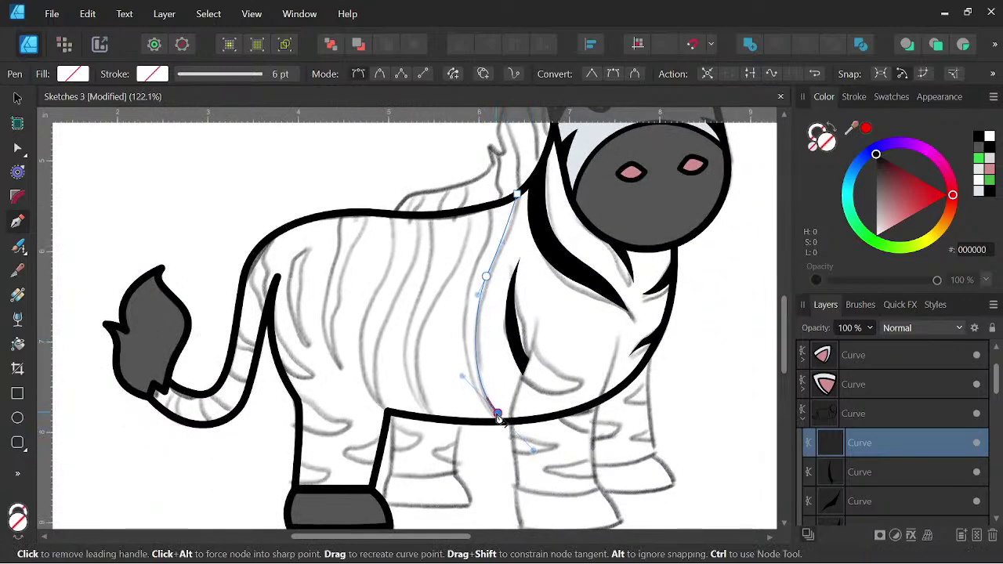
# Trace the rear edge of the stripe behind the shoulder back up to the back line, close it and fill it black.
pyautogui.moveTo(466, 300); pyautogui.dragTo(482, 234)
pyautogui.scroll(2, 493, 224)
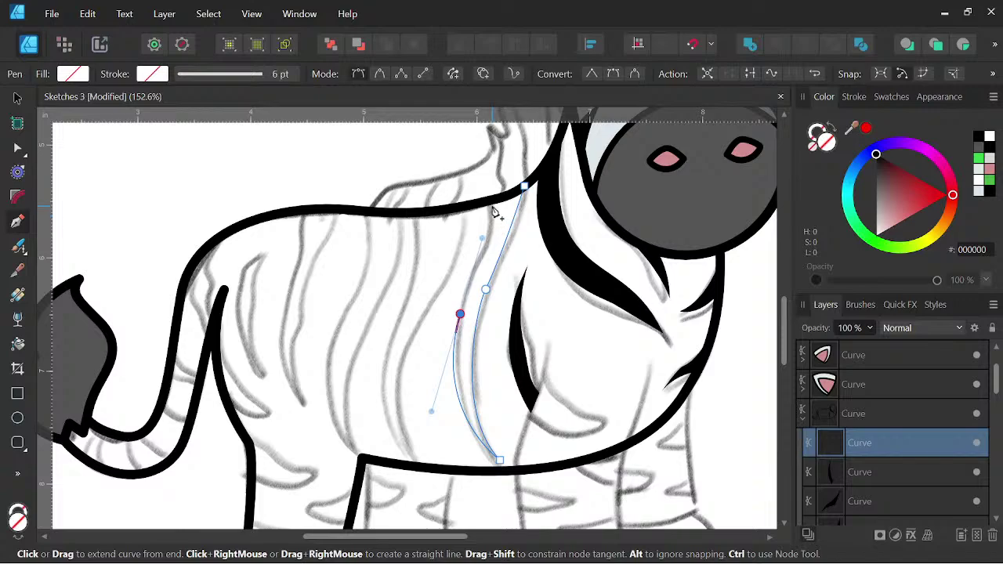
pyautogui.click(495, 202)
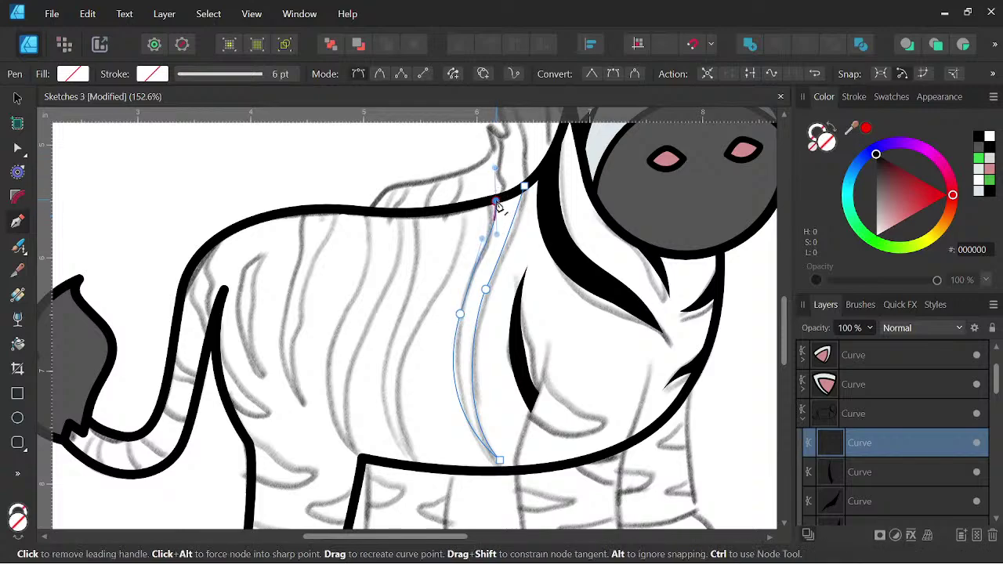
pyautogui.click(525, 191)
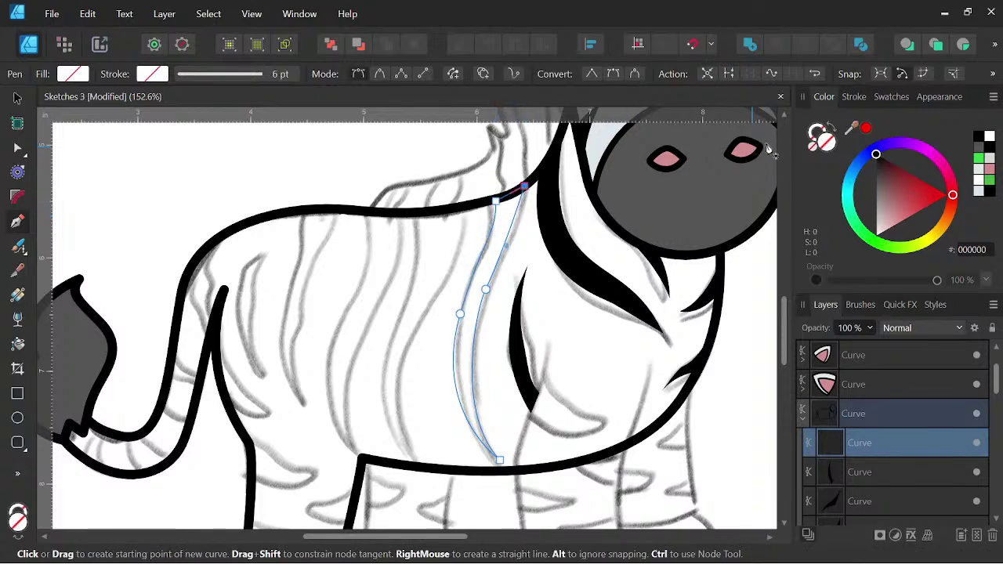
pyautogui.click(978, 137)
# Trace the front edge of the second long body stripe from the back line down to a point on the belly.
pyautogui.moveTo(594, 321); pyautogui.dragTo(629, 298)
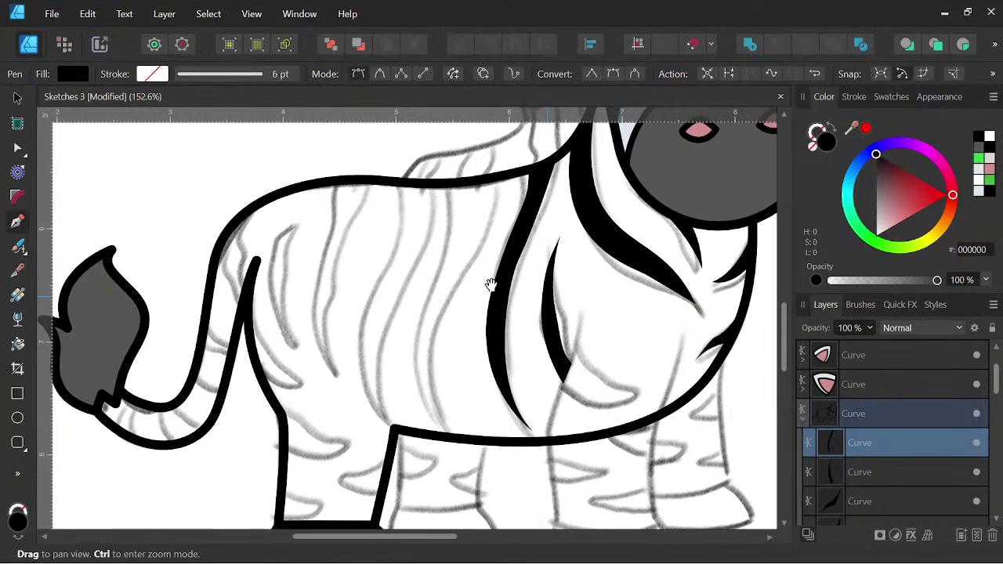
pyautogui.click(501, 177)
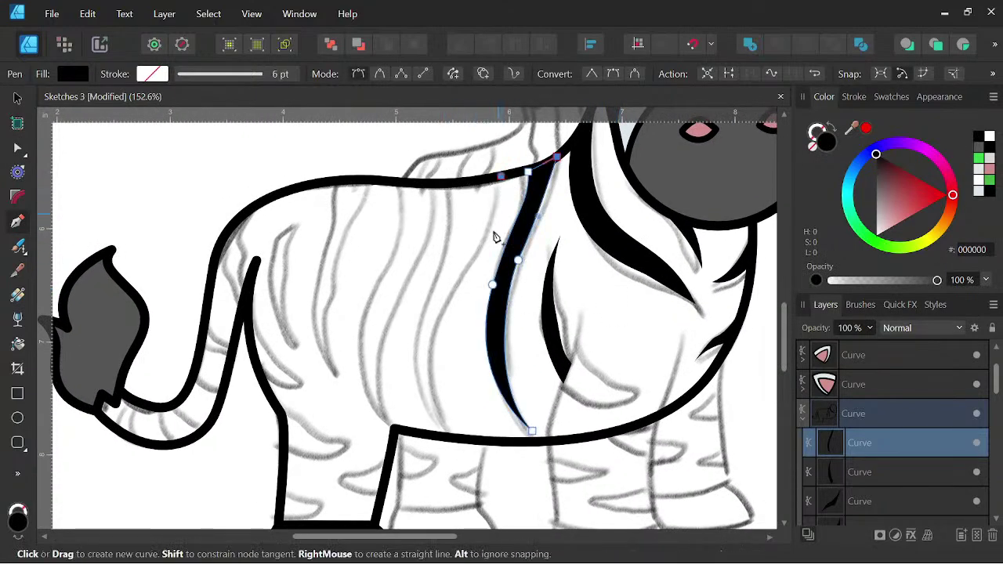
pyautogui.moveTo(475, 259); pyautogui.dragTo(444, 304)
pyautogui.scroll(-1, 455, 430)
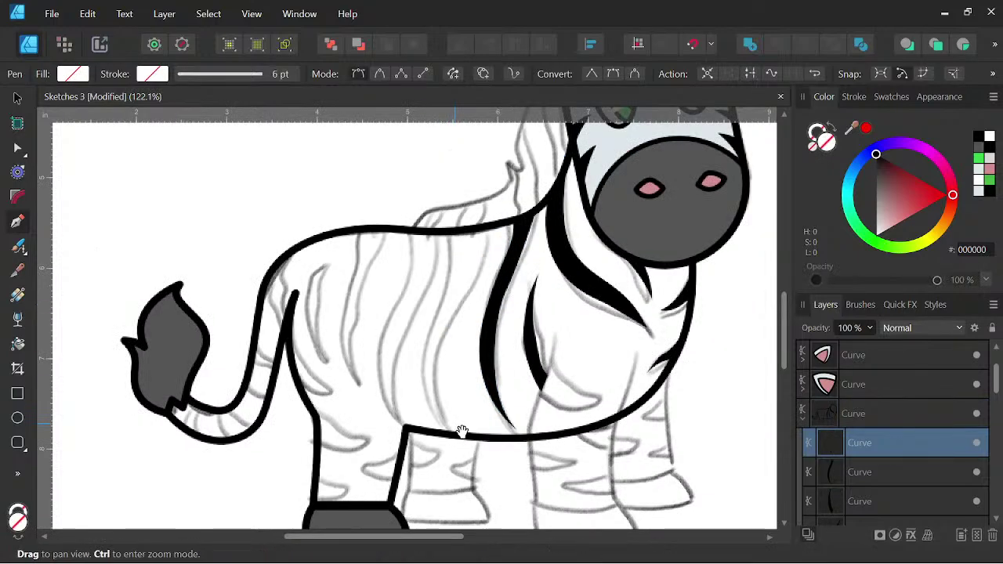
pyautogui.moveTo(459, 431); pyautogui.dragTo(476, 448)
pyautogui.click(438, 384)
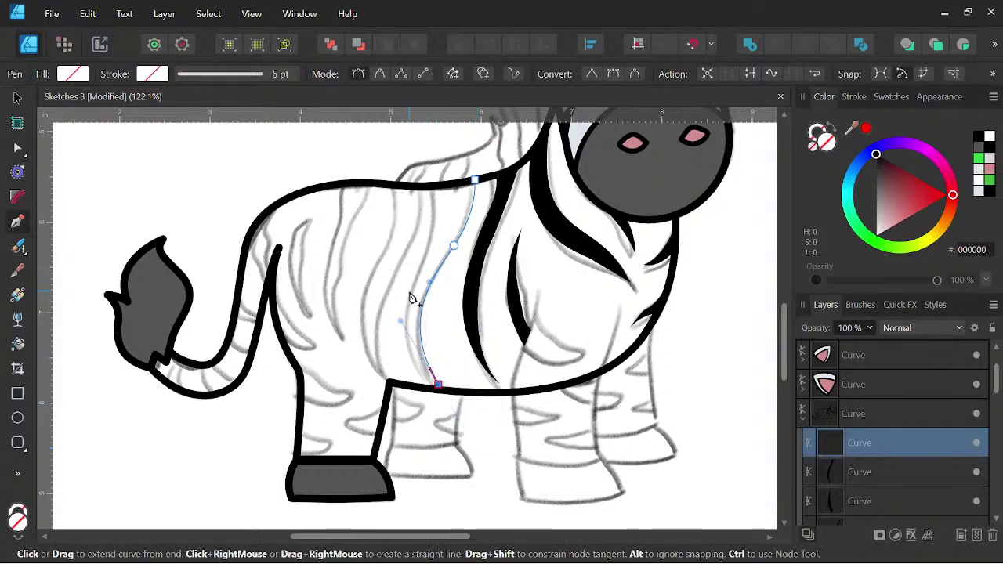
# Trace the second long body stripe's rear edge up to the back line, close the shape and fill it black.
pyautogui.moveTo(410, 291); pyautogui.dragTo(433, 241)
pyautogui.scroll(1, 437, 212)
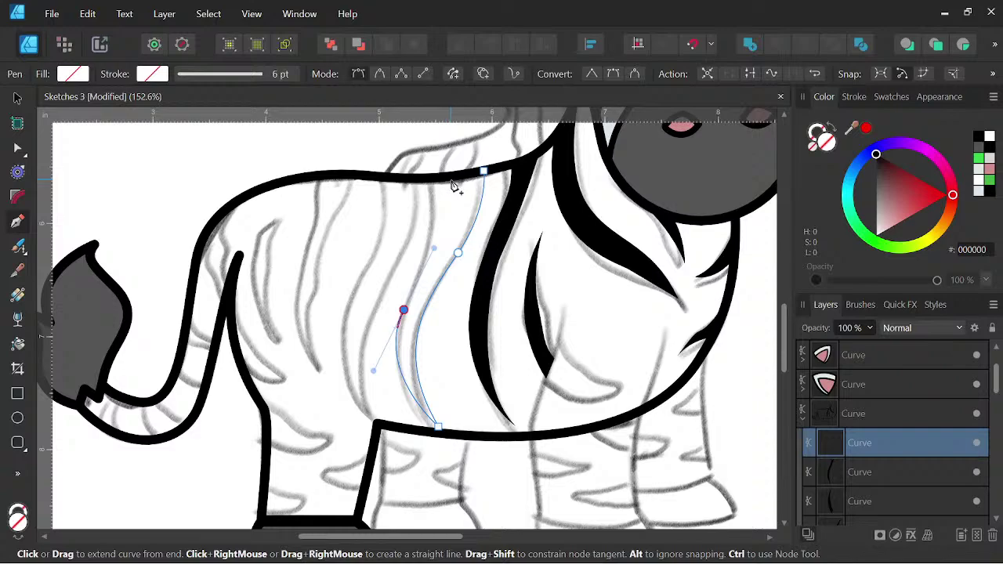
pyautogui.moveTo(453, 186); pyautogui.dragTo(452, 125)
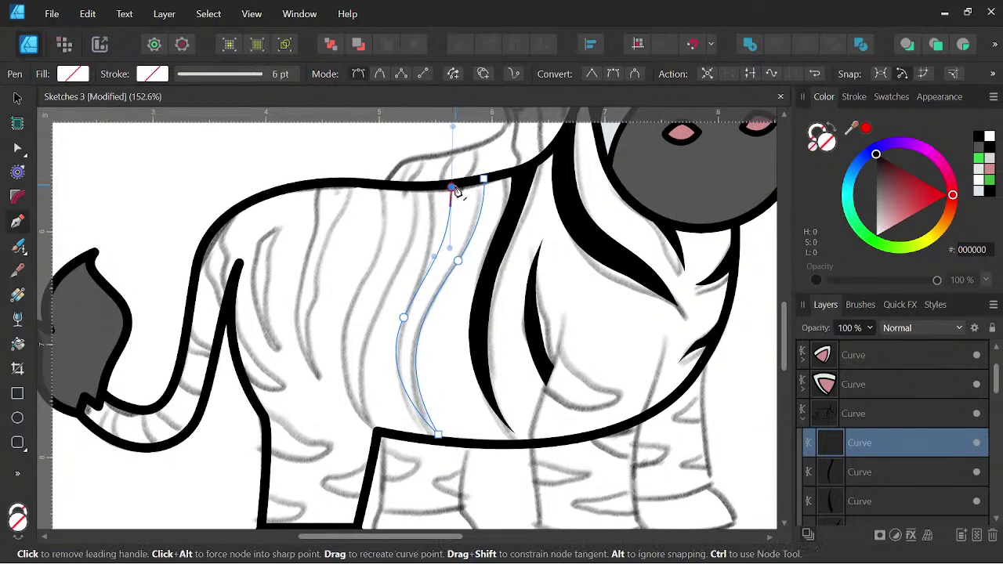
pyautogui.click(454, 190)
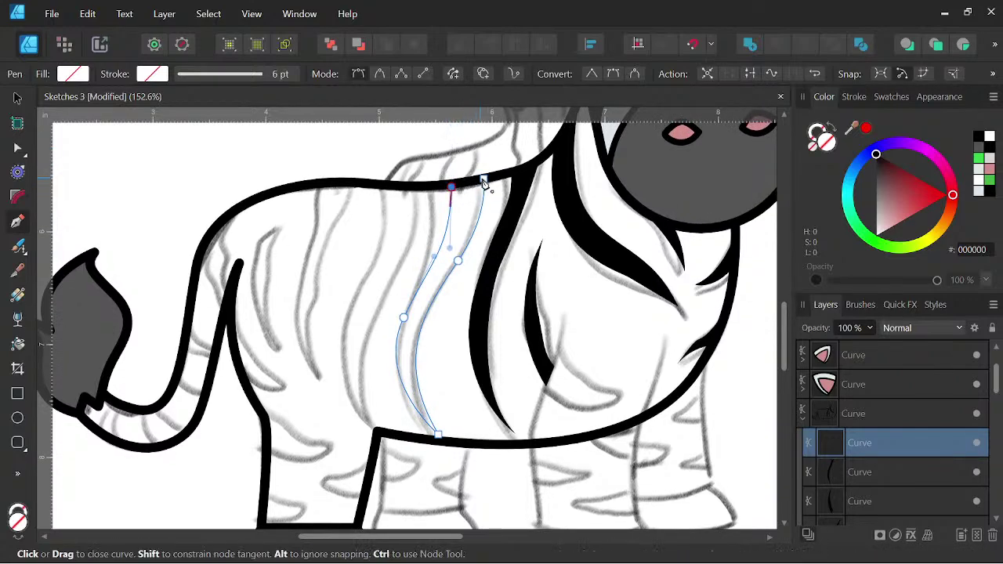
pyautogui.click(979, 138)
# Trace the third long body stripe from the back line to a point where the belly meets the hind leg, and fill it black.
pyautogui.press('space')
pyautogui.scroll(-1, 520, 233)
pyautogui.moveTo(517, 232); pyautogui.dragTo(518, 267)
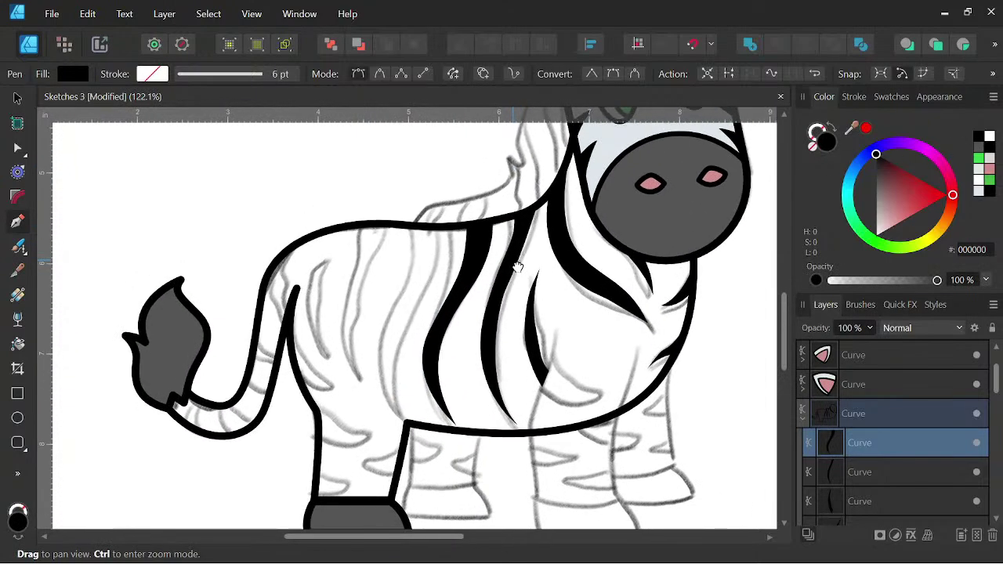
pyautogui.scroll(2, 435, 257)
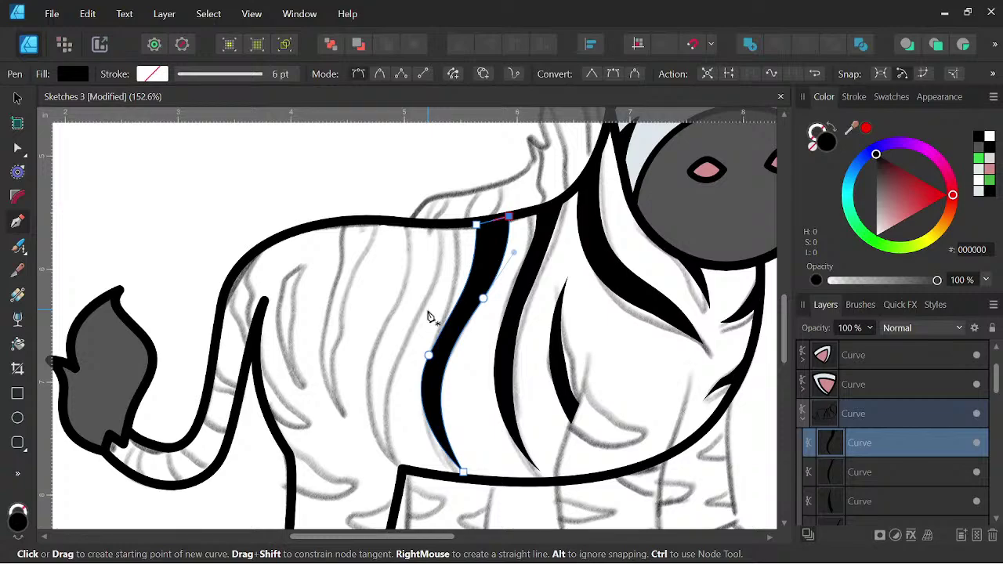
pyautogui.click(442, 225)
pyautogui.moveTo(409, 327); pyautogui.dragTo(372, 377)
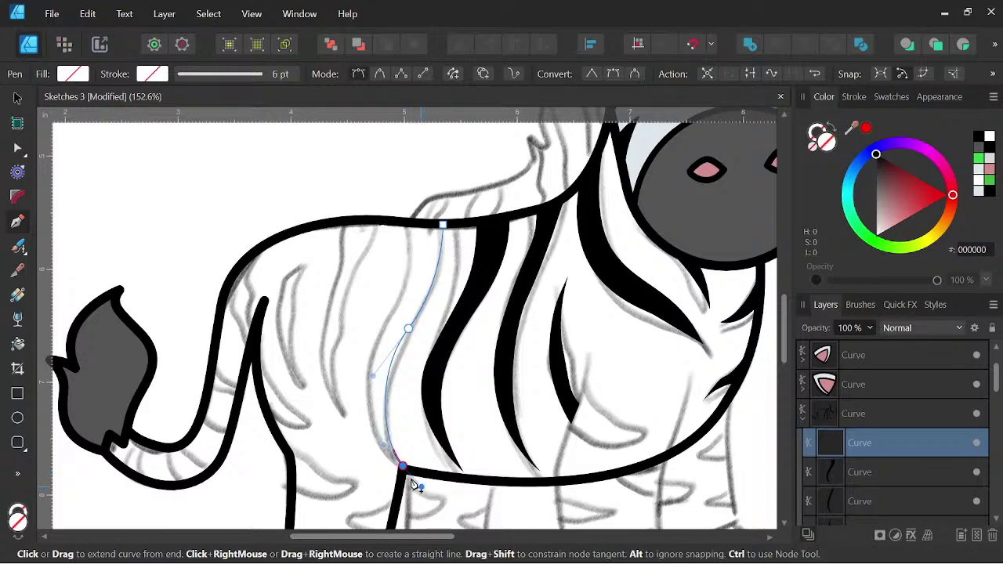
pyautogui.click(401, 468)
pyautogui.moveTo(379, 345); pyautogui.dragTo(410, 271)
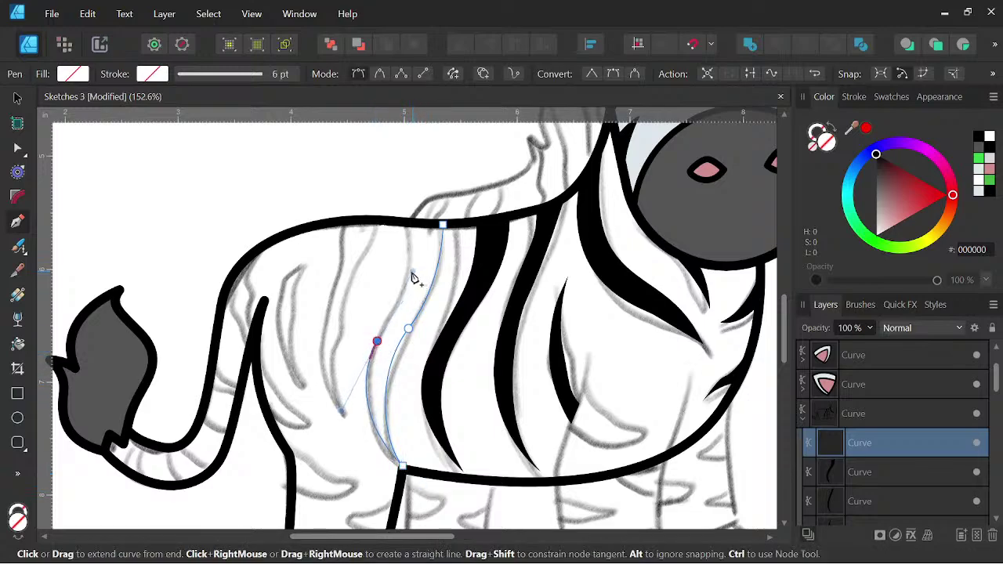
pyautogui.click(409, 225)
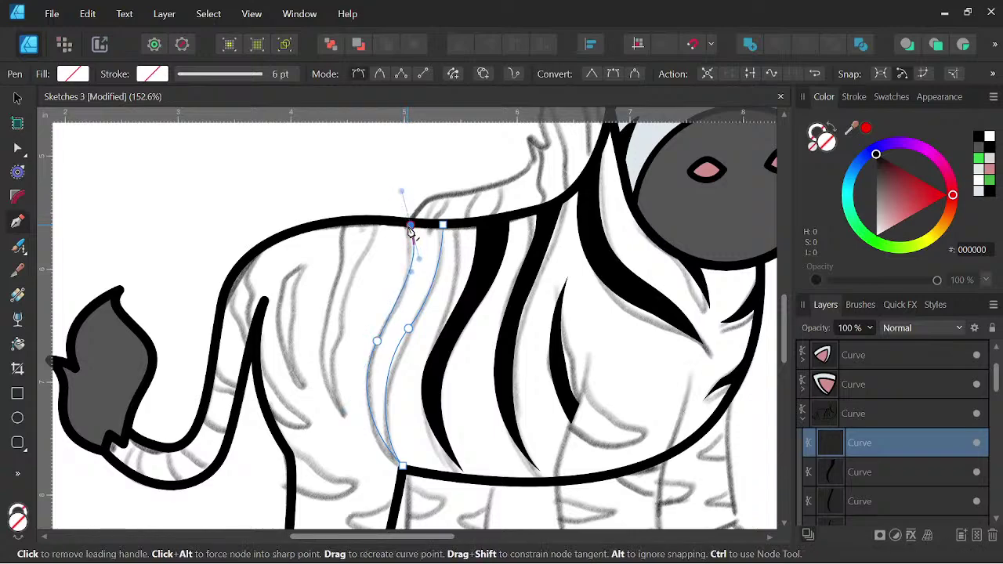
pyautogui.click(442, 228)
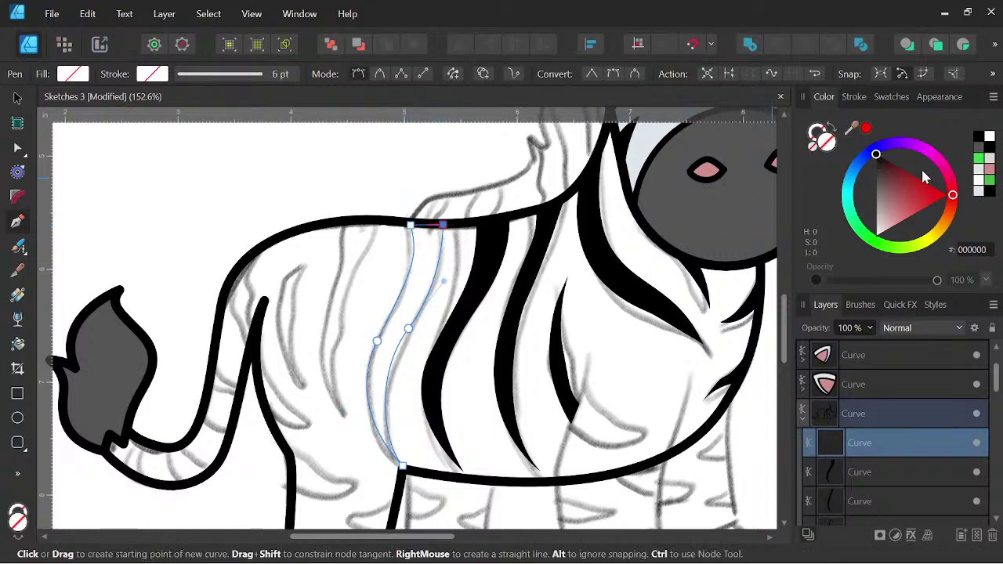
pyautogui.click(988, 138)
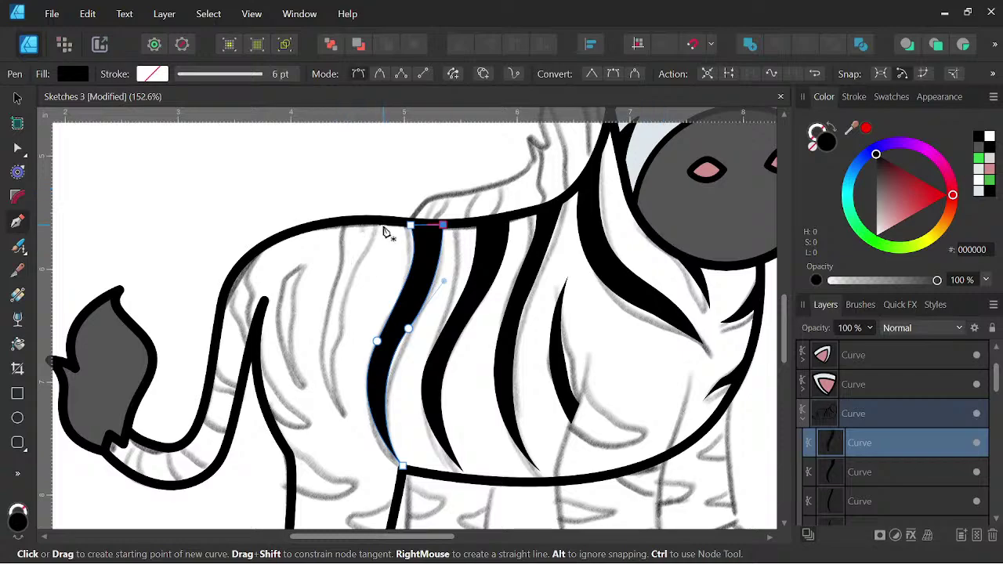
# Trace the fourth body stripe from the back line down to a point on the flank, close it and fill it black.
pyautogui.moveTo(384, 225); pyautogui.dragTo(361, 291)
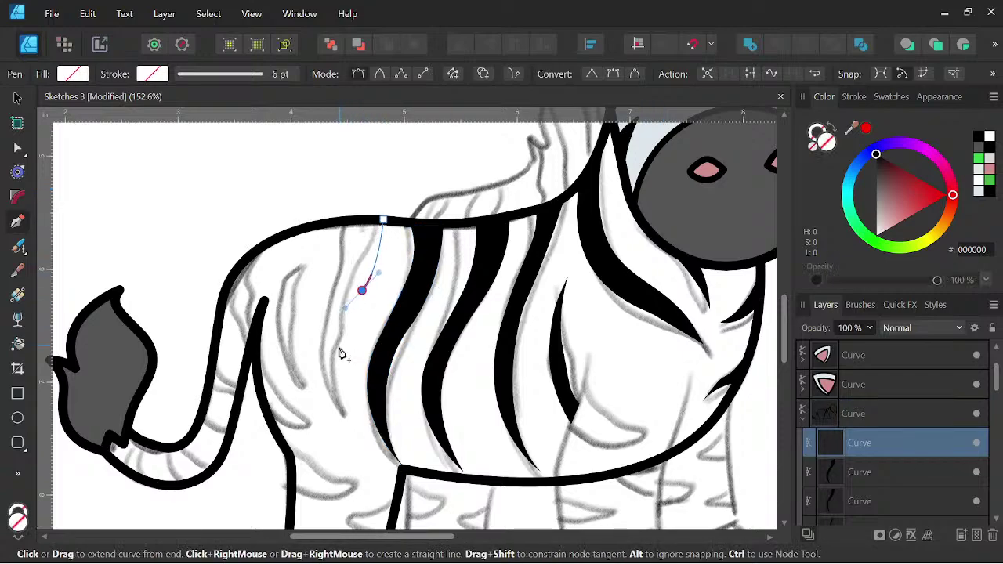
pyautogui.moveTo(337, 352); pyautogui.dragTo(339, 381)
pyautogui.moveTo(354, 420); pyautogui.dragTo(359, 429)
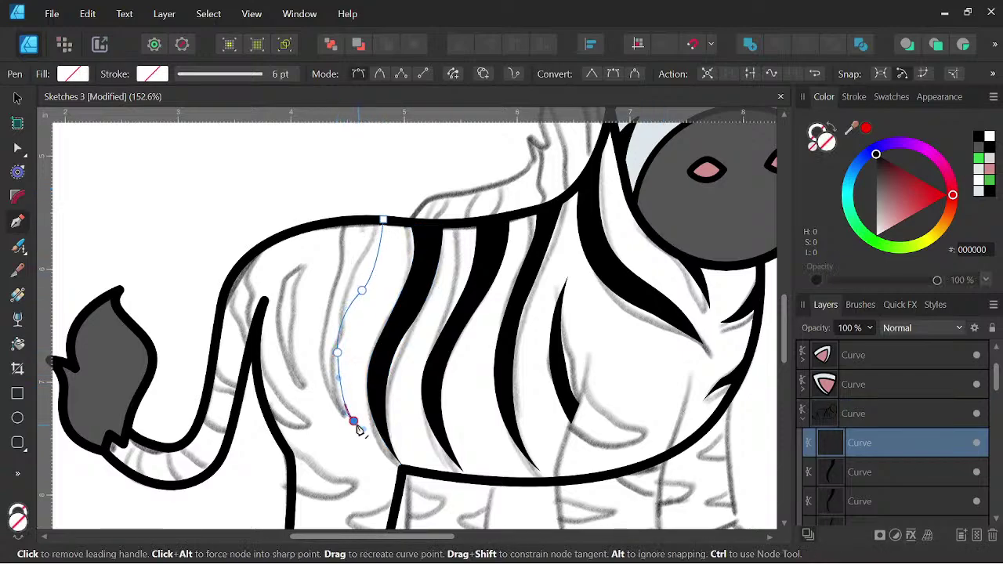
pyautogui.moveTo(330, 311); pyautogui.dragTo(358, 232)
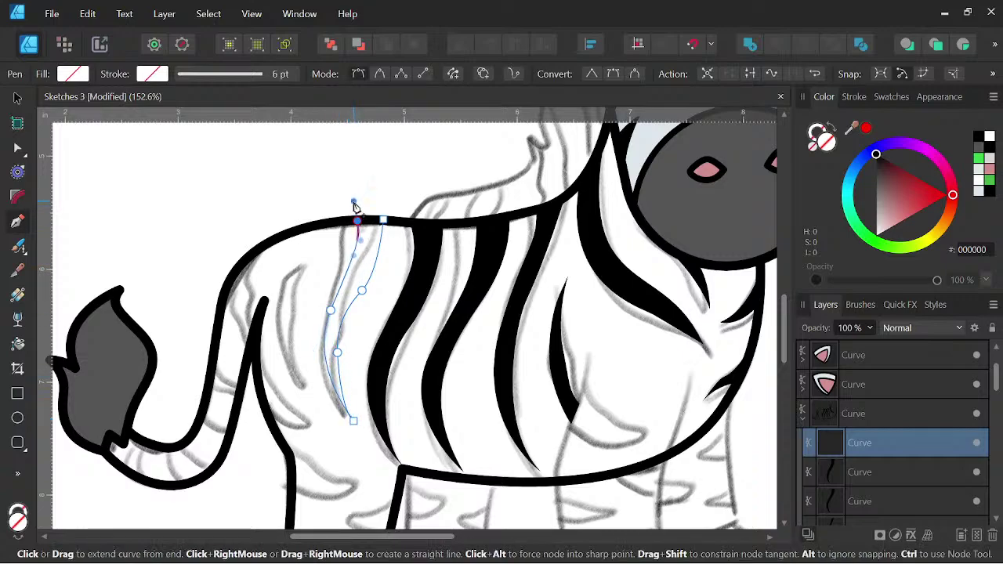
pyautogui.click(384, 225)
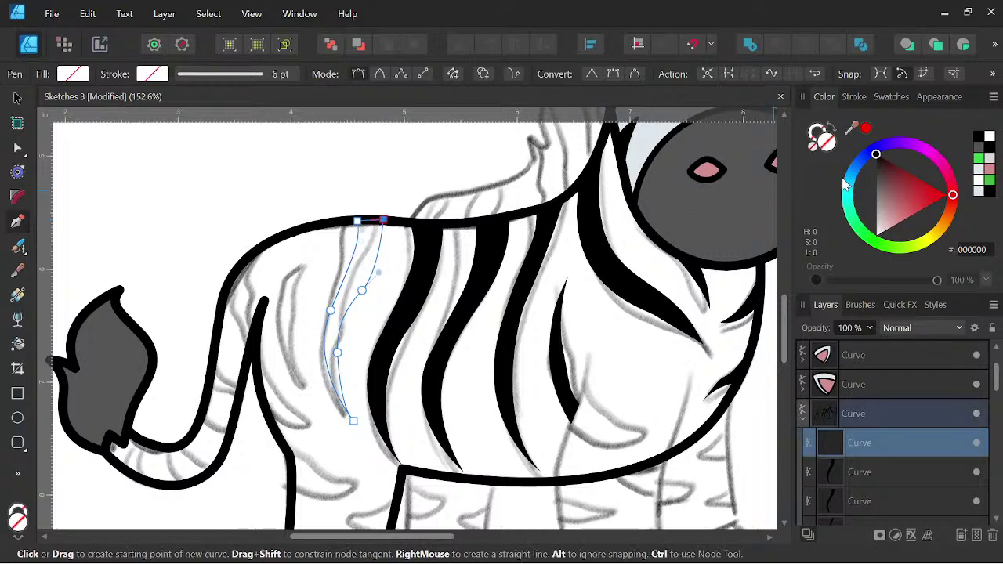
pyautogui.click(986, 141)
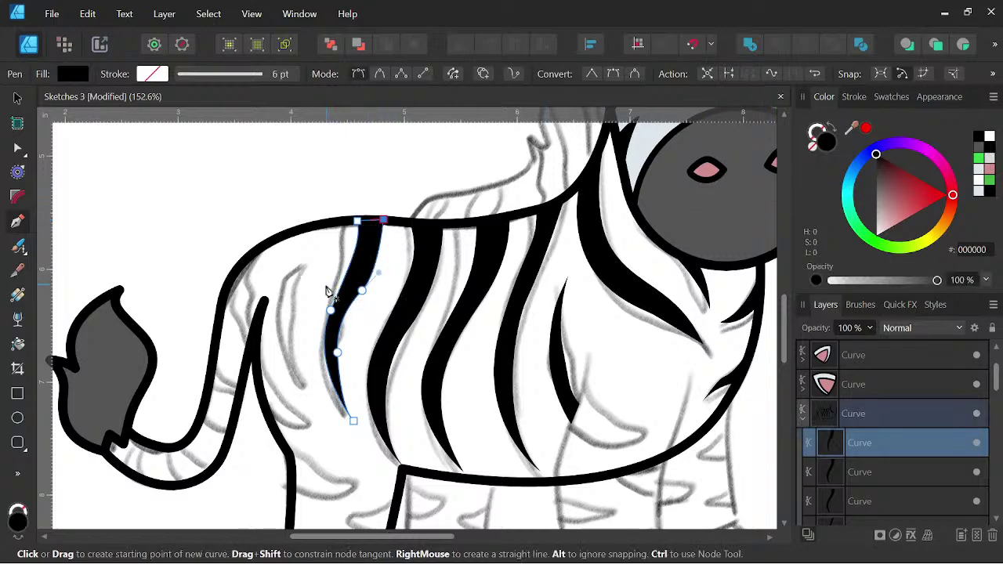
# Trace the short crescent stripe on the haunch as a closed shape pointed at both ends and fill it black.
pyautogui.click(307, 262)
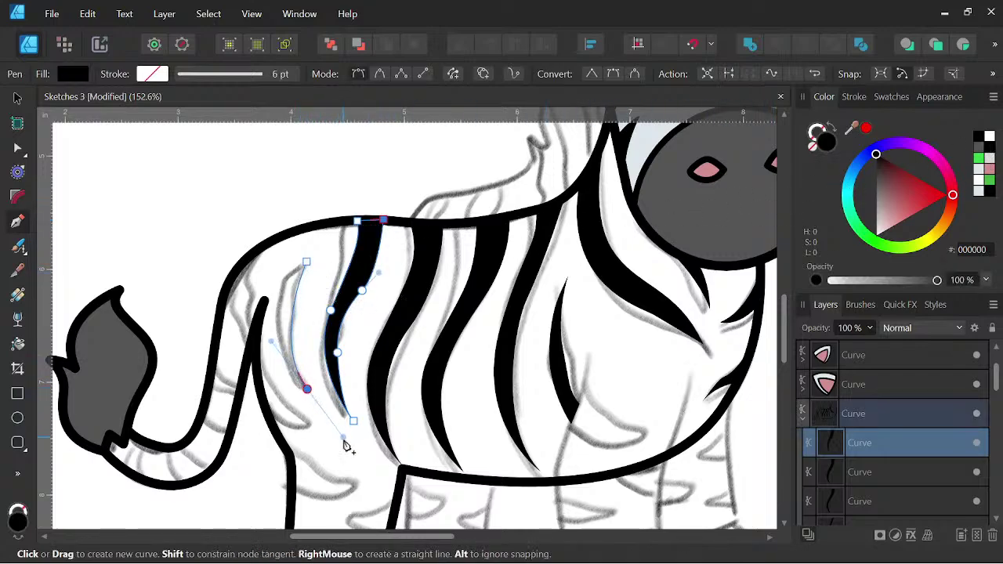
pyautogui.click(307, 388)
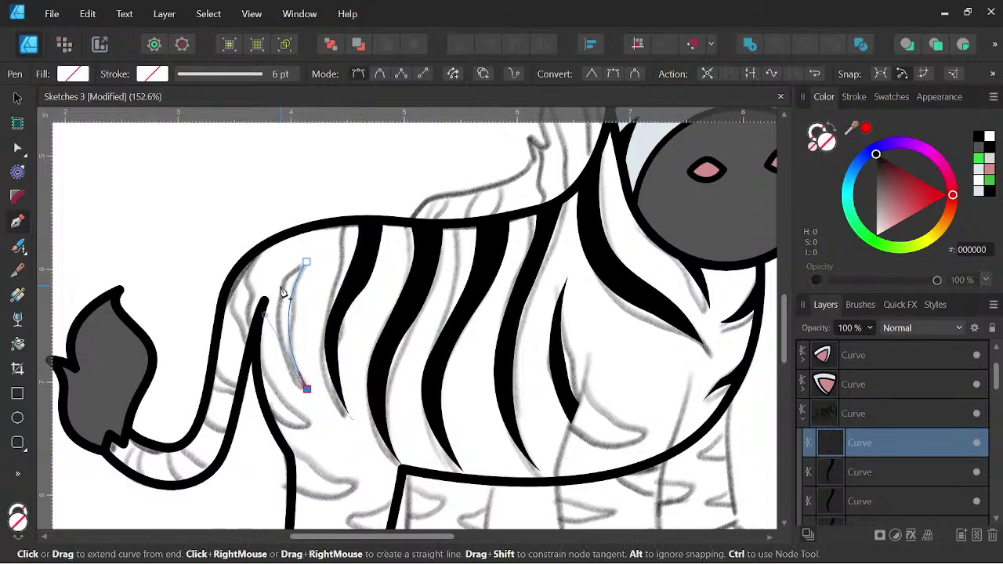
pyautogui.moveTo(279, 287); pyautogui.dragTo(298, 214)
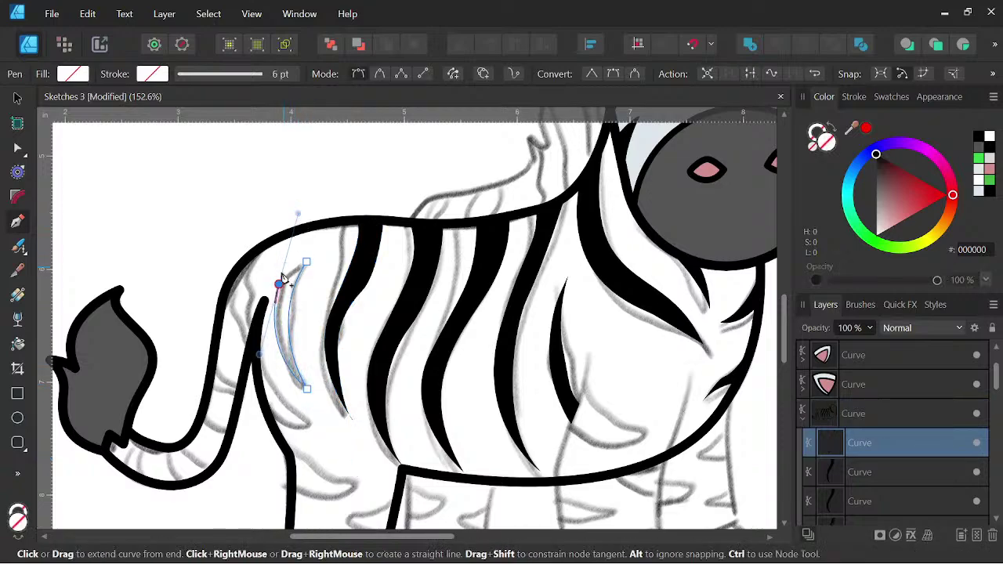
pyautogui.click(306, 262)
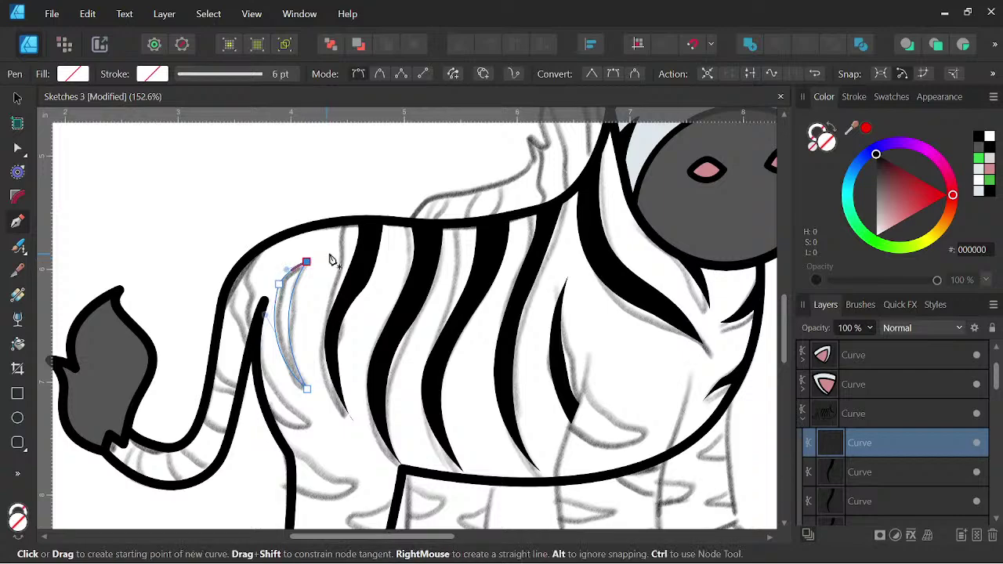
pyautogui.click(979, 137)
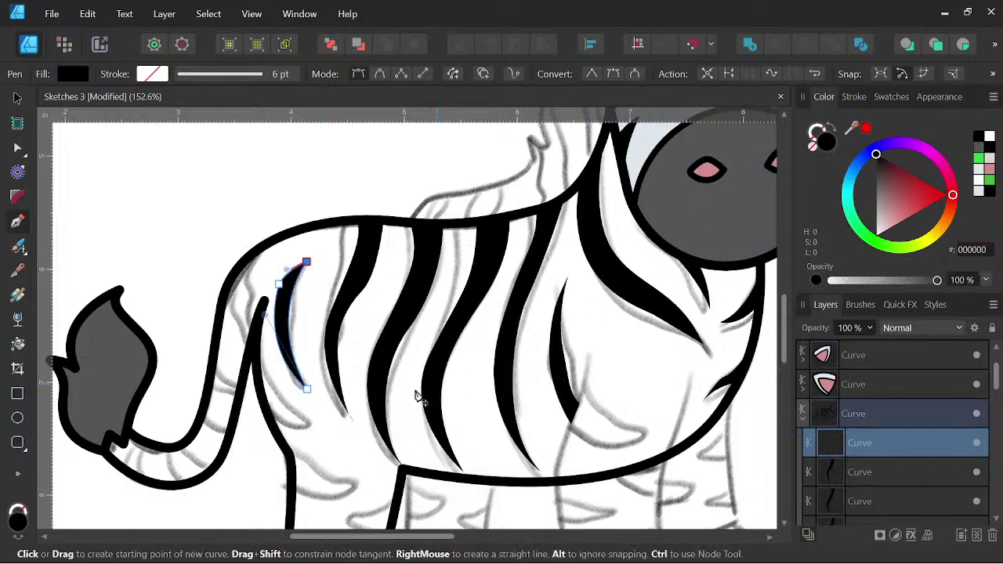
# Trace the wedge stripe running from the rear edge of the thigh just below the tail base and fill it black.
pyautogui.click(259, 356)
pyautogui.moveTo(308, 425); pyautogui.dragTo(357, 460)
pyautogui.click(312, 424)
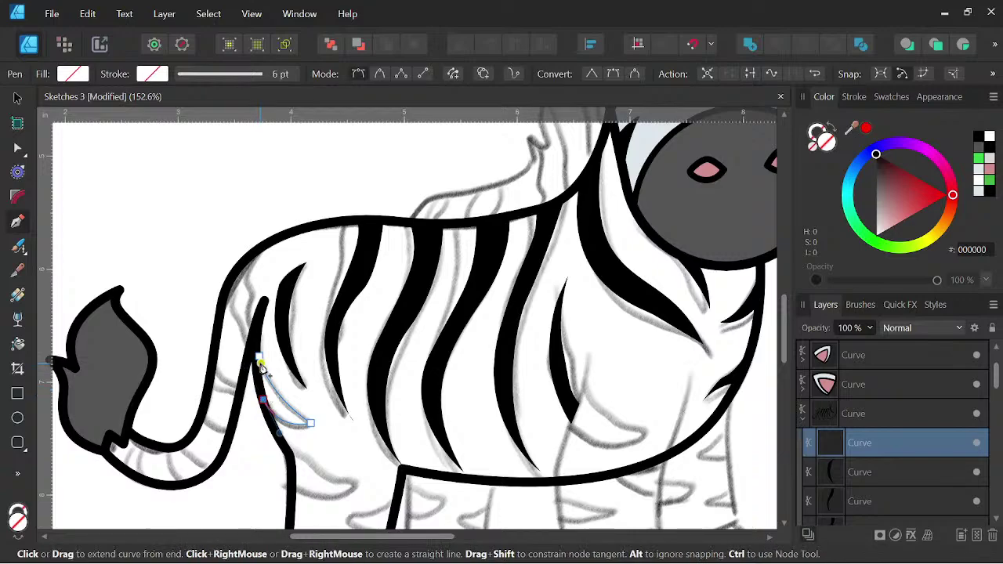
pyautogui.click(978, 138)
# Trace the curved stripe on the rear edge of the upper hind leg, ending in a point inside the leg, and fill it black.
pyautogui.moveTo(432, 463); pyautogui.dragTo(391, 358)
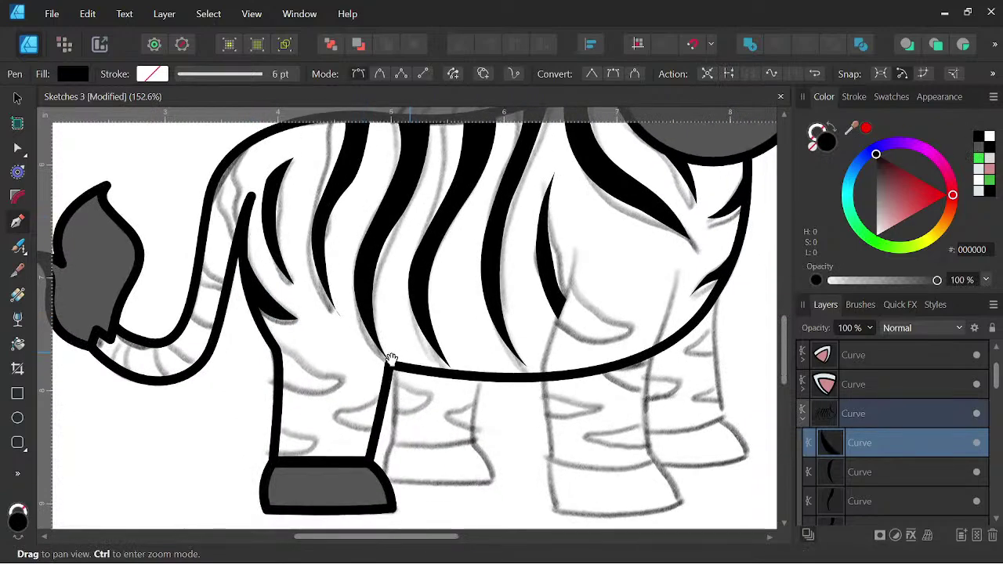
pyautogui.moveTo(278, 353); pyautogui.dragTo(363, 384)
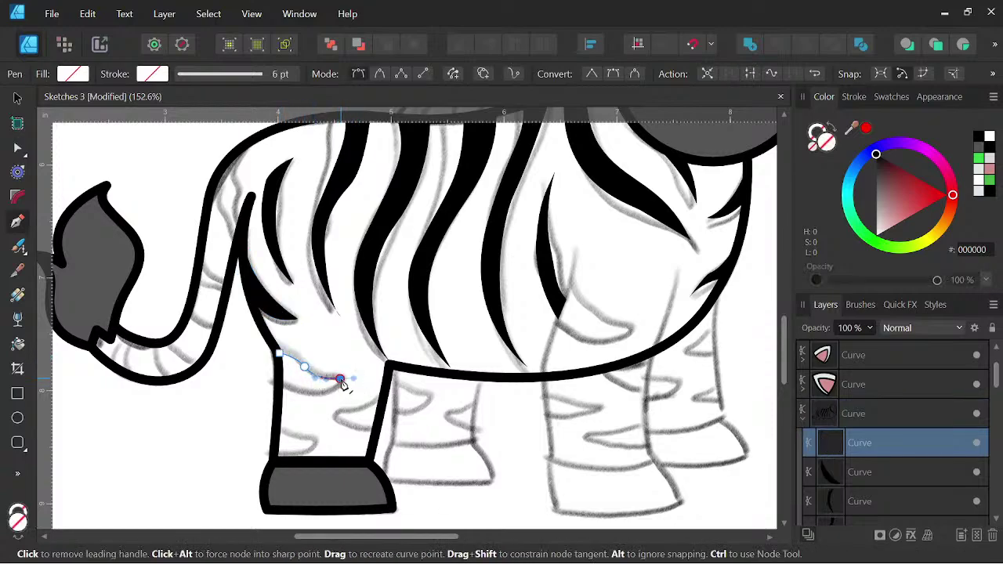
pyautogui.click(340, 380)
pyautogui.moveTo(284, 384); pyautogui.dragTo(251, 359)
pyautogui.click(279, 353)
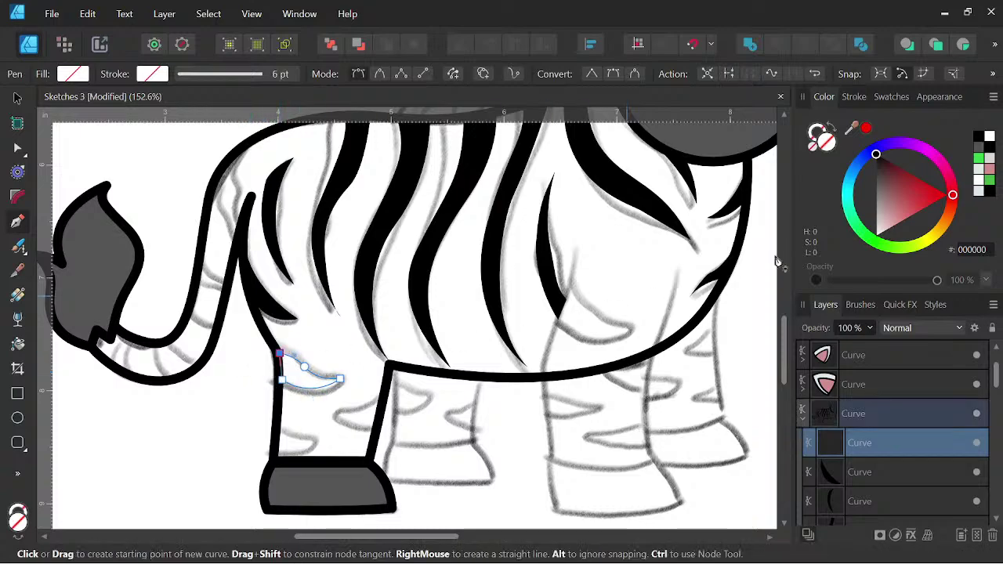
pyautogui.click(979, 137)
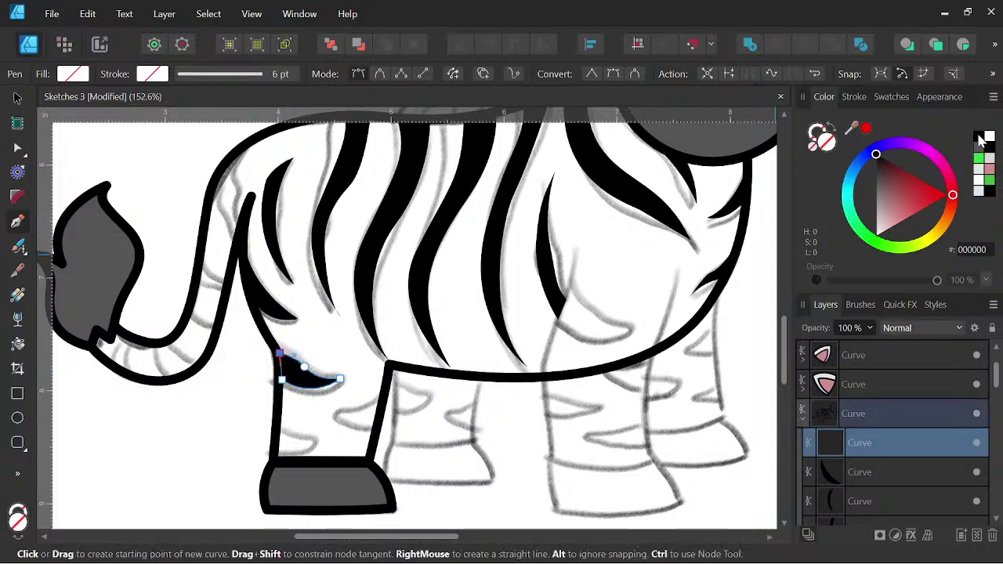
# Trace the small pointed stripe on the front edge of the hind leg above the hoof, close it and fill it black.
pyautogui.click(384, 395)
pyautogui.moveTo(335, 410); pyautogui.dragTo(312, 411)
pyautogui.click(335, 411)
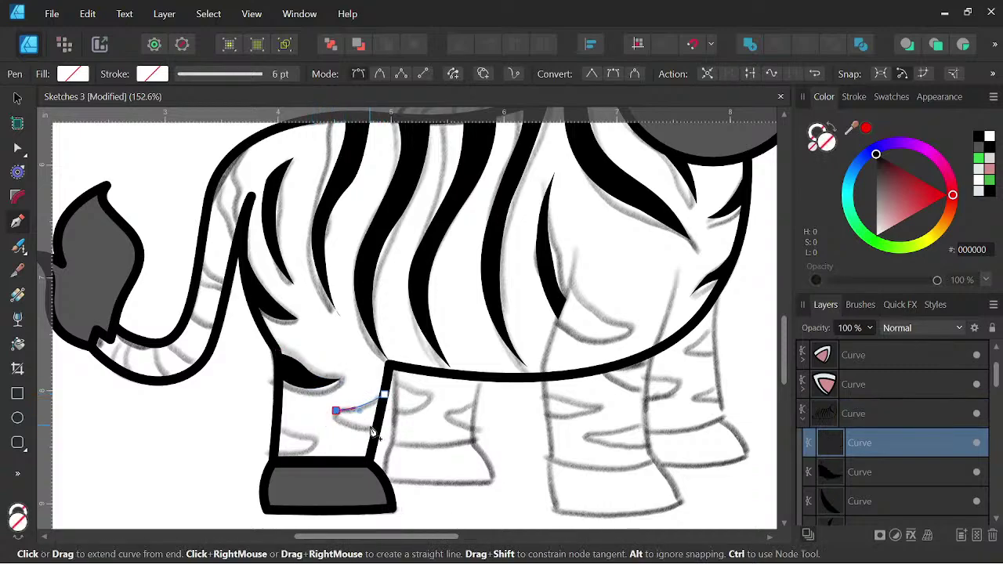
pyautogui.moveTo(379, 423); pyautogui.dragTo(395, 418)
pyautogui.click(379, 423)
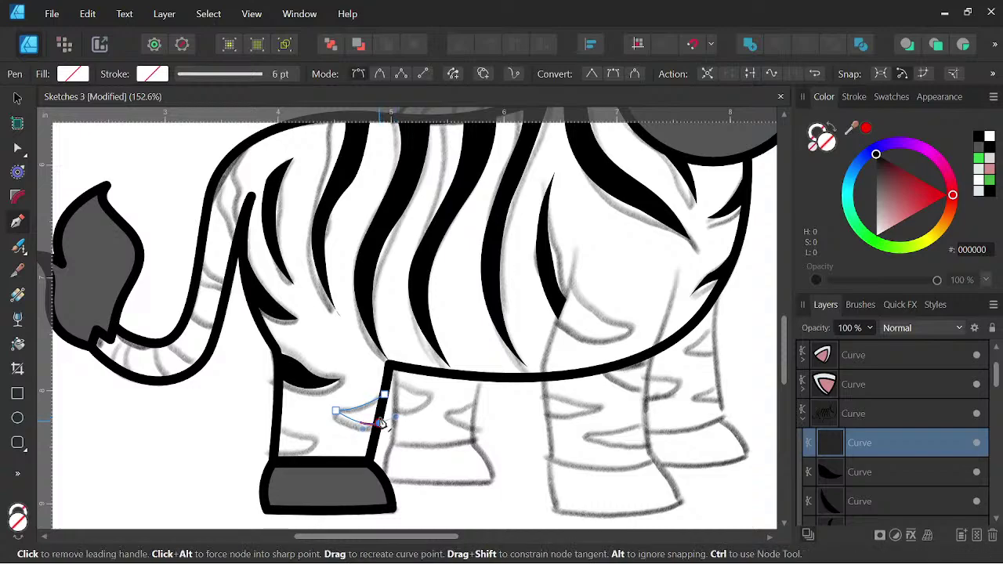
pyautogui.click(384, 395)
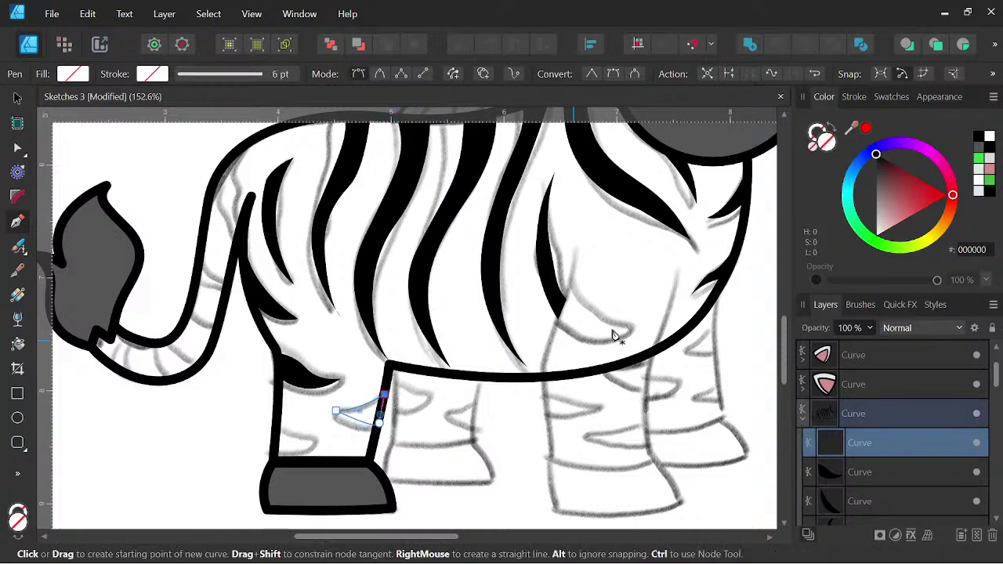
pyautogui.click(976, 139)
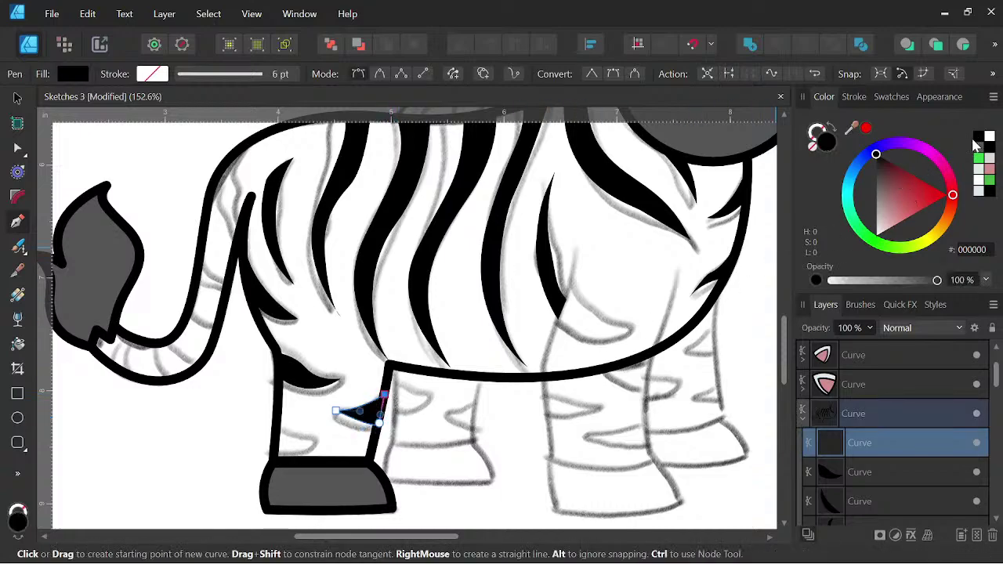
# Draw a small pointed stripe on the front hind leg's rear edge above the hoof with the Pen tool and fill it black.
pyautogui.click(279, 414)
pyautogui.moveTo(326, 433)
pyautogui.mouseDown()
pyautogui.moveTo(344, 439)
pyautogui.moveTo(311, 437)
pyautogui.mouseUp()
pyautogui.click(310, 431)
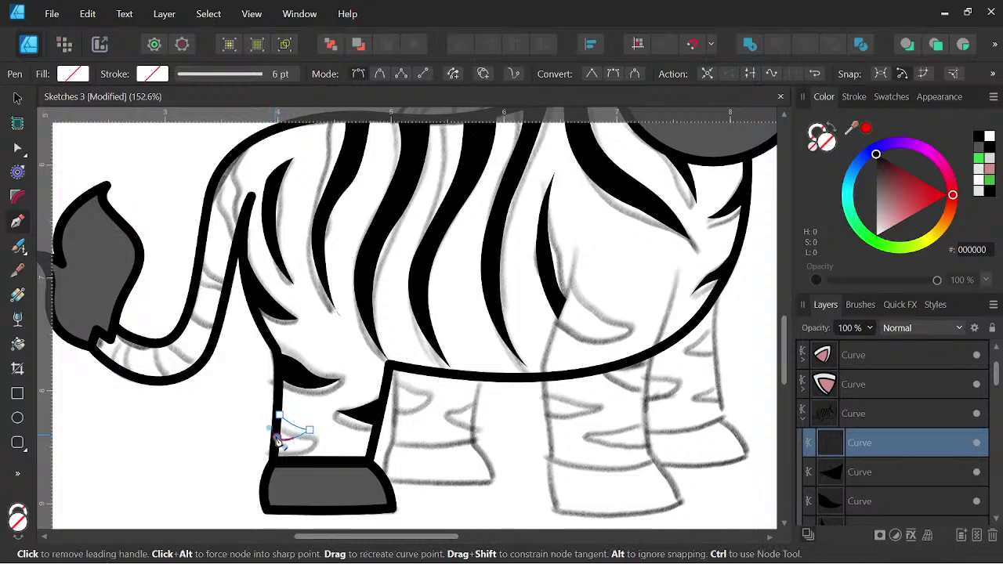
pyautogui.click(279, 416)
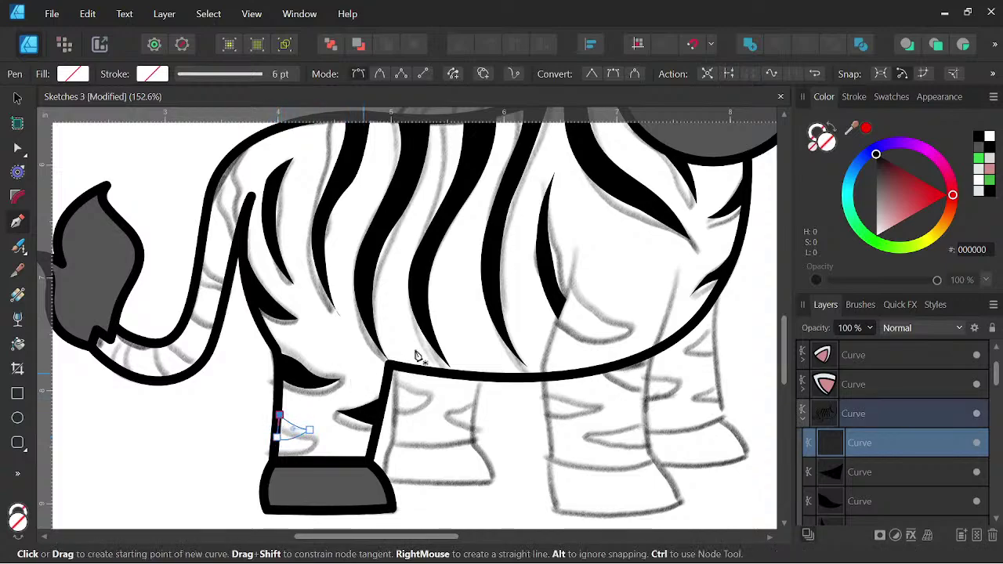
pyautogui.click(978, 139)
# Draw a closed curved stripe at the base of the tail where it meets the rump and fill it black.
pyautogui.press('space')
pyautogui.moveTo(380, 340); pyautogui.dragTo(506, 365)
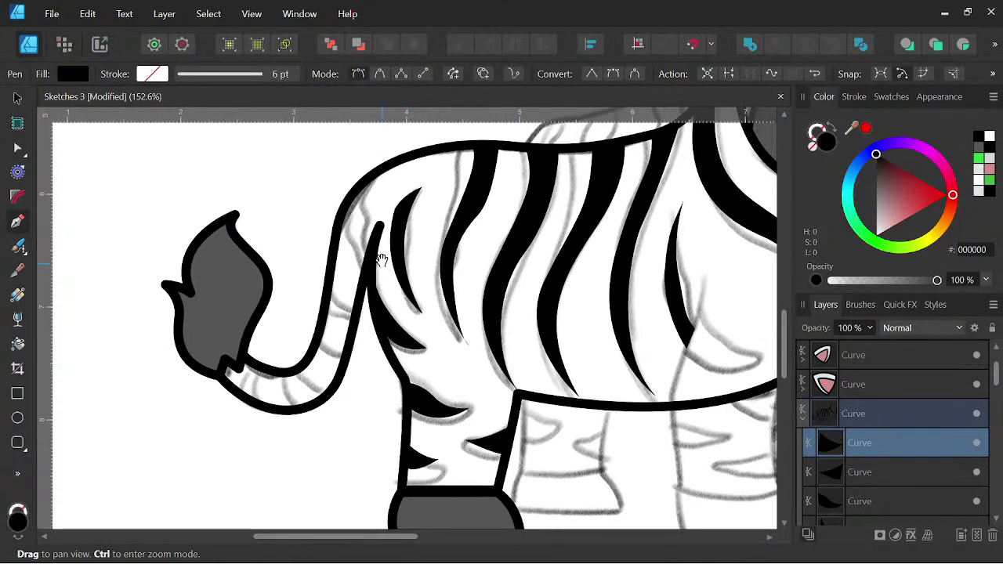
pyautogui.click(373, 177)
pyautogui.moveTo(359, 206); pyautogui.dragTo(365, 228)
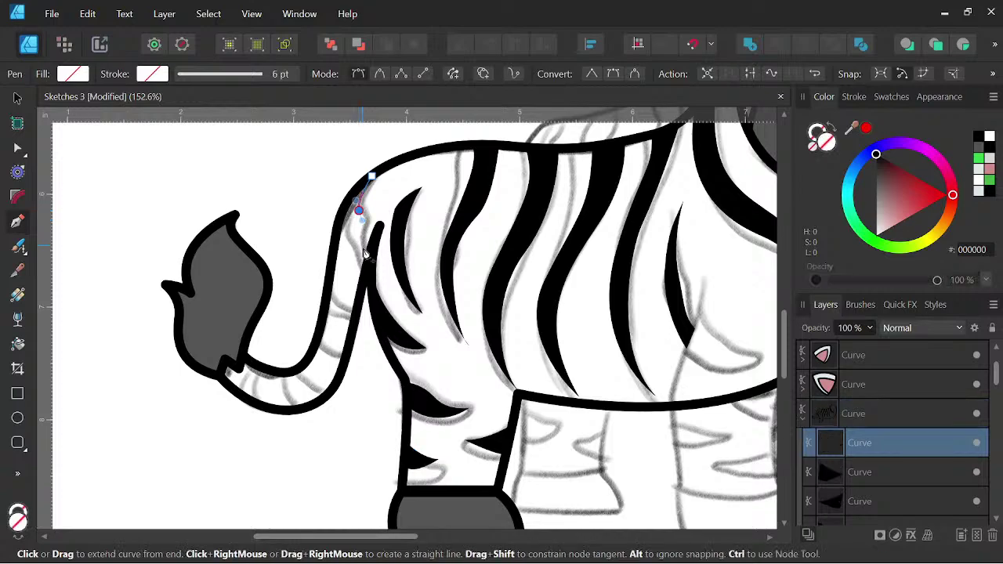
pyautogui.moveTo(365, 265); pyautogui.dragTo(372, 282)
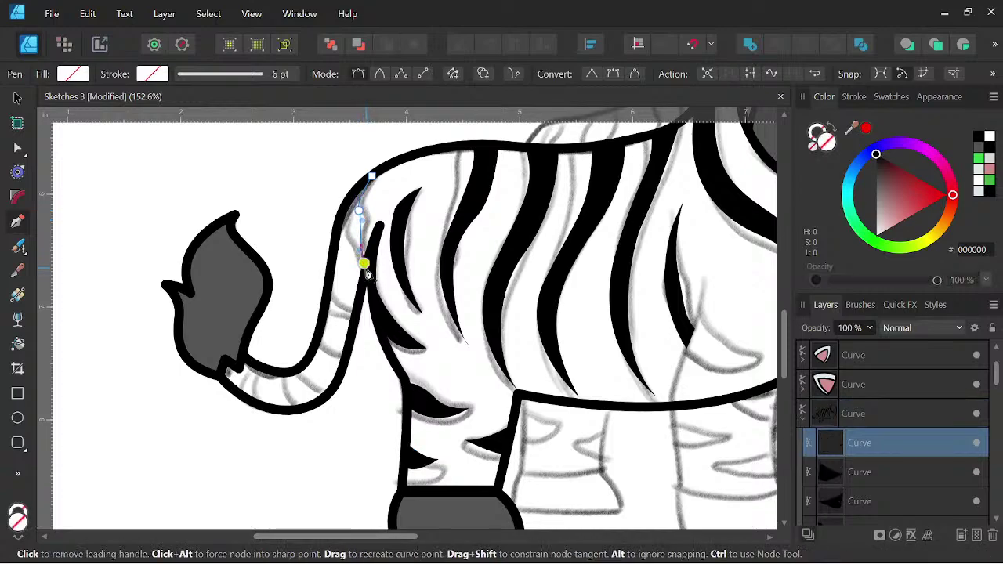
pyautogui.click(364, 263)
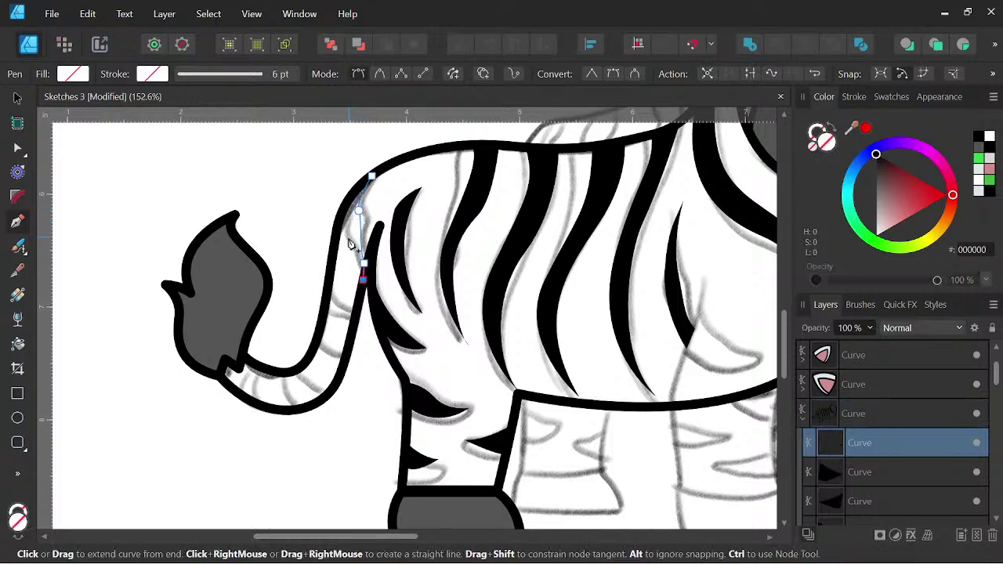
pyautogui.scroll(3, 349, 212)
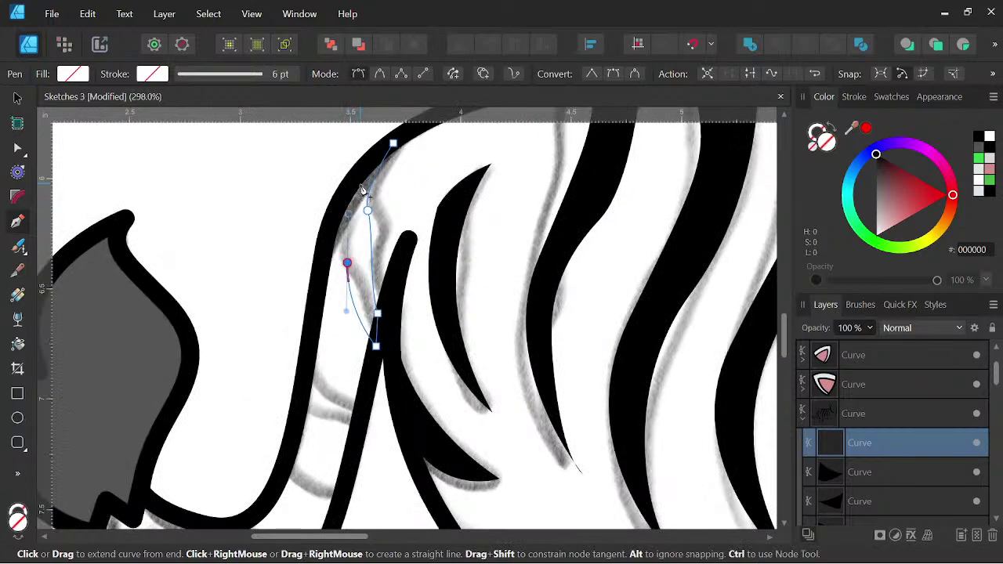
pyautogui.click(355, 181)
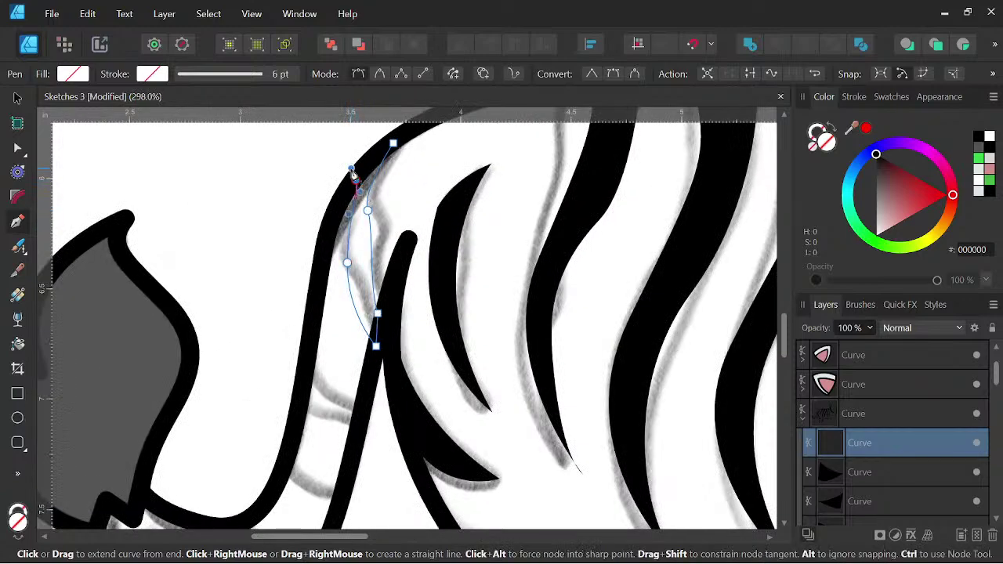
pyautogui.click(393, 146)
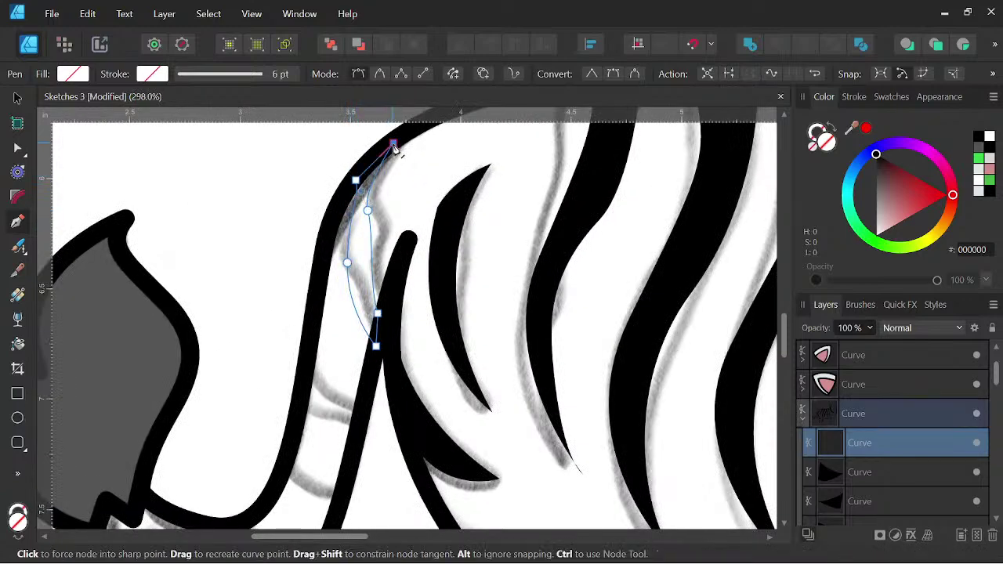
pyautogui.click(984, 139)
# Draw a curved band across the upper part of the tail, just below its base stripe, and fill it black.
pyautogui.scroll(-3, 511, 209)
pyautogui.moveTo(432, 230); pyautogui.dragTo(389, 283)
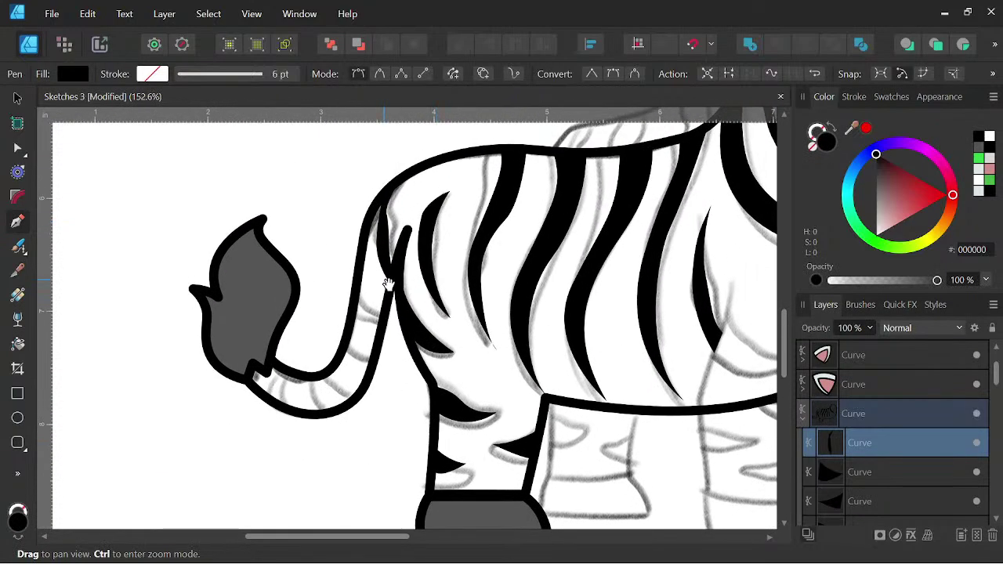
pyautogui.scroll(1, 387, 284)
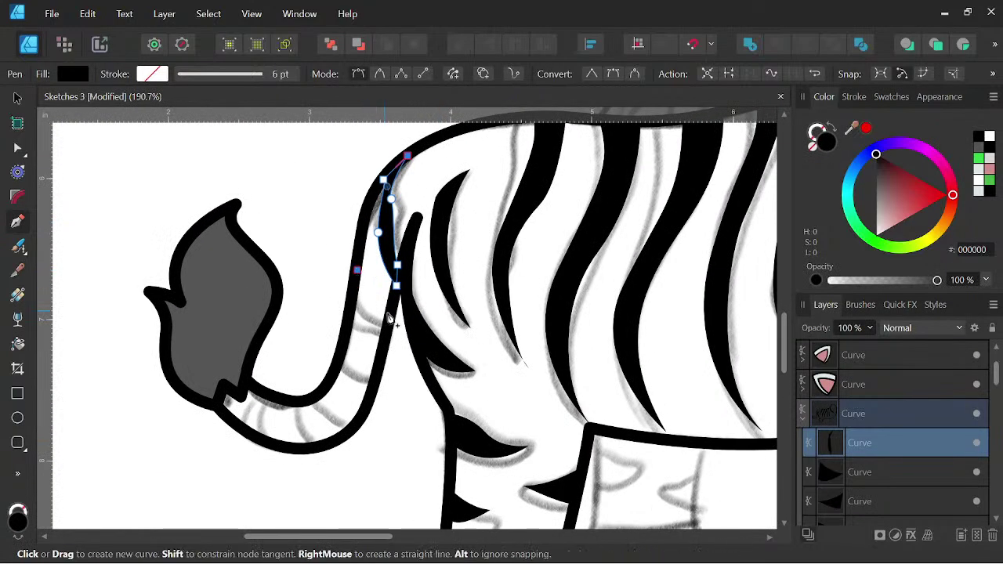
pyautogui.moveTo(389, 314)
pyautogui.mouseDown()
pyautogui.moveTo(421, 324)
pyautogui.moveTo(360, 324)
pyautogui.moveTo(344, 255)
pyautogui.mouseUp()
pyautogui.click(389, 314)
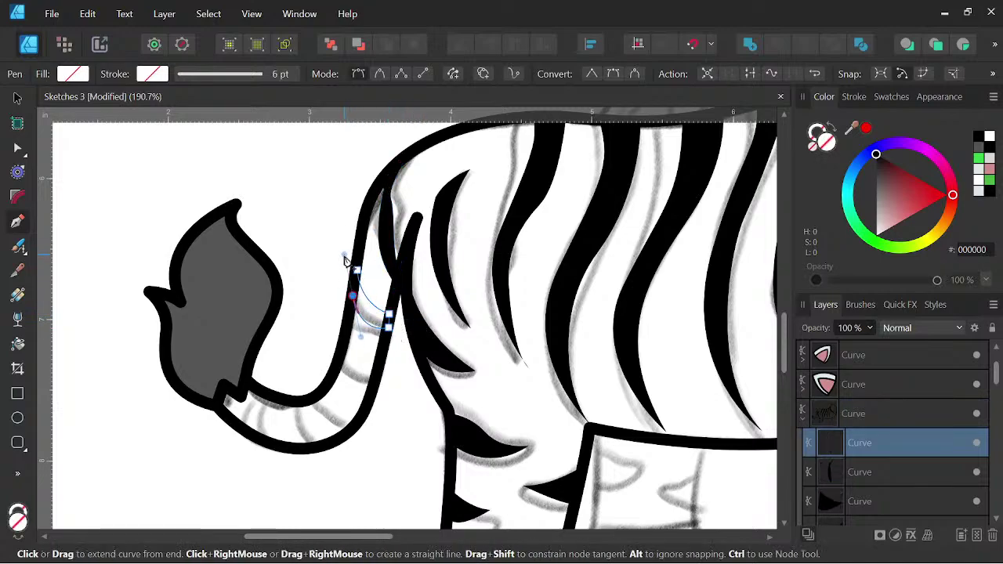
pyautogui.click(357, 270)
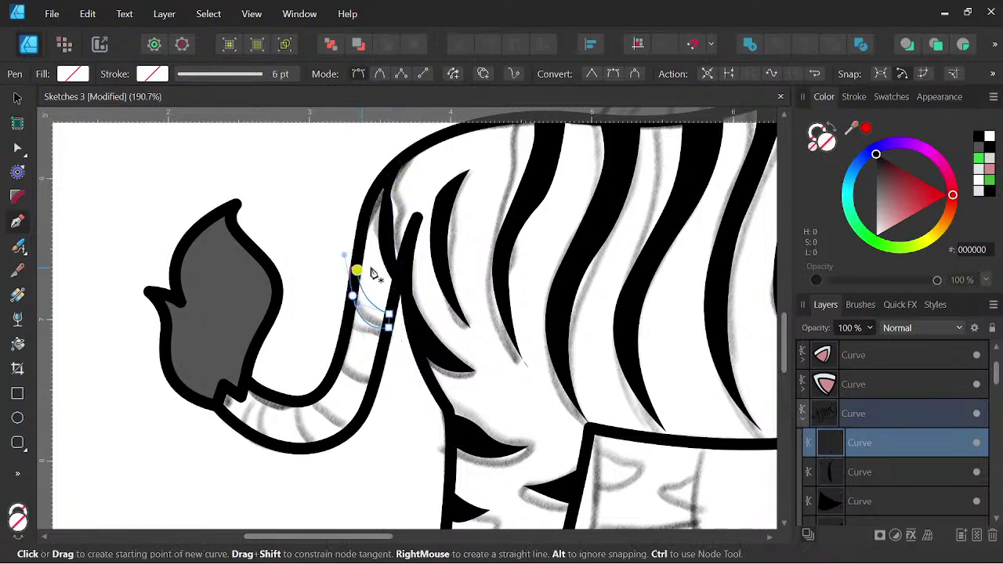
pyautogui.click(980, 141)
# Draw a narrow curved band across the tail next to the grey tuft and fill it black.
pyautogui.scroll(3, 356, 315)
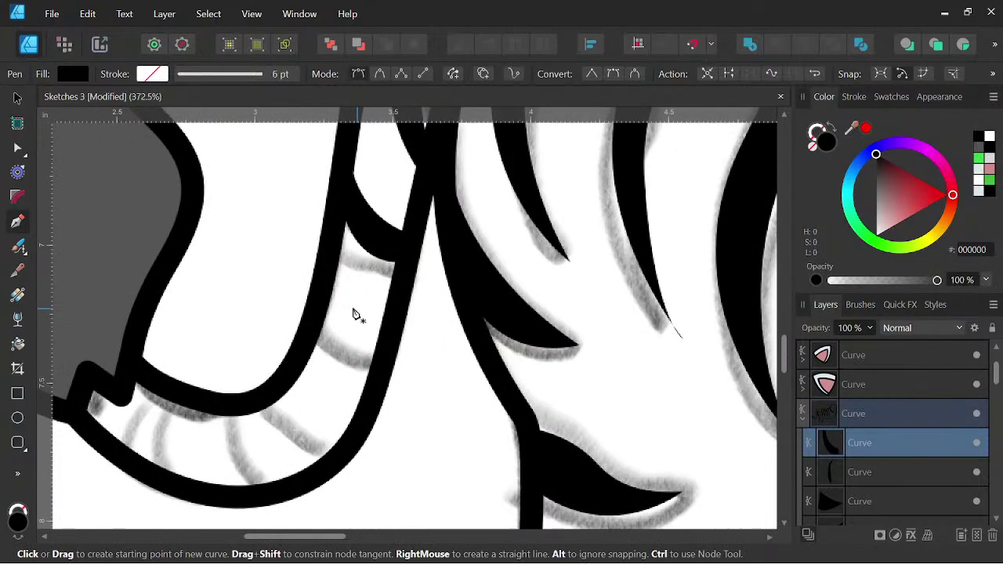
pyautogui.scroll(-3, 342, 309)
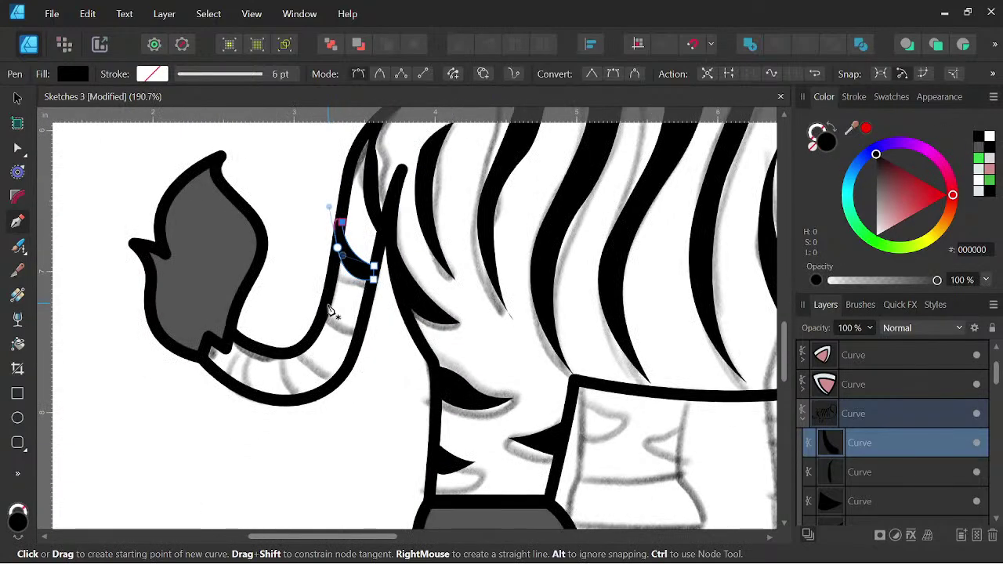
pyautogui.click(245, 346)
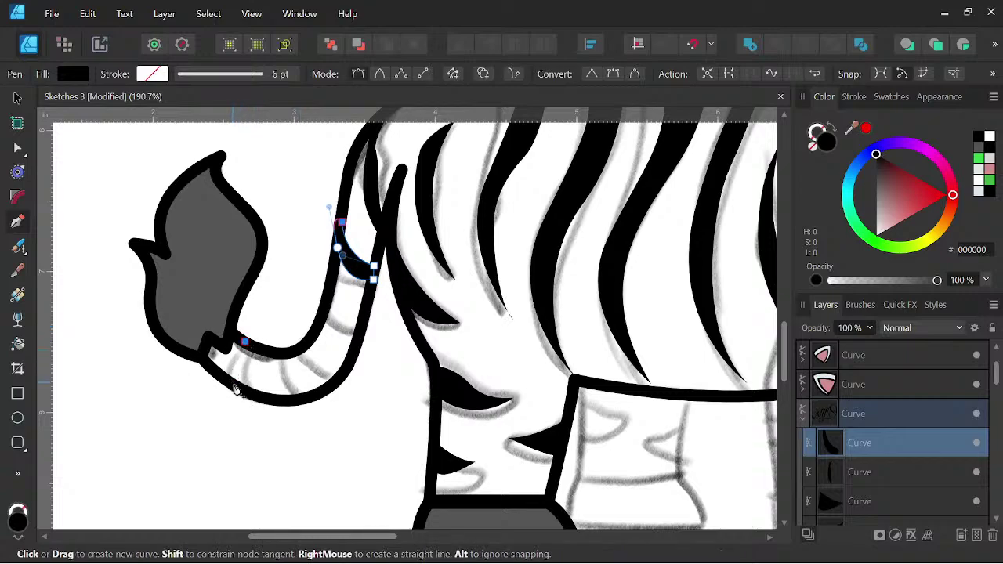
pyautogui.moveTo(234, 384)
pyautogui.mouseDown()
pyautogui.moveTo(246, 408)
pyautogui.moveTo(250, 380)
pyautogui.mouseUp()
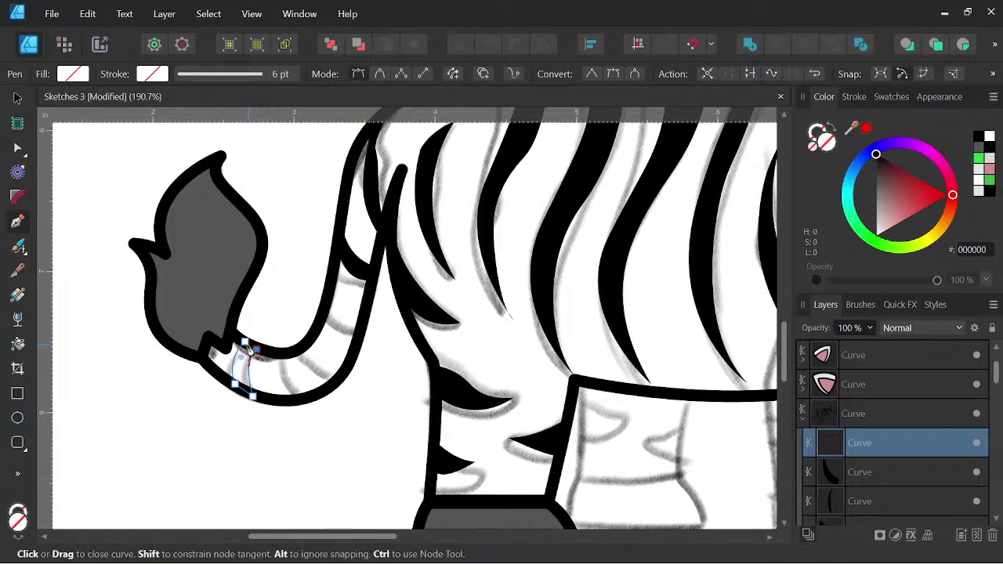
pyautogui.click(246, 346)
pyautogui.click(979, 137)
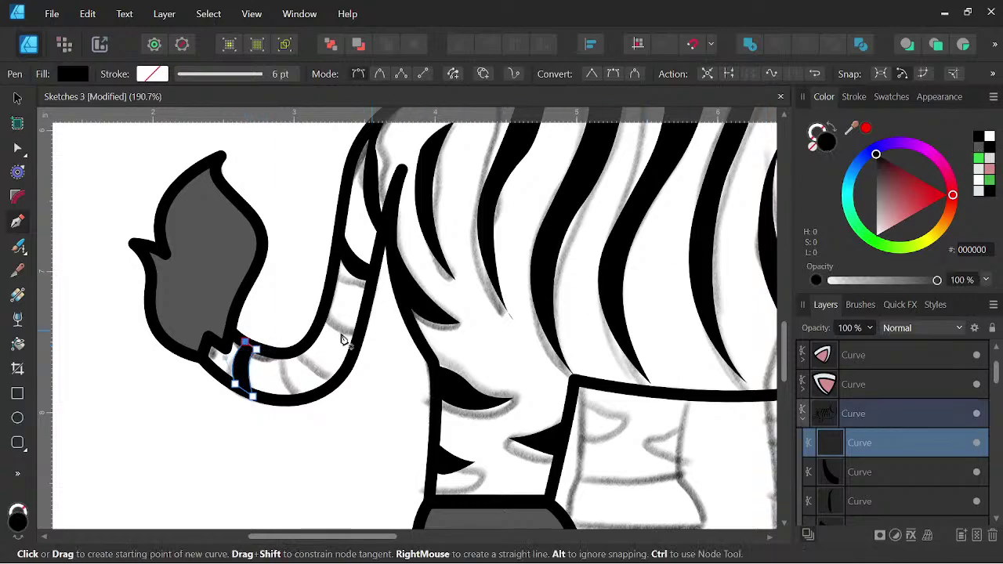
# Draw a wedge-shaped band across the bottom bend of the tail, widening toward the outer edge, and fill it black.
pyautogui.moveTo(300, 399); pyautogui.dragTo(320, 411)
pyautogui.click(300, 398)
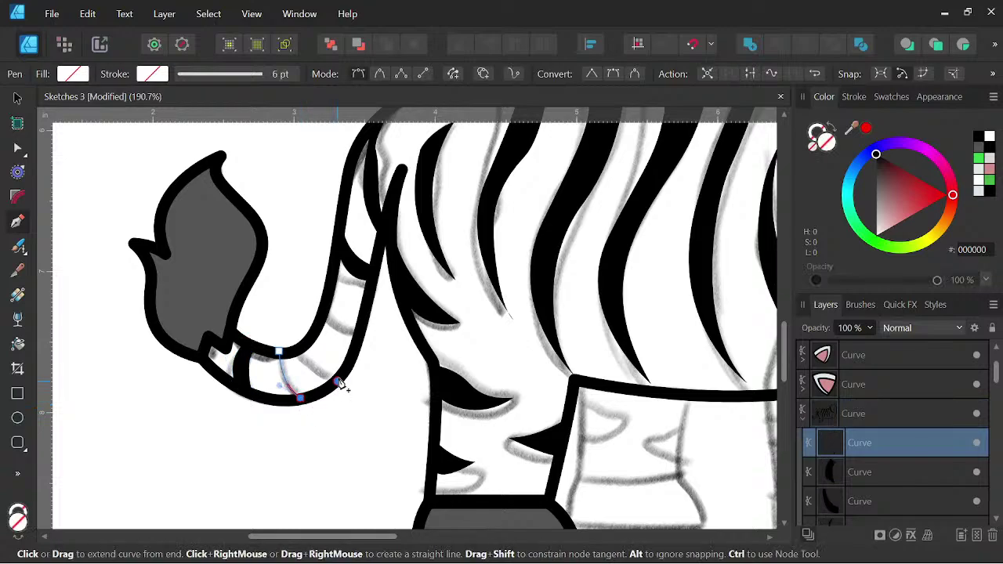
pyautogui.click(339, 383)
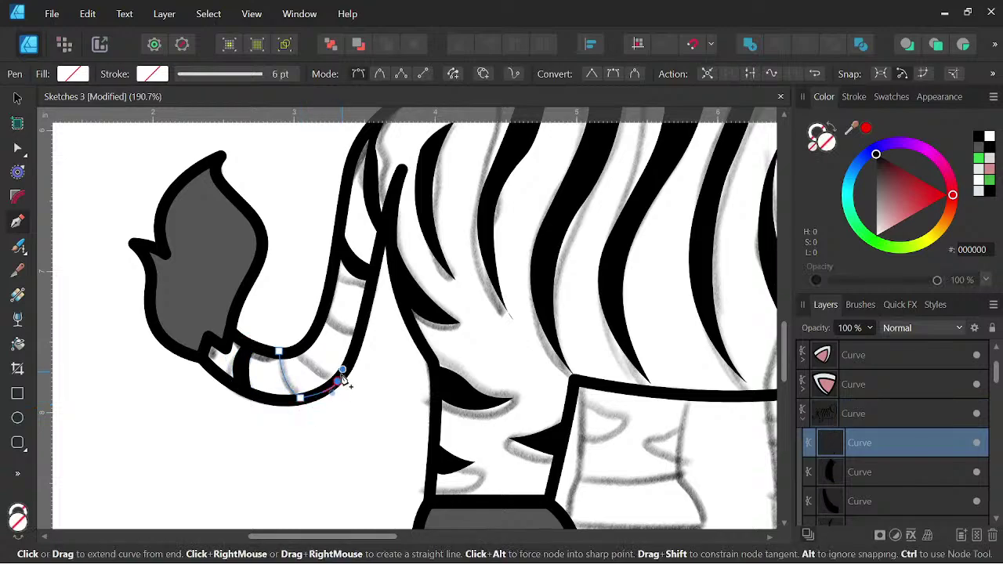
pyautogui.click(297, 350)
pyautogui.click(276, 352)
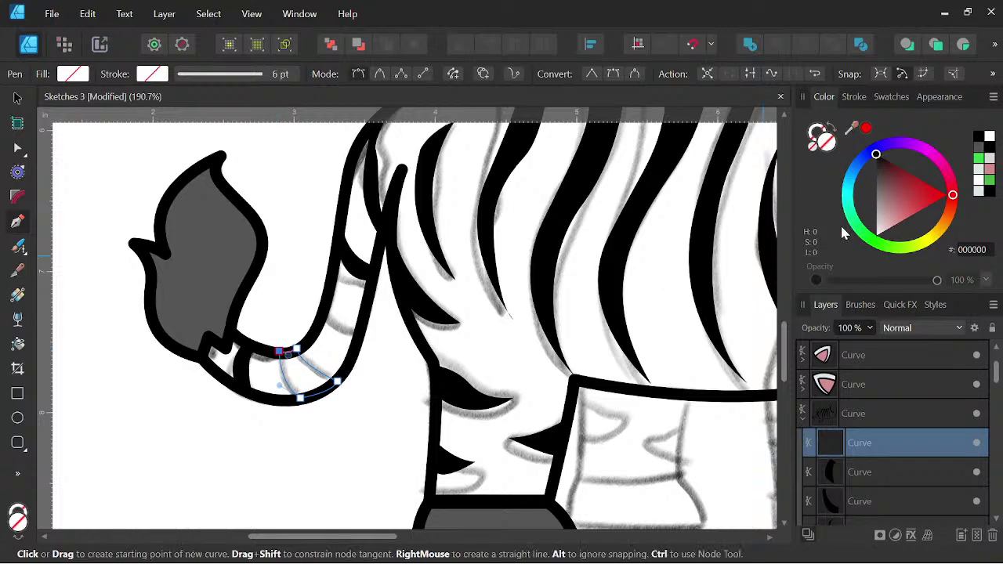
pyautogui.click(985, 139)
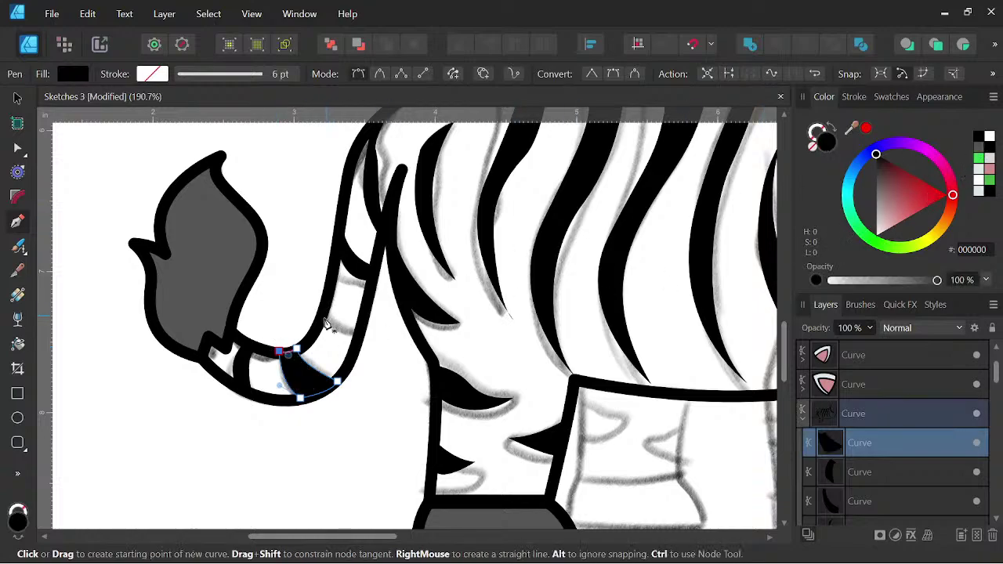
# Draw a band across the tail between the bottom-bend stripe and the upper stripe and fill it black.
pyautogui.click(321, 324)
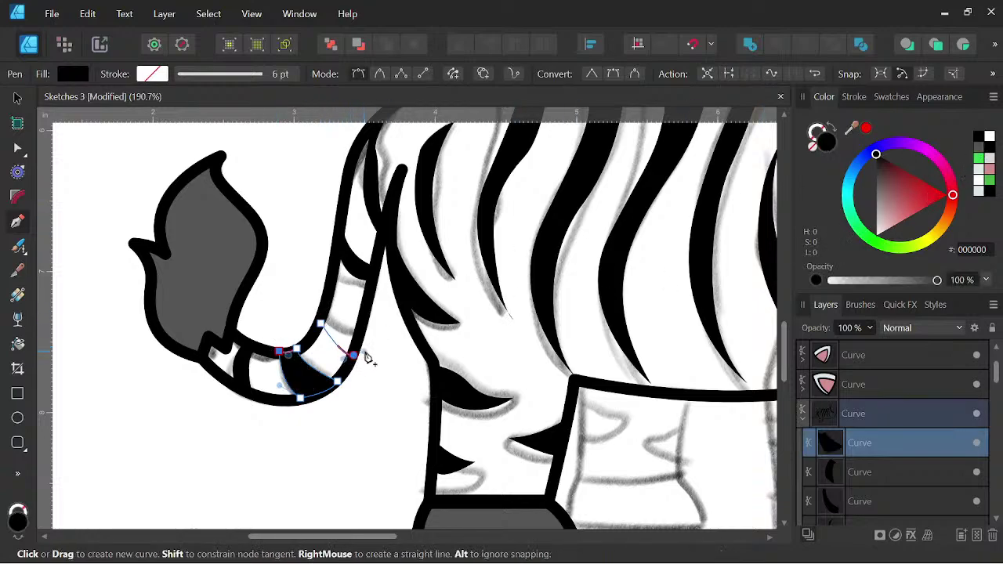
pyautogui.click(354, 354)
pyautogui.click(360, 324)
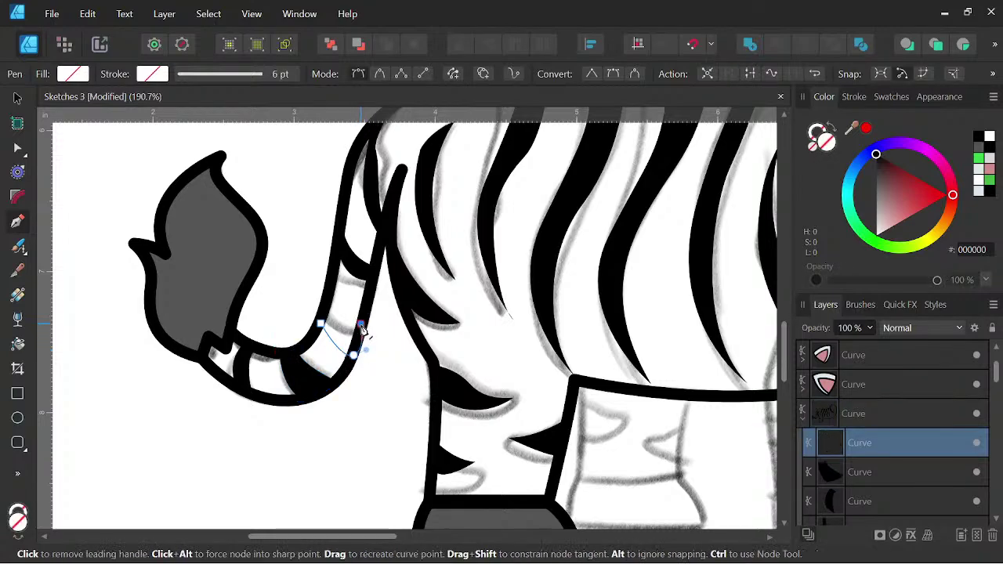
pyautogui.moveTo(328, 305); pyautogui.dragTo(323, 286)
pyautogui.click(327, 304)
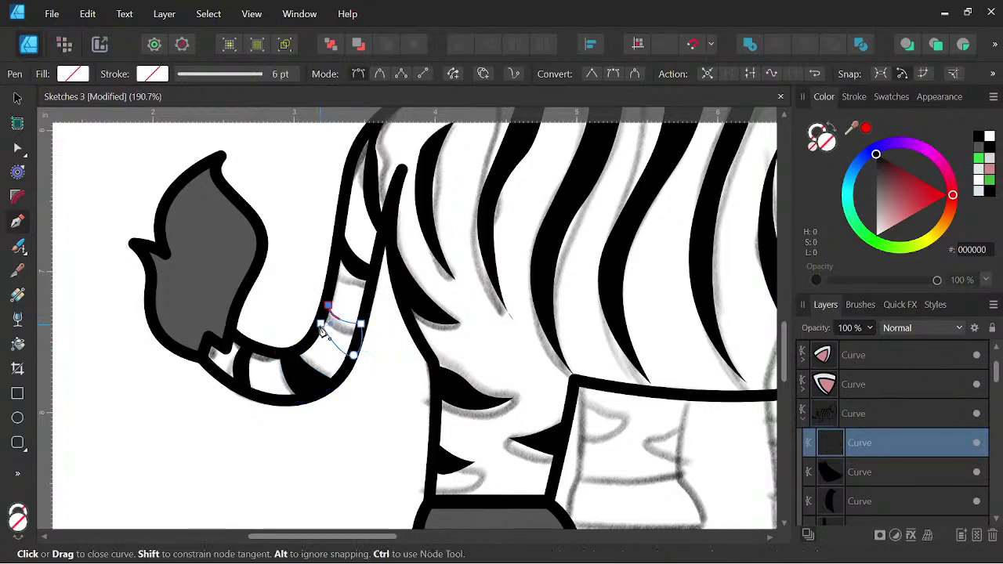
pyautogui.click(321, 323)
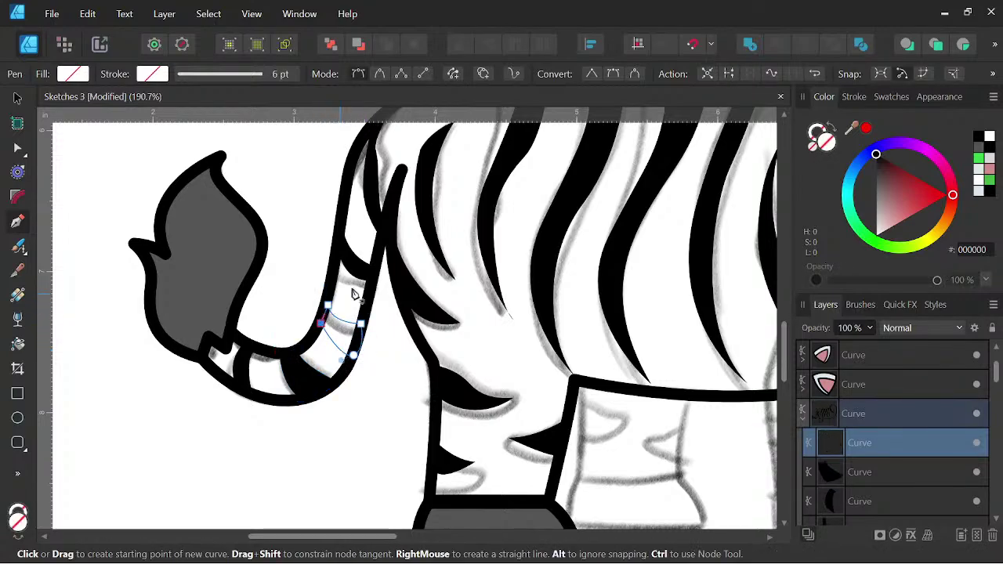
pyautogui.click(979, 135)
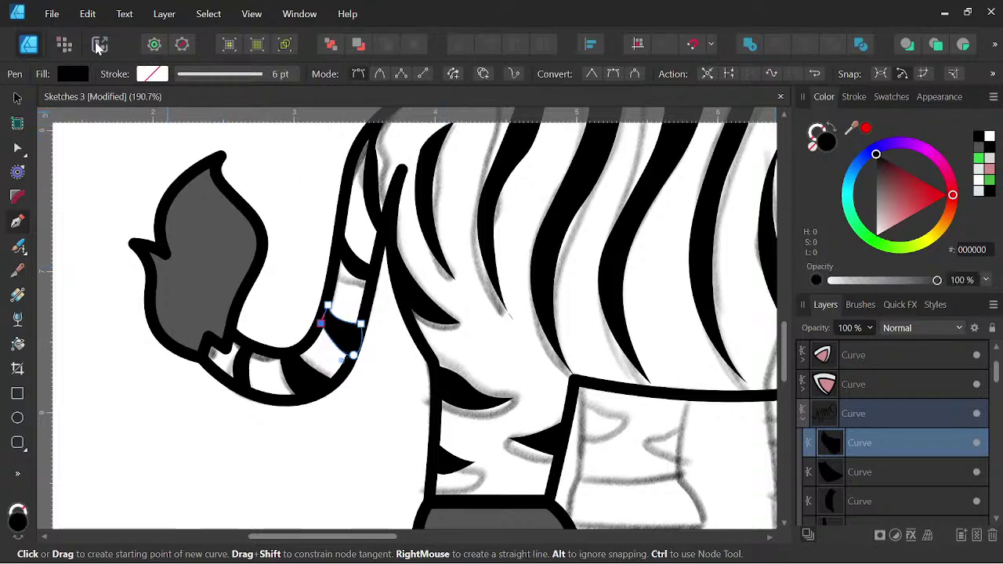
# Adjust the handle at the lower tip of the body stripe above the hind leg so its crossing edges form a clean point.
pyautogui.scroll(-4, 524, 227)
pyautogui.press('space')
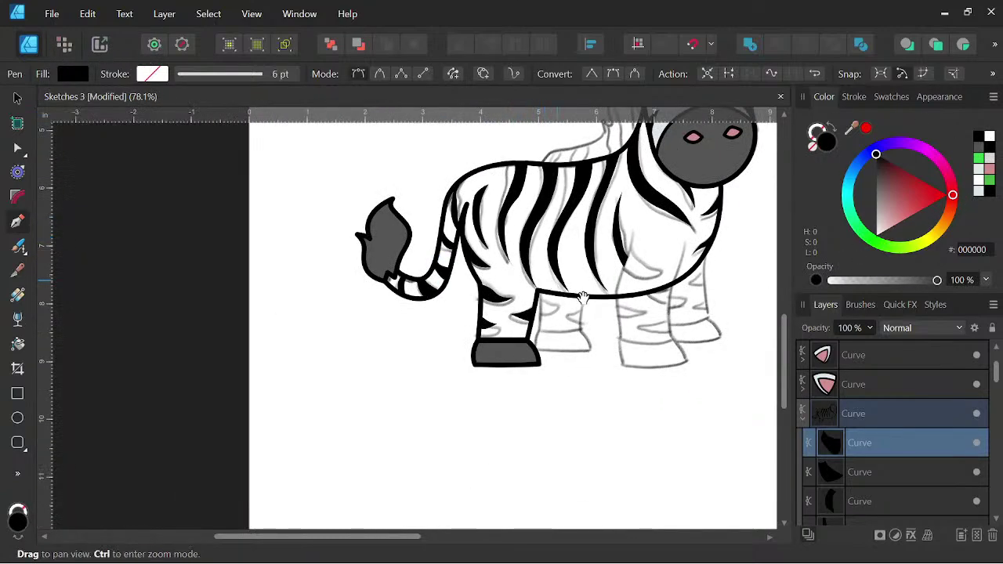
pyautogui.moveTo(578, 295); pyautogui.dragTo(489, 349)
pyautogui.scroll(2, 429, 311)
pyautogui.scroll(3, 427, 311)
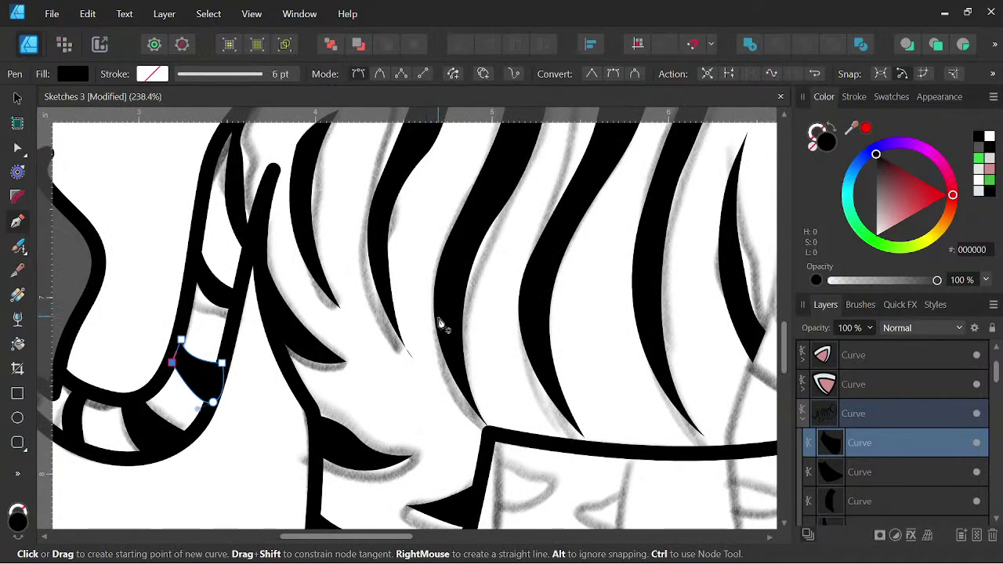
pyautogui.press('a')
pyautogui.click(407, 351)
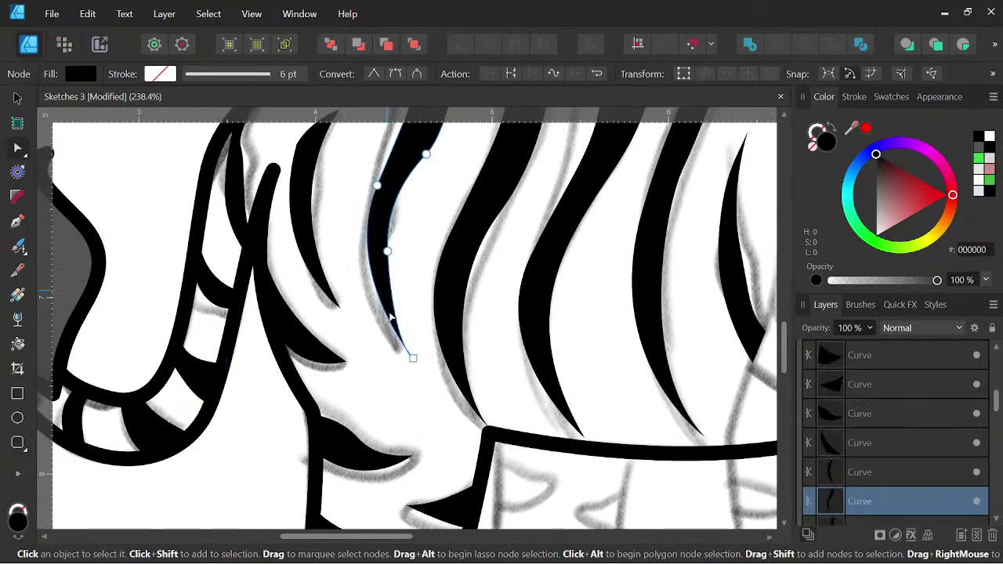
pyautogui.scroll(3, 405, 356)
pyautogui.click(421, 342)
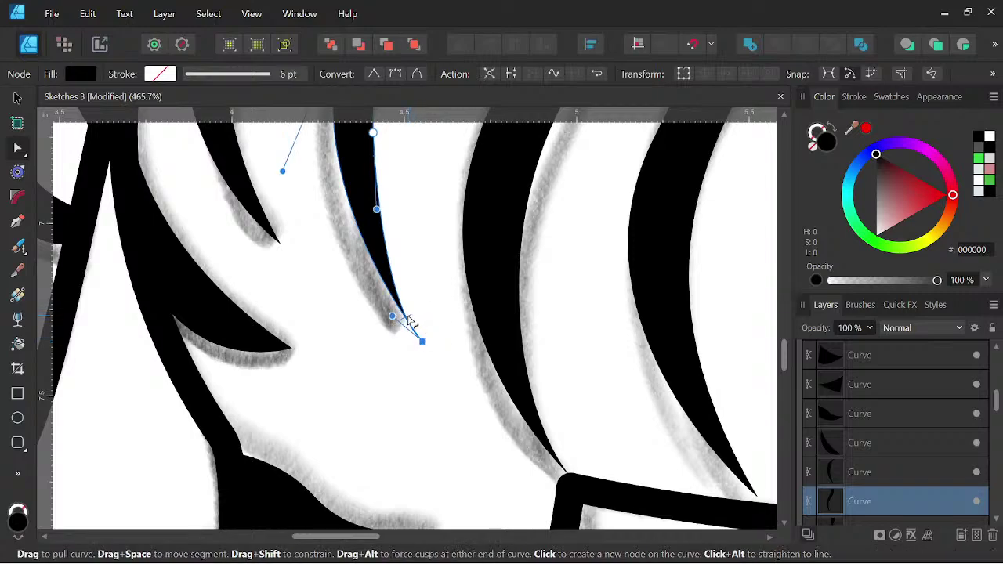
pyautogui.scroll(3, 395, 323)
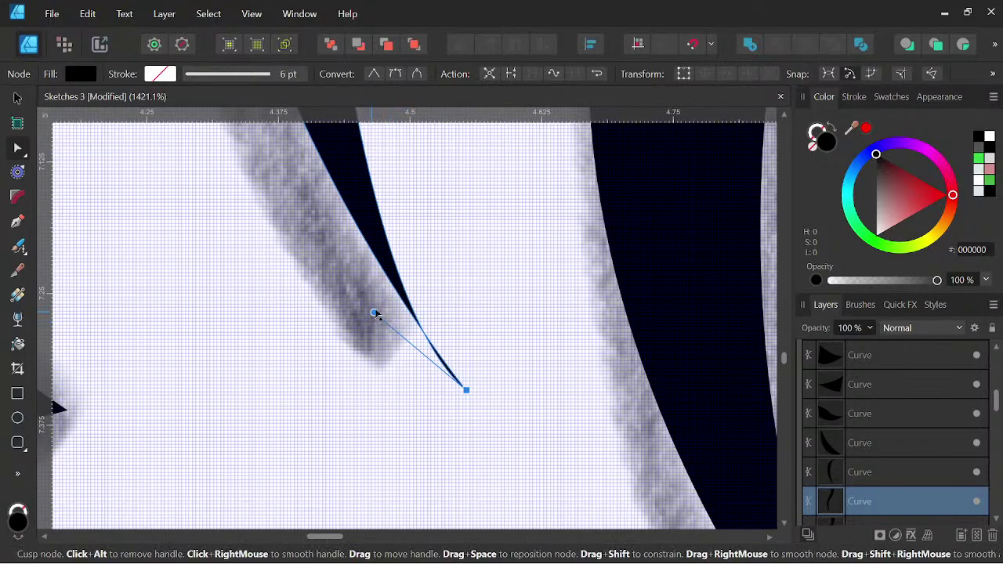
pyautogui.moveTo(375, 314); pyautogui.dragTo(399, 285)
pyautogui.scroll(-5, 460, 259)
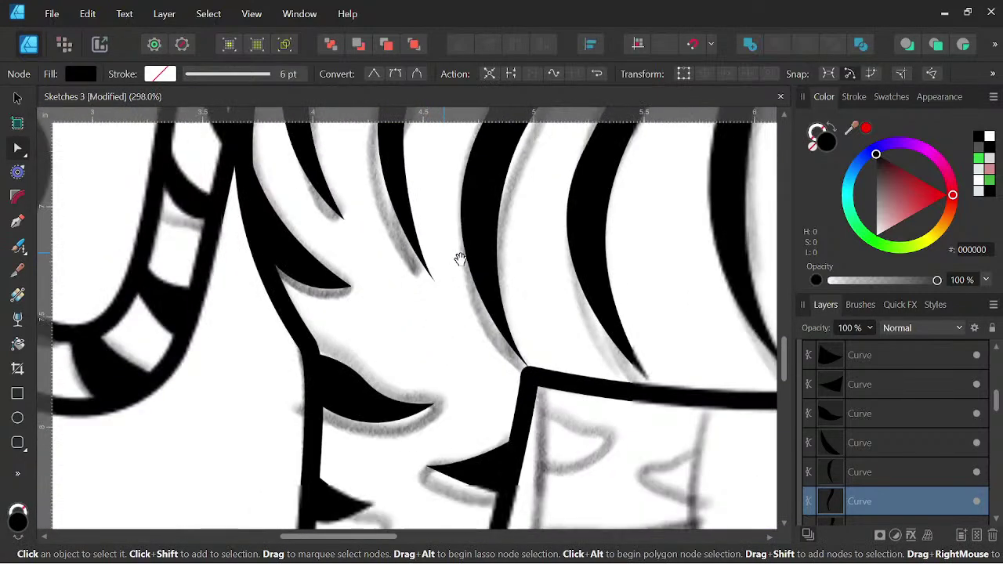
pyautogui.moveTo(460, 259); pyautogui.dragTo(483, 444)
pyautogui.scroll(-3, 486, 399)
pyautogui.moveTo(517, 354); pyautogui.dragTo(403, 255)
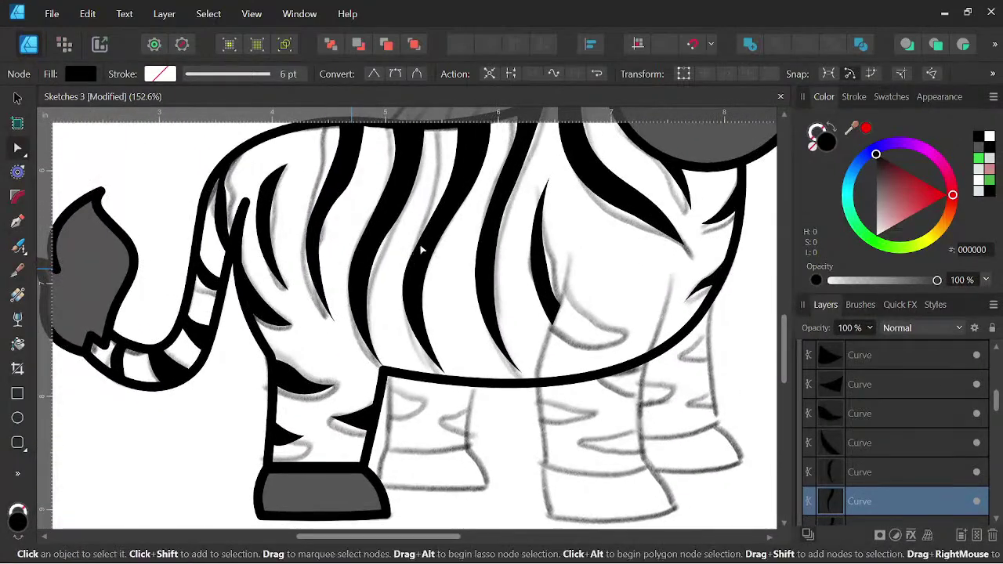
pyautogui.scroll(-3, 421, 249)
pyautogui.moveTo(590, 324); pyautogui.dragTo(579, 362)
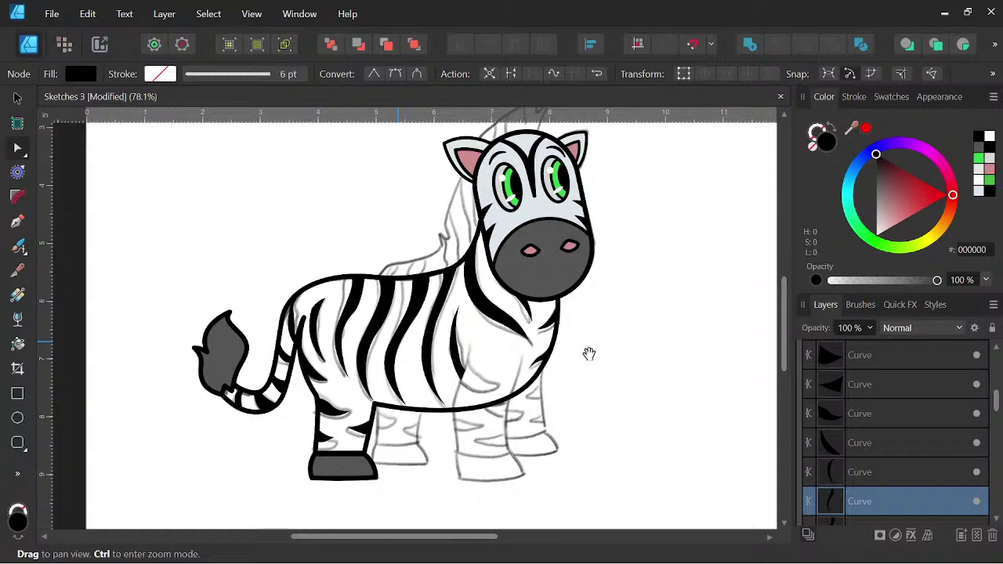
# Fill the zebra's body curve with the light grey-blue swatch DEE6EB.
pyautogui.scroll(-2, 589, 355)
pyautogui.scroll(2, 589, 347)
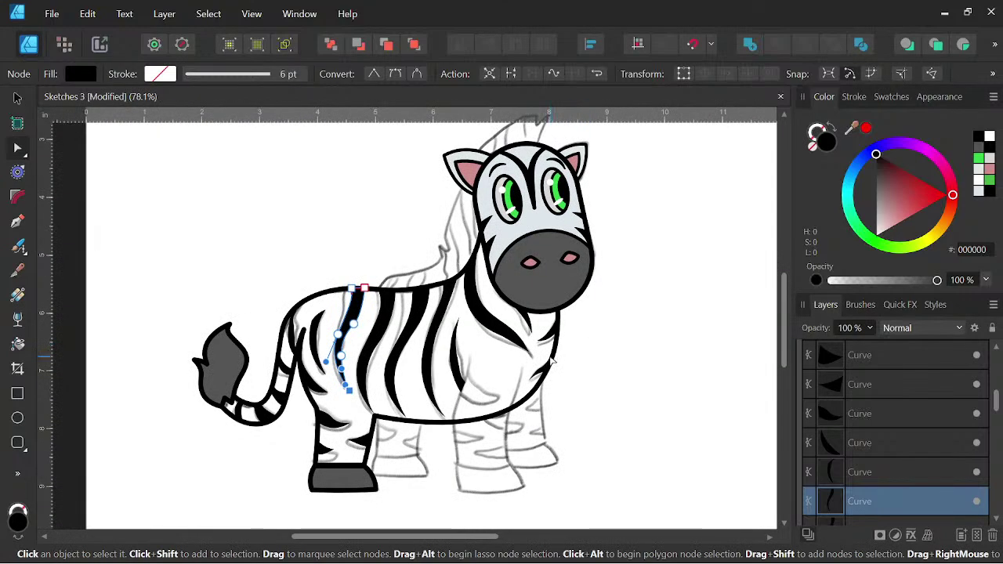
pyautogui.click(552, 361)
pyautogui.click(18, 98)
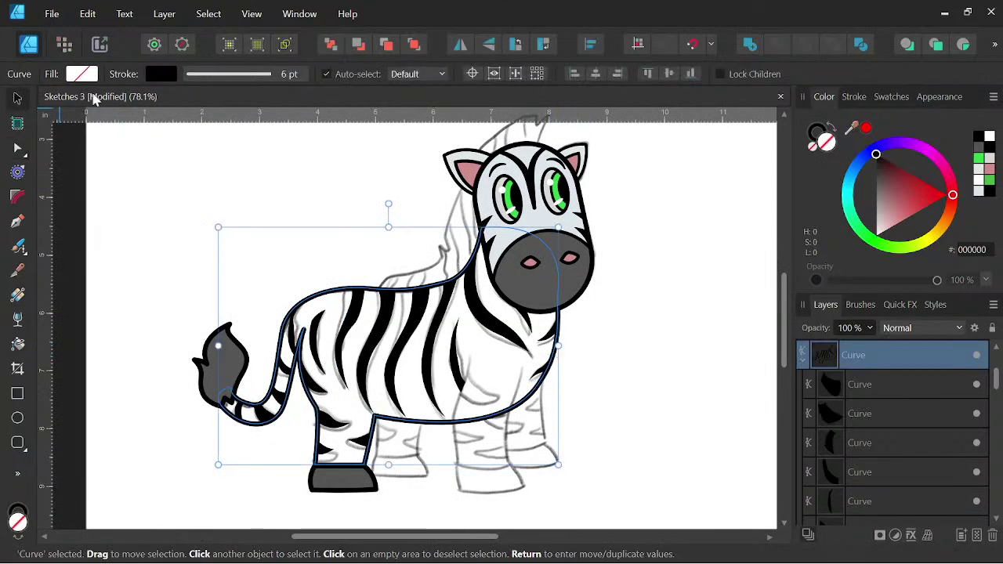
pyautogui.click(980, 193)
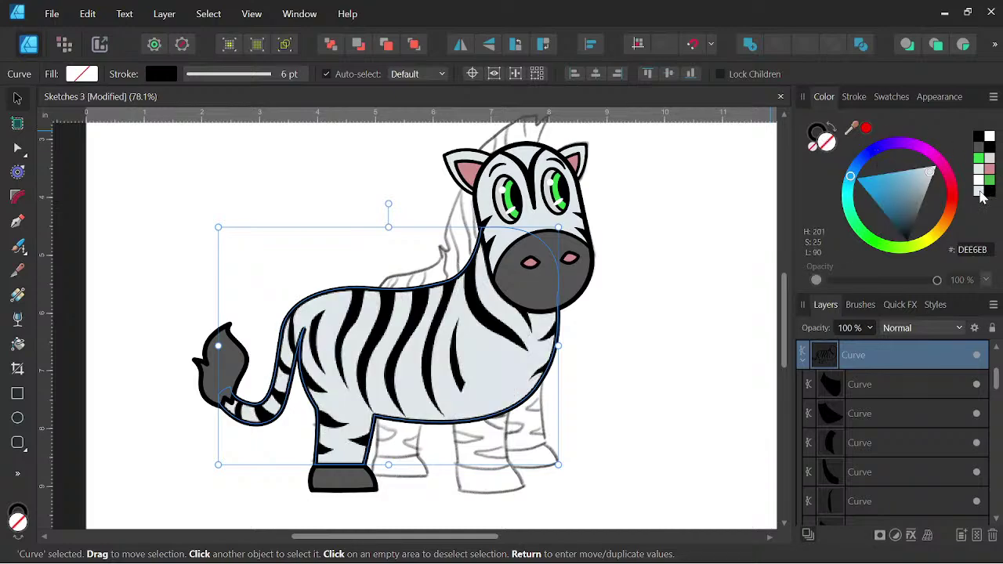
pyautogui.hotkey('ctrl', 'd')
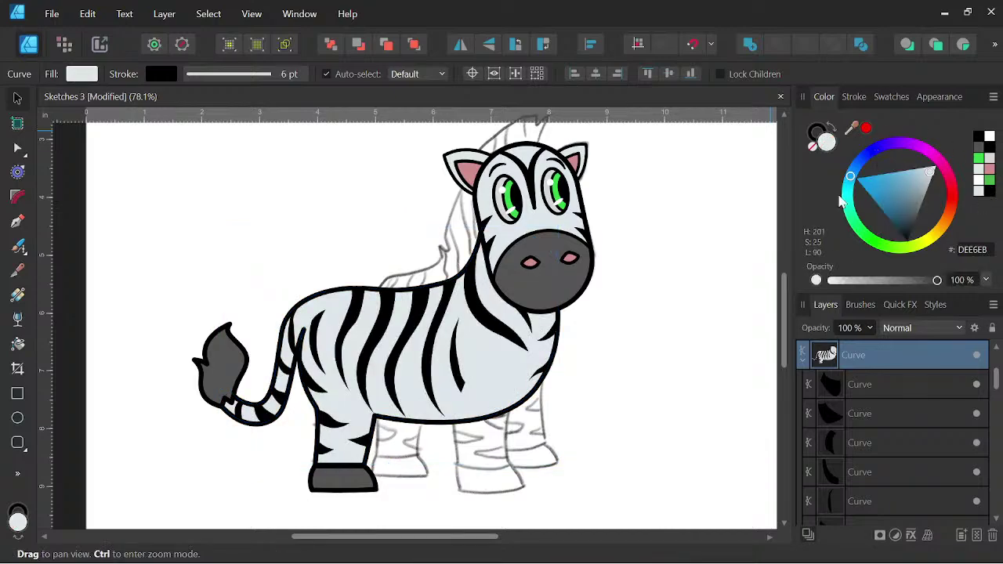
pyautogui.scroll(-3, 584, 185)
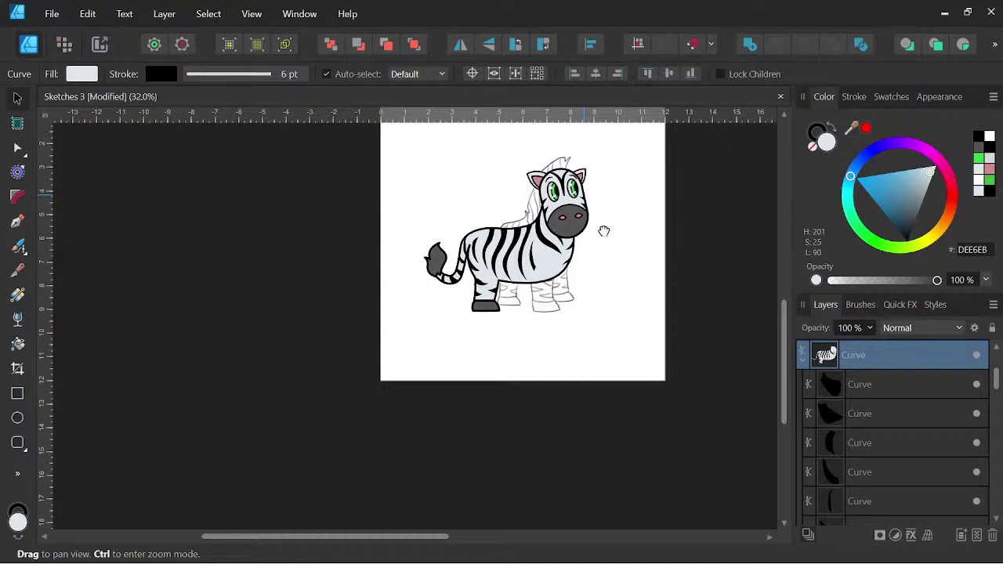
pyautogui.scroll(5, 603, 232)
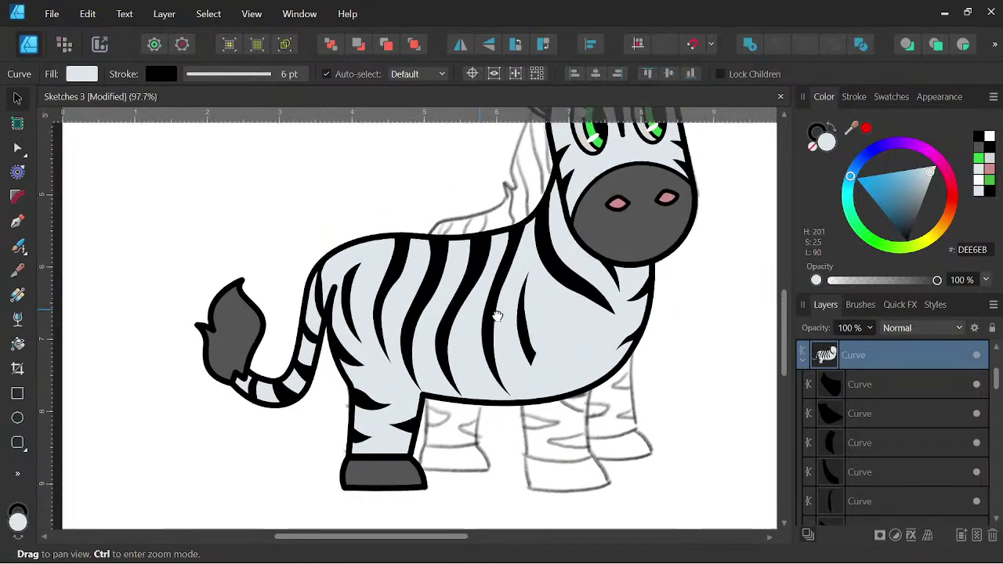
# Remove the body curve's fill to expose the front leg sketch underneath.
pyautogui.click(494, 316)
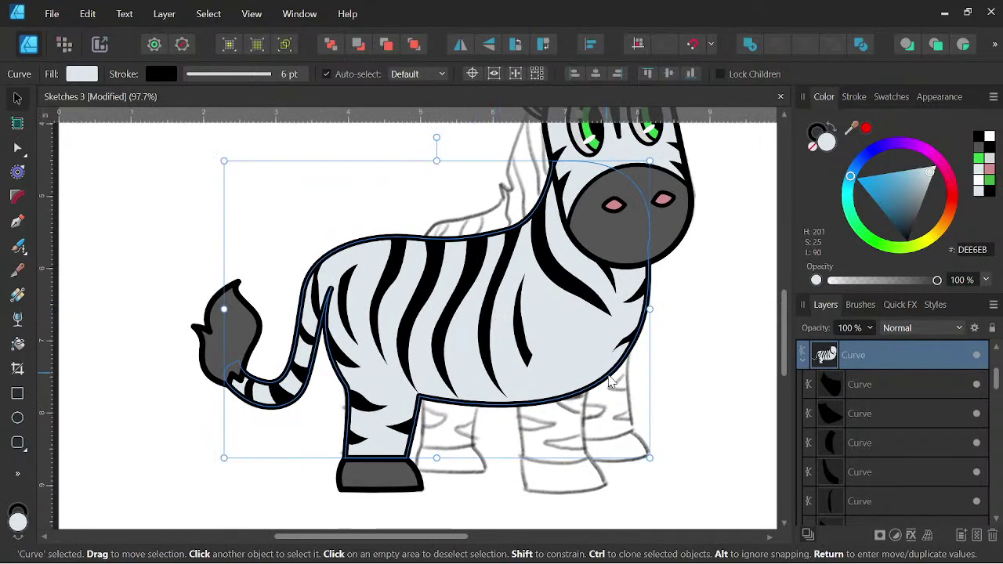
pyautogui.click(804, 359)
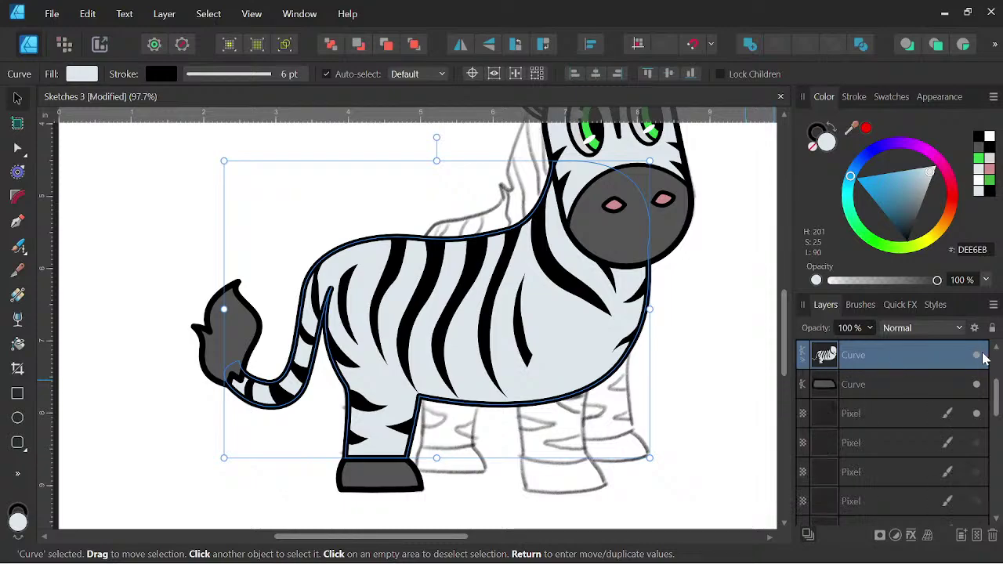
pyautogui.click(813, 149)
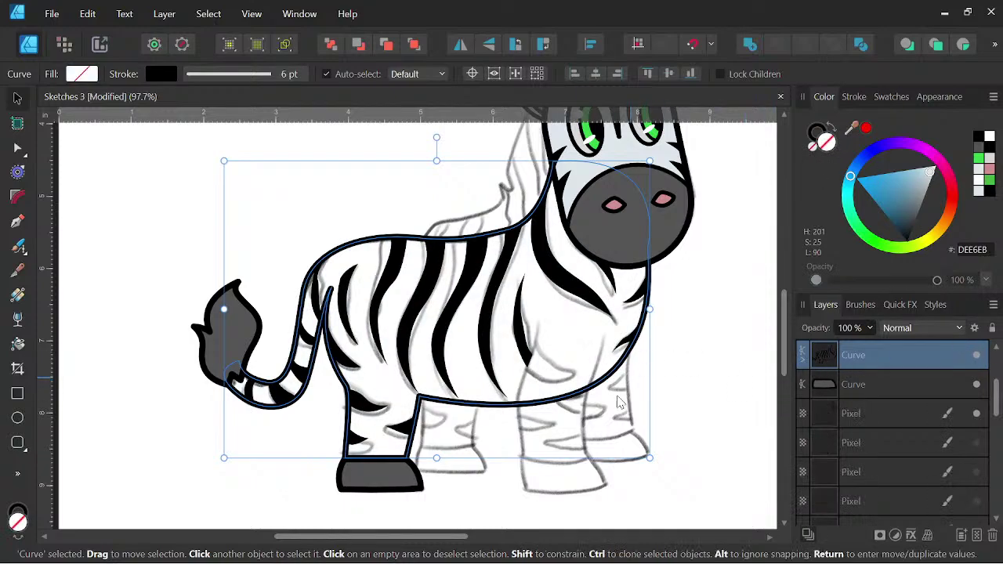
# Trace the near front leg above the hoof with the Pen tool as a path left open at the top.
pyautogui.click(17, 221)
pyautogui.scroll(1, 544, 359)
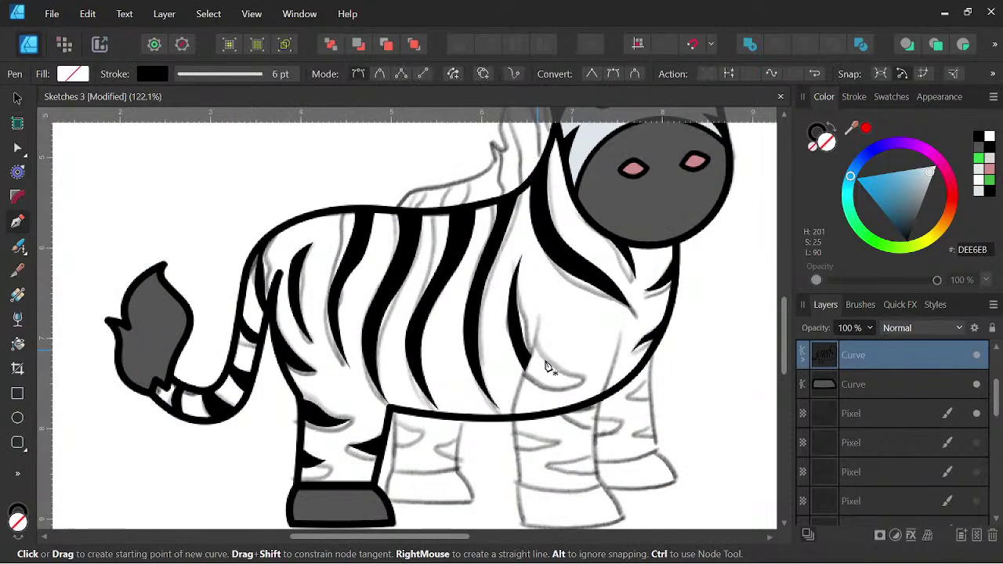
pyautogui.moveTo(597, 410); pyautogui.dragTo(527, 344)
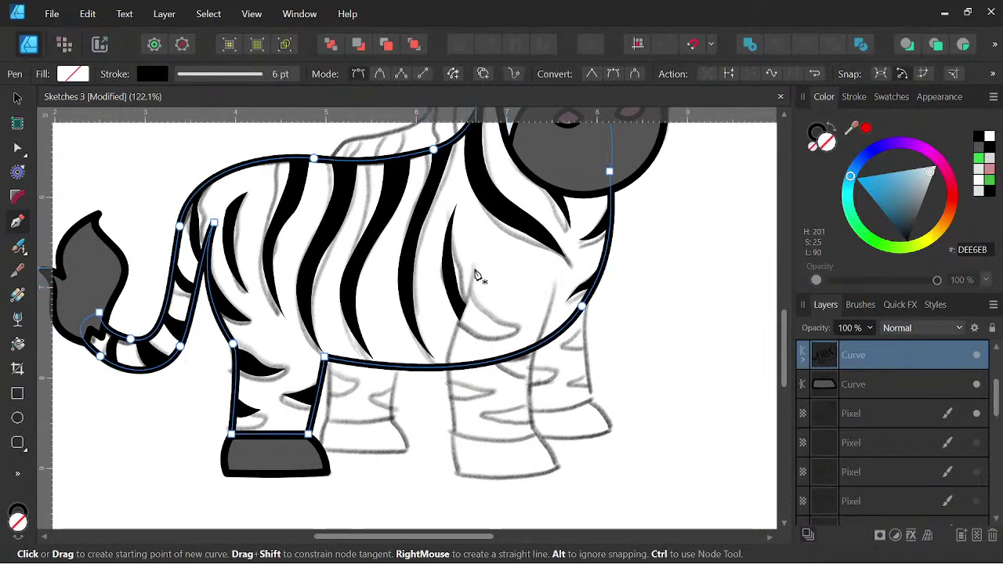
pyautogui.click(474, 264)
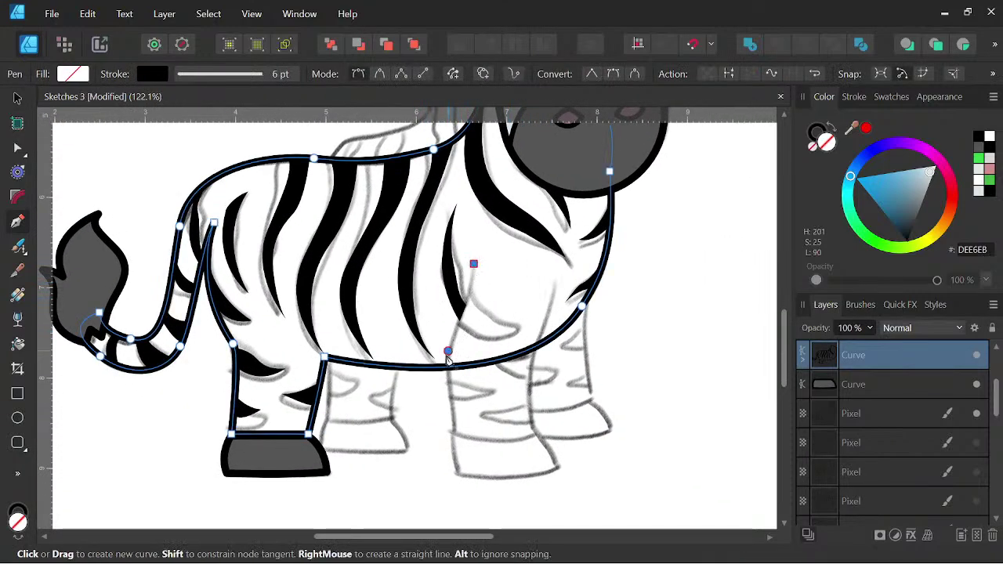
pyautogui.moveTo(448, 354); pyautogui.dragTo(444, 366)
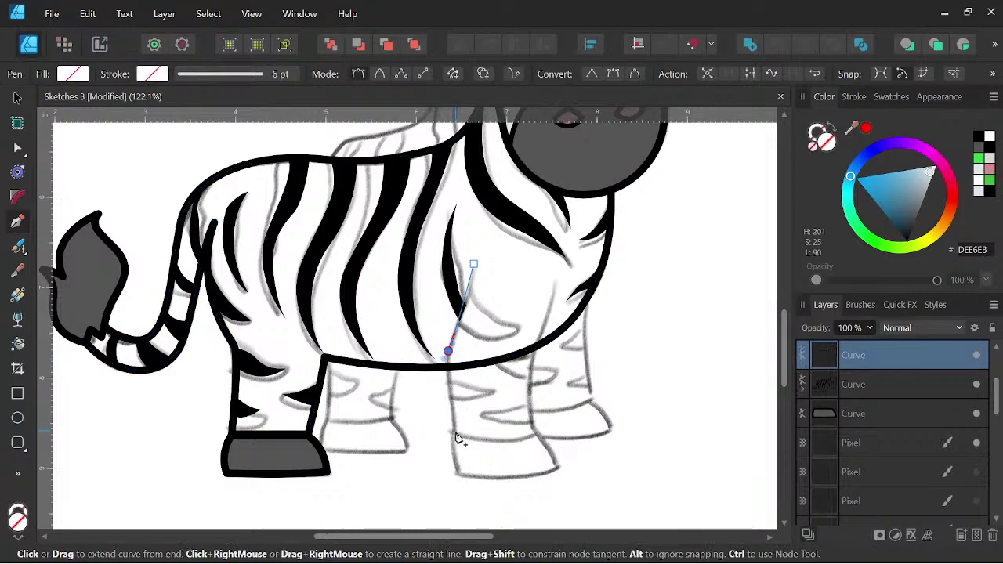
pyautogui.moveTo(454, 430); pyautogui.dragTo(456, 453)
pyautogui.moveTo(536, 436); pyautogui.dragTo(576, 424)
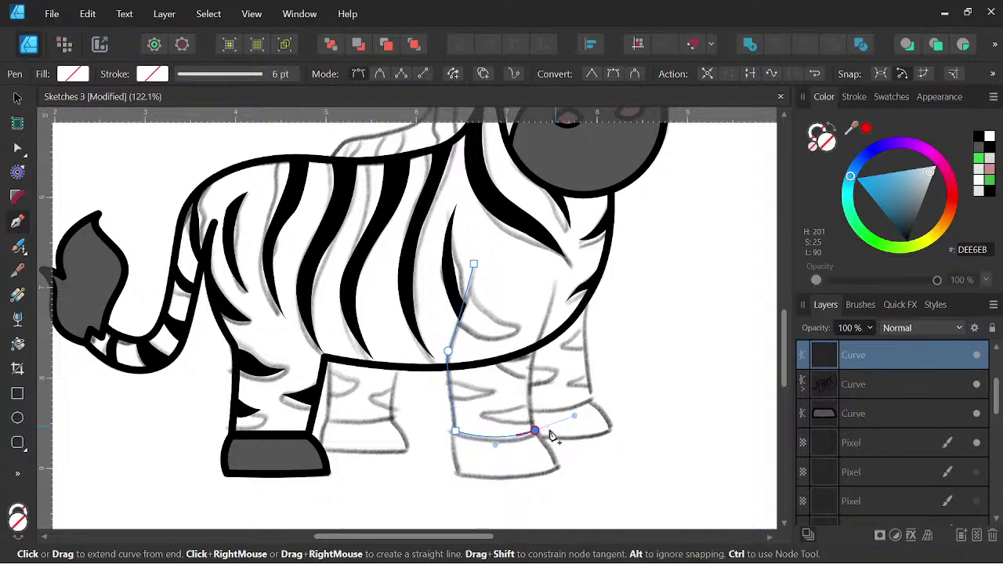
pyautogui.click(534, 430)
pyautogui.moveTo(537, 348); pyautogui.dragTo(548, 322)
pyautogui.moveTo(554, 283); pyautogui.dragTo(555, 277)
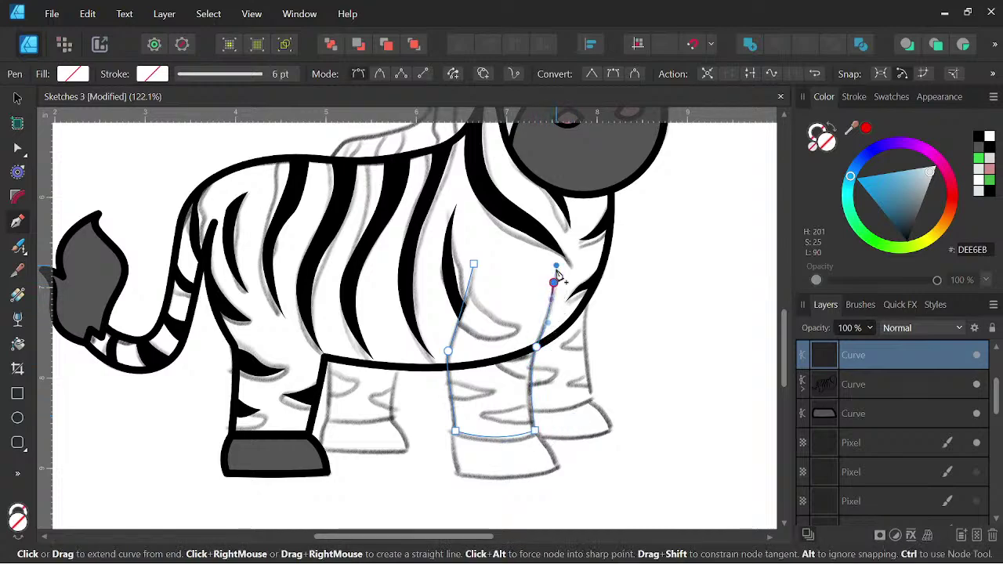
pyautogui.press('Escape')
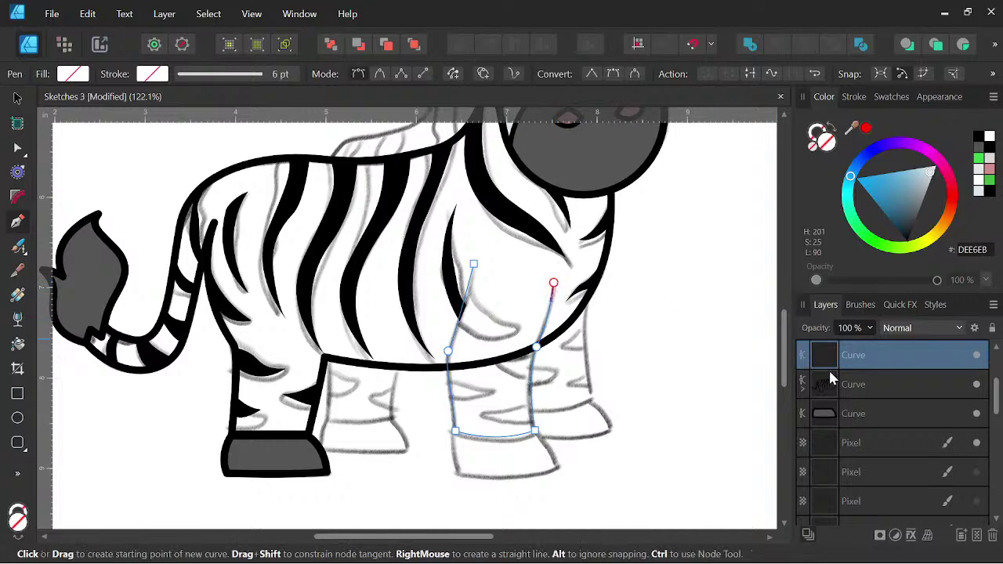
# Give the front leg path a black stroke and taper both ends to about half width with a pressure curve peaking mid-path.
pyautogui.click(820, 135)
pyautogui.click(978, 137)
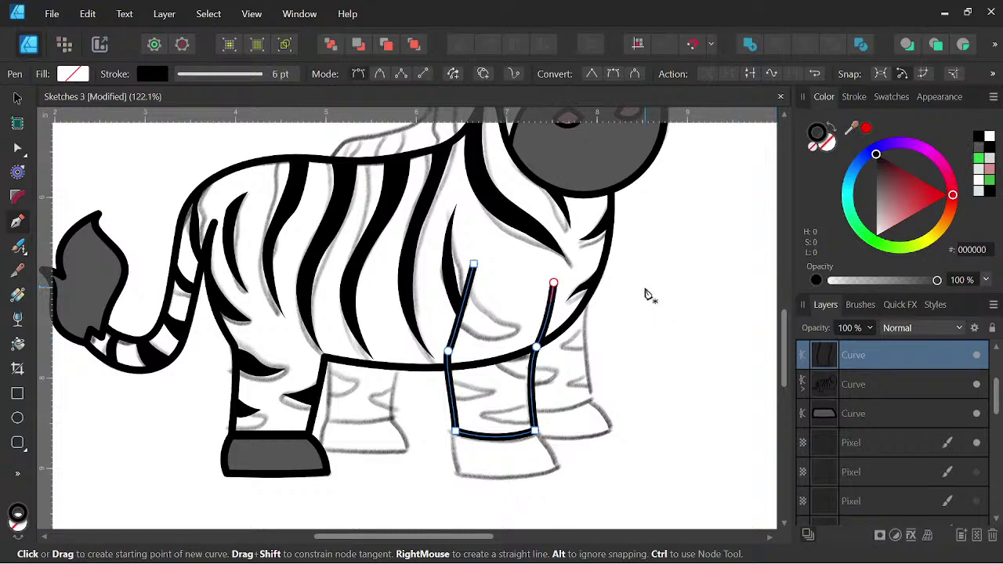
pyautogui.press('space')
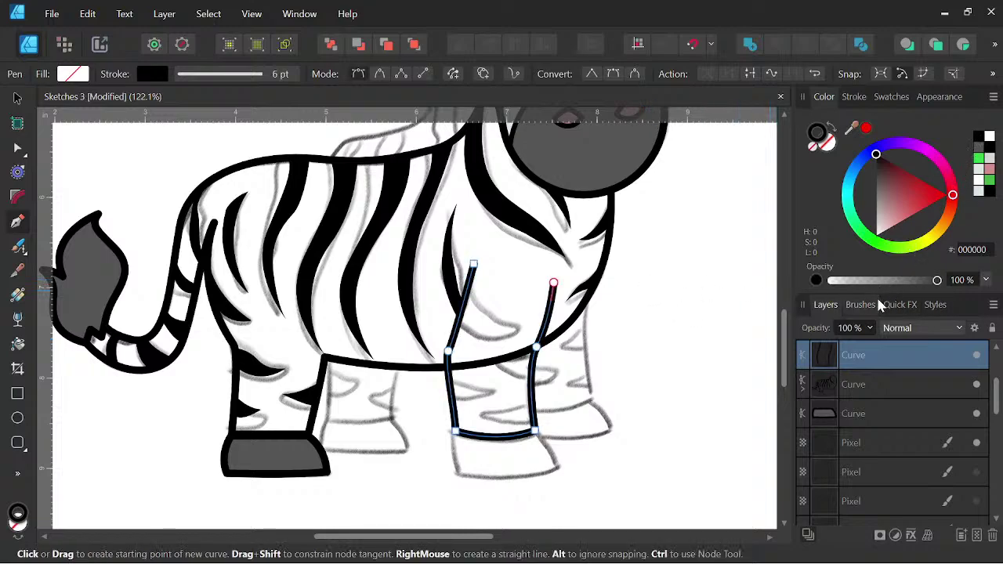
pyautogui.click(854, 96)
pyautogui.click(929, 340)
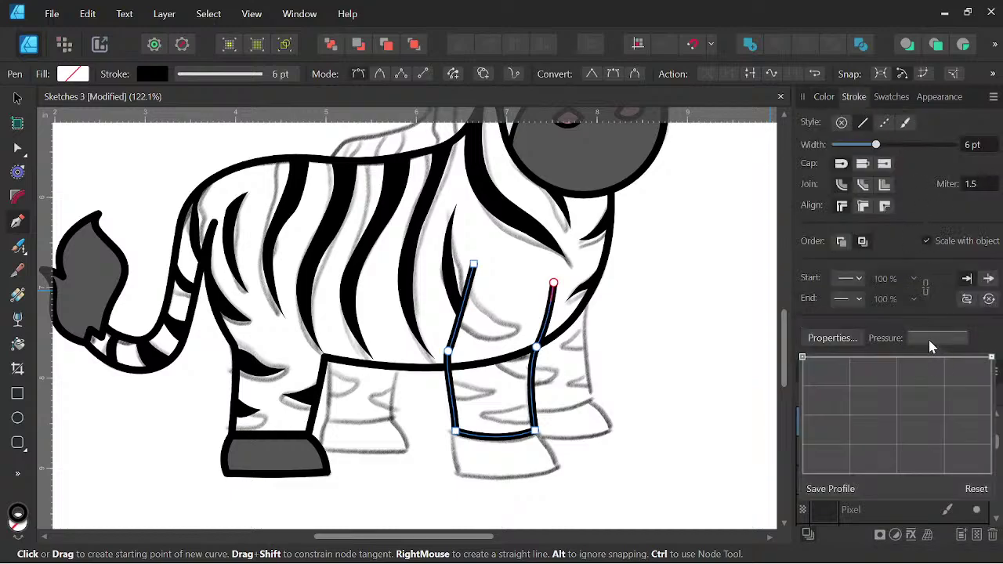
pyautogui.click(898, 359)
pyautogui.moveTo(801, 358); pyautogui.dragTo(801, 413)
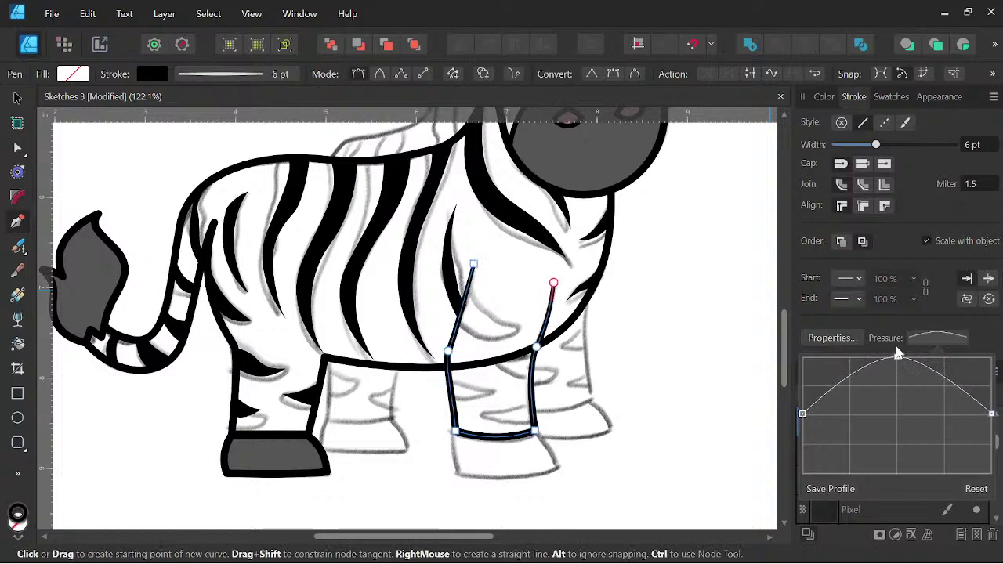
# Fill the front leg shape with the light grey-blue swatch DEE6EB.
pyautogui.click(823, 97)
pyautogui.click(816, 135)
pyautogui.click(981, 196)
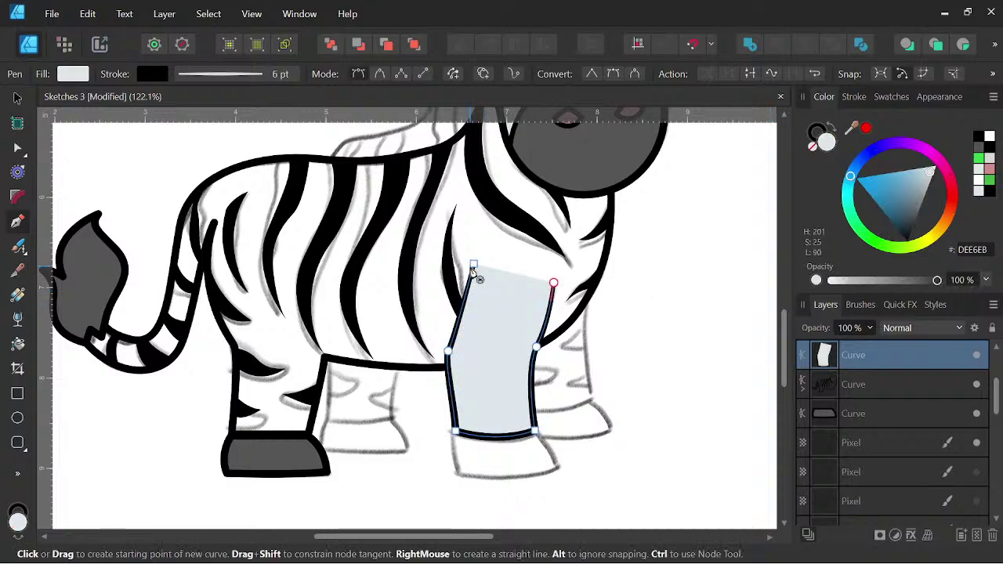
pyautogui.scroll(3, 542, 278)
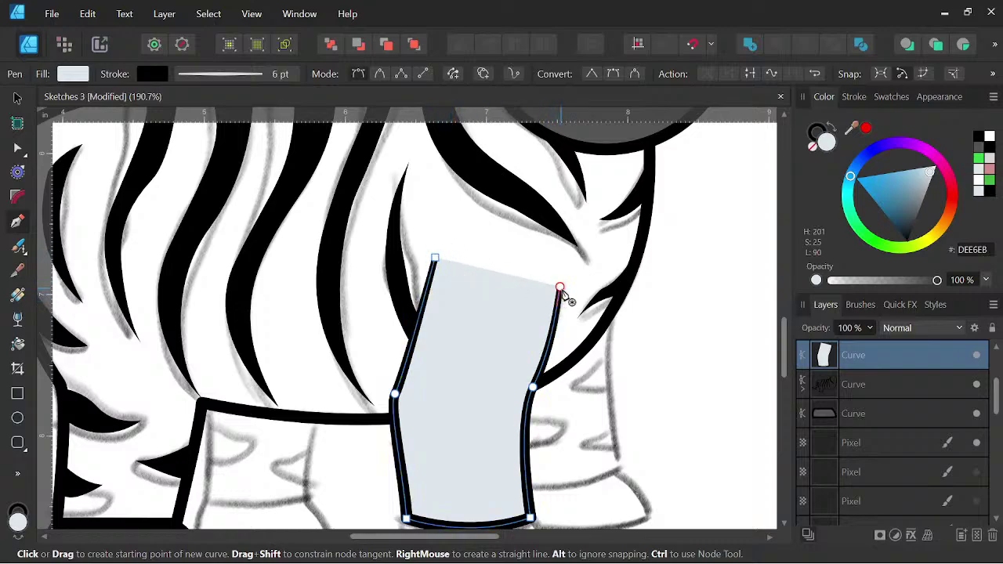
pyautogui.scroll(-2, 687, 300)
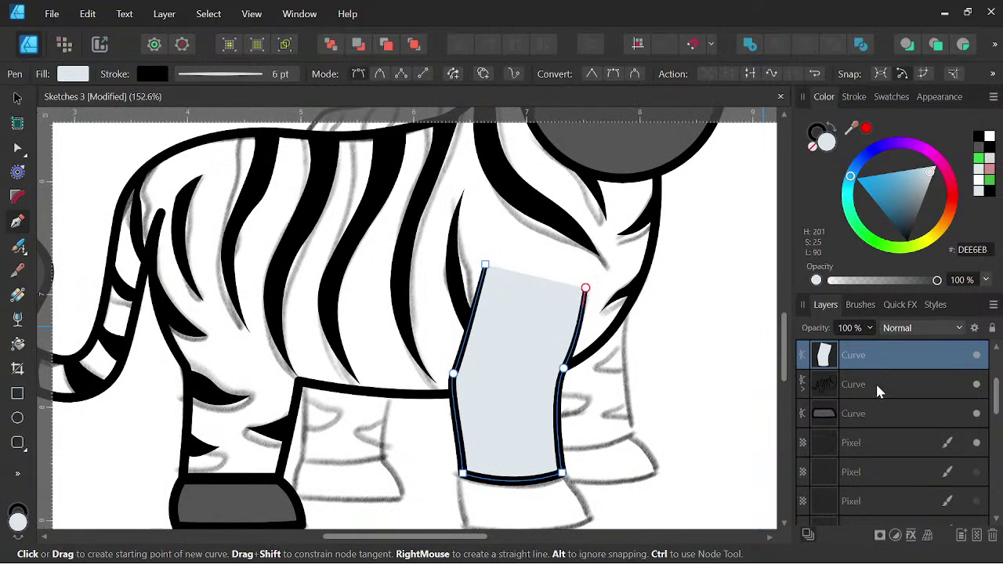
# Fill the striped body curve with the same light grey-blue, DEE6EB, and deselect it.
pyautogui.click(878, 386)
pyautogui.click(979, 193)
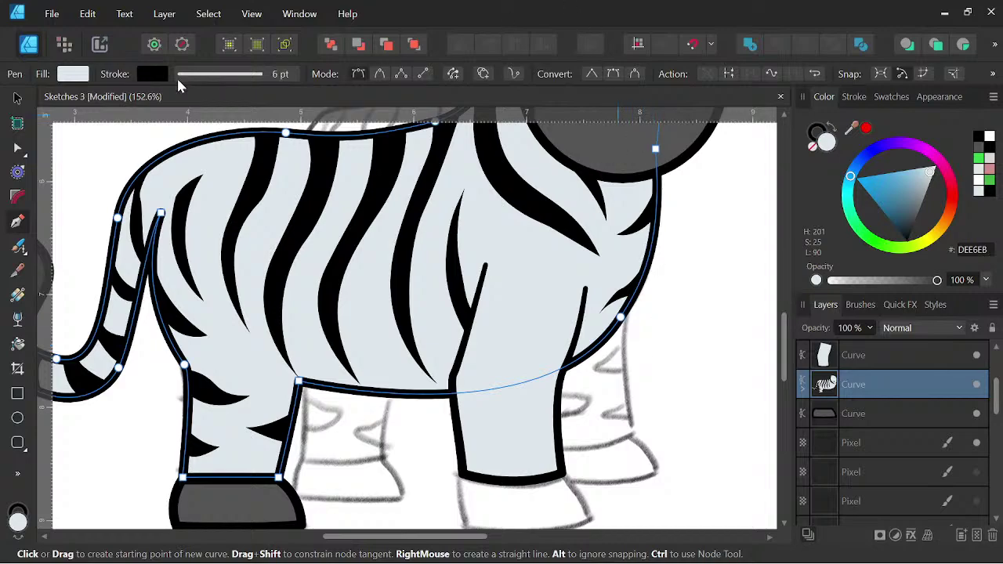
pyautogui.click(18, 99)
pyautogui.click(98, 173)
pyautogui.scroll(-3, 398, 205)
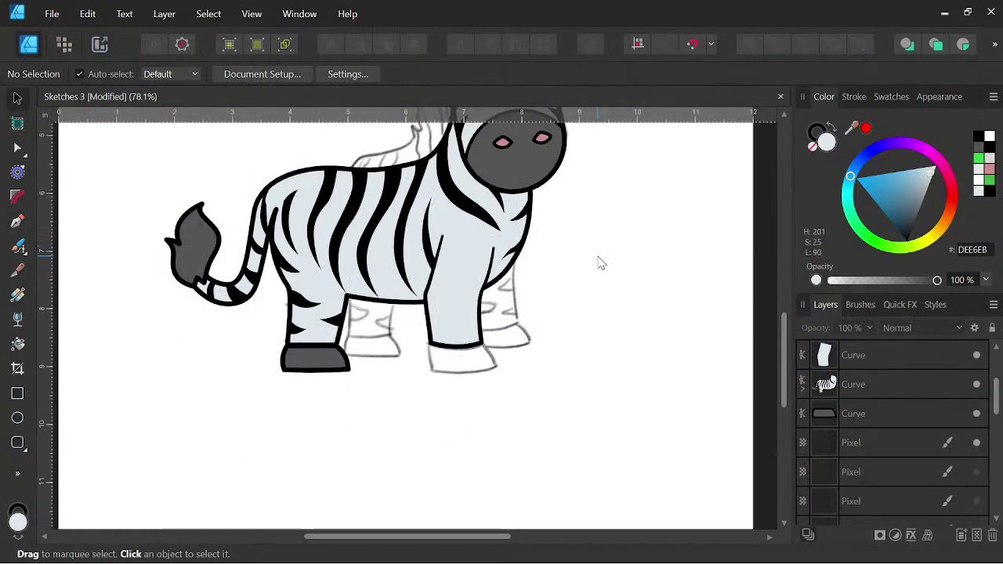
pyautogui.scroll(3, 475, 305)
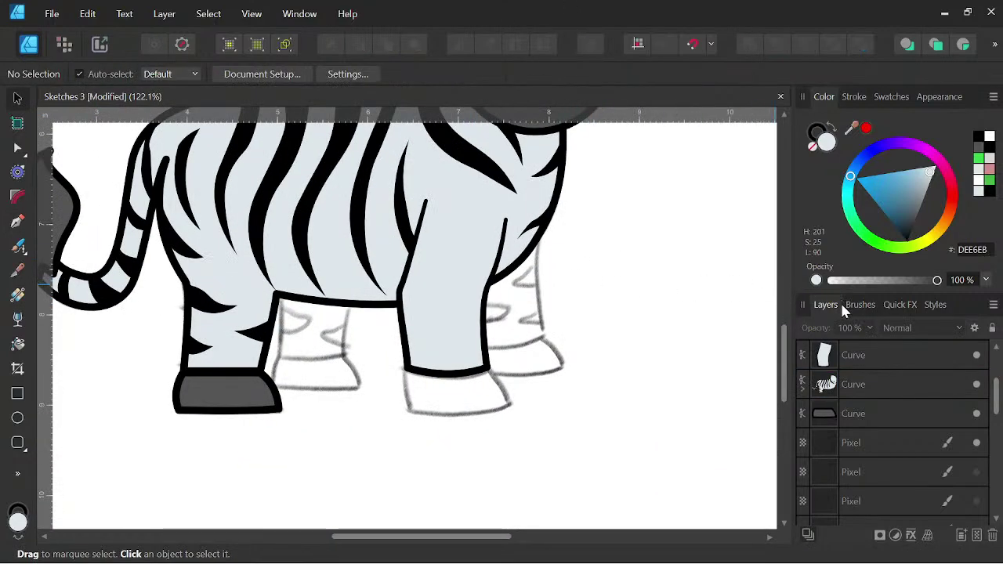
# Hide the striped body curve while keeping the front leg curve visible over the sketch.
pyautogui.click(977, 357)
pyautogui.click(977, 357)
pyautogui.click(976, 385)
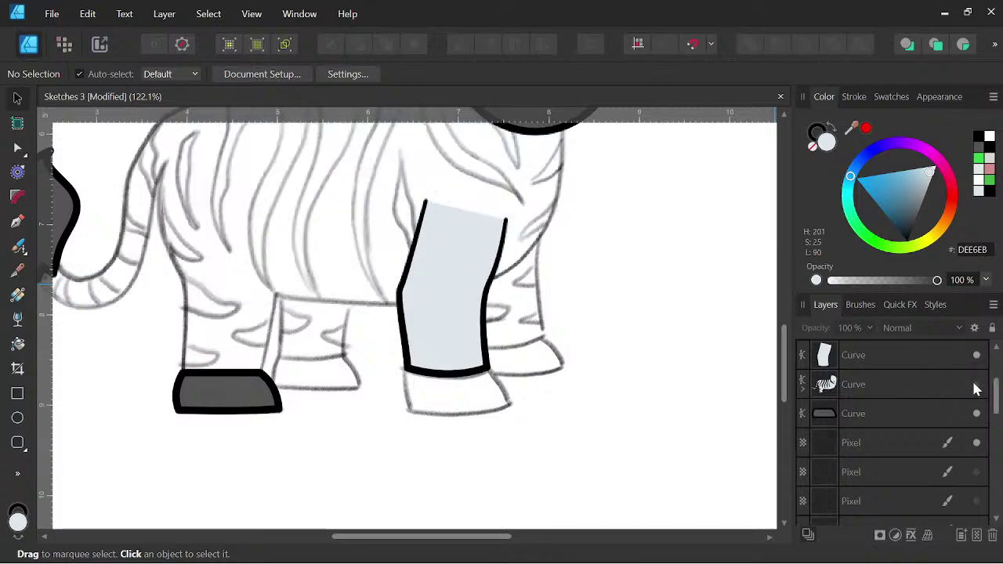
pyautogui.click(976, 357)
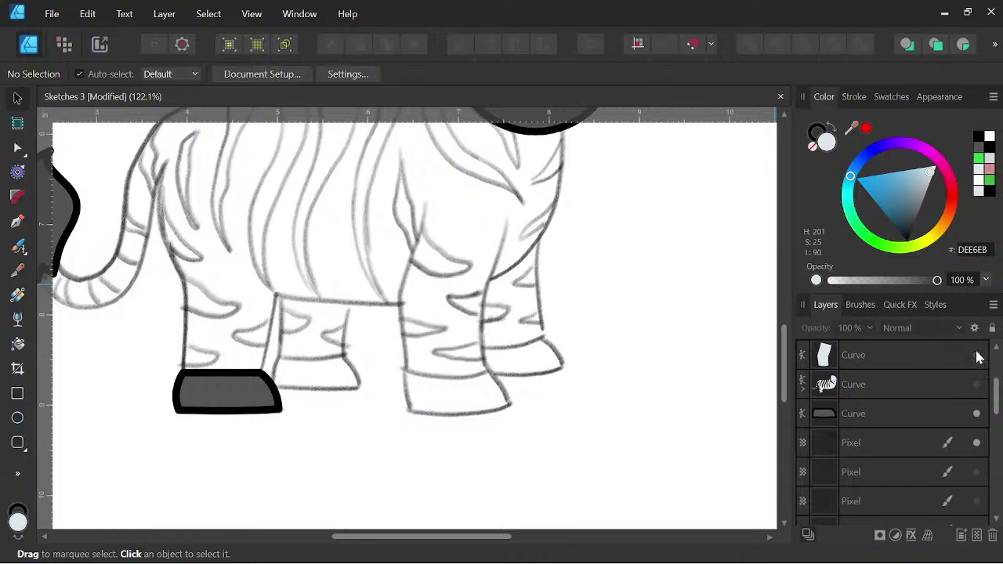
pyautogui.click(976, 357)
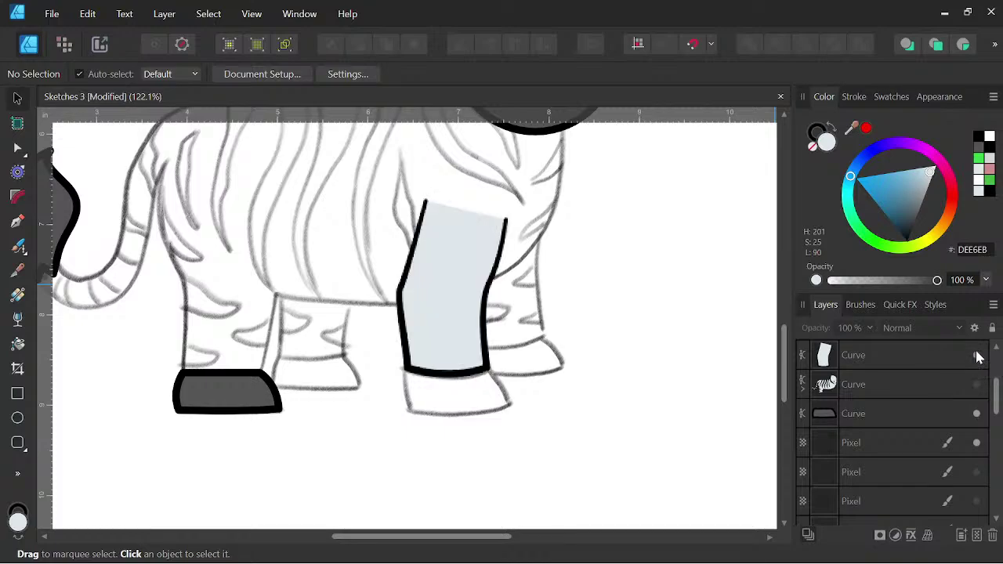
# Draw a black wedge-shaped stripe without outline on the rear edge of the upper front leg and nest it inside the leg curve.
pyautogui.click(892, 365)
pyautogui.click(18, 221)
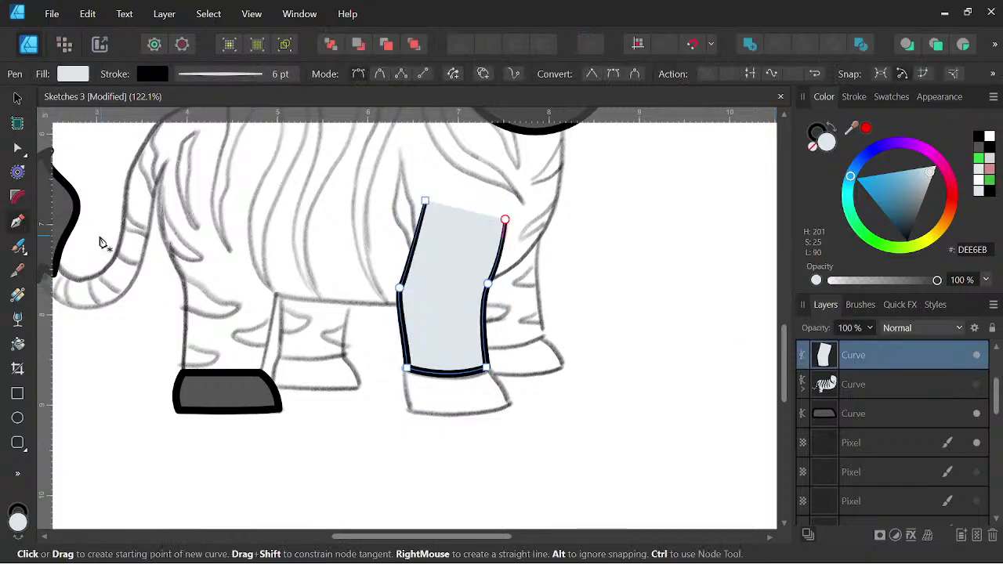
pyautogui.scroll(1, 421, 253)
pyautogui.click(418, 217)
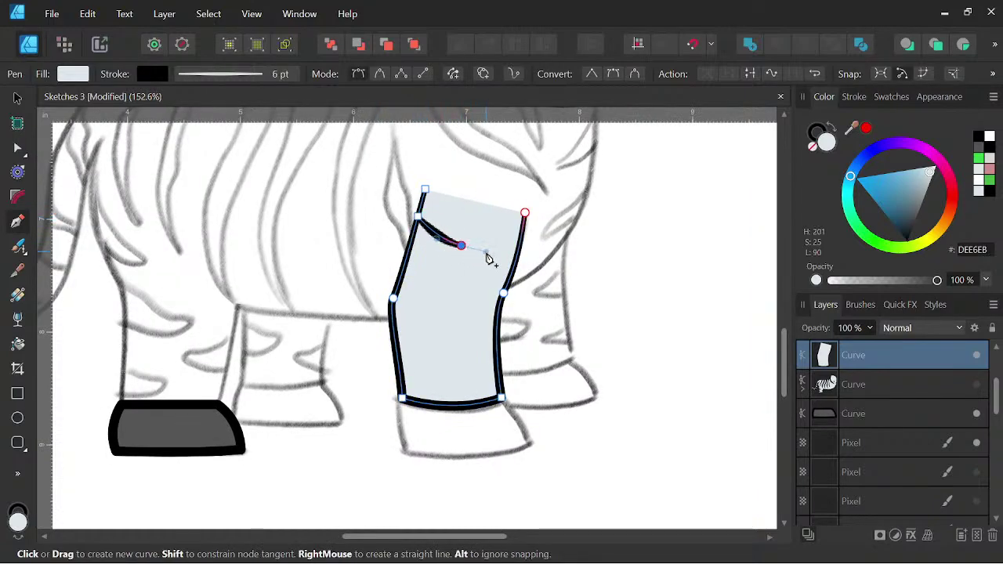
pyautogui.click(462, 246)
pyautogui.moveTo(407, 258)
pyautogui.mouseDown()
pyautogui.moveTo(390, 253)
pyautogui.moveTo(407, 261)
pyautogui.mouseUp()
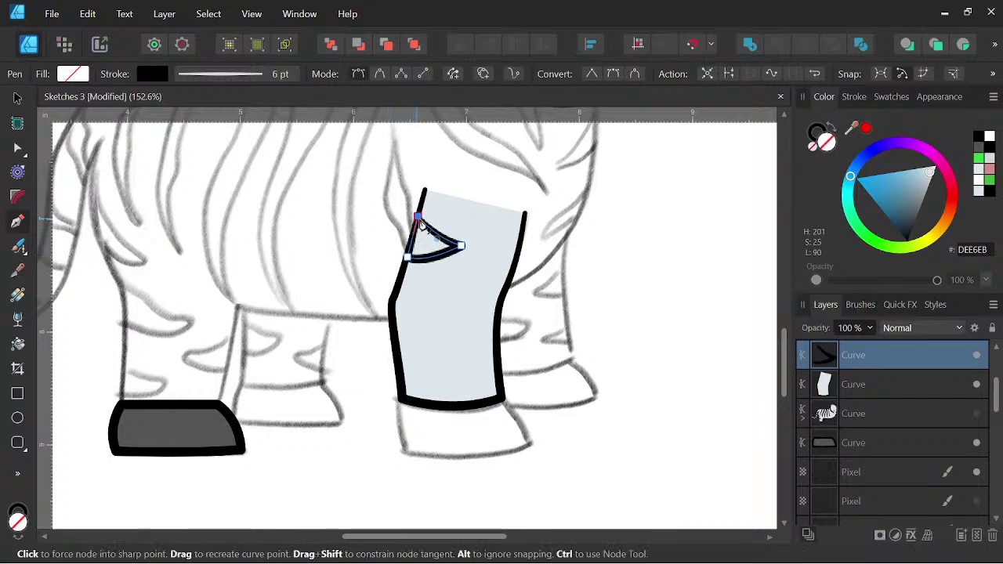
pyautogui.click(418, 217)
pyautogui.click(836, 130)
pyautogui.moveTo(862, 356); pyautogui.dragTo(857, 382)
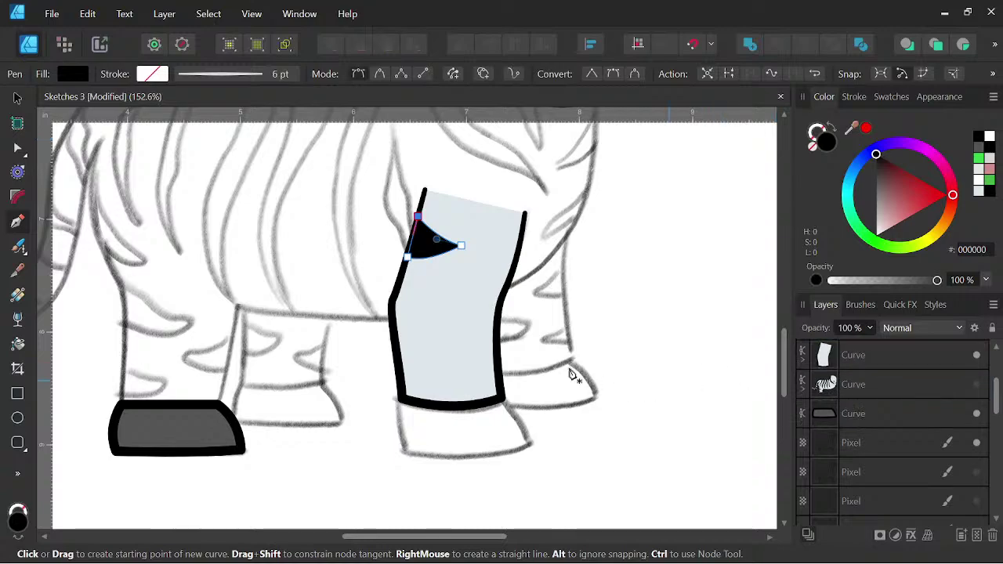
# Draw a curved, pointed stripe on the front edge of the upper front leg, below the first stripe, and fill it black.
pyautogui.click(514, 260)
pyautogui.moveTo(471, 281); pyautogui.dragTo(460, 289)
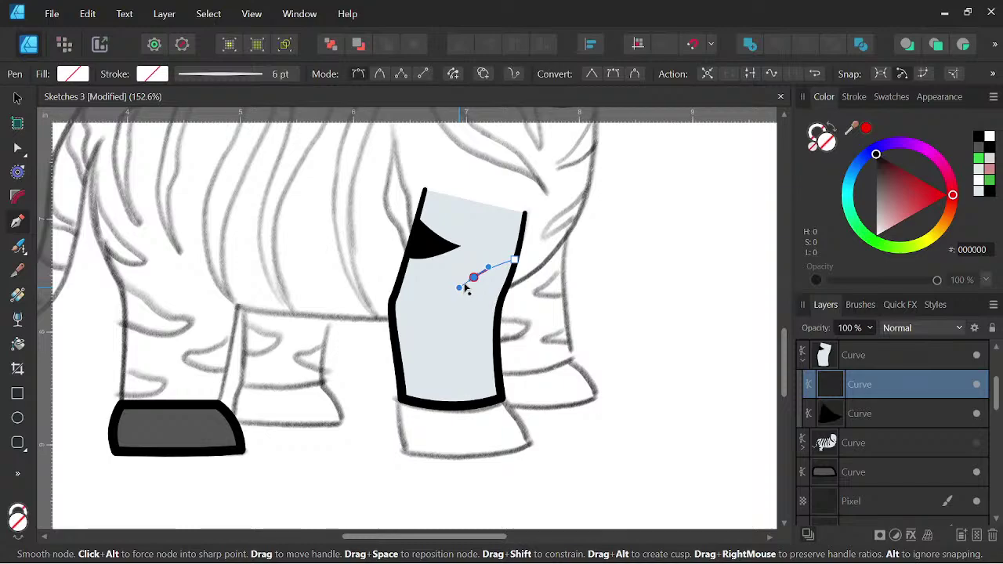
pyautogui.scroll(3, 468, 288)
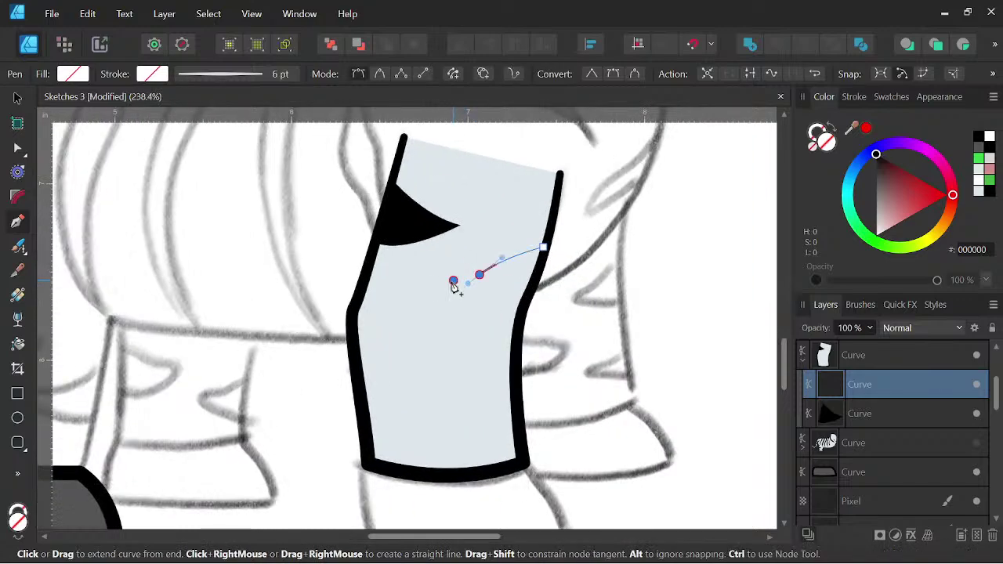
pyautogui.moveTo(453, 287); pyautogui.dragTo(424, 281)
pyautogui.click(440, 283)
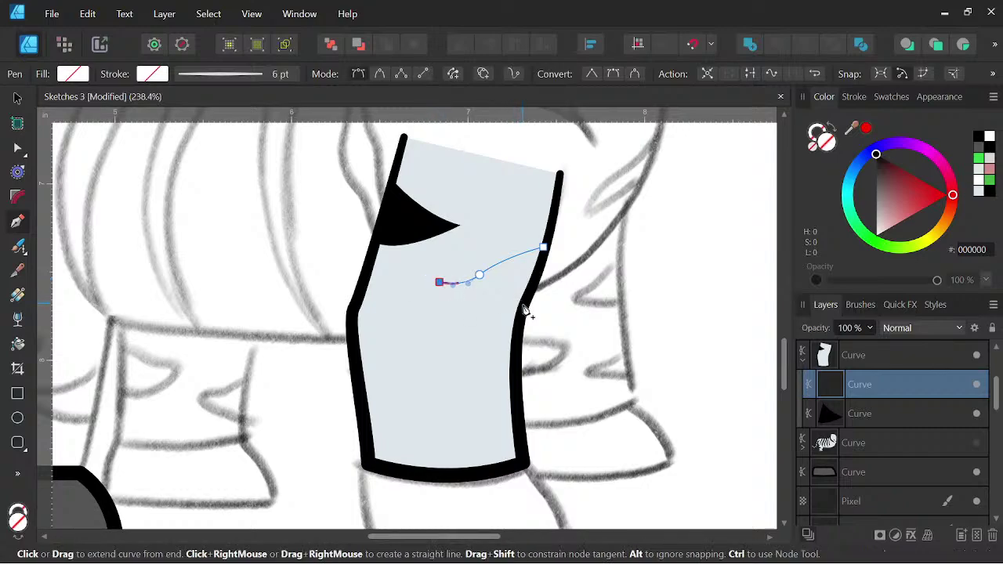
pyautogui.moveTo(522, 305); pyautogui.dragTo(564, 301)
pyautogui.click(522, 304)
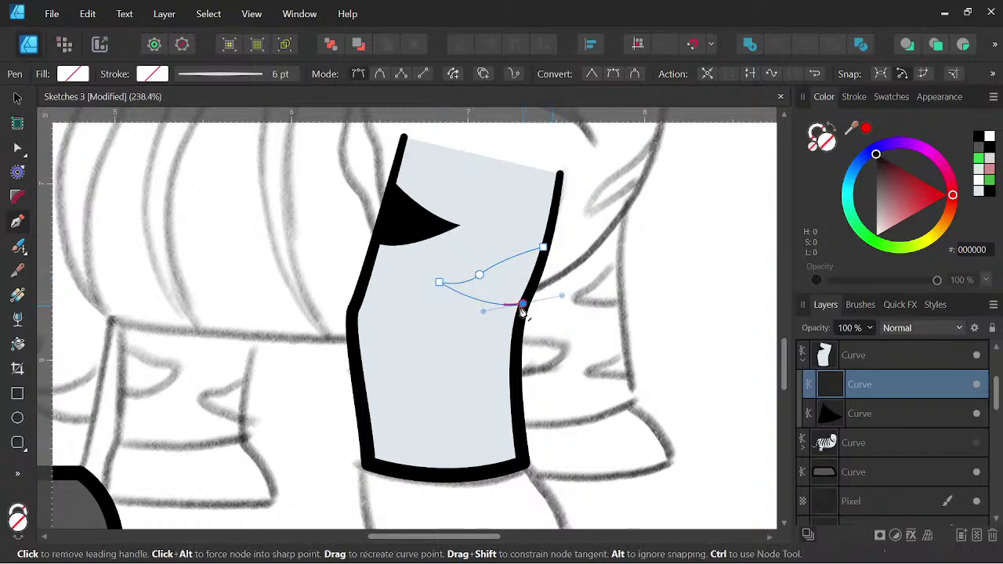
pyautogui.click(544, 249)
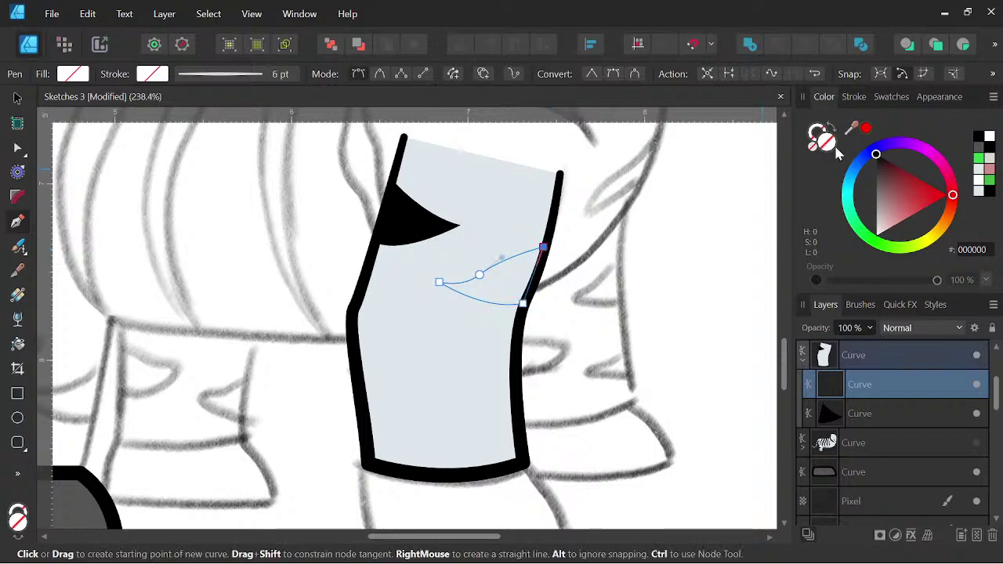
pyautogui.click(979, 140)
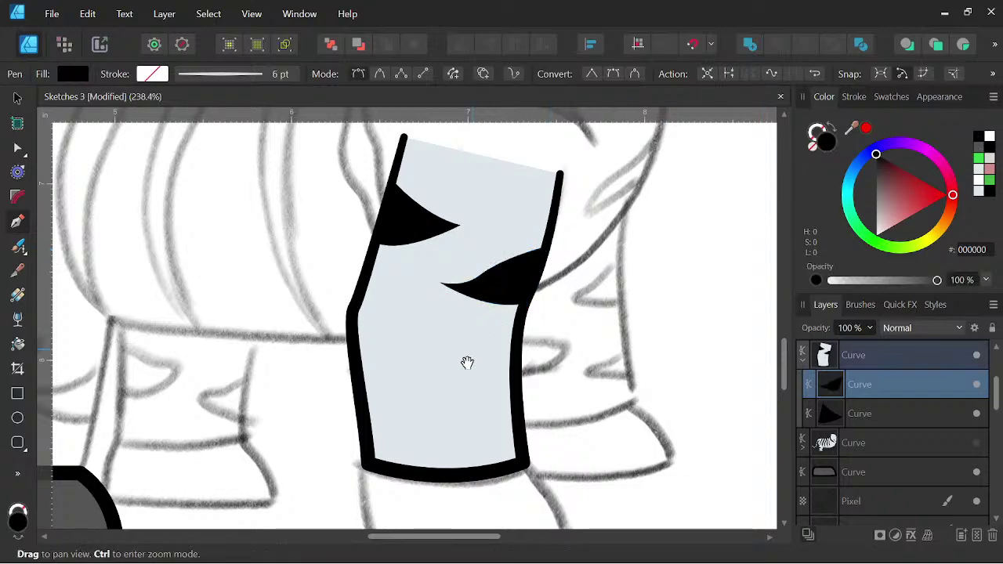
# Draw a pointed stripe on the rear edge of the front leg at its bend and fill it black.
pyautogui.click(351, 318)
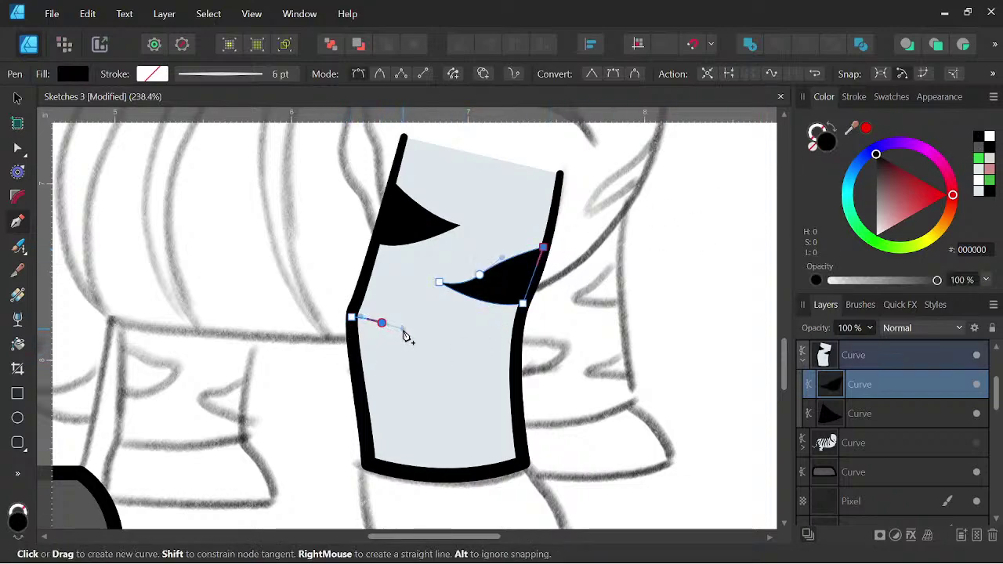
pyautogui.click(381, 324)
pyautogui.moveTo(430, 341); pyautogui.dragTo(449, 342)
pyautogui.click(430, 343)
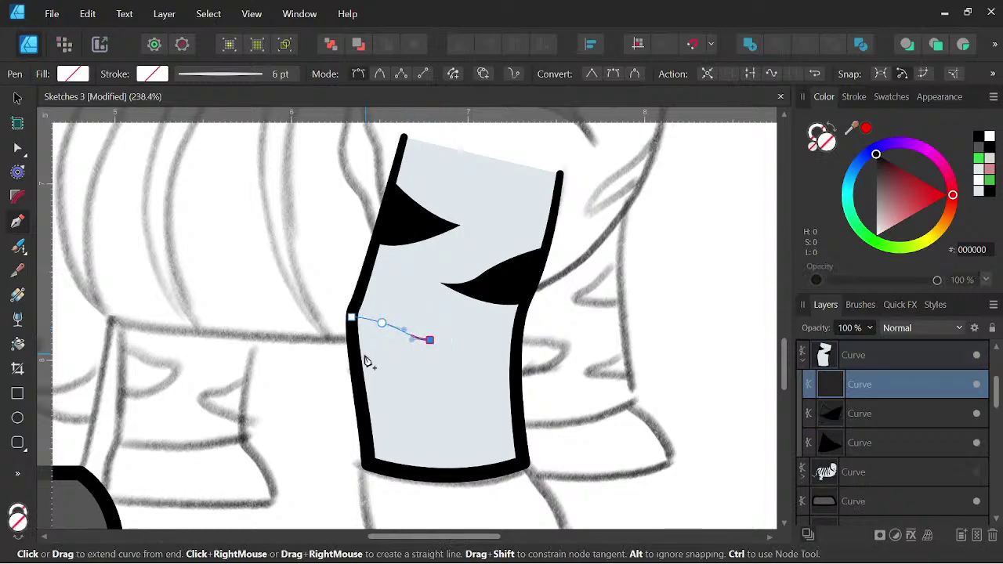
pyautogui.click(357, 355)
pyautogui.click(356, 355)
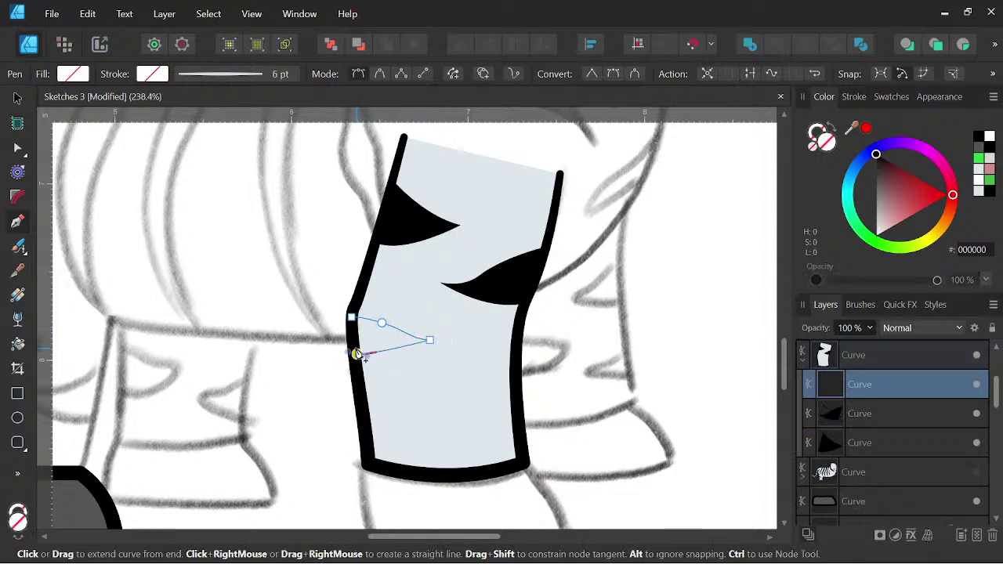
pyautogui.click(351, 321)
pyautogui.click(976, 139)
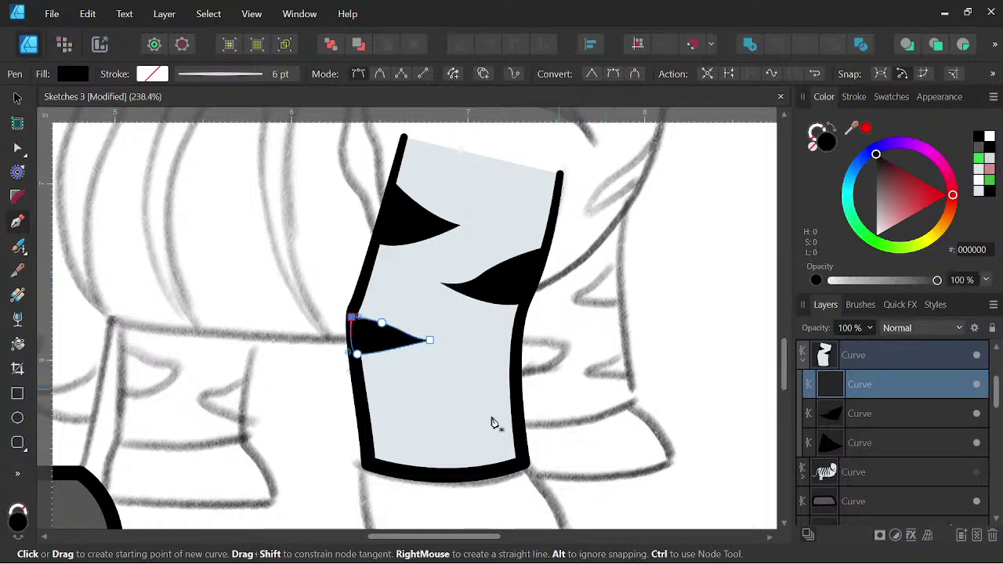
# Draw a curved wedge stripe on the front edge of the lower front leg and fill it black.
pyautogui.click(512, 362)
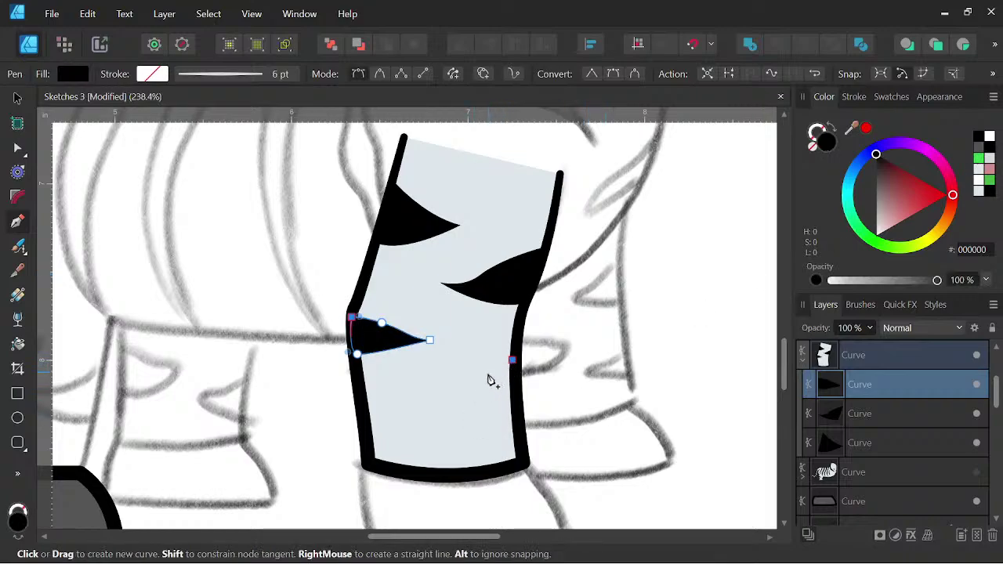
pyautogui.moveTo(476, 379); pyautogui.dragTo(448, 397)
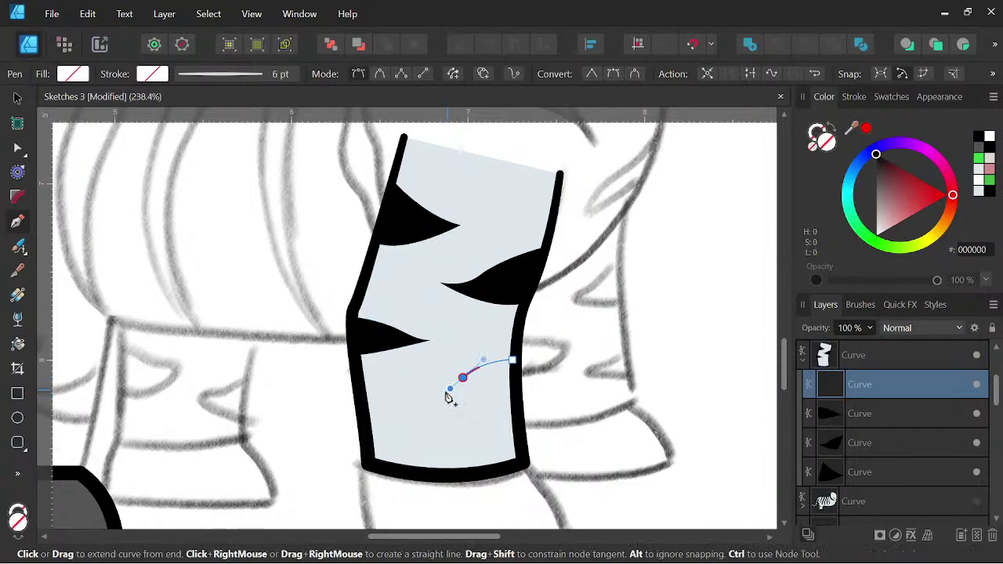
pyautogui.click(437, 393)
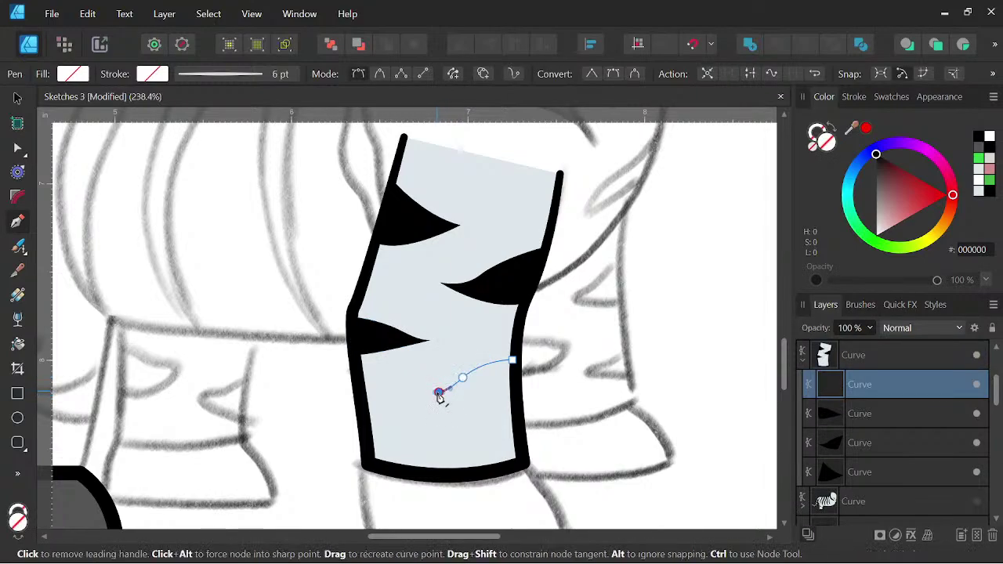
pyautogui.click(515, 395)
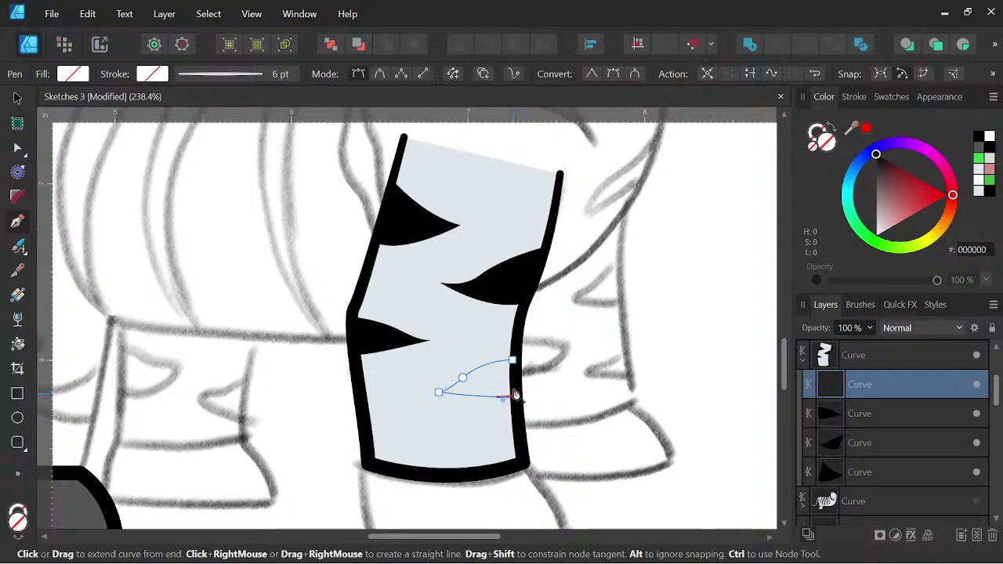
pyautogui.click(512, 361)
pyautogui.click(979, 139)
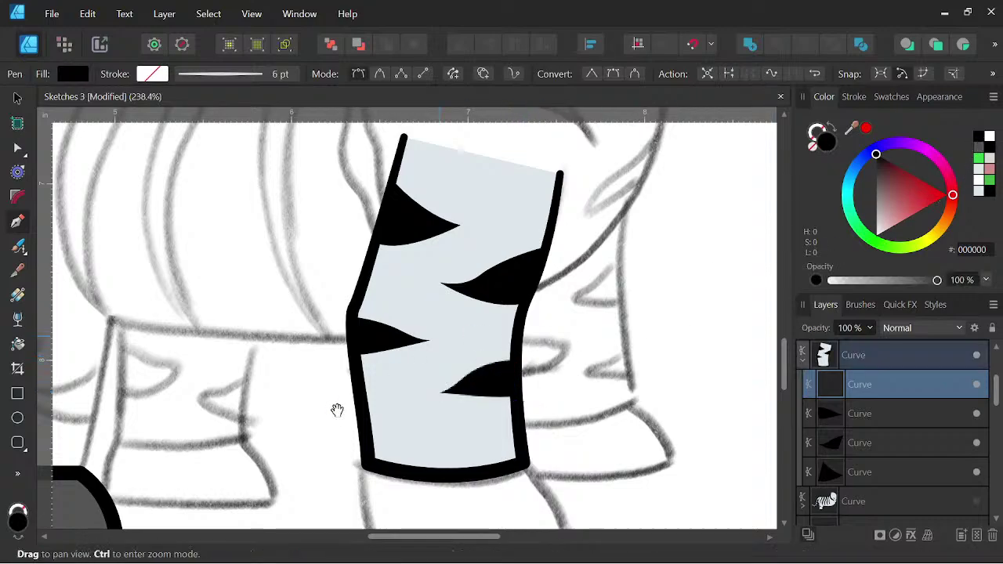
# Draw a small pointed stripe on the rear edge of the front leg just above the hoof and fill it black.
pyautogui.click(366, 416)
pyautogui.moveTo(420, 425); pyautogui.dragTo(445, 438)
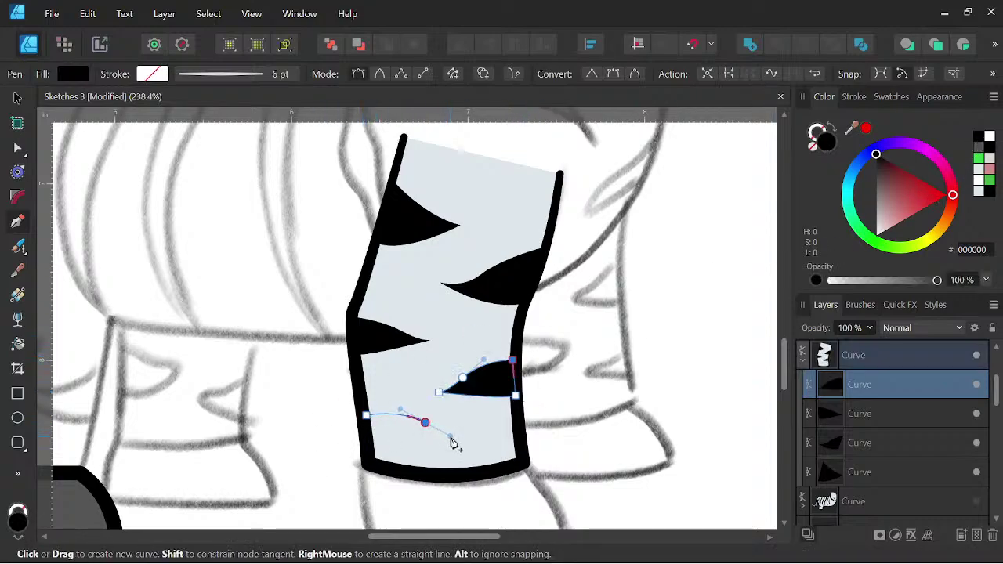
pyautogui.click(420, 427)
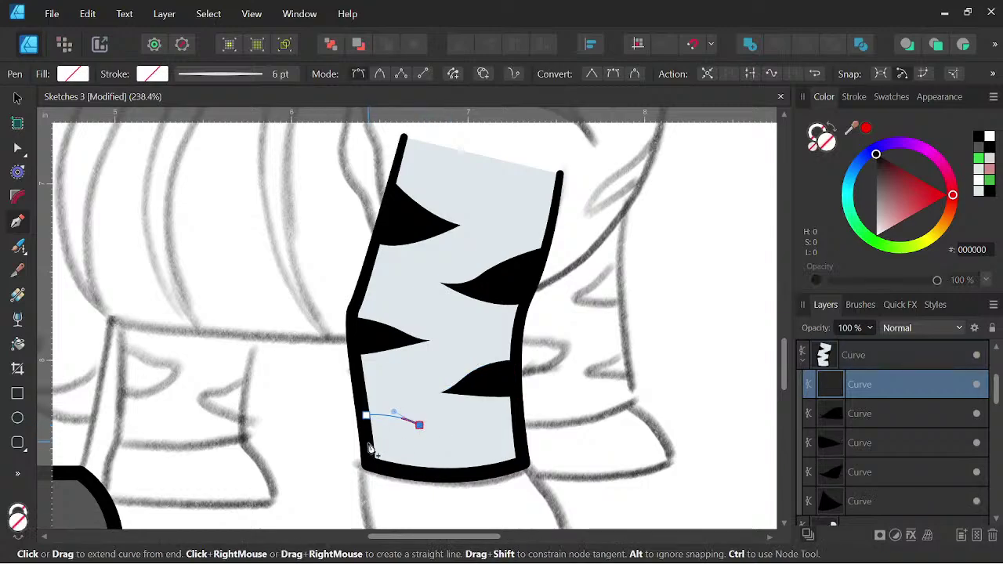
pyautogui.click(369, 444)
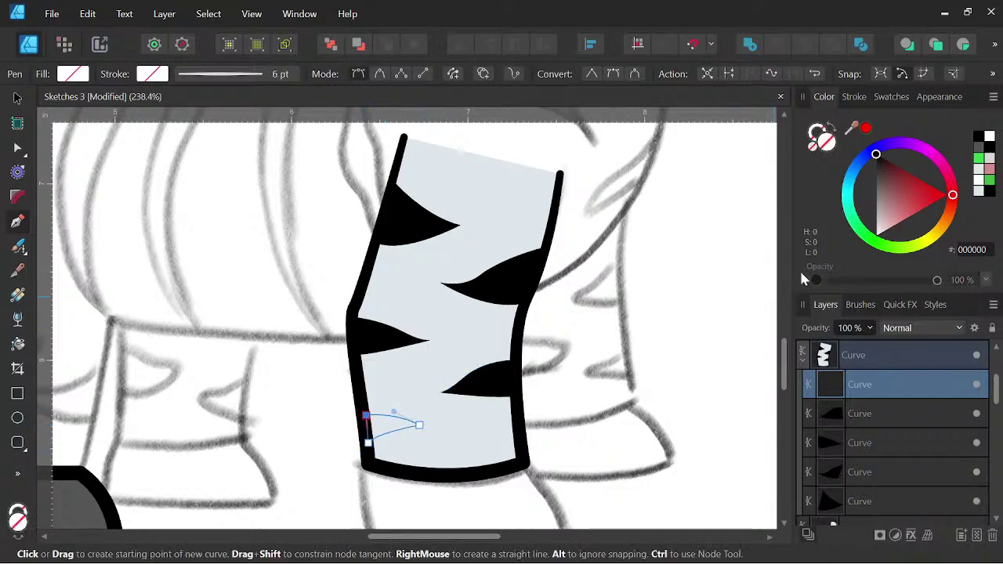
pyautogui.click(983, 141)
# Collapse the front leg curve's nested stripes and make the hidden striped body curve visible again.
pyautogui.scroll(-3, 642, 253)
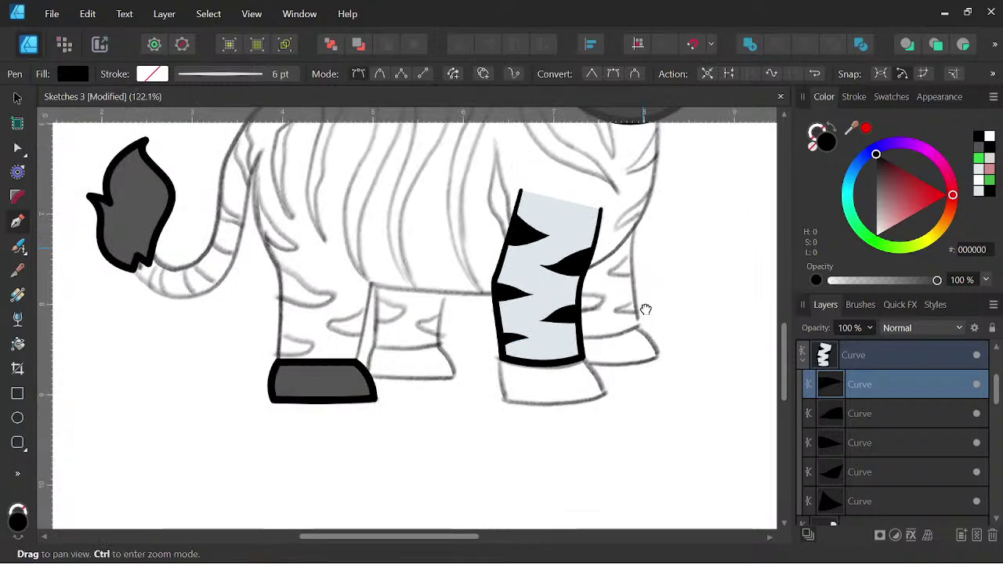
pyautogui.moveTo(642, 309); pyautogui.dragTo(576, 410)
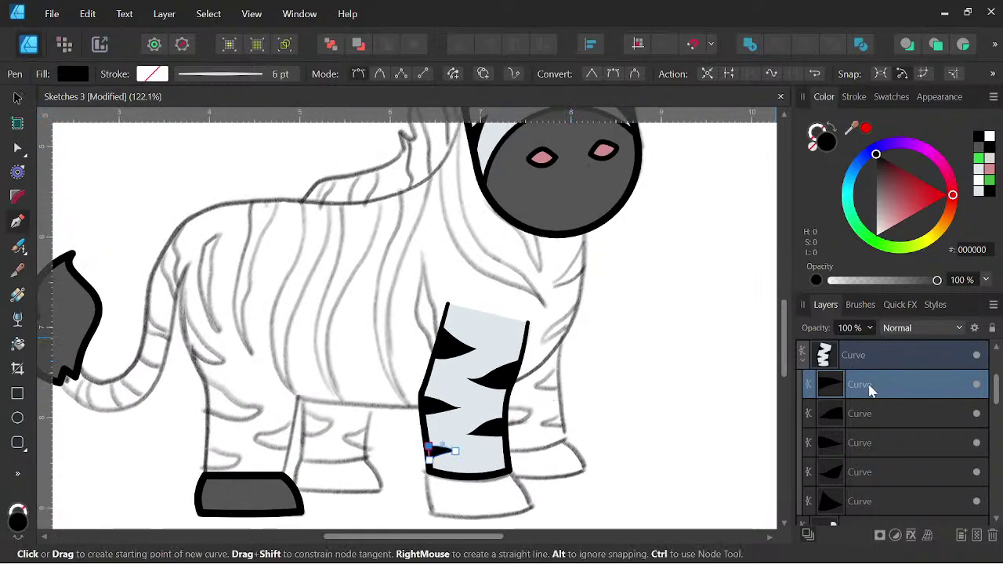
pyautogui.press('v')
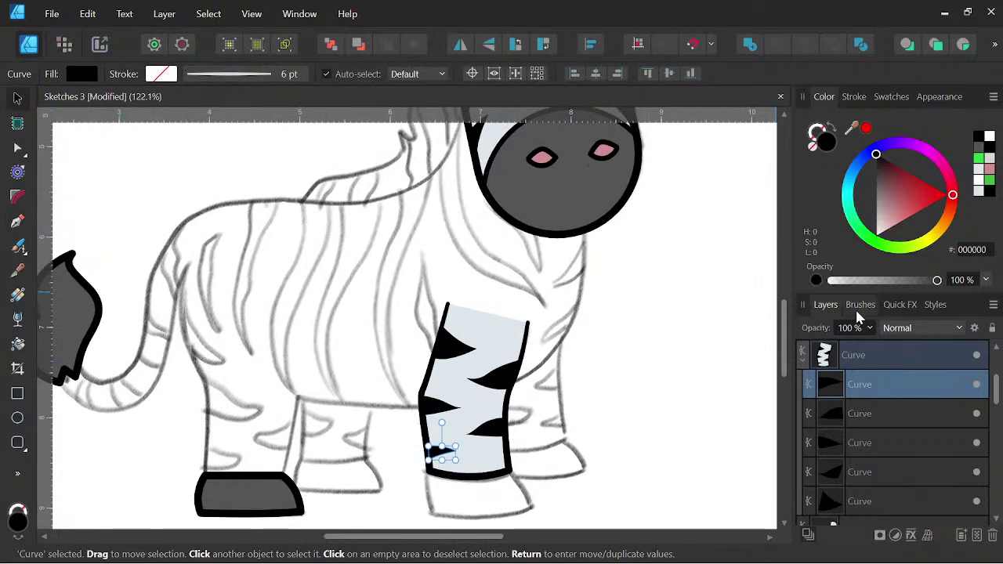
pyautogui.click(803, 352)
pyautogui.click(976, 385)
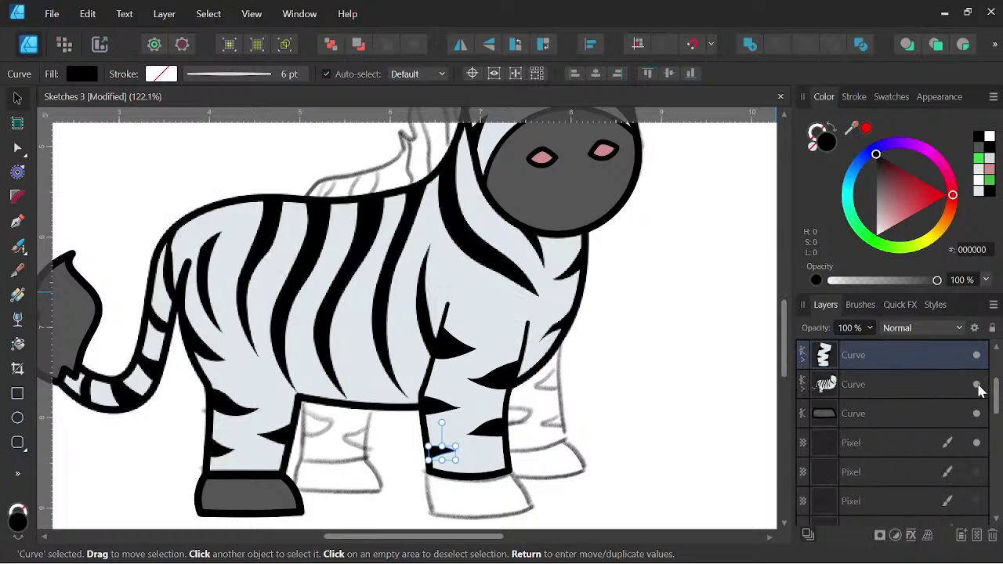
pyautogui.scroll(-3, 604, 360)
pyautogui.moveTo(633, 357); pyautogui.dragTo(613, 379)
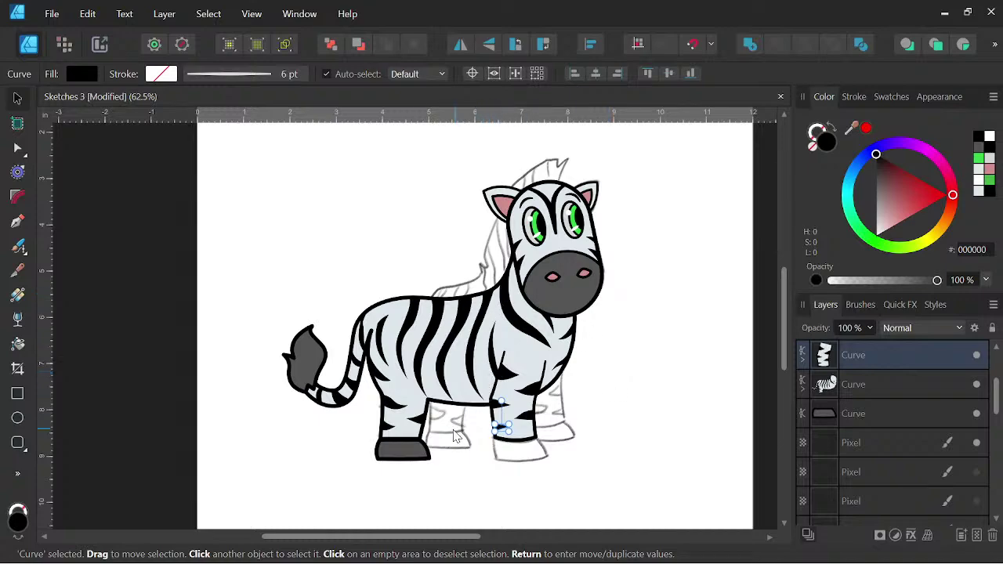
# Trace the near front hoof with the Pen tool as a closed four-node curve starting at the leg's lower rear corner.
pyautogui.scroll(3, 454, 437)
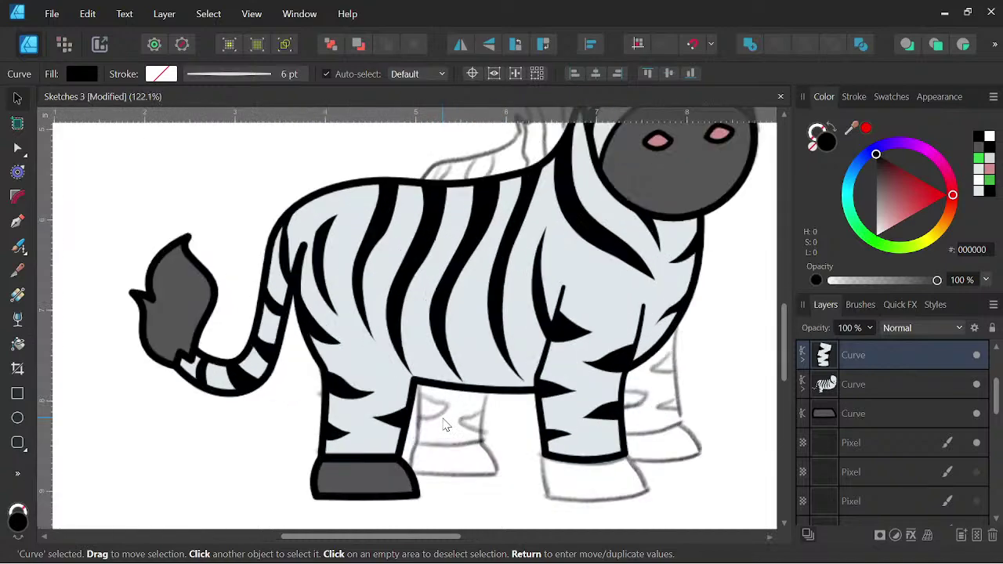
pyautogui.click(18, 222)
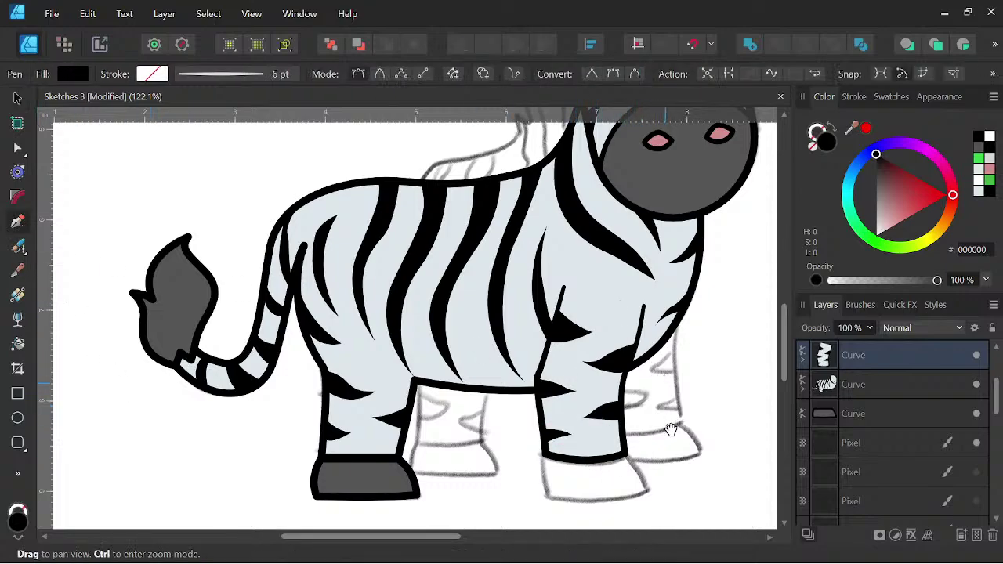
pyautogui.moveTo(646, 455); pyautogui.dragTo(587, 409)
pyautogui.scroll(2, 533, 419)
pyautogui.click(461, 398)
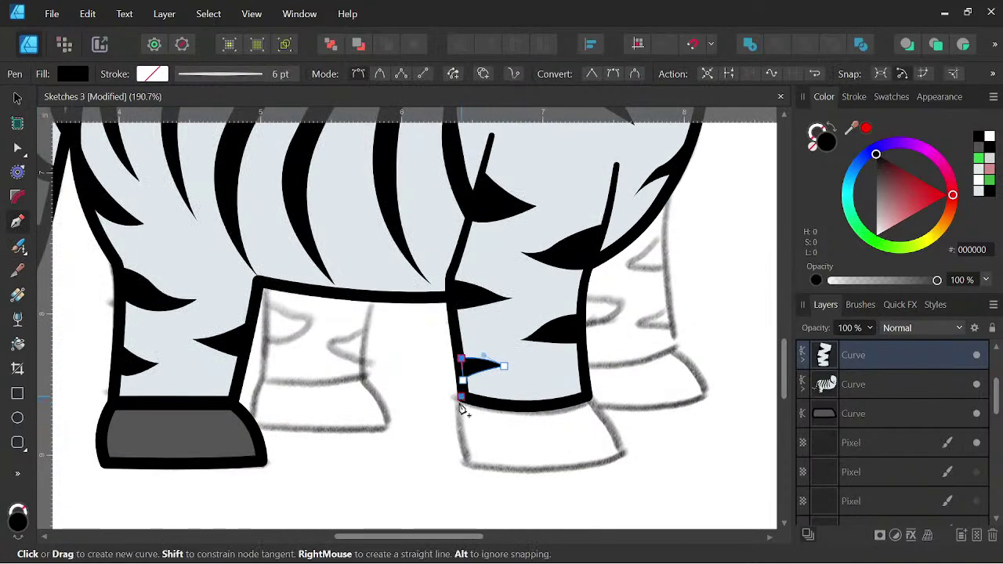
pyautogui.moveTo(467, 460)
pyautogui.mouseDown()
pyautogui.moveTo(484, 489)
pyautogui.moveTo(469, 463)
pyautogui.mouseUp()
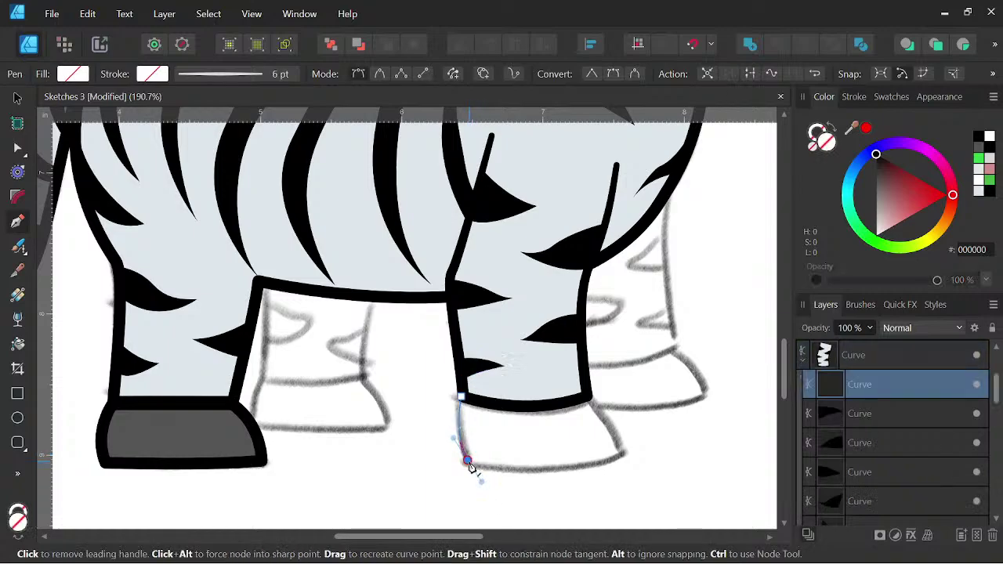
pyautogui.moveTo(624, 453); pyautogui.dragTo(705, 420)
pyautogui.moveTo(592, 396); pyautogui.dragTo(576, 385)
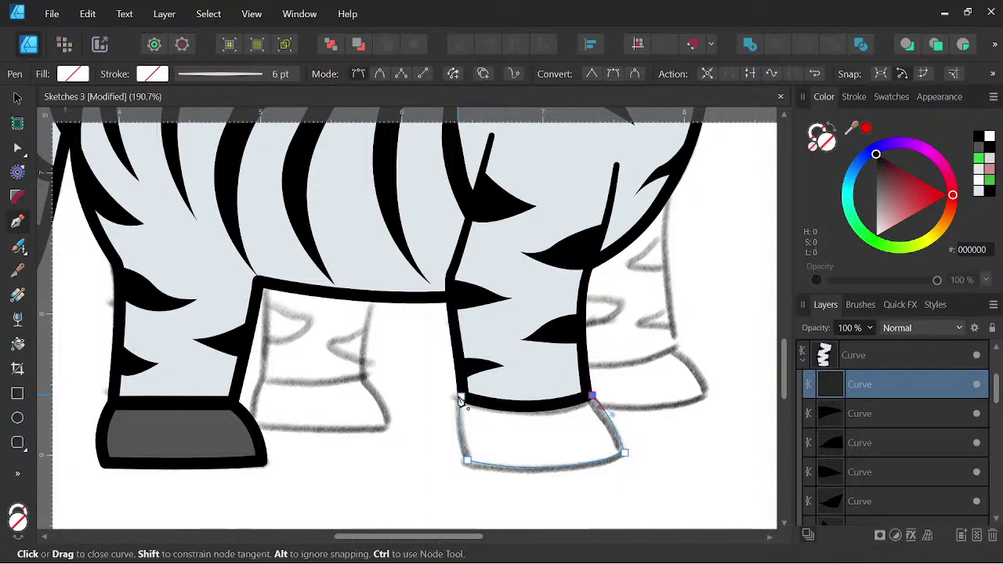
pyautogui.moveTo(462, 401); pyautogui.dragTo(403, 372)
# Stack the front hoof curve directly below the striped body curve and give it a dark grey 555555 fill and black stroke.
pyautogui.moveTo(864, 390); pyautogui.dragTo(901, 474)
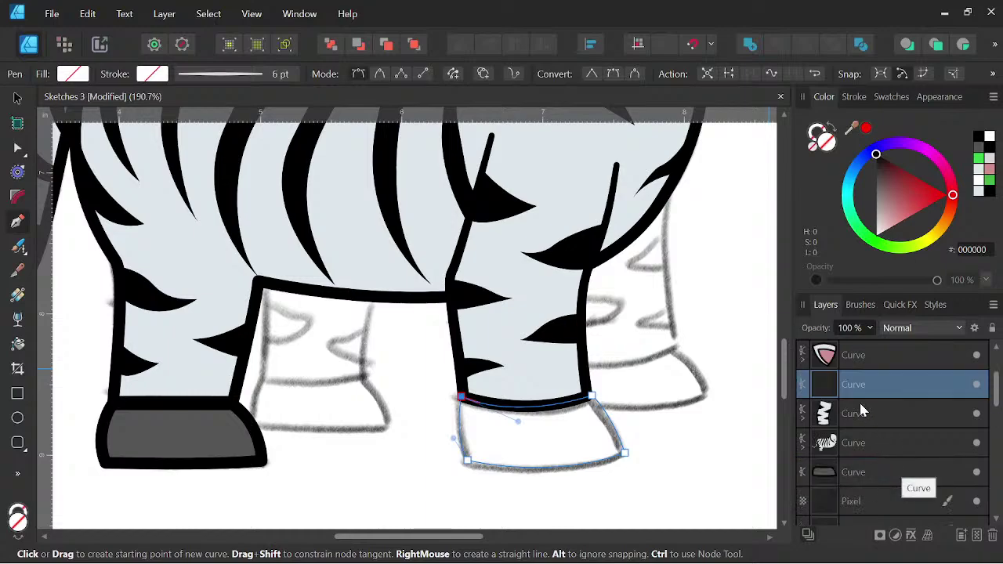
pyautogui.moveTo(859, 390); pyautogui.dragTo(844, 455)
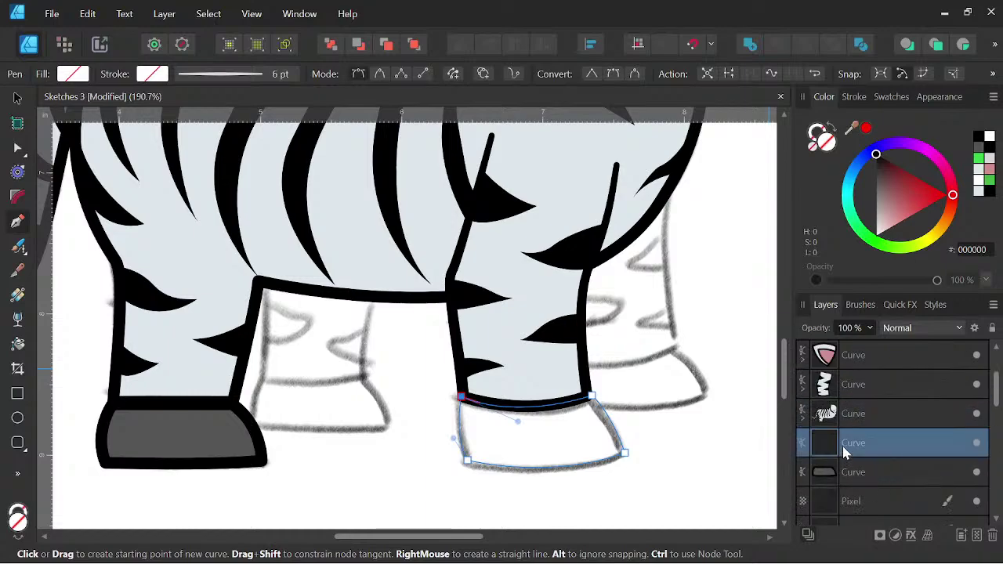
pyautogui.click(979, 152)
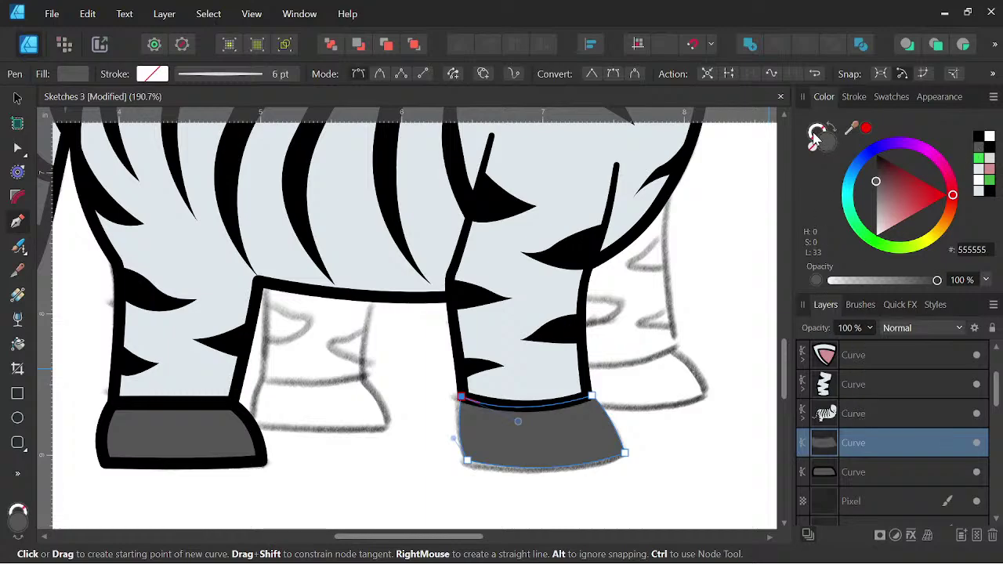
pyautogui.click(815, 137)
pyautogui.click(983, 138)
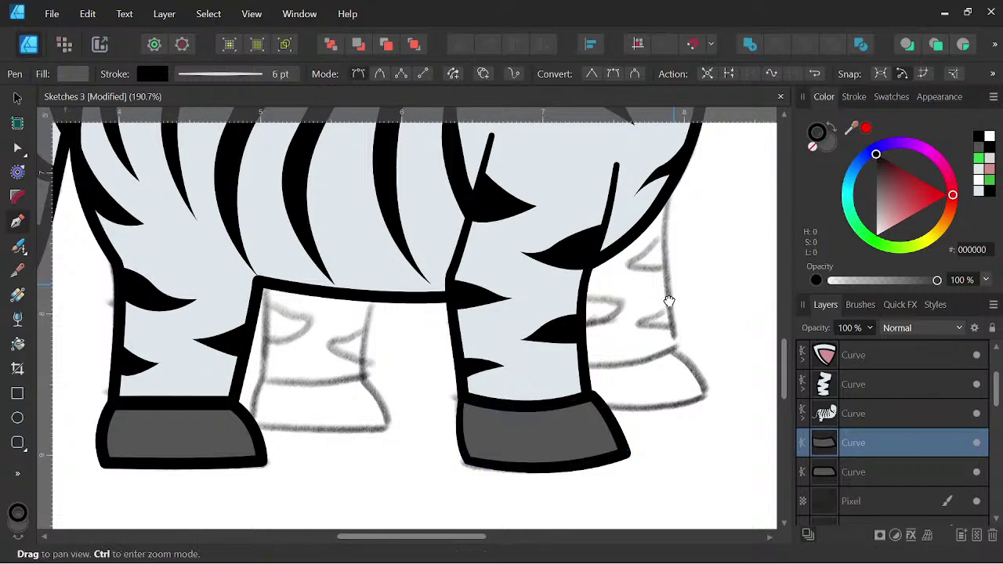
pyautogui.moveTo(667, 291); pyautogui.dragTo(586, 340)
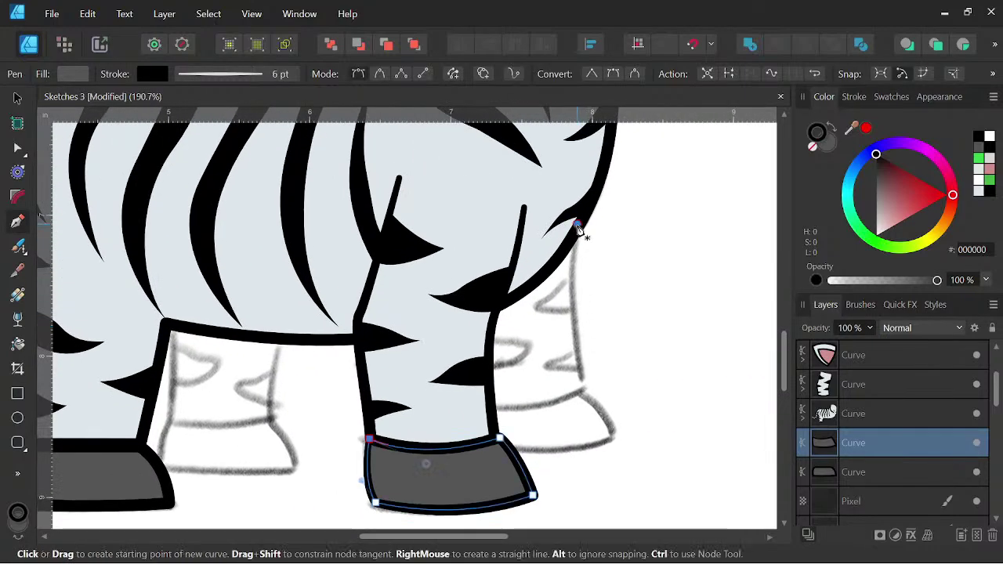
pyautogui.click(577, 226)
pyautogui.moveTo(581, 394); pyautogui.dragTo(603, 459)
pyautogui.click(582, 394)
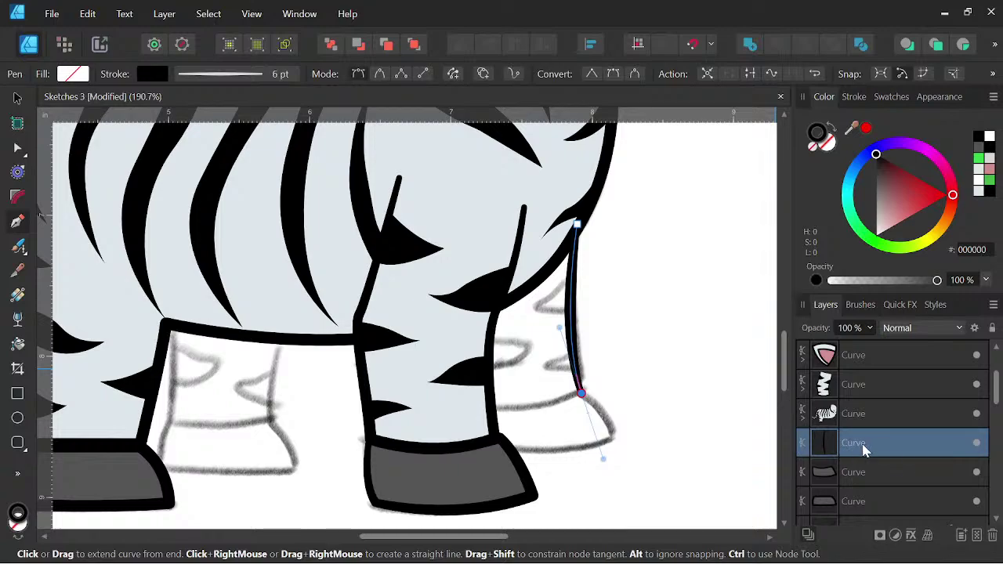
pyautogui.press('Delete')
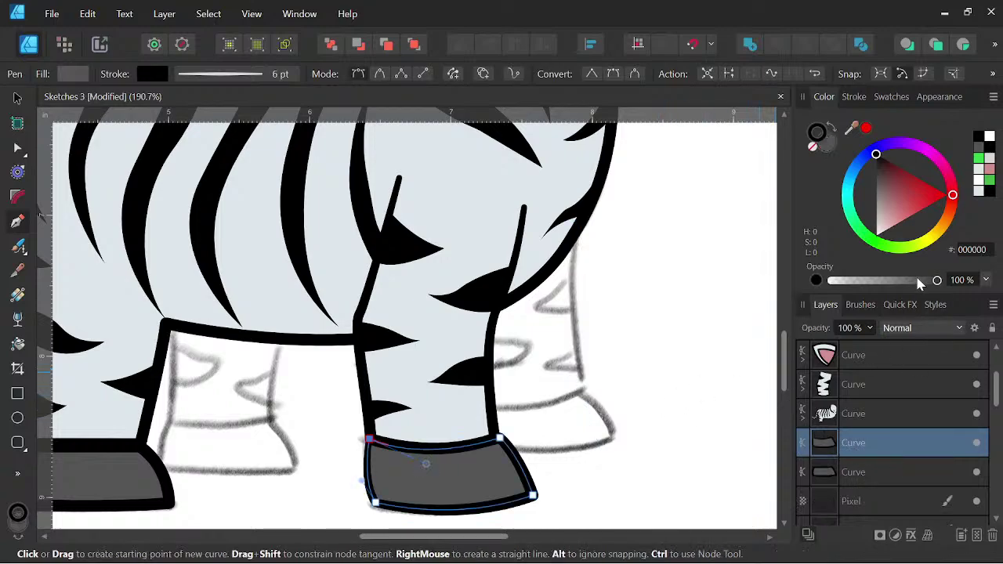
# Reset the near front hoof's stroke pressure profile to a uniform width.
pyautogui.click(856, 97)
pyautogui.click(932, 338)
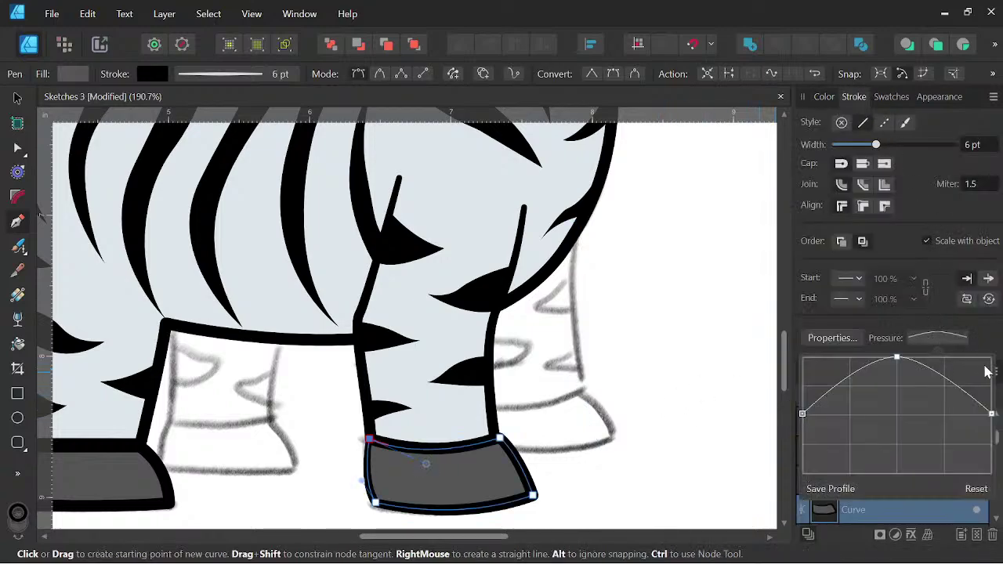
pyautogui.click(977, 488)
pyautogui.click(826, 104)
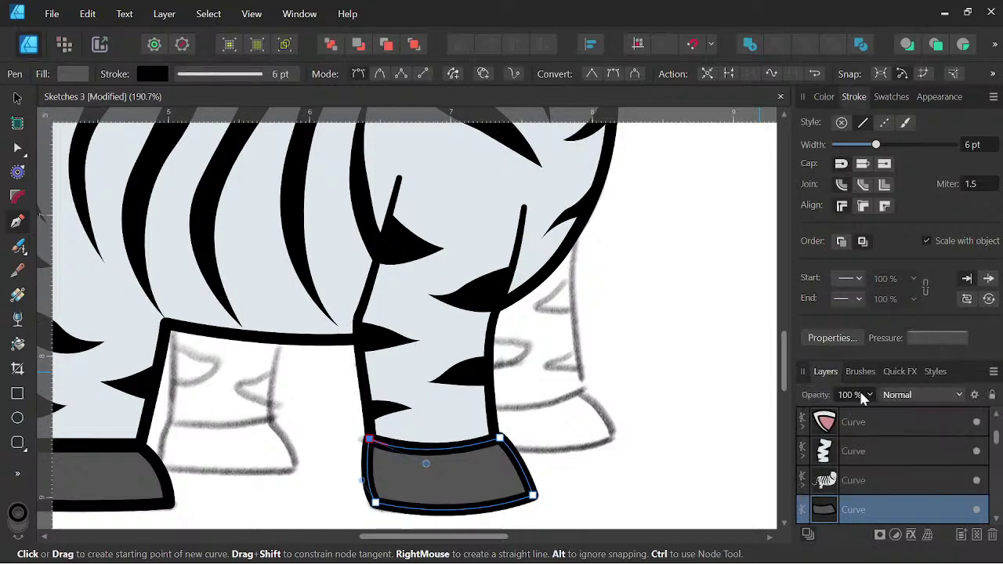
# Trace the far front leg with the Pen tool as a closed four-node curve, overlapping behind the chest and near front leg.
pyautogui.scroll(-1, 874, 479)
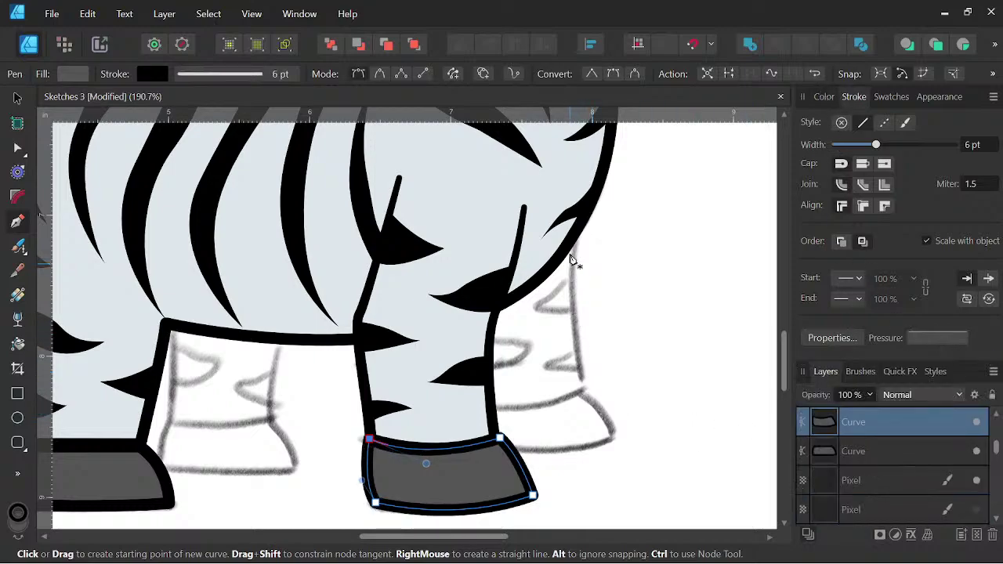
pyautogui.click(577, 223)
pyautogui.moveTo(582, 393); pyautogui.dragTo(599, 439)
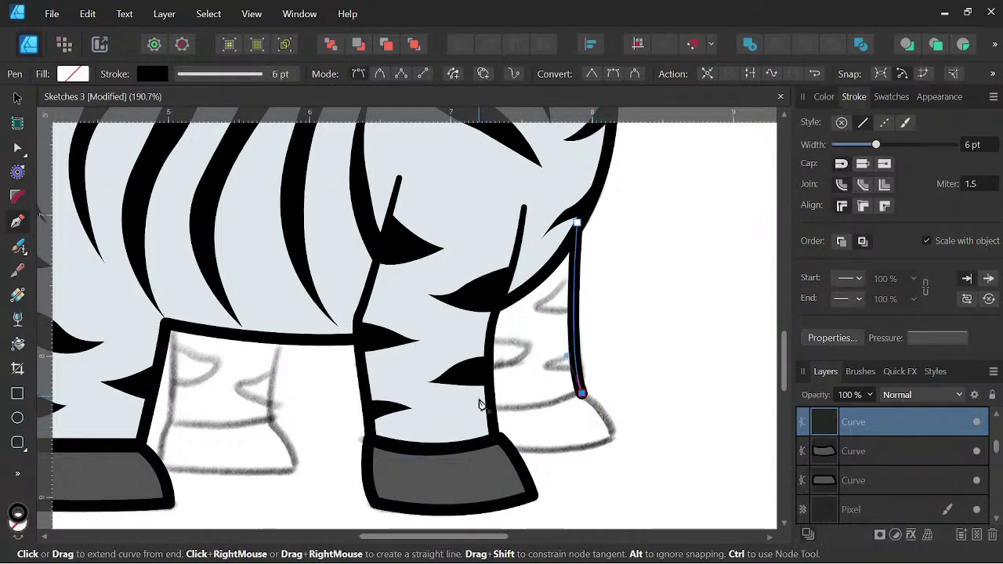
pyautogui.click(478, 402)
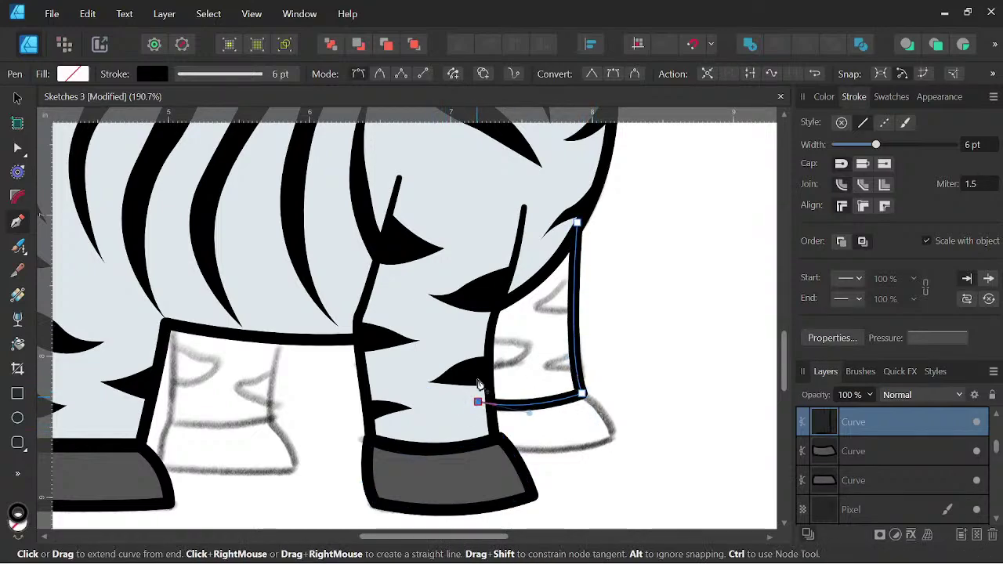
pyautogui.click(487, 283)
pyautogui.click(577, 223)
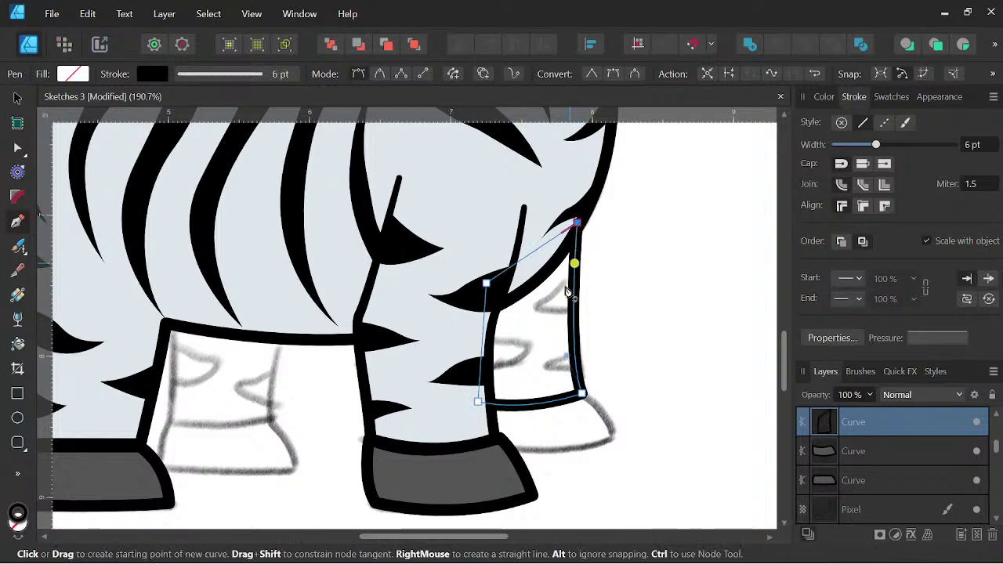
# Draw a pointed three-node stripe on the upper front edge of the far front leg with a black fill and no stroke.
pyautogui.press('space')
pyautogui.scroll(1, 567, 298)
pyautogui.click(576, 270)
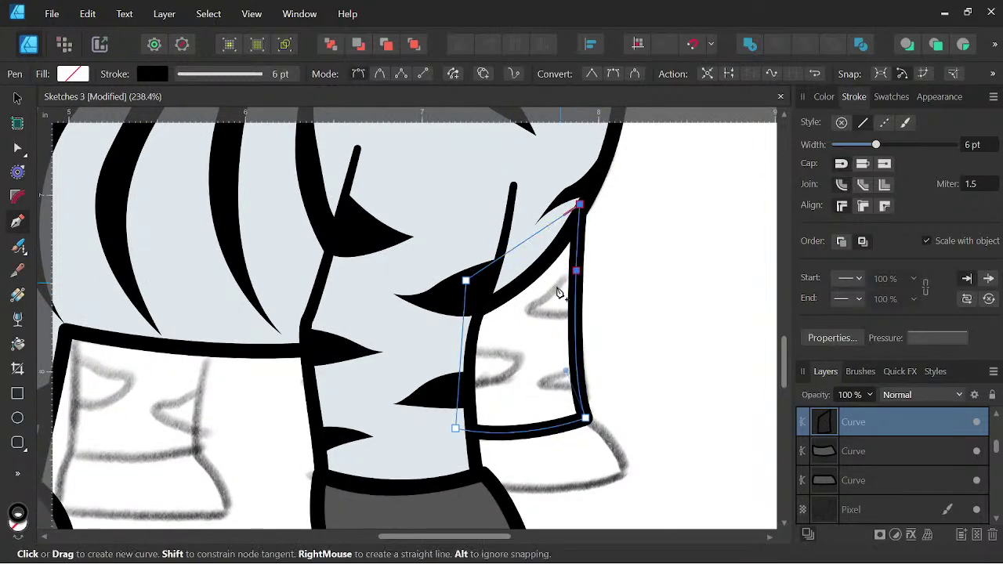
pyautogui.moveTo(524, 308); pyautogui.dragTo(494, 311)
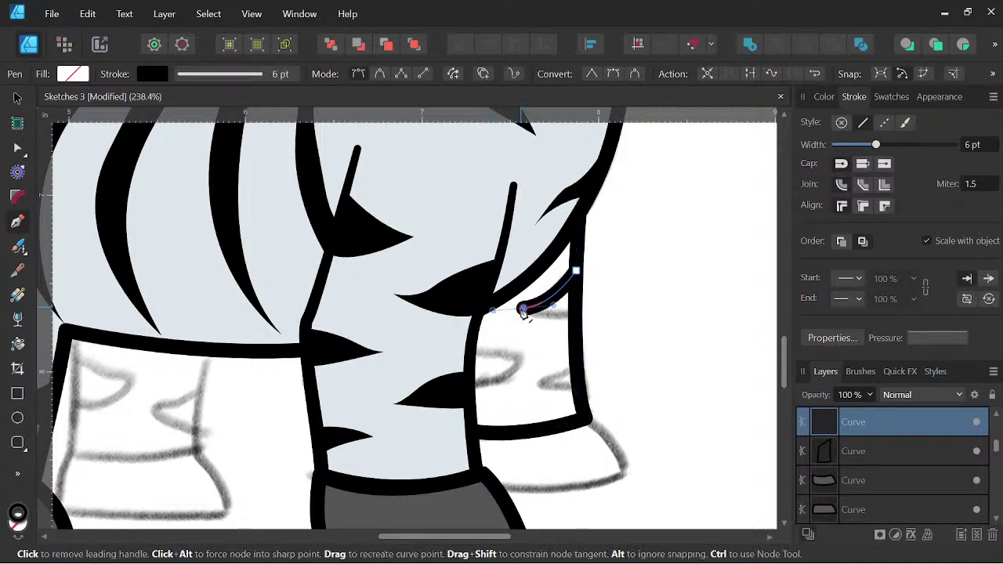
pyautogui.click(523, 308)
pyautogui.click(574, 311)
pyautogui.click(576, 271)
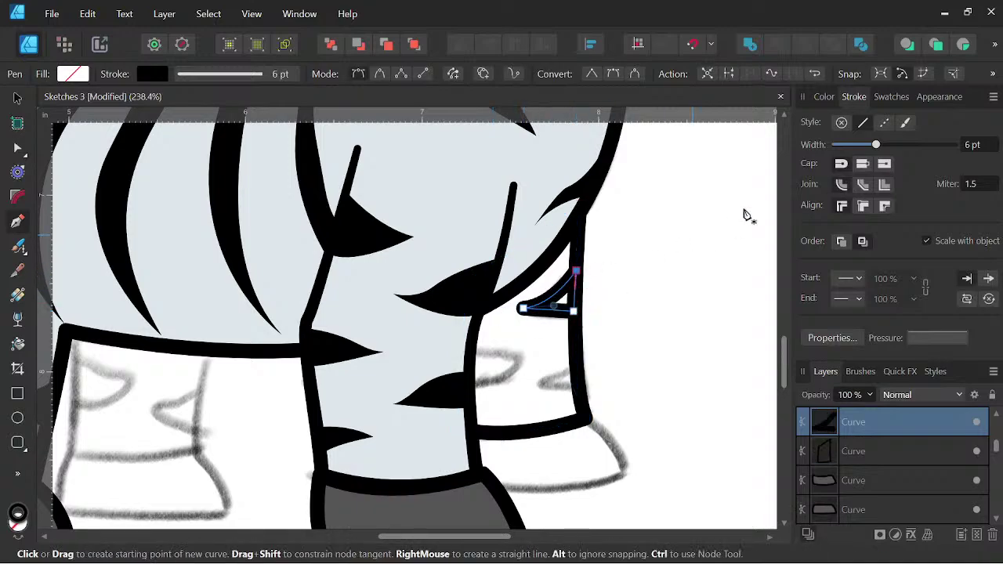
pyautogui.click(824, 97)
pyautogui.click(852, 126)
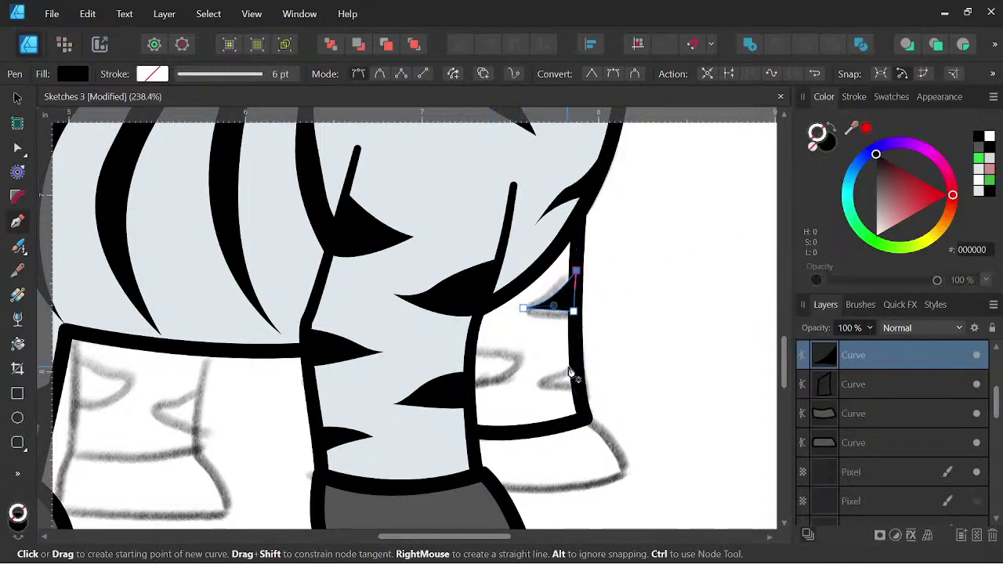
# Reshape the upper stripe of the far front leg by adjusting its curve handle and raising its top node to match the sketch.
pyautogui.press('space')
pyautogui.scroll(2, 571, 339)
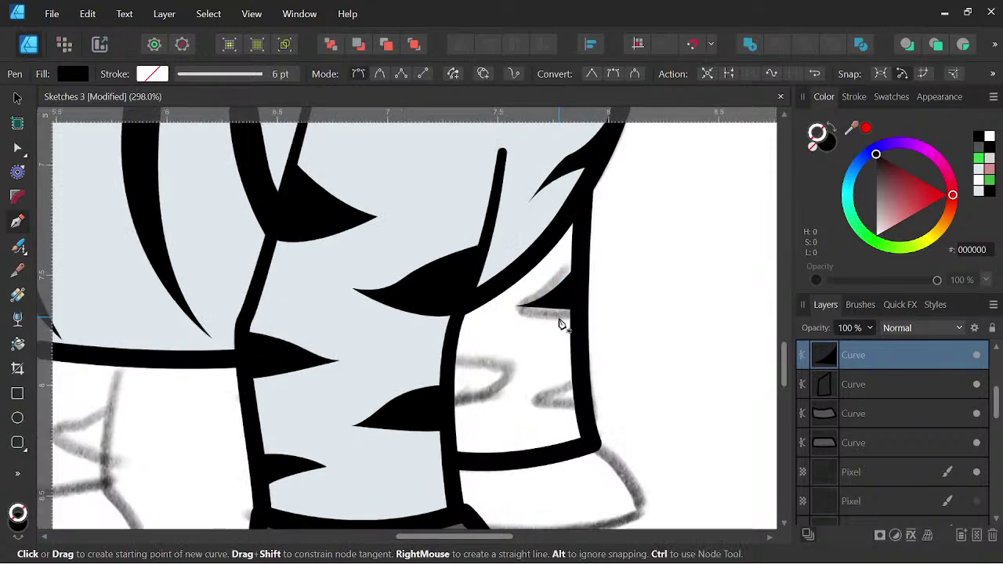
pyautogui.press('a')
pyautogui.scroll(2, 553, 301)
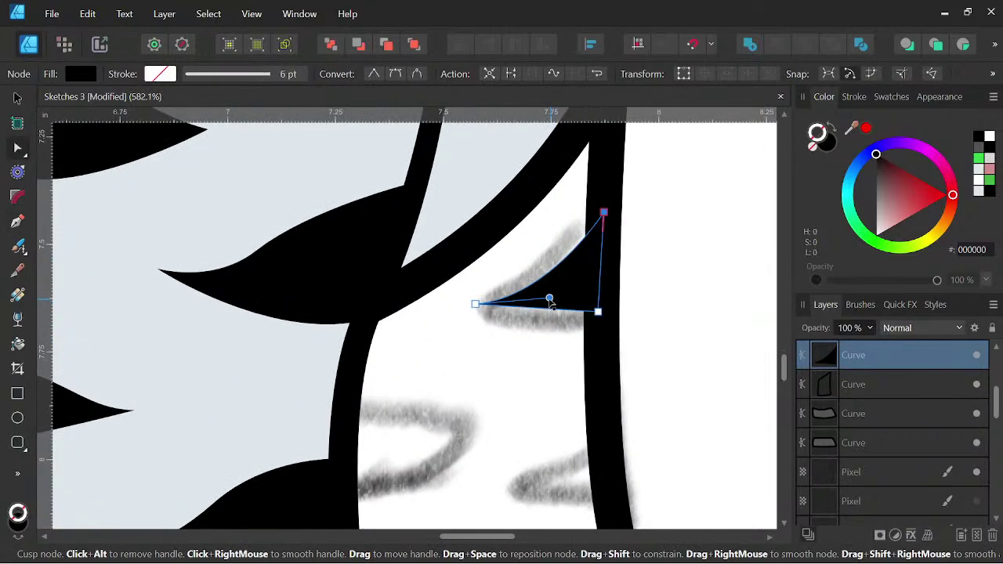
pyautogui.moveTo(550, 296); pyautogui.dragTo(580, 260)
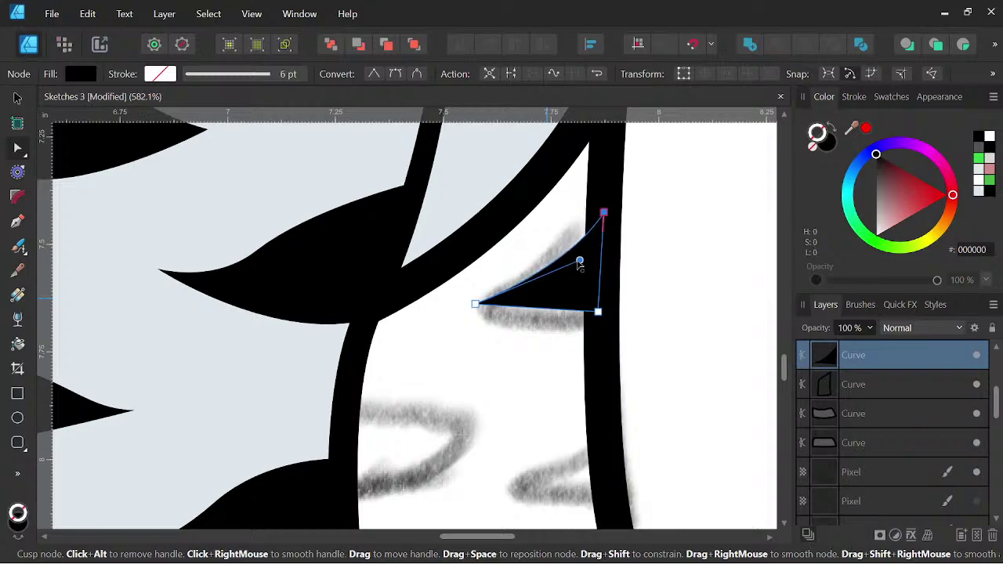
pyautogui.press('space')
pyautogui.moveTo(604, 212); pyautogui.dragTo(595, 185)
pyautogui.press('space')
pyautogui.scroll(-3, 597, 192)
pyautogui.moveTo(616, 261); pyautogui.dragTo(582, 287)
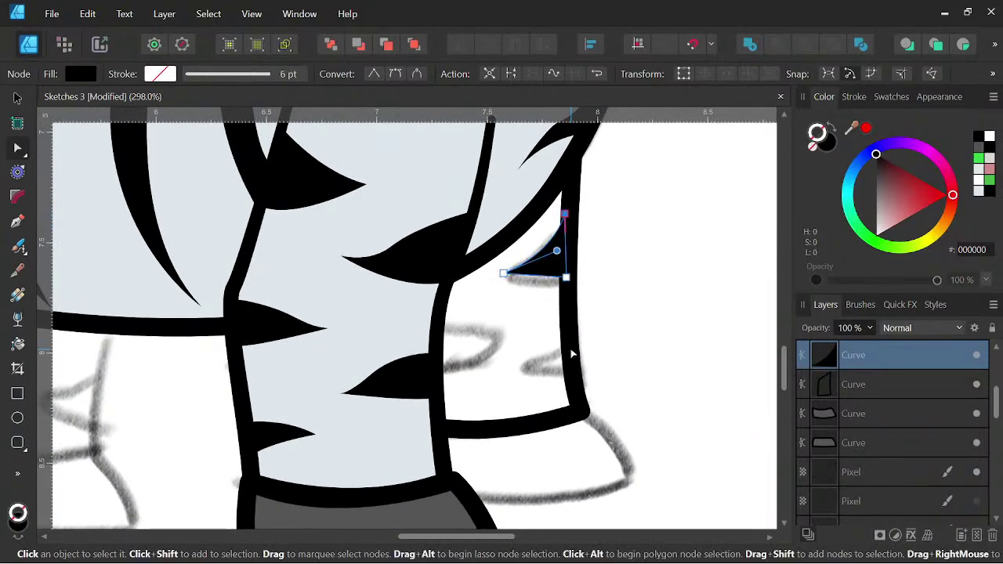
# Draw a pointed stripe on the rear edge of the far front leg, beside the near leg, with a black fill and no stroke.
pyautogui.press('p')
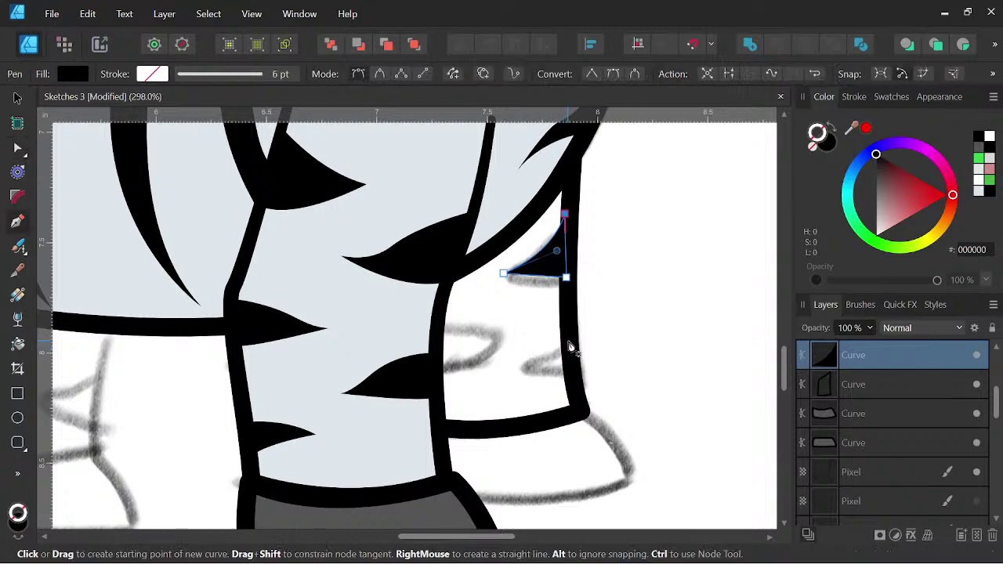
pyautogui.click(439, 321)
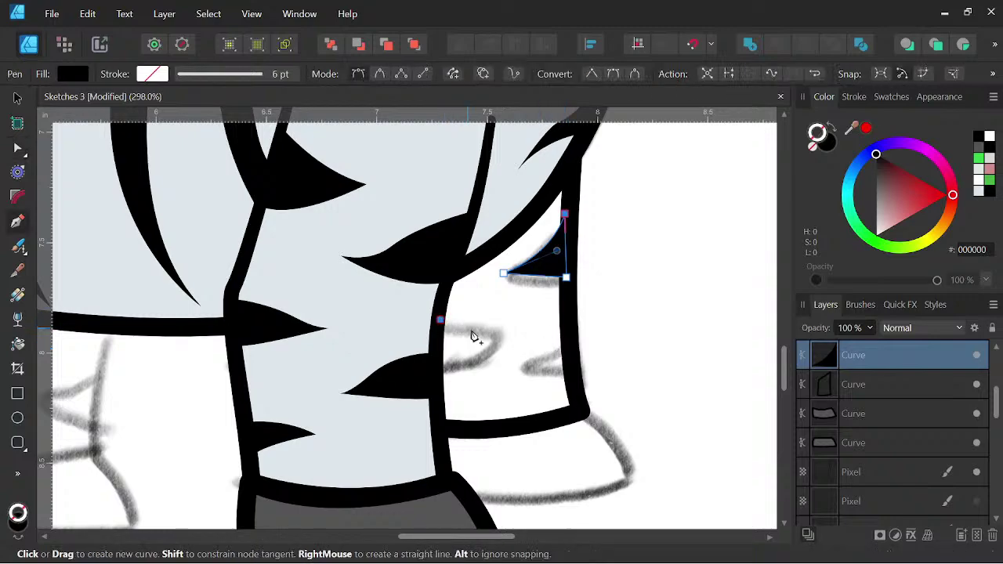
pyautogui.click(497, 339)
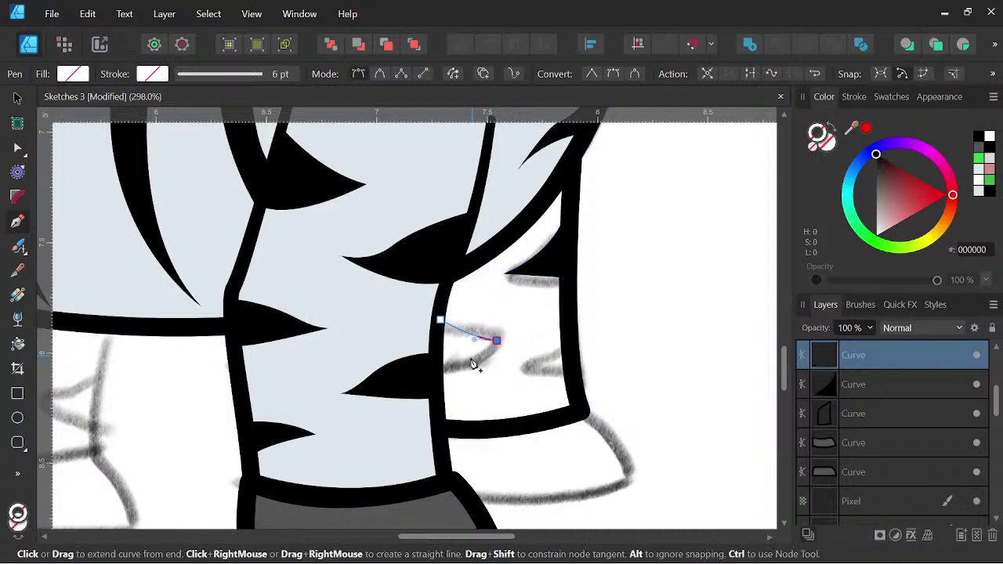
pyautogui.moveTo(430, 367); pyautogui.dragTo(402, 366)
pyautogui.keyDown('alt'); pyautogui.click(430, 368); pyautogui.keyUp('alt')
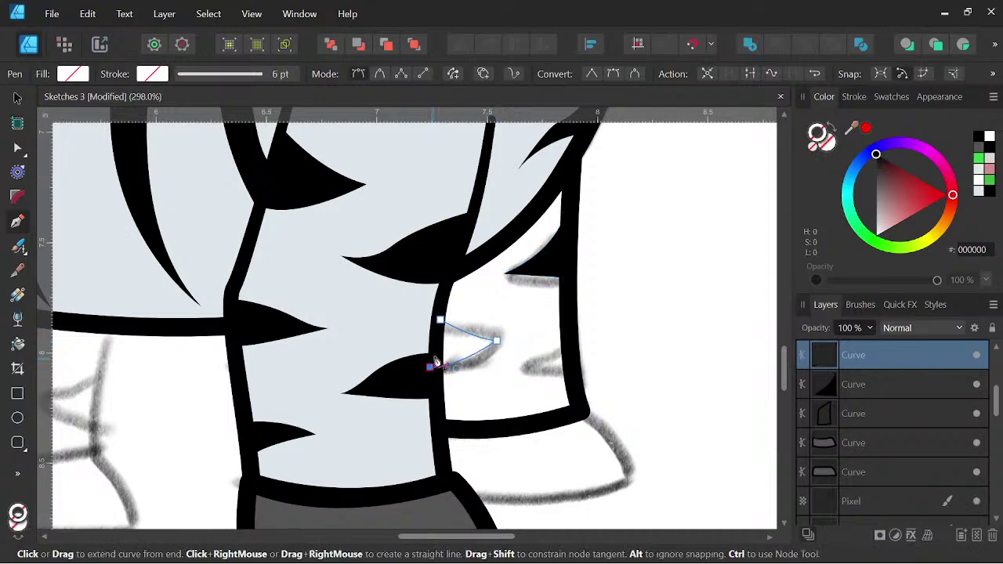
pyautogui.click(442, 320)
pyautogui.click(443, 322)
pyautogui.click(981, 139)
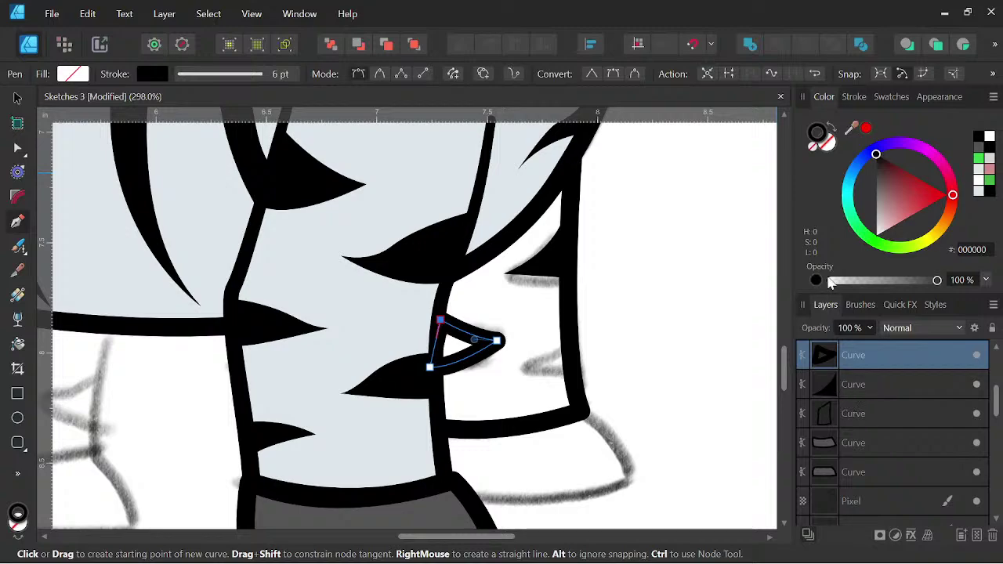
pyautogui.click(837, 138)
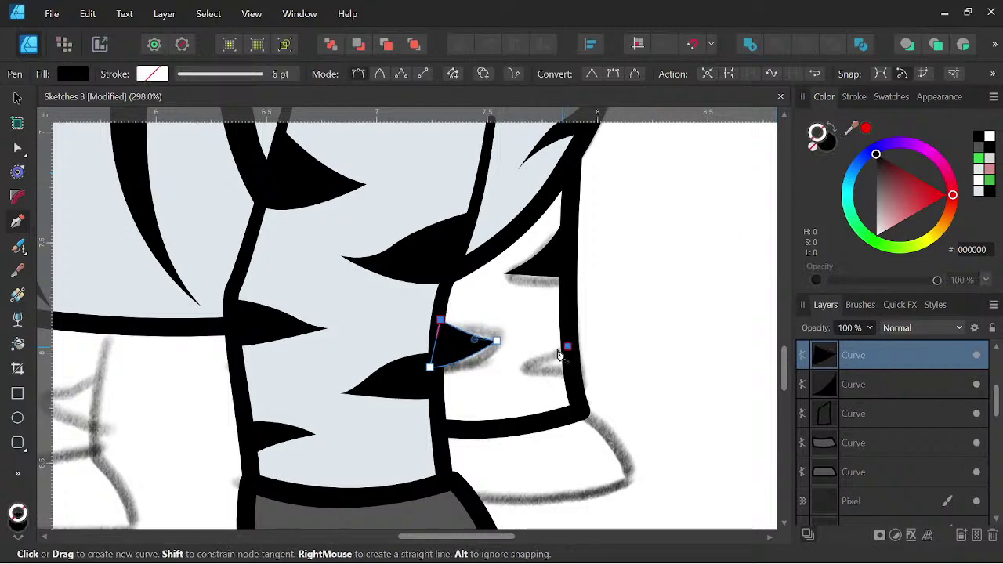
# Draw a small pointed stripe on the far front leg's lower front edge and fill it black.
pyautogui.click(522, 368)
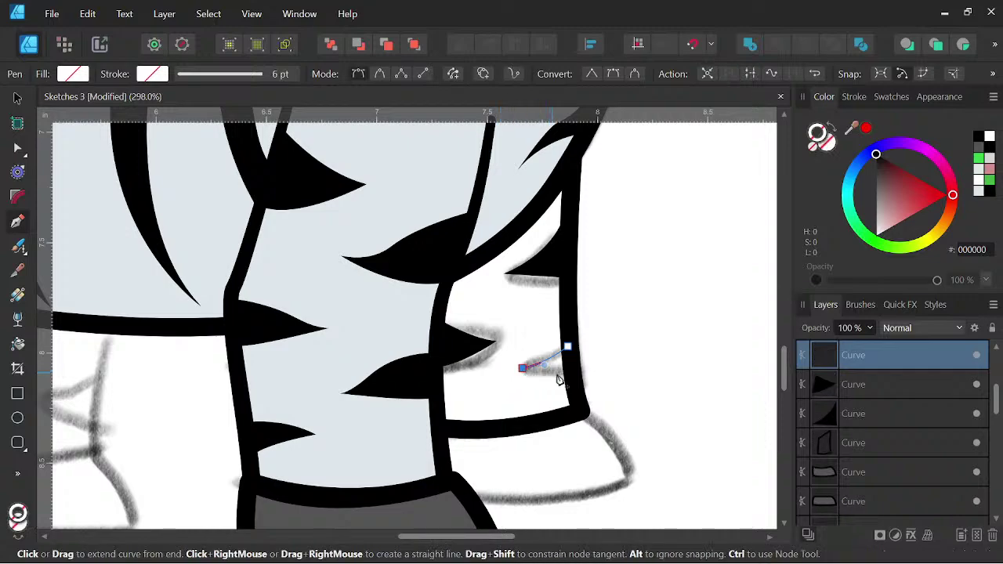
pyautogui.click(571, 372)
pyautogui.click(569, 347)
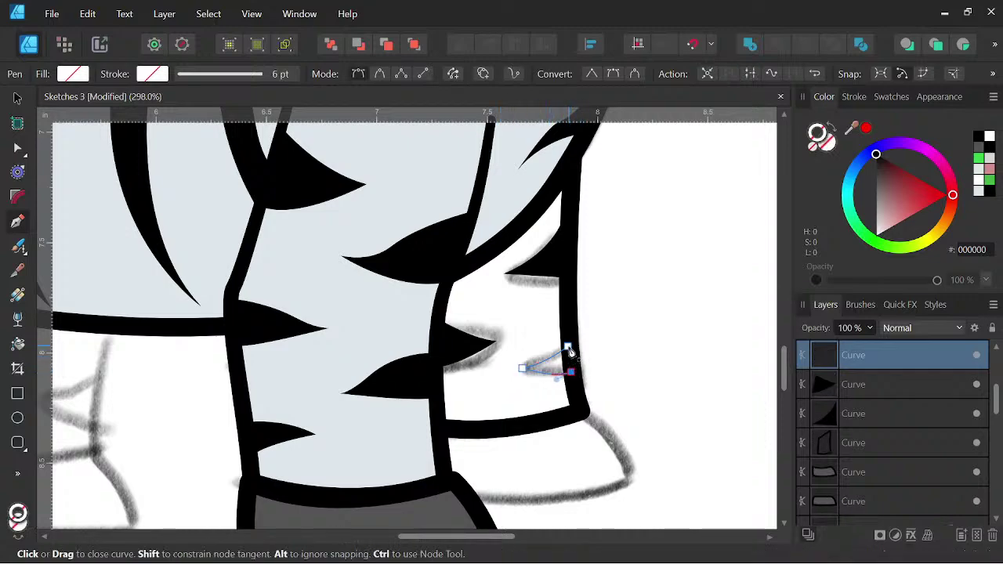
pyautogui.click(832, 141)
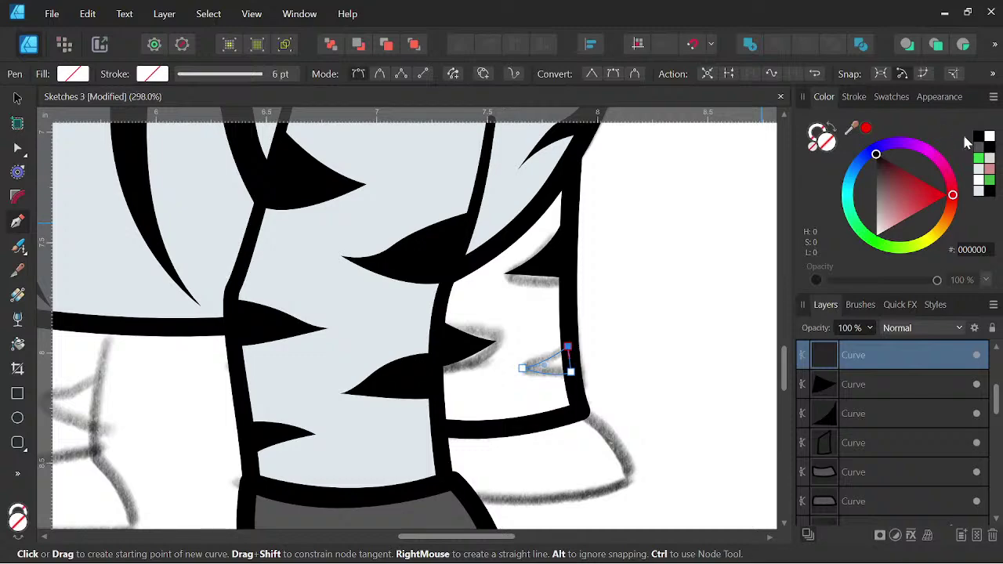
# Nest the three stripes inside the far front leg curve and fill the leg with light blue-grey DEE6EB.
pyautogui.keyDown('shift'); pyautogui.click(865, 414); pyautogui.keyUp('shift')
pyautogui.moveTo(867, 364); pyautogui.dragTo(862, 442)
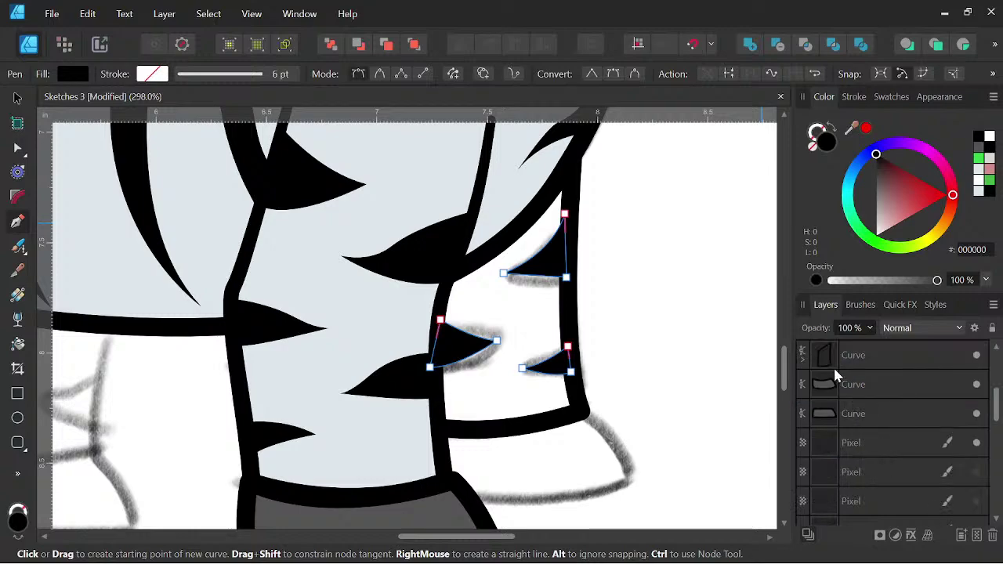
pyautogui.click(905, 365)
pyautogui.click(978, 186)
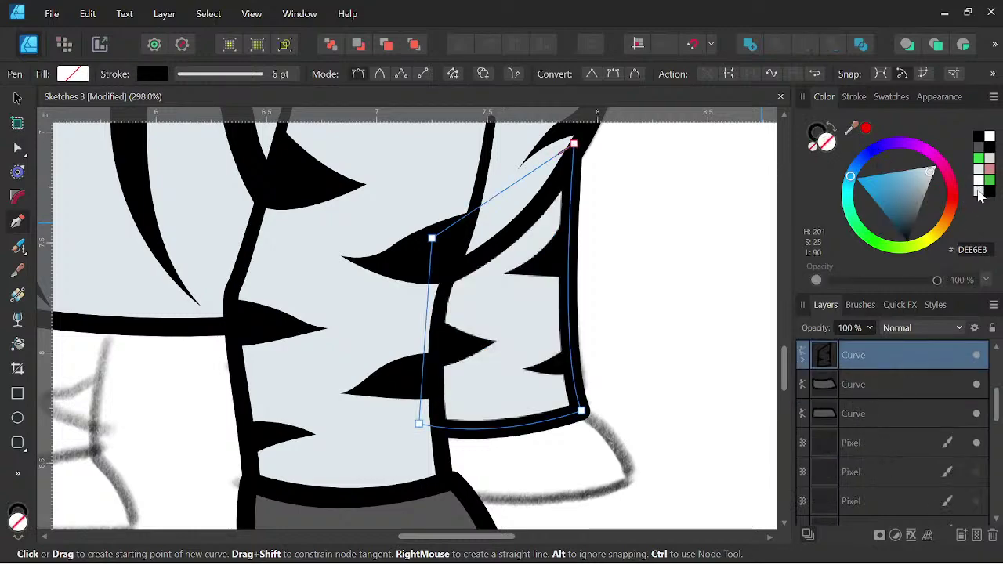
# Trace the far front hoof with the Pen tool as a closed four-node curve starting at the leg's lower front corner.
pyautogui.scroll(-5, 604, 333)
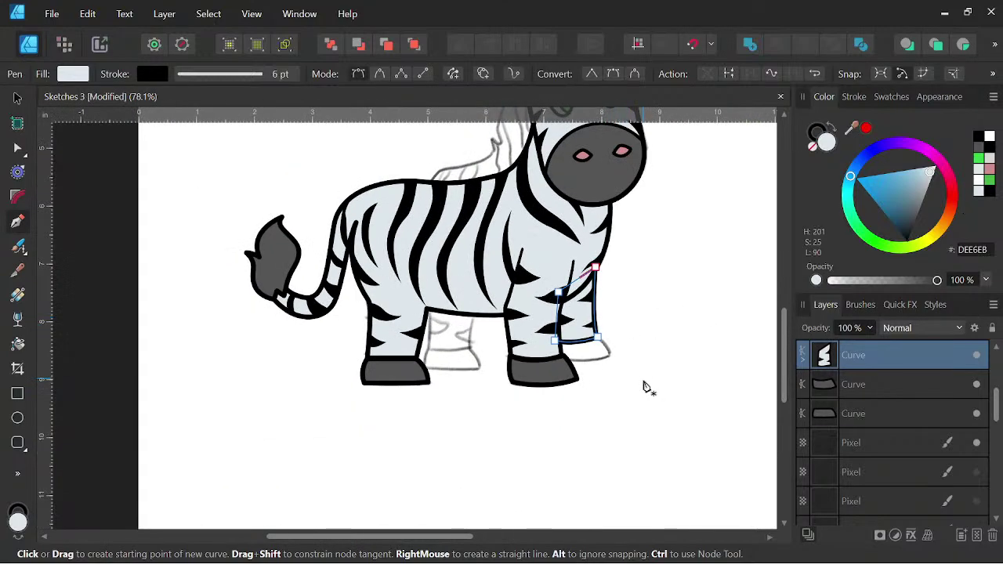
pyautogui.scroll(3, 555, 307)
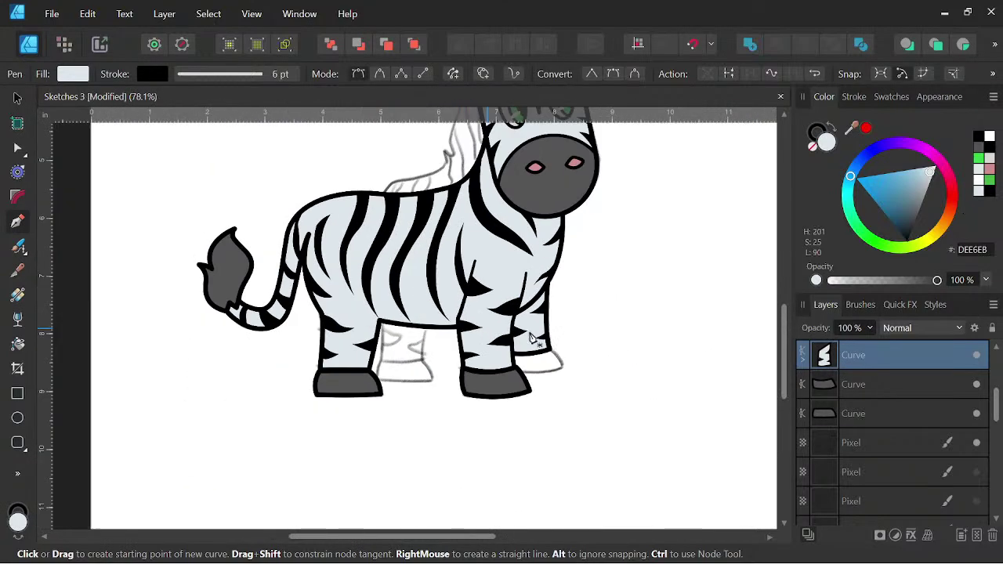
pyautogui.scroll(-3, 398, 322)
pyautogui.press('space')
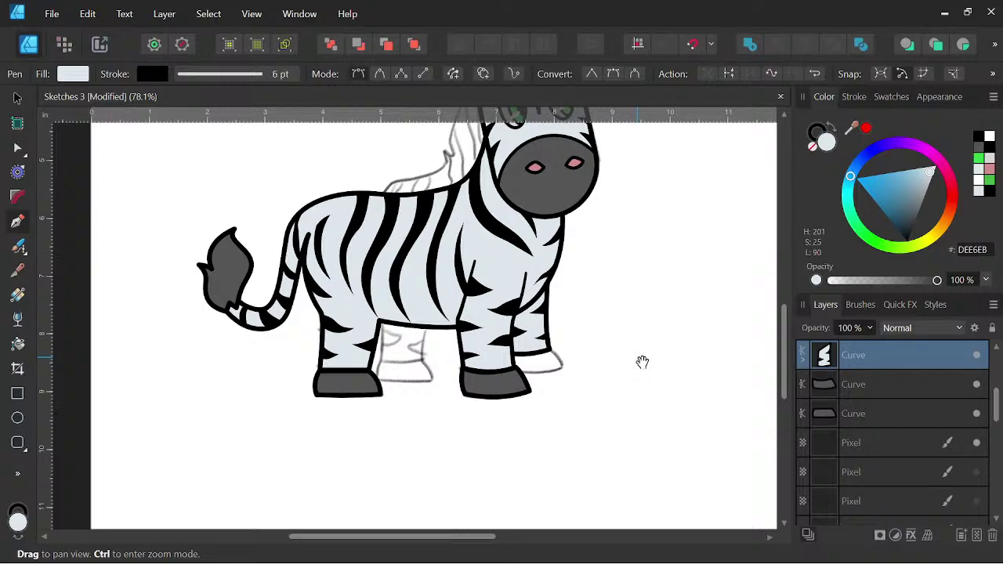
pyautogui.scroll(5, 541, 362)
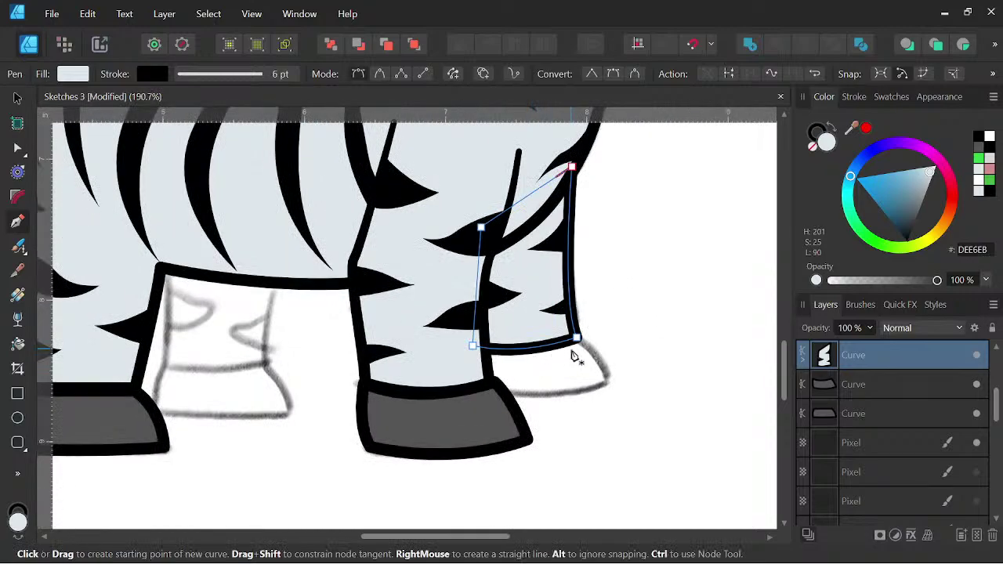
pyautogui.click(579, 336)
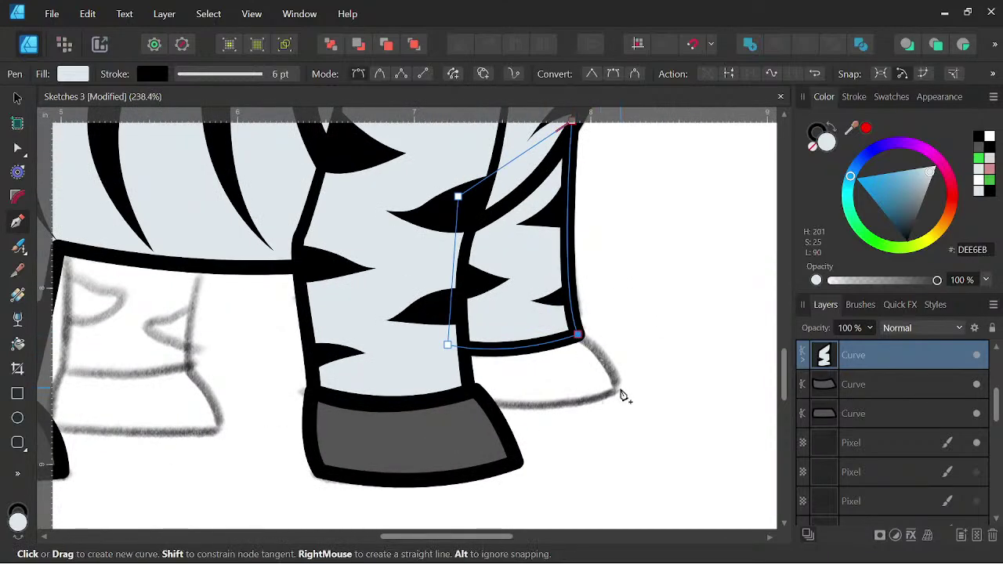
pyautogui.moveTo(620, 387)
pyautogui.mouseDown()
pyautogui.moveTo(648, 447)
pyautogui.moveTo(632, 432)
pyautogui.moveTo(627, 400)
pyautogui.mouseUp()
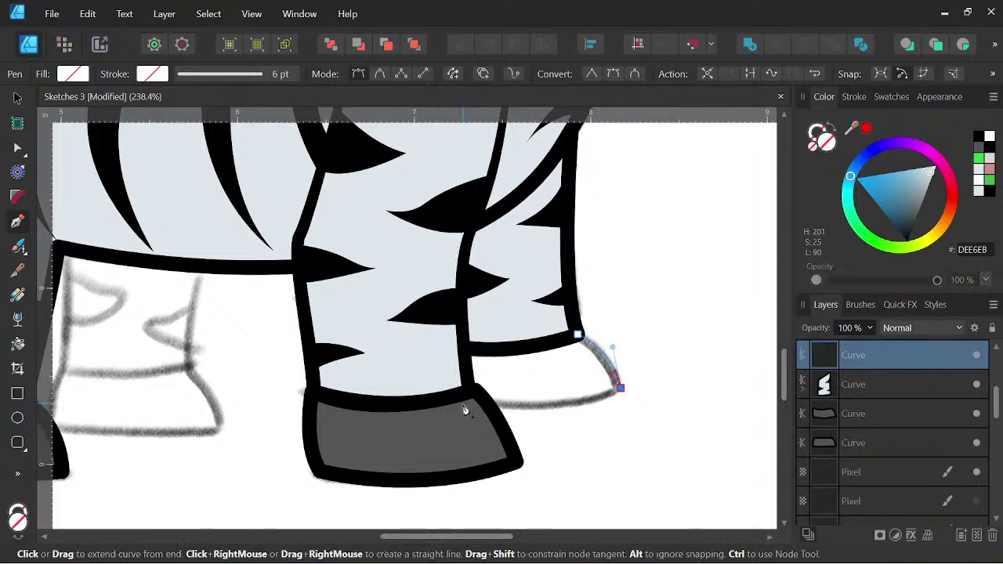
pyautogui.moveTo(459, 401); pyautogui.dragTo(367, 388)
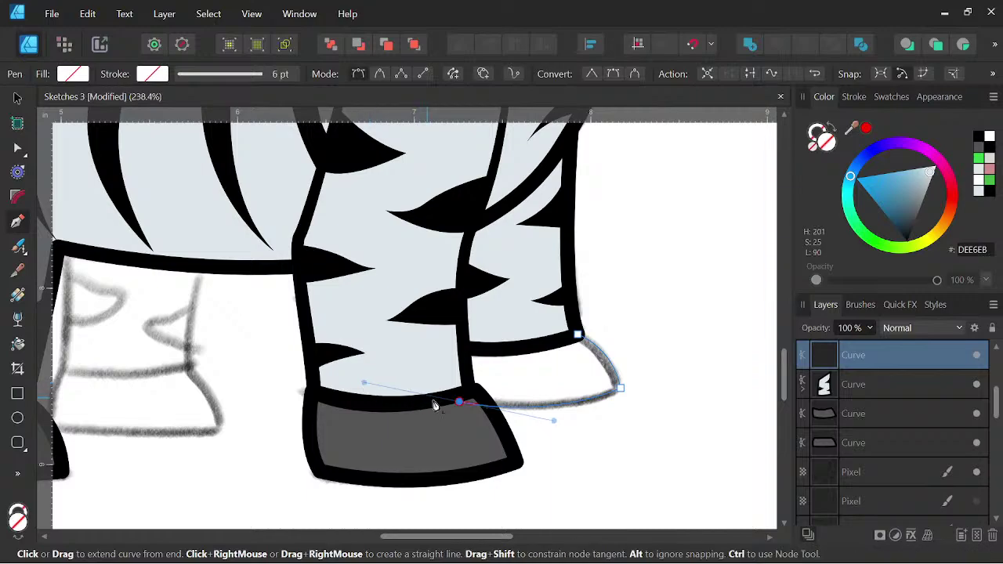
pyautogui.click(460, 402)
pyautogui.click(451, 346)
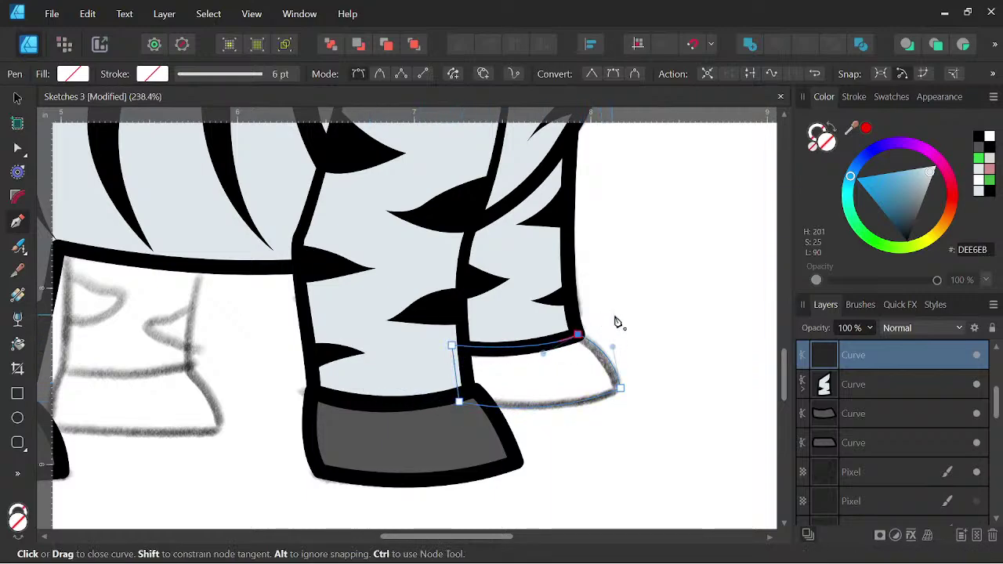
pyautogui.press('Escape')
# Give the far front hoof a dark grey 555555 fill and a black stroke.
pyautogui.click(983, 147)
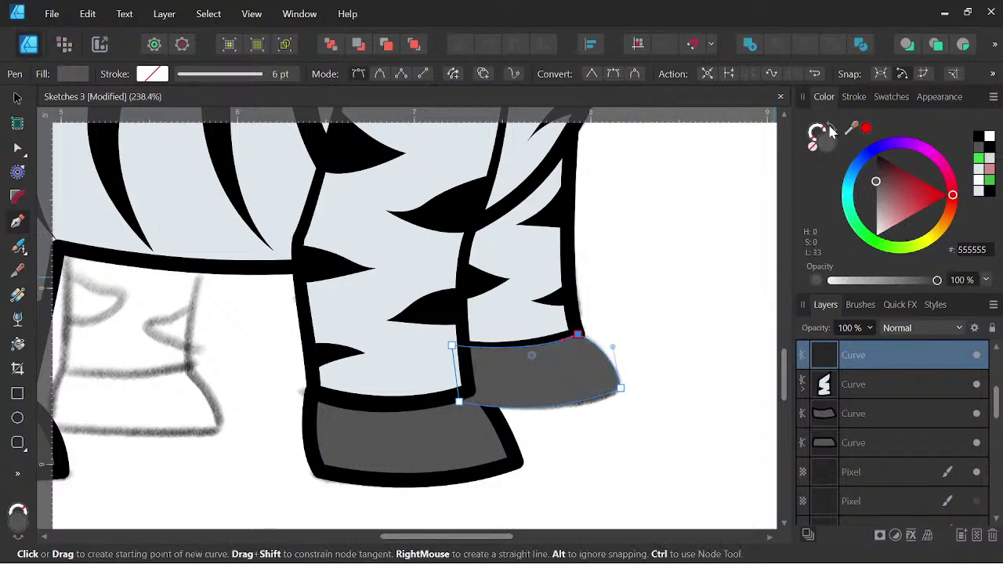
pyautogui.click(981, 138)
pyautogui.press('space')
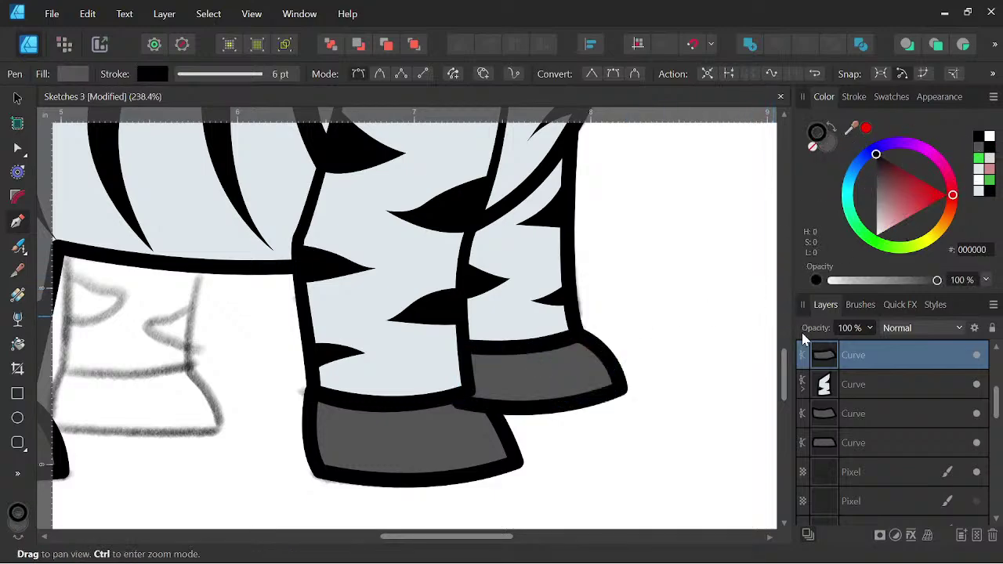
# Move the far front hoof beneath the other hooves in the layer stack, and align the near front hoof's two upper corner nodes with the leg outline.
pyautogui.moveTo(868, 357); pyautogui.dragTo(846, 447)
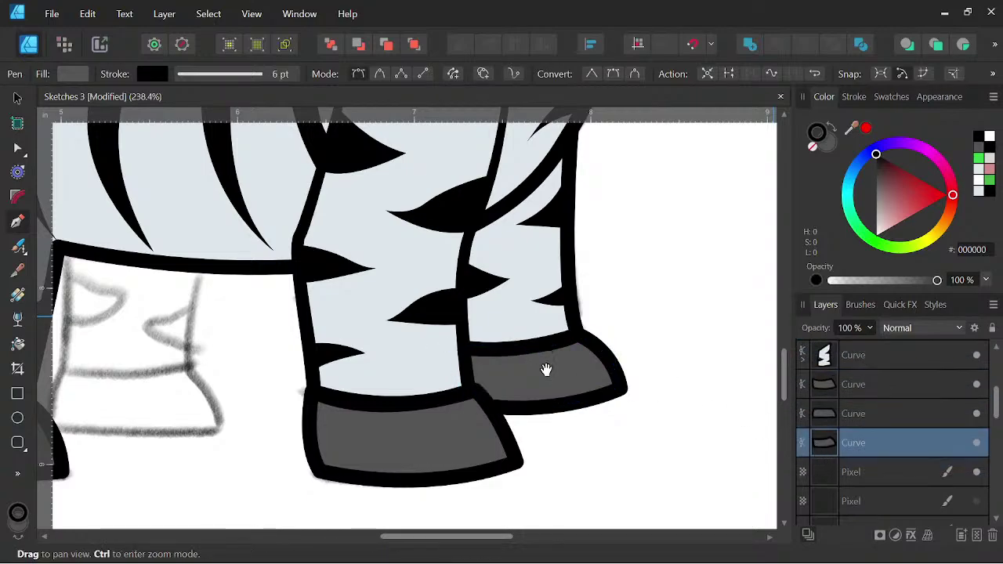
pyautogui.click(17, 97)
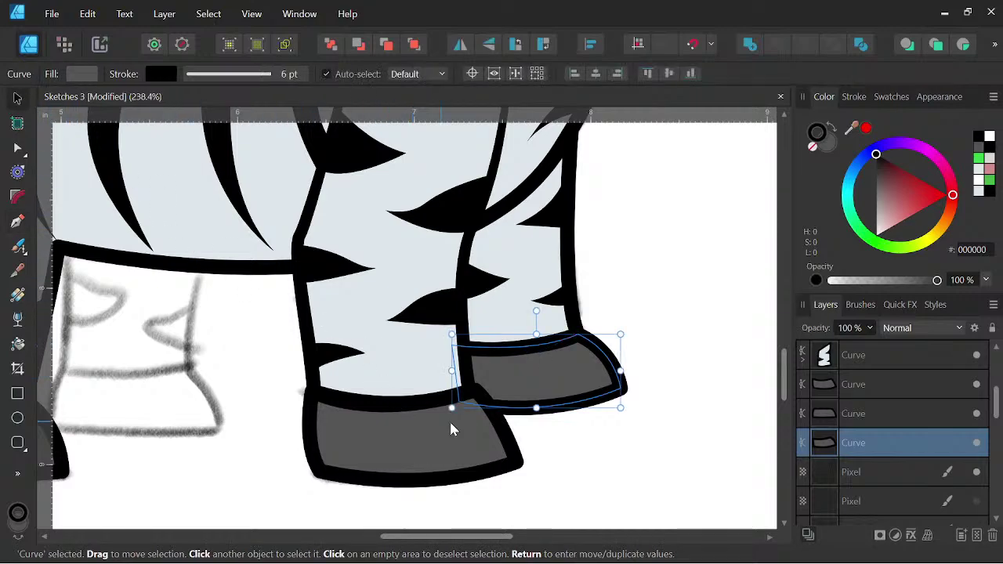
pyautogui.click(501, 443)
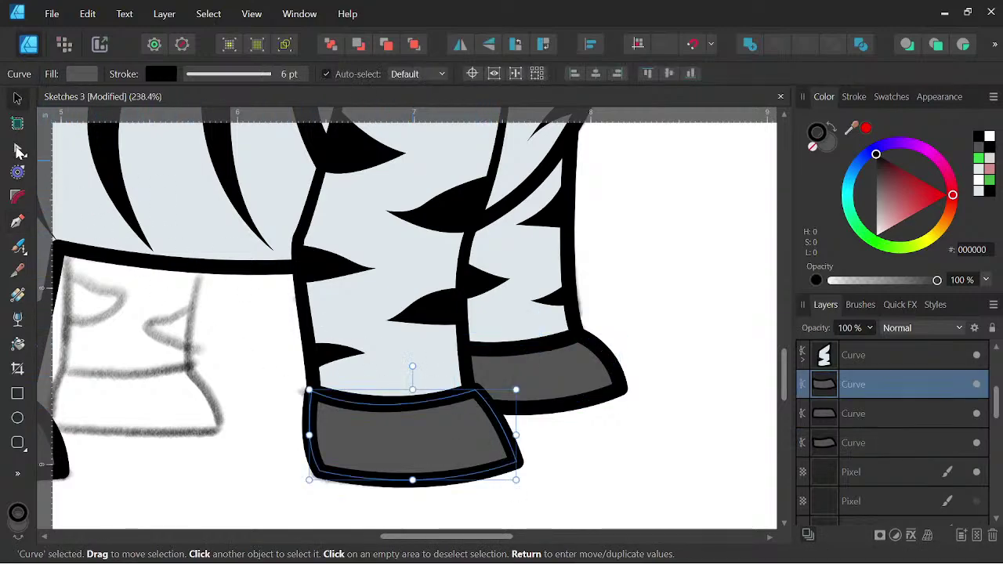
pyautogui.click(19, 148)
pyautogui.scroll(3, 380, 360)
pyautogui.click(517, 409)
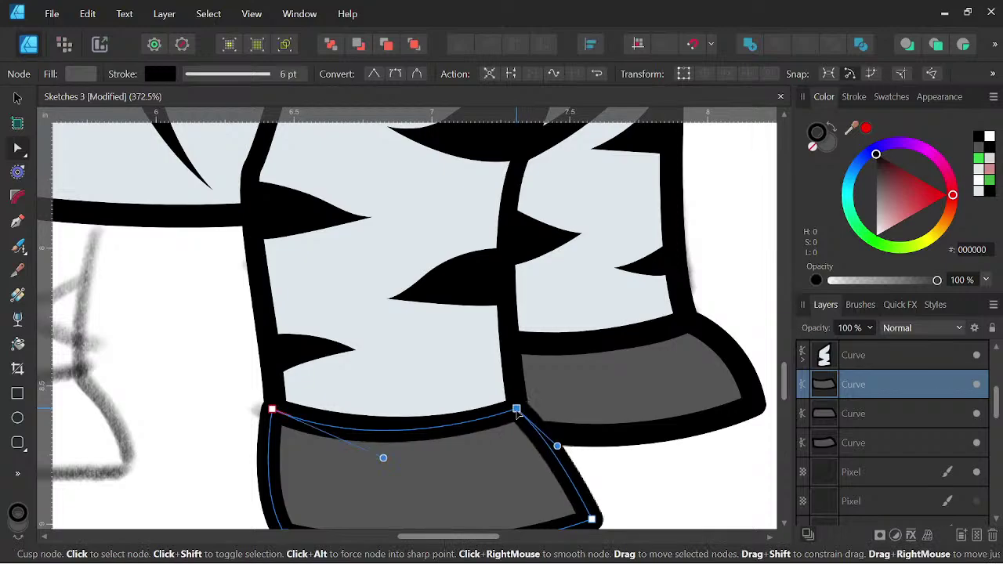
pyautogui.click(275, 410)
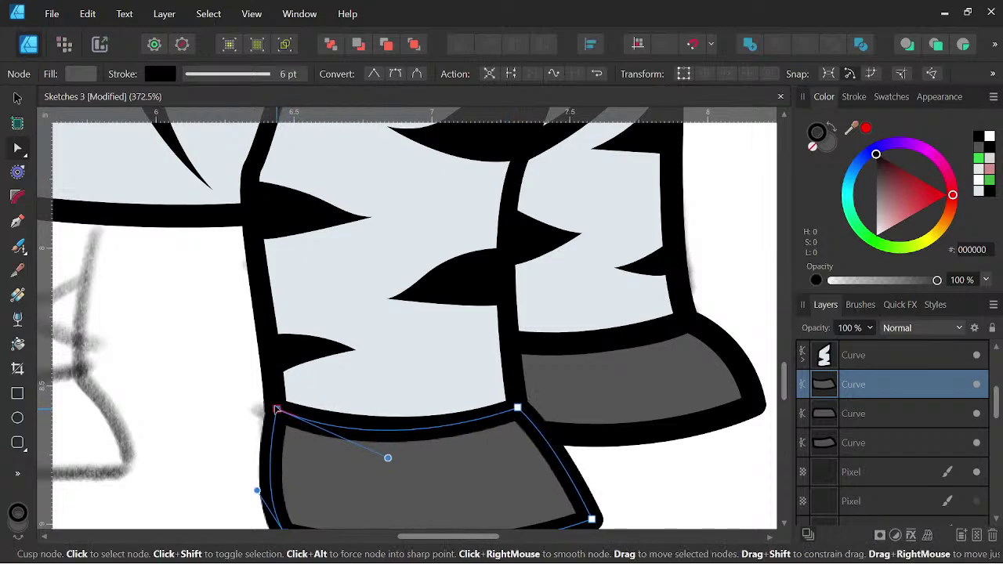
pyautogui.moveTo(276, 409); pyautogui.dragTo(274, 405)
# Trace the far hind leg with the Pen tool as a closed four-node curve, starting where the near hind leg meets the belly.
pyautogui.scroll(-6, 438, 395)
pyautogui.moveTo(479, 381); pyautogui.dragTo(634, 405)
pyautogui.scroll(-3, 668, 375)
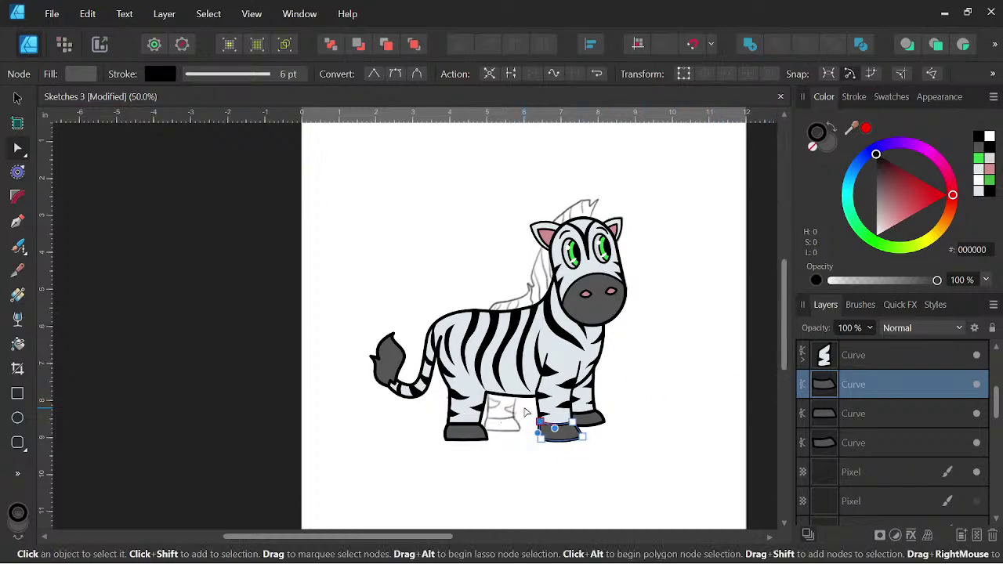
pyautogui.scroll(6, 526, 410)
pyautogui.moveTo(551, 434); pyautogui.dragTo(533, 349)
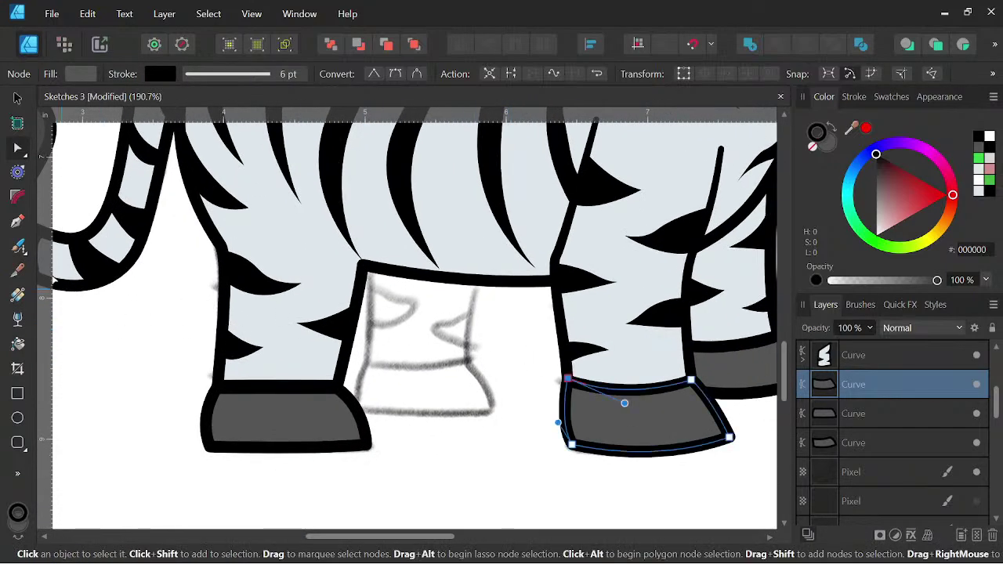
pyautogui.click(17, 221)
pyautogui.click(365, 264)
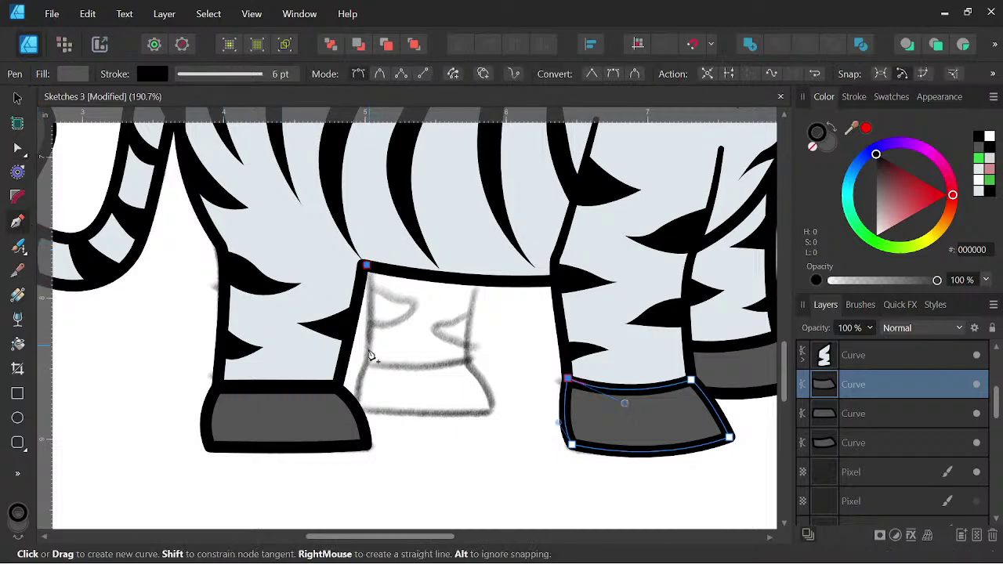
pyautogui.moveTo(366, 360)
pyautogui.mouseDown()
pyautogui.moveTo(364, 384)
pyautogui.moveTo(368, 369)
pyautogui.mouseUp()
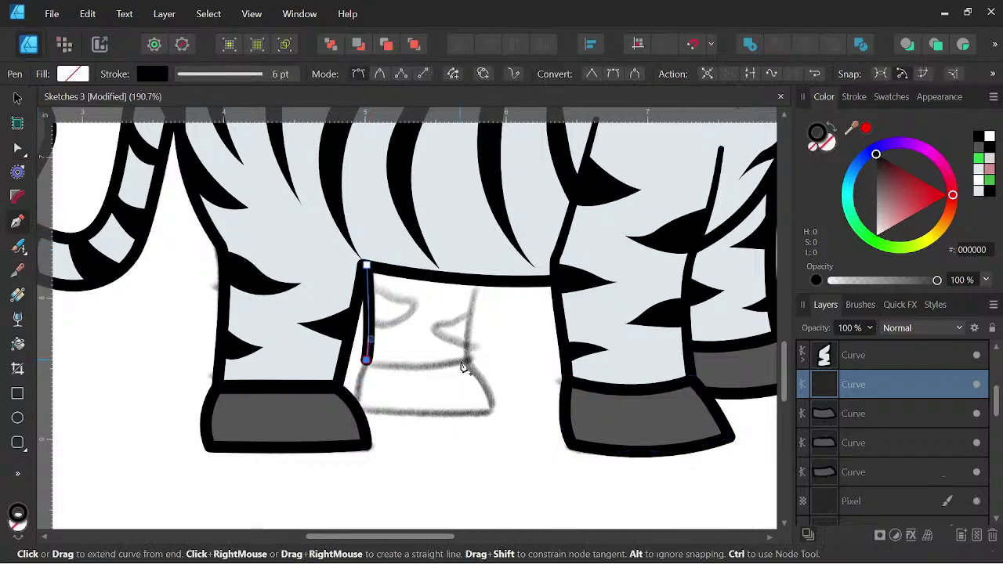
pyautogui.moveTo(468, 357)
pyautogui.mouseDown()
pyautogui.moveTo(524, 349)
pyautogui.moveTo(473, 358)
pyautogui.mouseUp()
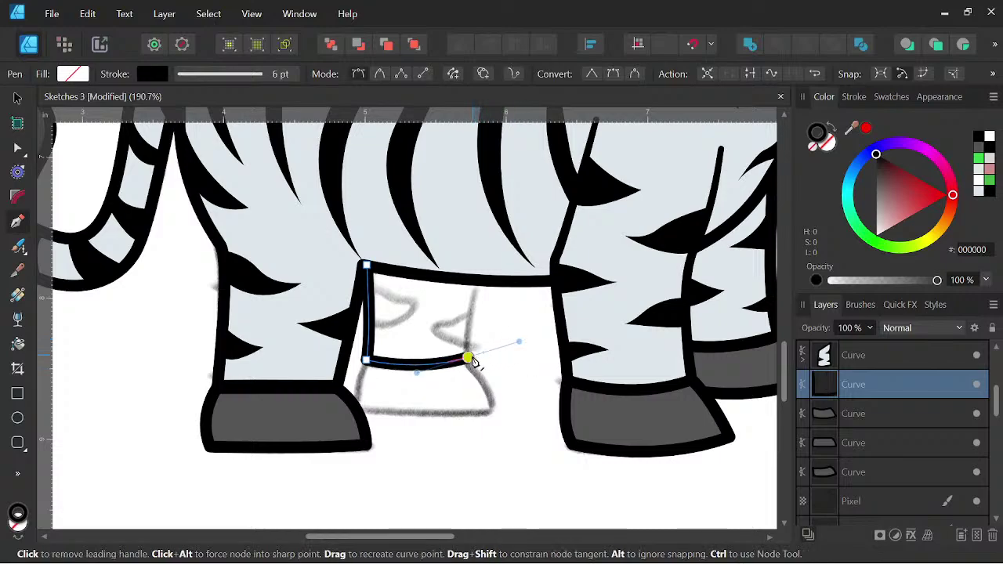
pyautogui.moveTo(480, 276); pyautogui.dragTo(489, 260)
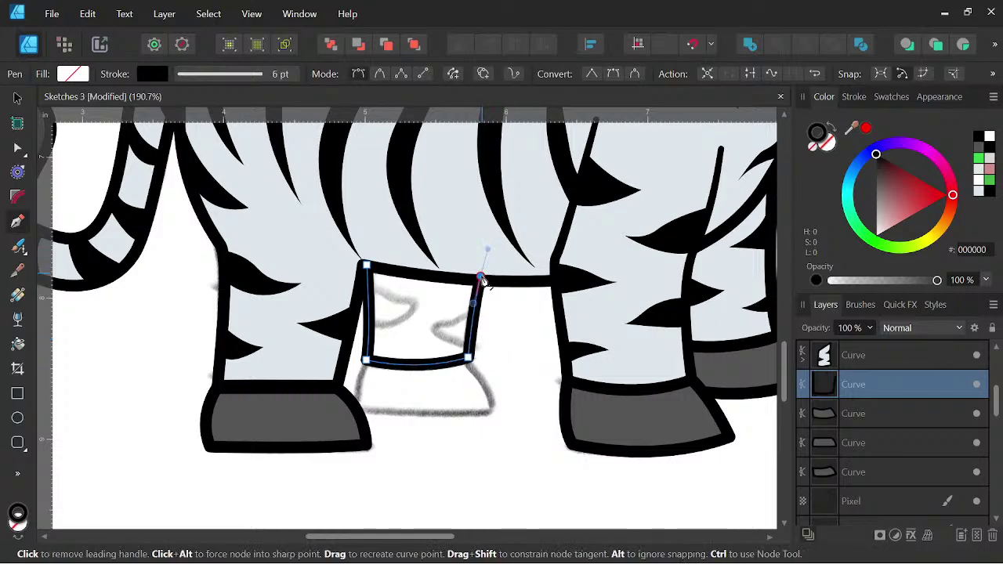
pyautogui.moveTo(364, 267); pyautogui.dragTo(351, 279)
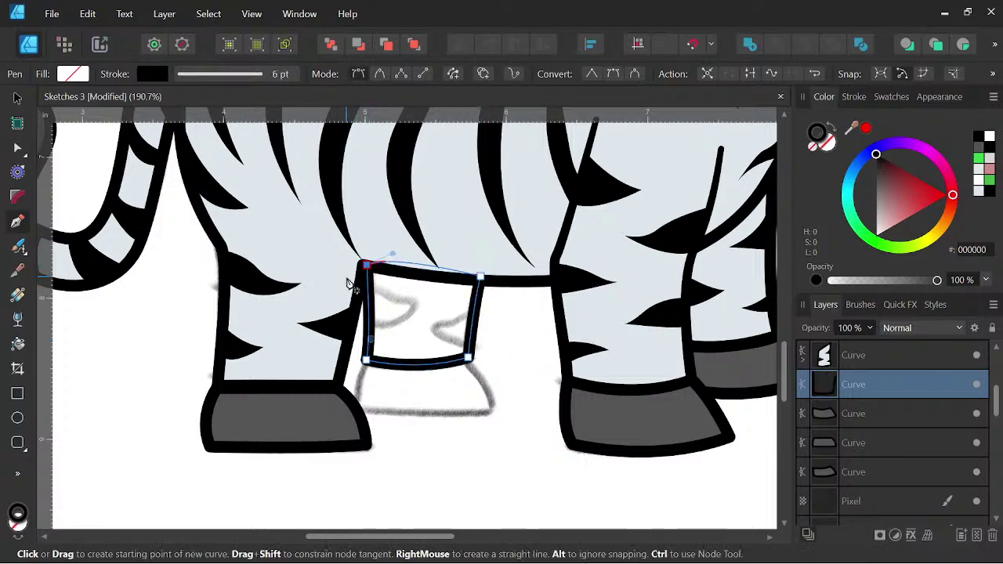
# Draw a three-node pointed stripe on the far hind leg's rear edge, with a black fill and no stroke.
pyautogui.scroll(2, 413, 308)
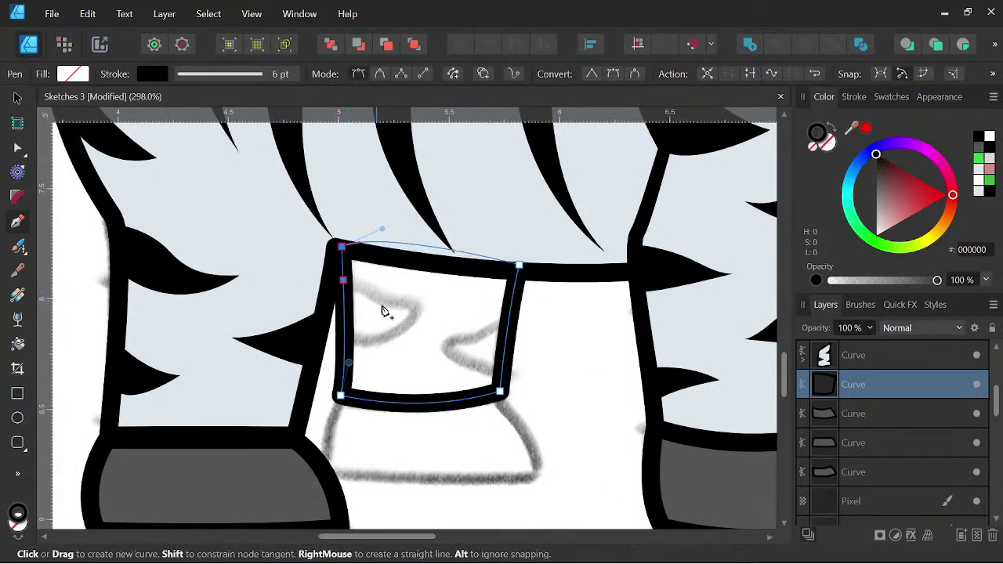
pyautogui.moveTo(414, 310); pyautogui.dragTo(447, 302)
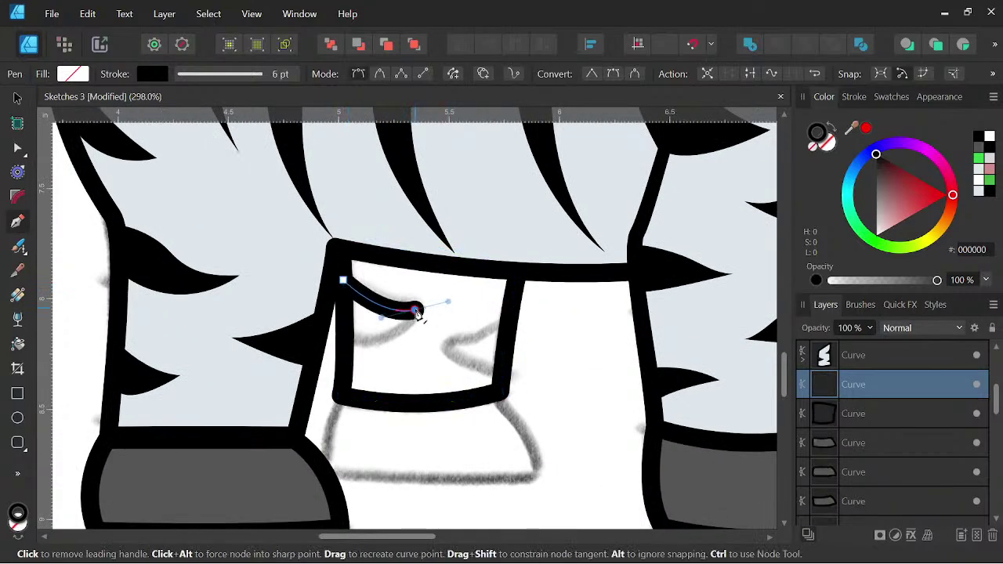
pyautogui.click(415, 311)
pyautogui.moveTo(346, 344); pyautogui.dragTo(305, 335)
pyautogui.click(342, 280)
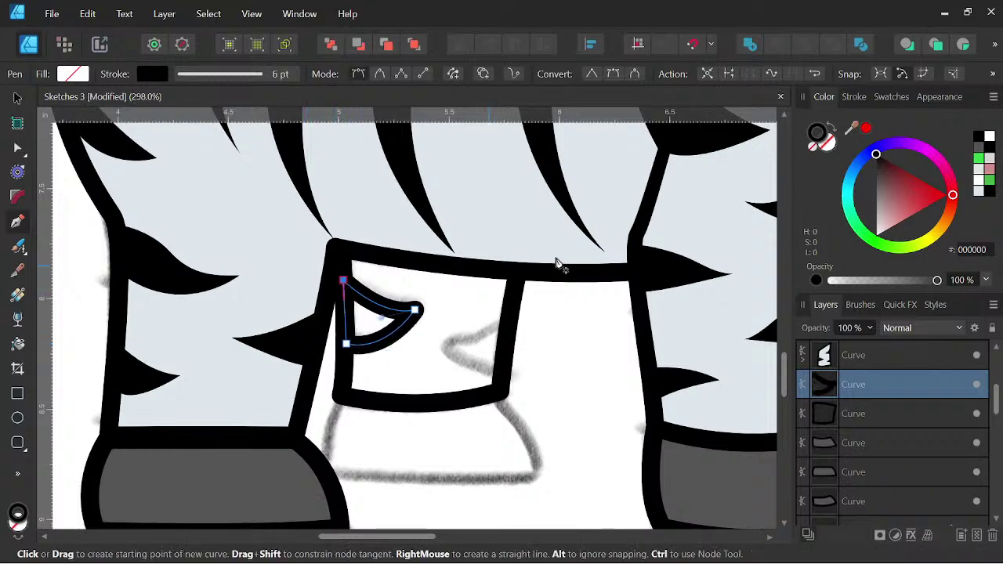
pyautogui.click(832, 128)
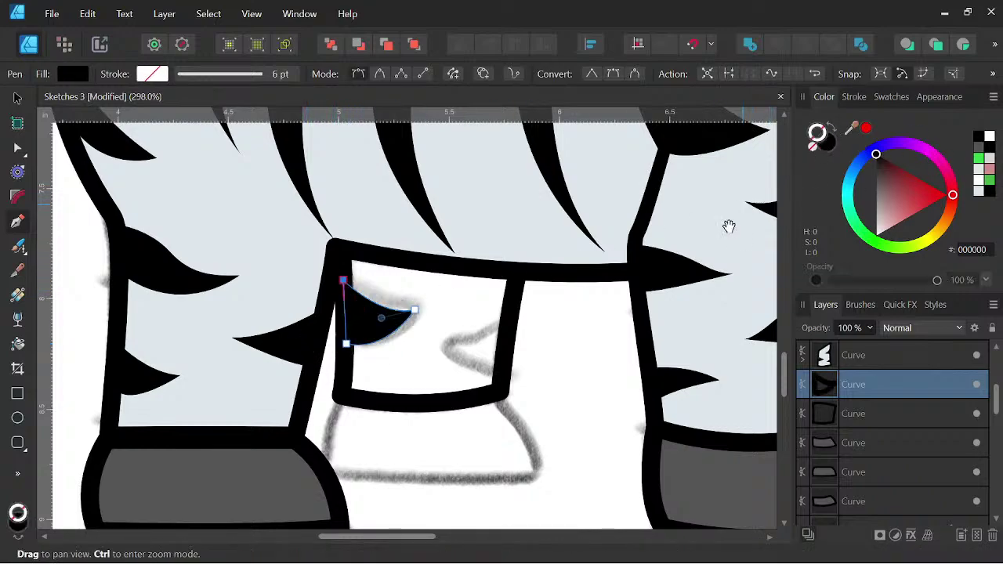
# Draw a second pointed stripe on the far hind leg's front edge and fill it black.
pyautogui.scroll(-3, 436, 326)
pyautogui.moveTo(483, 326); pyautogui.dragTo(508, 362)
pyautogui.scroll(2, 464, 330)
pyautogui.click(482, 311)
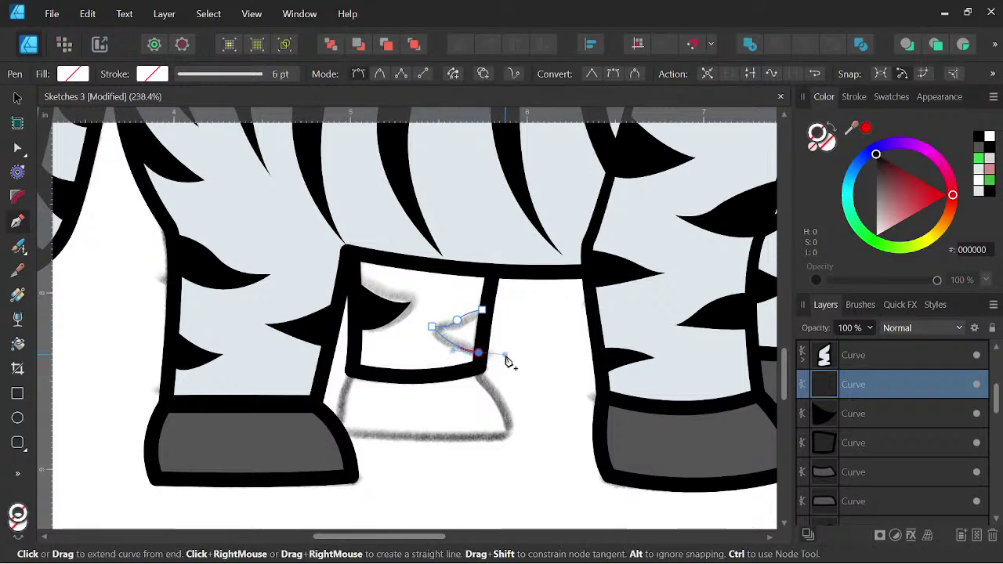
pyautogui.click(482, 312)
pyautogui.click(828, 142)
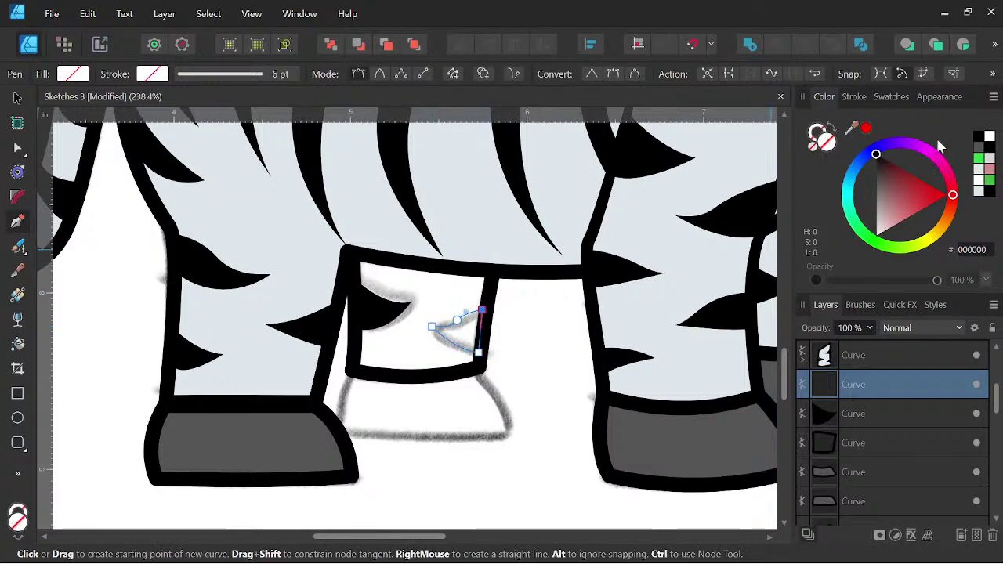
pyautogui.click(980, 138)
# Nest the two stripes inside the far hind leg curve and fill the leg with light blue-grey DEE6EB.
pyautogui.scroll(-3, 585, 257)
pyautogui.moveTo(585, 307); pyautogui.dragTo(540, 369)
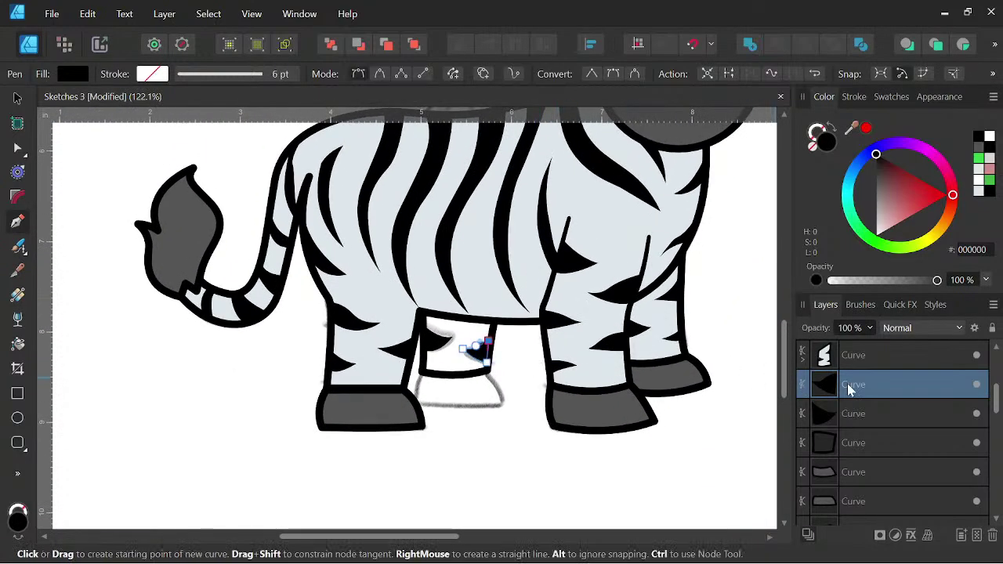
pyautogui.click(877, 442)
pyautogui.click(871, 414)
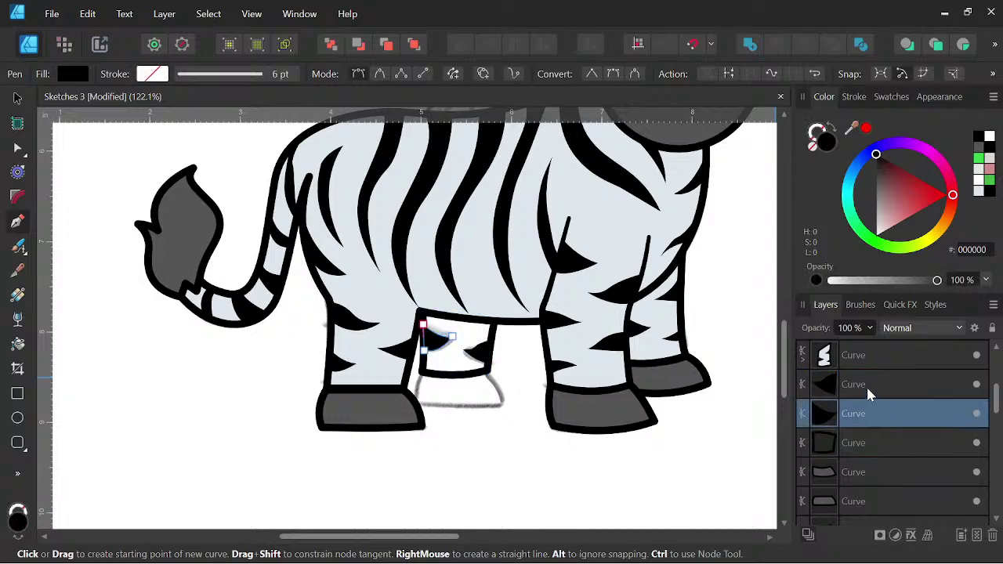
pyautogui.keyDown('ctrl'); pyautogui.click(866, 385); pyautogui.keyUp('ctrl')
pyautogui.keyDown('ctrl'); pyautogui.click(852, 444); pyautogui.keyUp('ctrl')
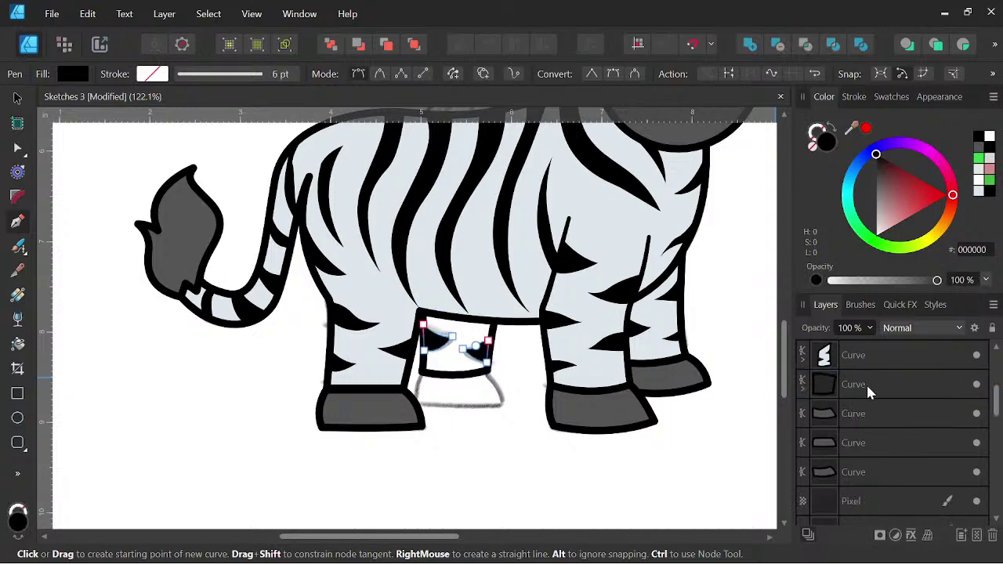
pyautogui.click(869, 392)
pyautogui.click(981, 193)
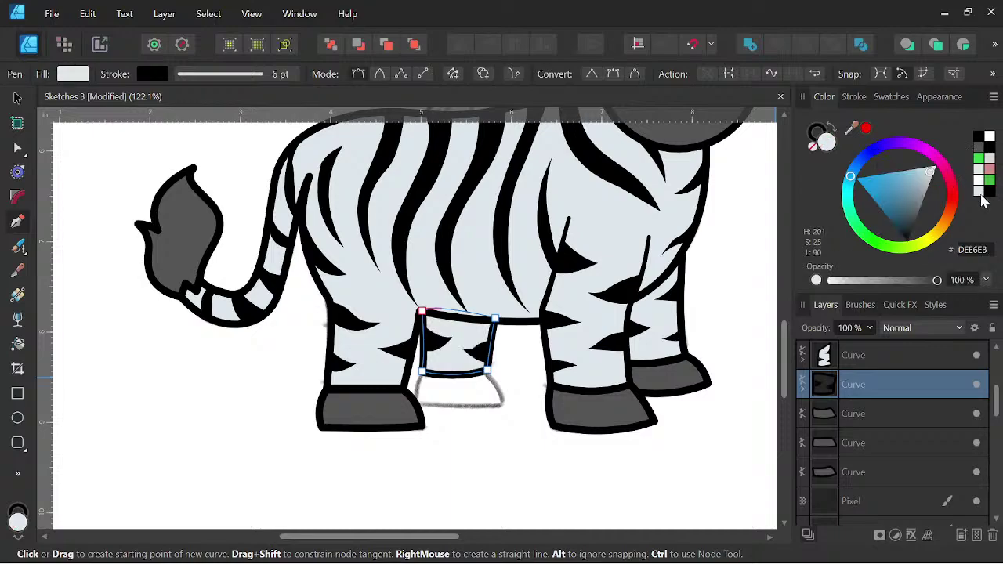
# Trace the far hind hoof with the Pen tool as a closed four-node curve beginning at the leg's lower rear corner.
pyautogui.press('space')
pyautogui.scroll(1, 455, 380)
pyautogui.scroll(2, 458, 384)
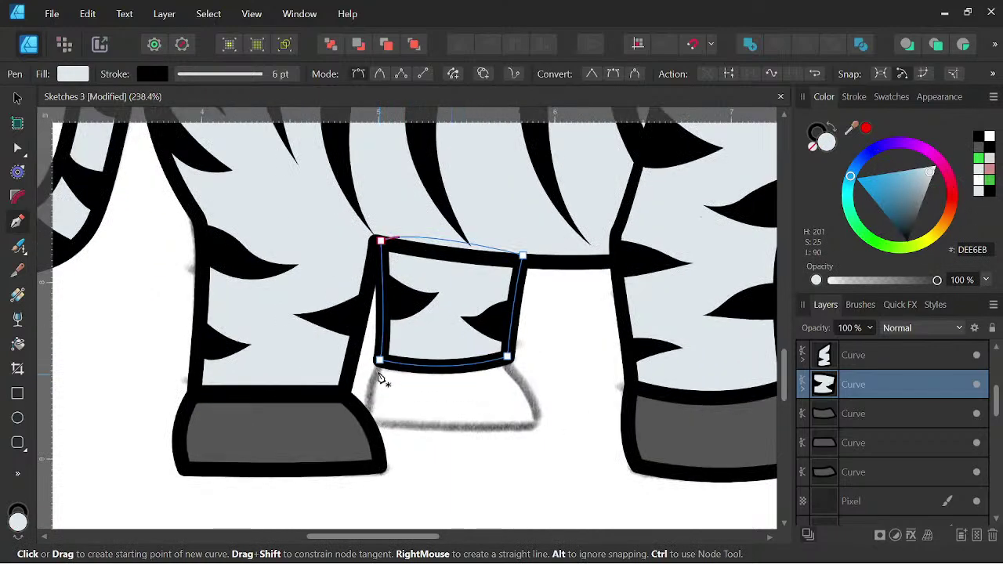
pyautogui.moveTo(364, 413); pyautogui.dragTo(364, 451)
pyautogui.keyDown('alt'); pyautogui.click(363, 413); pyautogui.keyUp('alt')
pyautogui.click(534, 424)
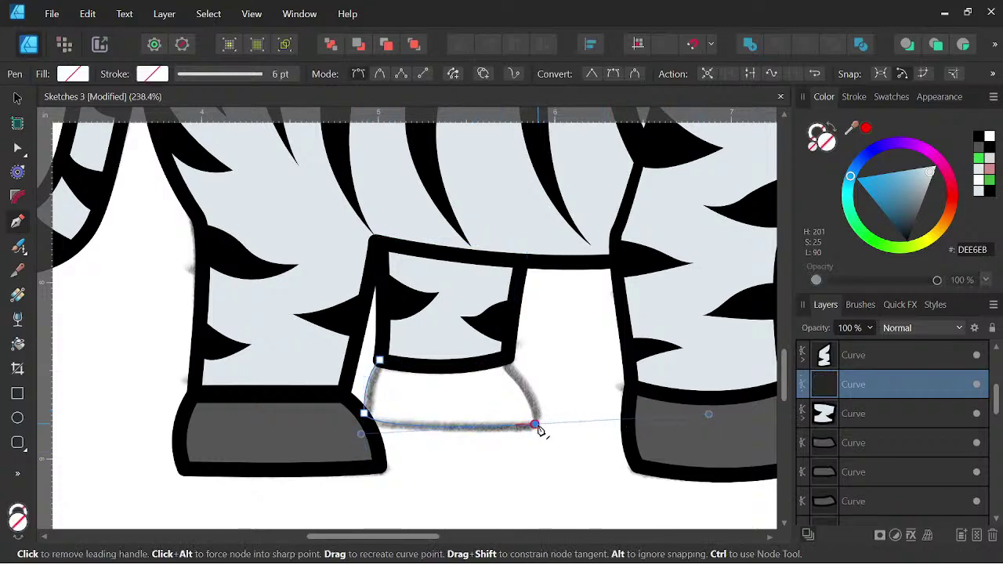
pyautogui.moveTo(509, 358); pyautogui.dragTo(472, 325)
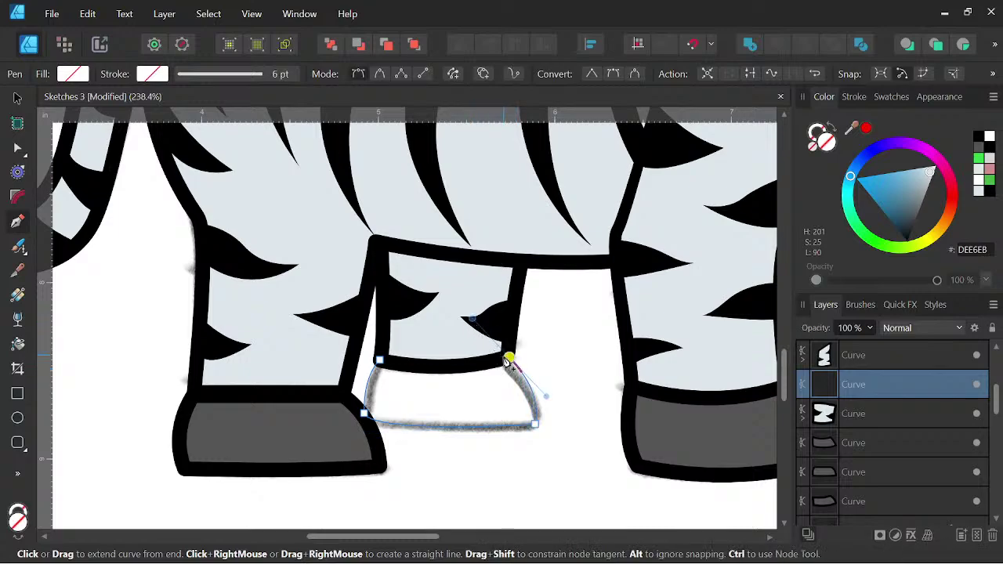
pyautogui.moveTo(376, 362); pyautogui.dragTo(336, 352)
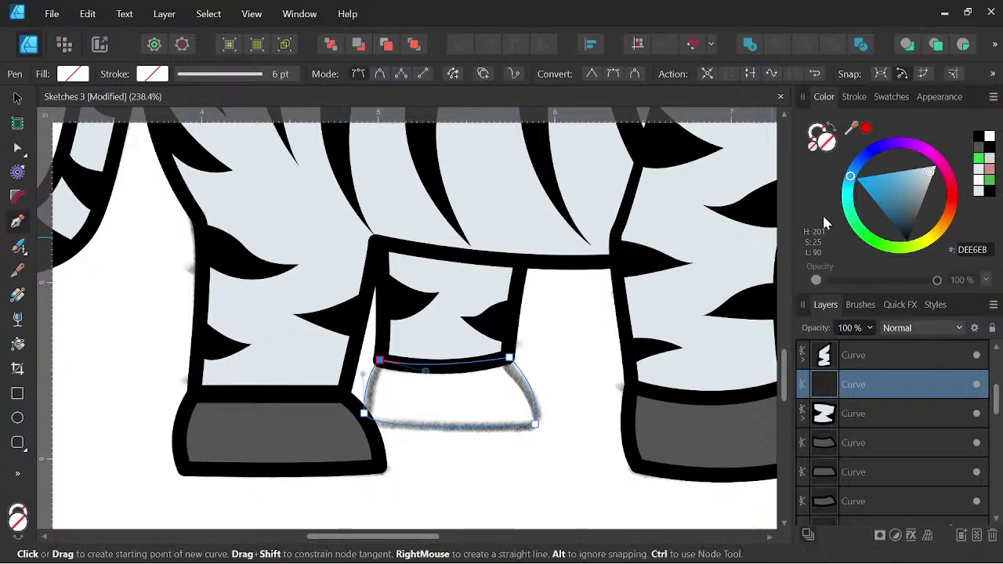
# Give the far hind hoof a dark grey 555555 fill and a black stroke, and move it beneath the other hooves in the layer stack.
pyautogui.click(983, 152)
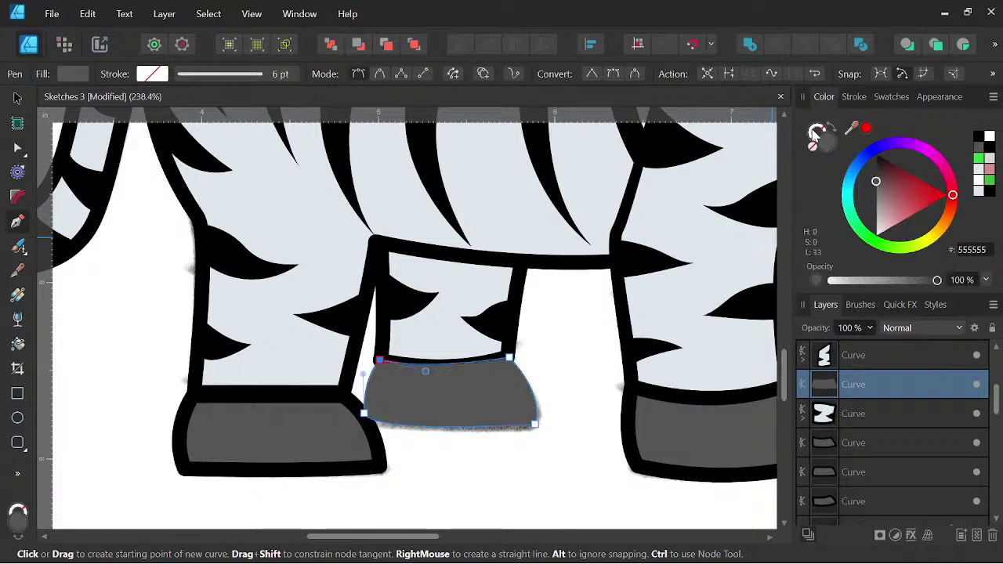
pyautogui.click(816, 135)
pyautogui.click(978, 137)
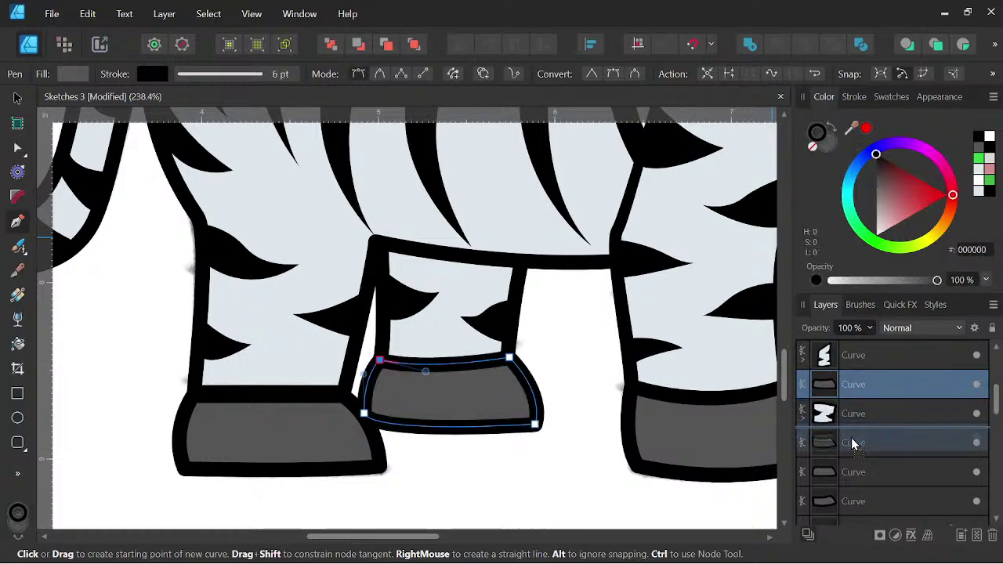
pyautogui.moveTo(852, 439)
pyautogui.mouseDown()
pyautogui.moveTo(845, 509)
pyautogui.moveTo(841, 427)
pyautogui.mouseUp()
# Start the mane outline with the Pen tool at the top of the head, tracing the jagged tuft to its upper rear corner.
pyautogui.scroll(-10, 595, 384)
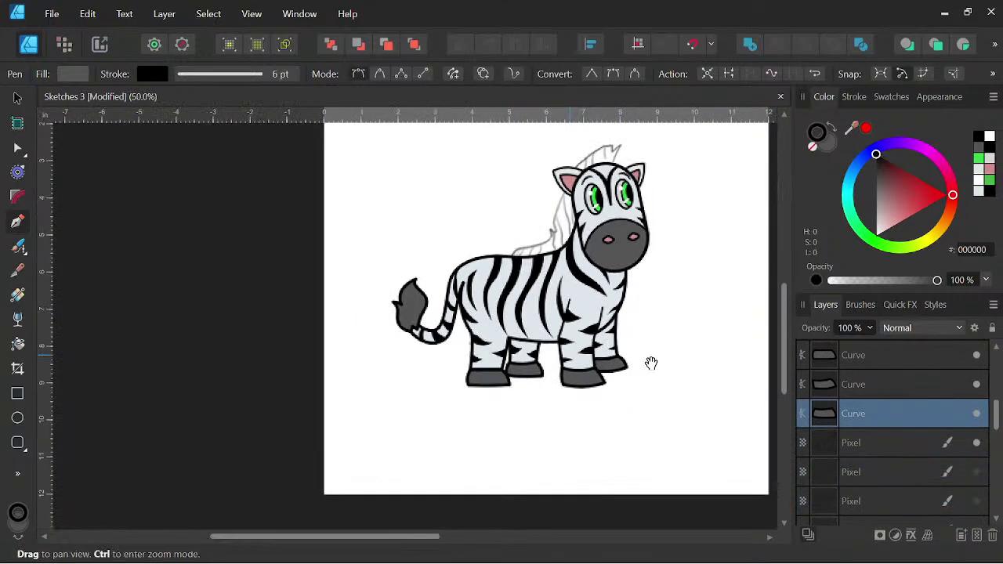
pyautogui.moveTo(652, 363)
pyautogui.mouseDown()
pyautogui.moveTo(671, 363)
pyautogui.moveTo(639, 391)
pyautogui.mouseUp()
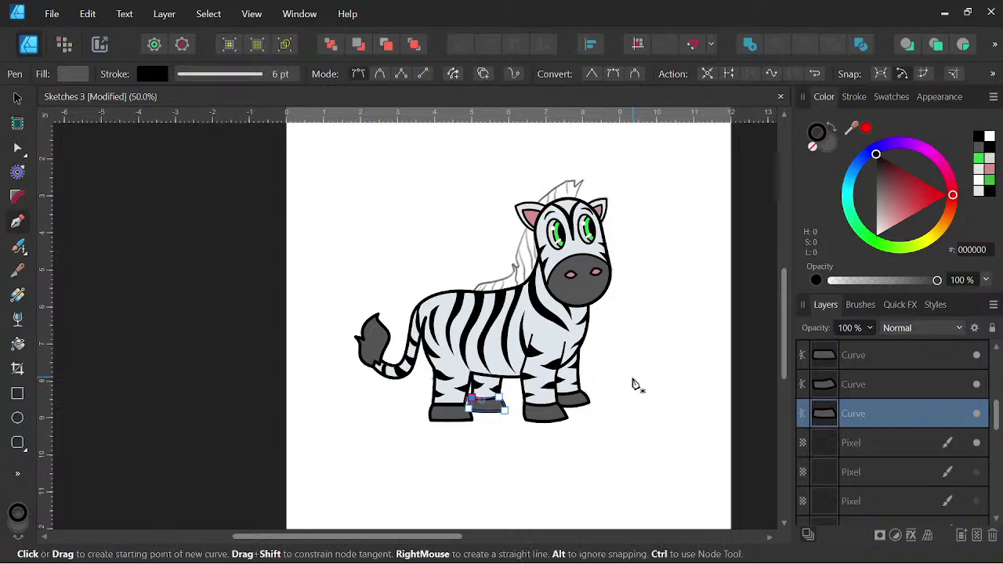
pyautogui.scroll(3, 581, 308)
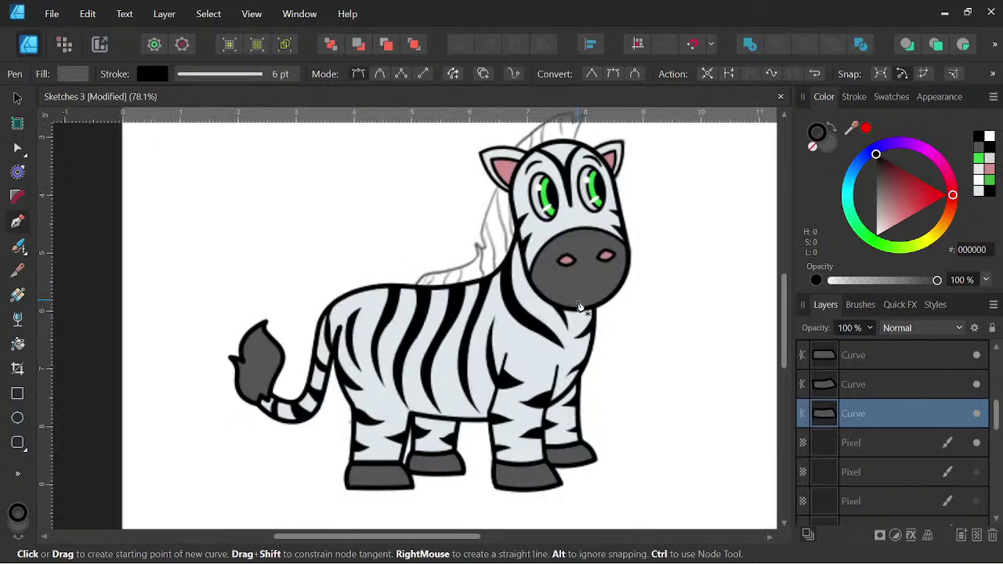
pyautogui.press('space')
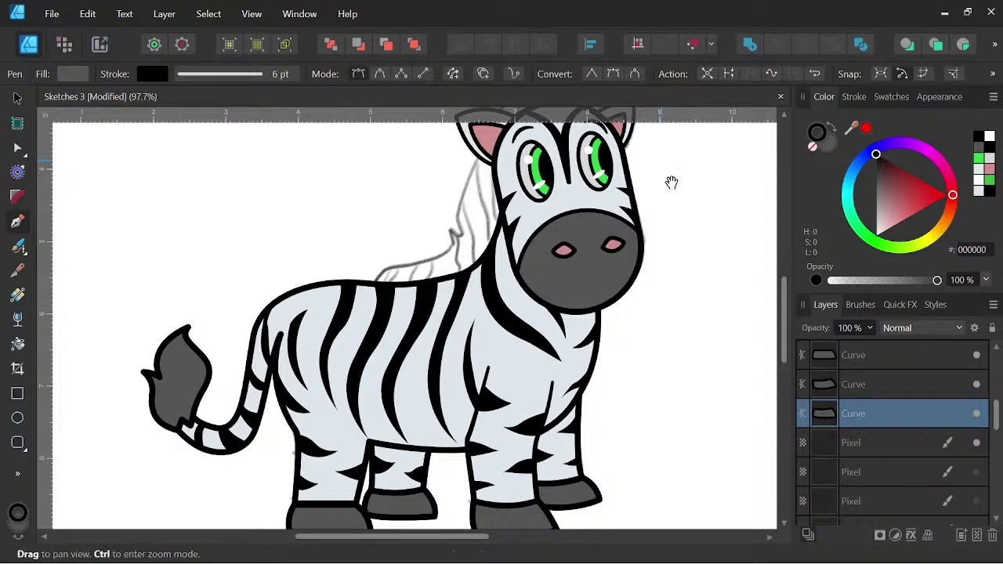
pyautogui.moveTo(670, 190); pyautogui.dragTo(640, 286)
pyautogui.scroll(3, 553, 207)
pyautogui.moveTo(552, 207); pyautogui.dragTo(562, 273)
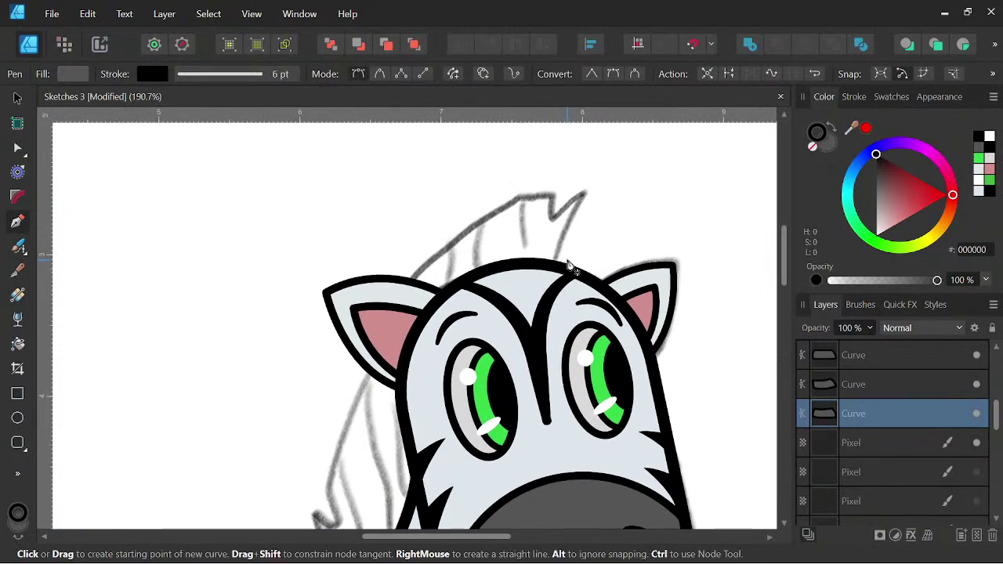
pyautogui.click(556, 266)
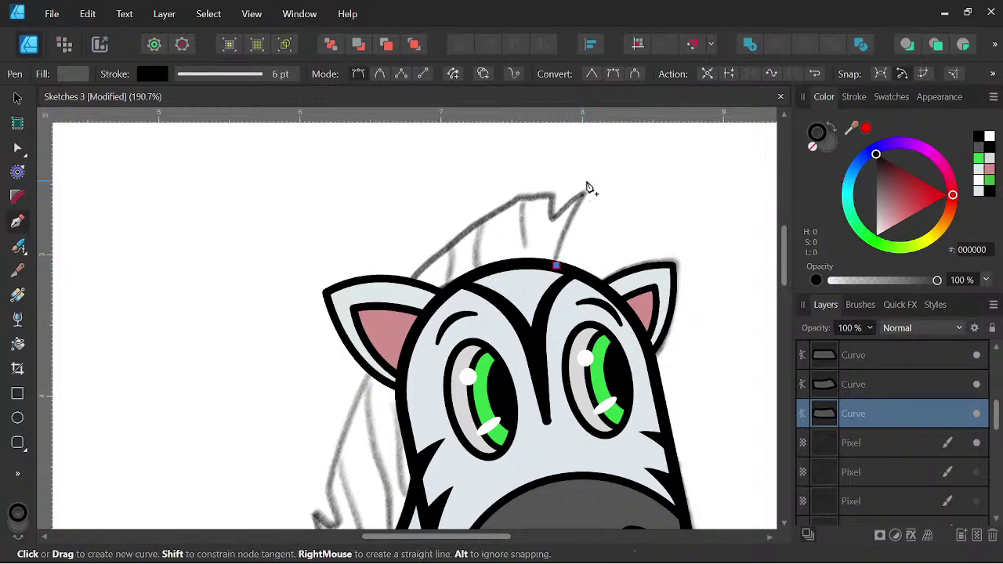
pyautogui.moveTo(590, 191); pyautogui.dragTo(635, 135)
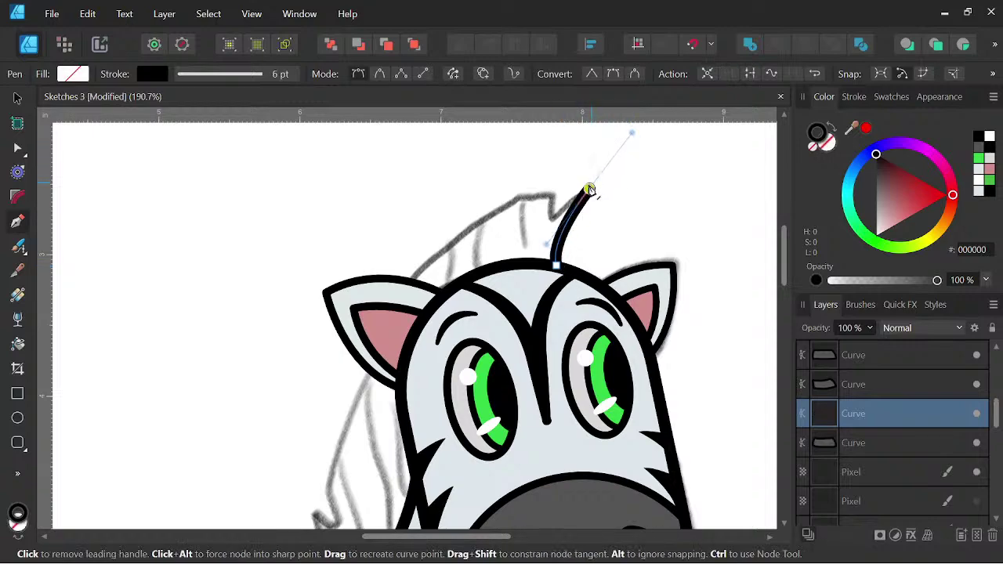
pyautogui.scroll(3, 558, 205)
pyautogui.moveTo(544, 226); pyautogui.dragTo(533, 248)
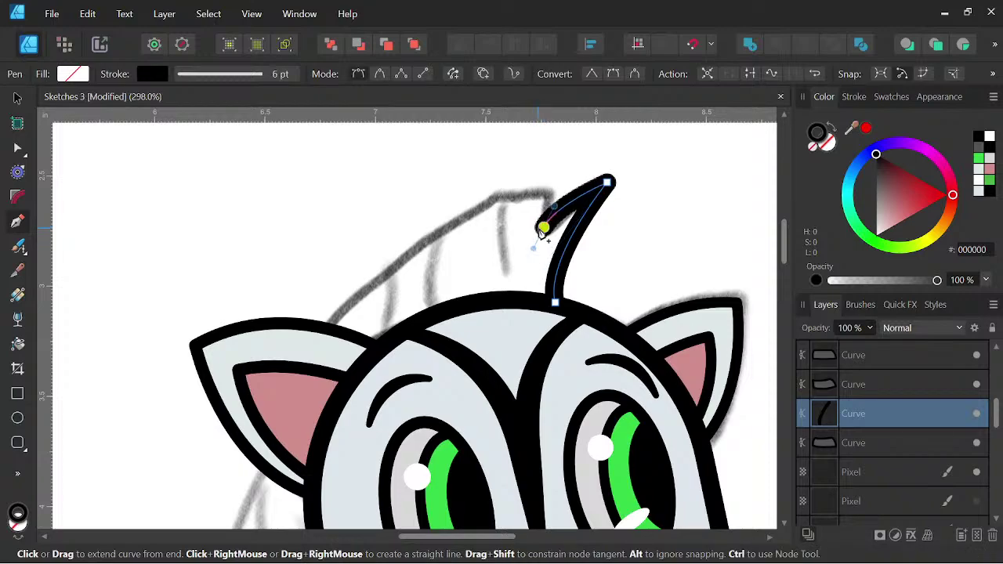
pyautogui.click(546, 179)
pyautogui.click(479, 181)
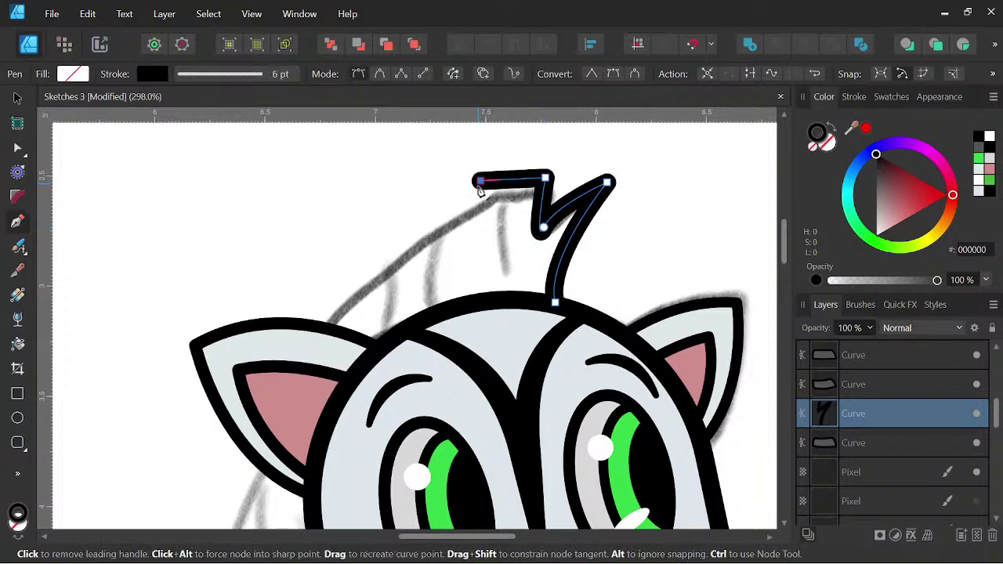
# Extend the mane outline in one long curve from the tuft past the ear to just above the notch behind the neck.
pyautogui.scroll(-2, 366, 264)
pyautogui.moveTo(435, 257); pyautogui.dragTo(547, 163)
pyautogui.scroll(-2, 547, 169)
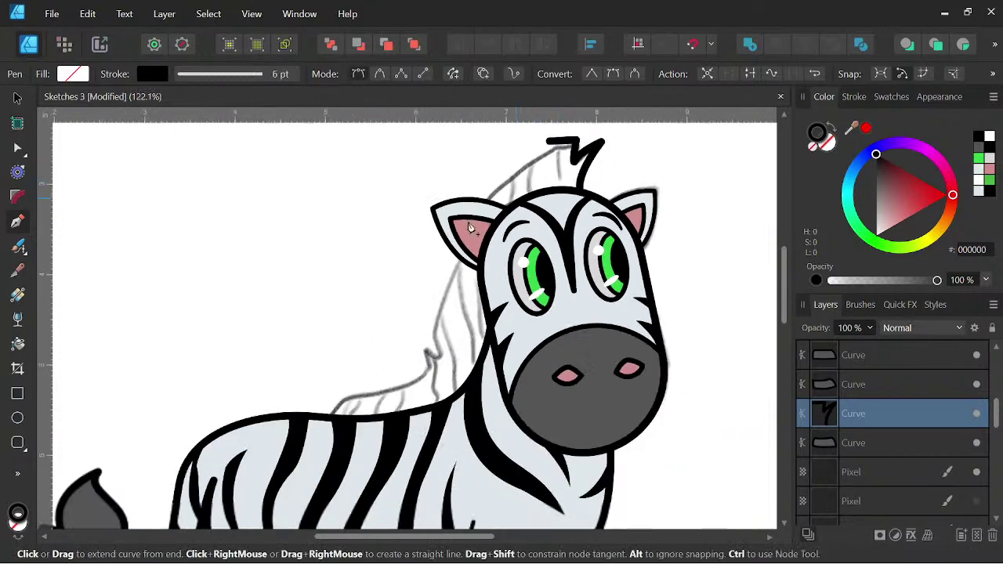
pyautogui.moveTo(470, 309); pyautogui.dragTo(474, 268)
pyautogui.scroll(-3, 422, 350)
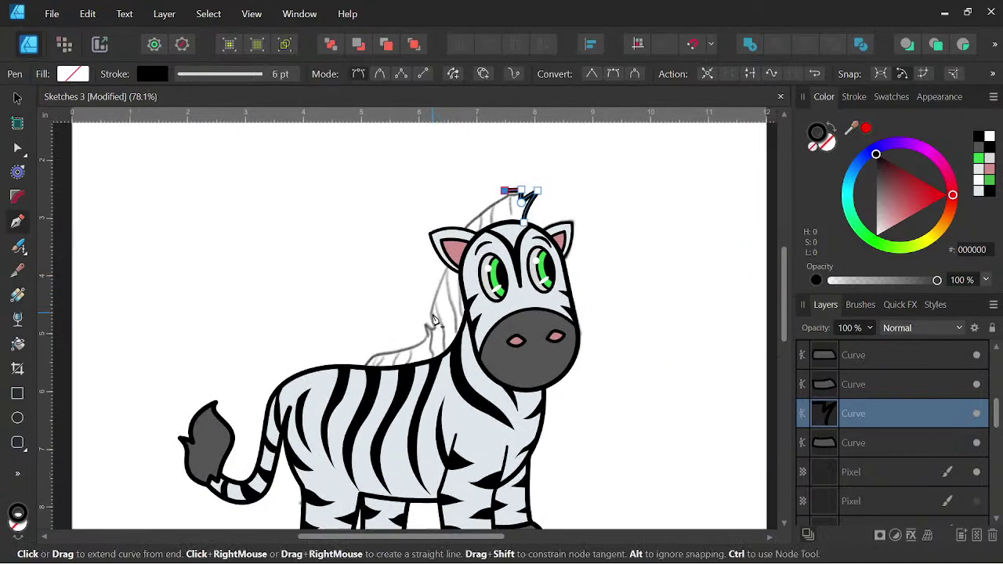
pyautogui.click(432, 314)
pyautogui.moveTo(413, 373); pyautogui.dragTo(416, 425)
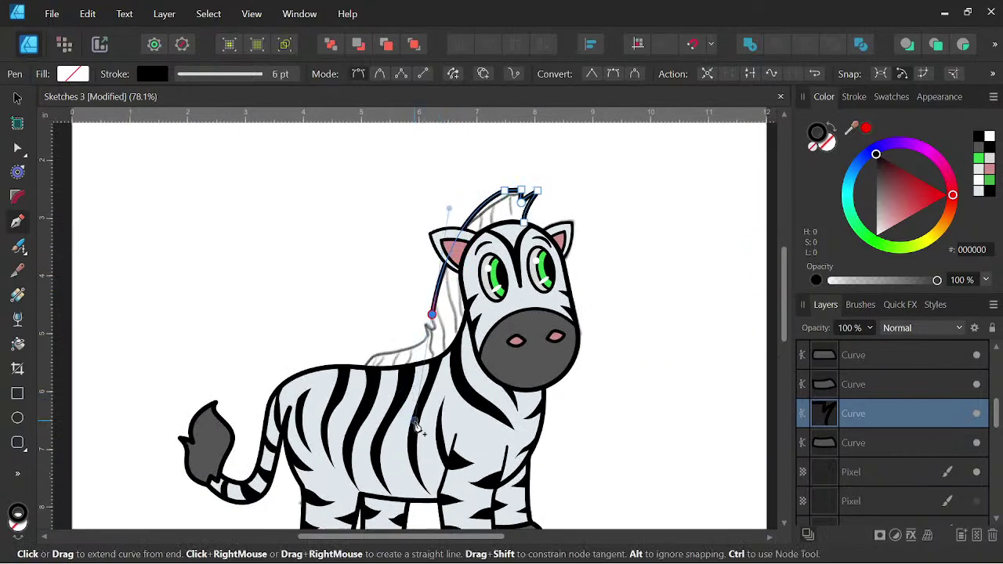
# Trace the mane's pointed notch and its lower edge down to a corner on the zebra's back.
pyautogui.scroll(3, 447, 291)
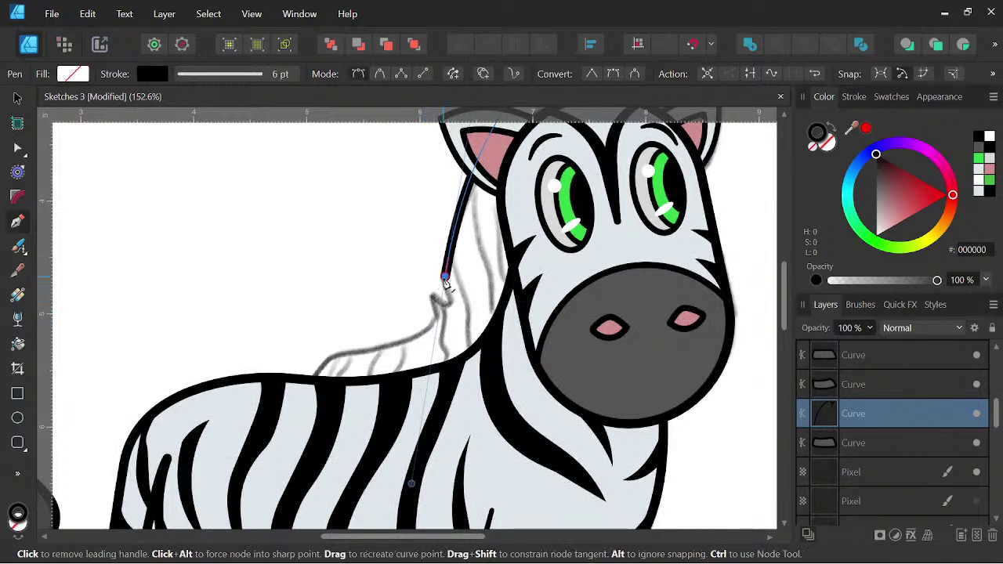
pyautogui.scroll(1, 451, 302)
pyautogui.click(450, 302)
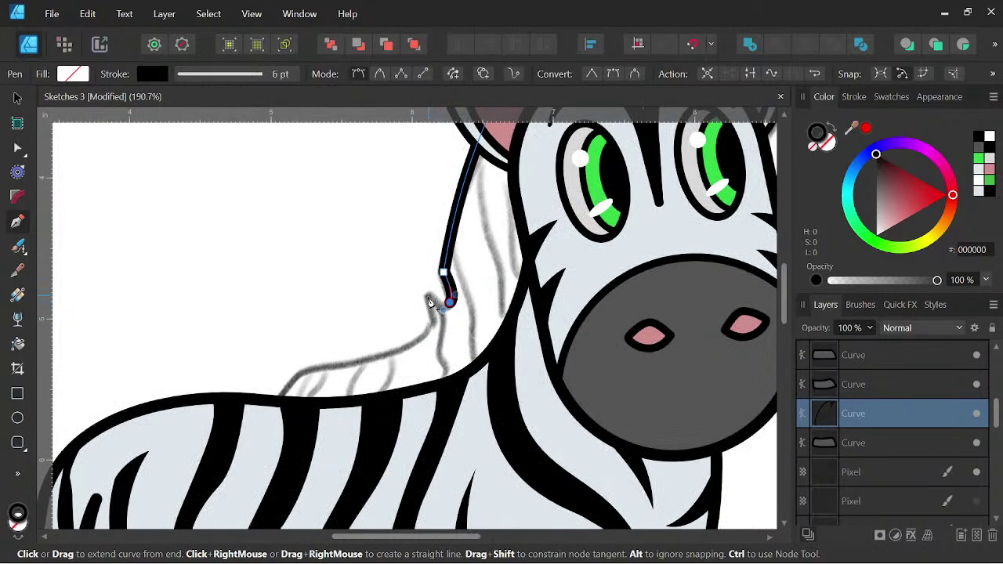
pyautogui.moveTo(424, 291); pyautogui.dragTo(401, 349)
pyautogui.moveTo(296, 370); pyautogui.dragTo(275, 380)
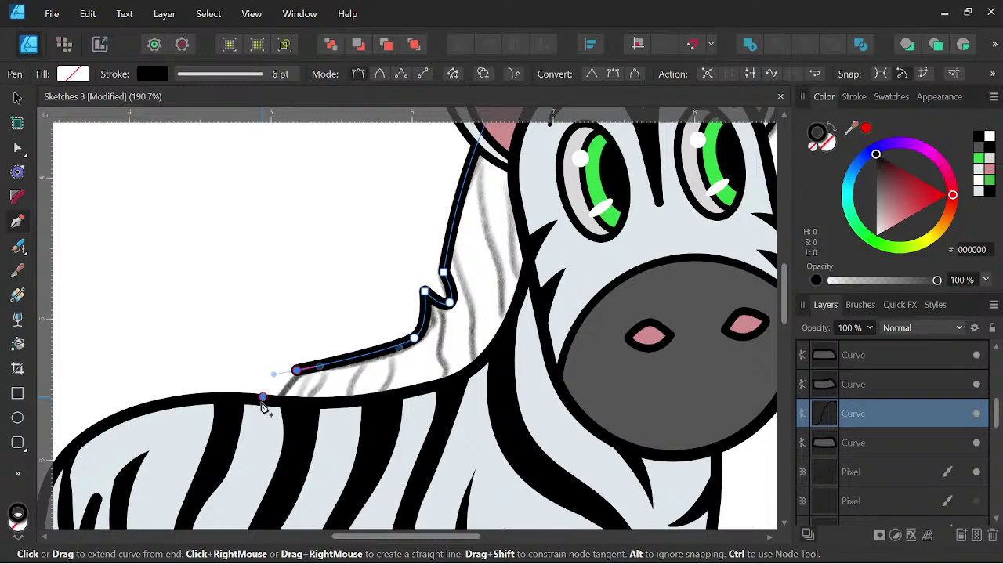
pyautogui.click(262, 399)
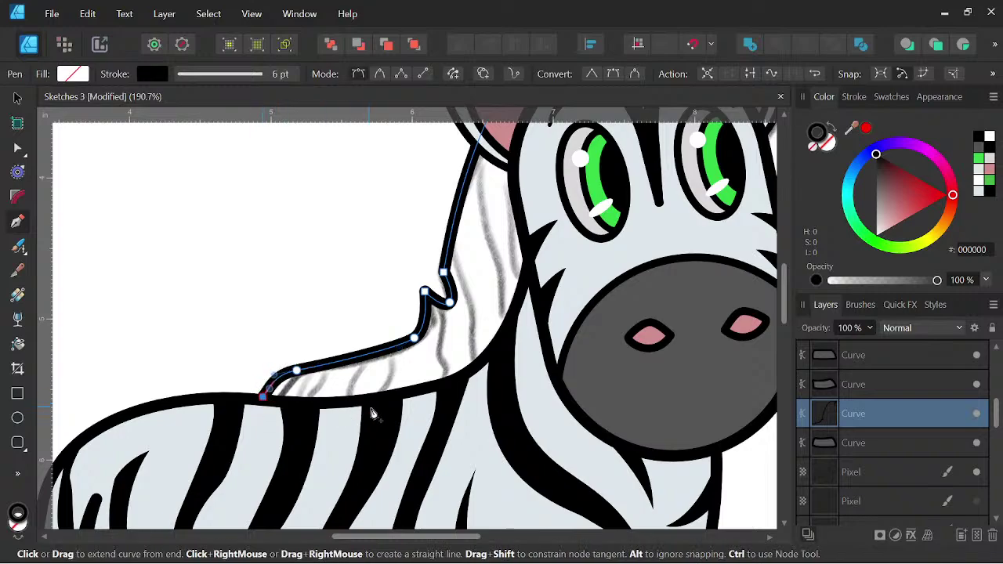
# Close the mane outline with curve nodes running along the back, neck and inside the head to the starting point.
pyautogui.moveTo(372, 408); pyautogui.dragTo(461, 397)
pyautogui.moveTo(504, 351); pyautogui.dragTo(525, 320)
pyautogui.press('space')
pyautogui.moveTo(548, 271); pyautogui.dragTo(506, 378)
pyautogui.moveTo(513, 269); pyautogui.dragTo(536, 249)
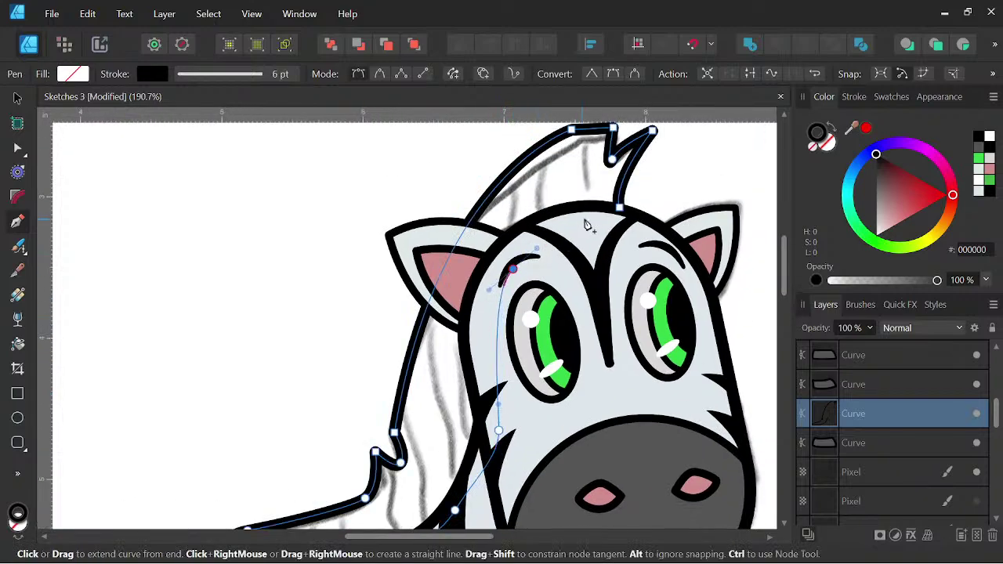
pyautogui.click(620, 210)
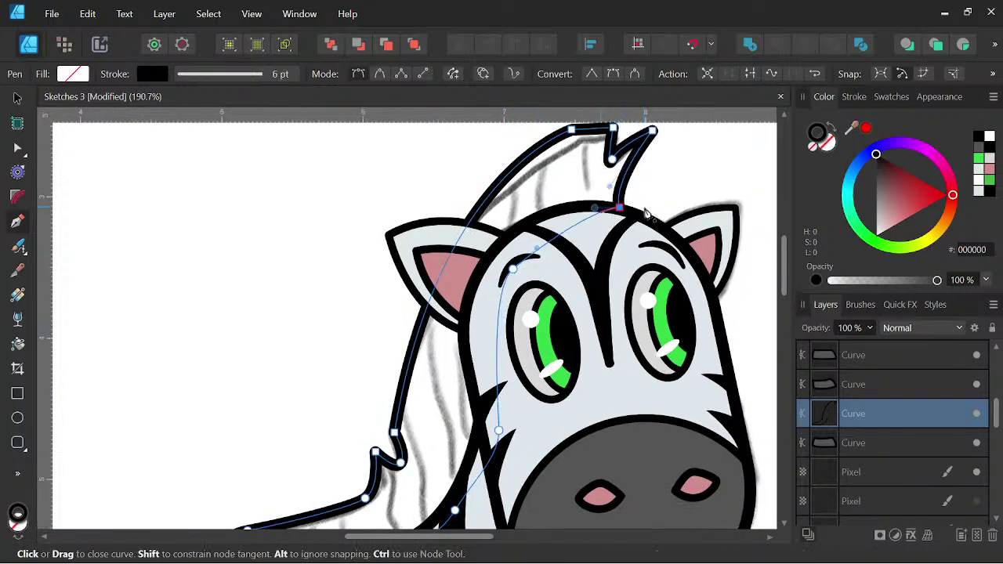
# Draw a closed four-node stripe near the mane's rear end and give it a black fill with no stroke.
pyautogui.scroll(-5, 553, 264)
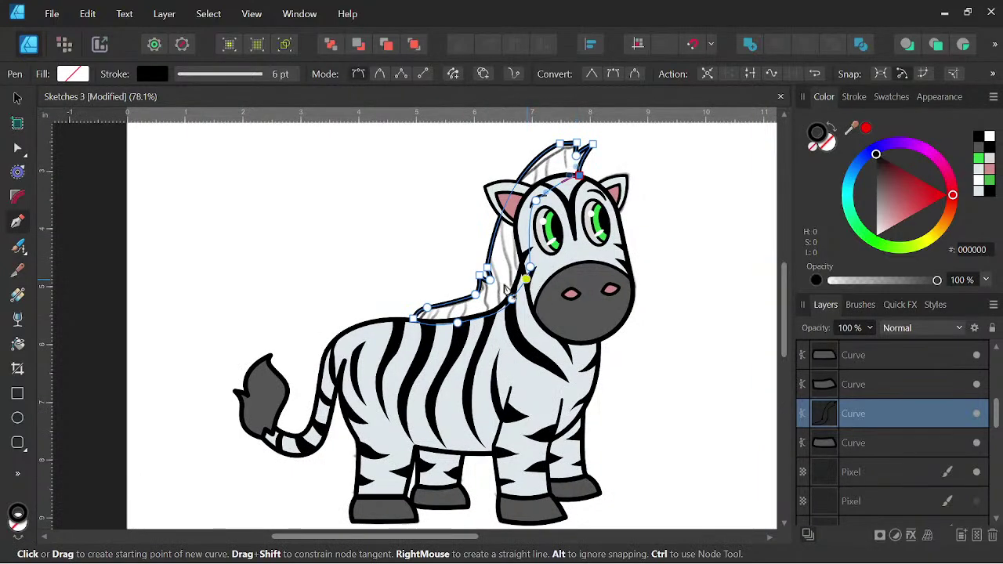
pyautogui.scroll(4, 459, 326)
pyautogui.scroll(2, 382, 328)
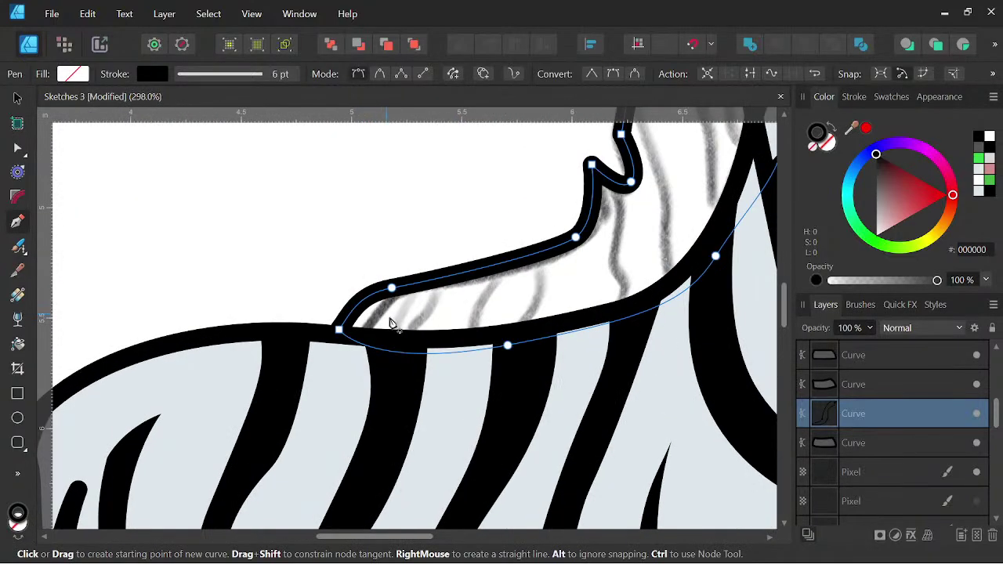
pyautogui.click(387, 332)
pyautogui.moveTo(413, 284); pyautogui.dragTo(417, 241)
pyautogui.click(448, 276)
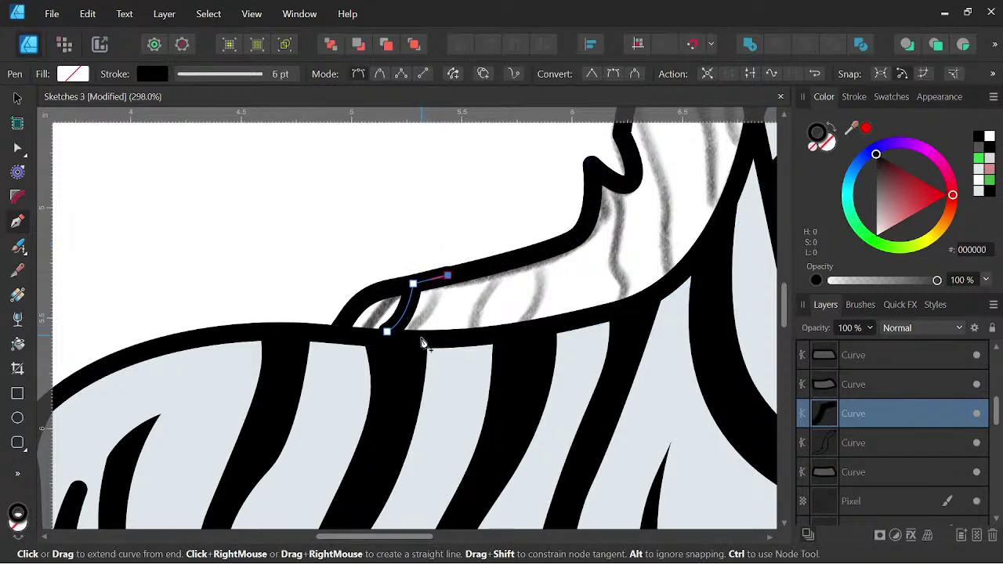
pyautogui.moveTo(414, 343); pyautogui.dragTo(391, 360)
pyautogui.click(415, 343)
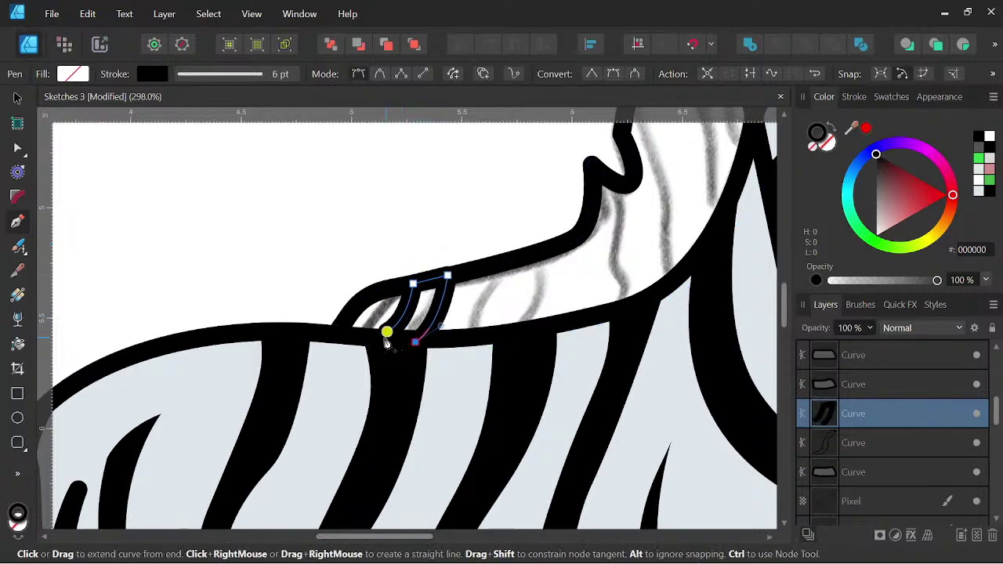
pyautogui.click(386, 333)
pyautogui.click(835, 133)
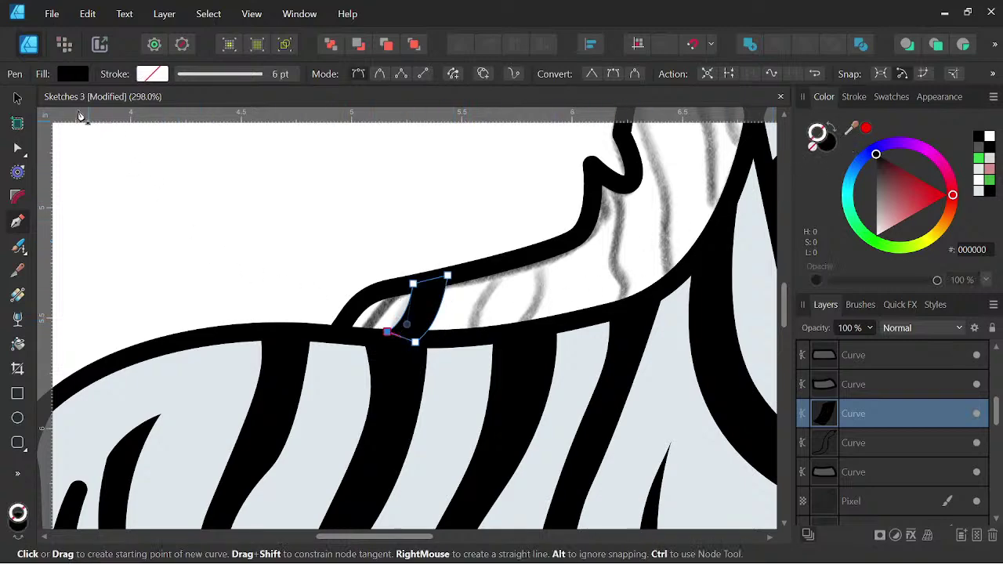
# Nudge the first mane stripe slightly toward the tail and rotate it a little counterclockwise with the Move tool.
pyautogui.click(19, 100)
pyautogui.moveTo(419, 304); pyautogui.dragTo(412, 304)
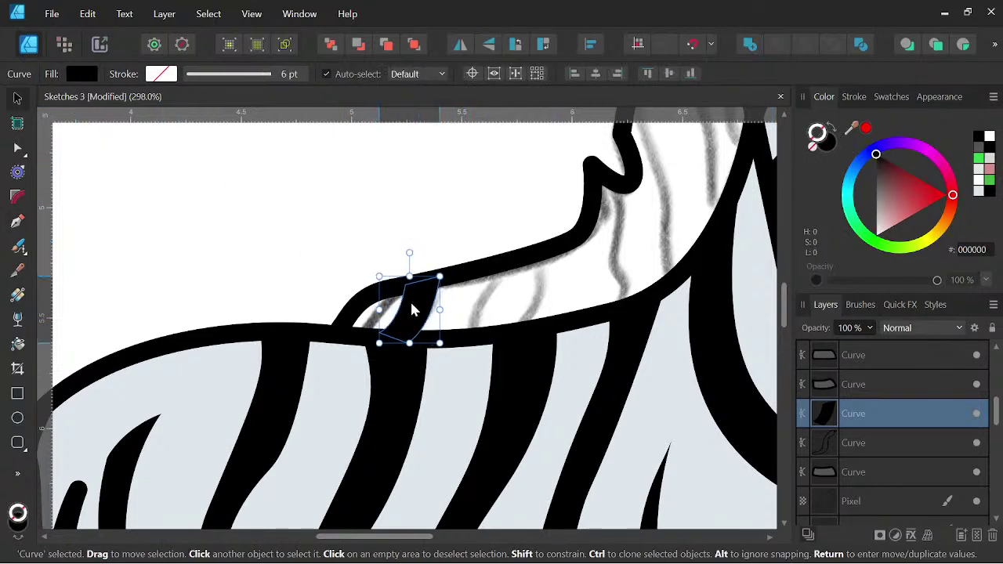
pyautogui.moveTo(410, 254); pyautogui.dragTo(406, 253)
# Draw a second curved stripe across the lower mane, ahead of the first one, and fill it black without a stroke.
pyautogui.press('space')
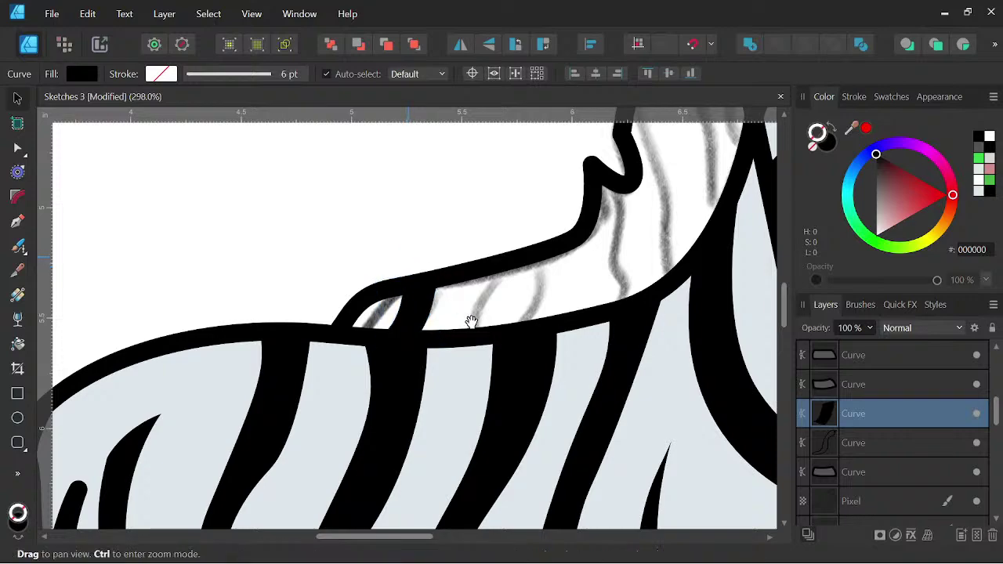
pyautogui.click(18, 221)
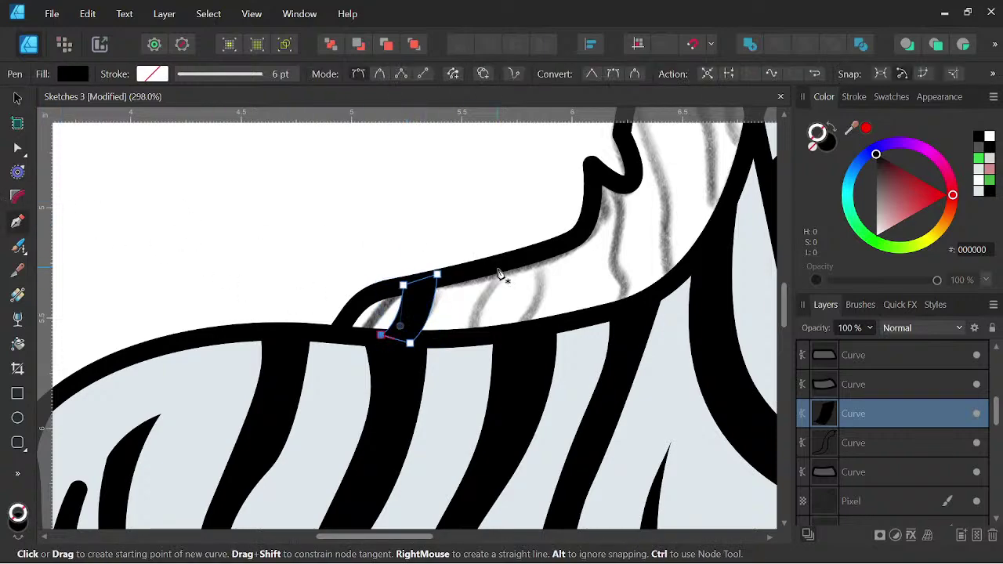
pyautogui.moveTo(497, 267); pyautogui.dragTo(471, 303)
pyautogui.moveTo(458, 341); pyautogui.dragTo(534, 290)
pyautogui.click(535, 257)
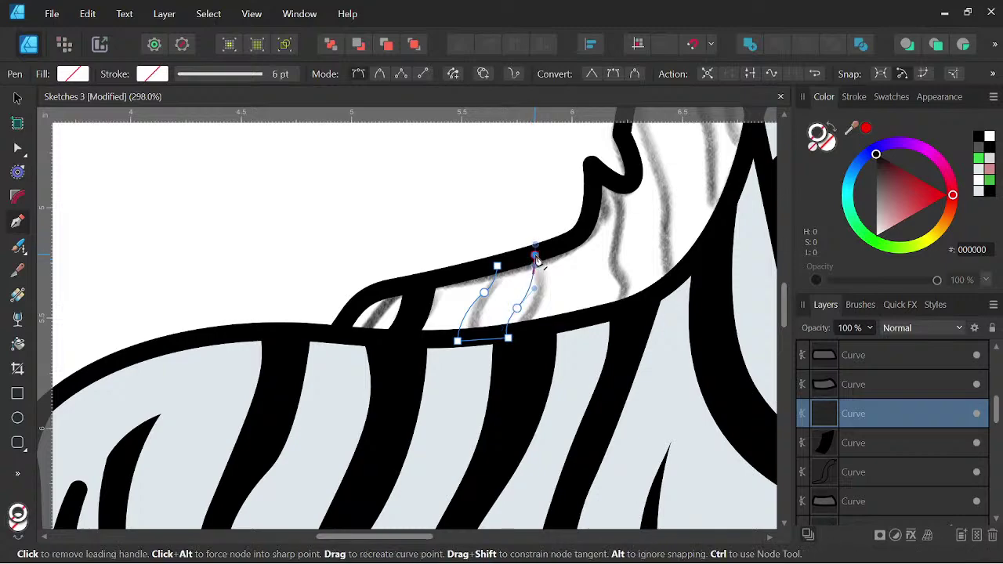
pyautogui.click(499, 267)
pyautogui.click(979, 138)
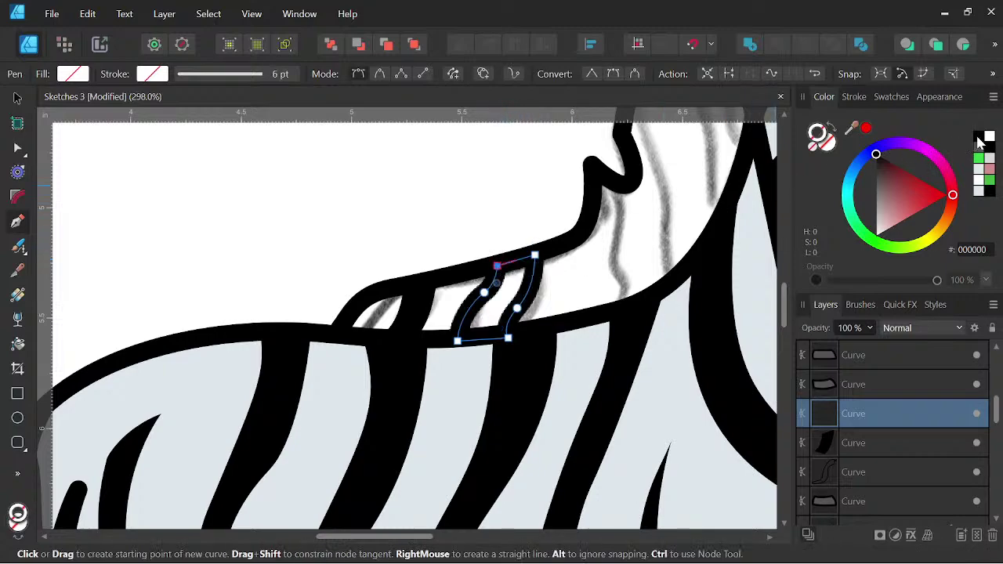
pyautogui.press('space')
pyautogui.click(834, 131)
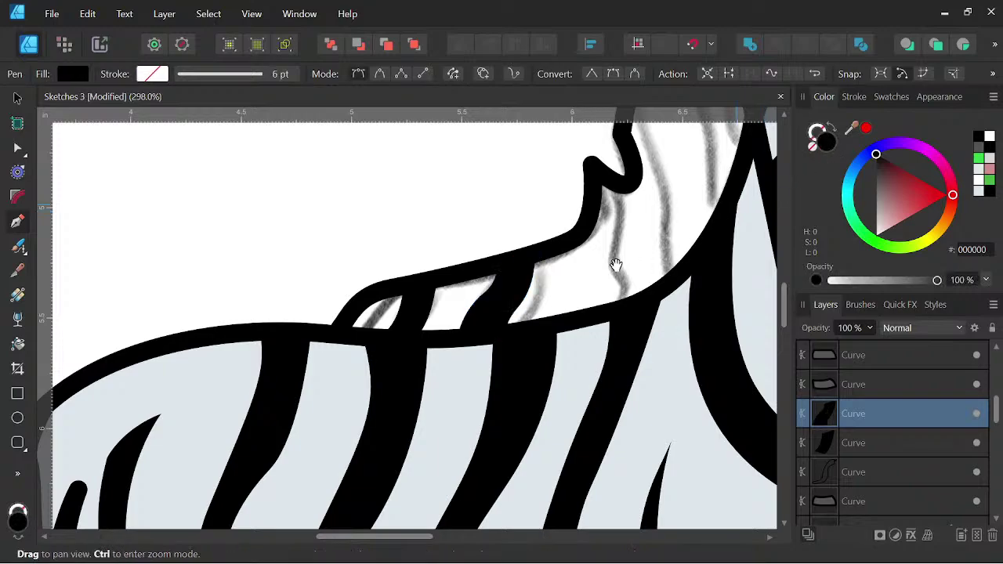
# Draw a wavy closed stripe from the mane's pointed notch down to the neck line and fill it black.
pyautogui.moveTo(613, 264)
pyautogui.mouseDown()
pyautogui.moveTo(432, 307)
pyautogui.moveTo(442, 337)
pyautogui.moveTo(474, 353)
pyautogui.moveTo(473, 264)
pyautogui.mouseUp()
pyautogui.click(440, 256)
pyautogui.click(439, 352)
pyautogui.moveTo(471, 225); pyautogui.dragTo(460, 212)
pyautogui.click(451, 204)
pyautogui.click(439, 254)
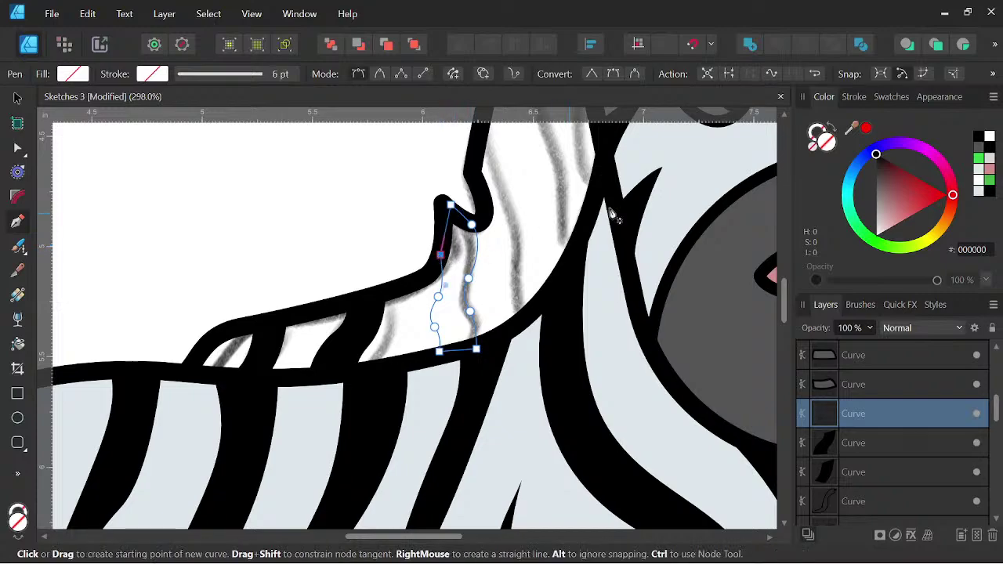
pyautogui.click(980, 138)
# Draw a closed wavy stripe down the upper mane, from the back edge below the ear to the neck line, and fill it black.
pyautogui.scroll(-5, 439, 314)
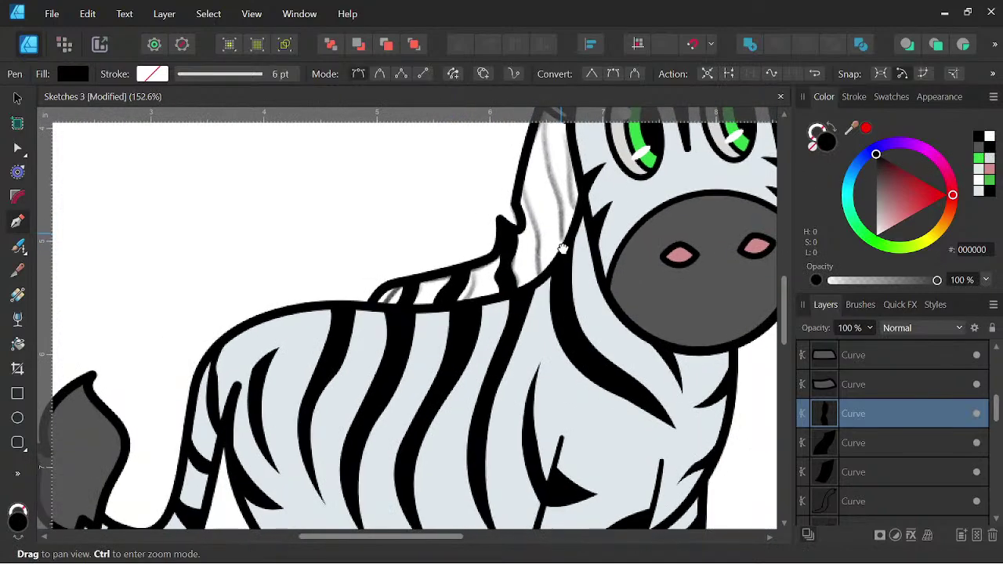
pyautogui.scroll(5, 392, 347)
pyautogui.click(348, 246)
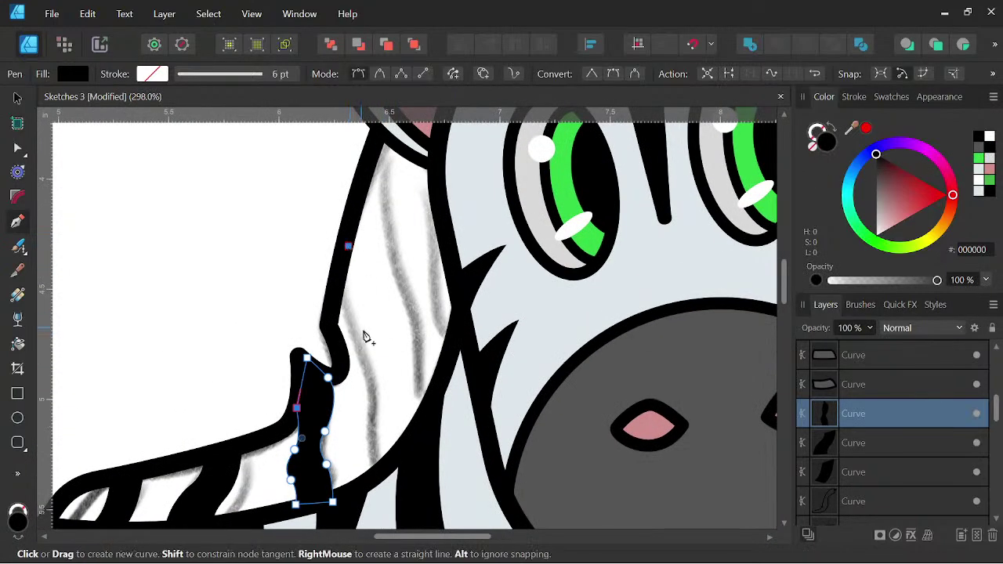
pyautogui.moveTo(367, 333); pyautogui.dragTo(386, 365)
pyautogui.moveTo(373, 401); pyautogui.dragTo(371, 428)
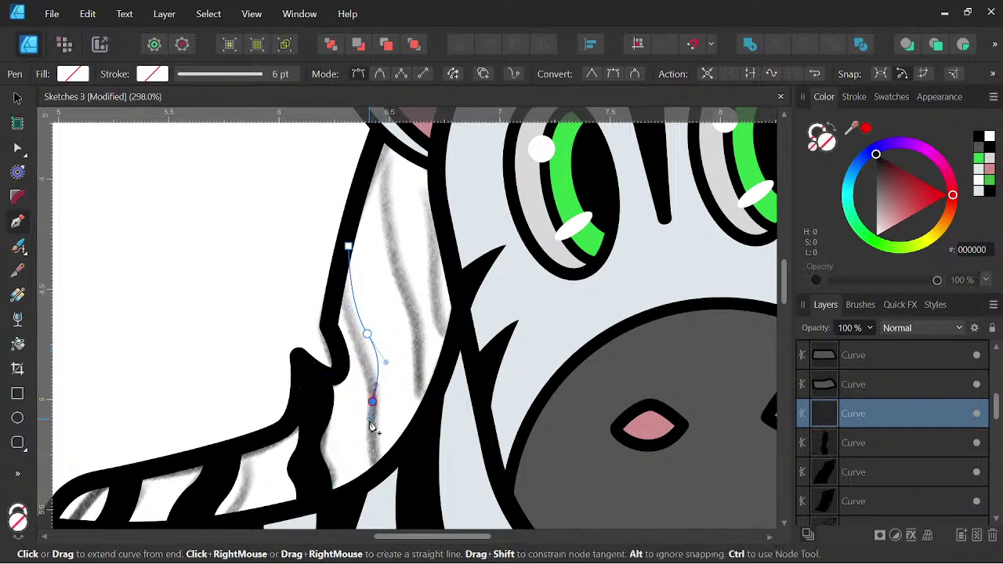
pyautogui.click(381, 472)
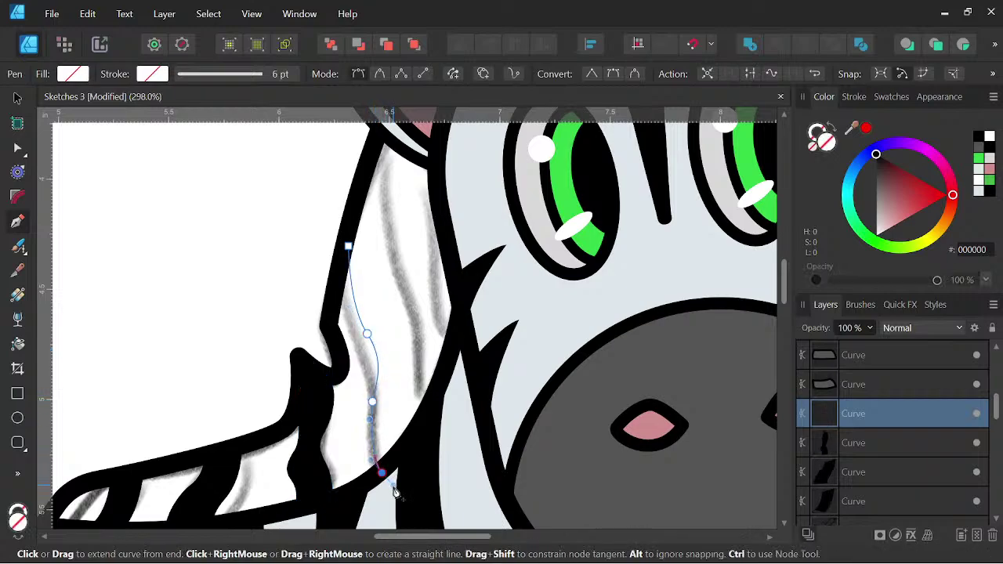
pyautogui.click(424, 423)
pyautogui.moveTo(415, 363); pyautogui.dragTo(428, 341)
pyautogui.moveTo(403, 279); pyautogui.dragTo(394, 260)
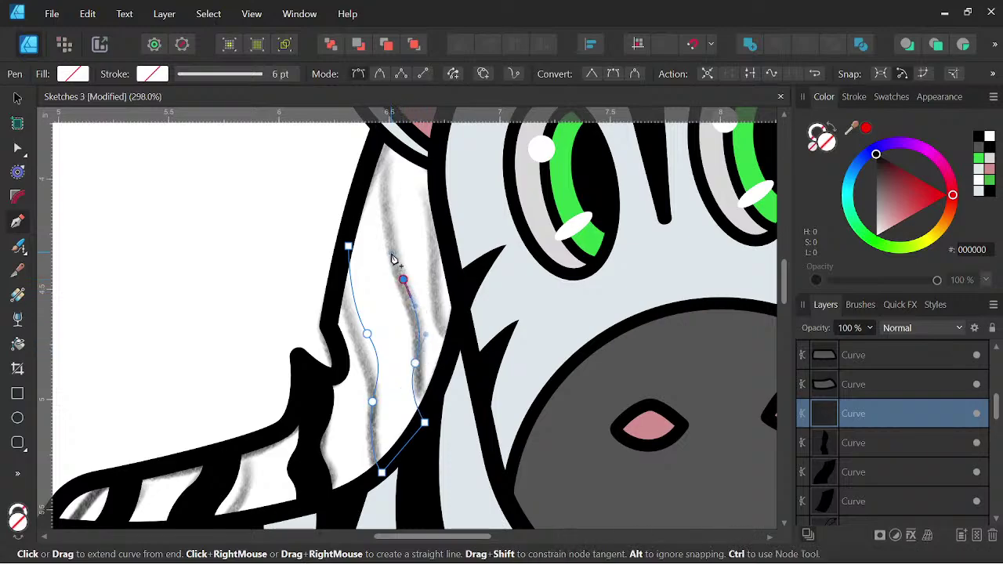
pyautogui.scroll(-2, 382, 173)
pyautogui.moveTo(384, 179); pyautogui.dragTo(405, 316)
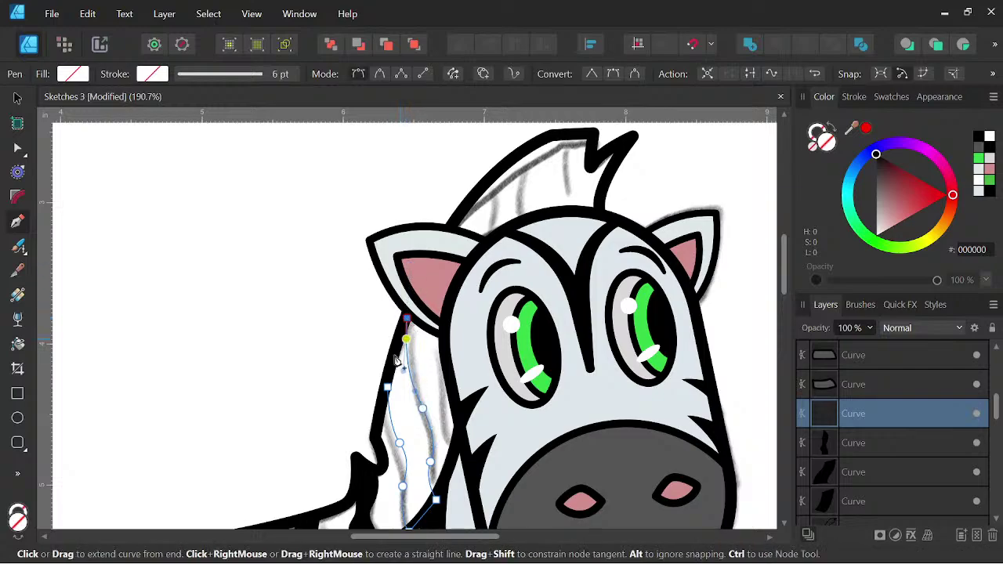
pyautogui.click(387, 391)
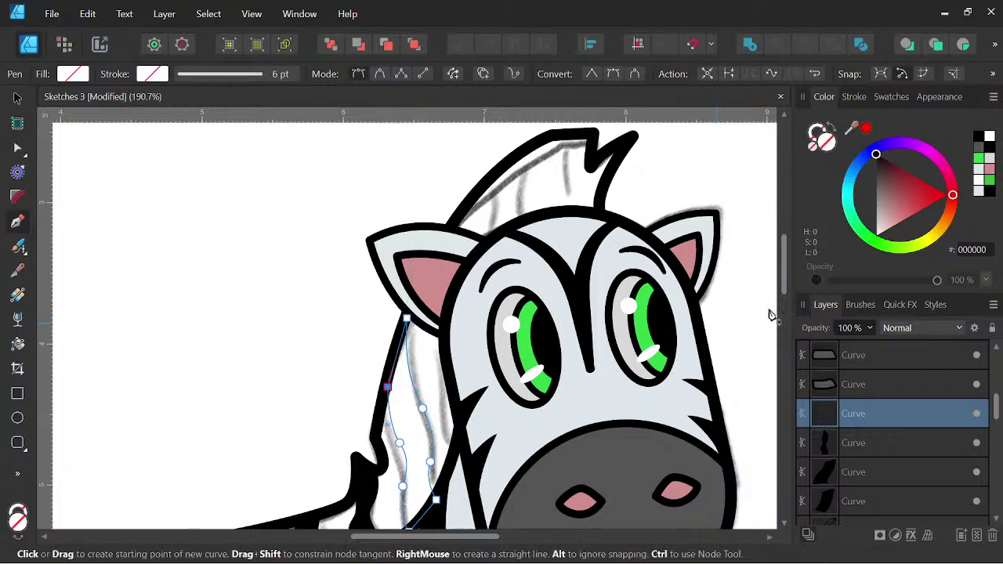
pyautogui.click(978, 138)
# Draw a closed, slightly curved stripe across the forelock above the ear, from the mane's outer edge to the head, and fill it black.
pyautogui.scroll(-4, 468, 324)
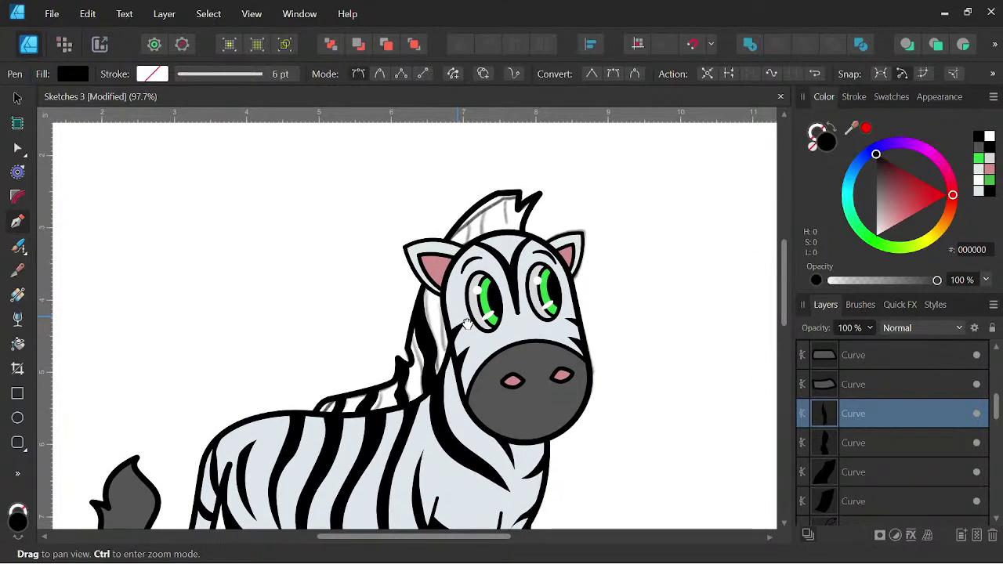
pyautogui.moveTo(467, 324); pyautogui.dragTo(457, 349)
pyautogui.scroll(4, 457, 276)
pyautogui.moveTo(477, 278); pyautogui.dragTo(484, 308)
pyautogui.click(459, 223)
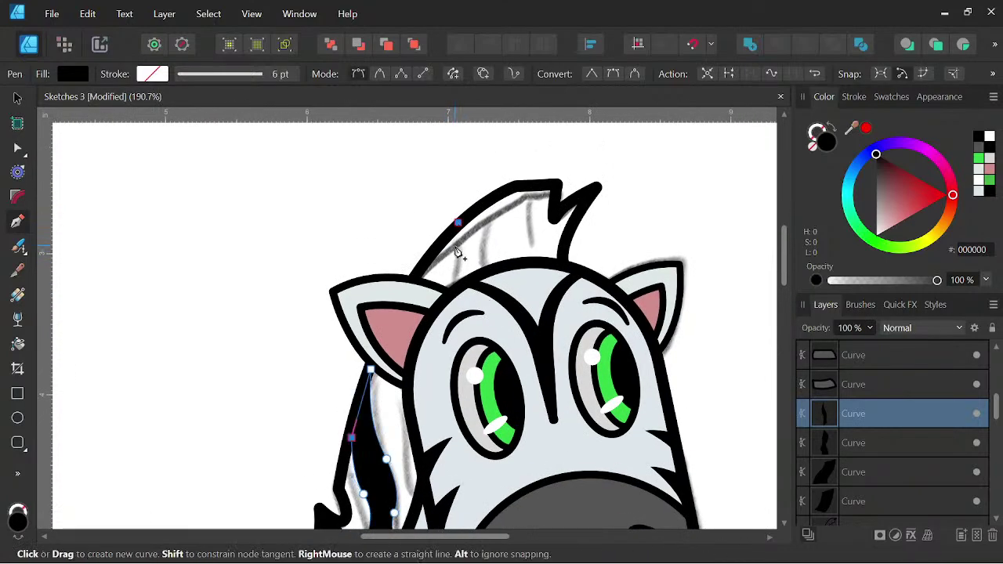
pyautogui.scroll(3, 456, 250)
pyautogui.click(457, 248)
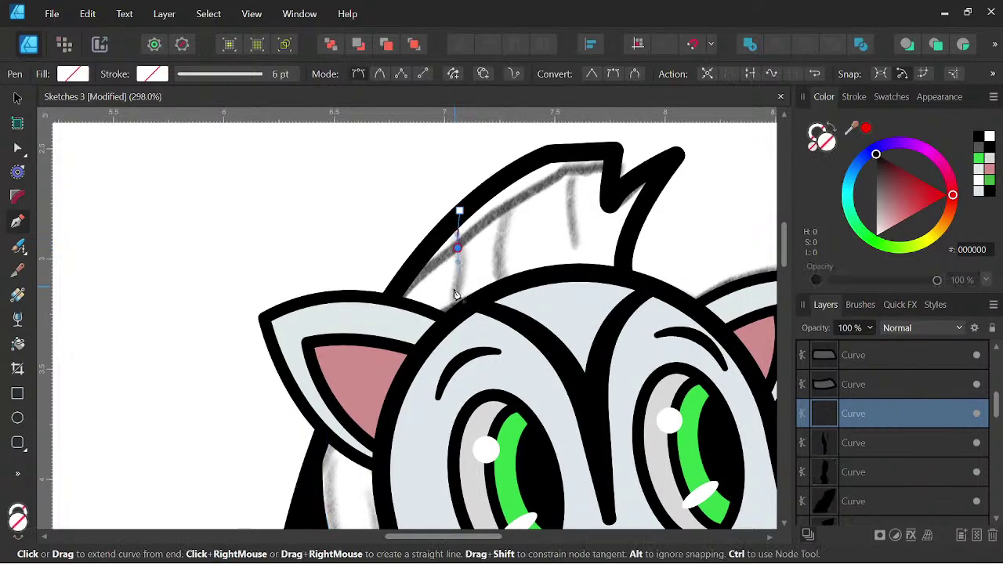
pyautogui.click(454, 288)
pyautogui.click(449, 316)
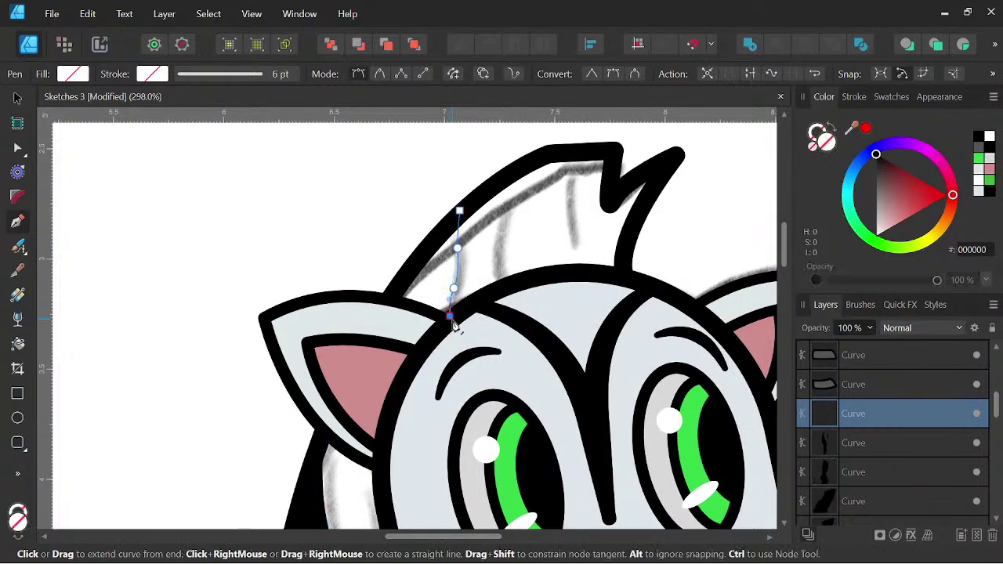
pyautogui.click(500, 290)
pyautogui.moveTo(495, 224); pyautogui.dragTo(502, 176)
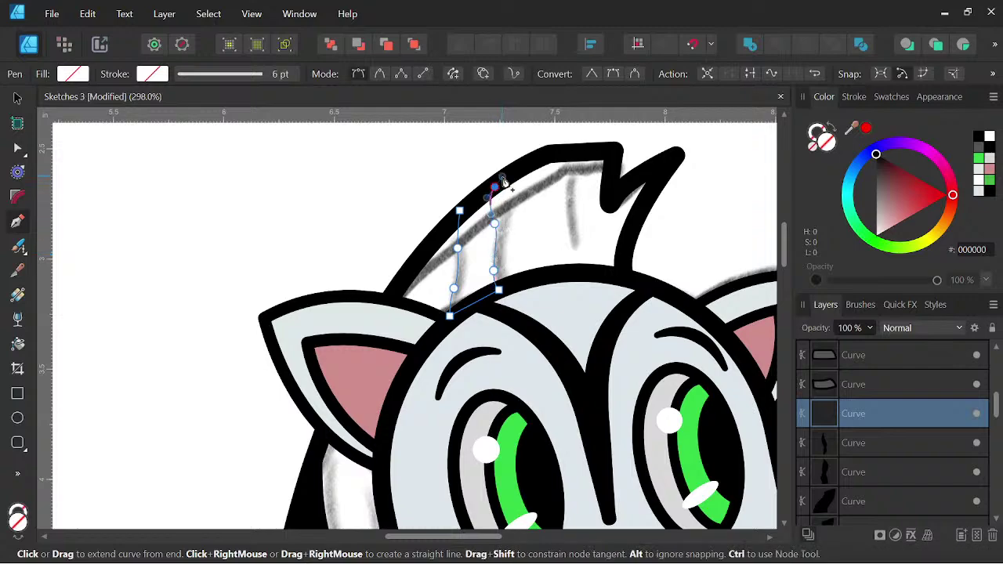
pyautogui.click(459, 211)
pyautogui.click(978, 137)
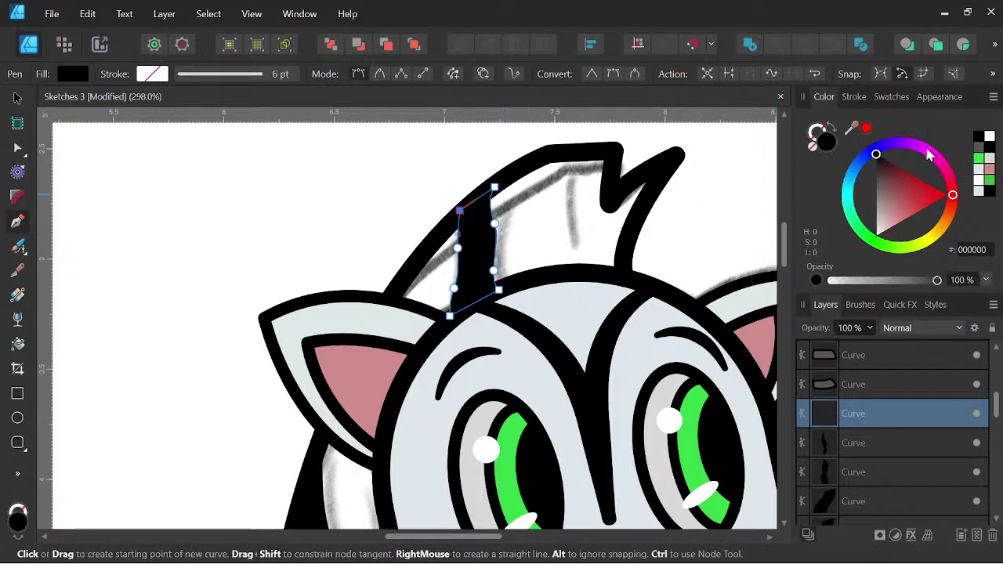
# Draw a thin pointed stripe hanging from the top edge of the forelock and fill it black.
pyautogui.click(543, 157)
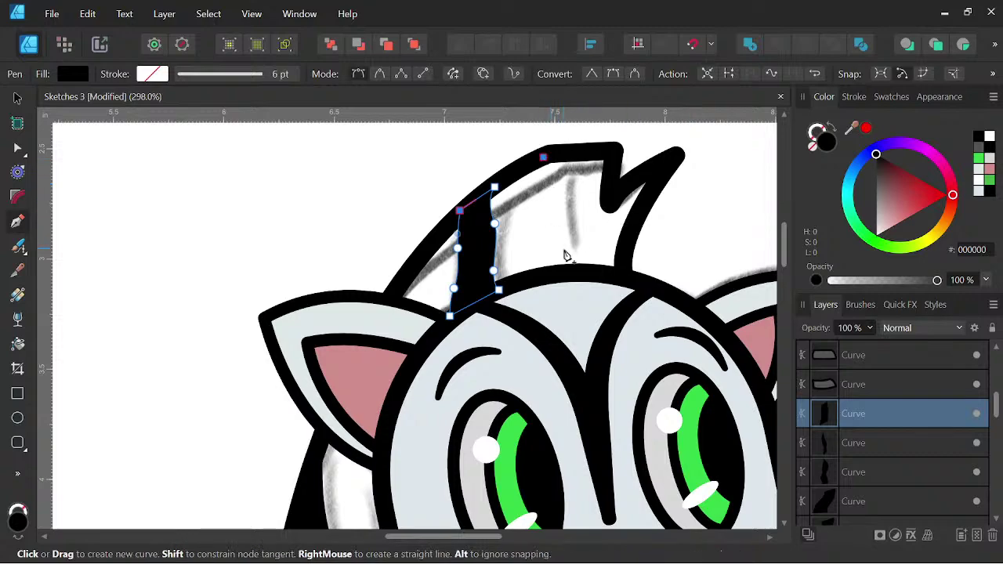
pyautogui.moveTo(565, 249); pyautogui.dragTo(554, 186)
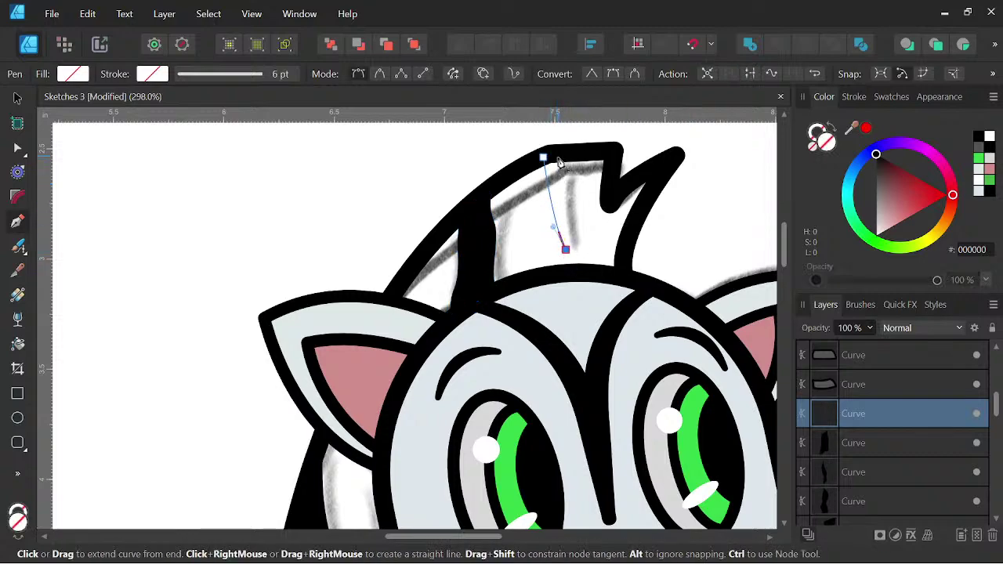
pyautogui.click(557, 157)
pyautogui.click(543, 157)
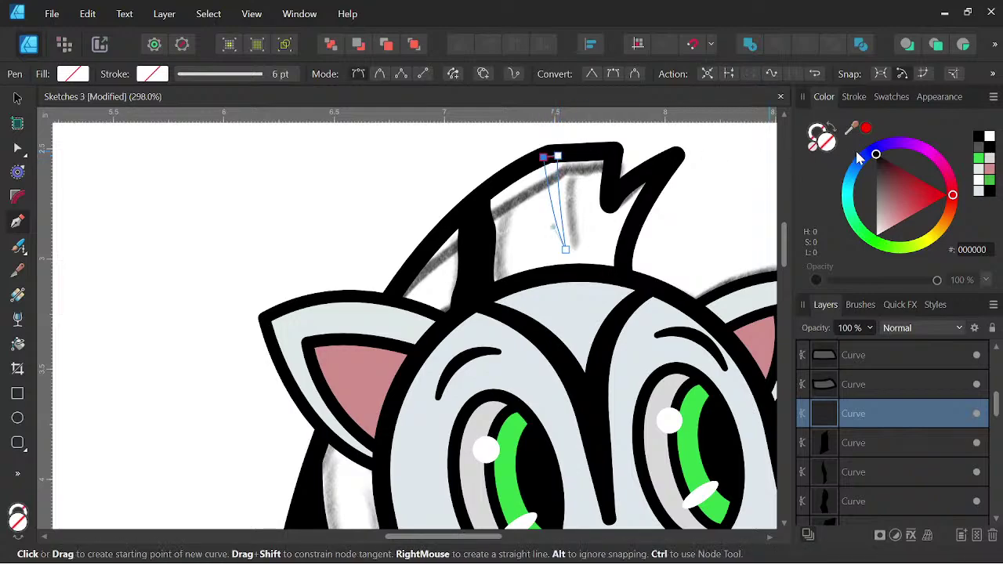
pyautogui.click(978, 137)
# Select the six black mane stripe curves and nest them inside the mane outline curve so it clips them.
pyautogui.scroll(-4, 729, 170)
pyautogui.moveTo(691, 246); pyautogui.dragTo(613, 249)
pyautogui.scroll(-3, 621, 220)
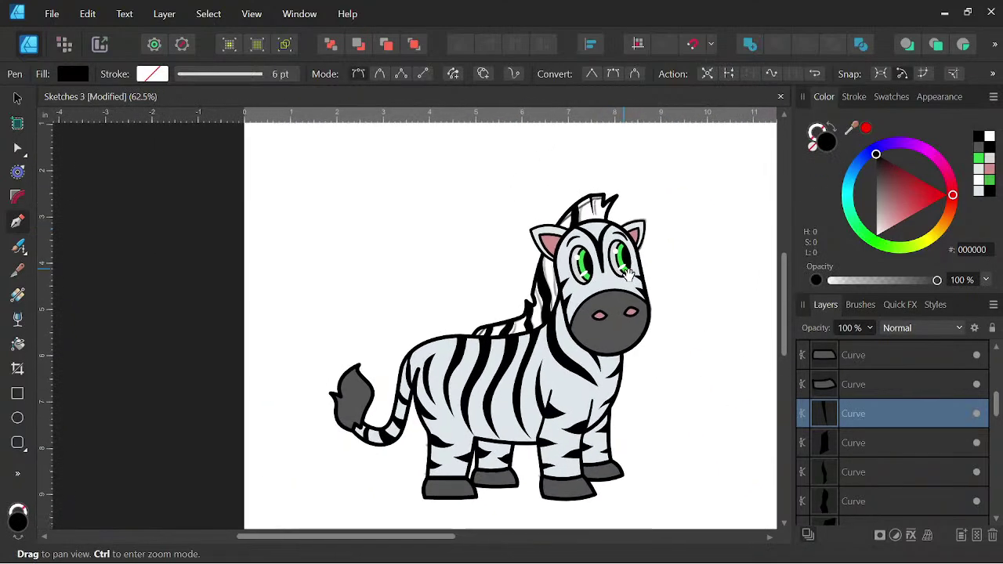
pyautogui.scroll(-2, 860, 427)
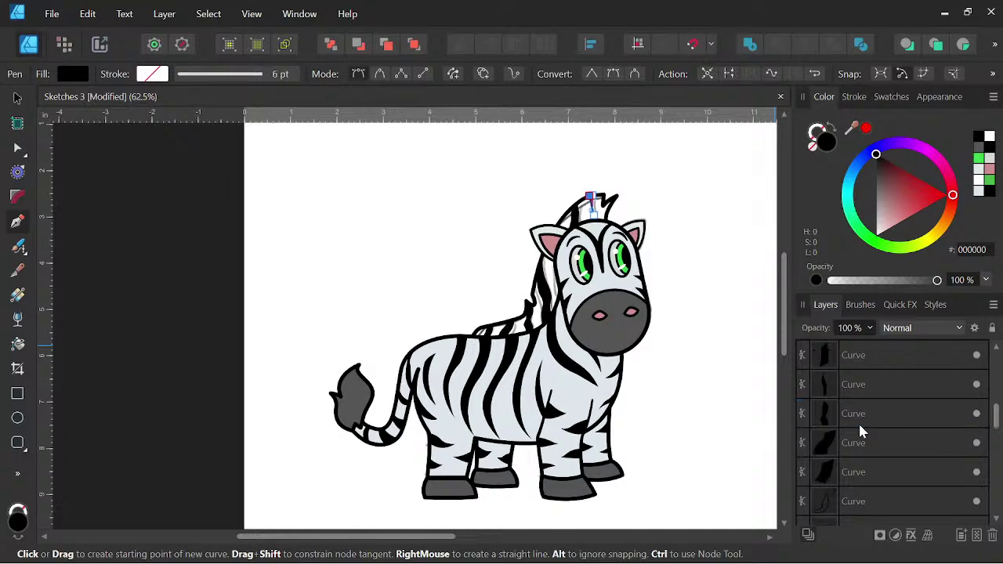
pyautogui.scroll(2, 861, 430)
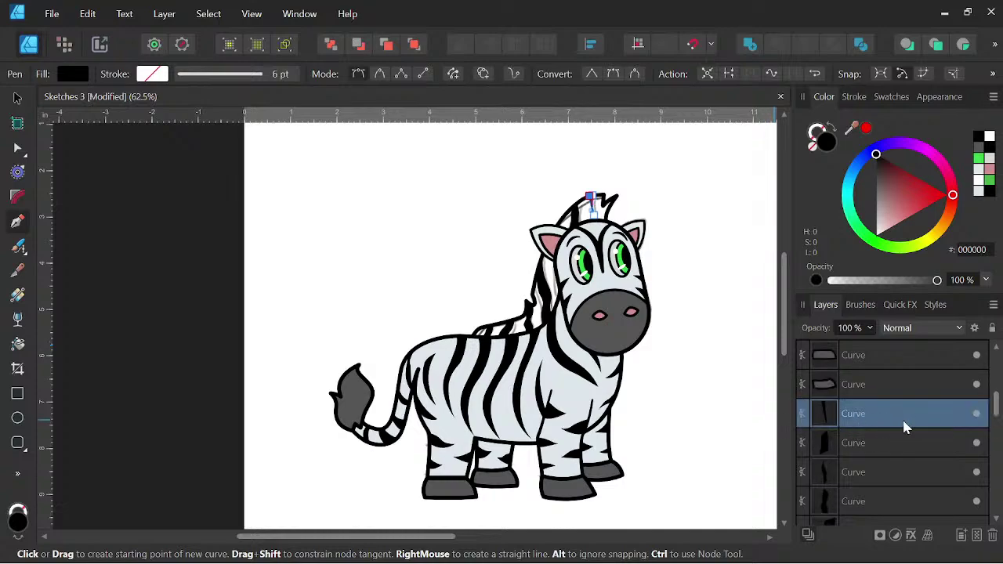
pyautogui.scroll(-2, 906, 427)
pyautogui.keyDown('shift'); pyautogui.click(868, 473); pyautogui.keyUp('shift')
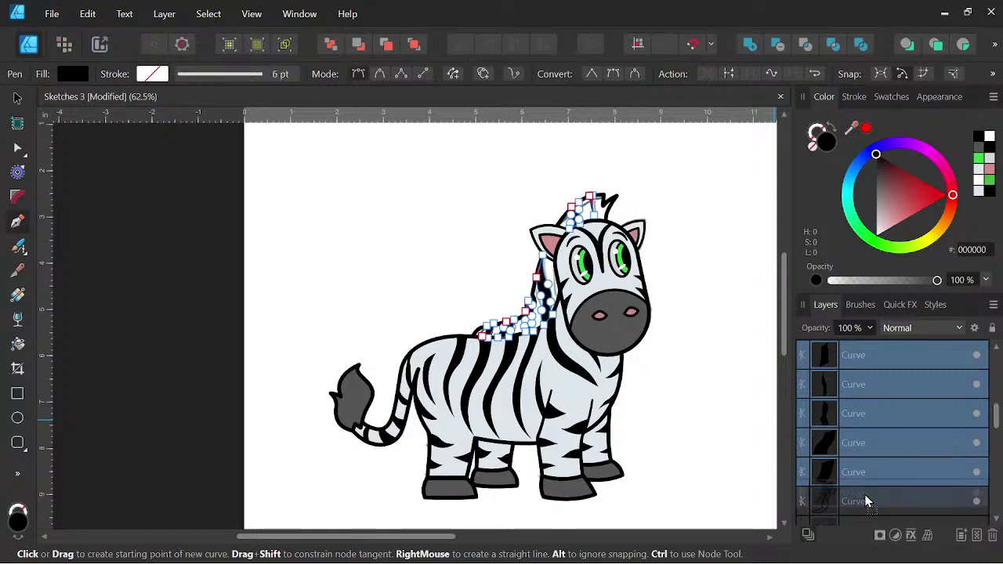
pyautogui.keyDown('shift'); pyautogui.click(866, 502); pyautogui.keyUp('shift')
pyautogui.scroll(-2, 843, 454)
pyautogui.scroll(2, 878, 382)
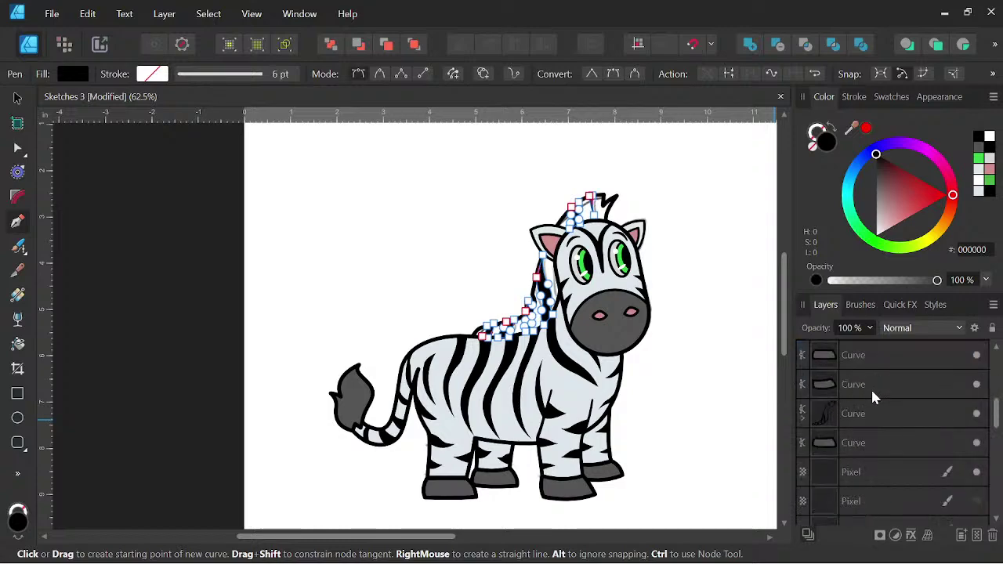
# Fill the mane outline curve with the light blue-gray DEE6EB used on the body.
pyautogui.click(864, 420)
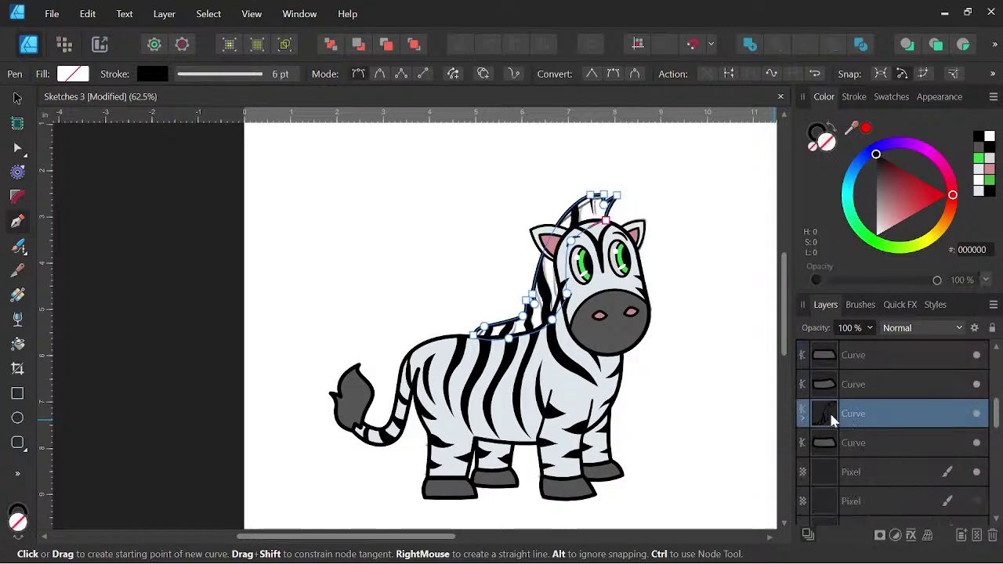
pyautogui.click(978, 192)
pyautogui.press('space')
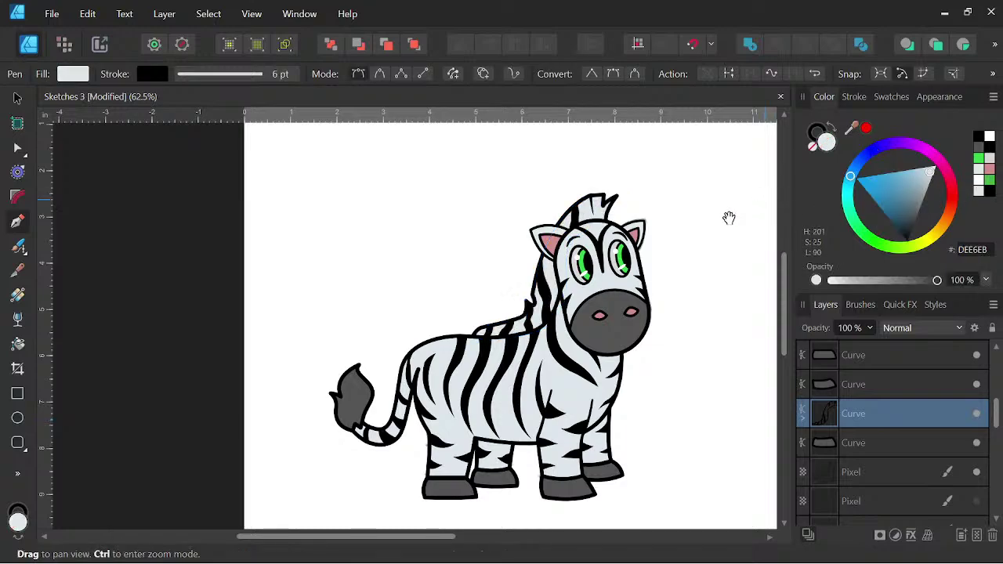
pyautogui.scroll(-1, 681, 337)
pyautogui.moveTo(680, 337); pyautogui.dragTo(632, 328)
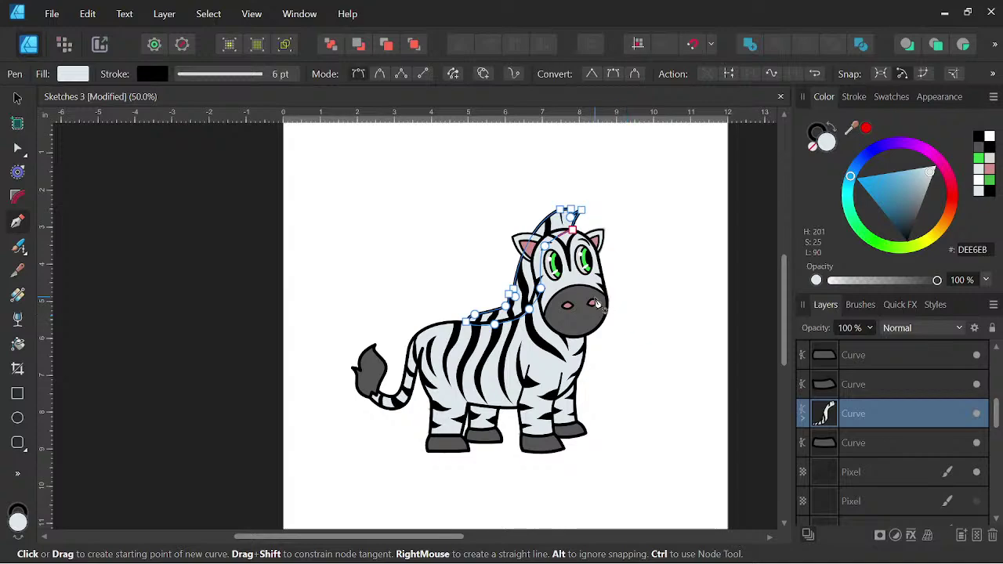
# Clear the selection and examine the whole zebra drawing and its layer stack.
pyautogui.click(17, 98)
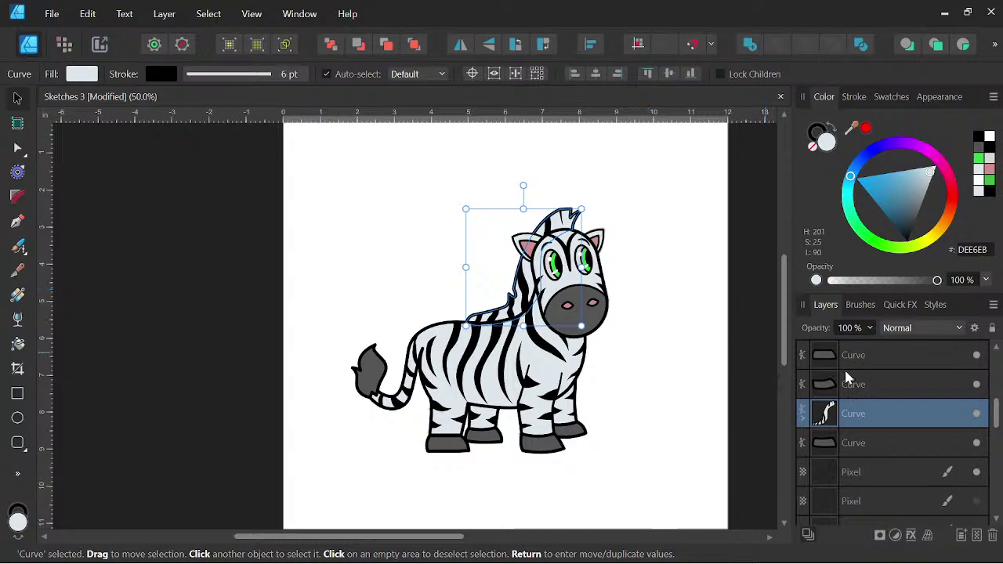
pyautogui.click(886, 446)
pyautogui.scroll(5, 876, 433)
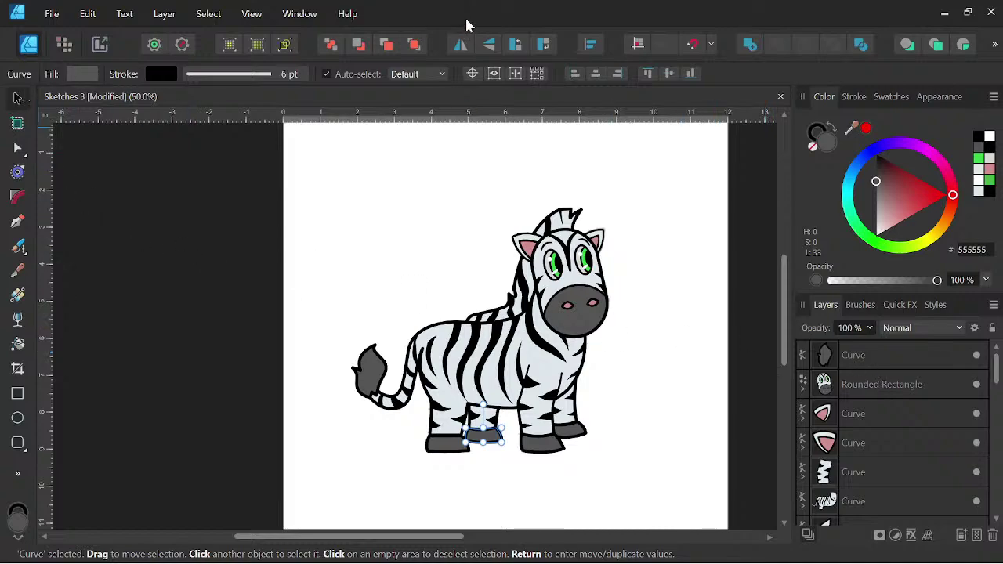
pyautogui.click(759, 304)
pyautogui.press('space')
pyautogui.moveTo(701, 392); pyautogui.dragTo(584, 328)
pyautogui.scroll(-3, 639, 362)
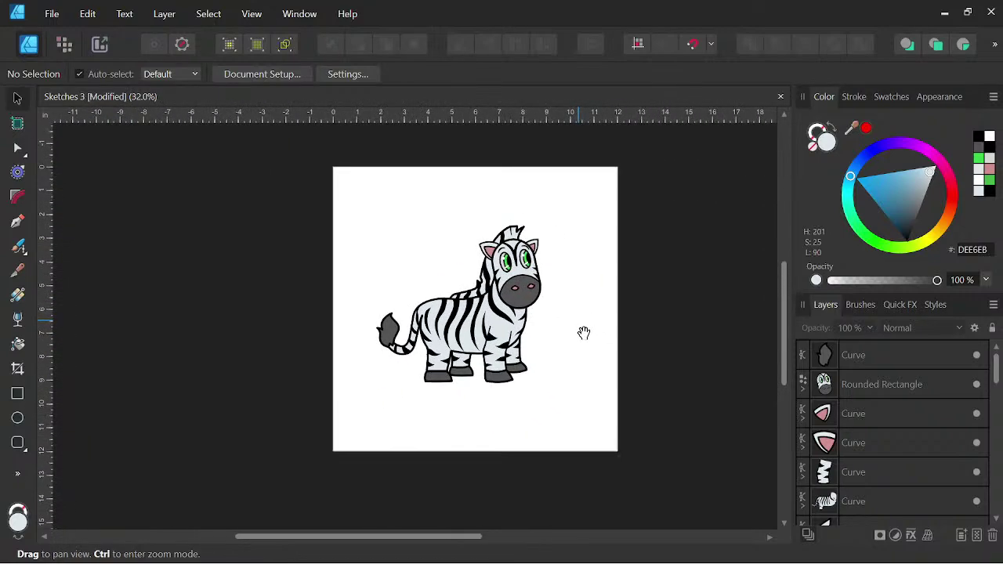
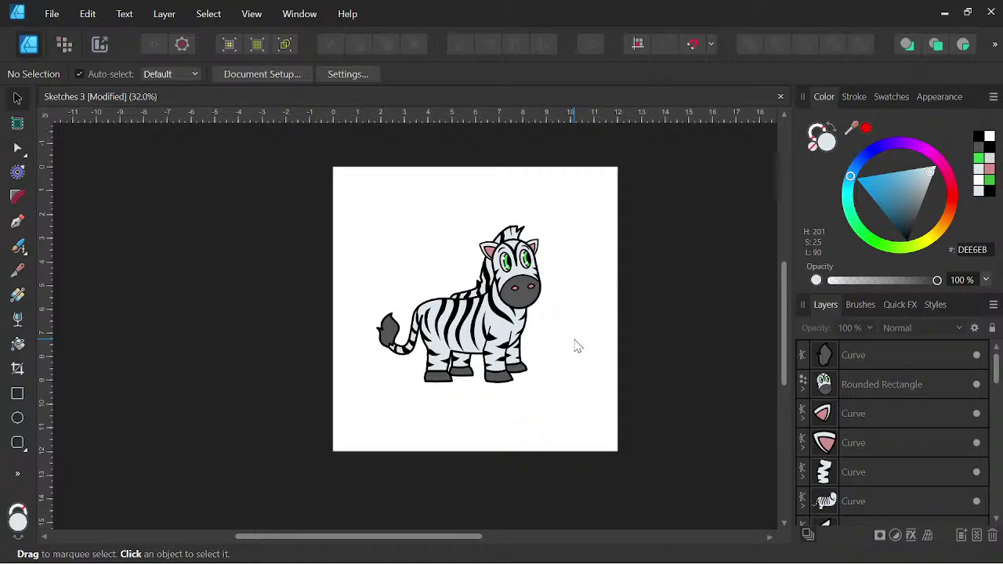
pyautogui.scroll(5, 453, 292)
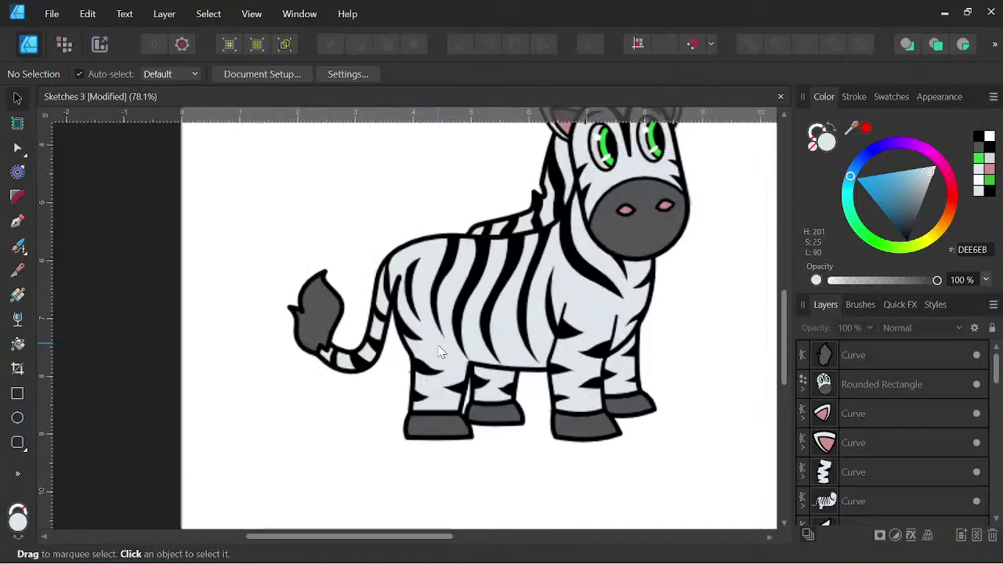
pyautogui.scroll(-4, 453, 291)
pyautogui.scroll(-10, 887, 421)
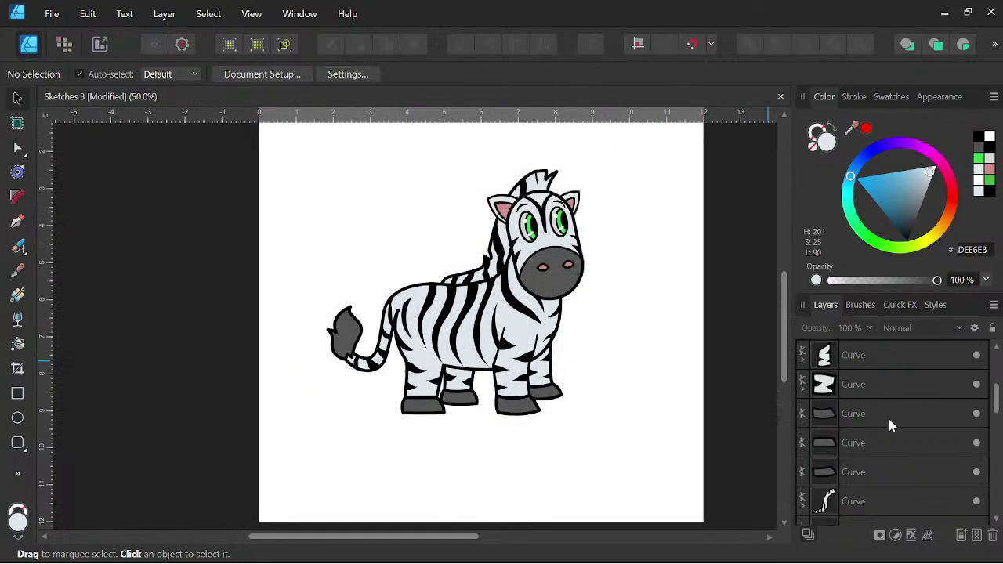
pyautogui.scroll(3, 873, 425)
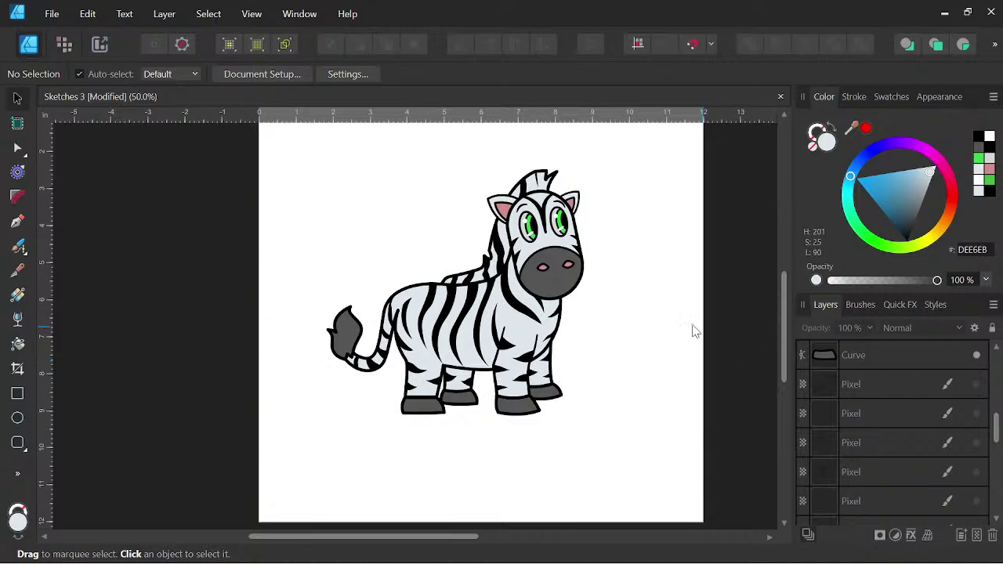
pyautogui.scroll(-3, 550, 303)
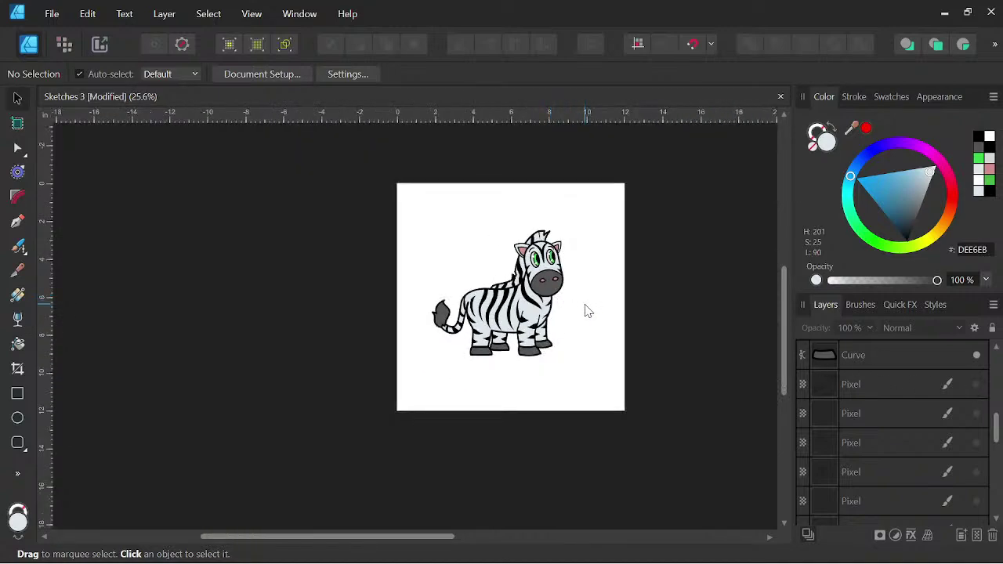
pyautogui.scroll(1, 588, 311)
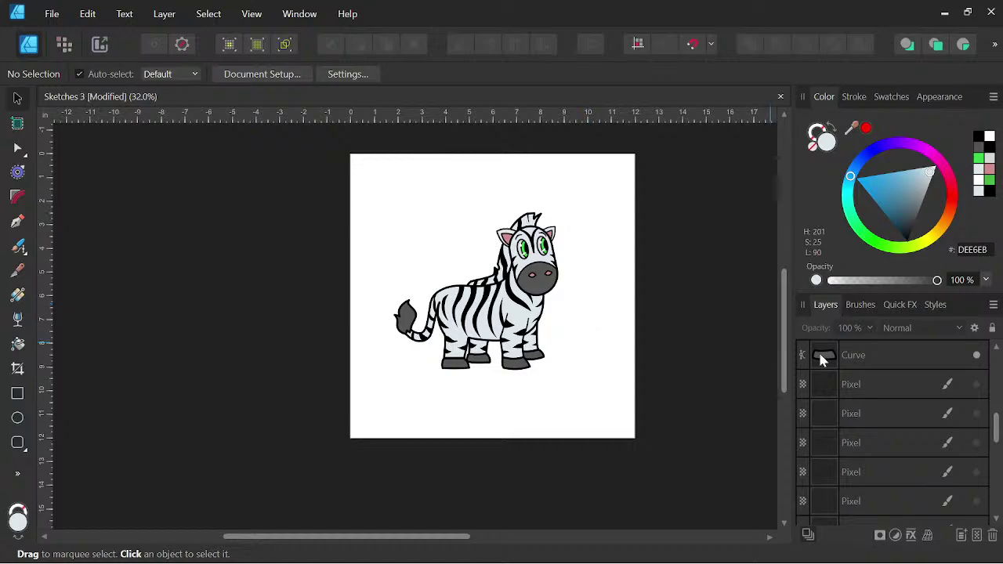
# Select all the zebra's vector objects and combine them into one group.
pyautogui.click(859, 357)
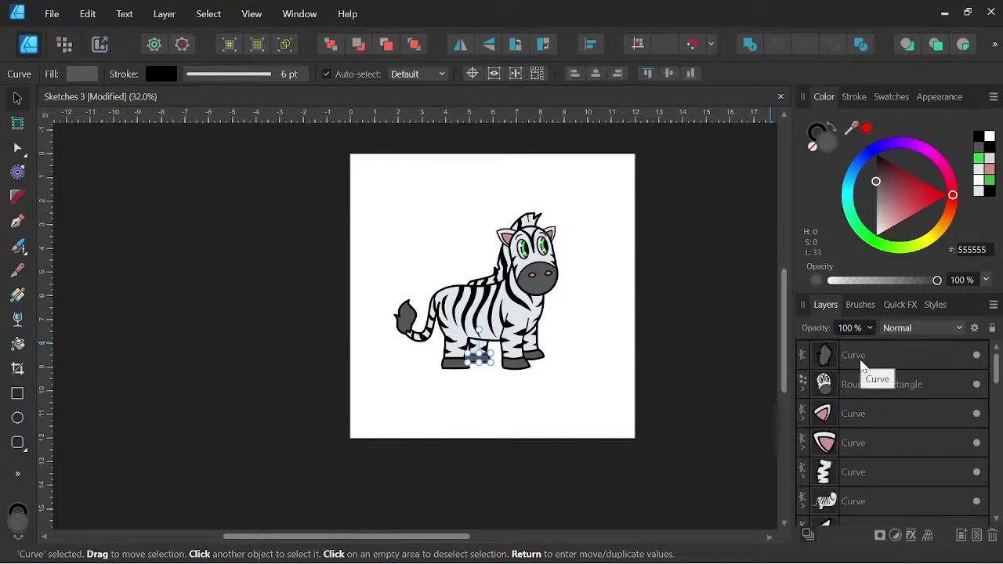
pyautogui.hotkey('ctrl', 'a')
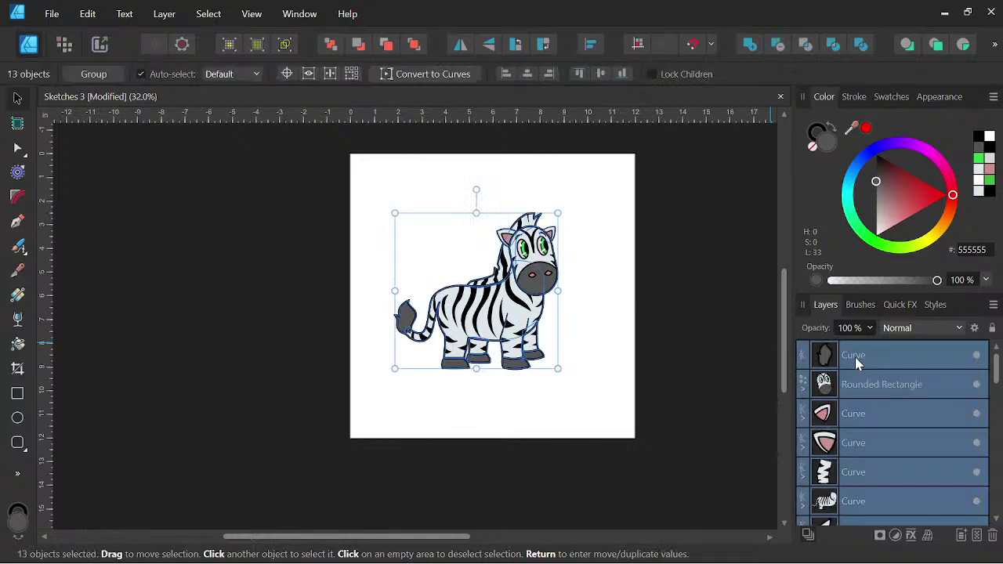
pyautogui.rightClick(856, 360)
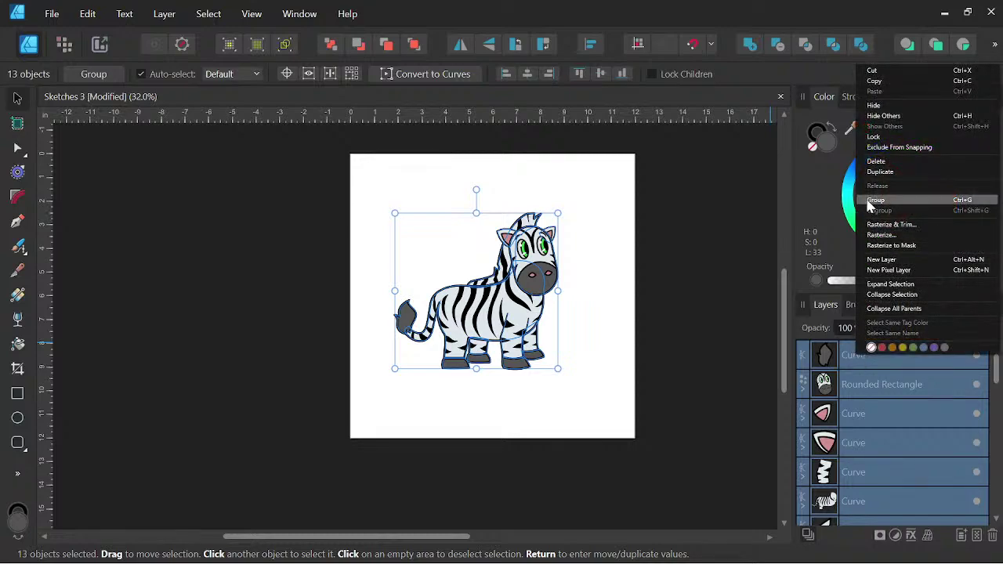
pyautogui.click(870, 202)
# Rename the new group of zebra objects as Zebra.
pyautogui.doubleClick(858, 355)
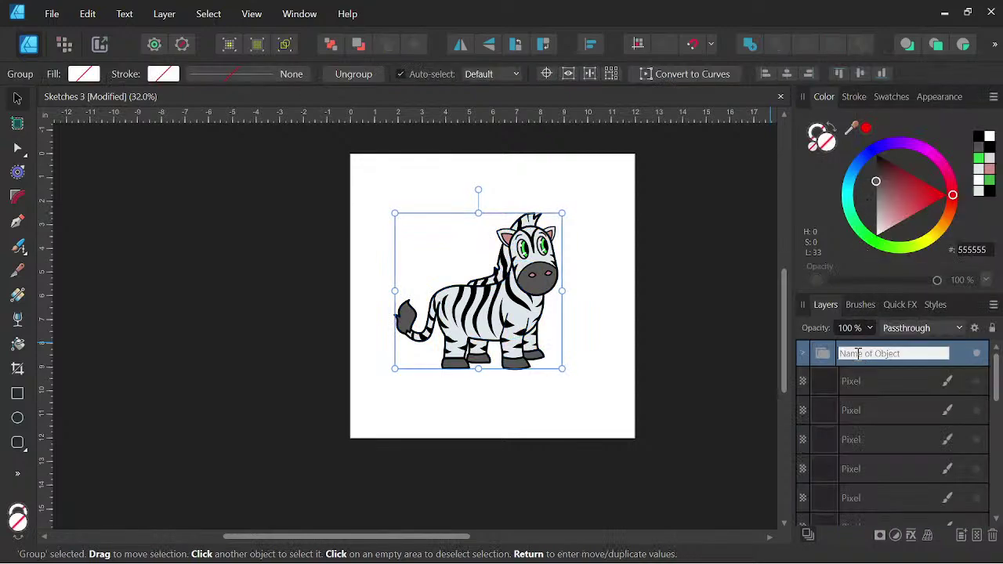
pyautogui.write('Zevra')
pyautogui.press('Return')
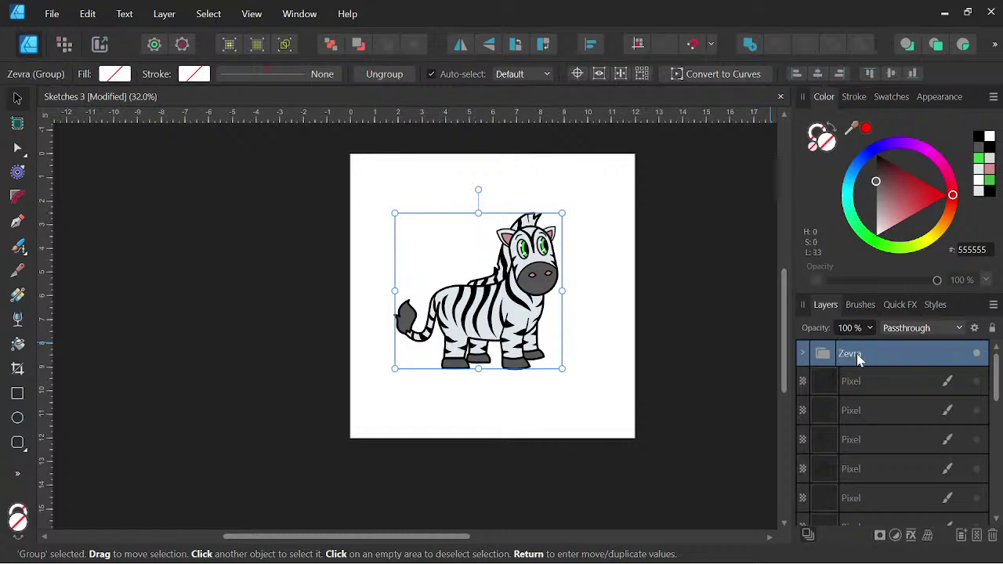
pyautogui.doubleClick(858, 356)
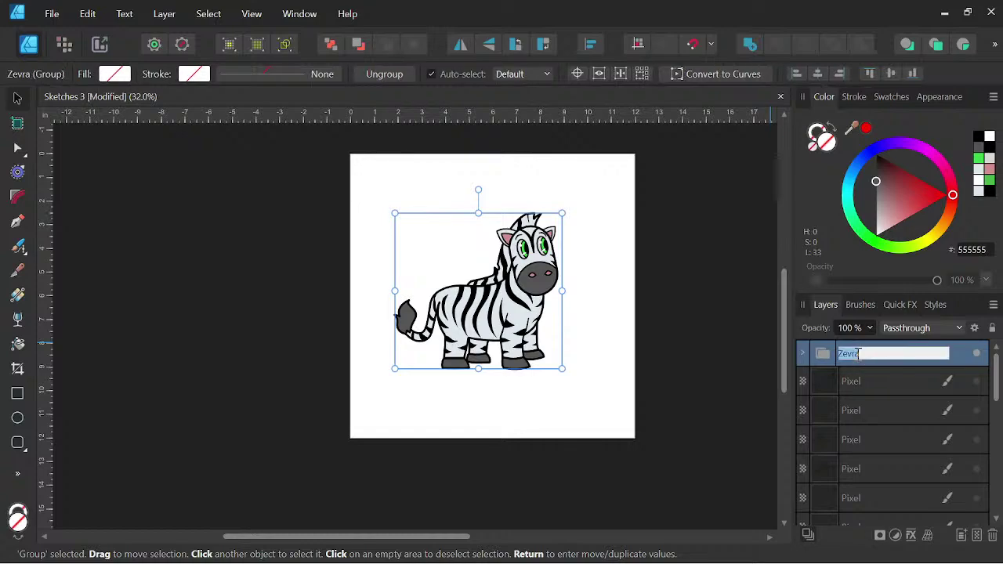
pyautogui.write('Z')
pyautogui.press('Return')
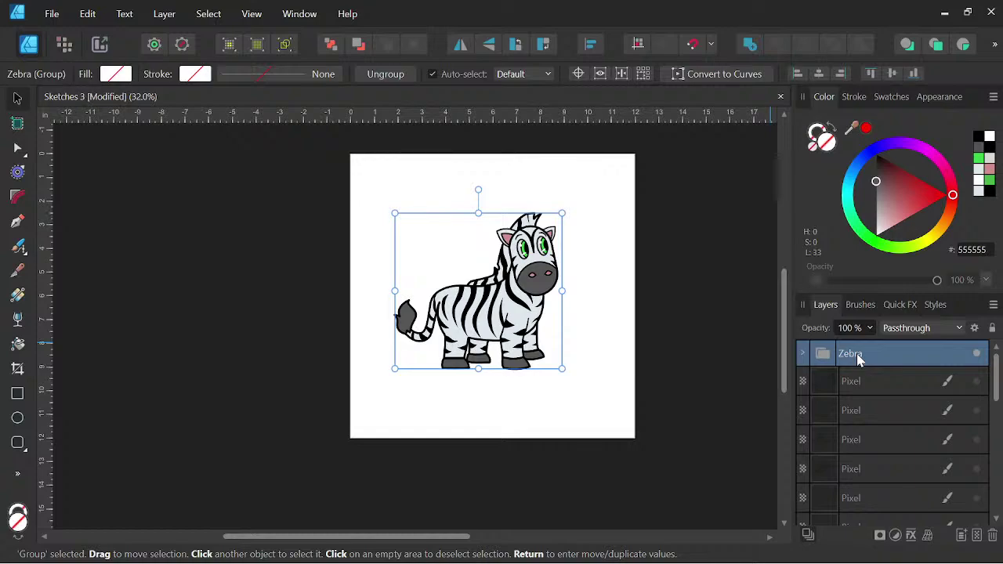
# Hide the Zebra group and show the two pixel layers holding the sleeping and hanging sloth sketches.
pyautogui.click(976, 353)
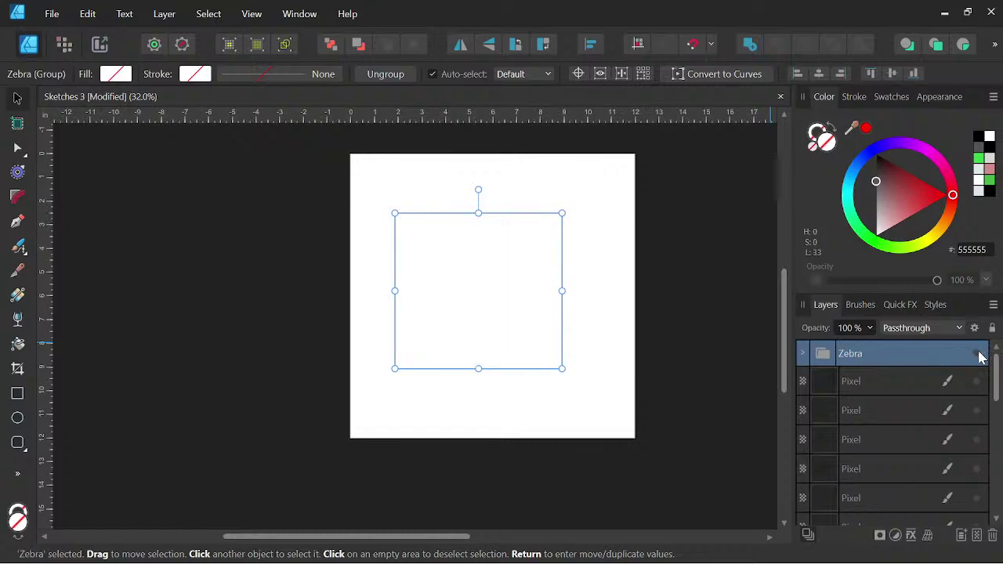
pyautogui.click(979, 410)
pyautogui.click(979, 410)
pyautogui.click(978, 382)
pyautogui.click(979, 382)
pyautogui.click(976, 440)
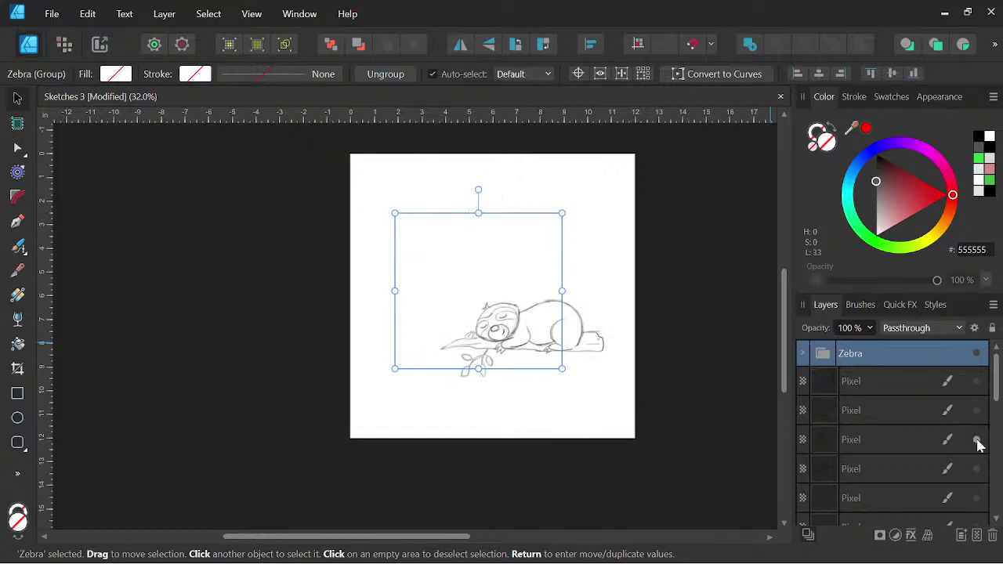
pyautogui.click(977, 468)
pyautogui.click(657, 333)
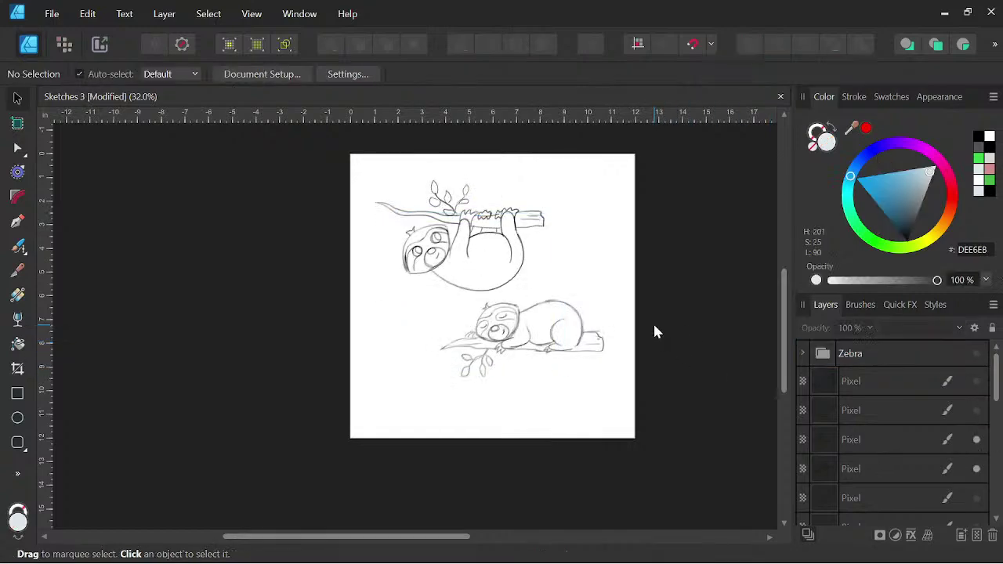
pyautogui.scroll(2, 521, 312)
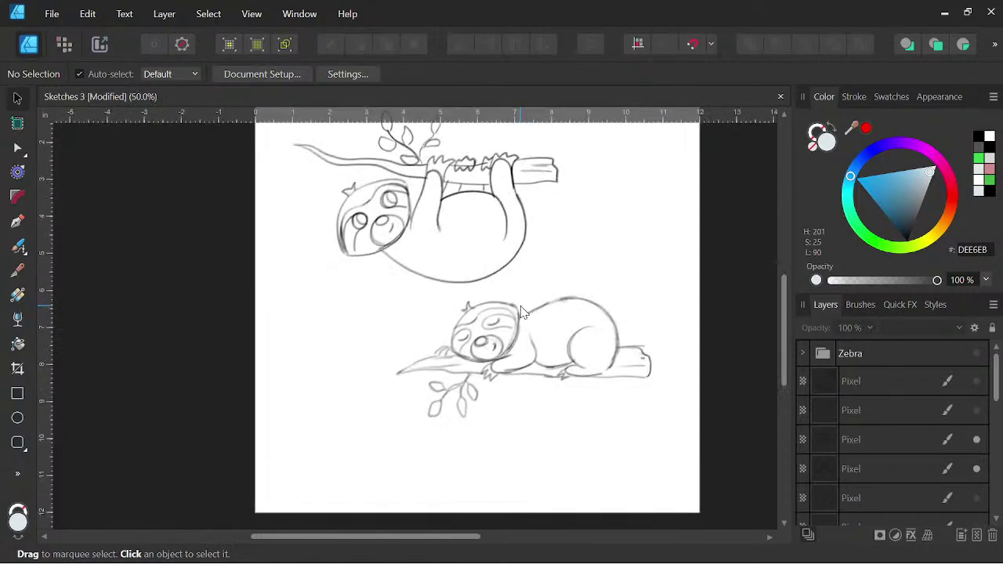
pyautogui.press('space')
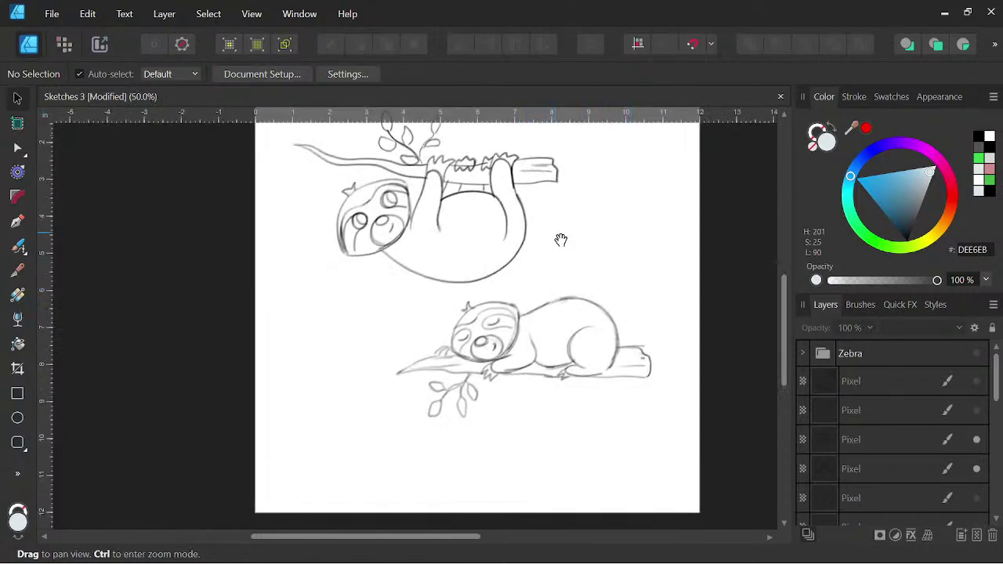
pyautogui.moveTo(563, 264); pyautogui.dragTo(536, 321)
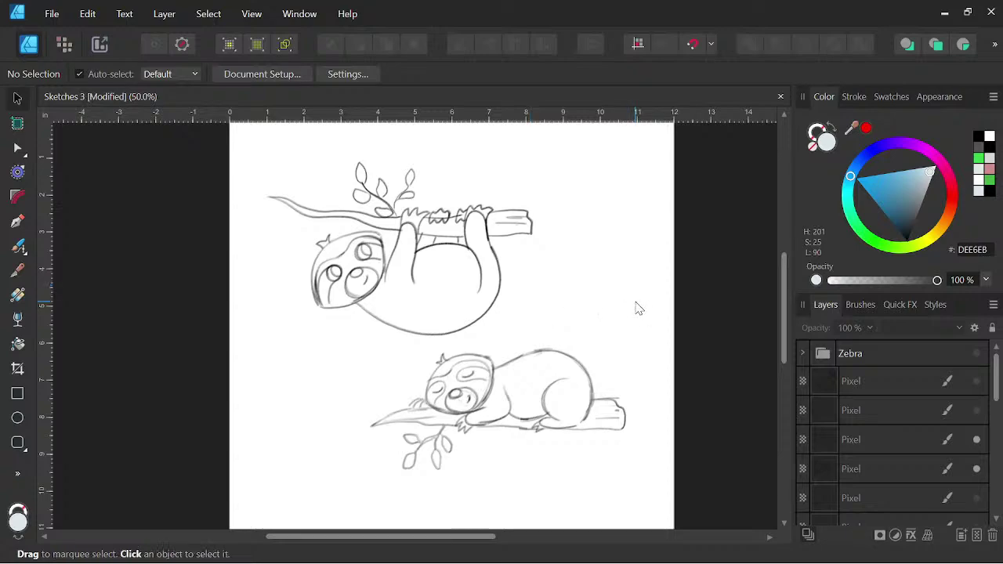
# Select the sleeping sloth sketch and narrow it horizontally while keeping its height.
pyautogui.click(921, 446)
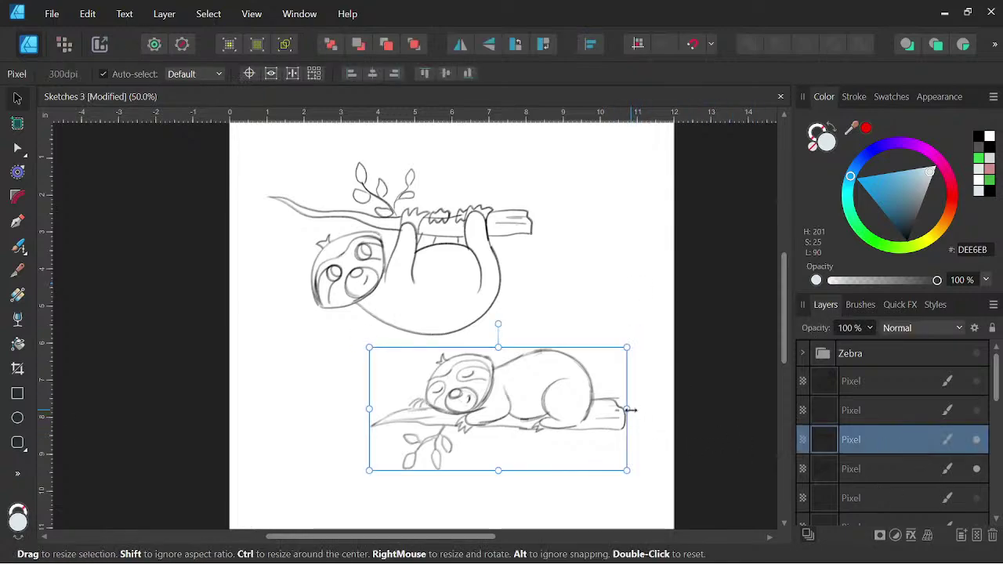
pyautogui.moveTo(631, 408); pyautogui.dragTo(597, 411)
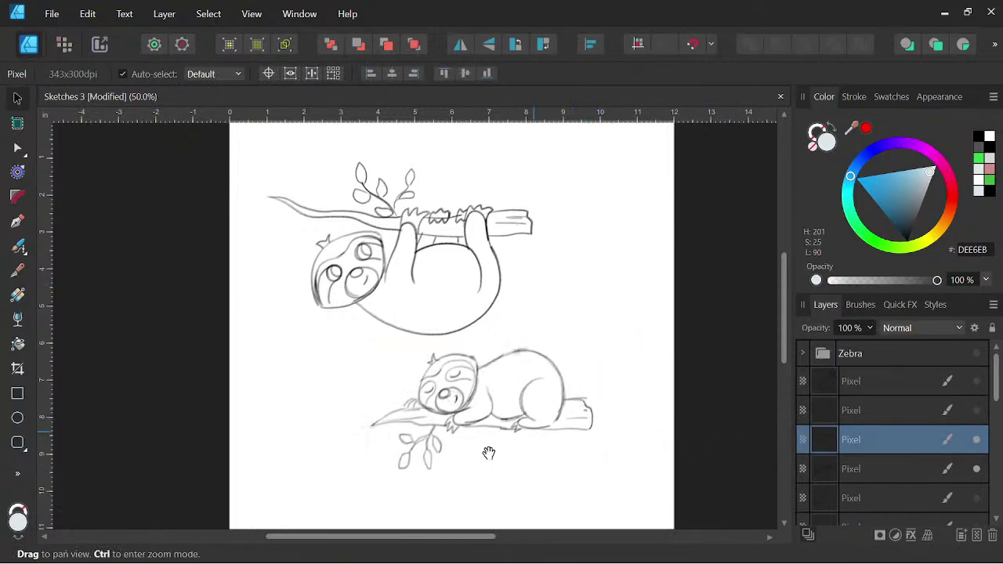
pyautogui.moveTo(481, 416); pyautogui.dragTo(499, 433)
pyautogui.scroll(2, 498, 433)
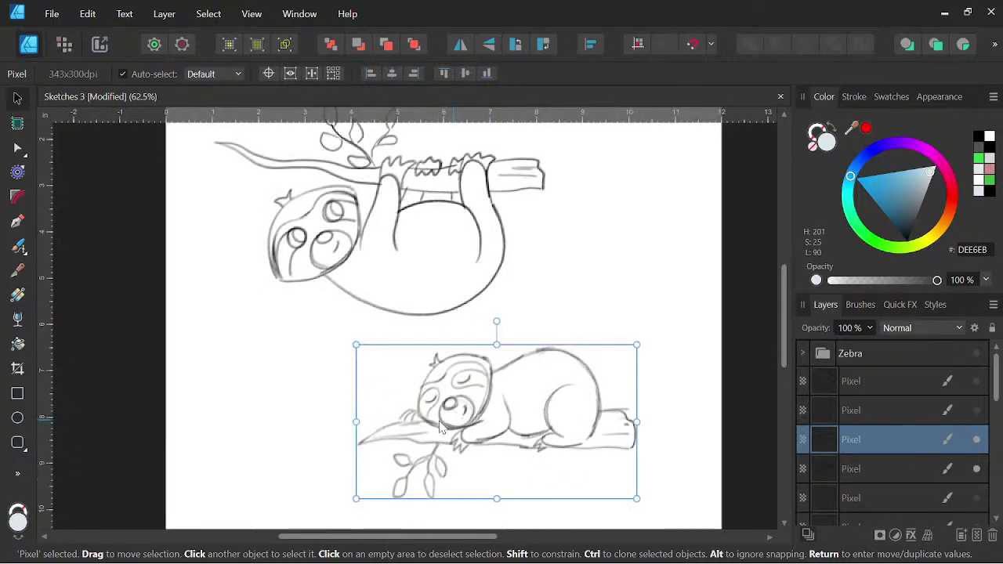
pyautogui.moveTo(359, 421)
pyautogui.mouseDown()
pyautogui.moveTo(372, 420)
pyautogui.moveTo(358, 420)
pyautogui.mouseUp()
pyautogui.scroll(-2, 710, 413)
pyautogui.moveTo(710, 413); pyautogui.dragTo(689, 397)
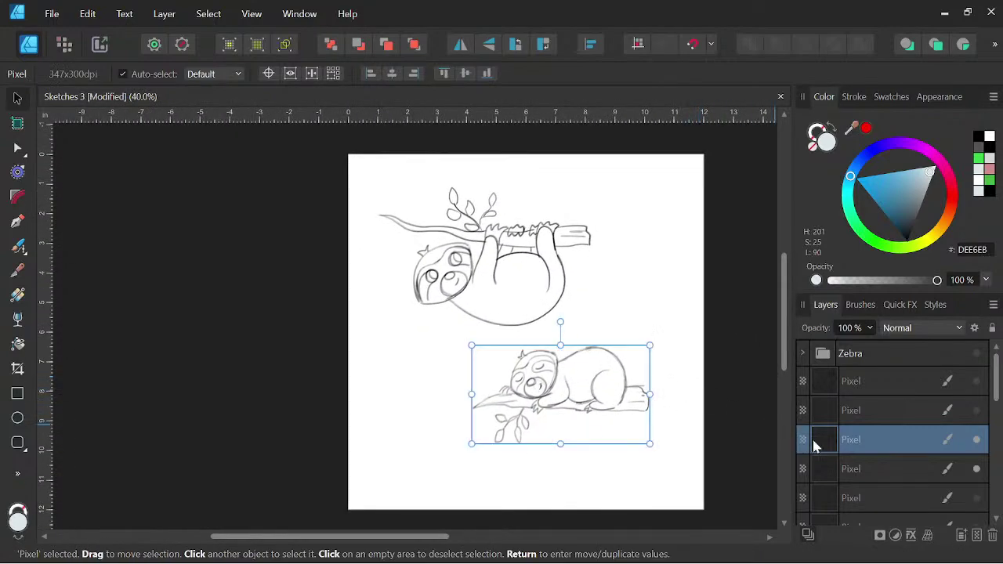
# Narrow the hanging sloth sketch slightly from its left side and clear the selection.
pyautogui.click(871, 469)
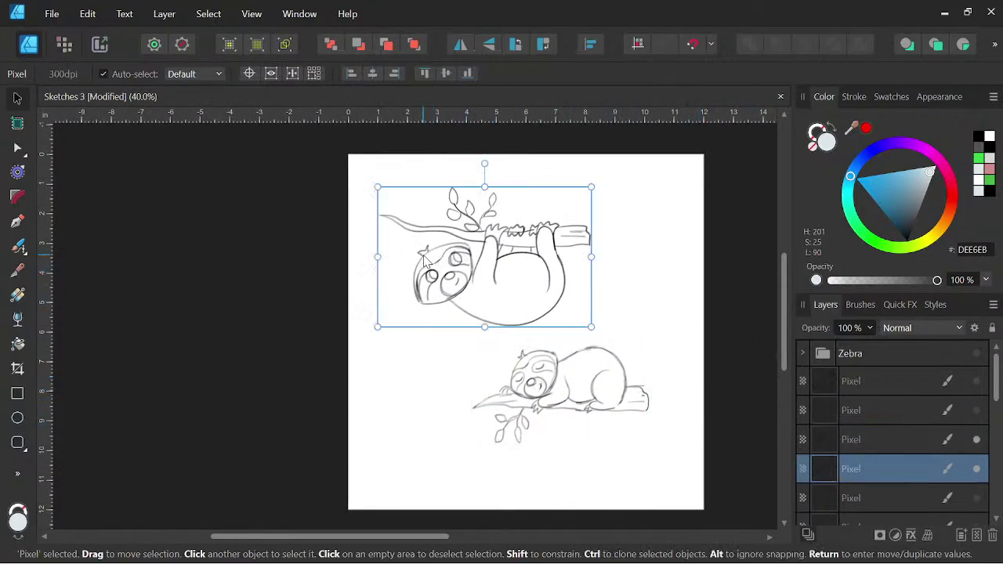
pyautogui.moveTo(379, 258); pyautogui.dragTo(387, 257)
pyautogui.click(316, 360)
pyautogui.scroll(-2, 509, 378)
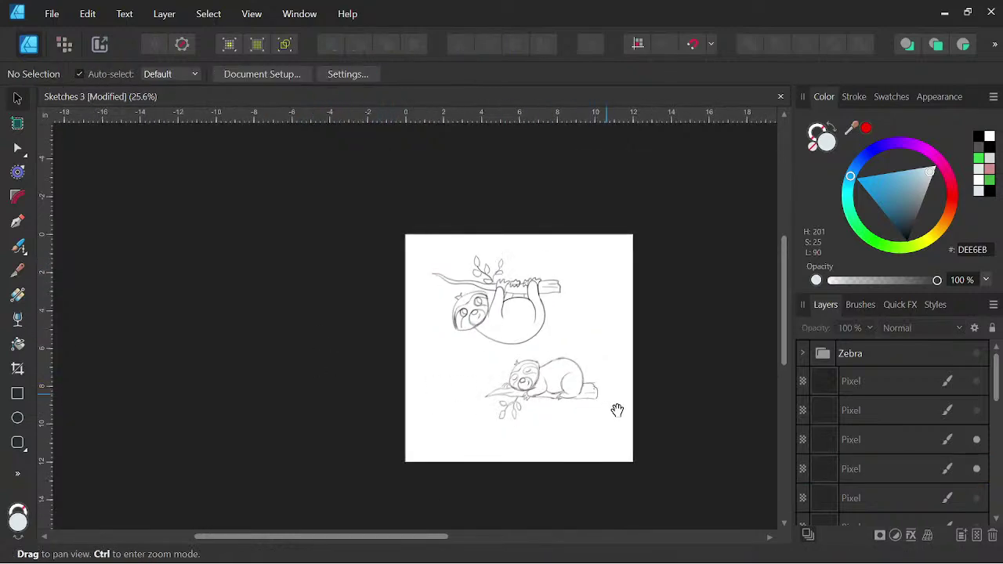
pyautogui.moveTo(617, 411); pyautogui.dragTo(589, 398)
pyautogui.scroll(2, 590, 398)
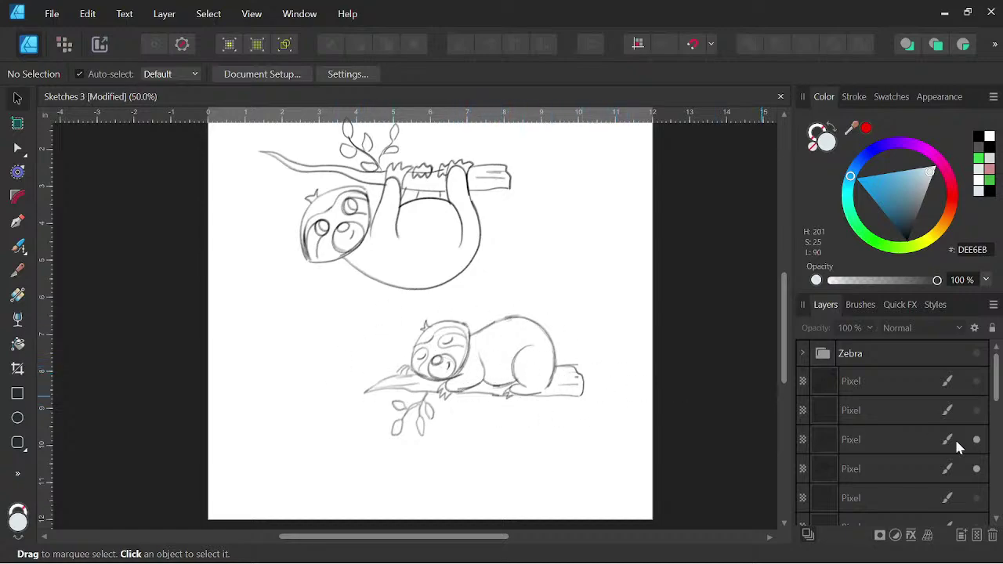
# Hide the hanging sloth sketch and enlarge the sleeping sloth to about 9.2 in wide, centered across the page.
pyautogui.click(976, 470)
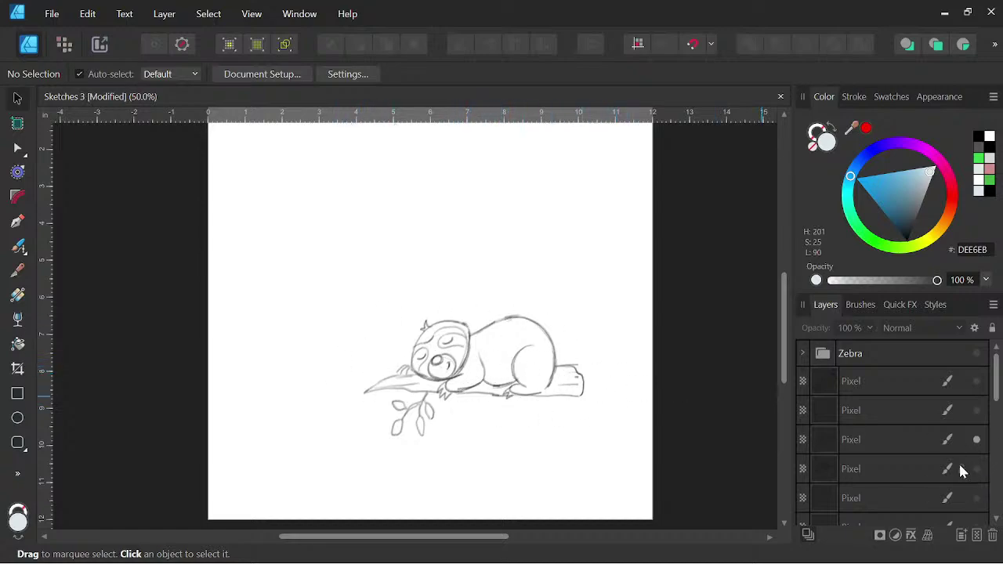
pyautogui.click(901, 439)
pyautogui.moveTo(359, 315)
pyautogui.mouseDown()
pyautogui.moveTo(285, 231)
pyautogui.moveTo(269, 265)
pyautogui.mouseUp()
pyautogui.scroll(-3, 523, 348)
pyautogui.click(499, 328)
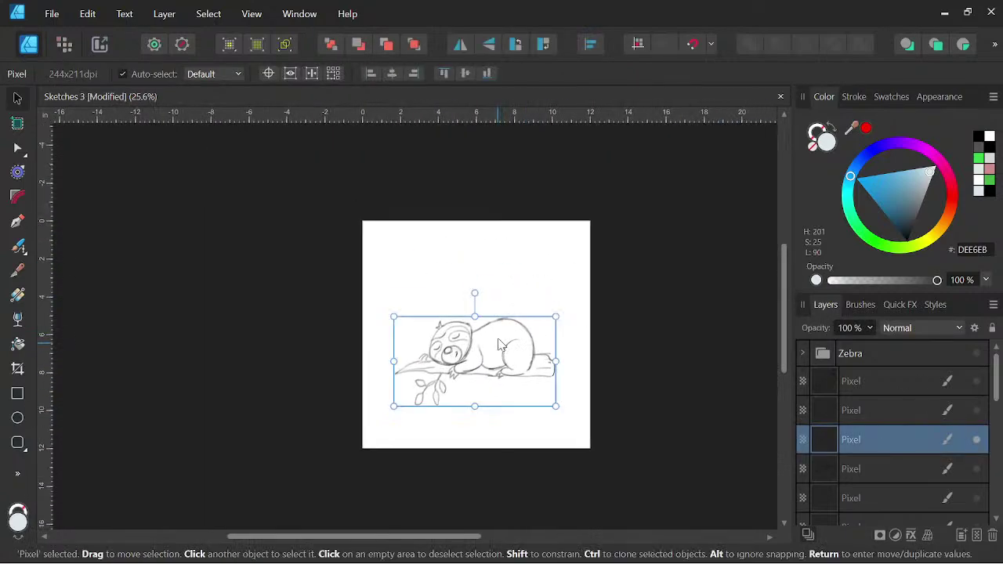
pyautogui.scroll(3, 529, 299)
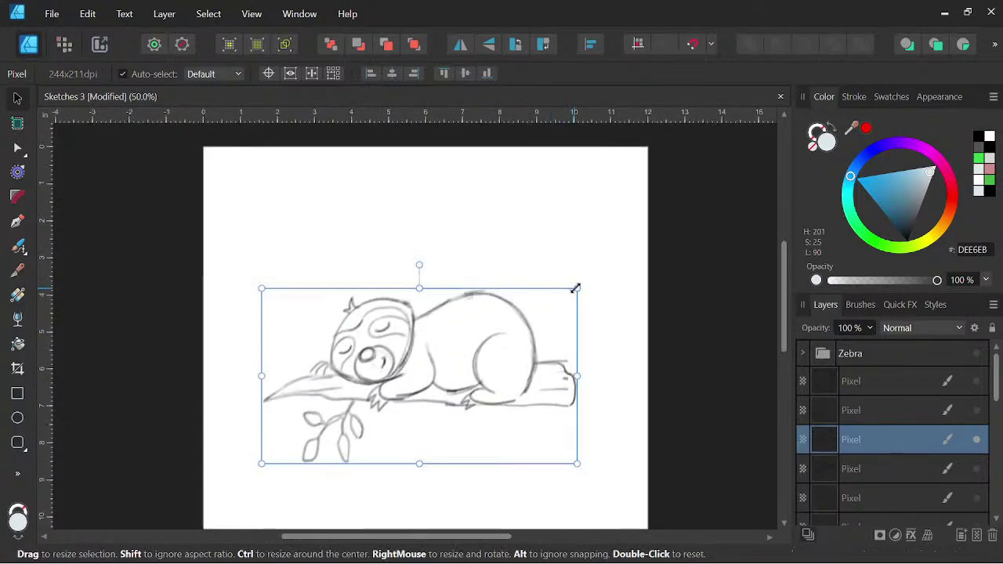
pyautogui.moveTo(575, 287); pyautogui.dragTo(593, 274)
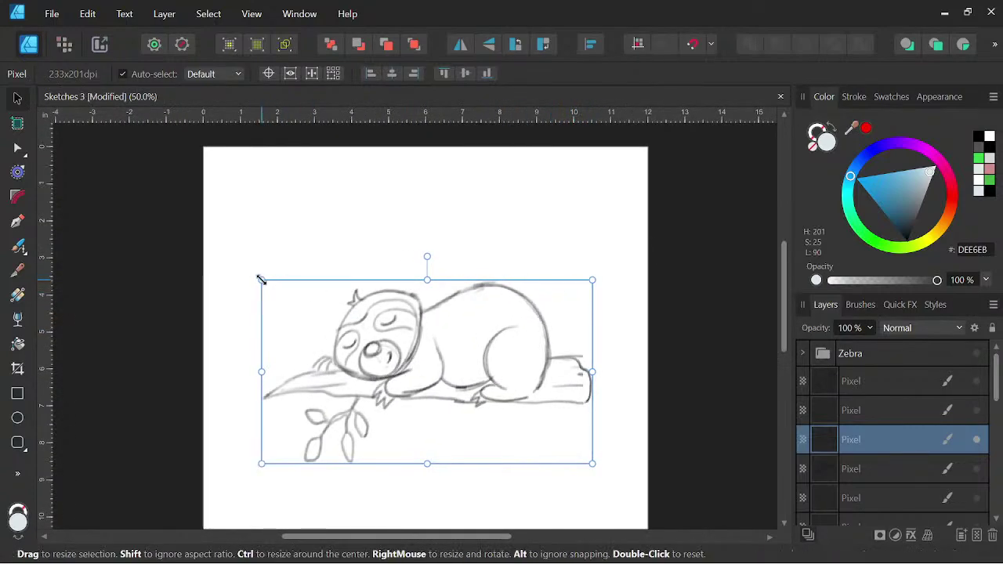
pyautogui.moveTo(262, 276); pyautogui.dragTo(251, 272)
# Draw an ellipse about 2.7 in wide and 2 in high over the sleeping sloth's head.
pyautogui.press('space')
pyautogui.moveTo(606, 364)
pyautogui.mouseDown()
pyautogui.moveTo(599, 333)
pyautogui.moveTo(610, 347)
pyautogui.mouseUp()
pyautogui.moveTo(696, 353); pyautogui.dragTo(710, 348)
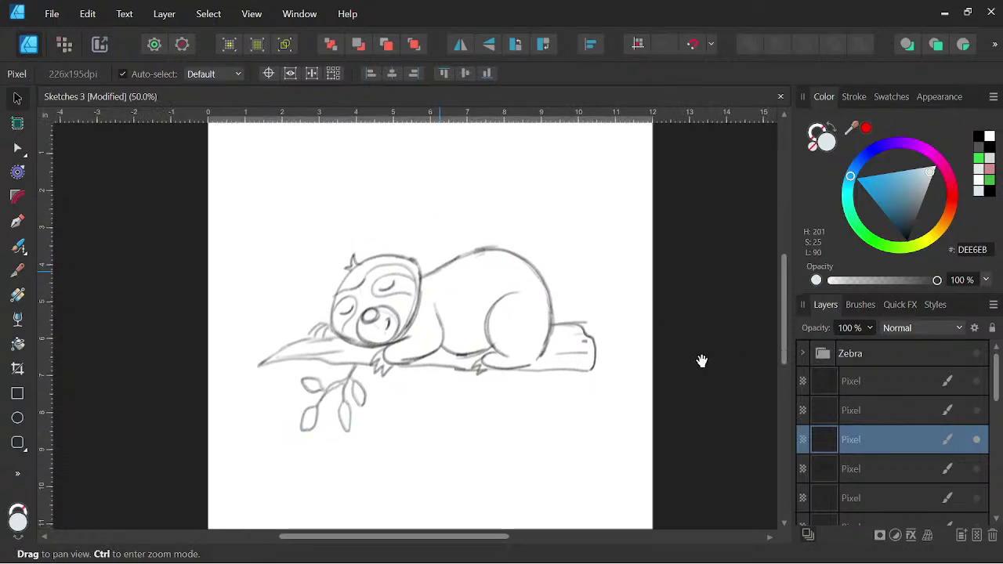
pyautogui.moveTo(700, 360)
pyautogui.mouseDown()
pyautogui.moveTo(711, 363)
pyautogui.moveTo(696, 362)
pyautogui.mouseUp()
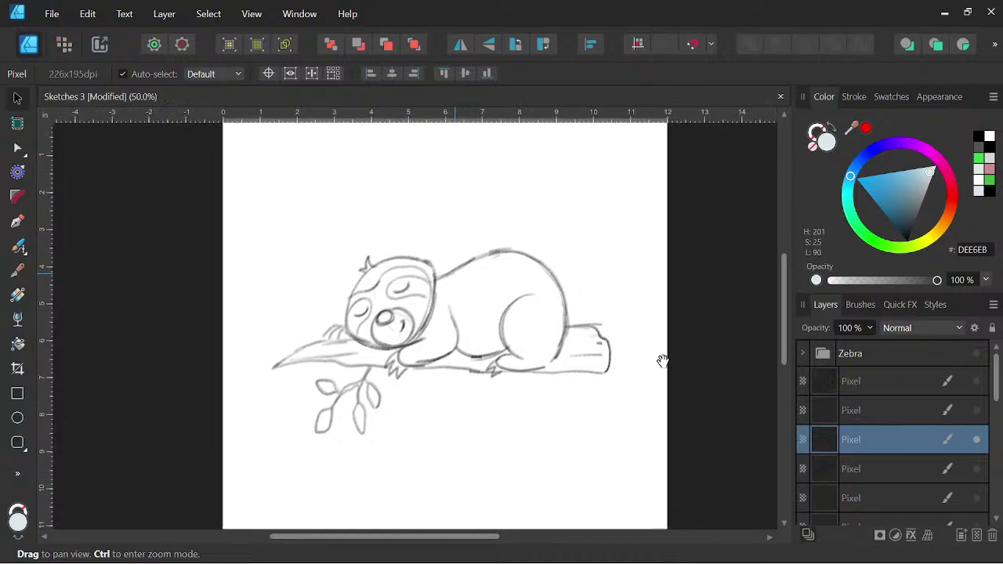
pyautogui.scroll(2, 346, 334)
pyautogui.press('space')
pyautogui.moveTo(395, 335); pyautogui.dragTo(344, 349)
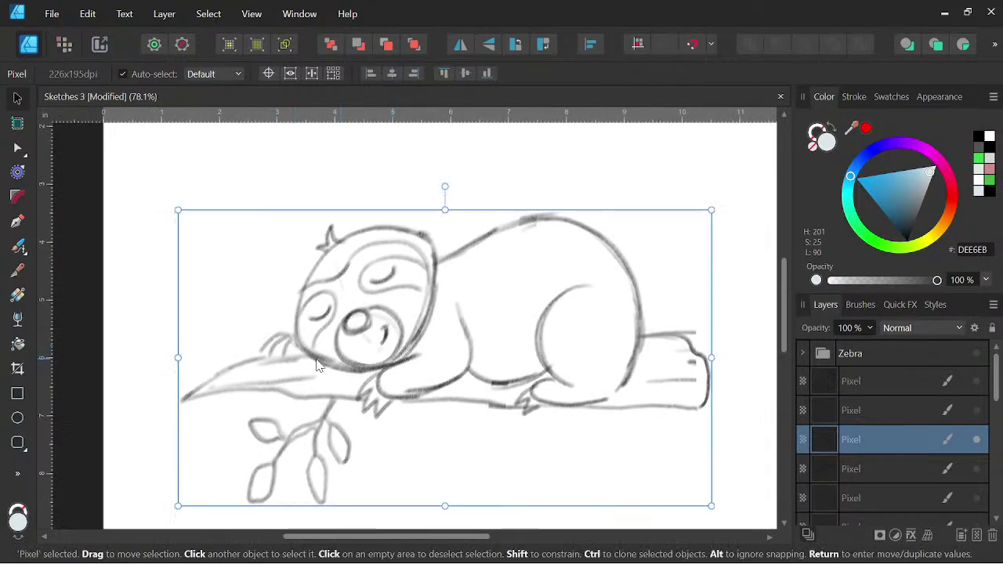
pyautogui.click(19, 444)
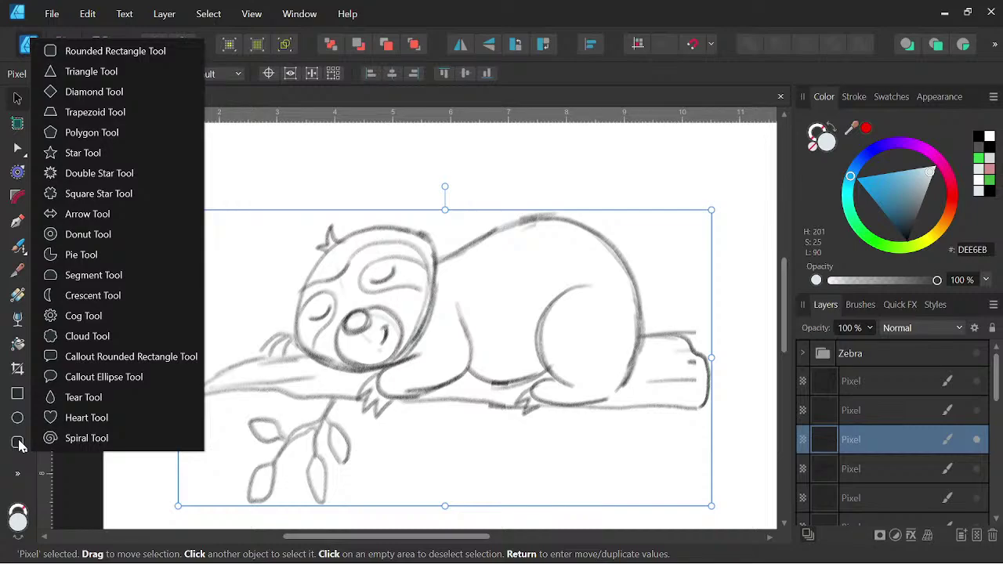
pyautogui.click(213, 227)
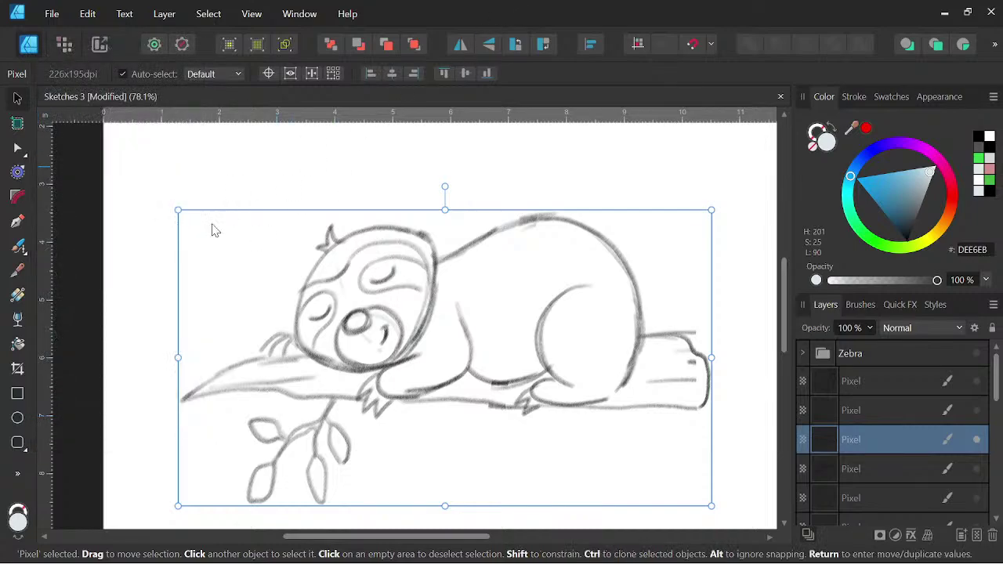
pyautogui.click(17, 418)
pyautogui.moveTo(269, 245)
pyautogui.mouseDown()
pyautogui.moveTo(291, 286)
pyautogui.moveTo(432, 330)
pyautogui.moveTo(424, 362)
pyautogui.mouseUp()
# Give the head ellipse no fill and a black 000000 stroke.
pyautogui.click(813, 147)
pyautogui.click(817, 132)
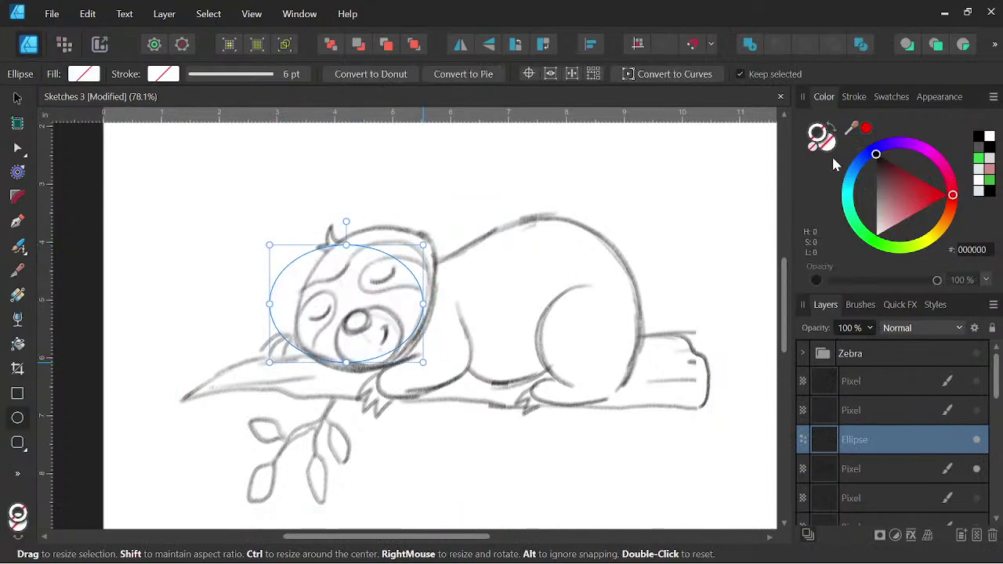
pyautogui.click(884, 164)
pyautogui.moveTo(886, 167); pyautogui.dragTo(876, 154)
# Rotate the ellipse counterclockwise to match the head's tilt and move it over the sketched head outline.
pyautogui.press('v')
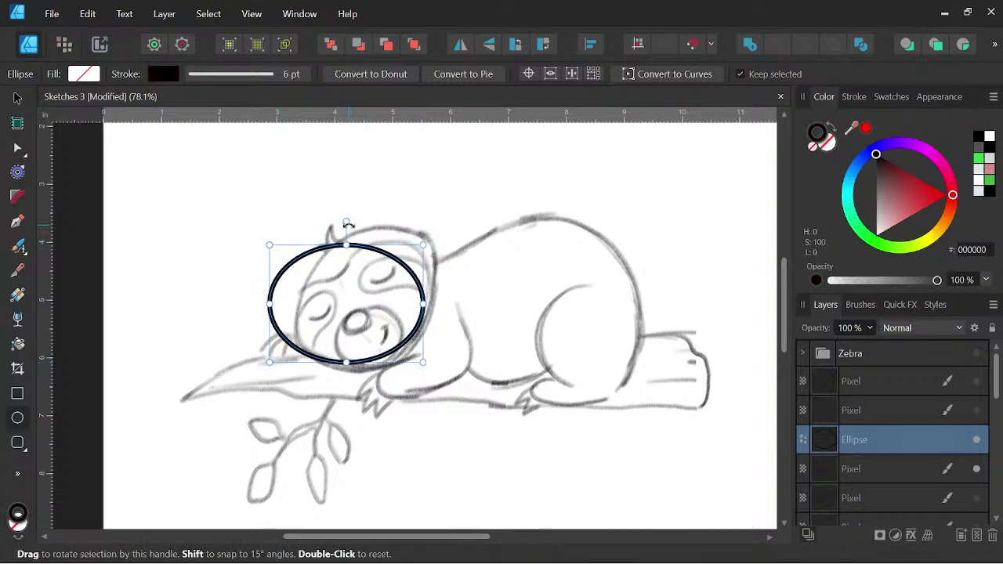
pyautogui.moveTo(347, 225); pyautogui.dragTo(265, 224)
pyautogui.press('v')
pyautogui.moveTo(285, 286); pyautogui.dragTo(307, 280)
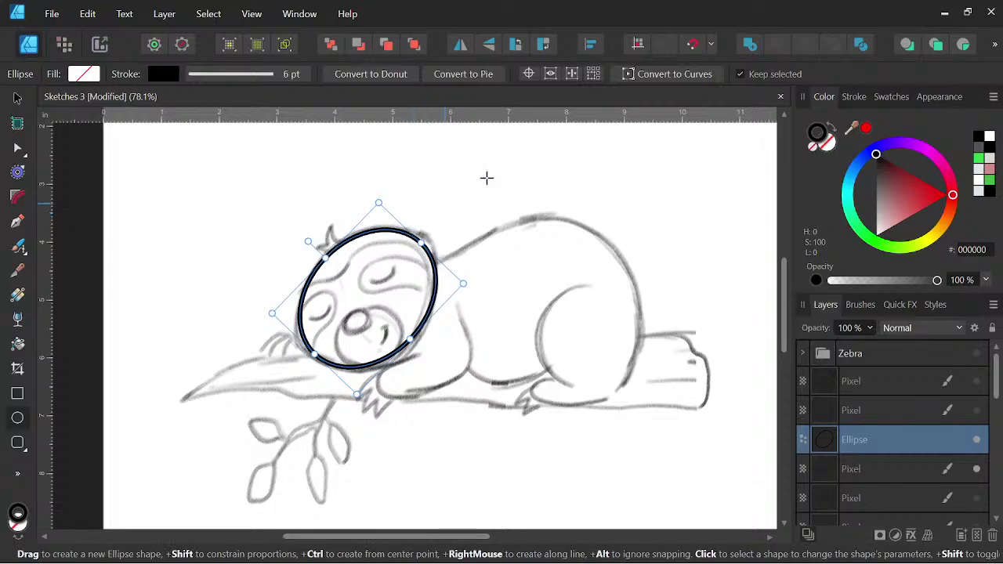
# Convert the head ellipse to curves, move its lower-left and upper-right nodes outward, and shorten the upper-right node's handles to follow the sketch.
pyautogui.click(648, 78)
pyautogui.click(647, 78)
pyautogui.scroll(3, 276, 280)
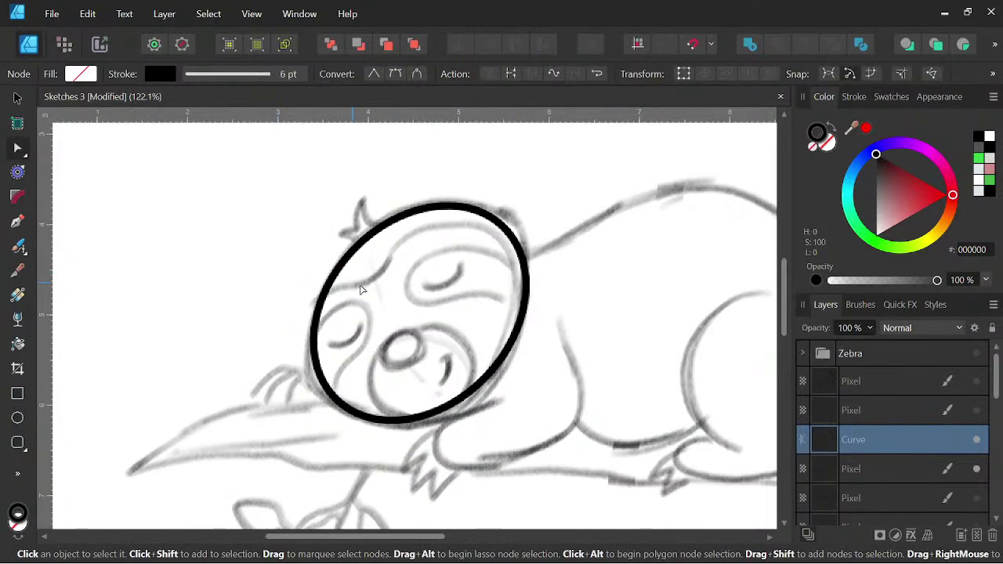
pyautogui.moveTo(337, 399); pyautogui.dragTo(331, 403)
pyautogui.moveTo(504, 228); pyautogui.dragTo(511, 221)
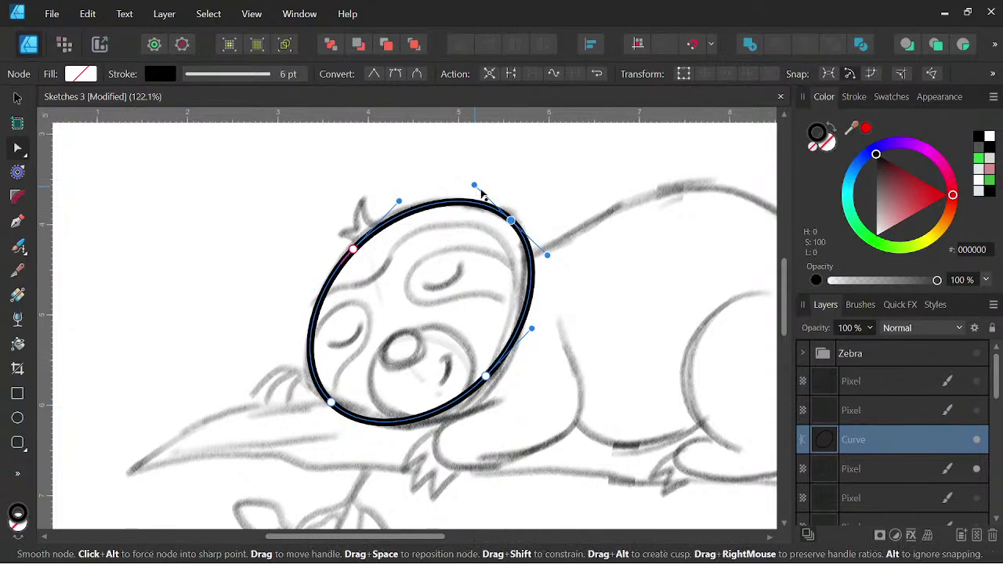
pyautogui.moveTo(481, 191); pyautogui.dragTo(492, 202)
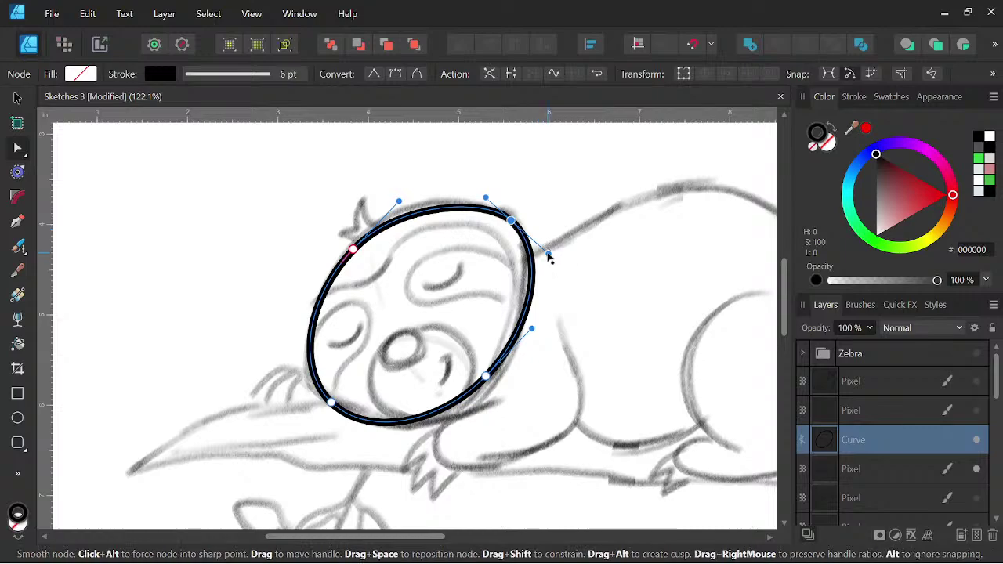
pyautogui.moveTo(548, 254); pyautogui.dragTo(536, 243)
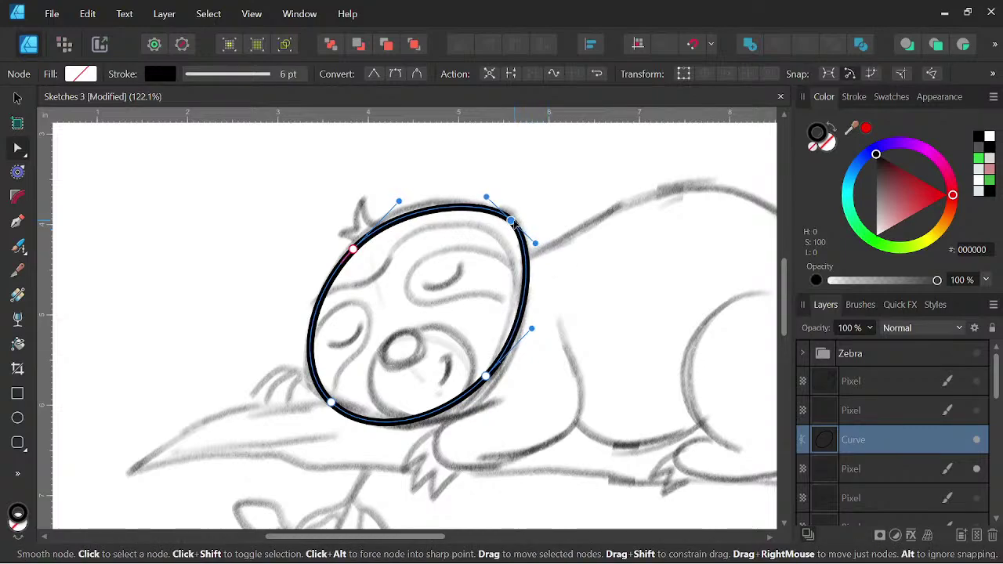
# Shorten the handles of the head curve's lower-left and lower-right nodes and move the lower-right node outward to form the jaw.
pyautogui.click(331, 402)
pyautogui.moveTo(294, 366); pyautogui.dragTo(304, 376)
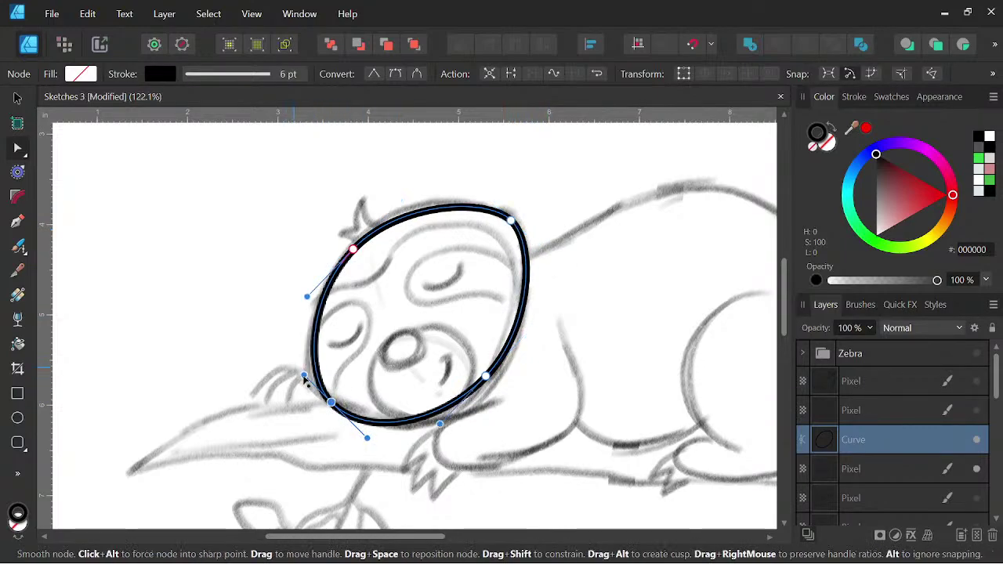
pyautogui.moveTo(366, 437); pyautogui.dragTo(355, 425)
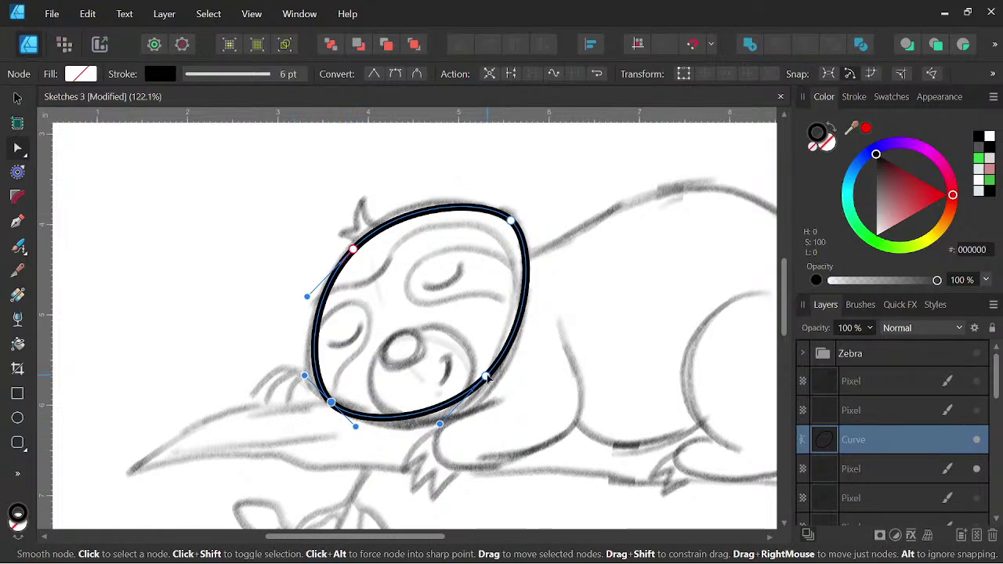
pyautogui.moveTo(487, 377); pyautogui.dragTo(496, 383)
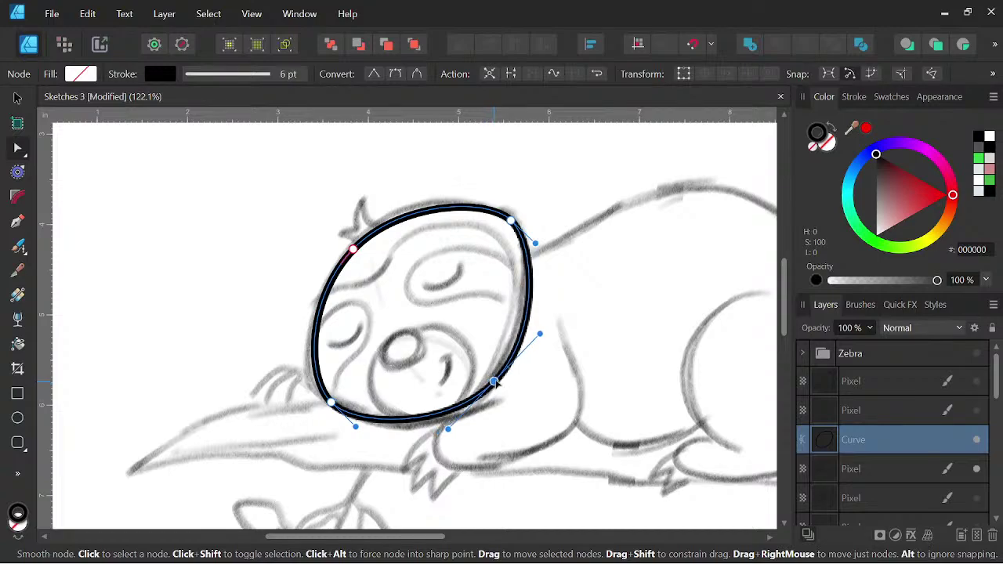
pyautogui.moveTo(539, 335); pyautogui.dragTo(524, 357)
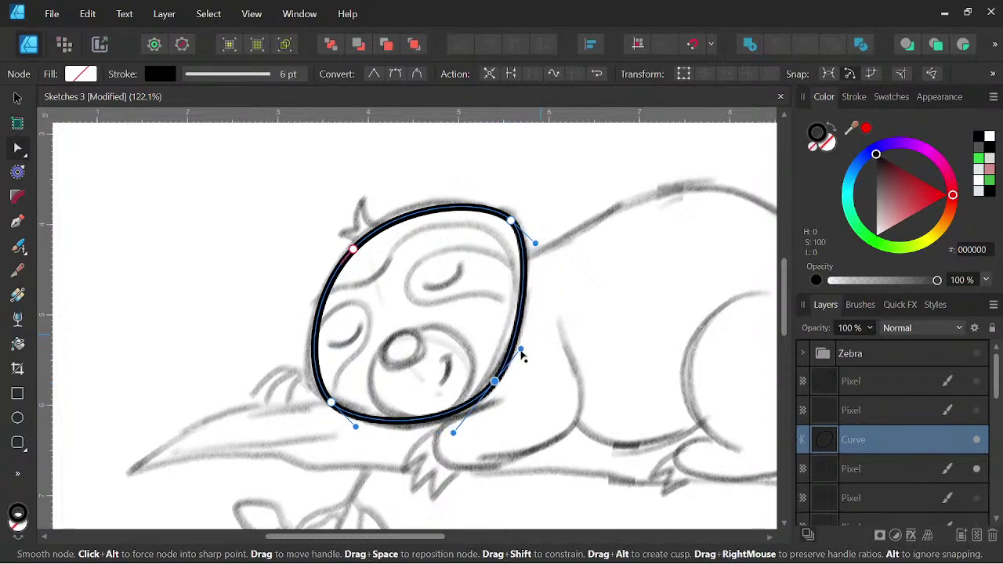
pyautogui.moveTo(453, 432); pyautogui.dragTo(464, 424)
pyautogui.moveTo(494, 381)
pyautogui.mouseDown()
pyautogui.moveTo(489, 389)
pyautogui.moveTo(499, 381)
pyautogui.mouseUp()
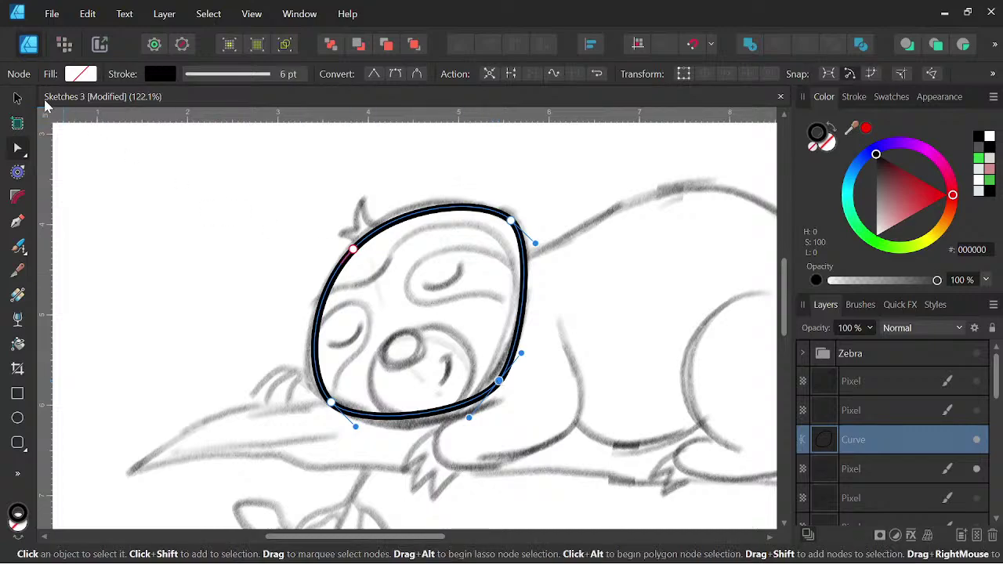
# Rotate the head curve slightly clockwise over the sketched head.
pyautogui.click(17, 97)
pyautogui.moveTo(340, 224); pyautogui.dragTo(365, 212)
pyautogui.moveTo(368, 213); pyautogui.dragTo(367, 211)
# Reposition the head curve's upper-right, lower-right and lower-left nodes and flatten the lower-right handles to match the sketched chin and cheek.
pyautogui.click(17, 148)
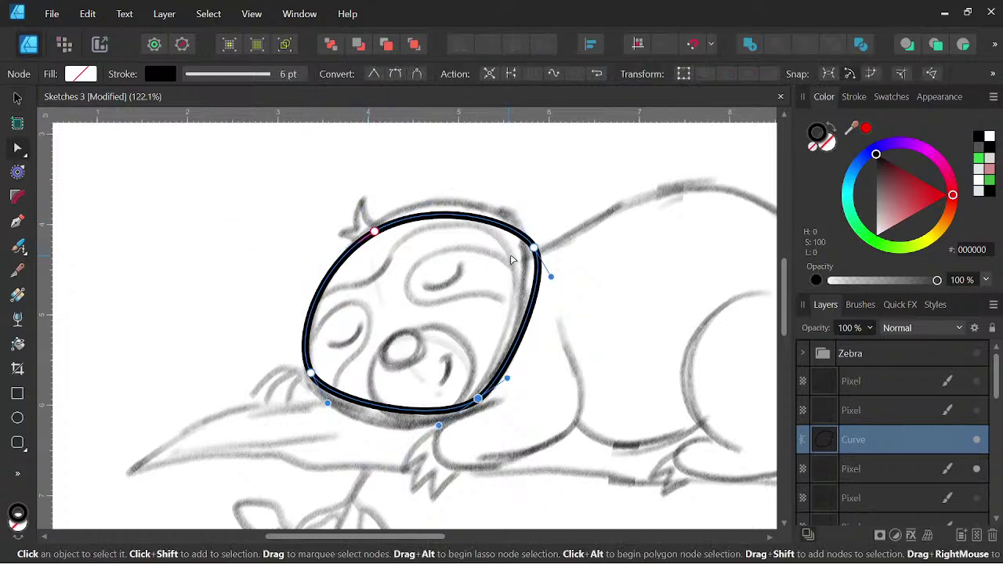
pyautogui.moveTo(533, 248); pyautogui.dragTo(525, 249)
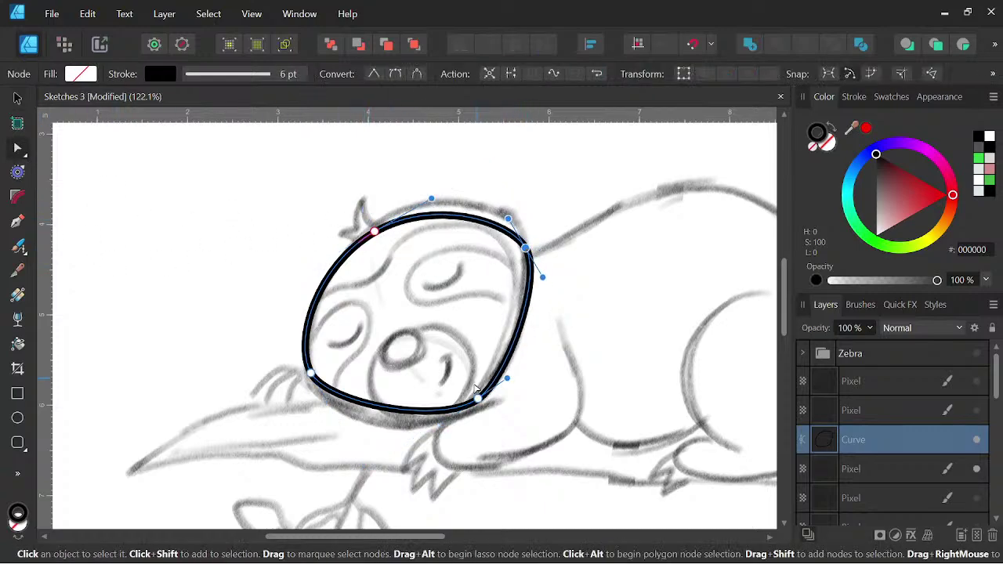
pyautogui.moveTo(477, 396); pyautogui.dragTo(464, 403)
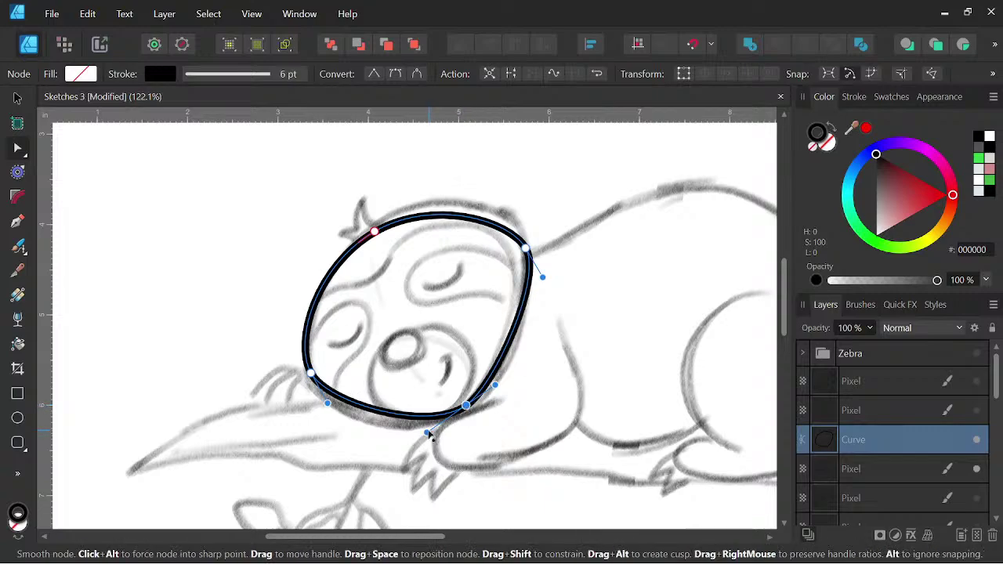
pyautogui.moveTo(428, 434); pyautogui.dragTo(409, 430)
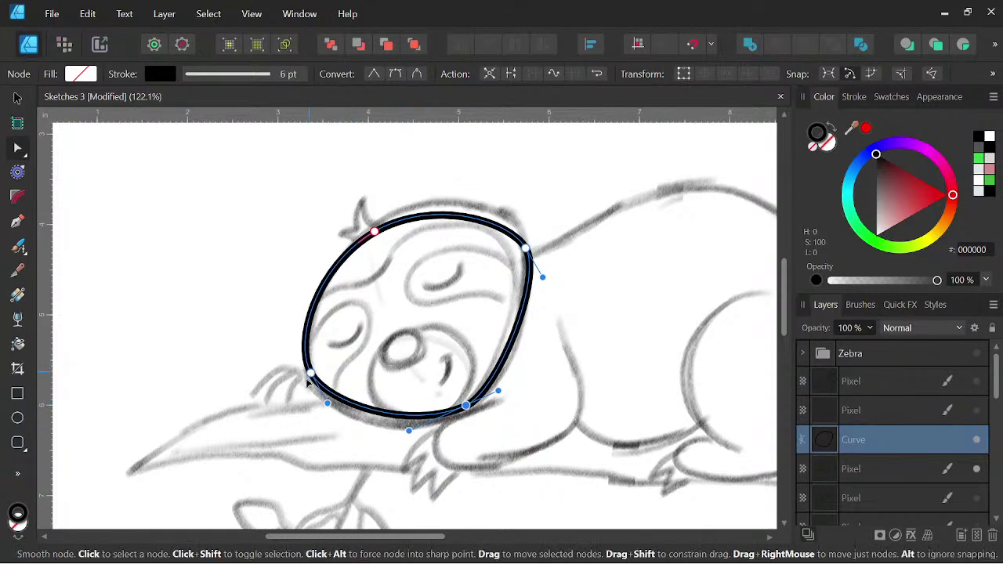
pyautogui.moveTo(308, 376); pyautogui.dragTo(309, 381)
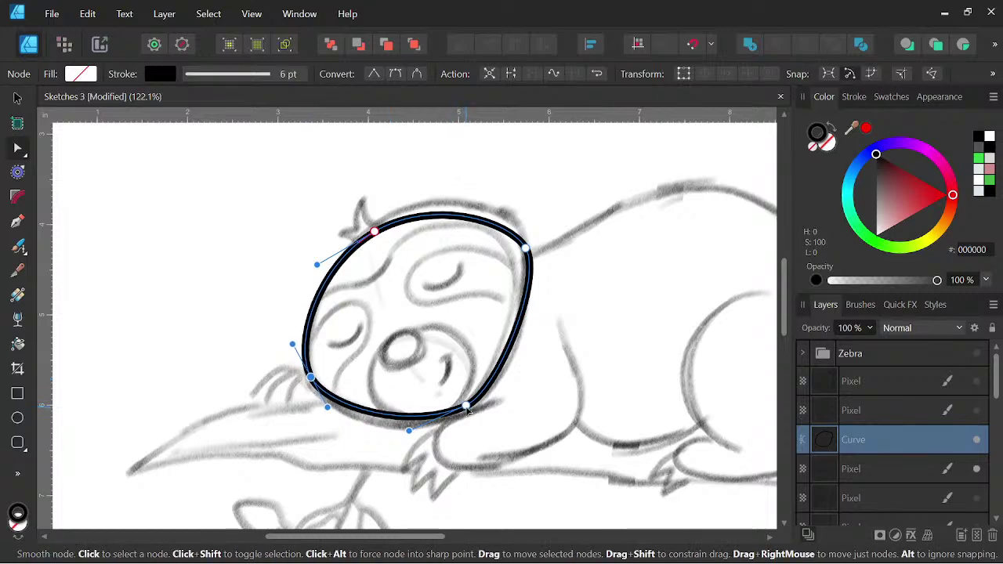
pyautogui.moveTo(464, 407); pyautogui.dragTo(503, 388)
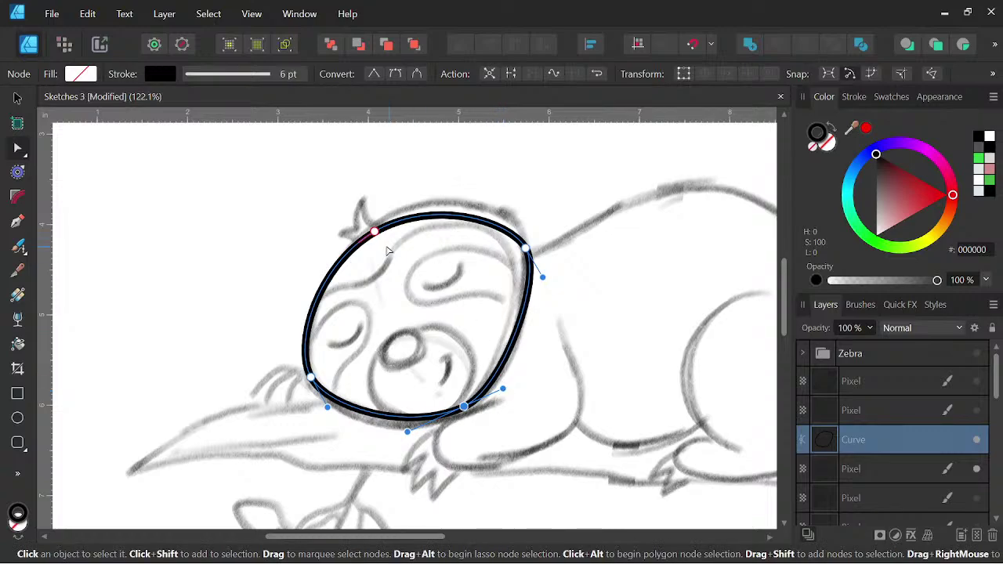
pyautogui.scroll(2, 375, 240)
pyautogui.scroll(-2, 376, 235)
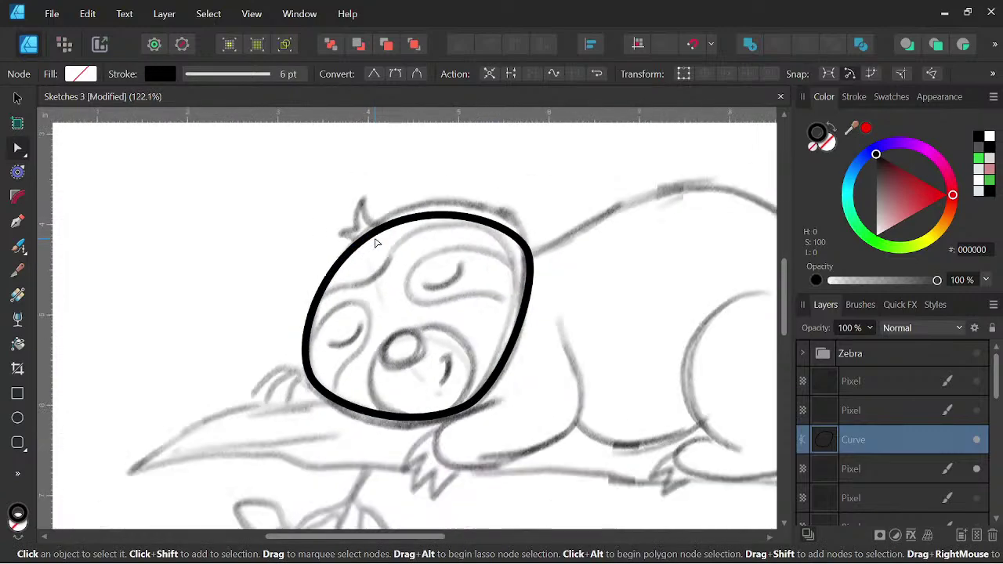
# Trace the two-pointed hair tuft at the head's upper left with the Pen tool as a closed shape overlapping the head outline.
pyautogui.click(17, 226)
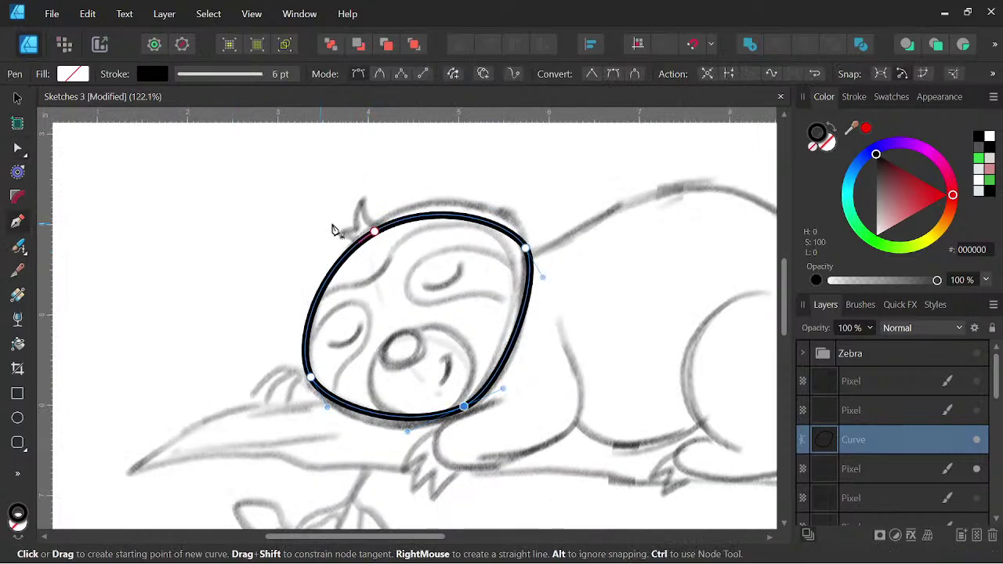
pyautogui.scroll(1, 337, 224)
pyautogui.moveTo(342, 239); pyautogui.dragTo(380, 229)
pyautogui.click(341, 239)
pyautogui.scroll(2, 351, 225)
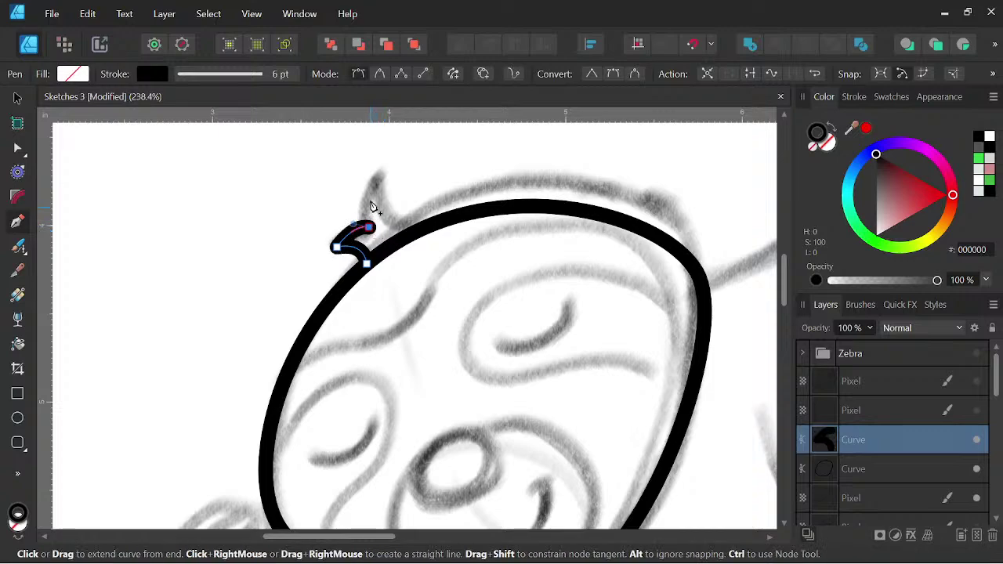
pyautogui.moveTo(382, 174); pyautogui.dragTo(396, 155)
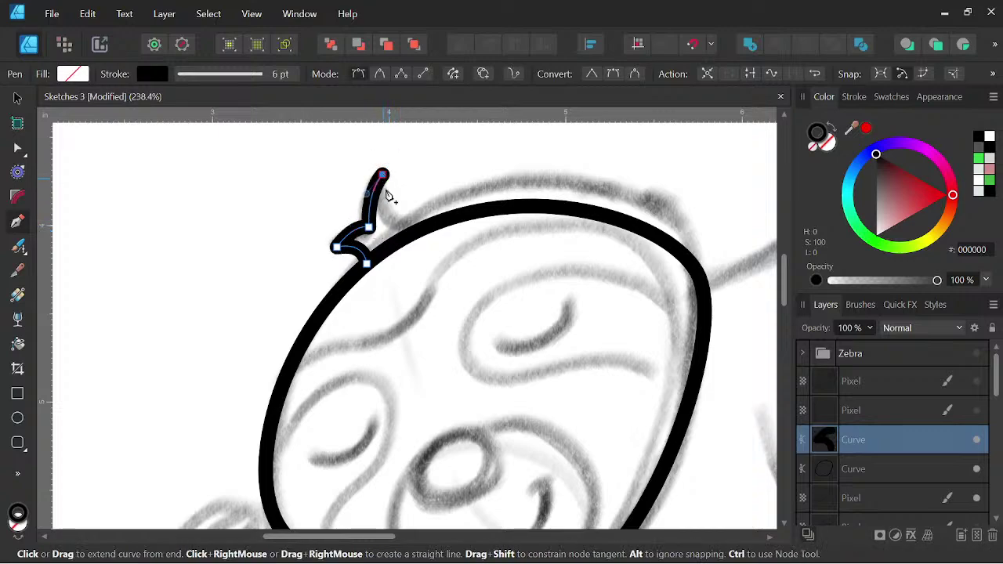
pyautogui.moveTo(425, 228); pyautogui.dragTo(463, 233)
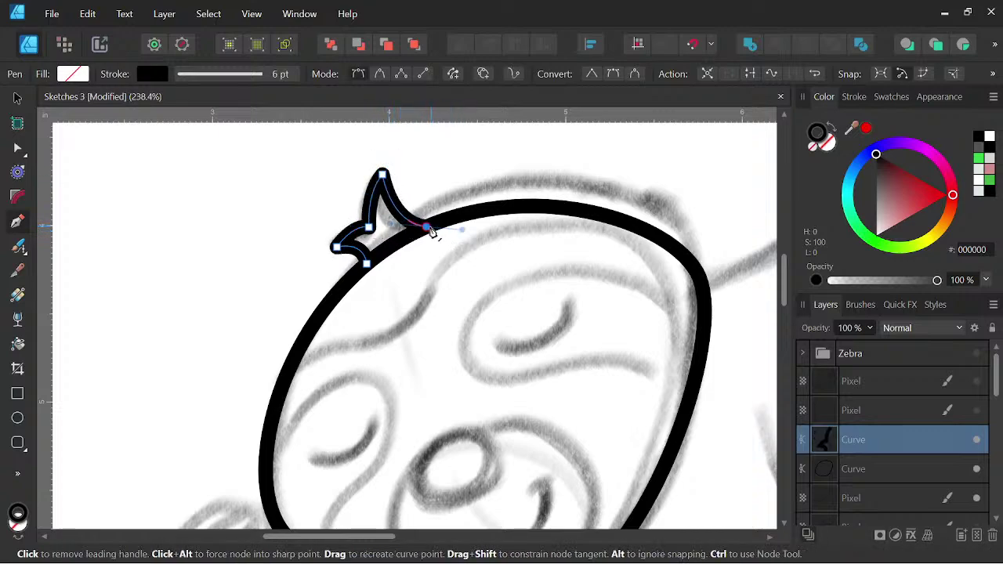
pyautogui.moveTo(366, 264); pyautogui.dragTo(346, 277)
pyautogui.scroll(-5, 447, 235)
pyautogui.scroll(2, 519, 264)
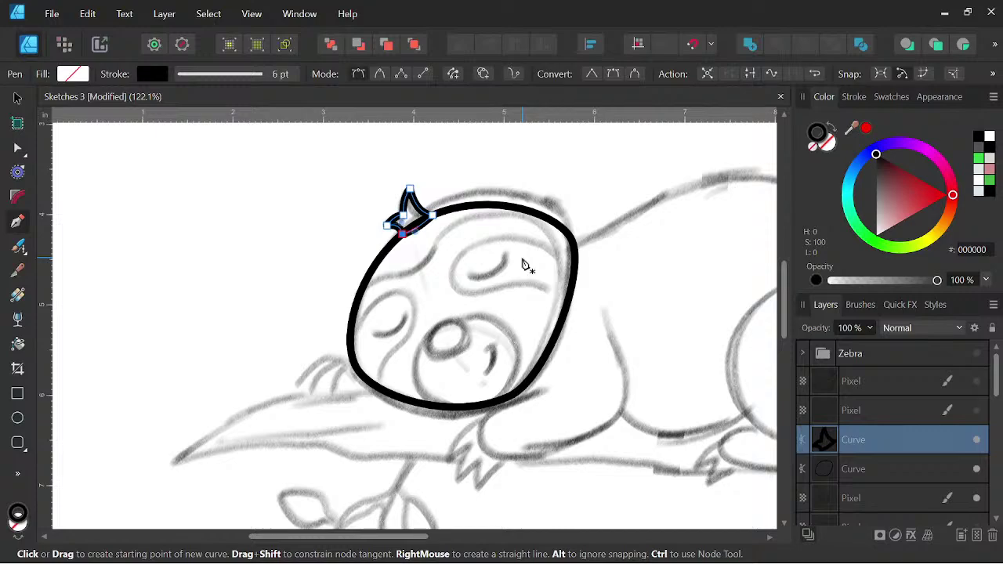
# Select the hair tuft together with the head outline and try merging them with the Boolean Add operation.
pyautogui.click(17, 100)
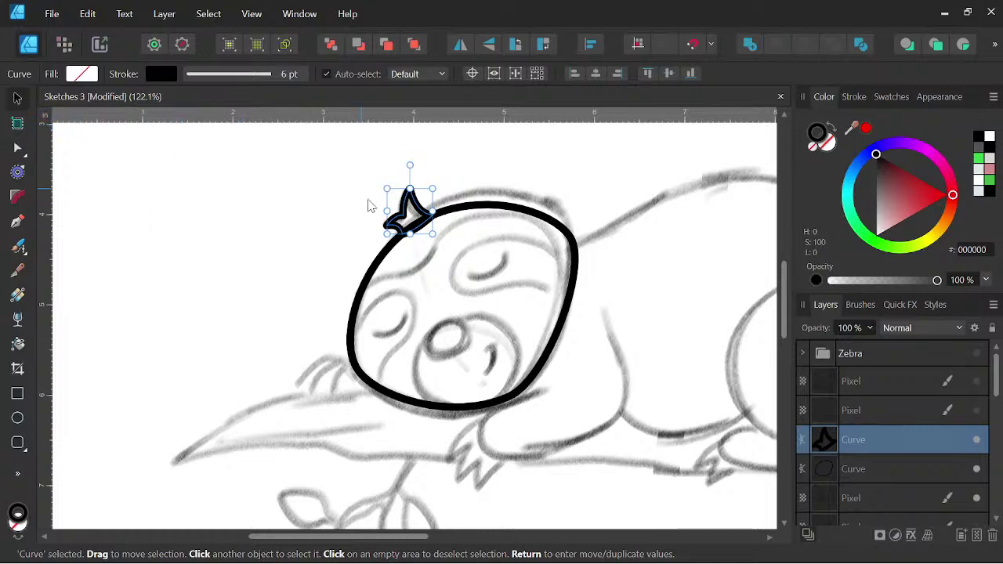
pyautogui.keyDown('shift'); pyautogui.click(385, 261); pyautogui.keyUp('shift')
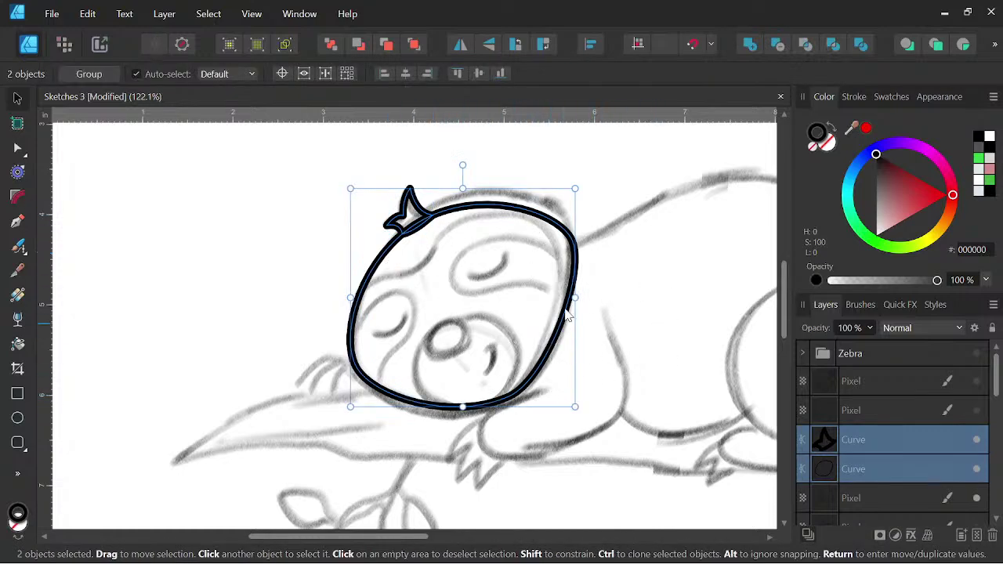
pyautogui.click(749, 45)
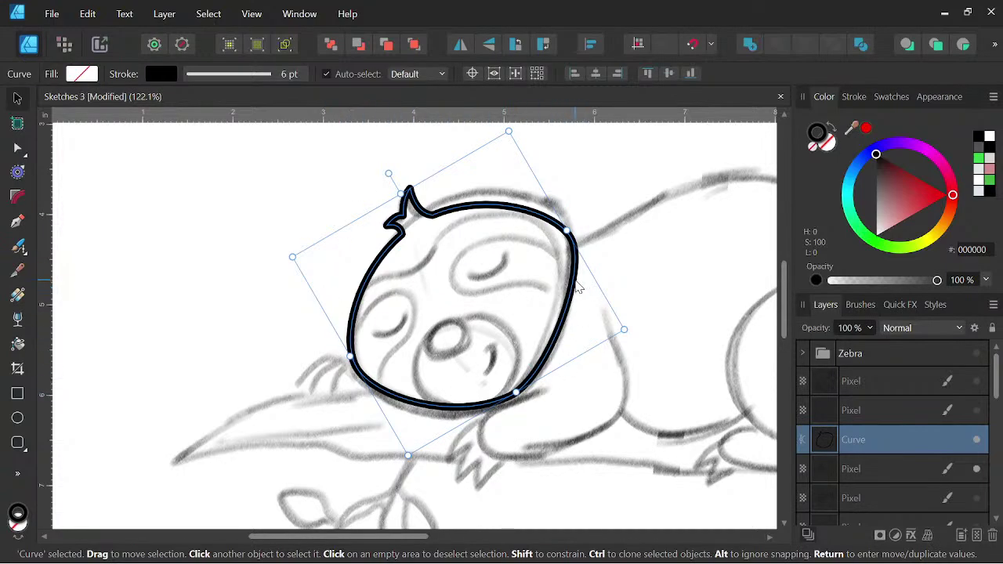
pyautogui.hotkey('ctrl', 'z')
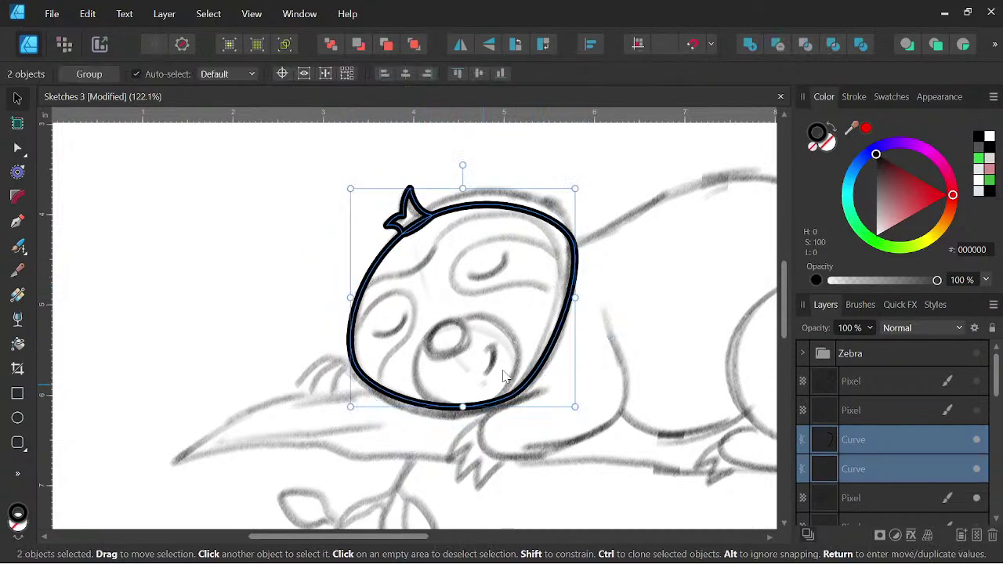
# Merge the head and hair tuft areas into one new shape with the Shape Builder Tool.
pyautogui.click(17, 474)
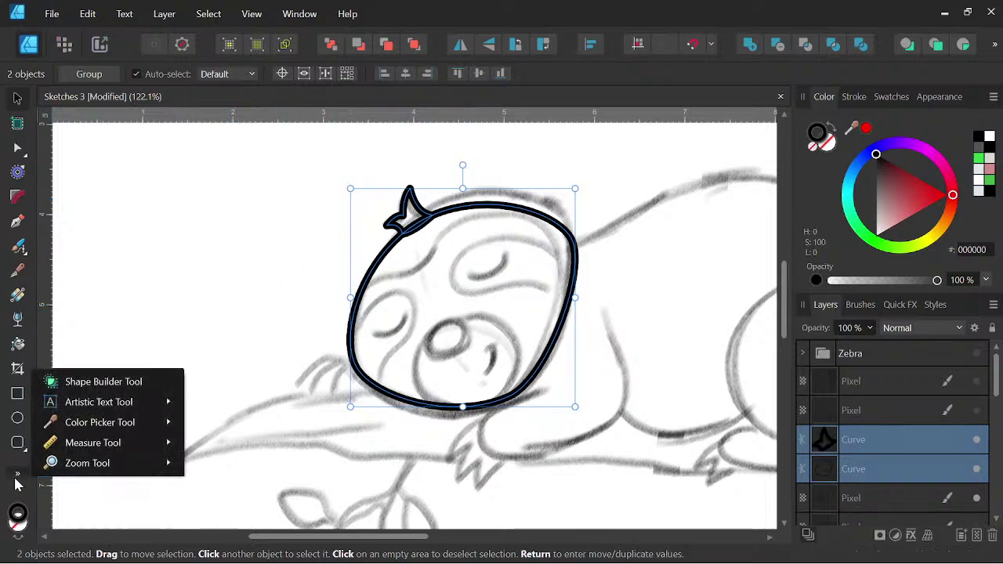
pyautogui.click(102, 383)
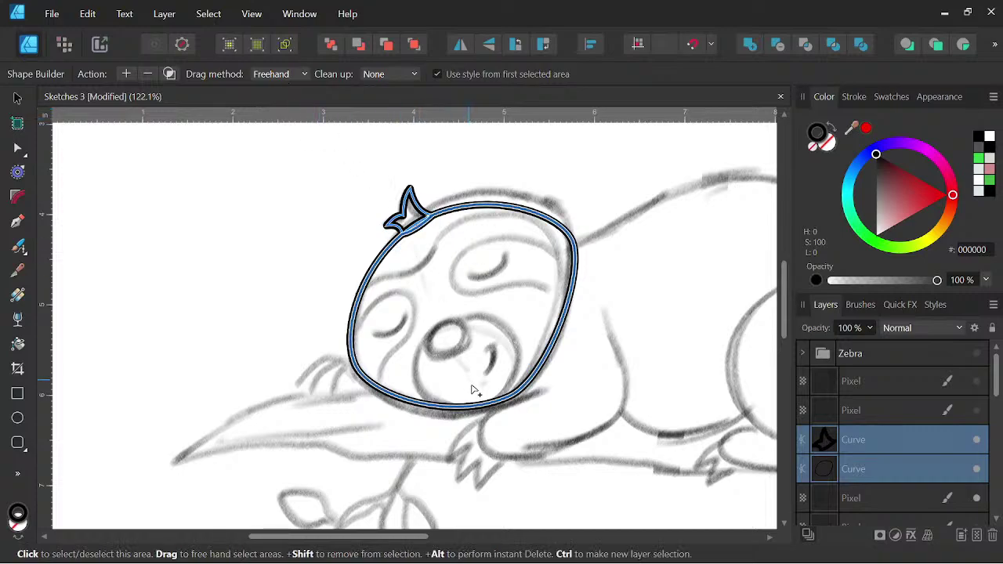
pyautogui.moveTo(474, 391); pyautogui.dragTo(452, 323)
pyautogui.moveTo(419, 249); pyautogui.dragTo(415, 221)
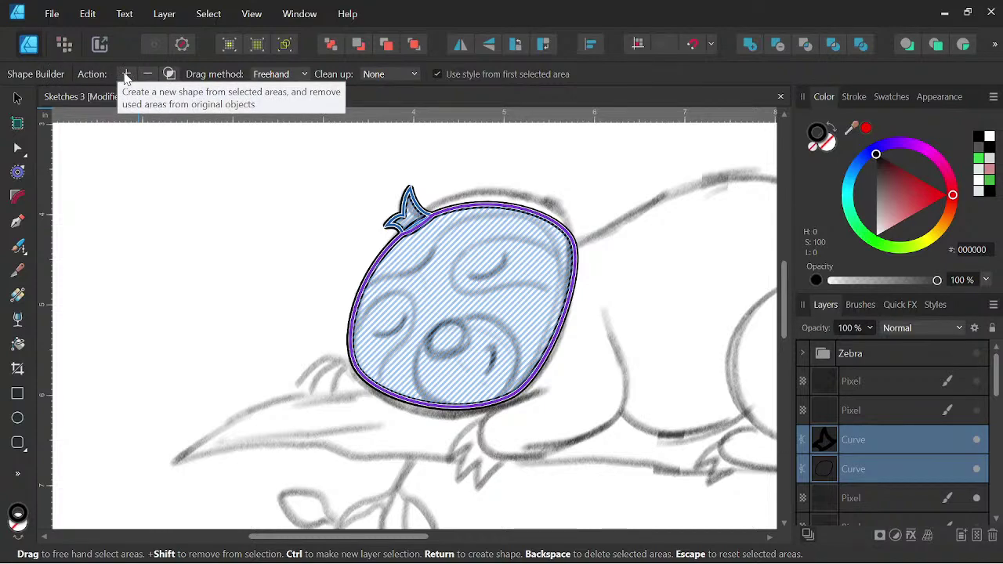
pyautogui.press('Return')
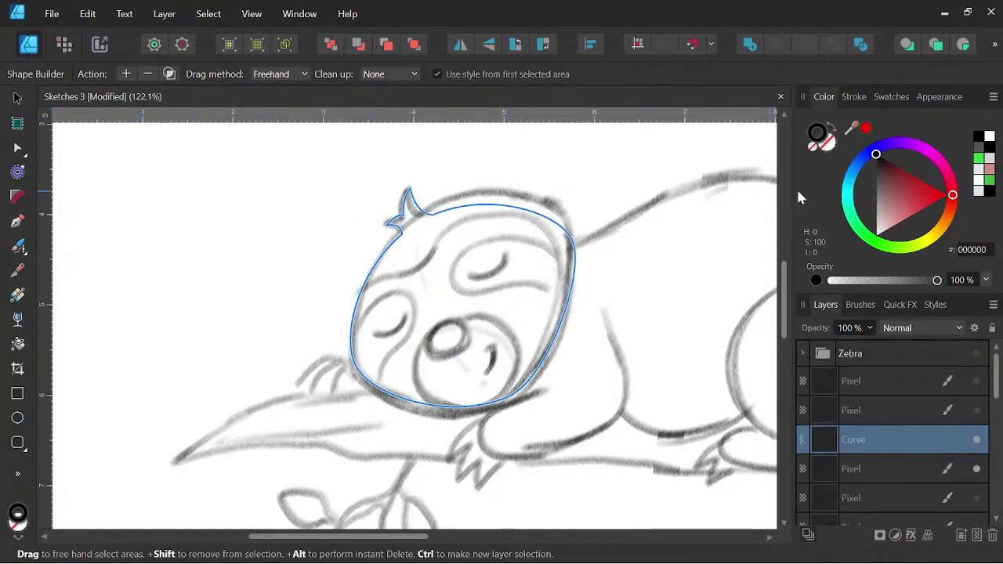
# Give the merged head shape a 6 pt solid stroke and deselect it.
pyautogui.click(853, 98)
pyautogui.moveTo(837, 146); pyautogui.dragTo(877, 146)
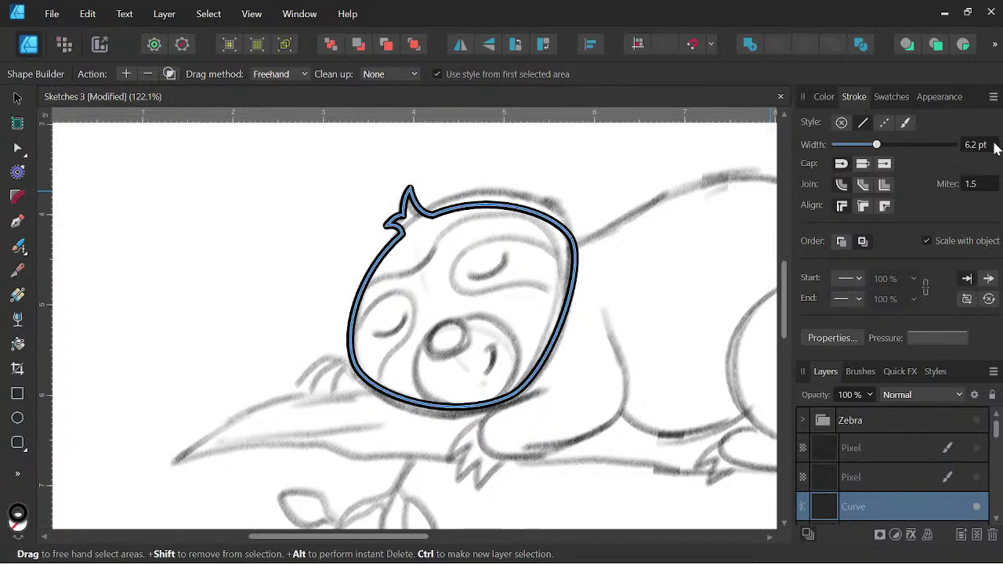
pyautogui.click(976, 144)
pyautogui.write('6')
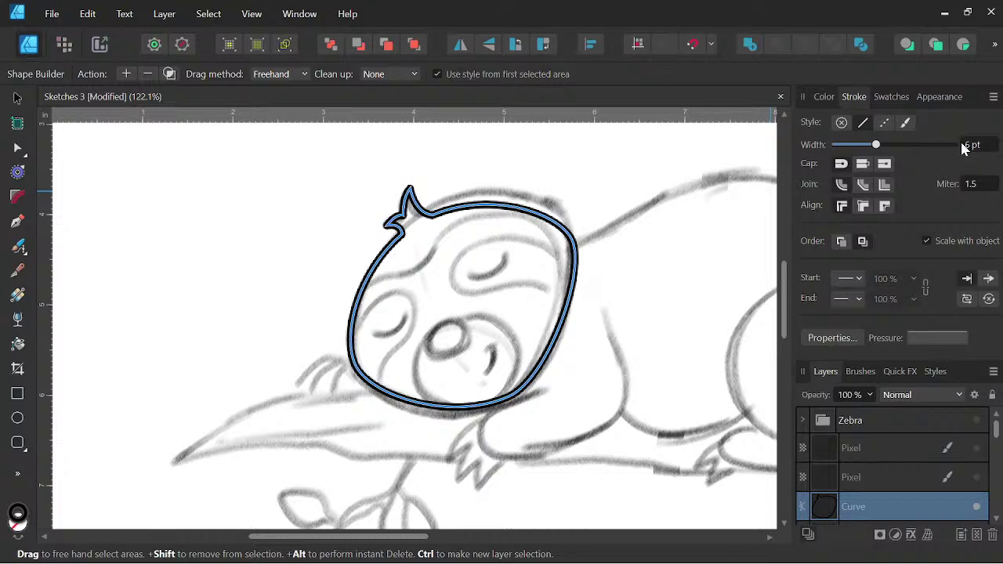
pyautogui.press('Return')
pyautogui.click(17, 100)
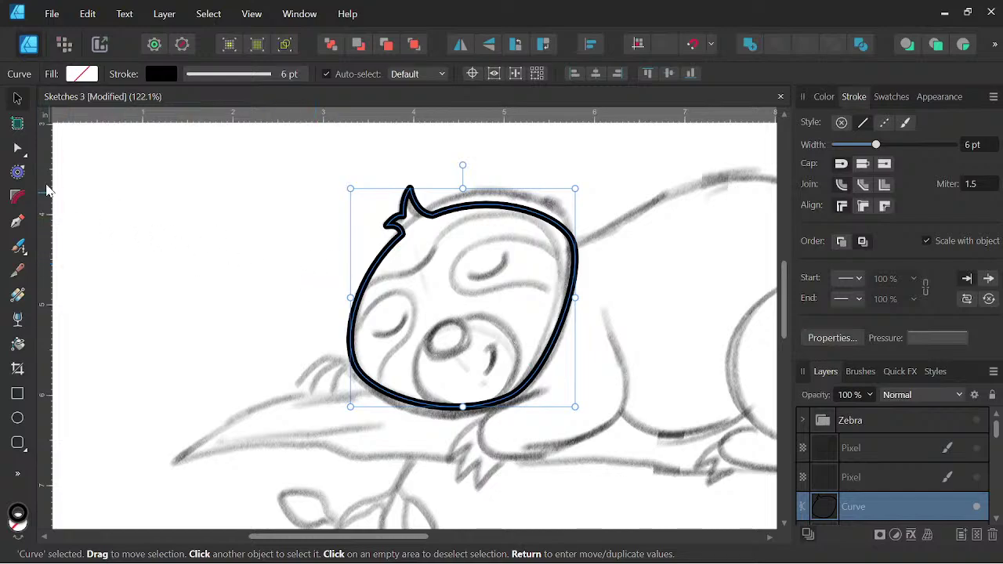
pyautogui.click(244, 241)
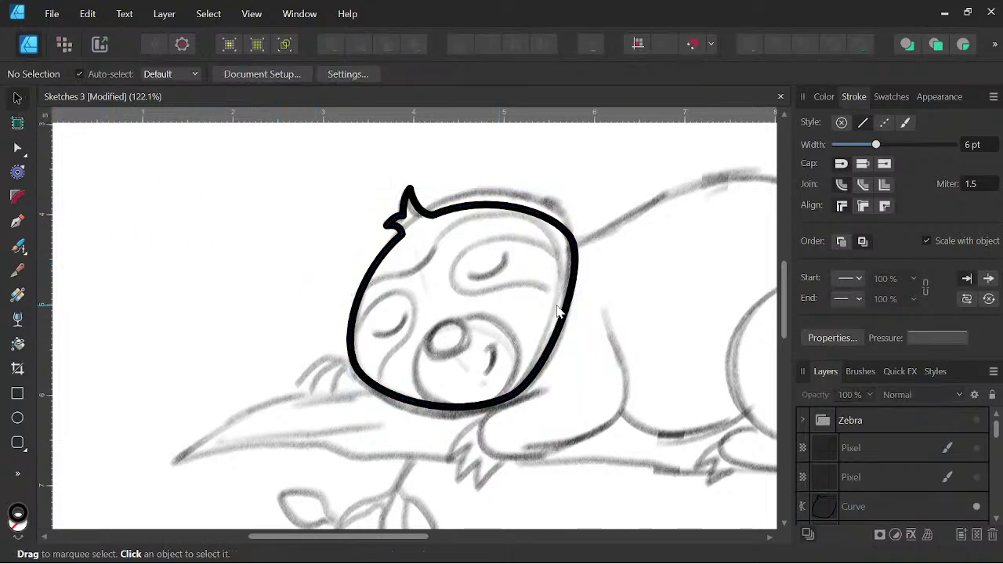
# Draw an unfilled ellipse for the muzzle, tilt it about 23° and shift it slightly toward the head's right edge.
pyautogui.scroll(-2, 619, 298)
pyautogui.scroll(2, 616, 295)
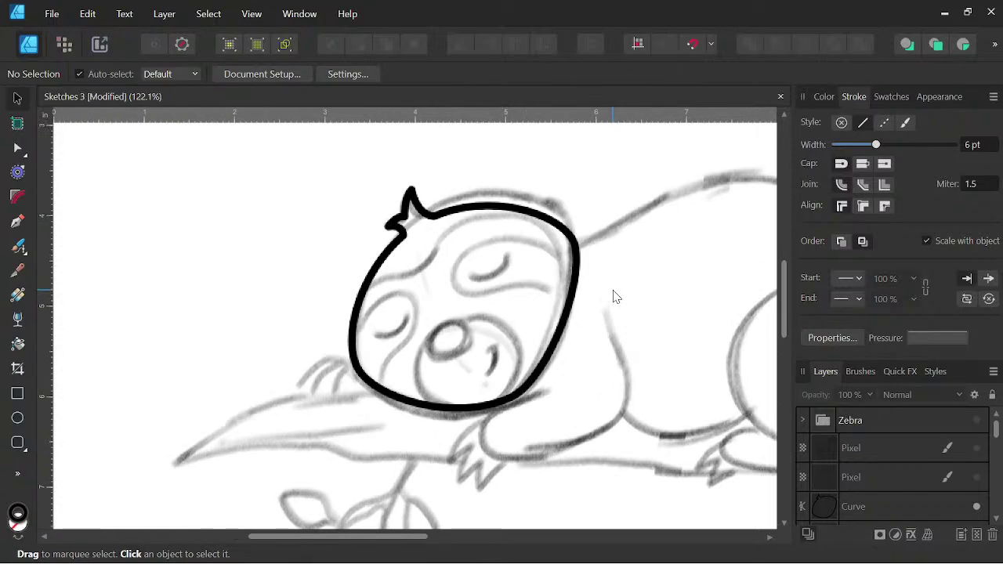
pyautogui.click(17, 418)
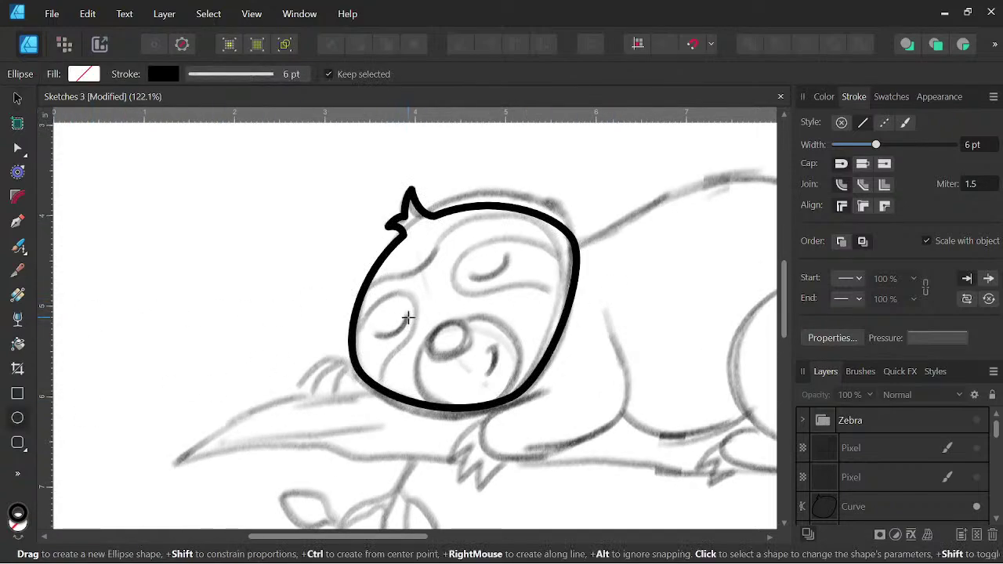
pyautogui.moveTo(407, 317); pyautogui.dragTo(524, 406)
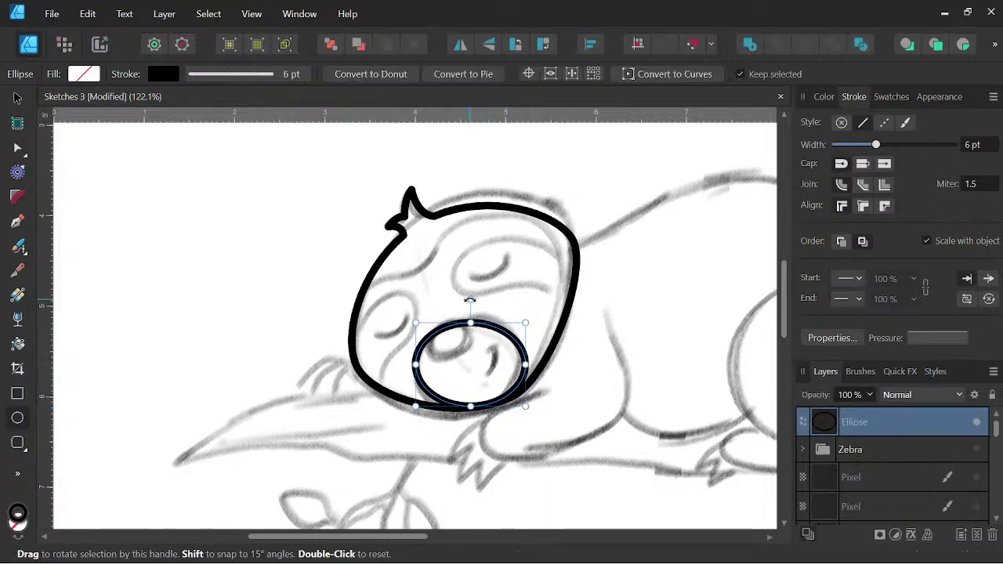
pyautogui.moveTo(470, 300); pyautogui.dragTo(449, 282)
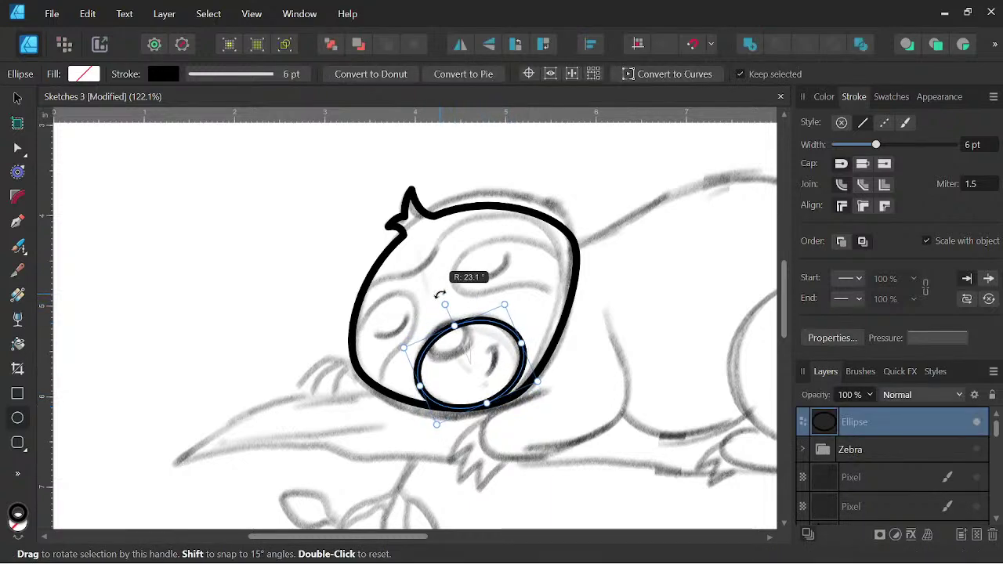
pyautogui.click(19, 101)
pyautogui.moveTo(485, 325); pyautogui.dragTo(503, 320)
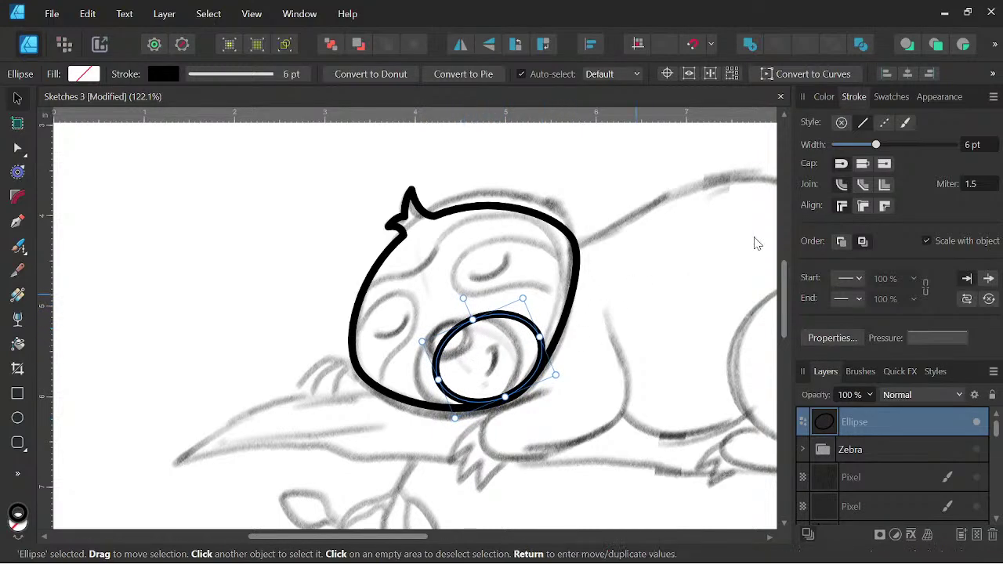
# Set the muzzle ellipse's stroke width to 4 pt.
pyautogui.click(971, 145)
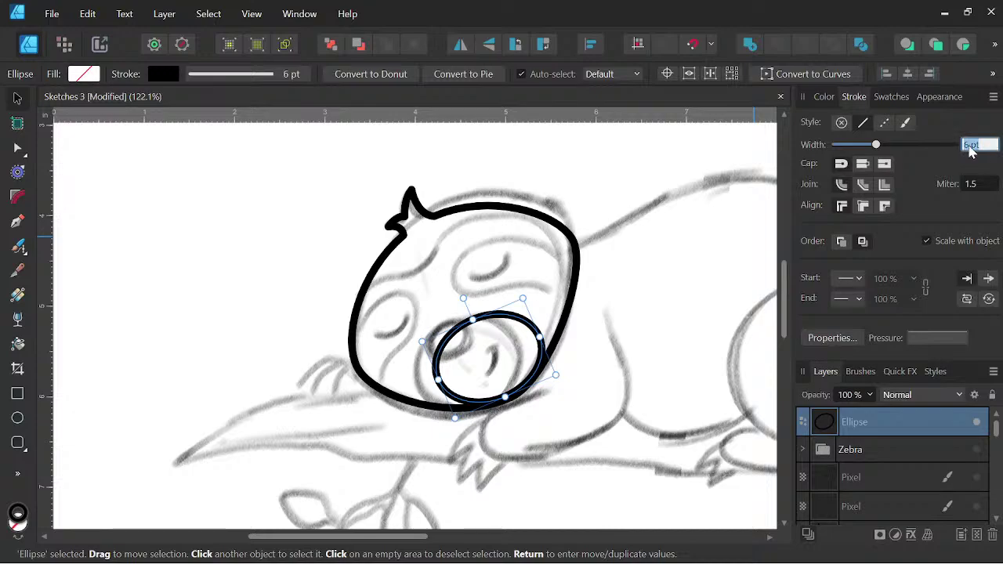
pyautogui.write('4')
pyautogui.press('Return')
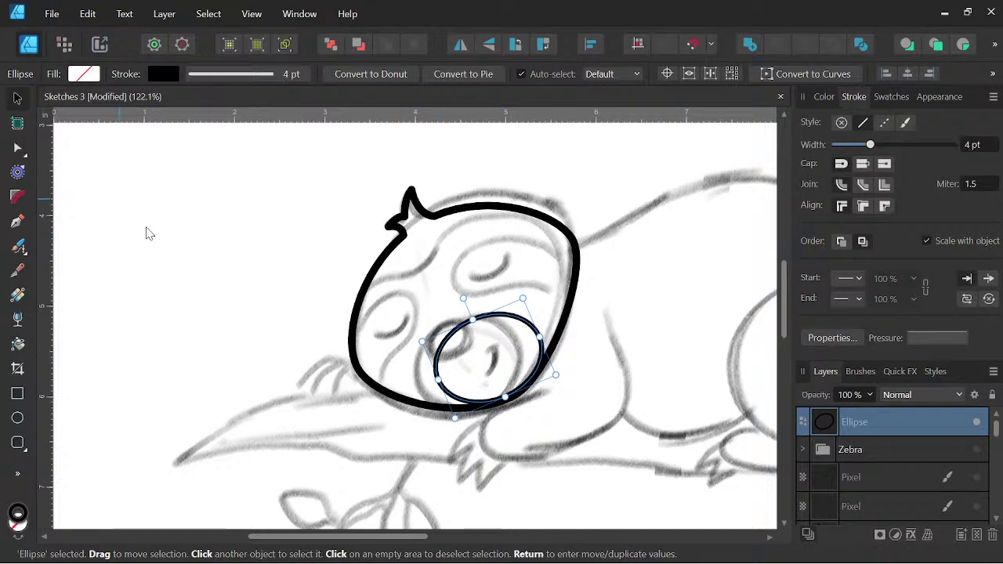
# Duplicate the muzzle ellipse, shrink the copy into a nose at the muzzle's upper edge, and give it a solid black fill without stroke.
pyautogui.moveTo(473, 366); pyautogui.dragTo(468, 350)
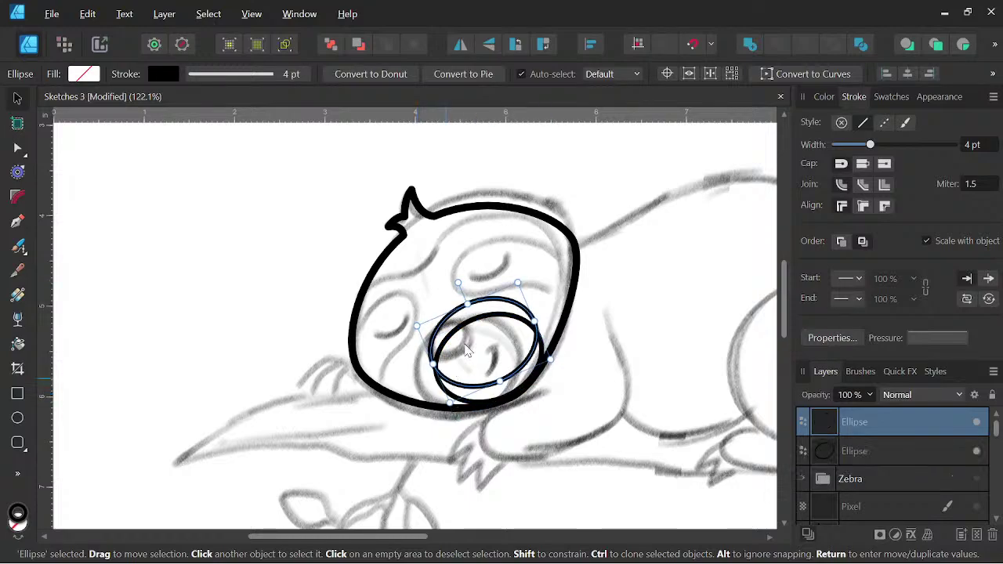
pyautogui.moveTo(518, 284)
pyautogui.mouseDown()
pyautogui.moveTo(508, 307)
pyautogui.moveTo(517, 270)
pyautogui.moveTo(486, 325)
pyautogui.moveTo(493, 318)
pyautogui.mouseUp()
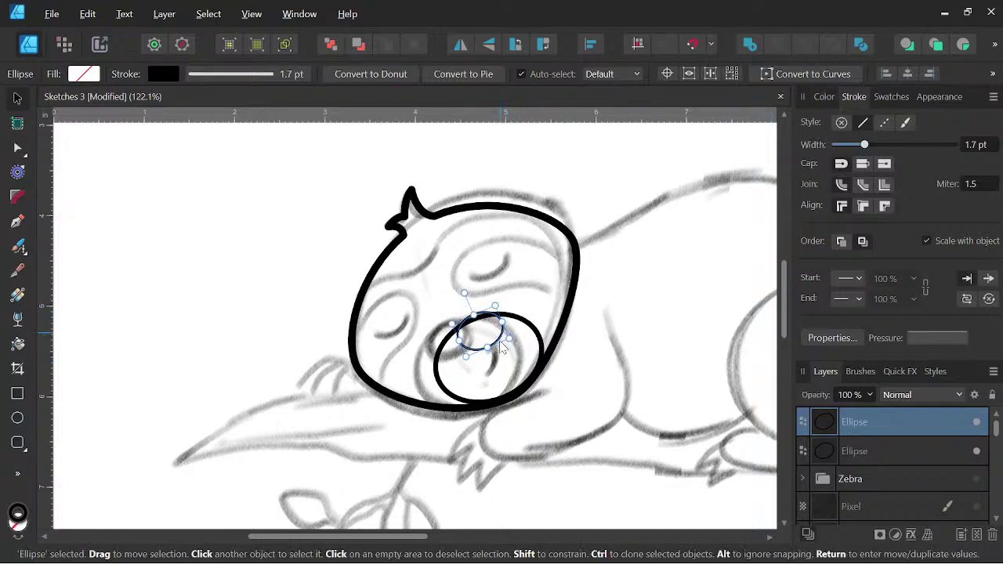
pyautogui.moveTo(502, 349); pyautogui.dragTo(504, 354)
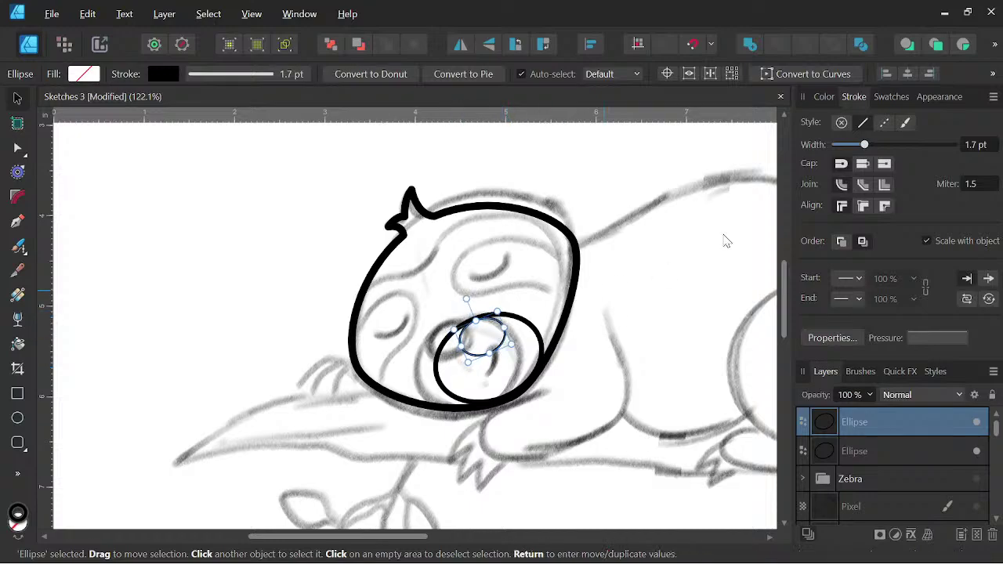
pyautogui.click(824, 97)
pyautogui.click(832, 128)
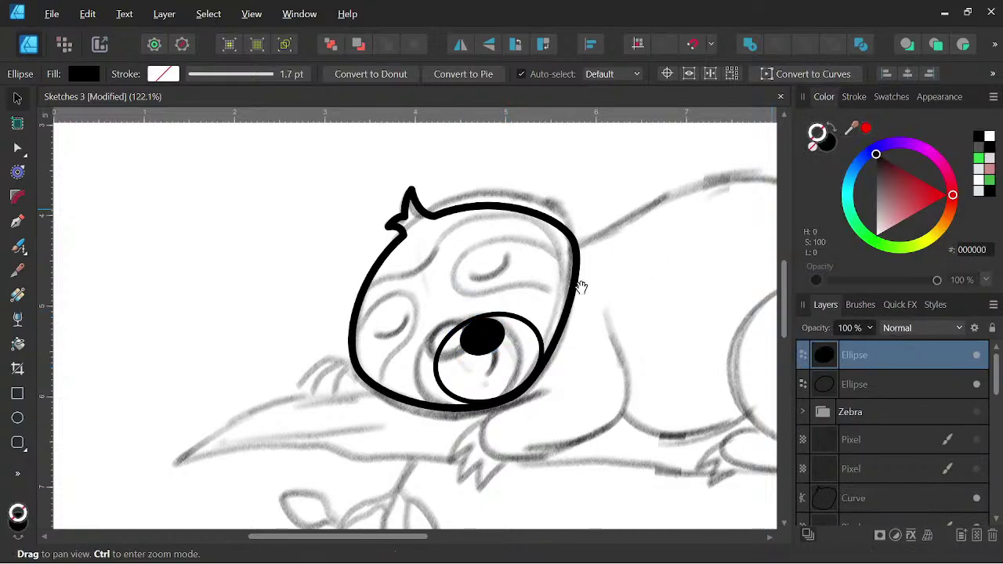
# Draw a short curved mouth line inside the muzzle to the right of the nose with the Pen tool and give it a black stroke.
pyautogui.scroll(3, 512, 359)
pyautogui.moveTo(511, 358); pyautogui.dragTo(397, 354)
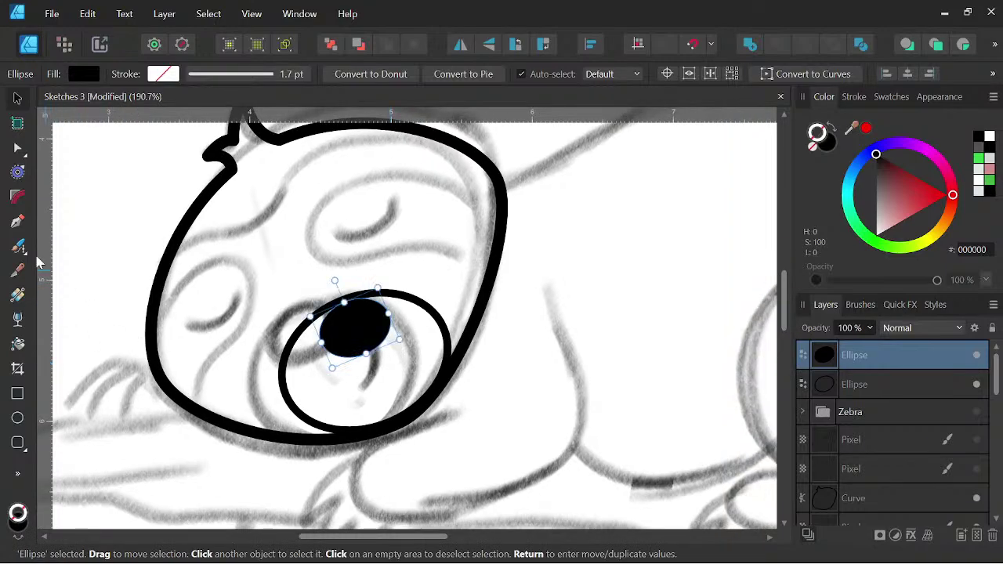
pyautogui.click(18, 221)
pyautogui.click(423, 328)
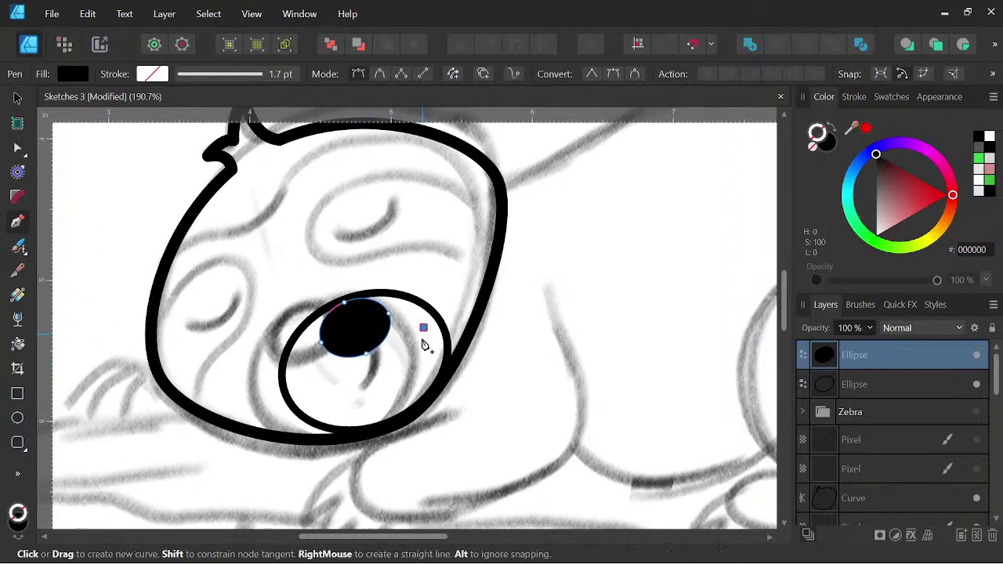
pyautogui.moveTo(403, 373); pyautogui.dragTo(373, 392)
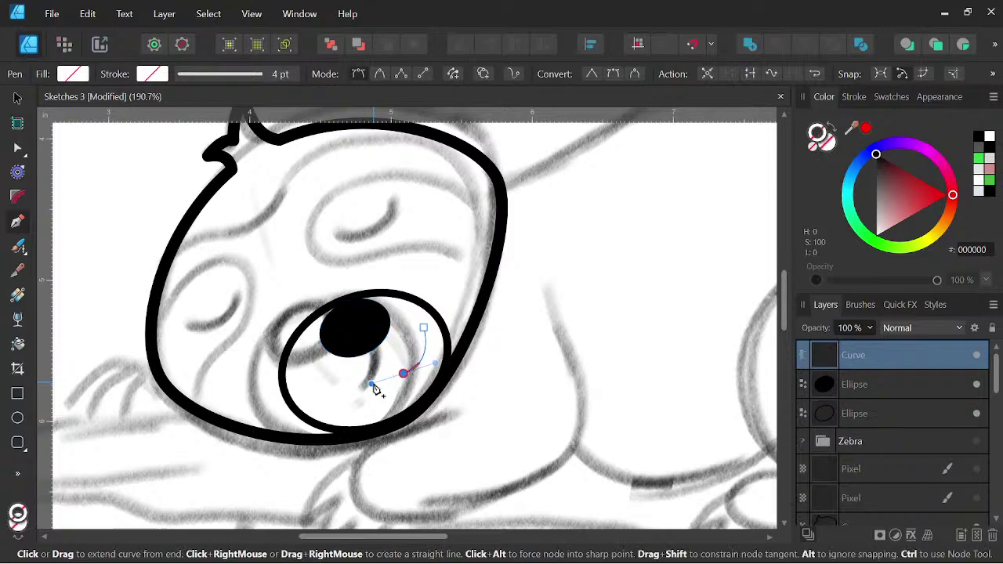
pyautogui.press('Escape')
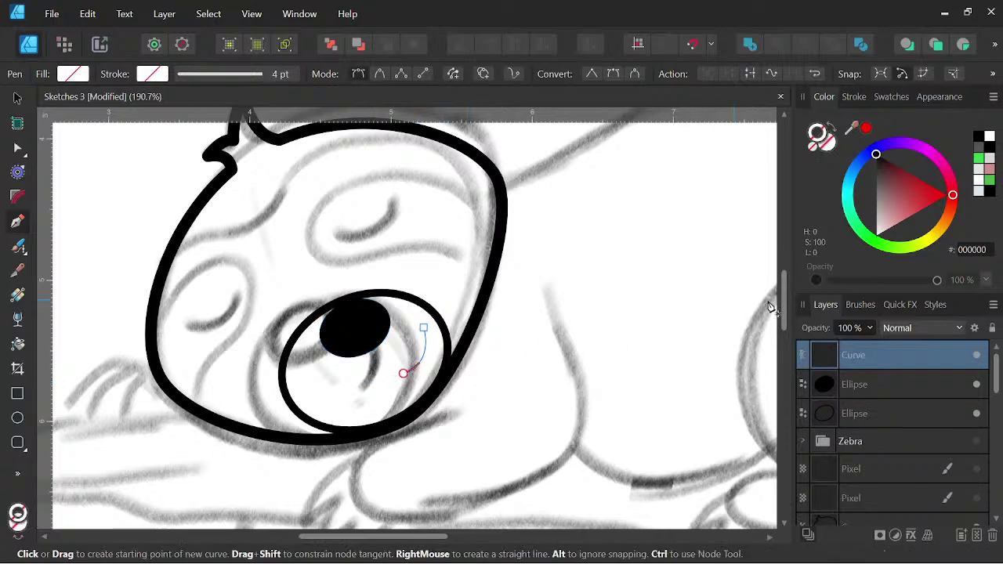
pyautogui.click(979, 138)
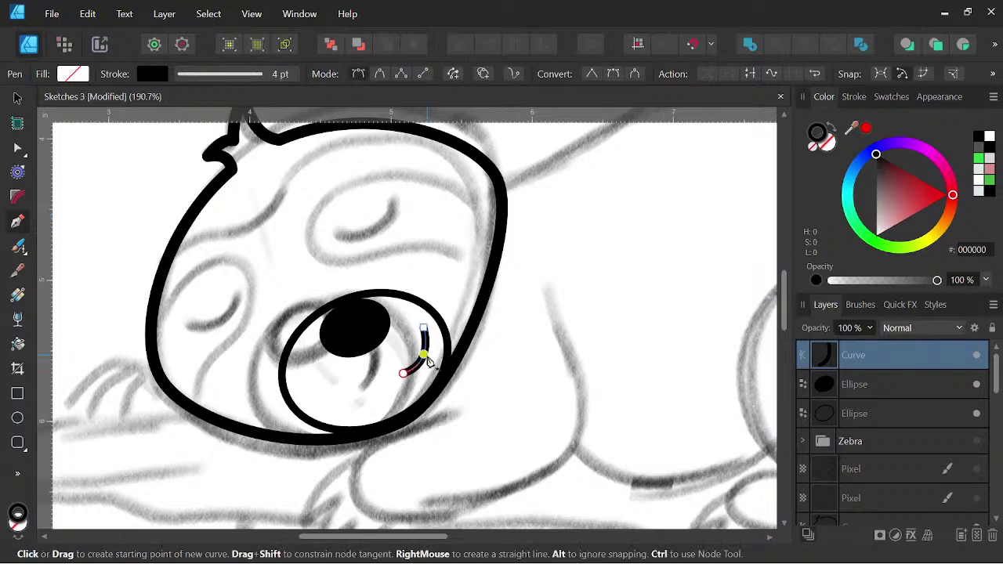
# Rotate the mouth curve slightly clockwise and shift it a little toward the nose.
pyautogui.scroll(3, 428, 361)
pyautogui.click(17, 98)
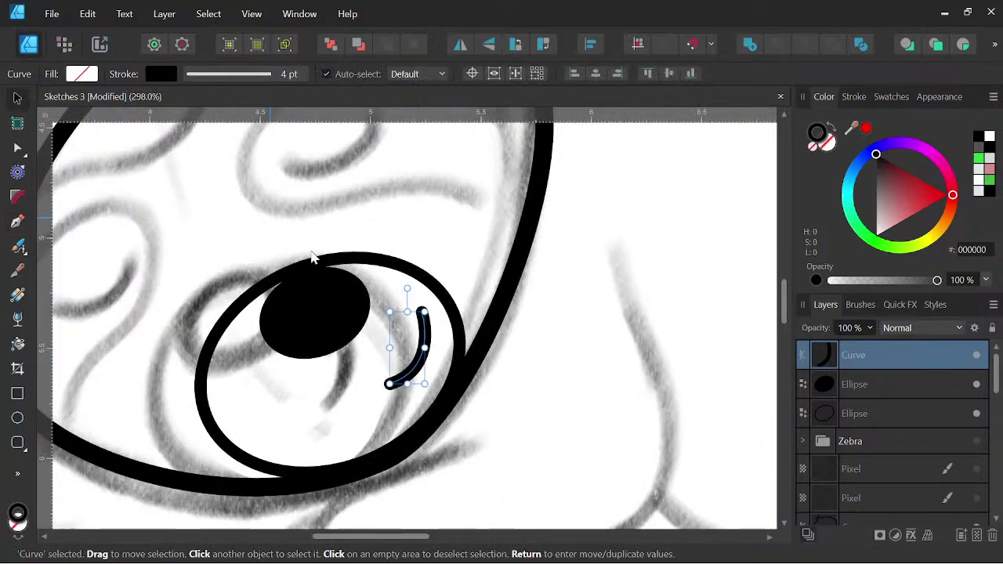
pyautogui.moveTo(417, 298)
pyautogui.mouseDown()
pyautogui.moveTo(407, 308)
pyautogui.moveTo(405, 294)
pyautogui.mouseUp()
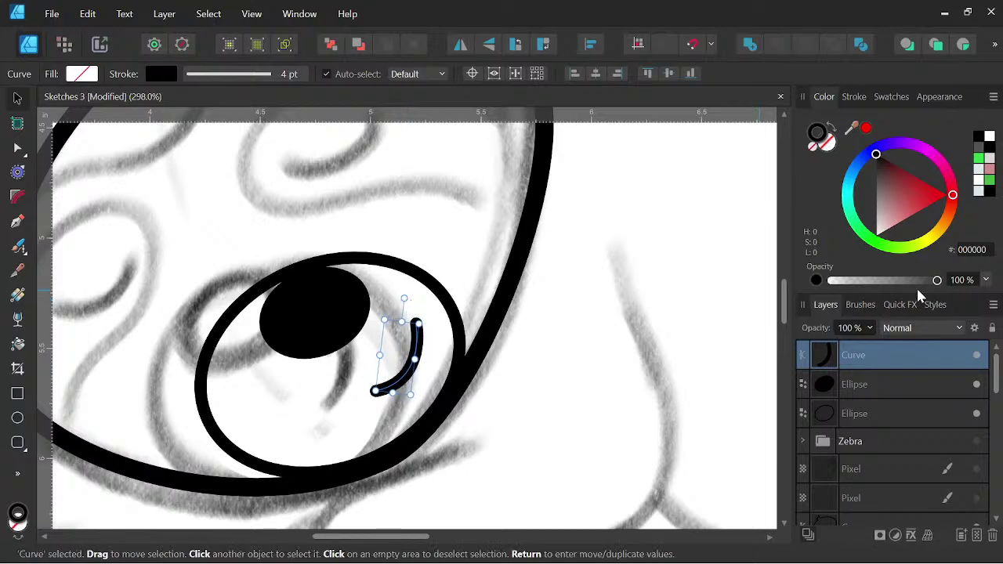
# Taper the mouth curve with a pressure profile at full width in the middle and about half width at both ends.
pyautogui.click(856, 97)
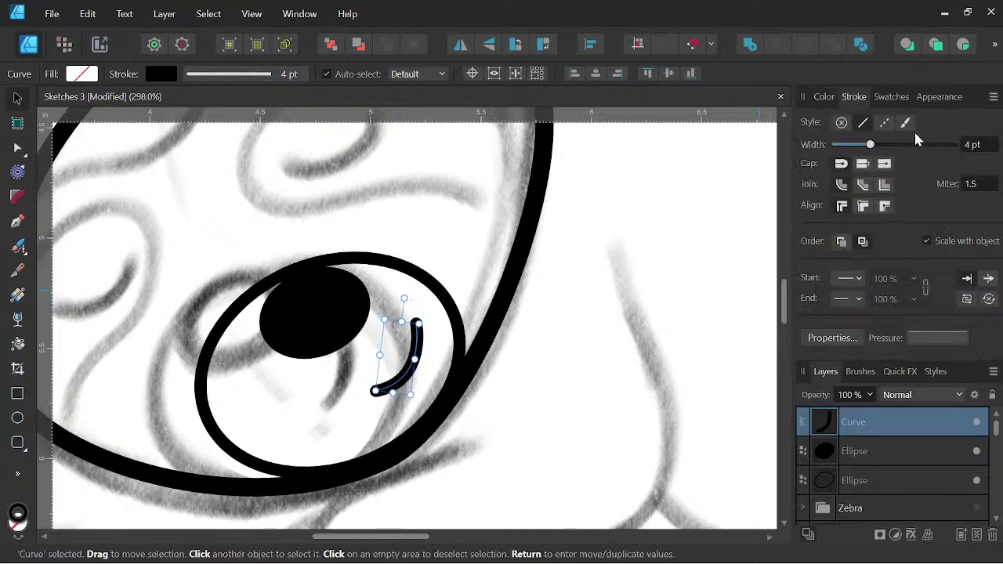
pyautogui.click(921, 339)
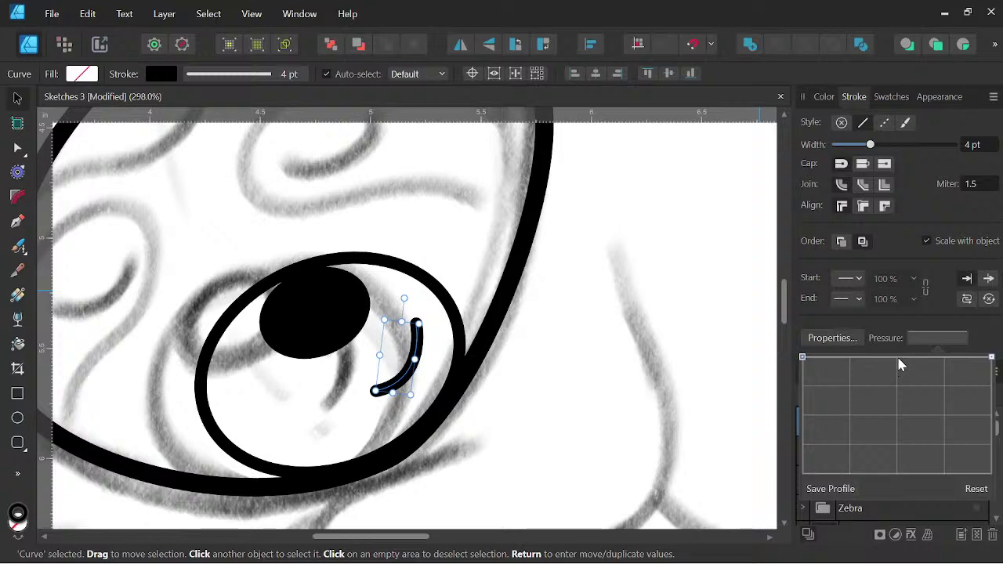
pyautogui.click(899, 358)
pyautogui.moveTo(801, 356); pyautogui.dragTo(802, 417)
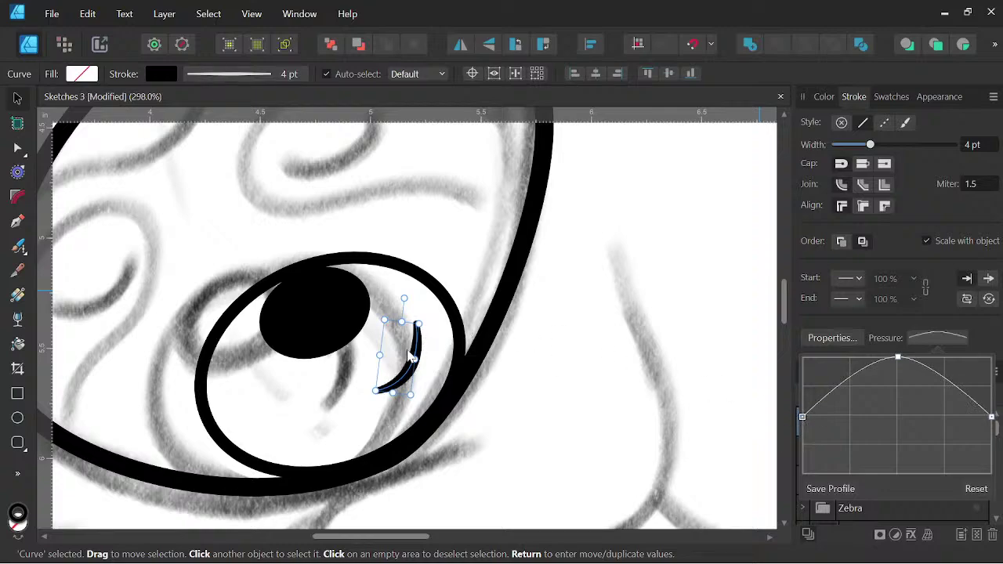
pyautogui.click(401, 35)
pyautogui.press('space')
pyautogui.moveTo(546, 356); pyautogui.dragTo(624, 360)
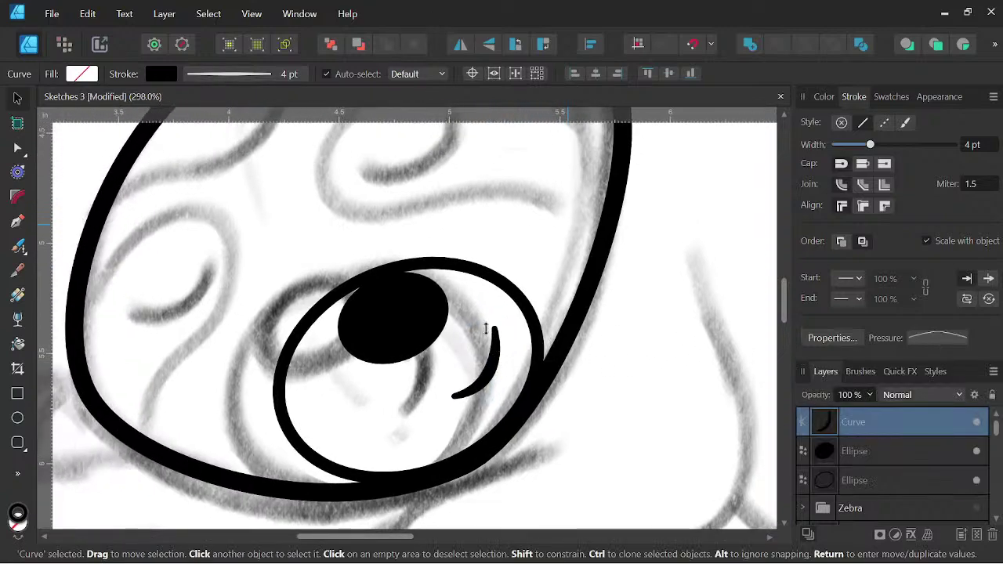
# Draw a small circle on the left side of the nose and make it a highlight with white fill and no stroke.
pyautogui.click(18, 415)
pyautogui.scroll(1, 327, 329)
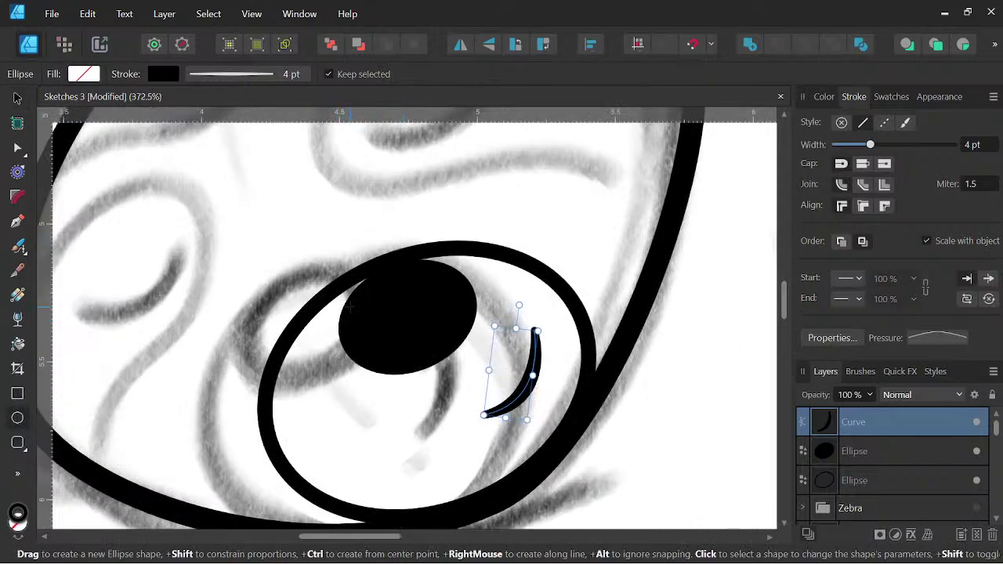
pyautogui.moveTo(350, 306); pyautogui.dragTo(379, 336)
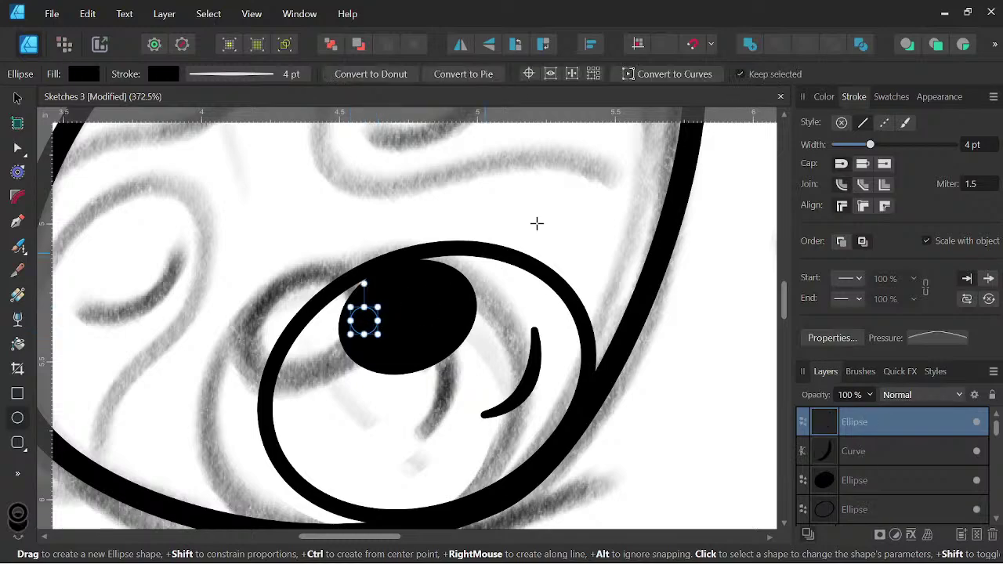
pyautogui.click(823, 97)
pyautogui.click(812, 147)
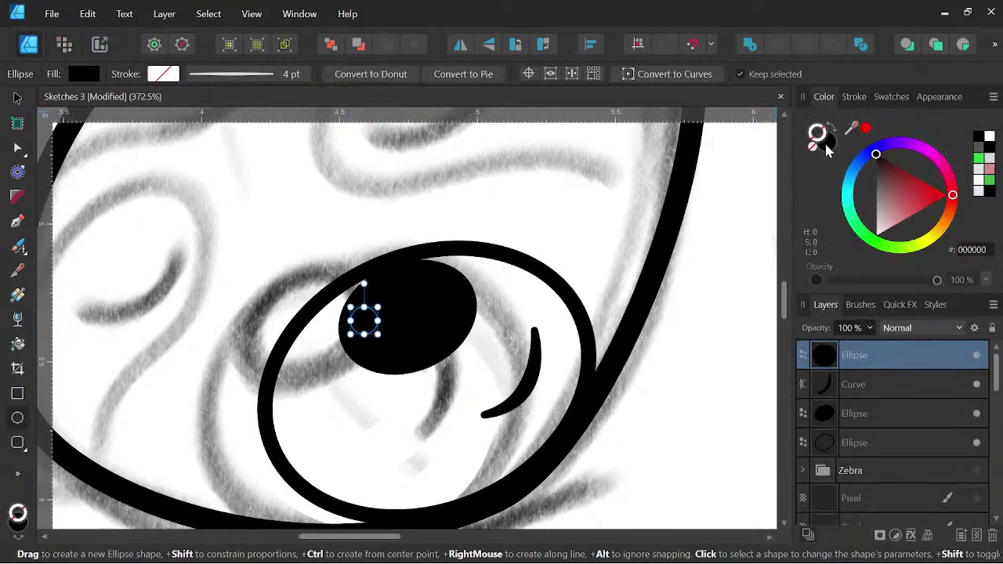
pyautogui.click(828, 145)
pyautogui.moveTo(891, 190); pyautogui.dragTo(865, 251)
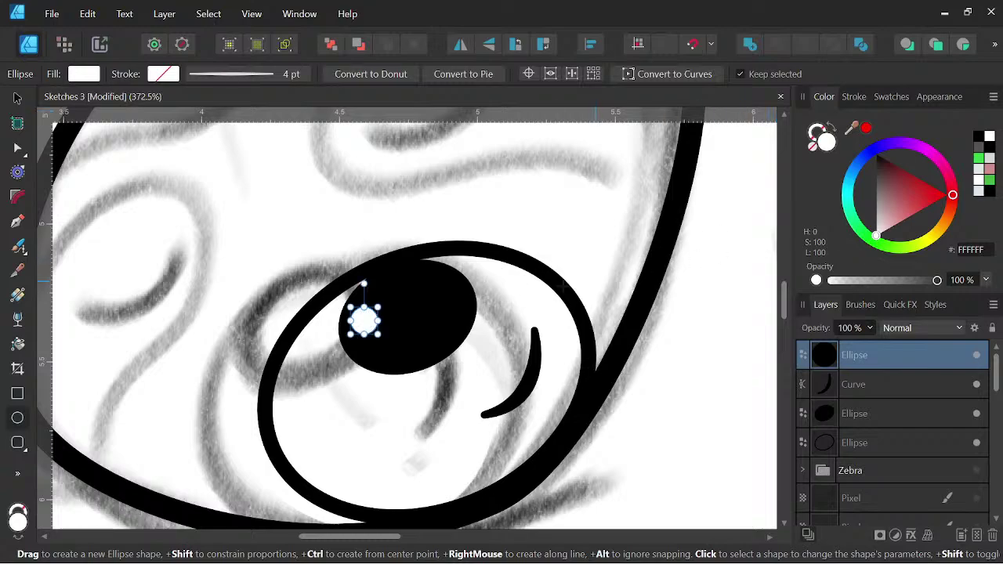
# Duplicate the white nose highlight up and to the right, flatten the copy into a narrow ellipse and tilt it along the nose's upper edge.
pyautogui.click(14, 95)
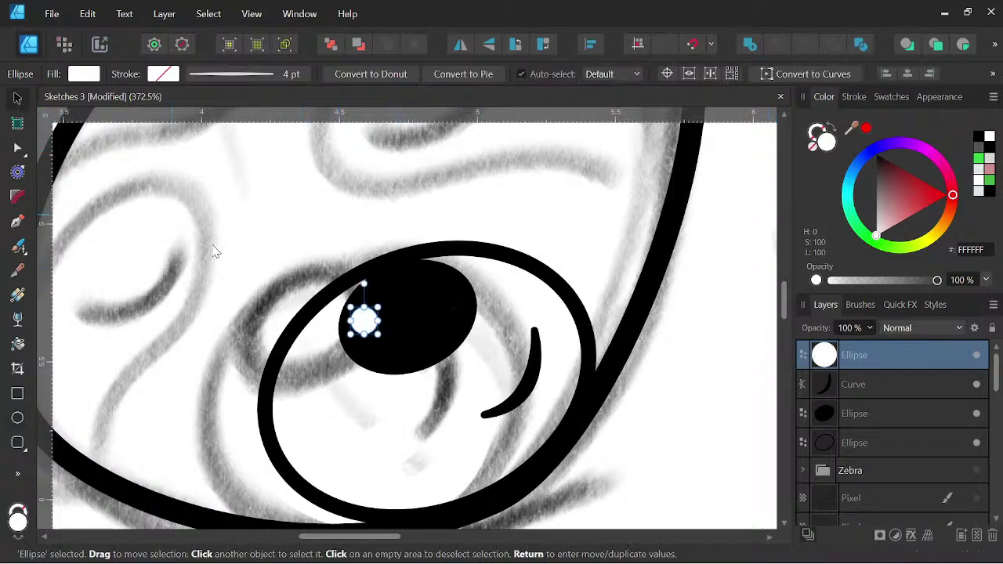
pyautogui.moveTo(367, 321)
pyautogui.mouseDown()
pyautogui.moveTo(463, 316)
pyautogui.moveTo(402, 298)
pyautogui.mouseUp()
pyautogui.scroll(2, 429, 309)
pyautogui.moveTo(430, 342); pyautogui.dragTo(402, 304)
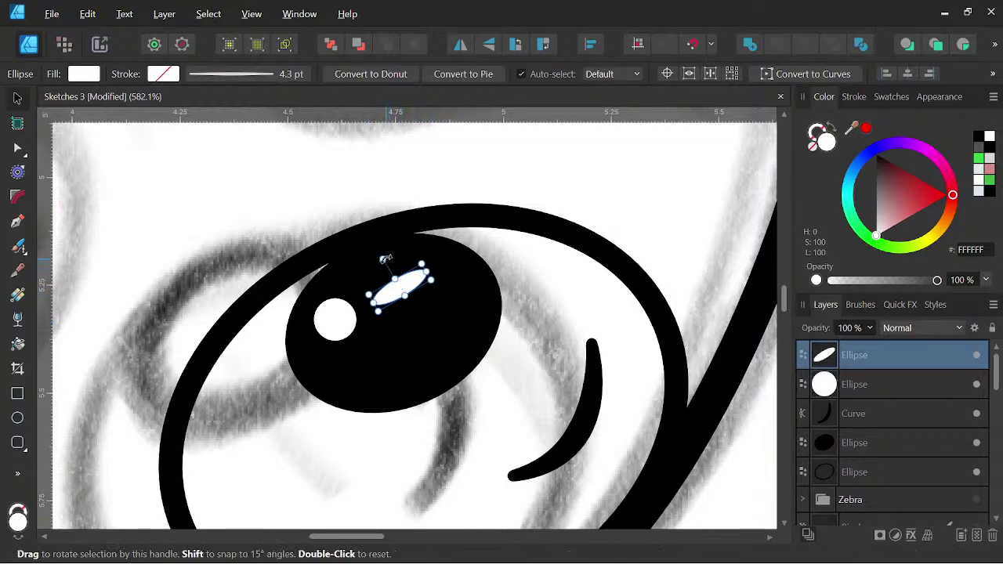
pyautogui.moveTo(382, 259); pyautogui.dragTo(389, 259)
pyautogui.scroll(-8, 388, 259)
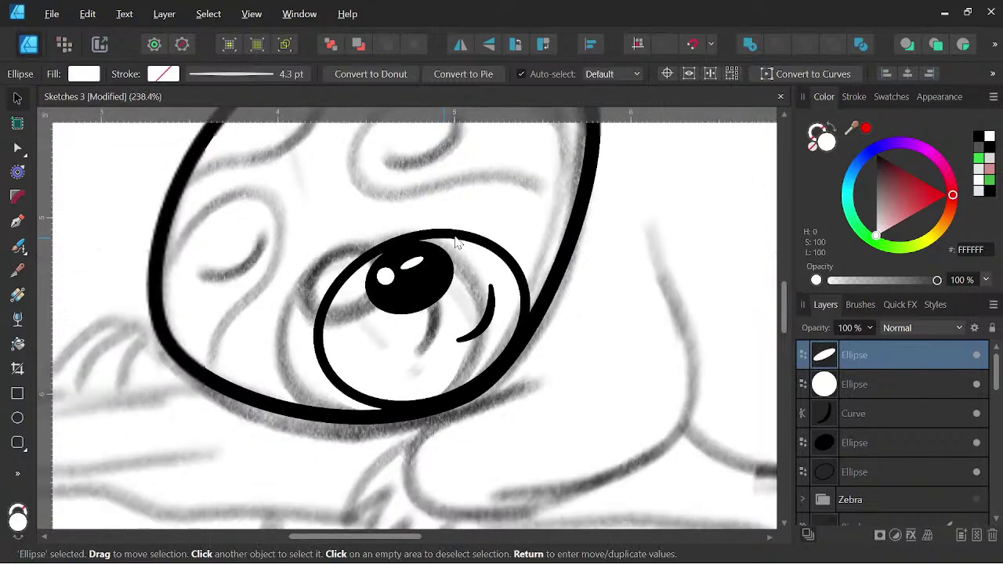
pyautogui.moveTo(571, 231)
pyautogui.mouseDown()
pyautogui.moveTo(510, 298)
pyautogui.moveTo(500, 336)
pyautogui.moveTo(510, 287)
pyautogui.moveTo(499, 336)
pyautogui.mouseUp()
pyautogui.press('space')
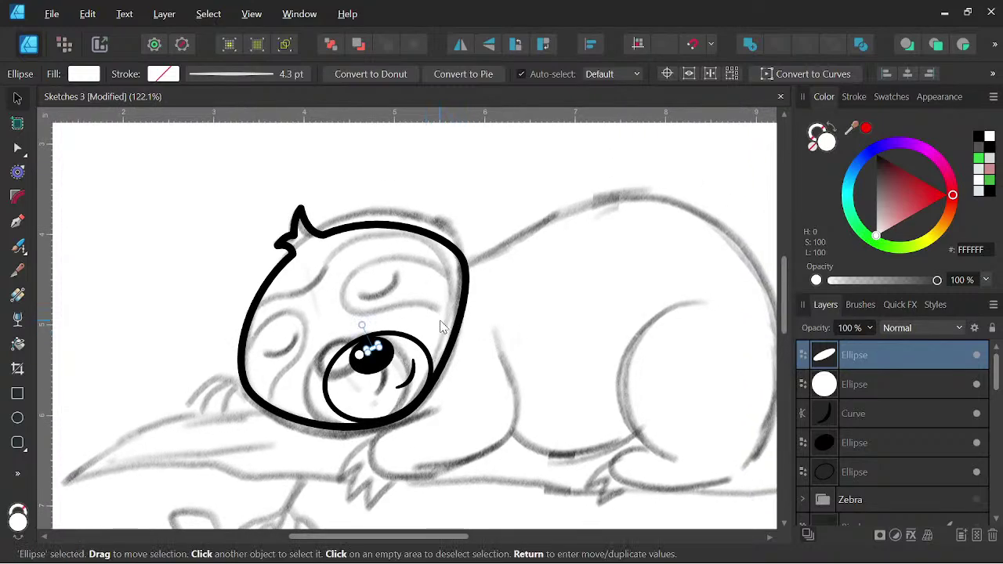
# Trace the left closed eye with the Pen tool as a curve in the mouth line's tapered 4 pt style and colour its stroke black.
pyautogui.scroll(1, 357, 351)
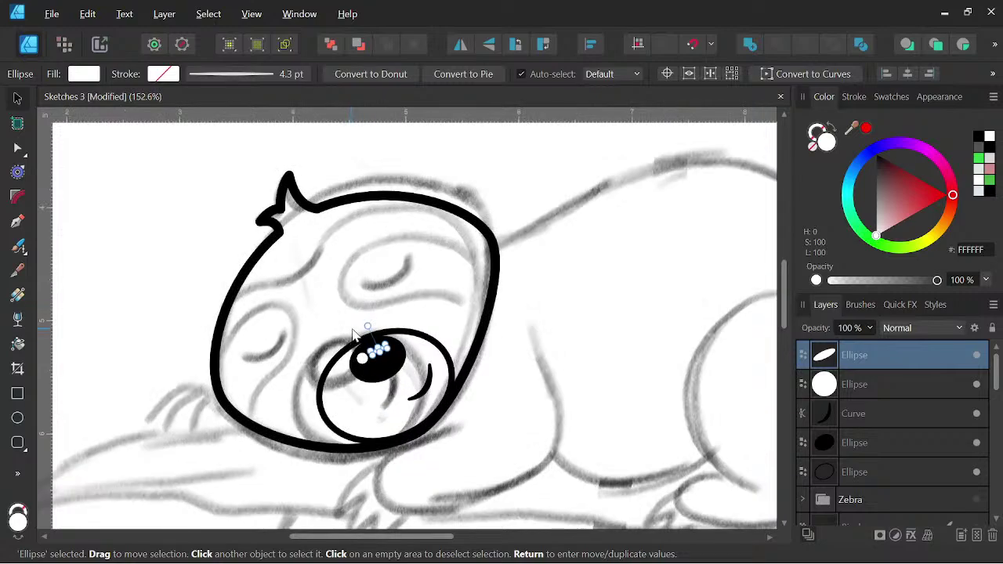
pyautogui.scroll(1, 358, 337)
pyautogui.click(440, 401)
pyautogui.scroll(2, 239, 296)
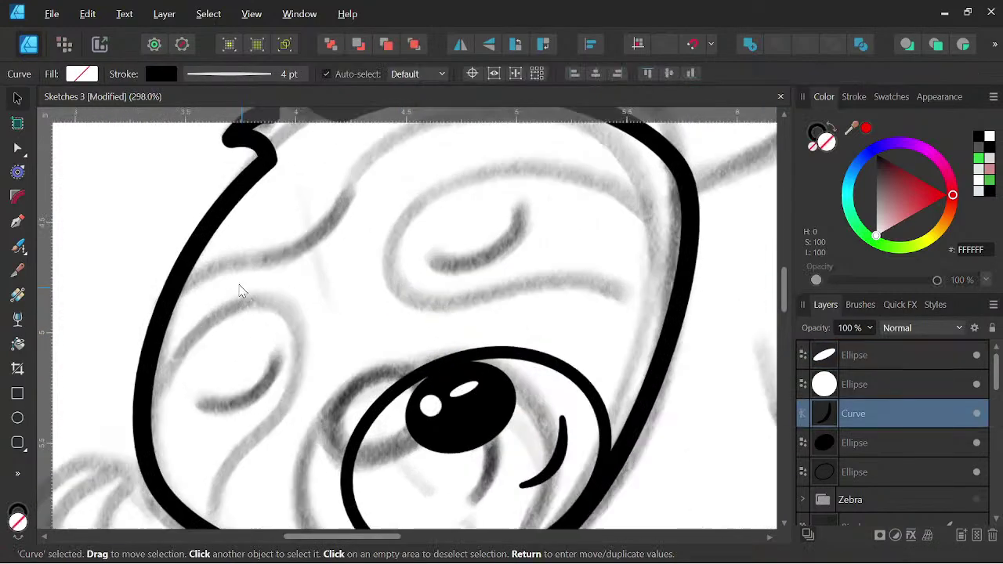
pyautogui.click(17, 222)
pyautogui.click(199, 405)
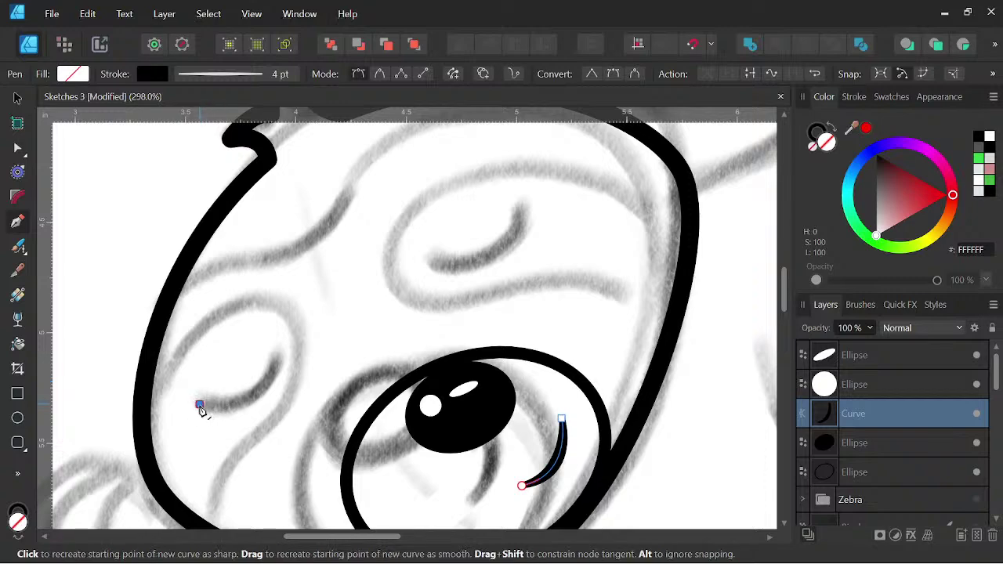
pyautogui.moveTo(279, 352); pyautogui.dragTo(297, 291)
pyautogui.press('Escape')
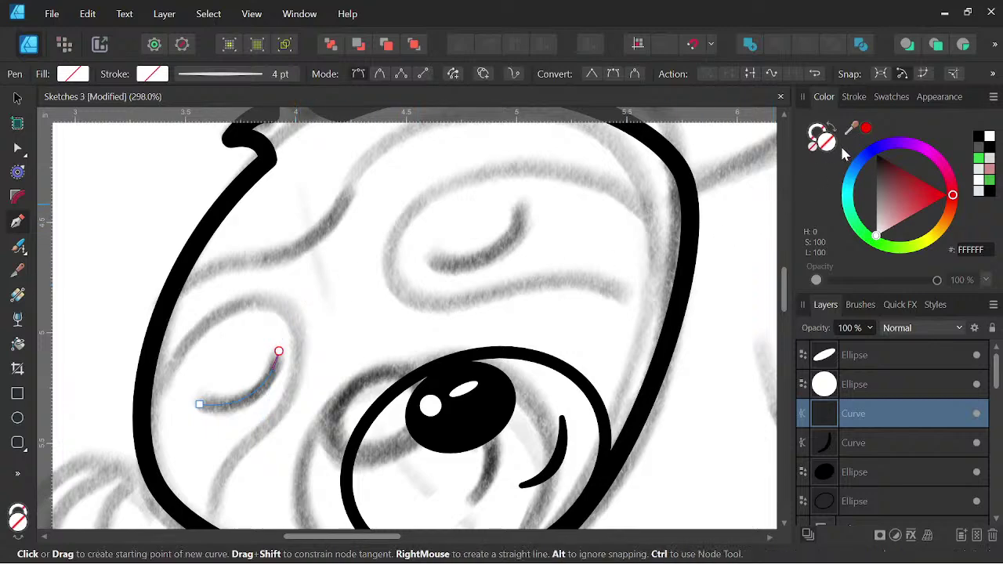
pyautogui.click(817, 134)
pyautogui.click(989, 138)
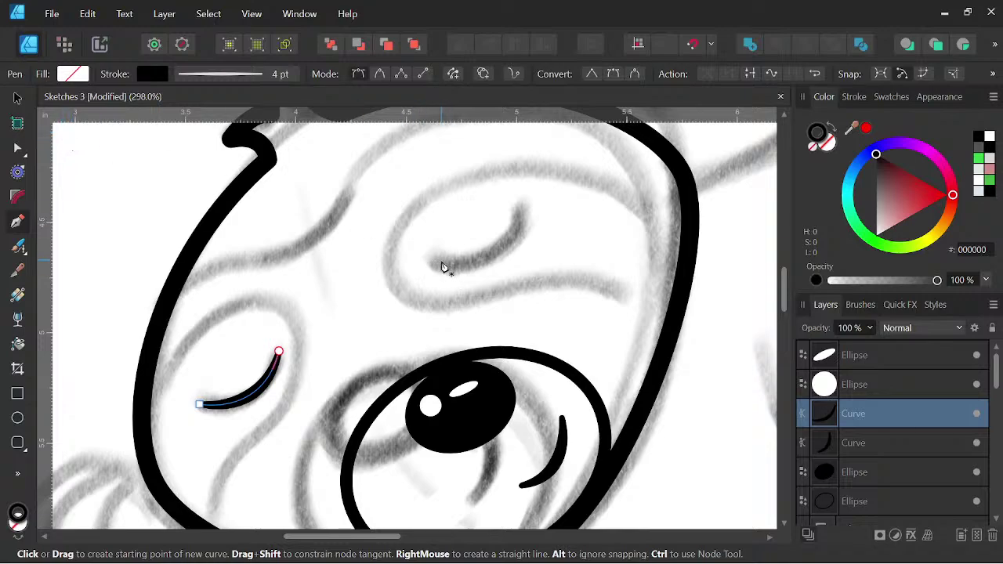
# Trace the right closed eye with the Pen tool as a curve in the same tapered 4 pt black stroke.
pyautogui.click(438, 259)
pyautogui.moveTo(525, 216); pyautogui.dragTo(533, 188)
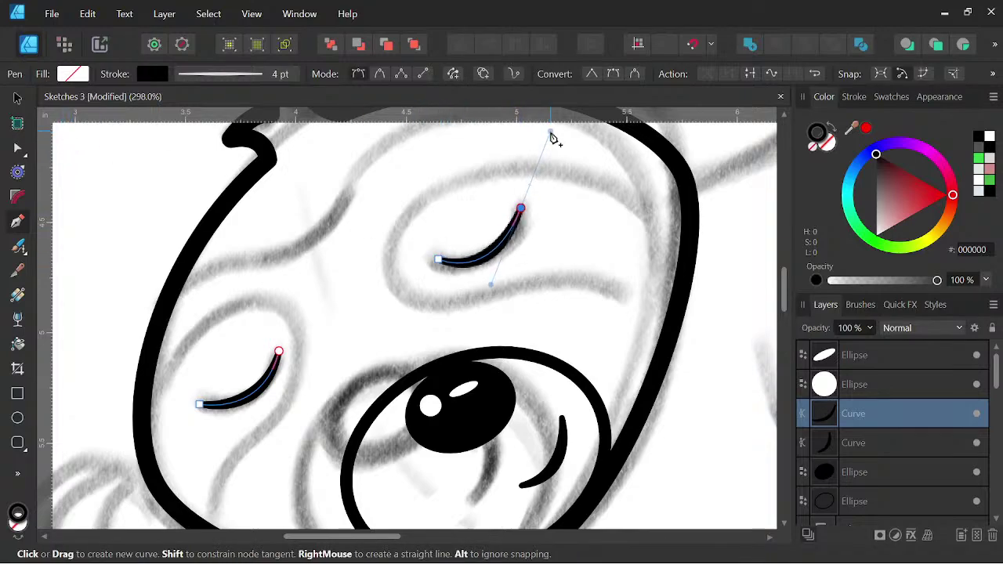
pyautogui.press('Escape')
pyautogui.moveTo(550, 146); pyautogui.dragTo(548, 148)
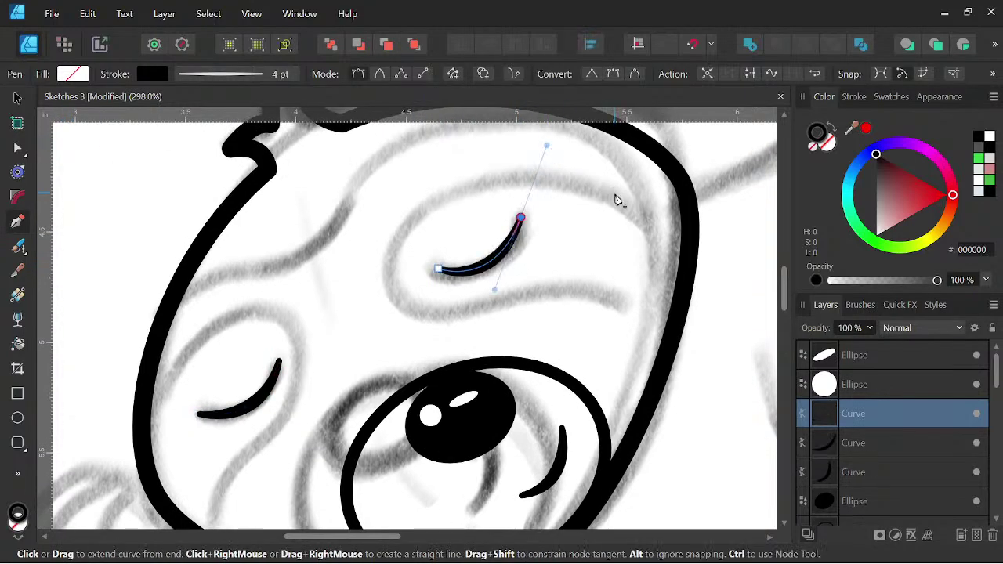
pyautogui.press('Escape')
pyautogui.scroll(-3, 547, 231)
pyautogui.press('space')
pyautogui.moveTo(632, 260); pyautogui.dragTo(579, 275)
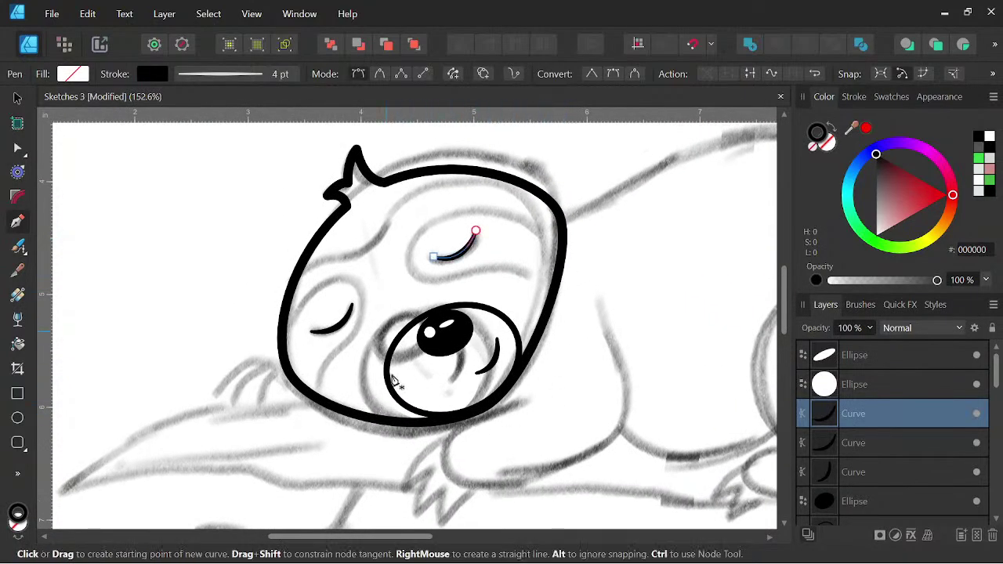
# Trace the patch around the left closed eye with the Pen tool as a closed shape that meets the head outline.
pyautogui.click(18, 99)
pyautogui.press('space')
pyautogui.moveTo(463, 289); pyautogui.dragTo(457, 315)
pyautogui.click(21, 225)
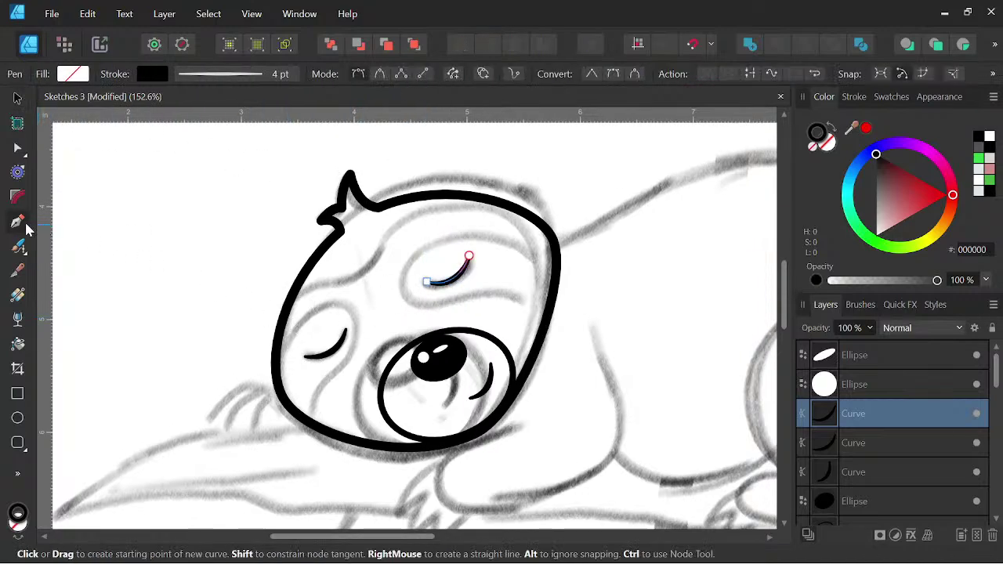
pyautogui.scroll(1, 204, 283)
pyautogui.press('space')
pyautogui.moveTo(383, 296); pyautogui.dragTo(284, 273)
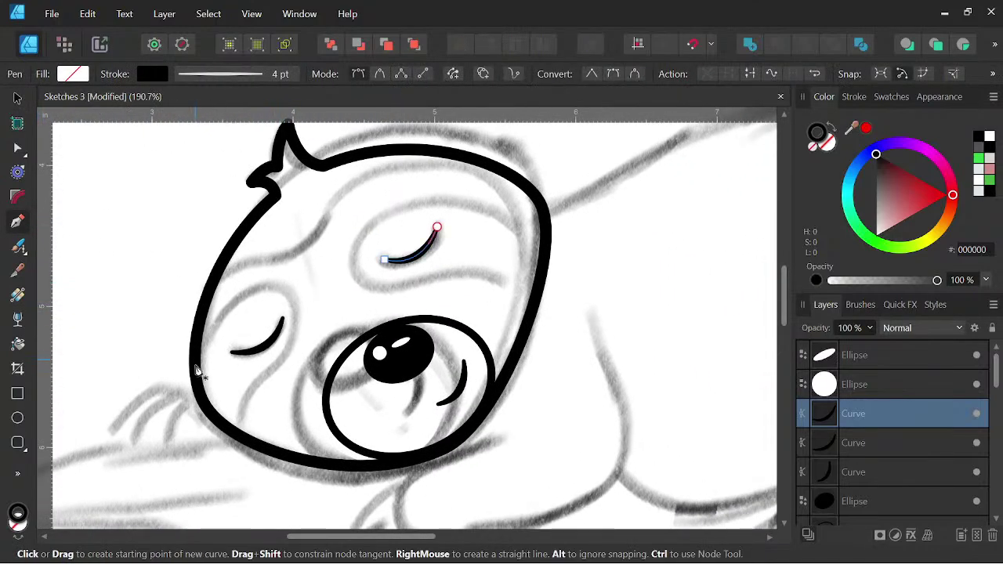
pyautogui.click(199, 379)
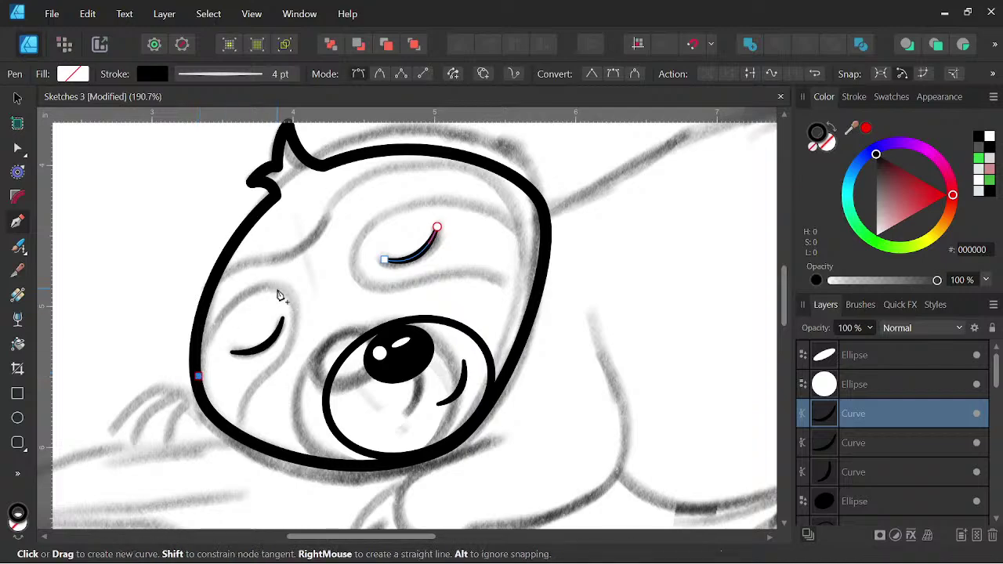
pyautogui.moveTo(277, 288); pyautogui.dragTo(318, 293)
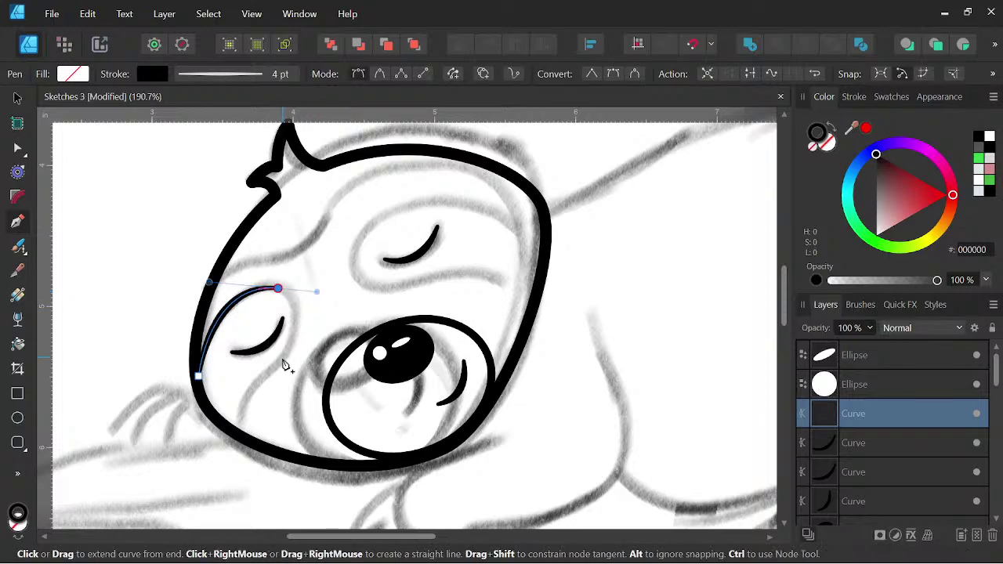
pyautogui.moveTo(283, 359); pyautogui.dragTo(267, 380)
pyautogui.moveTo(246, 441); pyautogui.dragTo(269, 482)
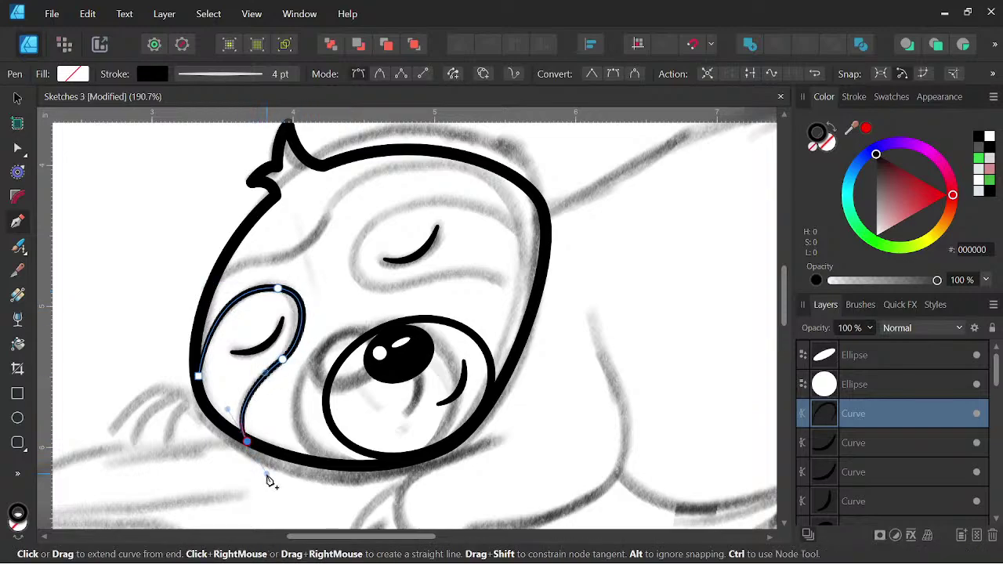
pyautogui.moveTo(199, 377); pyautogui.dragTo(207, 333)
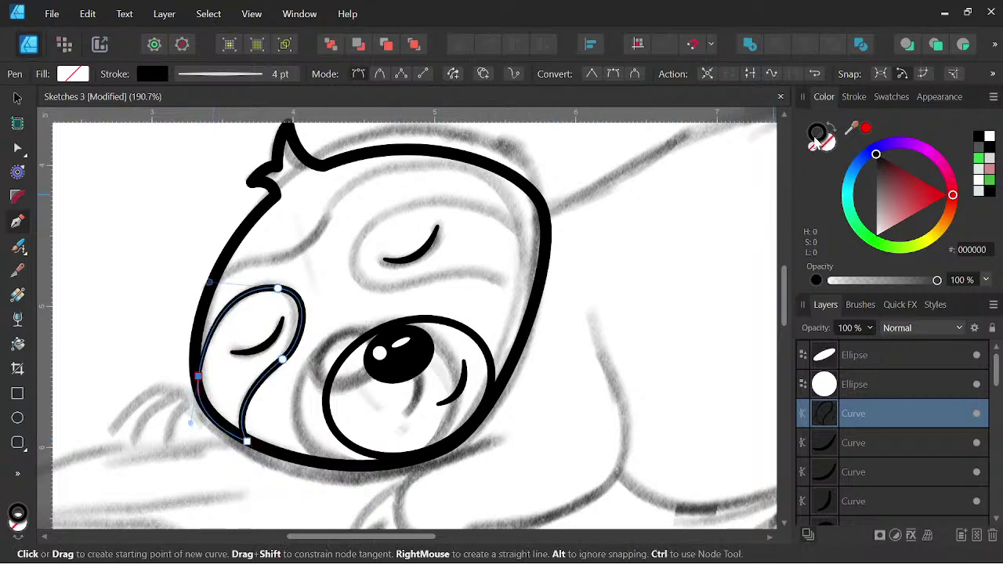
# Reset the left eye patch's stroke pressure profile to a uniform width.
pyautogui.click(854, 96)
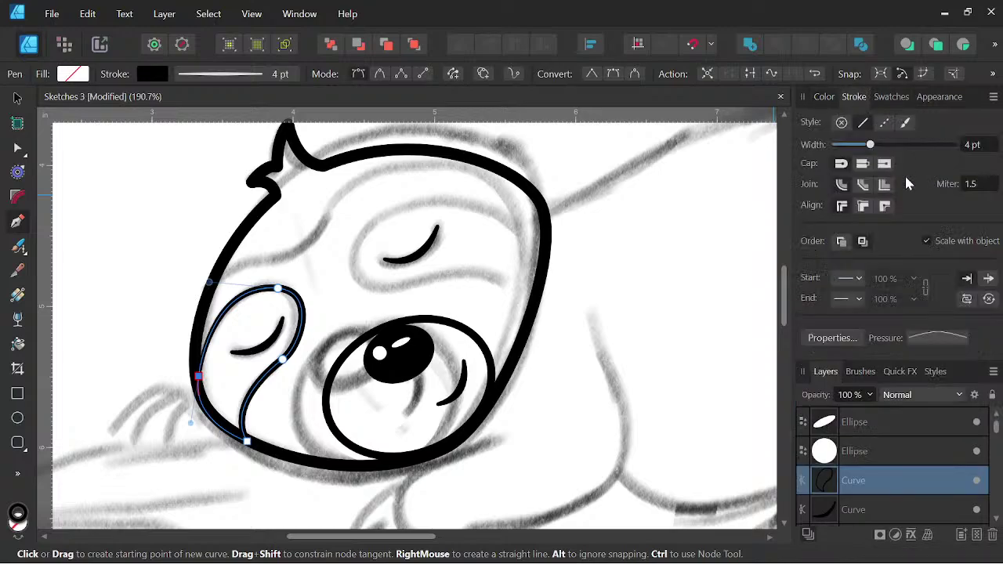
pyautogui.click(944, 337)
pyautogui.click(989, 488)
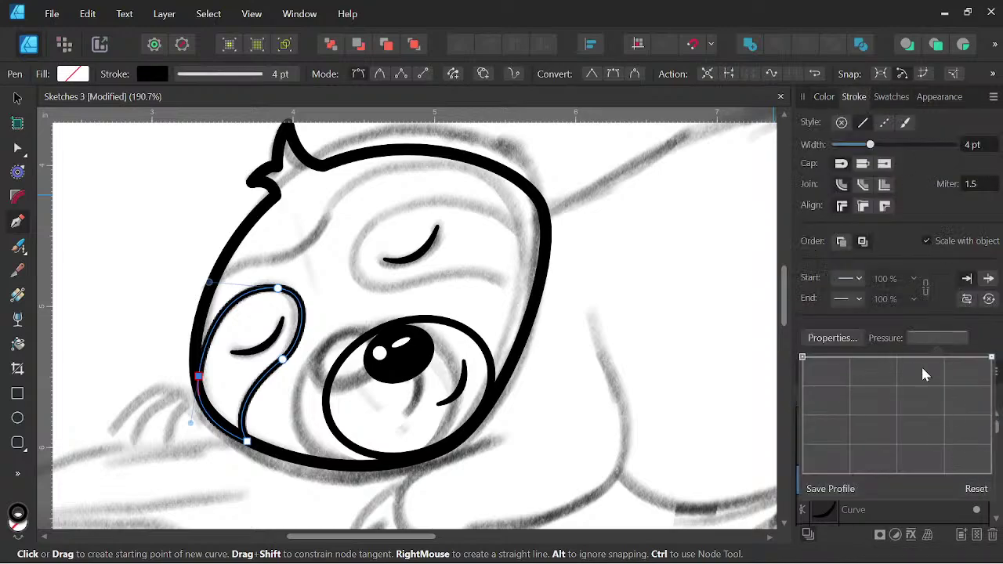
# Remove the left eye patch's stroke and fill the patch with brown 745E54.
pyautogui.click(825, 98)
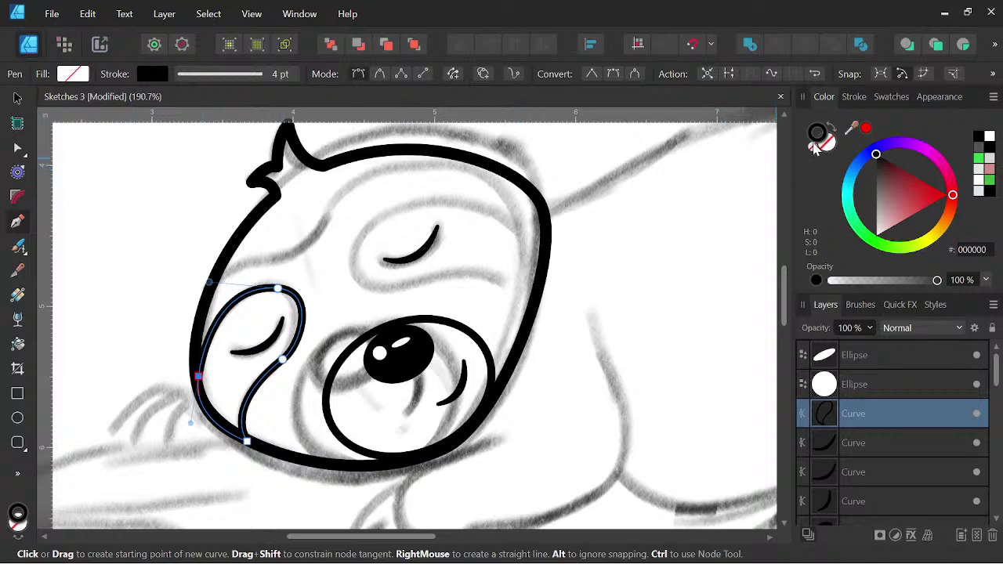
pyautogui.click(815, 147)
pyautogui.moveTo(943, 202); pyautogui.dragTo(948, 212)
pyautogui.moveTo(887, 187); pyautogui.dragTo(888, 181)
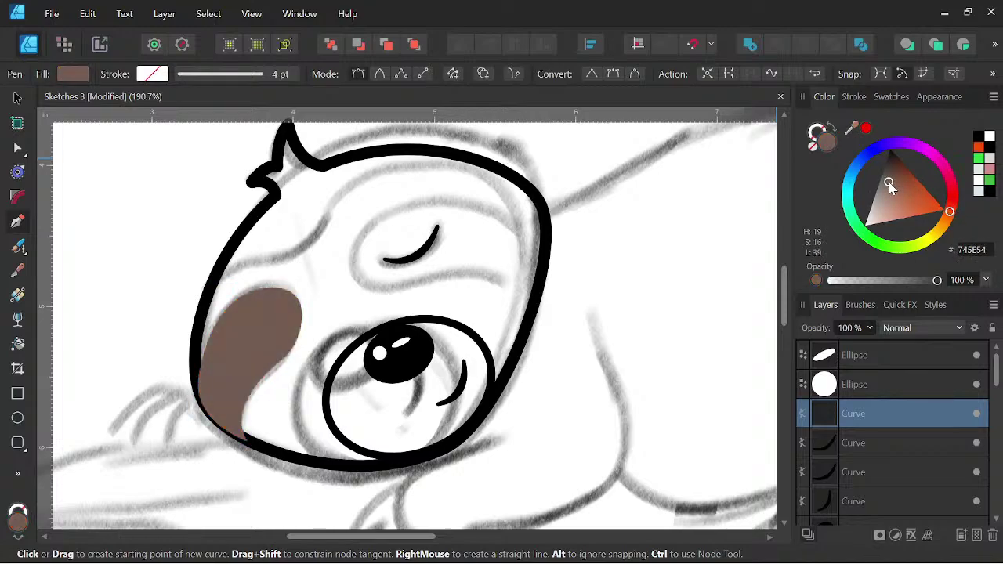
# Move the brown eye patch beneath the muzzle ellipse in the layer order, toggling the muzzle's visibility to identify it.
pyautogui.moveTo(858, 421); pyautogui.dragTo(864, 449)
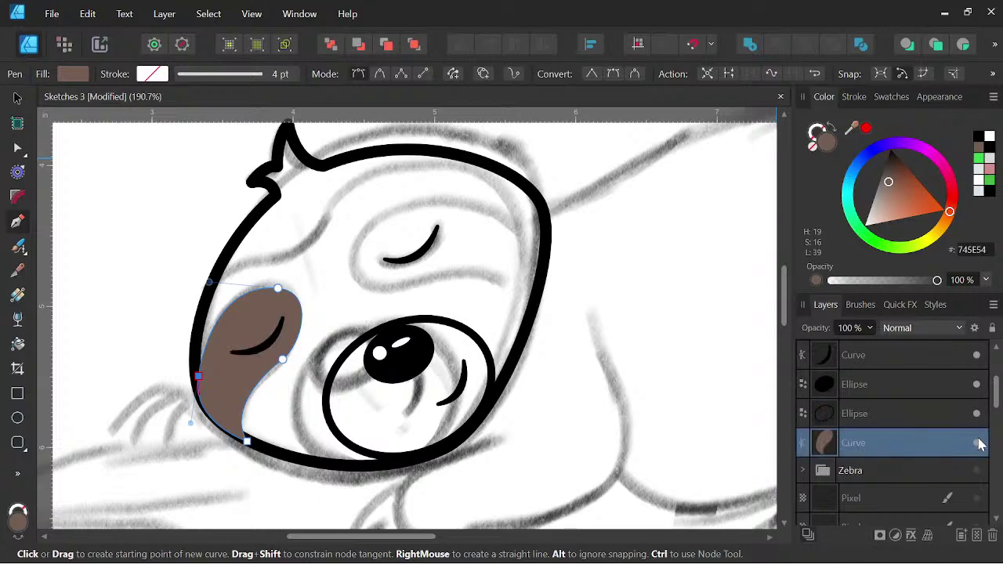
pyautogui.click(976, 413)
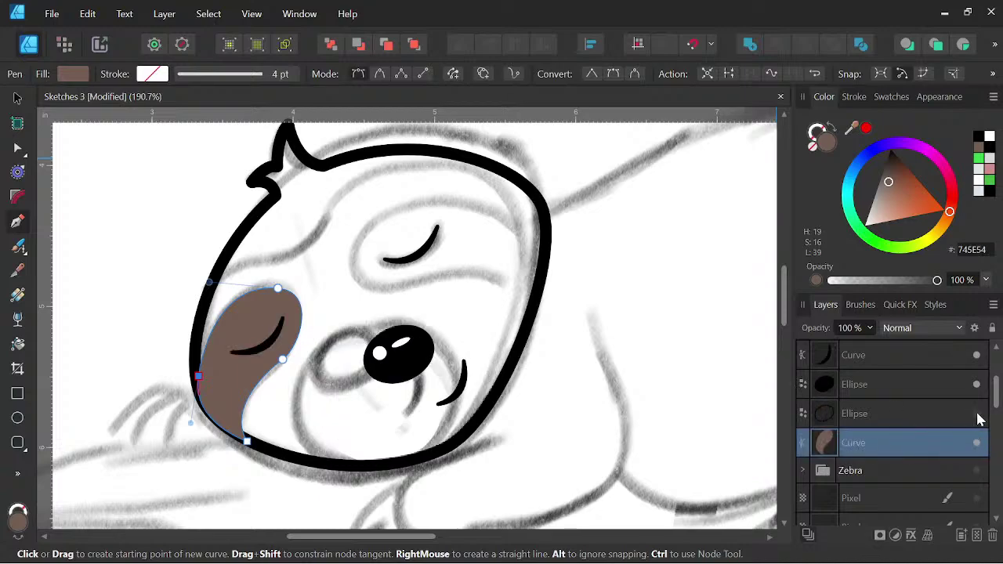
pyautogui.click(976, 413)
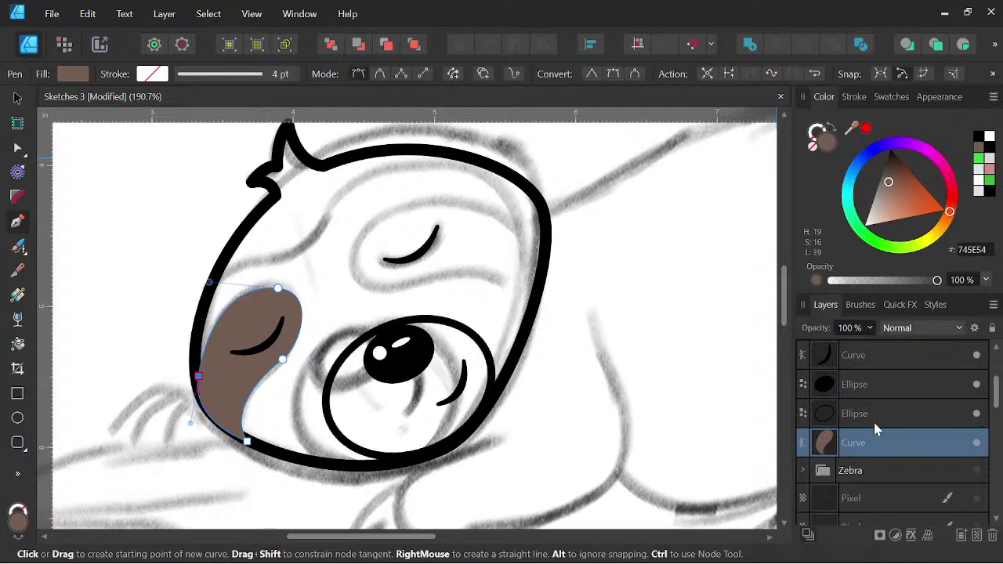
# Select the head outline and move it up the layer order to directly beneath the brown eye patch.
pyautogui.click(18, 98)
pyautogui.click(539, 294)
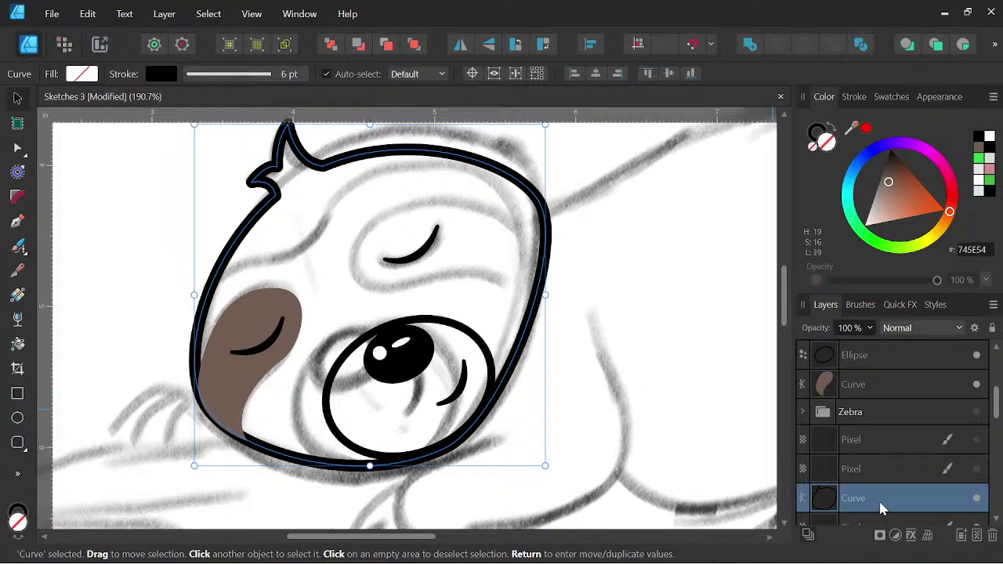
pyautogui.moveTo(881, 508); pyautogui.dragTo(870, 419)
pyautogui.scroll(2, 871, 417)
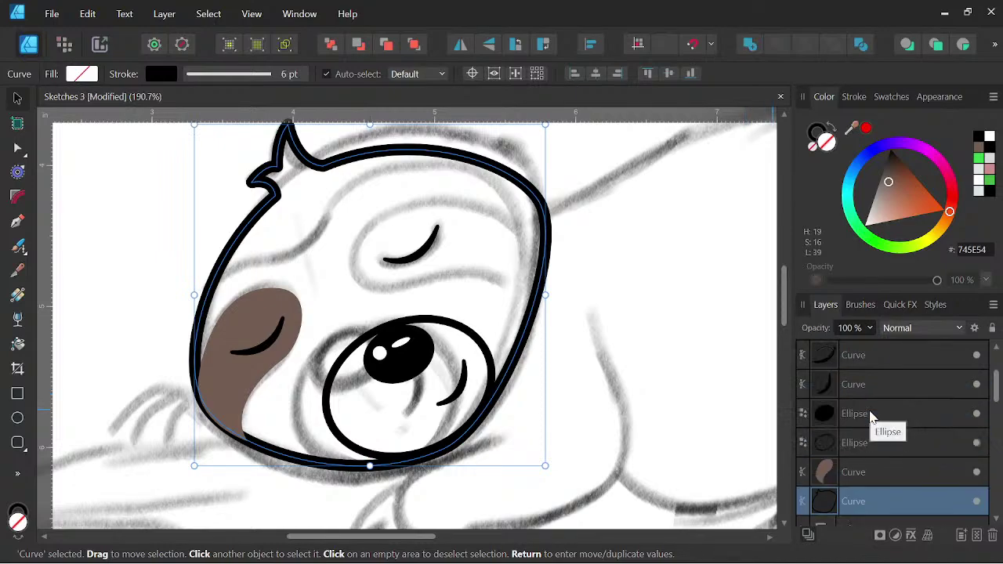
# Nest both white highlight ellipses inside the black nose ellipse.
pyautogui.click(874, 419)
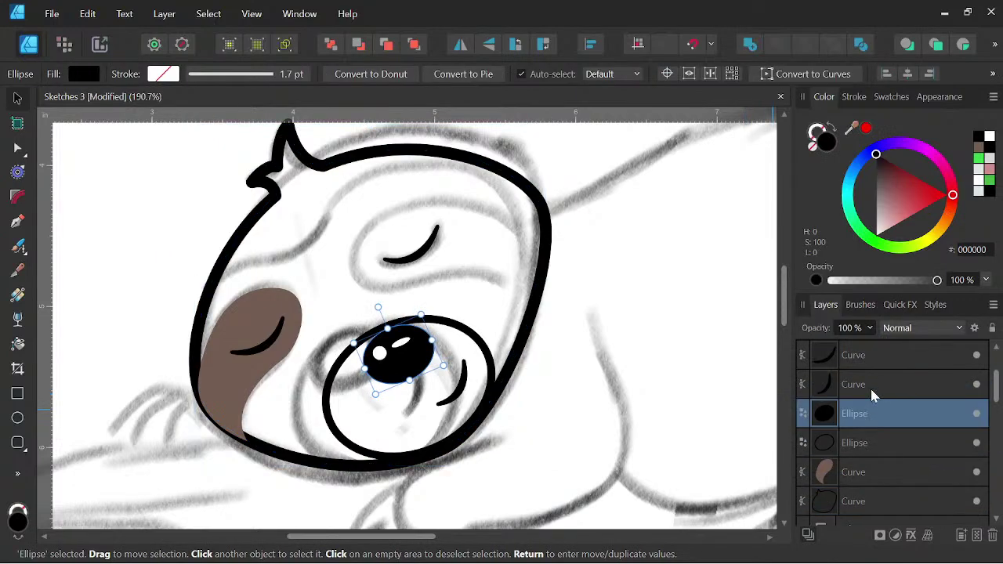
pyautogui.click(874, 396)
pyautogui.scroll(2, 873, 398)
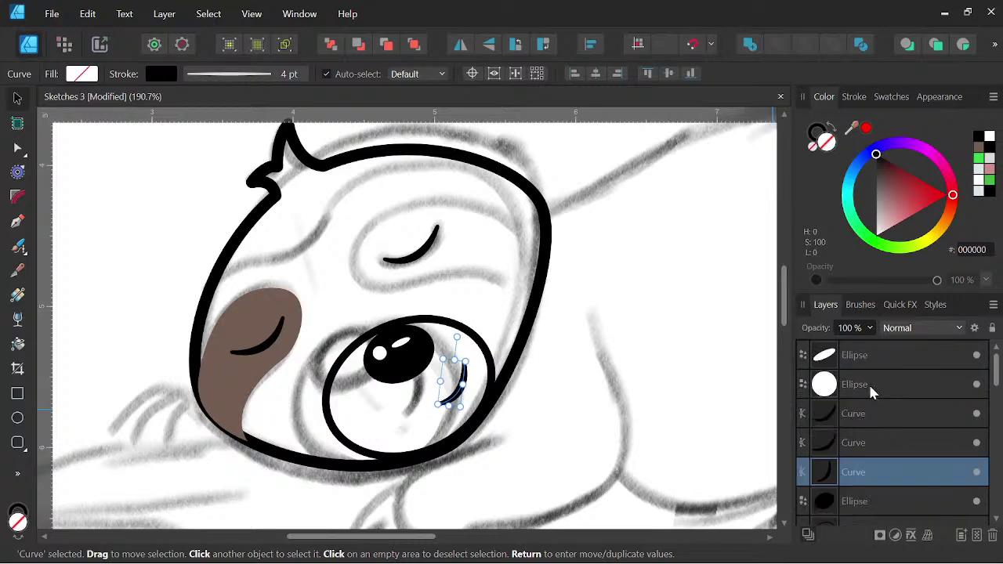
pyautogui.click(873, 392)
pyautogui.keyDown('shift'); pyautogui.click(862, 354); pyautogui.keyUp('shift')
pyautogui.moveTo(861, 354); pyautogui.dragTo(849, 498)
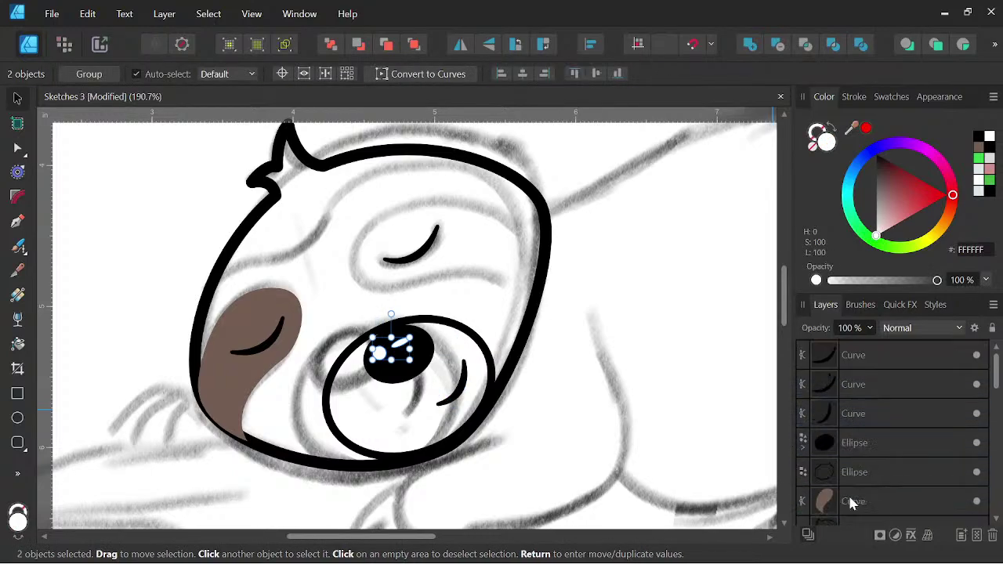
# Try nesting the nose and the mouth curve inside the muzzle ellipse.
pyautogui.click(858, 441)
pyautogui.keyDown('shift'); pyautogui.click(867, 414); pyautogui.keyUp('shift')
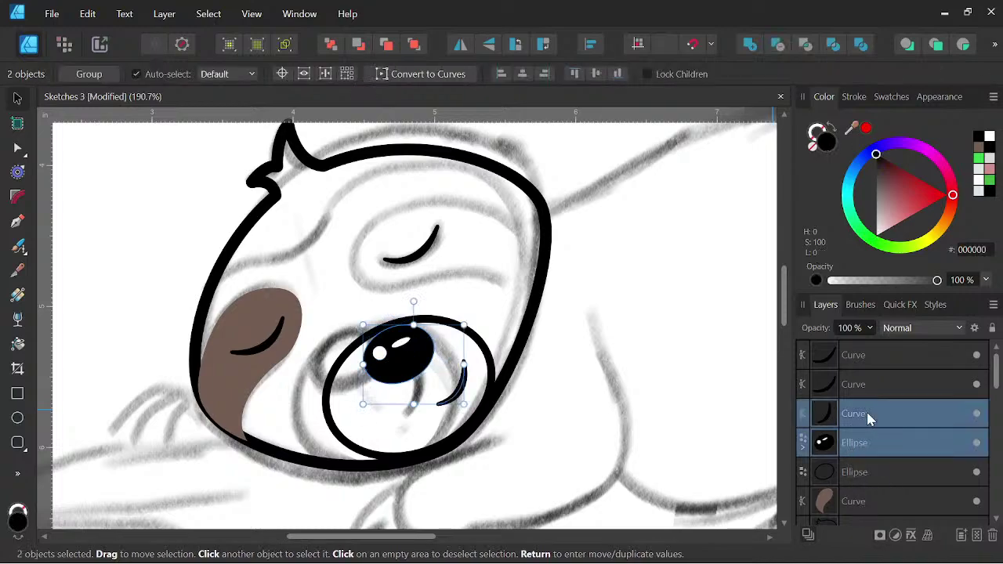
pyautogui.moveTo(861, 417); pyautogui.dragTo(850, 476)
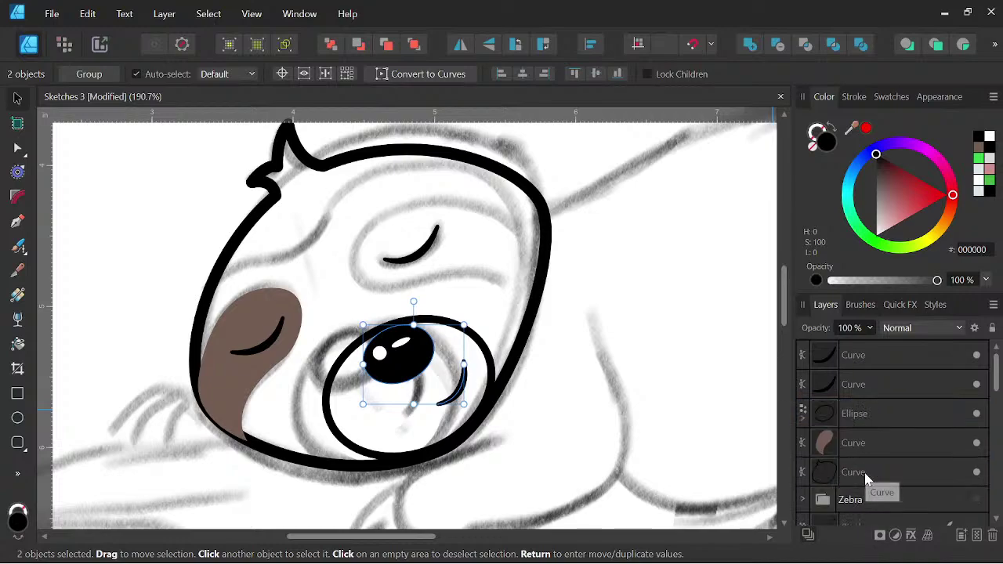
# Move the nose and mouth curve out of the muzzle ellipse to sit above it, and hide the muzzle ellipse.
pyautogui.click(870, 417)
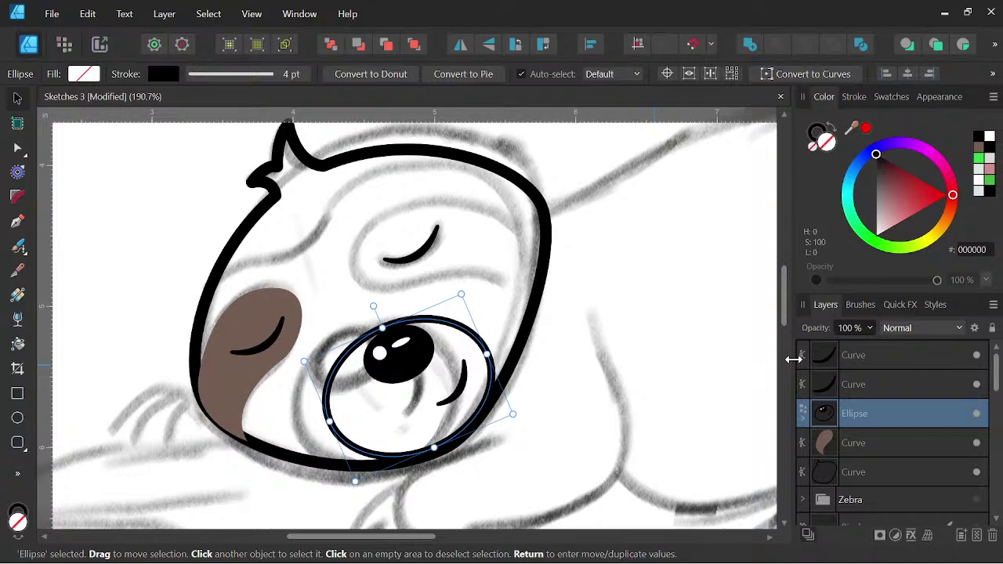
pyautogui.click(803, 423)
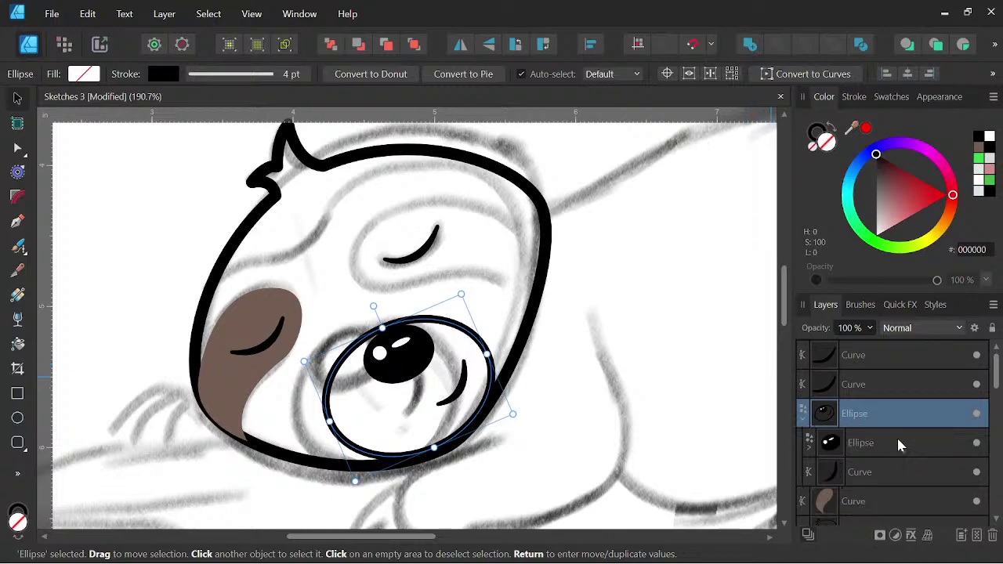
pyautogui.click(899, 444)
pyautogui.keyDown('shift'); pyautogui.click(865, 469); pyautogui.keyUp('shift')
pyautogui.moveTo(865, 469); pyautogui.dragTo(849, 402)
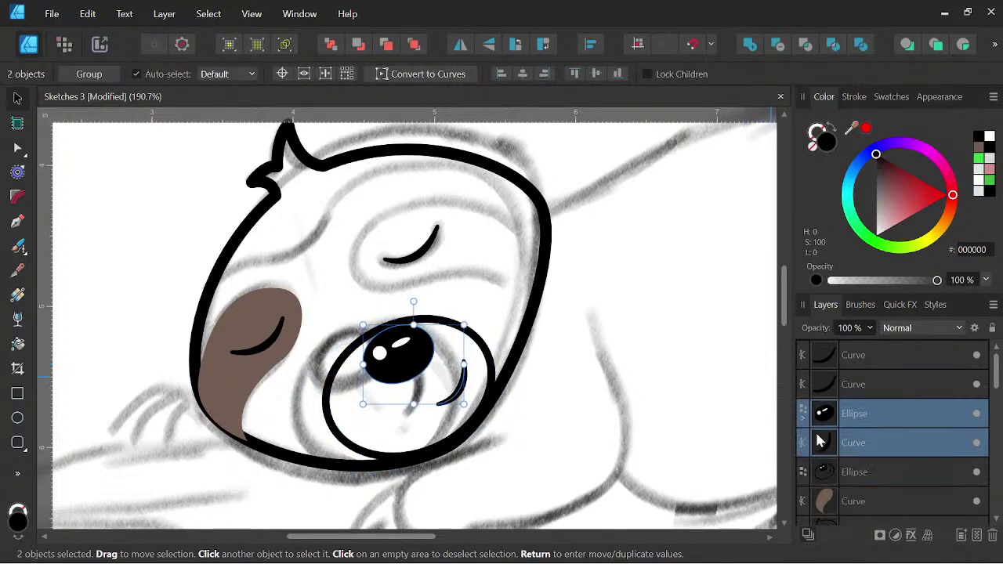
pyautogui.click(977, 472)
# Clip the brown left eye patch inside the head outline by nesting its layer in the head curve.
pyautogui.press('space')
pyautogui.scroll(-3, 553, 335)
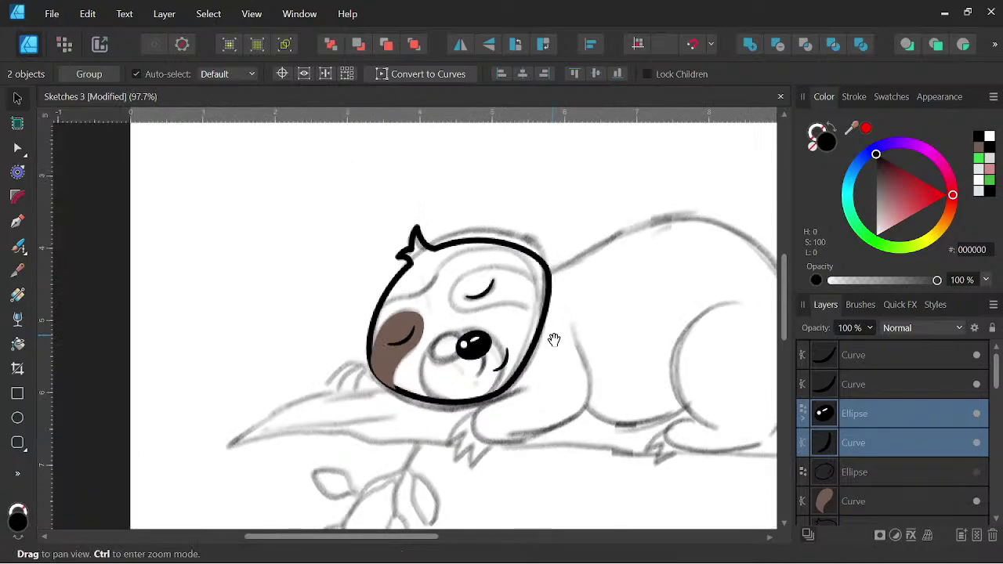
pyautogui.scroll(-3, 877, 470)
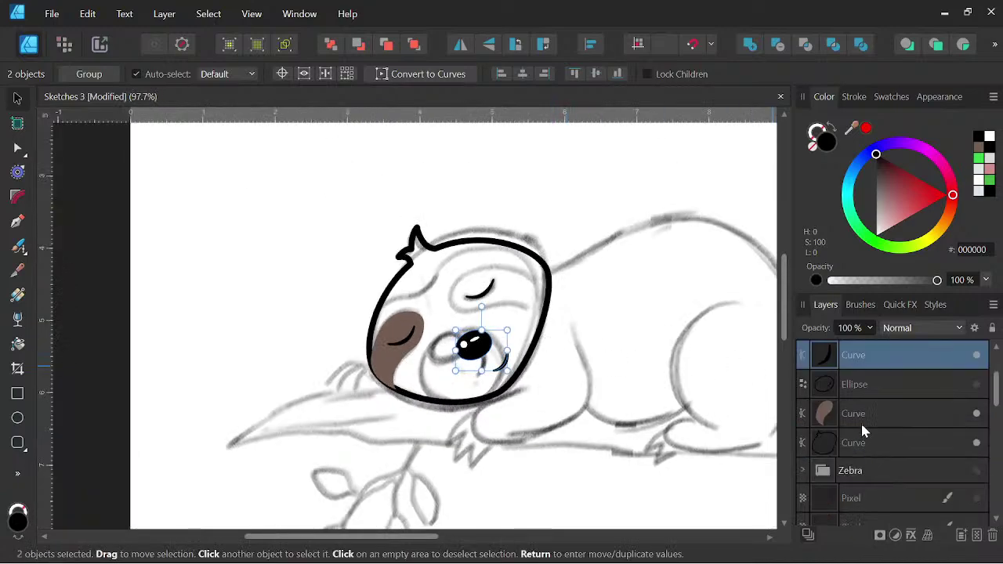
pyautogui.scroll(1, 503, 328)
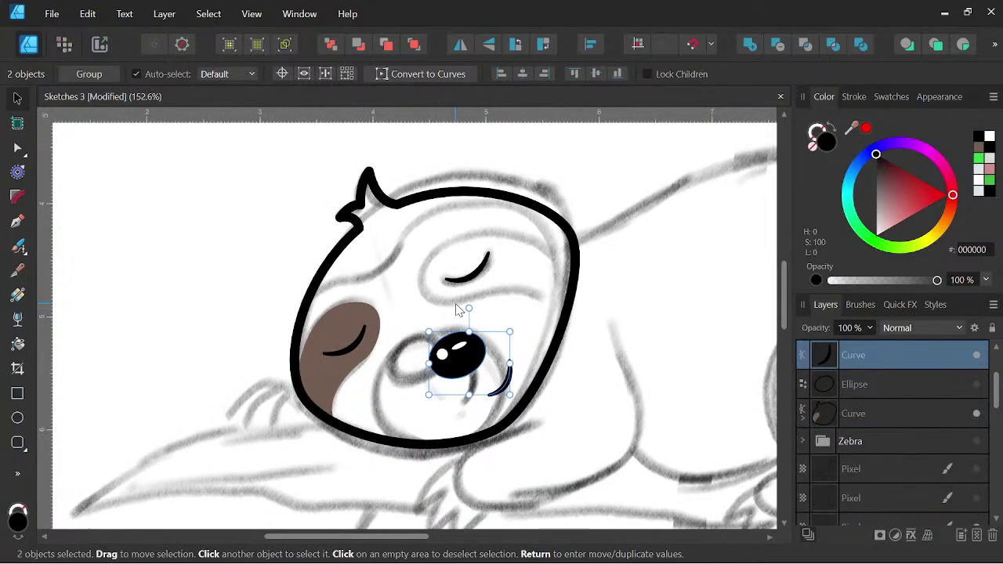
# Trace the patch around the right closed eye with the Pen tool, starting on the head outline's right edge.
pyautogui.press('p')
pyautogui.scroll(1, 333, 235)
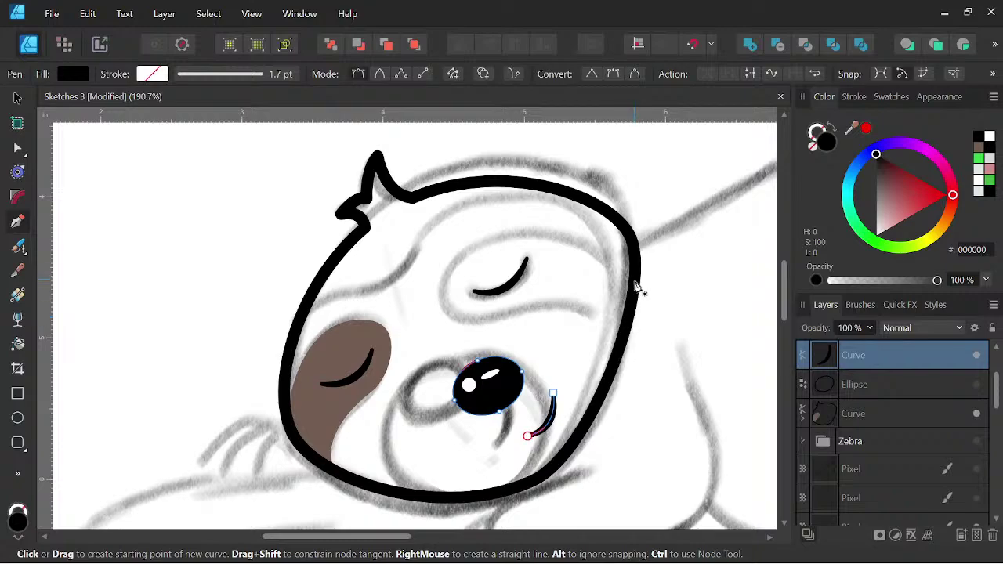
pyautogui.click(635, 280)
pyautogui.moveTo(486, 242); pyautogui.dragTo(432, 266)
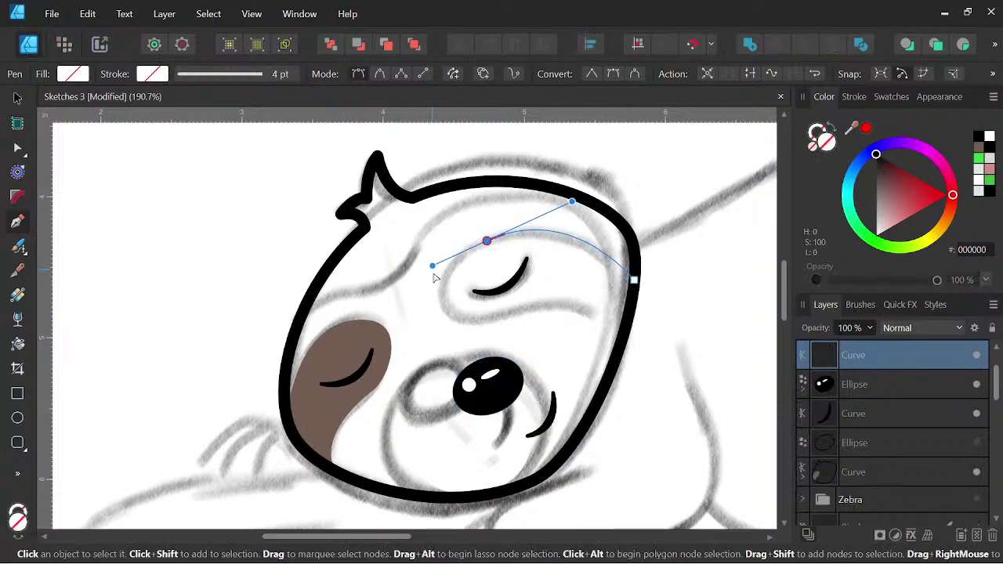
pyautogui.moveTo(452, 313); pyautogui.dragTo(469, 326)
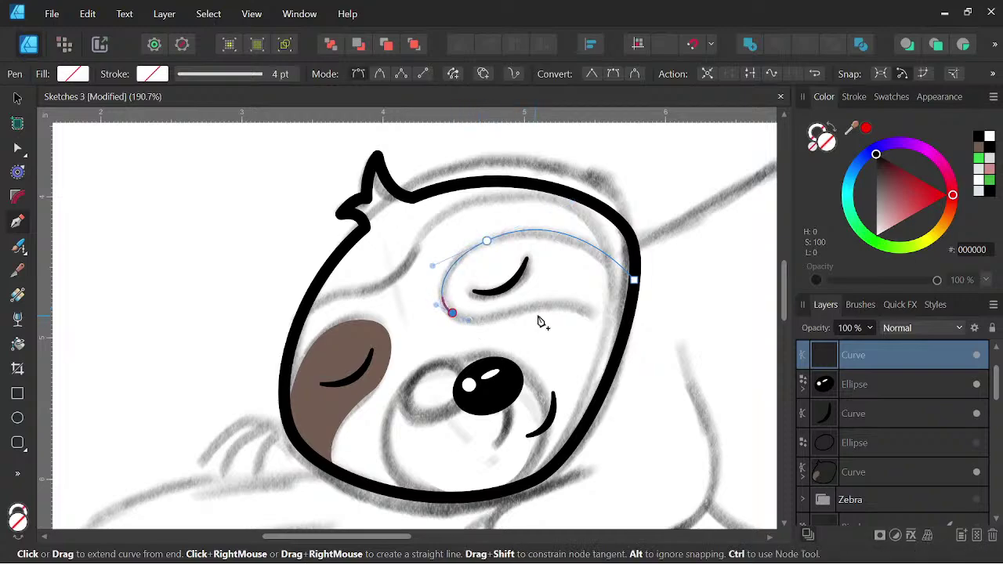
pyautogui.moveTo(544, 306)
pyautogui.mouseDown()
pyautogui.moveTo(623, 291)
pyautogui.moveTo(557, 296)
pyautogui.moveTo(563, 304)
pyautogui.mouseUp()
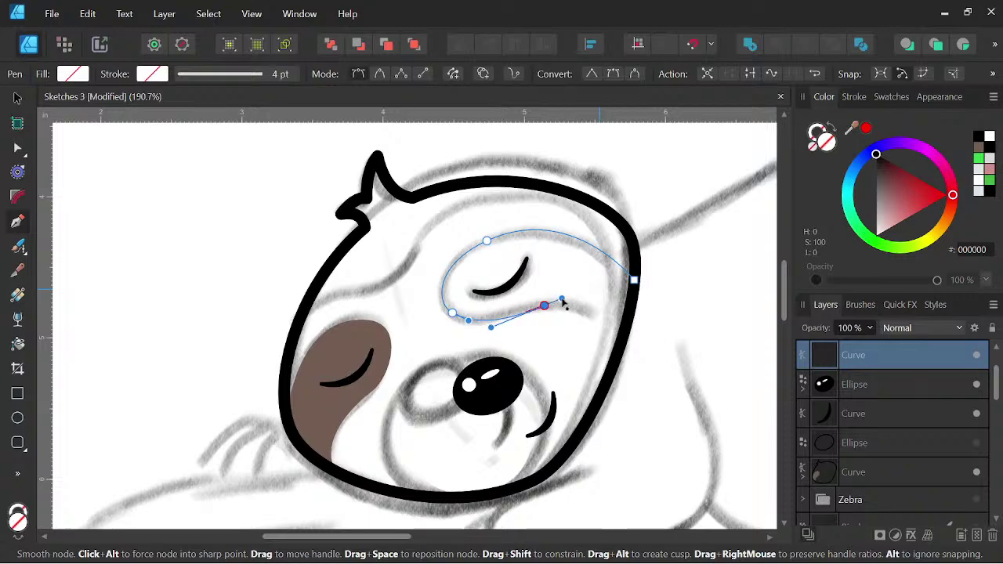
# Complete the closed eye patch shape at the head's right edge and fill it with brown 745E54.
pyautogui.moveTo(623, 332); pyautogui.dragTo(638, 352)
pyautogui.click(633, 281)
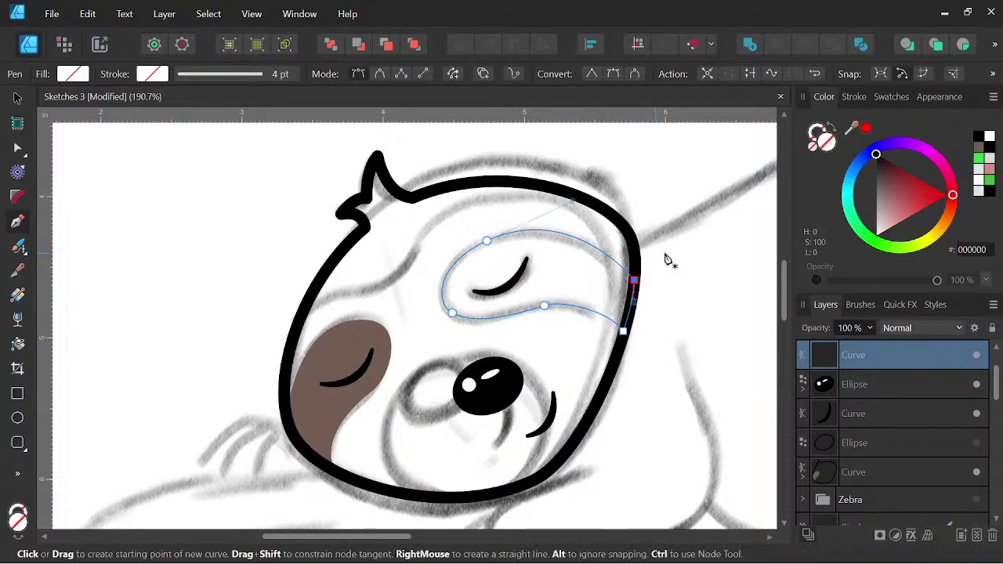
pyautogui.click(980, 148)
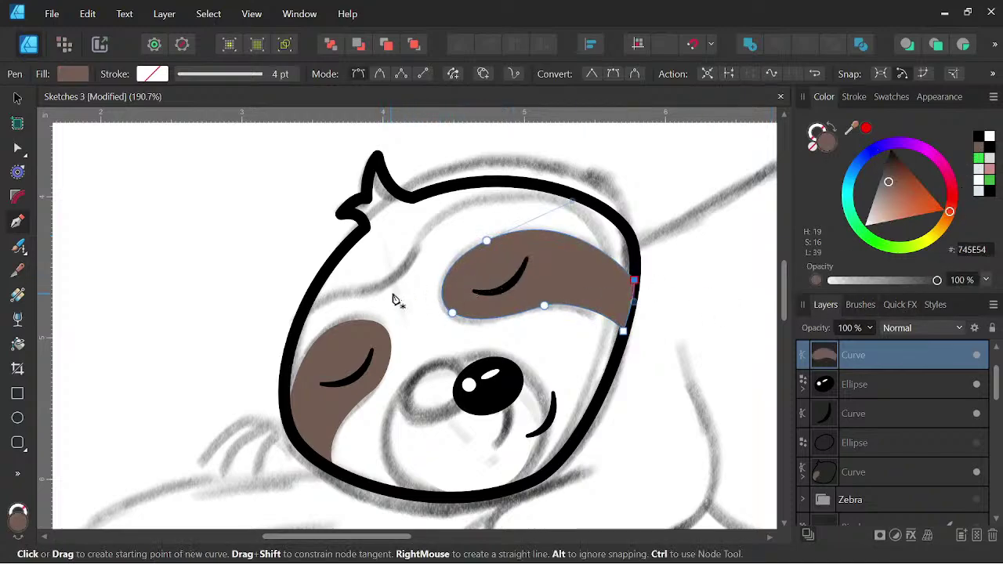
# Draw a closed face patch with the Pen tool along the sketched hairline and lower head outline, and fill it with light brown C0A99F.
pyautogui.click(629, 312)
pyautogui.moveTo(603, 230); pyautogui.dragTo(578, 212)
pyautogui.moveTo(447, 210); pyautogui.dragTo(417, 233)
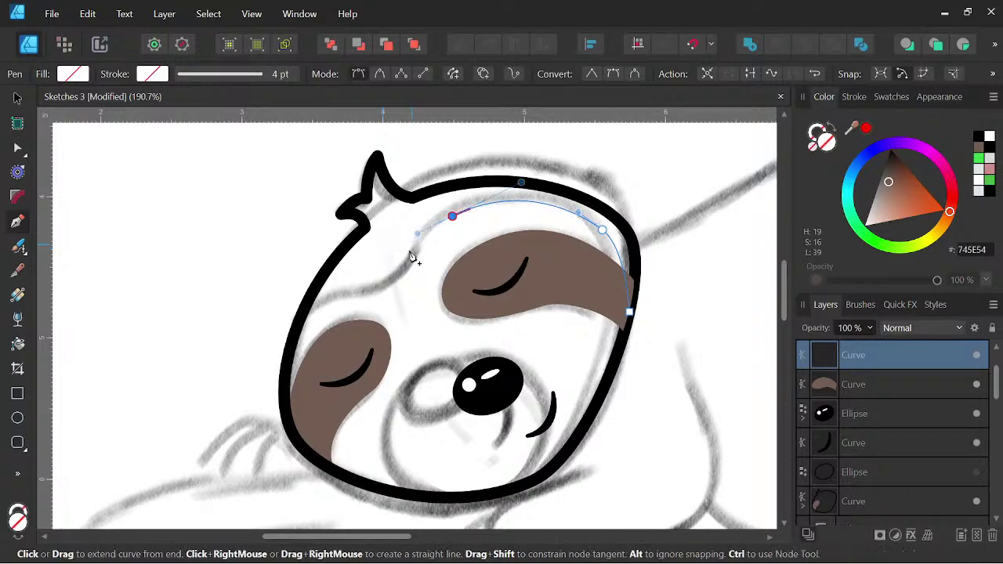
pyautogui.moveTo(377, 281); pyautogui.dragTo(351, 287)
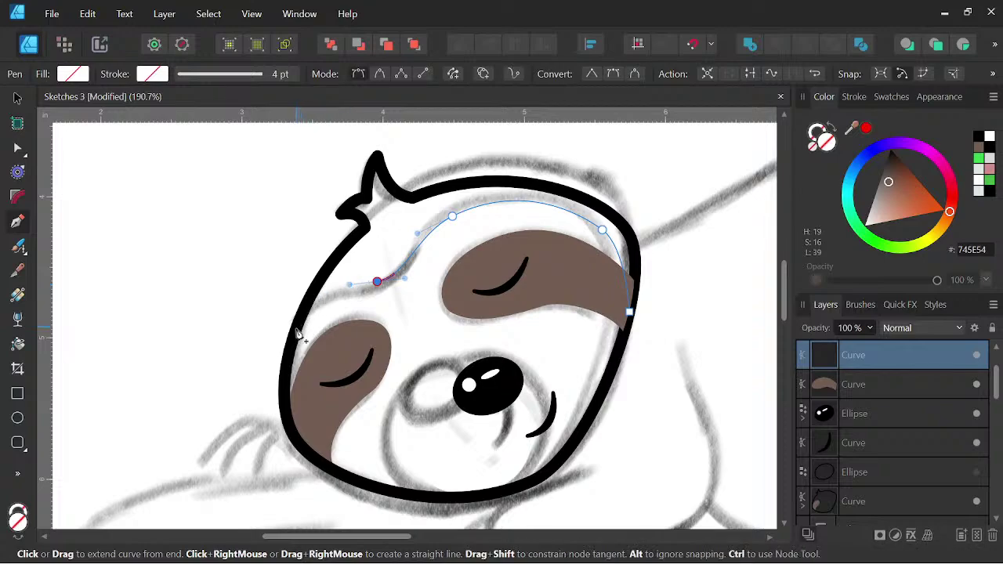
pyautogui.moveTo(295, 333); pyautogui.dragTo(281, 375)
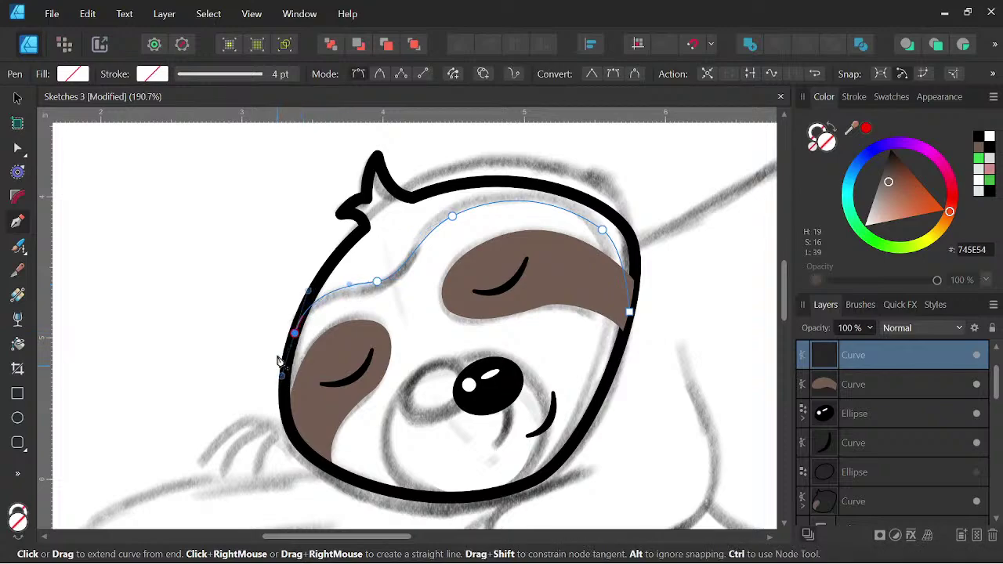
pyautogui.moveTo(290, 423); pyautogui.dragTo(296, 437)
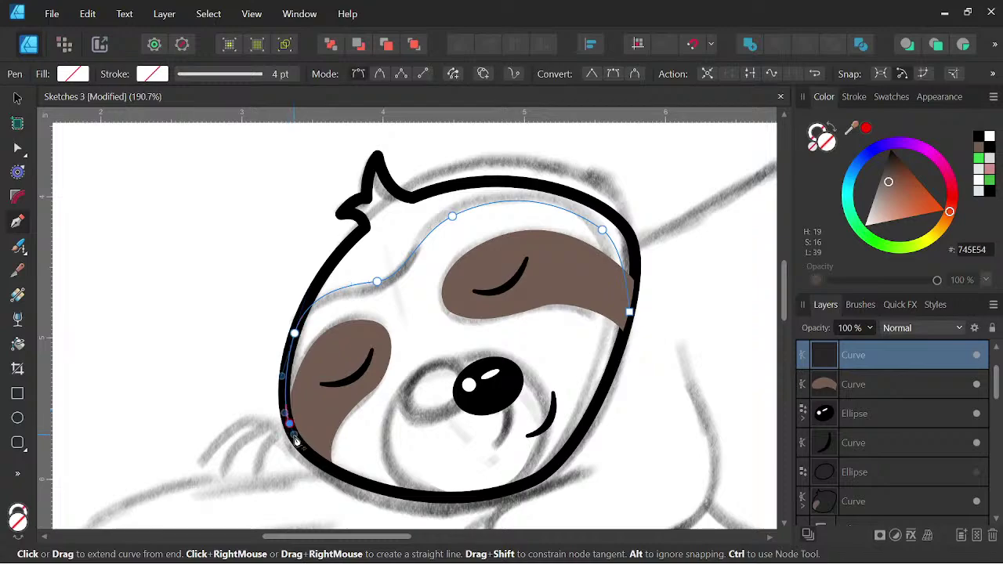
pyautogui.moveTo(380, 487); pyautogui.dragTo(452, 502)
pyautogui.moveTo(604, 424); pyautogui.dragTo(649, 341)
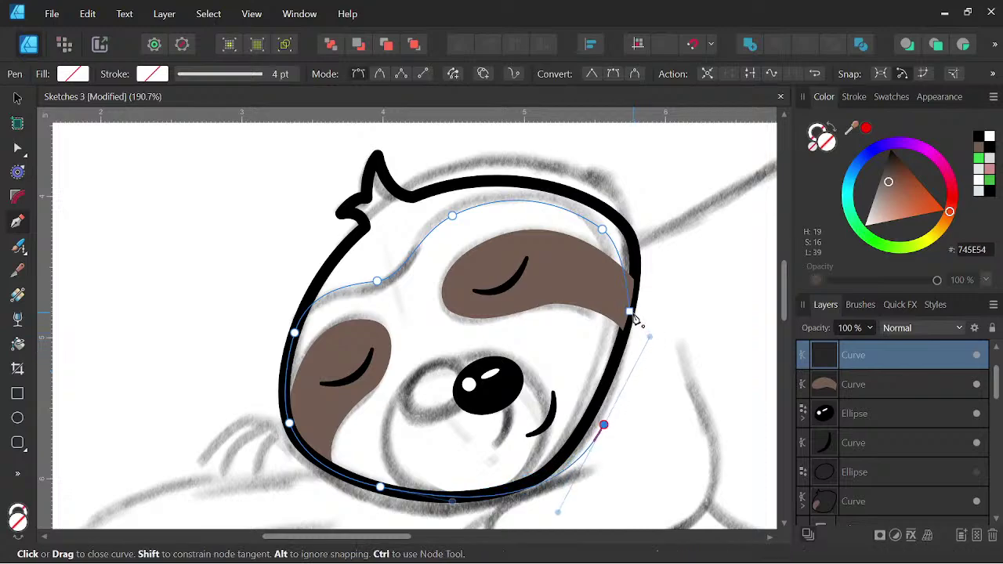
pyautogui.click(630, 312)
pyautogui.moveTo(891, 177); pyautogui.dragTo(881, 208)
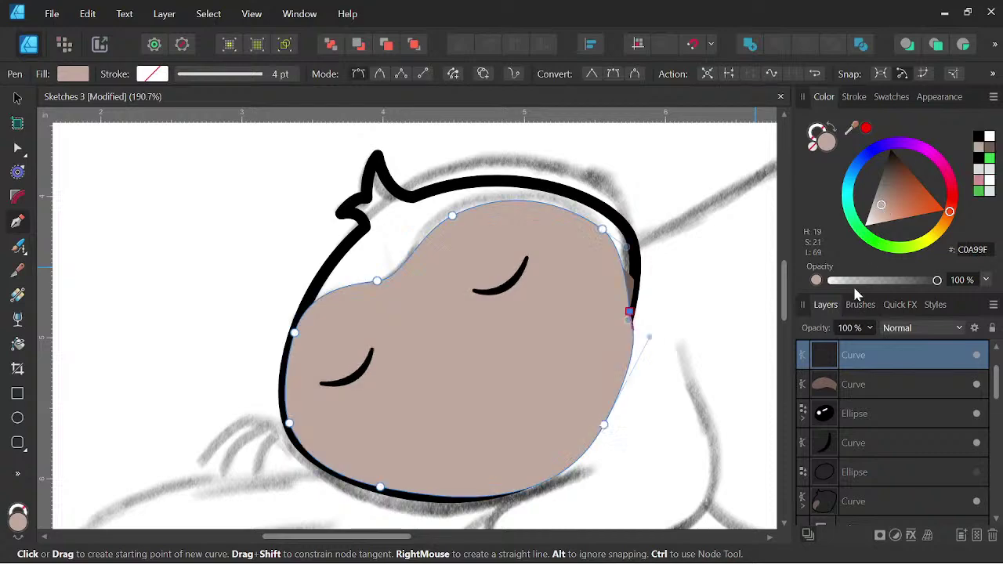
# Clip the light face patch and the right eye patch inside the head outline curve.
pyautogui.keyDown('shift'); pyautogui.click(858, 383); pyautogui.keyUp('shift')
pyautogui.moveTo(862, 355); pyautogui.dragTo(852, 502)
pyautogui.press('space')
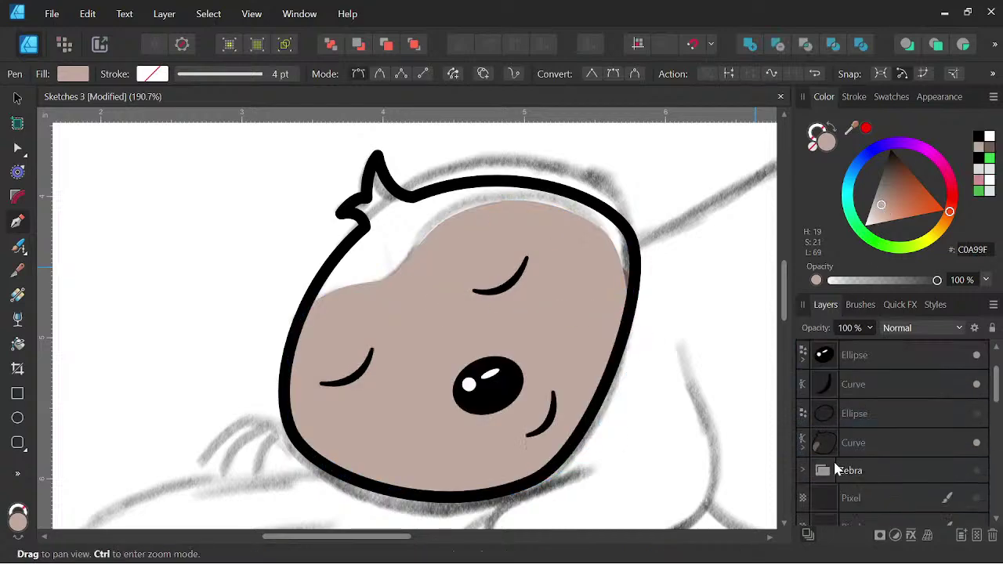
pyautogui.hotkey('ctrl', 'z')
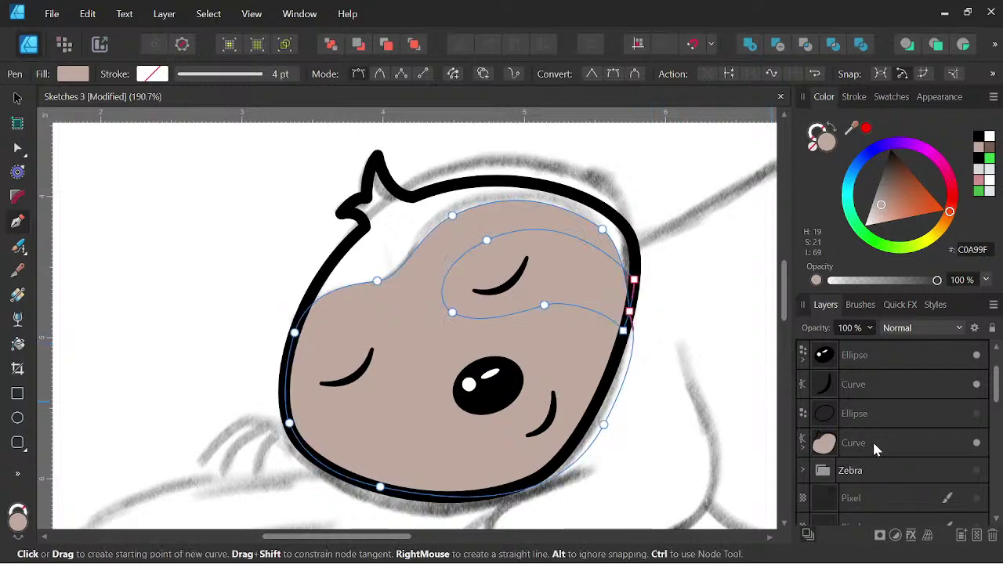
# Reorder the shapes nested in the head so both dark eye patches lie above the light face patch.
pyautogui.click(803, 448)
pyautogui.scroll(-3, 907, 441)
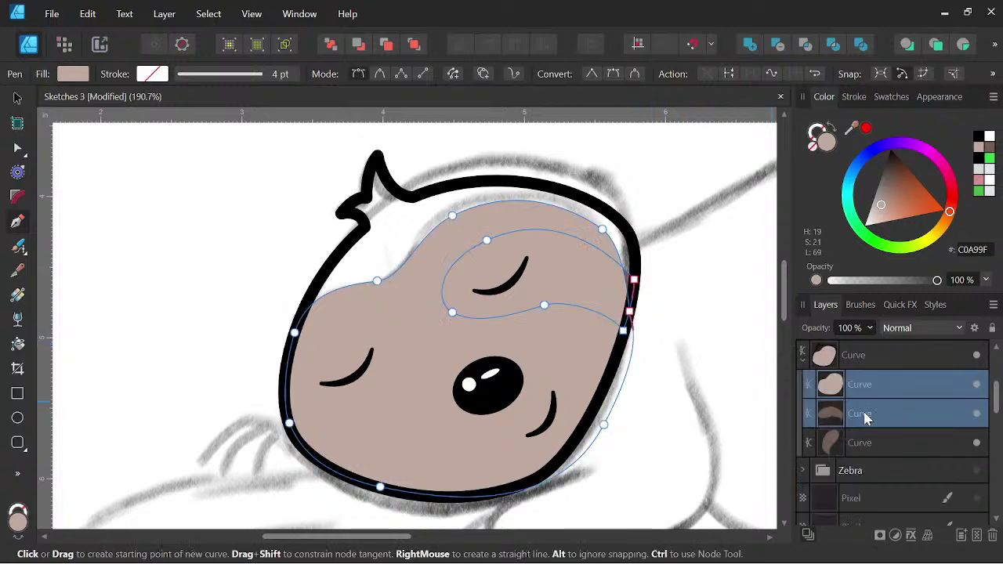
pyautogui.click(864, 417)
pyautogui.keyDown('shift'); pyautogui.click(873, 447); pyautogui.keyUp('shift')
pyautogui.moveTo(865, 416); pyautogui.dragTo(859, 380)
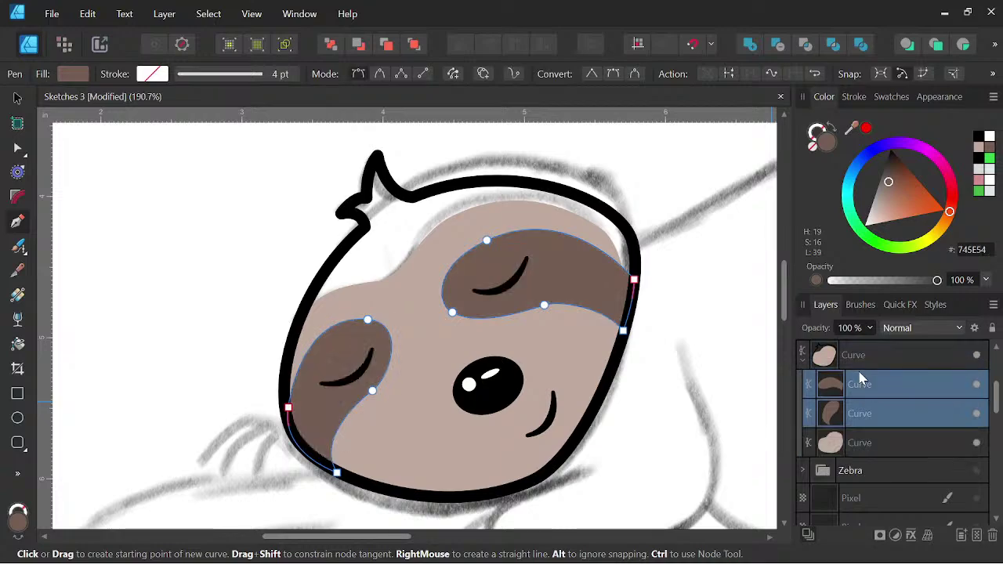
# Fill the head outline curve with reddish brown A96D52.
pyautogui.scroll(3, 876, 380)
pyautogui.click(880, 445)
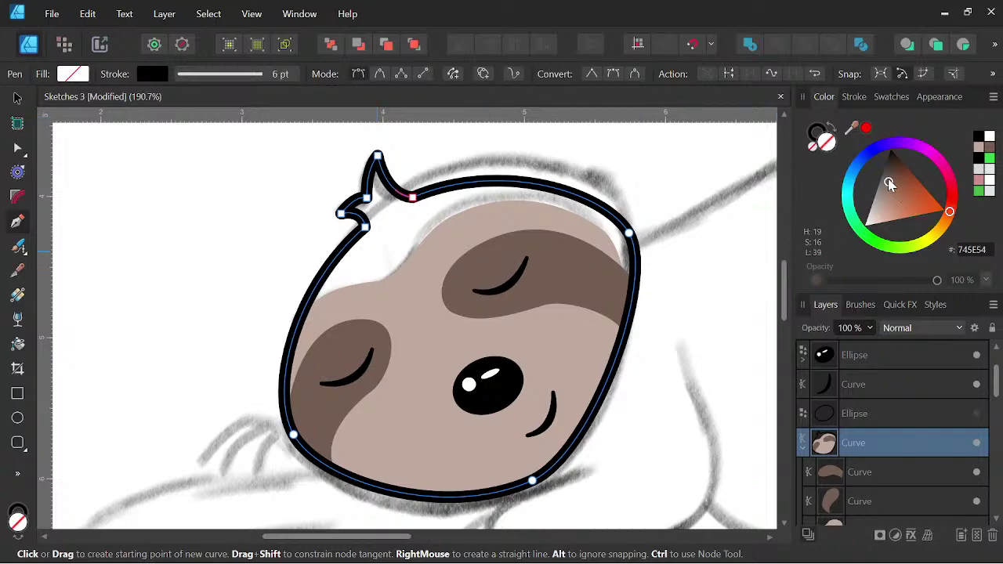
pyautogui.moveTo(890, 185); pyautogui.dragTo(902, 196)
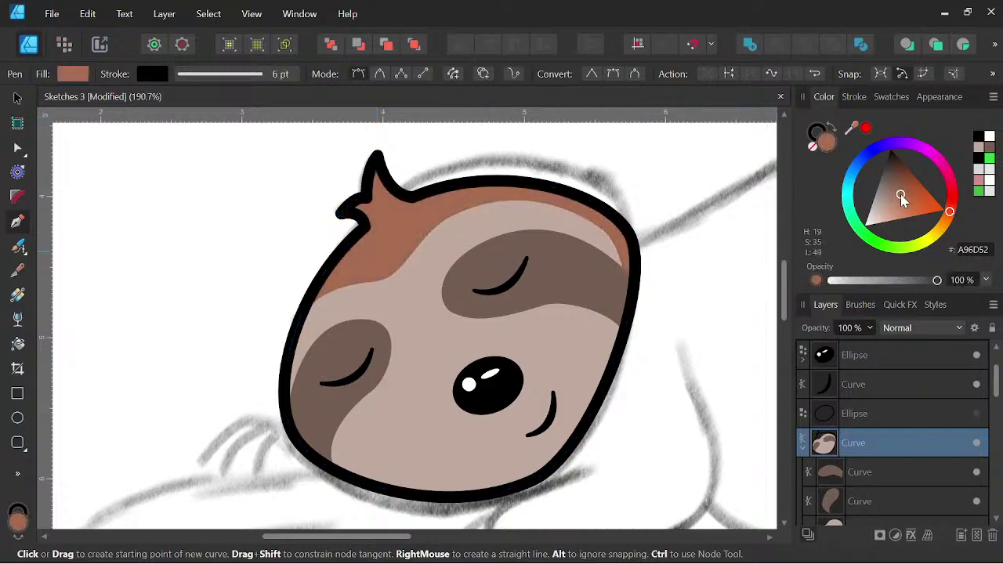
# Make the hidden muzzle ellipse around the nose and mouth visible.
pyautogui.scroll(-5, 651, 229)
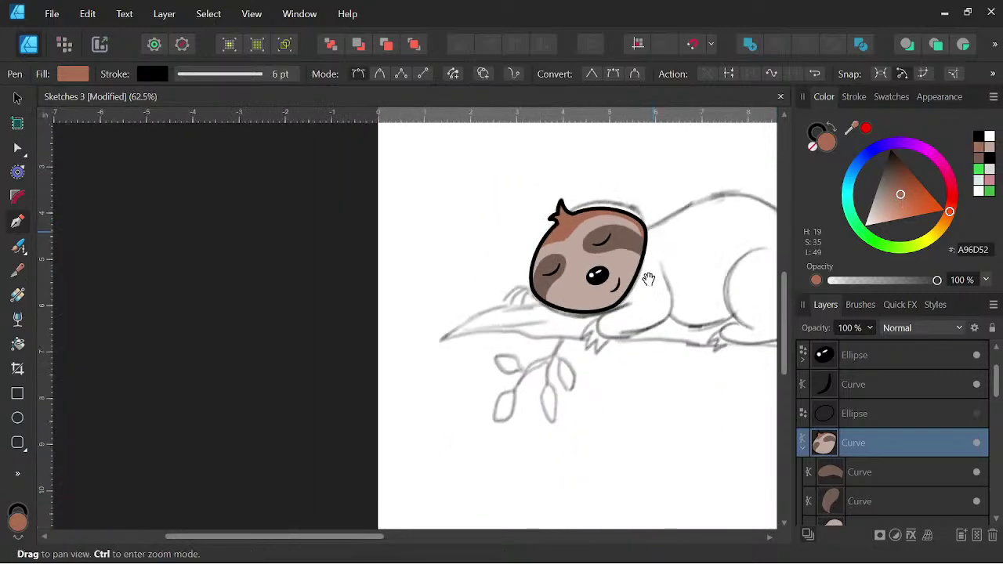
pyautogui.moveTo(648, 280); pyautogui.dragTo(626, 312)
pyautogui.click(977, 413)
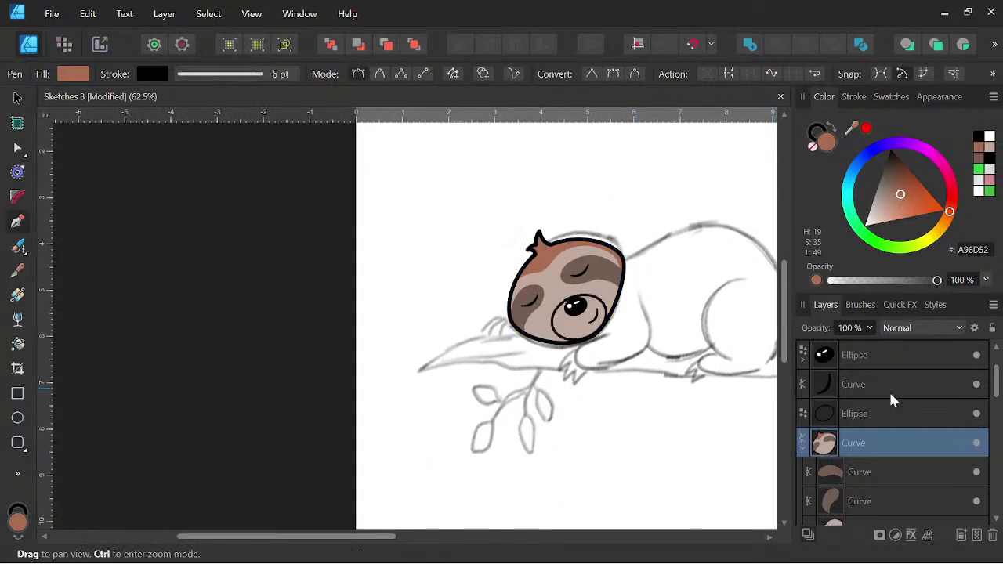
pyautogui.scroll(2, 592, 299)
pyautogui.scroll(2, 591, 299)
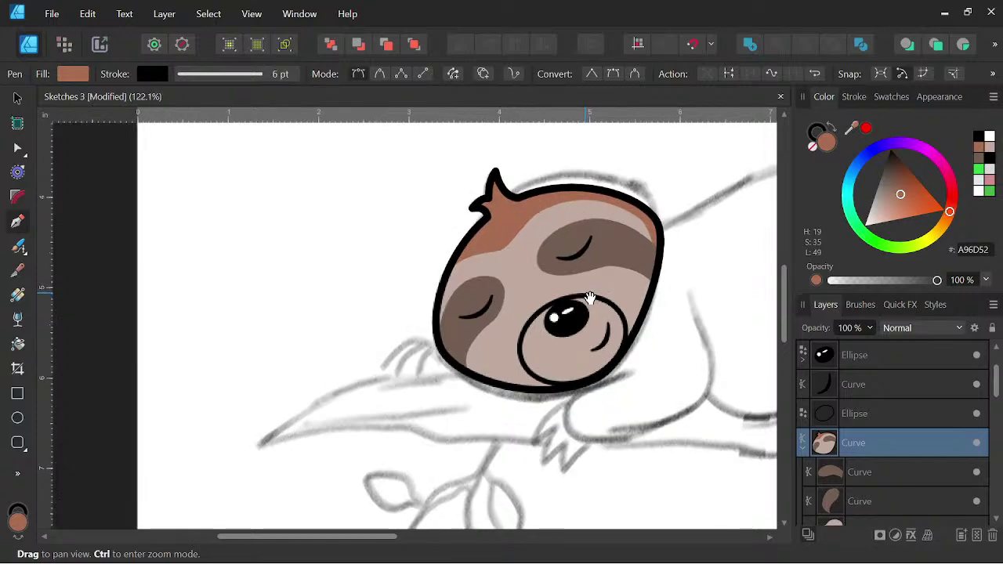
# Give both dark eye patches a black outline with a stroke width of 2 pt.
pyautogui.click(869, 468)
pyautogui.keyDown('shift'); pyautogui.click(872, 500); pyautogui.keyUp('shift')
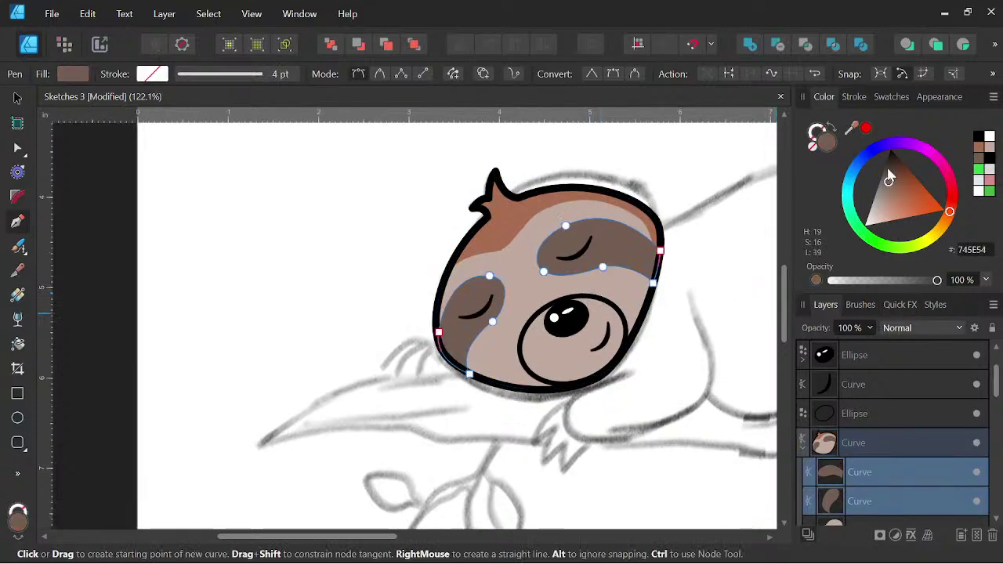
pyautogui.click(823, 135)
pyautogui.click(978, 137)
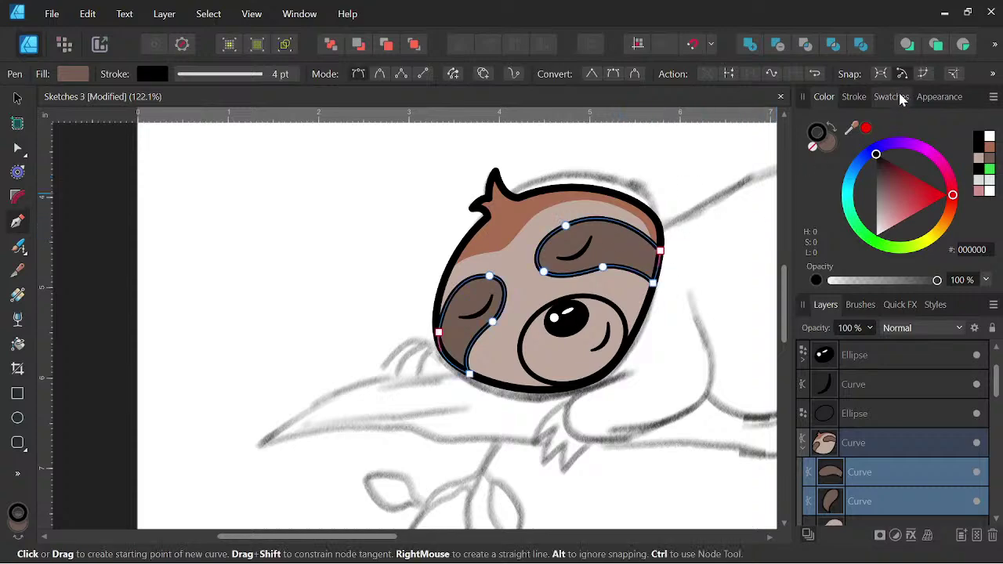
pyautogui.click(863, 102)
pyautogui.click(970, 148)
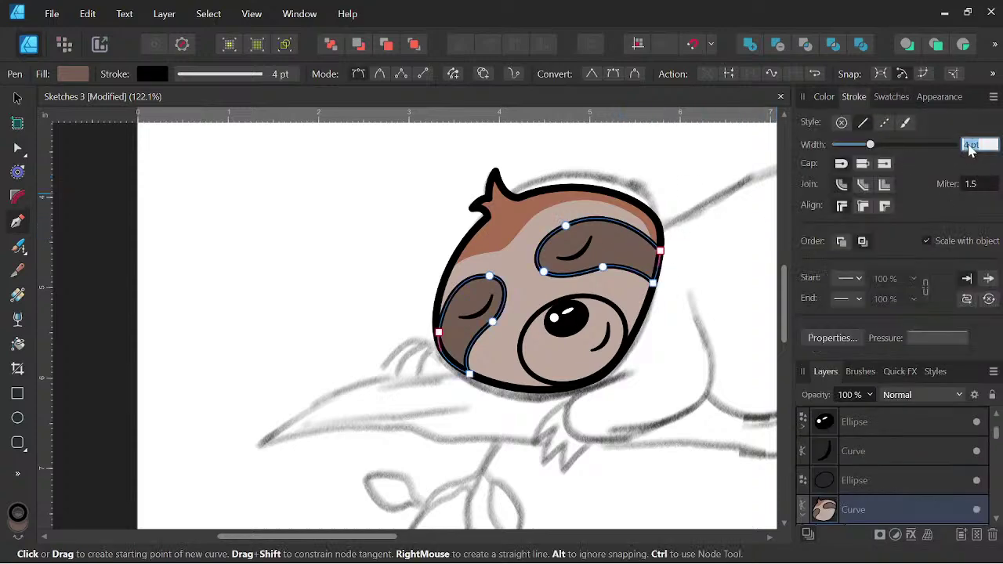
pyautogui.write('2')
pyautogui.press('Return')
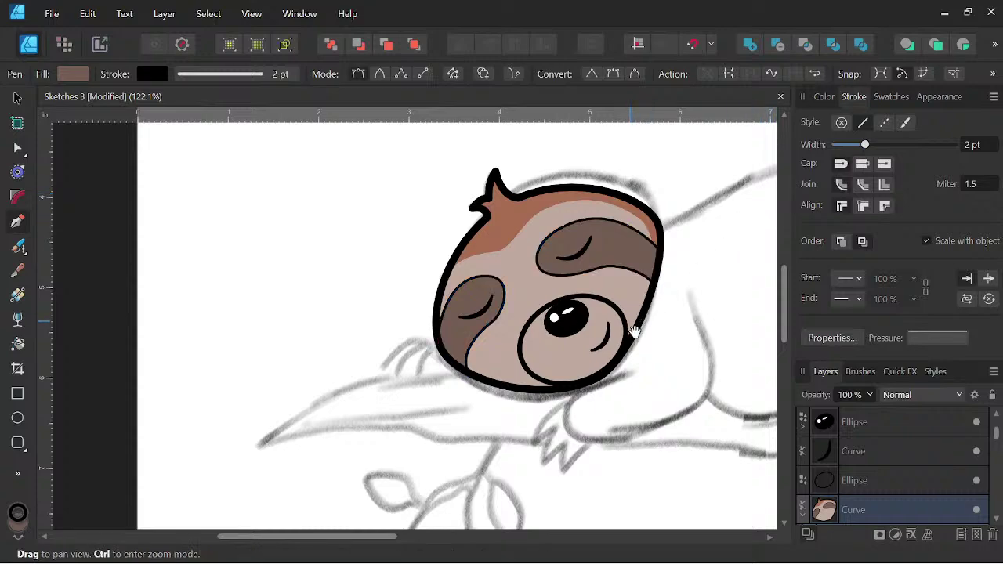
# Set the muzzle ellipse's stroke width to 2 pt and hide the ellipse.
pyautogui.click(861, 483)
pyautogui.click(969, 147)
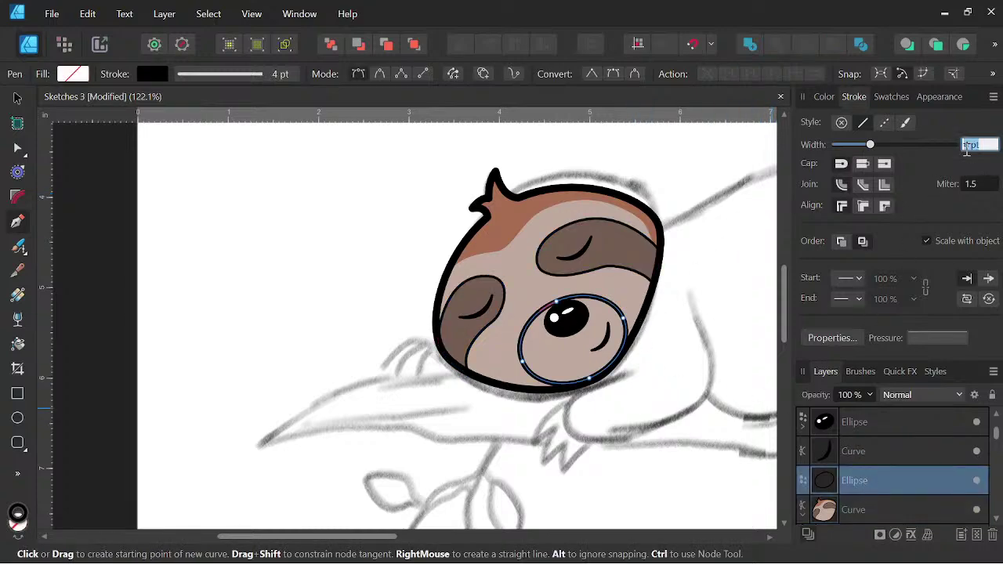
pyautogui.write('2')
pyautogui.press('Return')
pyautogui.press('space')
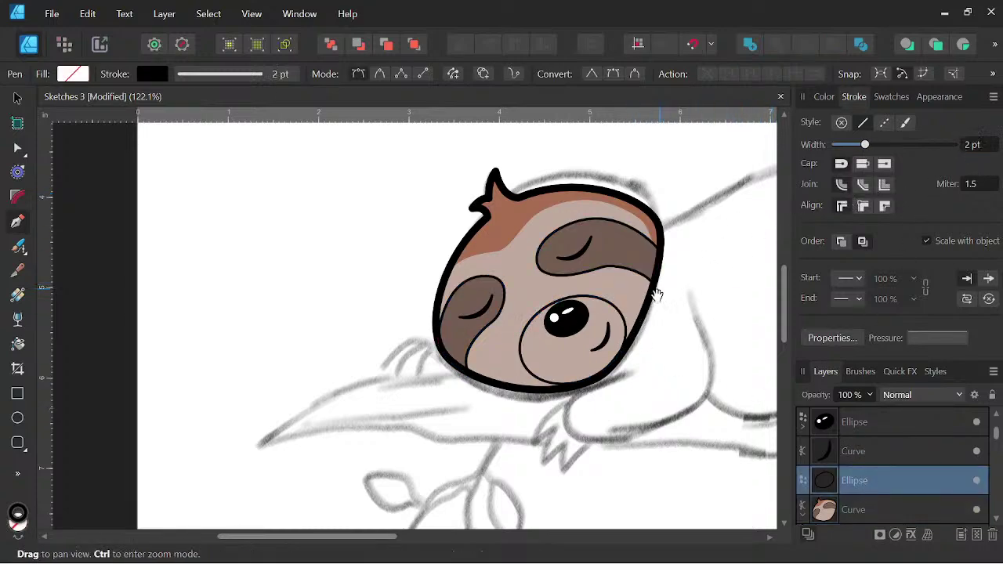
pyautogui.scroll(-3, 643, 298)
pyautogui.scroll(2, 643, 298)
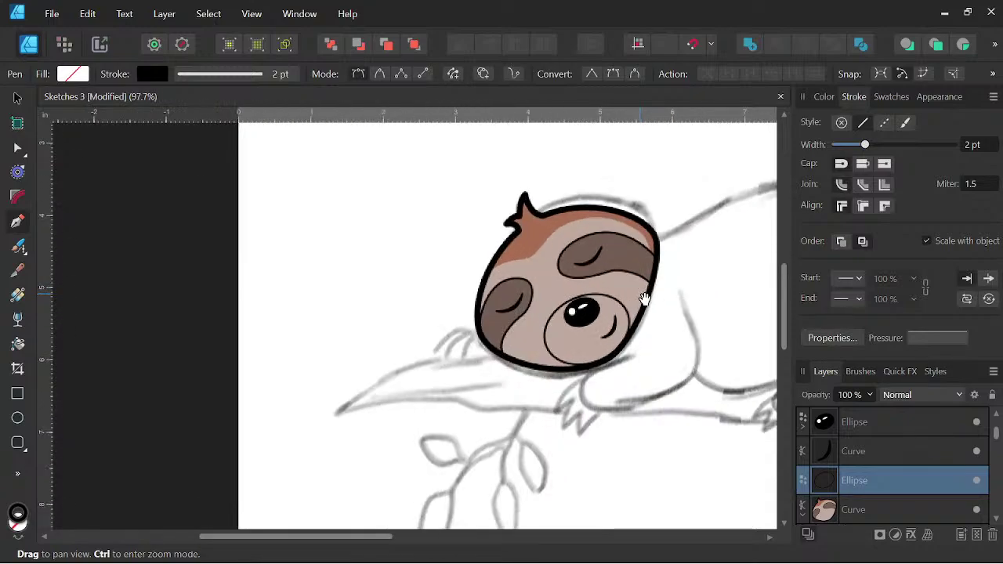
pyautogui.click(977, 481)
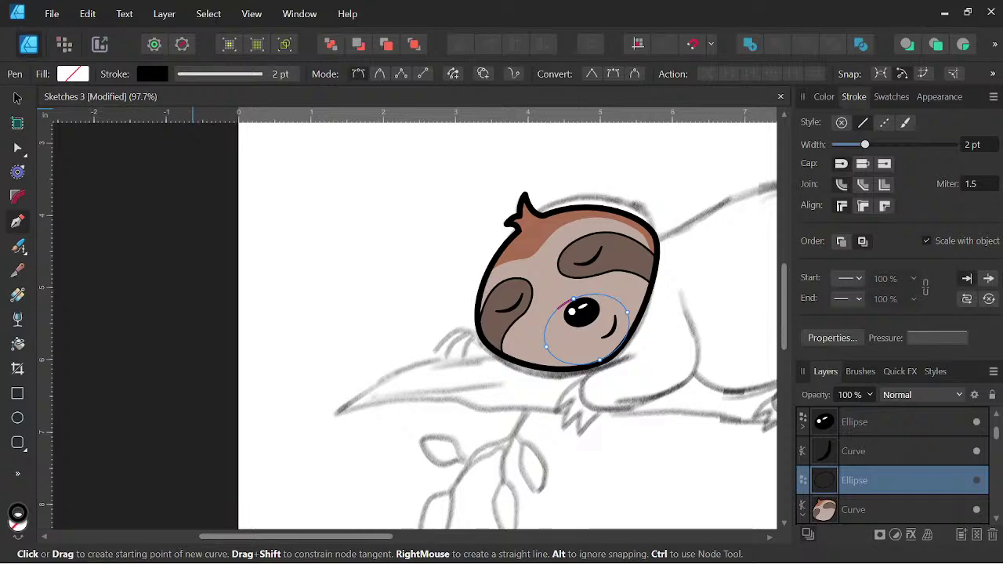
# Select the light face patch and move its bottom node inward, away from the head outline.
pyautogui.scroll(-3, 862, 486)
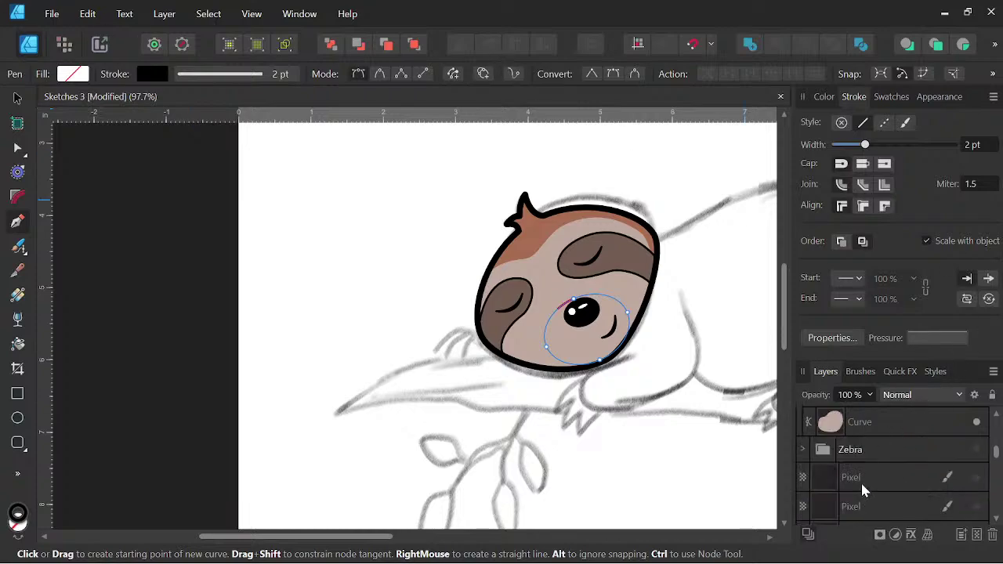
pyautogui.click(870, 427)
pyautogui.scroll(2, 521, 337)
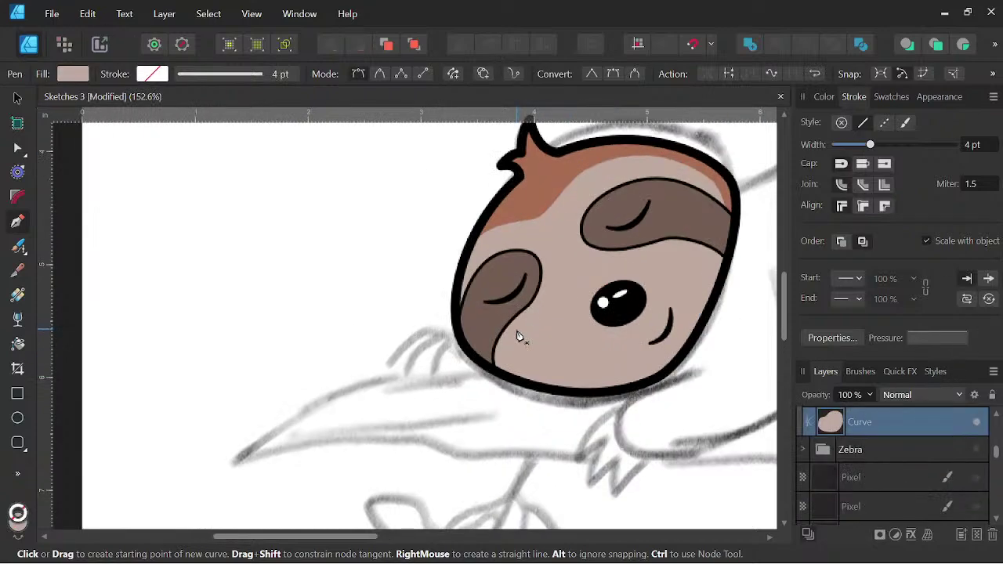
pyautogui.click(17, 148)
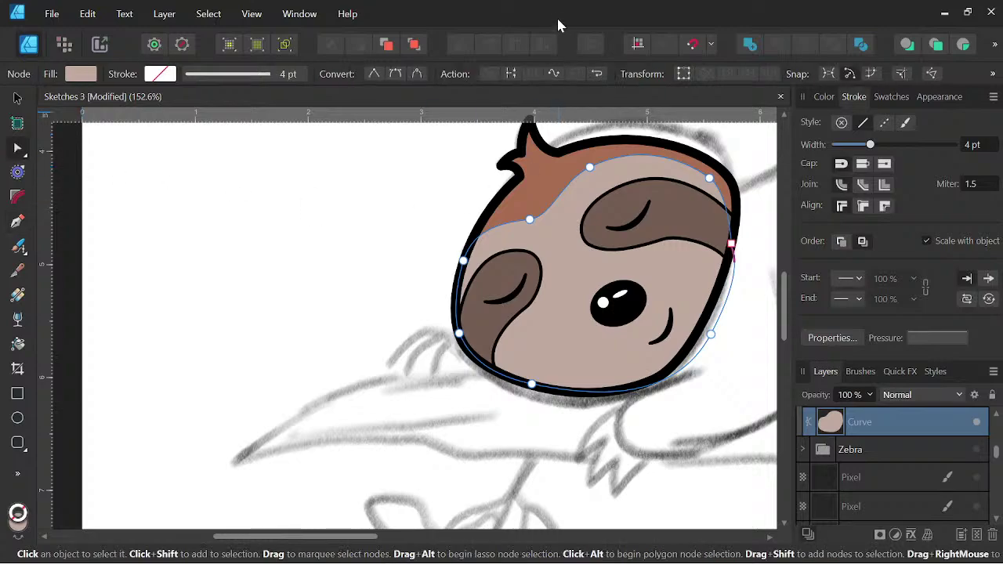
pyautogui.moveTo(557, 395); pyautogui.dragTo(488, 413)
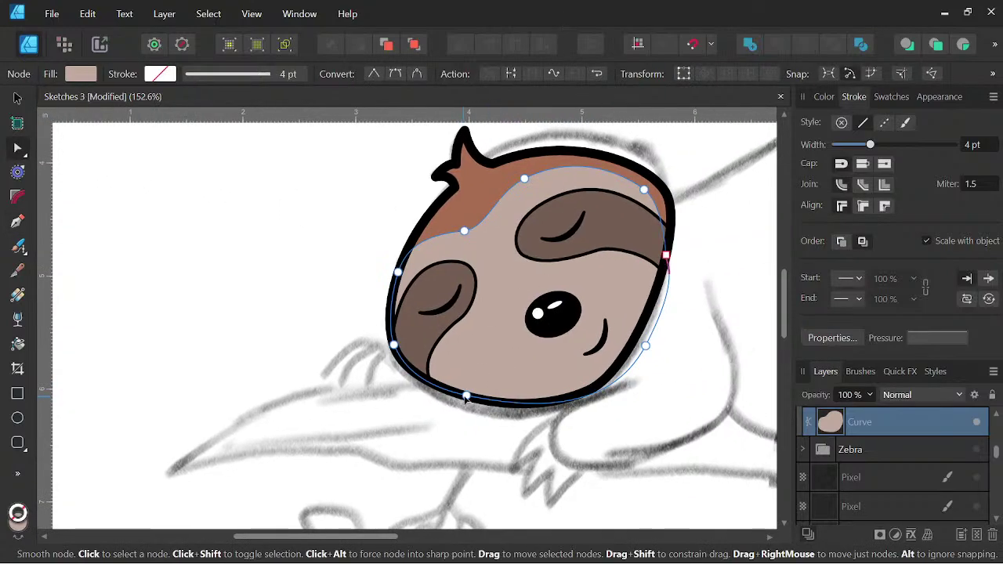
pyautogui.click(491, 387)
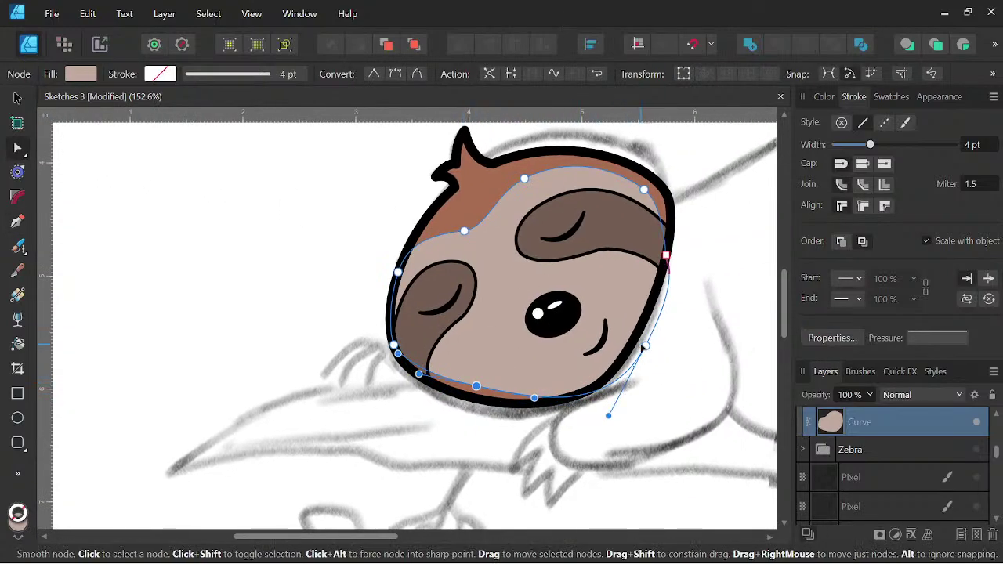
# Move the face patch's lower-right node inside the head outline and adjust its handle to follow the chin.
pyautogui.click(632, 352)
pyautogui.moveTo(636, 352); pyautogui.dragTo(609, 346)
pyautogui.moveTo(572, 415); pyautogui.dragTo(586, 374)
pyautogui.moveTo(657, 282); pyautogui.dragTo(596, 371)
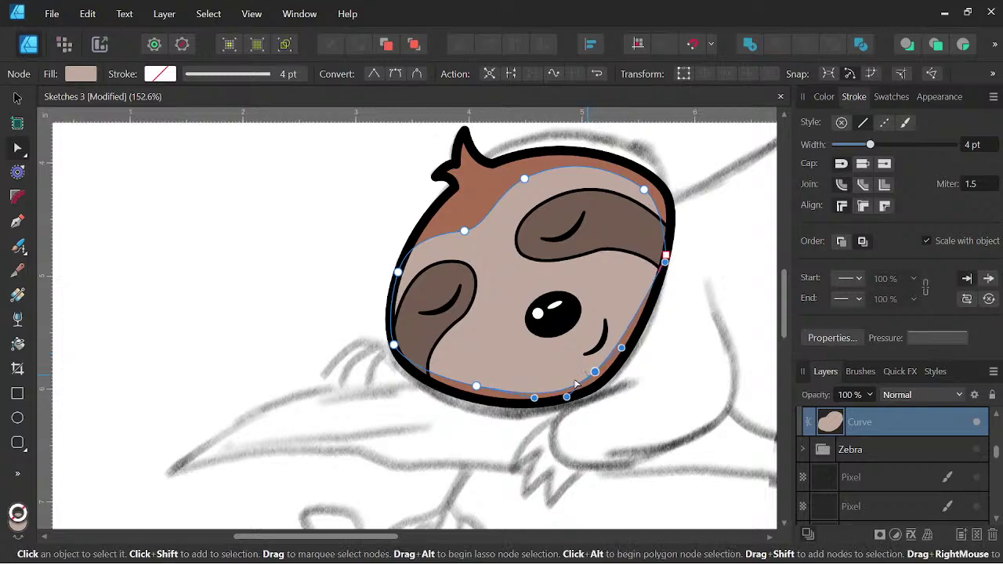
# Shift the face patch's bottom node farther left and pull its right-edge node inward to leave a brown border.
pyautogui.moveTo(535, 399); pyautogui.dragTo(446, 377)
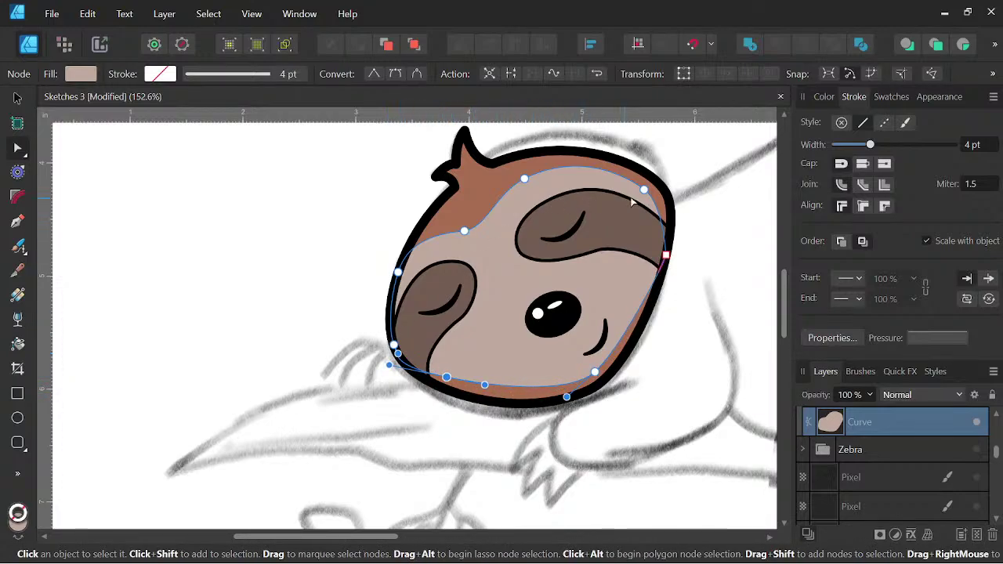
pyautogui.moveTo(665, 256); pyautogui.dragTo(654, 256)
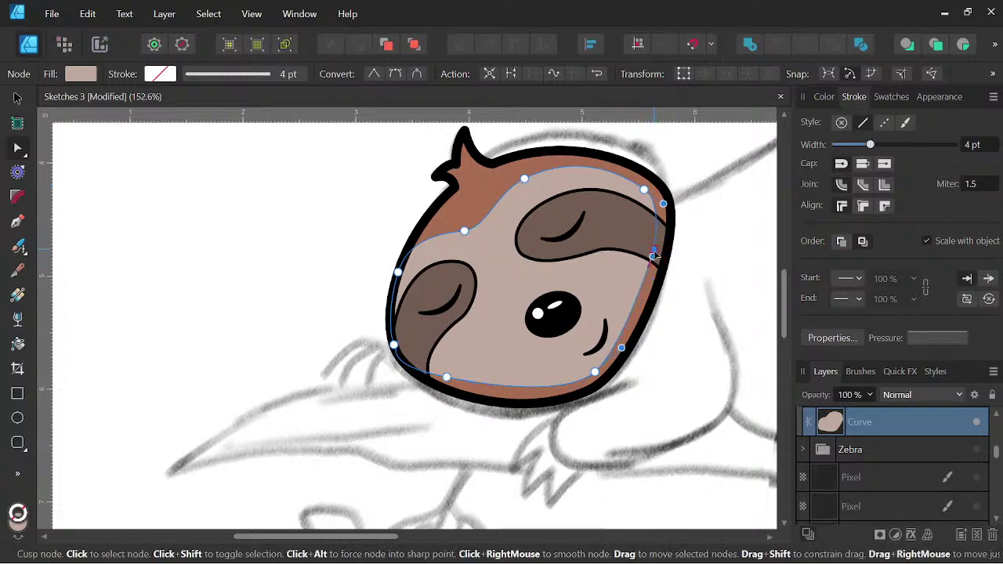
pyautogui.scroll(-3, 654, 255)
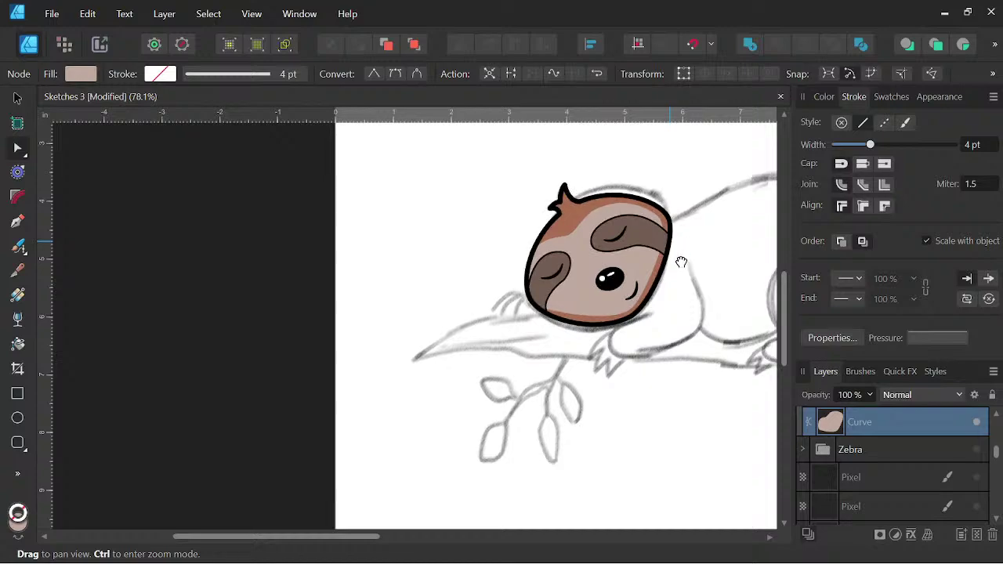
pyautogui.scroll(-3, 681, 263)
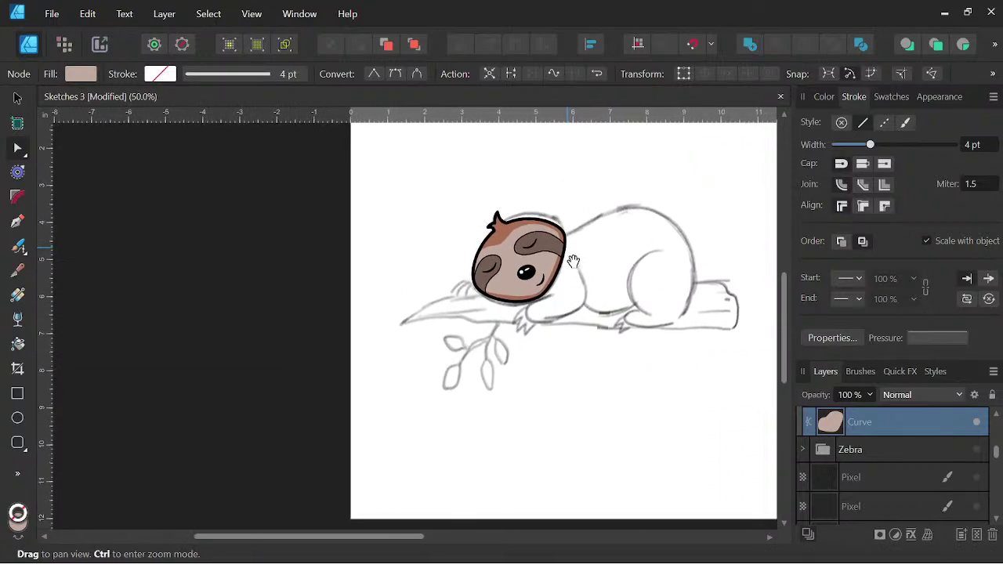
# Delete the face patch's extra lower-left node, shift the bottom node slightly left and adjust the chin handles to smooth the lower edge.
pyautogui.scroll(5, 509, 271)
pyautogui.click(446, 340)
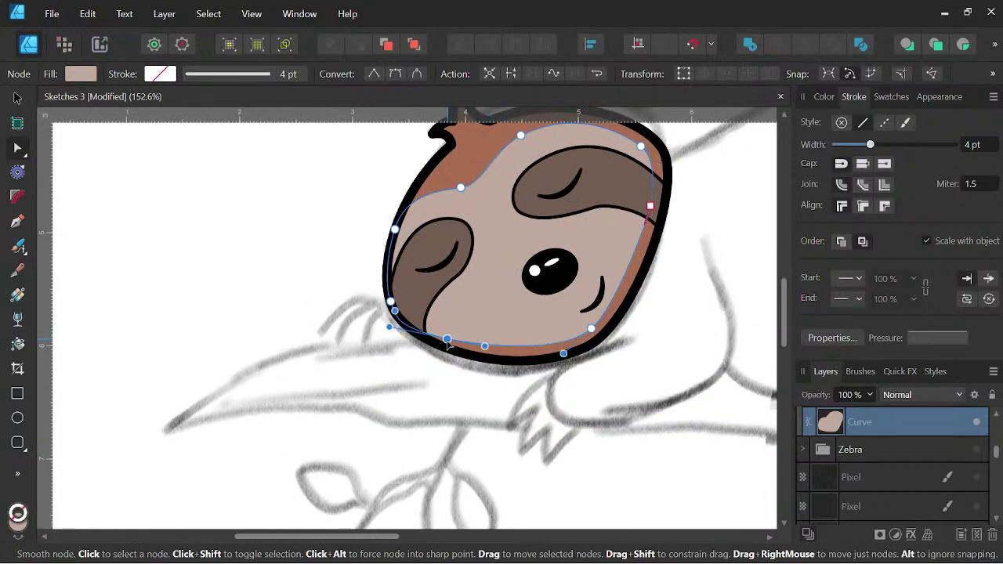
pyautogui.moveTo(485, 347); pyautogui.dragTo(478, 352)
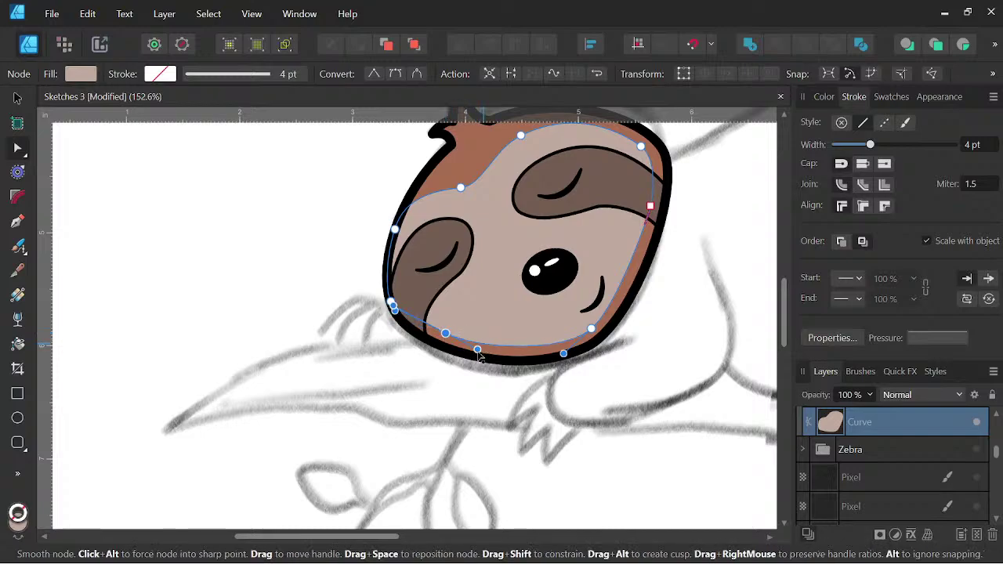
pyautogui.click(391, 305)
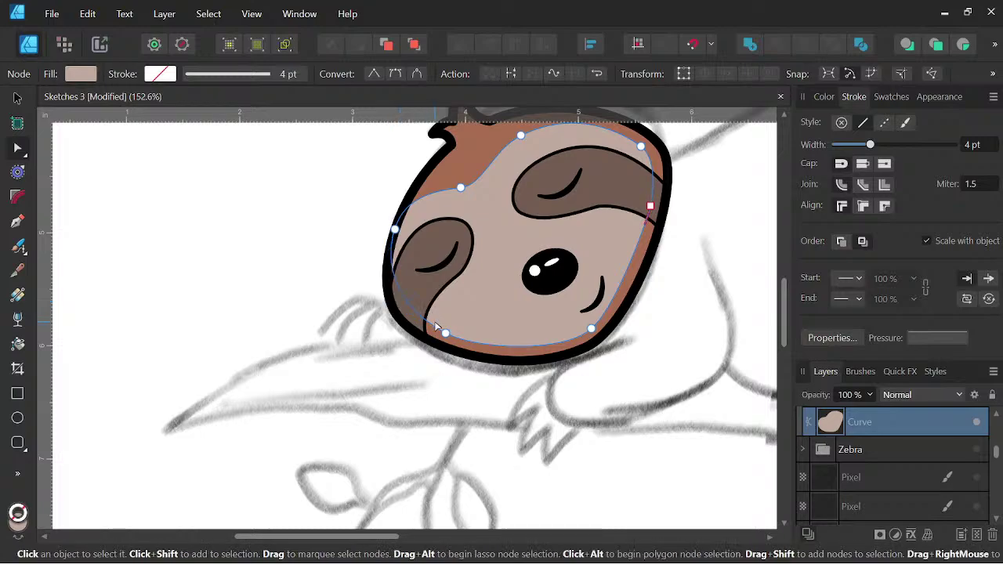
pyautogui.moveTo(446, 334); pyautogui.dragTo(433, 336)
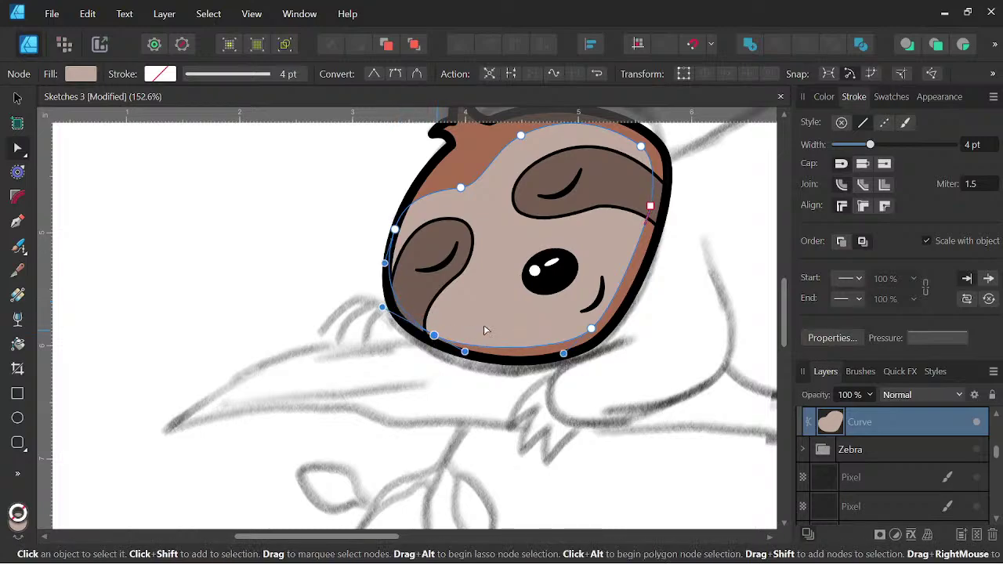
pyautogui.moveTo(563, 353); pyautogui.dragTo(558, 353)
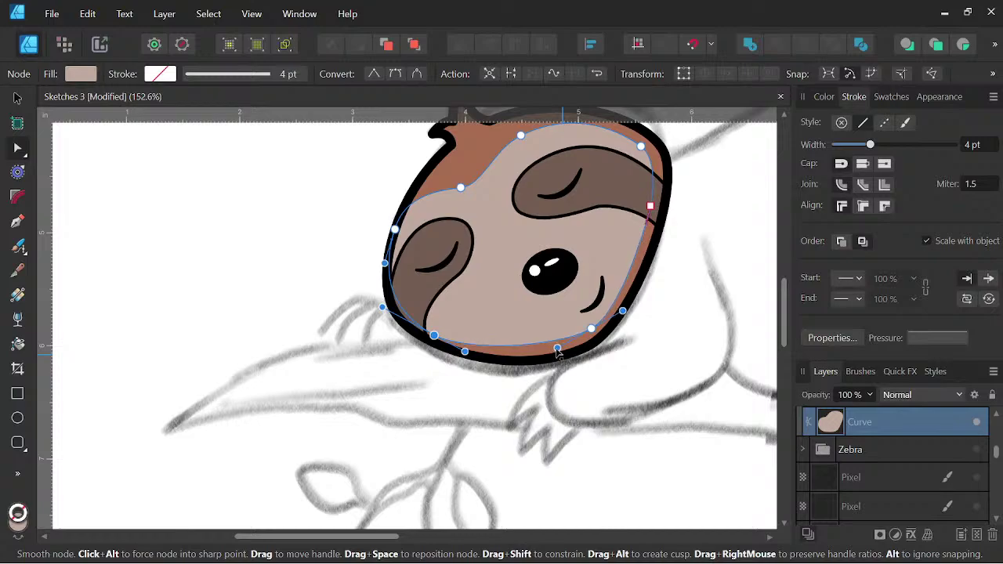
# Select the black nose ellipse and move it slightly left, farther from the mouth.
pyautogui.scroll(-3, 614, 295)
pyautogui.moveTo(649, 289); pyautogui.dragTo(602, 317)
pyautogui.scroll(3, 578, 315)
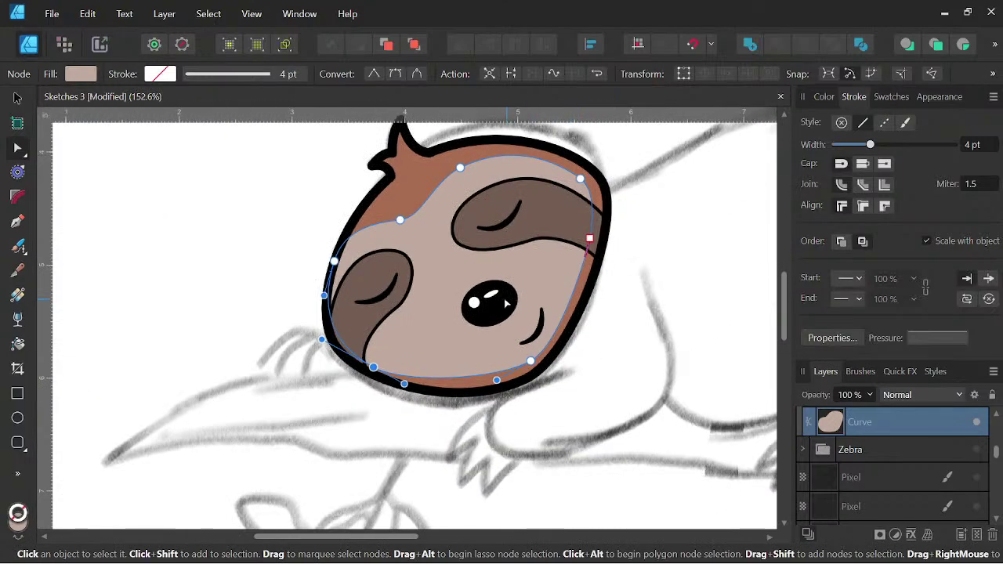
pyautogui.click(17, 100)
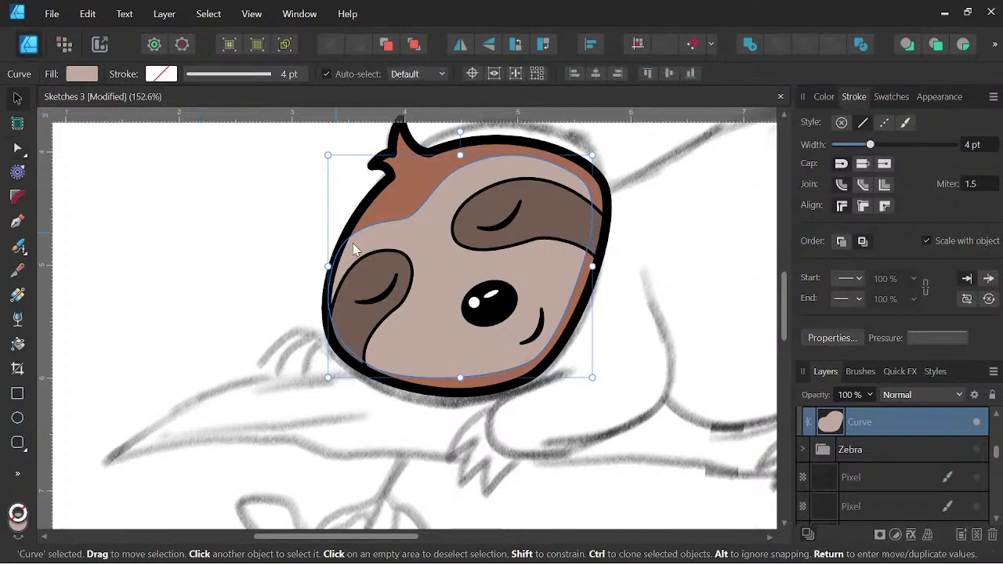
pyautogui.click(485, 313)
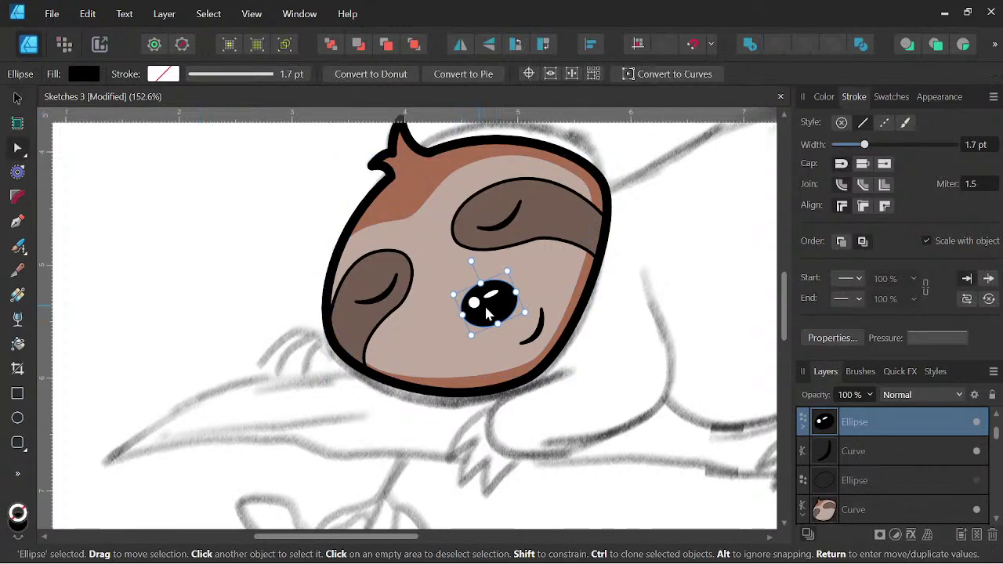
pyautogui.moveTo(486, 313)
pyautogui.mouseDown()
pyautogui.moveTo(469, 313)
pyautogui.moveTo(504, 312)
pyautogui.mouseUp()
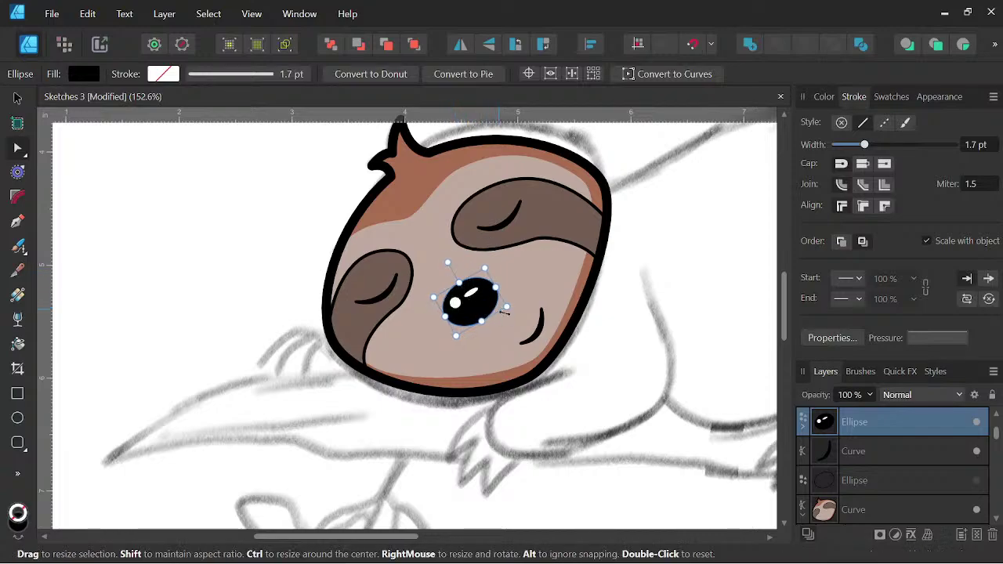
# Select the curved mouth line and move it slightly up and left toward the nose.
pyautogui.doubleClick(531, 330)
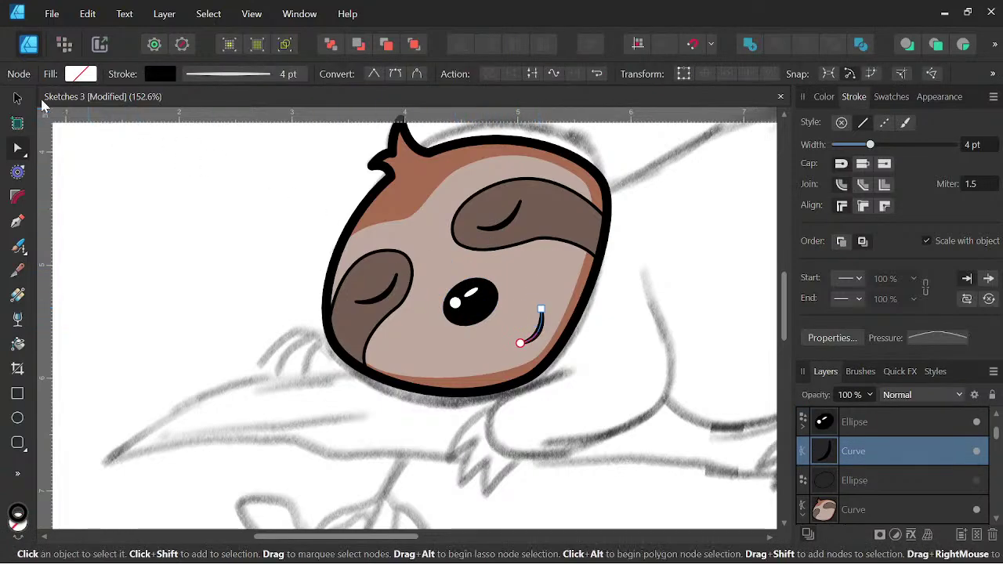
pyautogui.click(18, 98)
pyautogui.moveTo(533, 340); pyautogui.dragTo(526, 328)
pyautogui.press('space')
pyautogui.scroll(-3, 621, 262)
pyautogui.moveTo(672, 277); pyautogui.dragTo(639, 265)
pyautogui.scroll(3, 528, 285)
# Select the light face patch inside the head and move its lower-right node down and left toward the chin outline.
pyautogui.click(511, 304)
pyautogui.scroll(-1, 577, 254)
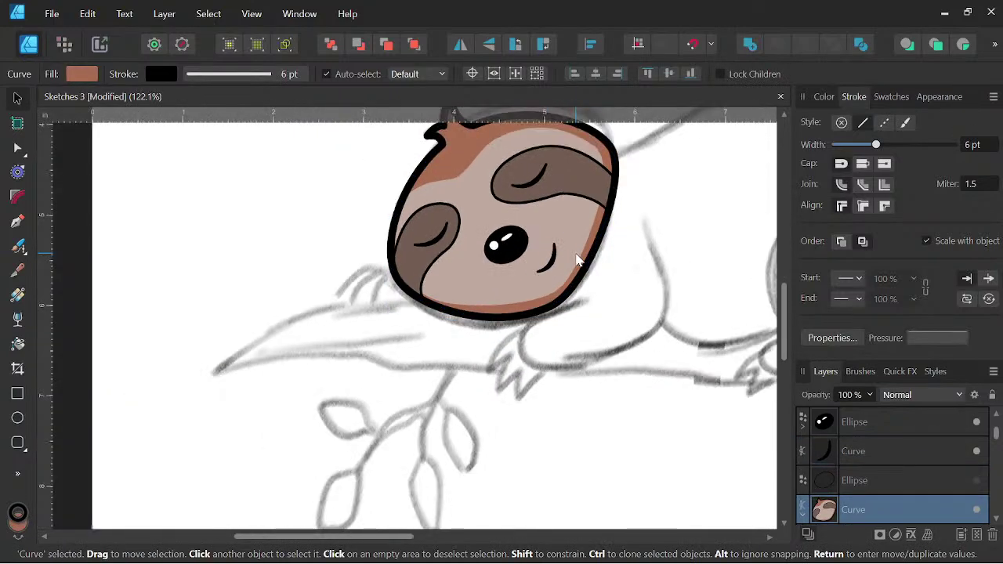
pyautogui.press('space')
pyautogui.moveTo(578, 261); pyautogui.dragTo(565, 315)
pyautogui.scroll(-2, 894, 453)
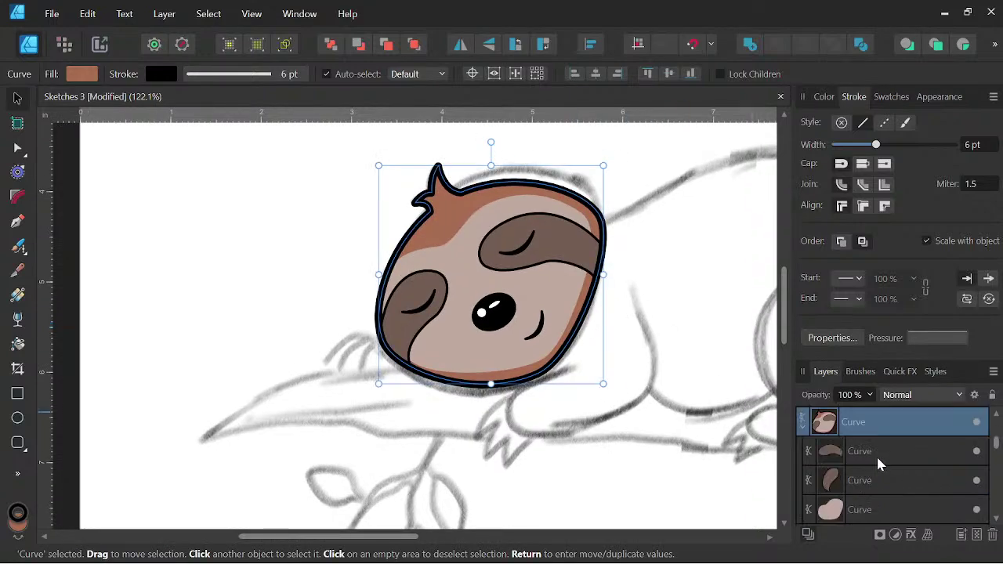
pyautogui.click(865, 511)
pyautogui.click(17, 147)
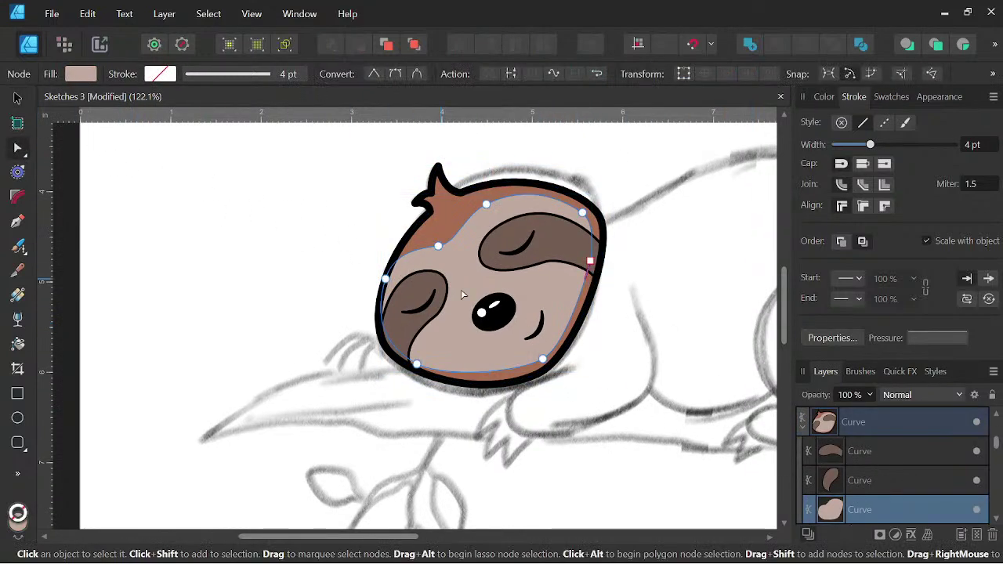
pyautogui.moveTo(542, 359); pyautogui.dragTo(536, 365)
pyautogui.press('space')
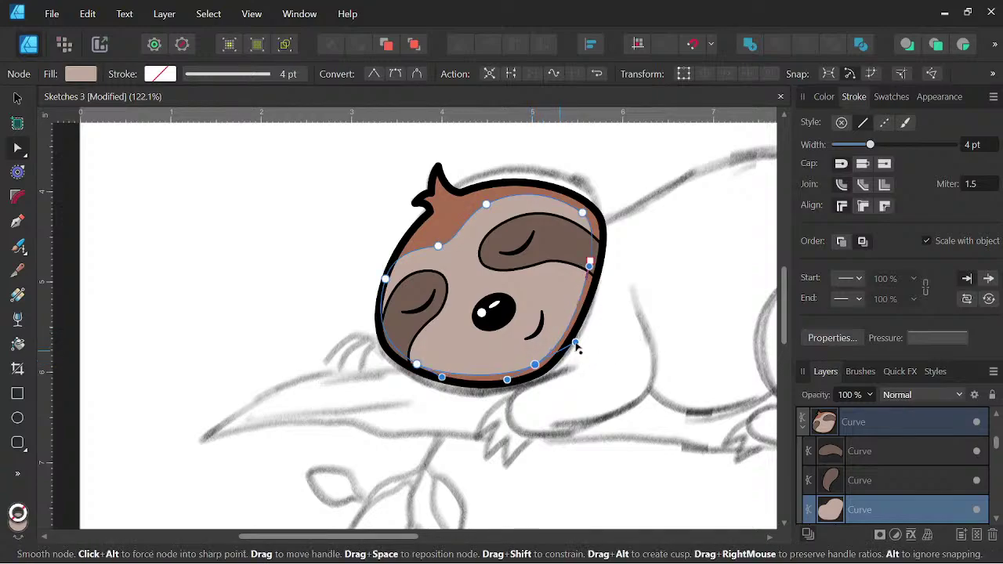
# Pull the lower-right node's chin-side handle down and left to round the face patch's bottom edge.
pyautogui.press('space')
pyautogui.scroll(-3, 716, 284)
pyautogui.moveTo(686, 310); pyautogui.dragTo(610, 311)
pyautogui.scroll(3, 595, 318)
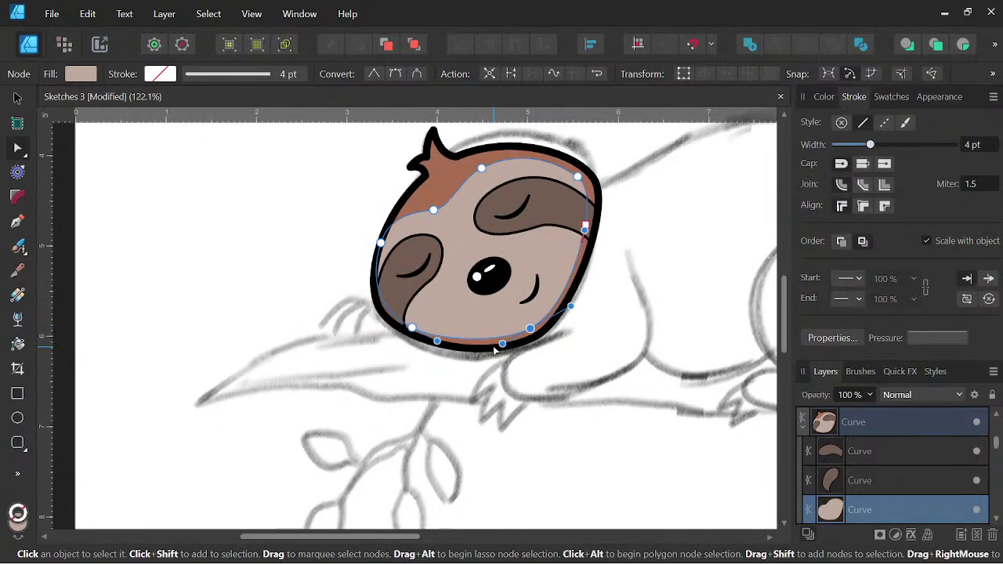
pyautogui.moveTo(502, 346); pyautogui.dragTo(487, 352)
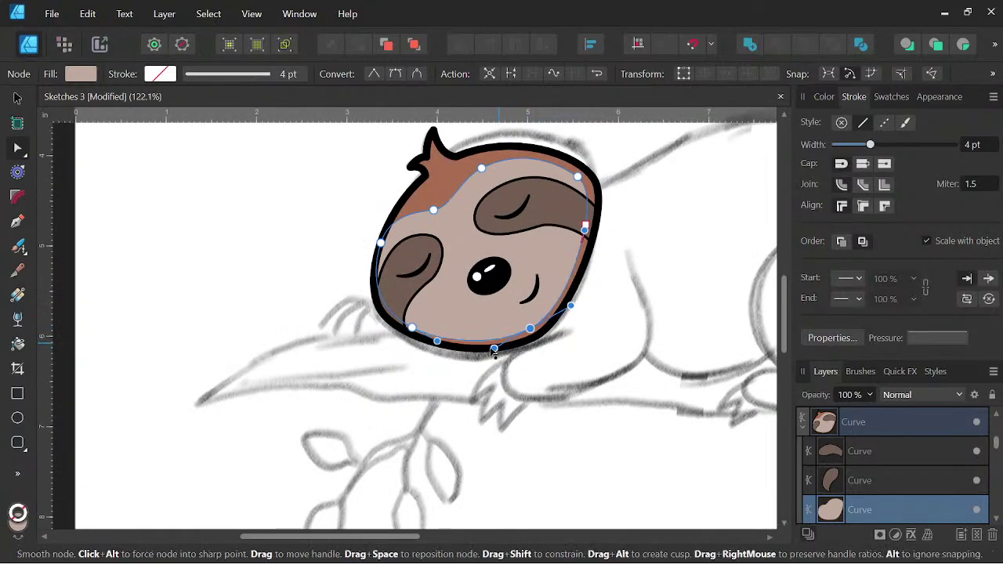
pyautogui.press('space')
pyautogui.scroll(-4, 627, 262)
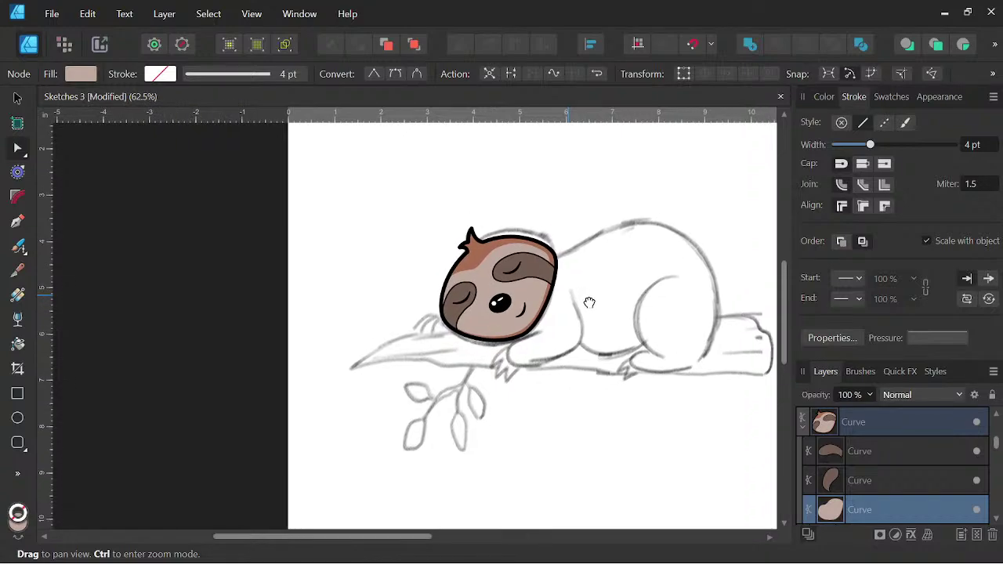
pyautogui.scroll(4, 557, 269)
# Nest each closed-eye line inside its matching dark eye patch in the layer stack.
pyautogui.click(872, 452)
pyautogui.scroll(3, 872, 451)
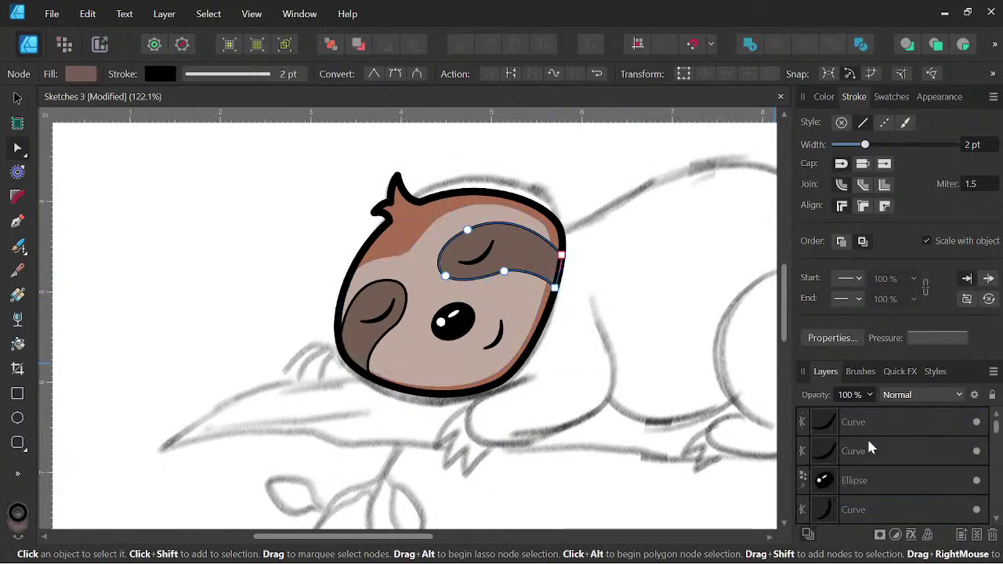
pyautogui.click(868, 444)
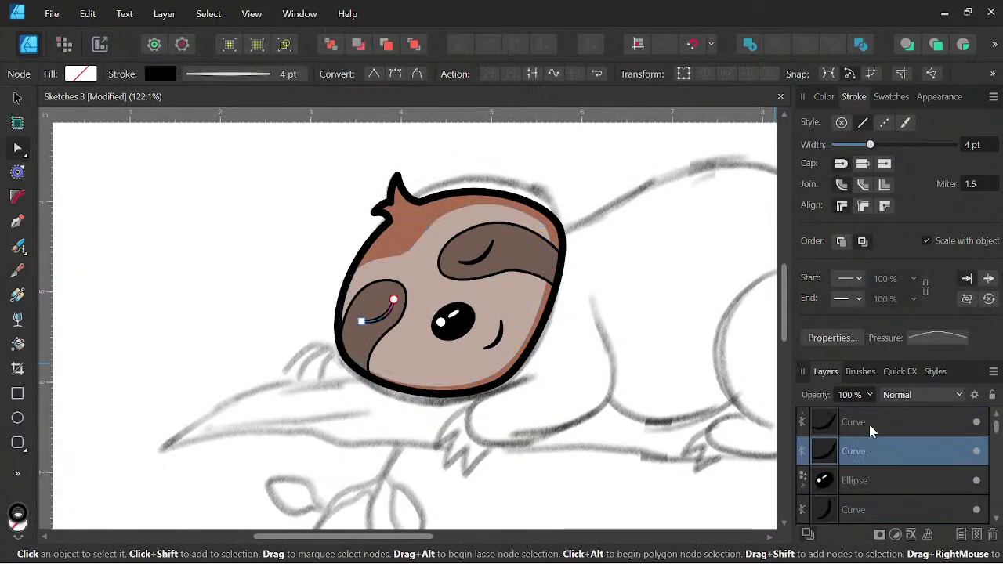
pyautogui.click(870, 424)
pyautogui.moveTo(872, 447)
pyautogui.mouseDown()
pyautogui.moveTo(857, 477)
pyautogui.moveTo(862, 519)
pyautogui.moveTo(871, 450)
pyautogui.moveTo(877, 526)
pyautogui.moveTo(875, 448)
pyautogui.mouseUp()
pyautogui.scroll(1, 880, 452)
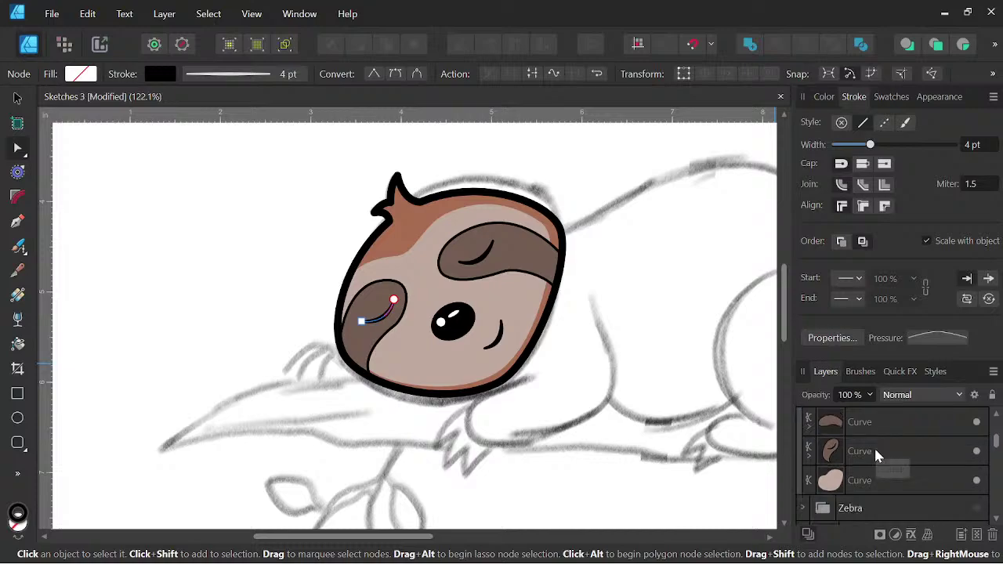
# Select both dark eye patches with their nested eye lines and move them slightly down and right.
pyautogui.click(875, 424)
pyautogui.keyDown('shift'); pyautogui.click(874, 452); pyautogui.keyUp('shift')
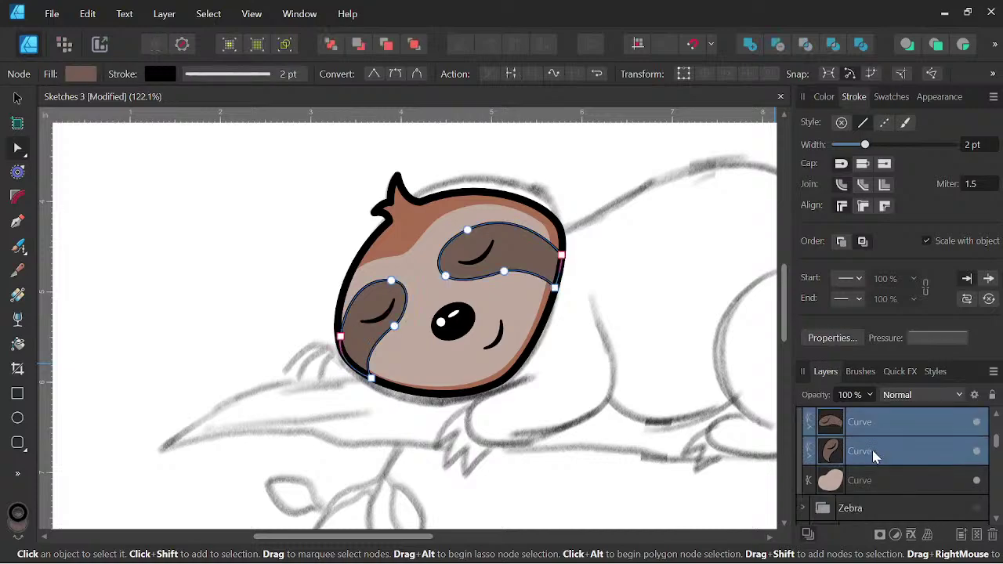
pyautogui.click(19, 98)
pyautogui.scroll(1, 466, 271)
pyautogui.moveTo(469, 275); pyautogui.dragTo(474, 282)
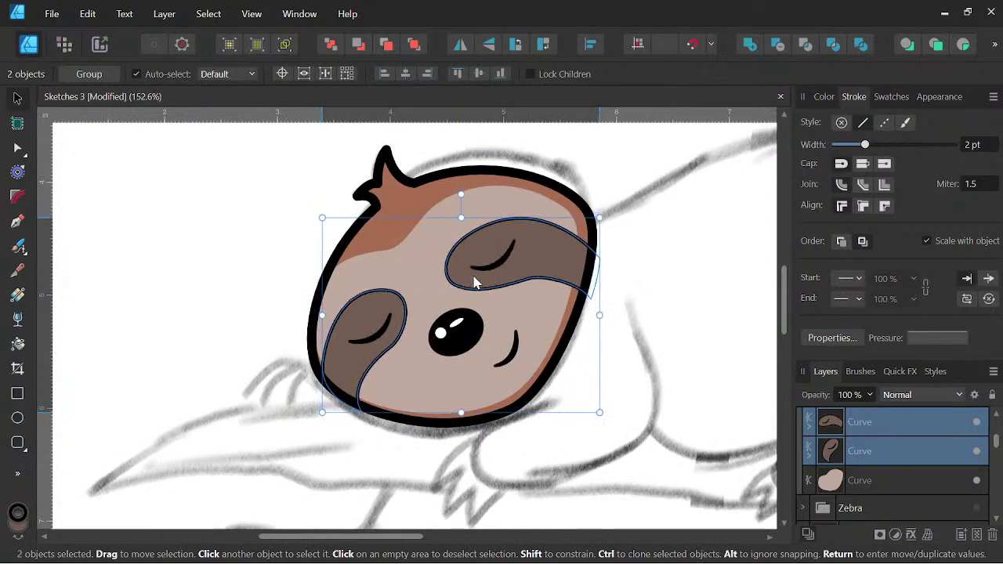
# Draw a short curved eyebrow line above the left eye patch with the Pen tool and end the curve.
pyautogui.press('space')
pyautogui.scroll(-3, 649, 289)
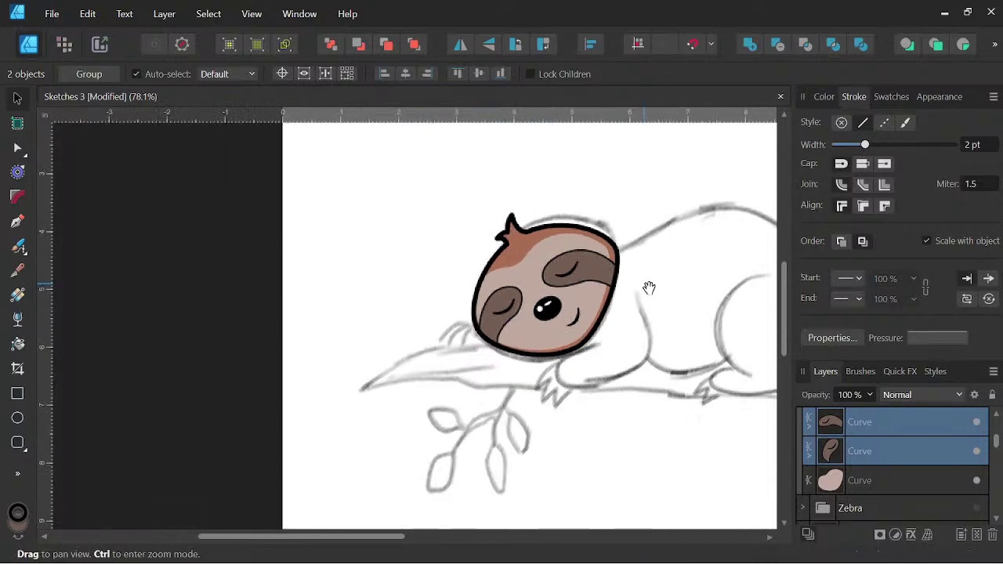
pyautogui.moveTo(648, 287); pyautogui.dragTo(526, 300)
pyautogui.scroll(3, 554, 296)
pyautogui.press('space')
pyautogui.click(17, 222)
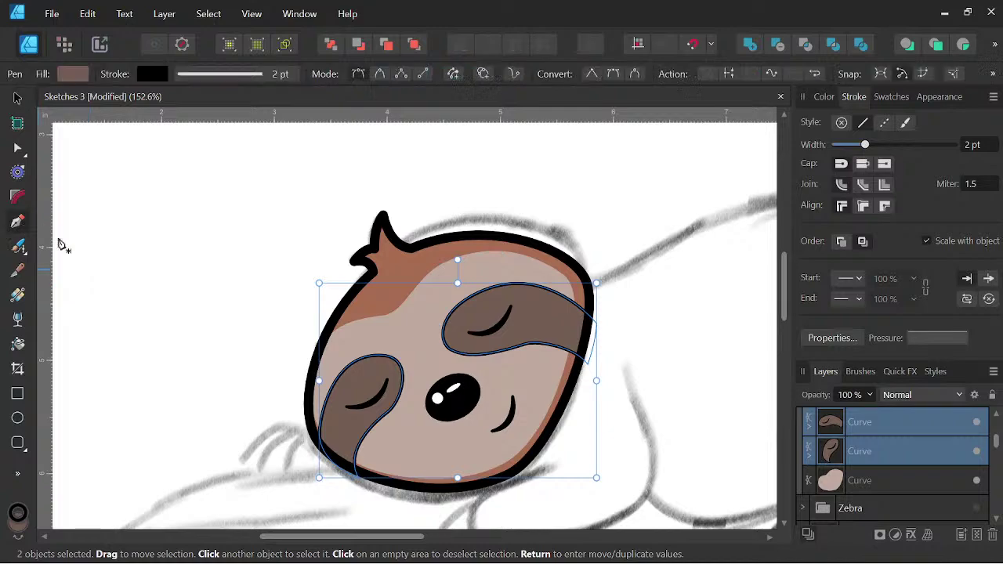
pyautogui.scroll(2, 352, 343)
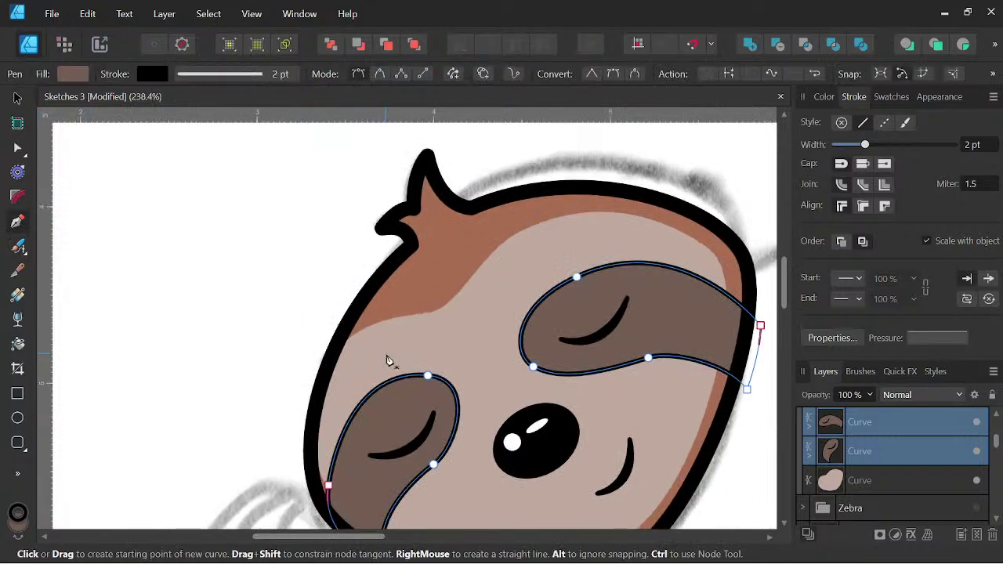
pyautogui.click(375, 351)
pyautogui.moveTo(343, 398); pyautogui.dragTo(346, 442)
pyautogui.press('space')
pyautogui.scroll(-3, 476, 346)
pyautogui.moveTo(506, 359); pyautogui.dragTo(470, 299)
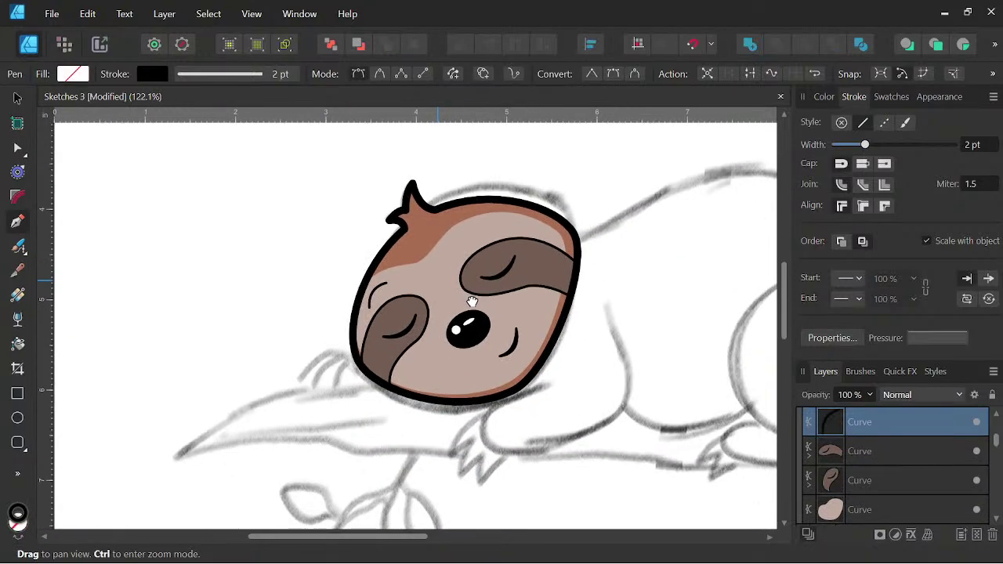
pyautogui.press('Escape')
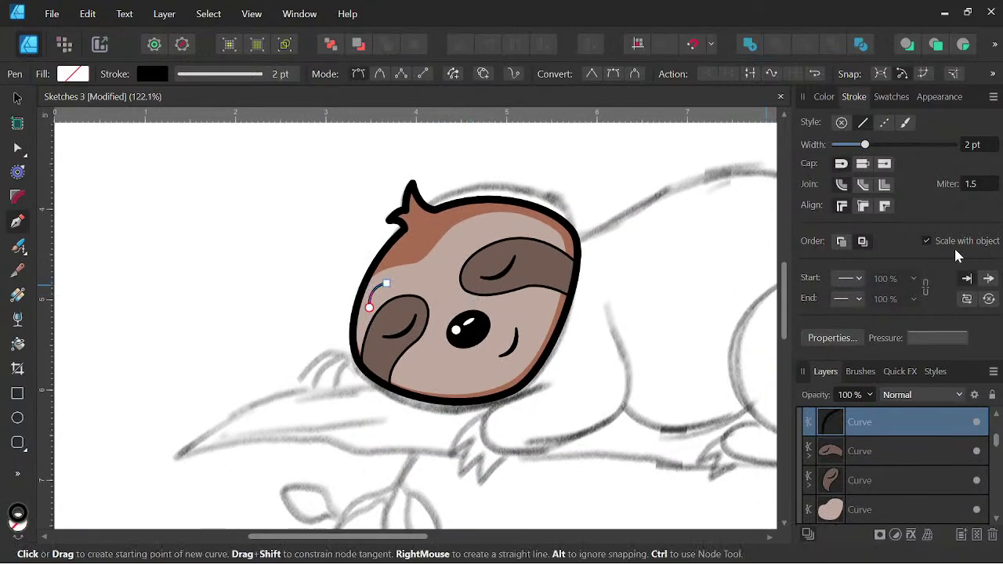
# Taper the eyebrow line by adding a middle point to its pressure profile and lowering the ends.
pyautogui.click(917, 338)
pyautogui.click(899, 359)
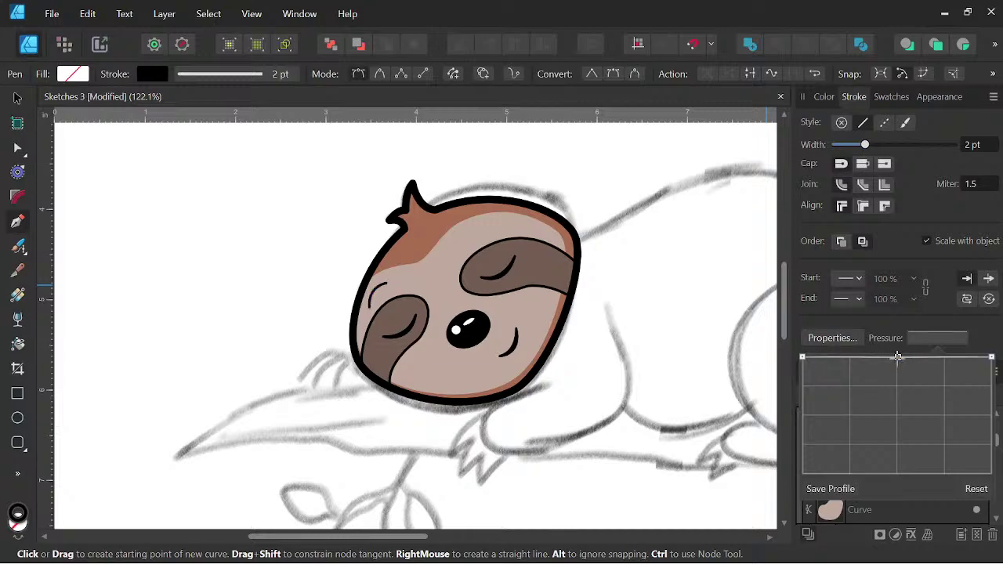
pyautogui.moveTo(803, 358); pyautogui.dragTo(811, 394)
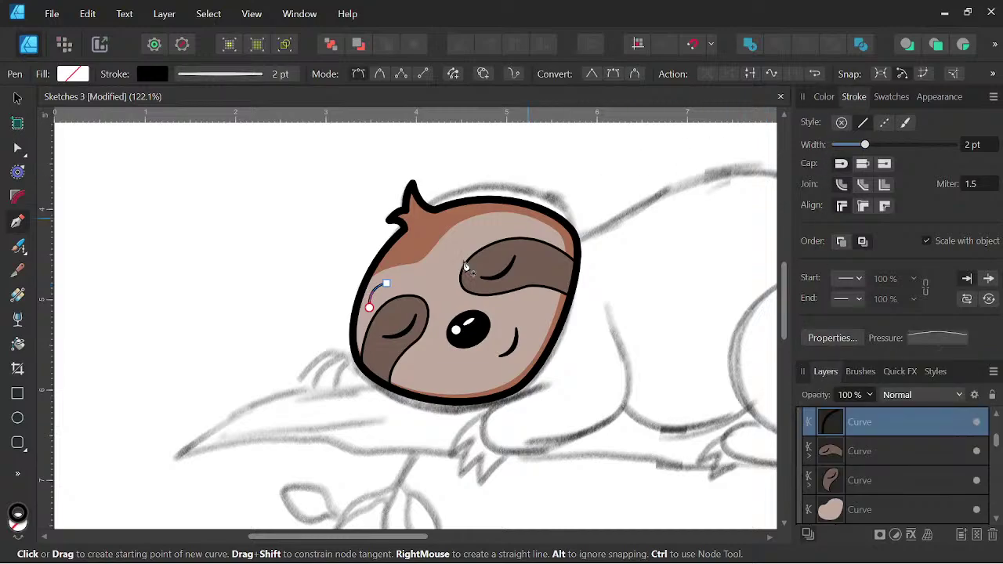
# Duplicate the eyebrow above the right eye patch, rotate the copy and position it just clear of the patch.
pyautogui.scroll(3, 426, 281)
pyautogui.press('v')
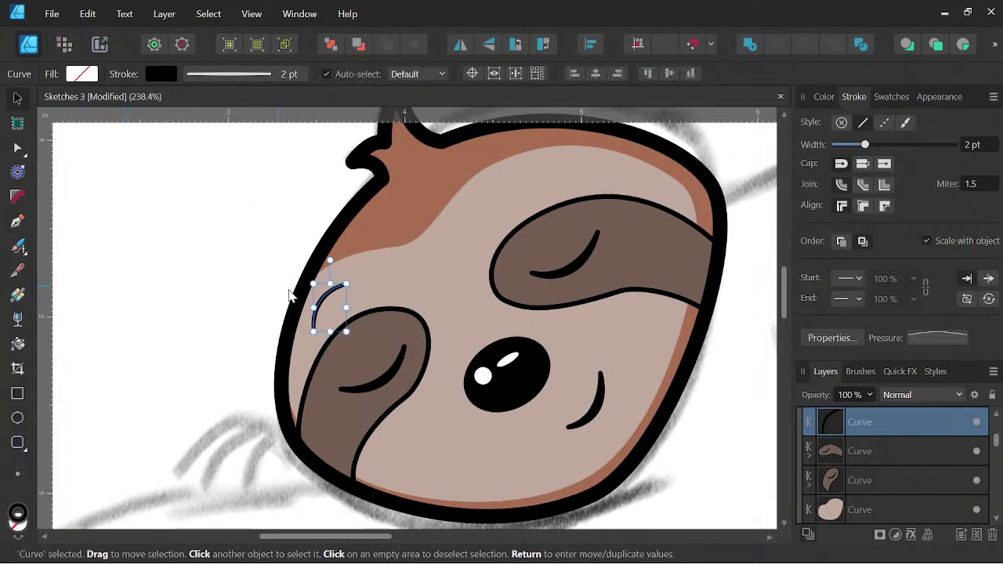
pyautogui.moveTo(324, 306); pyautogui.dragTo(550, 206)
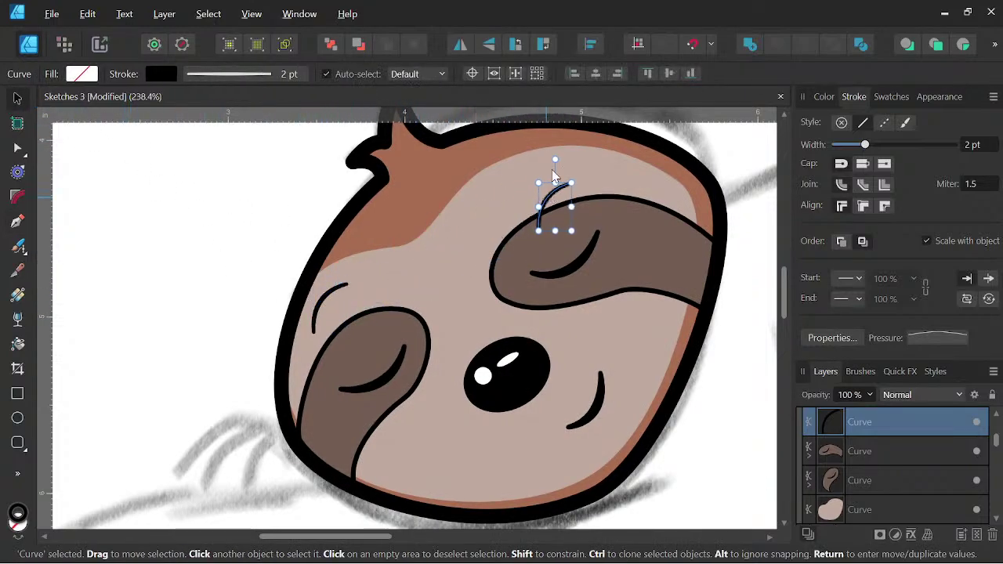
pyautogui.moveTo(555, 160); pyautogui.dragTo(515, 180)
pyautogui.moveTo(553, 208); pyautogui.dragTo(577, 177)
# Select the head outline and move its lower-right node slightly upward to raise the chin.
pyautogui.scroll(-5, 578, 177)
pyautogui.moveTo(650, 195)
pyautogui.mouseDown()
pyautogui.moveTo(552, 302)
pyautogui.moveTo(553, 287)
pyautogui.mouseUp()
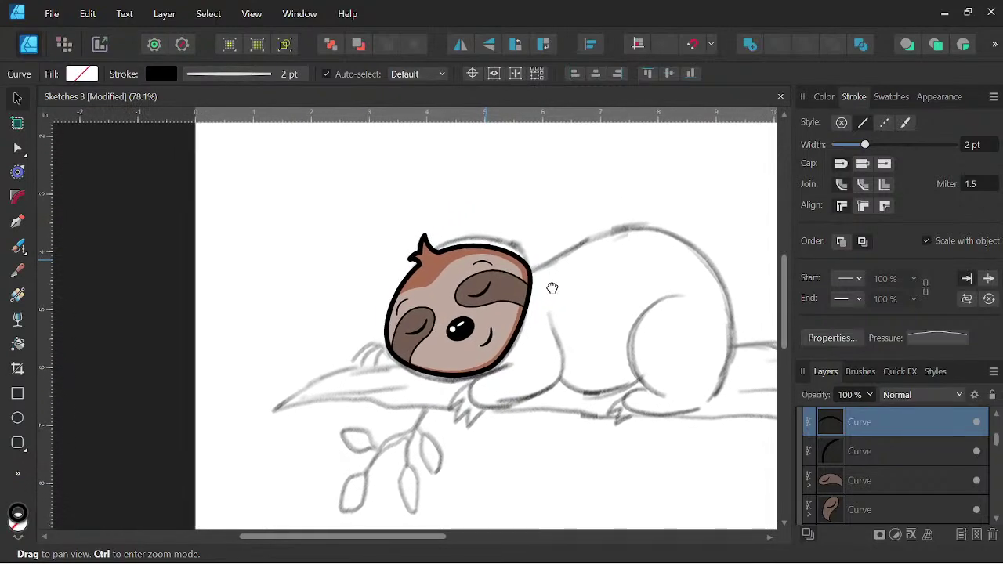
pyautogui.scroll(2, 492, 328)
pyautogui.click(531, 341)
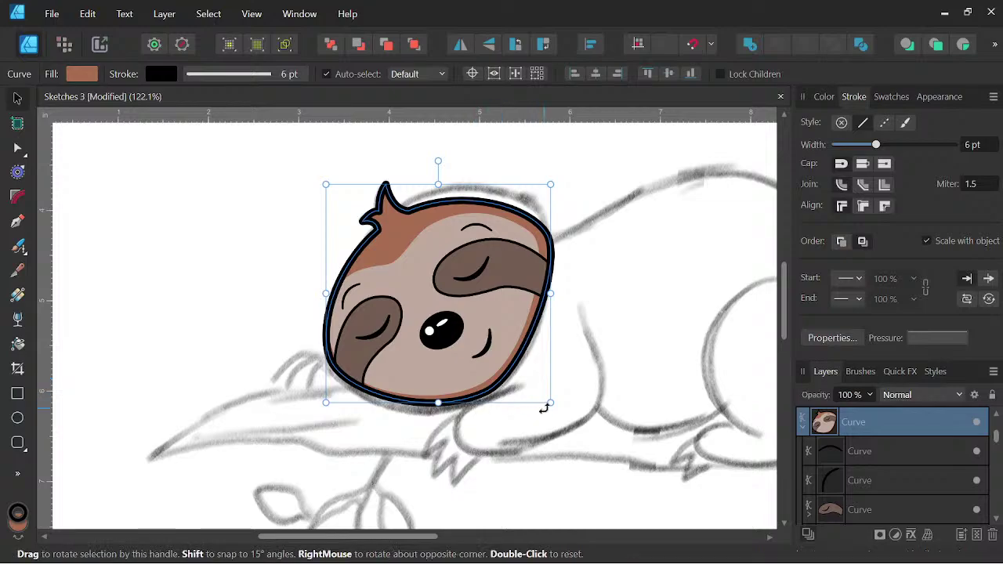
pyautogui.click(18, 149)
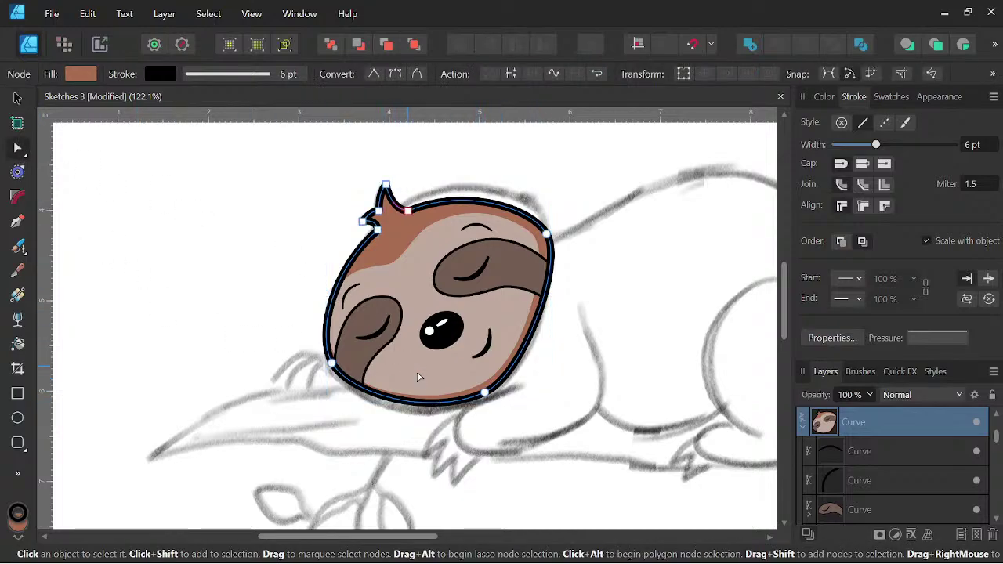
pyautogui.click(491, 390)
pyautogui.moveTo(488, 392); pyautogui.dragTo(486, 388)
pyautogui.press('space')
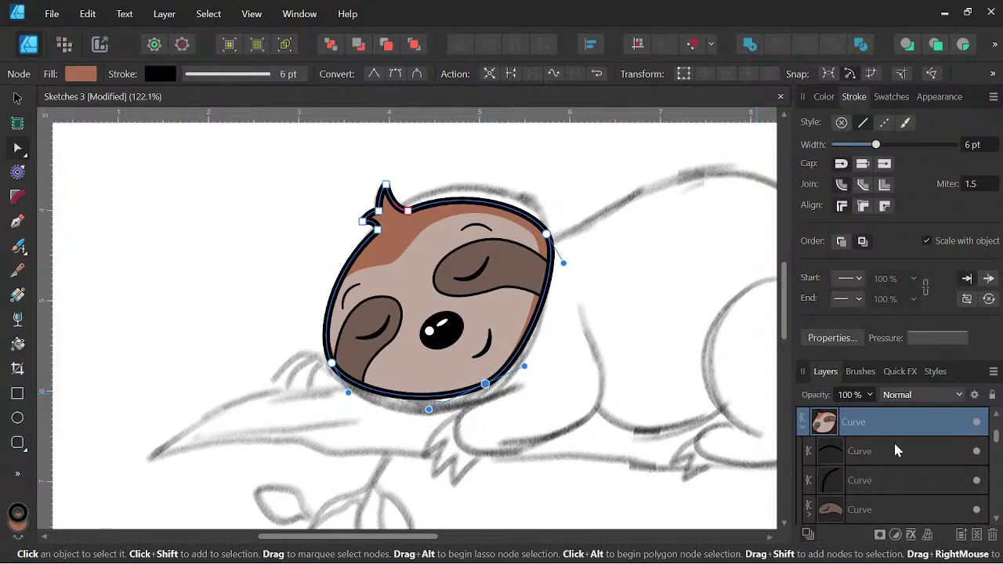
# Select the light face patch and pull its lower-right node and chin curve inward, leaving a thin brown rim along the chin.
pyautogui.scroll(-3, 898, 450)
pyautogui.click(874, 480)
pyautogui.scroll(2, 527, 387)
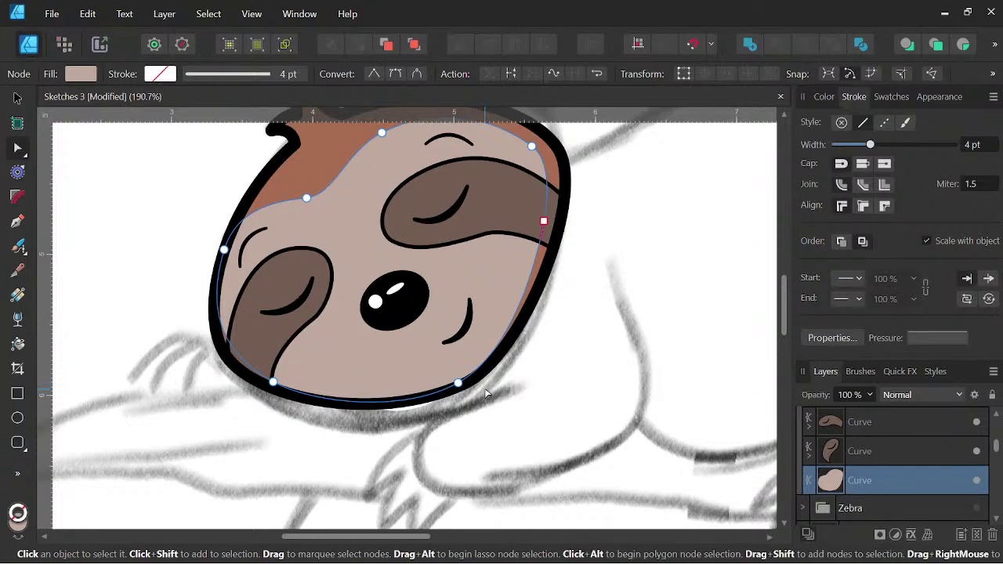
pyautogui.moveTo(458, 382)
pyautogui.mouseDown()
pyautogui.moveTo(471, 359)
pyautogui.moveTo(461, 369)
pyautogui.mouseUp()
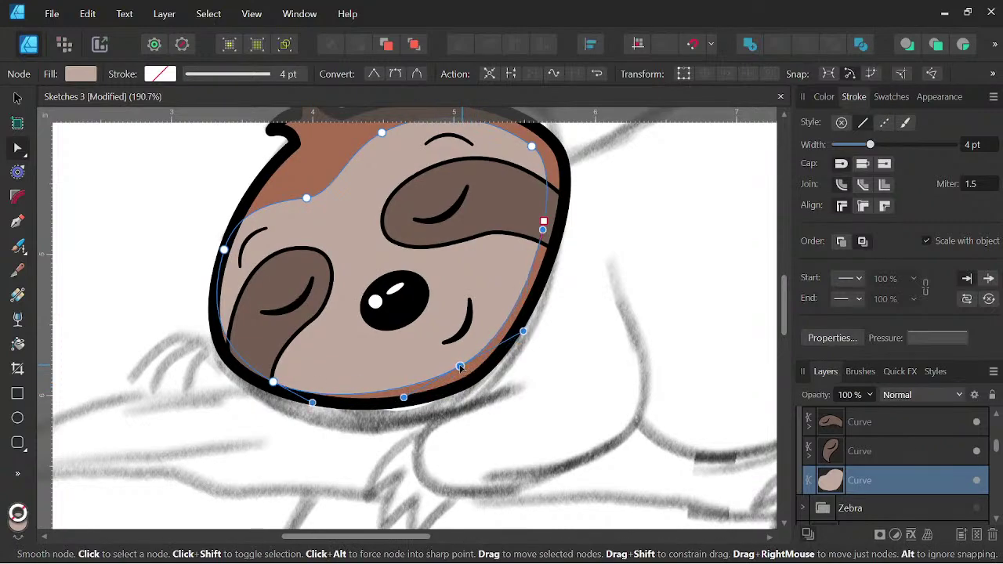
pyautogui.moveTo(312, 403); pyautogui.dragTo(305, 392)
pyautogui.scroll(-4, 438, 267)
pyautogui.press('space')
pyautogui.scroll(3, 476, 284)
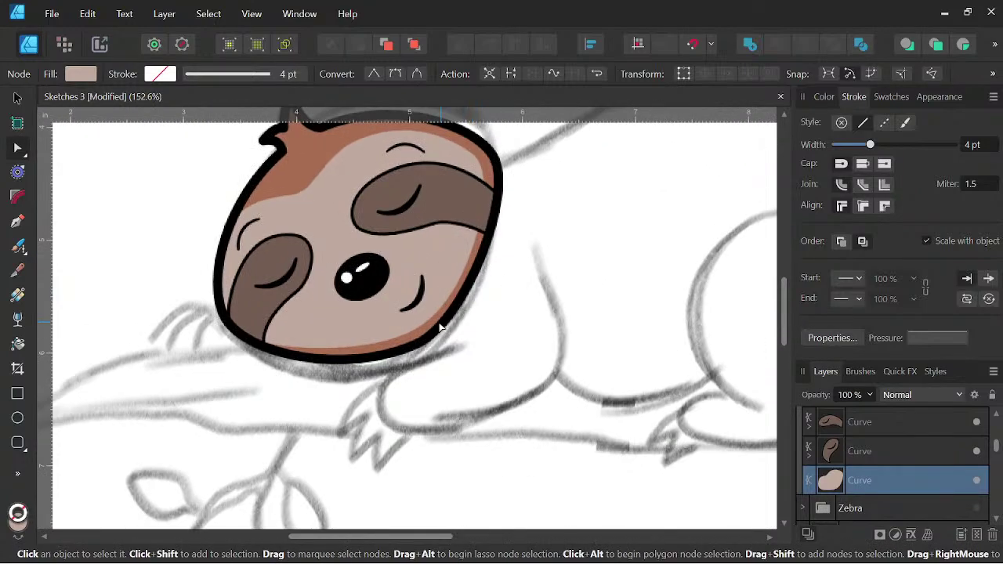
pyautogui.moveTo(415, 331); pyautogui.dragTo(410, 337)
# Move the eyebrow above the right eye patch slightly down and to the right, closer to the patch.
pyautogui.scroll(-3, 471, 261)
pyautogui.press('space')
pyautogui.moveTo(588, 240); pyautogui.dragTo(601, 291)
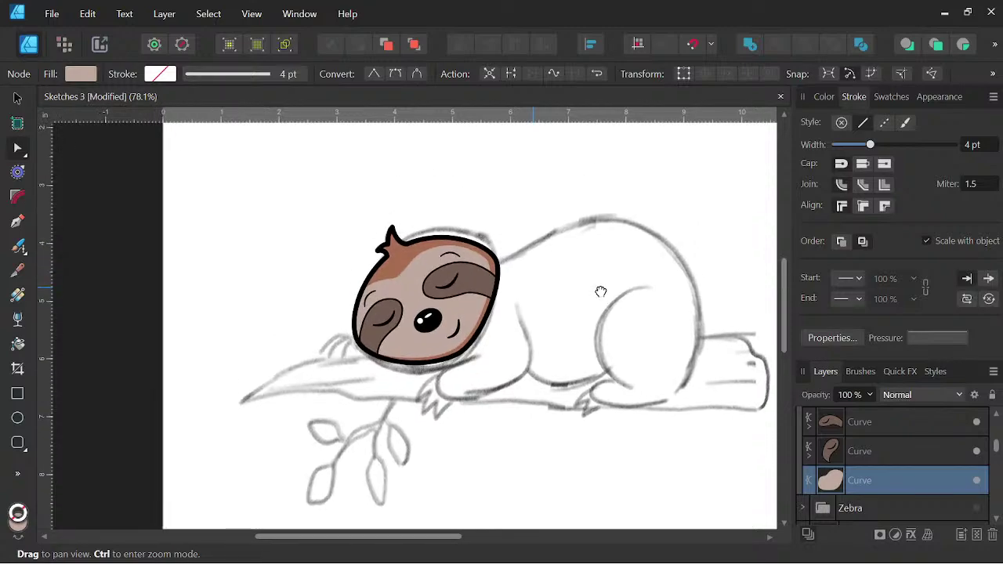
pyautogui.scroll(-3, 601, 291)
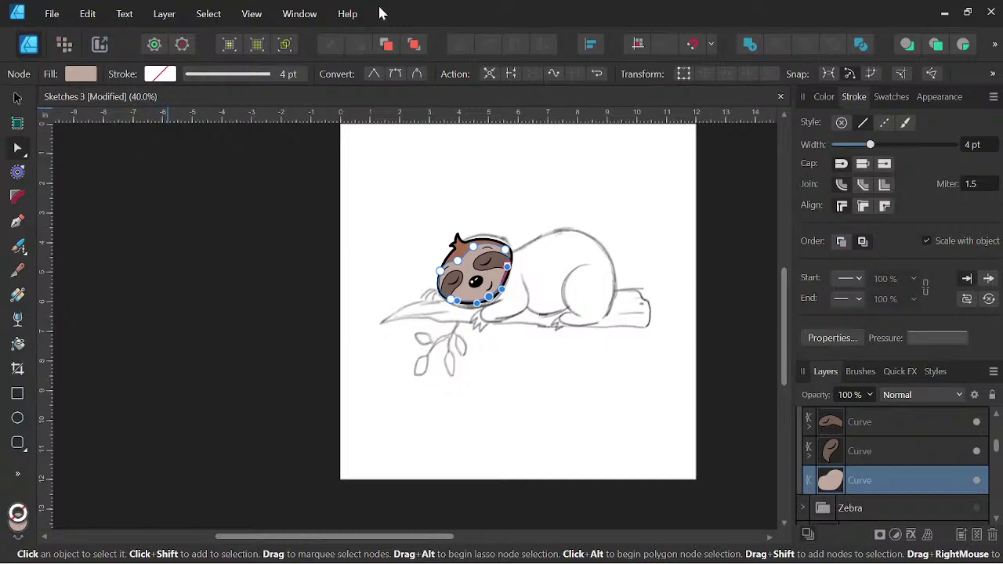
pyautogui.moveTo(569, 283); pyautogui.dragTo(571, 312)
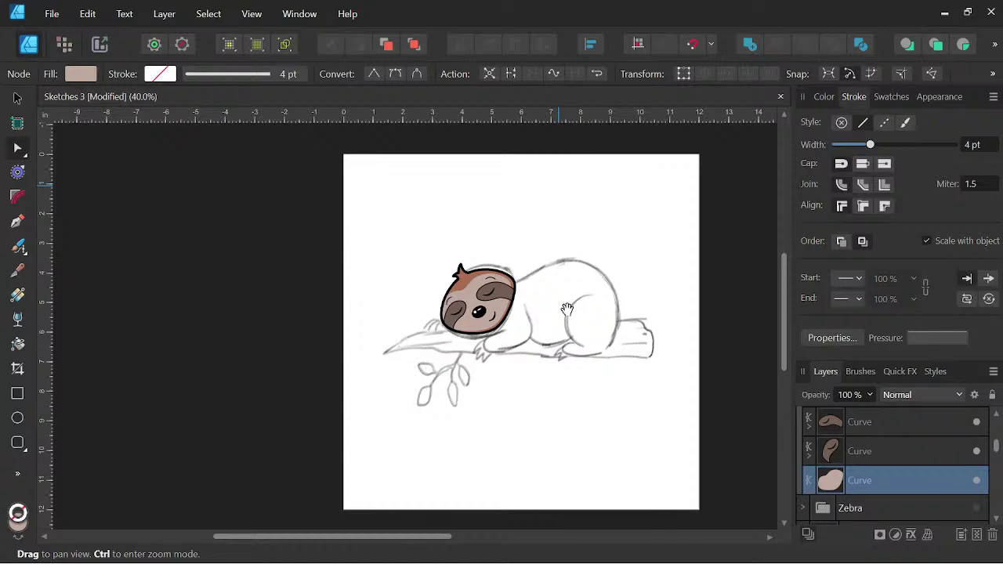
pyautogui.scroll(8, 483, 293)
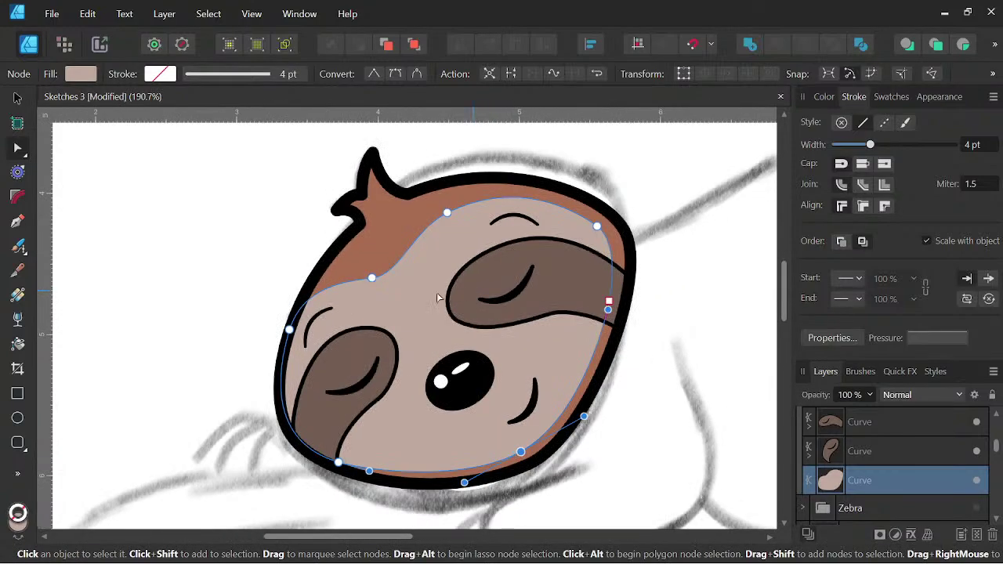
pyautogui.click(17, 98)
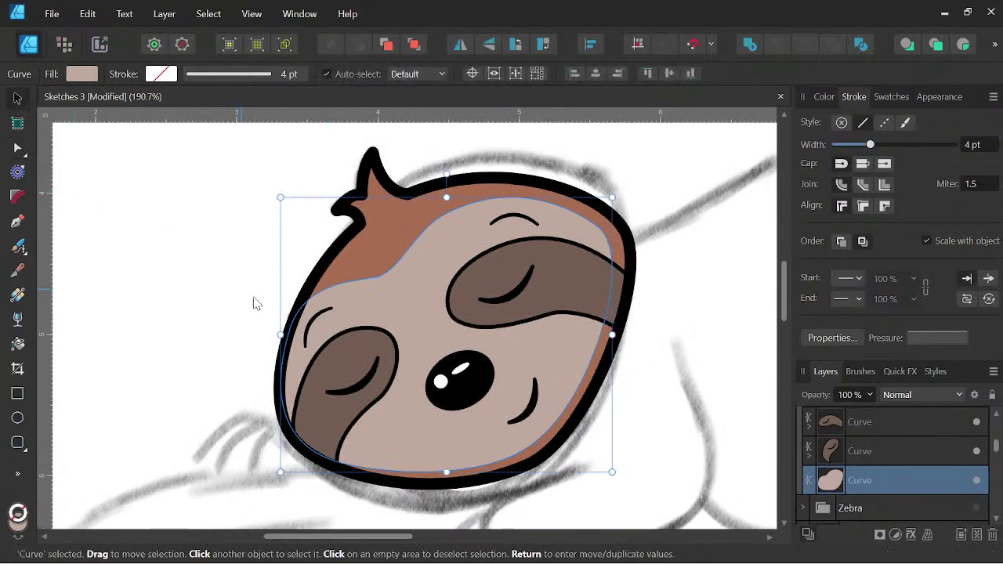
pyautogui.click(312, 329)
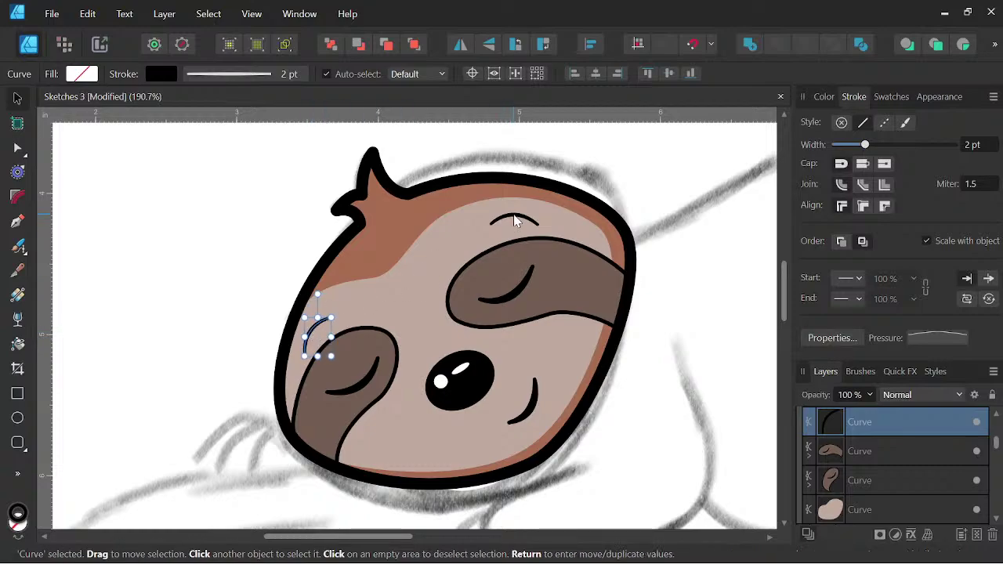
pyautogui.moveTo(515, 222); pyautogui.dragTo(521, 228)
# Resize the light face patch slightly from its top edge and upper-left corner to even out the brown rim, and deselect it.
pyautogui.click(408, 251)
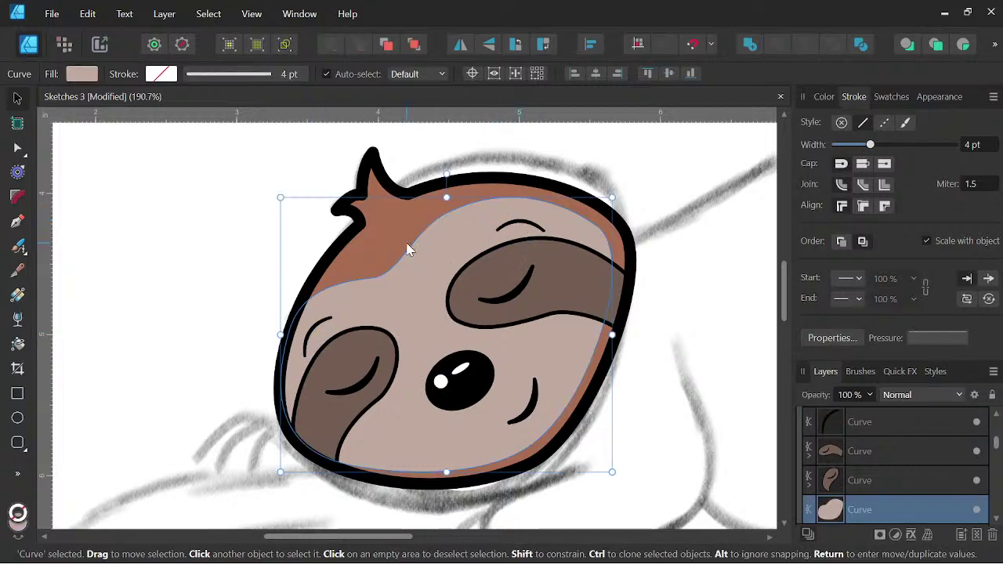
pyautogui.scroll(-5, 407, 249)
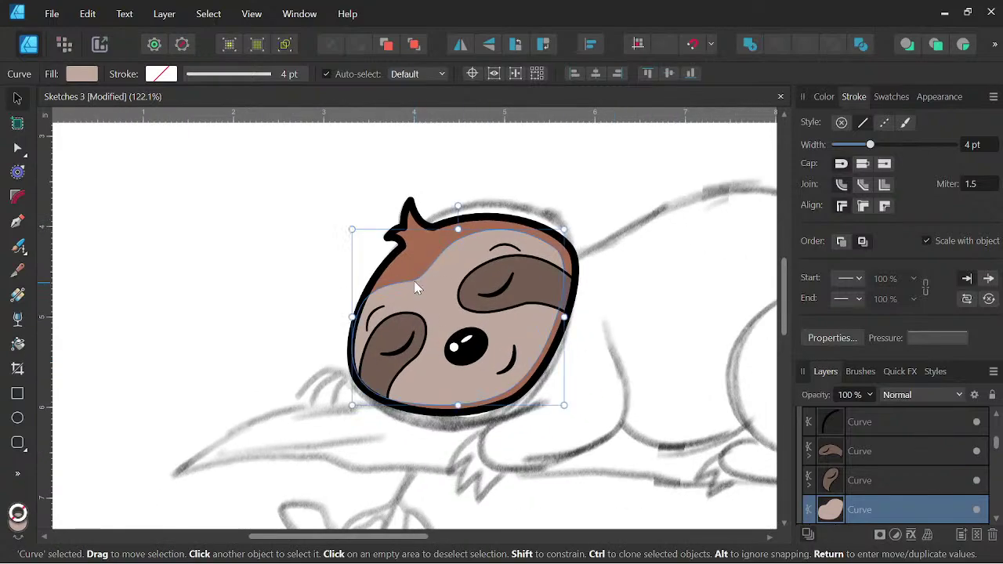
pyautogui.scroll(2, 429, 229)
pyautogui.moveTo(466, 229); pyautogui.dragTo(466, 235)
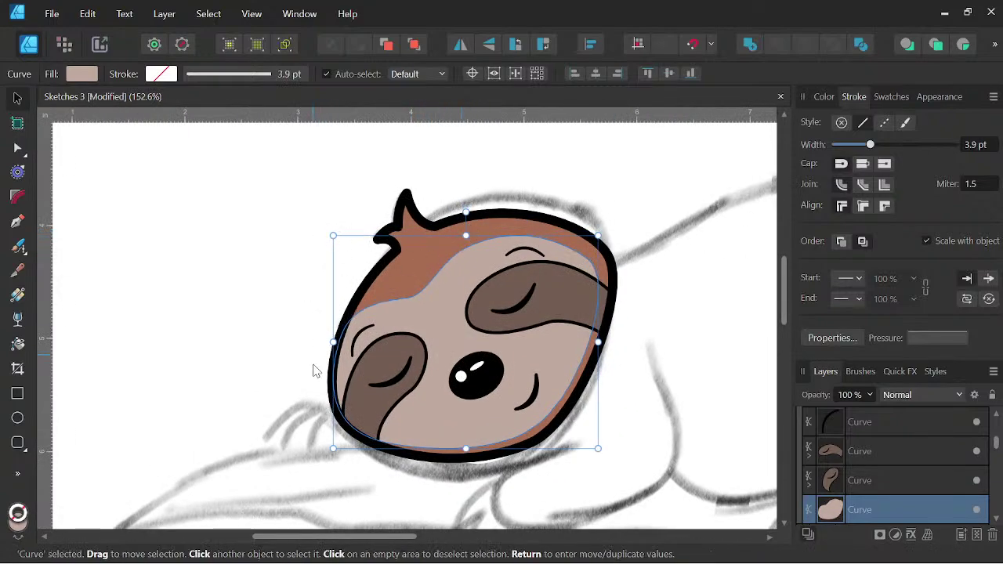
pyautogui.moveTo(335, 235); pyautogui.dragTo(339, 227)
pyautogui.press('space')
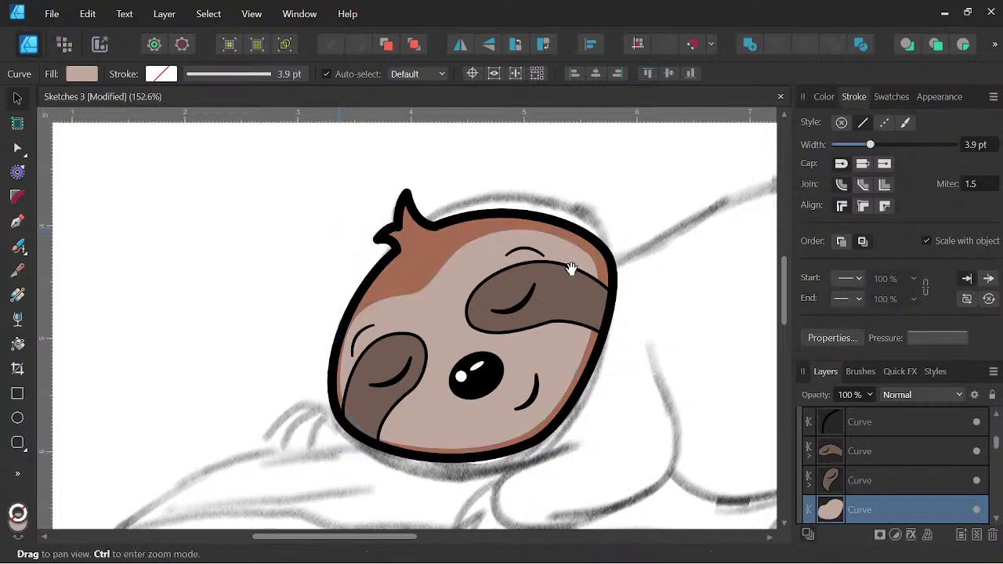
pyautogui.scroll(-3, 601, 347)
pyautogui.moveTo(635, 365)
pyautogui.mouseDown()
pyautogui.moveTo(614, 318)
pyautogui.moveTo(580, 337)
pyautogui.moveTo(513, 321)
pyautogui.mouseUp()
pyautogui.scroll(1, 511, 319)
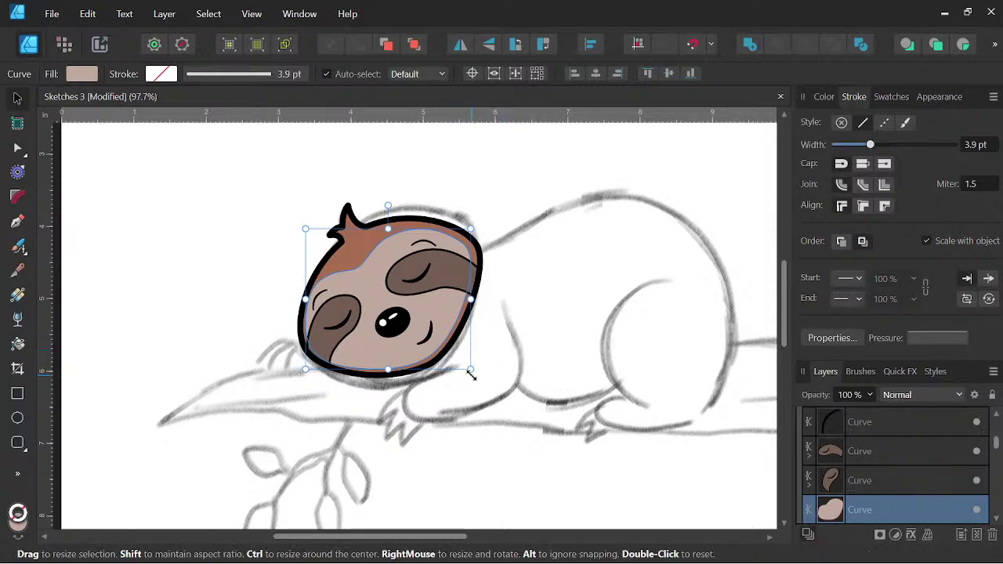
pyautogui.click(495, 224)
# Trace the sloth's back and rump with the Pen tool, starting at the head's right edge and curving down to the branch.
pyautogui.scroll(-2, 554, 242)
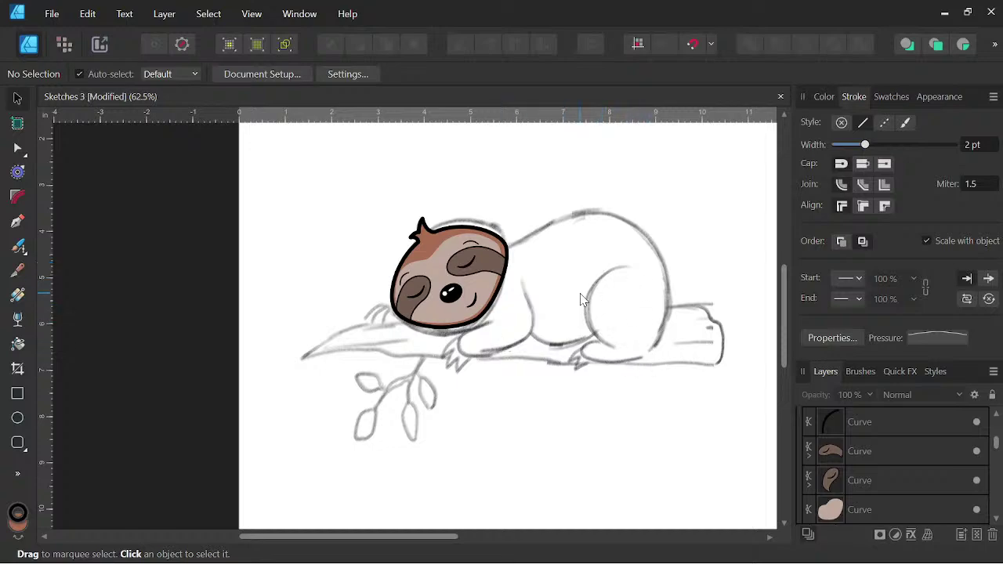
pyautogui.moveTo(602, 362); pyautogui.dragTo(532, 374)
pyautogui.scroll(1, 532, 370)
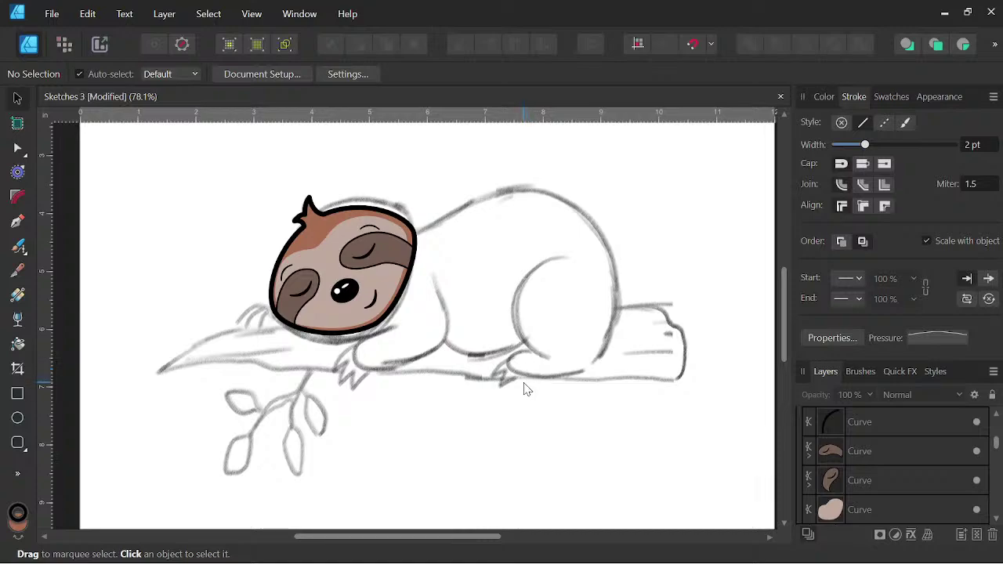
pyautogui.click(17, 221)
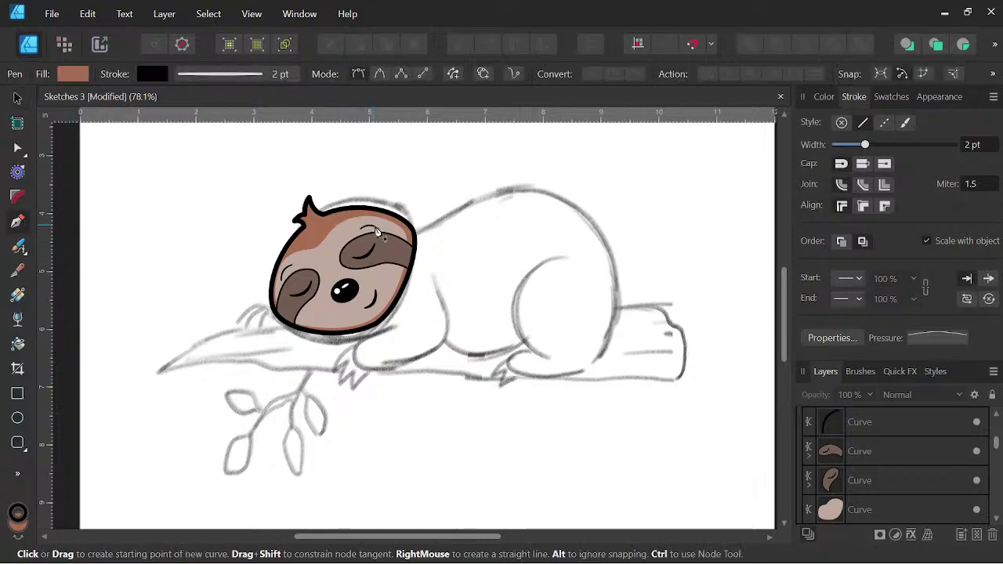
pyautogui.scroll(3, 376, 232)
pyautogui.click(419, 241)
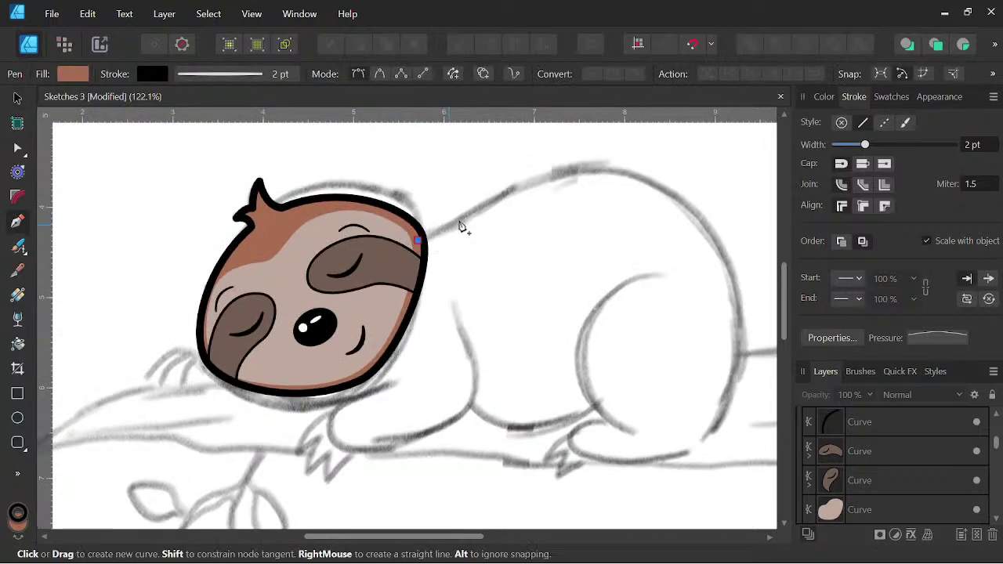
pyautogui.click(538, 177)
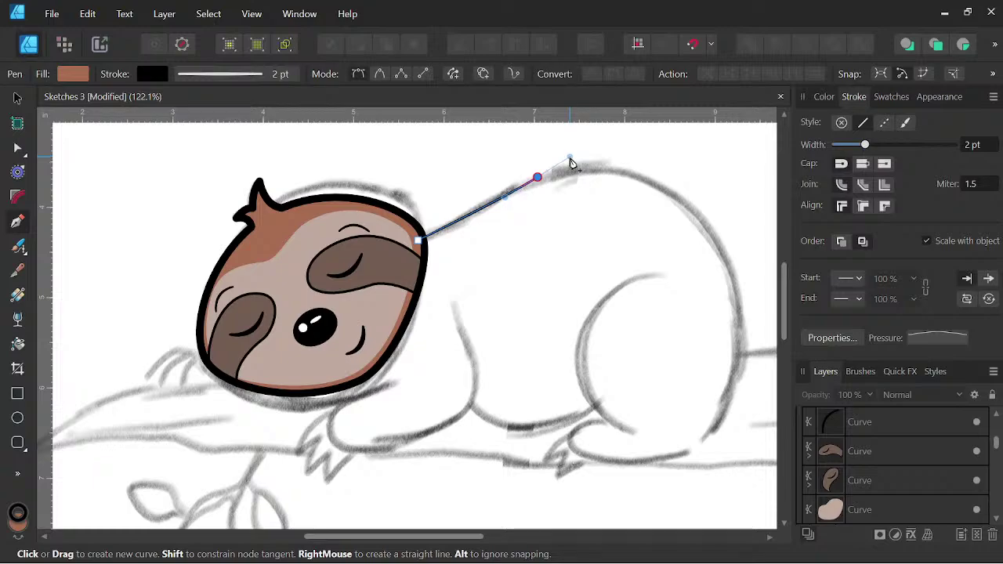
pyautogui.press('Escape')
pyautogui.scroll(-1, 573, 180)
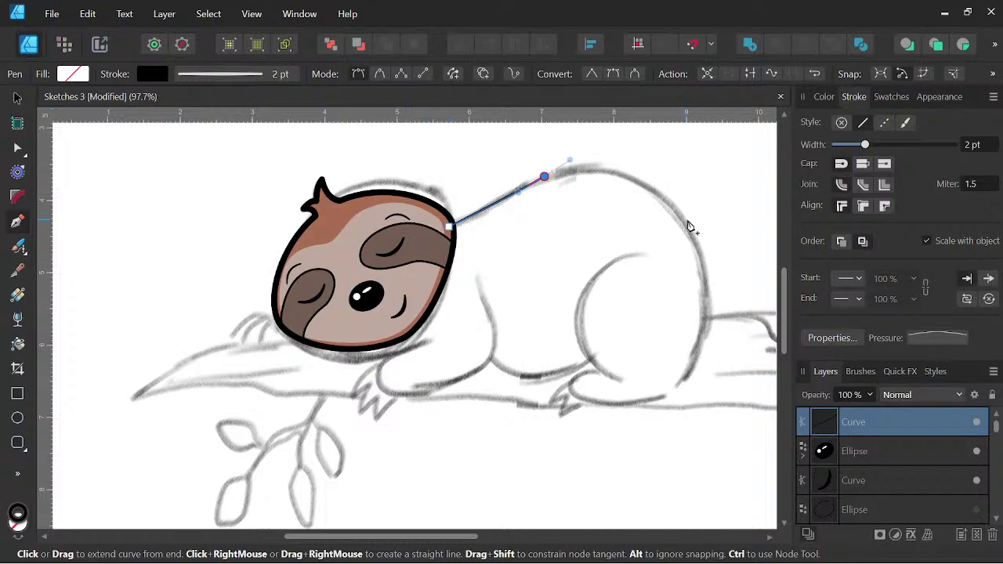
pyautogui.moveTo(675, 213); pyautogui.dragTo(695, 238)
pyautogui.moveTo(668, 394)
pyautogui.mouseDown()
pyautogui.moveTo(580, 462)
pyautogui.moveTo(600, 471)
pyautogui.moveTo(658, 403)
pyautogui.mouseUp()
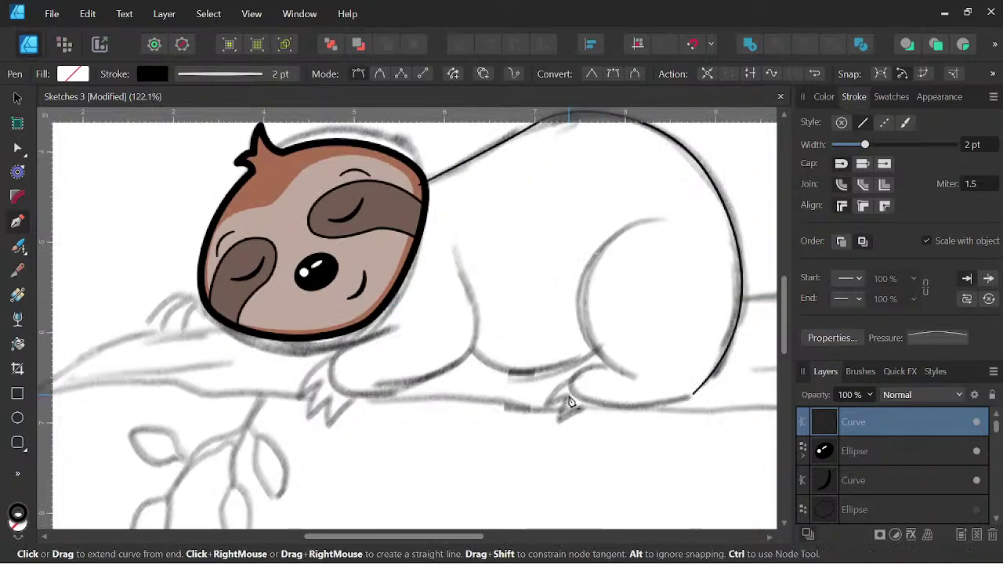
# Continue the body outline around the hind foot and along the belly, and close it behind the head at its starting node.
pyautogui.scroll(1, 572, 399)
pyautogui.moveTo(571, 390); pyautogui.dragTo(560, 365)
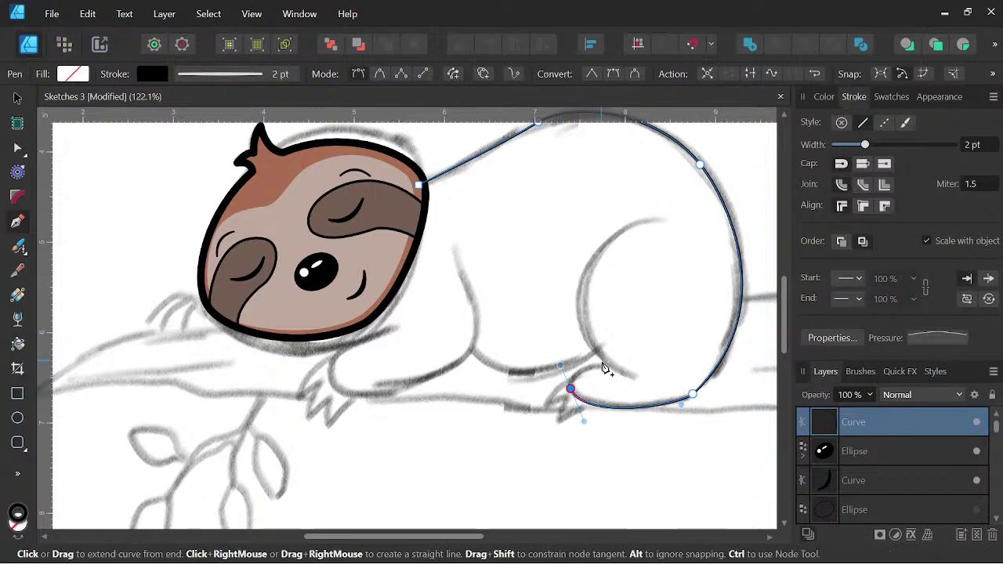
pyautogui.moveTo(620, 370); pyautogui.dragTo(596, 352)
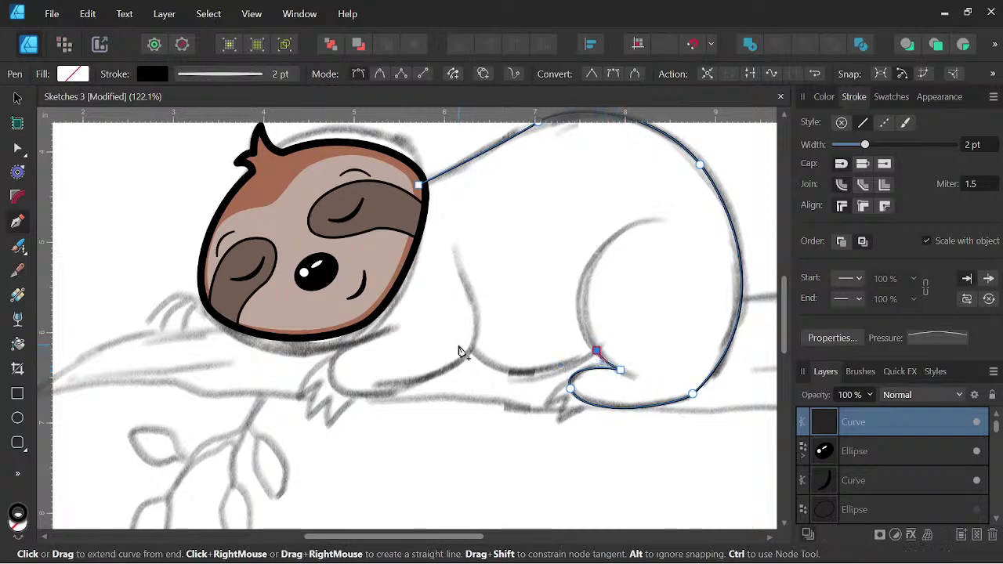
pyautogui.moveTo(459, 345); pyautogui.dragTo(359, 292)
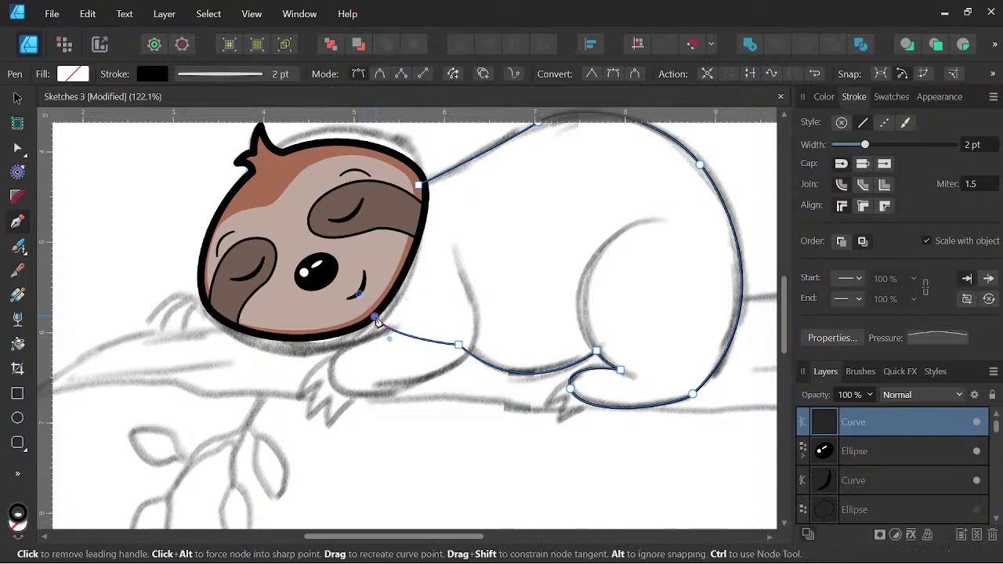
pyautogui.click(376, 285)
pyautogui.click(418, 186)
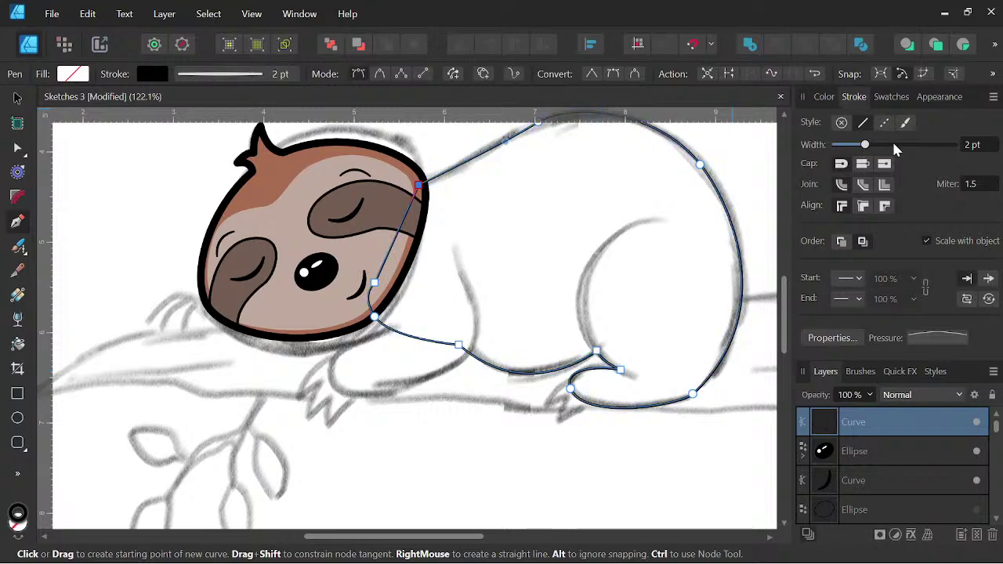
# Set the body outline's stroke width to 6 pt and reset its pressure profile to uniform thickness.
pyautogui.click(968, 146)
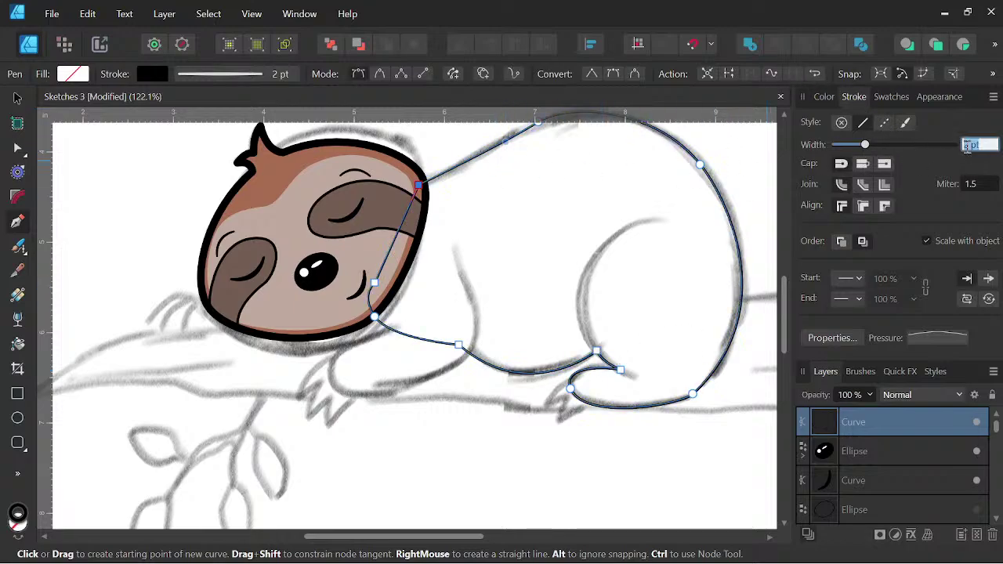
pyautogui.write('6')
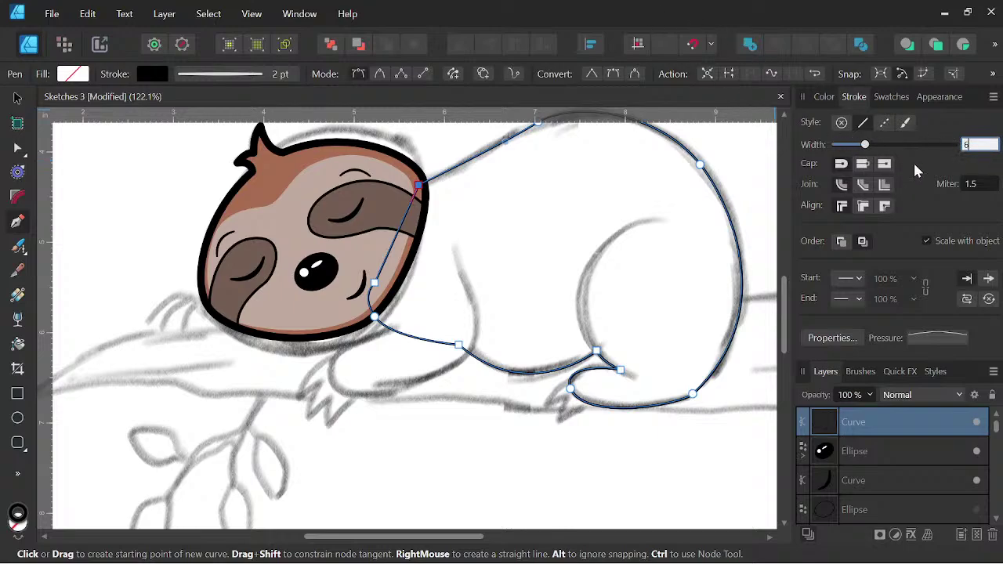
pyautogui.click(943, 342)
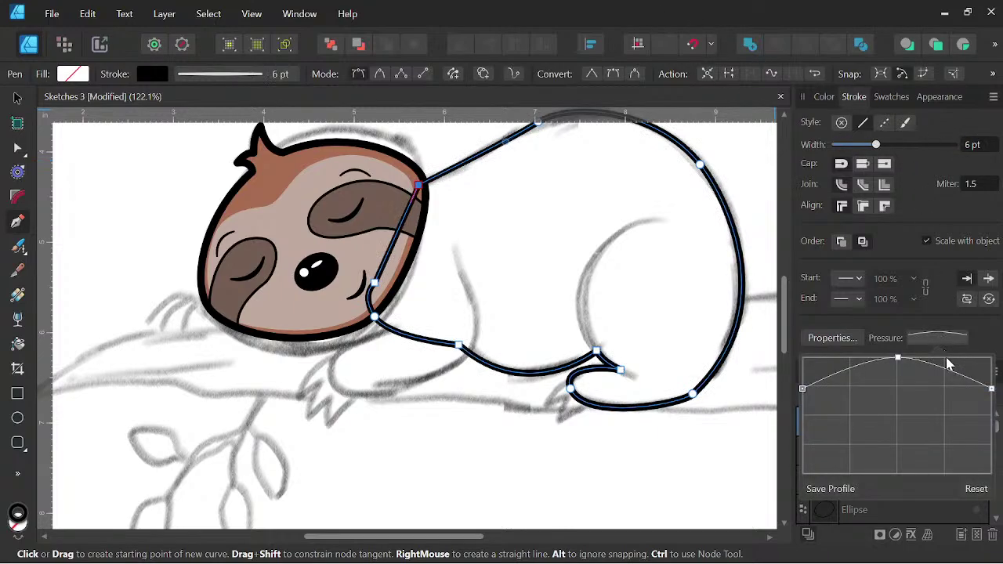
pyautogui.click(977, 490)
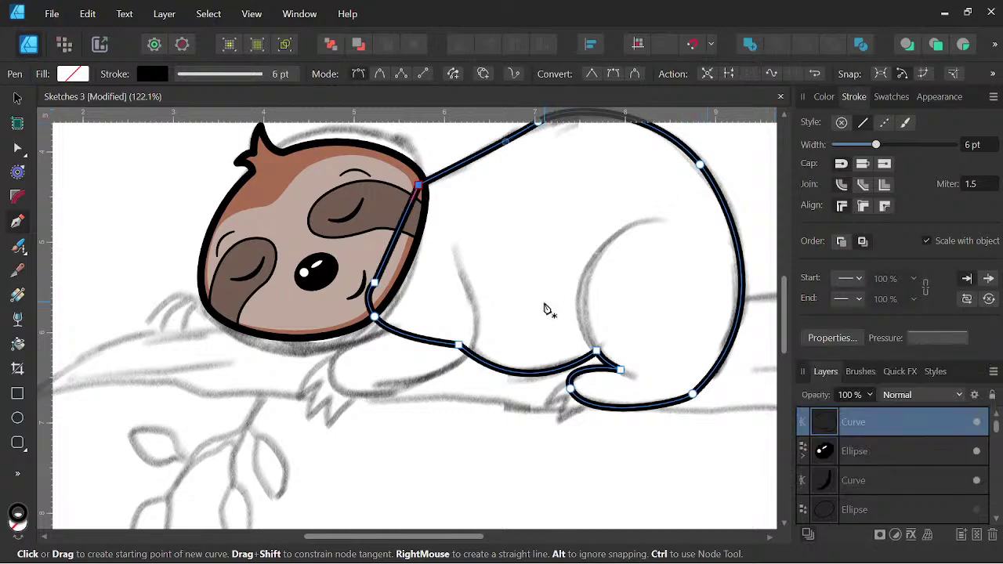
# Draw the curved thigh line over the sketch with the Pen tool, ending at the belly corner above the hind foot.
pyautogui.click(663, 219)
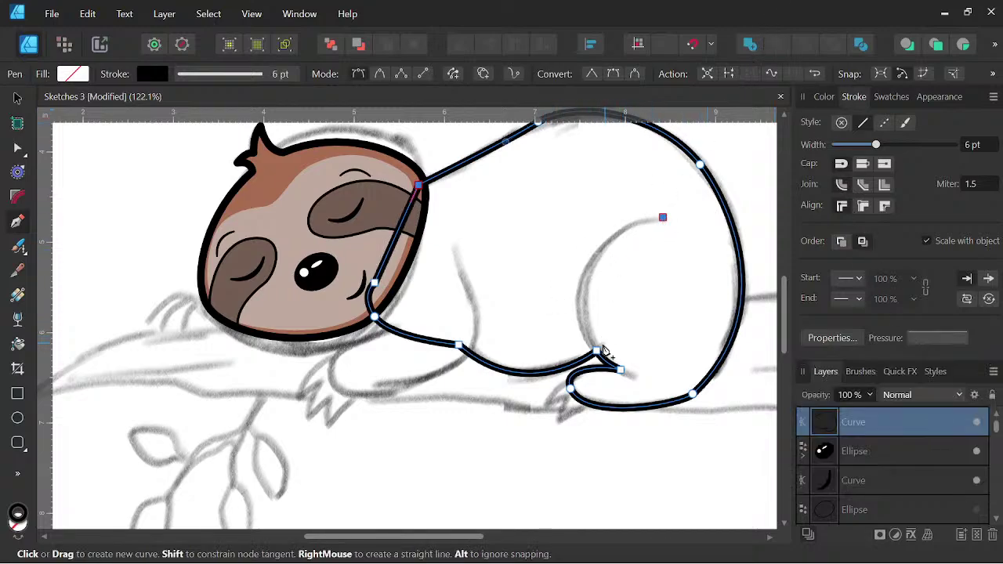
pyautogui.moveTo(596, 348); pyautogui.dragTo(657, 461)
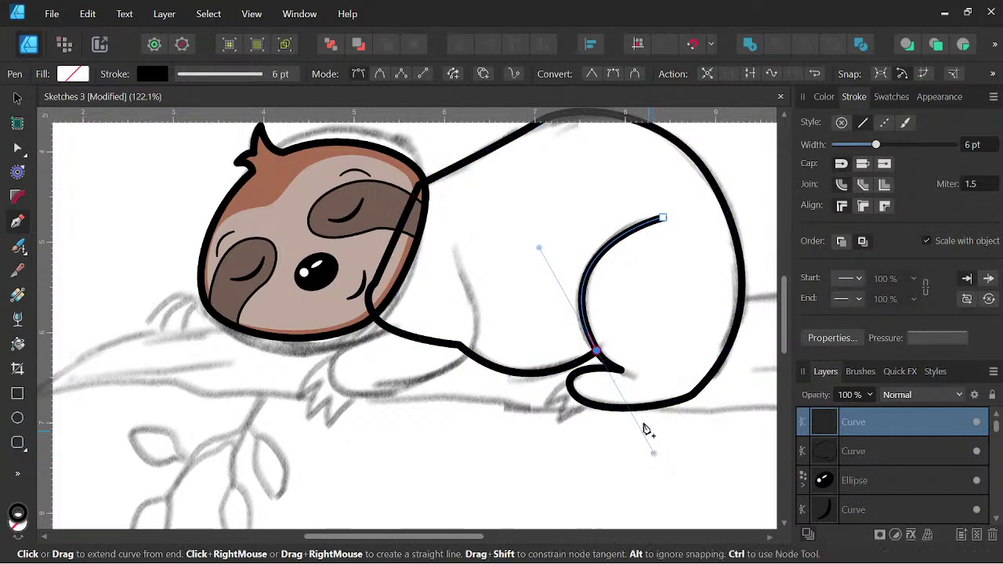
pyautogui.click(597, 354)
pyautogui.scroll(2, 665, 223)
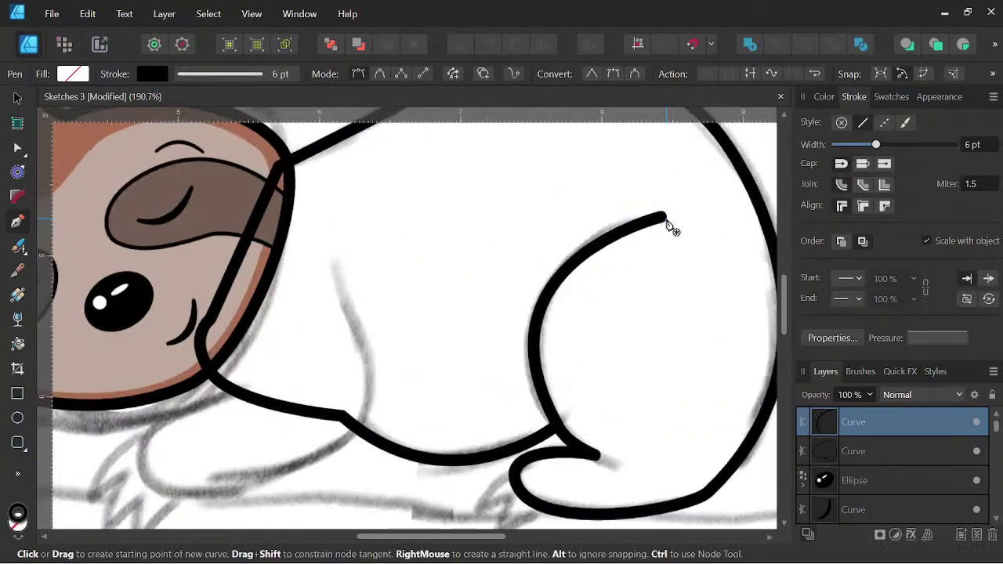
# Taper the upper end of the thigh line by adding a middle point to its pressure profile and lowering the start point.
pyautogui.click(941, 338)
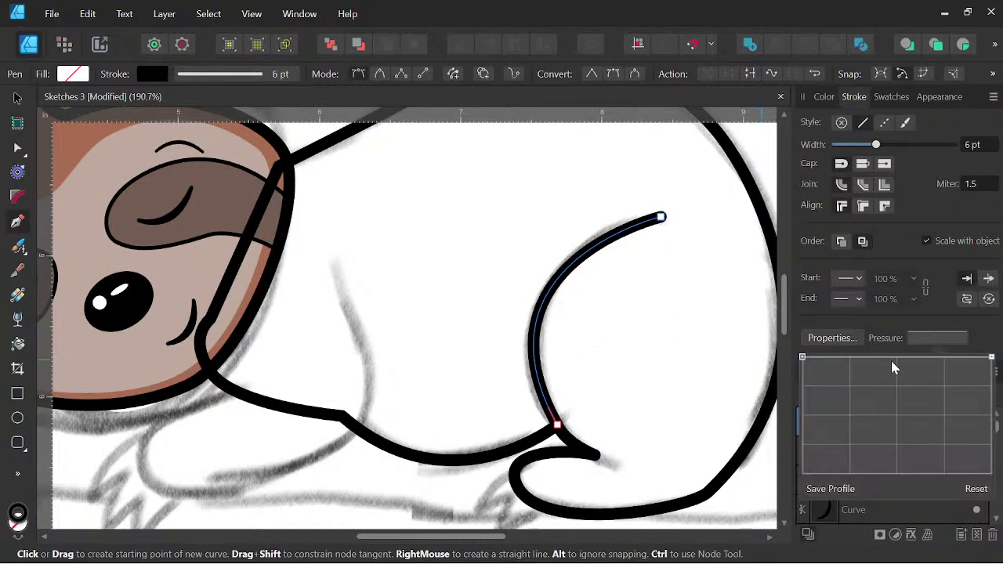
pyautogui.click(896, 359)
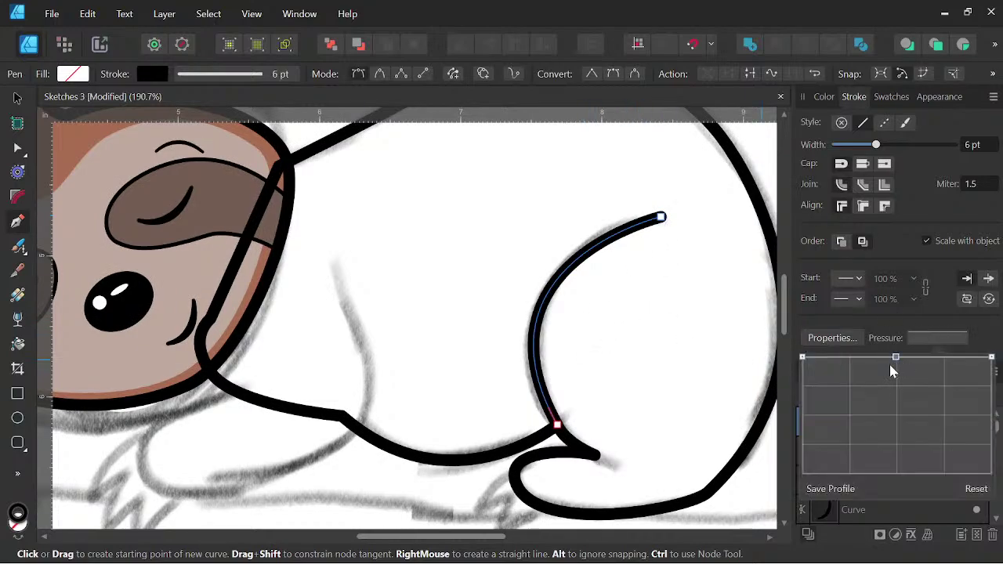
pyautogui.click(802, 356)
pyautogui.moveTo(801, 357); pyautogui.dragTo(808, 426)
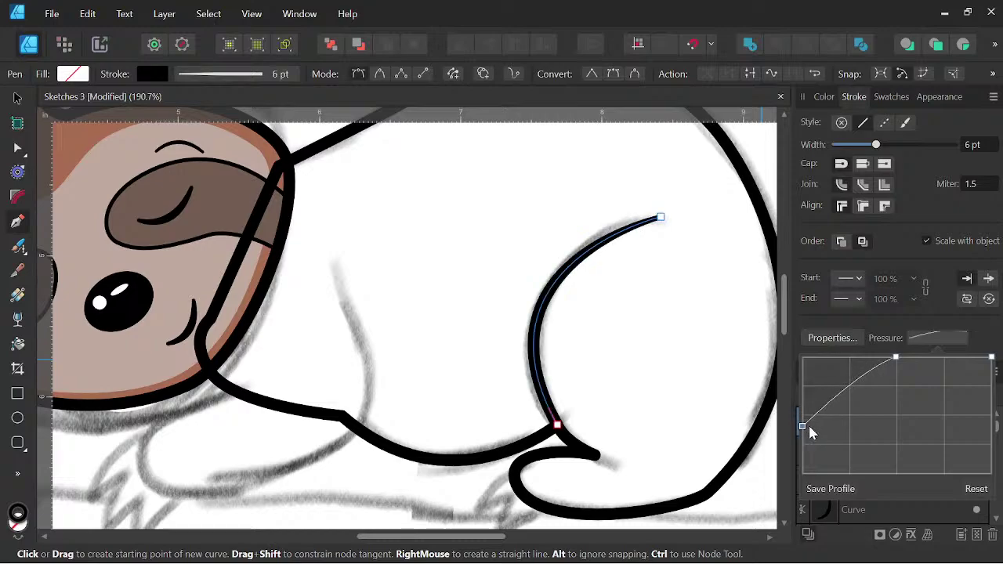
# Draw the front arm outline over the sketch with the Pen tool, from under the chin around the paw and up to the shoulder.
pyautogui.press('space')
pyautogui.scroll(-5, 649, 316)
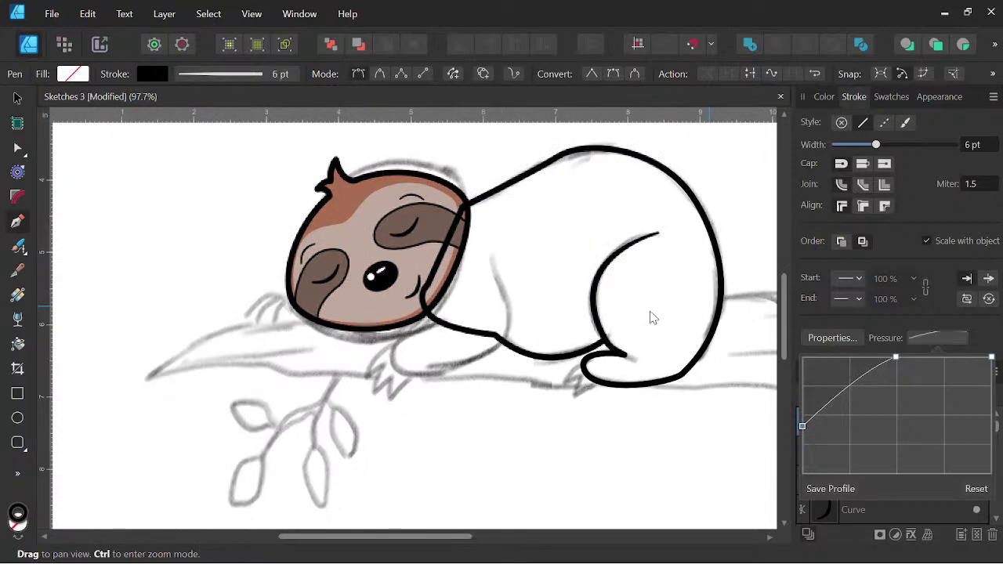
pyautogui.scroll(3, 558, 338)
pyautogui.scroll(1, 558, 339)
pyautogui.press('space')
pyautogui.moveTo(546, 347); pyautogui.dragTo(539, 398)
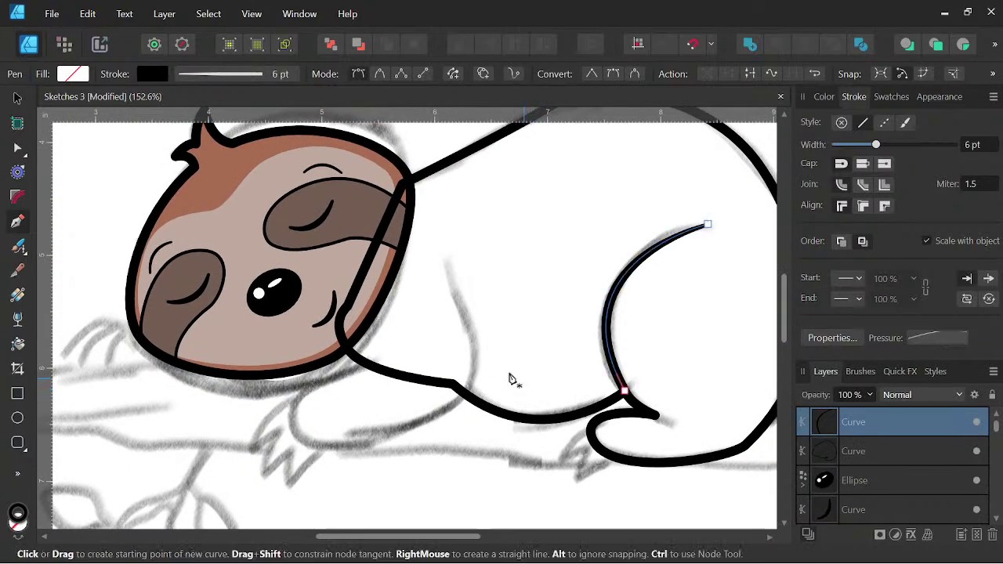
pyautogui.click(376, 354)
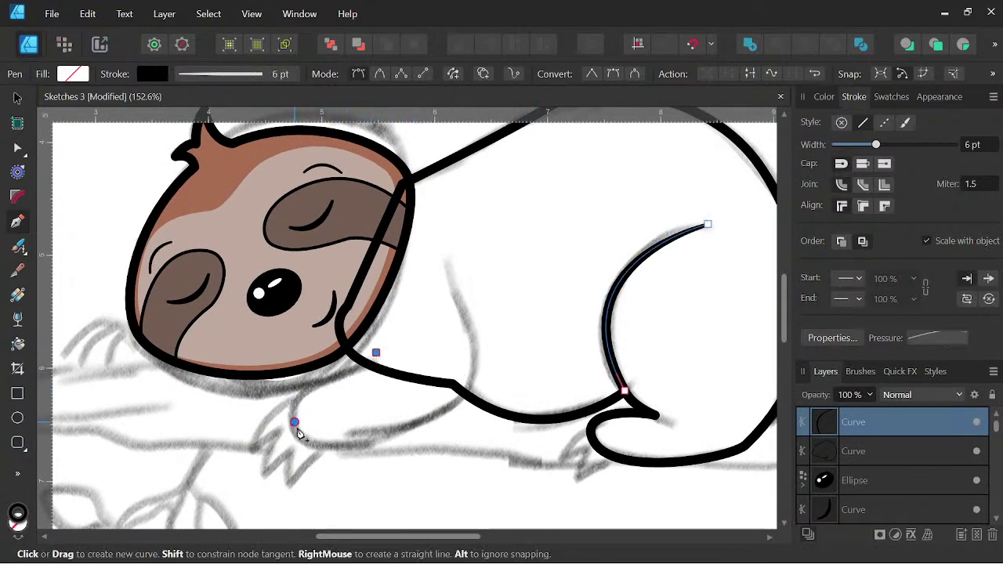
pyautogui.moveTo(294, 423); pyautogui.dragTo(311, 462)
pyautogui.moveTo(468, 389); pyautogui.dragTo(484, 362)
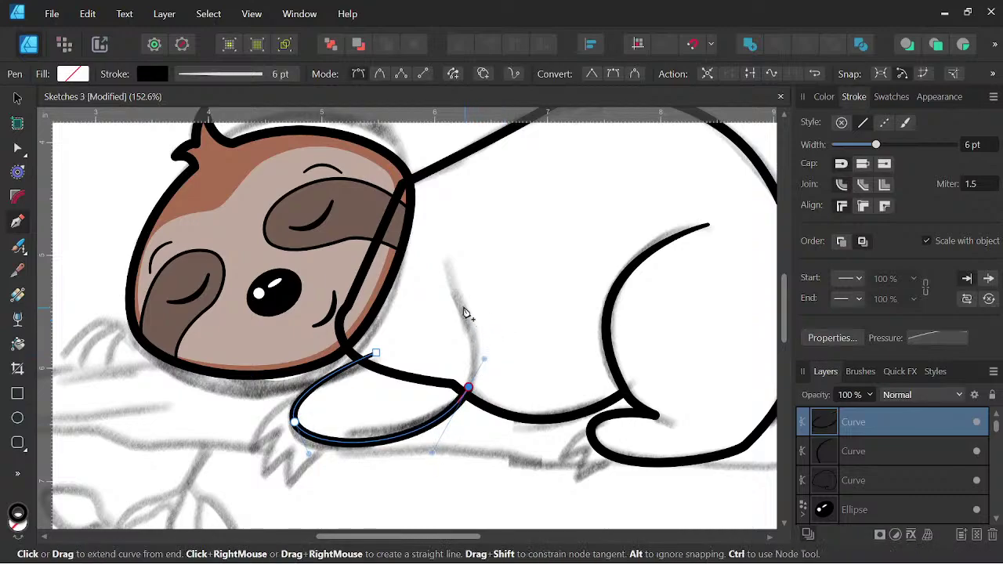
pyautogui.moveTo(464, 316); pyautogui.dragTo(454, 298)
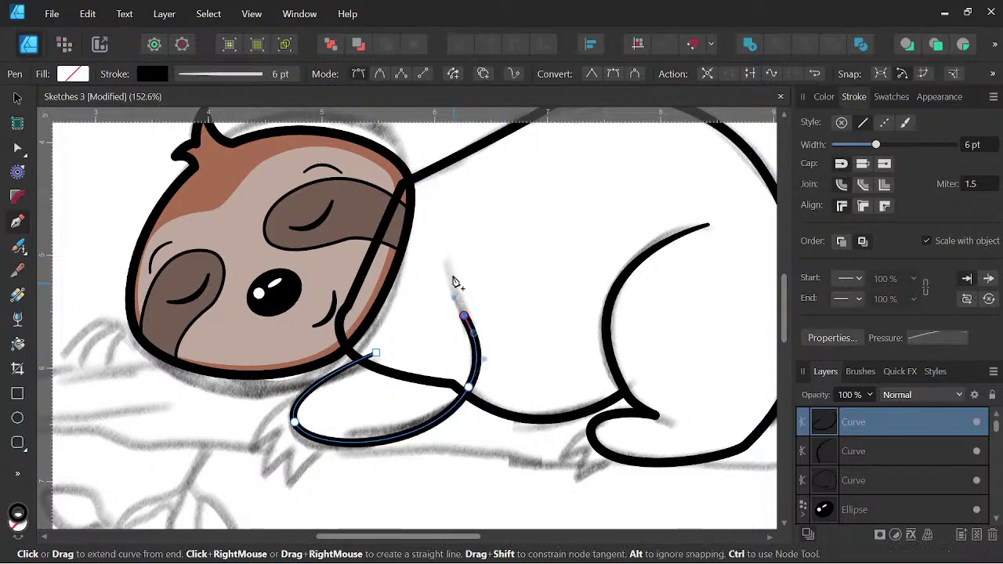
pyautogui.moveTo(449, 262); pyautogui.dragTo(450, 244)
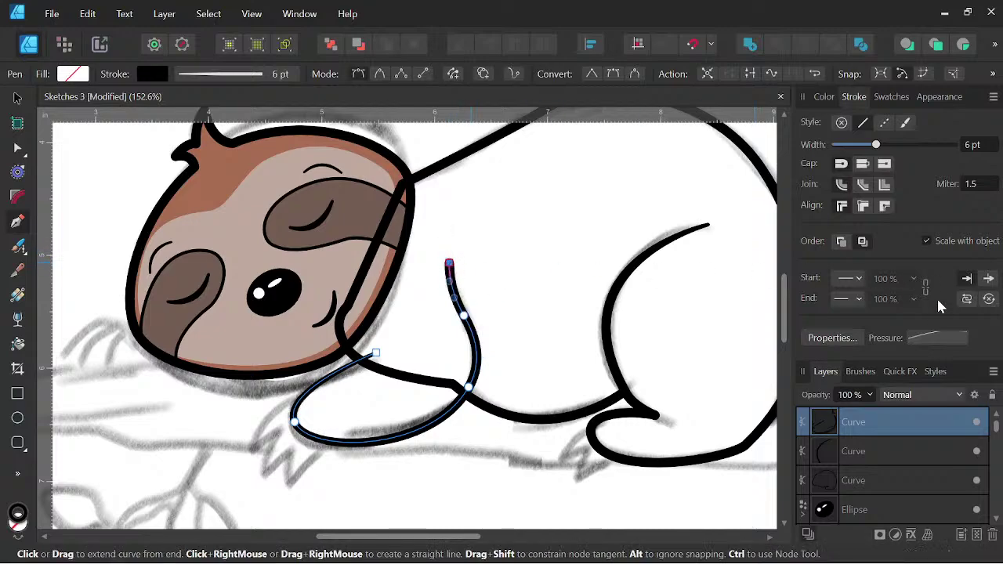
# Taper both ends of the arm outline through its pressure profile, lowering the end point further than the start point.
pyautogui.click(939, 338)
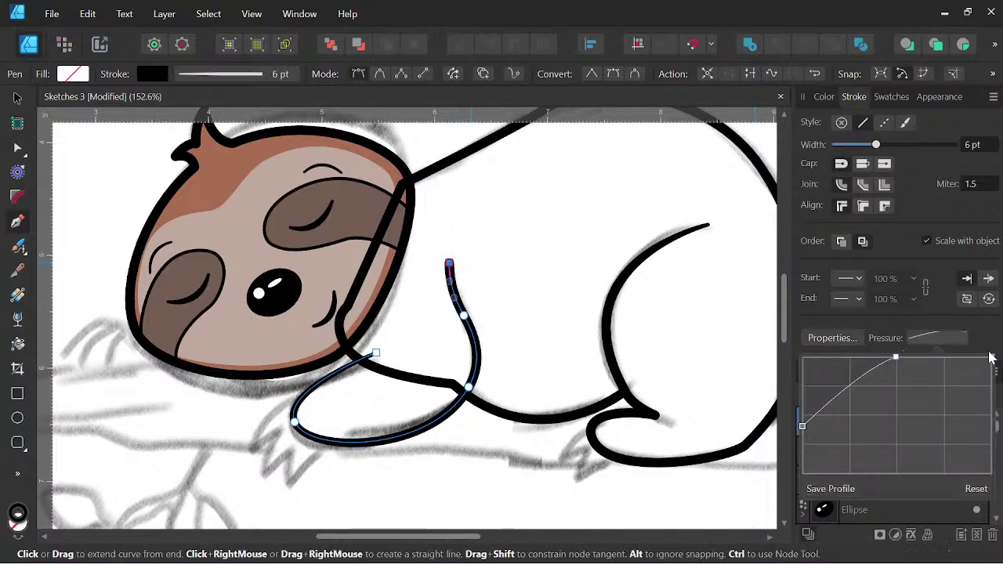
pyautogui.moveTo(990, 357); pyautogui.dragTo(991, 426)
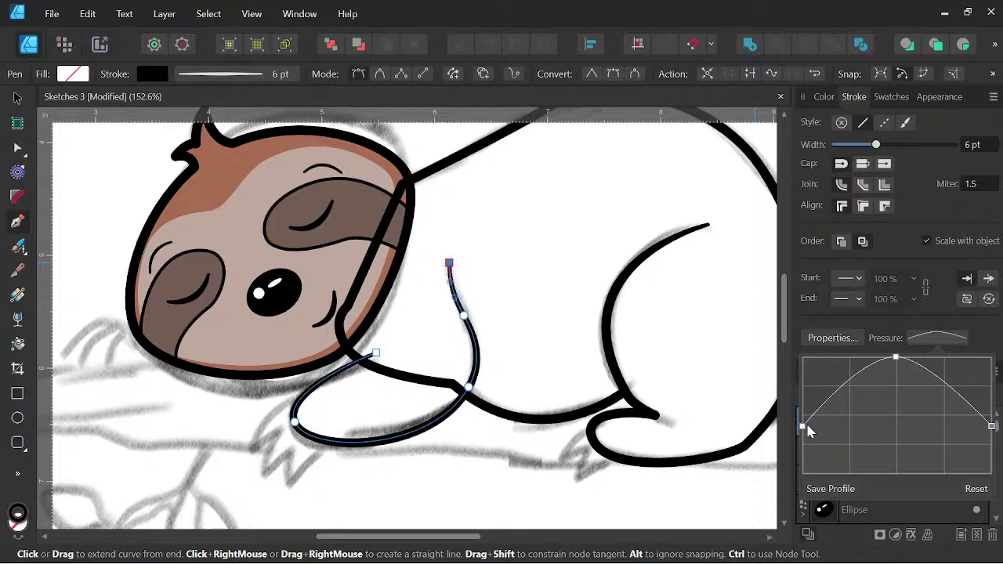
pyautogui.moveTo(803, 427); pyautogui.dragTo(808, 370)
pyautogui.press('space')
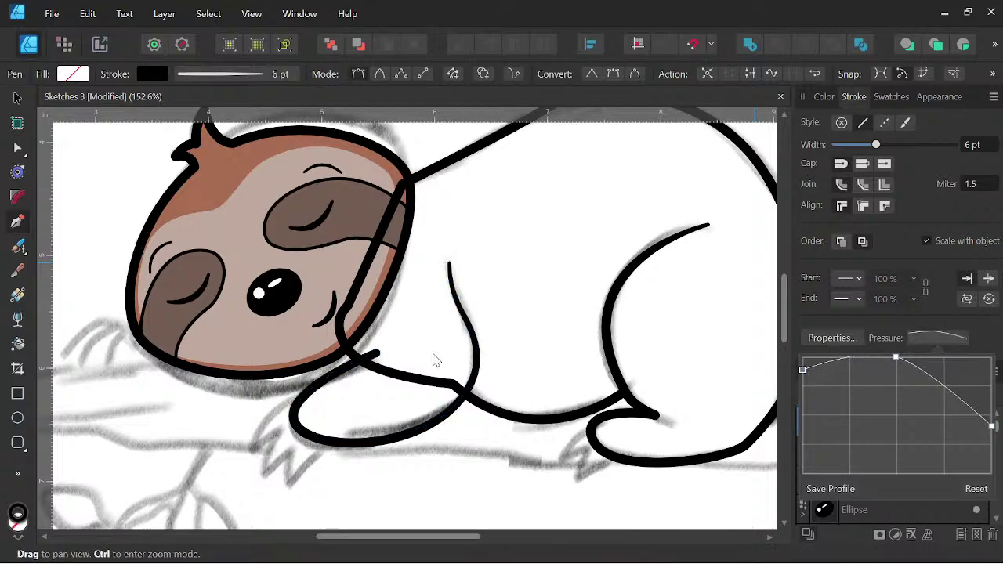
pyautogui.hotkey('ctrl', 'z')
pyautogui.moveTo(990, 425)
pyautogui.mouseDown()
pyautogui.moveTo(990, 406)
pyautogui.moveTo(990, 425)
pyautogui.mouseUp()
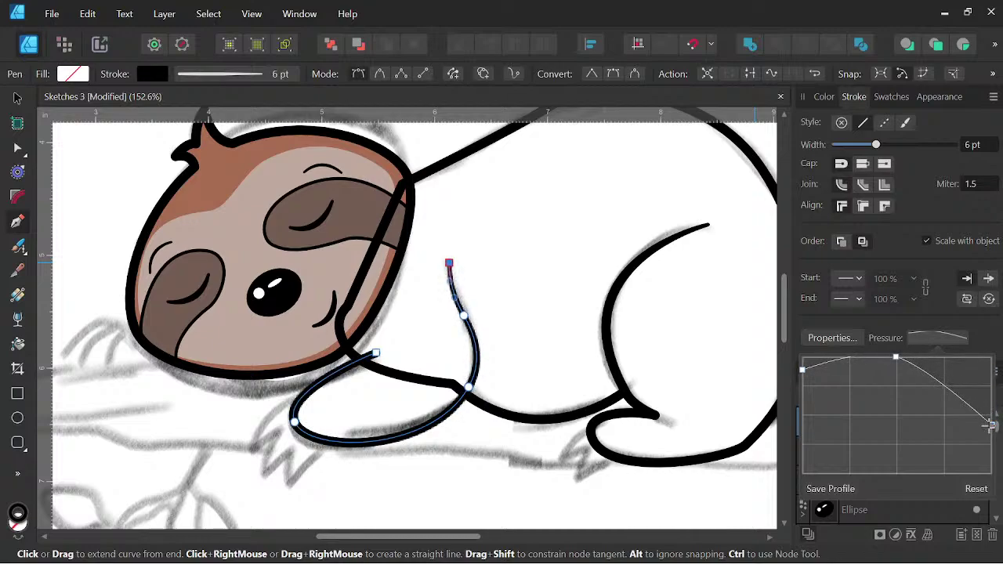
pyautogui.moveTo(801, 369); pyautogui.dragTo(803, 397)
pyautogui.scroll(-3, 568, 329)
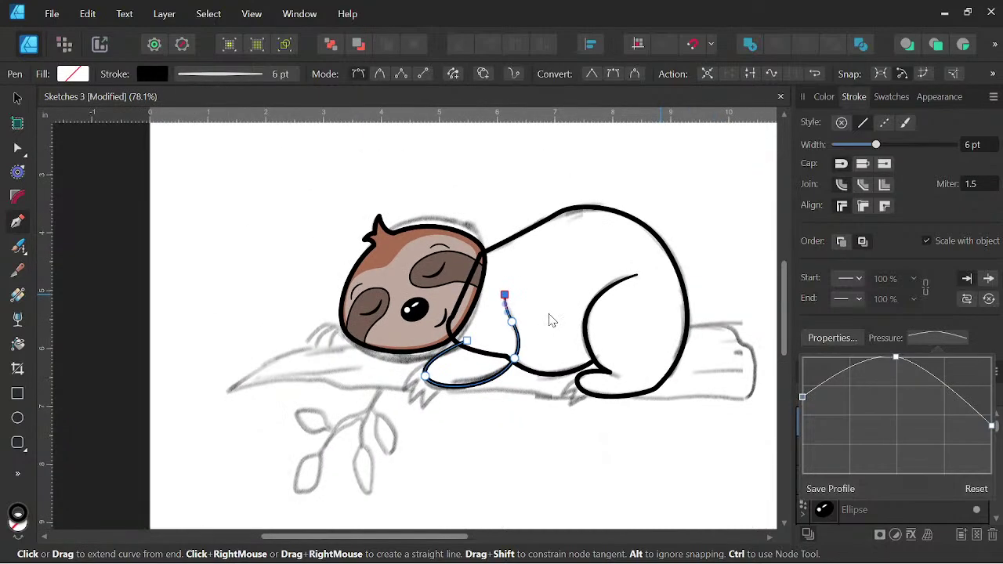
# Fill the body shape with brown A96D52 and a black stroke, and move it beneath the head in the layer order.
pyautogui.click(17, 100)
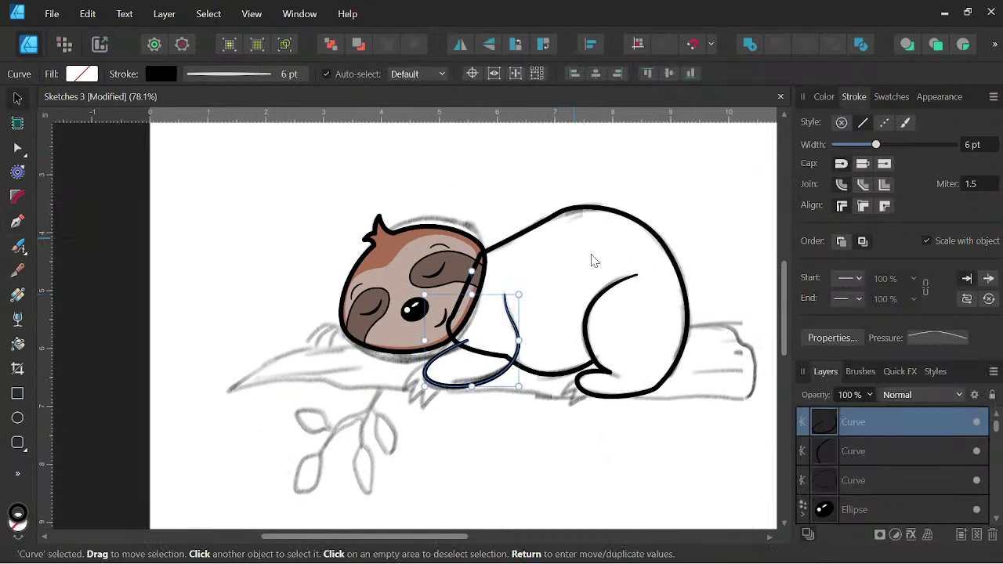
pyautogui.click(686, 329)
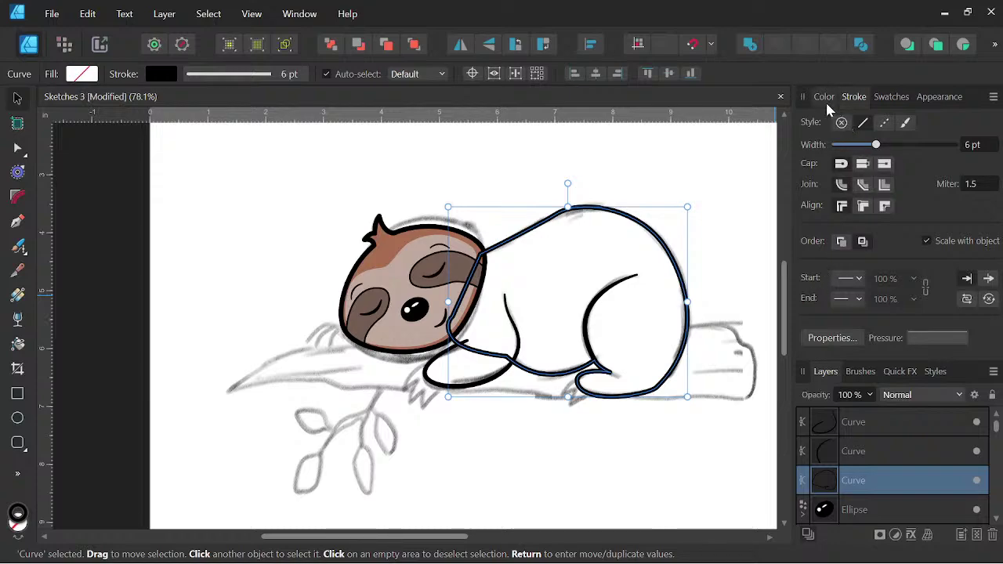
pyautogui.click(824, 97)
pyautogui.click(991, 151)
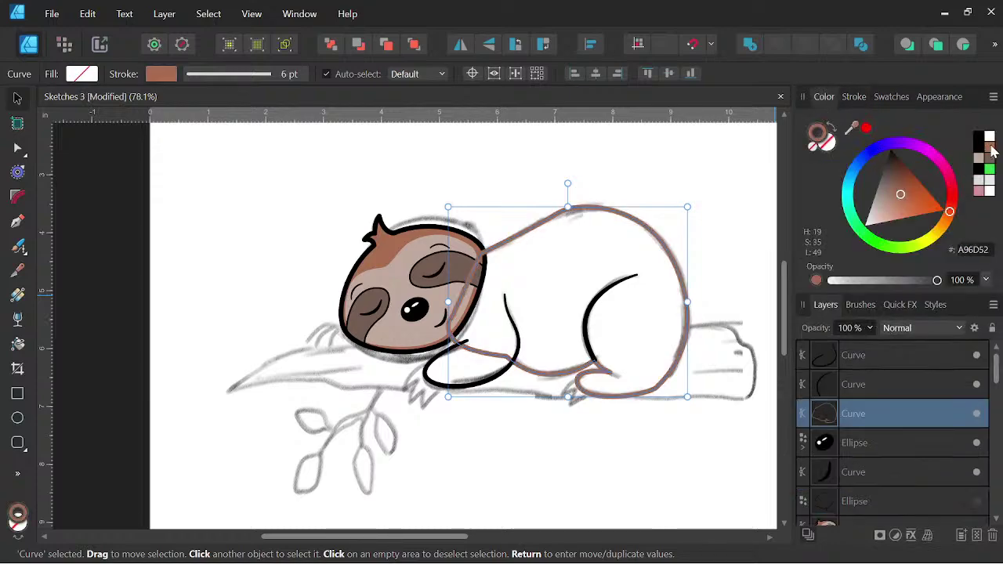
pyautogui.click(832, 130)
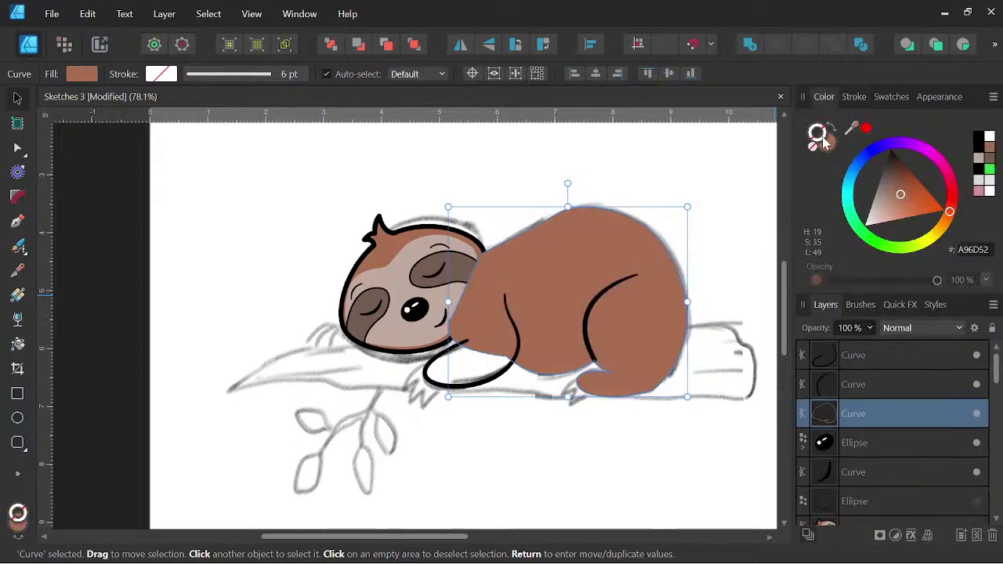
pyautogui.click(979, 138)
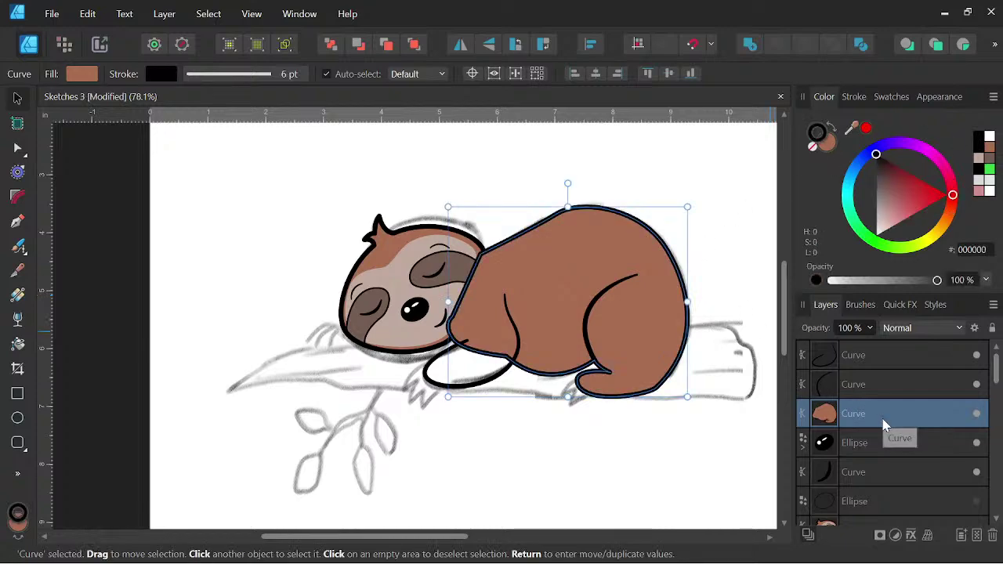
pyautogui.scroll(-6, 866, 475)
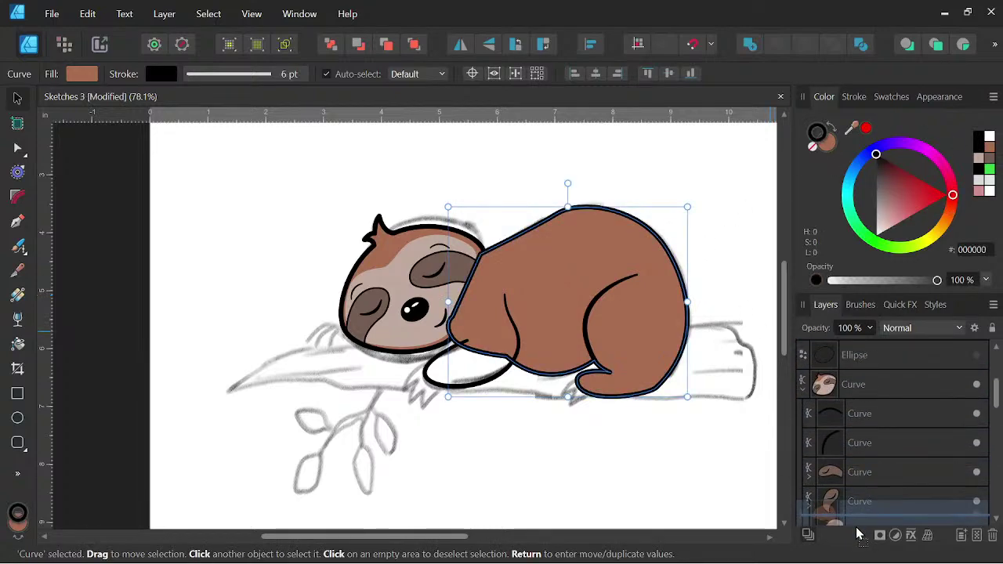
pyautogui.moveTo(853, 424); pyautogui.dragTo(850, 401)
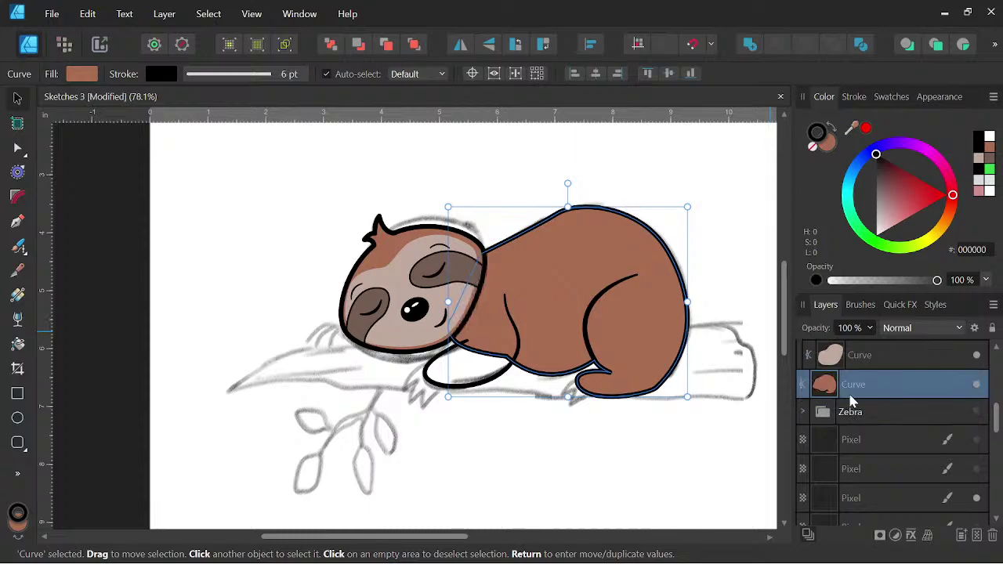
# Fill the front arm shape with the same brown A96D52 as the body.
pyautogui.scroll(1, 625, 371)
pyautogui.scroll(1, 624, 370)
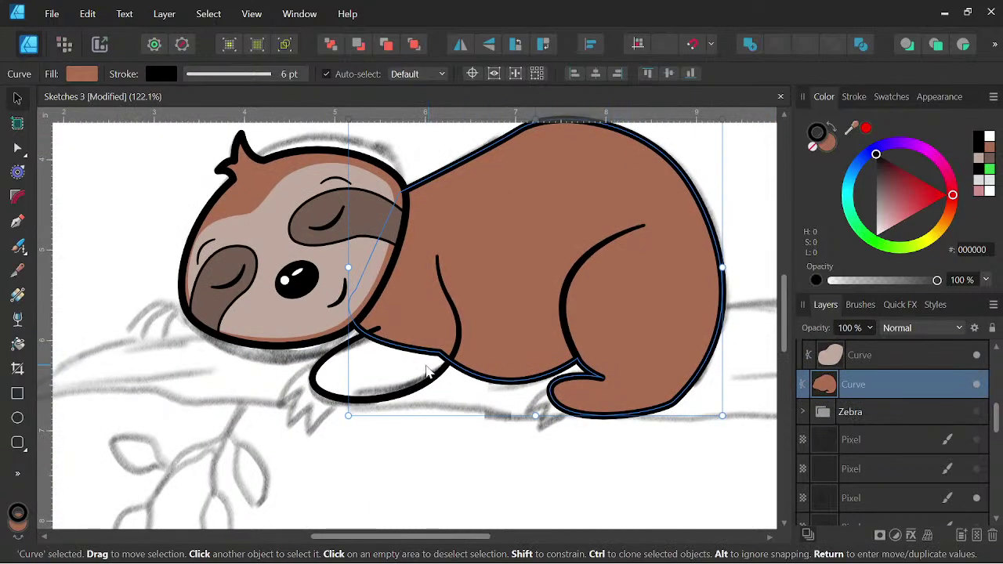
pyautogui.click(425, 389)
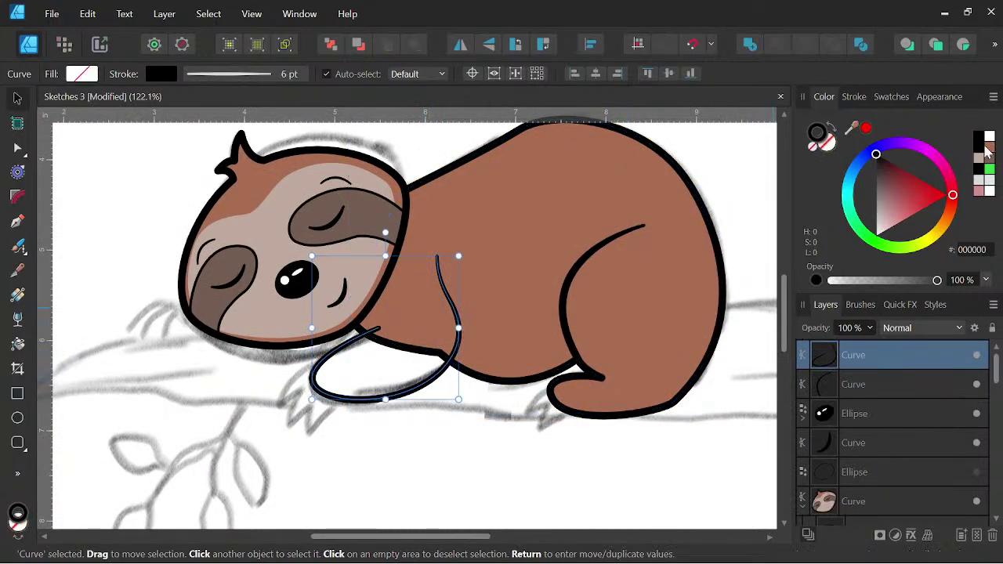
pyautogui.click(831, 144)
pyautogui.click(990, 151)
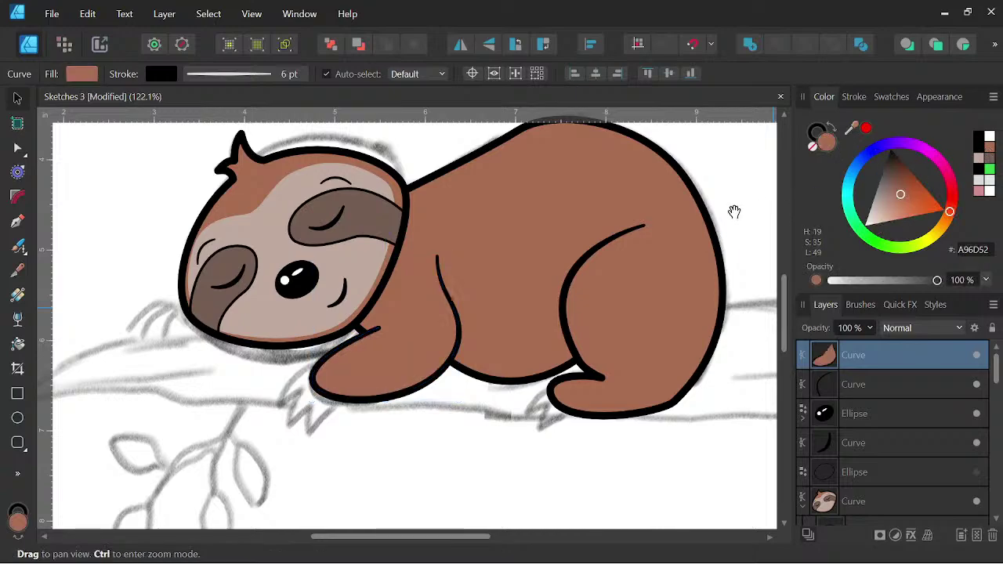
# Draw a zigzag fur line with curved segments on the sloth's upper back with the Pen tool.
pyautogui.scroll(-4, 648, 255)
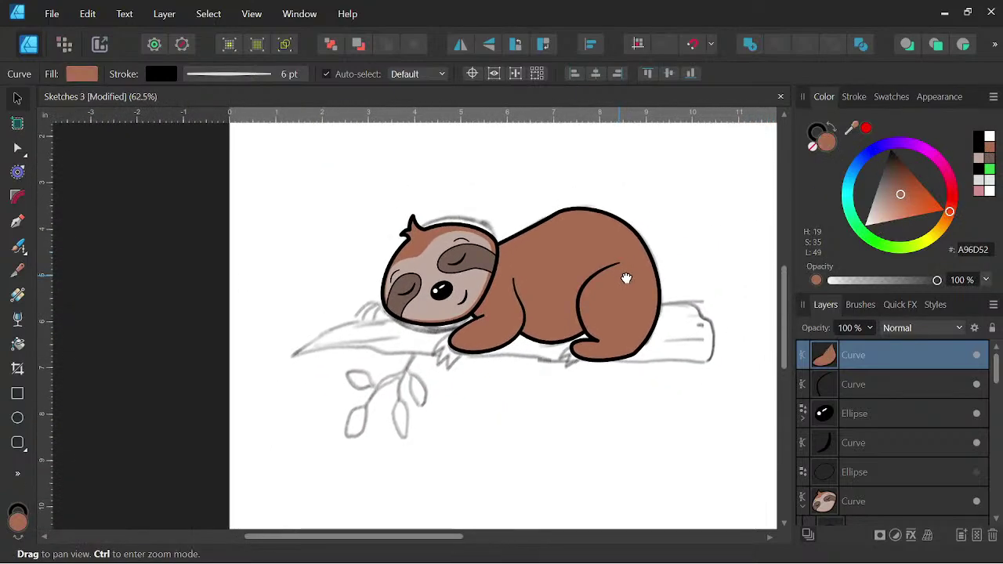
pyautogui.moveTo(626, 278); pyautogui.dragTo(629, 267)
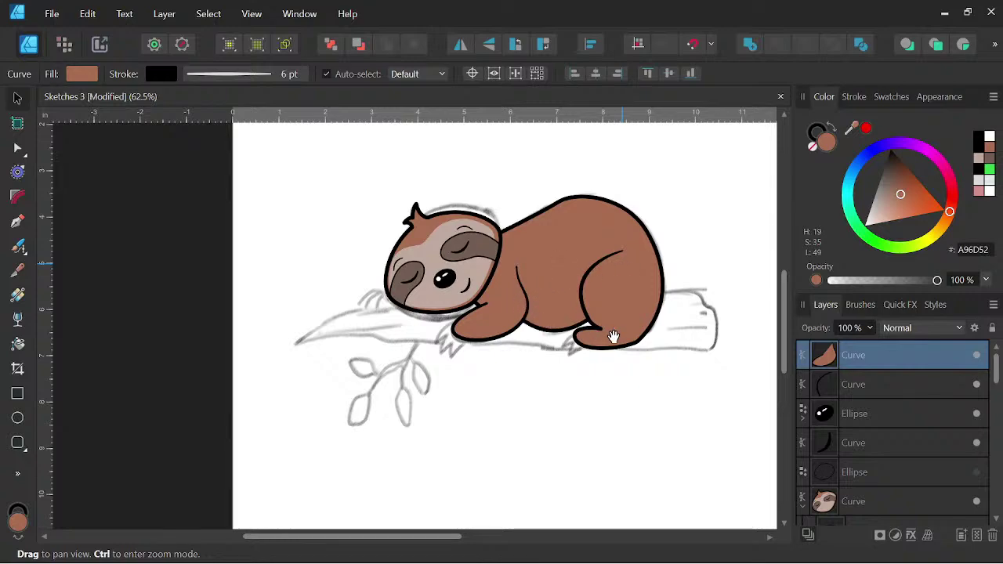
pyautogui.moveTo(614, 337); pyautogui.dragTo(625, 351)
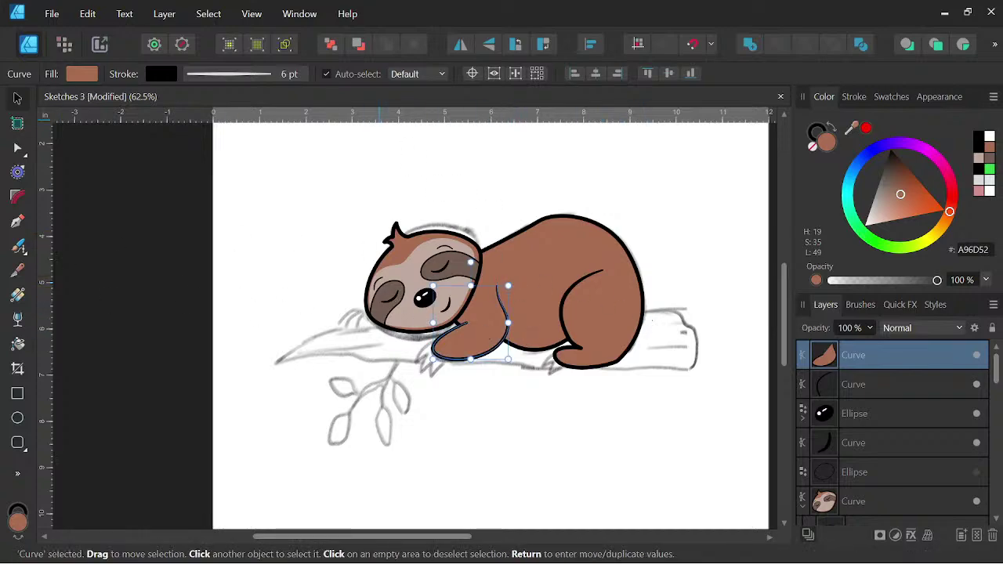
pyautogui.scroll(5, 586, 226)
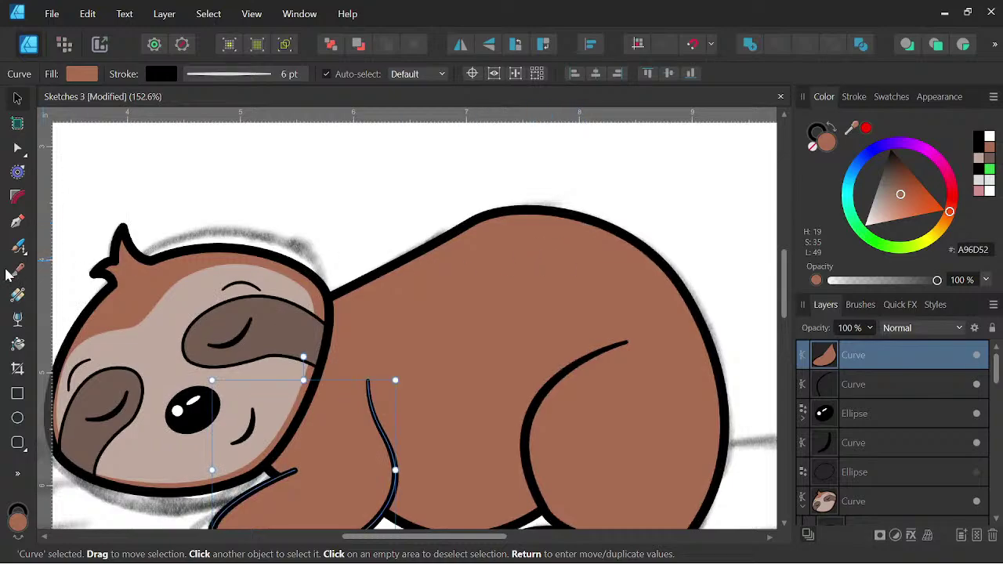
pyautogui.click(17, 223)
pyautogui.click(555, 264)
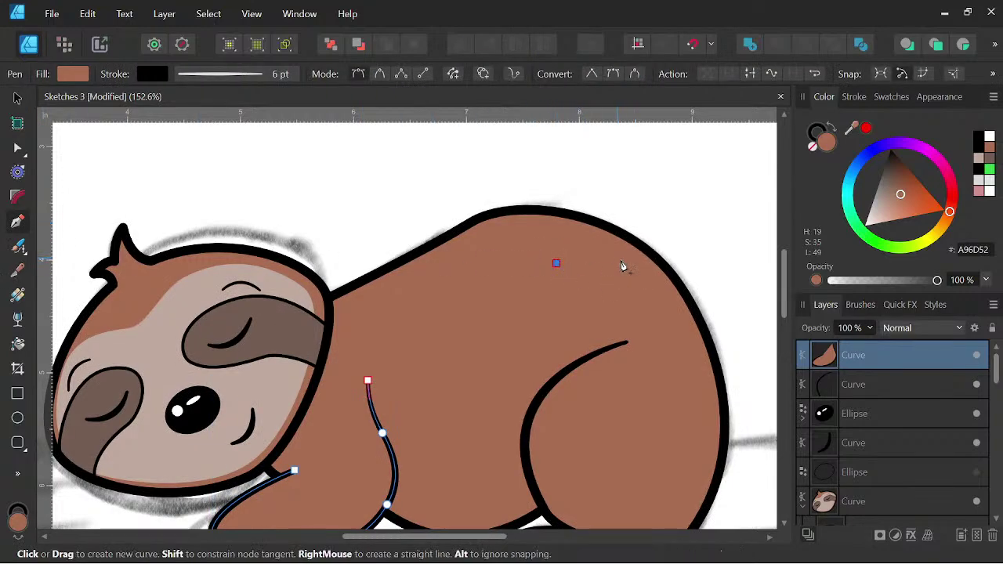
pyautogui.moveTo(605, 268)
pyautogui.mouseDown()
pyautogui.moveTo(632, 278)
pyautogui.moveTo(619, 274)
pyautogui.mouseUp()
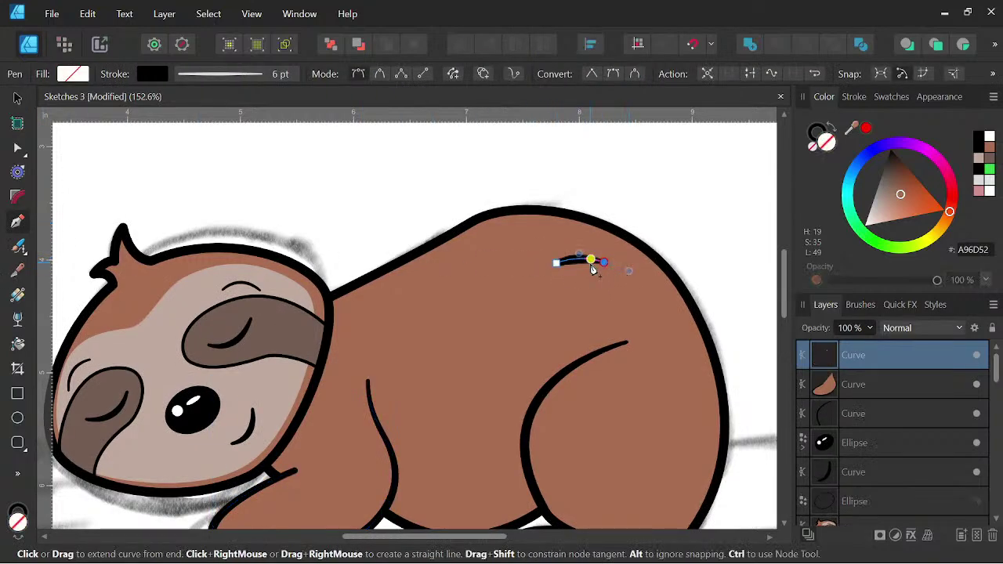
pyautogui.scroll(2, 601, 277)
pyautogui.click(588, 276)
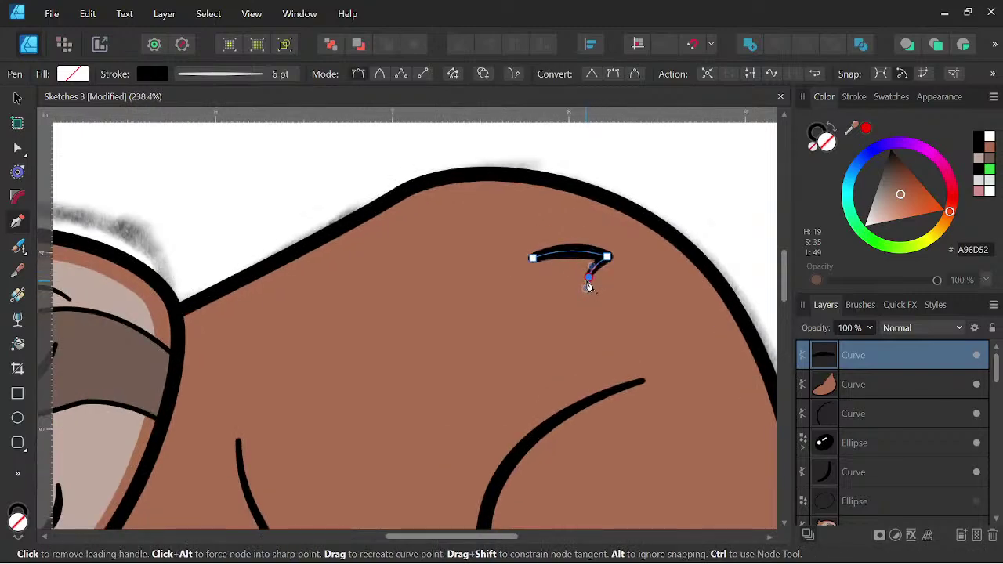
pyautogui.moveTo(638, 289); pyautogui.dragTo(604, 308)
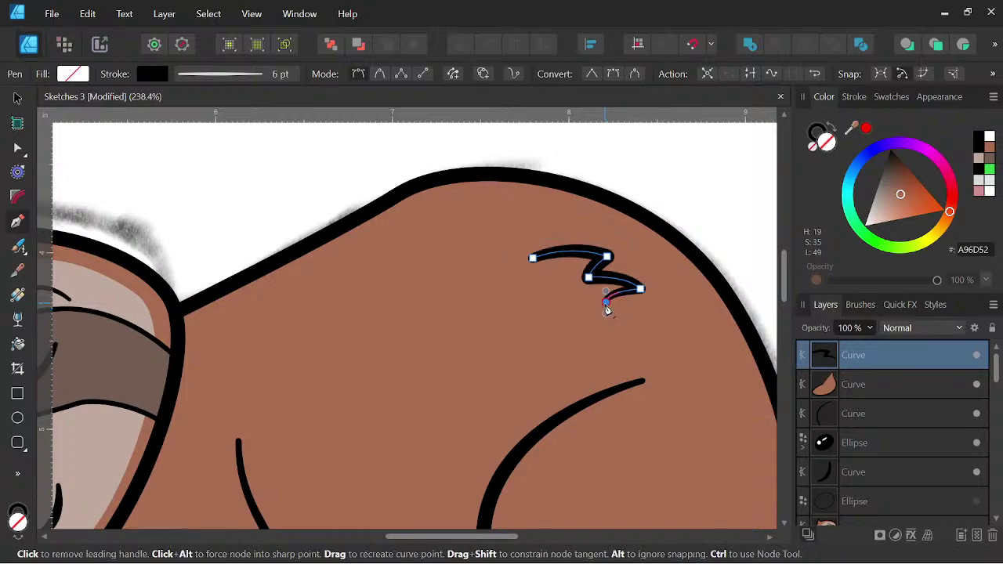
pyautogui.moveTo(671, 324); pyautogui.dragTo(632, 338)
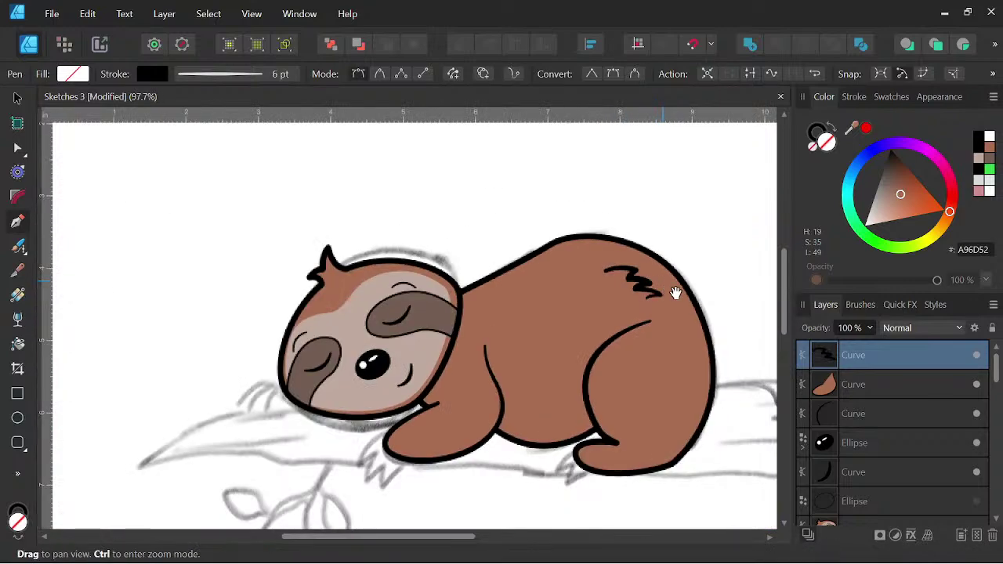
# Set the zigzag fur line's stroke width to 4 pt.
pyautogui.scroll(-4, 674, 288)
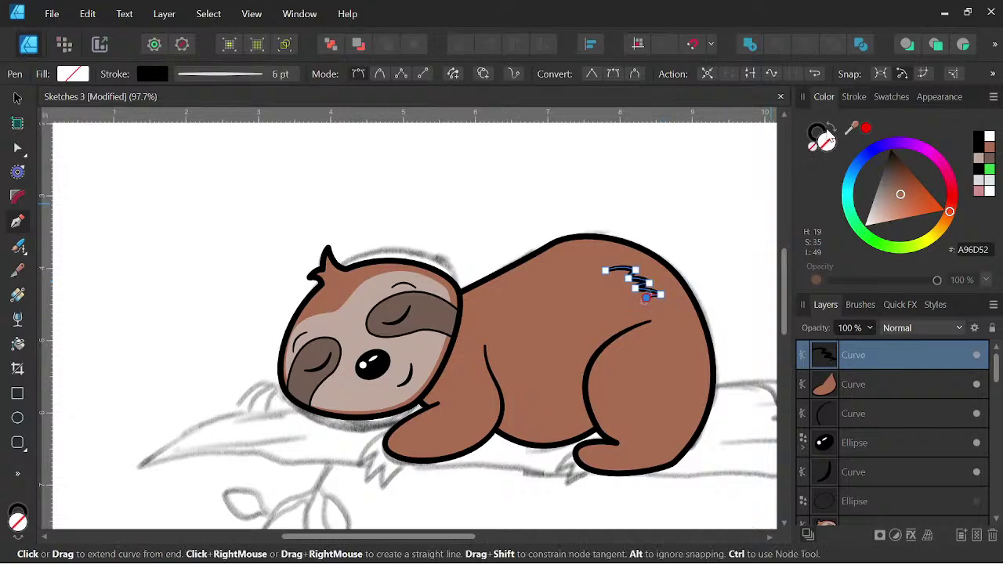
pyautogui.click(854, 96)
pyautogui.click(972, 145)
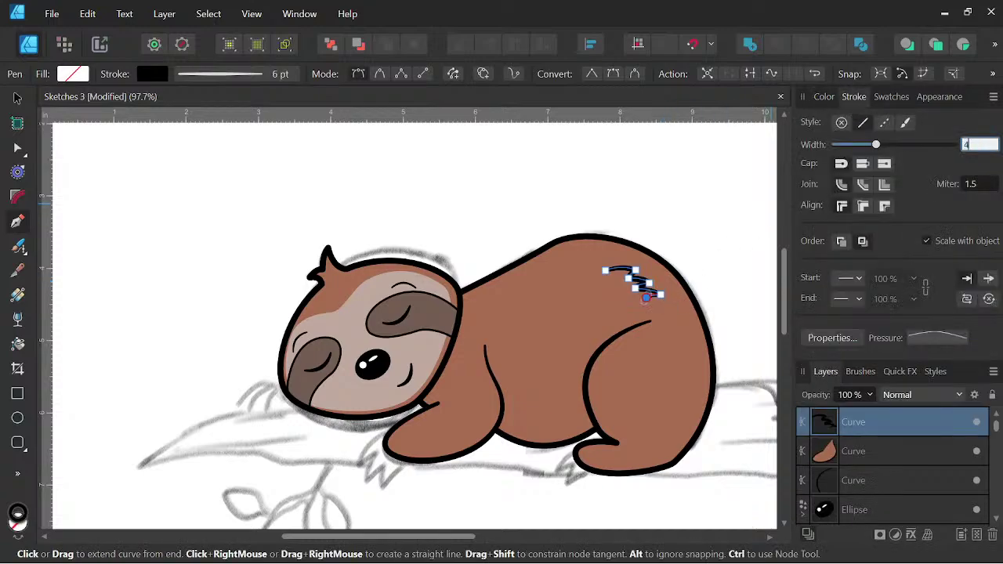
pyautogui.write('4')
pyautogui.press('Return')
pyautogui.press('space')
pyautogui.scroll(-3, 655, 300)
pyautogui.moveTo(655, 300); pyautogui.dragTo(582, 248)
pyautogui.scroll(6, 543, 264)
pyautogui.click(17, 98)
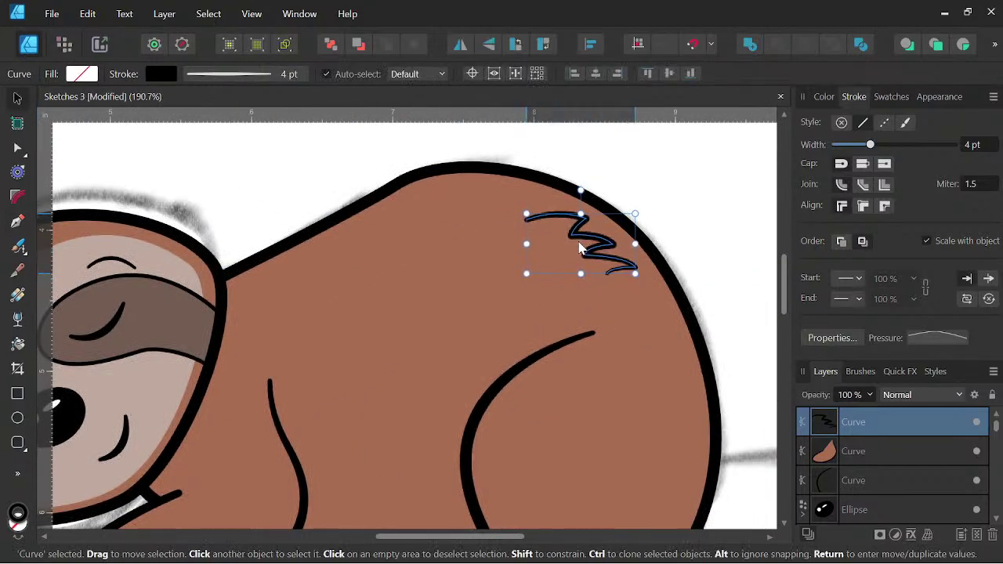
# Trace the sloth's hind foot claws over the sketch as a closed, three-pointed curved shape with the Pen tool.
pyautogui.press('space')
pyautogui.scroll(-4, 607, 238)
pyautogui.moveTo(714, 271); pyautogui.dragTo(720, 245)
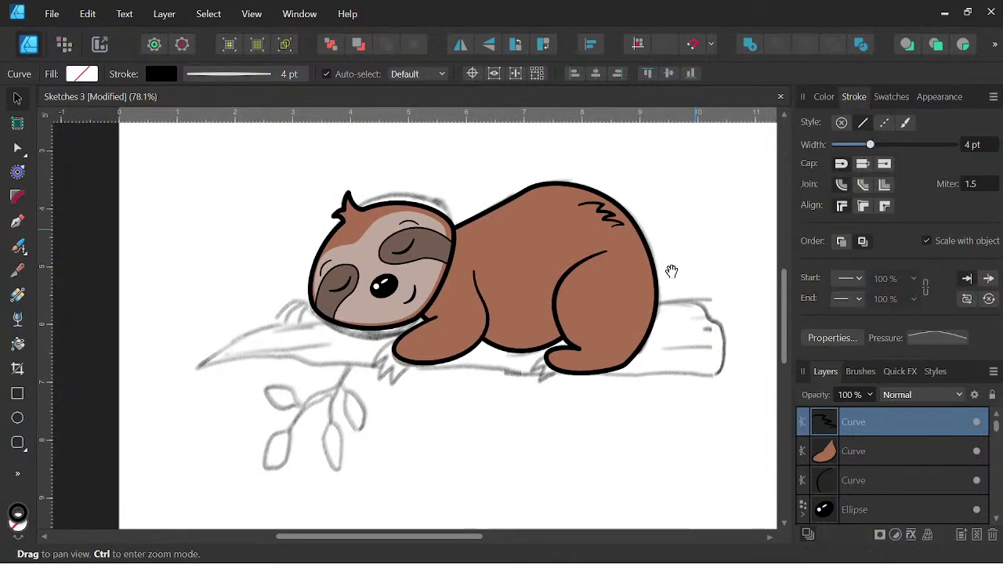
pyautogui.moveTo(523, 301)
pyautogui.mouseDown()
pyautogui.moveTo(519, 287)
pyautogui.moveTo(512, 301)
pyautogui.mouseUp()
pyautogui.moveTo(594, 347)
pyautogui.mouseDown()
pyautogui.moveTo(600, 331)
pyautogui.moveTo(586, 352)
pyautogui.moveTo(580, 345)
pyautogui.mouseUp()
pyautogui.scroll(2, 600, 332)
pyautogui.scroll(2, 575, 341)
pyautogui.click(17, 223)
pyautogui.scroll(1, 398, 282)
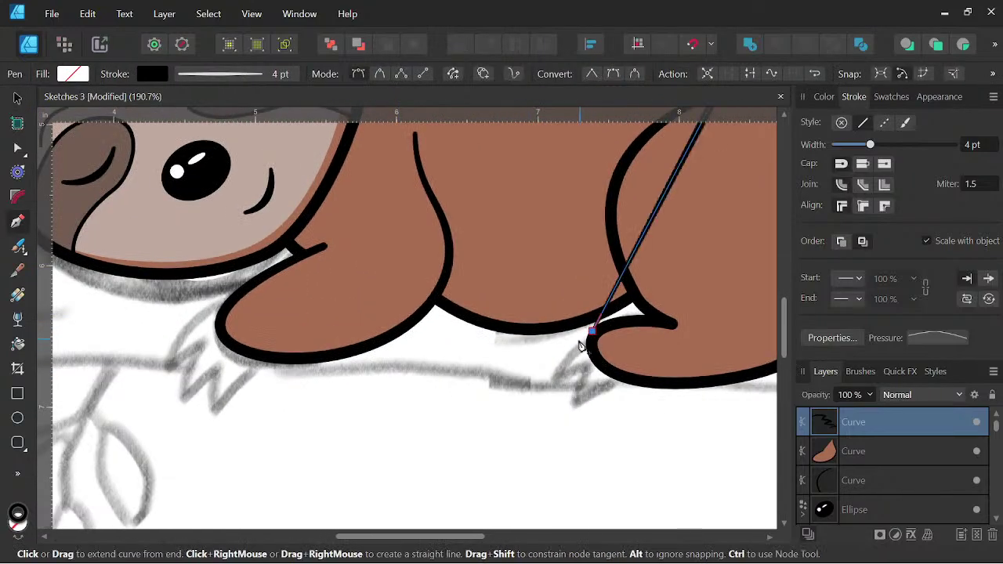
pyautogui.hotkey('ctrl', 'z')
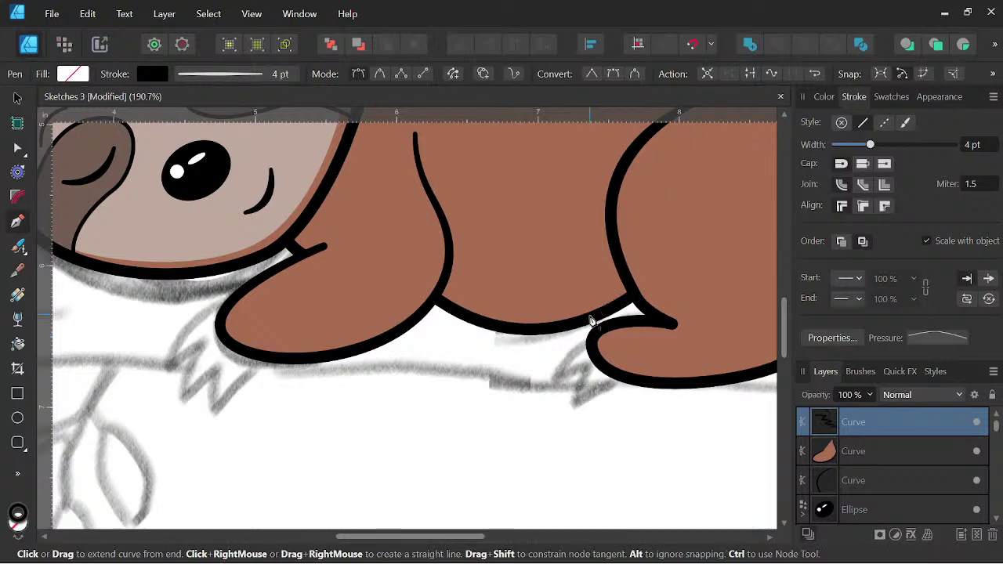
pyautogui.press('Escape')
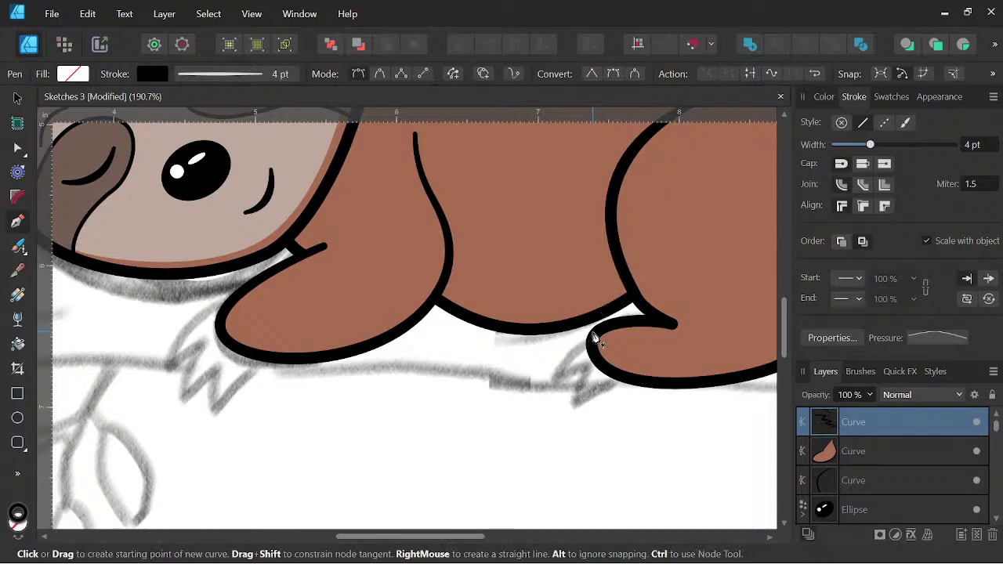
pyautogui.click(593, 332)
pyautogui.moveTo(548, 356); pyautogui.dragTo(621, 360)
pyautogui.scroll(2, 547, 357)
pyautogui.click(598, 362)
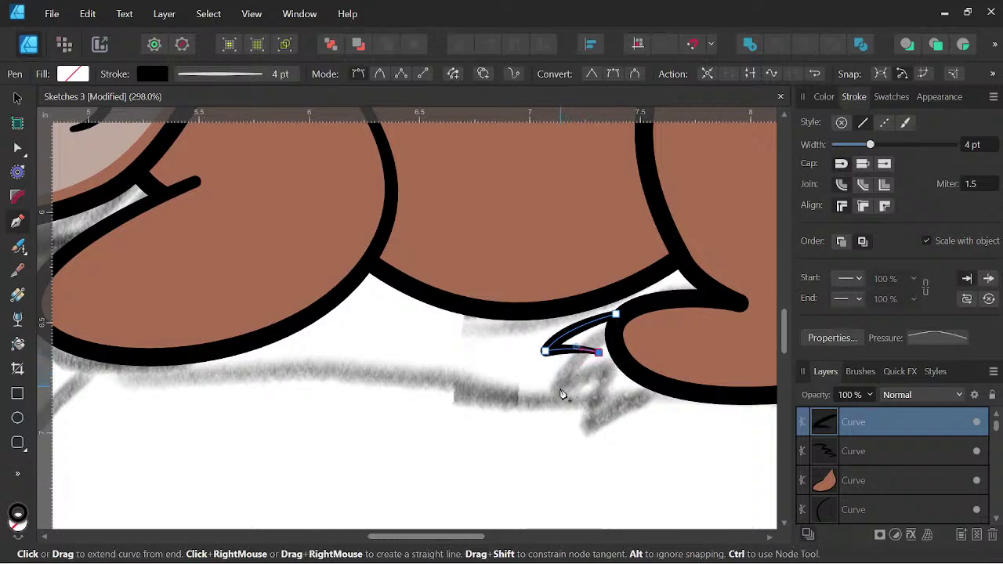
pyautogui.moveTo(556, 388)
pyautogui.mouseDown()
pyautogui.moveTo(555, 410)
pyautogui.moveTo(558, 394)
pyautogui.mouseUp()
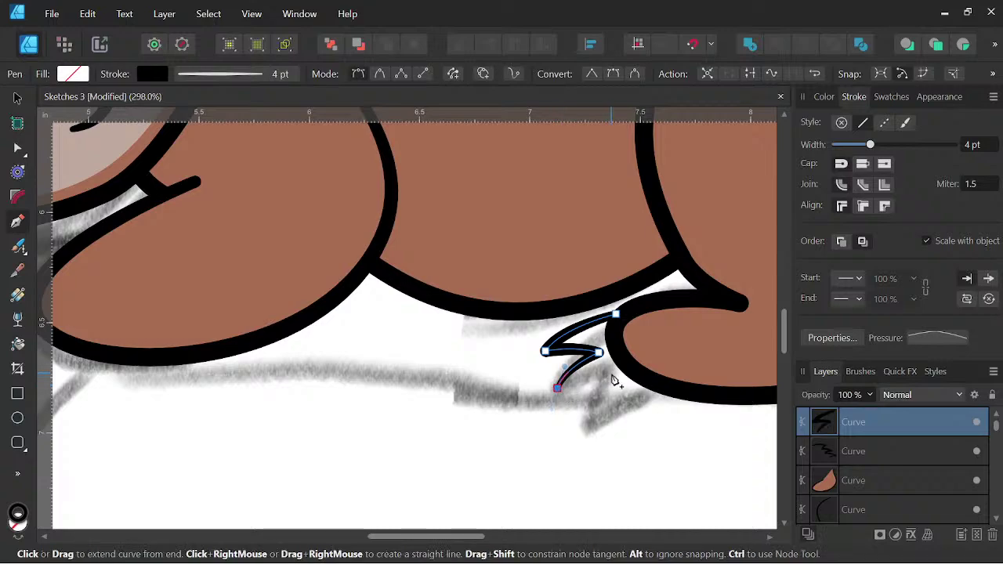
pyautogui.moveTo(613, 373)
pyautogui.mouseDown()
pyautogui.moveTo(631, 384)
pyautogui.moveTo(616, 376)
pyautogui.mouseUp()
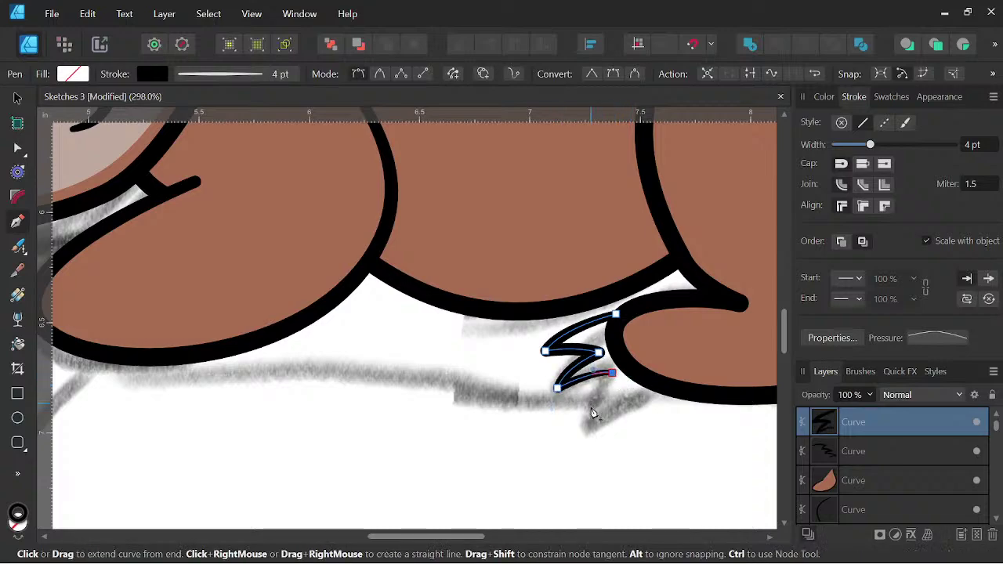
pyautogui.moveTo(588, 413)
pyautogui.mouseDown()
pyautogui.moveTo(592, 431)
pyautogui.moveTo(590, 416)
pyautogui.mouseUp()
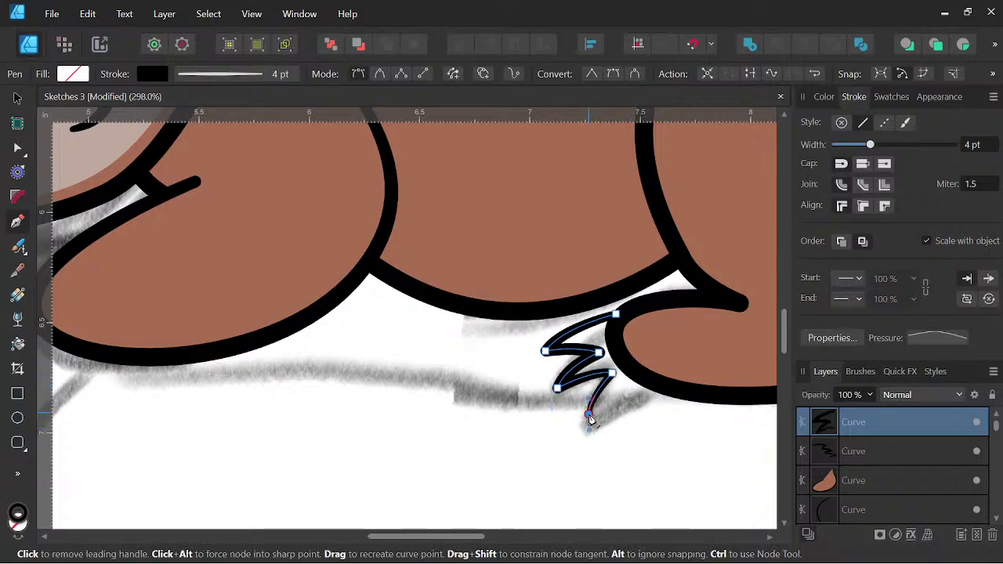
pyautogui.moveTo(668, 392); pyautogui.dragTo(703, 403)
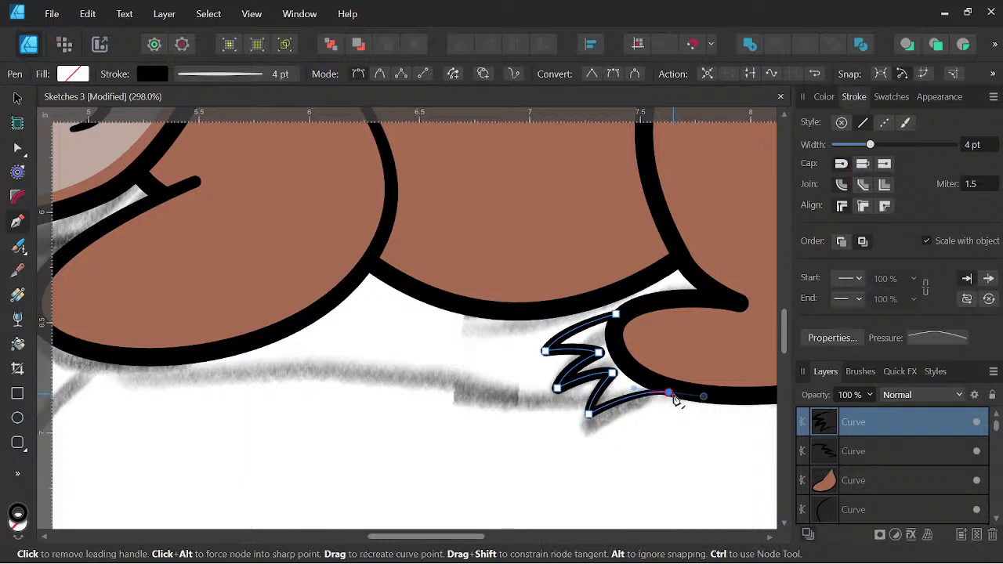
pyautogui.click(668, 393)
pyautogui.click(618, 320)
# Give the hind claw shape a light beige C0A99F fill and a black stroke, and move it beneath the body in the layer order.
pyautogui.press('space')
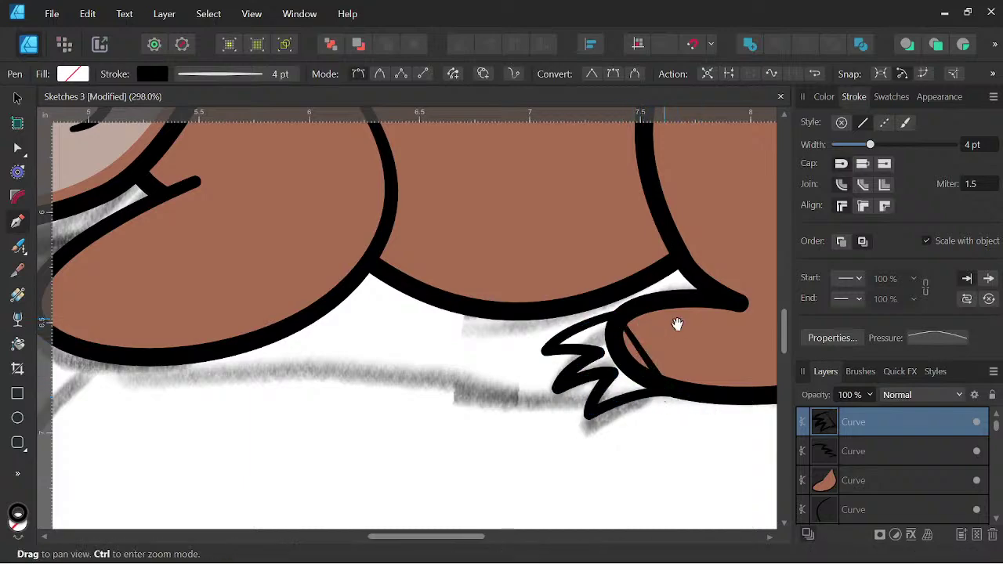
pyautogui.scroll(-3, 677, 325)
pyautogui.moveTo(678, 322); pyautogui.dragTo(606, 356)
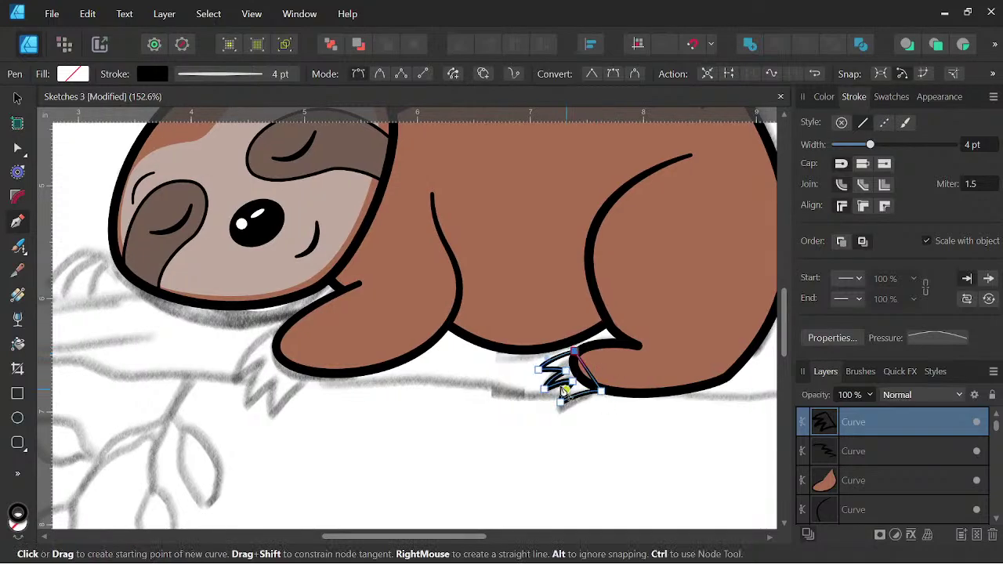
pyautogui.click(820, 94)
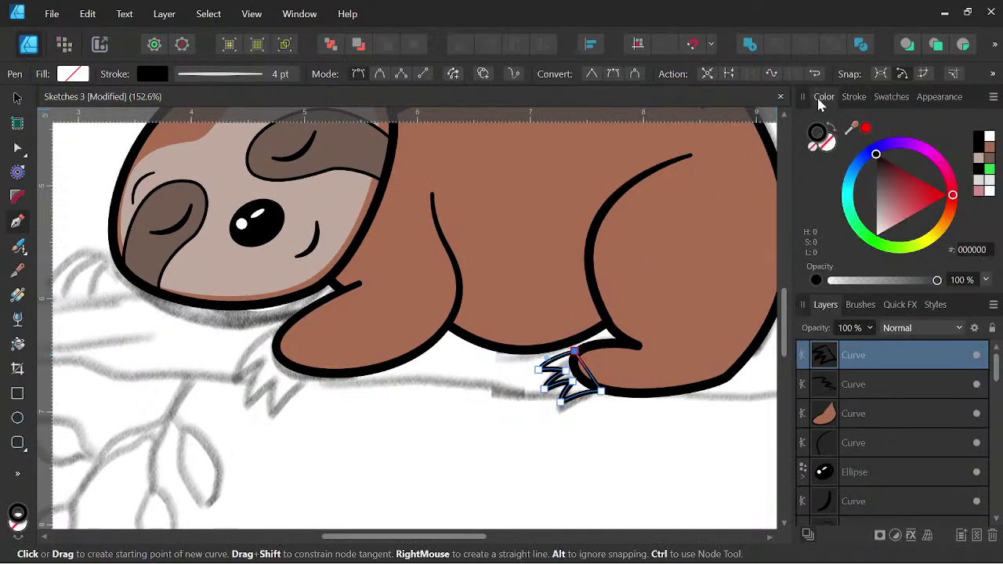
pyautogui.click(991, 163)
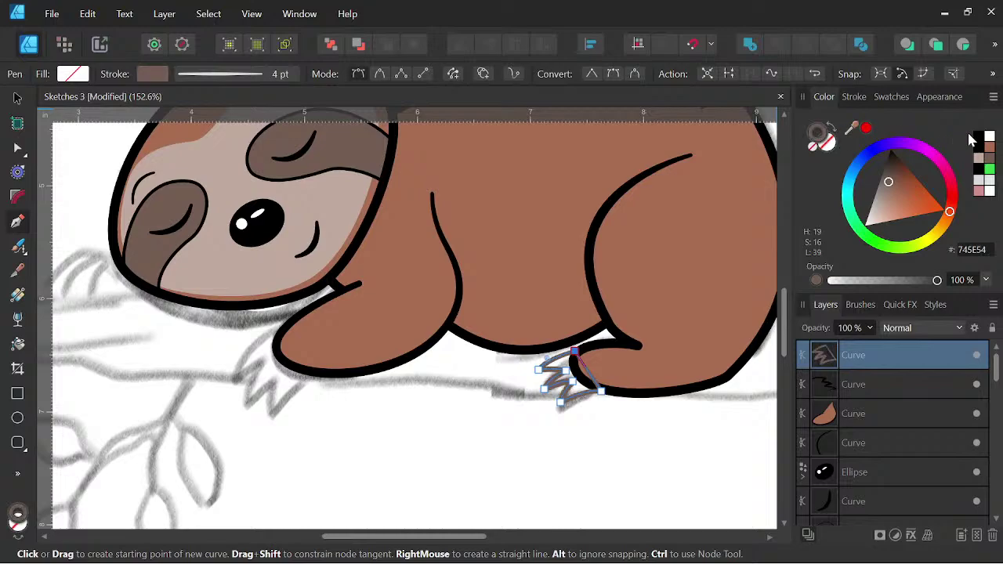
pyautogui.click(979, 138)
pyautogui.click(831, 147)
pyautogui.click(990, 163)
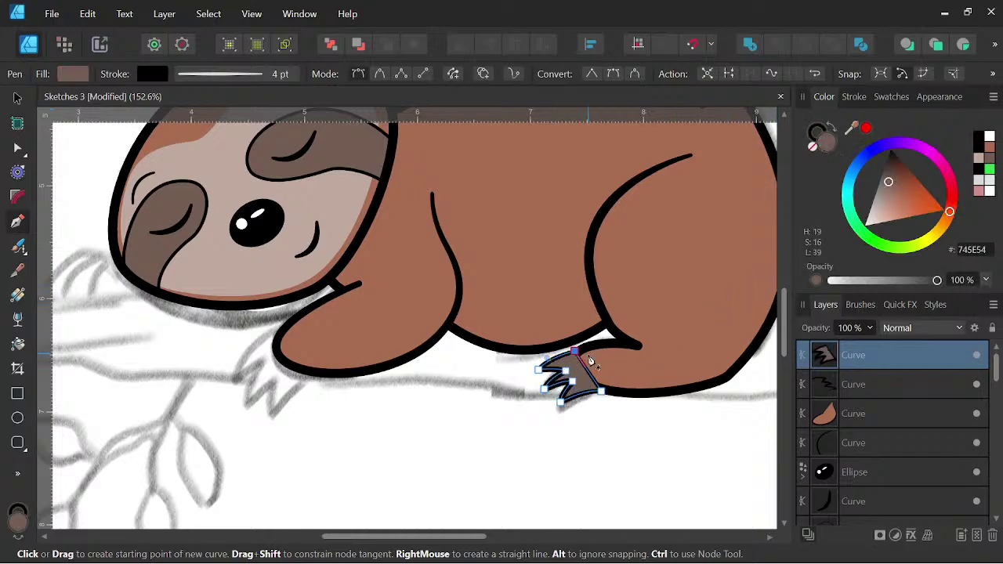
pyautogui.click(978, 164)
pyautogui.moveTo(888, 357); pyautogui.dragTo(811, 402)
# Trace the front paw's claws below the arm as a closed three-pointed shape with the Pen tool, and fill it with C0A99F.
pyautogui.scroll(-3, 610, 389)
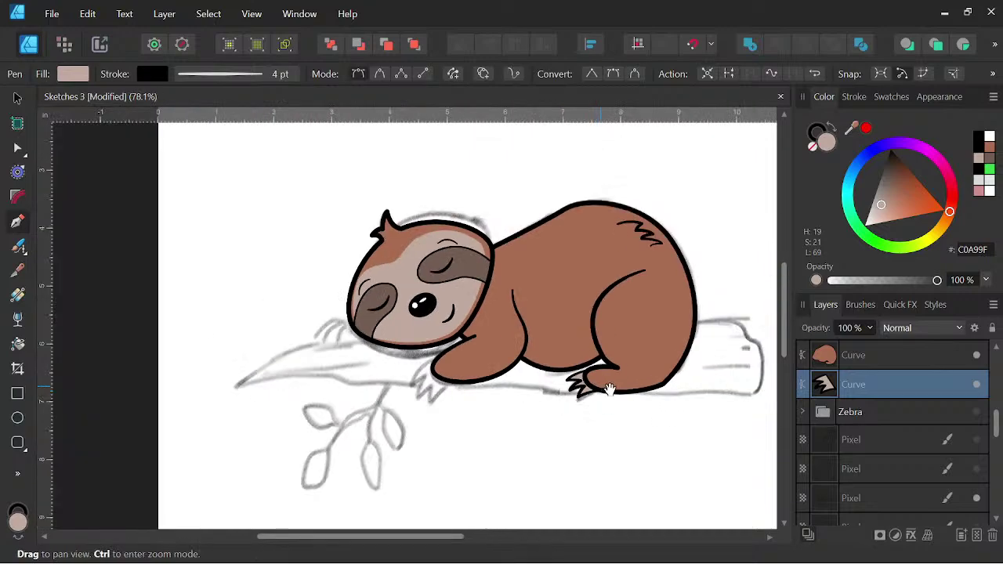
pyautogui.moveTo(610, 389); pyautogui.dragTo(655, 338)
pyautogui.scroll(4, 478, 352)
pyautogui.moveTo(403, 335); pyautogui.dragTo(457, 362)
pyautogui.click(440, 318)
pyautogui.scroll(2, 416, 356)
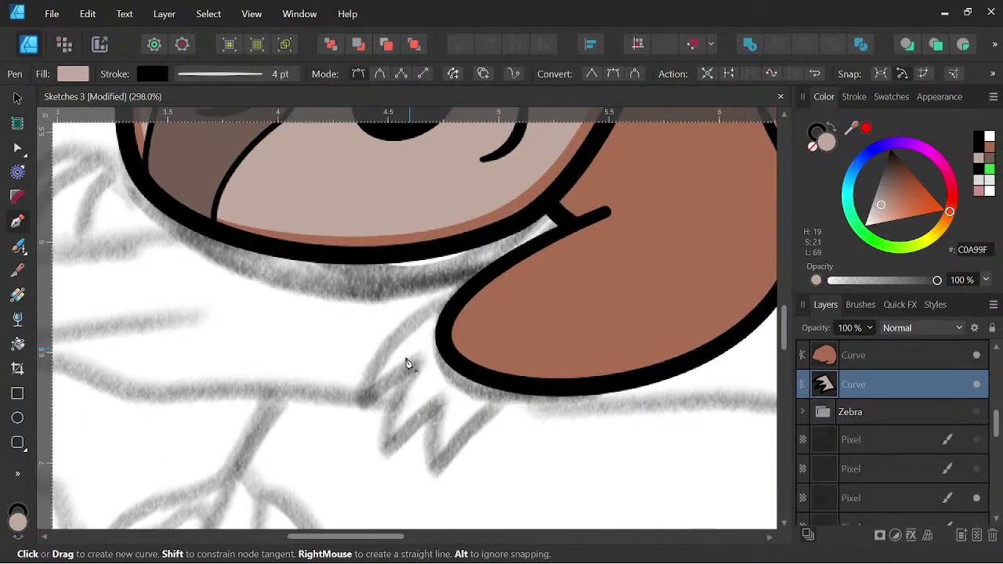
pyautogui.scroll(-1, 376, 384)
pyautogui.moveTo(373, 383); pyautogui.dragTo(358, 417)
pyautogui.click(370, 376)
pyautogui.moveTo(414, 359); pyautogui.dragTo(436, 361)
pyautogui.moveTo(391, 408); pyautogui.dragTo(390, 433)
pyautogui.click(392, 409)
pyautogui.click(431, 387)
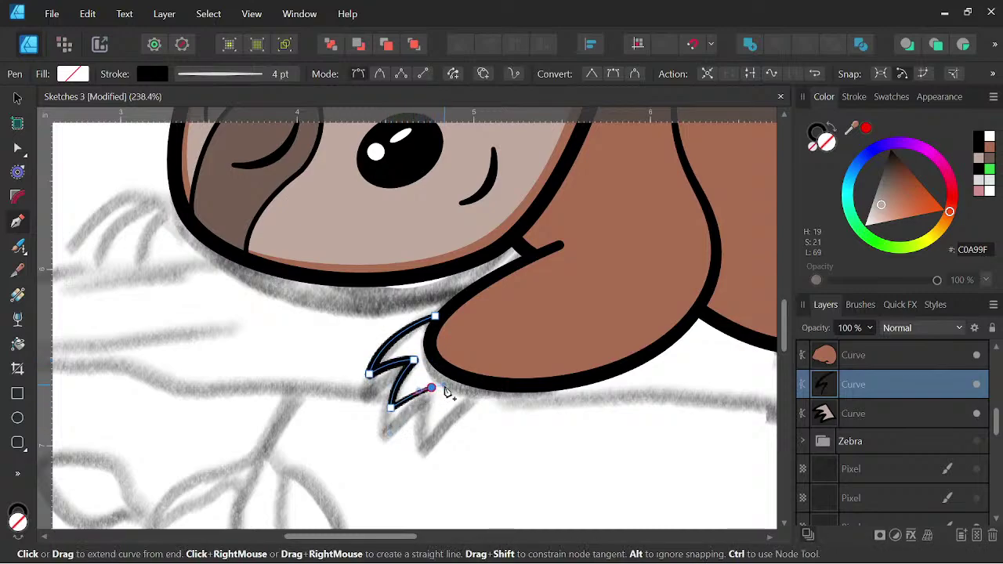
pyautogui.click(425, 428)
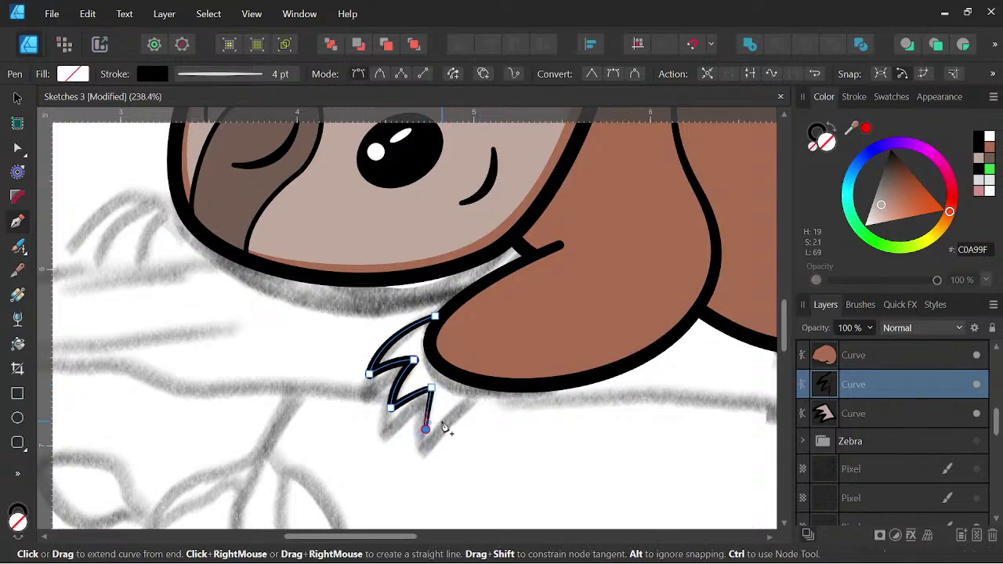
pyautogui.moveTo(428, 409); pyautogui.dragTo(424, 411)
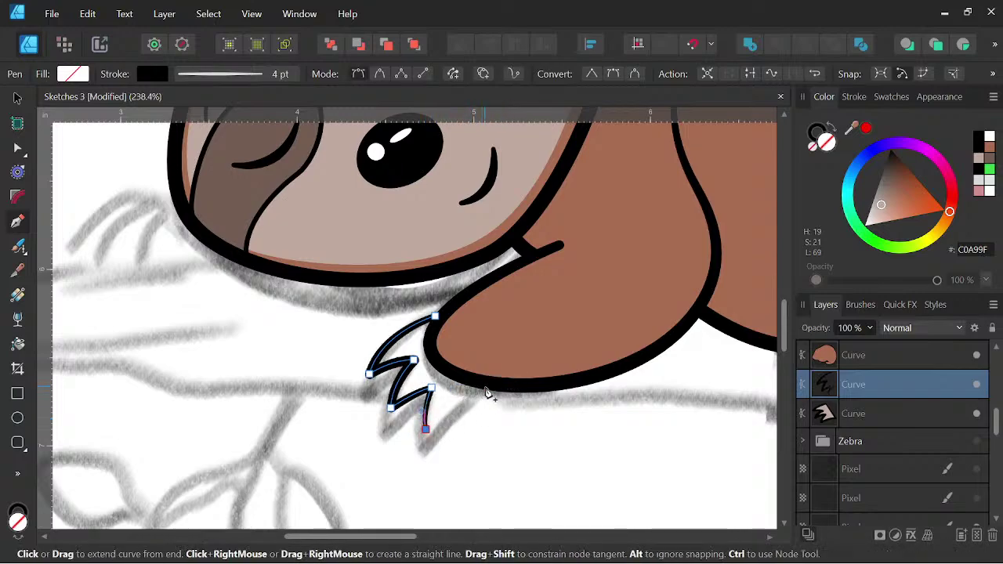
pyautogui.moveTo(489, 384); pyautogui.dragTo(517, 386)
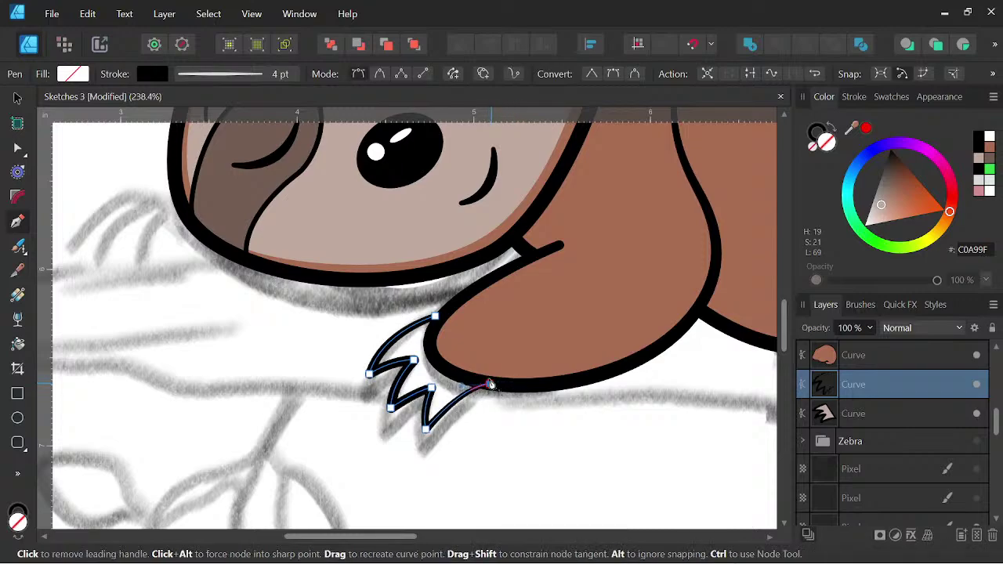
pyautogui.click(489, 384)
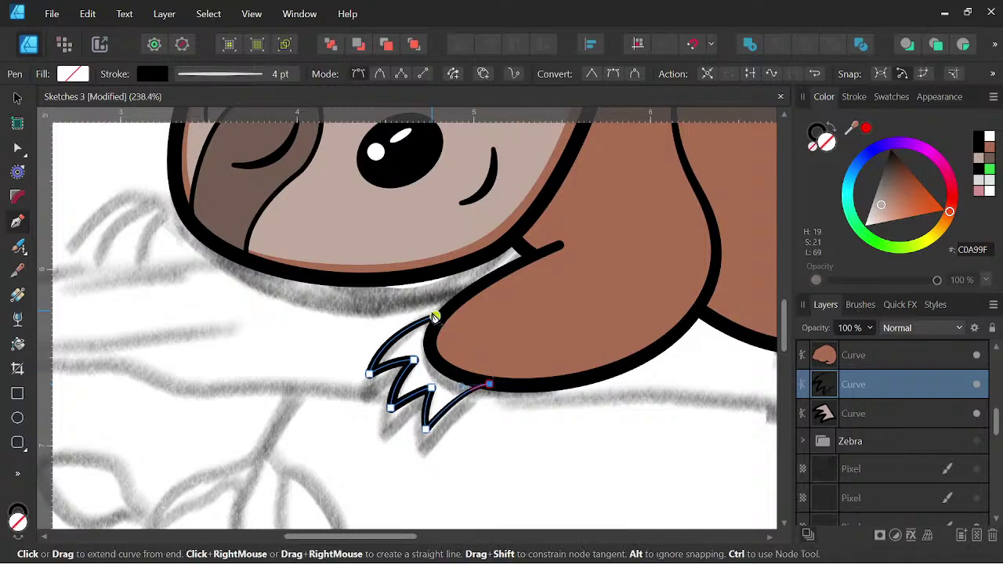
pyautogui.click(978, 159)
# Trace the far paw beside the head as a closed shape with three claw tips, and fill it with C0A99F.
pyautogui.scroll(-4, 511, 301)
pyautogui.moveTo(557, 286); pyautogui.dragTo(524, 311)
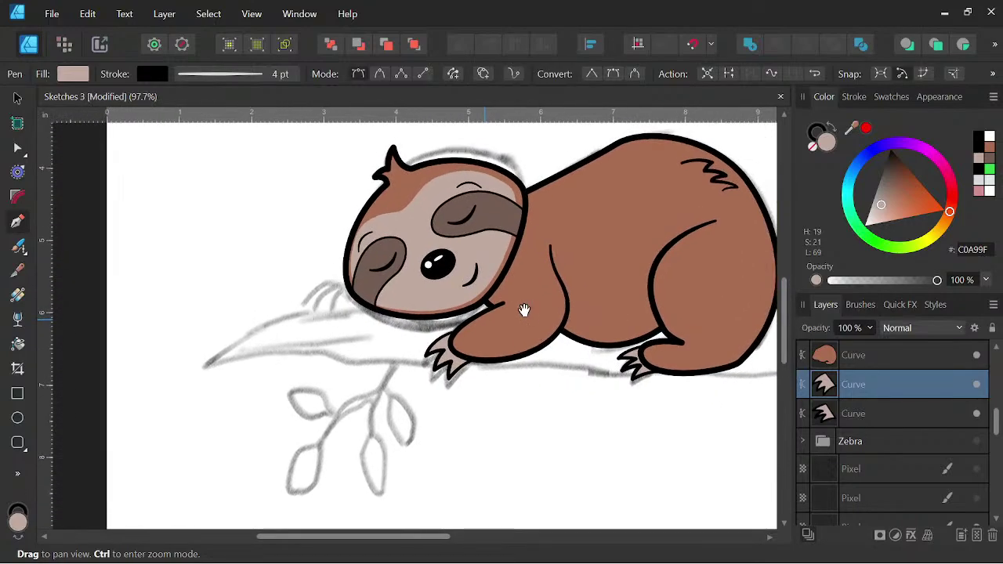
pyautogui.scroll(5, 347, 287)
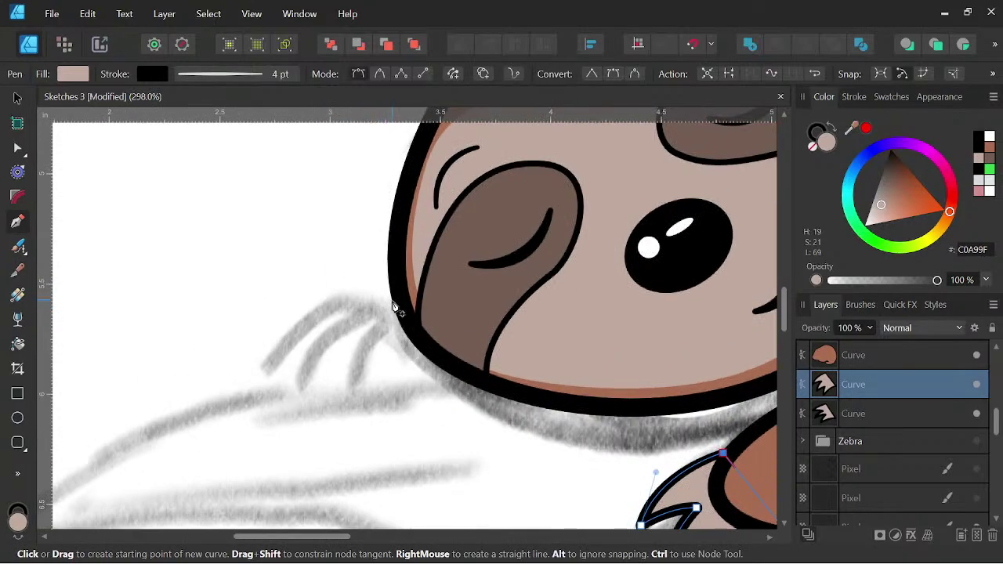
pyautogui.click(392, 301)
pyautogui.moveTo(337, 297); pyautogui.dragTo(325, 300)
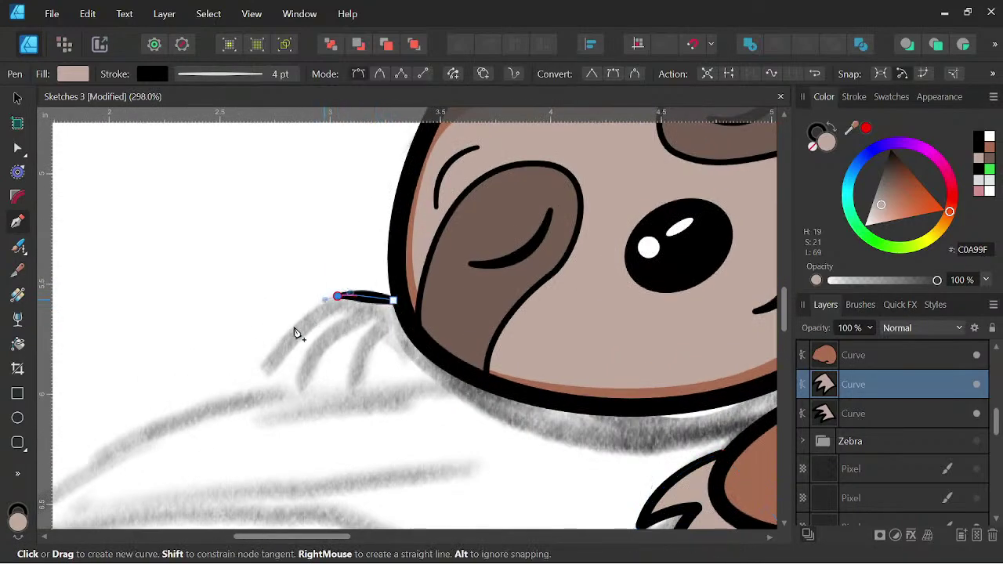
pyautogui.moveTo(267, 391); pyautogui.dragTo(265, 427)
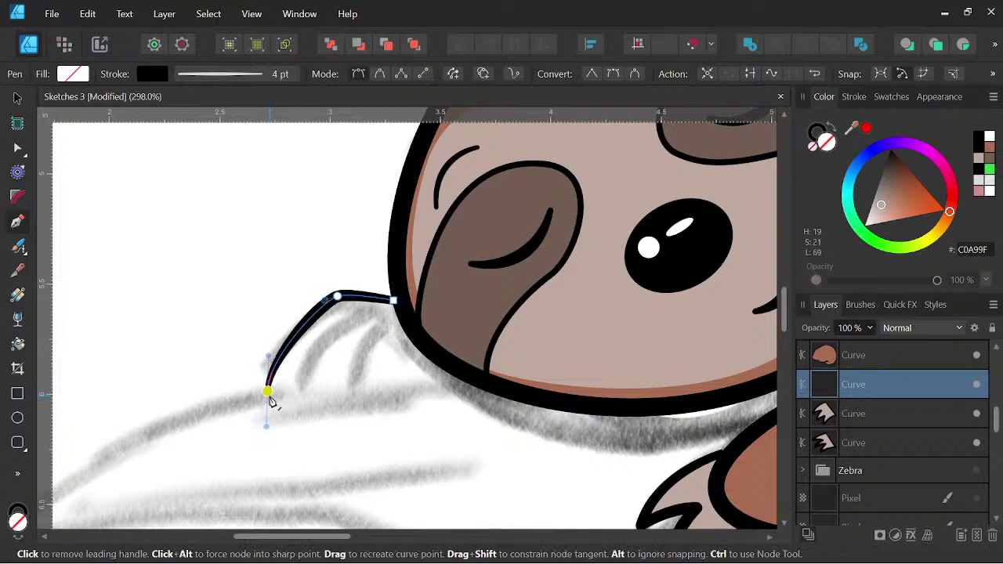
pyautogui.click(267, 391)
pyautogui.click(303, 364)
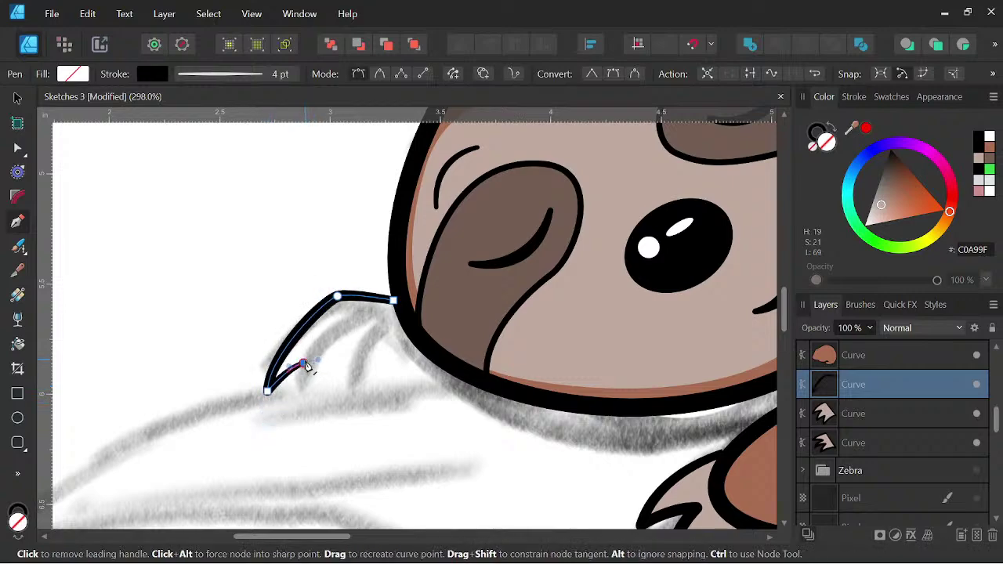
pyautogui.click(303, 363)
pyautogui.click(299, 391)
pyautogui.moveTo(304, 409); pyautogui.dragTo(353, 412)
pyautogui.click(354, 357)
pyautogui.click(353, 355)
pyautogui.click(350, 389)
pyautogui.moveTo(430, 350); pyautogui.dragTo(471, 360)
pyautogui.click(393, 301)
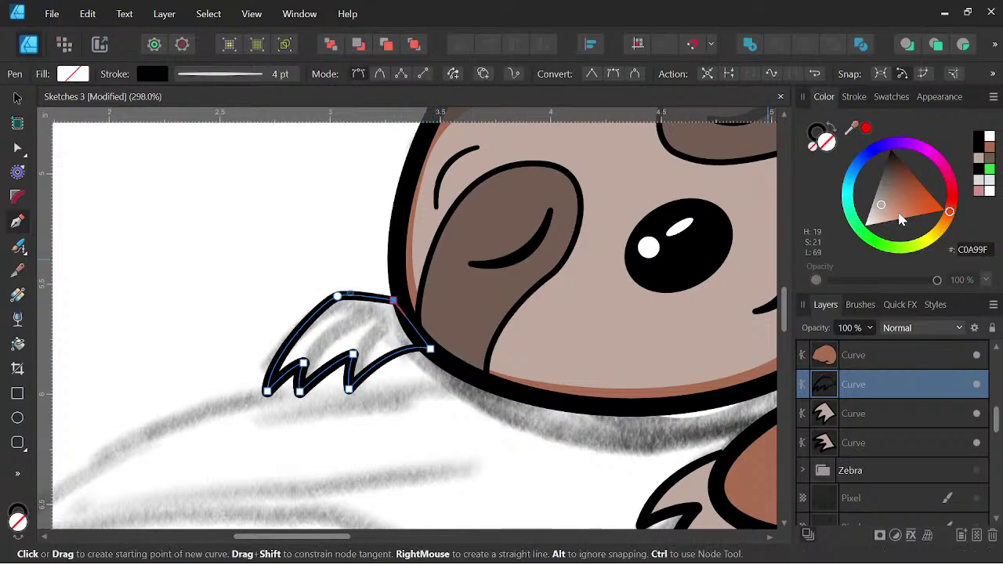
pyautogui.click(978, 158)
# Draw a short curved finger line inward from the notch beside the far paw's innermost claw, and set its stroke width to 4.1 pt.
pyautogui.scroll(1, 342, 346)
pyautogui.scroll(1, 342, 351)
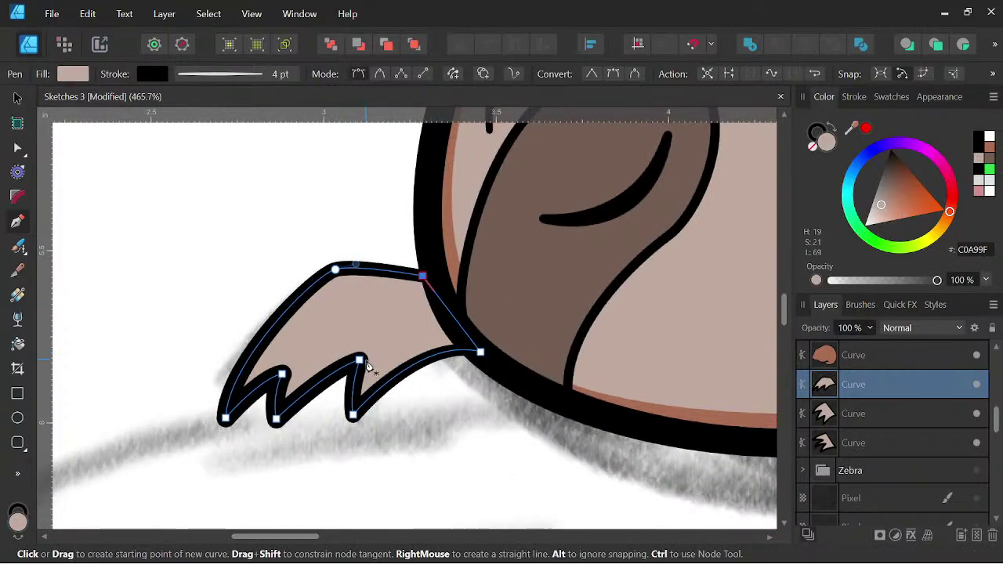
pyautogui.moveTo(413, 326); pyautogui.dragTo(456, 327)
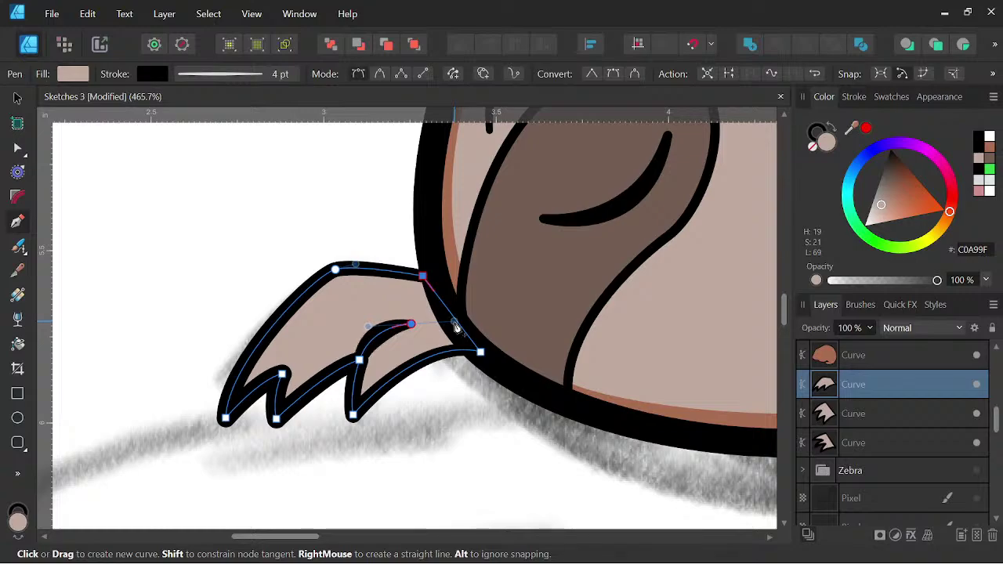
pyautogui.press('space')
pyautogui.scroll(-2, 486, 324)
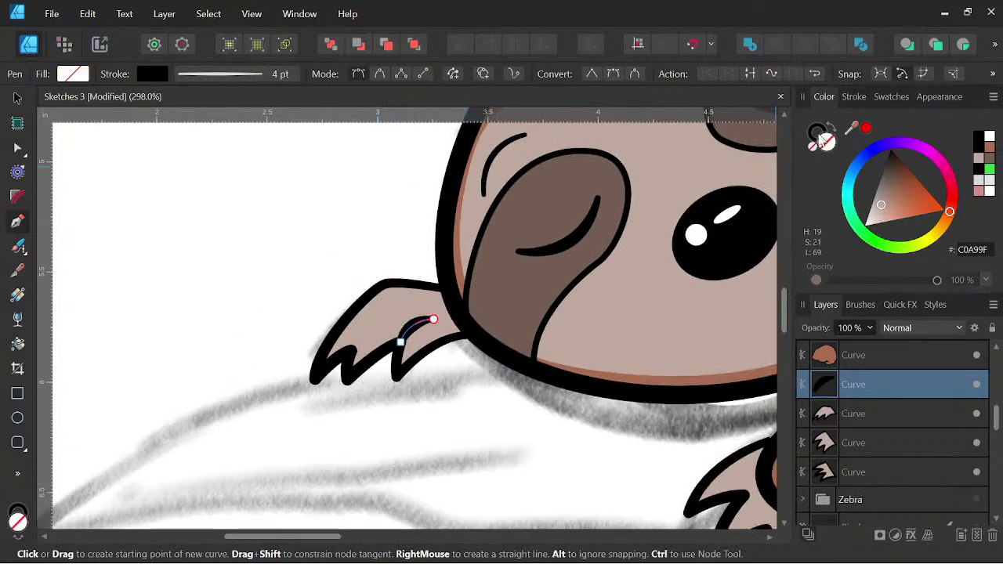
pyautogui.click(854, 97)
pyautogui.moveTo(870, 146)
pyautogui.mouseDown()
pyautogui.moveTo(862, 144)
pyautogui.moveTo(871, 144)
pyautogui.mouseUp()
# Lower the finger line's outer end node into the claw notch and adjust its curve handle for a rounder bend.
pyautogui.scroll(2, 409, 291)
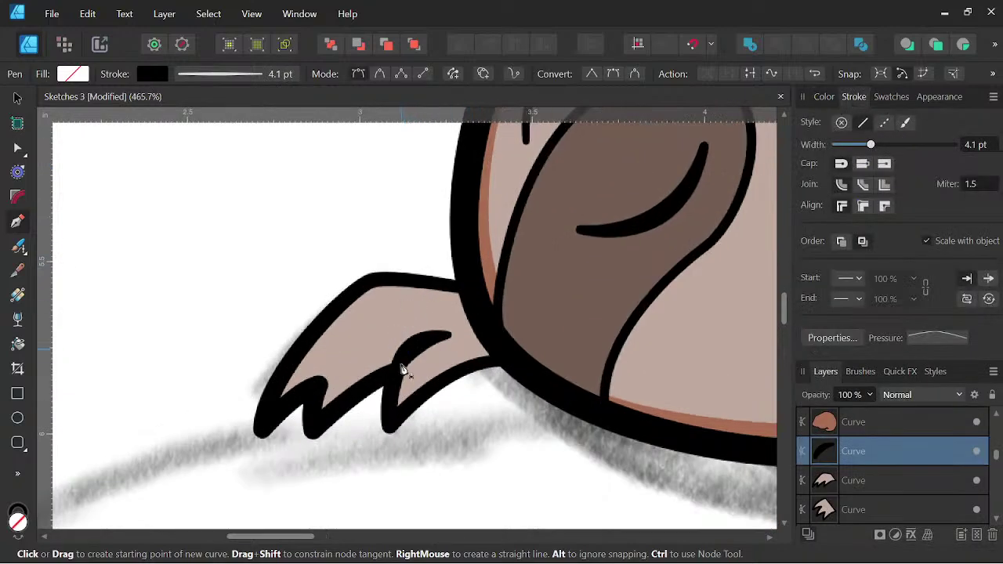
pyautogui.press('a')
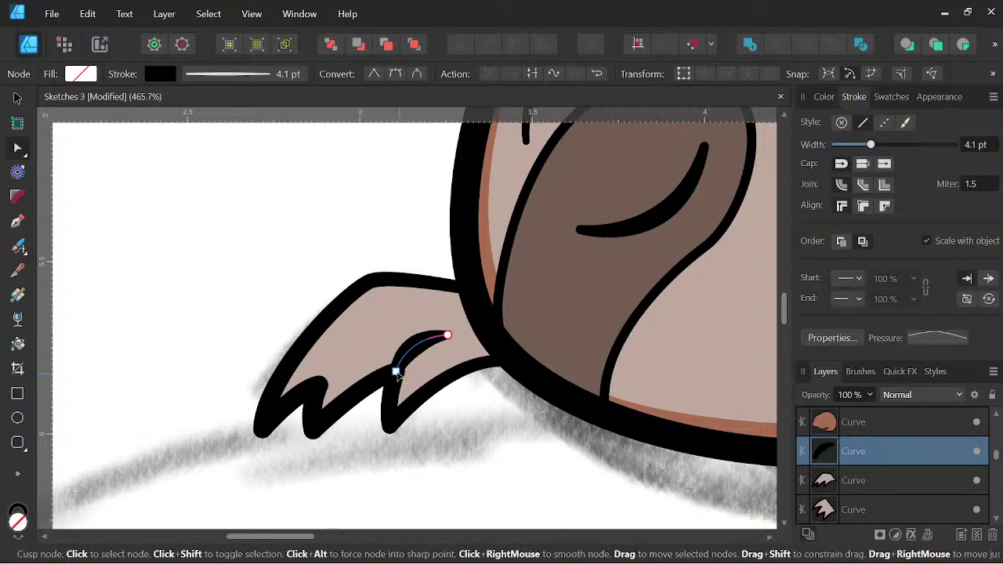
pyautogui.moveTo(396, 370); pyautogui.dragTo(395, 381)
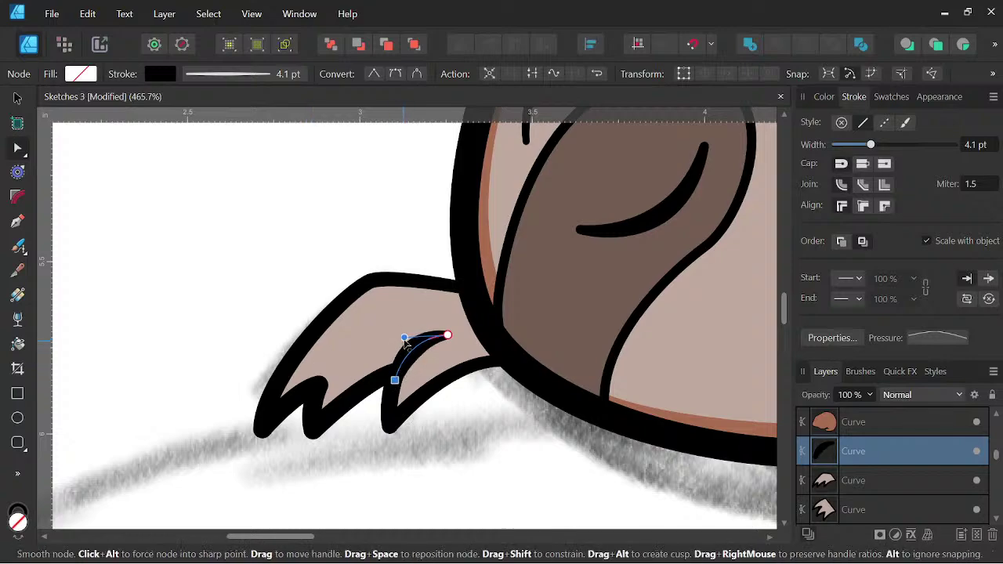
pyautogui.moveTo(405, 340); pyautogui.dragTo(400, 339)
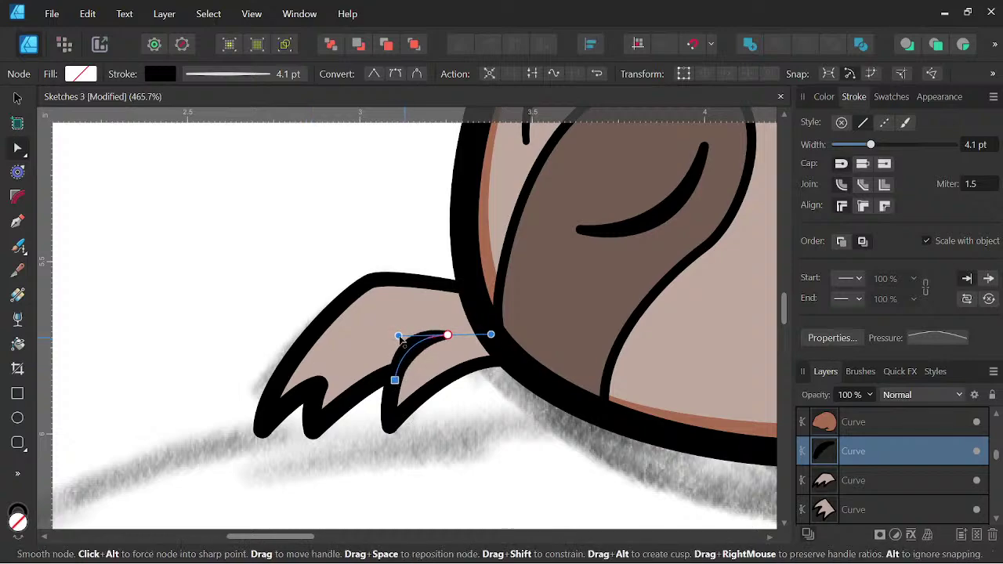
pyautogui.click(18, 98)
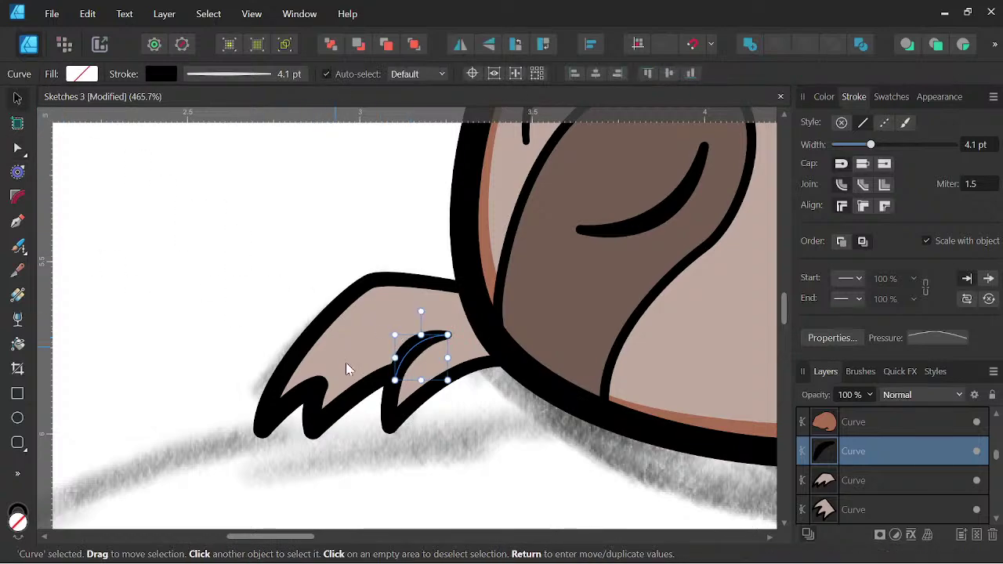
# Duplicate the finger line onto the neighbouring claw notch of the far paw, and enlarge the copy until its stroke scales to 4.7 pt.
pyautogui.moveTo(411, 364); pyautogui.dragTo(336, 365)
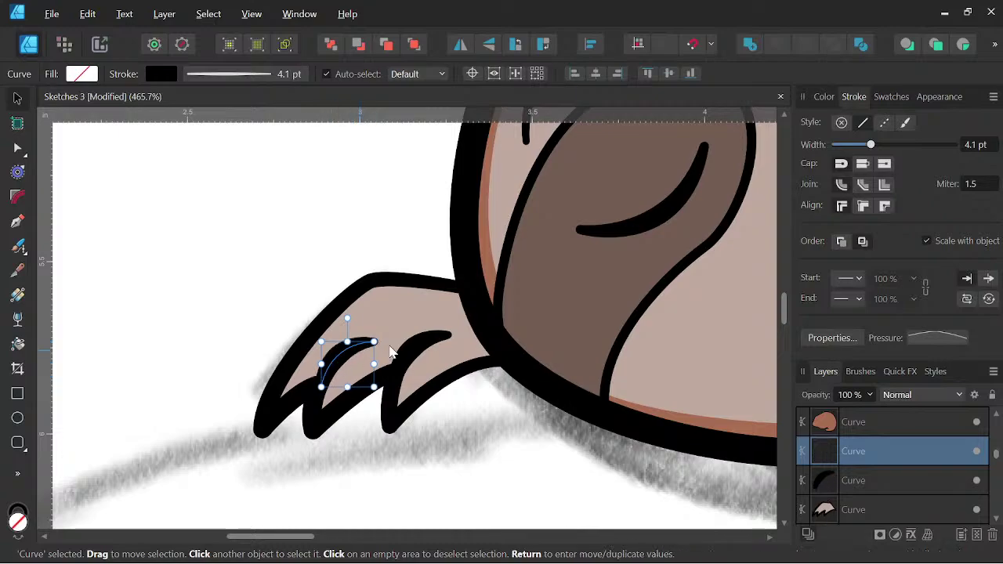
pyautogui.press('space')
pyautogui.scroll(-5, 518, 370)
pyautogui.scroll(5, 507, 362)
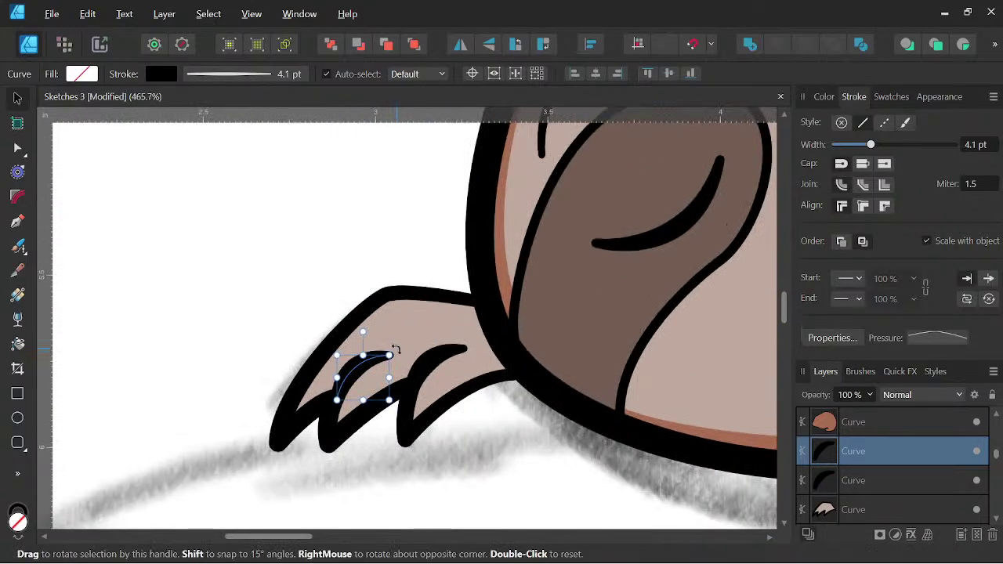
pyautogui.moveTo(395, 351)
pyautogui.mouseDown()
pyautogui.moveTo(403, 332)
pyautogui.moveTo(396, 352)
pyautogui.moveTo(387, 313)
pyautogui.mouseUp()
# Enlarge the head shape slightly towards its upper back corner so that its outline scales to 6.4 pt.
pyautogui.press('space')
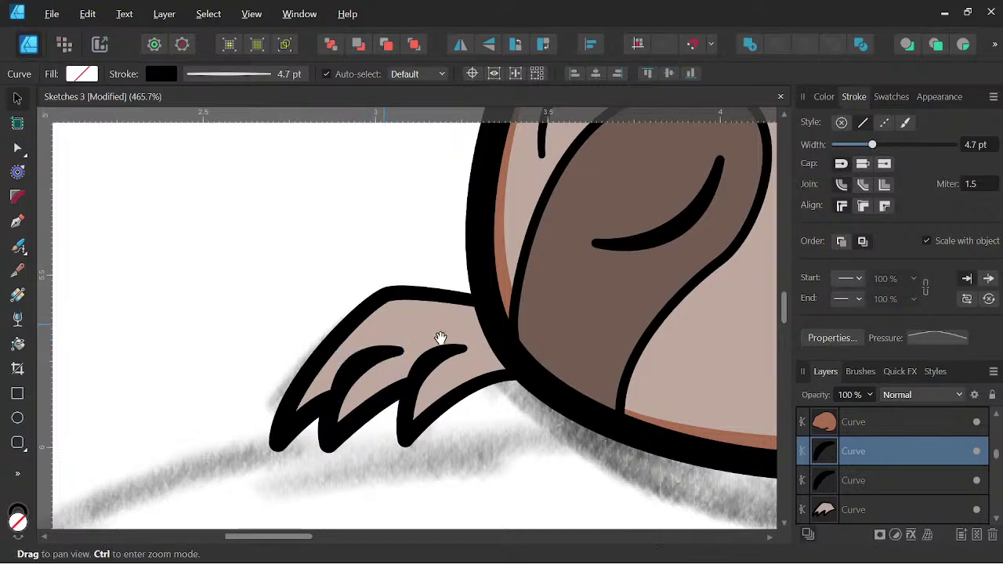
pyautogui.scroll(-10, 440, 339)
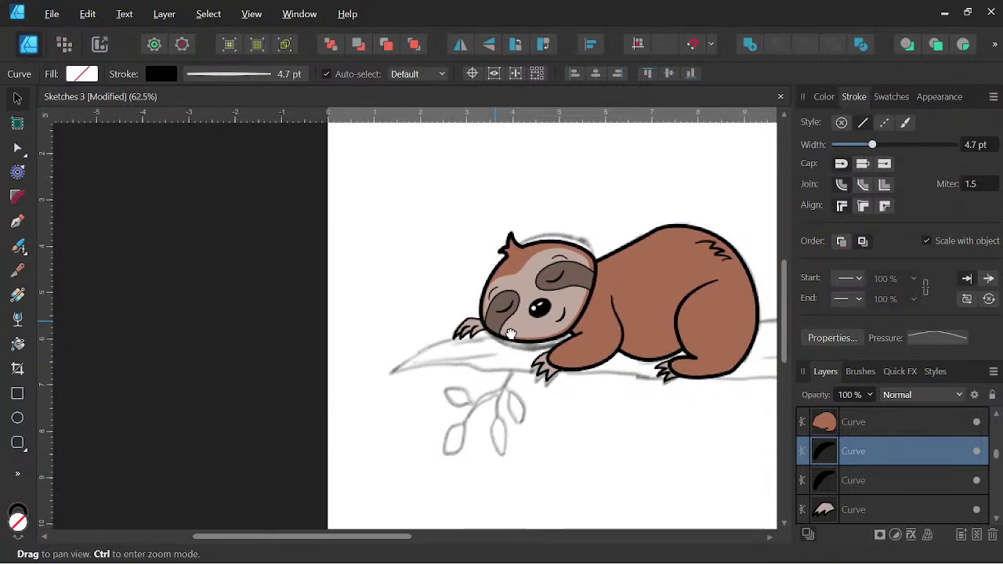
pyautogui.moveTo(442, 348); pyautogui.dragTo(409, 366)
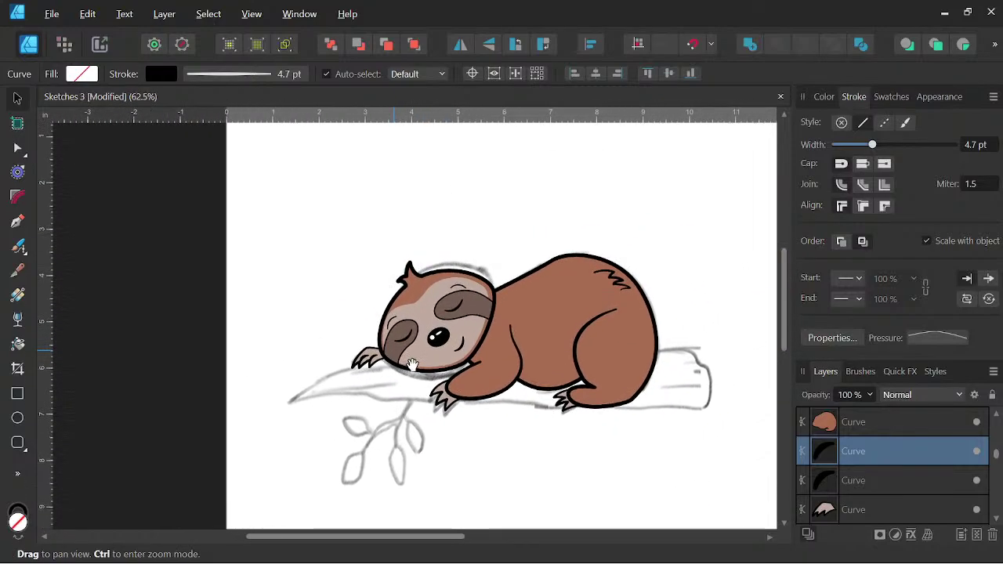
pyautogui.scroll(-1, 862, 481)
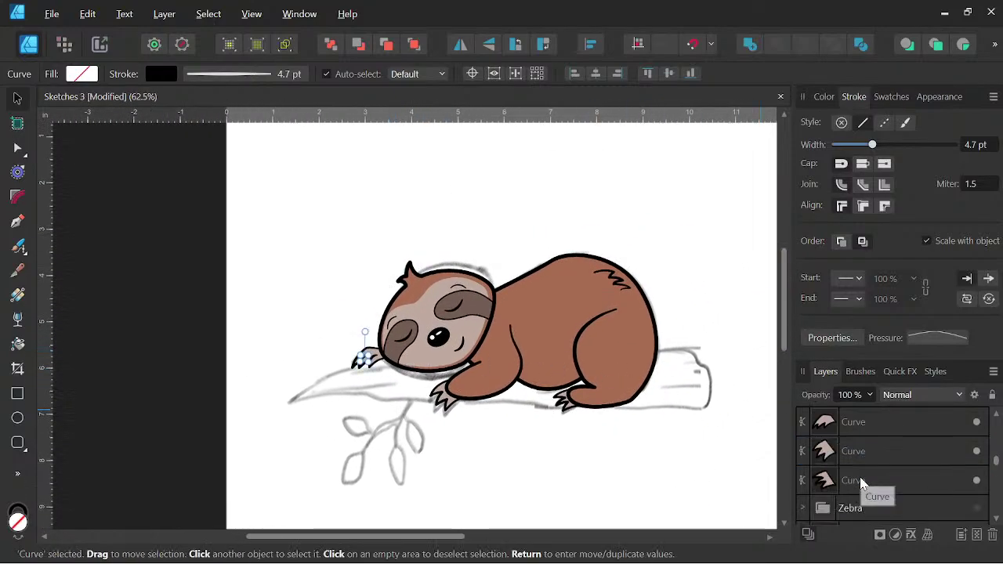
pyautogui.scroll(1, 870, 454)
pyautogui.scroll(1, 871, 462)
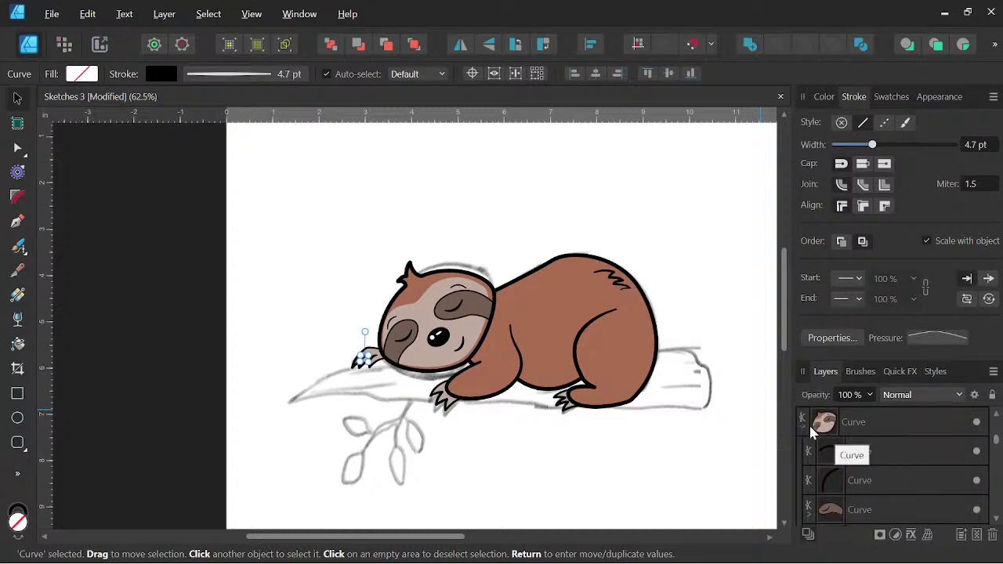
pyautogui.scroll(2, 870, 450)
pyautogui.click(858, 425)
pyautogui.scroll(3, 463, 318)
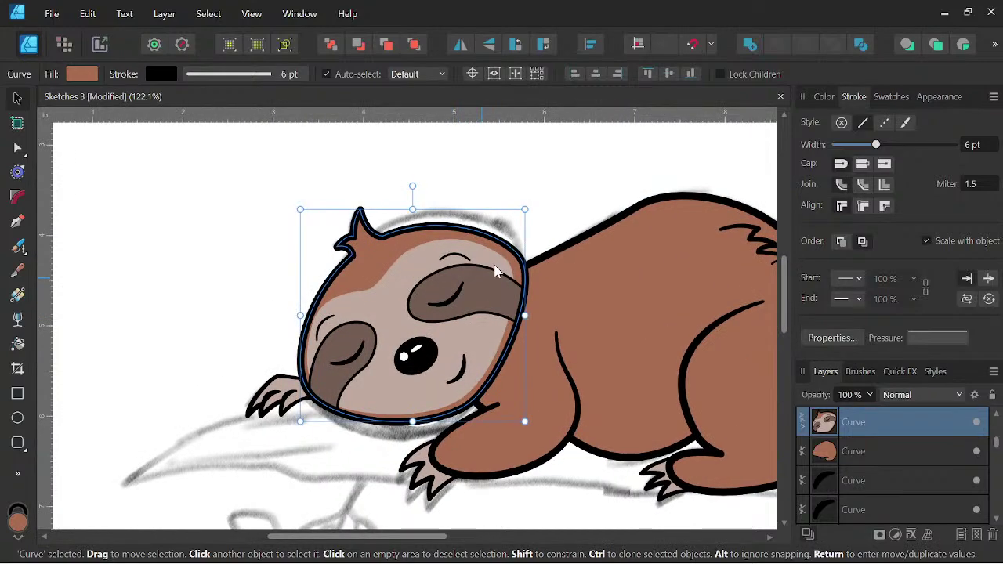
pyautogui.scroll(-2, 514, 230)
pyautogui.moveTo(516, 235)
pyautogui.mouseDown()
pyautogui.moveTo(478, 292)
pyautogui.moveTo(470, 280)
pyautogui.mouseUp()
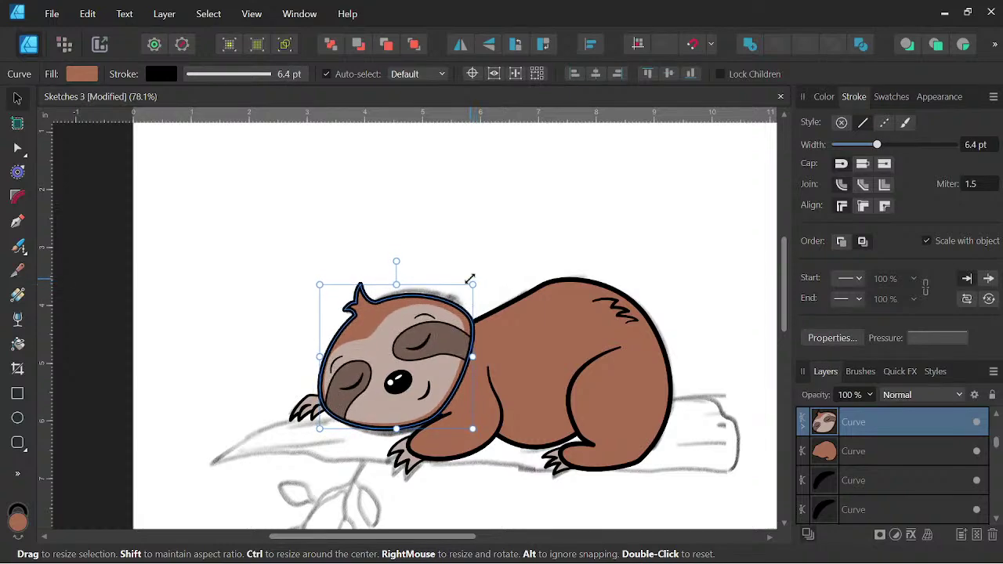
# Nest the nose ellipse and the smile curve together inside the head shape's layer, and clear the selection.
pyautogui.scroll(-2, 471, 280)
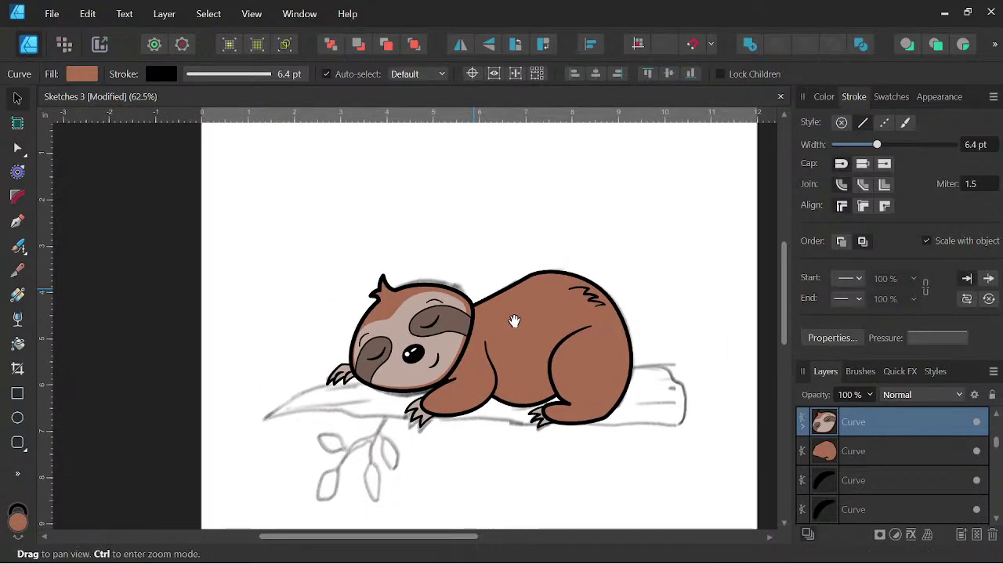
pyautogui.scroll(-2, 515, 321)
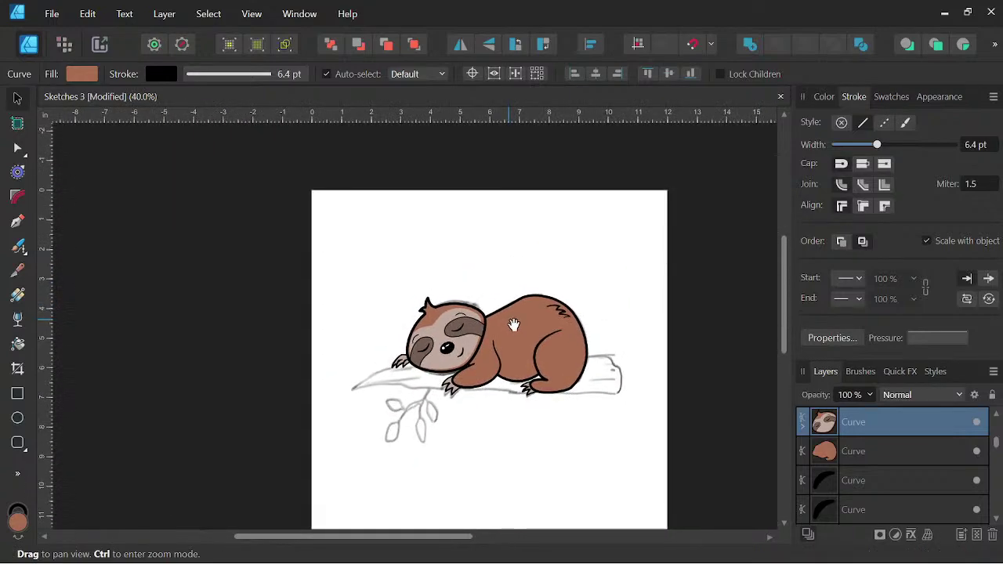
pyautogui.scroll(3, 515, 324)
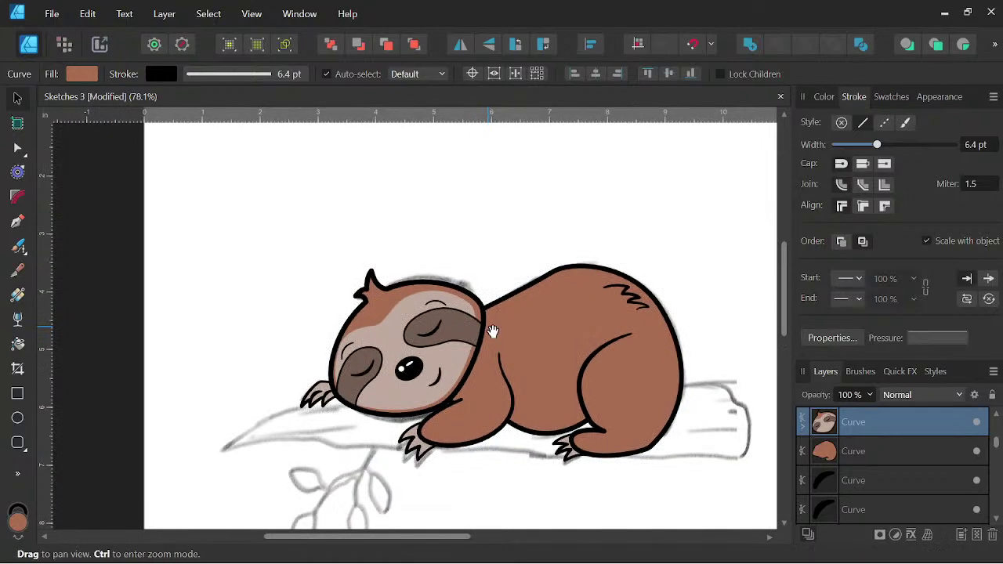
pyautogui.scroll(1, 492, 332)
pyautogui.moveTo(453, 350); pyautogui.dragTo(453, 348)
pyautogui.scroll(1, 872, 453)
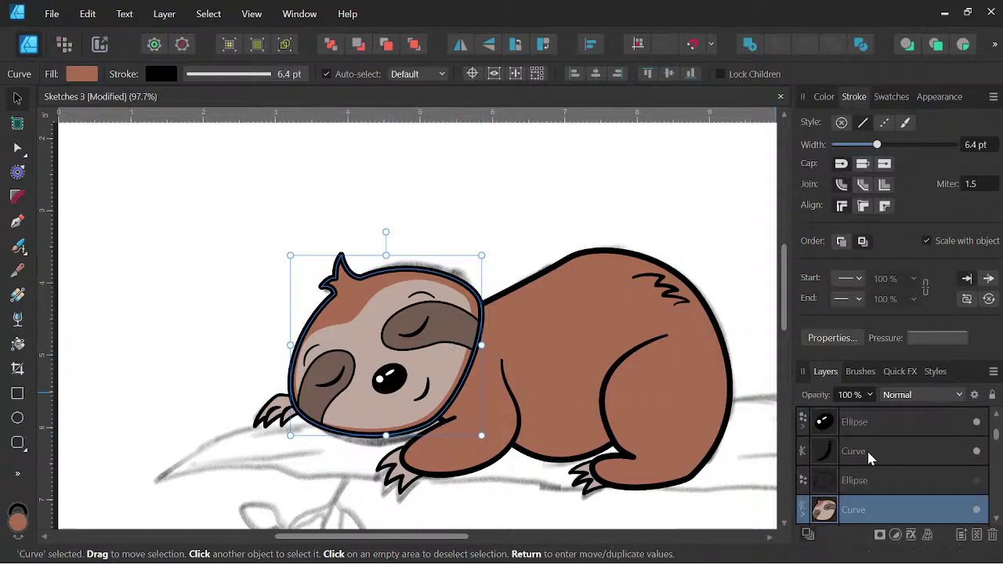
pyautogui.click(866, 453)
pyautogui.keyDown('shift'); pyautogui.click(866, 421); pyautogui.keyUp('shift')
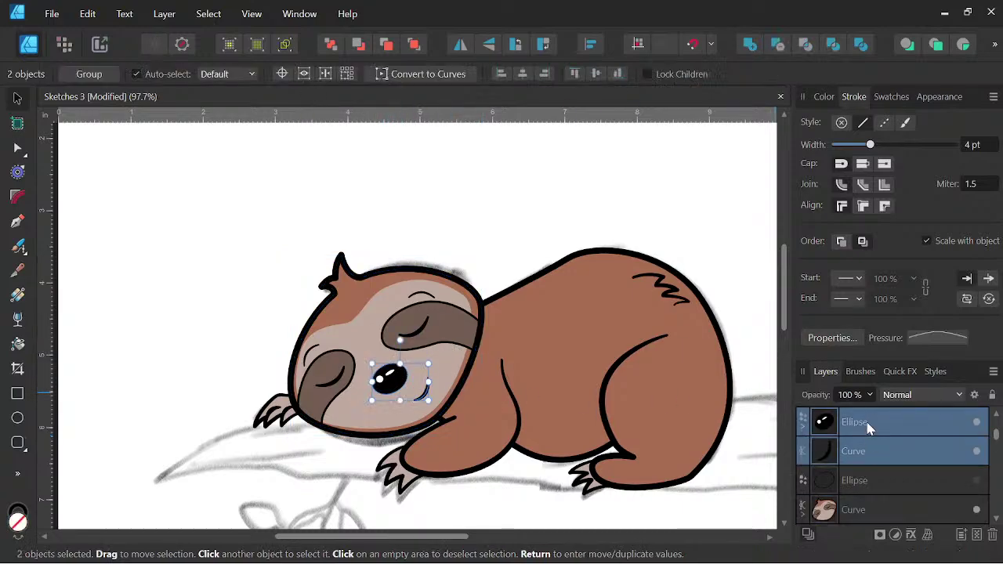
pyautogui.scroll(-1, 858, 513)
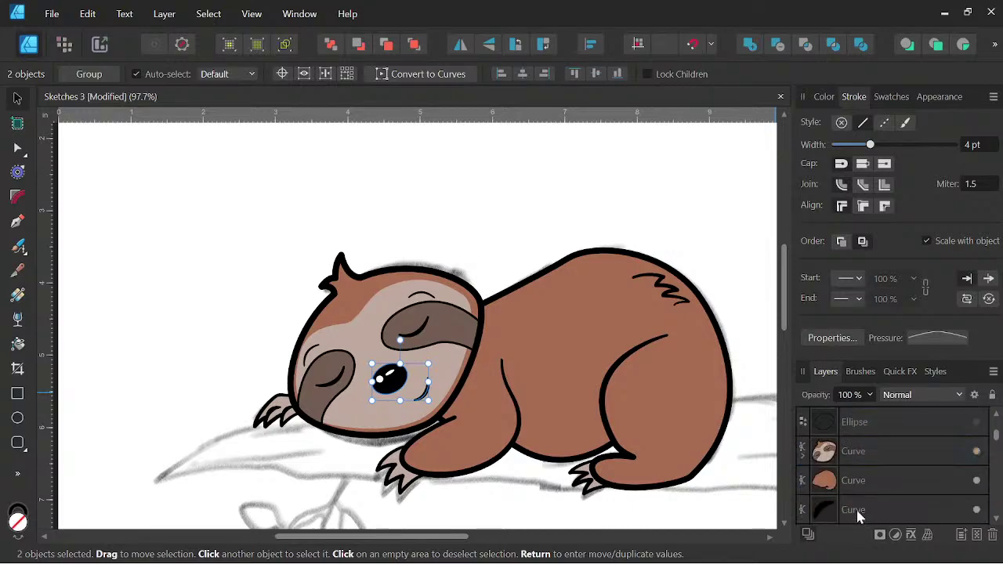
pyautogui.click(197, 218)
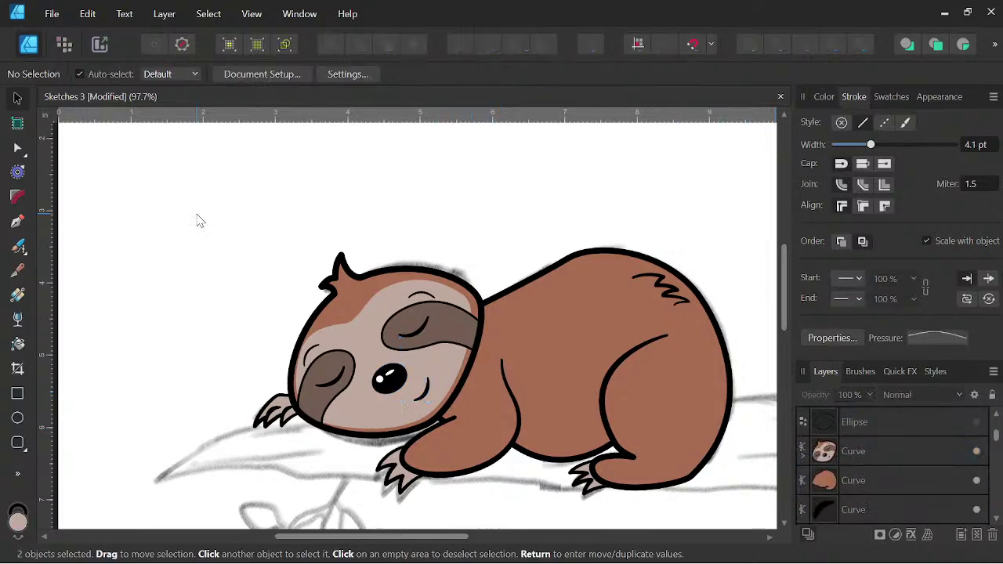
# Start the branch outline with the Pen tool, tracing its upper edge from the sloth's lower face past the far paw to the pointed tip.
pyautogui.scroll(-2, 497, 279)
pyautogui.moveTo(662, 353); pyautogui.dragTo(635, 313)
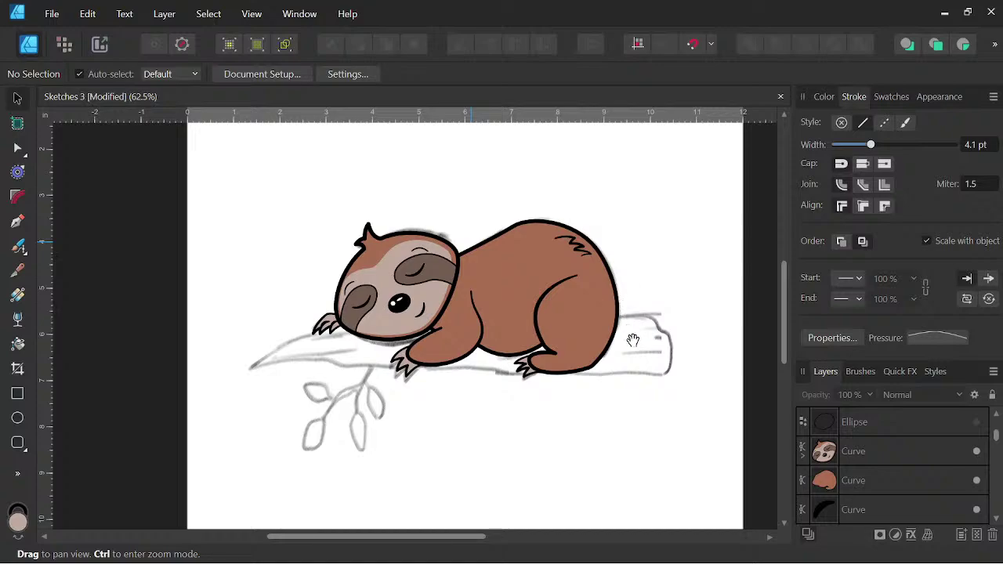
pyautogui.moveTo(632, 340); pyautogui.dragTo(627, 381)
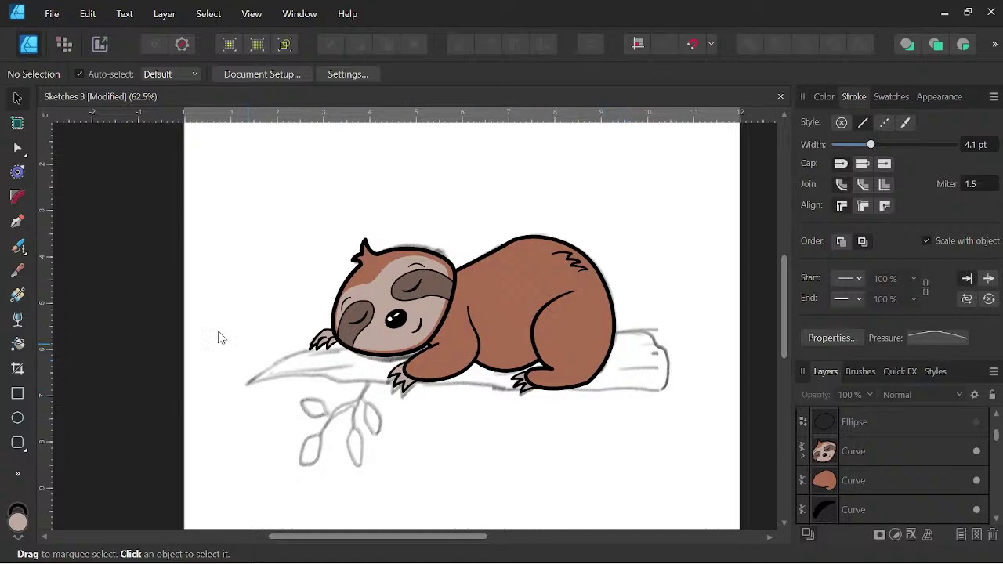
pyautogui.click(17, 222)
pyautogui.scroll(1, 617, 359)
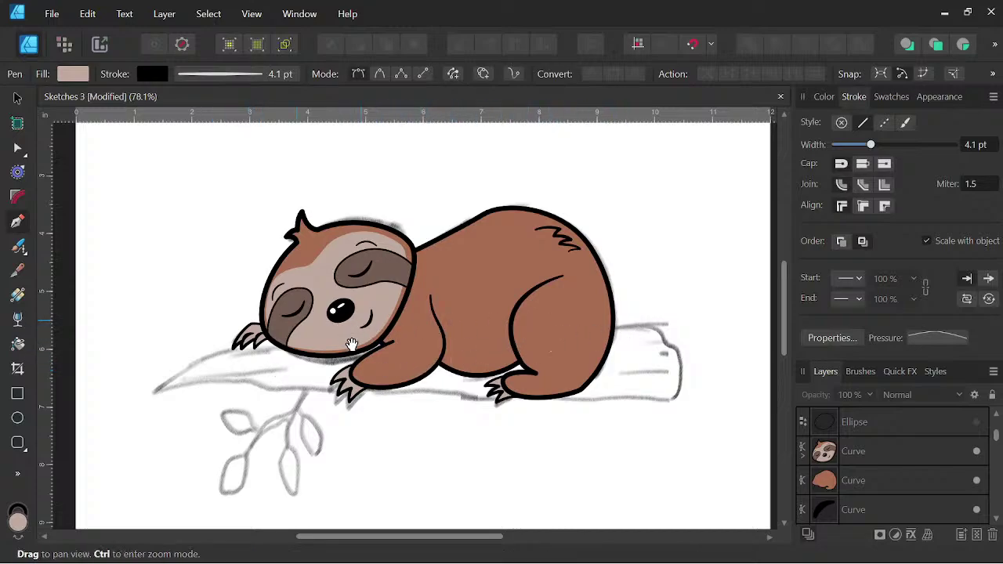
pyautogui.scroll(2, 356, 353)
pyautogui.click(357, 354)
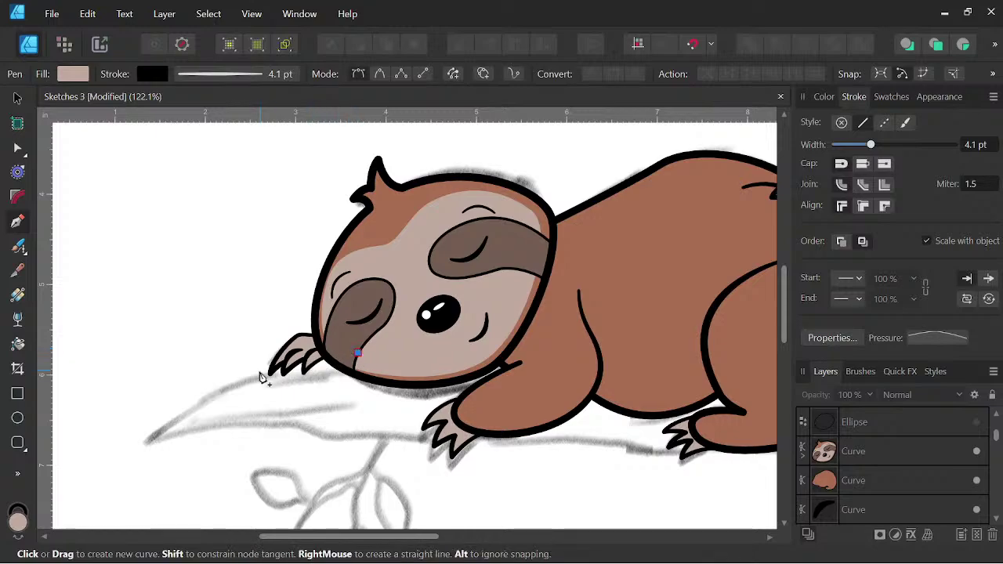
pyautogui.moveTo(240, 383); pyautogui.dragTo(149, 441)
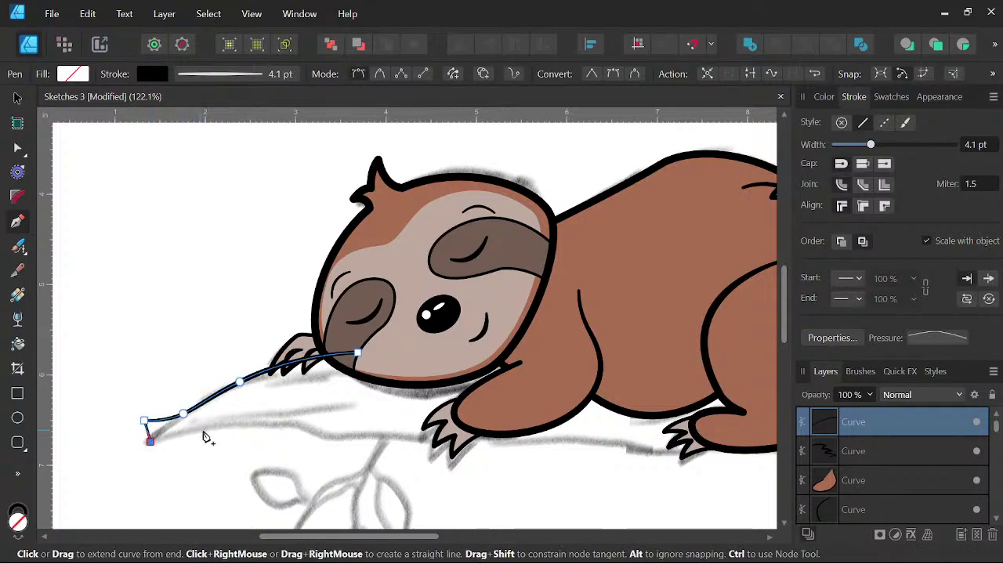
pyautogui.hotkey('ctrl', 'z')
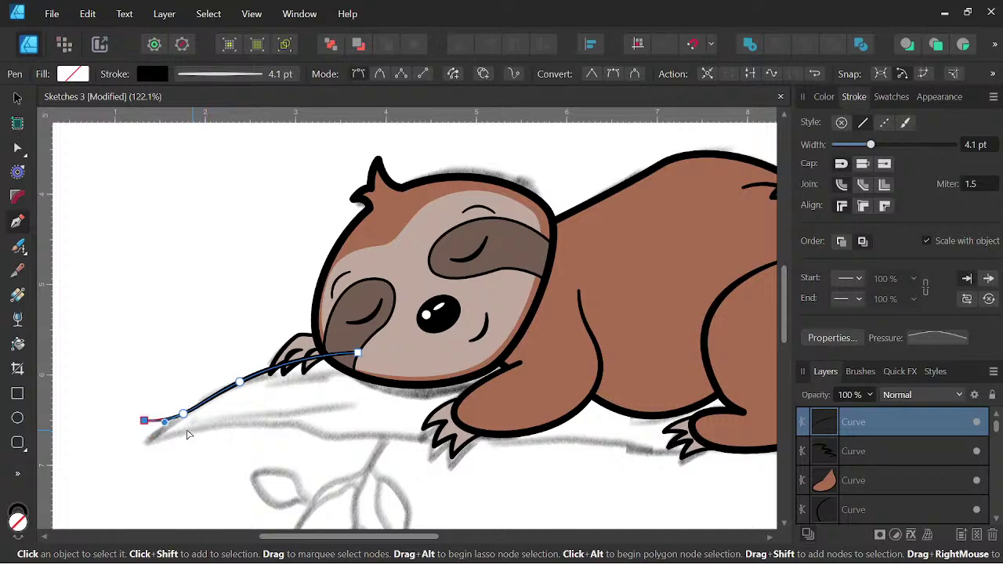
pyautogui.moveTo(152, 453); pyautogui.dragTo(149, 450)
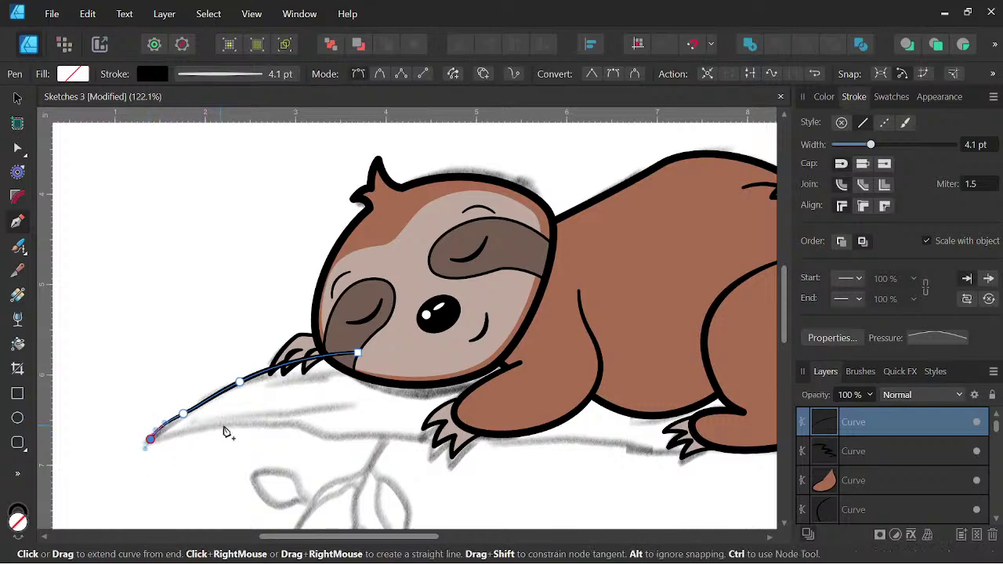
# Continue the branch outline along the sketch's lower edge, from the pointed tip beneath the paws to the sawn end.
pyautogui.moveTo(254, 424); pyautogui.dragTo(378, 444)
pyautogui.moveTo(397, 437); pyautogui.dragTo(448, 443)
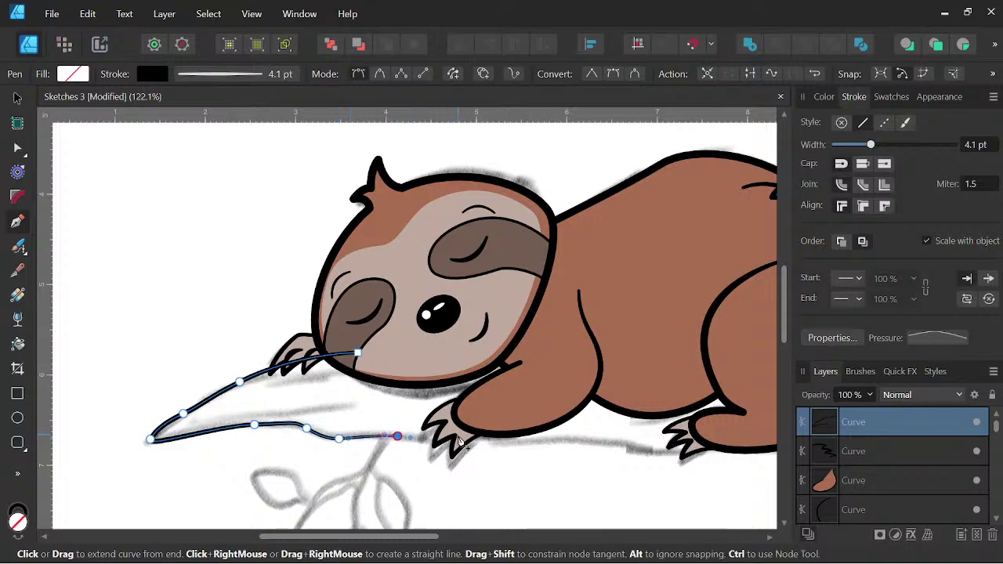
pyautogui.click(459, 435)
pyautogui.moveTo(543, 444); pyautogui.dragTo(710, 449)
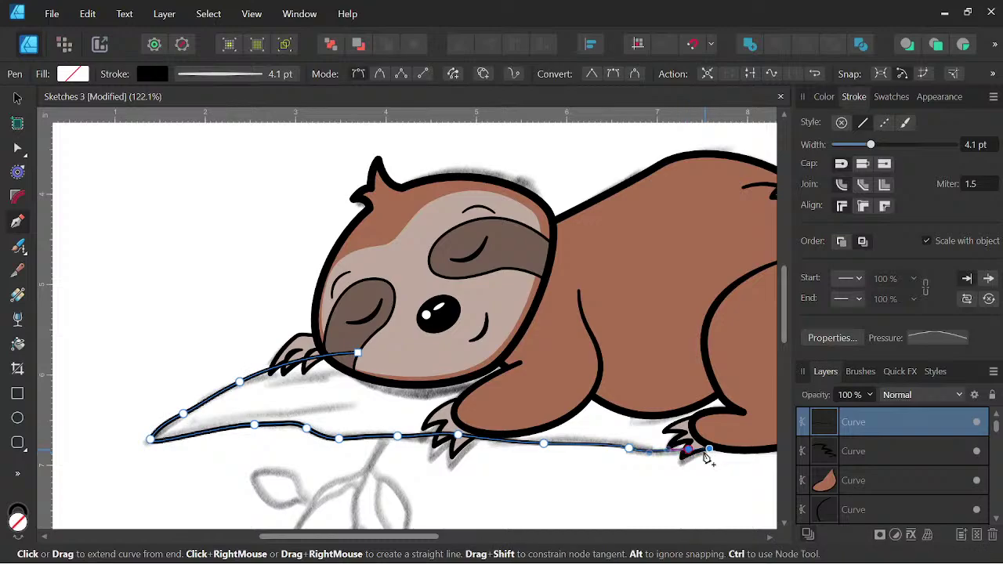
pyautogui.press('space')
pyautogui.moveTo(658, 467); pyautogui.dragTo(348, 467)
pyautogui.moveTo(514, 455); pyautogui.dragTo(551, 464)
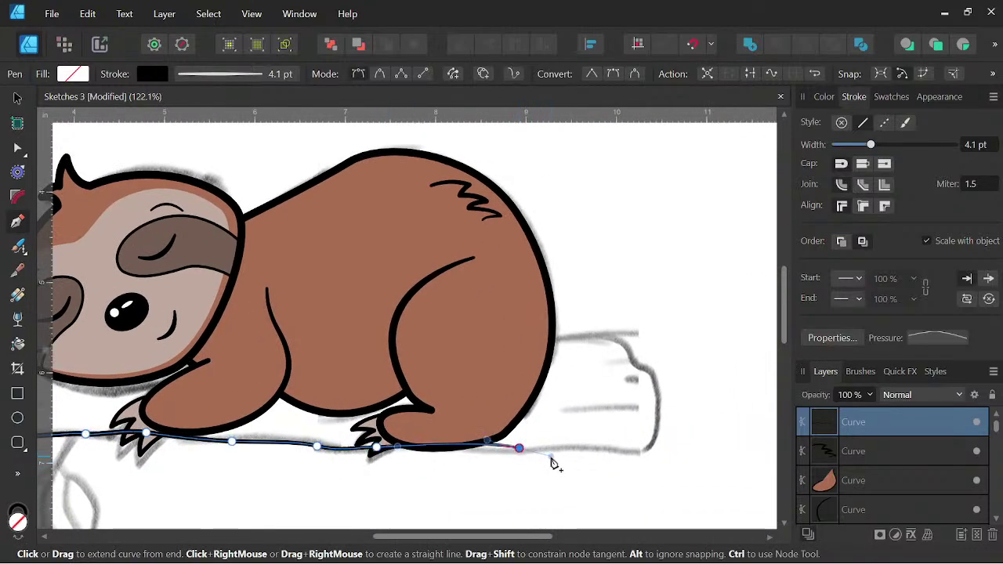
pyautogui.moveTo(623, 451); pyautogui.dragTo(655, 461)
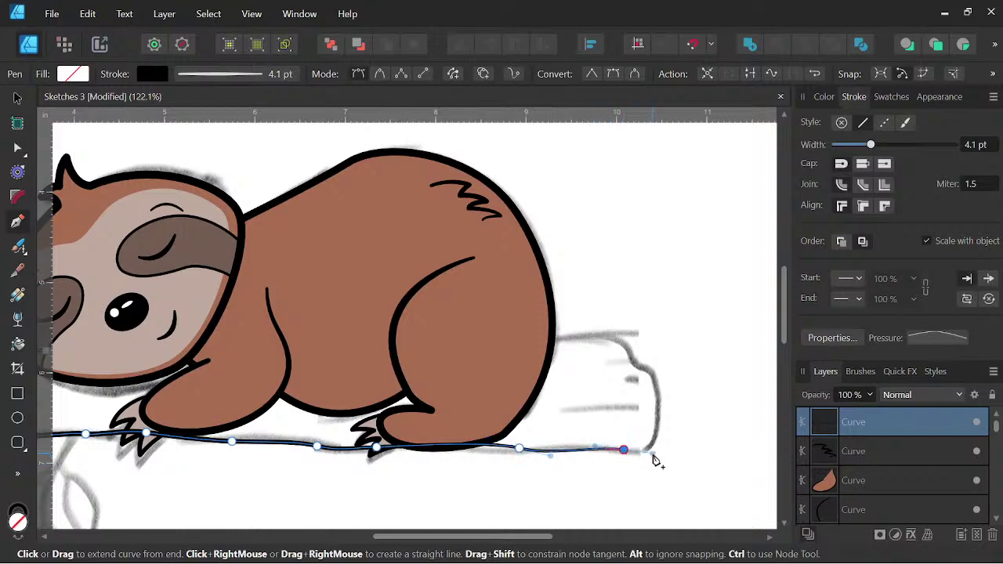
# Trace the branch's rounded, notched sawn end and close the outline with a near-straight top edge running across the body.
pyautogui.moveTo(658, 424); pyautogui.dragTo(658, 408)
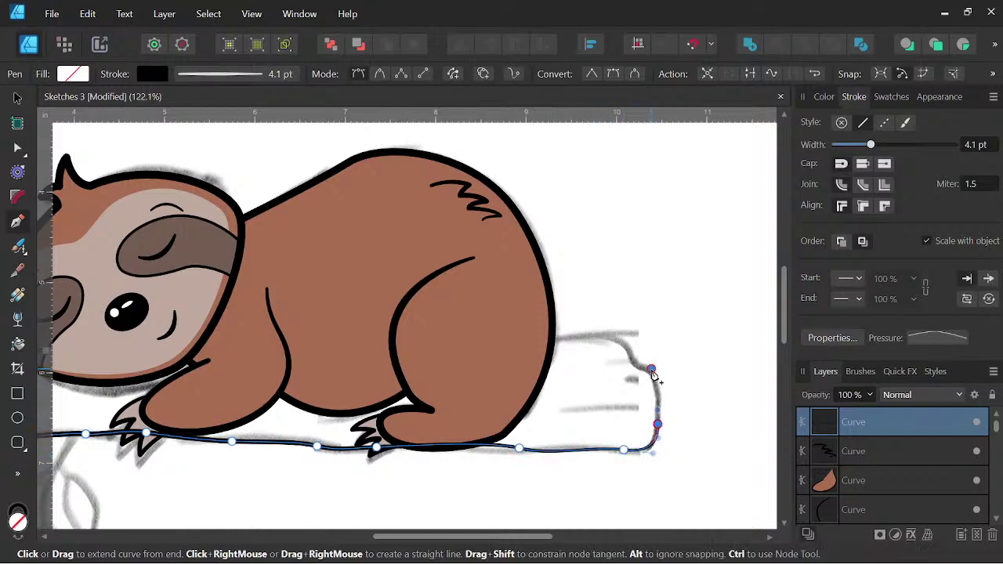
pyautogui.moveTo(651, 370); pyautogui.dragTo(630, 346)
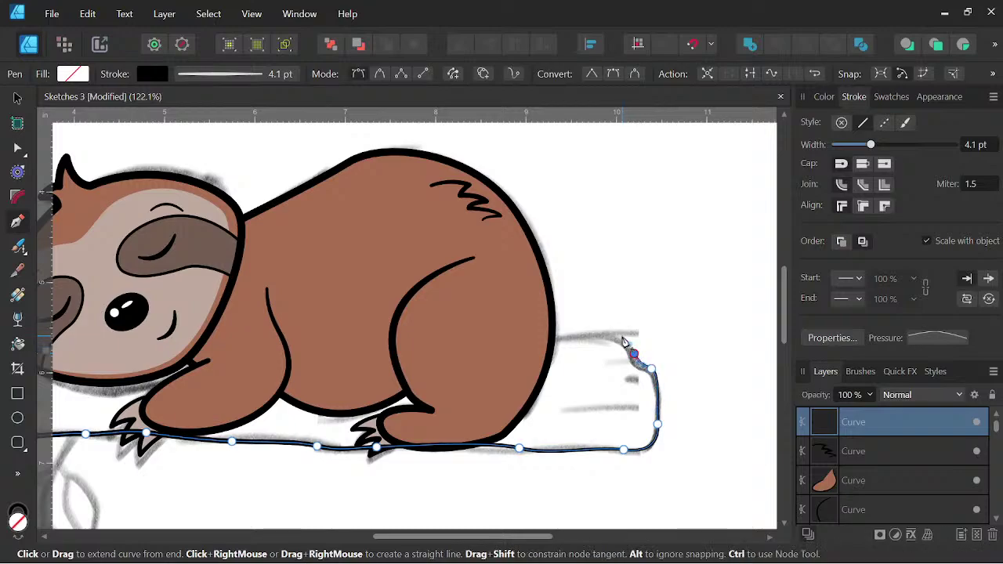
pyautogui.click(620, 337)
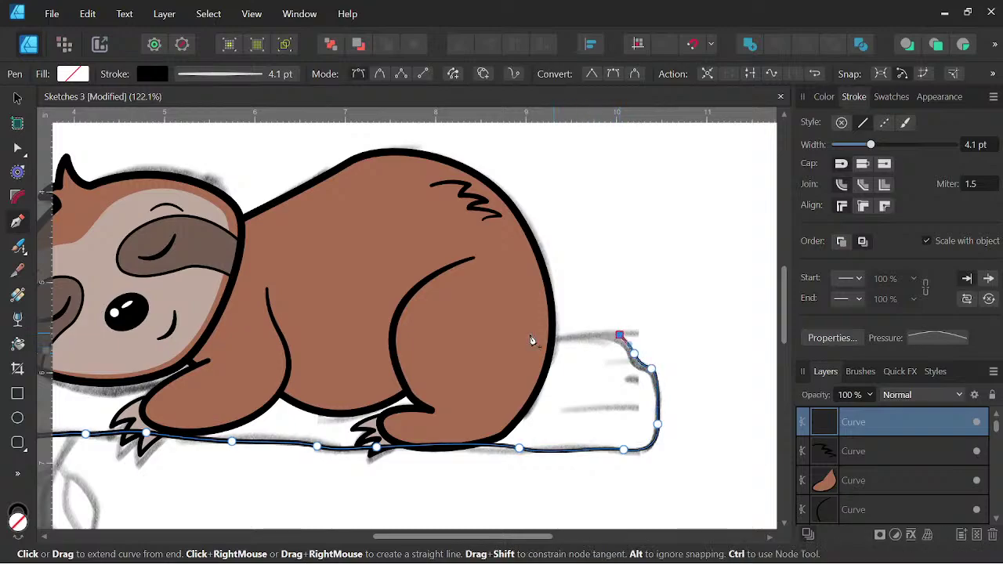
pyautogui.click(406, 336)
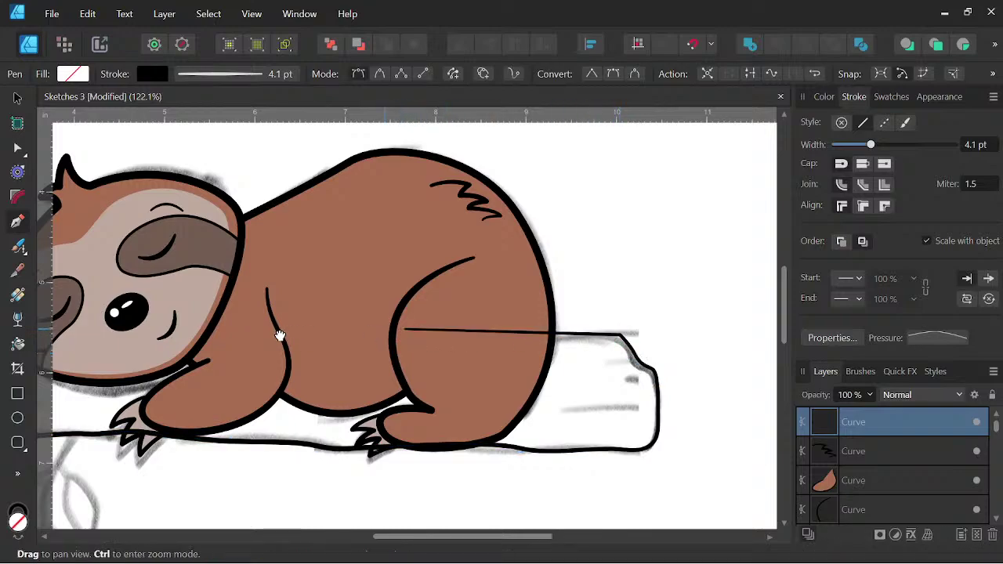
pyautogui.moveTo(280, 334); pyautogui.dragTo(447, 339)
pyautogui.click(212, 358)
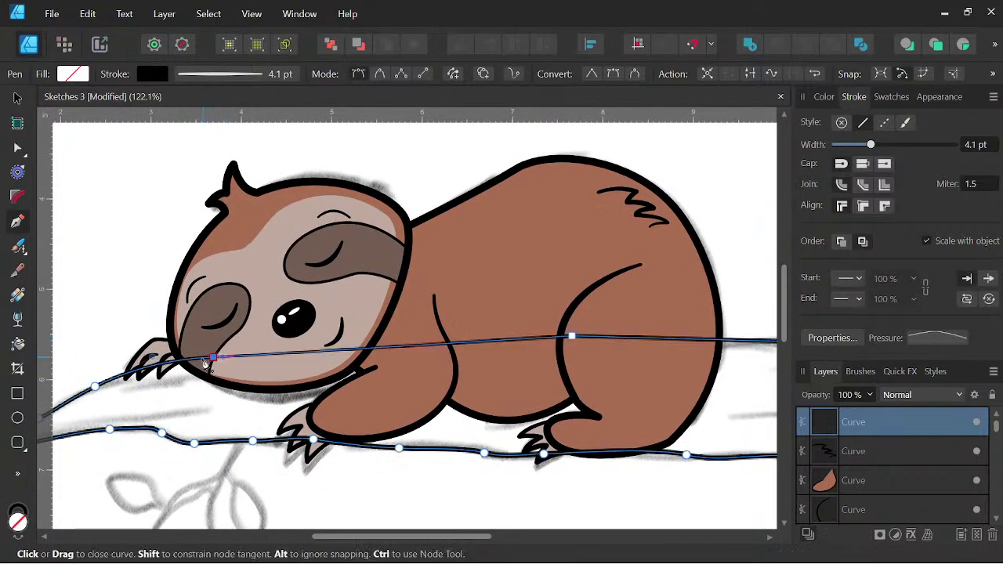
# Set the branch outline's stroke width to 5 pt and reset its pressure profile to a uniform thickness.
pyautogui.scroll(-3, 383, 337)
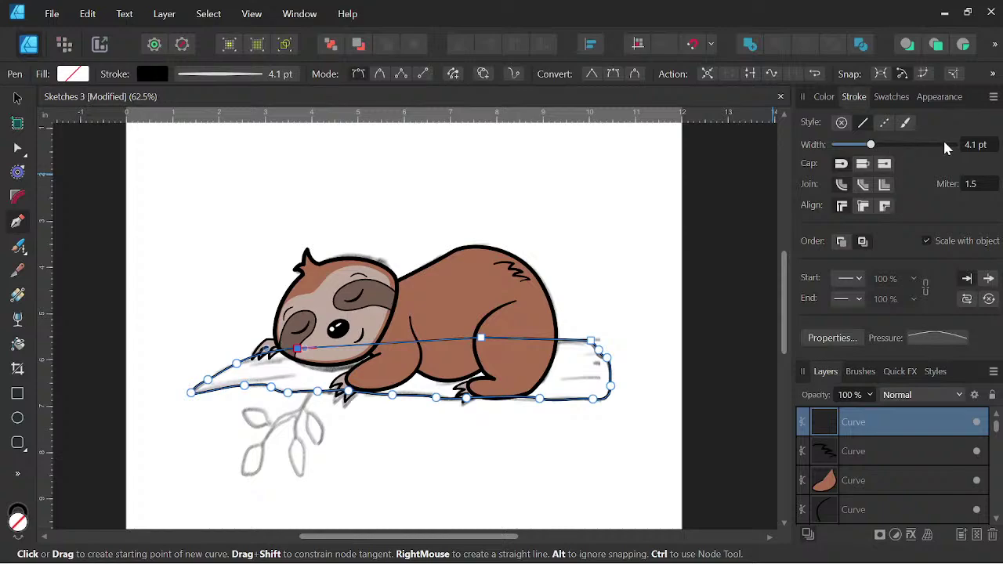
pyautogui.click(969, 143)
pyautogui.write('5')
pyautogui.press('Return')
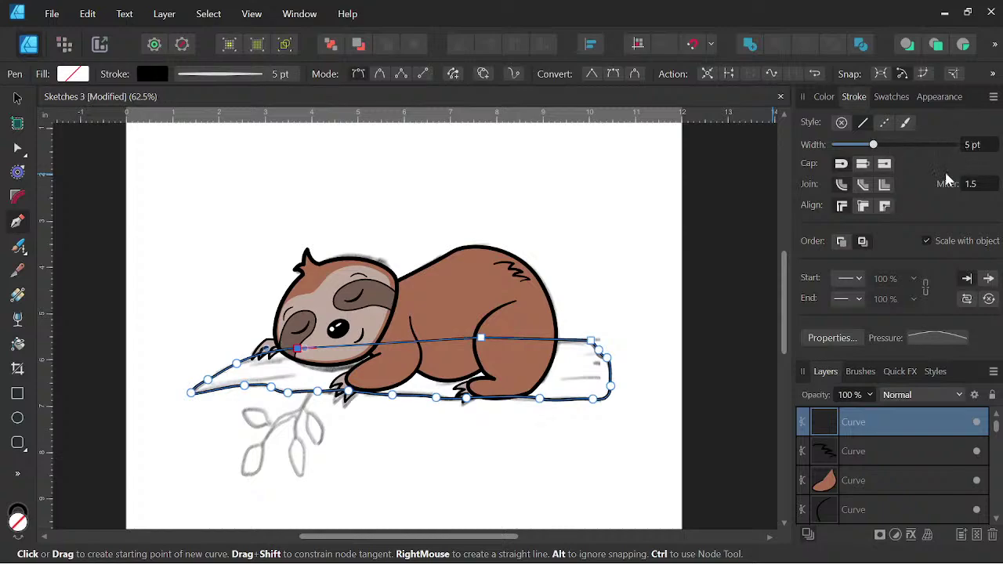
pyautogui.click(937, 339)
pyautogui.click(975, 488)
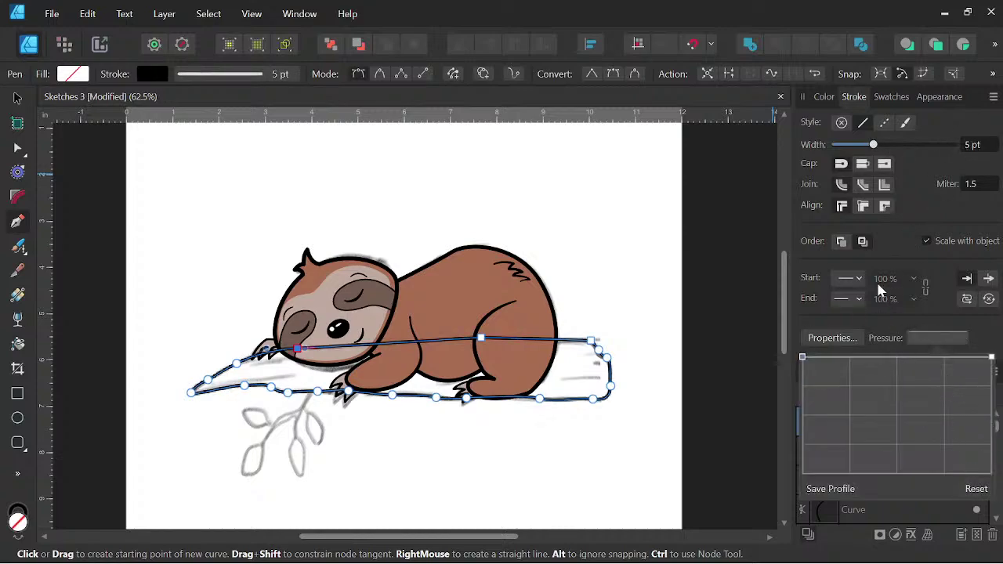
# Fill the branch with dark brown #634638 and move it behind all of the sloth's shapes.
pyautogui.click(823, 96)
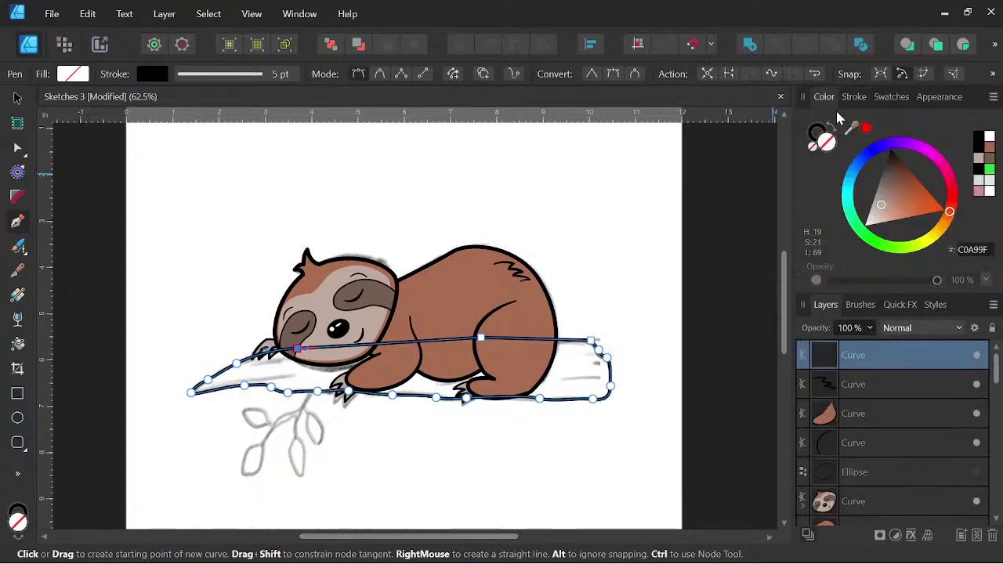
pyautogui.click(990, 149)
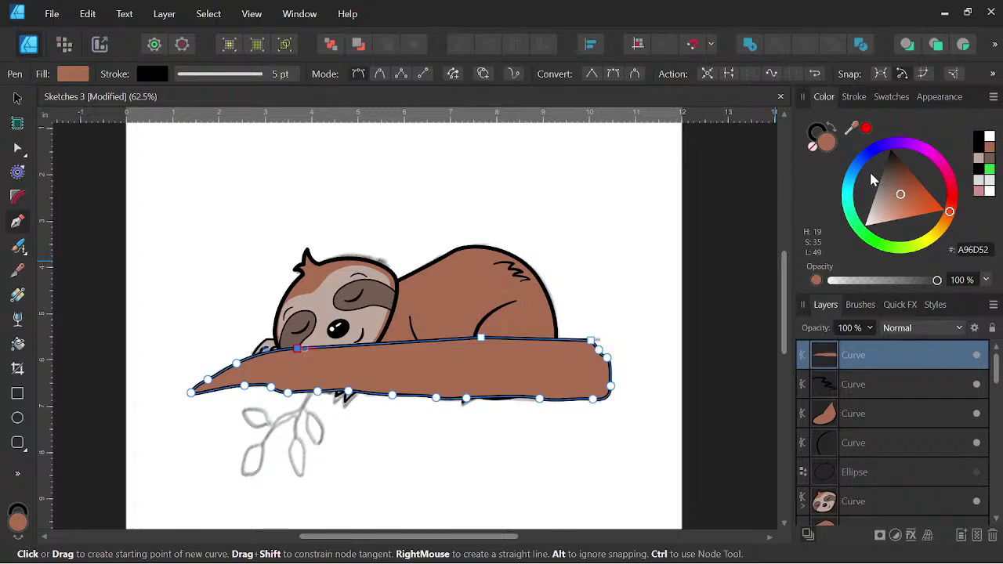
pyautogui.moveTo(901, 197); pyautogui.dragTo(894, 176)
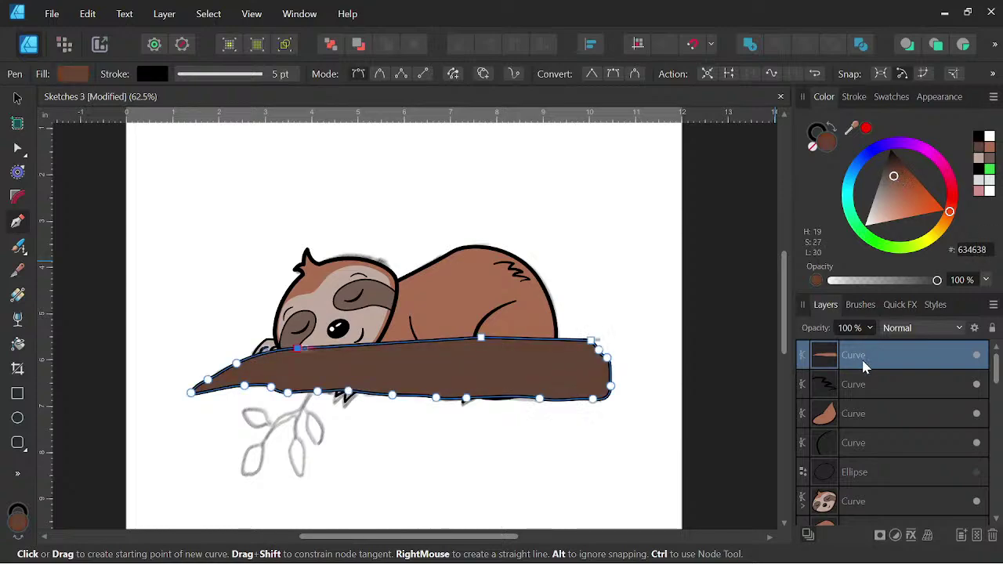
pyautogui.moveTo(865, 367); pyautogui.dragTo(846, 462)
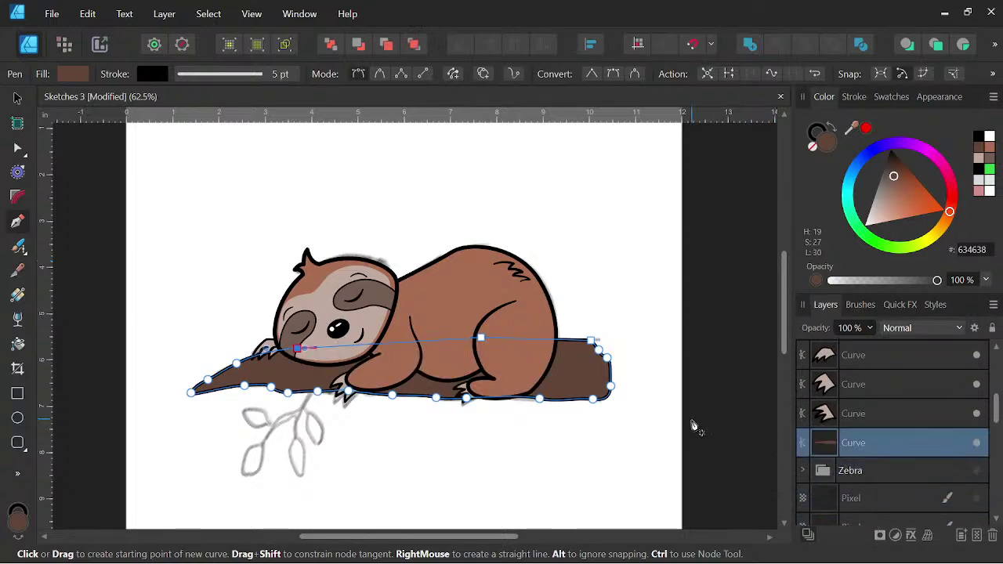
# Draw a curved grain line with the Pen tool from below the sloth's chin to the bend in the branch's lower edge.
pyautogui.scroll(1, 584, 380)
pyautogui.moveTo(610, 390); pyautogui.dragTo(633, 356)
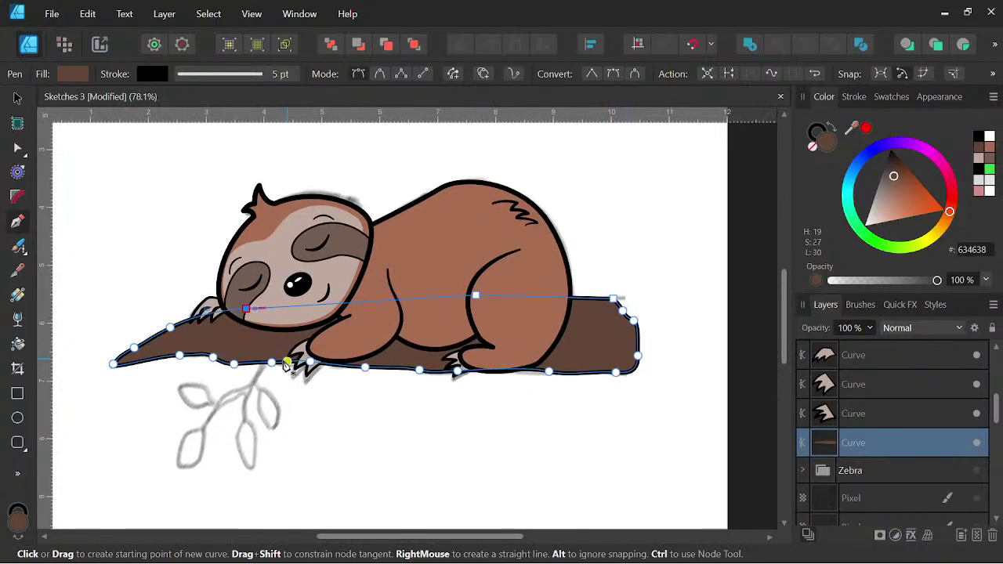
pyautogui.scroll(3, 286, 364)
pyautogui.moveTo(311, 375); pyautogui.dragTo(541, 367)
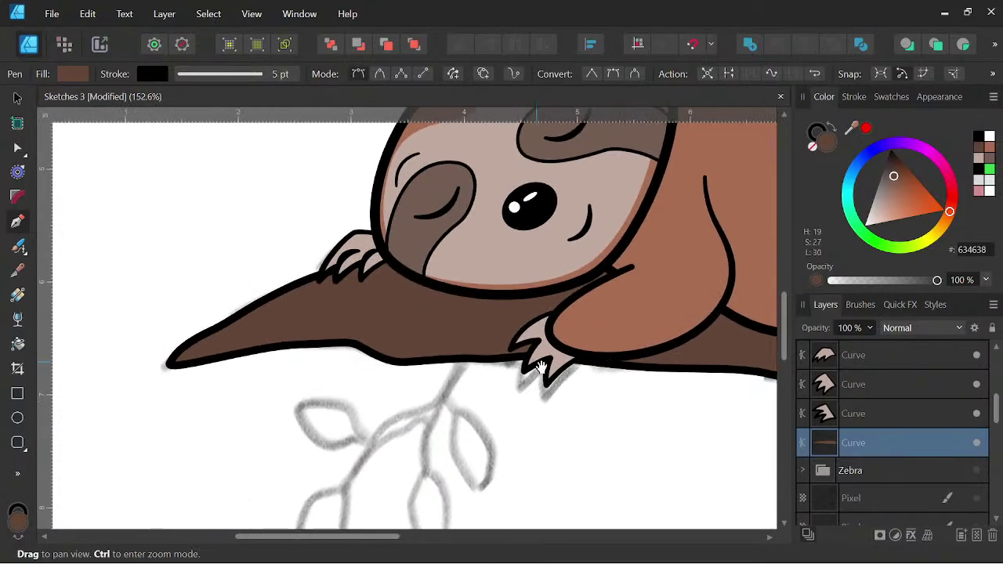
pyautogui.click(475, 320)
pyautogui.click(394, 333)
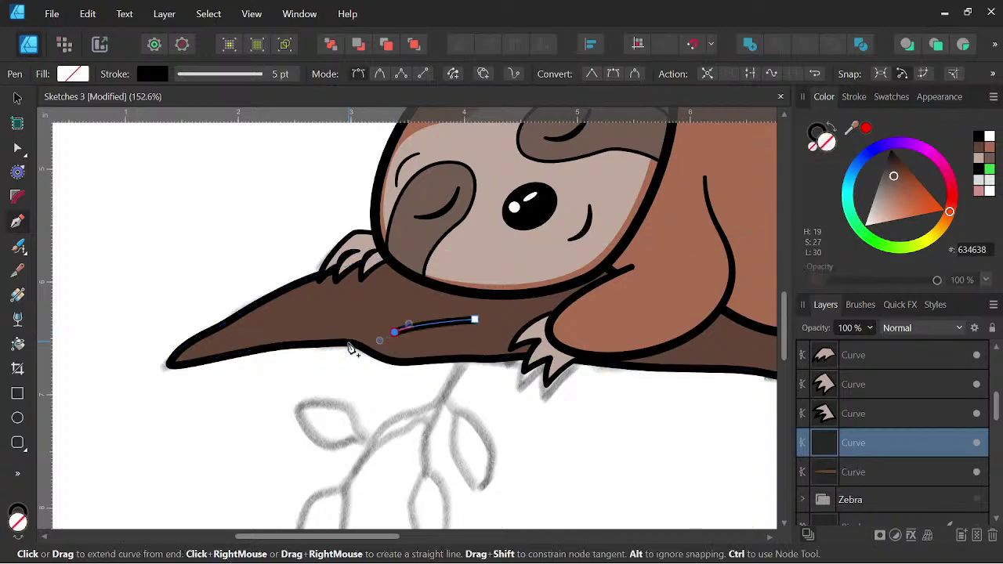
pyautogui.moveTo(348, 342); pyautogui.dragTo(303, 348)
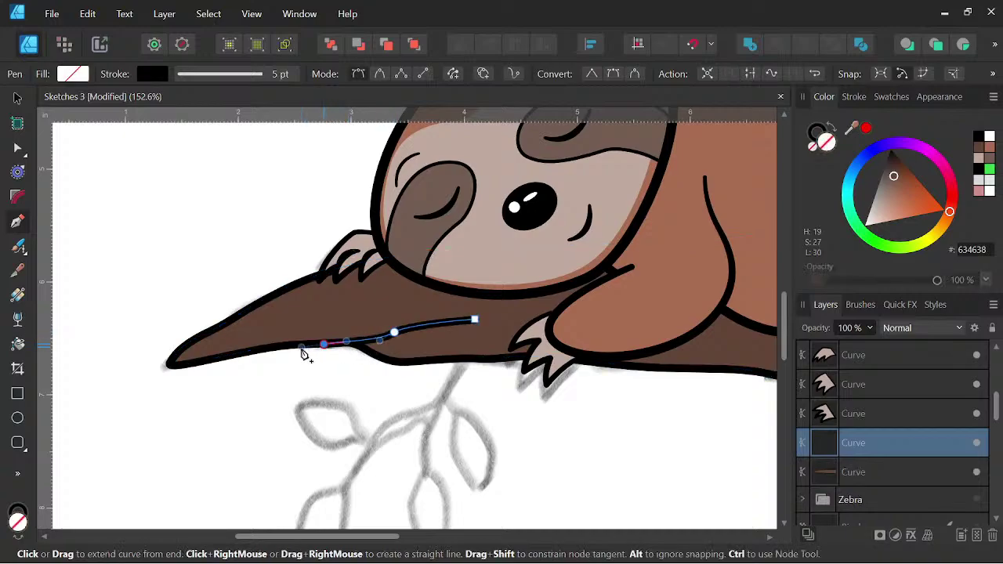
# Shape the grain line's stroke pressure to be full in the middle, thinner at the start and slightly reduced at the end.
pyautogui.click(854, 97)
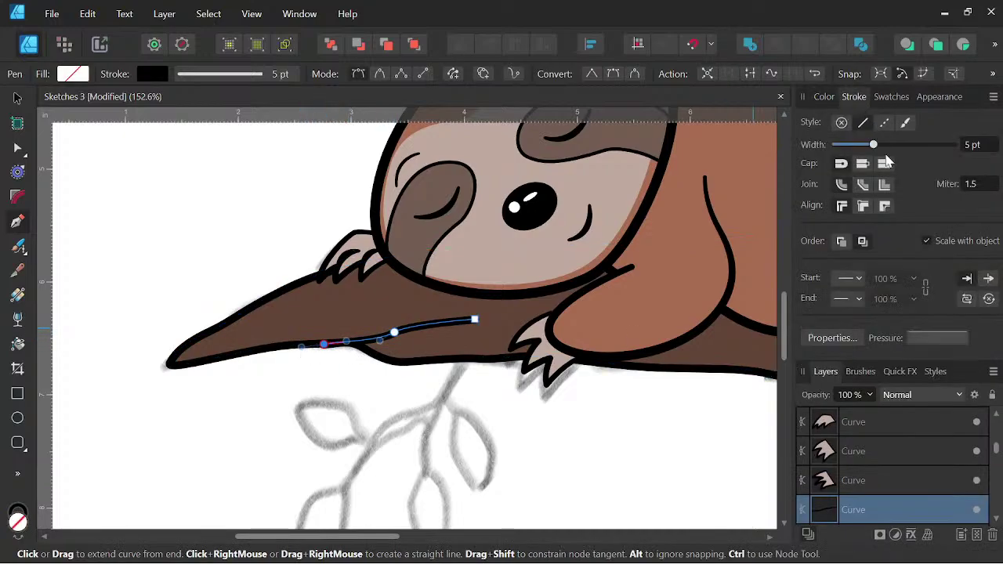
pyautogui.click(935, 339)
pyautogui.click(899, 359)
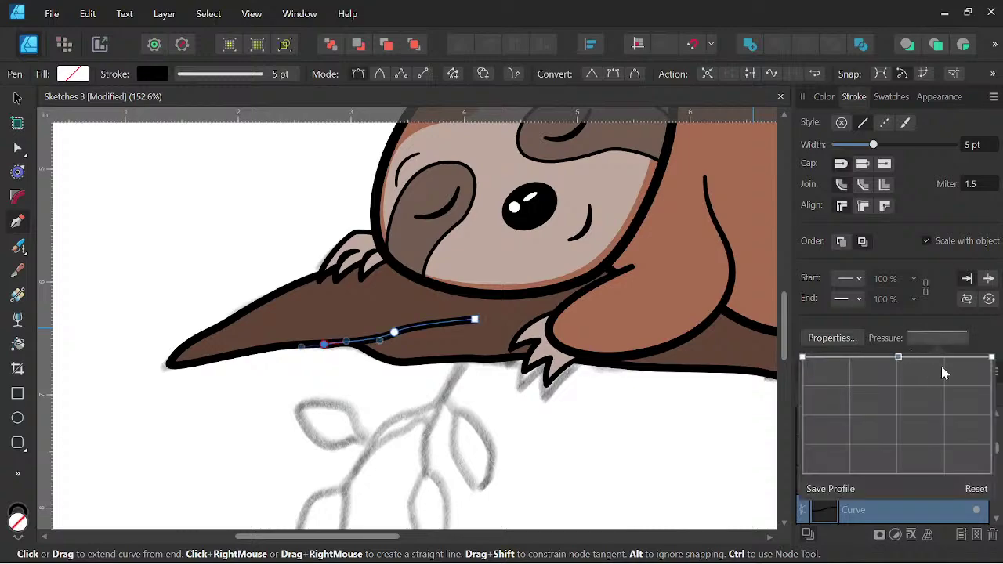
pyautogui.click(993, 357)
pyautogui.moveTo(991, 357)
pyautogui.mouseDown()
pyautogui.moveTo(991, 409)
pyautogui.moveTo(991, 366)
pyautogui.mouseUp()
pyautogui.moveTo(803, 366); pyautogui.dragTo(808, 424)
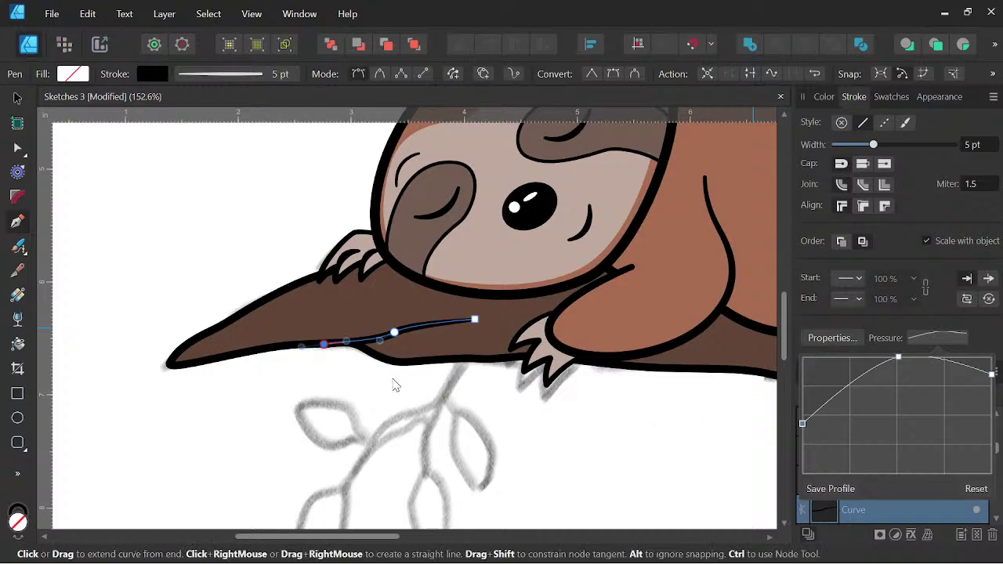
# Draw a wavy grain line from beside the sloth's rear through the notch, extending just past the branch's sawn end.
pyautogui.press('space')
pyautogui.moveTo(616, 421); pyautogui.dragTo(501, 436)
pyautogui.press('space')
pyautogui.scroll(1, 565, 377)
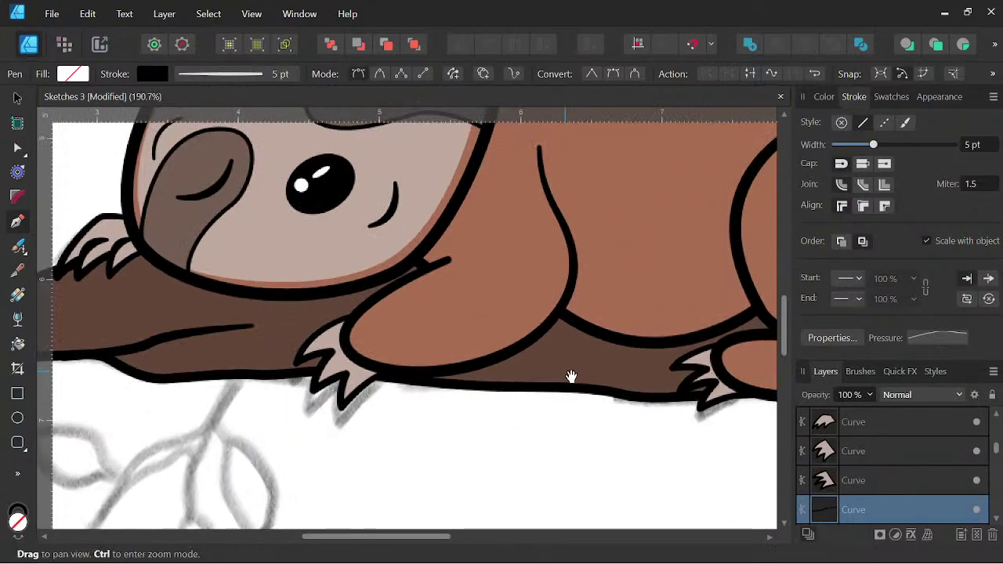
pyautogui.scroll(-1, 580, 375)
pyautogui.press('space')
pyautogui.moveTo(547, 386); pyautogui.dragTo(452, 397)
pyautogui.scroll(-3, 494, 362)
pyautogui.press('space')
pyautogui.moveTo(560, 349); pyautogui.dragTo(502, 369)
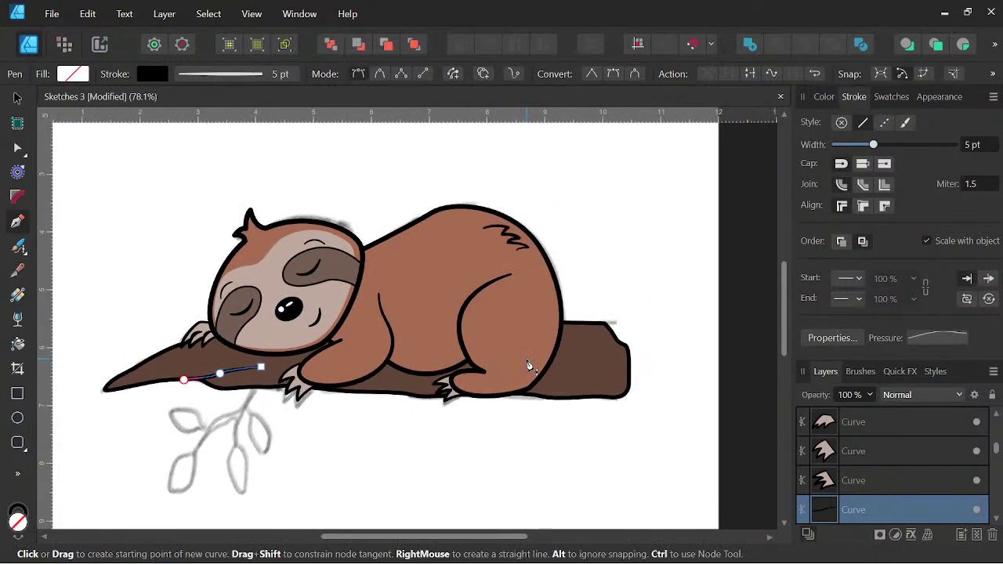
pyautogui.scroll(2, 531, 365)
pyautogui.click(590, 351)
pyautogui.moveTo(639, 345); pyautogui.dragTo(726, 344)
pyautogui.click(701, 339)
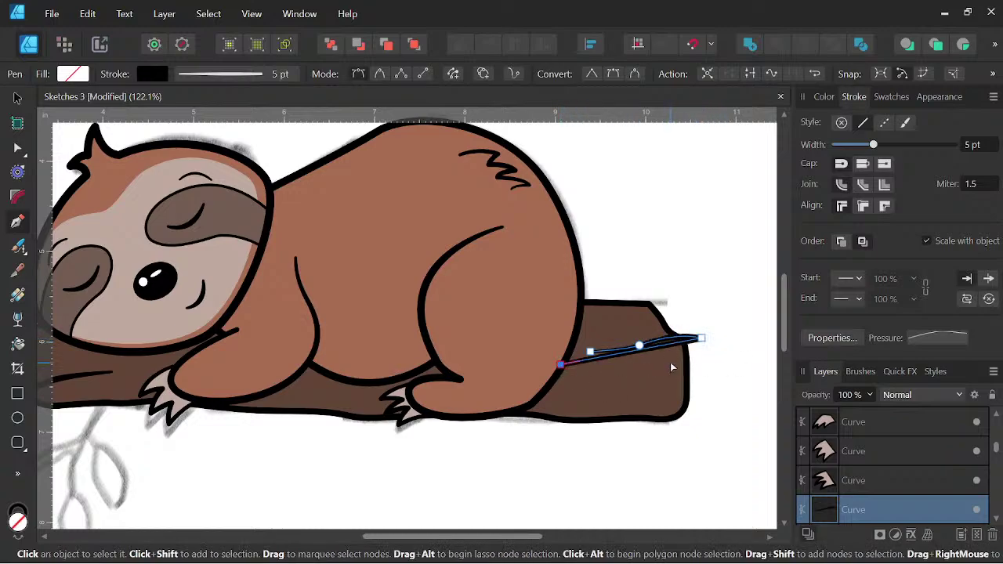
# Draw a second curved grain line just below the wavy one, running back to the sloth's rear.
pyautogui.scroll(1, 655, 365)
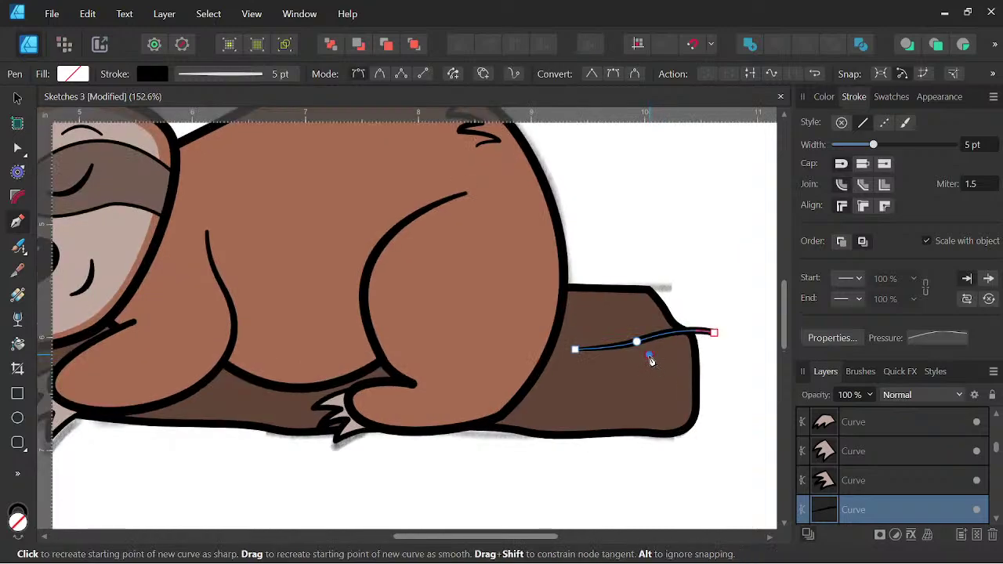
pyautogui.moveTo(580, 367); pyautogui.dragTo(515, 362)
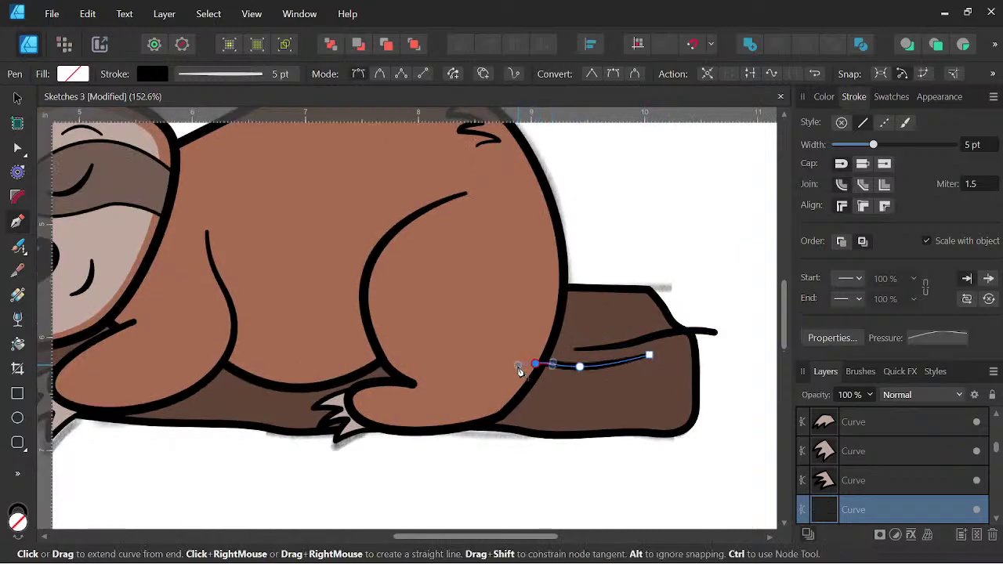
pyautogui.press('Escape')
# Draw a straight horizontal grain line near the branch's upper edge, ending on the slanted cut of the sawn end.
pyautogui.moveTo(690, 403); pyautogui.dragTo(708, 410)
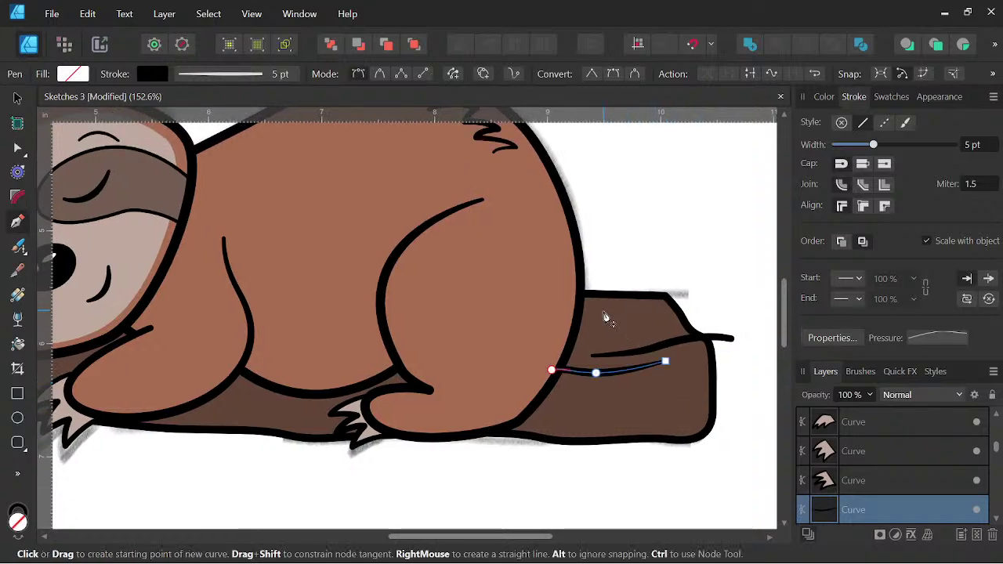
pyautogui.press('space')
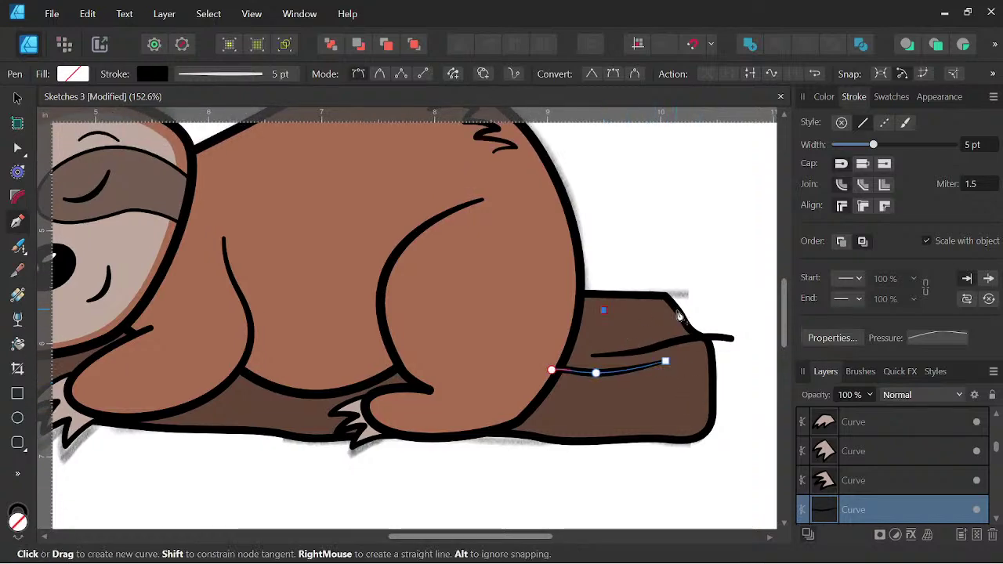
pyautogui.click(680, 310)
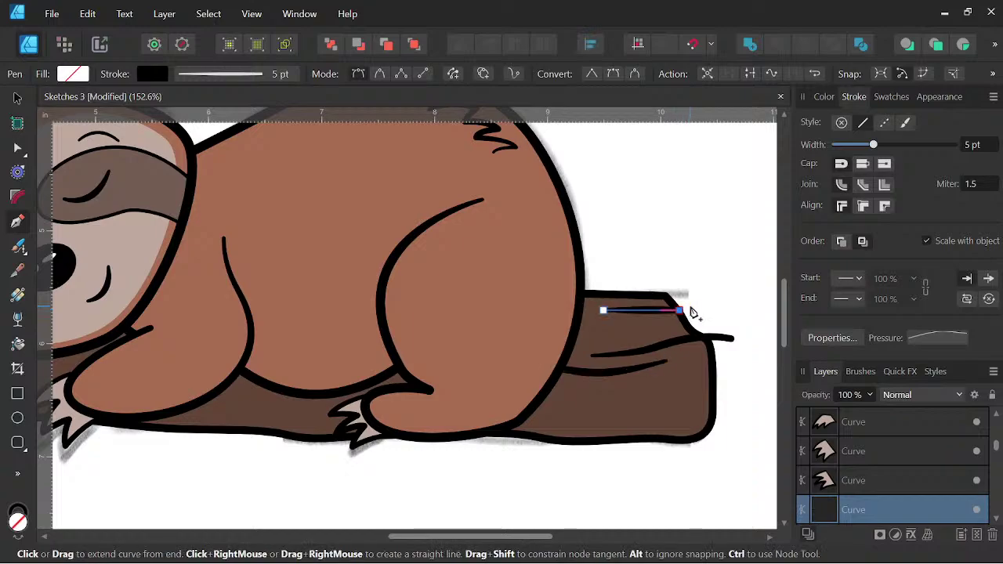
pyautogui.scroll(-3, 692, 313)
pyautogui.moveTo(755, 355); pyautogui.dragTo(749, 340)
pyautogui.scroll(2, 703, 351)
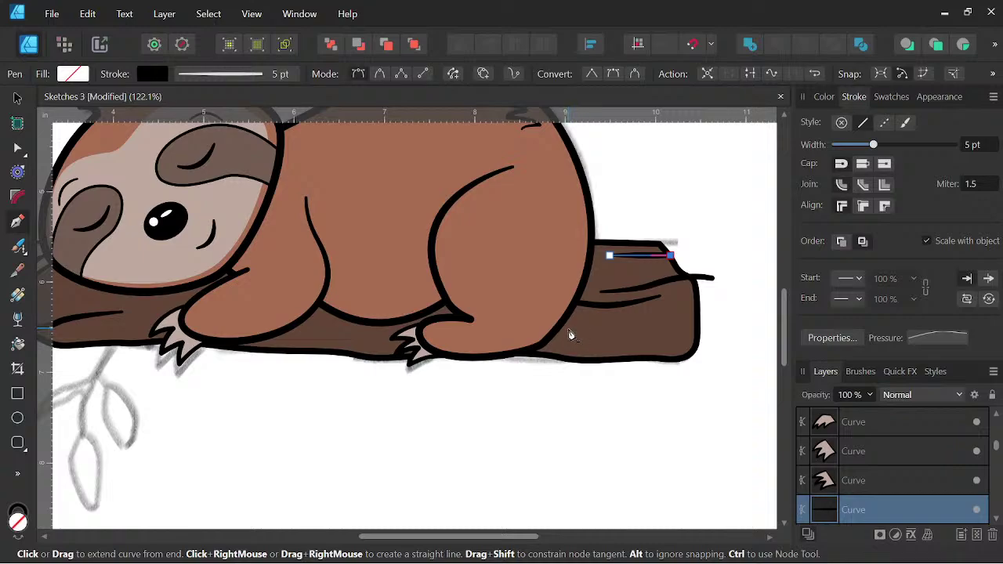
pyautogui.click(619, 326)
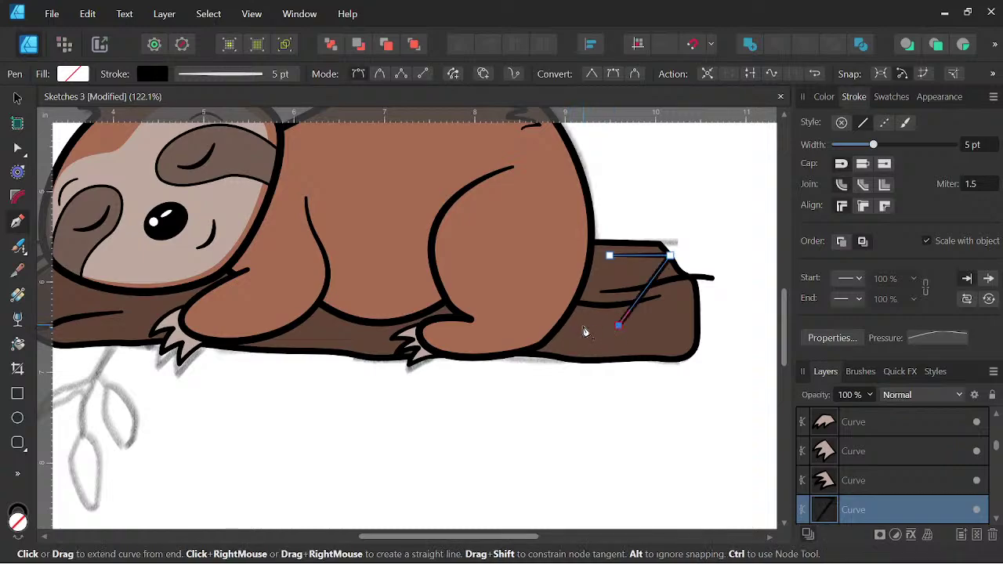
pyautogui.press('ctrl')
pyautogui.hotkey('ctrl', 'z')
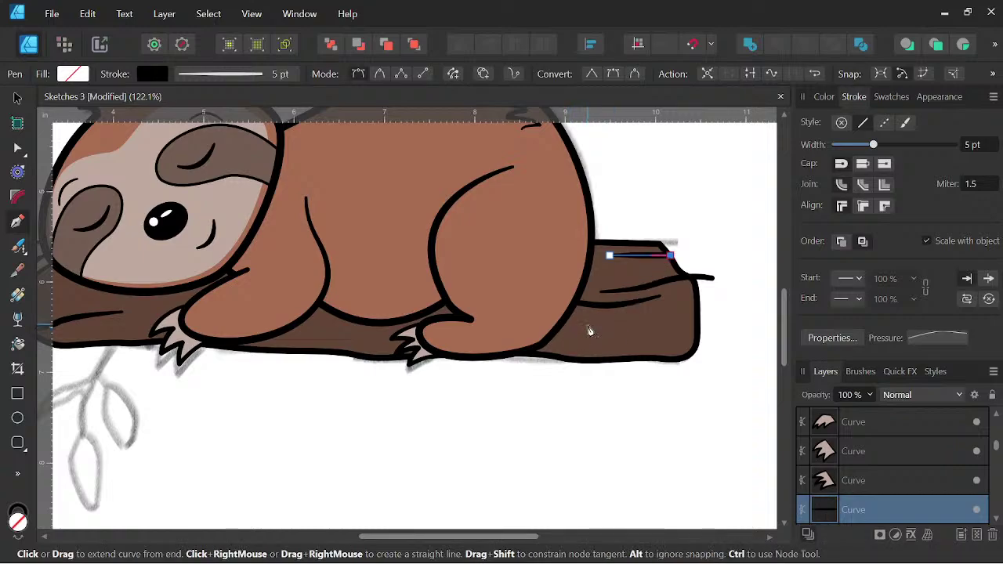
# Draw a separate short horizontal grain line below the curved ones, running back to the sloth's rear.
pyautogui.press('Escape')
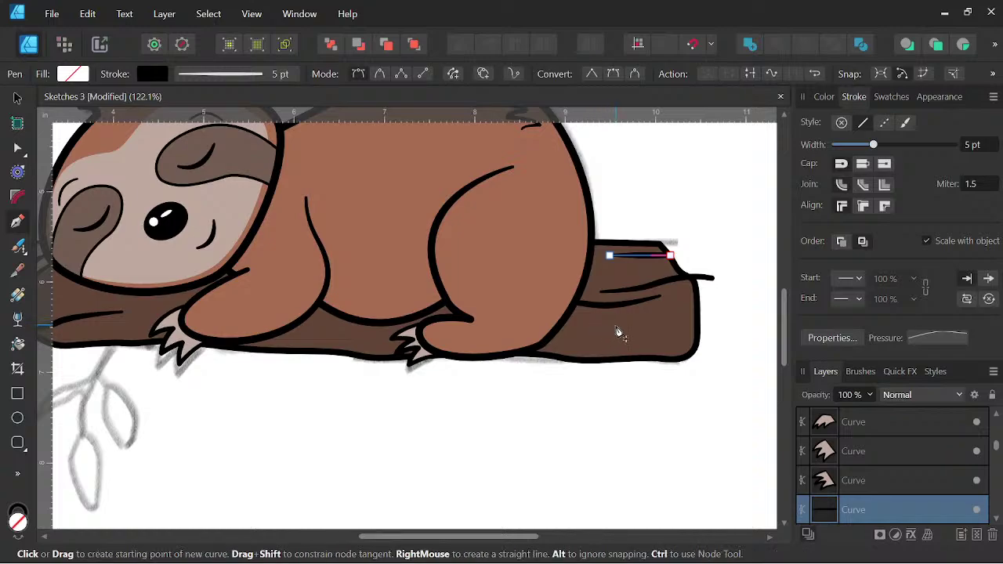
pyautogui.click(617, 325)
pyautogui.click(560, 327)
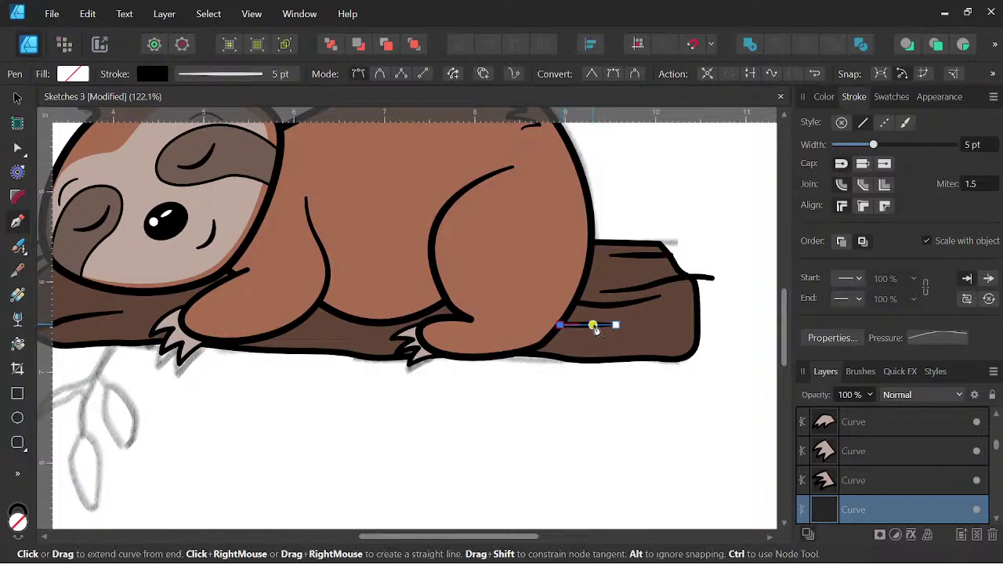
pyautogui.scroll(-2, 593, 326)
pyautogui.press('space')
pyautogui.moveTo(711, 341); pyautogui.dragTo(726, 335)
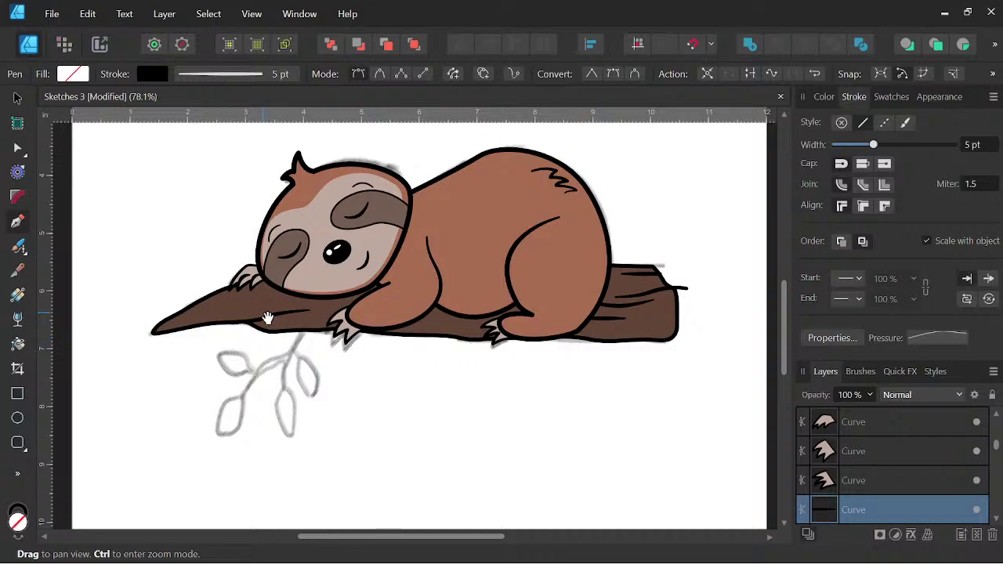
pyautogui.press('Escape')
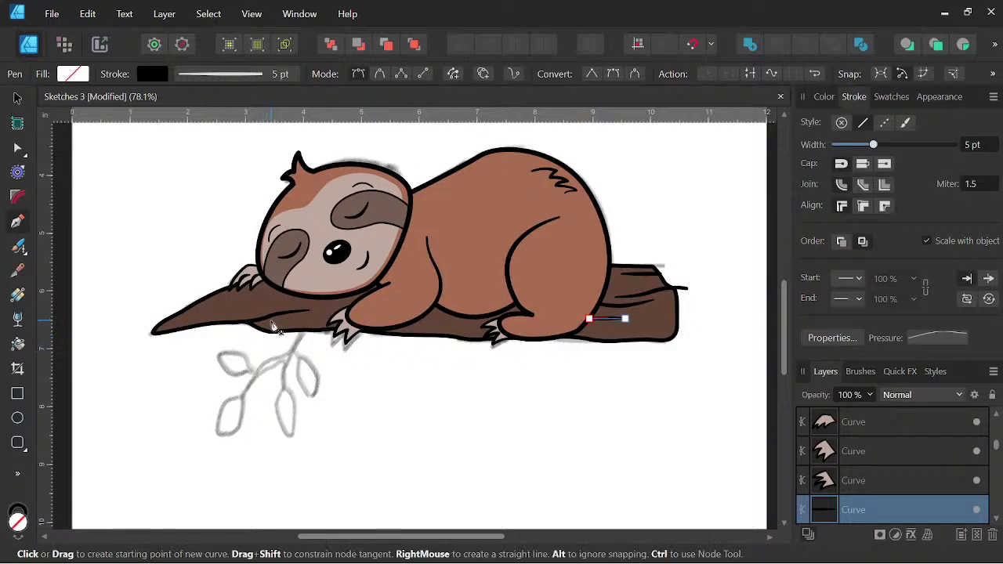
pyautogui.scroll(3, 224, 302)
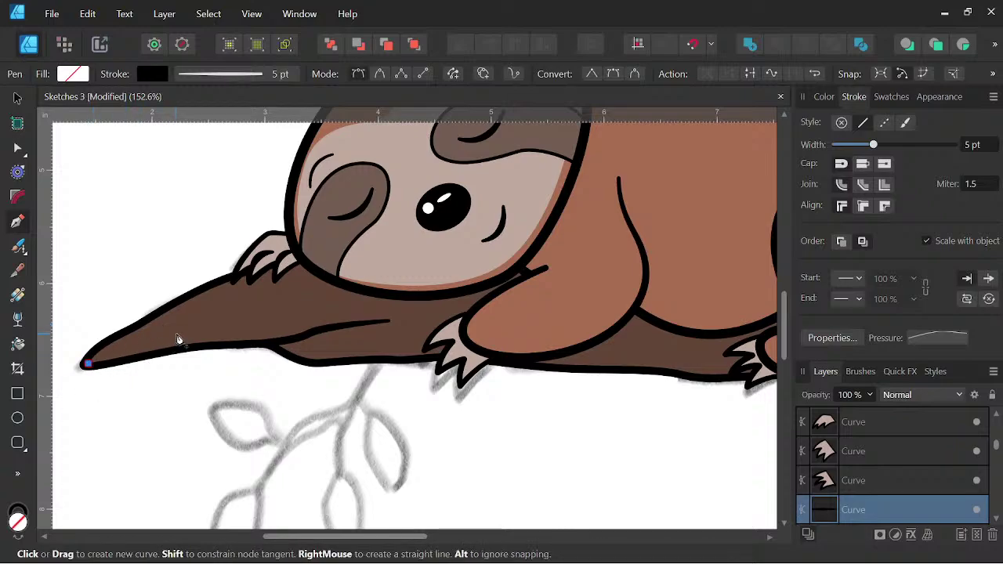
pyautogui.moveTo(177, 330); pyautogui.dragTo(278, 310)
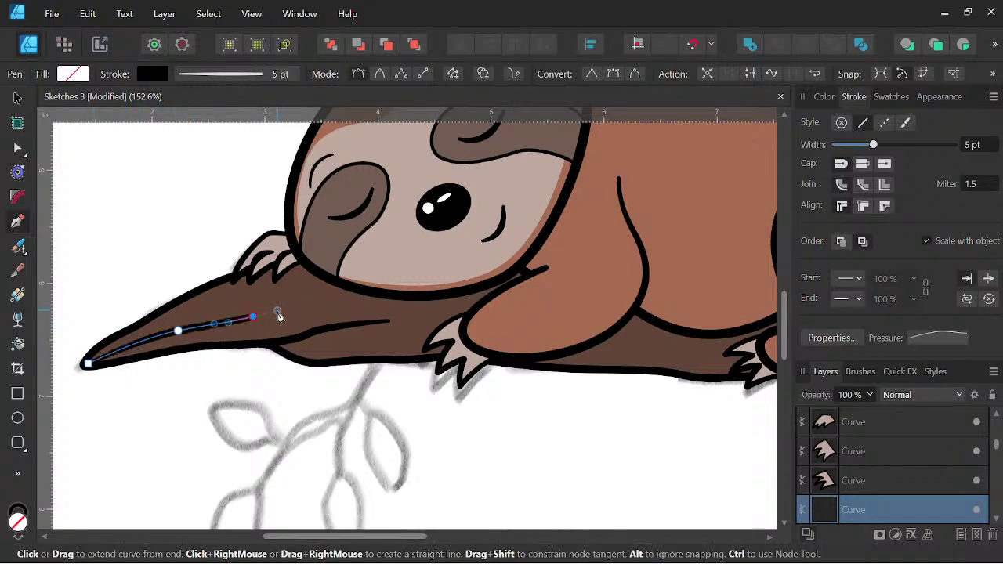
pyautogui.press('space')
pyautogui.hotkey('ctrl', 'z')
pyautogui.hotkey('ctrl', 'z')
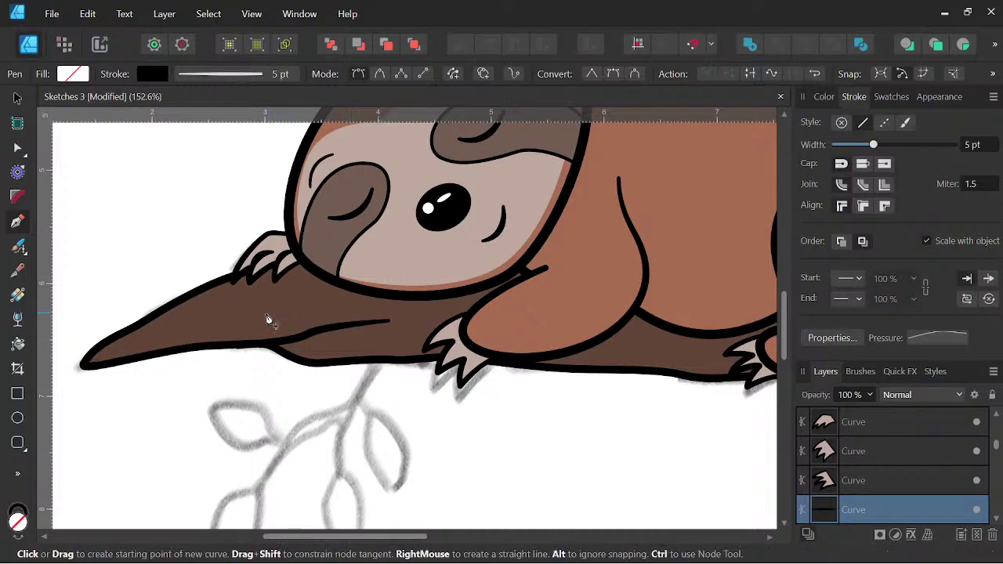
# Draw a curved grain line from below the far paw down to the branch's pointed tip.
pyautogui.moveTo(202, 322); pyautogui.dragTo(149, 337)
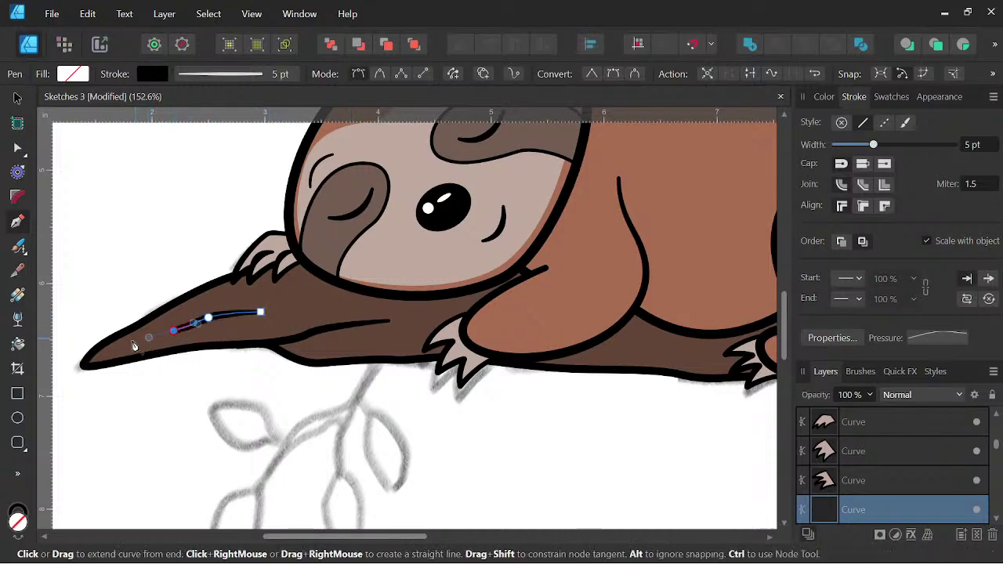
pyautogui.moveTo(84, 364); pyautogui.dragTo(83, 374)
pyautogui.press('space')
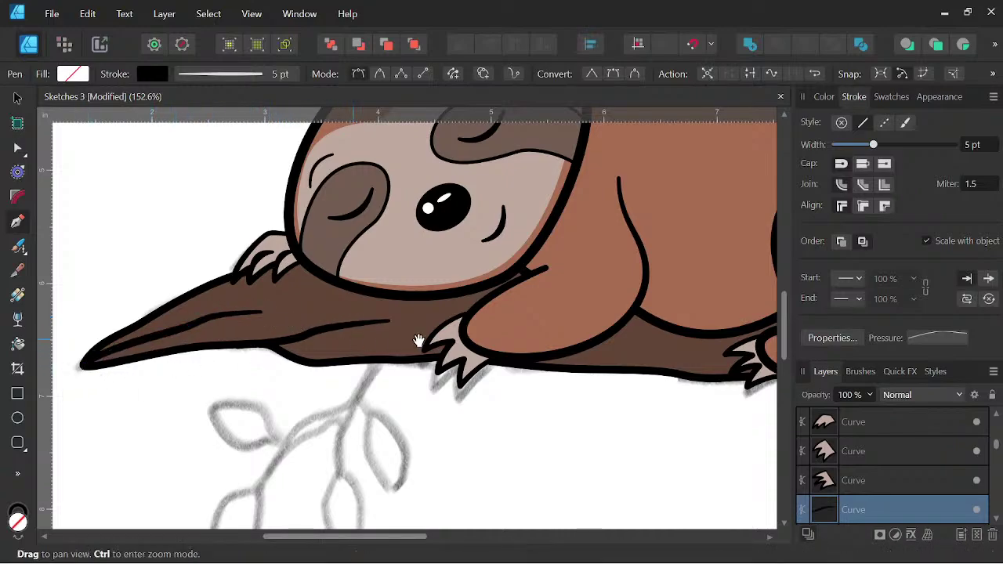
# Clip all of the branch's grain lines inside the branch shape.
pyautogui.scroll(-4, 414, 336)
pyautogui.moveTo(457, 368); pyautogui.dragTo(408, 391)
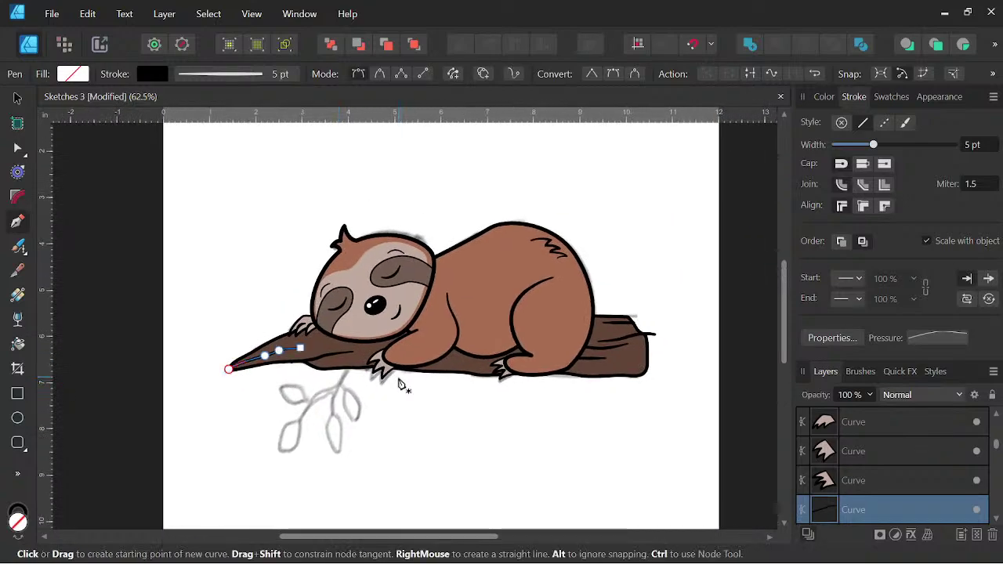
pyautogui.scroll(-2, 903, 483)
pyautogui.scroll(-1, 874, 457)
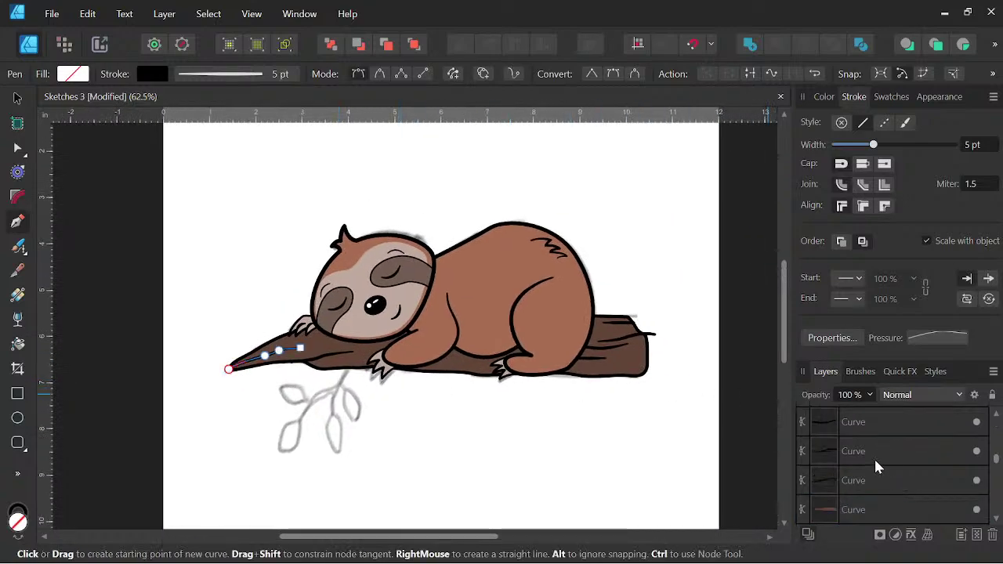
pyautogui.keyDown('shift'); pyautogui.click(868, 476); pyautogui.keyUp('shift')
pyautogui.scroll(1, 865, 457)
pyautogui.scroll(-1, 864, 429)
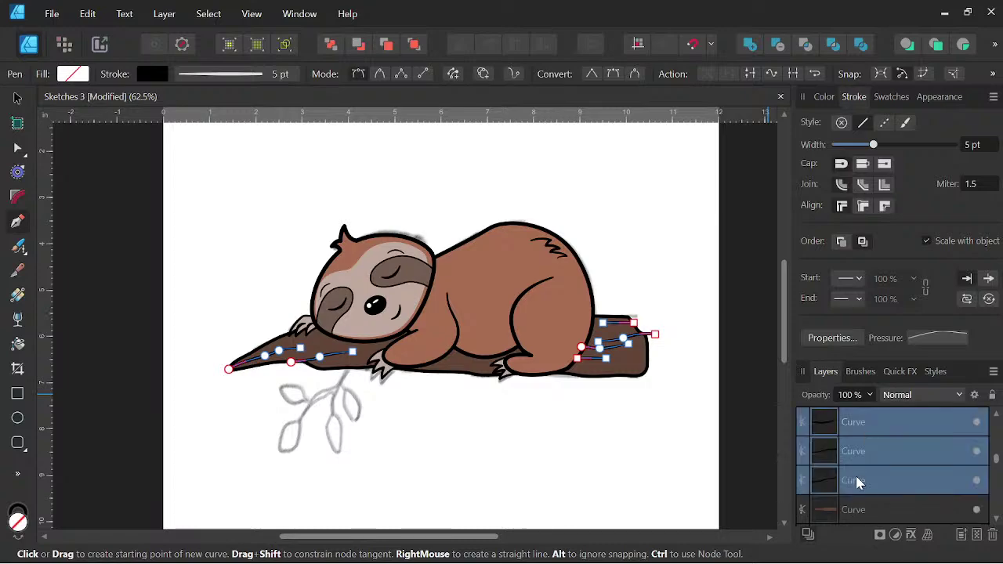
pyautogui.moveTo(854, 479); pyautogui.dragTo(854, 507)
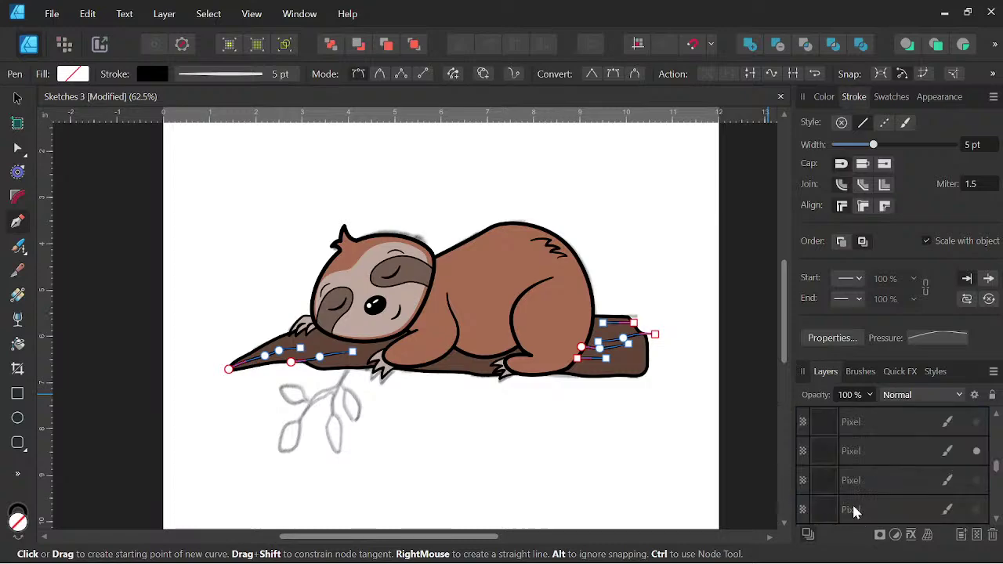
pyautogui.scroll(2, 881, 435)
pyautogui.click(876, 427)
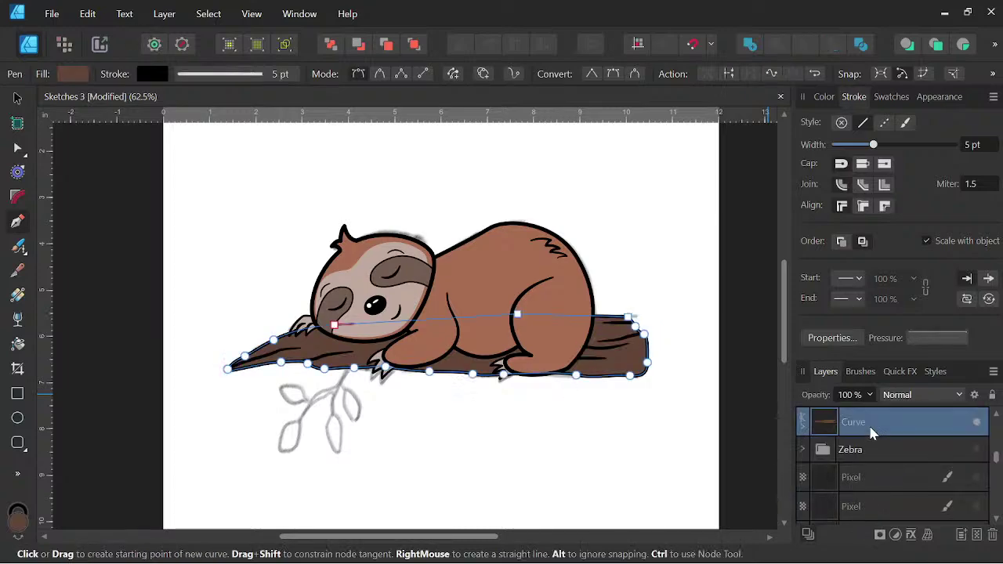
pyautogui.scroll(-2, 510, 431)
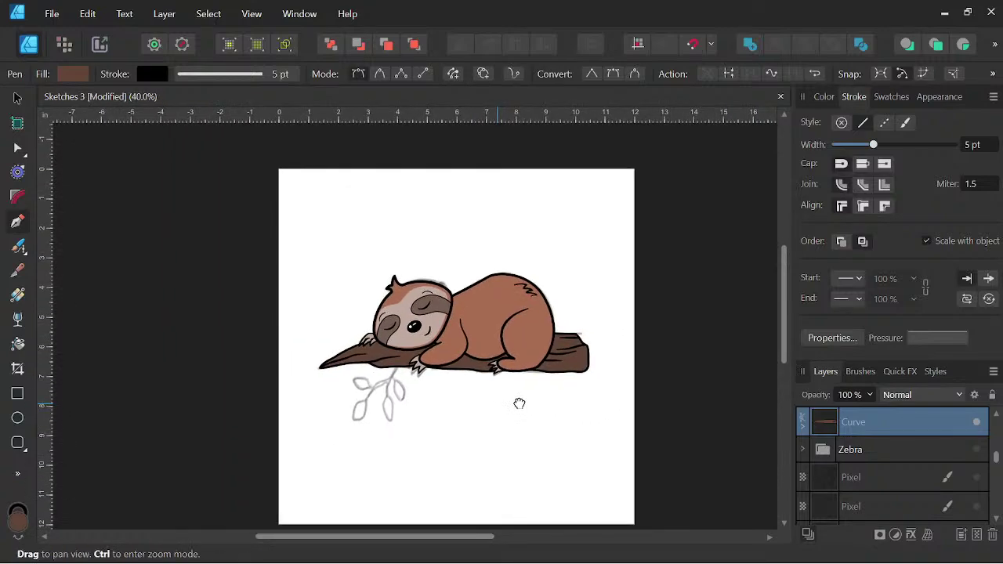
# Draw a curved twig line over the sketch, from the lower-left leaf up to the branch's underside.
pyautogui.scroll(6, 401, 396)
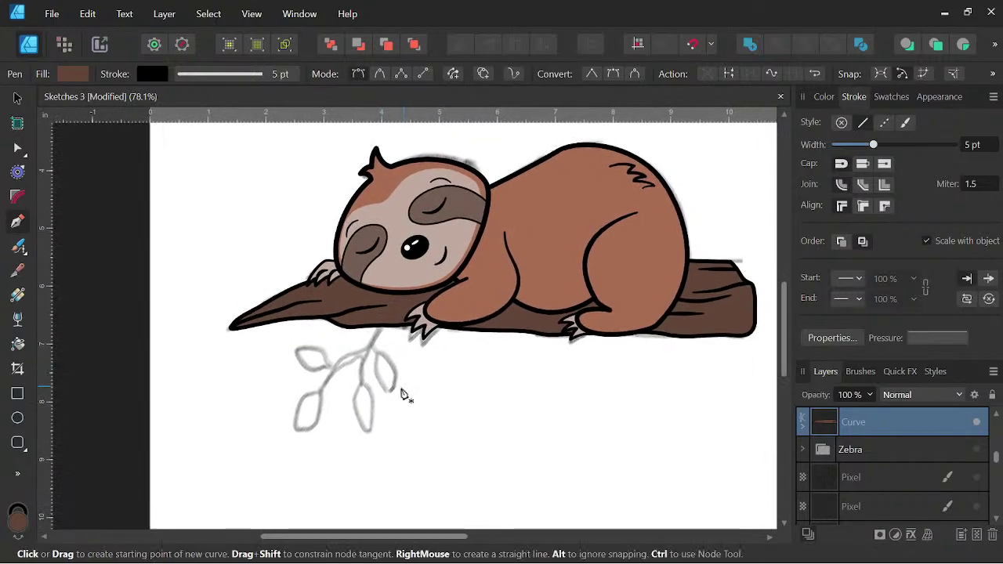
pyautogui.click(304, 395)
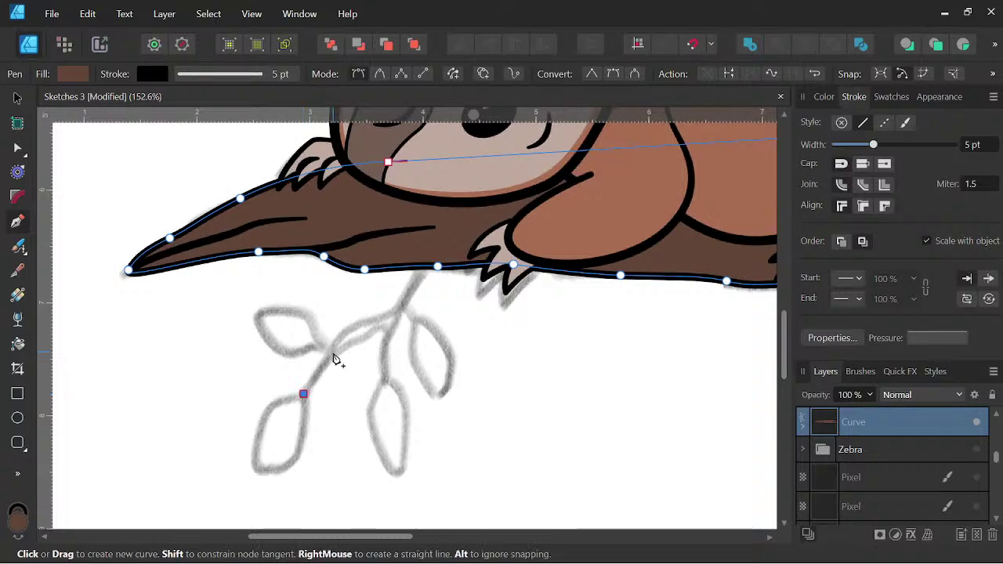
pyautogui.moveTo(335, 352); pyautogui.dragTo(414, 291)
pyautogui.press('space')
pyautogui.click(428, 274)
pyautogui.press('space')
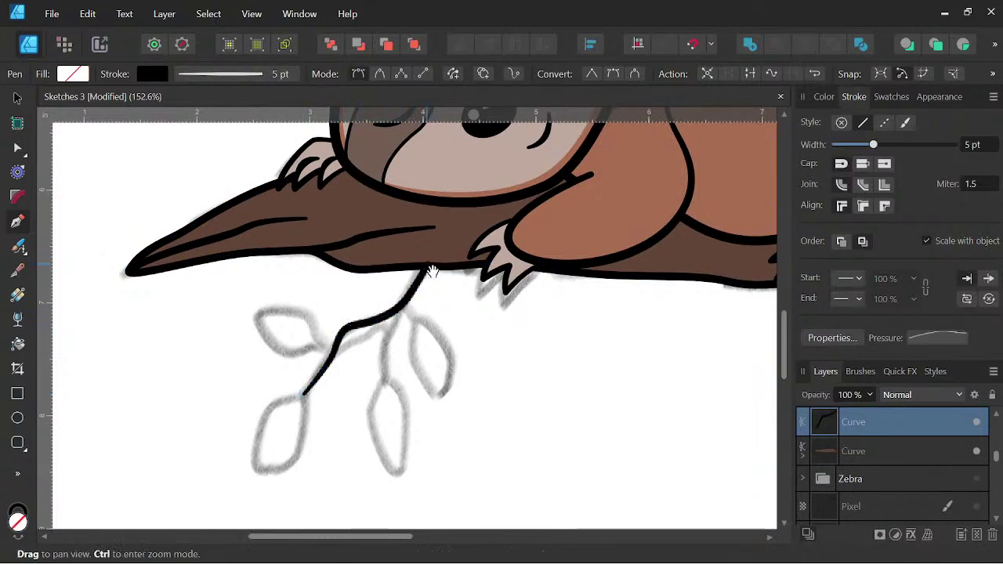
pyautogui.press('Escape')
# Draw a short side twig from the top of the middle leaf up to the main twig's fork.
pyautogui.click(383, 381)
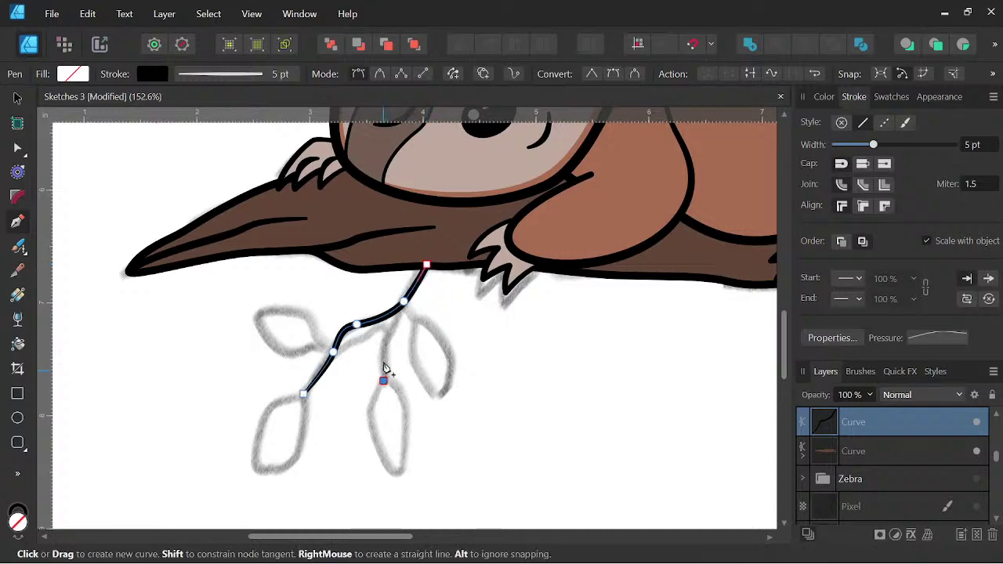
pyautogui.moveTo(384, 345); pyautogui.dragTo(400, 318)
pyautogui.click(401, 305)
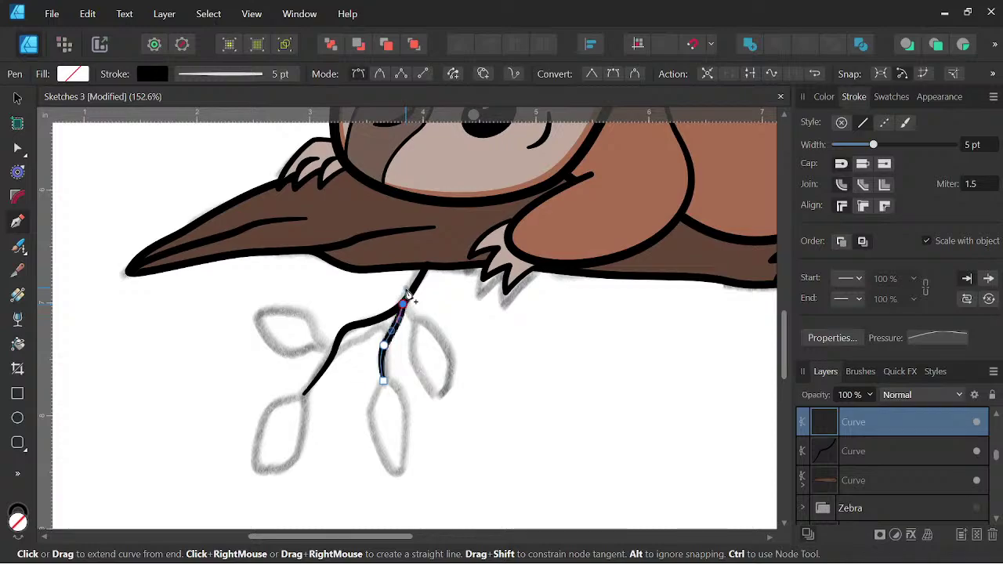
pyautogui.press('Escape')
# Expand the strokes of both twig lines into filled shapes.
pyautogui.scroll(-3, 479, 329)
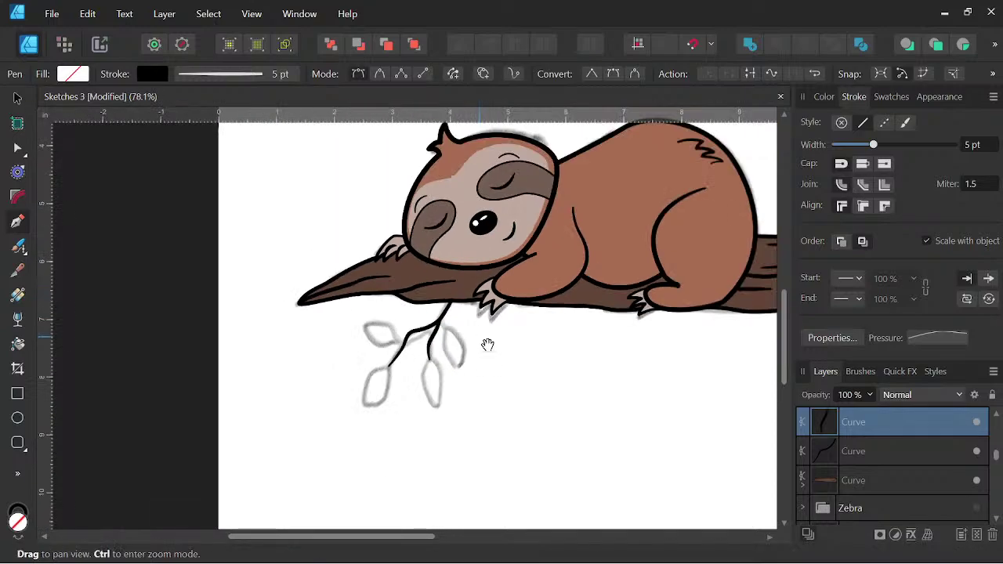
pyautogui.click(18, 100)
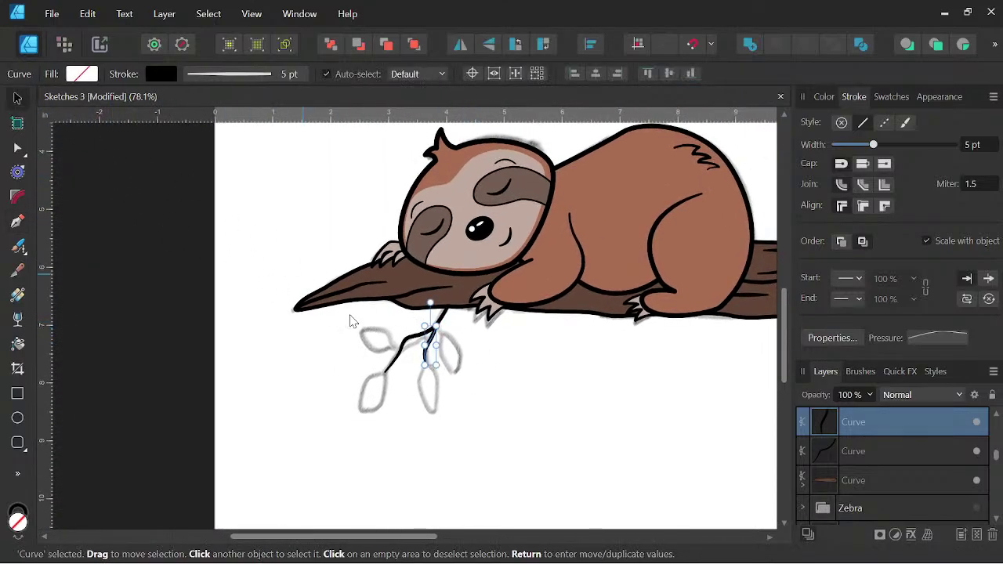
pyautogui.moveTo(565, 402); pyautogui.dragTo(504, 408)
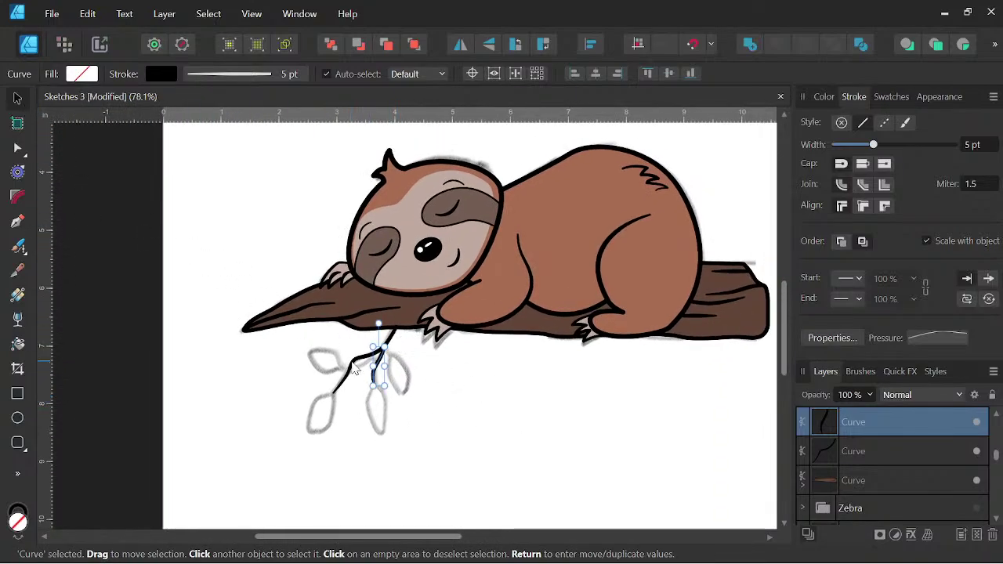
pyautogui.keyDown('shift'); pyautogui.click(355, 372); pyautogui.keyUp('shift')
pyautogui.scroll(5, 355, 371)
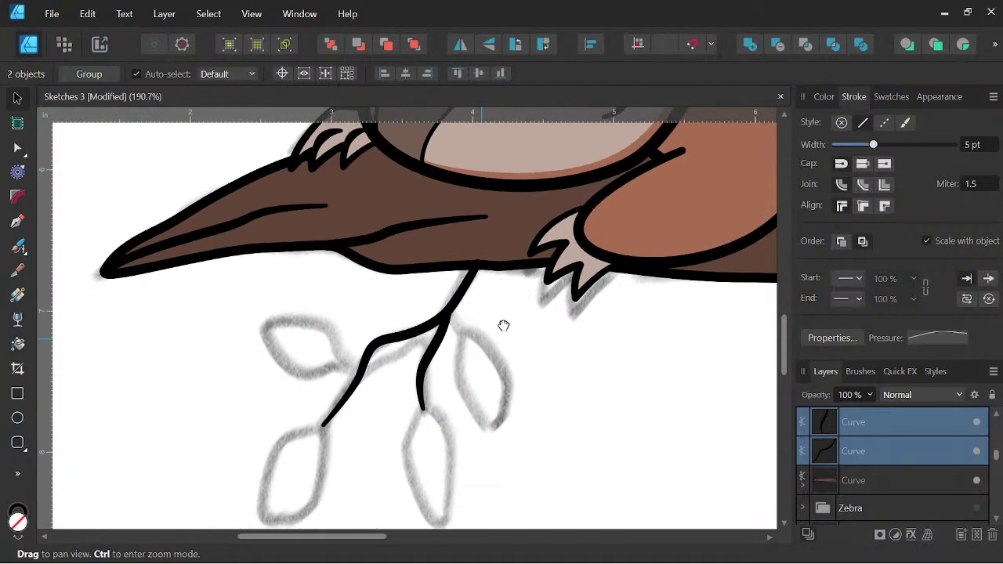
pyautogui.click(171, 14)
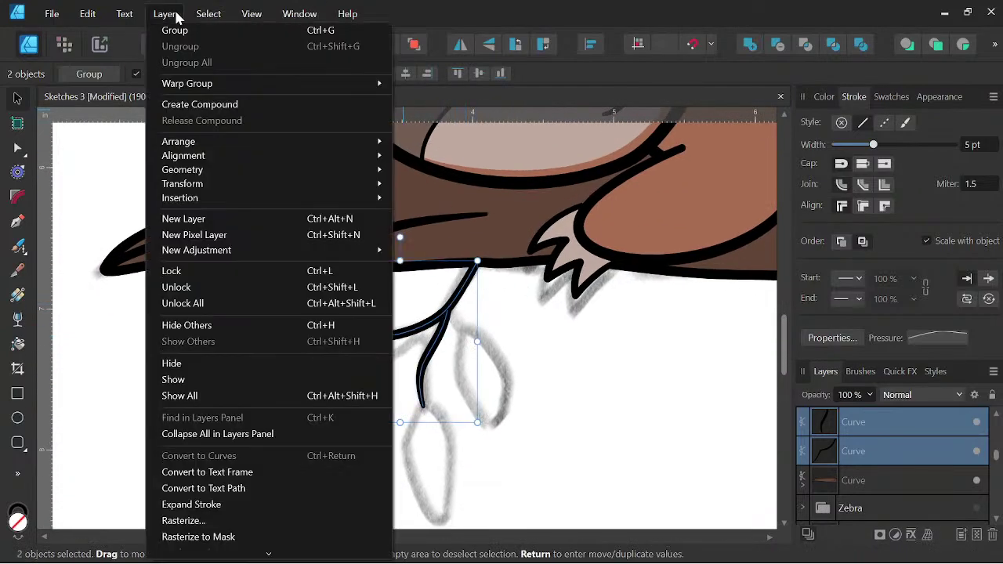
pyautogui.click(222, 506)
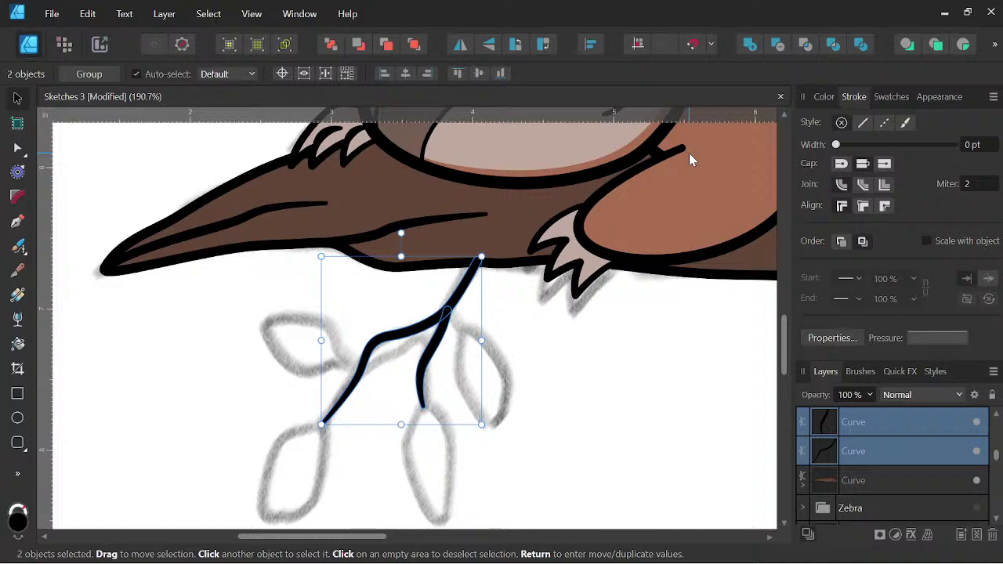
# Fill both twig shapes with brown #634638 and give them a 2 pt black outline.
pyautogui.click(825, 97)
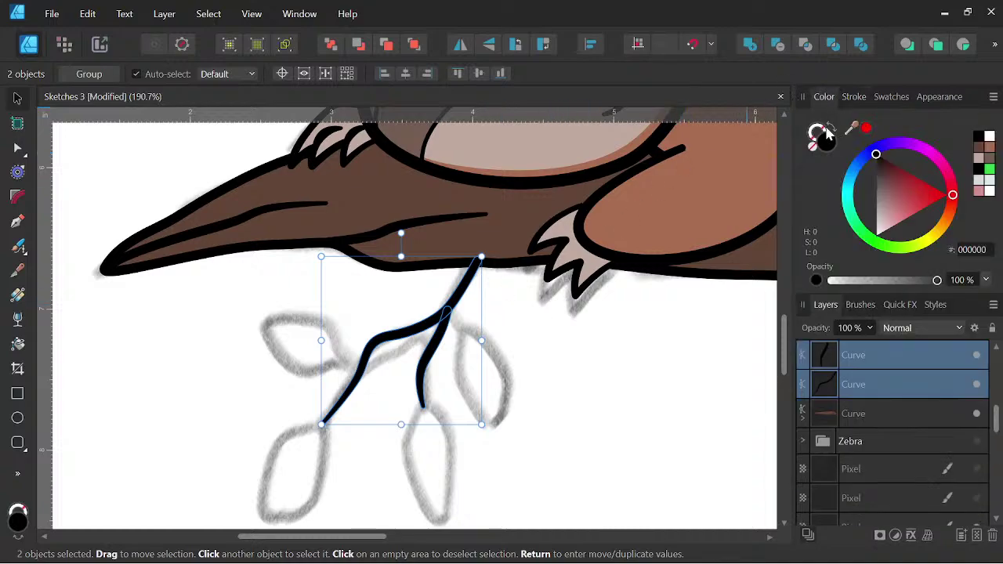
pyautogui.click(981, 154)
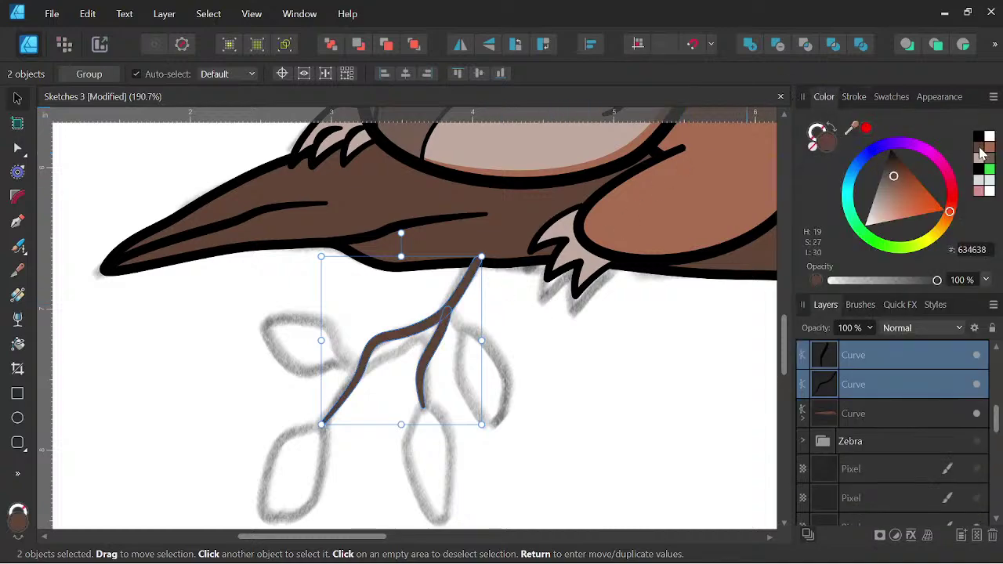
pyautogui.click(819, 133)
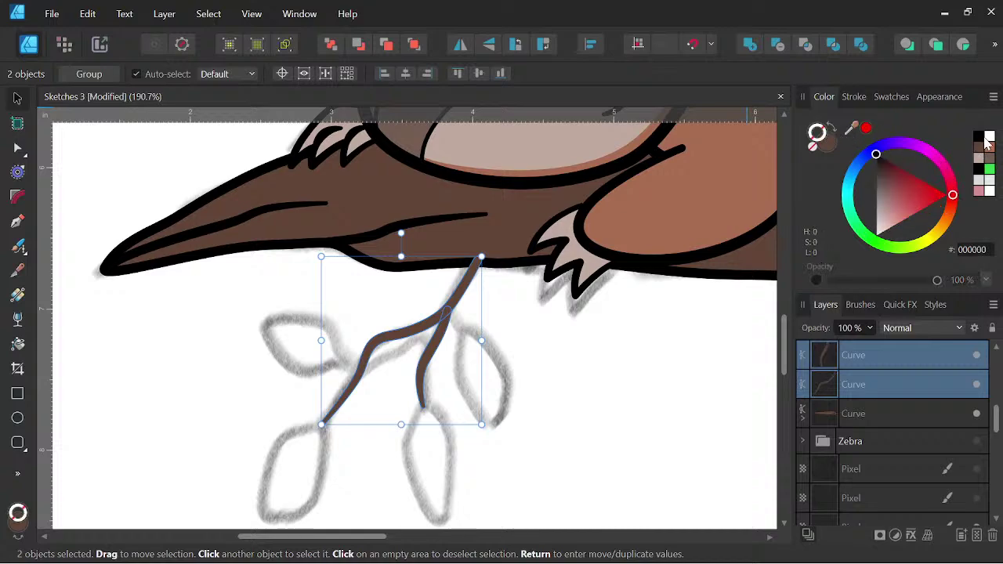
pyautogui.click(854, 96)
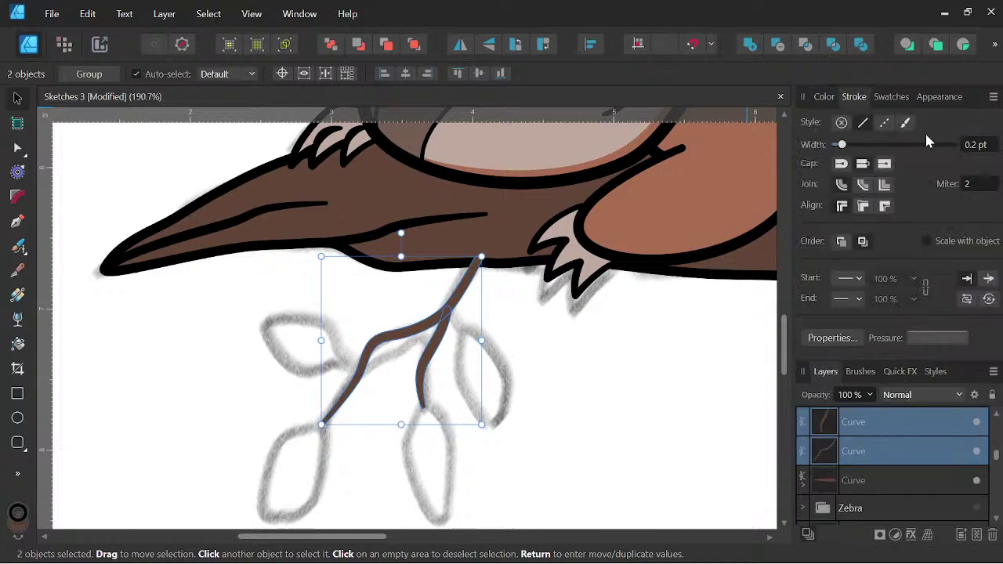
pyautogui.click(974, 144)
pyautogui.write('5')
pyautogui.press('Return')
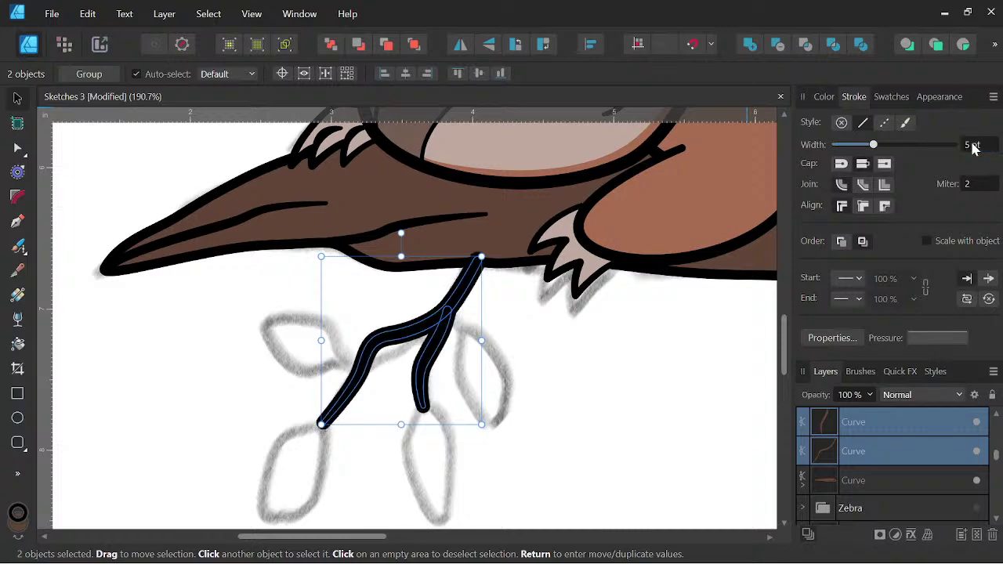
pyautogui.click(968, 142)
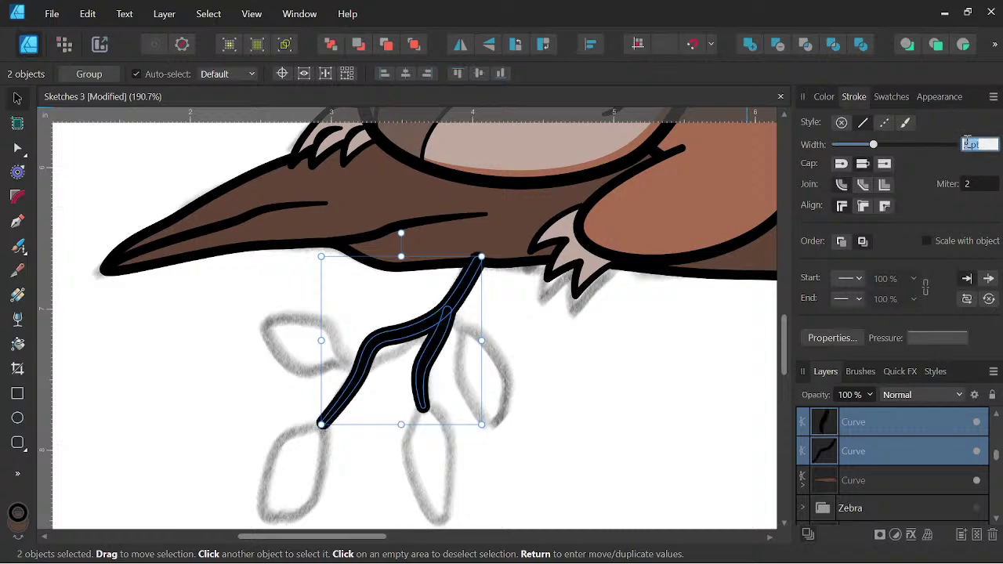
pyautogui.write('2')
pyautogui.press('Return')
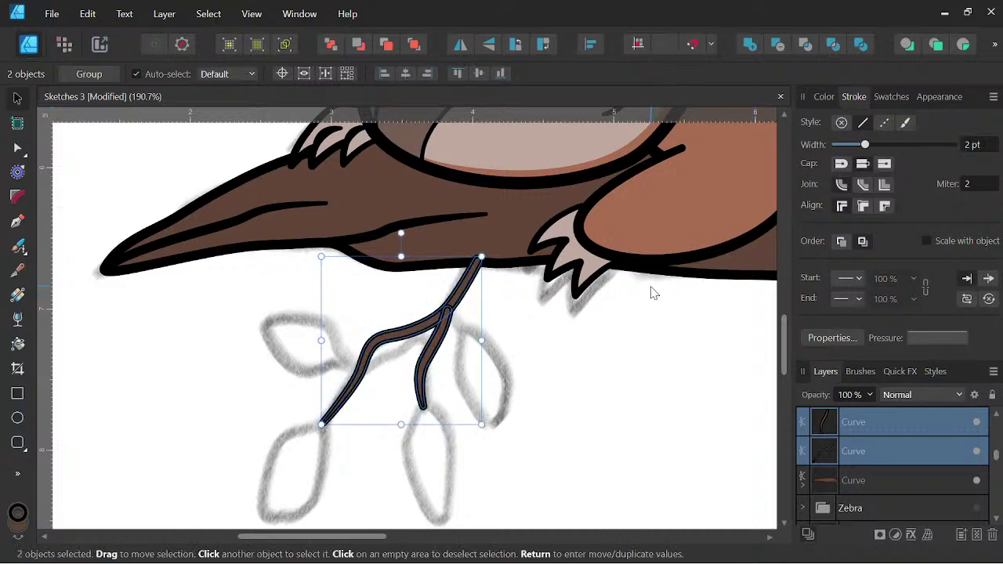
# Merge the two twig shapes into one and move the result behind the branch in the layer order.
pyautogui.click(753, 45)
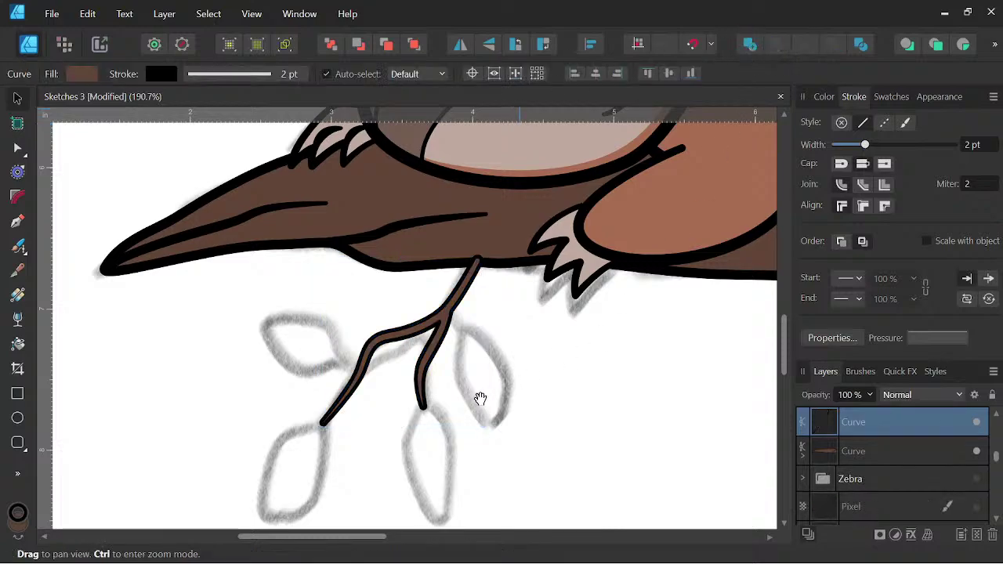
pyautogui.scroll(-4, 479, 399)
pyautogui.moveTo(478, 399); pyautogui.dragTo(497, 309)
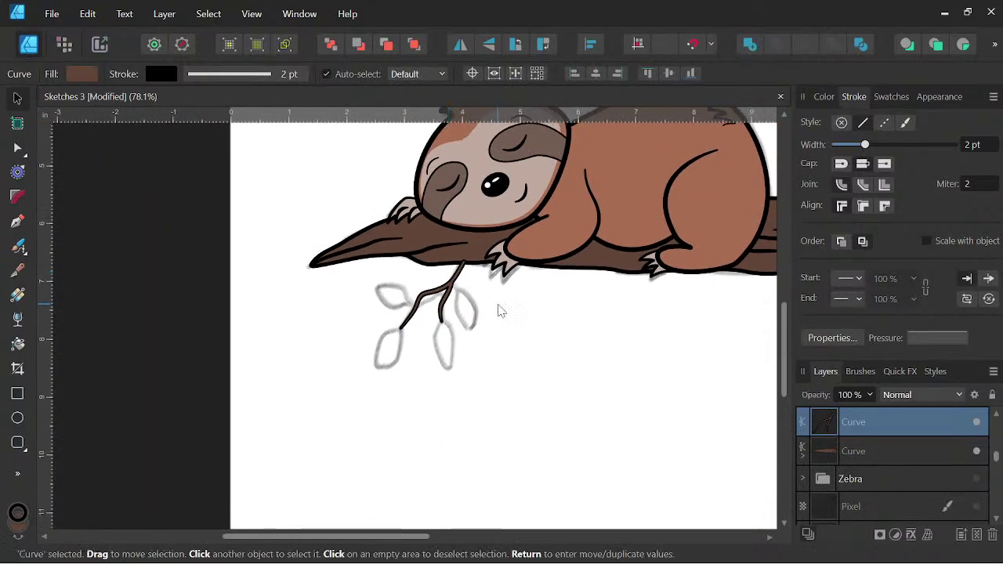
pyautogui.moveTo(888, 429); pyautogui.dragTo(862, 469)
pyautogui.scroll(5, 472, 347)
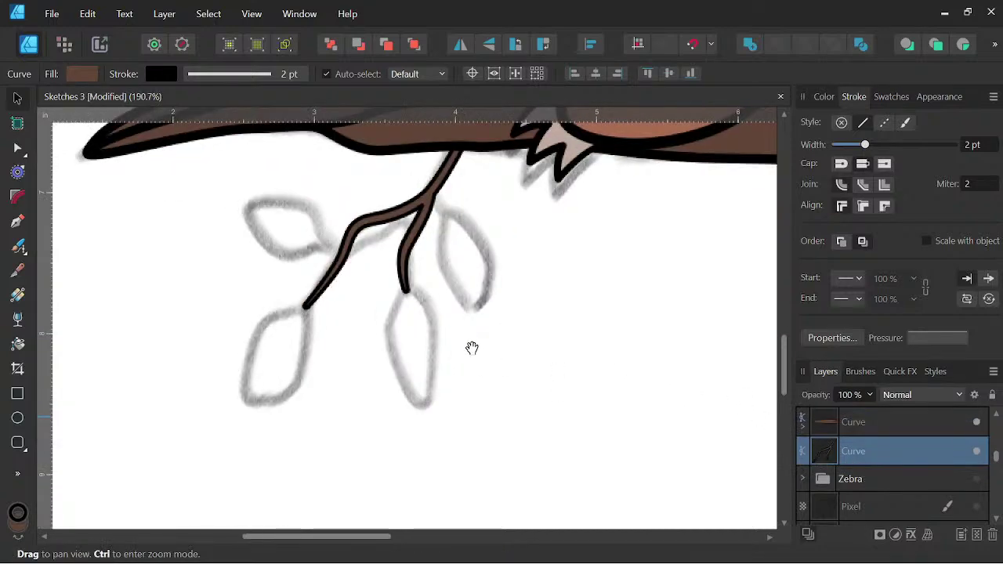
# Trace the lower-left leaf of the sketch as a closed shape starting at the main twig's tip.
pyautogui.scroll(-1, 472, 347)
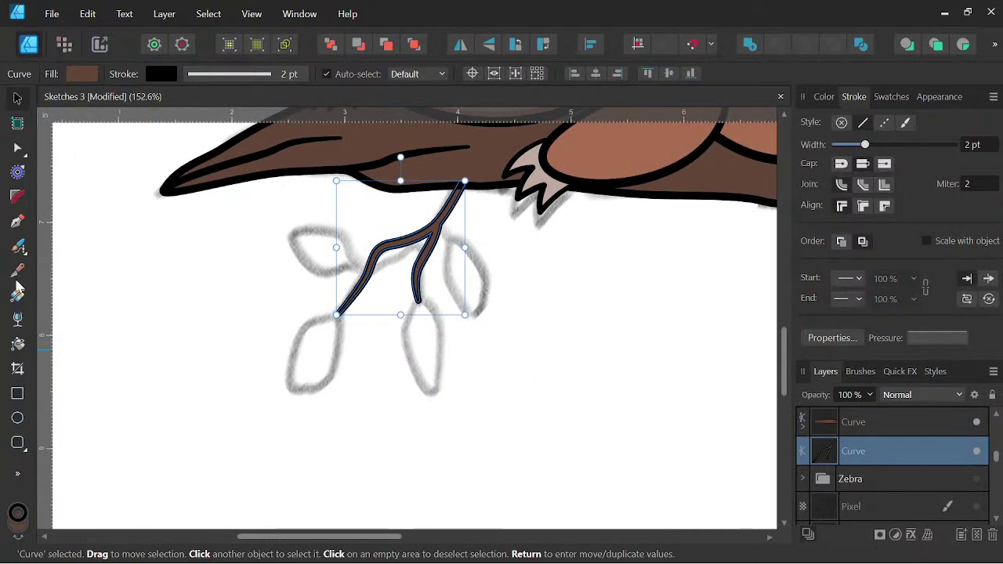
pyautogui.click(17, 222)
pyautogui.scroll(1, 283, 345)
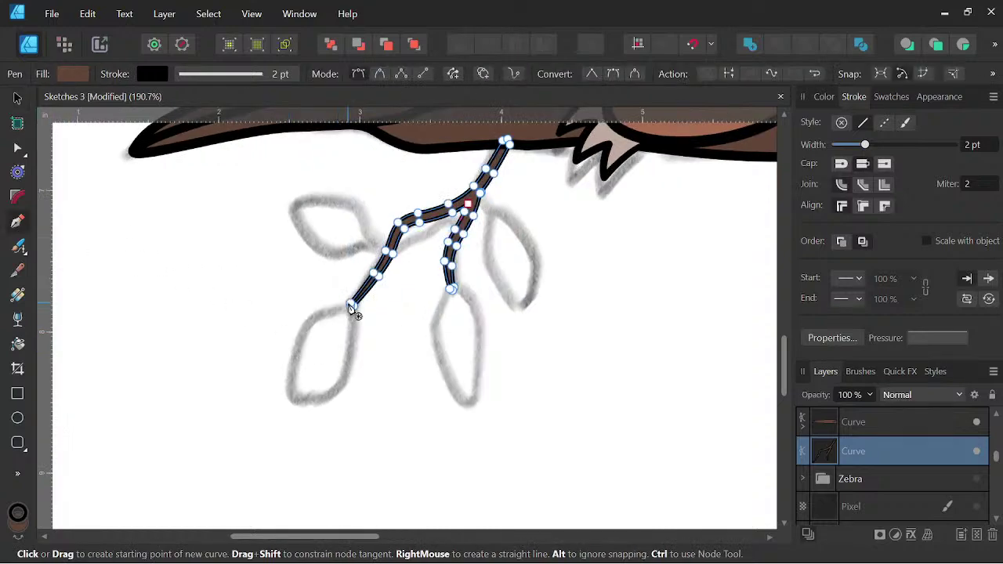
pyautogui.click(351, 306)
pyautogui.click(310, 316)
pyautogui.moveTo(289, 396); pyautogui.dragTo(306, 443)
pyautogui.click(289, 396)
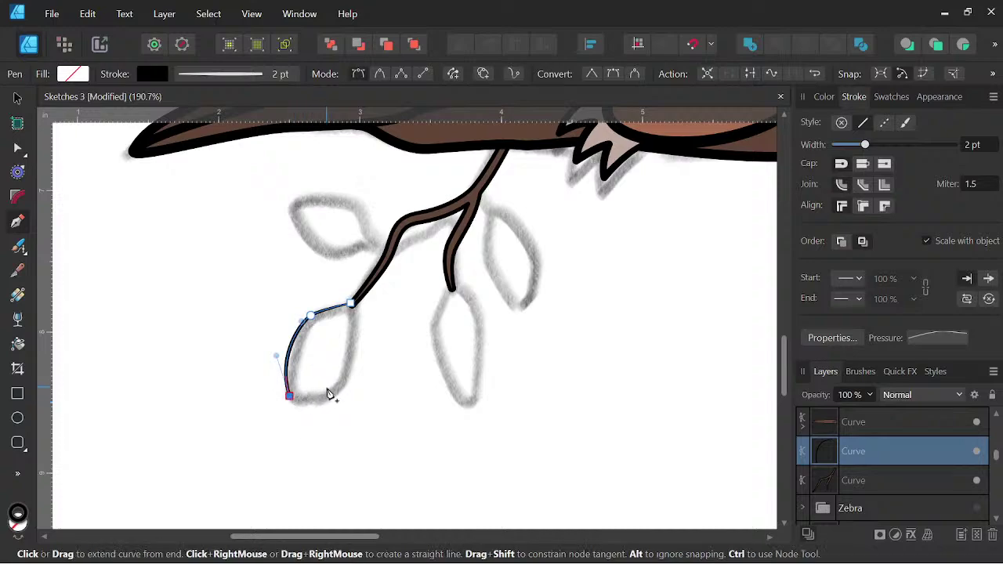
pyautogui.moveTo(327, 388); pyautogui.dragTo(348, 389)
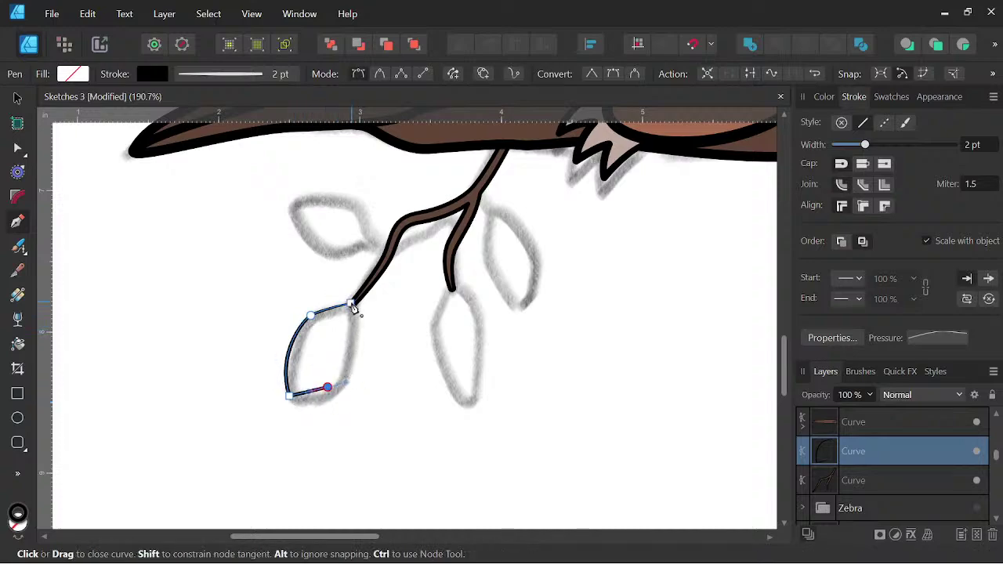
pyautogui.moveTo(351, 305); pyautogui.dragTo(339, 278)
# Reset the pressure profile of the leaf's outline to a uniform width.
pyautogui.click(942, 339)
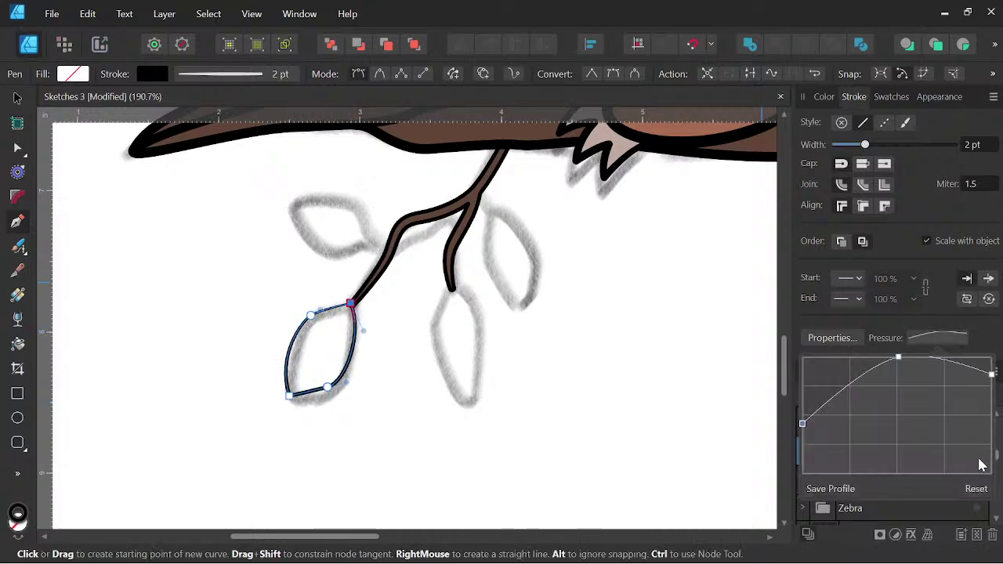
pyautogui.click(976, 488)
pyautogui.click(838, 122)
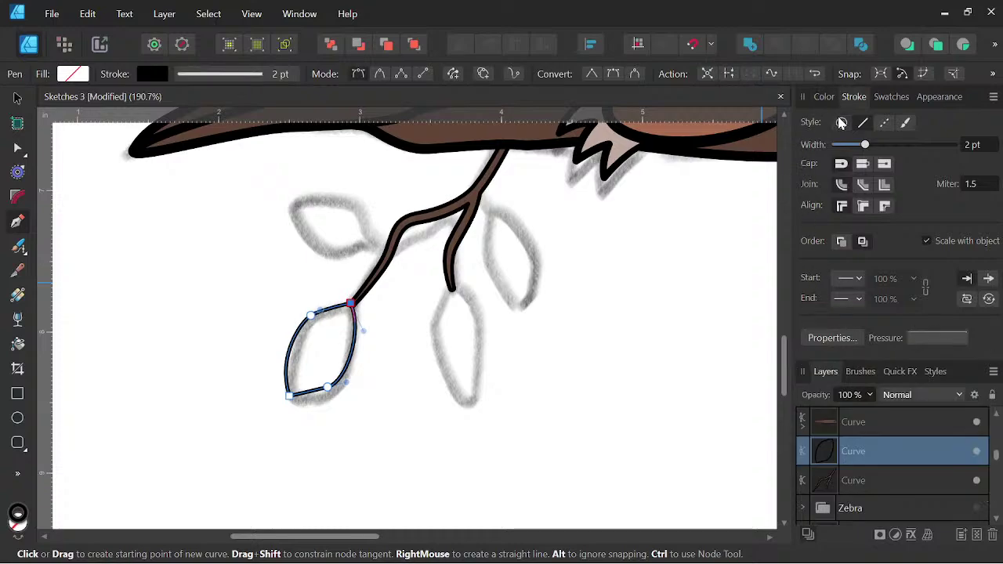
# Fill the leaf with the bright green from the recent colours.
pyautogui.click(824, 97)
pyautogui.click(828, 144)
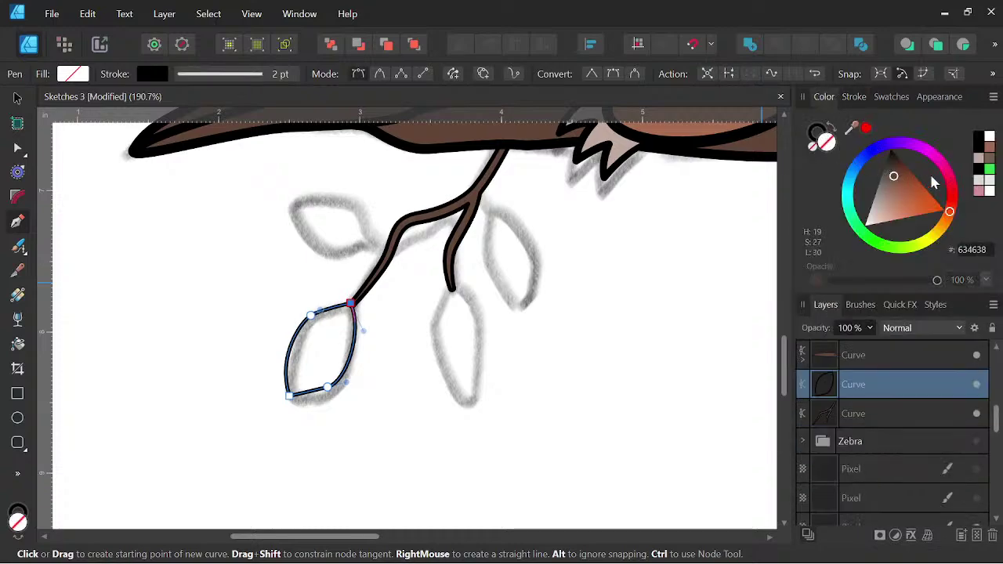
pyautogui.click(990, 171)
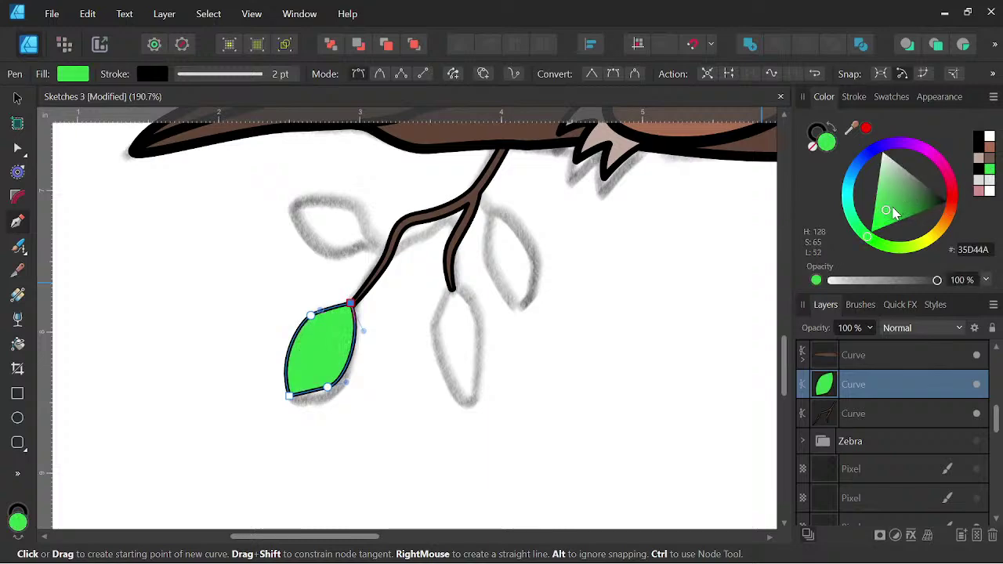
# Darken the leaf's fill to green 3A8544 and draw a curved central vein from near the leaf's lower tip to its stem end.
pyautogui.moveTo(895, 217); pyautogui.dragTo(910, 203)
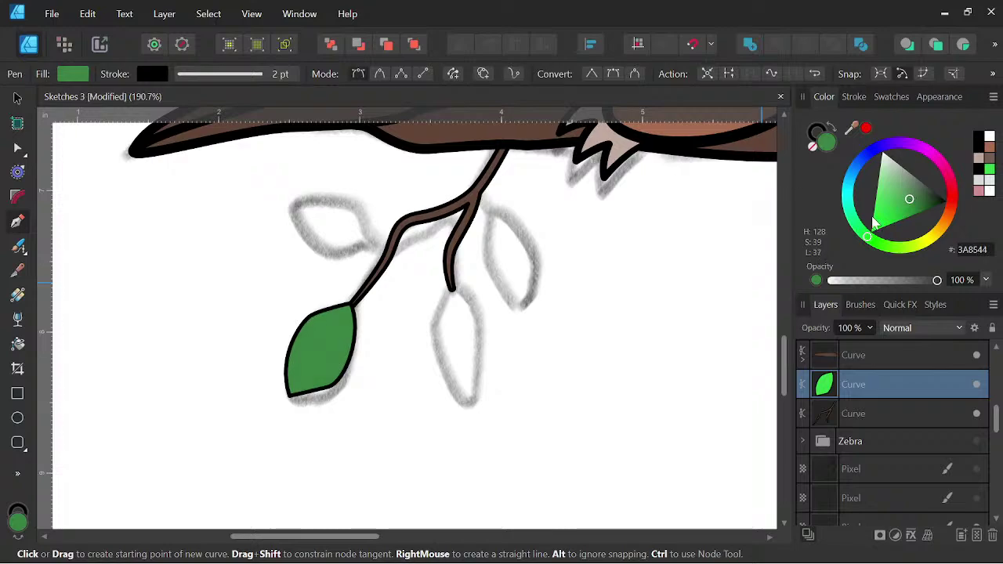
pyautogui.scroll(5, 359, 325)
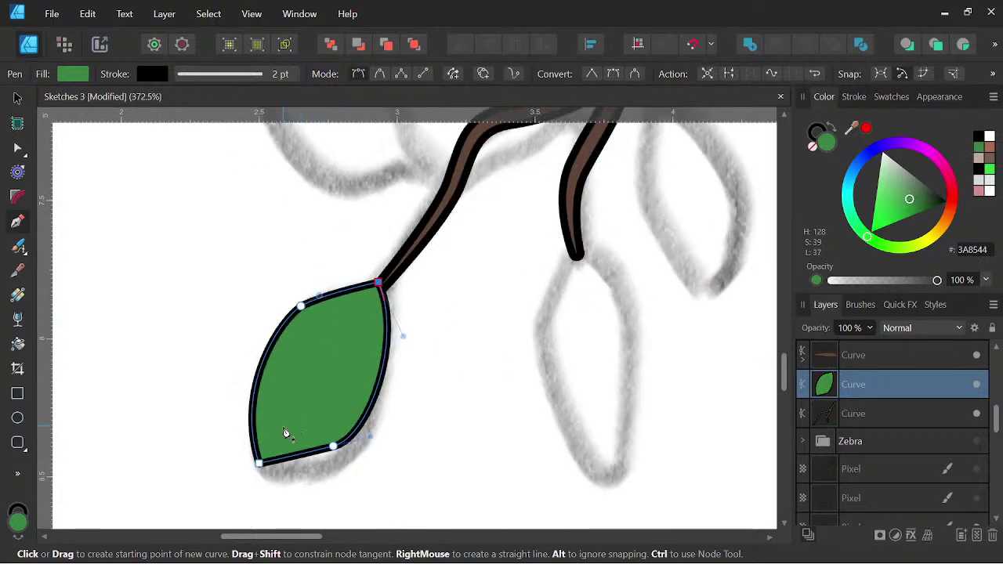
pyautogui.click(283, 427)
pyautogui.moveTo(377, 282)
pyautogui.mouseDown()
pyautogui.moveTo(447, 250)
pyautogui.moveTo(454, 235)
pyautogui.mouseUp()
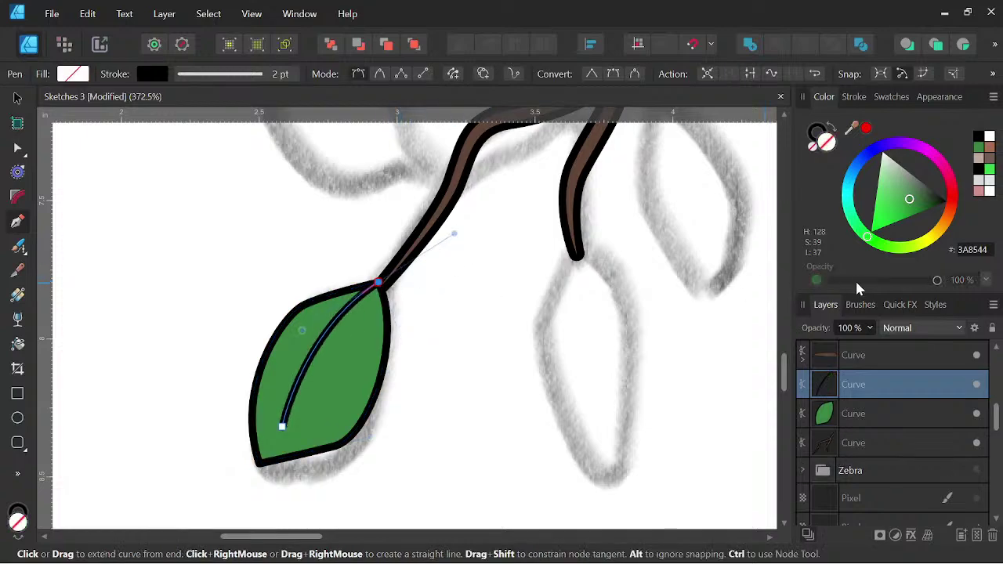
# Taper the vein's stroke towards both ends with a pressure profile that stays at full width in the middle.
pyautogui.click(856, 100)
pyautogui.click(927, 346)
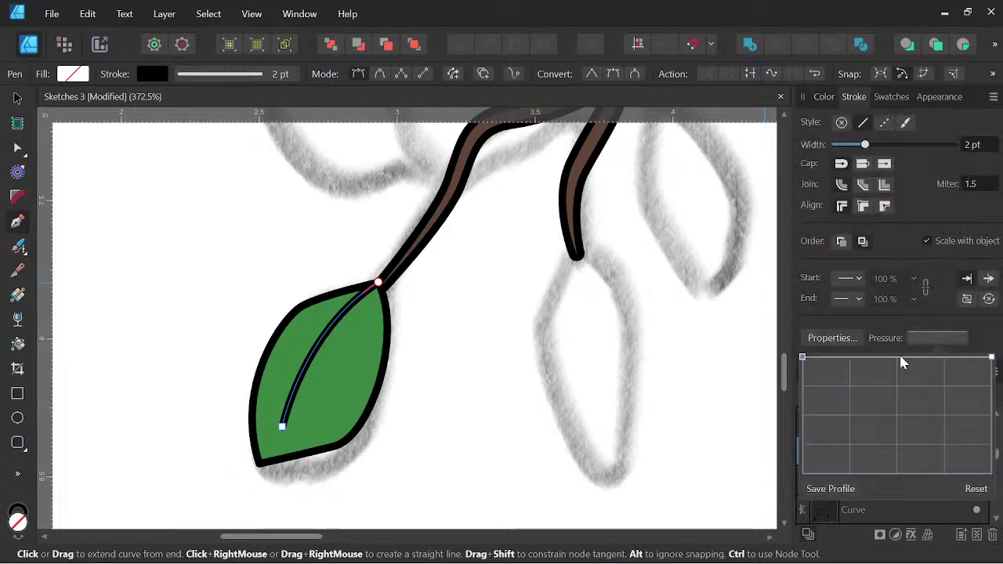
pyautogui.click(900, 359)
pyautogui.moveTo(803, 358); pyautogui.dragTo(803, 427)
pyautogui.scroll(-6, 407, 354)
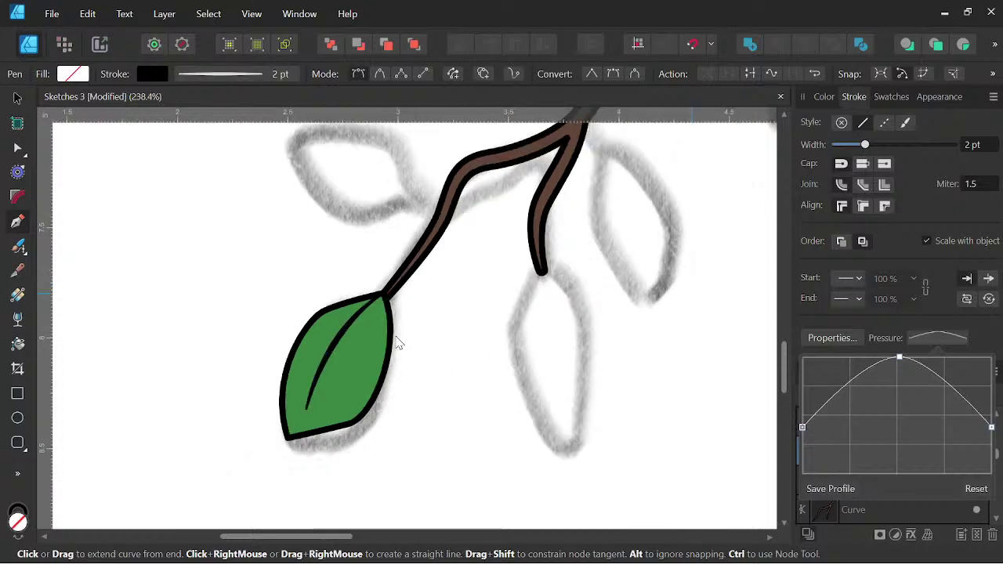
pyautogui.scroll(2, 407, 354)
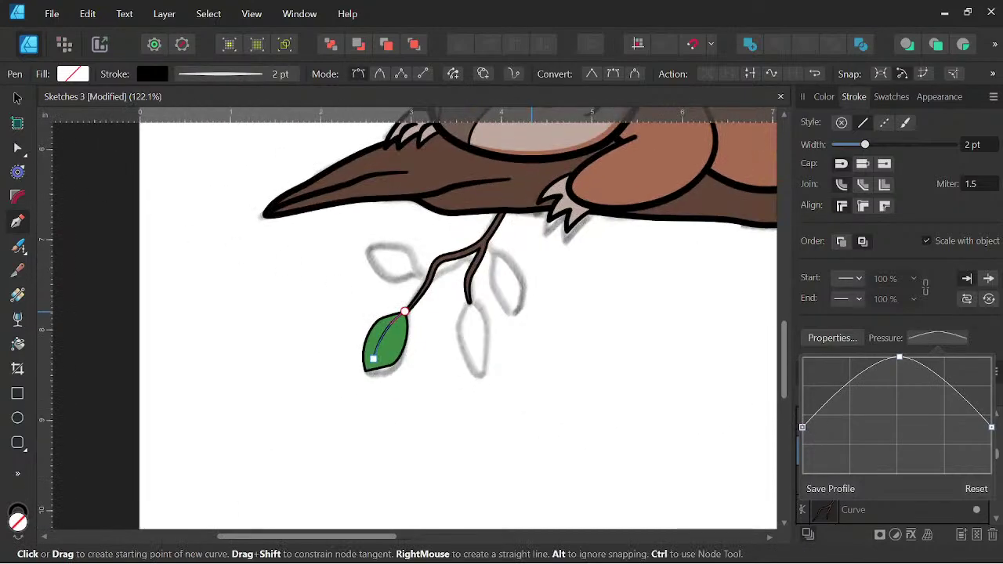
# Nest the vein curve inside the green leaf's layer.
pyautogui.click(16, 100)
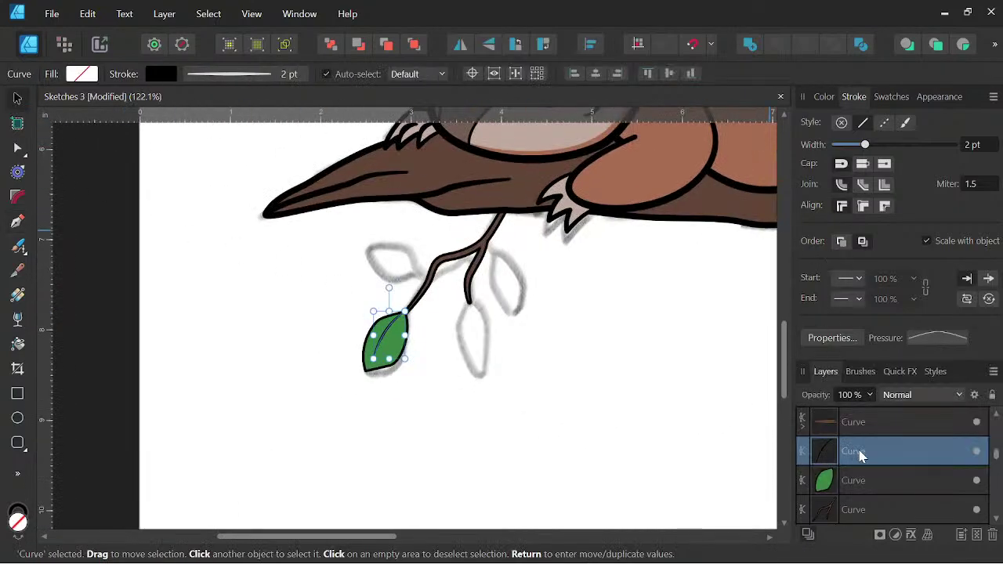
pyautogui.moveTo(864, 458); pyautogui.dragTo(846, 483)
pyautogui.scroll(3, 360, 327)
pyautogui.scroll(-3, 446, 333)
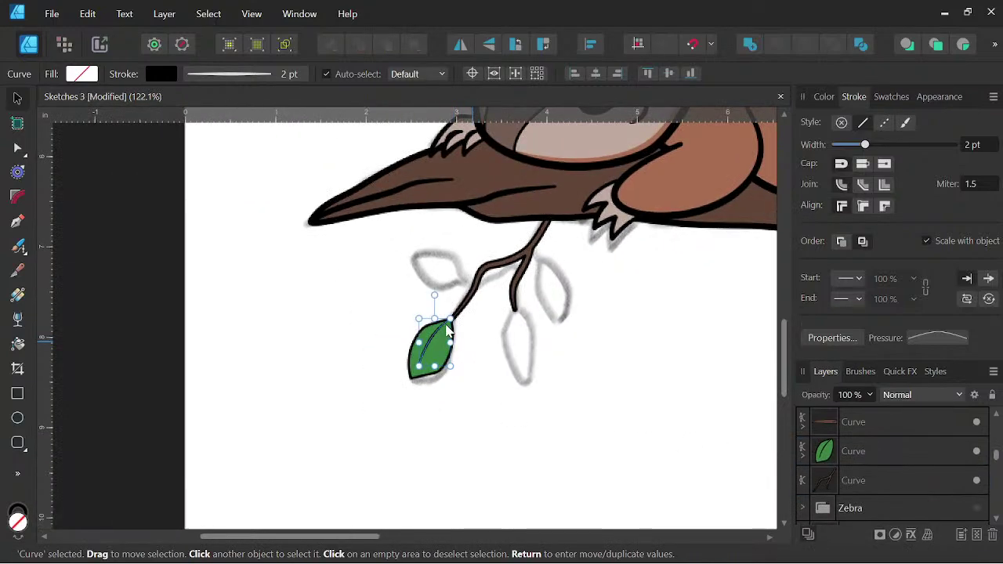
# Duplicate the veined leaf, then rotate and shrink the copy over the sketch's upper-left leaf with its stem end touching the twig.
pyautogui.click(879, 459)
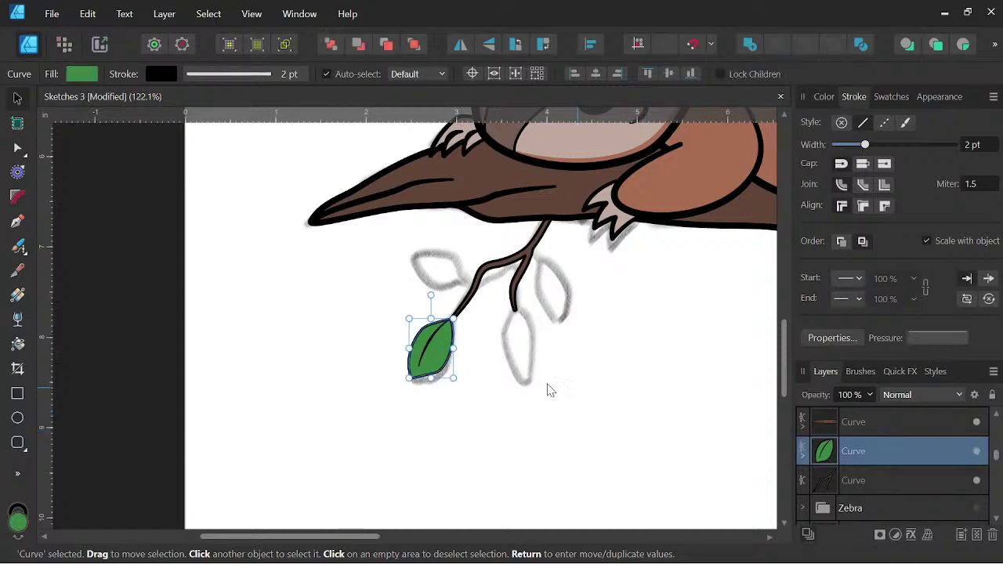
pyautogui.scroll(4, 472, 365)
pyautogui.keyDown('ctrl'); pyautogui.moveTo(306, 387); pyautogui.dragTo(273, 294); pyautogui.keyUp('ctrl')
pyautogui.moveTo(270, 221); pyautogui.dragTo(345, 271)
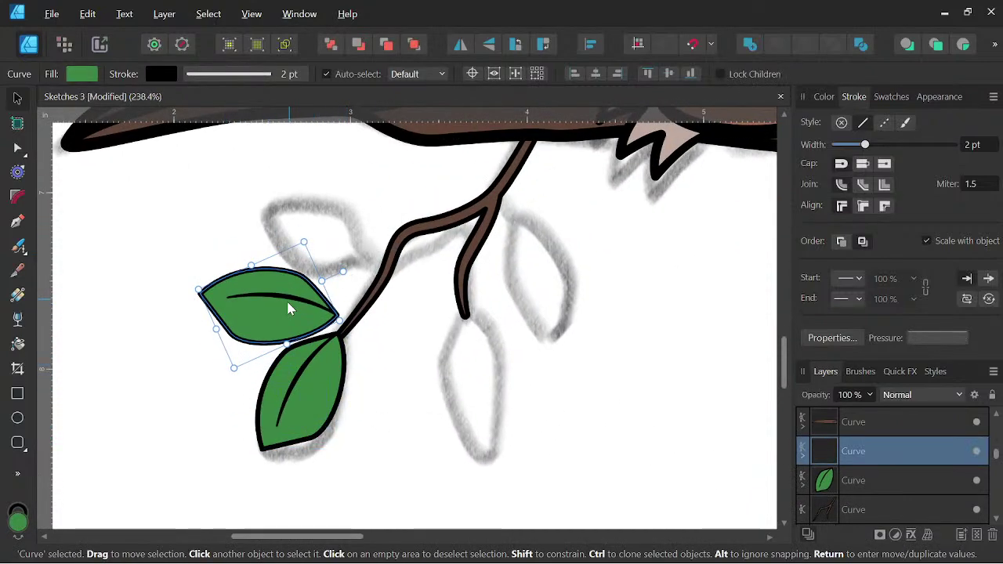
pyautogui.moveTo(291, 306); pyautogui.dragTo(332, 243)
pyautogui.moveTo(237, 219)
pyautogui.mouseDown()
pyautogui.moveTo(262, 220)
pyautogui.moveTo(279, 235)
pyautogui.mouseUp()
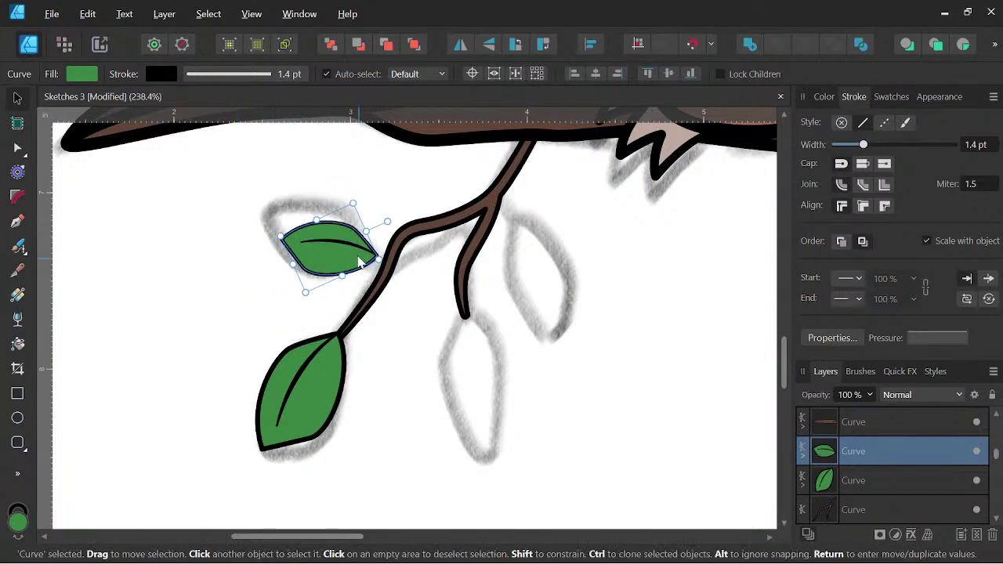
pyautogui.moveTo(359, 261); pyautogui.dragTo(367, 258)
# Duplicate the small leaf onto the sketch's lower middle leaf, rotating and enlarging it to hang from the short twig's tip.
pyautogui.moveTo(361, 265)
pyautogui.keyDown('ctrl'); pyautogui.mouseDown()
pyautogui.moveTo(354, 287)
pyautogui.moveTo(500, 451)
pyautogui.mouseUp(); pyautogui.keyUp('ctrl')
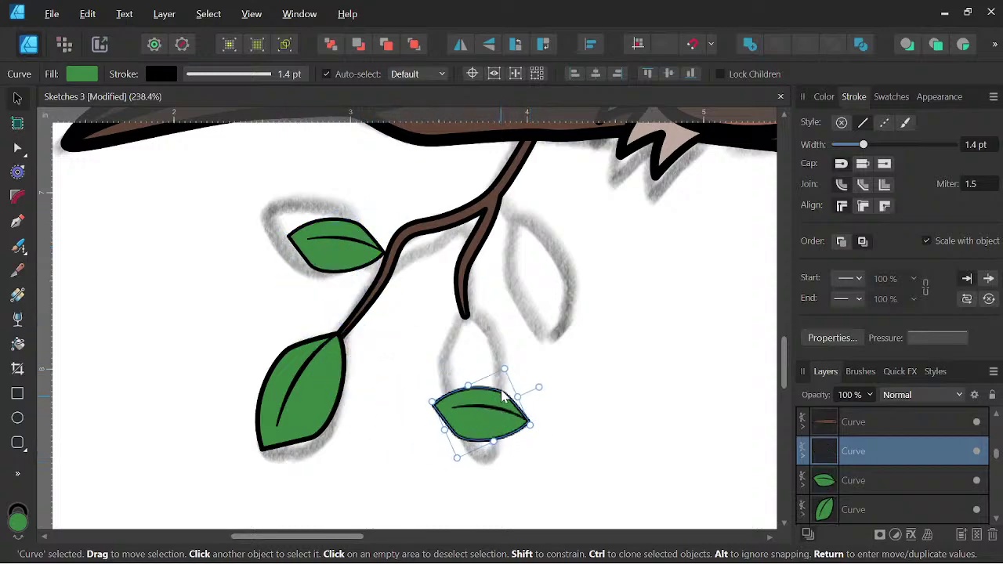
pyautogui.moveTo(535, 386)
pyautogui.mouseDown()
pyautogui.moveTo(504, 357)
pyautogui.moveTo(386, 329)
pyautogui.mouseUp()
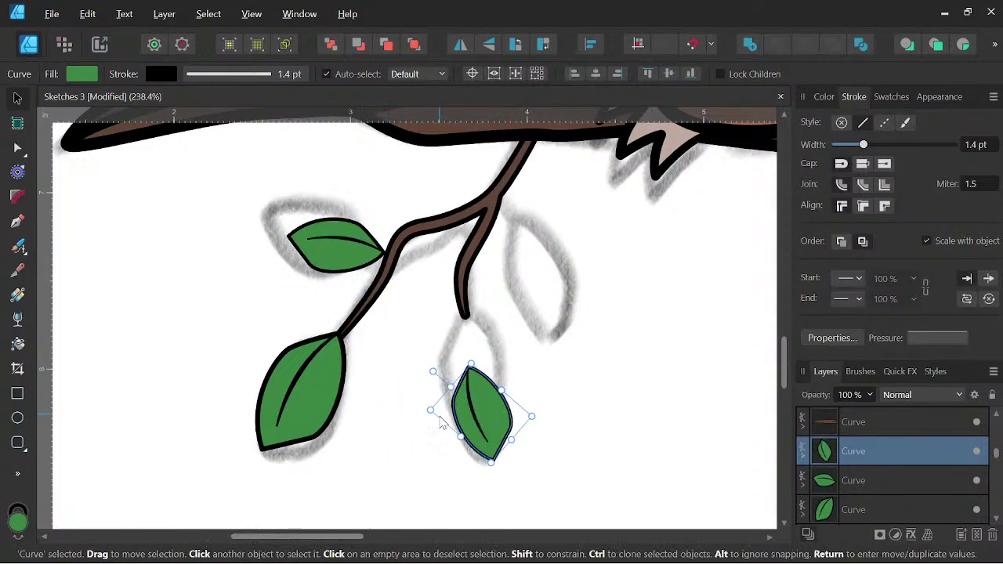
pyautogui.moveTo(472, 365)
pyautogui.mouseDown()
pyautogui.moveTo(454, 323)
pyautogui.moveTo(468, 338)
pyautogui.mouseUp()
# Duplicate the middle leaf onto the right-hand sketch leaf, flip it horizontally, rotate it and shrink it to meet the twig's fork.
pyautogui.moveTo(471, 399)
pyautogui.mouseDown()
pyautogui.moveTo(470, 378)
pyautogui.moveTo(550, 291)
pyautogui.mouseUp()
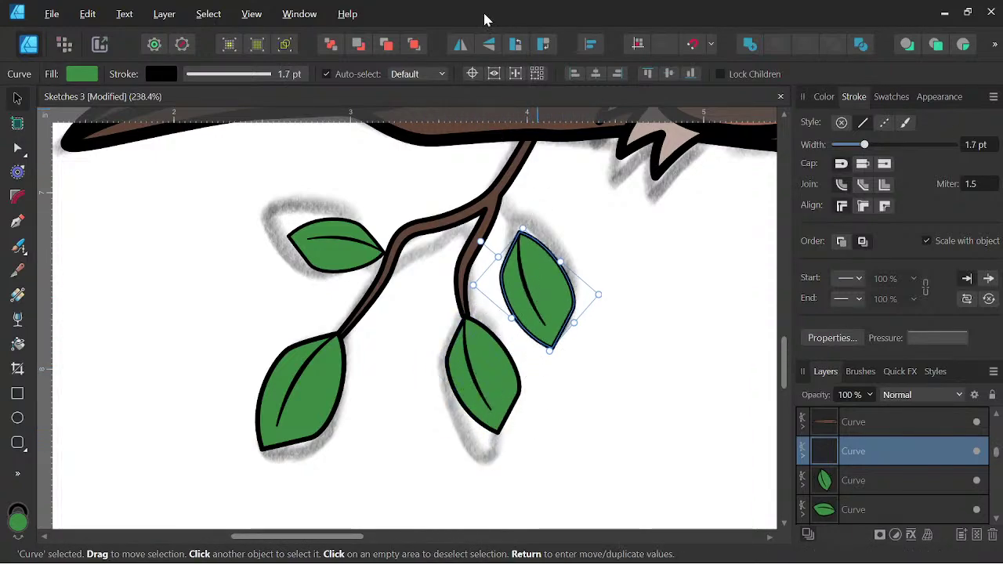
pyautogui.click(460, 44)
pyautogui.moveTo(594, 242); pyautogui.dragTo(539, 196)
pyautogui.moveTo(528, 272); pyautogui.dragTo(530, 252)
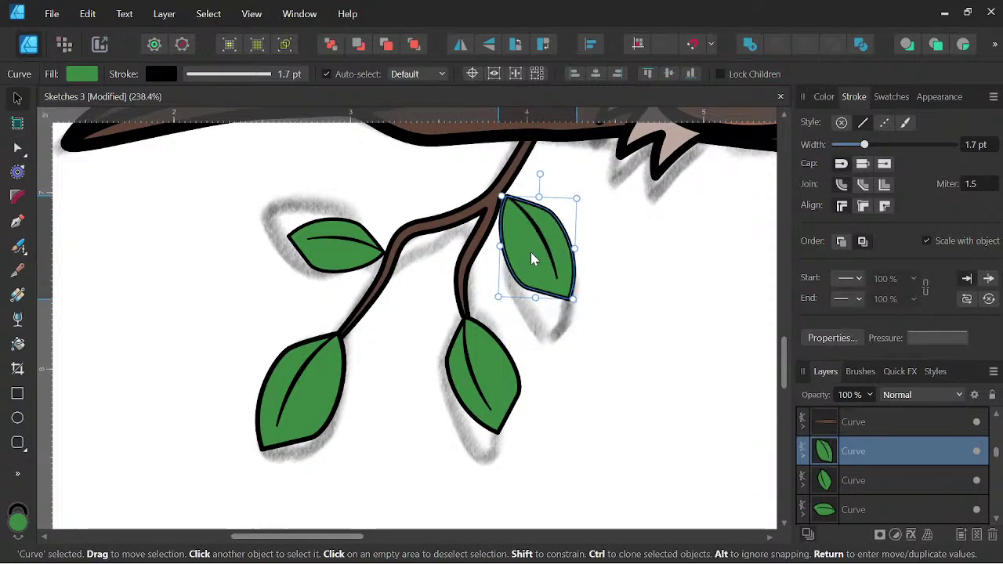
pyautogui.moveTo(571, 296); pyautogui.dragTo(561, 276)
# Hide the visible pixel layer holding the sloth sketch and clear the selection.
pyautogui.scroll(-5, 639, 288)
pyautogui.moveTo(639, 287); pyautogui.dragTo(527, 370)
pyautogui.scroll(-5, 570, 310)
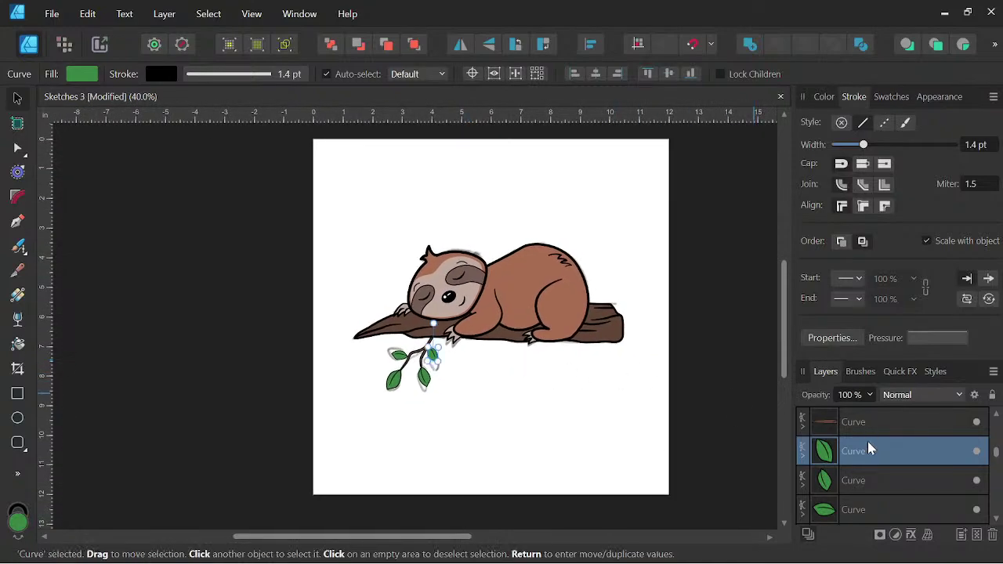
pyautogui.scroll(-5, 867, 441)
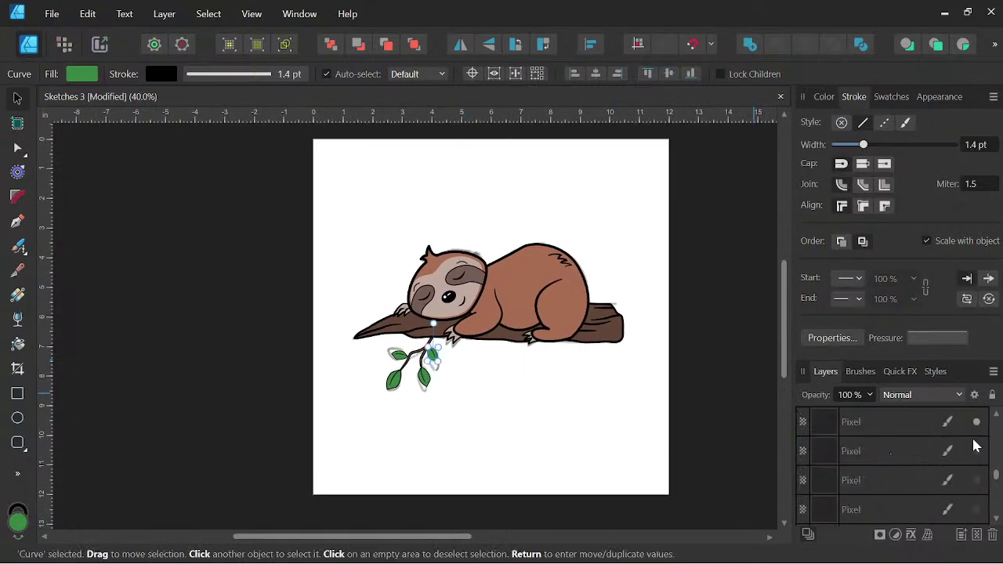
pyautogui.click(554, 384)
pyautogui.moveTo(582, 381); pyautogui.dragTo(582, 401)
pyautogui.scroll(4, 461, 345)
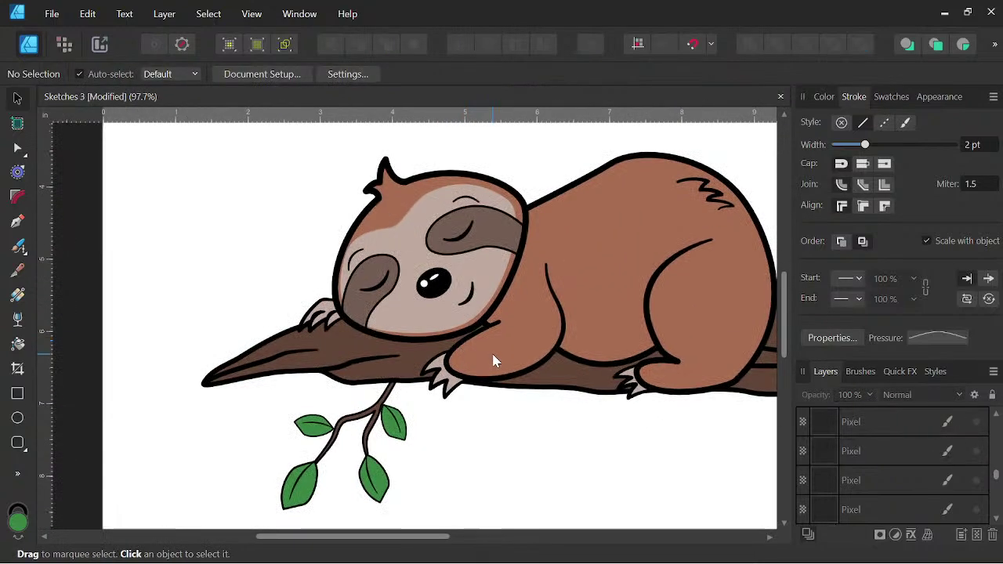
# Set the head outline's stroke width to 6 pt to match the body outline.
pyautogui.scroll(-5, 629, 399)
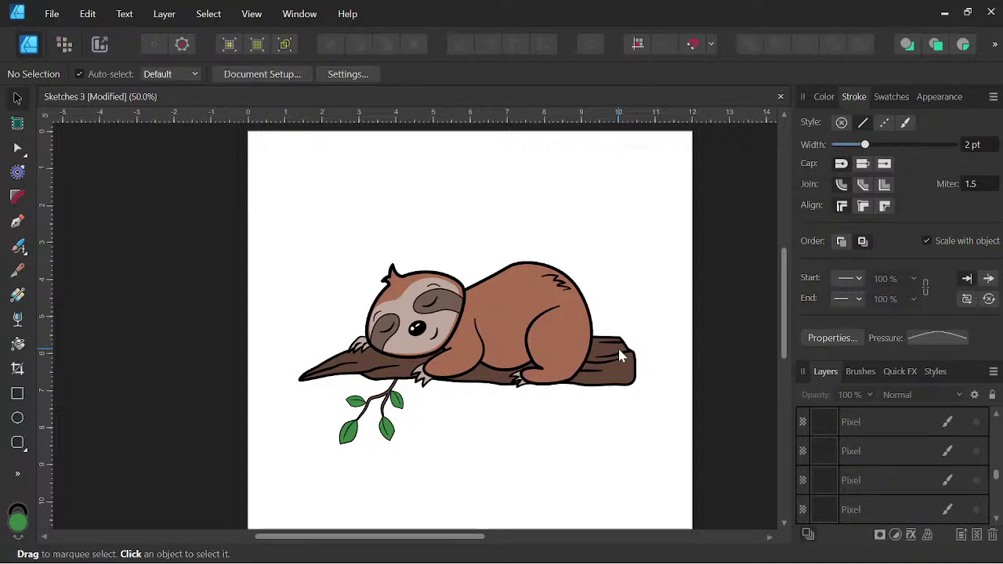
pyautogui.scroll(2, 586, 360)
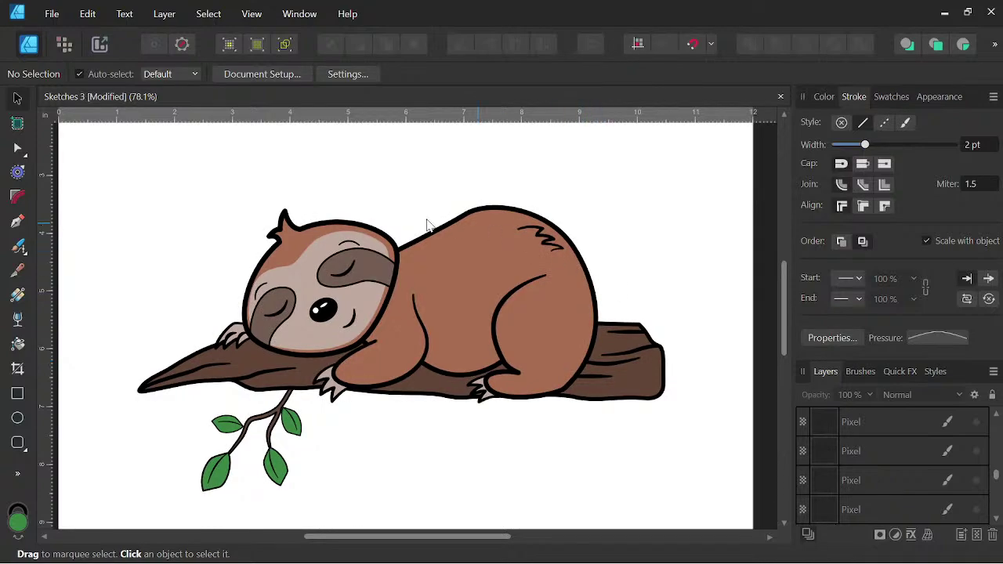
pyautogui.click(392, 243)
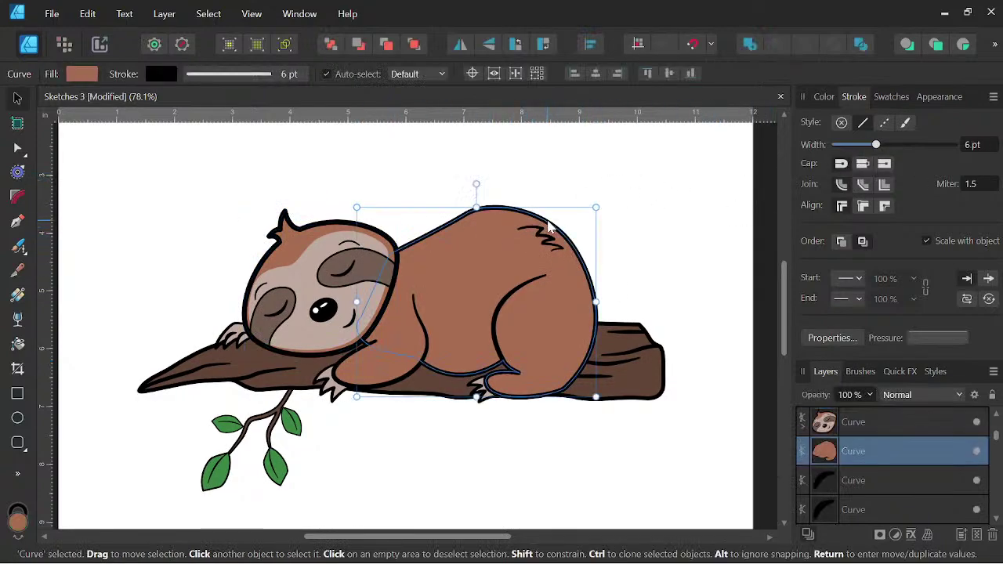
pyautogui.click(373, 234)
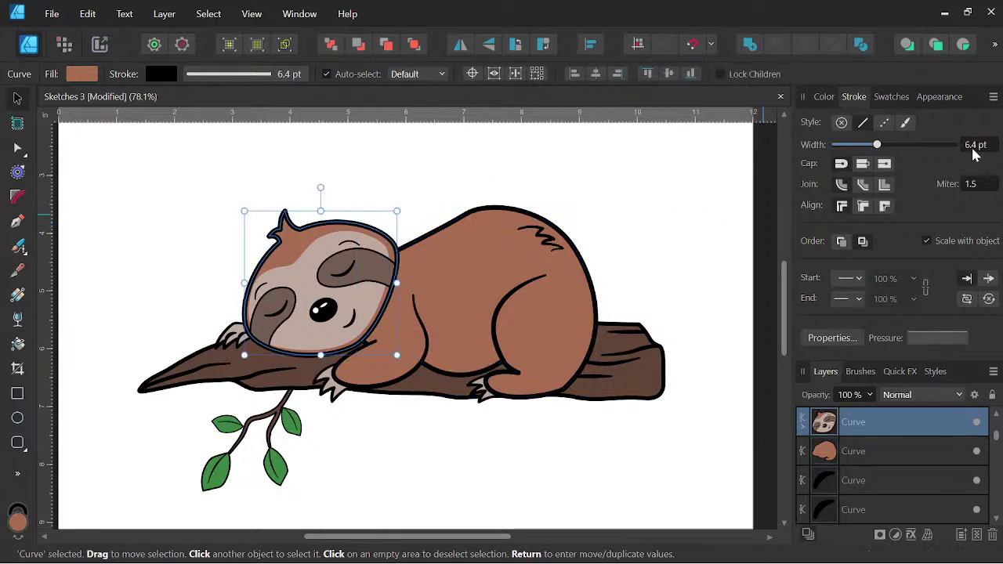
pyautogui.click(976, 144)
pyautogui.write('6')
pyautogui.press('Return')
pyautogui.click(689, 179)
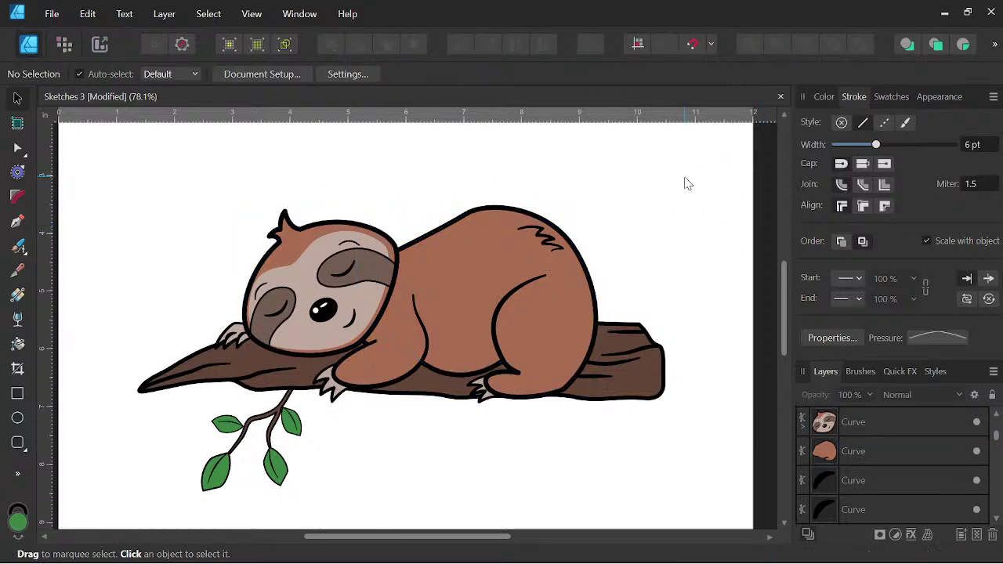
pyautogui.click(659, 345)
pyautogui.click(687, 233)
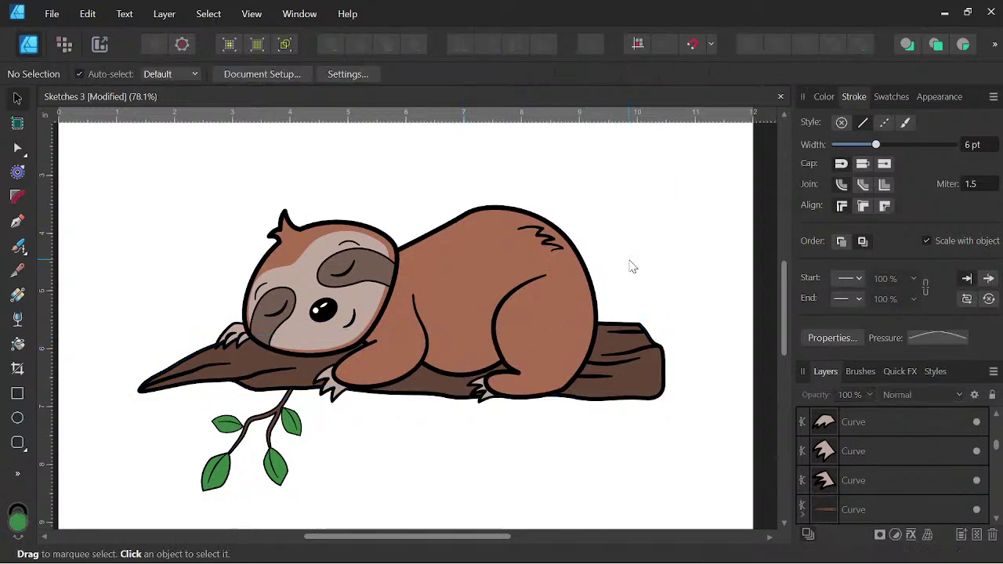
pyautogui.scroll(-2, 633, 268)
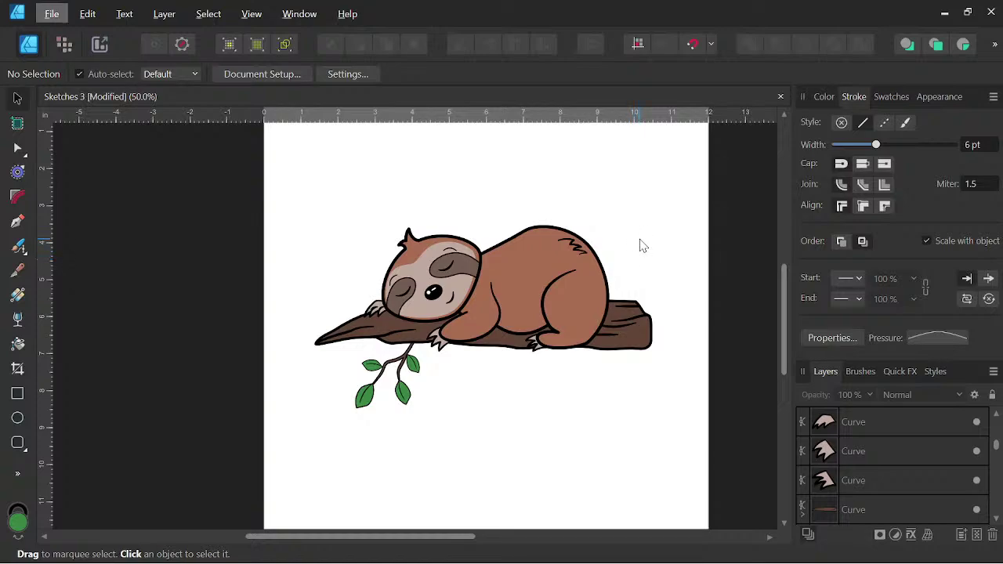
pyautogui.hotkey('alt', 'space')
pyautogui.press('Escape')
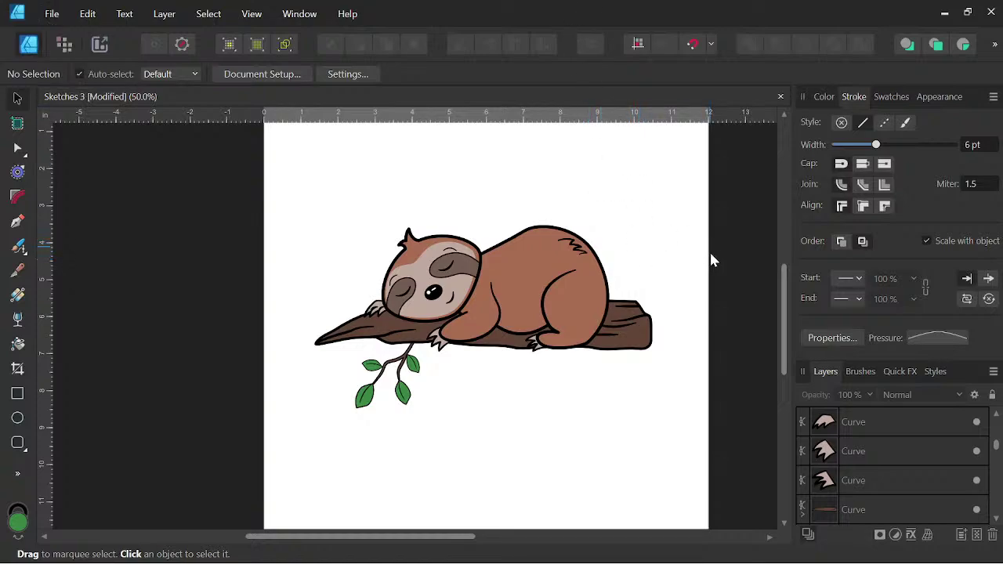
pyautogui.moveTo(709, 250); pyautogui.dragTo(659, 329)
# Set the outline width of all four leaves to 2 pt together and clear the selection.
pyautogui.scroll(3, 399, 405)
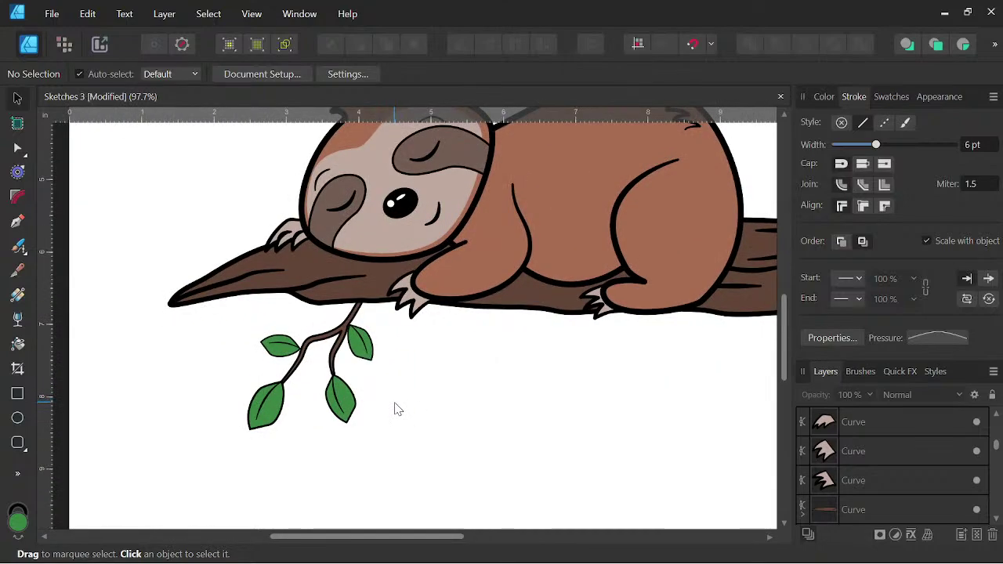
pyautogui.scroll(1, 388, 344)
pyautogui.click(349, 354)
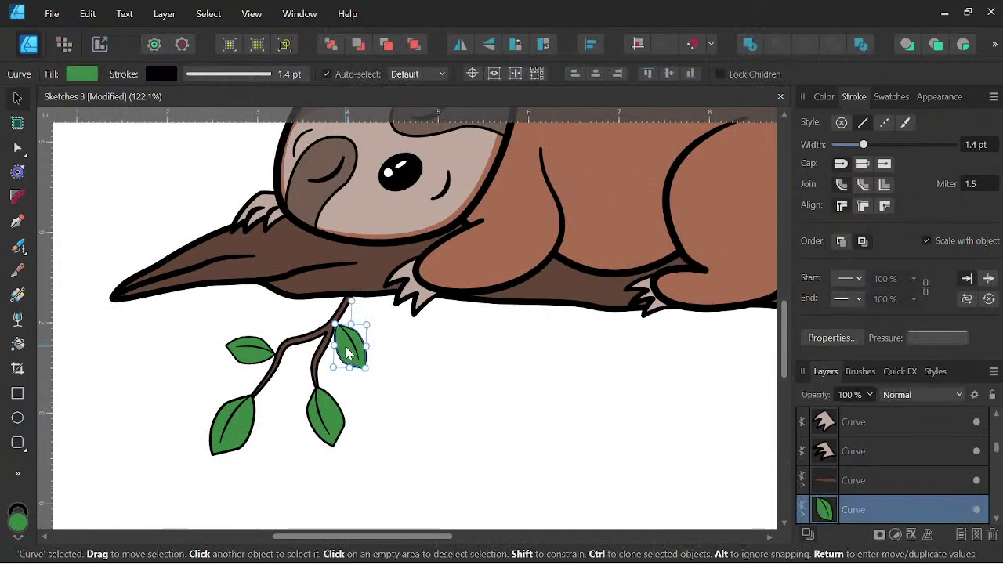
pyautogui.keyDown('shift'); pyautogui.click(322, 424); pyautogui.keyUp('shift')
pyautogui.keyDown('shift'); pyautogui.click(225, 423); pyautogui.keyUp('shift')
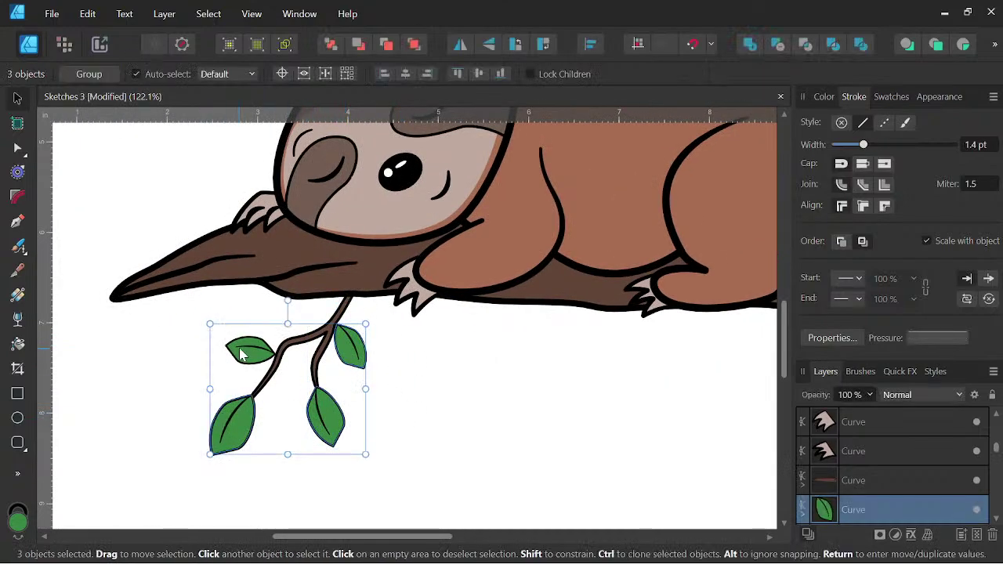
pyautogui.keyDown('shift'); pyautogui.click(241, 355); pyautogui.keyUp('shift')
pyautogui.click(976, 145)
pyautogui.write('2')
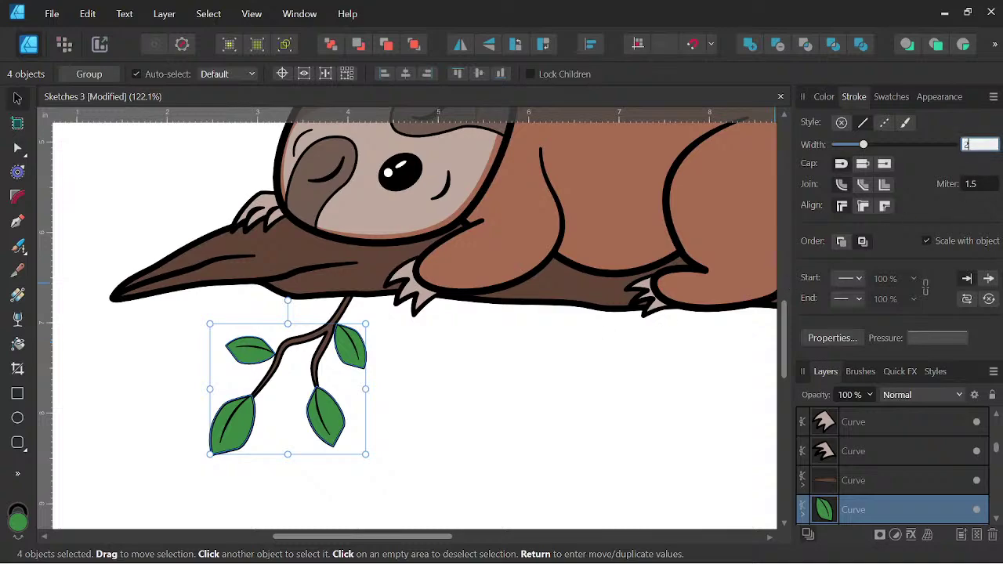
pyautogui.press('Return')
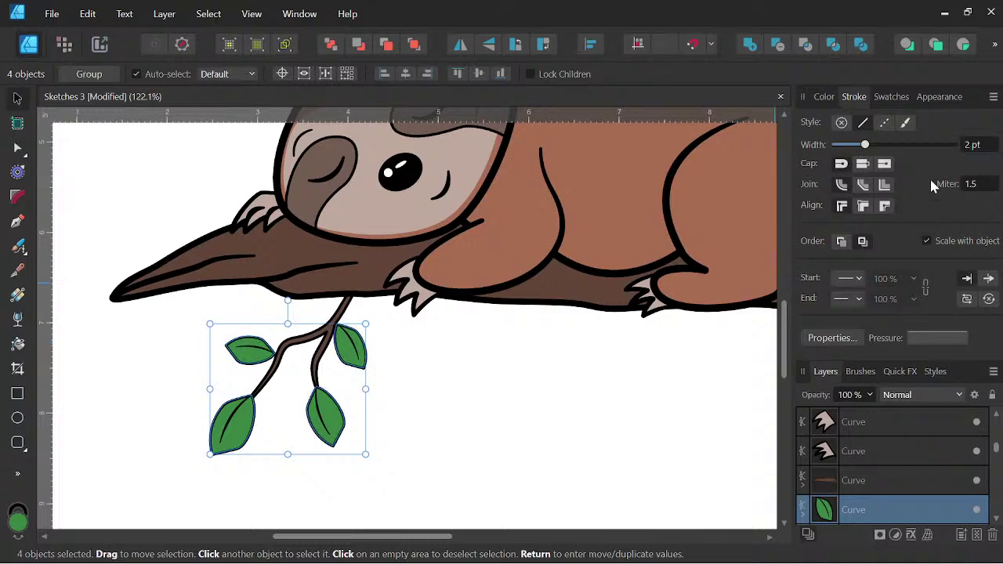
pyautogui.click(319, 369)
pyautogui.click(427, 370)
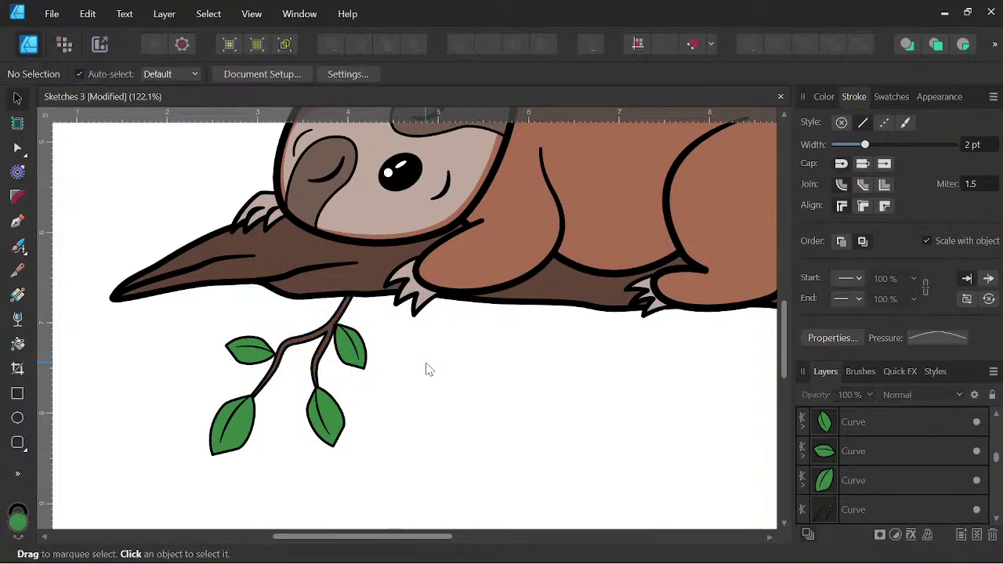
# Select all the visible sloth, branch and leaf objects and combine them into one group.
pyautogui.scroll(-4, 427, 364)
pyautogui.moveTo(454, 381); pyautogui.dragTo(437, 415)
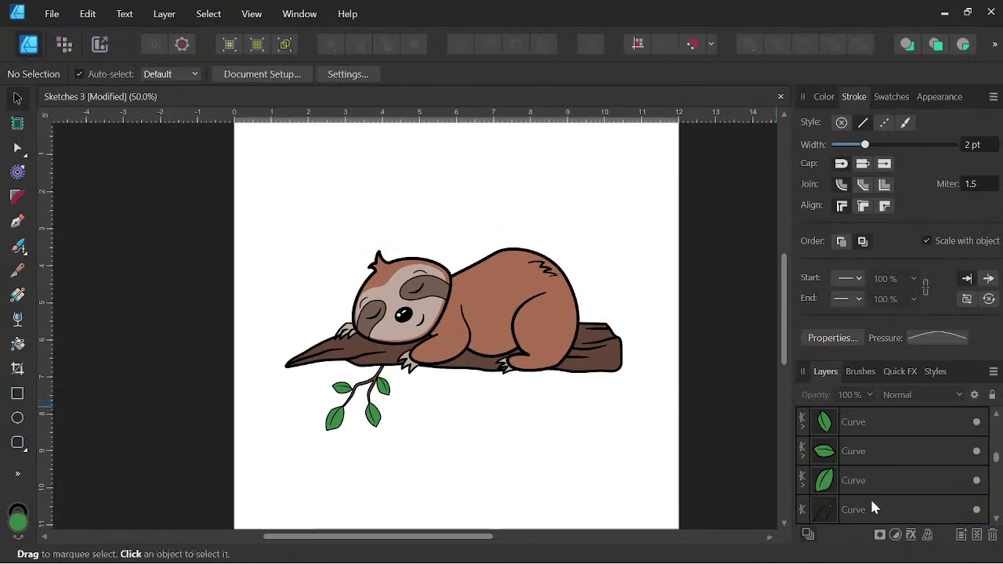
pyautogui.scroll(3, 873, 471)
pyautogui.click(875, 425)
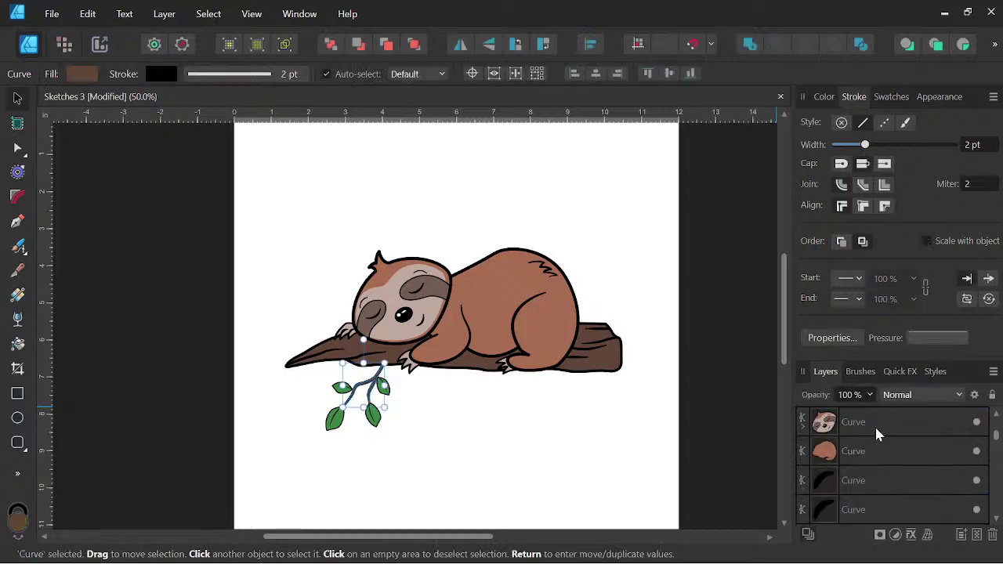
pyautogui.scroll(2, 877, 434)
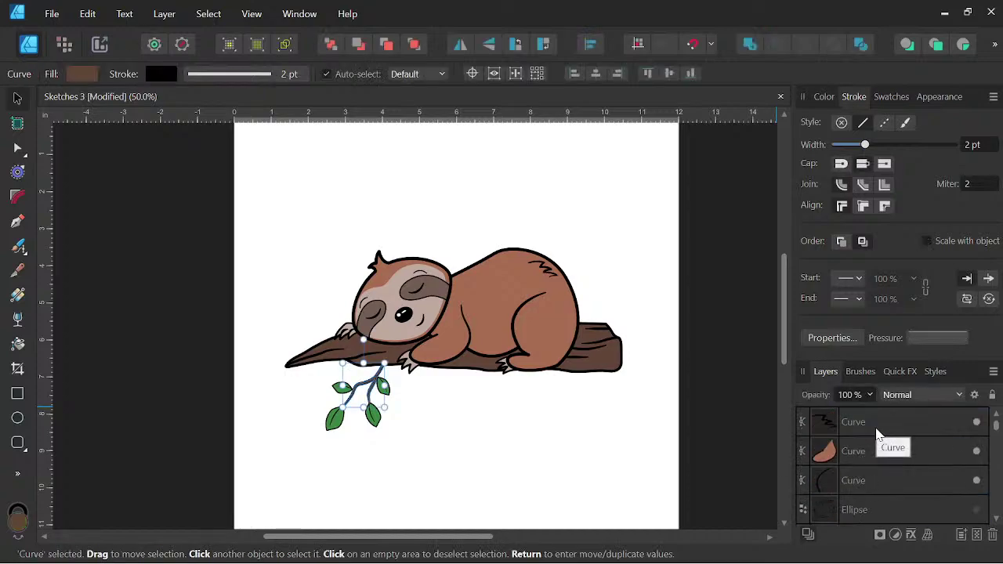
pyautogui.hotkey('ctrl', 'a')
pyautogui.rightClick(876, 427)
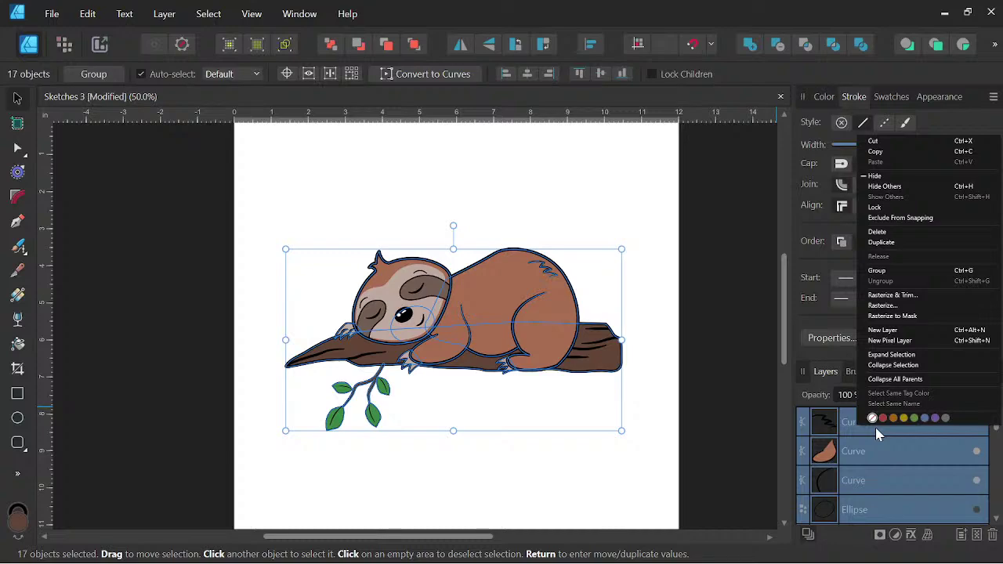
pyautogui.click(879, 272)
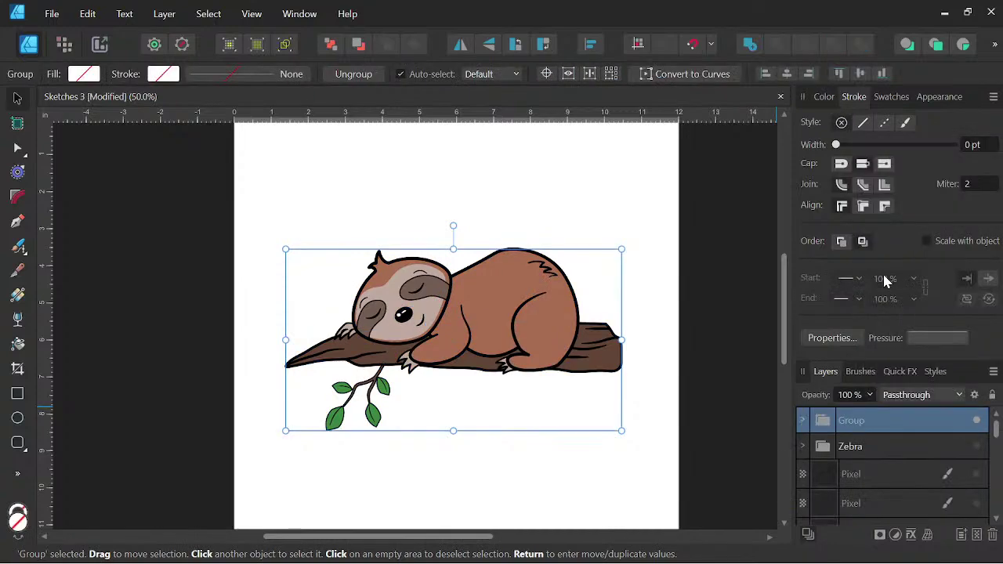
# Rename the new artwork group as Sloth.
pyautogui.doubleClick(855, 421)
pyautogui.write('Sl')
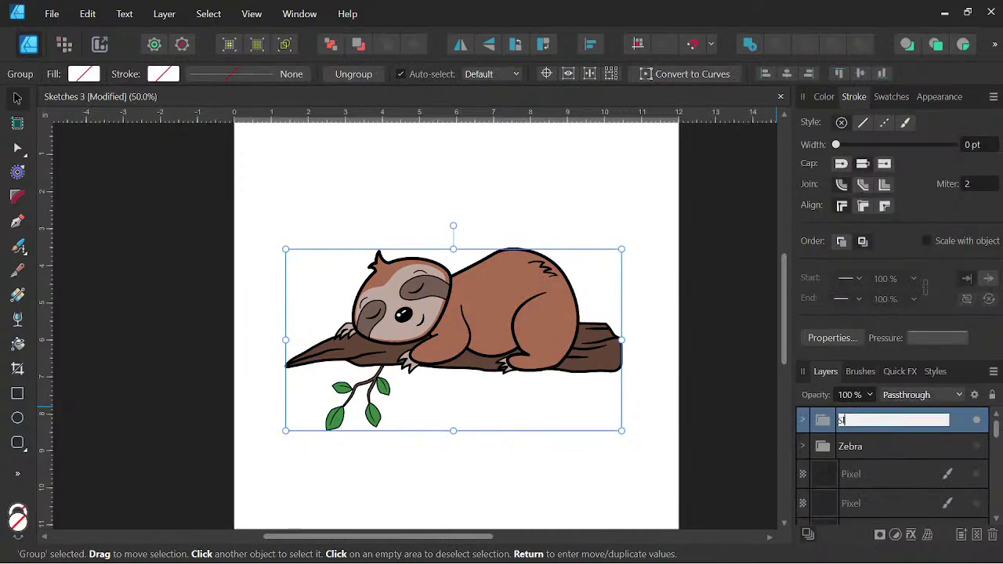
pyautogui.write('oth')
pyautogui.press('Return')
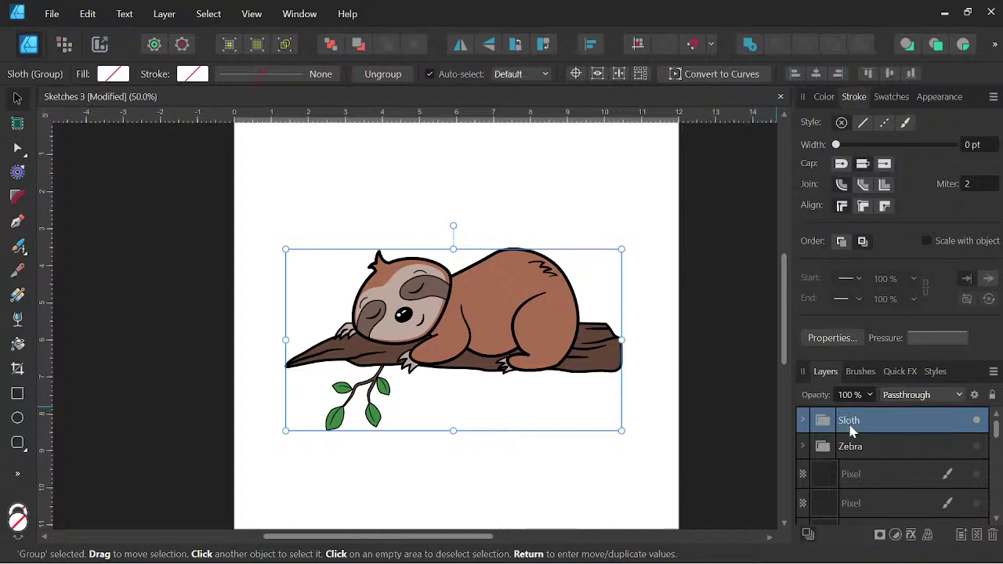
# Expand the Sloth group and delete the leftover hidden ellipse over the sloth's muzzle.
pyautogui.click(803, 420)
pyautogui.scroll(-2, 867, 437)
pyautogui.click(872, 451)
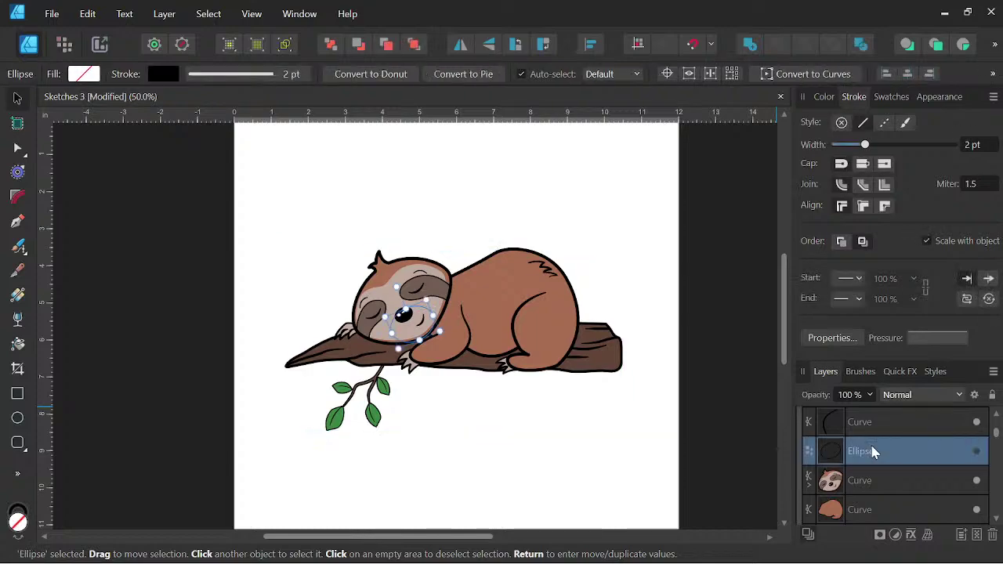
pyautogui.press('Delete')
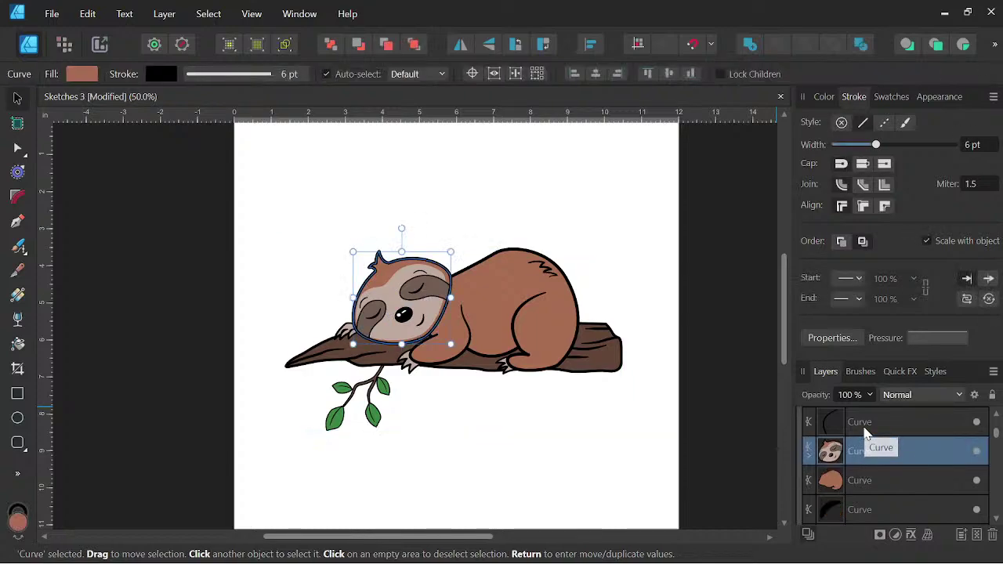
# Nest the hind-leg line and back fur marks inside the body curve, and the two claw lines inside the far hand's curve.
pyautogui.click(866, 433)
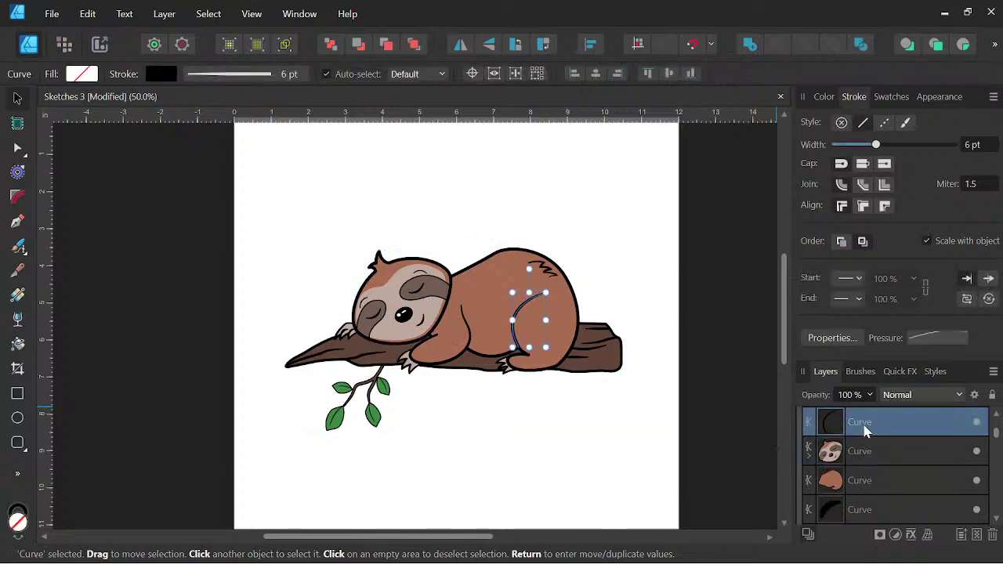
pyautogui.moveTo(862, 423); pyautogui.dragTo(855, 449)
pyautogui.click(880, 456)
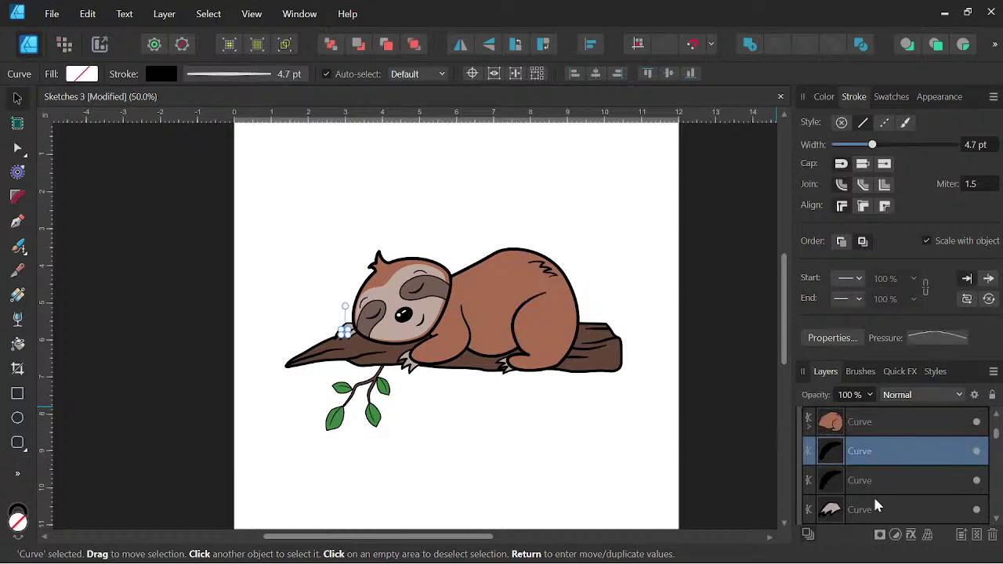
pyautogui.click(875, 510)
pyautogui.click(875, 463)
pyautogui.keyDown('shift'); pyautogui.click(874, 481); pyautogui.keyUp('shift')
pyautogui.moveTo(872, 456); pyautogui.dragTo(863, 508)
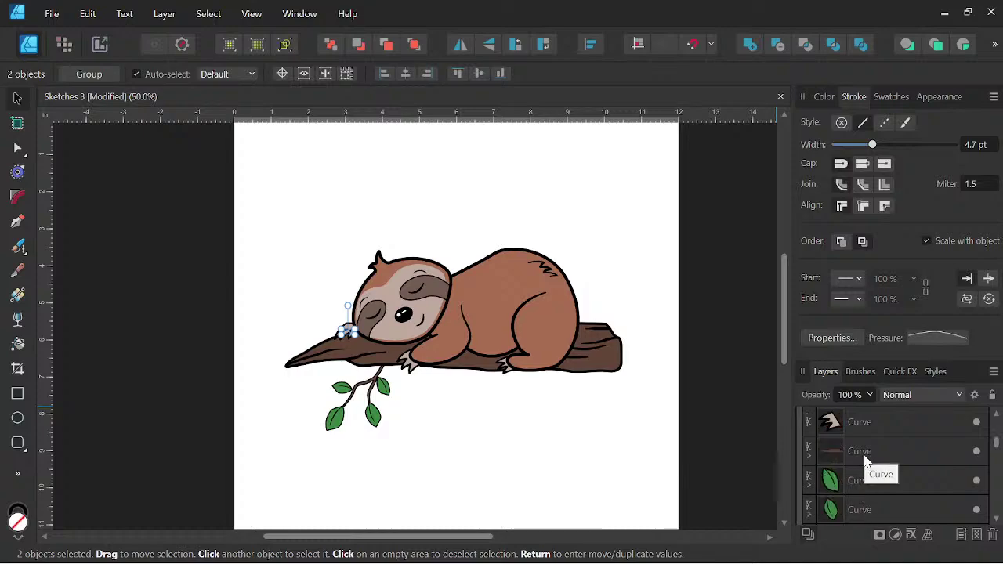
pyautogui.scroll(-2, 865, 461)
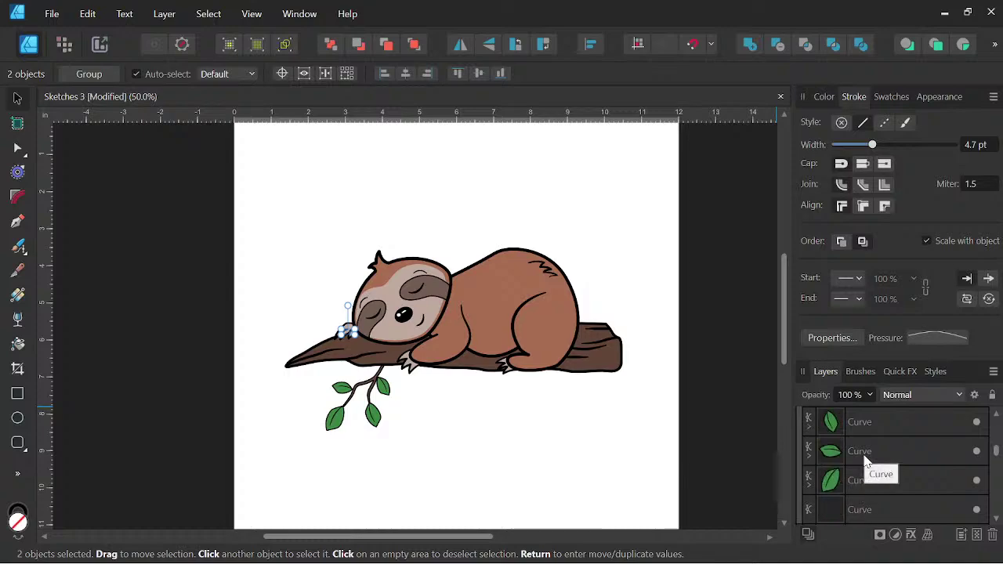
pyautogui.scroll(3, 865, 461)
pyautogui.scroll(1, 865, 460)
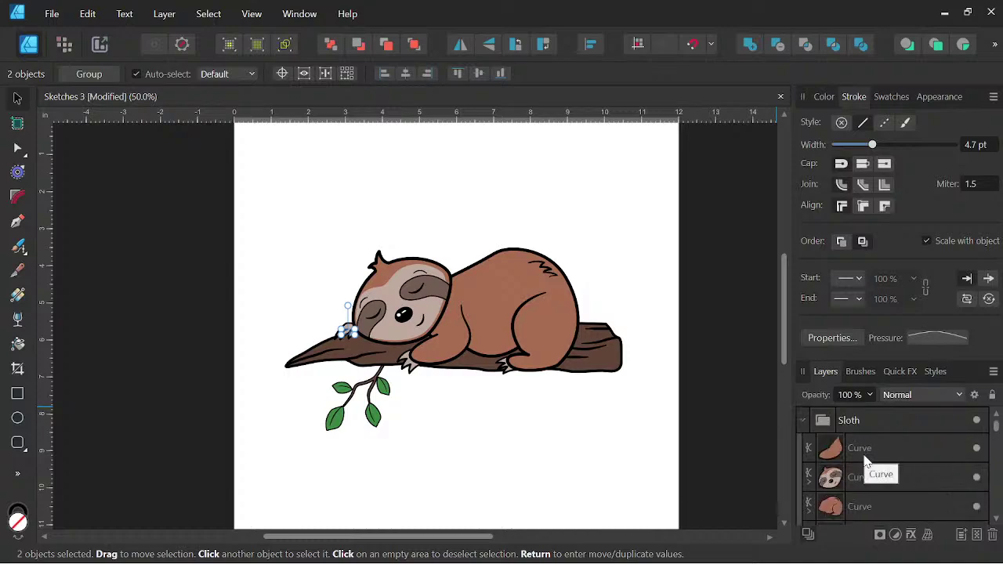
# Examine the Sloth group's layers by selecting the head, arm, body and claw curves in turn.
pyautogui.click(898, 474)
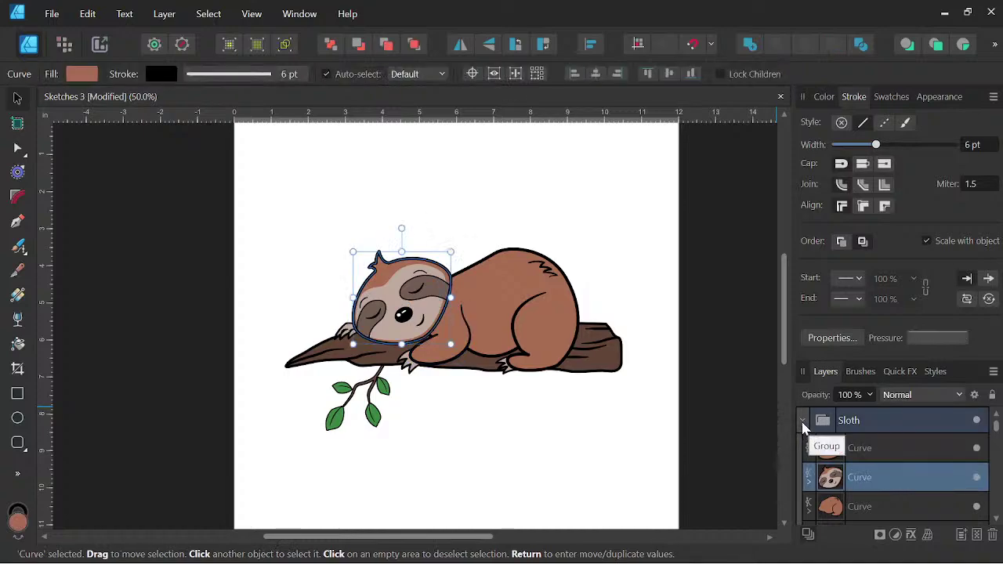
pyautogui.click(891, 449)
pyautogui.click(892, 482)
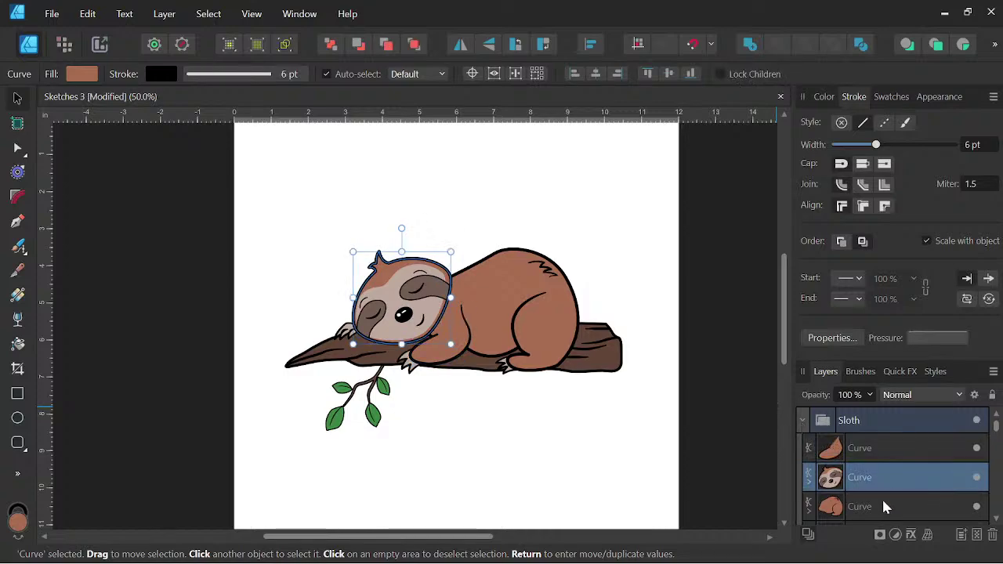
pyautogui.click(884, 505)
pyautogui.scroll(-2, 890, 462)
pyautogui.scroll(1, 885, 438)
pyautogui.click(883, 451)
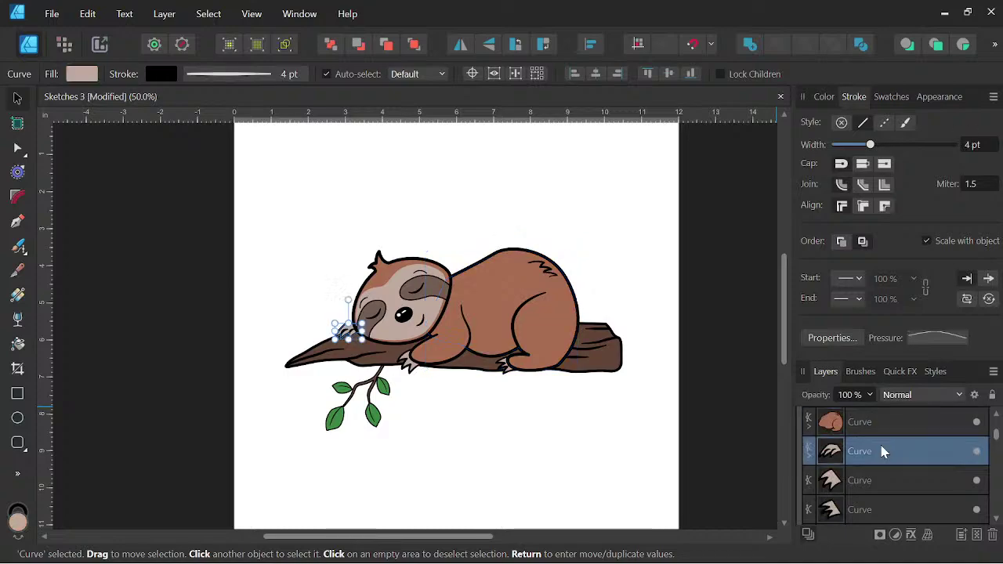
pyautogui.click(877, 480)
pyautogui.click(877, 505)
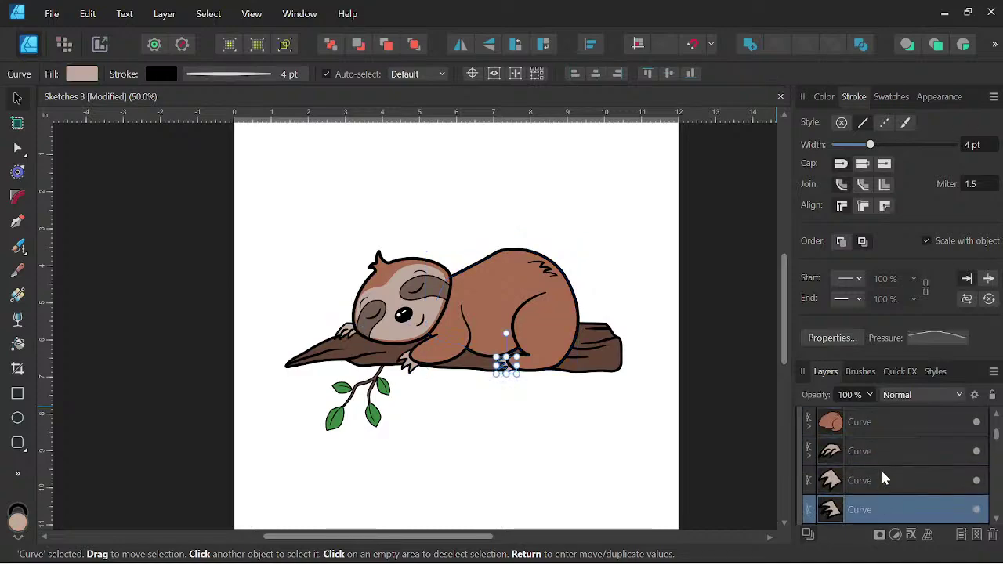
pyautogui.scroll(2, 881, 468)
pyautogui.click(883, 470)
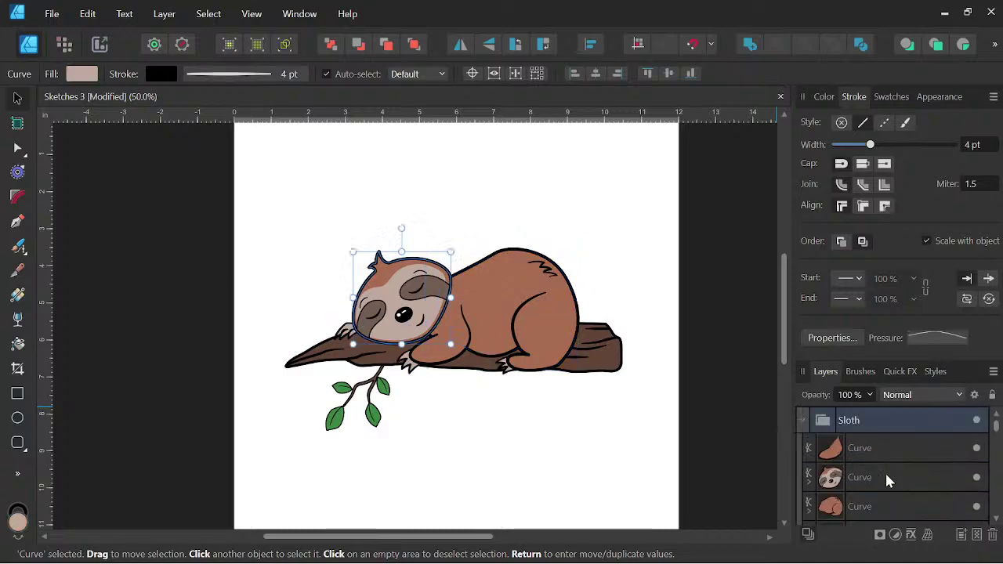
pyautogui.moveTo(401, 228)
pyautogui.mouseDown()
pyautogui.moveTo(392, 224)
pyautogui.moveTo(403, 227)
pyautogui.mouseUp()
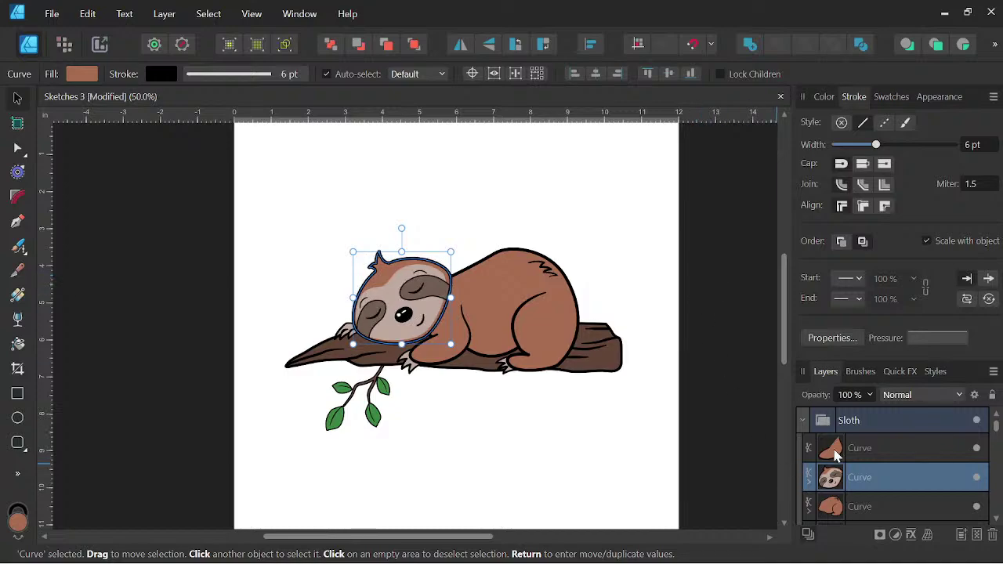
# Collapse the Sloth group in the layer list and clear the selection.
pyautogui.click(803, 420)
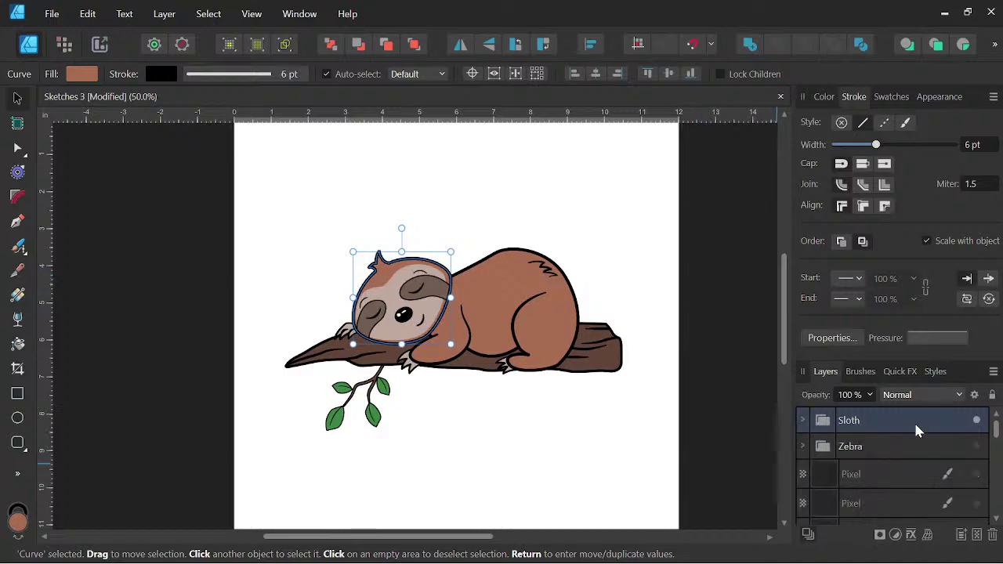
pyautogui.click(700, 421)
pyautogui.scroll(-2, 607, 424)
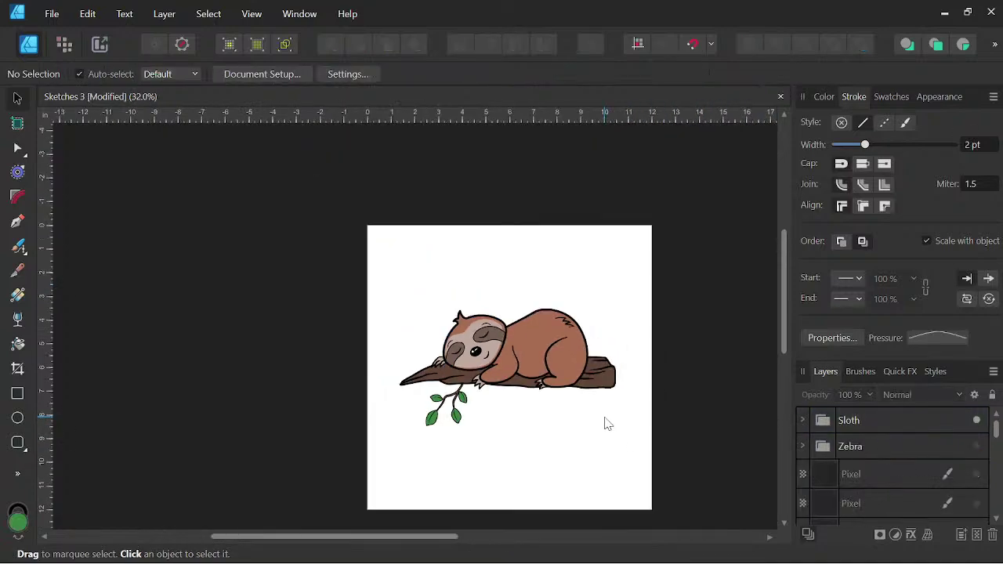
pyautogui.scroll(1, 605, 424)
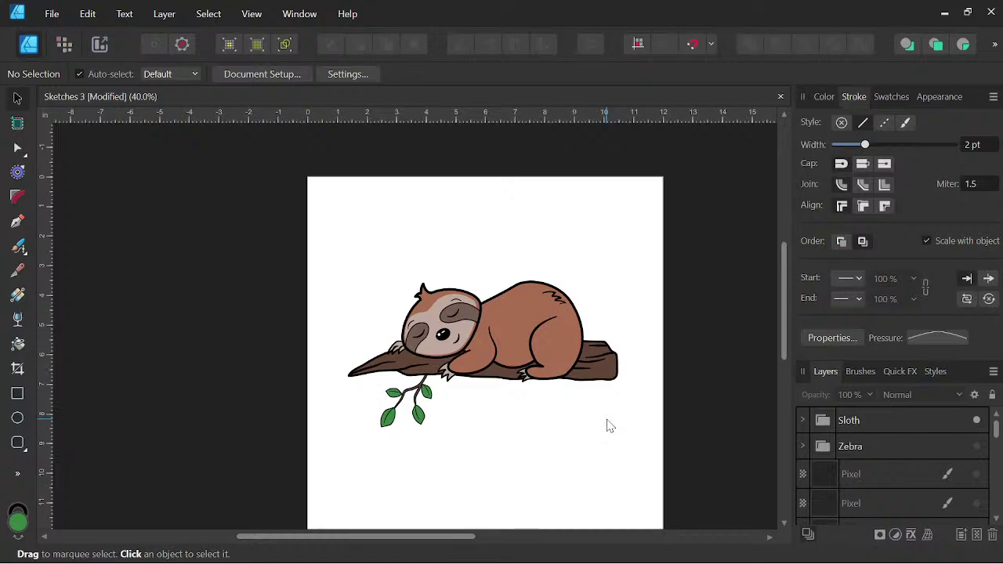
pyautogui.scroll(1, 521, 349)
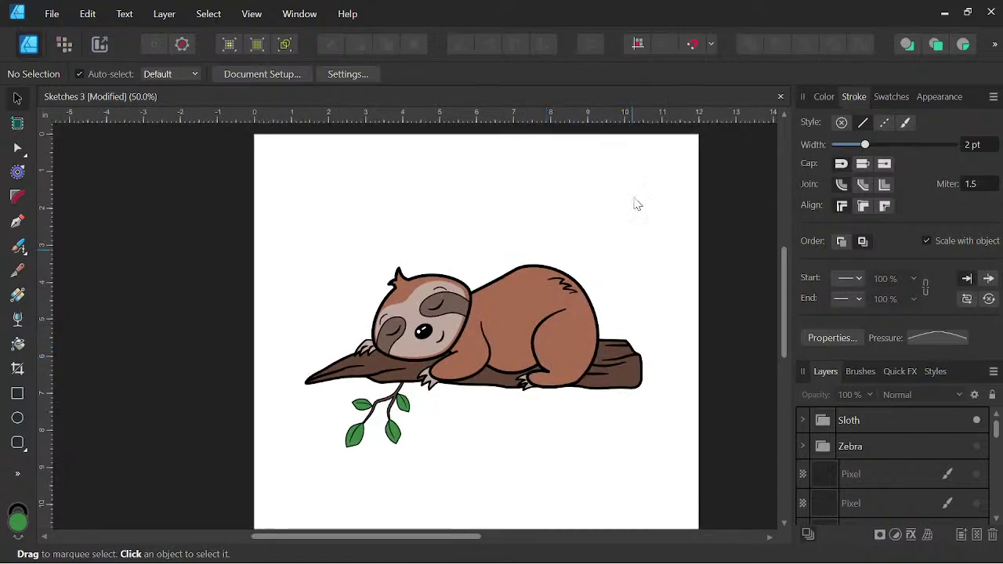
pyautogui.scroll(-2, 520, 319)
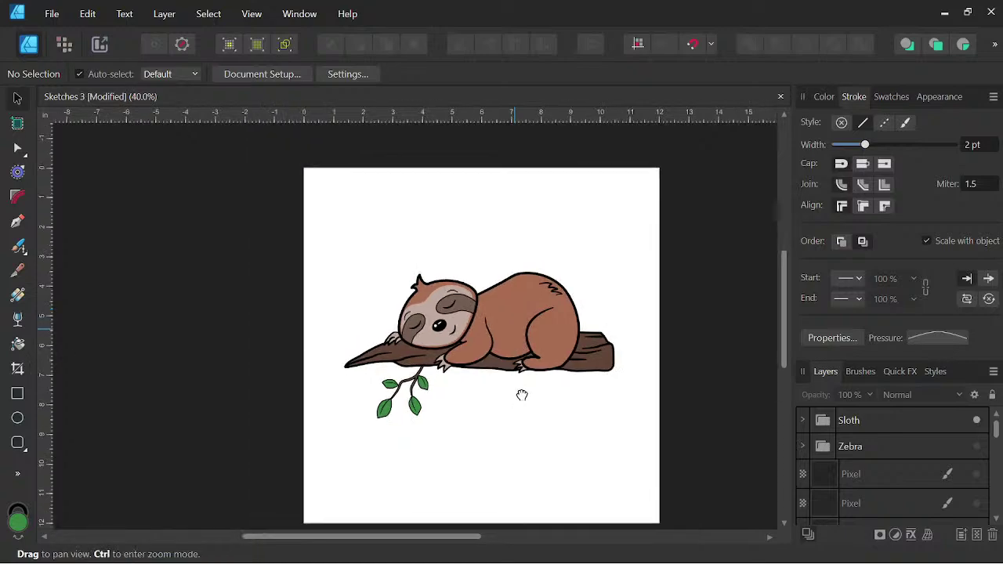
# Show the Zebra group, then move the sloth to the page's lower right and the zebra to its upper left.
pyautogui.click(976, 446)
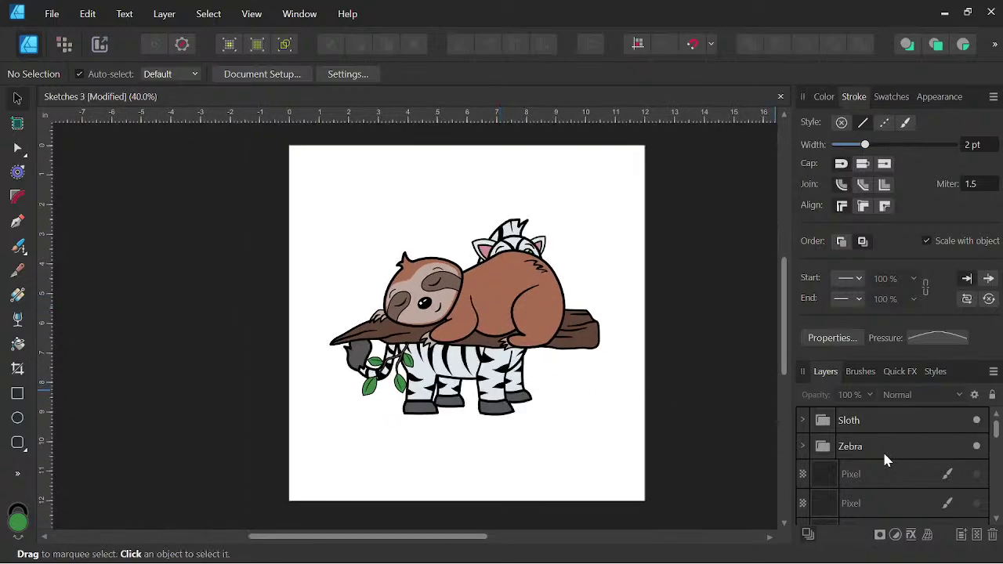
pyautogui.click(867, 419)
pyautogui.moveTo(487, 302); pyautogui.dragTo(521, 390)
pyautogui.click(857, 445)
pyautogui.moveTo(476, 319); pyautogui.dragTo(444, 247)
pyautogui.click(853, 420)
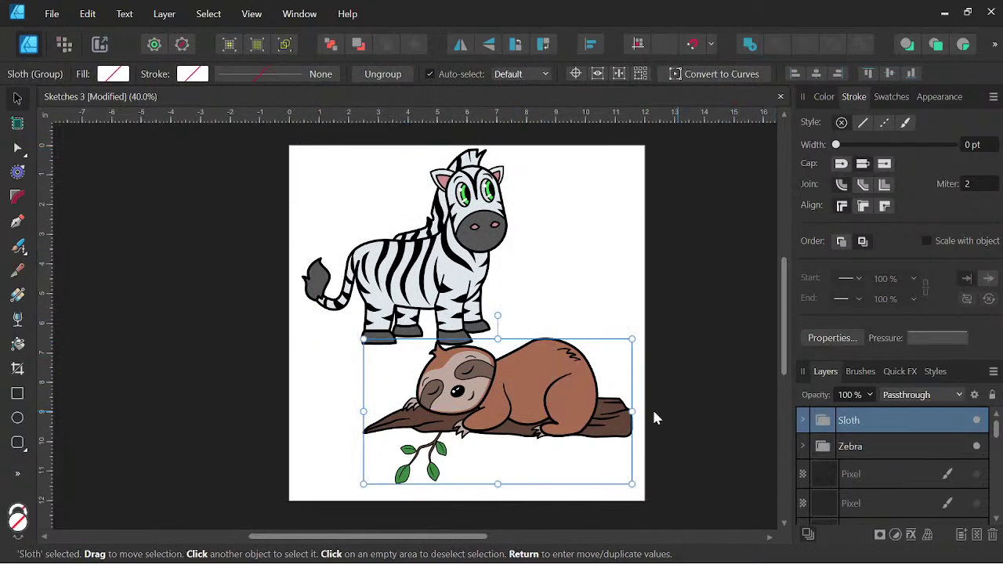
pyautogui.moveTo(532, 403); pyautogui.dragTo(534, 418)
pyautogui.click(712, 337)
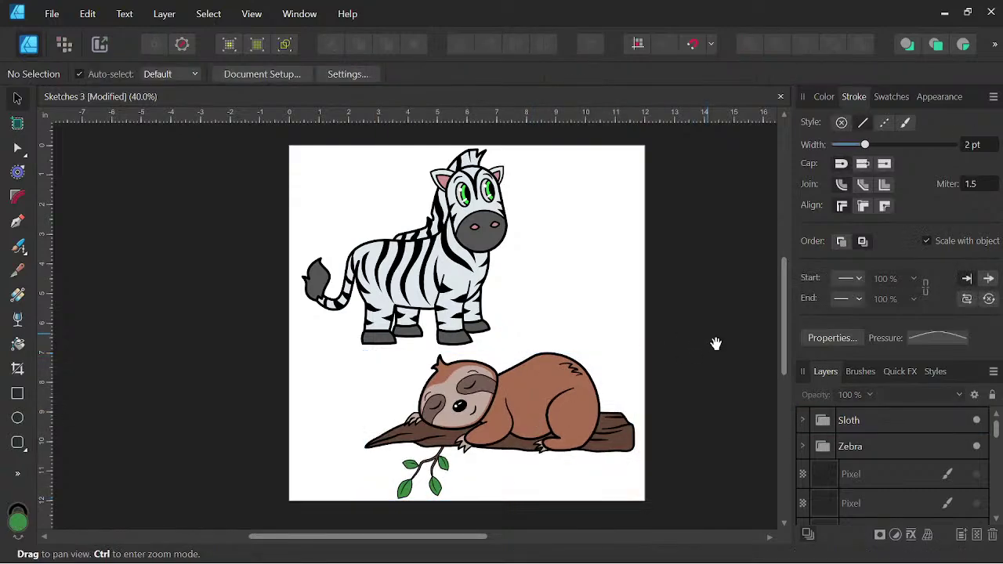
pyautogui.moveTo(716, 342)
pyautogui.mouseDown()
pyautogui.moveTo(737, 352)
pyautogui.moveTo(703, 338)
pyautogui.mouseUp()
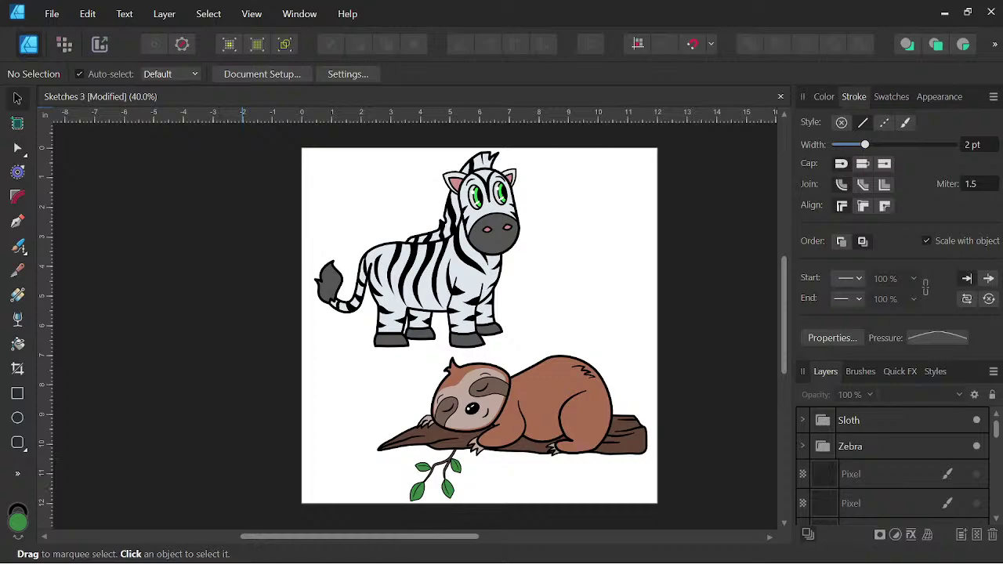
# Add the artistic text "Be Right Back" in the blank area below the zebra.
pyautogui.click(18, 472)
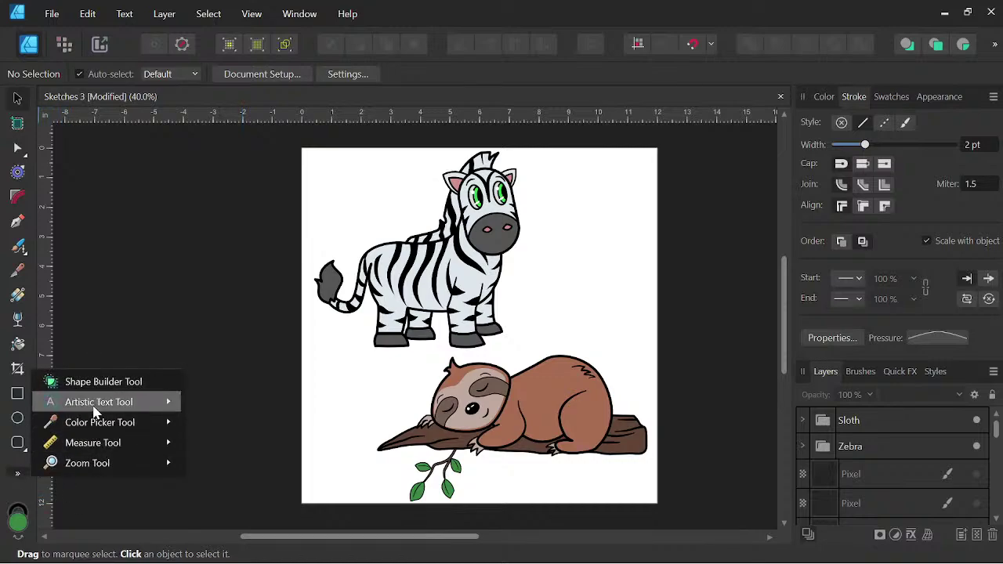
pyautogui.moveTo(157, 402)
pyautogui.click(247, 402)
pyautogui.click(345, 369)
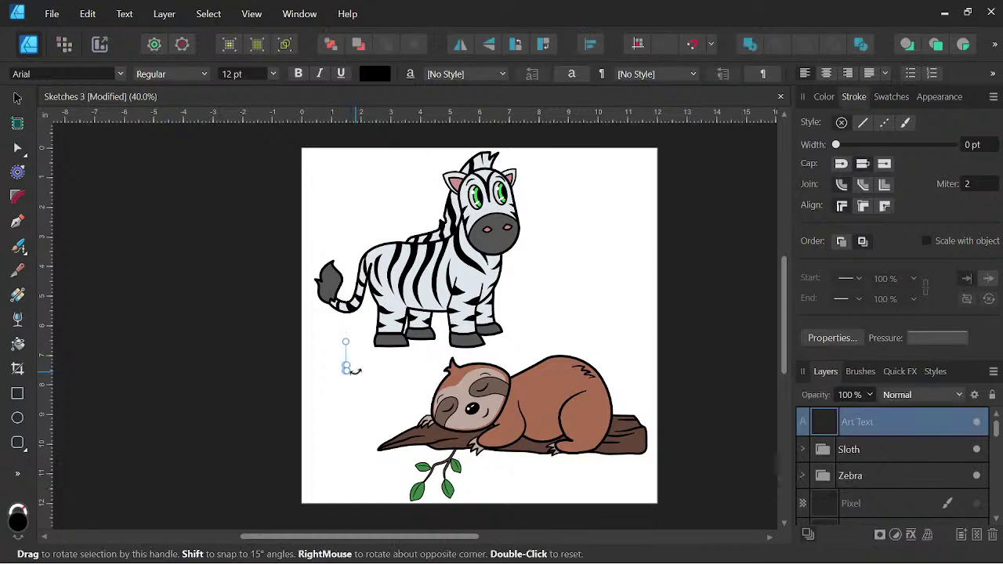
pyautogui.write('Be Rig')
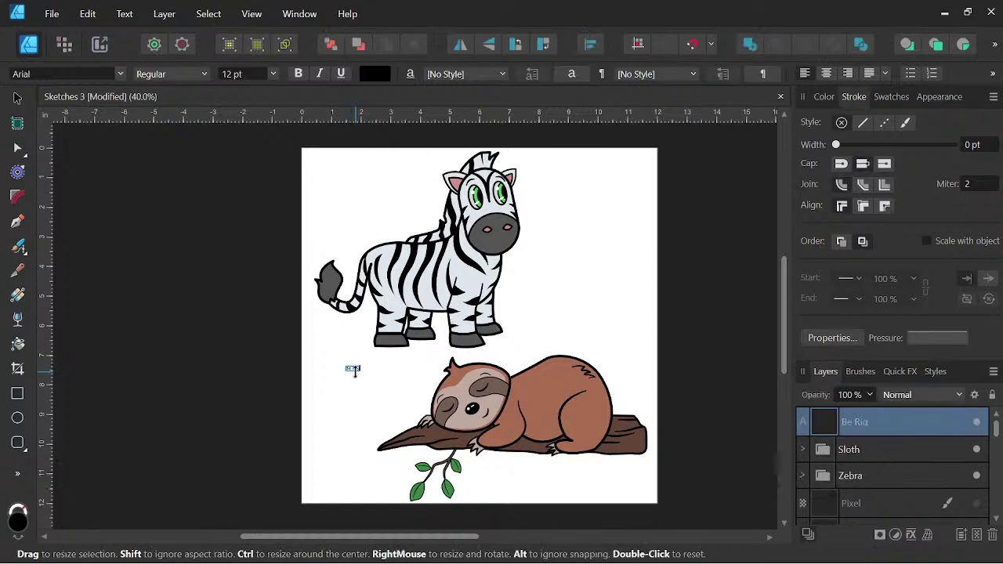
pyautogui.write('ht Back')
pyautogui.press('Escape')
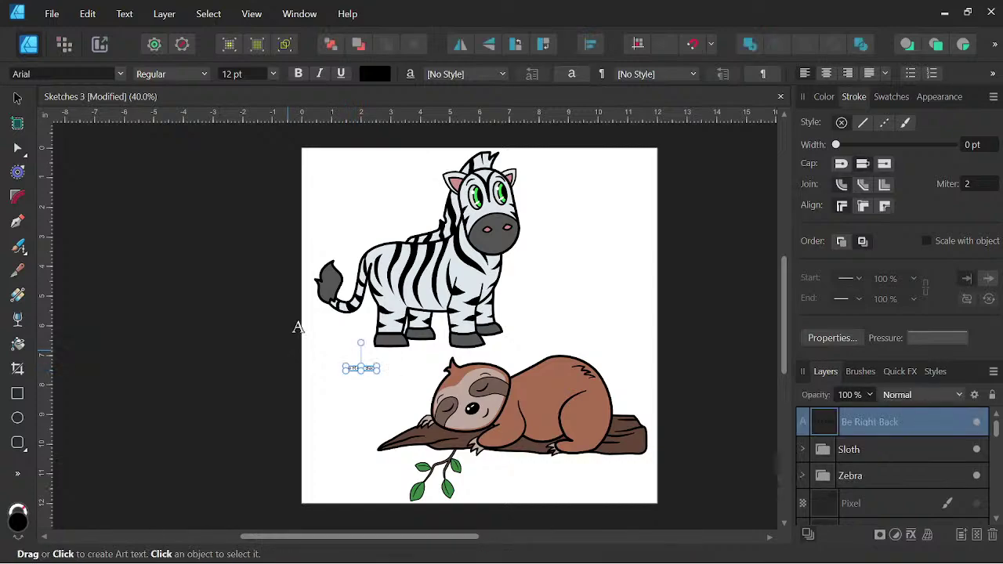
# Enlarge the "Be Right Back" text, move it beside the zebra's legs above the sloth, and clear the selection.
pyautogui.click(18, 98)
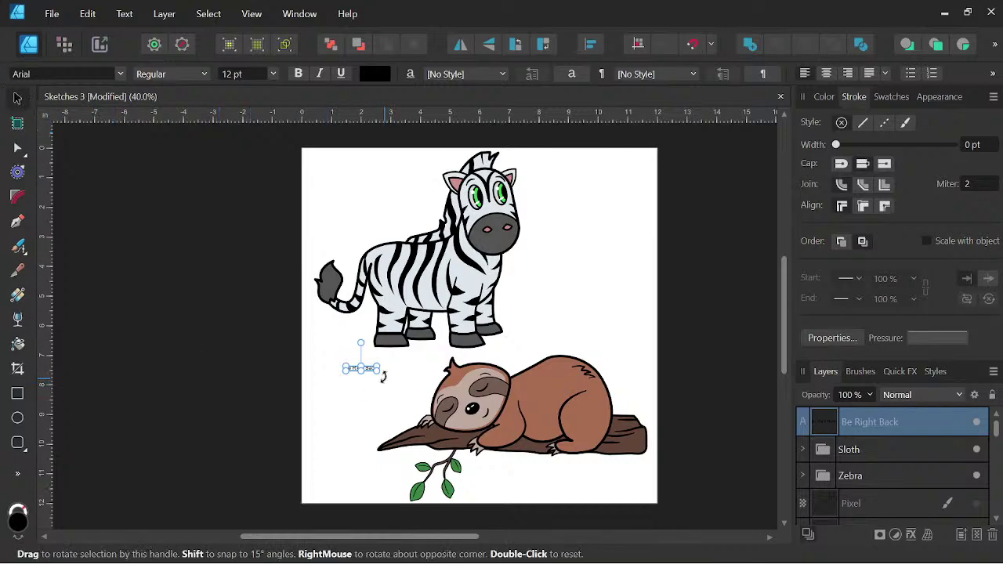
pyautogui.moveTo(383, 377); pyautogui.dragTo(486, 384)
pyautogui.moveTo(402, 379); pyautogui.dragTo(566, 290)
pyautogui.click(674, 270)
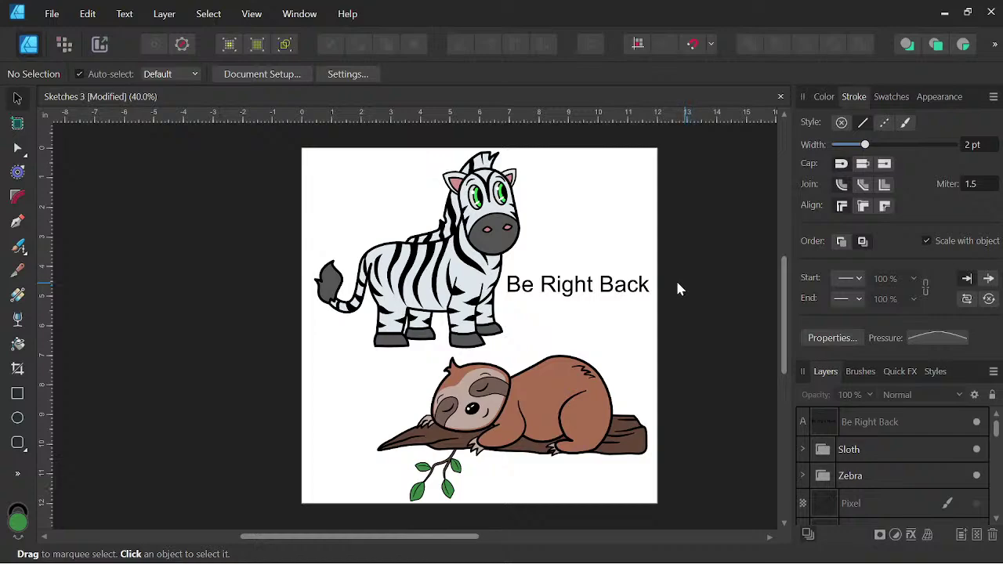
# Delete the "Be Right Back" text beside the zebra and leave nothing selected.
pyautogui.click(612, 285)
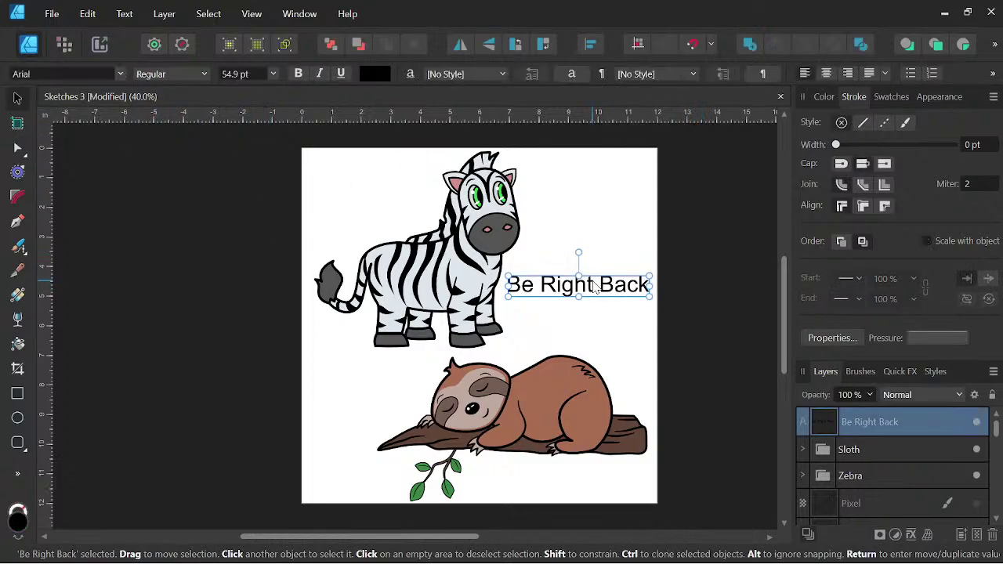
pyautogui.press('Delete')
pyautogui.click(704, 242)
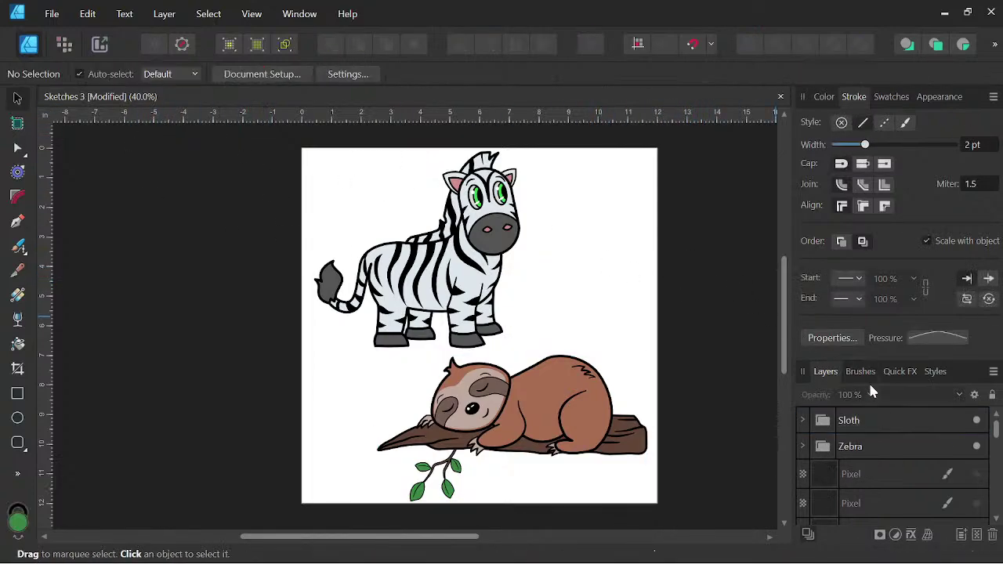
# Duplicate the Zebra group, hide the lower of the two groups, and expand the upper one in the layer list.
pyautogui.click(881, 450)
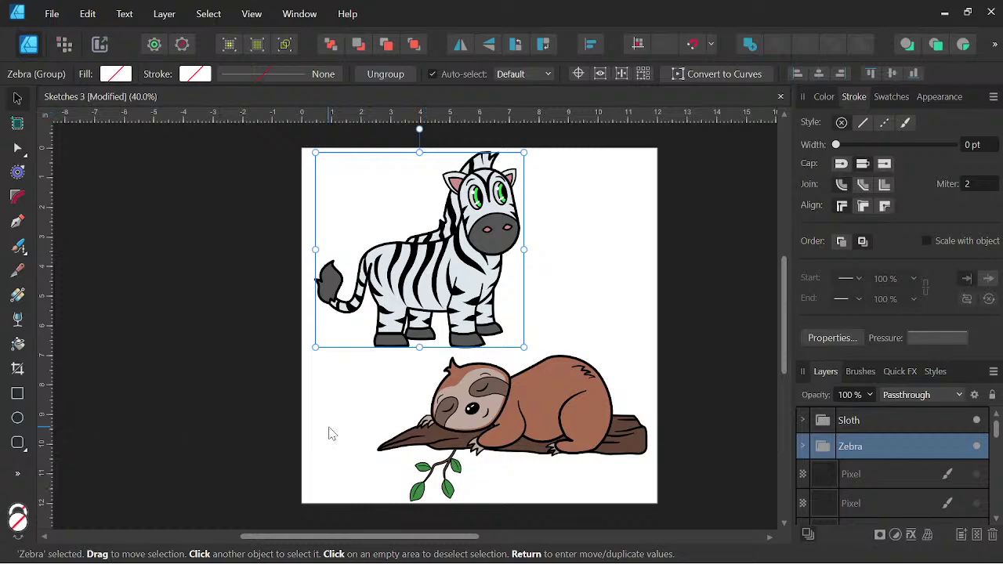
pyautogui.rightClick(859, 449)
pyautogui.click(878, 250)
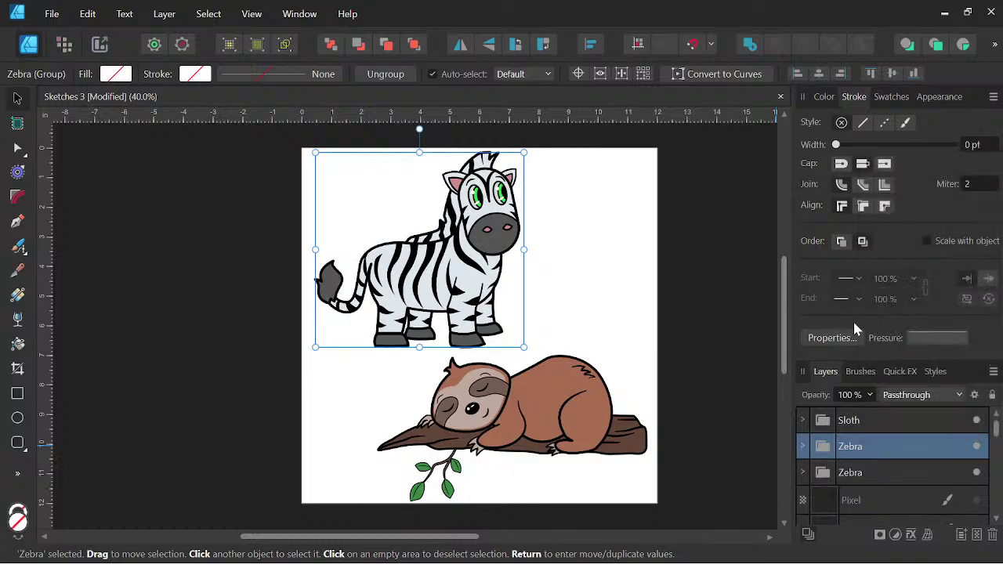
pyautogui.scroll(1, 462, 298)
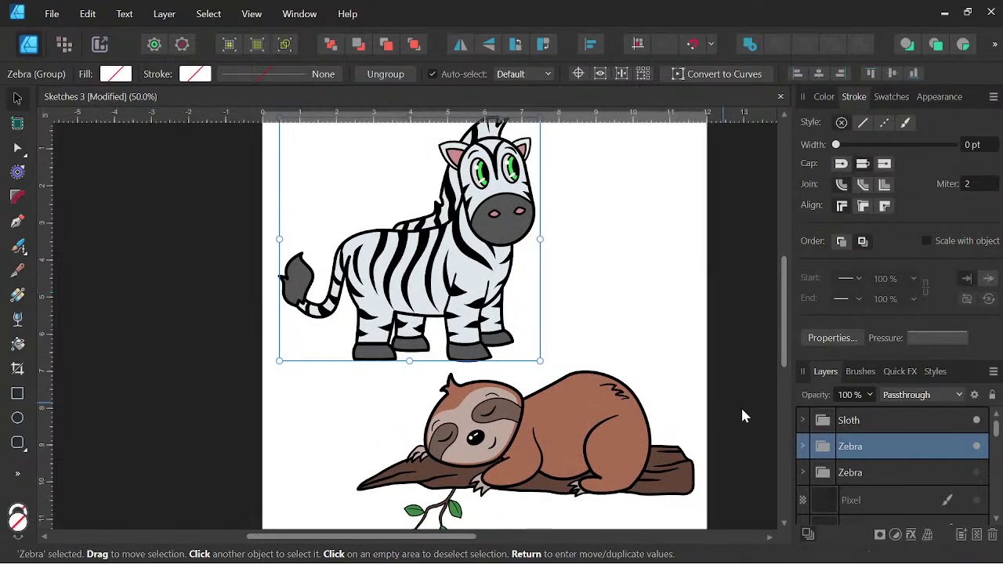
pyautogui.click(803, 447)
# Examine the zebra's legs, body, stripes, tail and head up close.
pyautogui.scroll(1, 426, 303)
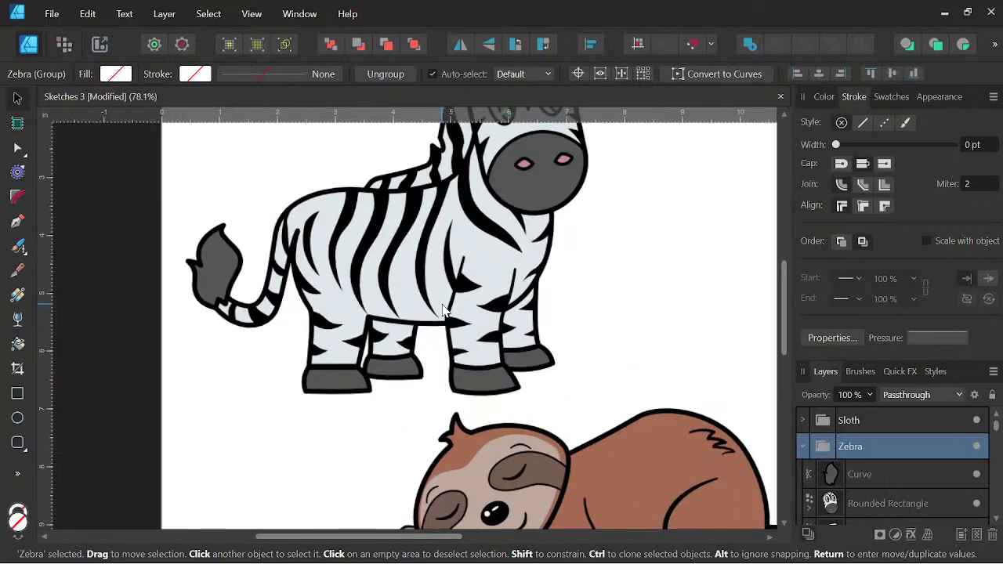
pyautogui.scroll(2, 426, 304)
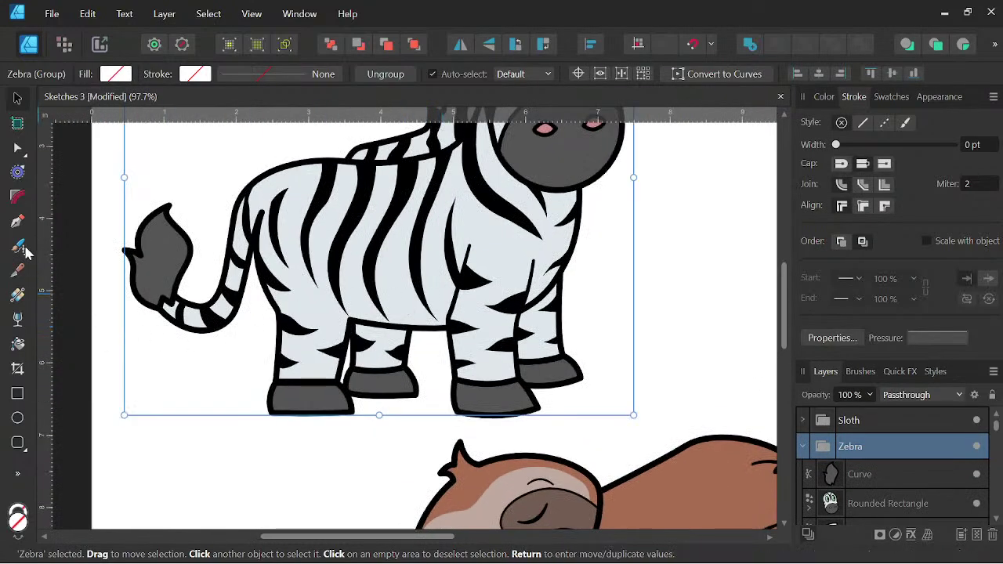
pyautogui.scroll(-2, 458, 258)
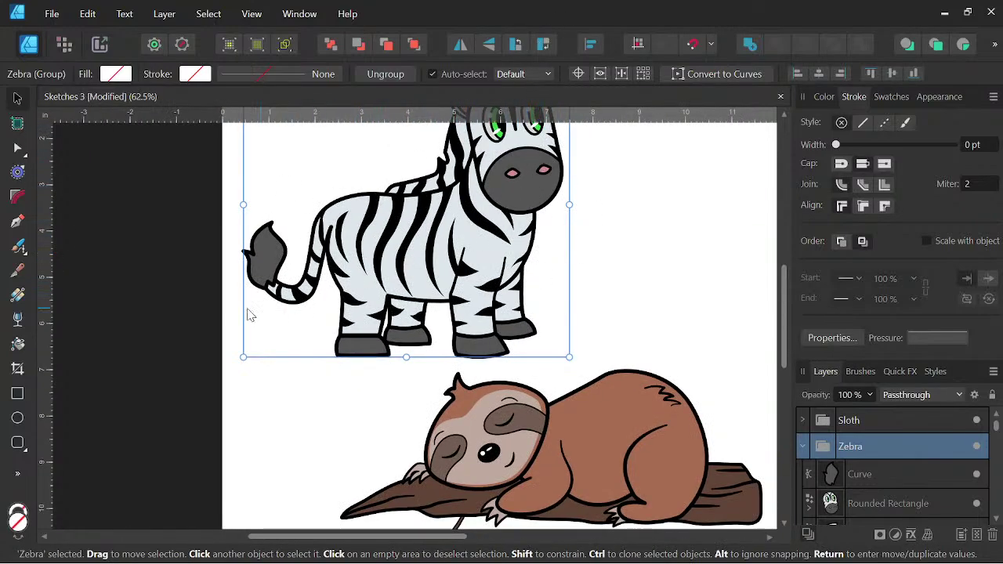
pyautogui.click(17, 221)
pyautogui.scroll(2, 360, 314)
pyautogui.scroll(1, 361, 314)
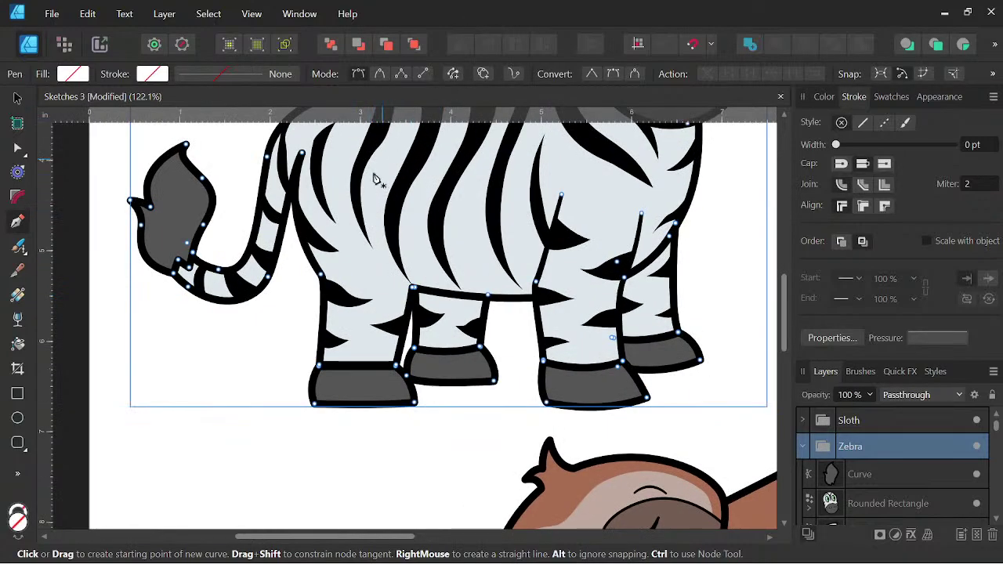
pyautogui.moveTo(399, 264); pyautogui.dragTo(321, 354)
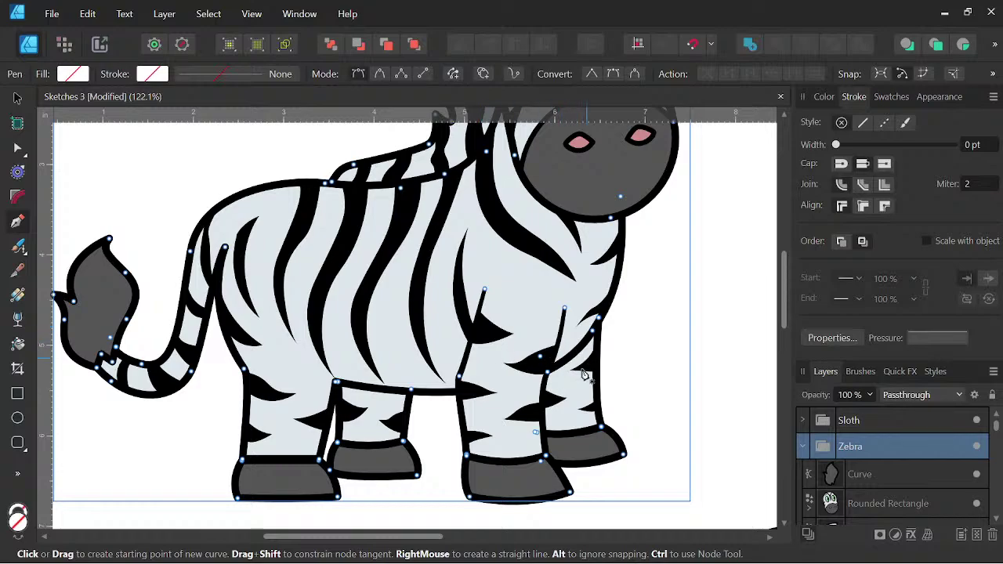
pyautogui.scroll(-2, 574, 266)
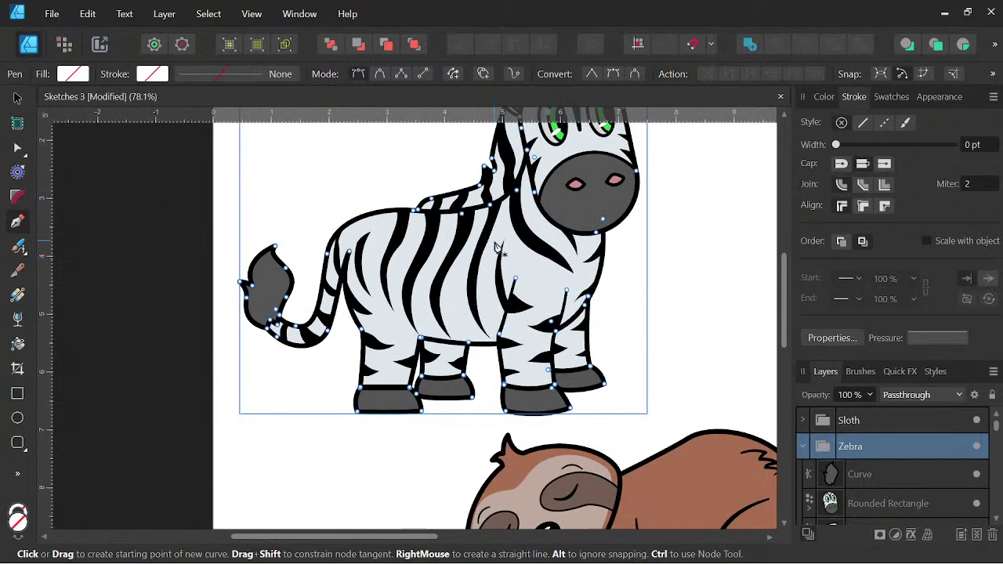
pyautogui.moveTo(496, 248); pyautogui.dragTo(476, 306)
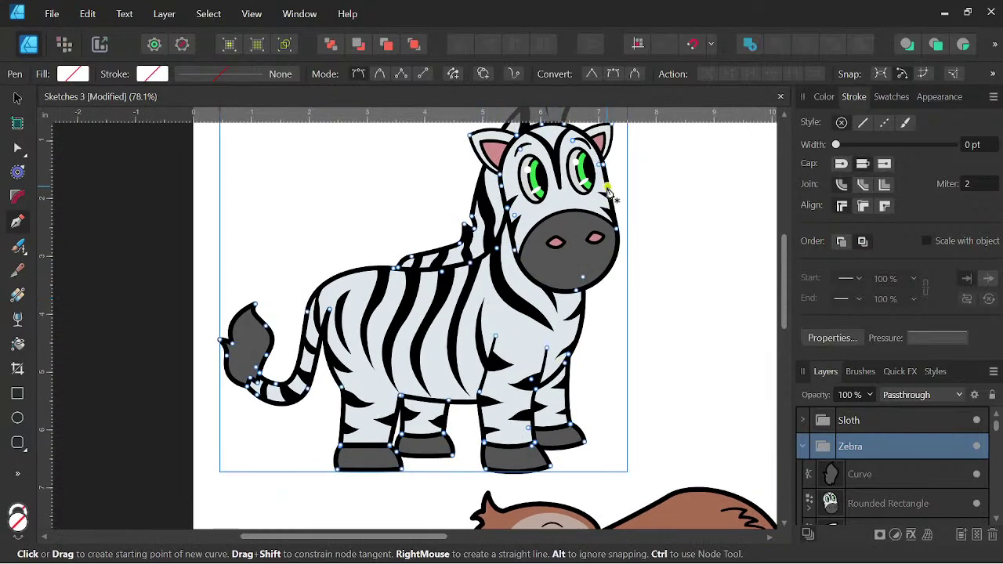
pyautogui.moveTo(552, 262); pyautogui.dragTo(539, 324)
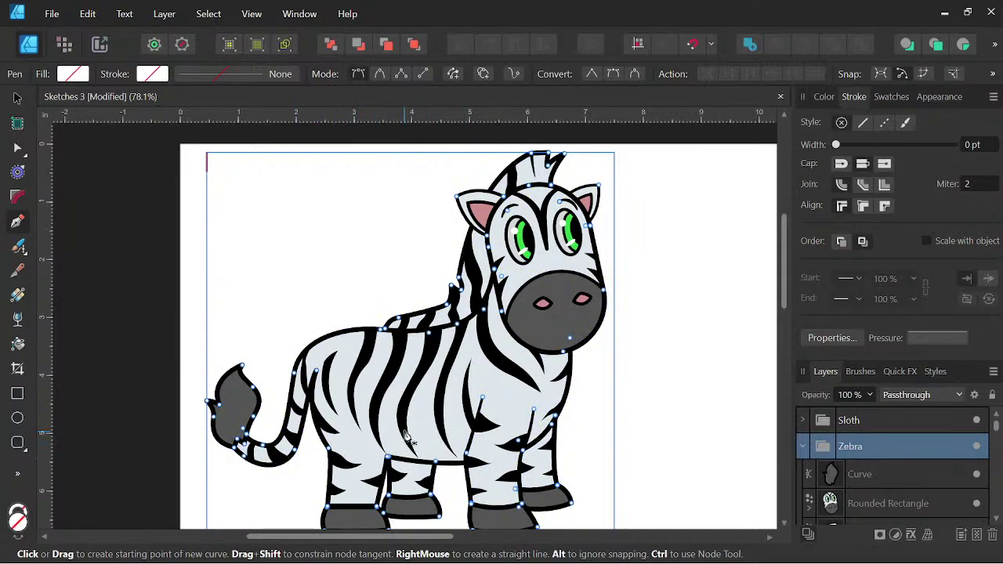
# Draw a circle about 1.2 in wide on the blank page right of the zebra's head, with yellow FFF82F fill and no stroke.
pyautogui.click(18, 419)
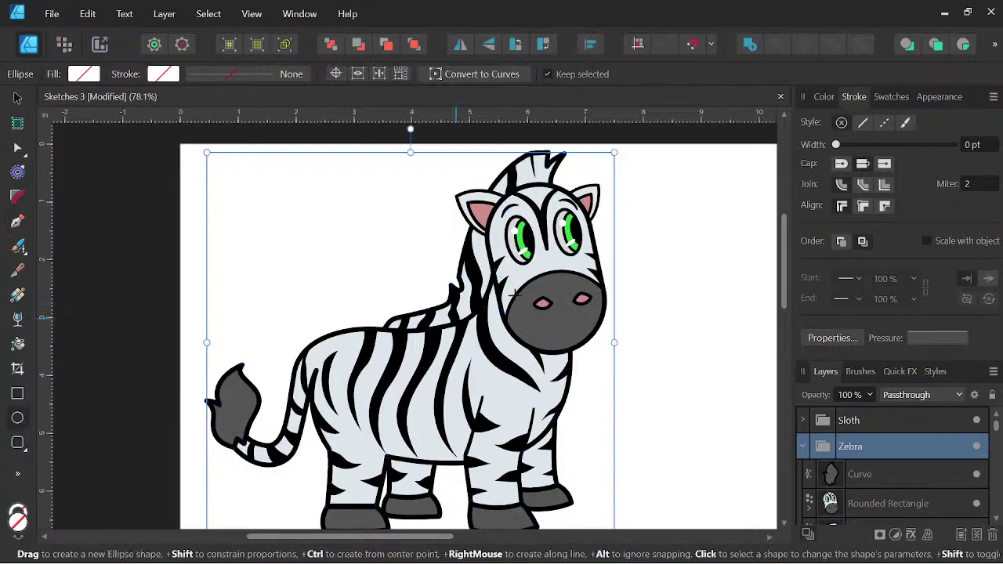
pyautogui.moveTo(636, 160); pyautogui.dragTo(705, 228)
pyautogui.click(839, 123)
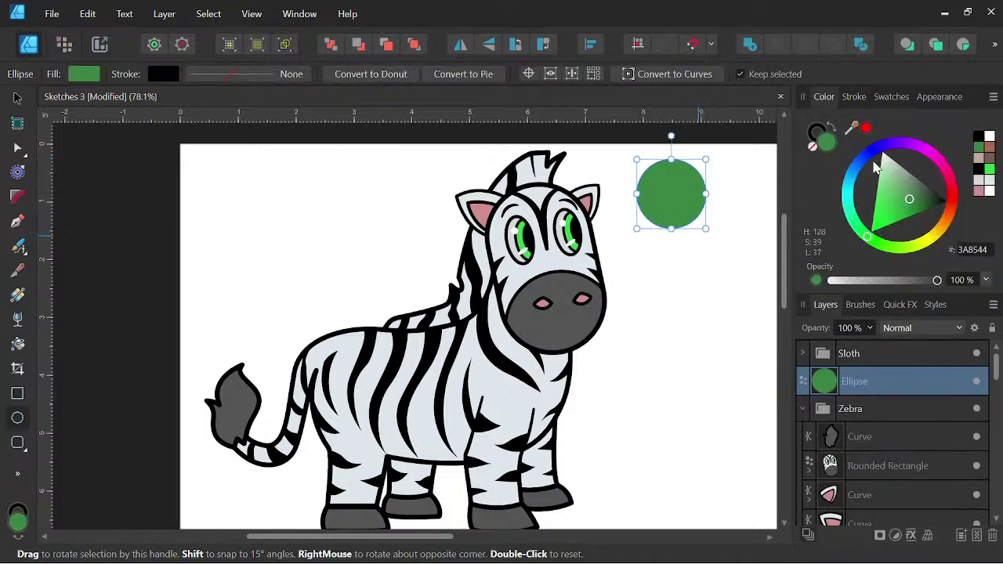
pyautogui.click(813, 129)
pyautogui.click(813, 147)
pyautogui.click(830, 142)
pyautogui.moveTo(900, 246)
pyautogui.mouseDown()
pyautogui.moveTo(930, 241)
pyautogui.moveTo(911, 229)
pyautogui.mouseUp()
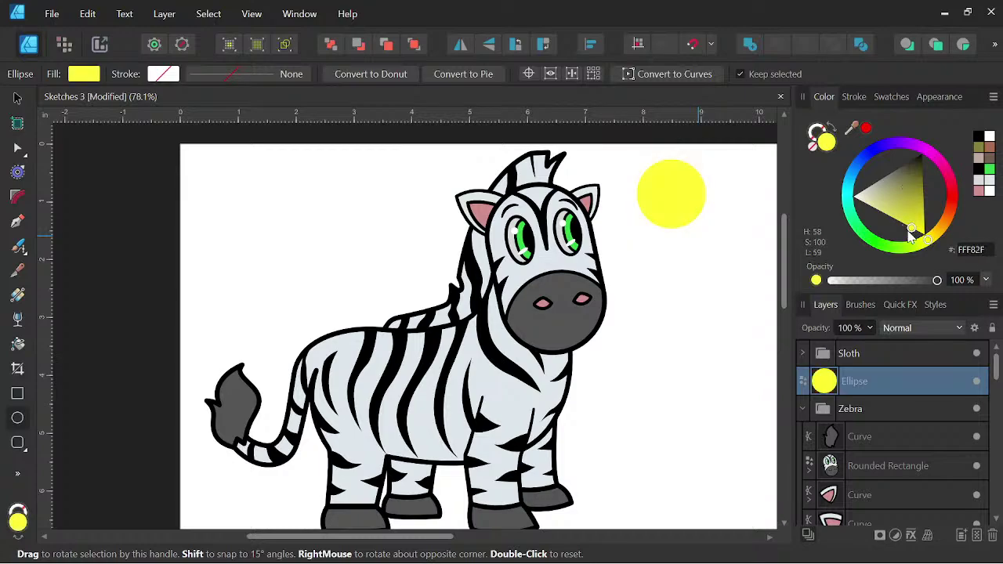
# Move the yellow circle slightly up and to the right, closer to the page's top edge.
pyautogui.click(17, 98)
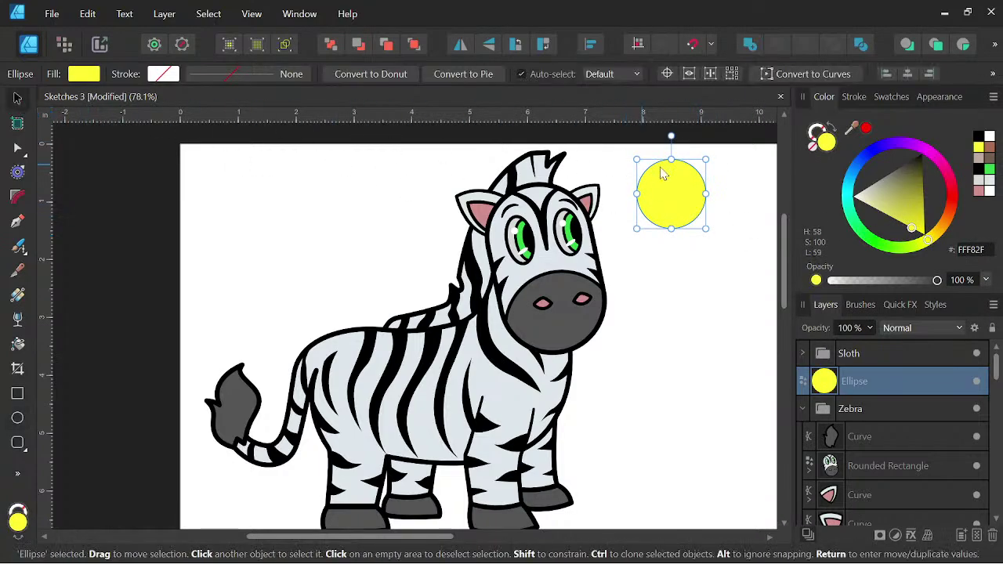
pyautogui.moveTo(666, 210); pyautogui.dragTo(674, 201)
pyautogui.scroll(-3, 591, 251)
pyautogui.scroll(6, 585, 230)
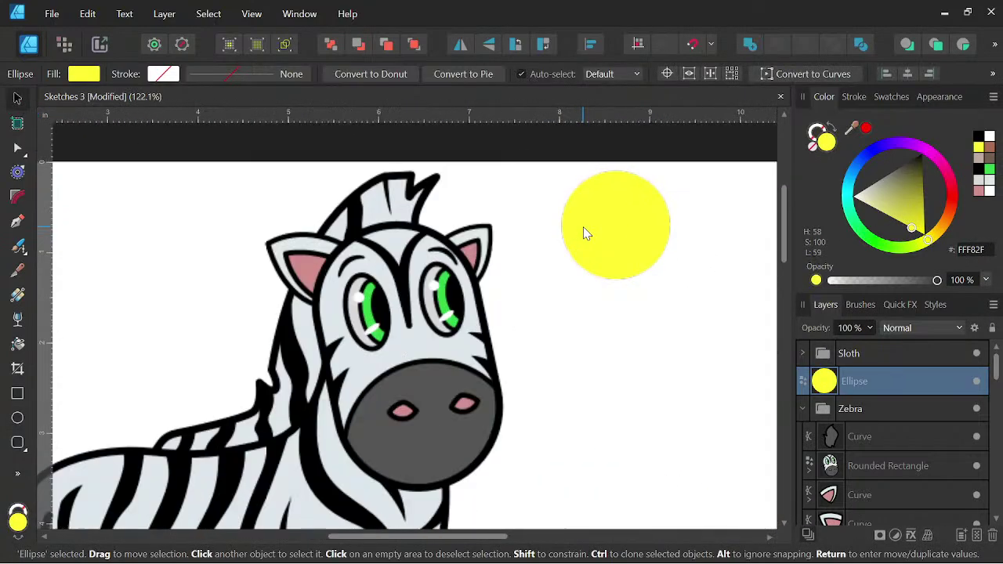
# Start a Pen tool curve in the blank space between the zebra's right-hand ear and the yellow circle.
pyautogui.click(20, 223)
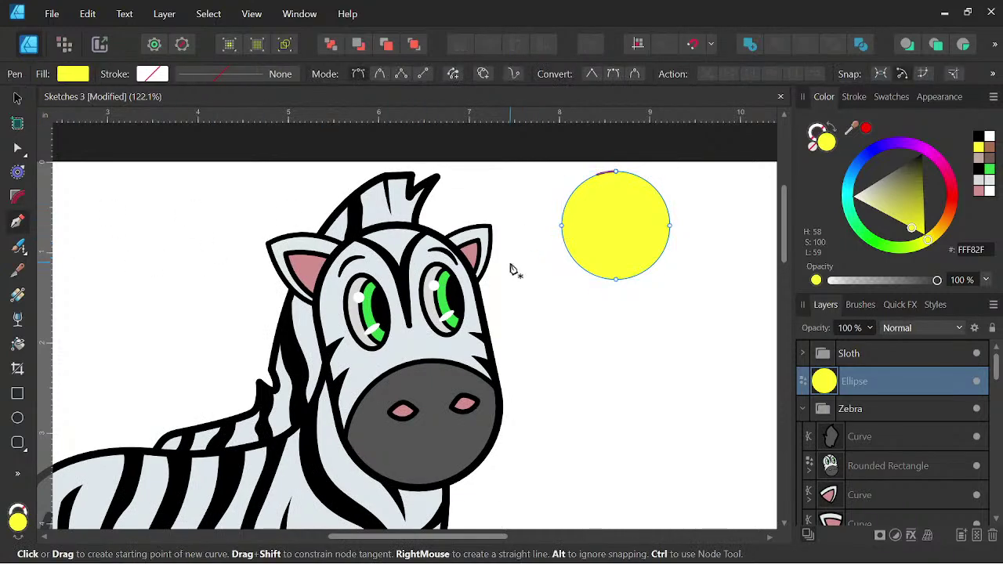
pyautogui.moveTo(510, 262); pyautogui.dragTo(547, 240)
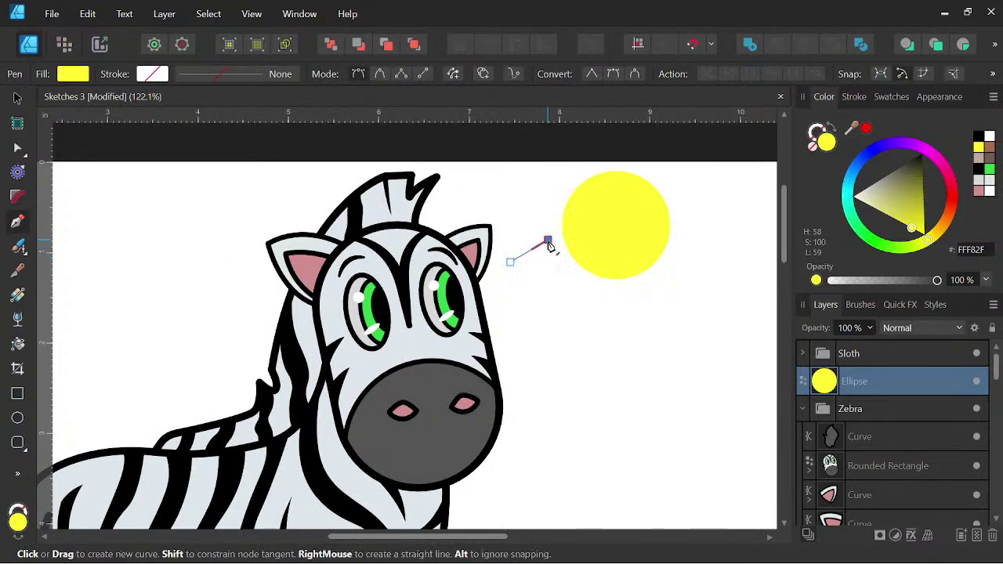
# Give the short line beside the yellow circle a yellow 8.6 pt stroke without fill, and finish it as a separate sun ray.
pyautogui.click(822, 131)
pyautogui.click(979, 147)
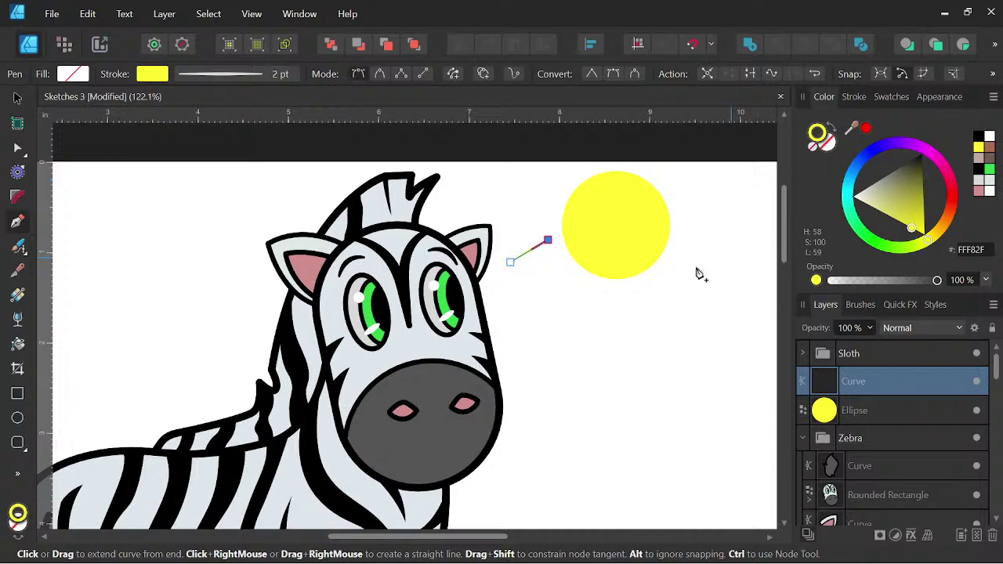
pyautogui.click(856, 98)
pyautogui.moveTo(858, 147); pyautogui.dragTo(883, 144)
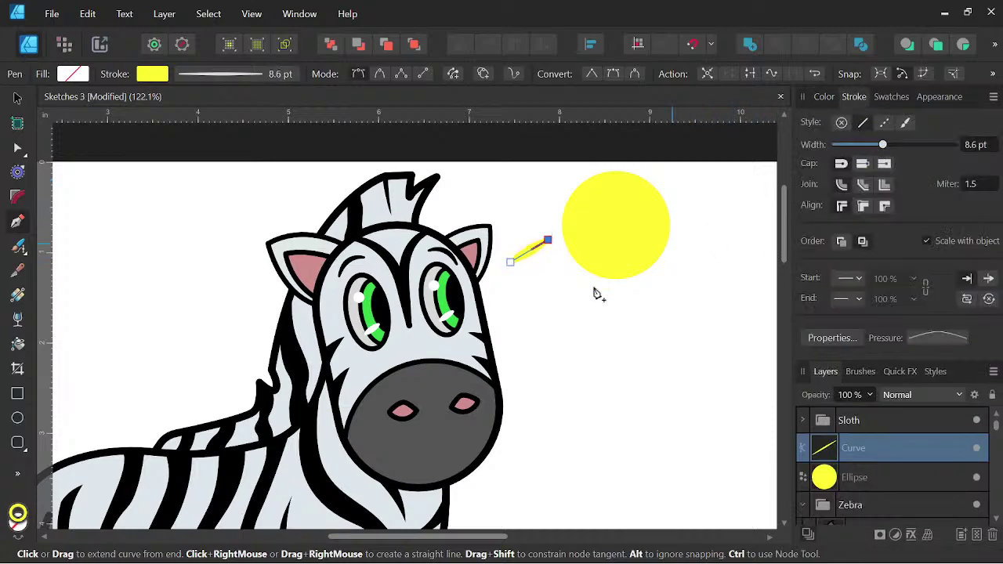
pyautogui.click(537, 343)
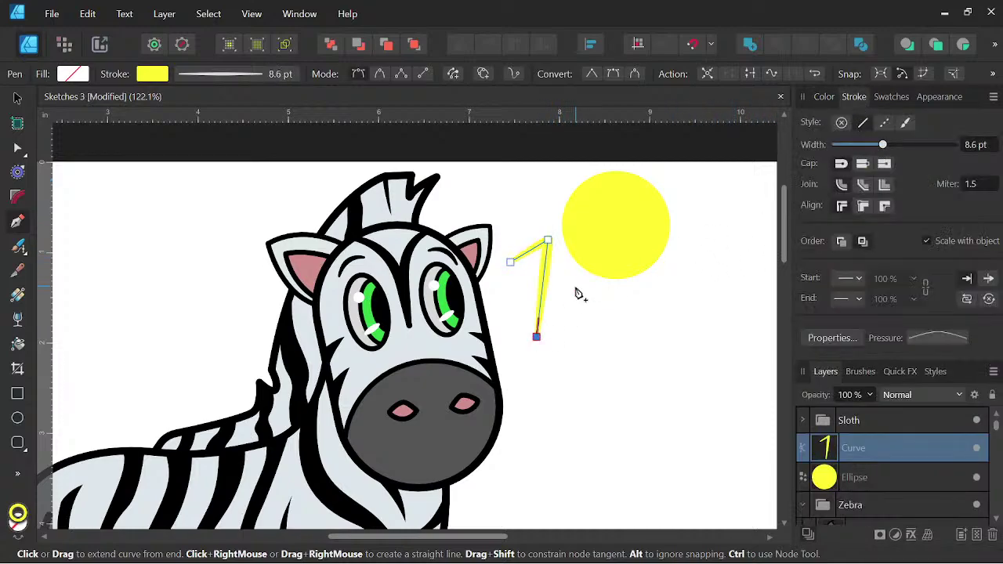
pyautogui.hotkey('ctrl', 'z')
pyautogui.press('Escape')
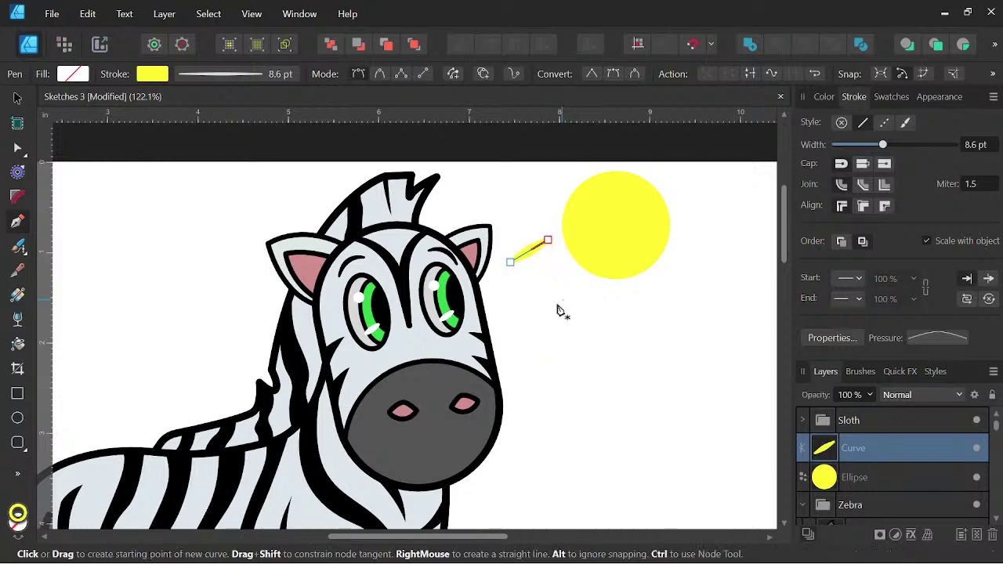
# Draw two more straight sun rays below the circle with the Pen tool, about 0.9 in diagonally and about 0.5 in nearly vertical.
pyautogui.click(530, 345)
pyautogui.click(584, 284)
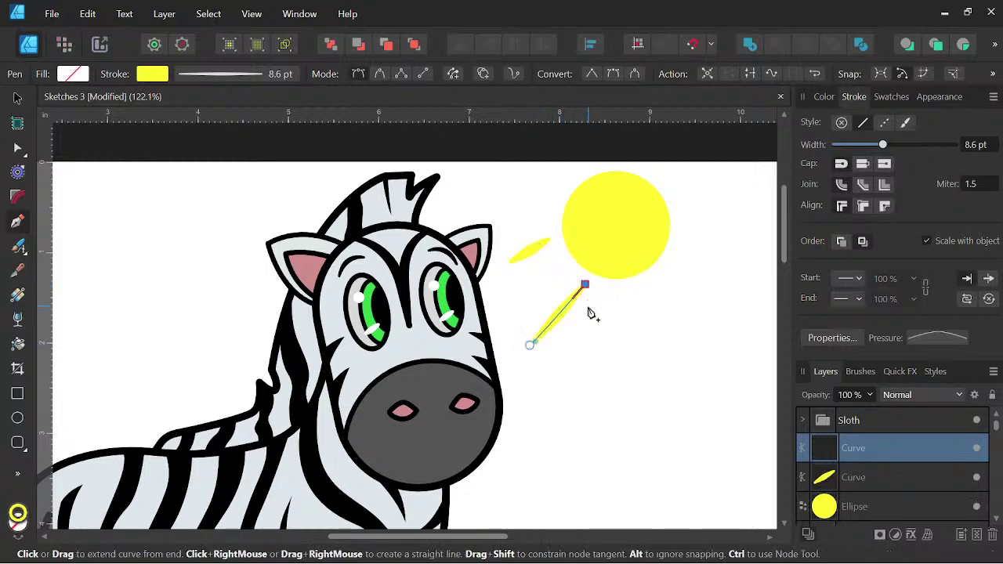
pyautogui.press('Escape')
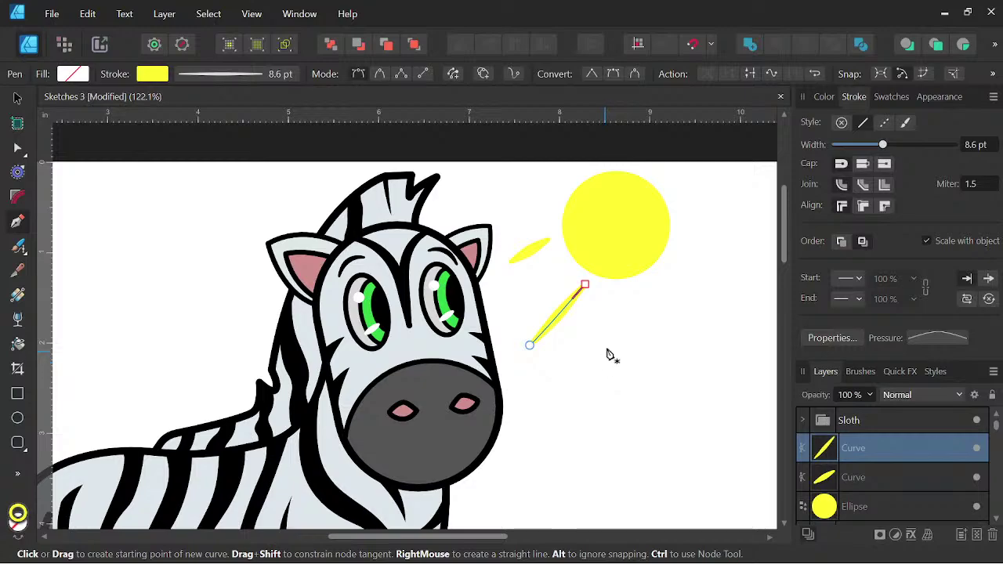
pyautogui.click(617, 338)
pyautogui.click(623, 295)
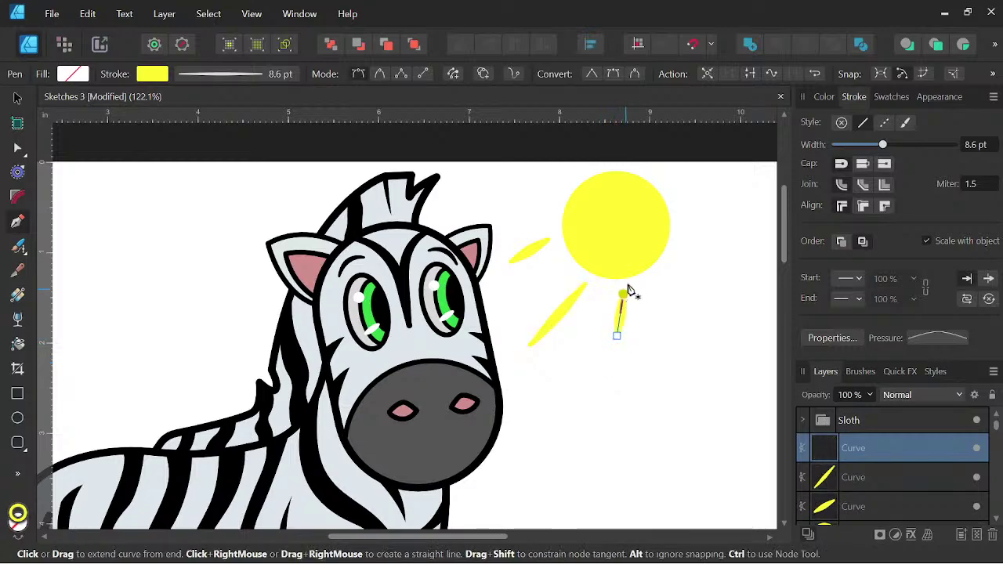
pyautogui.press('Escape')
# Rotate the long middle ray slightly steeper and move it closer to the sun's circle.
pyautogui.scroll(-3, 663, 215)
pyautogui.moveTo(697, 267); pyautogui.dragTo(629, 225)
pyautogui.scroll(3, 580, 227)
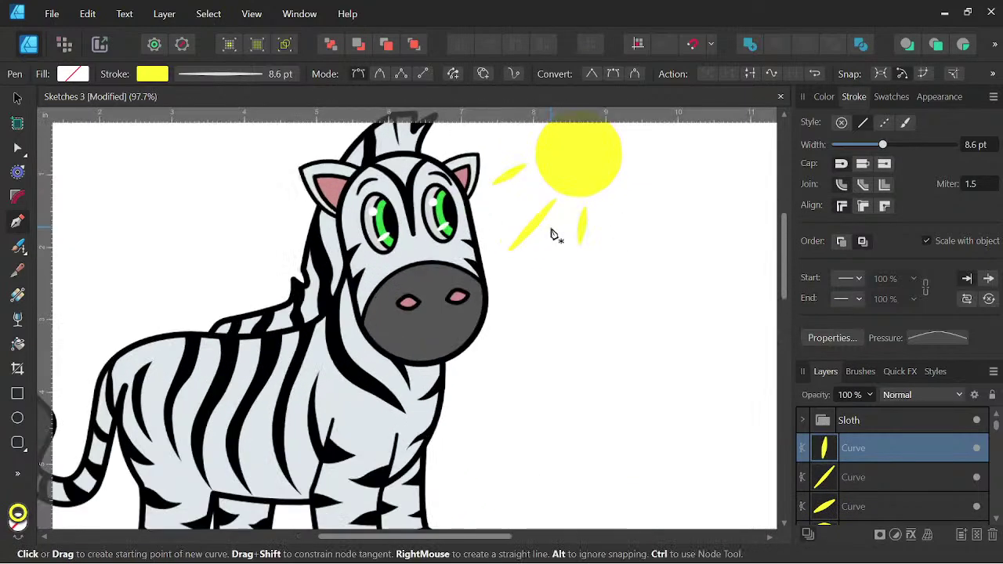
pyautogui.click(17, 97)
pyautogui.click(526, 235)
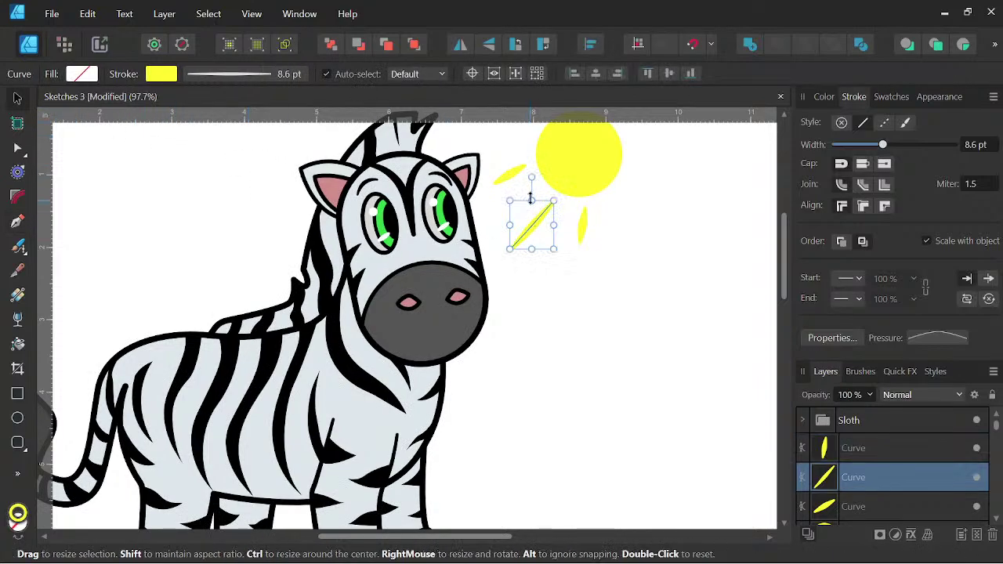
pyautogui.moveTo(529, 179); pyautogui.dragTo(523, 178)
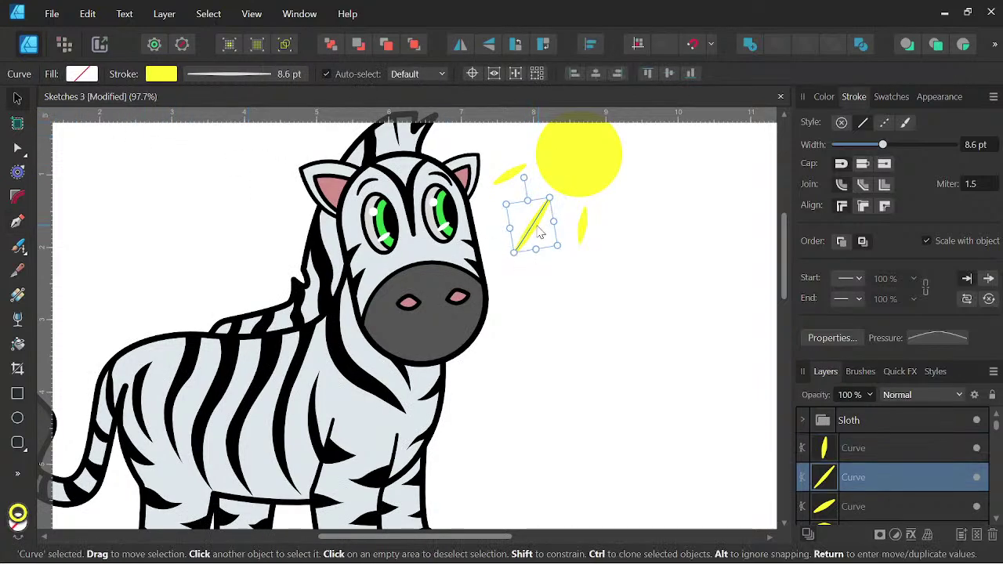
pyautogui.moveTo(539, 226); pyautogui.dragTo(537, 218)
# Select the three rays together with the circle and scale the sun down to about three quarters of its size.
pyautogui.click(582, 224)
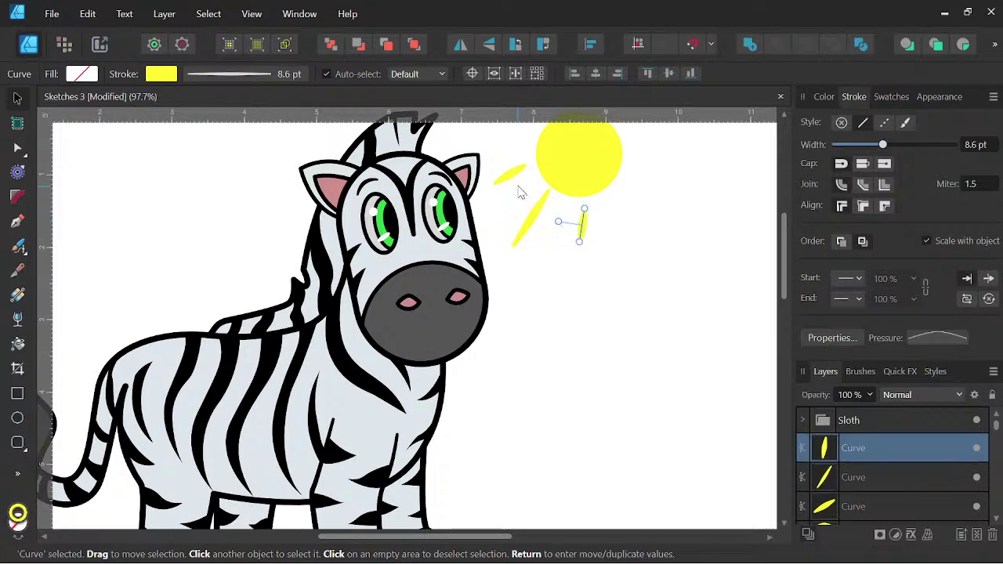
pyautogui.click(515, 176)
pyautogui.keyDown('shift'); pyautogui.click(536, 210); pyautogui.keyUp('shift')
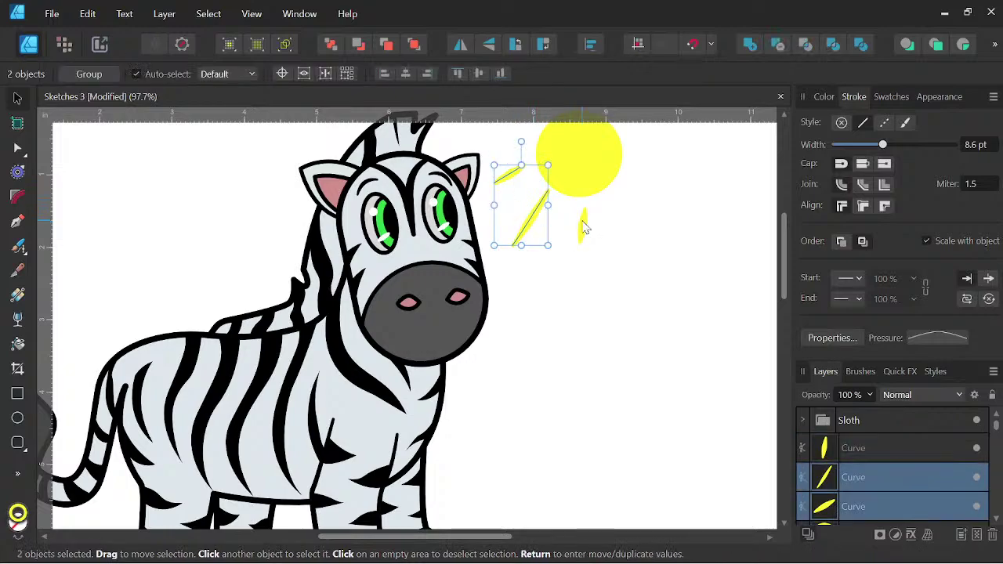
pyautogui.keyDown('shift'); pyautogui.click(583, 222); pyautogui.keyUp('shift')
pyautogui.keyDown('shift'); pyautogui.click(603, 155); pyautogui.keyUp('shift')
pyautogui.scroll(-2, 602, 155)
pyautogui.moveTo(608, 201); pyautogui.dragTo(572, 302)
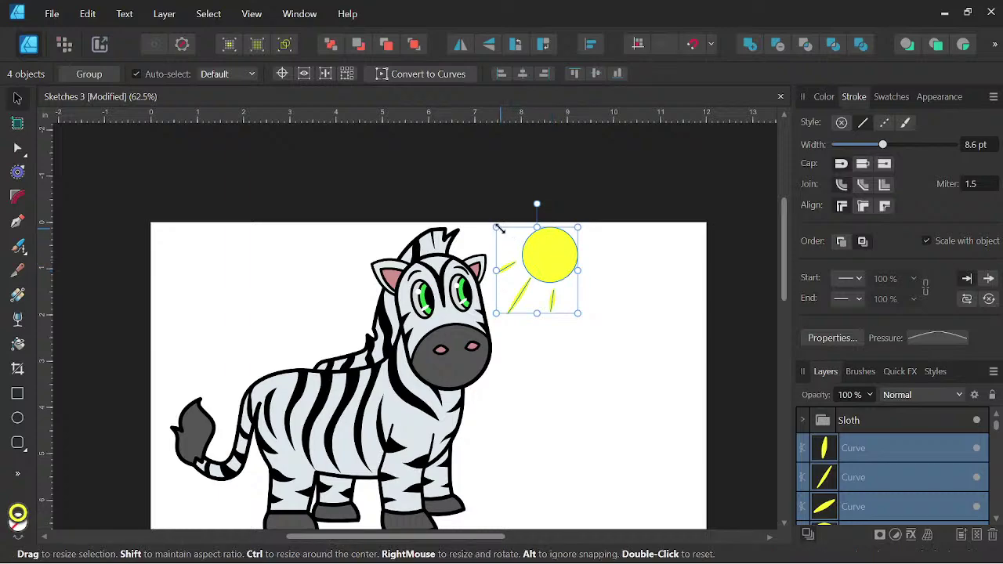
pyautogui.moveTo(500, 228); pyautogui.dragTo(538, 249)
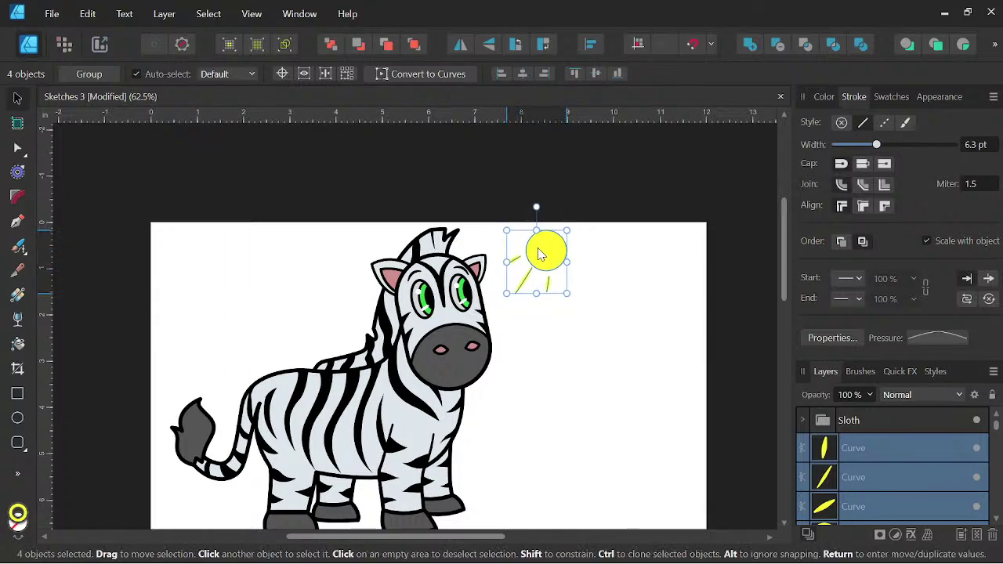
# Hide the Sloth group and expand it in the layer list.
pyautogui.scroll(-2, 627, 267)
pyautogui.hscroll(-1, 627, 267)
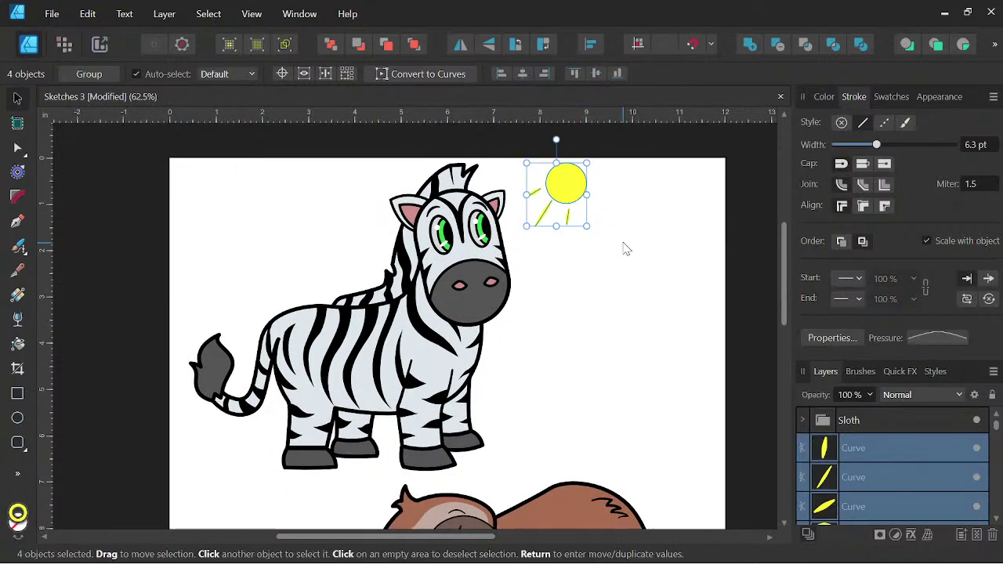
pyautogui.scroll(-3, 626, 249)
pyautogui.click(834, 427)
pyautogui.click(976, 421)
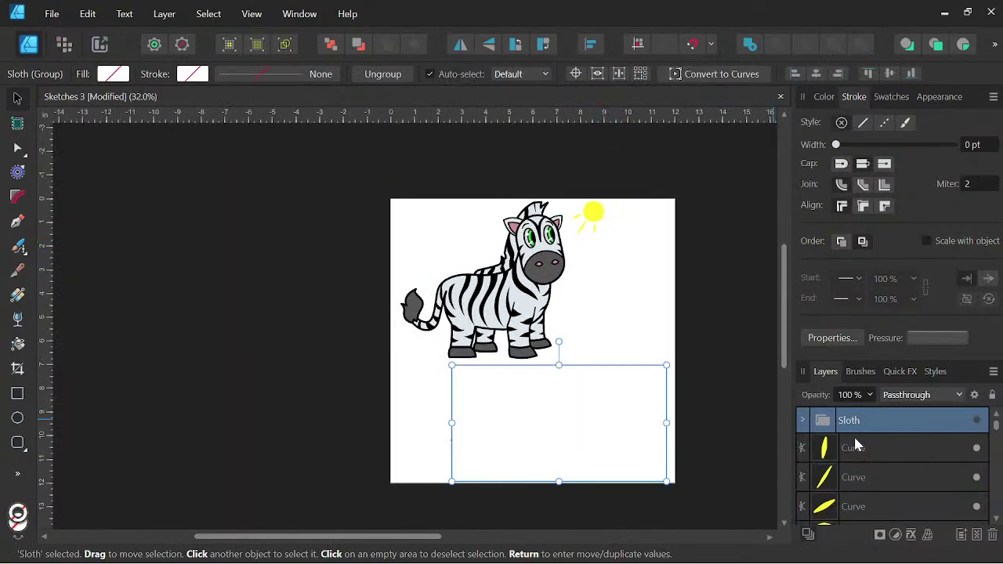
pyautogui.click(801, 420)
# Select the zebra together with the sun and move them down towards the middle of the page.
pyautogui.moveTo(691, 165); pyautogui.dragTo(359, 408)
pyautogui.moveTo(466, 302); pyautogui.dragTo(478, 365)
pyautogui.click(723, 325)
# Enlarge the sun and its rays about one and a half times and place them in the page's upper right area.
pyautogui.moveTo(723, 320); pyautogui.dragTo(639, 316)
pyautogui.moveTo(607, 242); pyautogui.dragTo(500, 320)
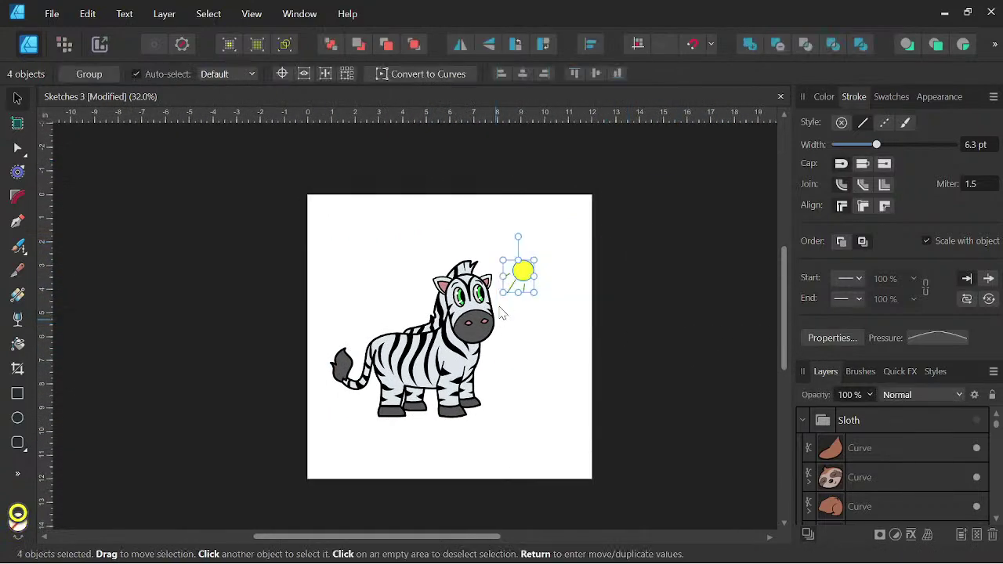
pyautogui.scroll(3, 515, 260)
pyautogui.moveTo(503, 277)
pyautogui.mouseDown()
pyautogui.moveTo(526, 218)
pyautogui.moveTo(485, 168)
pyautogui.mouseUp()
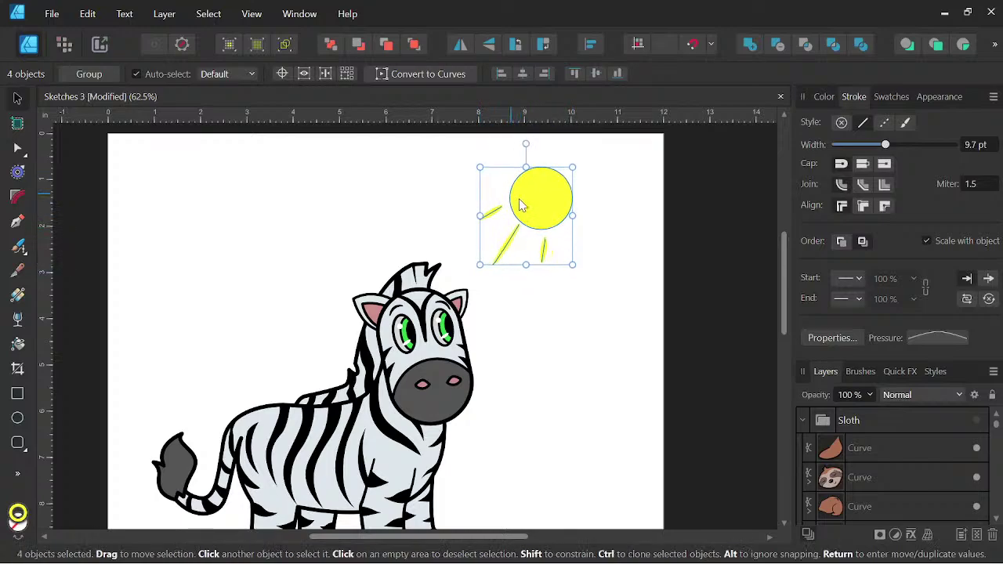
pyautogui.moveTo(629, 313); pyautogui.dragTo(718, 258)
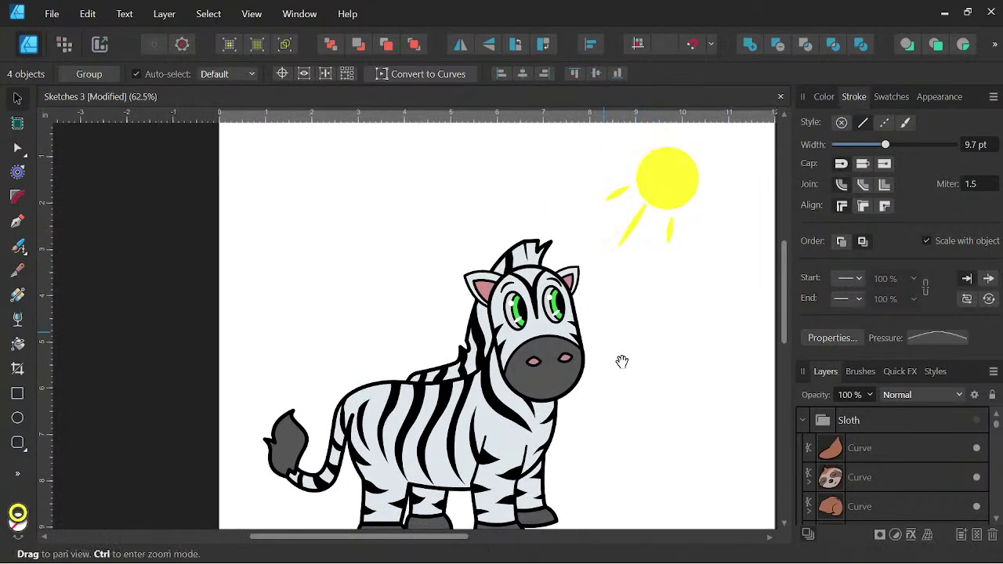
# Collapse the Sloth group and, with the Pen tool active, select the tail-tuft curve at the top of the Zebra group.
pyautogui.moveTo(622, 361); pyautogui.dragTo(593, 330)
pyautogui.scroll(-1, 592, 330)
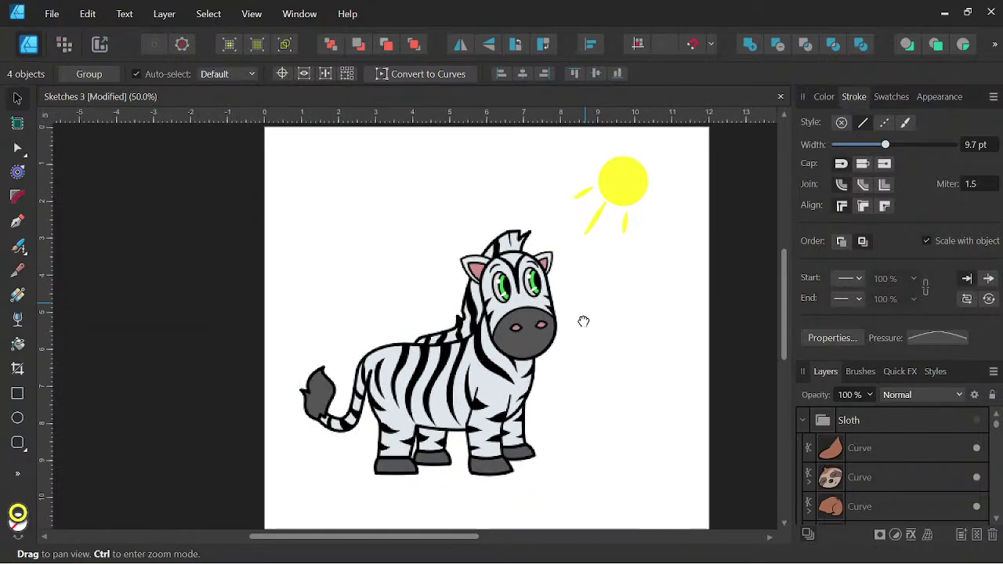
pyautogui.click(18, 224)
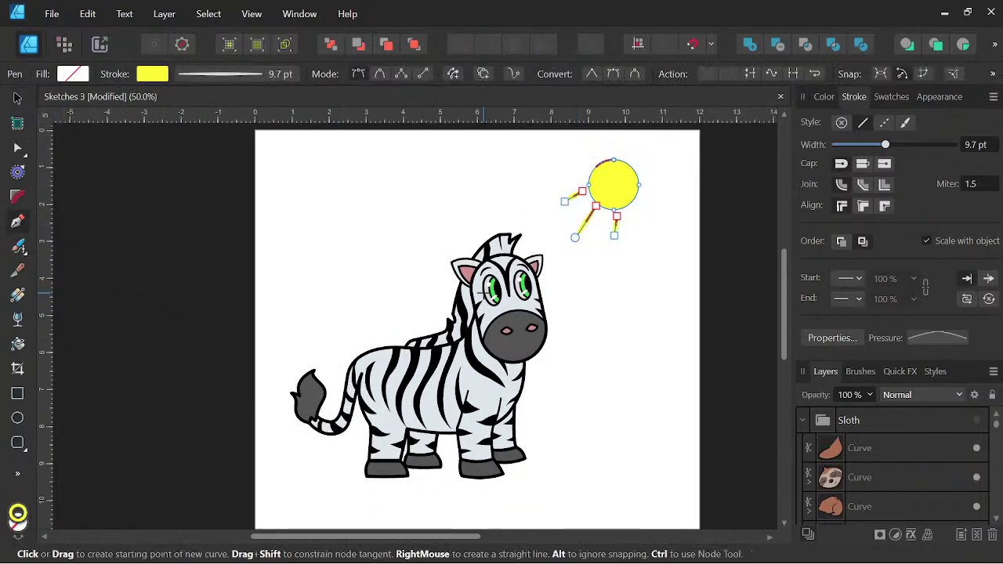
pyautogui.click(803, 424)
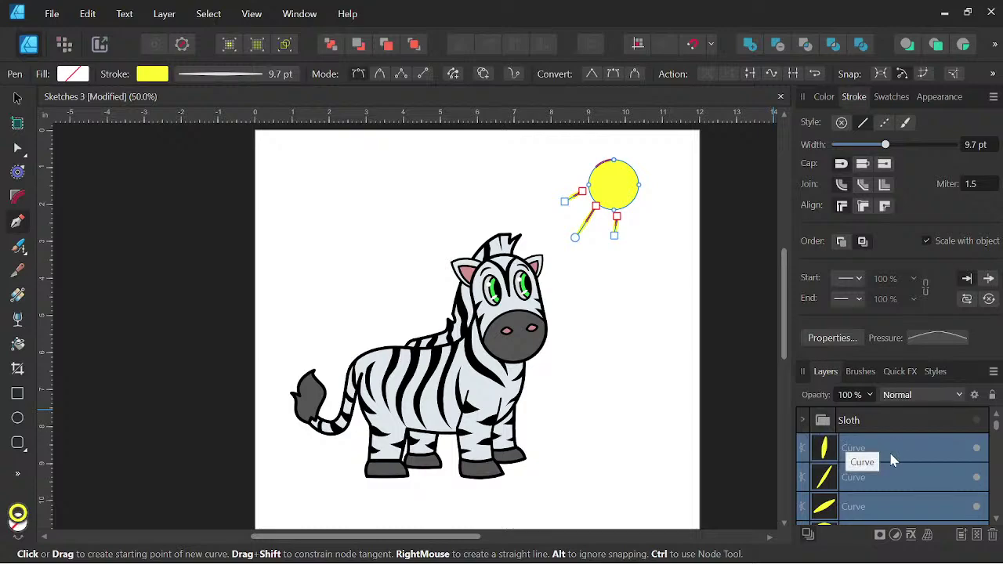
pyautogui.scroll(-2, 891, 460)
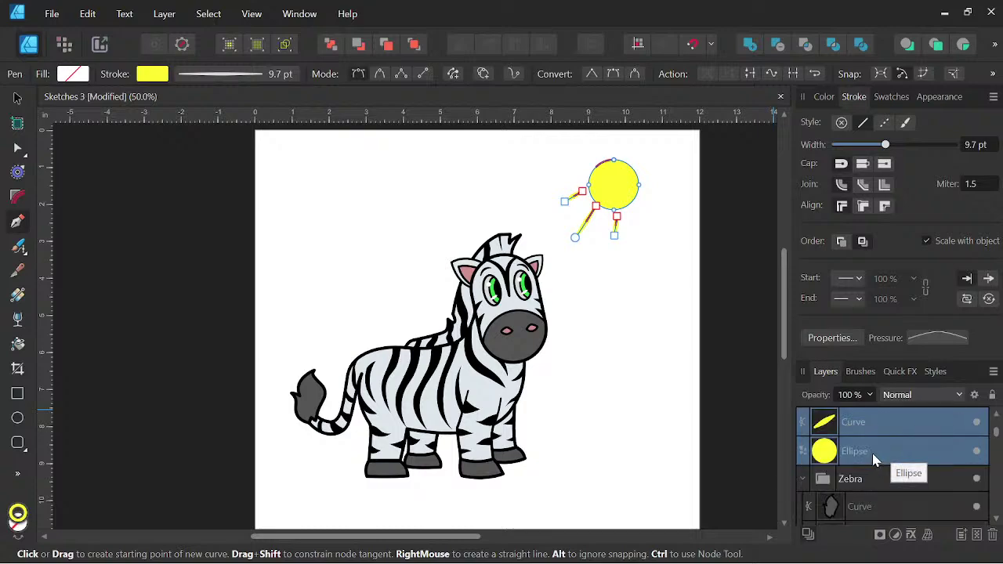
pyautogui.scroll(2, 870, 461)
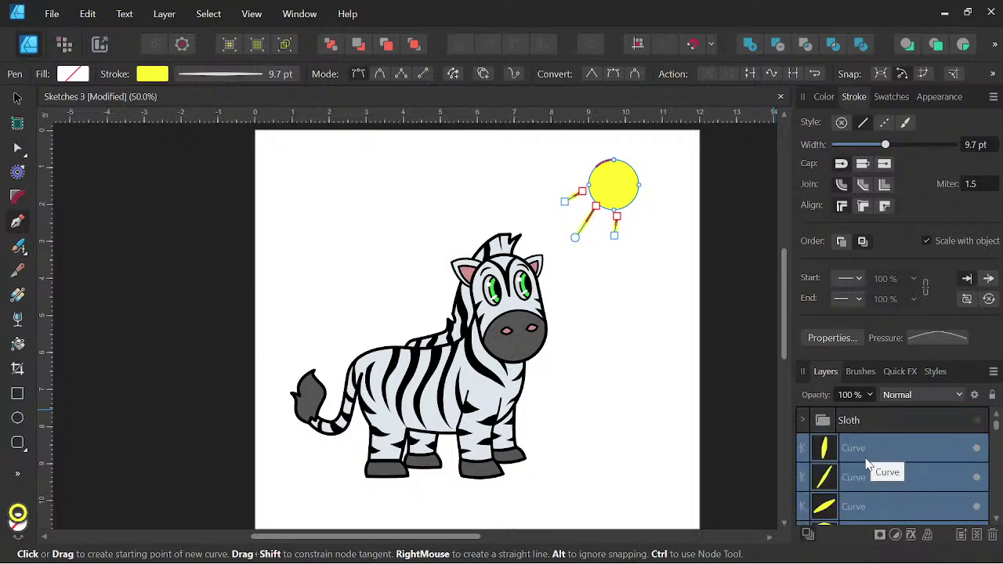
pyautogui.click(876, 420)
pyautogui.scroll(-3, 869, 424)
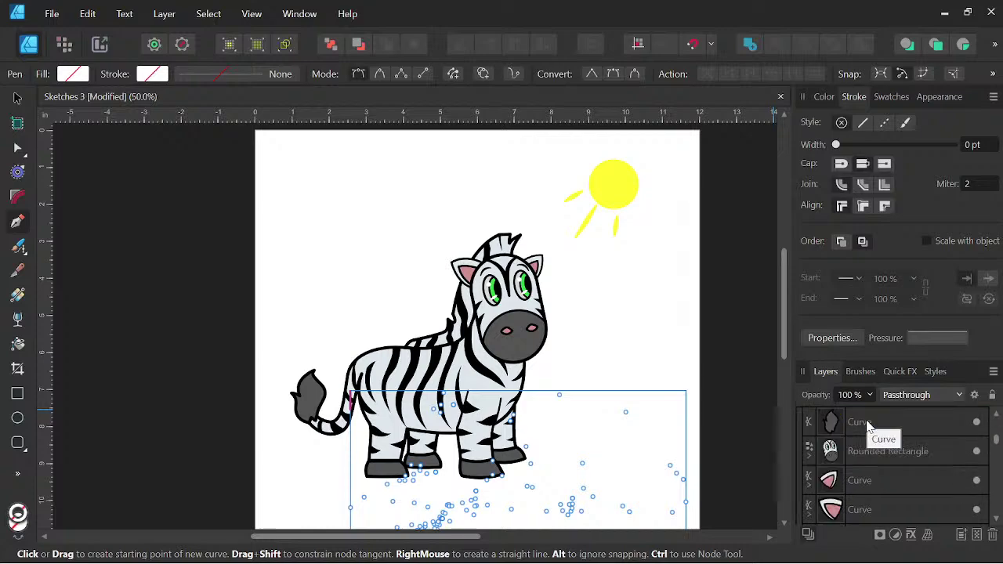
pyautogui.click(878, 427)
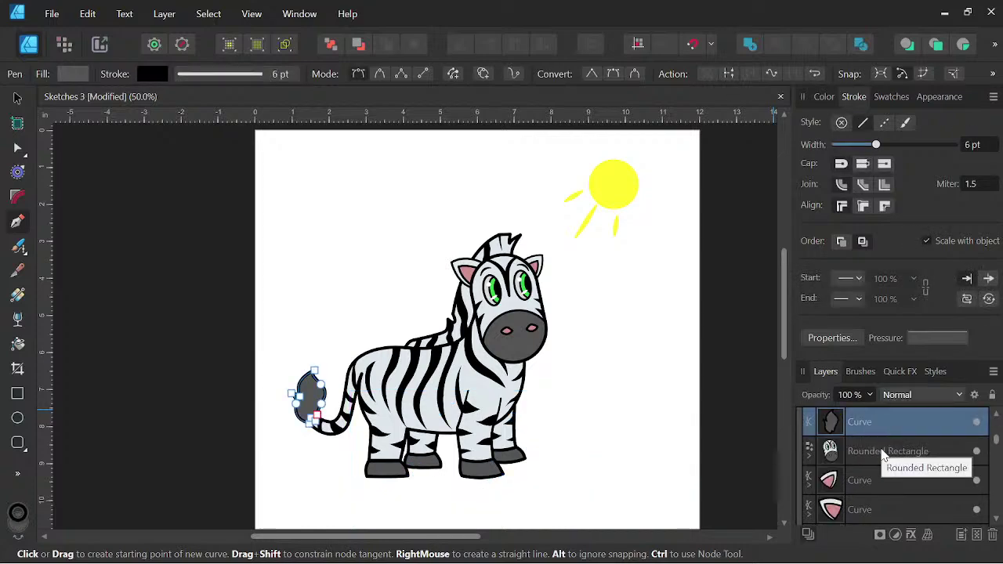
pyautogui.scroll(3, 882, 456)
pyautogui.click(877, 481)
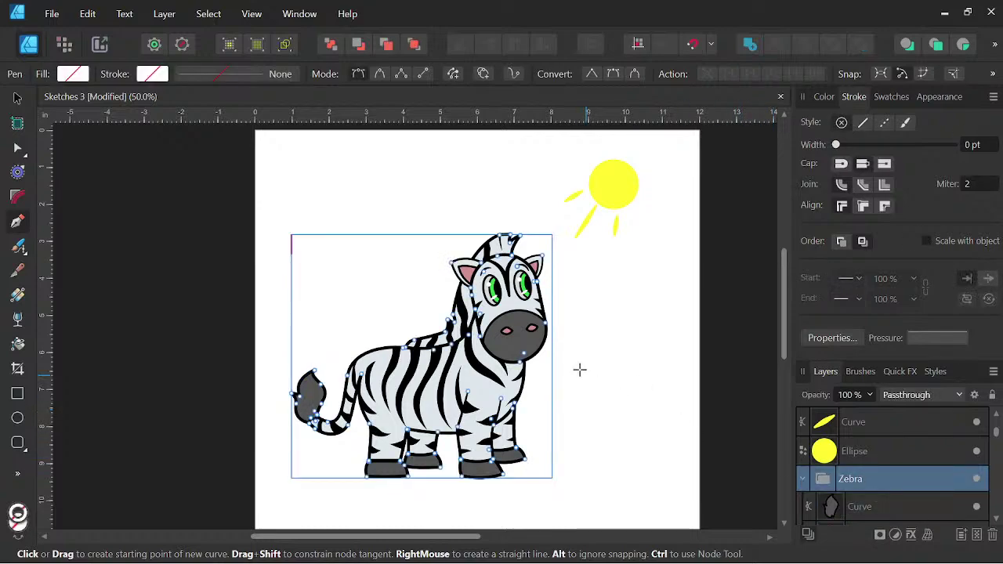
pyautogui.click(875, 508)
# Draw a closed shading shape about 2 in wide along the zebra's belly, with a curved upper edge, using the Pen tool.
pyautogui.scroll(2, 558, 352)
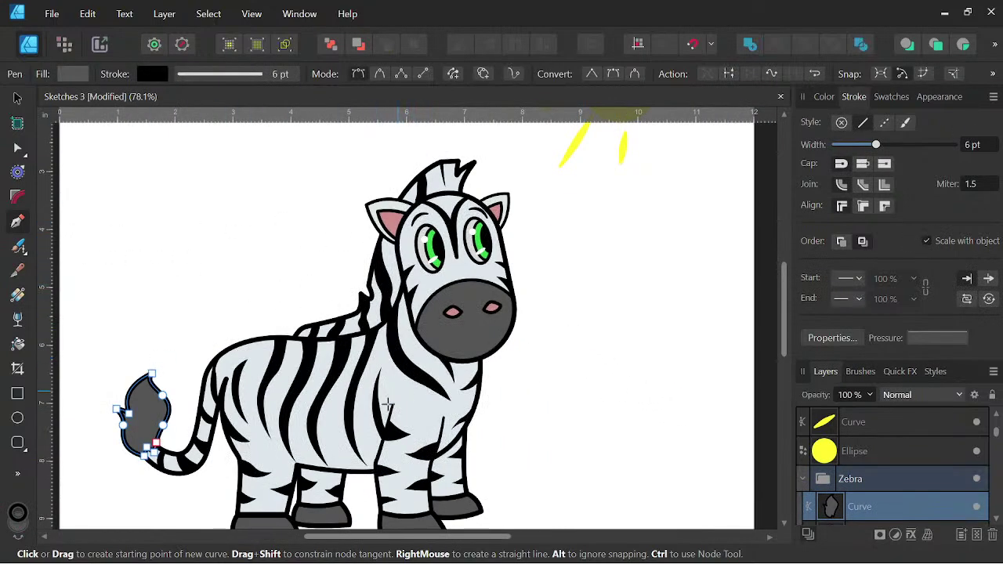
pyautogui.scroll(2, 293, 456)
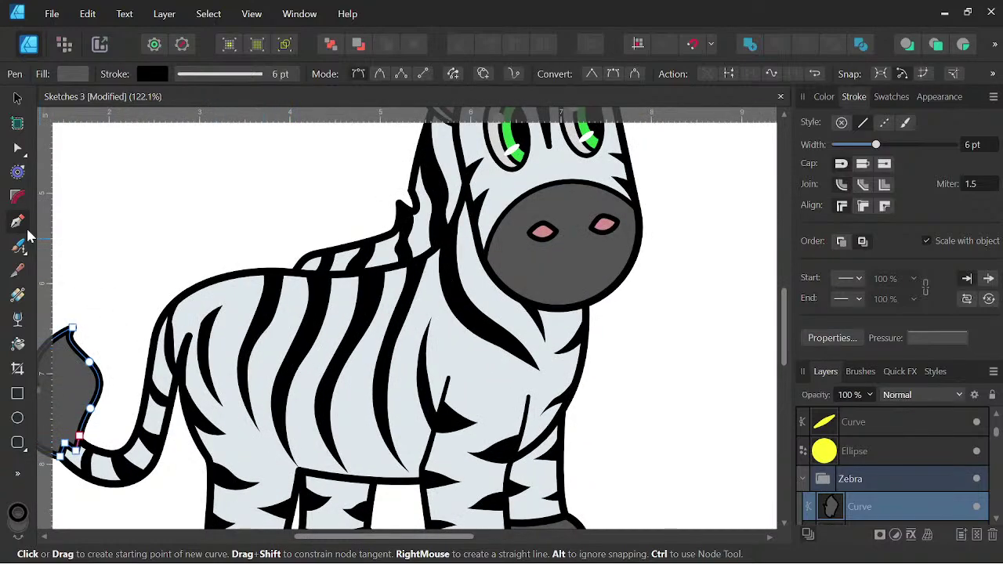
pyautogui.click(257, 413)
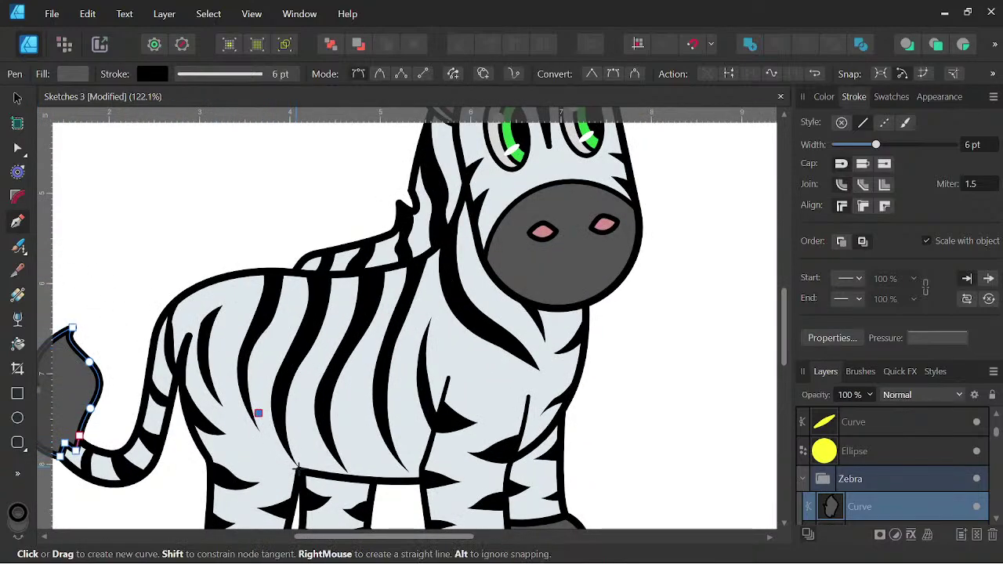
pyautogui.moveTo(305, 473); pyautogui.dragTo(340, 482)
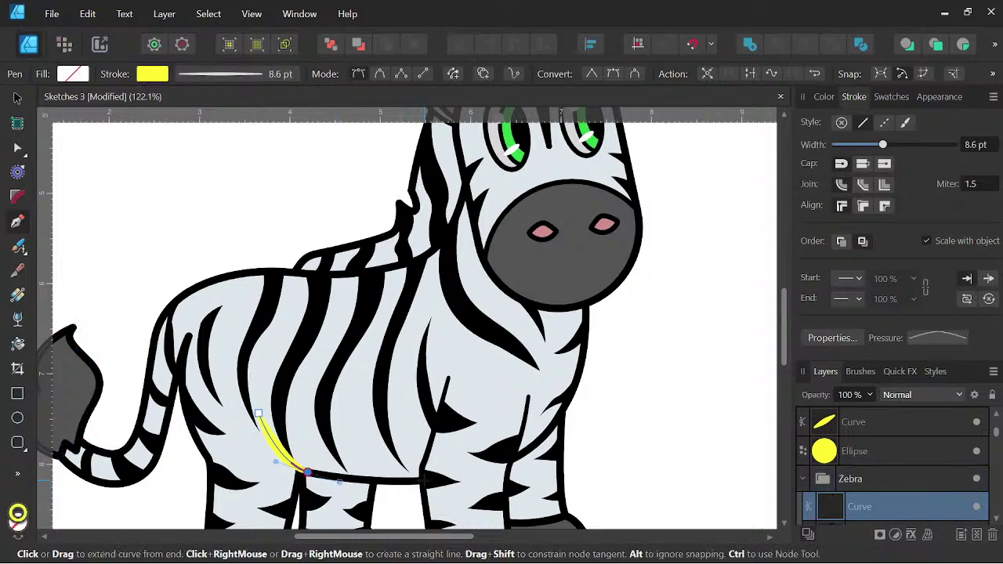
pyautogui.moveTo(424, 479); pyautogui.dragTo(461, 480)
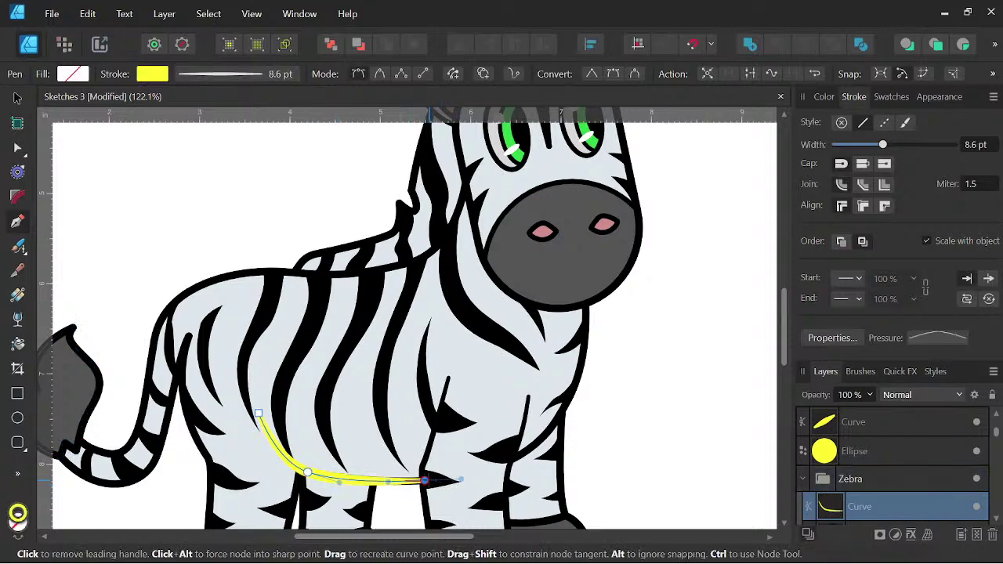
pyautogui.click(424, 480)
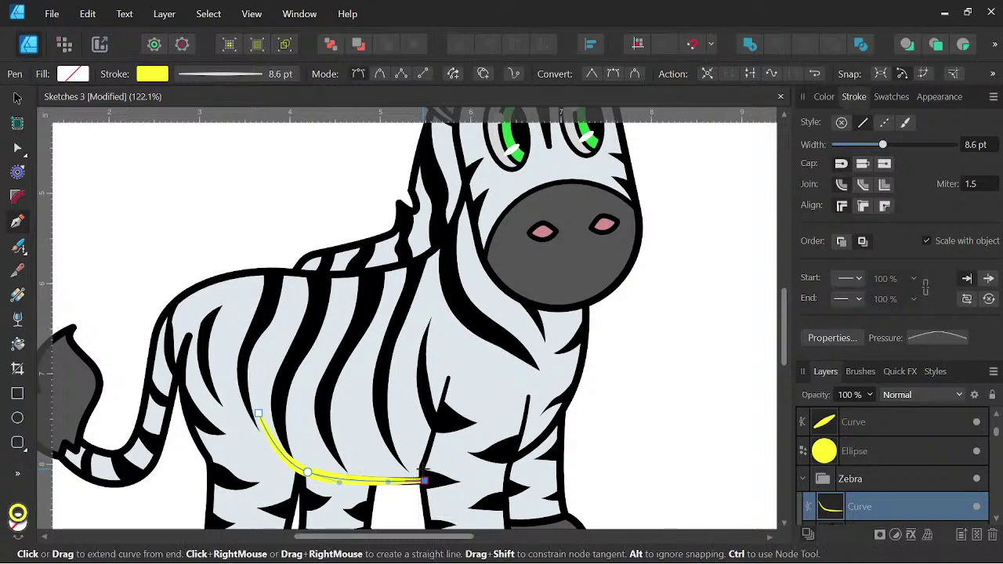
pyautogui.click(437, 426)
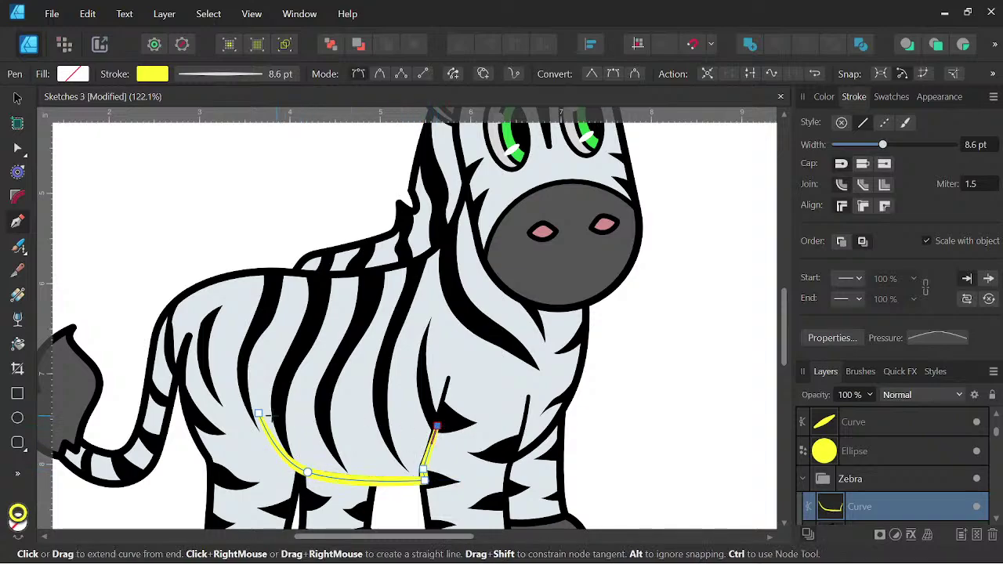
pyautogui.moveTo(258, 413); pyautogui.dragTo(159, 345)
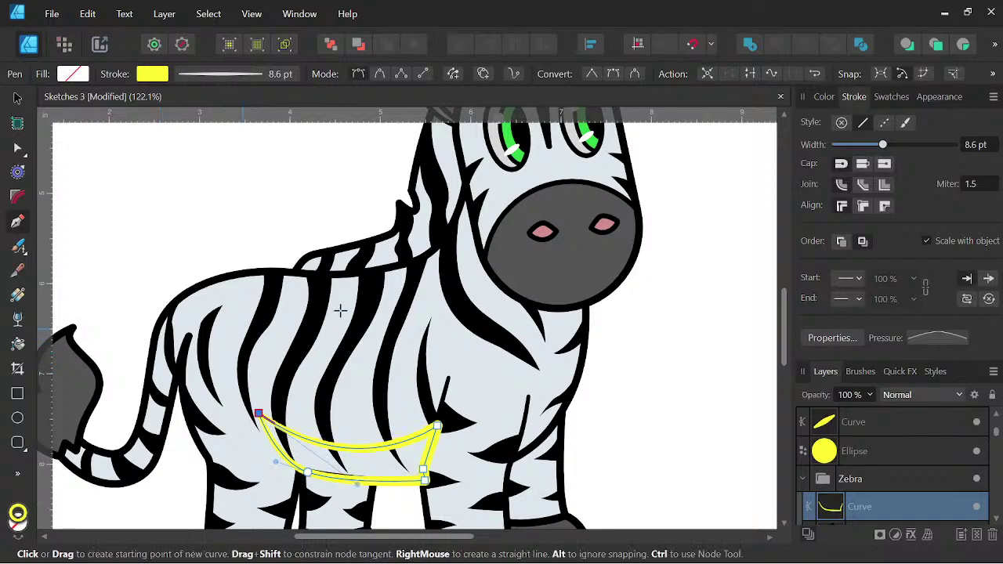
# Remove the belly shape's yellow stroke and fill it with the muted purple ABA0B8.
pyautogui.click(824, 98)
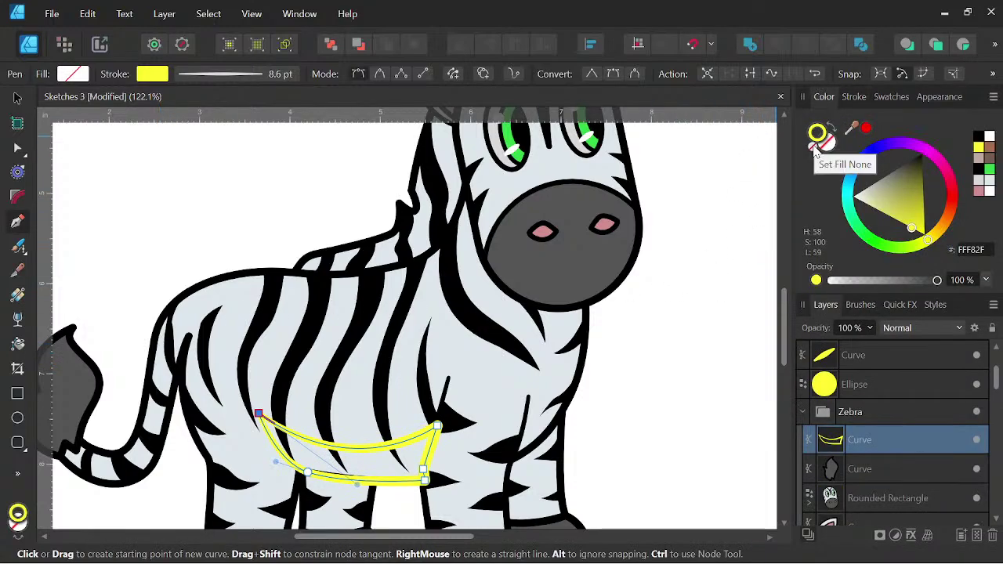
pyautogui.click(815, 143)
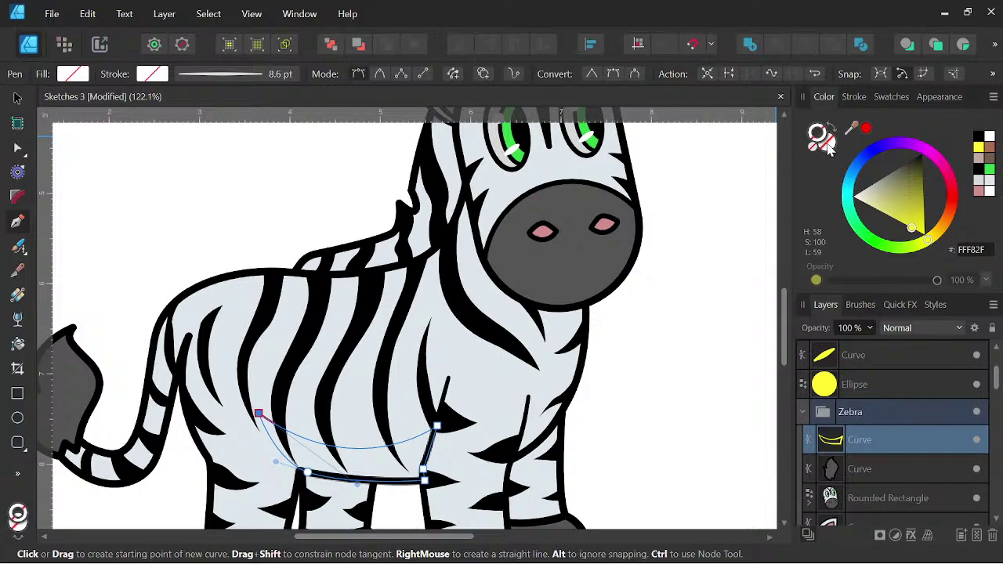
pyautogui.click(898, 143)
pyautogui.moveTo(901, 149); pyautogui.dragTo(915, 217)
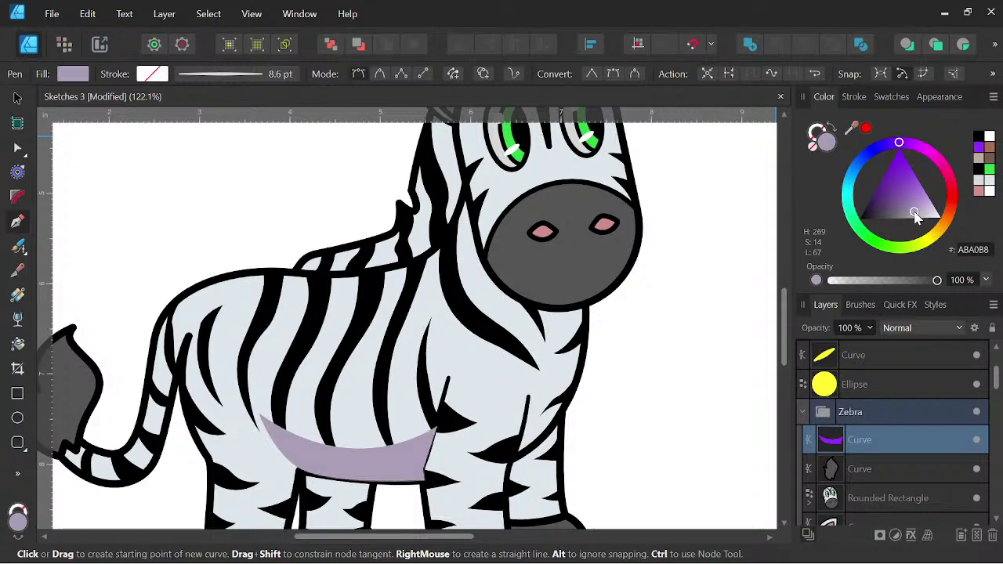
# Set the belly shading's blend mode to Multiply and nest it inside the zebra's body curve.
pyautogui.click(910, 333)
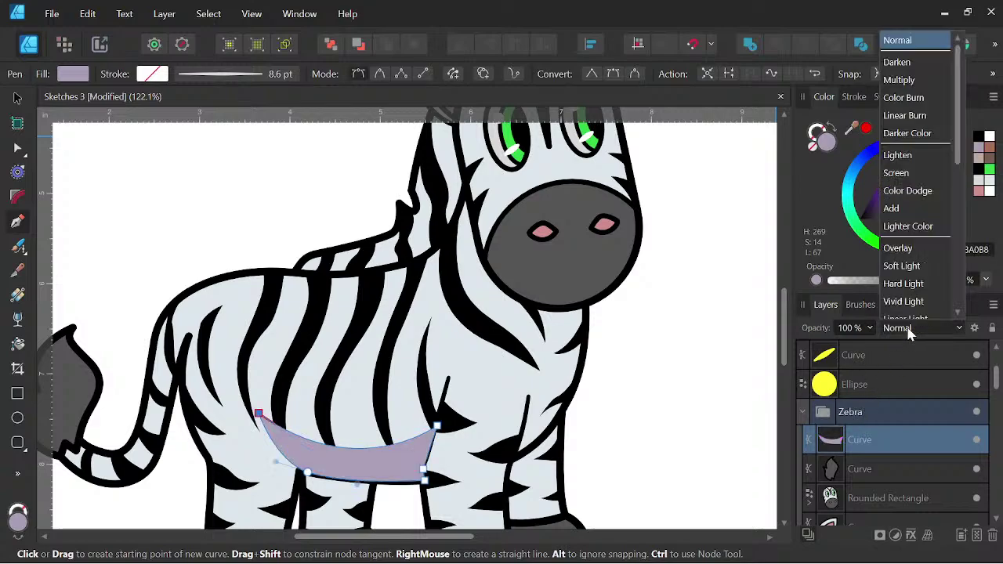
pyautogui.scroll(-1, 894, 235)
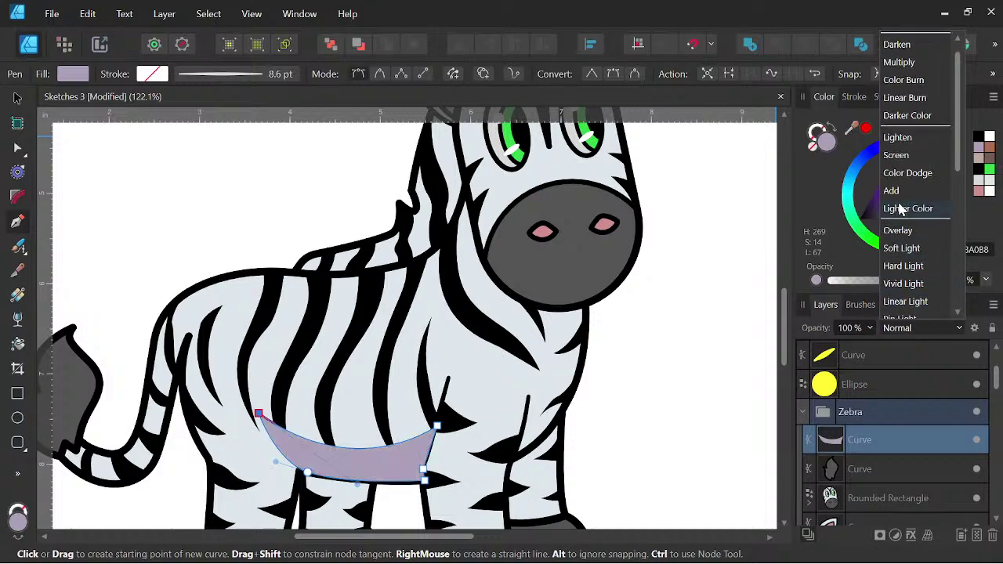
pyautogui.click(899, 62)
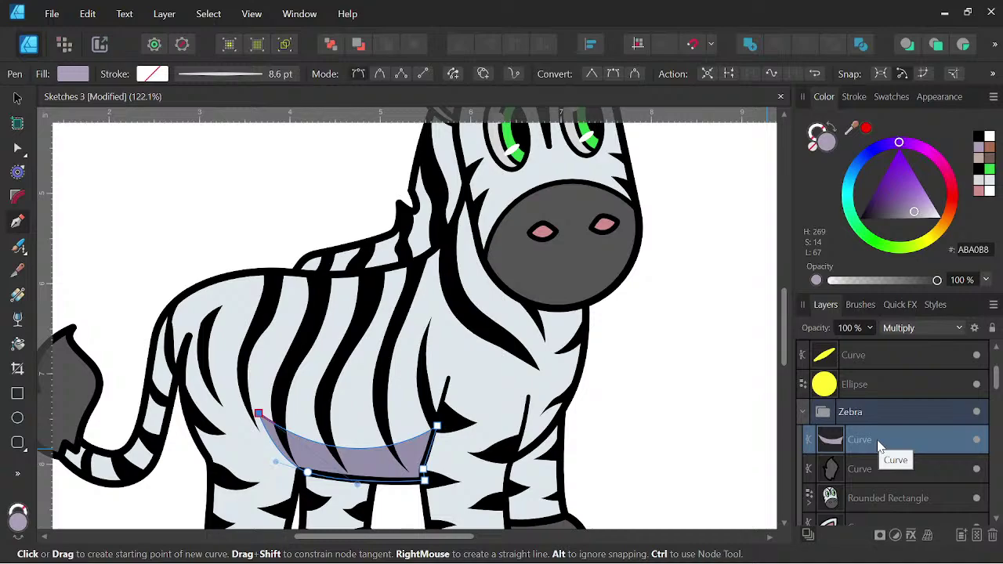
pyautogui.moveTo(879, 446); pyautogui.dragTo(861, 389)
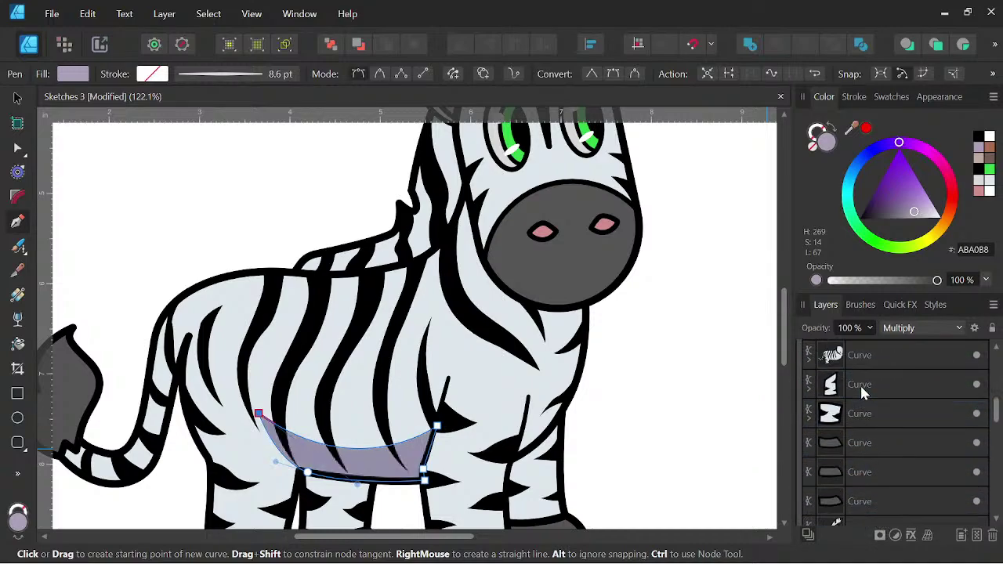
# Draw a closed shading shape about 1.6 in wide under the zebra's head, curving along the neck and across the upper chest, using the Pen tool.
pyautogui.press('space')
pyautogui.scroll(-3, 464, 405)
pyautogui.moveTo(475, 402); pyautogui.dragTo(506, 352)
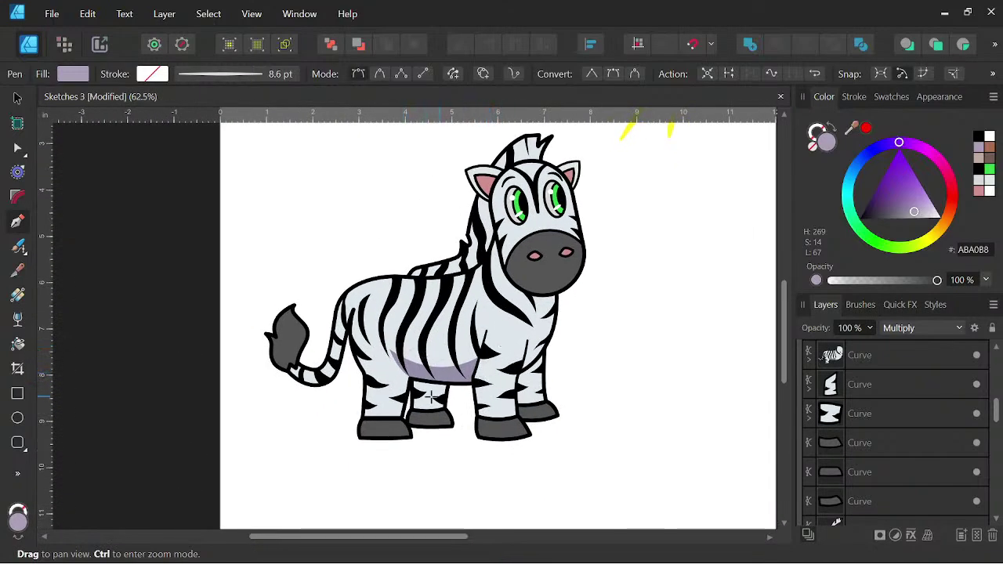
pyautogui.scroll(3, 486, 321)
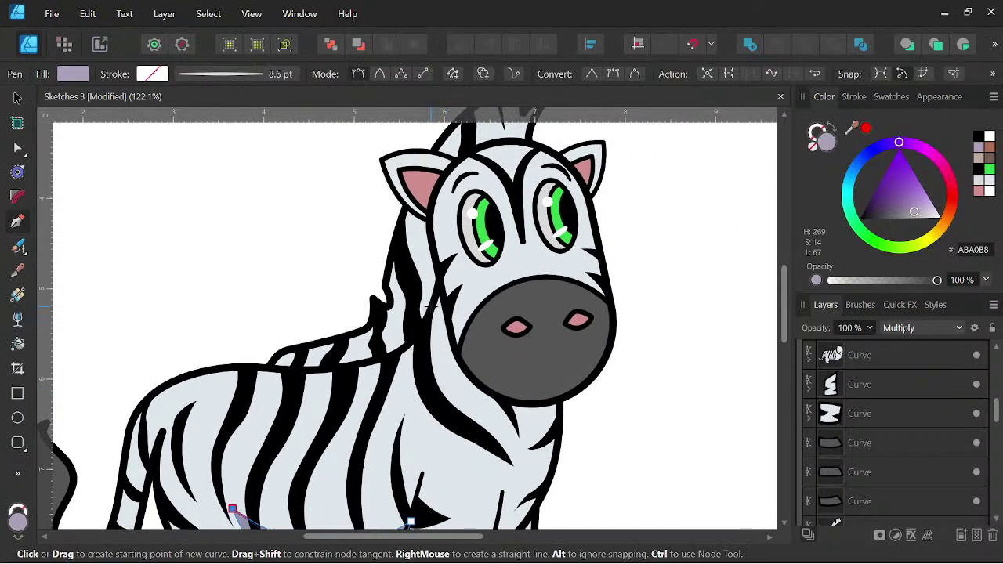
pyautogui.click(425, 306)
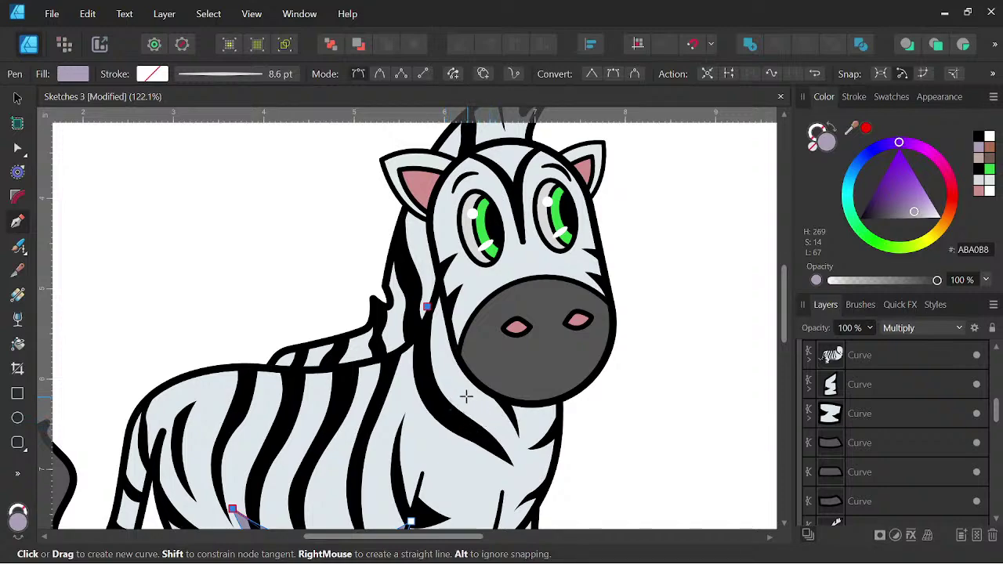
pyautogui.moveTo(464, 399); pyautogui.dragTo(525, 457)
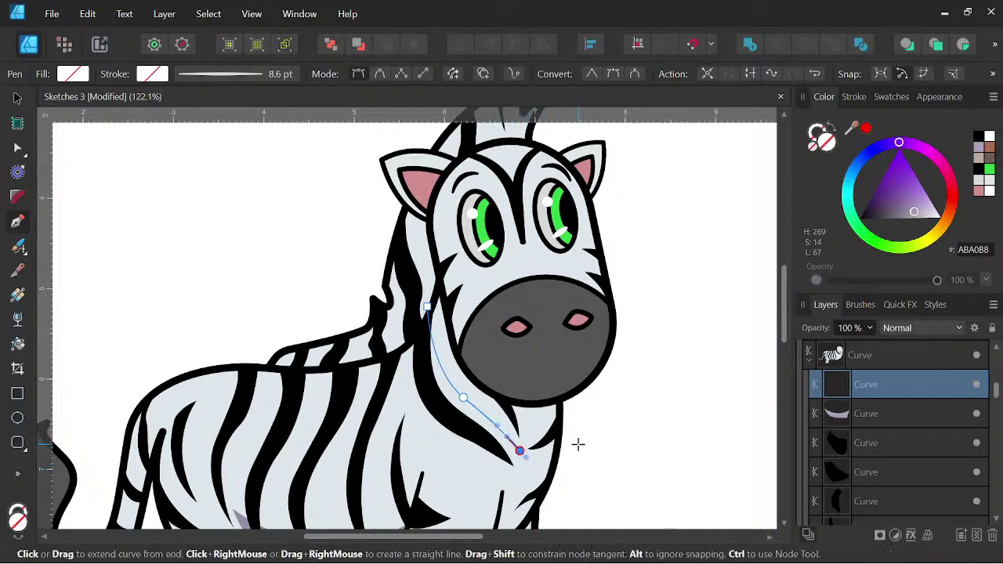
pyautogui.moveTo(573, 435); pyautogui.dragTo(584, 408)
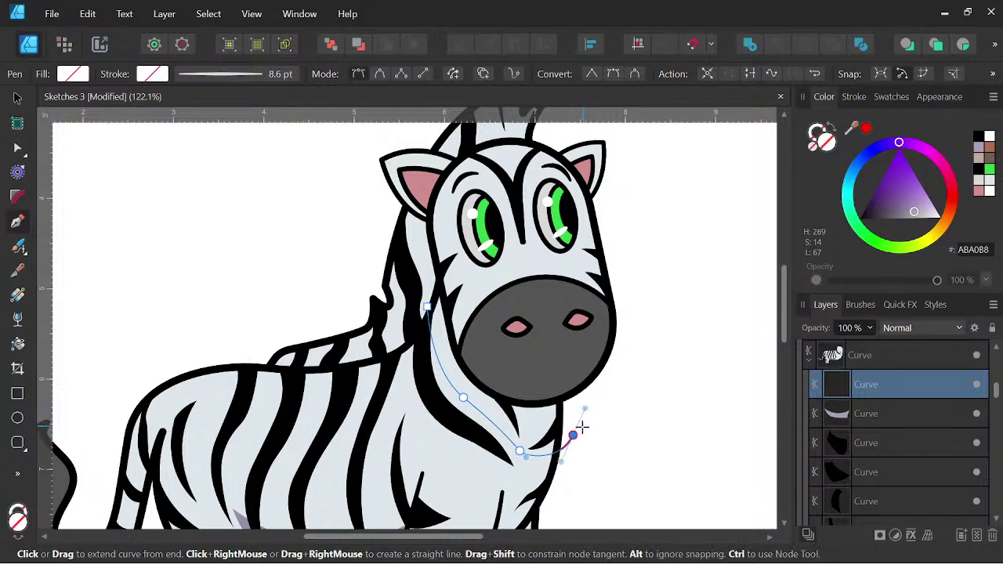
pyautogui.click(557, 365)
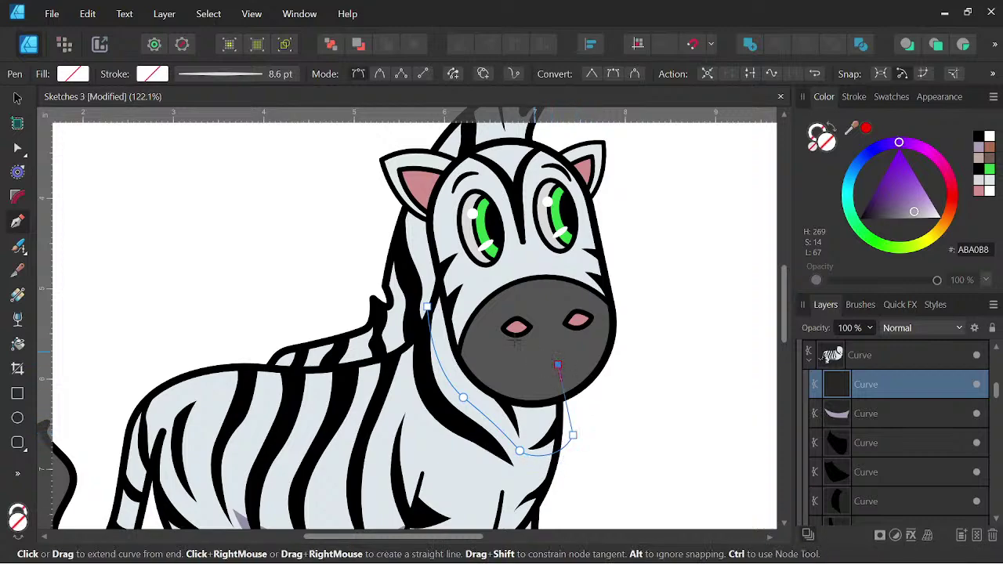
pyautogui.click(445, 270)
pyautogui.click(426, 308)
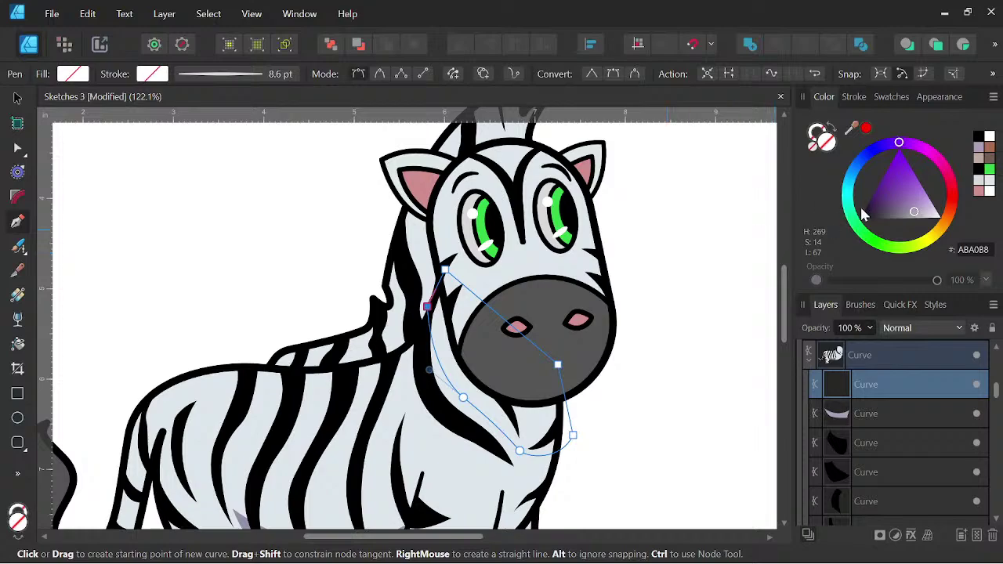
# Fill the neck shading shape with the recent purple ABA0B8 and set its blend mode to Multiply.
pyautogui.click(981, 153)
pyautogui.click(920, 323)
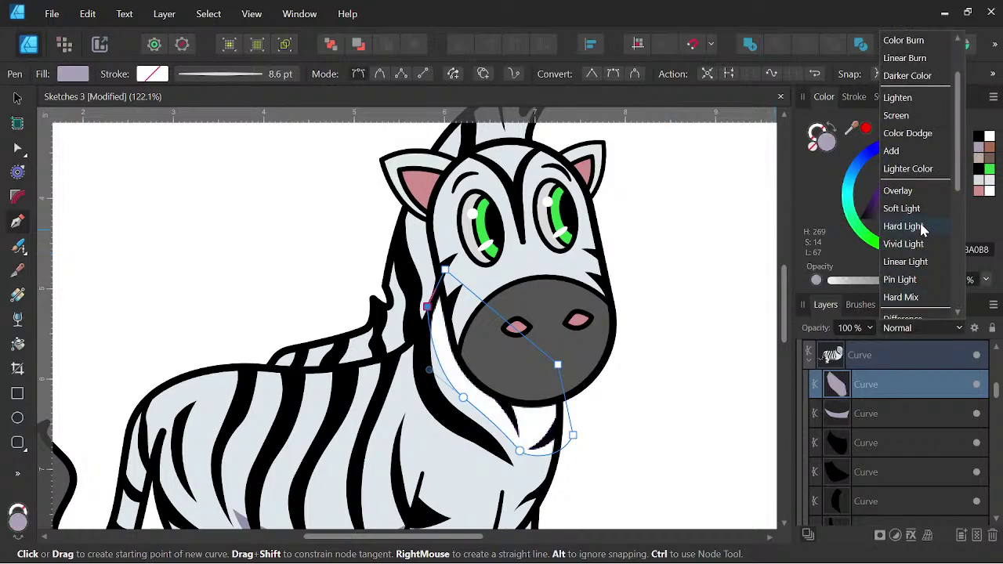
pyautogui.scroll(3, 913, 71)
pyautogui.click(909, 80)
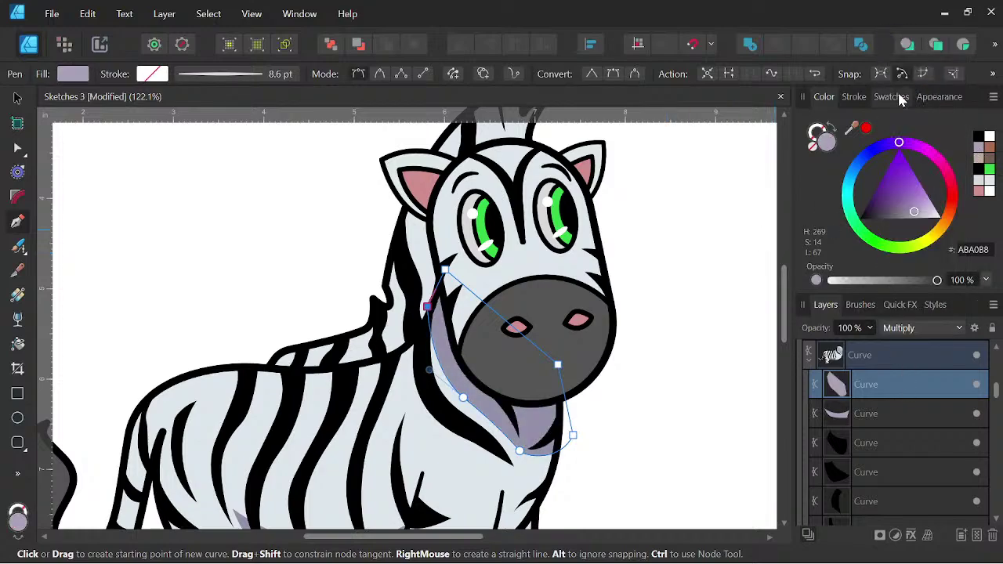
# Reshape the neck shading with the Node tool by moving its chest-side corner node up to the muzzle and adjusting the lower curve.
pyautogui.scroll(-3, 674, 314)
pyautogui.moveTo(669, 328); pyautogui.dragTo(625, 337)
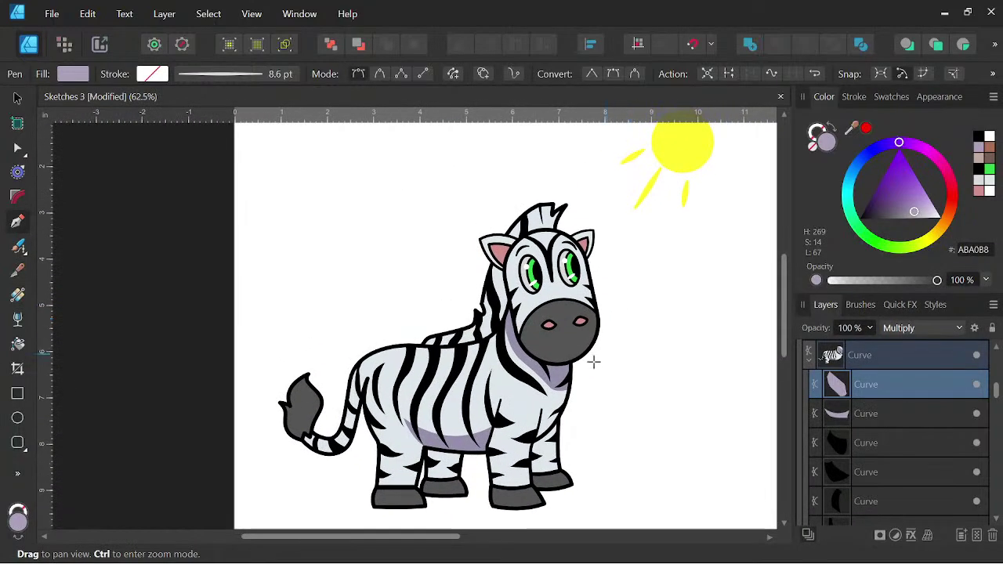
pyautogui.scroll(3, 593, 362)
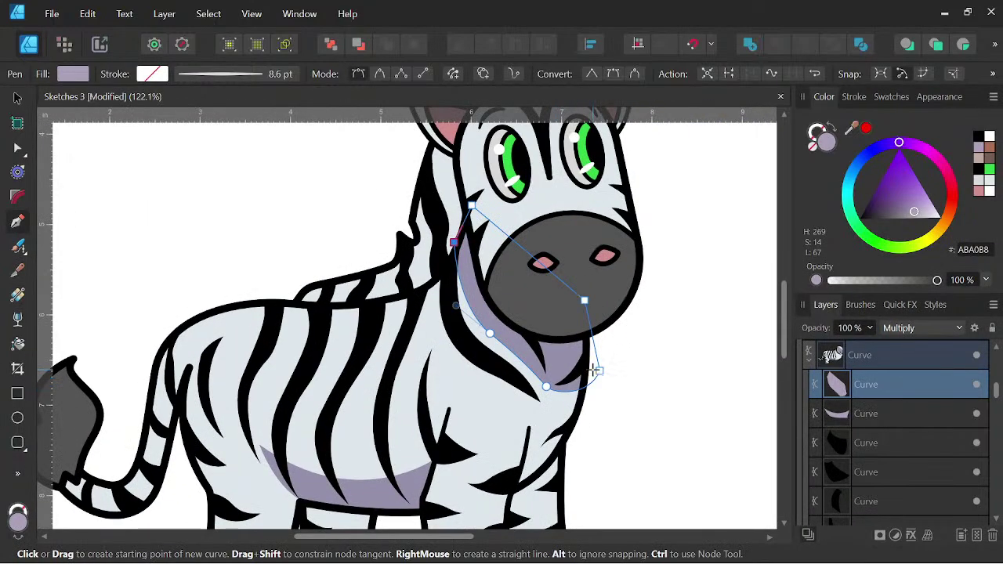
pyautogui.press('a')
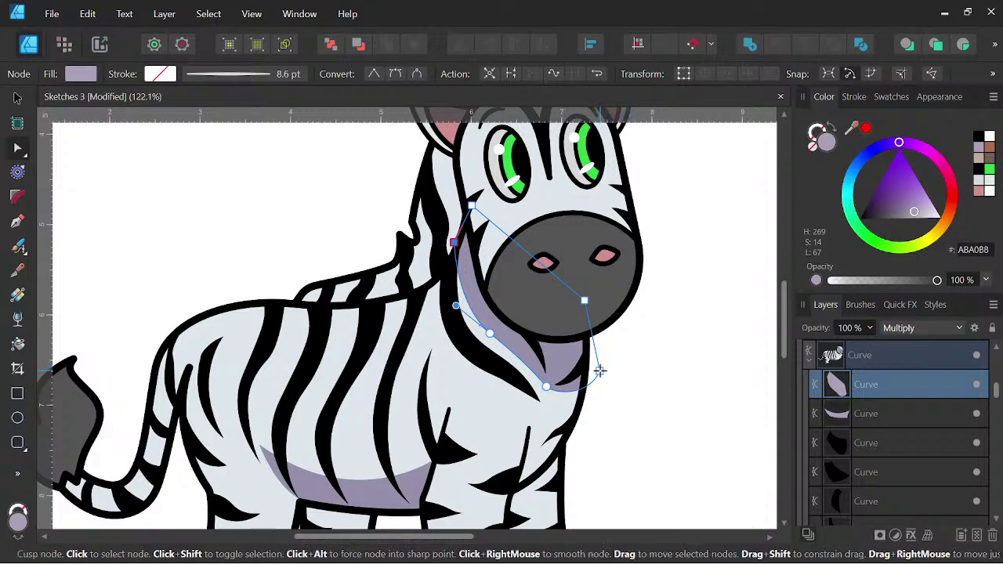
pyautogui.moveTo(599, 369); pyautogui.dragTo(588, 329)
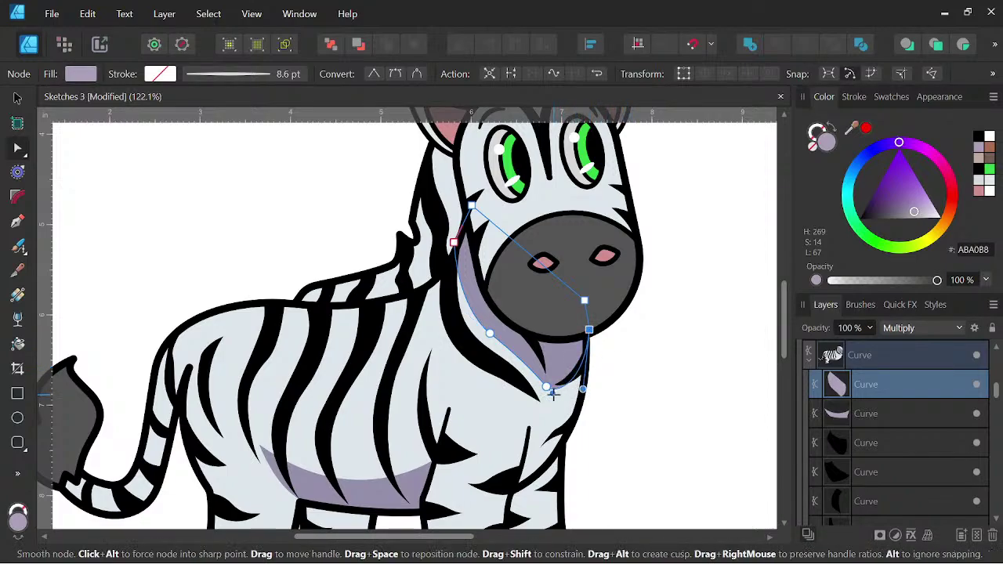
pyautogui.moveTo(553, 392); pyautogui.dragTo(561, 390)
# Select the curve of the zebra's far front leg and activate the Pen tool.
pyautogui.press('space')
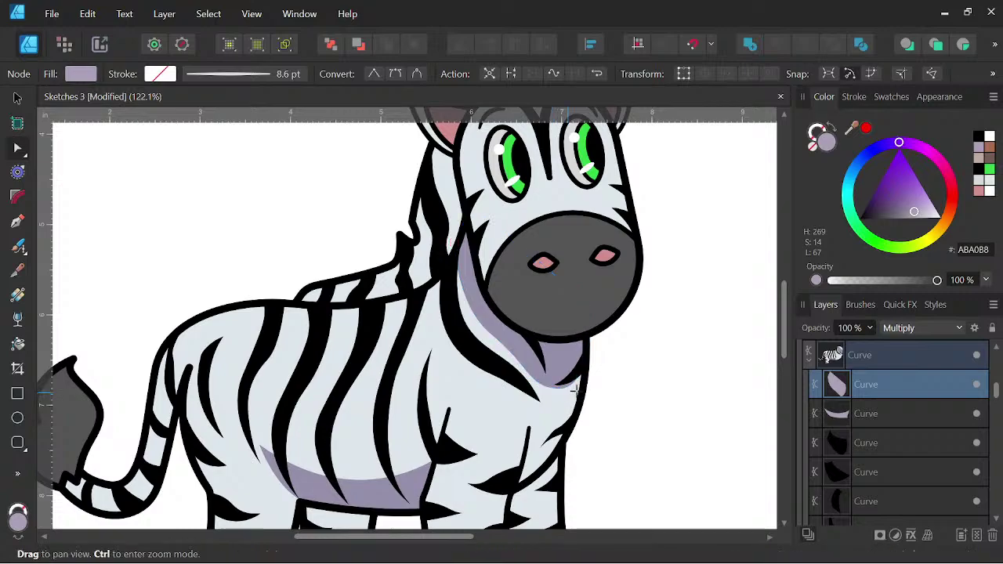
pyautogui.scroll(-3, 617, 384)
pyautogui.moveTo(629, 400); pyautogui.dragTo(606, 371)
pyautogui.scroll(6, 594, 394)
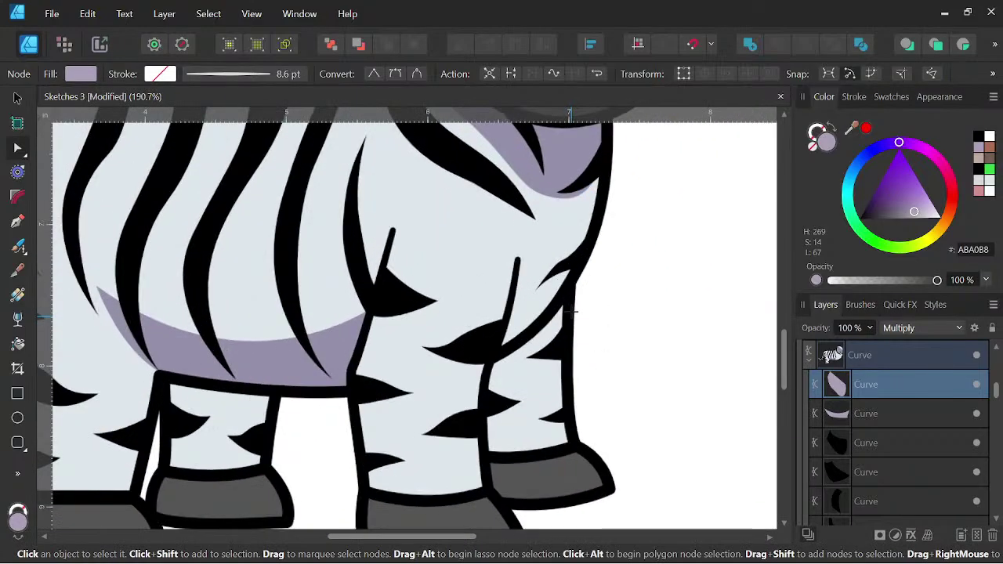
pyautogui.scroll(-3, 571, 287)
pyautogui.moveTo(595, 289); pyautogui.dragTo(633, 342)
pyautogui.moveTo(634, 342); pyautogui.dragTo(614, 336)
pyautogui.scroll(1, 614, 335)
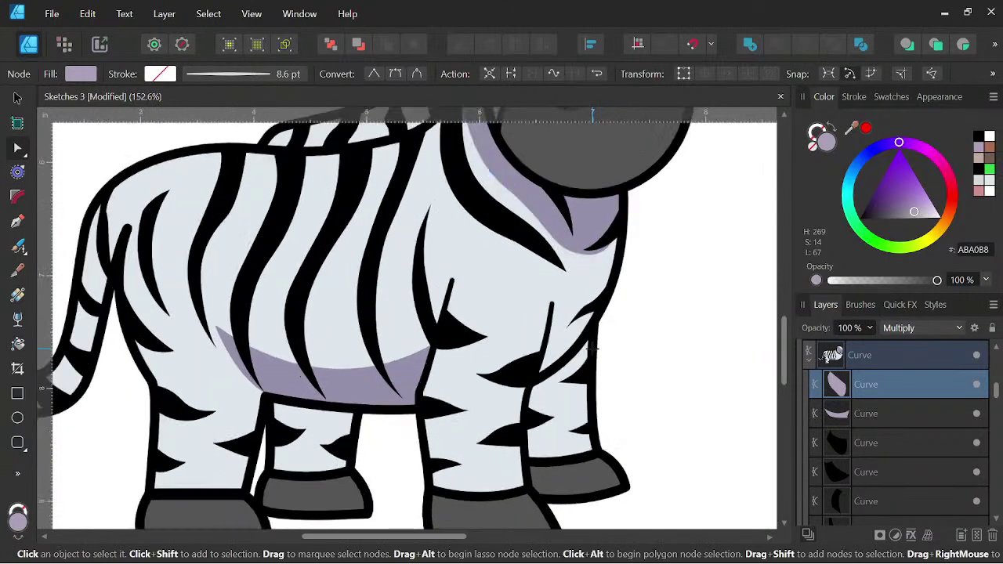
pyautogui.click(593, 330)
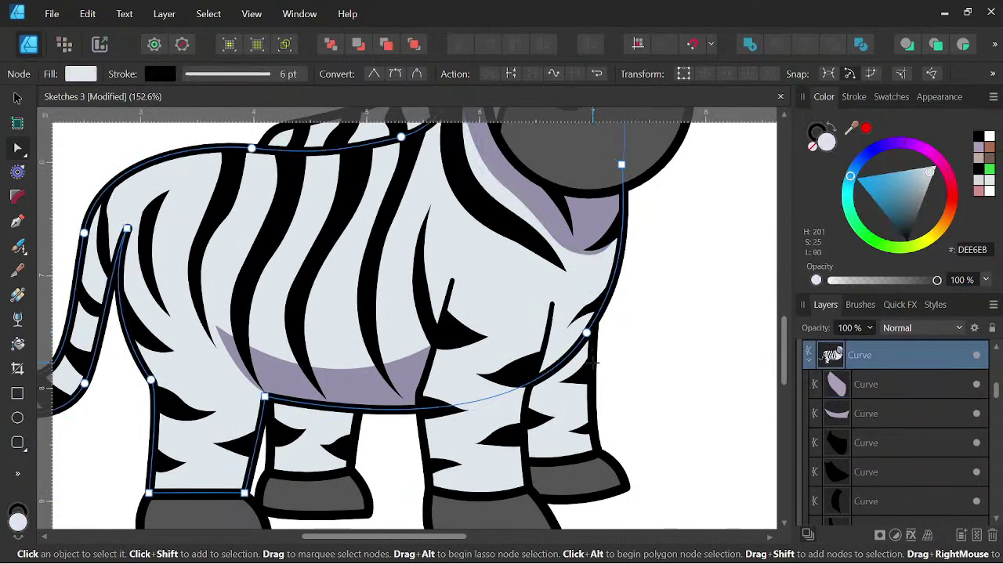
pyautogui.click(593, 378)
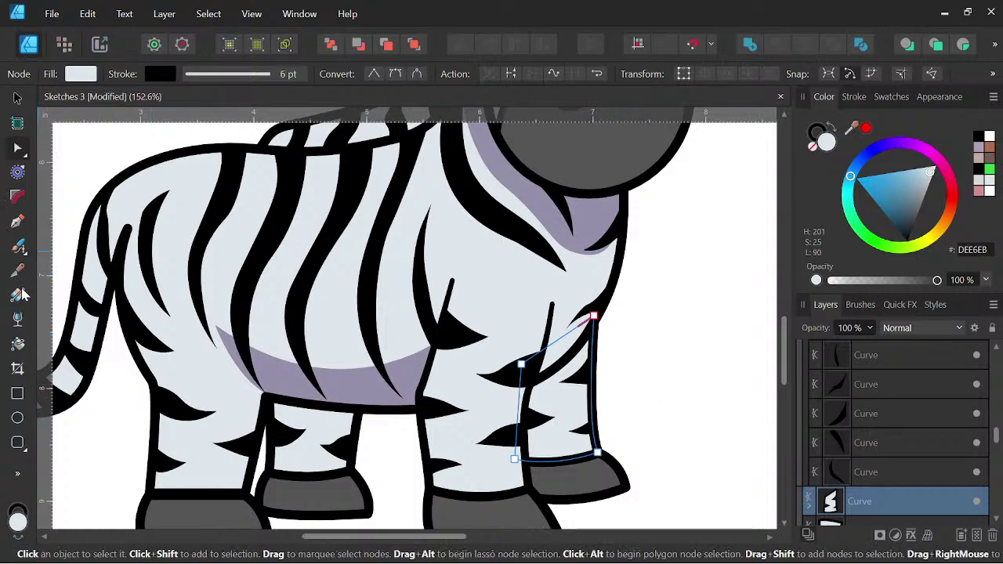
pyautogui.click(18, 224)
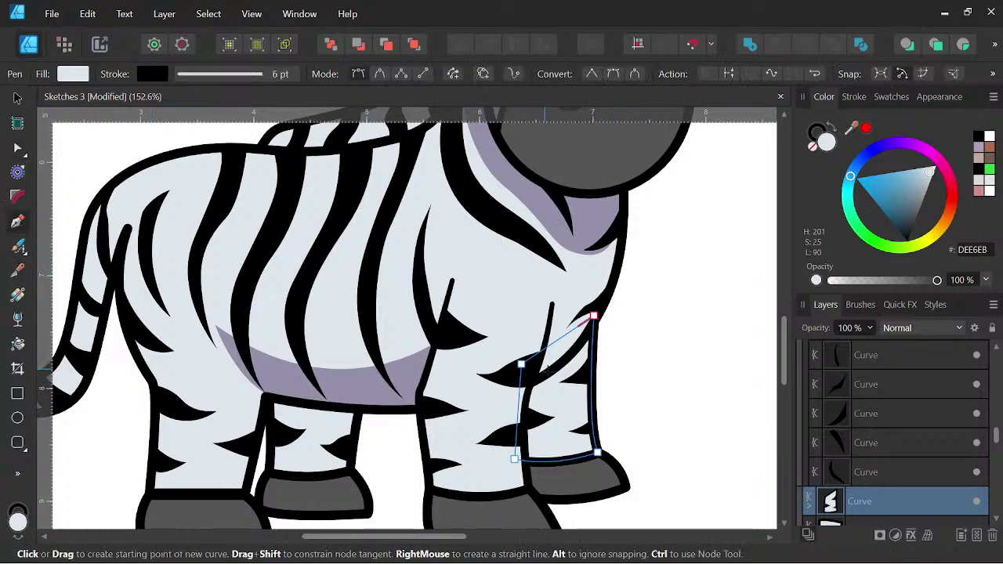
# Begin a shading outline on the far front leg, curving from its front edge inward and down to the base of the hoof.
pyautogui.click(592, 383)
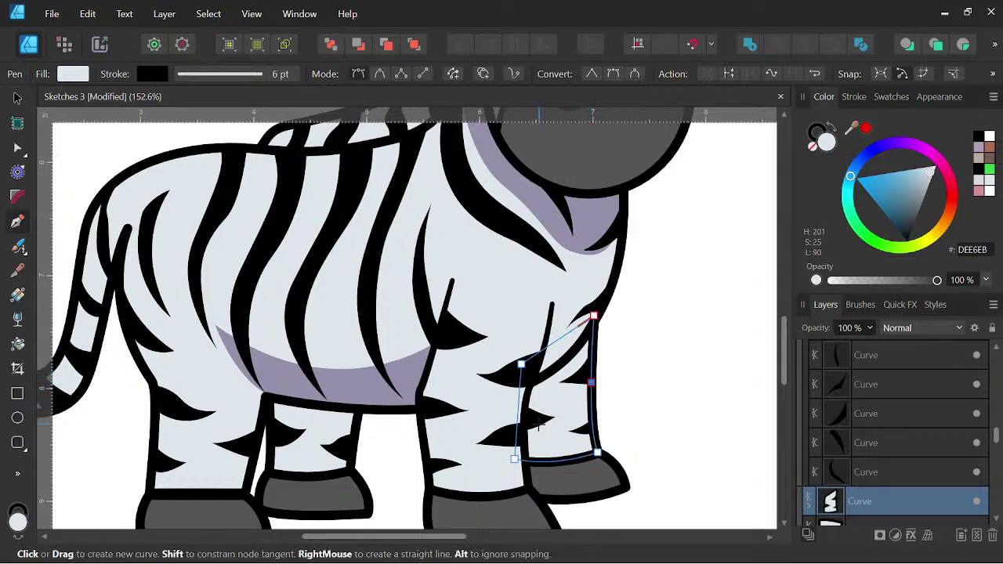
pyautogui.moveTo(551, 421); pyautogui.dragTo(520, 432)
pyautogui.click(552, 421)
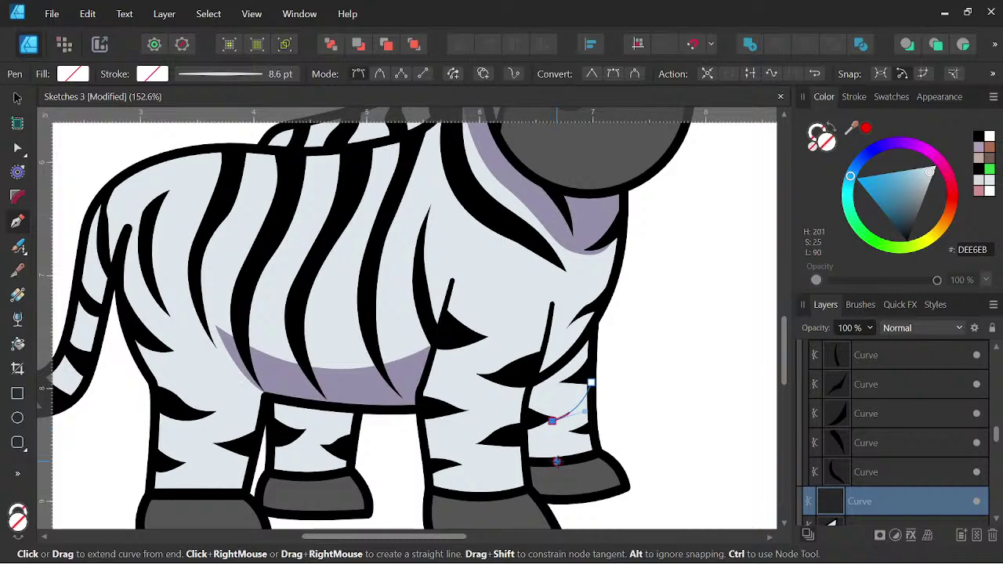
pyautogui.moveTo(557, 461); pyautogui.dragTo(571, 482)
pyautogui.scroll(1, 559, 464)
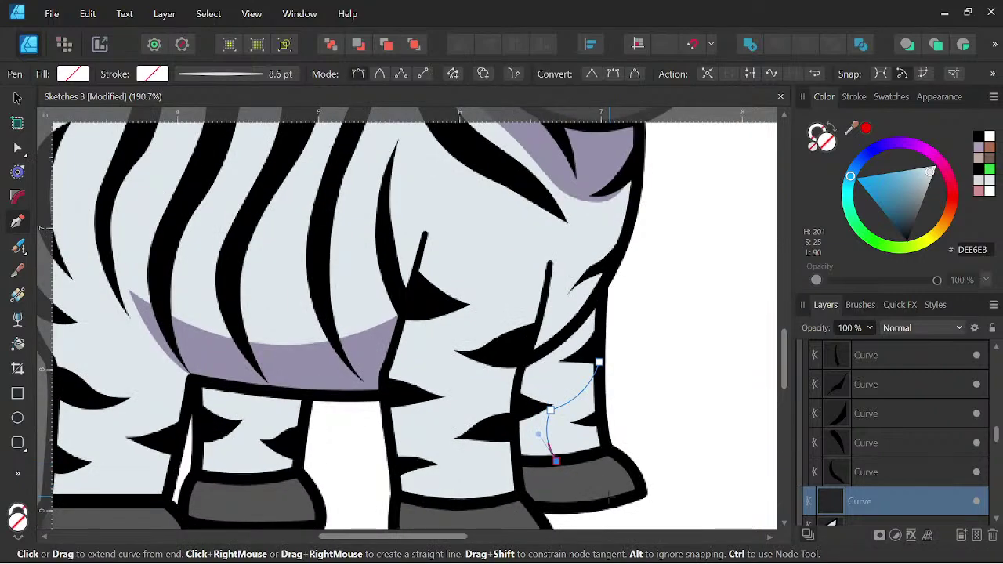
pyautogui.press('space')
pyautogui.moveTo(608, 511); pyautogui.dragTo(604, 479)
pyautogui.click(599, 445)
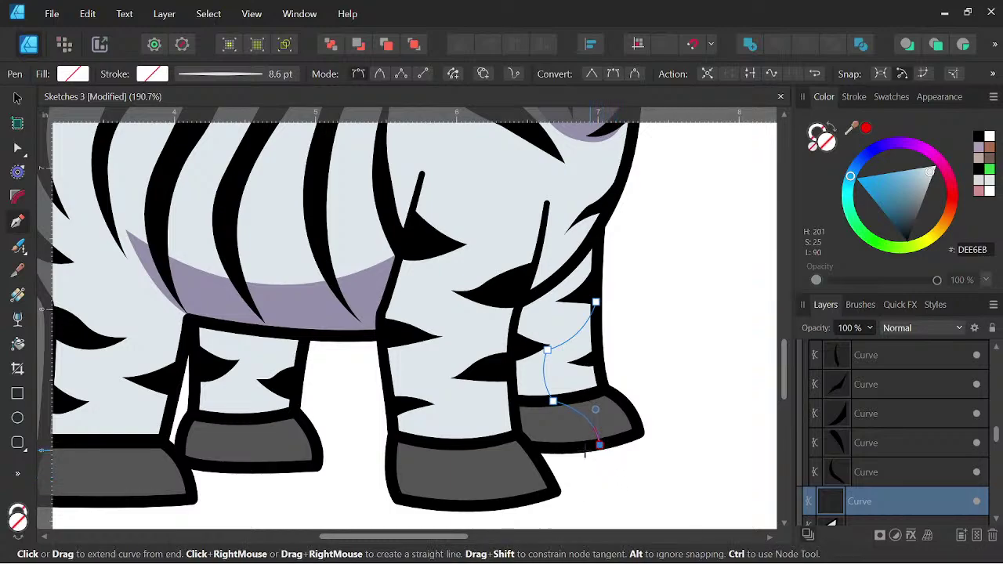
# Close the leg shading outline along the hoof base, the near leg and the chest, and fill it with the recent purple ABA0B8.
pyautogui.click(529, 447)
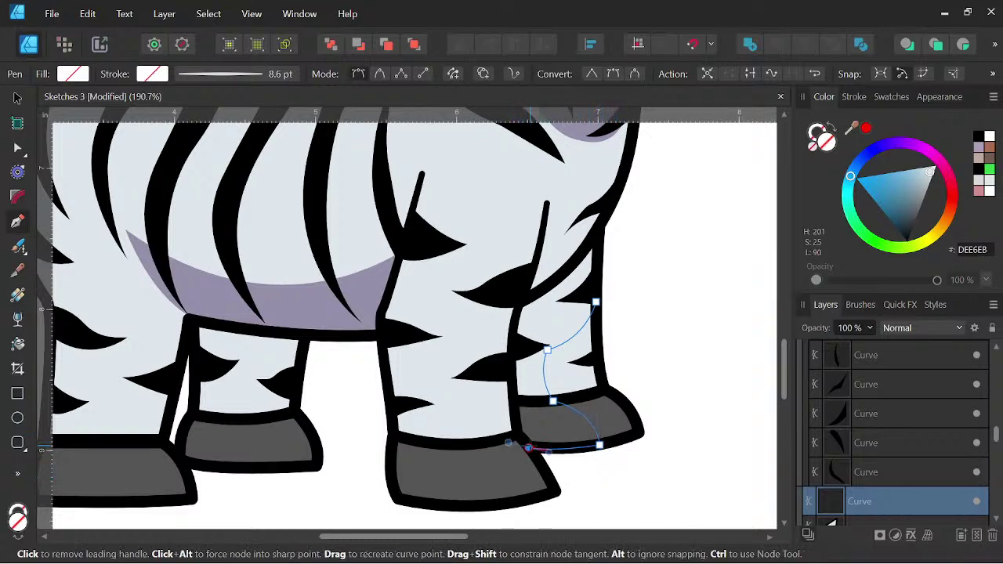
pyautogui.click(516, 430)
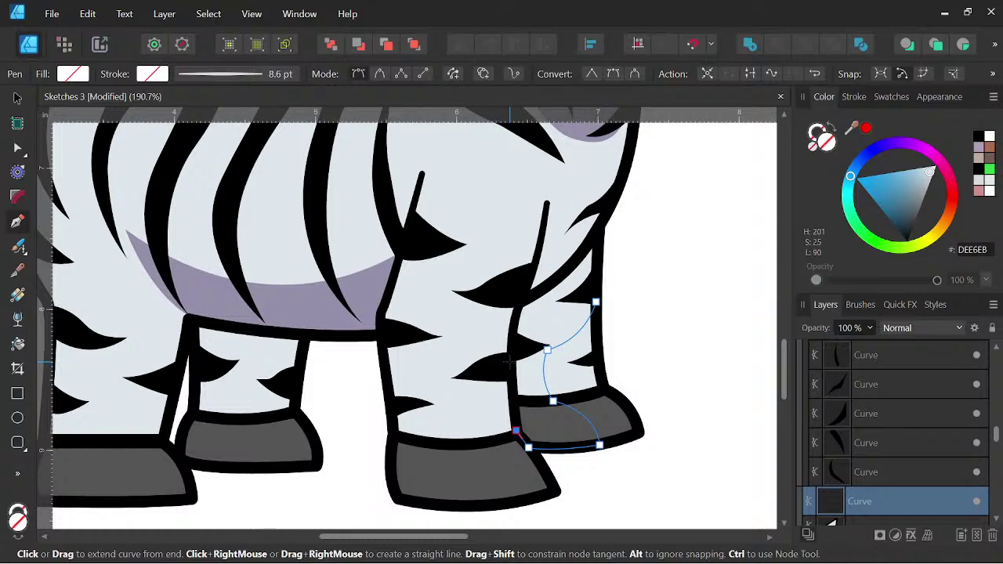
pyautogui.moveTo(510, 362); pyautogui.dragTo(510, 352)
pyautogui.moveTo(520, 299); pyautogui.dragTo(526, 292)
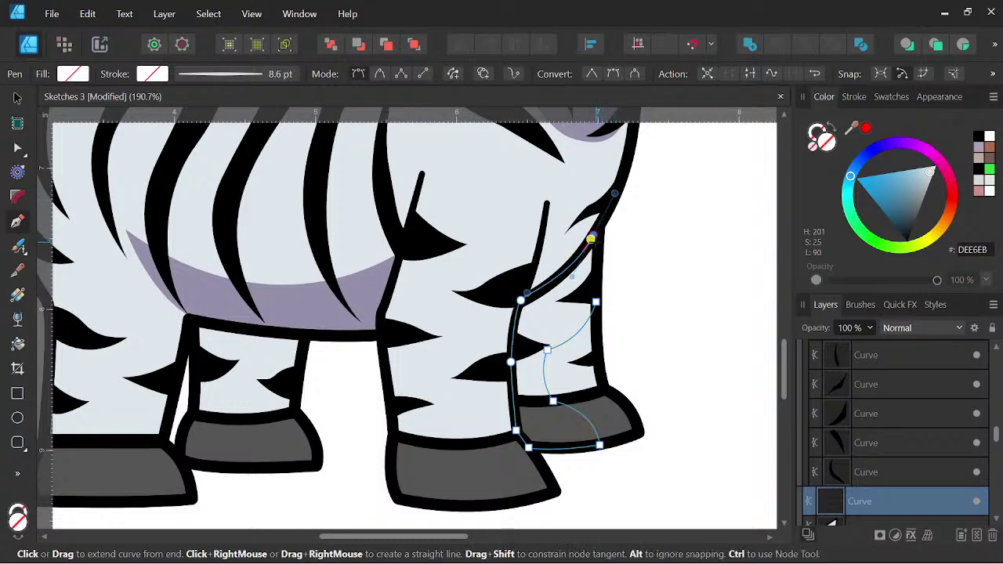
pyautogui.click(593, 235)
pyautogui.click(596, 302)
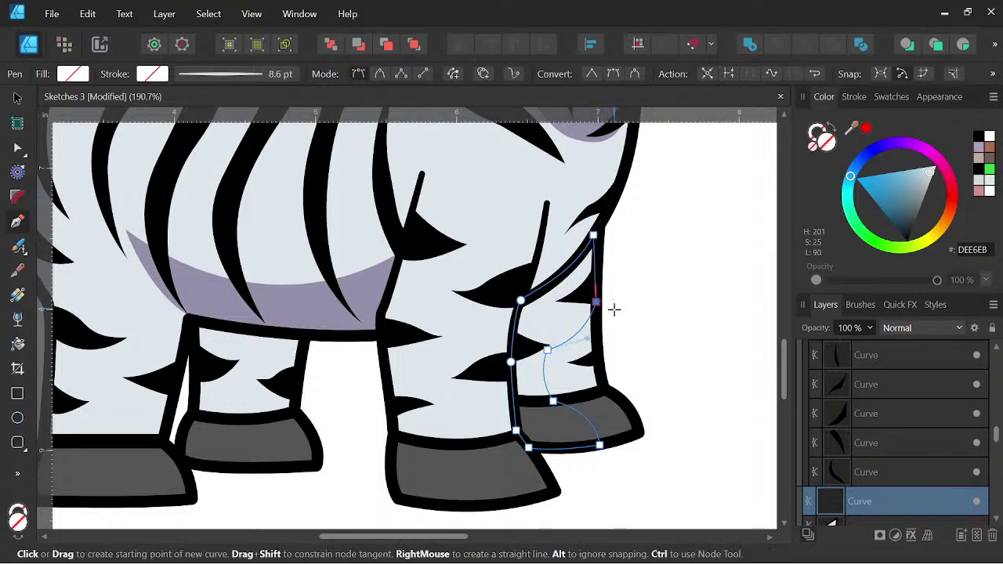
pyautogui.click(978, 154)
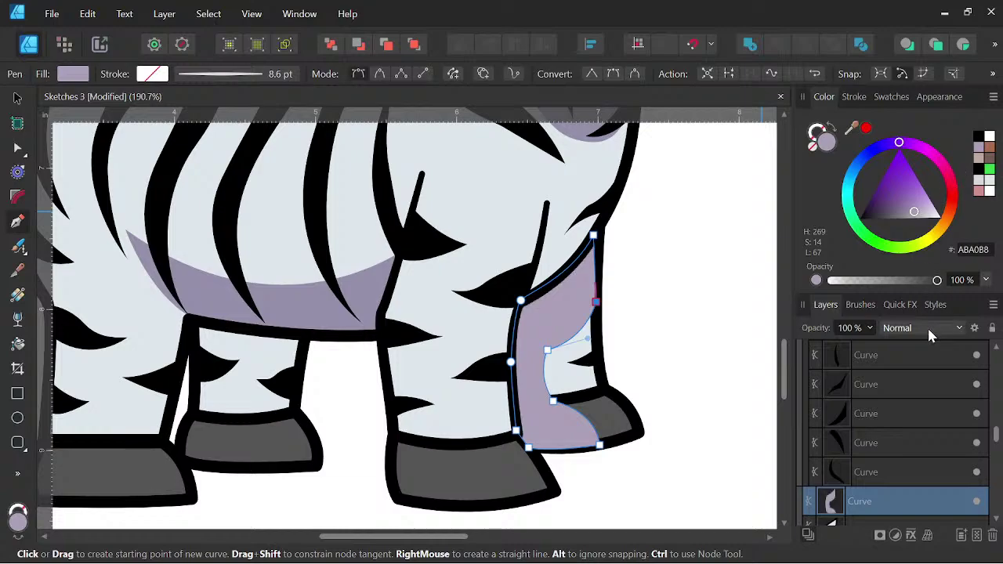
# Set the far front leg shading's blend mode to Multiply, and deselect it to review the zebra as a whole.
pyautogui.click(928, 326)
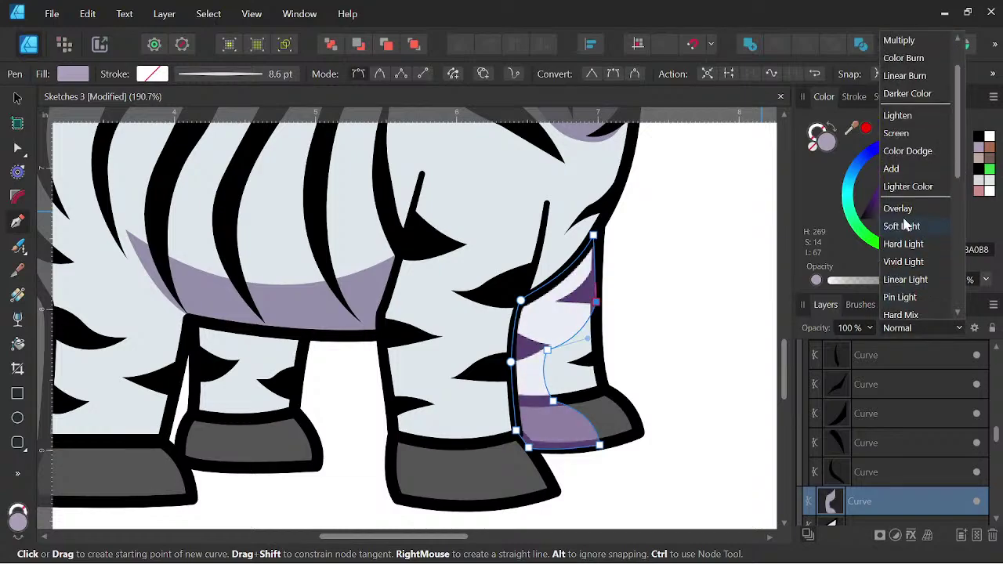
pyautogui.click(902, 41)
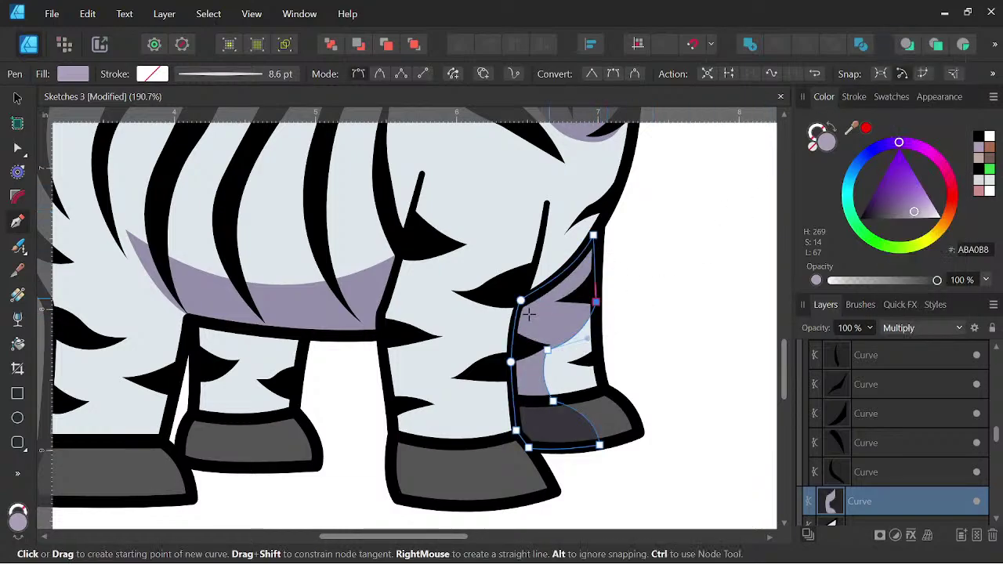
pyautogui.click(17, 100)
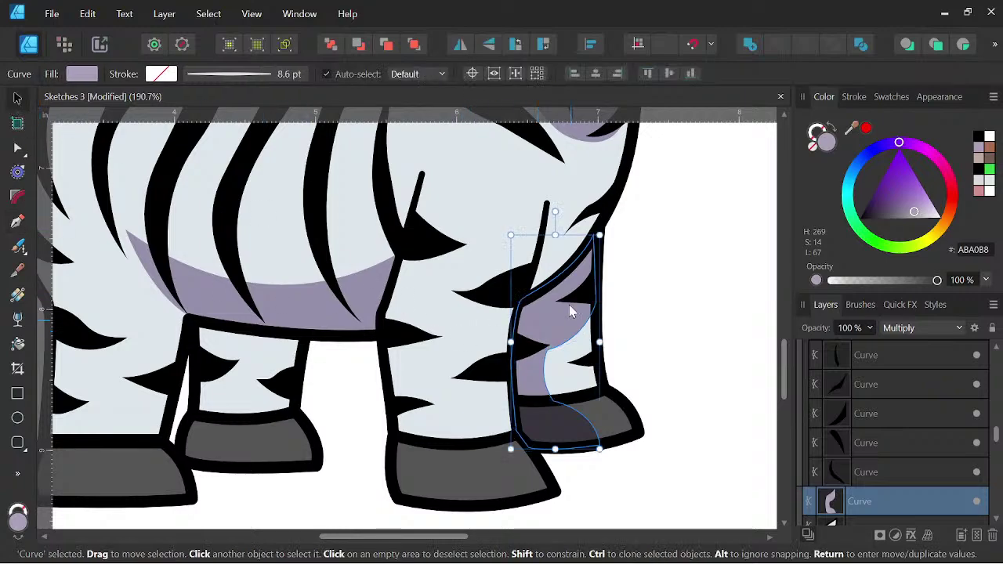
pyautogui.click(599, 333)
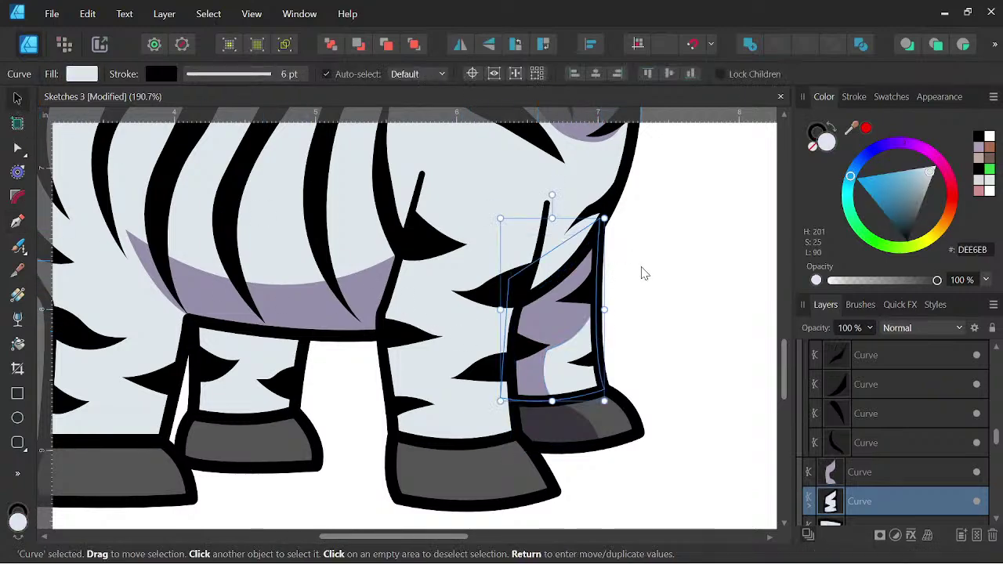
pyautogui.scroll(-2, 637, 275)
pyautogui.click(580, 308)
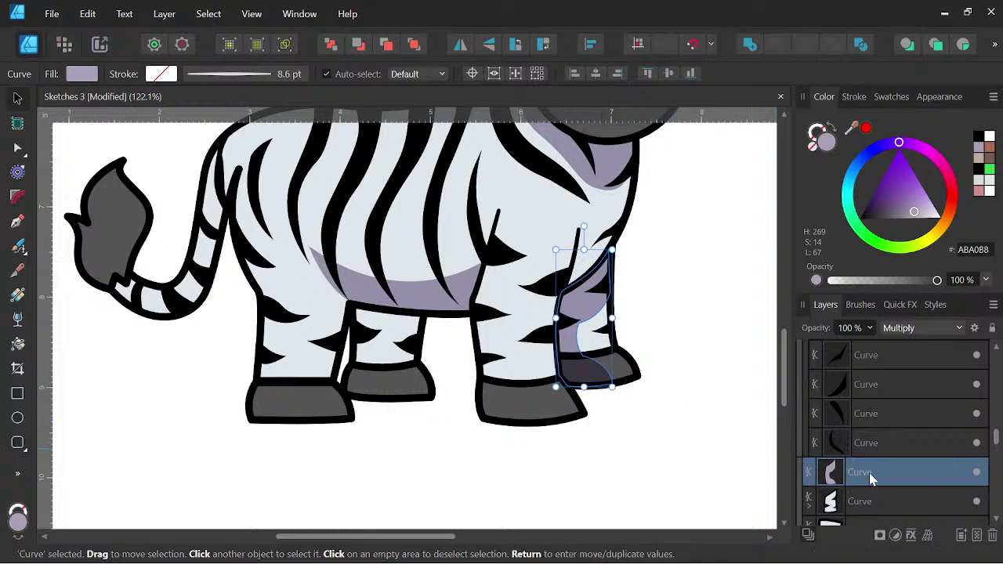
pyautogui.click(692, 400)
pyautogui.scroll(-6, 685, 379)
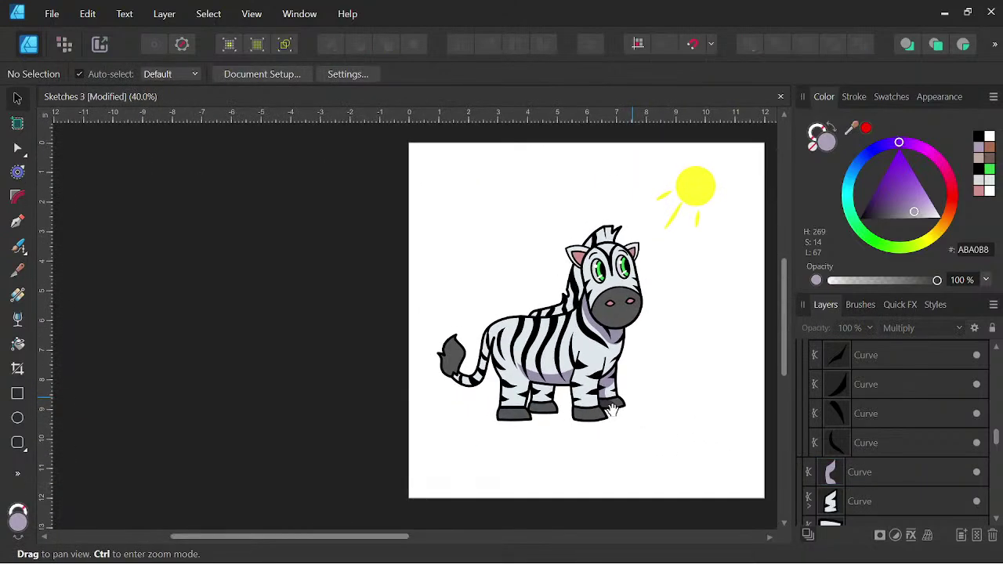
# Begin a Pen tool shading outline on the far hind leg, from its front edge inward, down across the hoof and along the hoof base.
pyautogui.scroll(6, 612, 410)
pyautogui.moveTo(522, 399); pyautogui.dragTo(559, 381)
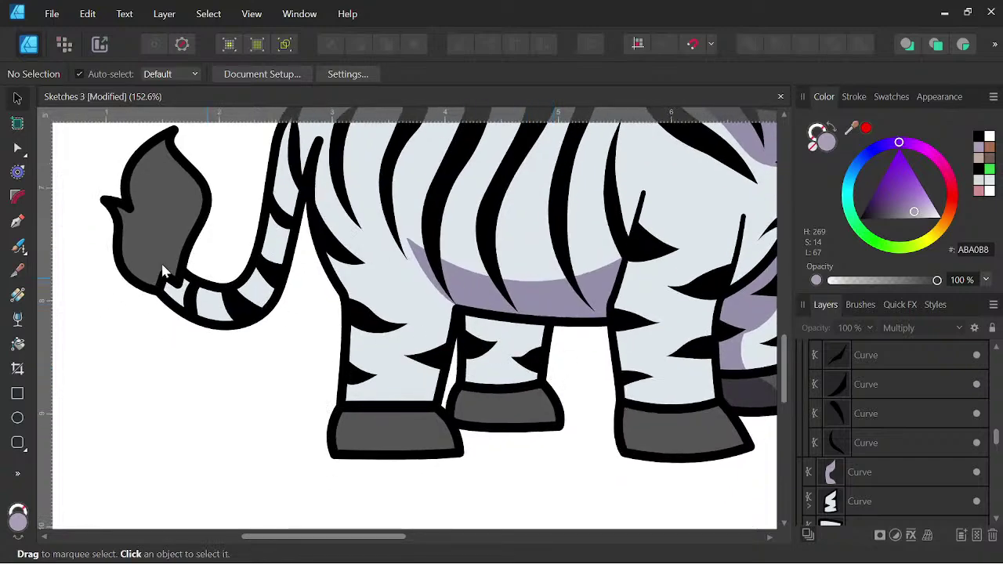
pyautogui.click(17, 223)
pyautogui.scroll(1, 301, 280)
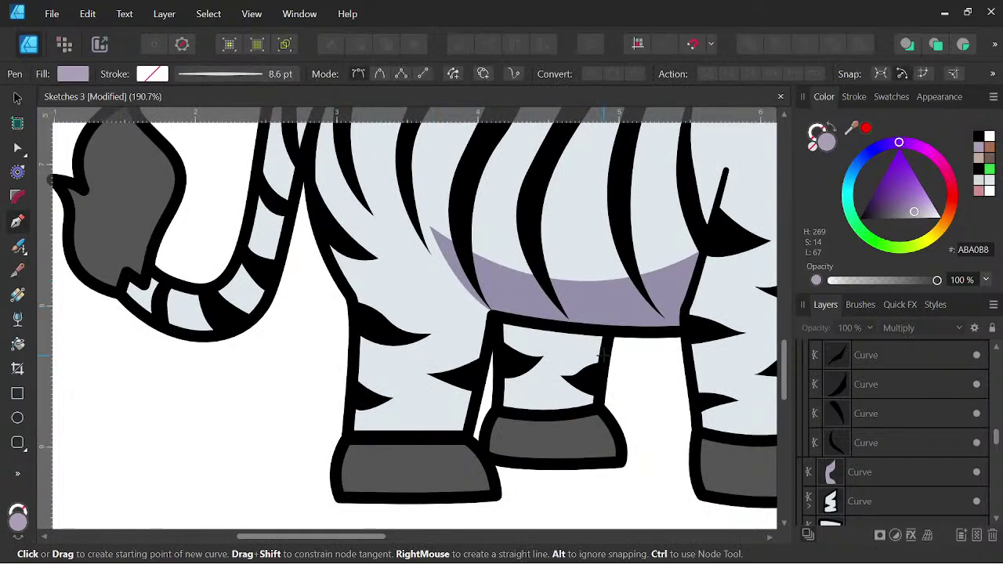
pyautogui.click(604, 356)
pyautogui.moveTo(532, 357); pyautogui.dragTo(507, 342)
pyautogui.moveTo(545, 417); pyautogui.dragTo(569, 430)
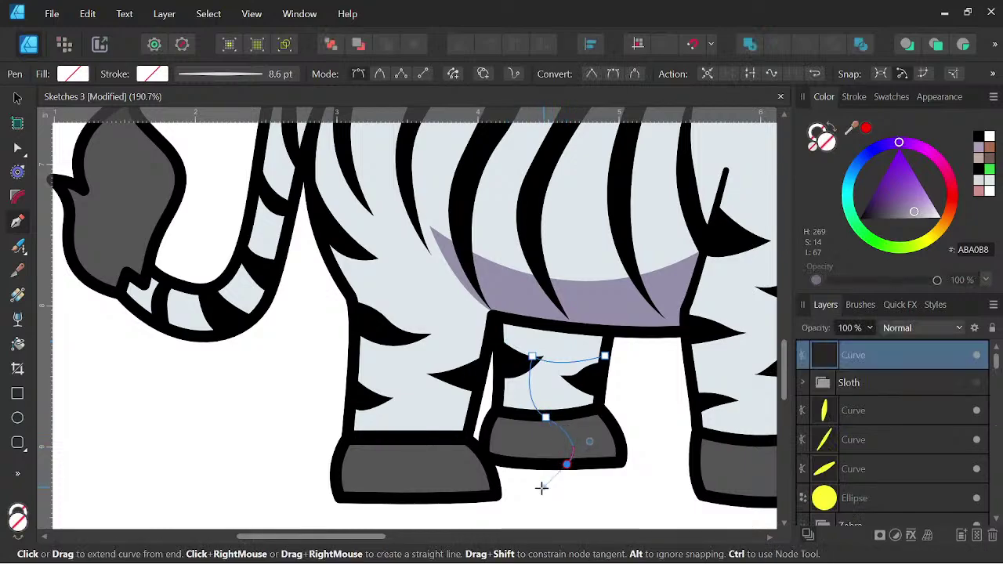
pyautogui.moveTo(567, 464); pyautogui.dragTo(589, 439)
pyautogui.moveTo(486, 459); pyautogui.dragTo(500, 468)
# Close the far hind leg shading outline up the leg's rear edge, along the belly line and down to the starting node.
pyautogui.scroll(3, 485, 458)
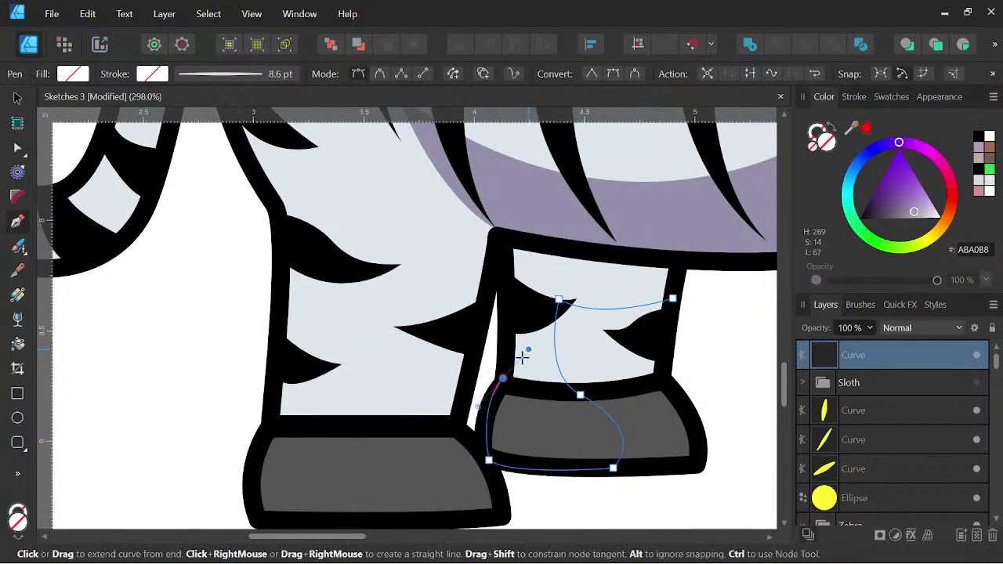
pyautogui.click(503, 378)
pyautogui.moveTo(500, 241); pyautogui.dragTo(494, 216)
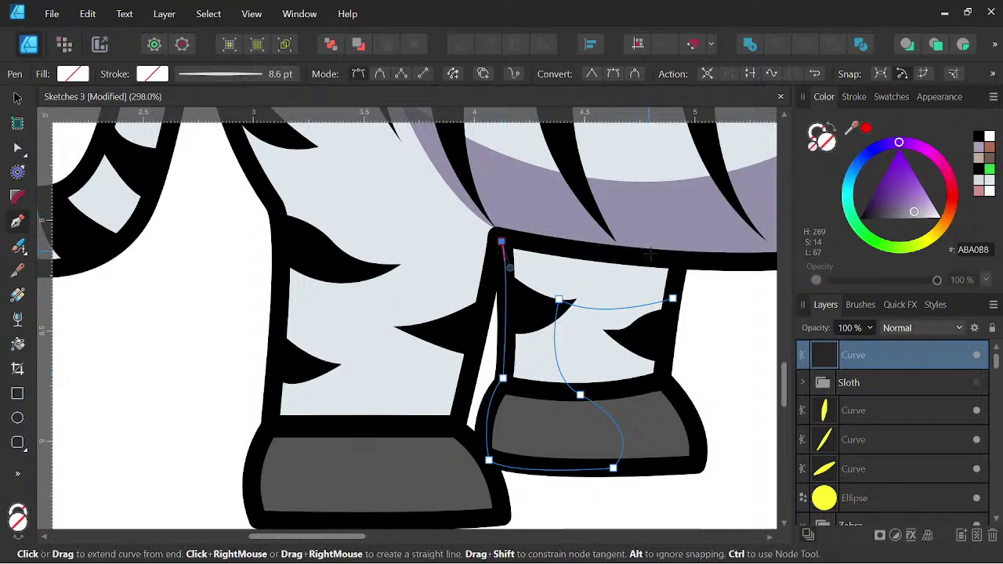
pyautogui.click(675, 264)
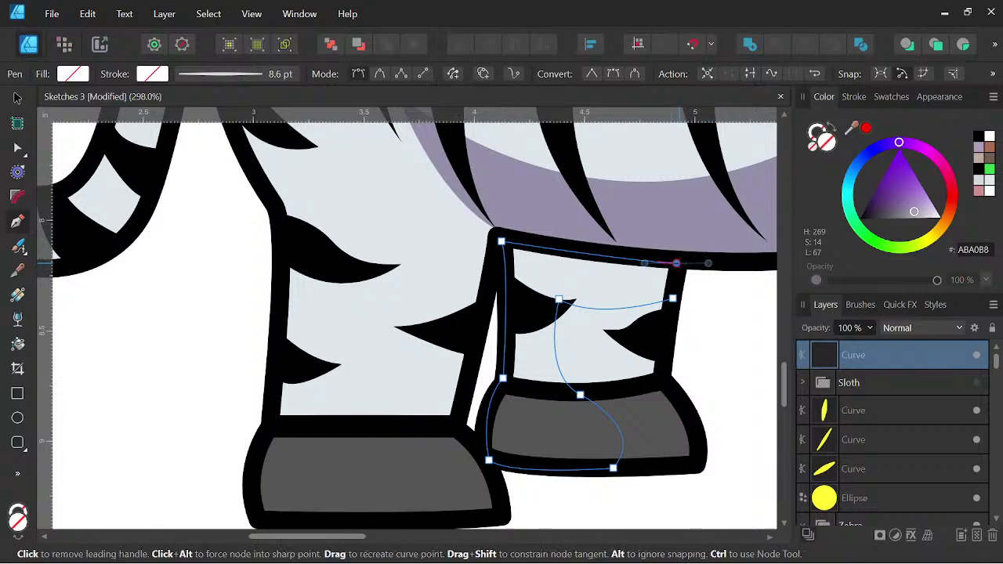
pyautogui.click(673, 299)
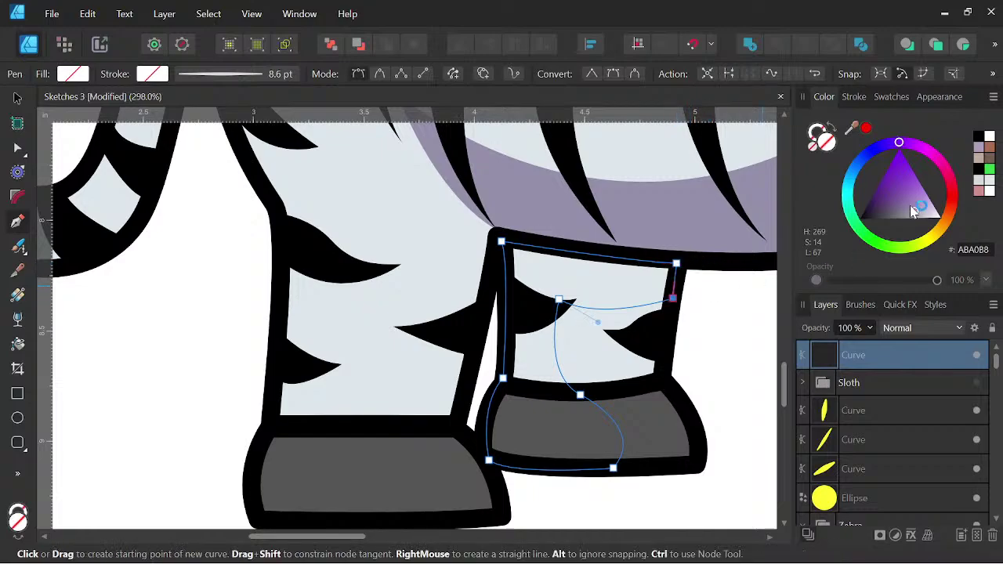
# Fill the far hind leg shading with the recent purple ABA0B8 and set its blend mode to Multiply.
pyautogui.click(979, 158)
pyautogui.click(925, 327)
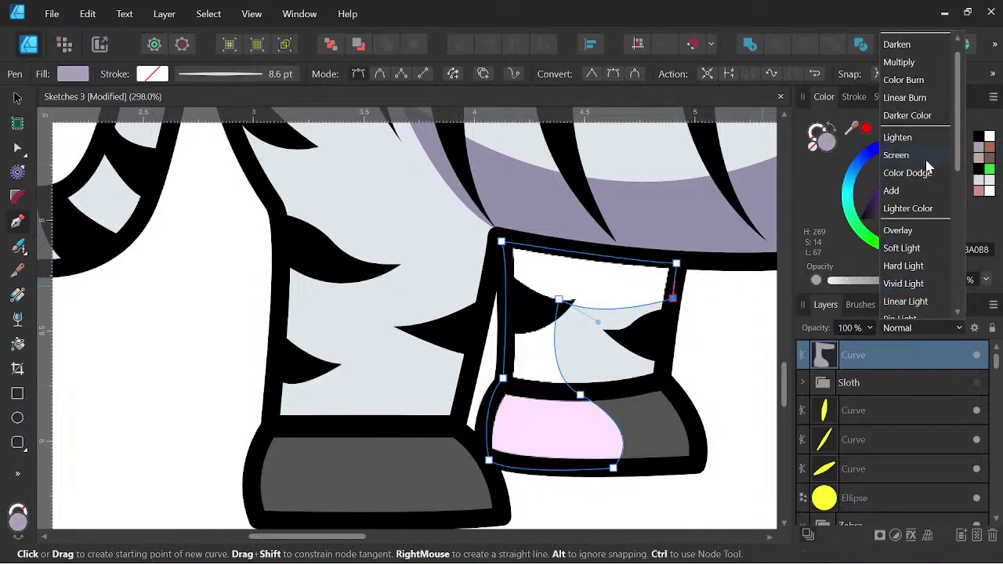
pyautogui.click(910, 61)
# Begin a shading outline on the near front leg, from the tip of the rear shoulder line down the leg and curving forward to the hoof base.
pyautogui.scroll(-5, 681, 249)
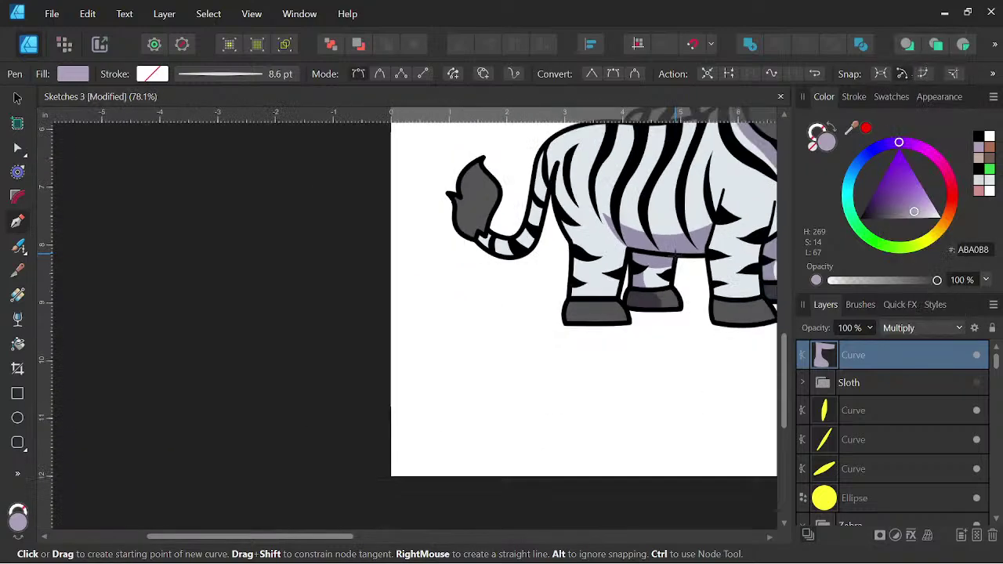
pyautogui.moveTo(665, 316); pyautogui.dragTo(502, 376)
pyautogui.scroll(2, 573, 315)
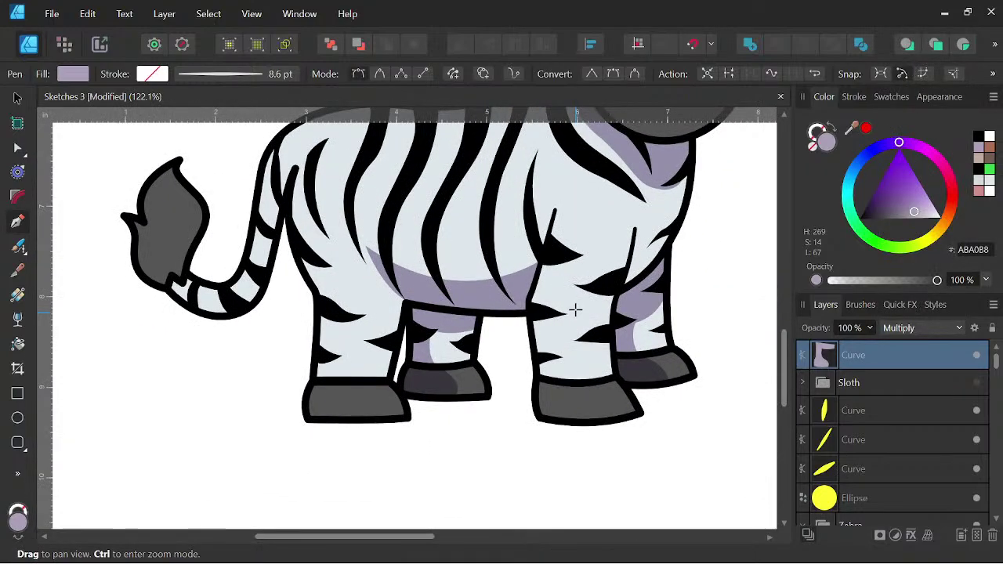
pyautogui.moveTo(575, 311); pyautogui.dragTo(544, 291)
pyautogui.scroll(2, 536, 204)
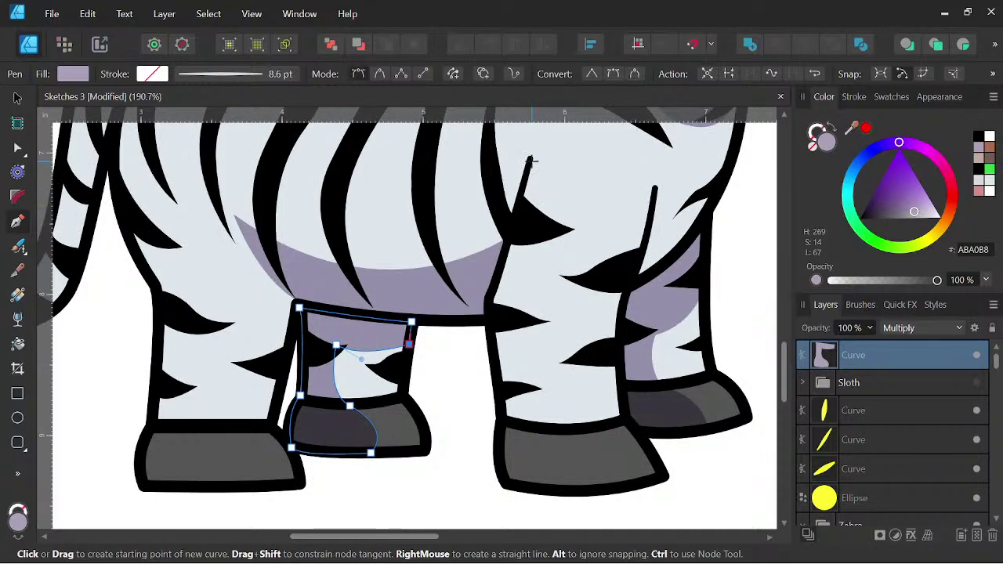
pyautogui.click(531, 160)
pyautogui.moveTo(524, 308); pyautogui.dragTo(525, 338)
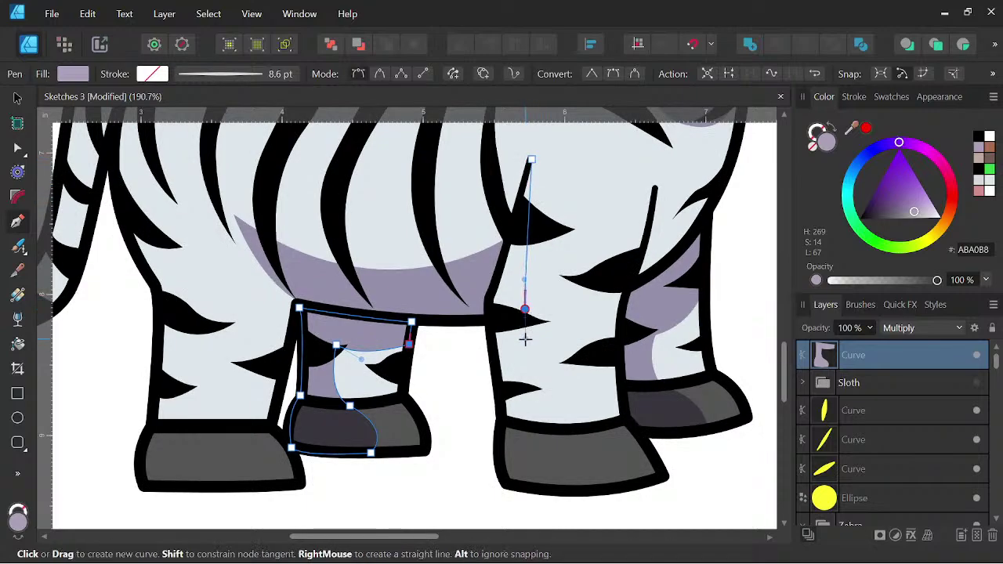
pyautogui.moveTo(557, 430)
pyautogui.mouseDown()
pyautogui.moveTo(558, 464)
pyautogui.moveTo(557, 432)
pyautogui.mouseUp()
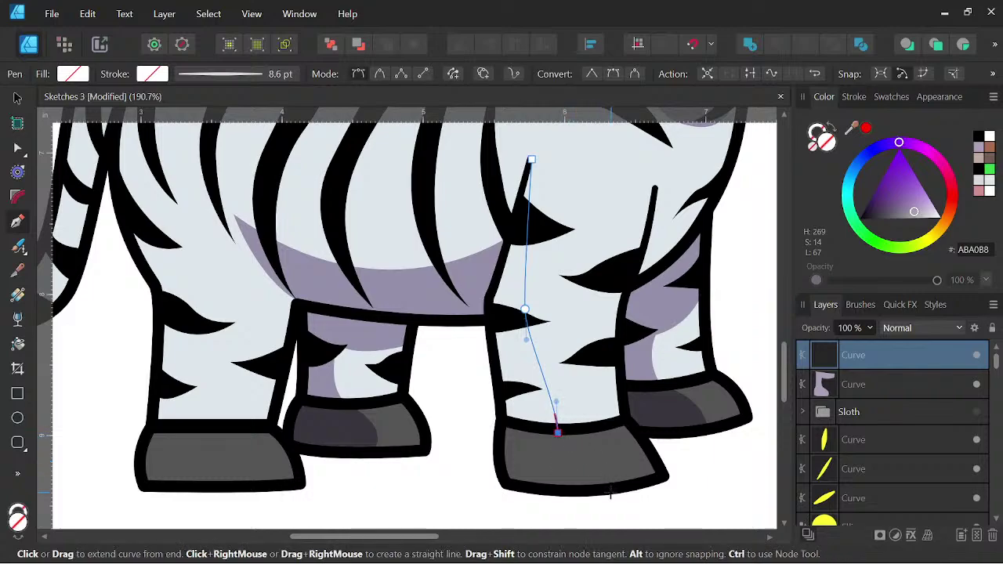
pyautogui.scroll(-2, 611, 502)
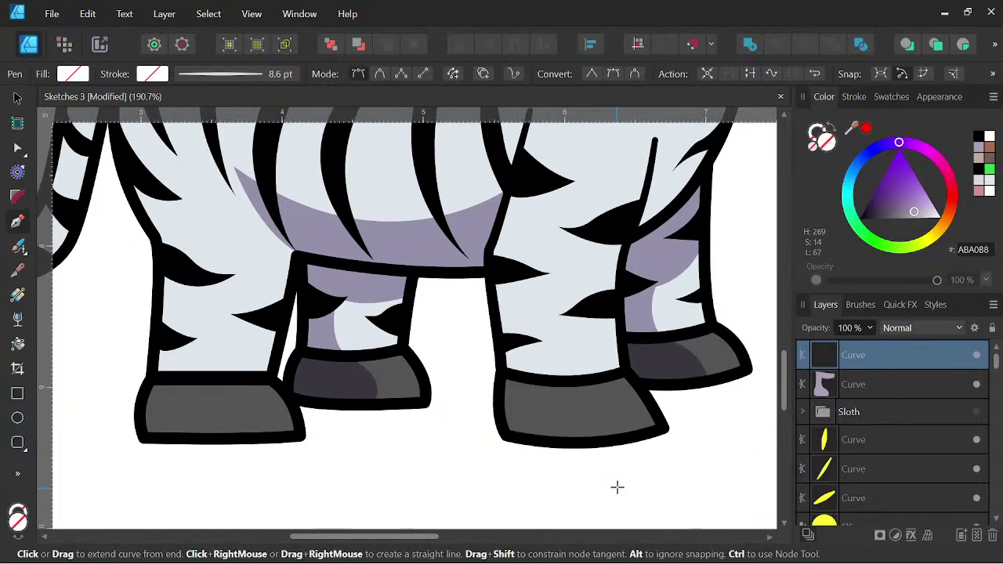
pyautogui.moveTo(617, 488); pyautogui.dragTo(619, 487)
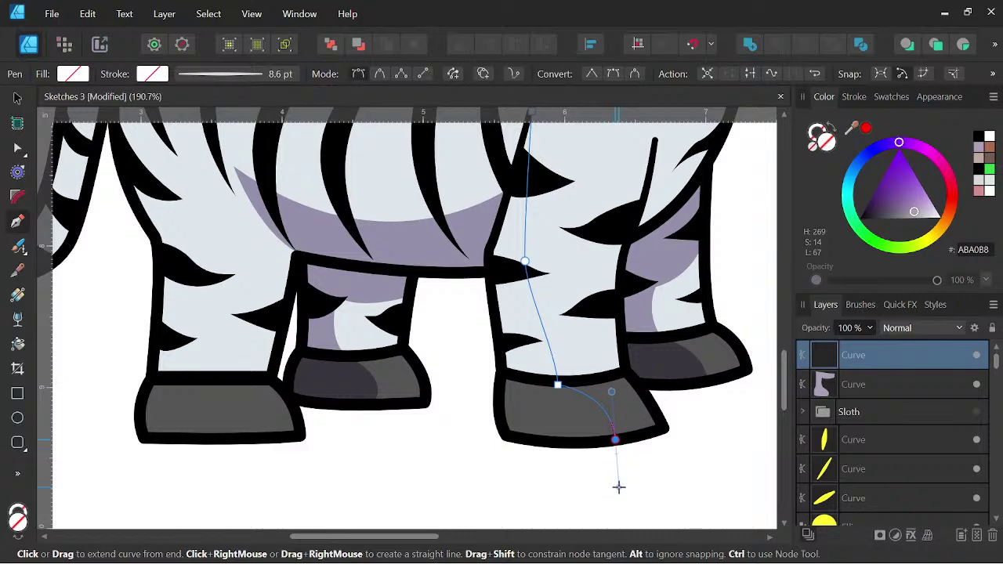
pyautogui.click(615, 439)
# Close the near front leg shading outline along the hoof base, up the rear of the hoof and leg, and back to the shoulder line's tip.
pyautogui.scroll(1, 548, 435)
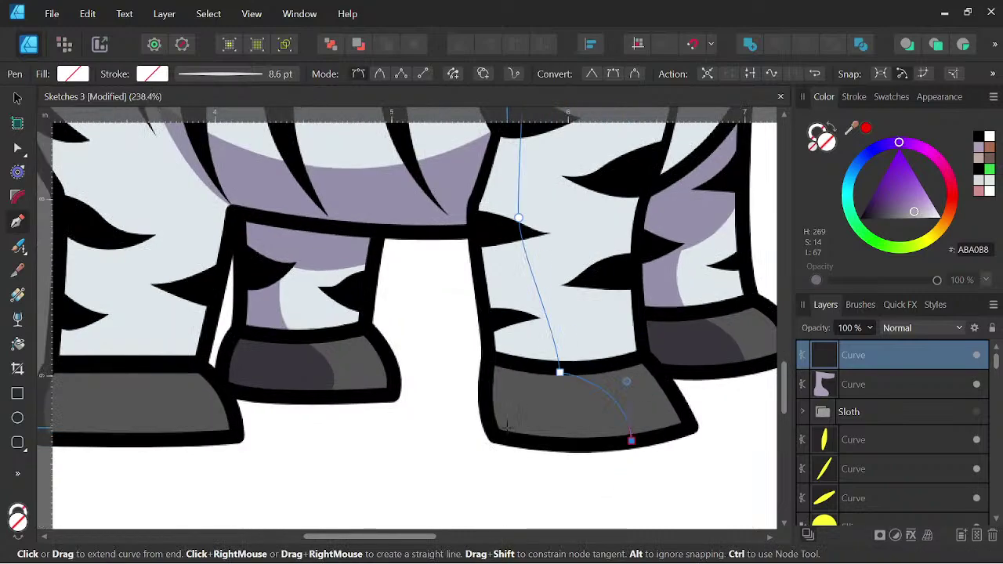
pyautogui.moveTo(493, 439); pyautogui.dragTo(477, 429)
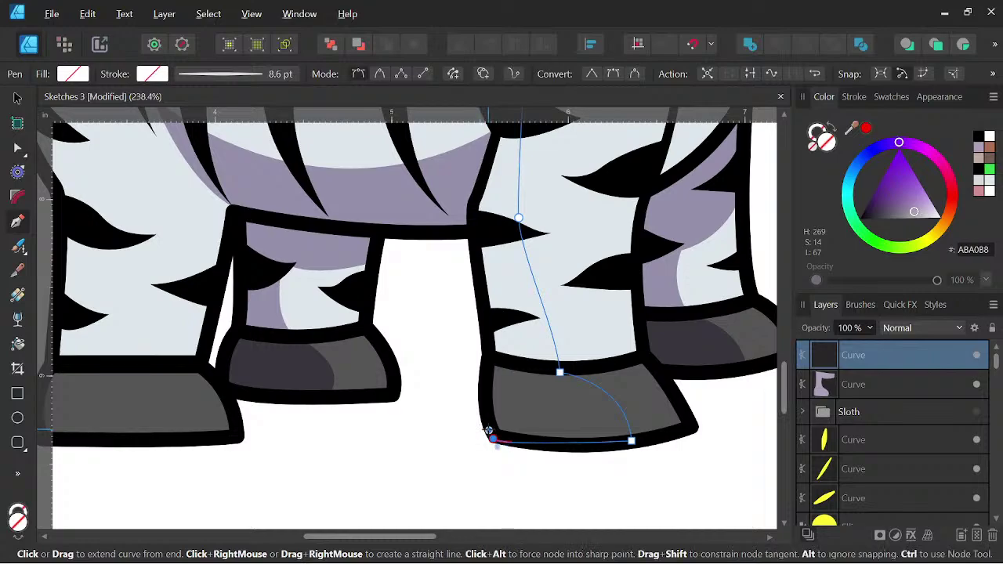
pyautogui.hotkey('ctrl', 'z')
pyautogui.moveTo(493, 433); pyautogui.dragTo(461, 416)
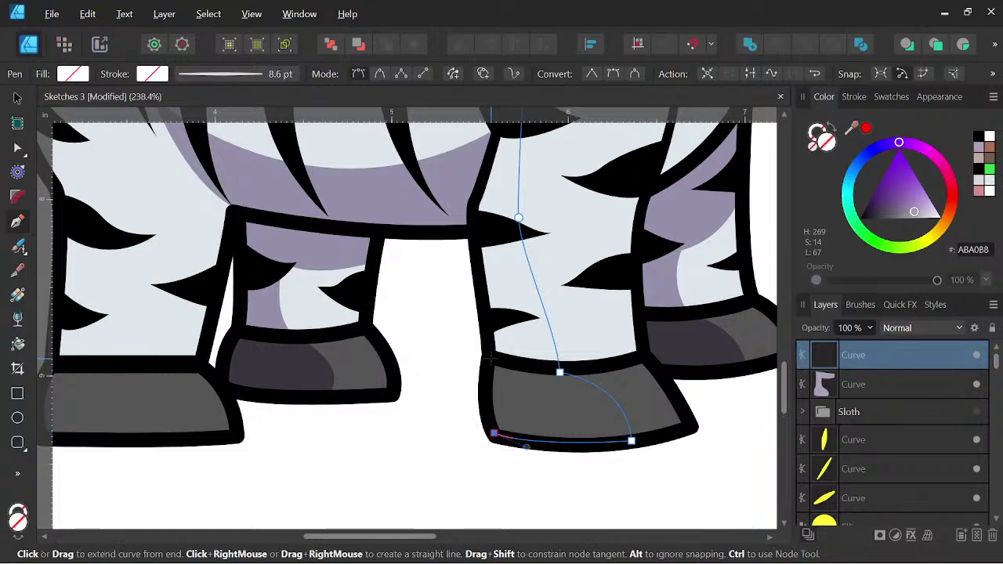
pyautogui.moveTo(492, 358); pyautogui.dragTo(505, 321)
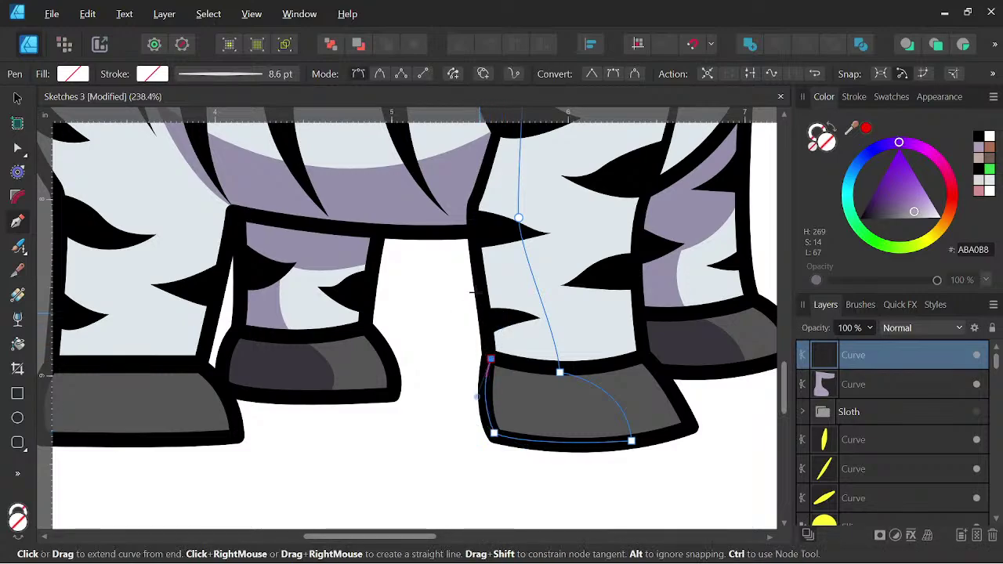
pyautogui.click(471, 211)
pyautogui.moveTo(471, 212); pyautogui.dragTo(472, 373)
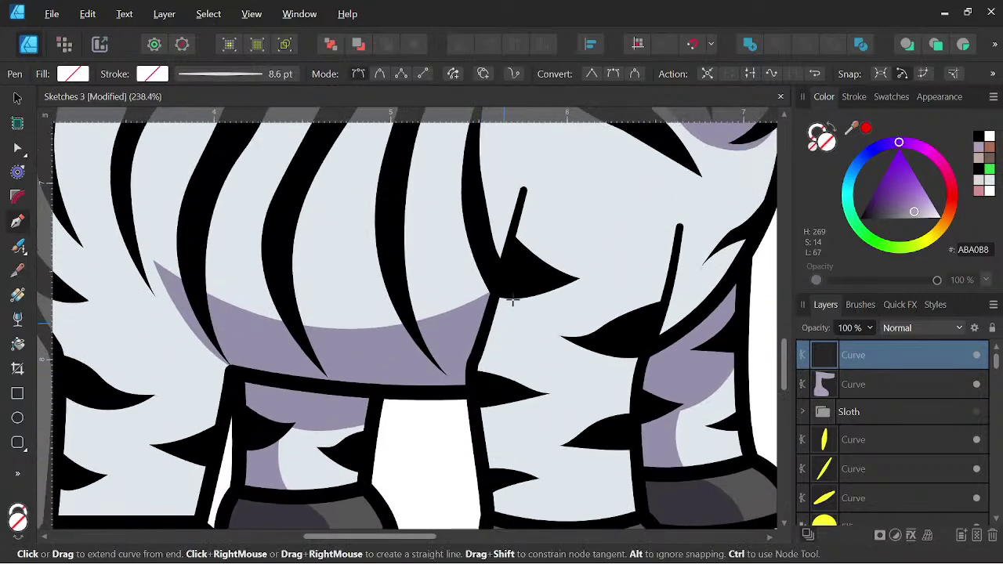
pyautogui.click(524, 190)
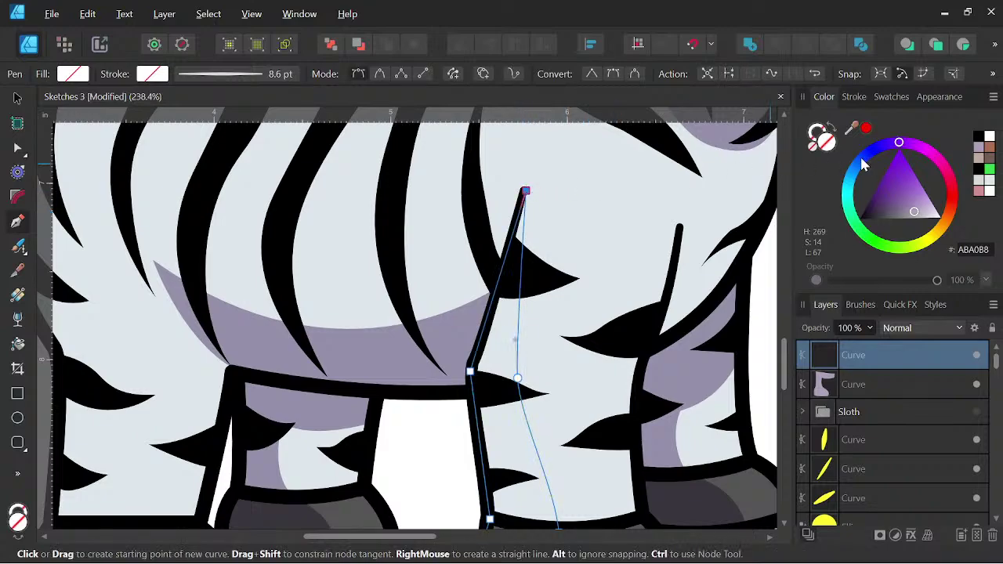
# Fill the near front leg shading with the recent purple ABA0B8 and set its blend mode to Multiply.
pyautogui.click(979, 148)
pyautogui.click(909, 329)
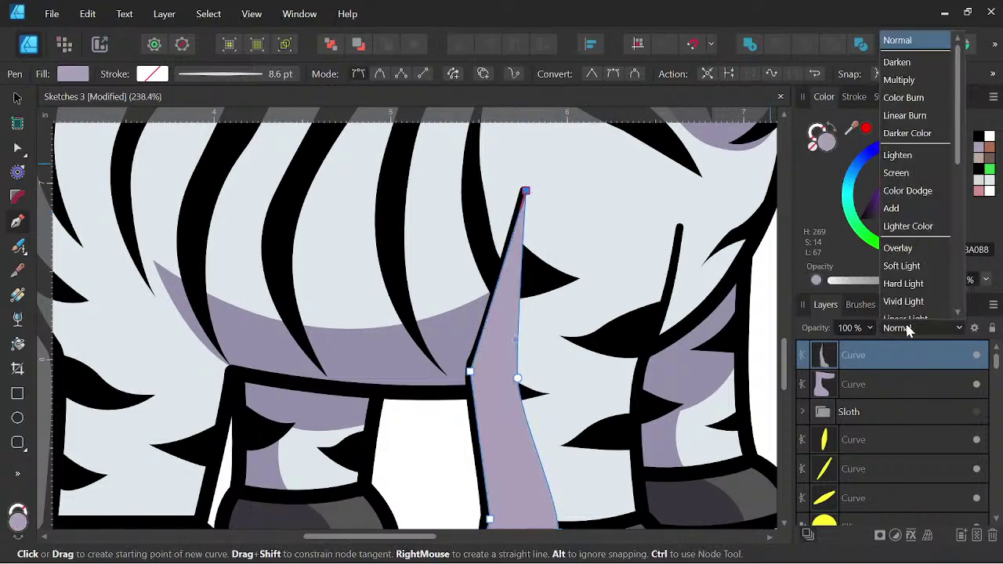
pyautogui.click(902, 61)
# Begin a shading outline on the near hind leg, from the rump line's tip down the leg and curving forward to the hoof base.
pyautogui.scroll(-6, 638, 258)
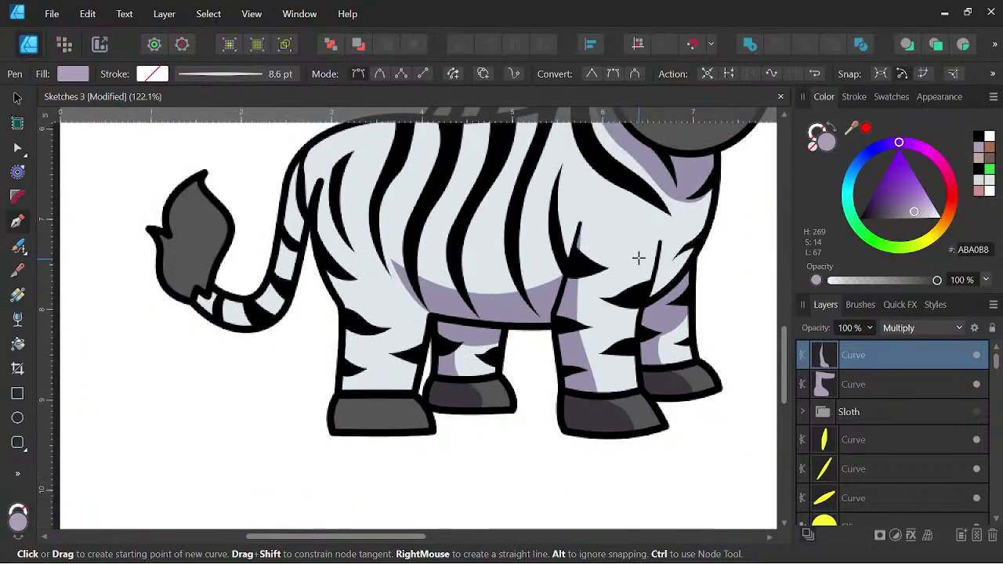
pyautogui.moveTo(652, 341); pyautogui.dragTo(625, 356)
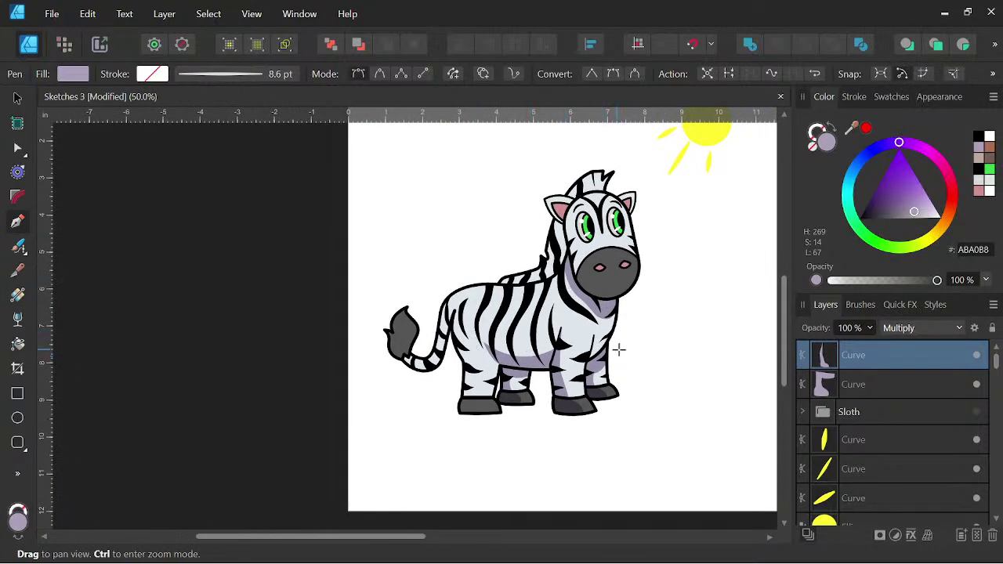
pyautogui.scroll(3, 480, 358)
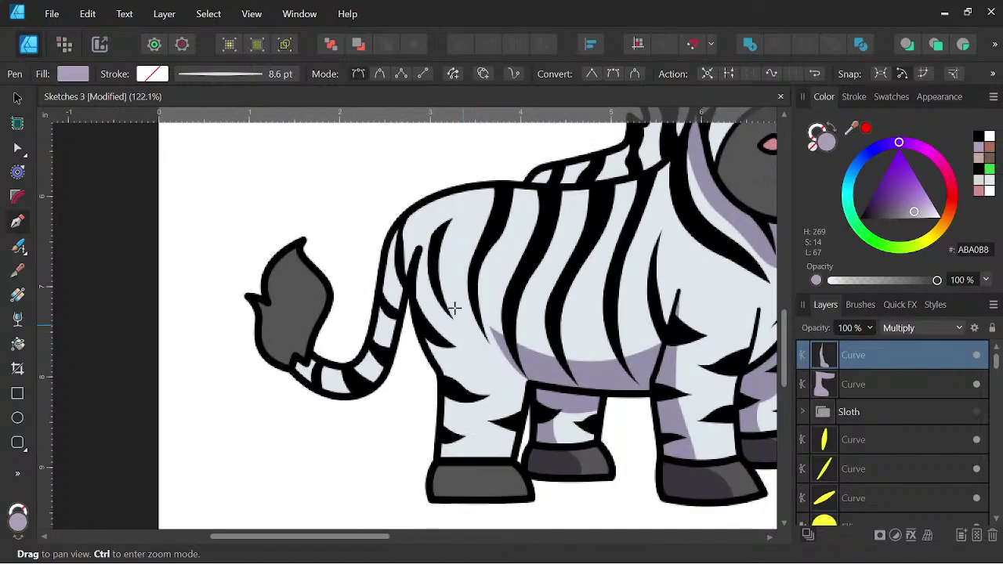
pyautogui.click(420, 248)
pyautogui.moveTo(469, 378); pyautogui.dragTo(514, 419)
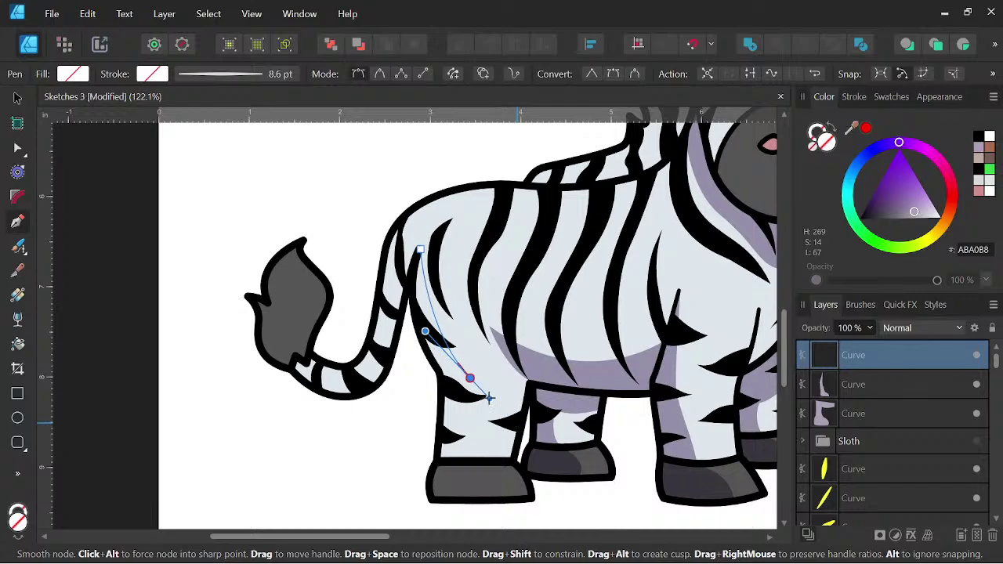
pyautogui.click(475, 461)
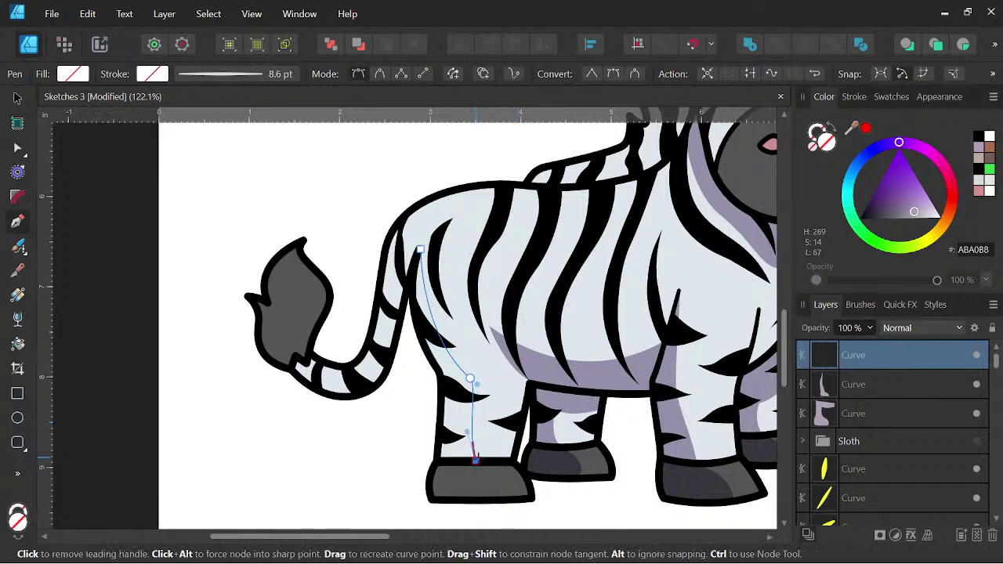
pyautogui.moveTo(504, 494); pyautogui.dragTo(515, 431)
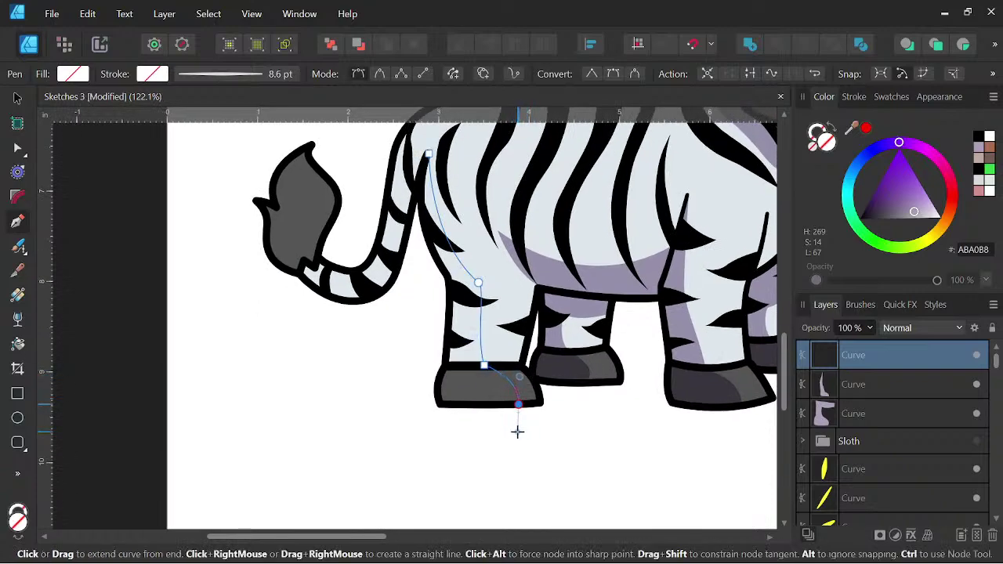
# Continue the near hind leg outline along the hoof base, up the back of the hoof and up the rear edge of the leg.
pyautogui.scroll(3, 490, 410)
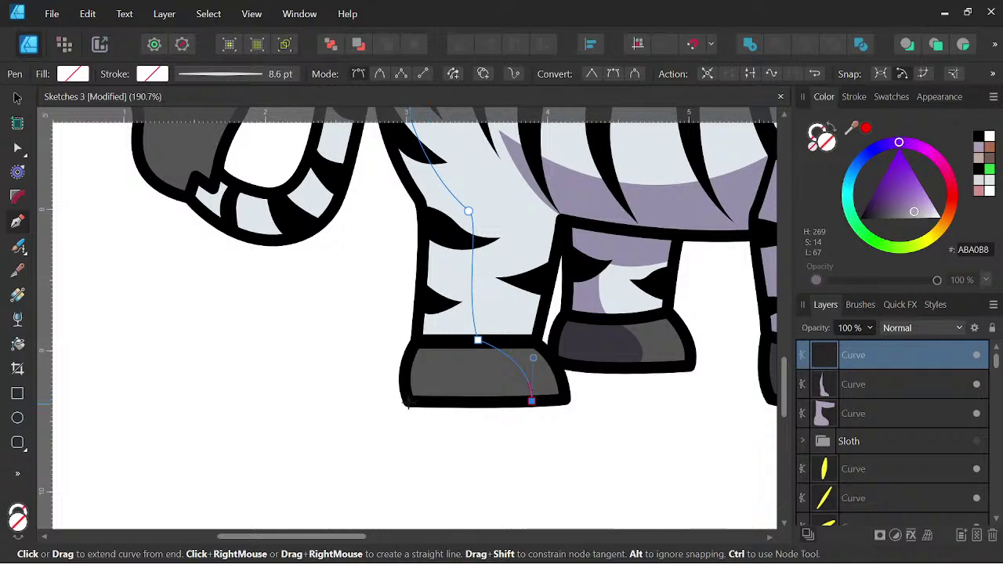
pyautogui.click(407, 403)
pyautogui.moveTo(420, 340); pyautogui.dragTo(446, 326)
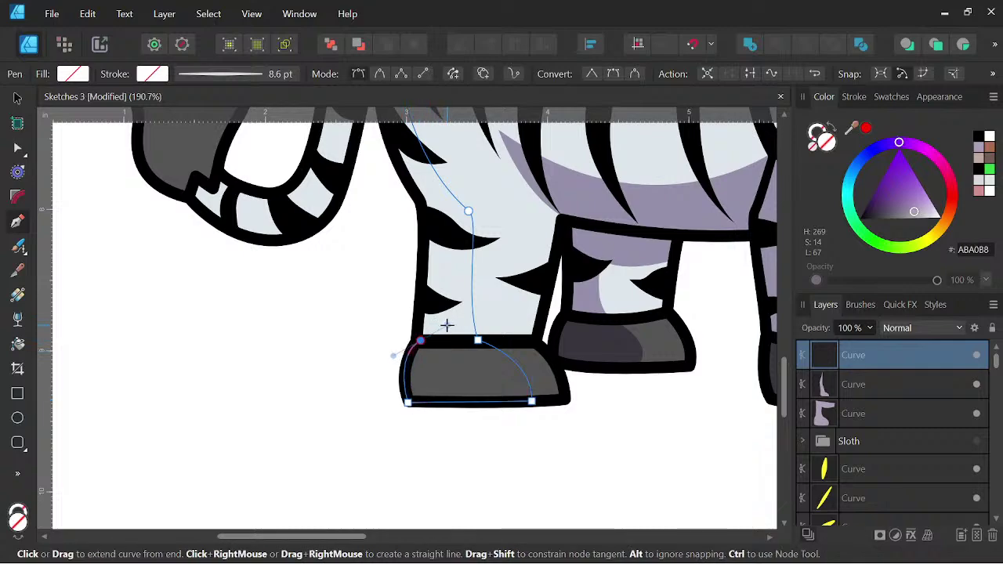
pyautogui.click(421, 340)
pyautogui.click(417, 326)
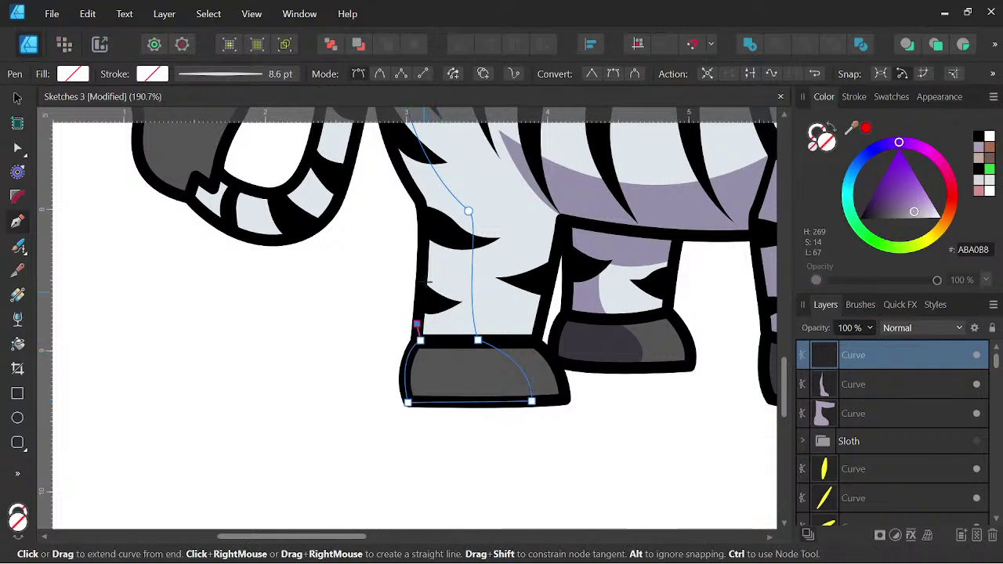
pyautogui.scroll(2, 433, 345)
pyautogui.scroll(2, 434, 346)
pyautogui.click(421, 431)
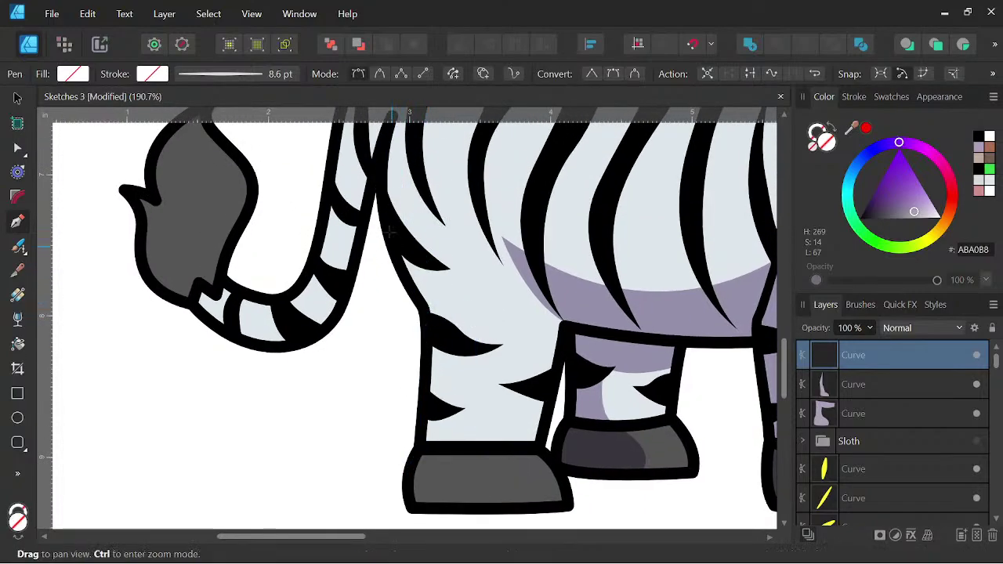
# Close the near hind leg outline along the thigh's rear edge and over the tail's base to the rump line's tip.
pyautogui.moveTo(398, 264); pyautogui.dragTo(423, 373)
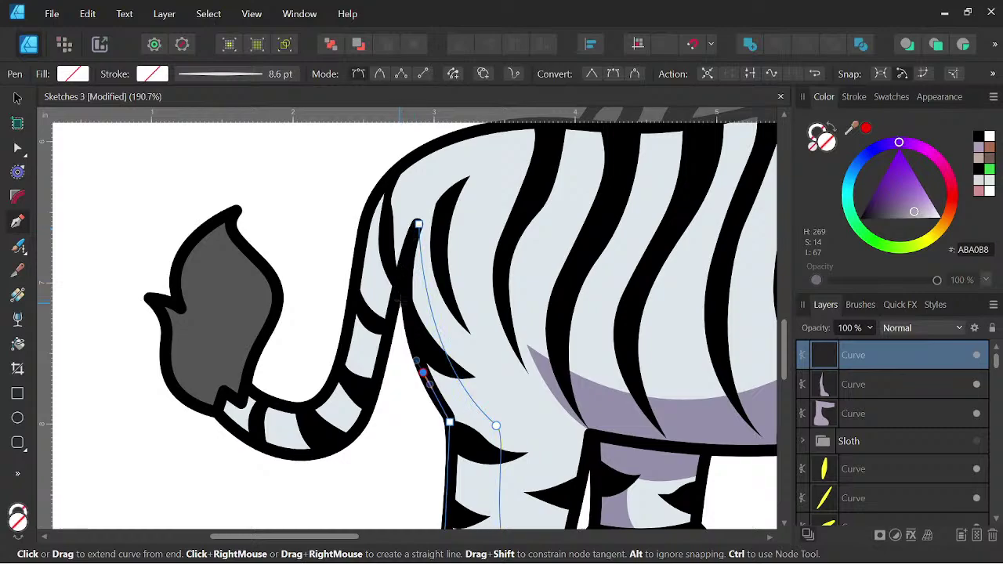
pyautogui.click(402, 291)
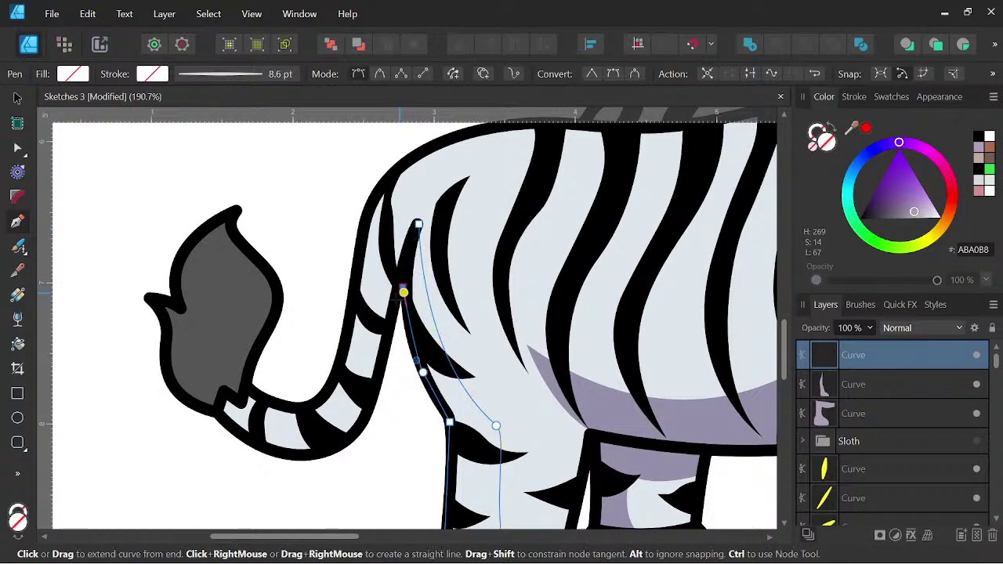
pyautogui.click(381, 352)
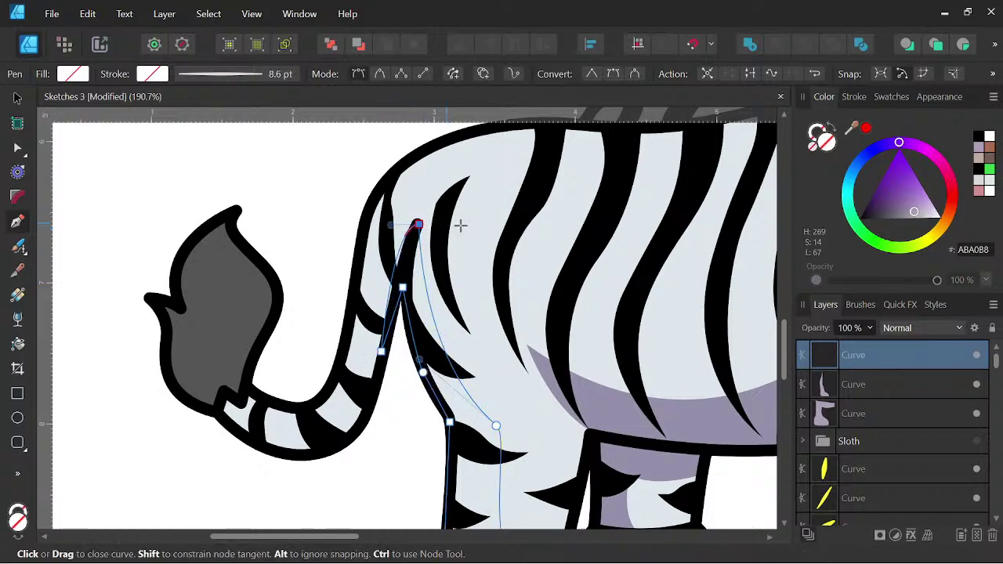
pyautogui.moveTo(461, 226); pyautogui.dragTo(466, 237)
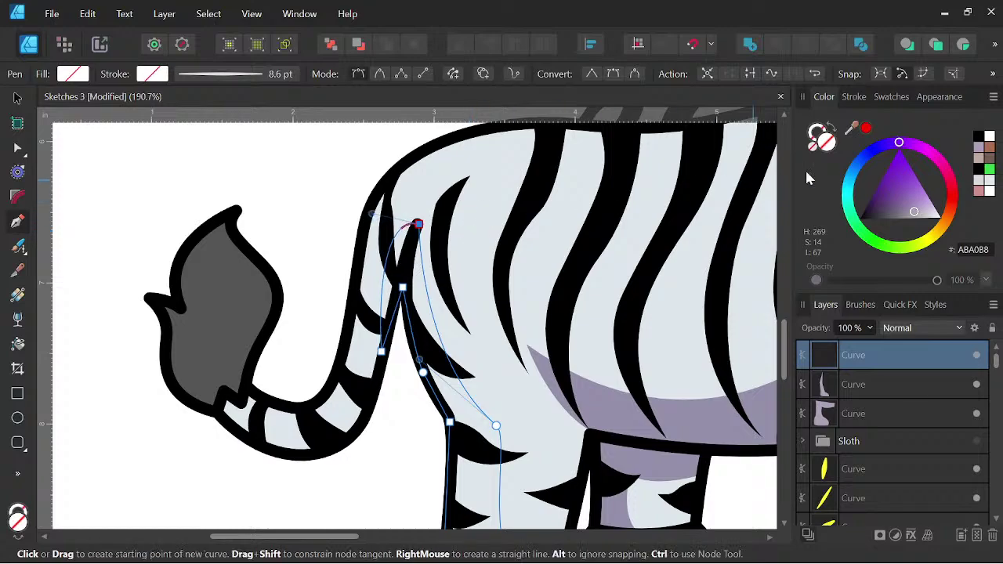
# Fill the near hind leg shading with the recent purple ABA0B8 and set its blend mode to Multiply.
pyautogui.click(981, 151)
pyautogui.click(911, 326)
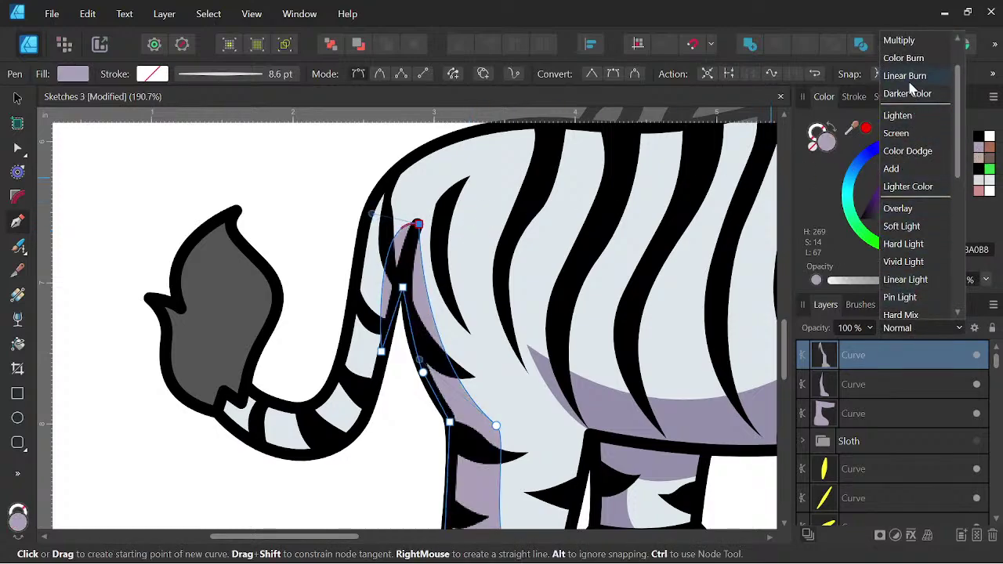
pyautogui.click(893, 39)
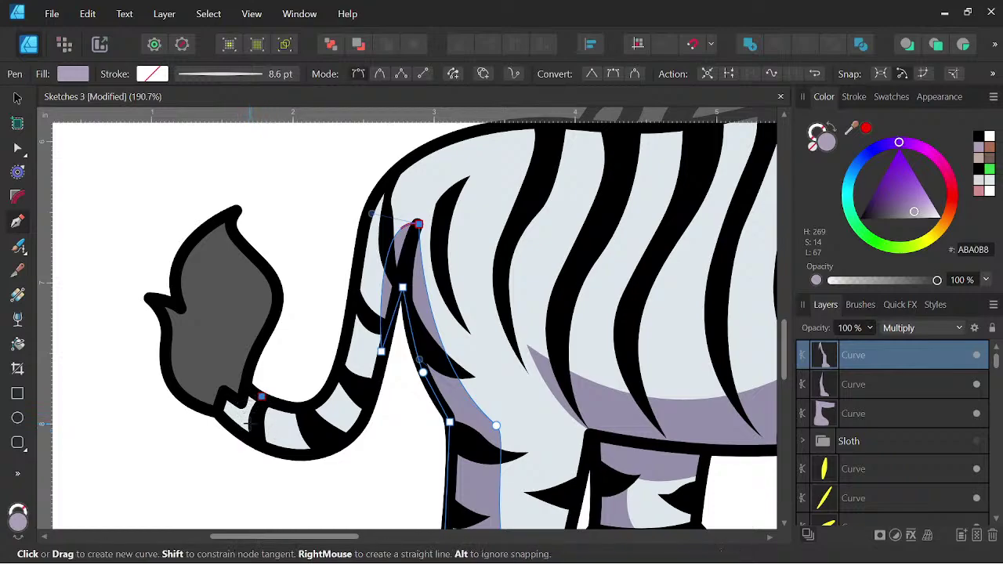
# Draw a closed shading outline along the underside of the tail's curve, from the dark tuft's base to the tail's rising part.
pyautogui.click(261, 396)
pyautogui.moveTo(250, 424); pyautogui.dragTo(262, 443)
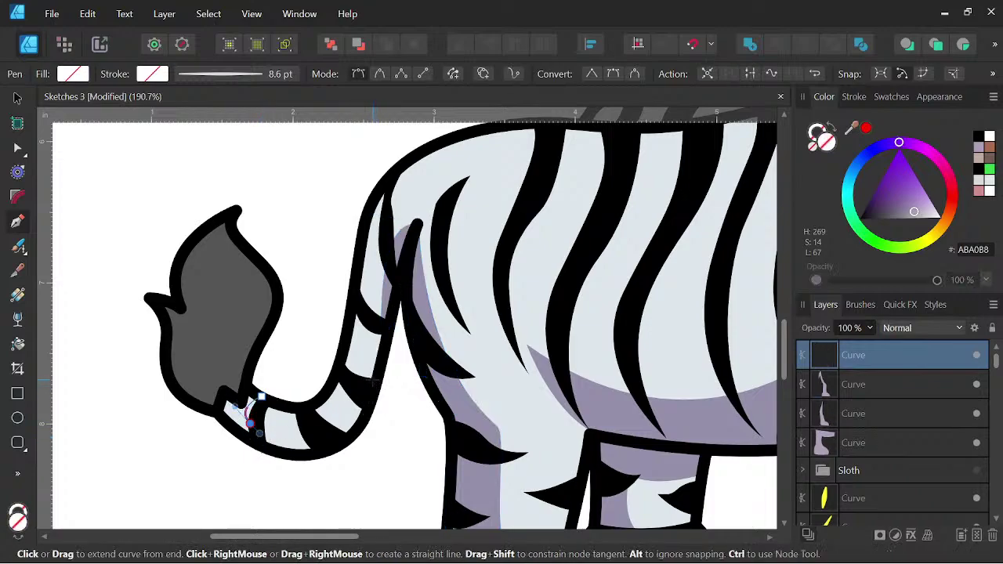
pyautogui.moveTo(373, 379); pyautogui.dragTo(418, 286)
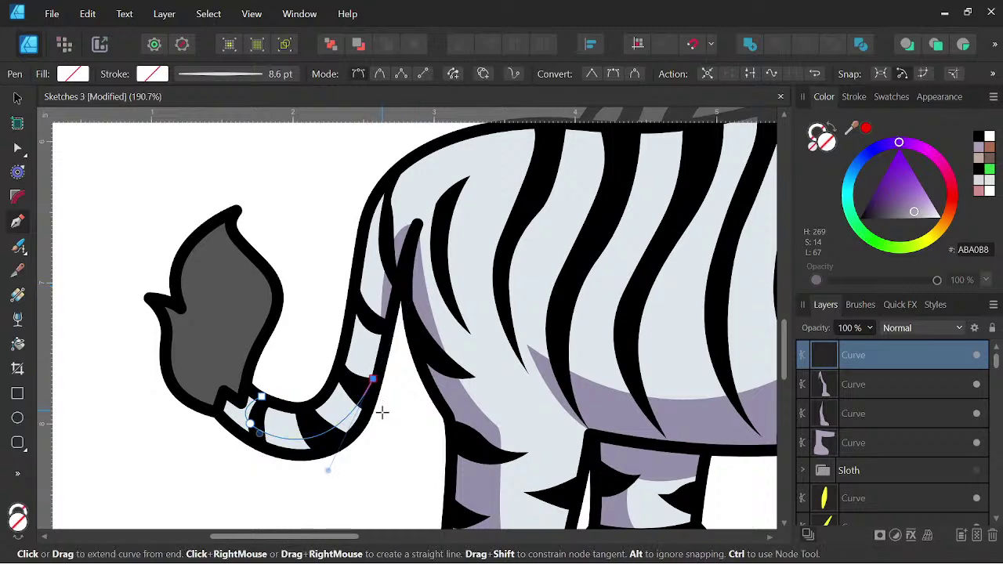
pyautogui.moveTo(375, 443); pyautogui.dragTo(361, 463)
pyautogui.moveTo(250, 480); pyautogui.dragTo(237, 468)
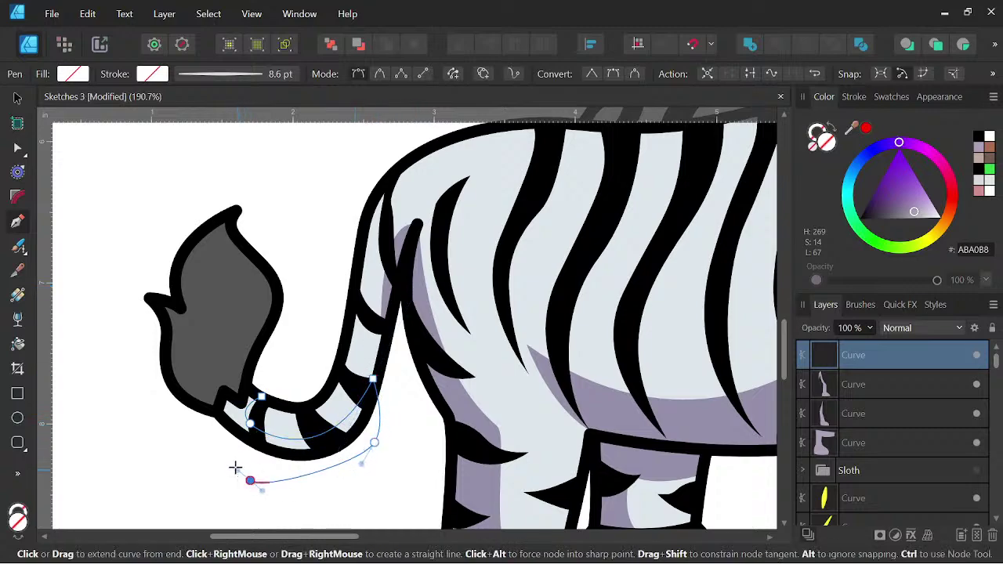
pyautogui.moveTo(215, 411); pyautogui.dragTo(294, 425)
# Fill the tail shading with the recent purple ABA0B8 and set its blend mode to Multiply.
pyautogui.click(979, 148)
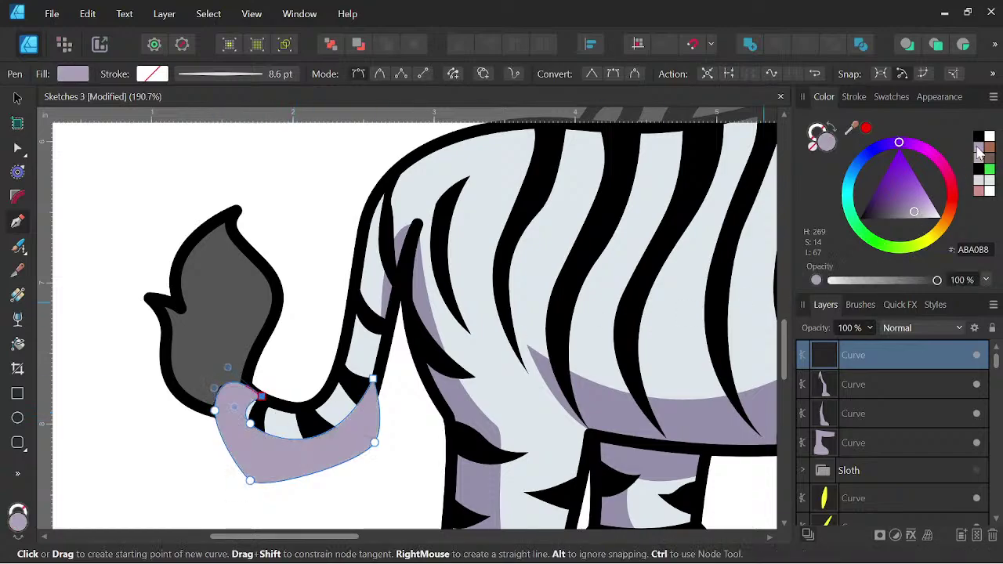
pyautogui.click(921, 328)
pyautogui.scroll(-1, 913, 196)
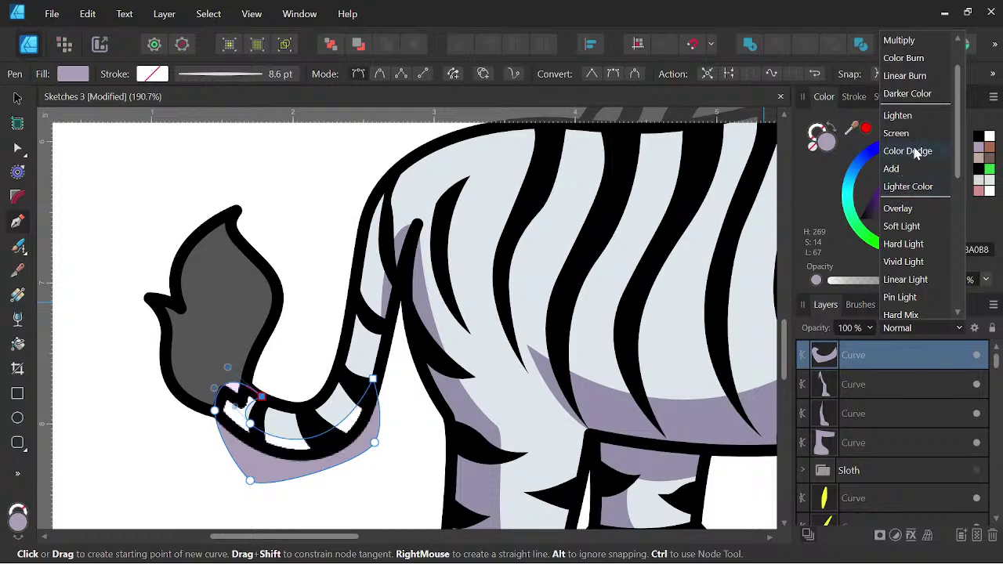
pyautogui.click(906, 44)
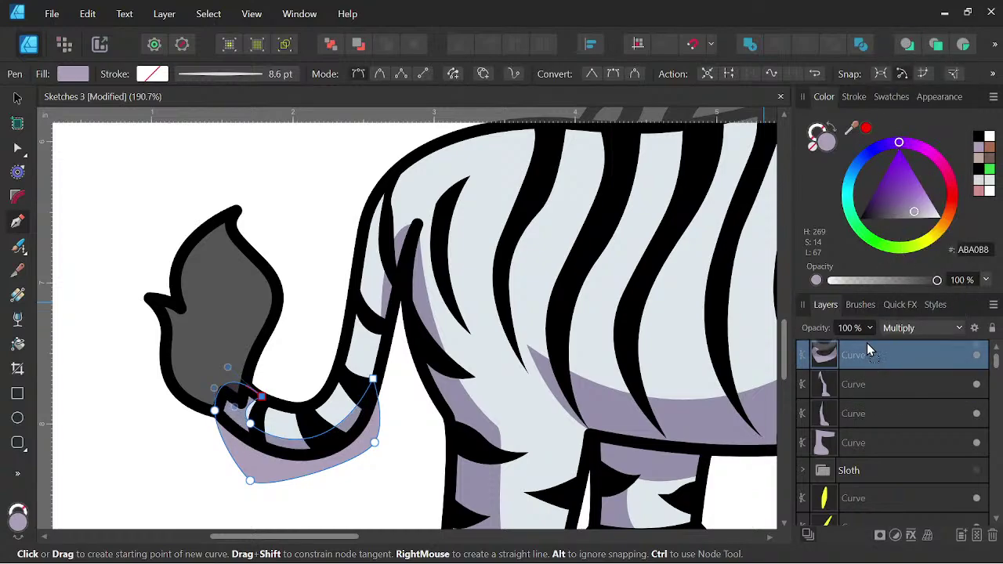
# Clip the tail shading by moving its layer inside the tail's shape in the Zebra group.
pyautogui.moveTo(866, 345); pyautogui.dragTo(850, 388)
pyautogui.scroll(5, 873, 408)
pyautogui.scroll(12, 852, 389)
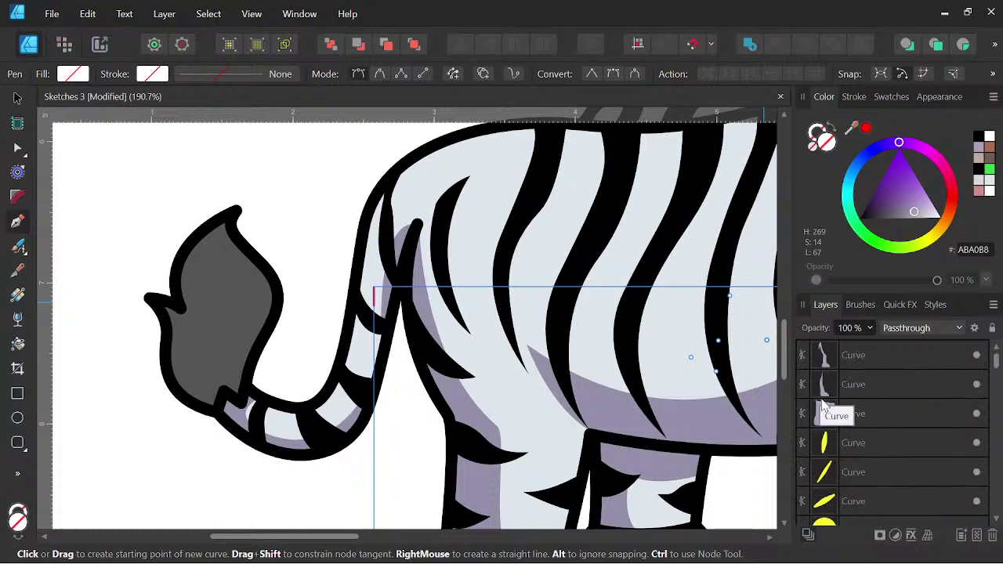
# Move the three leg shading curves together to the top of the Zebra group and clear the selection.
pyautogui.click(868, 407)
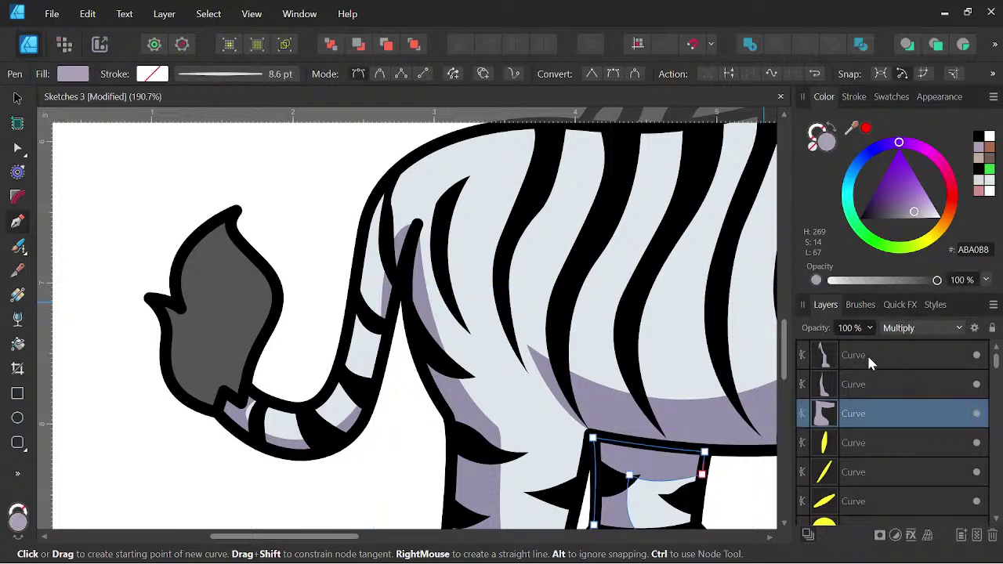
pyautogui.keyDown('shift'); pyautogui.click(866, 354); pyautogui.keyUp('shift')
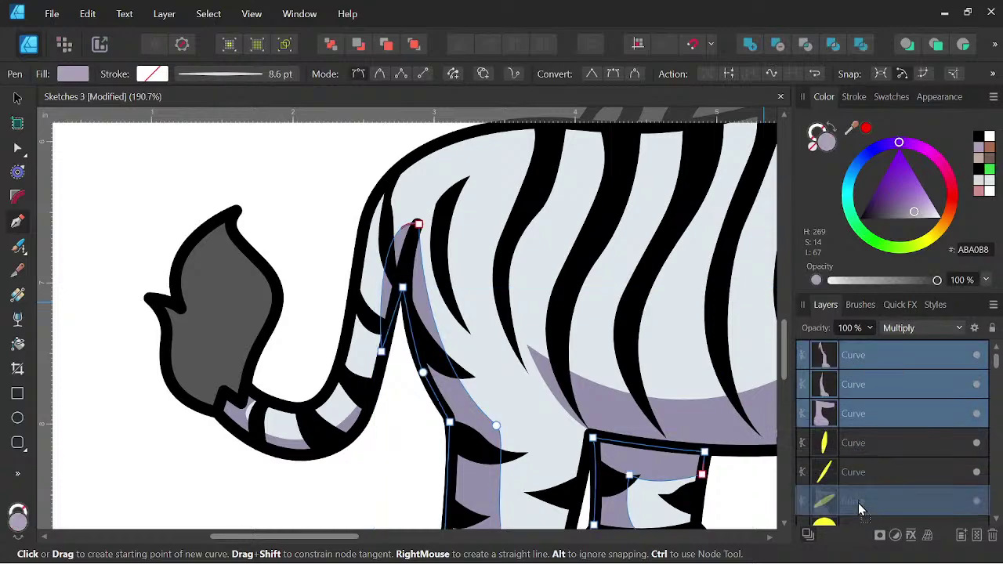
pyautogui.moveTo(858, 503); pyautogui.dragTo(850, 419)
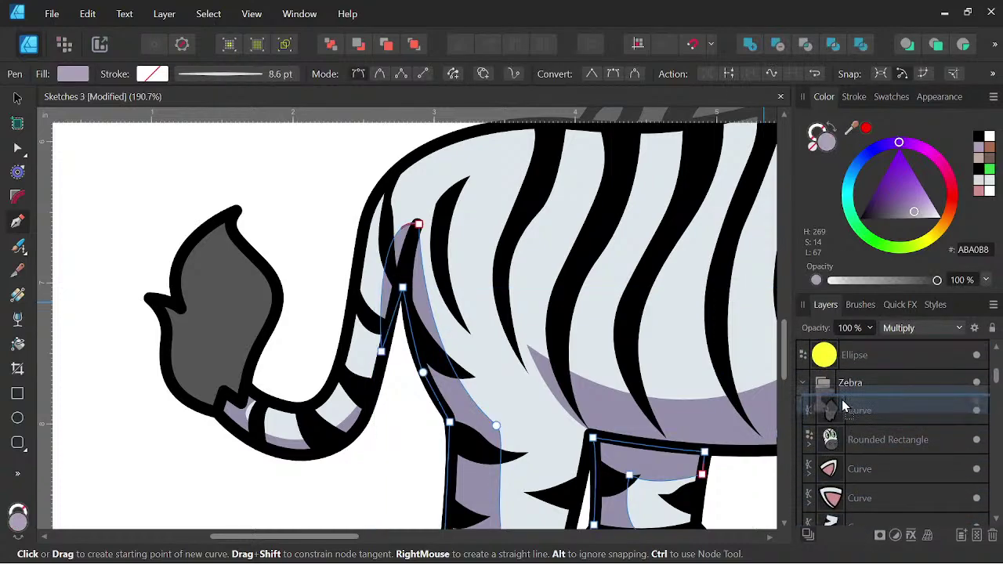
pyautogui.moveTo(842, 399); pyautogui.dragTo(840, 394)
pyautogui.scroll(1, 856, 390)
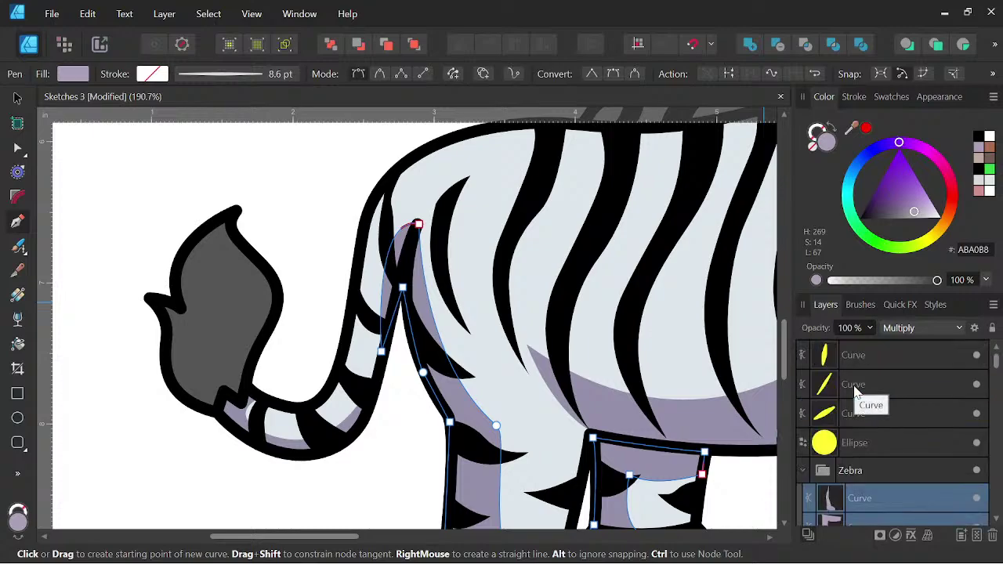
pyautogui.scroll(-6, 557, 390)
pyautogui.press('space')
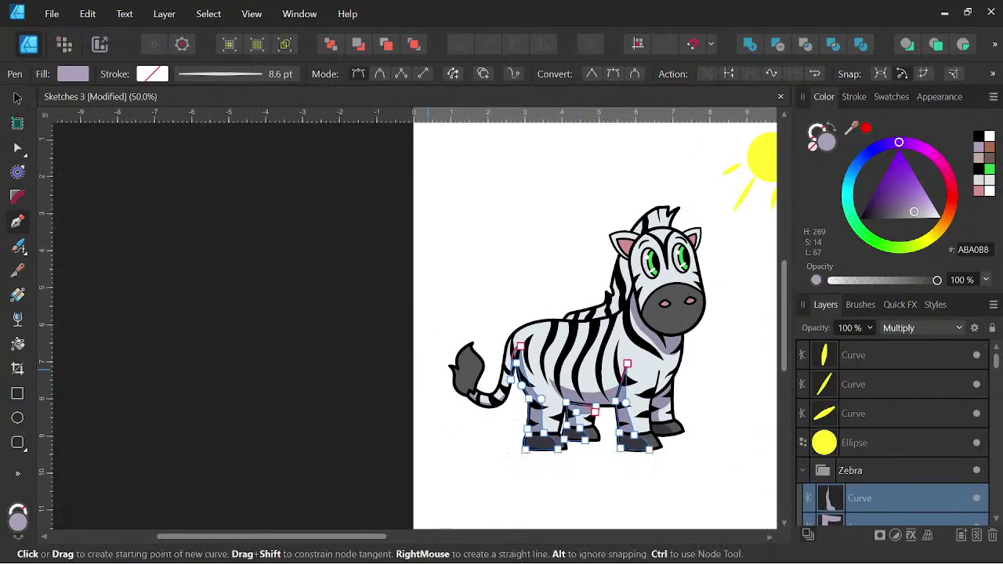
pyautogui.click(17, 98)
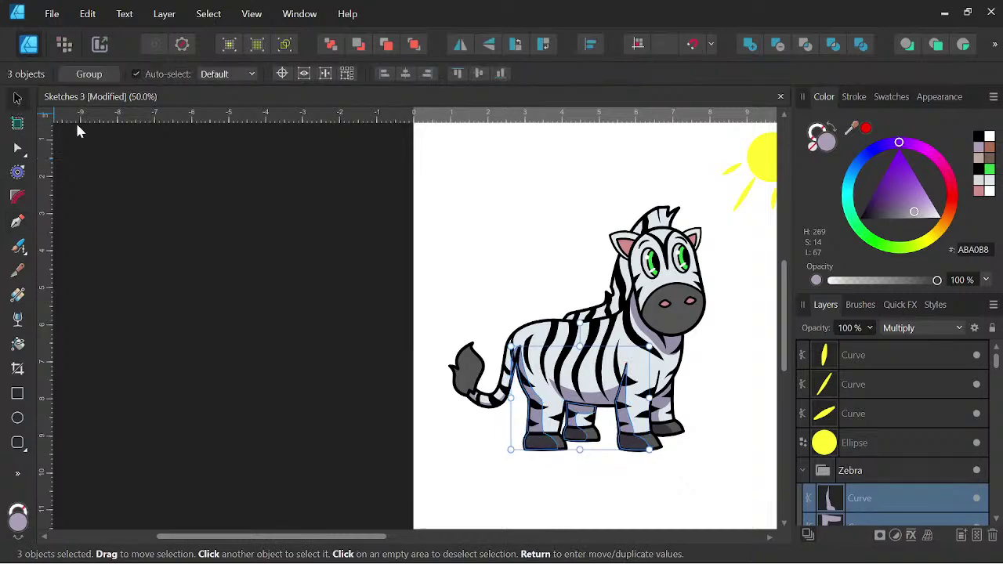
pyautogui.click(235, 235)
# Start a shading outline on the mane, from beneath the left ear down the neck to the bend above the back.
pyautogui.press('space')
pyautogui.moveTo(680, 396); pyautogui.dragTo(554, 412)
pyautogui.moveTo(611, 440); pyautogui.dragTo(621, 430)
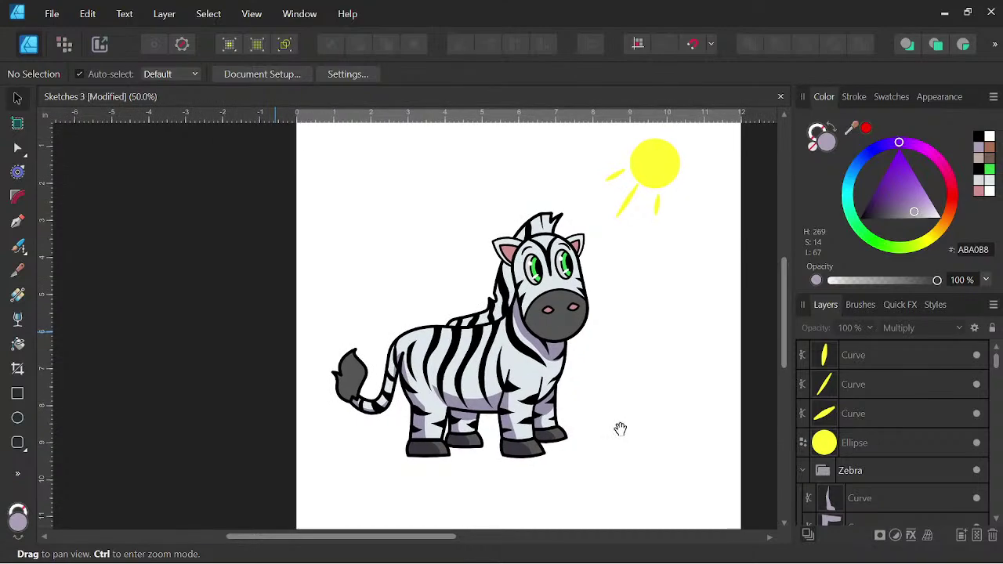
pyautogui.scroll(5, 517, 304)
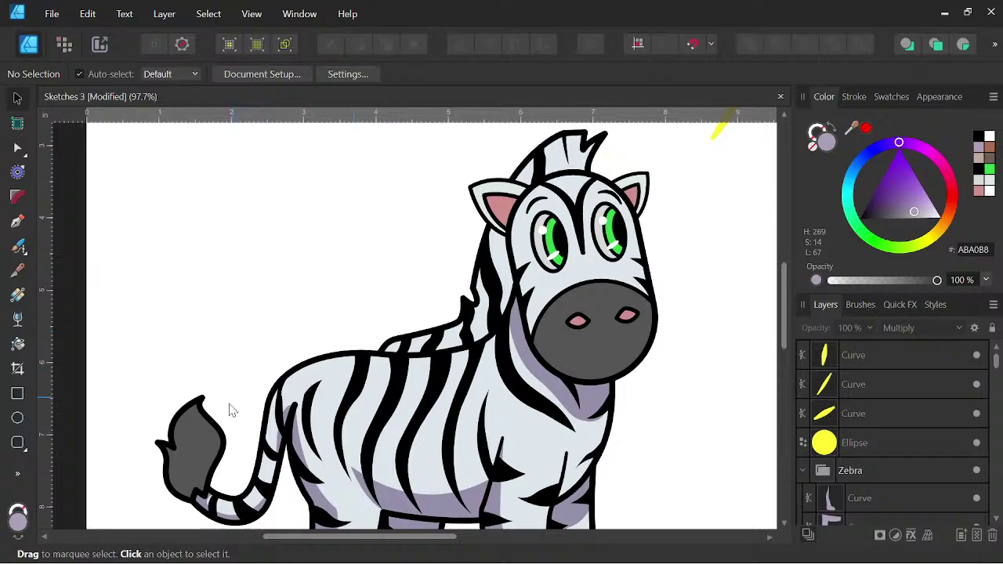
pyautogui.scroll(4, 502, 270)
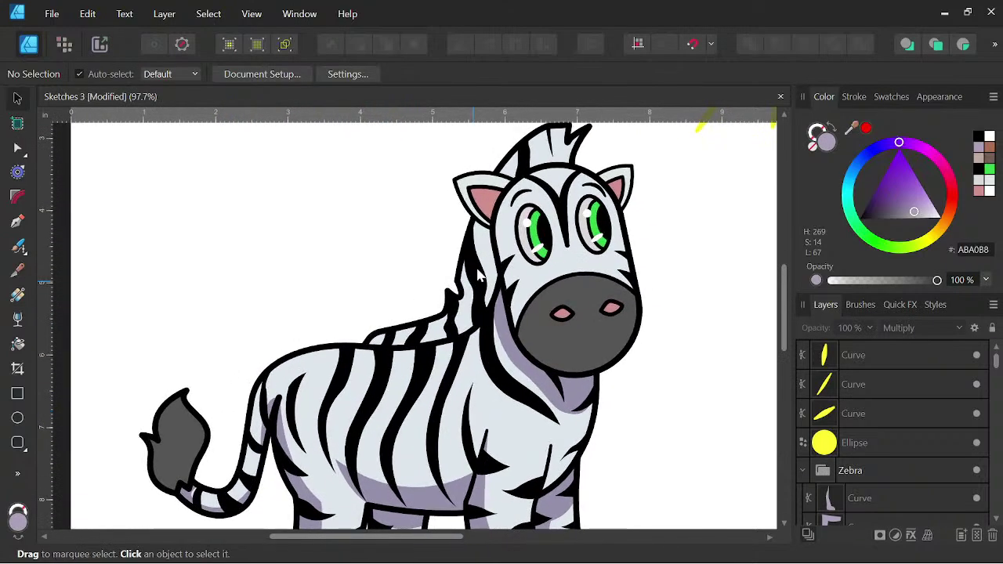
pyautogui.moveTo(486, 258); pyautogui.dragTo(442, 331)
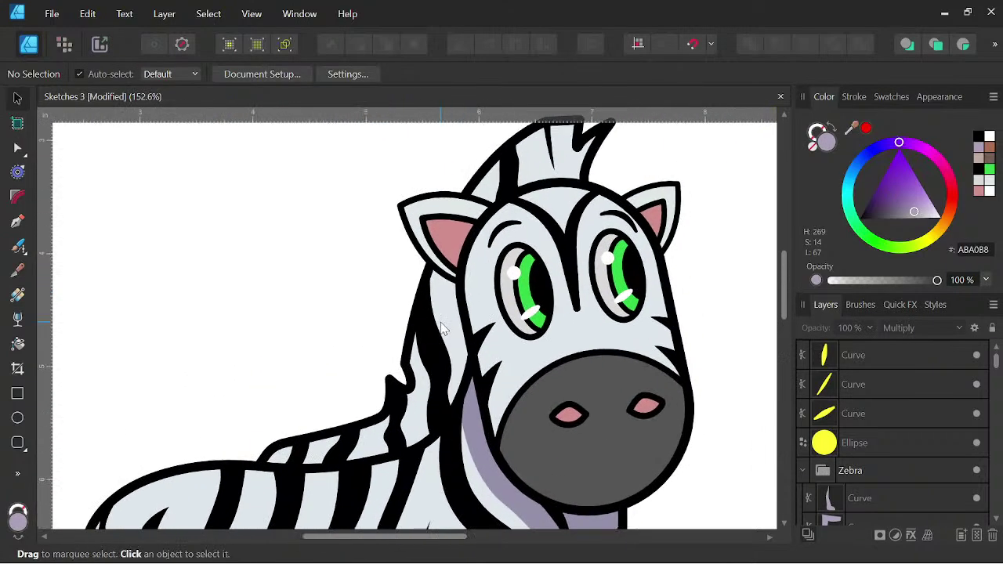
pyautogui.press('p')
pyautogui.scroll(1, 442, 331)
pyautogui.click(438, 272)
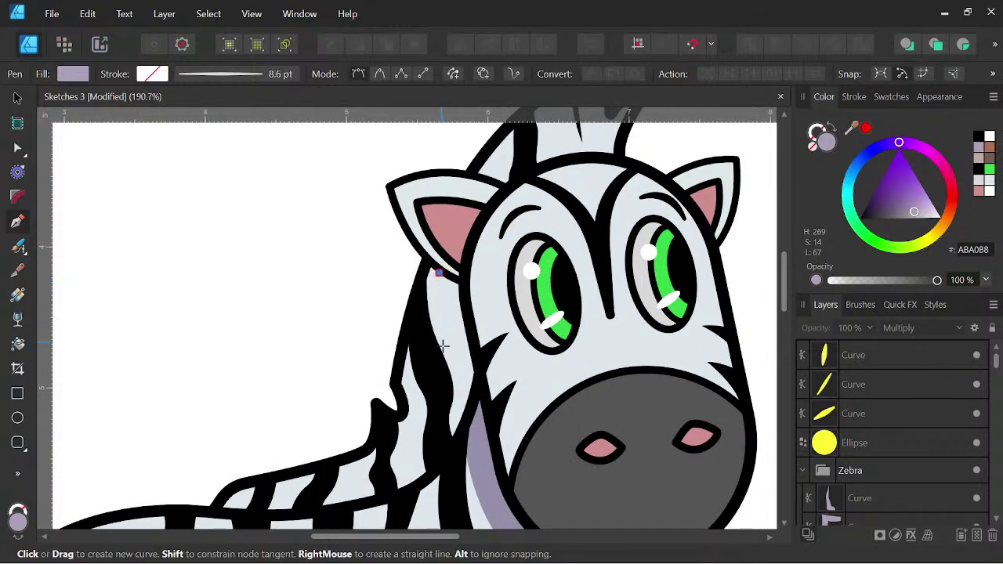
pyautogui.moveTo(453, 366); pyautogui.dragTo(467, 397)
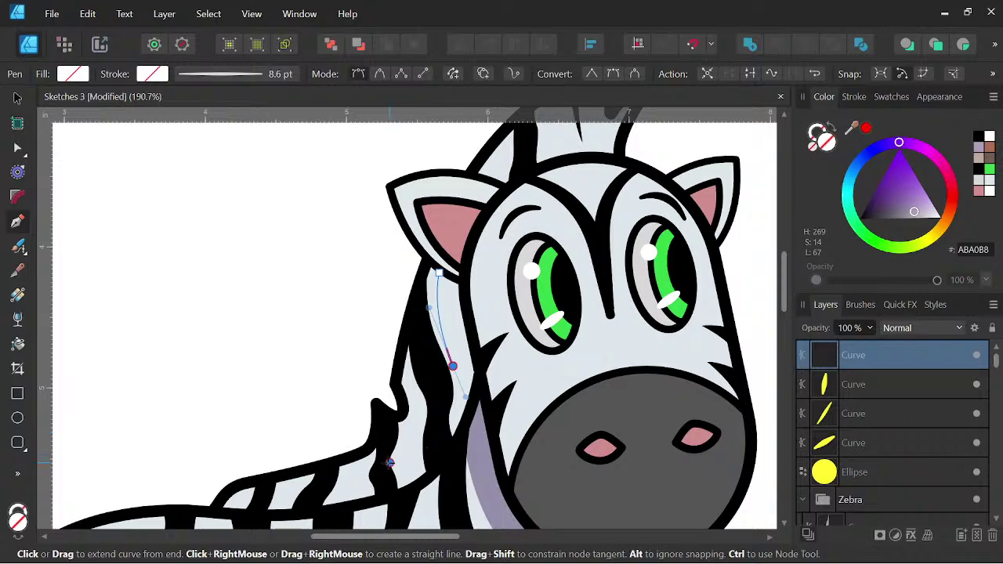
pyautogui.moveTo(390, 463); pyautogui.dragTo(466, 393)
pyautogui.press('space')
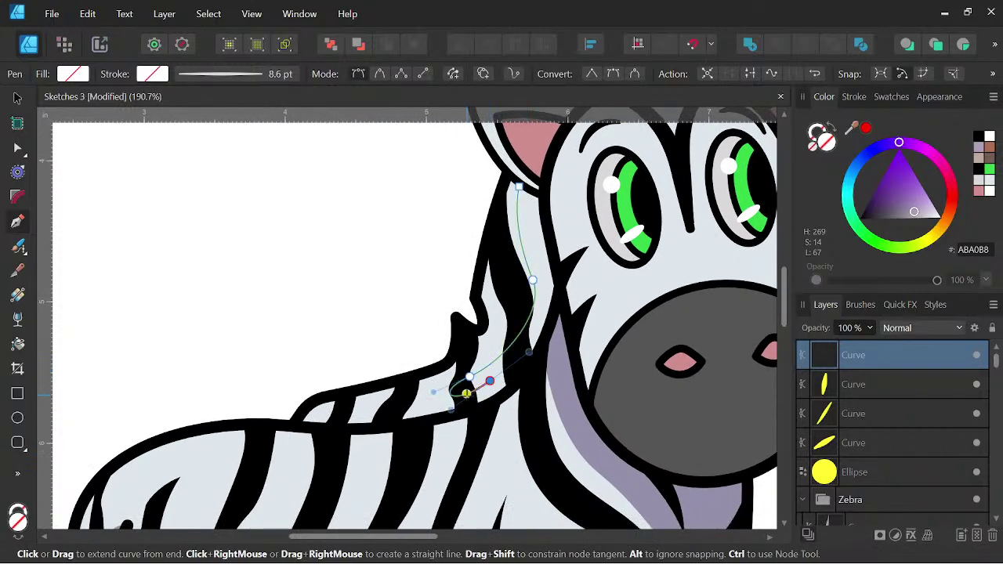
pyautogui.hotkey('ctrl', 'z')
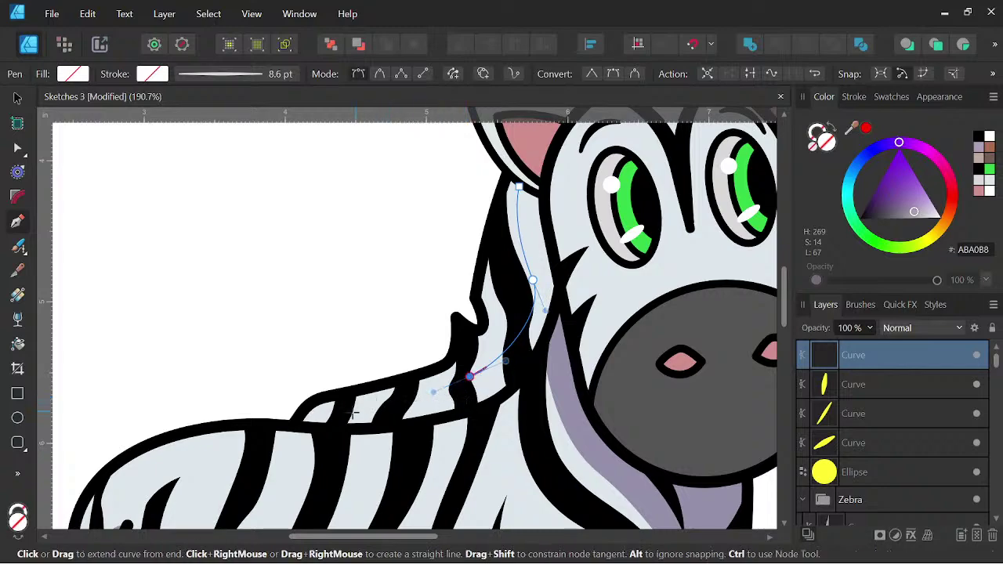
# Extend the outline to the mane's rear tip on the back and close it along the neck and face edge beneath the ear.
pyautogui.moveTo(307, 424); pyautogui.dragTo(292, 449)
pyautogui.click(307, 427)
pyautogui.moveTo(488, 424); pyautogui.dragTo(530, 397)
pyautogui.moveTo(553, 349); pyautogui.dragTo(506, 433)
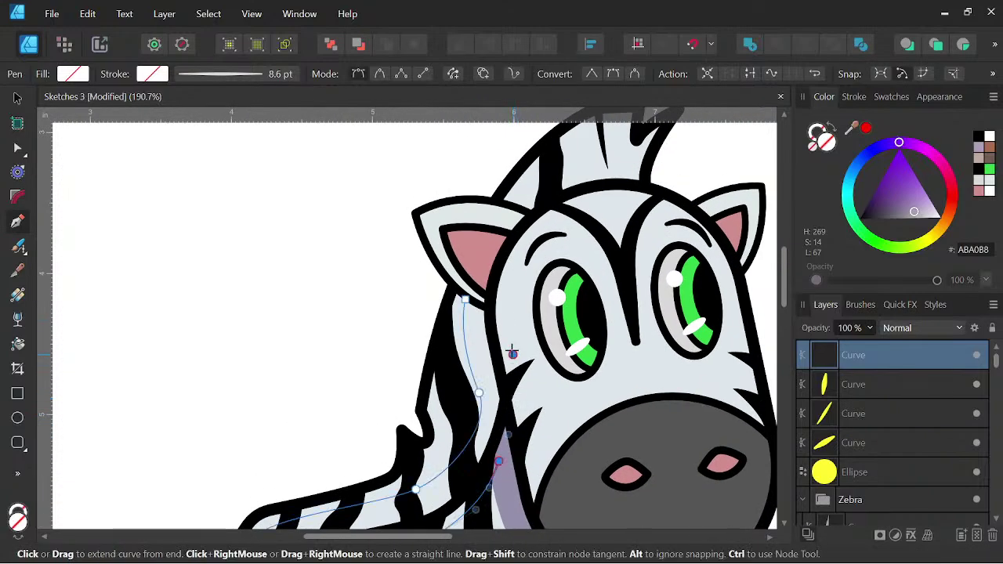
pyautogui.moveTo(513, 354); pyautogui.dragTo(505, 310)
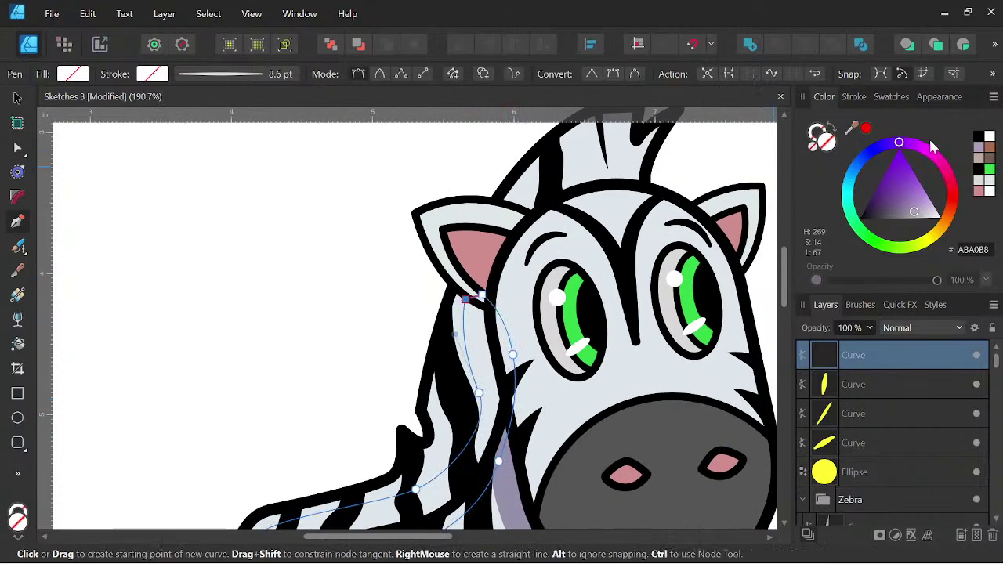
# Fill the neck mane shading with the recent purple ABA0B8 and set its blend mode to Multiply.
pyautogui.click(979, 149)
pyautogui.click(921, 327)
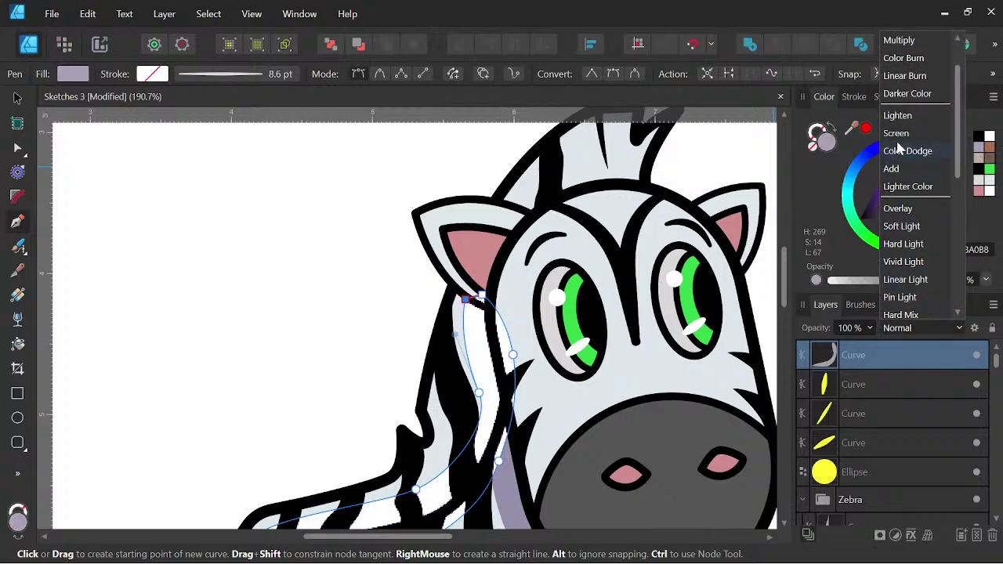
pyautogui.click(903, 44)
# Draw a zigzag shading edge across the mane tuft on the head, from the left ear's base past the tuft's dark notch.
pyautogui.scroll(-5, 486, 334)
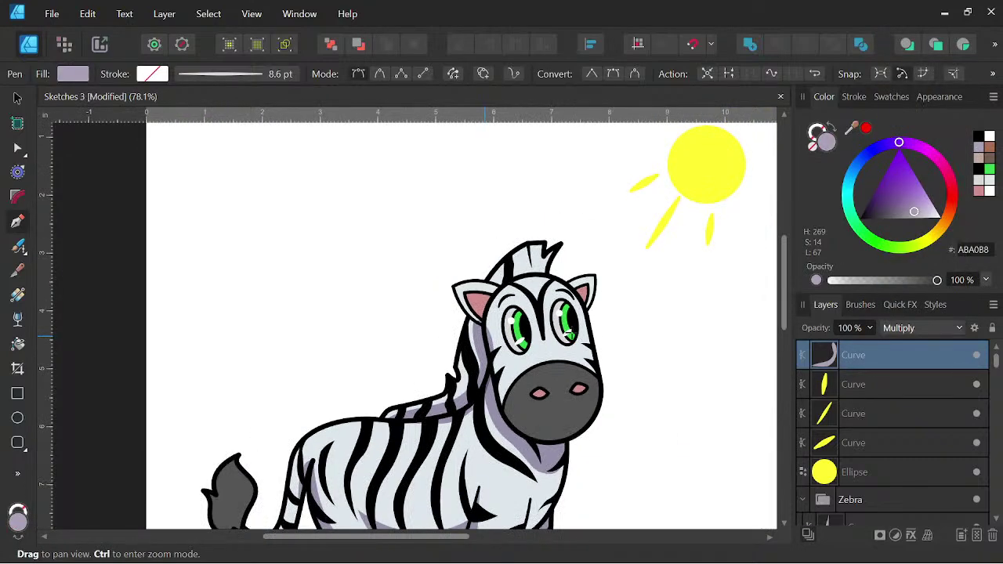
pyautogui.scroll(-3, 544, 356)
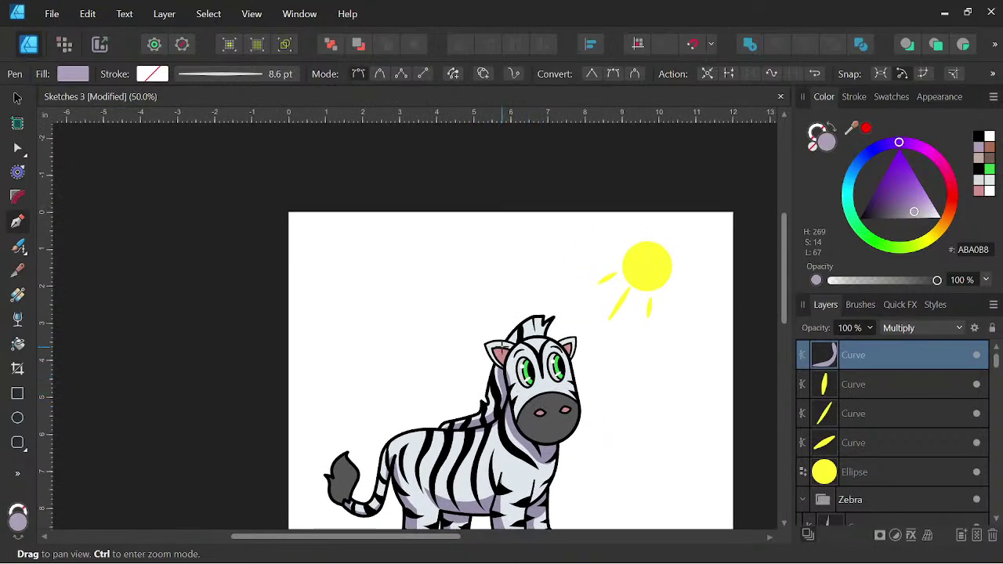
pyautogui.scroll(5, 539, 330)
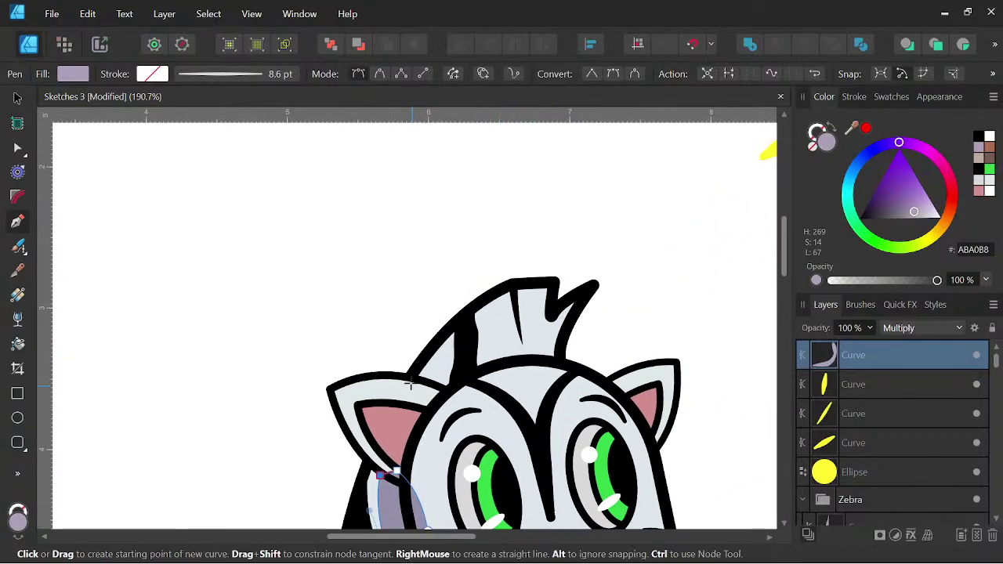
pyautogui.click(424, 379)
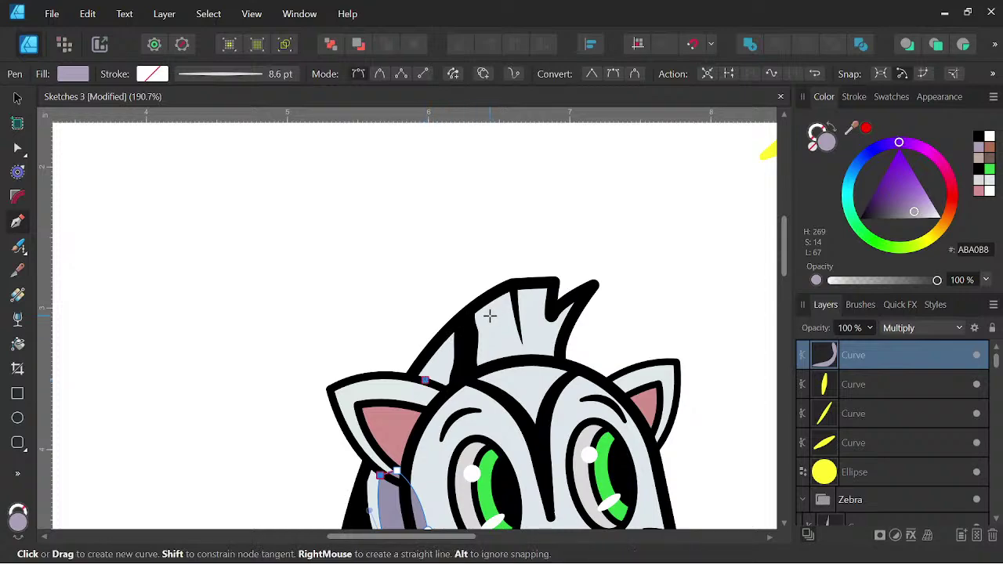
pyautogui.click(486, 318)
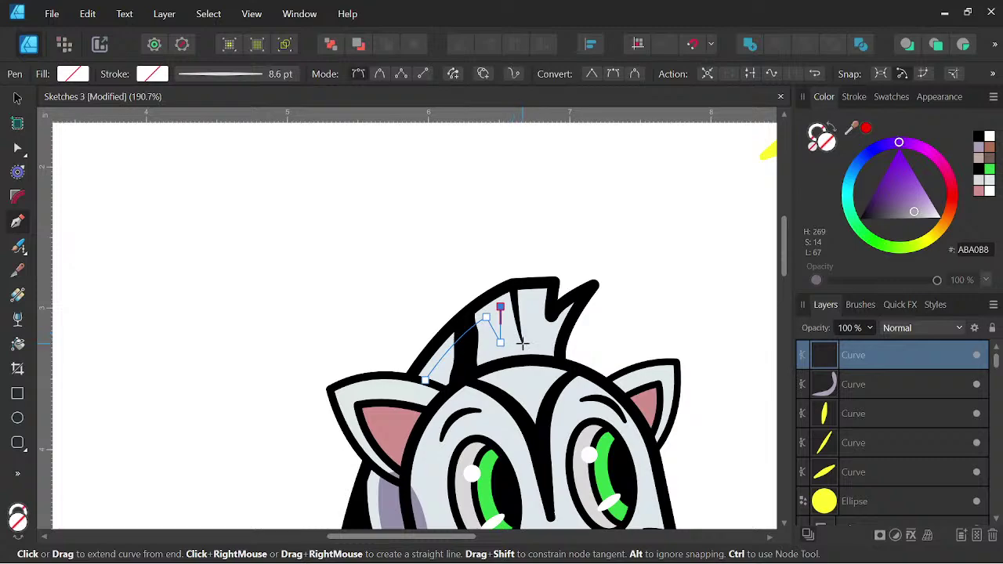
pyautogui.click(517, 299)
pyautogui.click(540, 356)
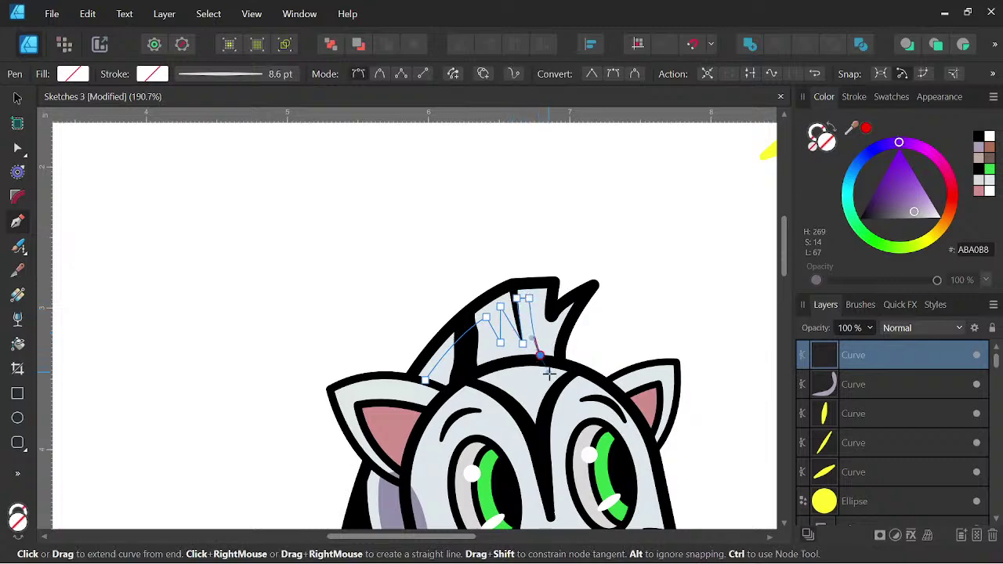
# Add the last spike near the tuft's front edge and close the shading outline across the forehead to its starting point.
pyautogui.keyDown('ctrl'); pyautogui.scroll(2, 541, 345); pyautogui.keyUp('ctrl')
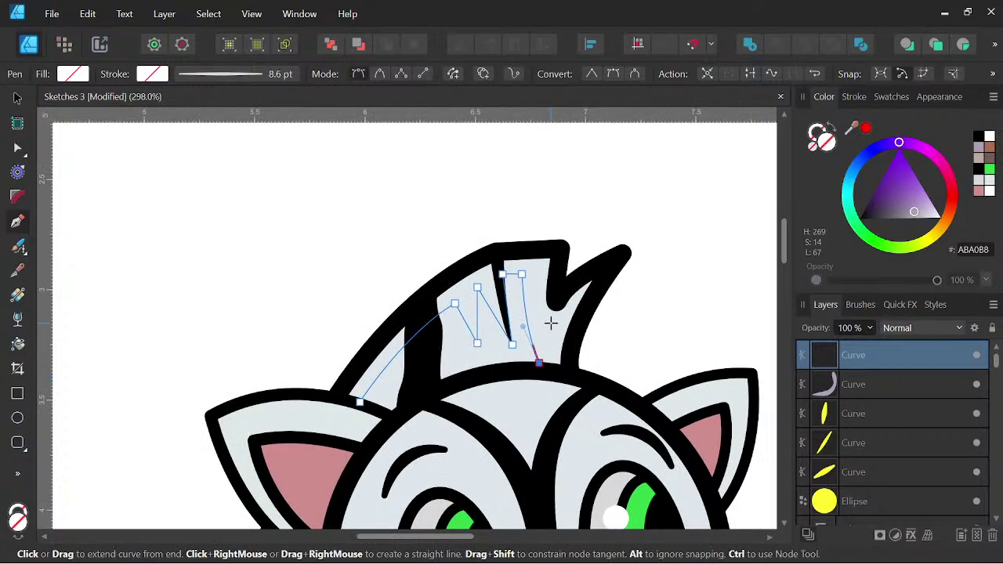
pyautogui.click(548, 331)
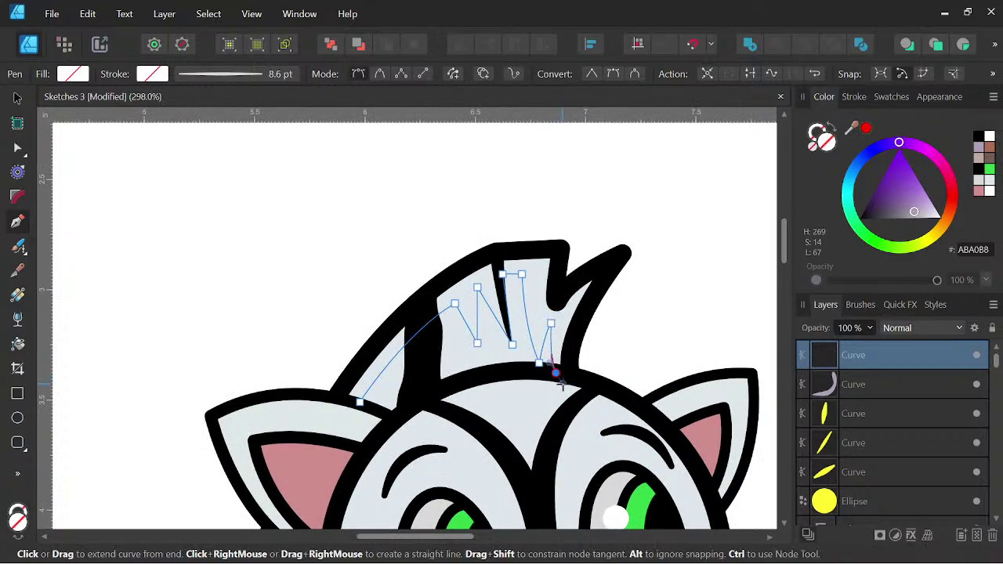
pyautogui.click(554, 373)
pyautogui.click(517, 420)
pyautogui.click(396, 435)
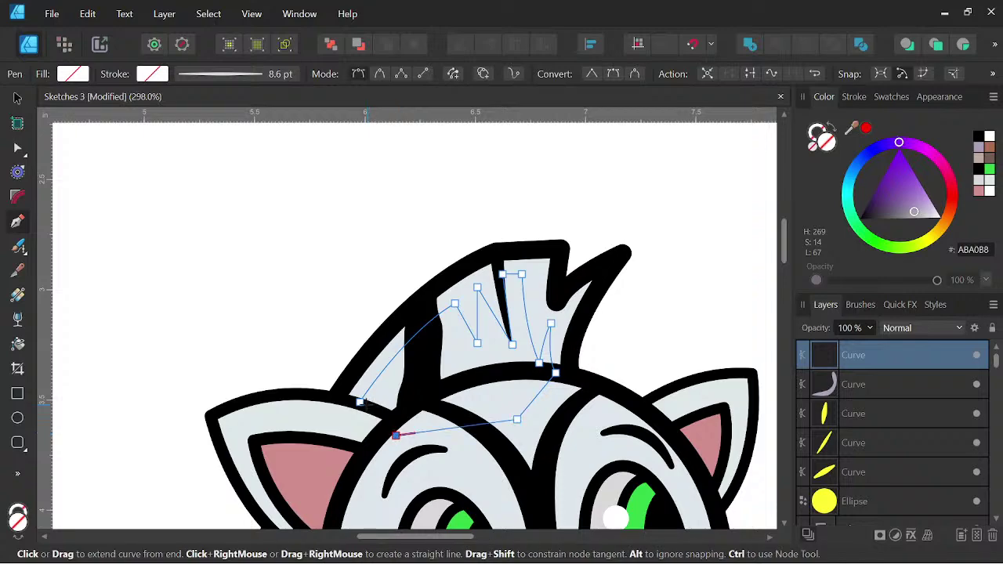
pyautogui.click(360, 402)
# Fill the mane tuft shading with the recent purple ABA0B8 and set its blend mode to Multiply.
pyautogui.click(978, 150)
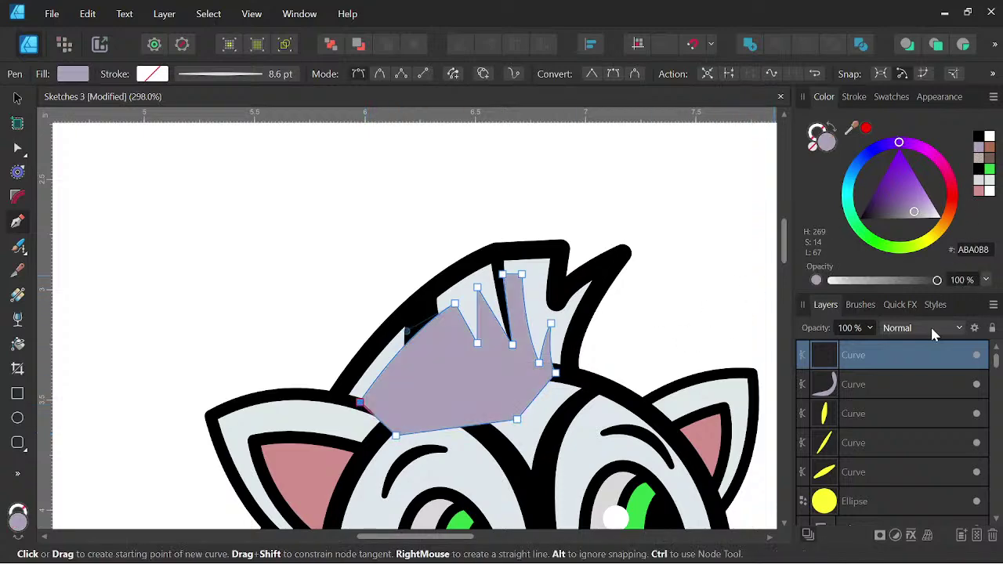
pyautogui.click(933, 326)
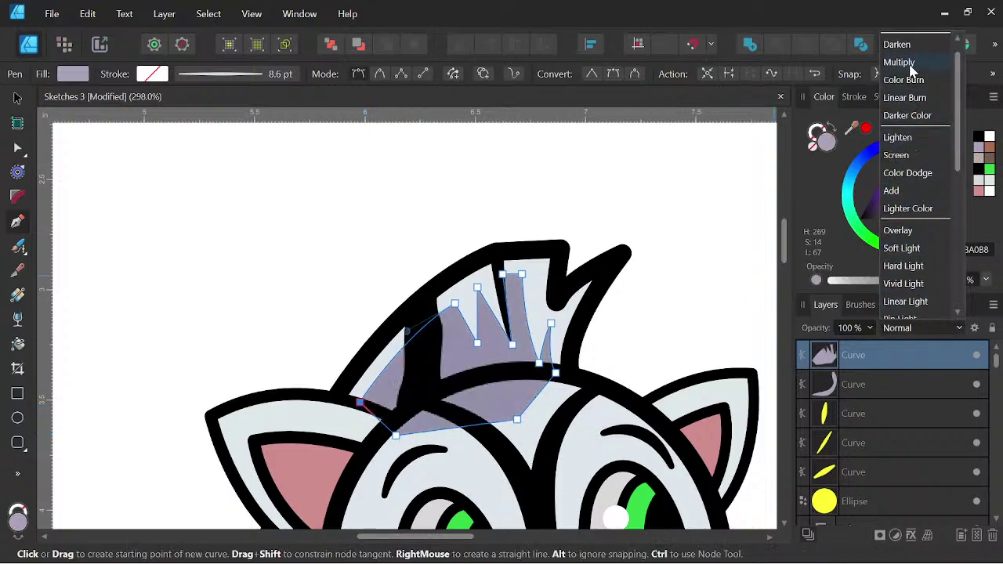
pyautogui.click(899, 62)
# Clip both mane shading curves by moving them together inside the mane's shape in the Zebra group, and clear the selection.
pyautogui.keyDown('shift'); pyautogui.click(869, 384); pyautogui.keyUp('shift')
pyautogui.moveTo(868, 384)
pyautogui.mouseDown()
pyautogui.moveTo(858, 529)
pyautogui.moveTo(855, 469)
pyautogui.mouseUp()
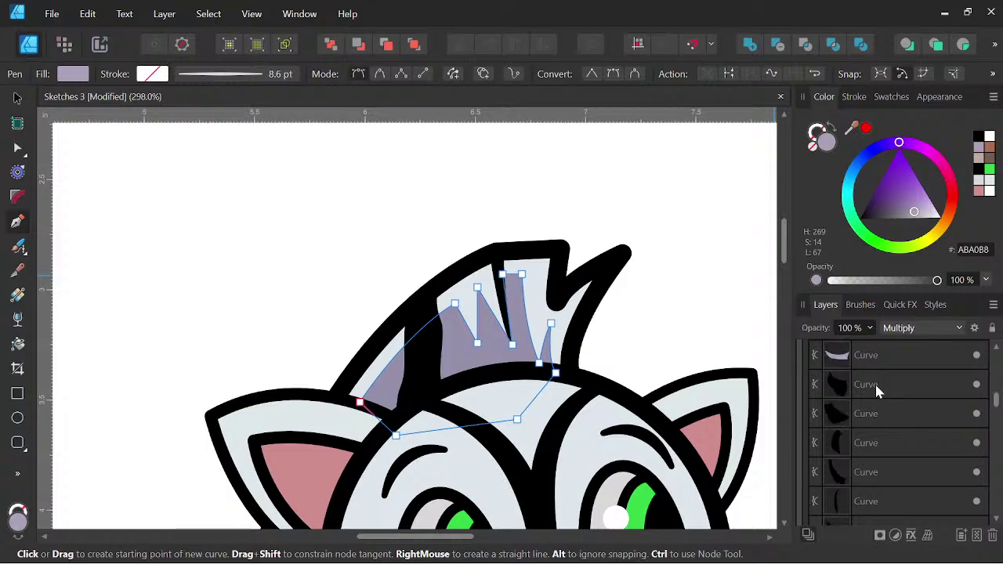
pyautogui.click(810, 447)
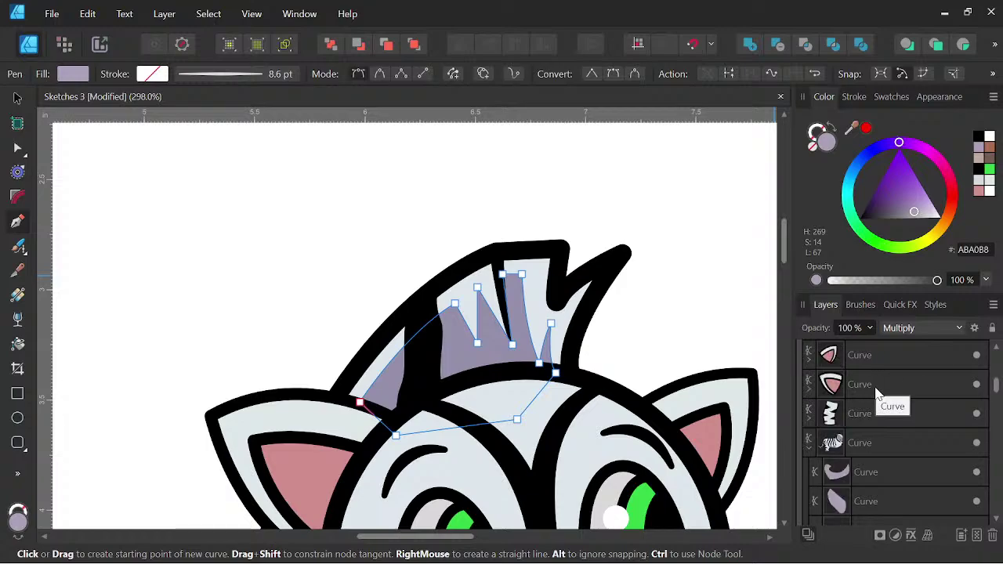
pyautogui.click(807, 446)
pyautogui.scroll(-6, 666, 371)
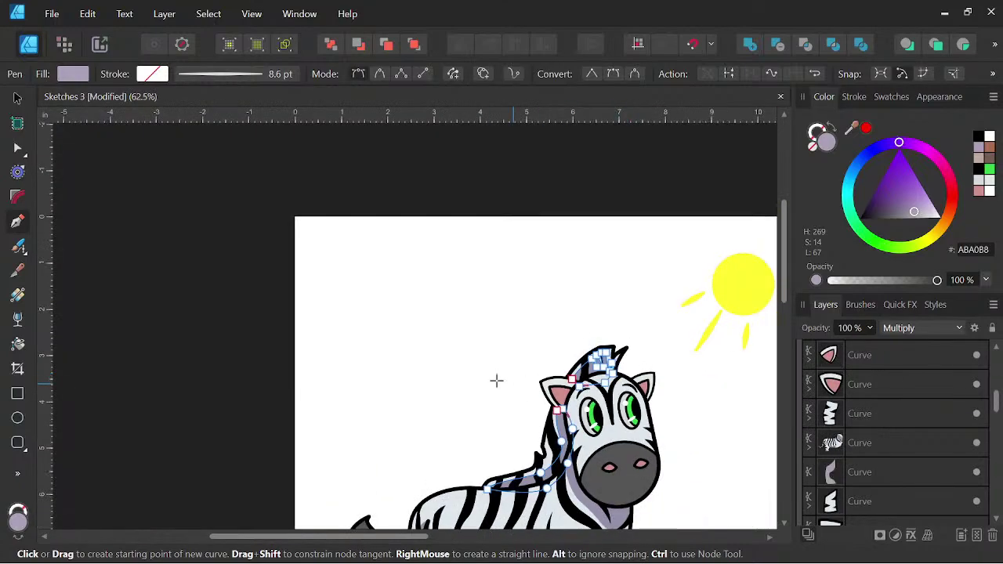
pyautogui.click(18, 100)
pyautogui.click(429, 342)
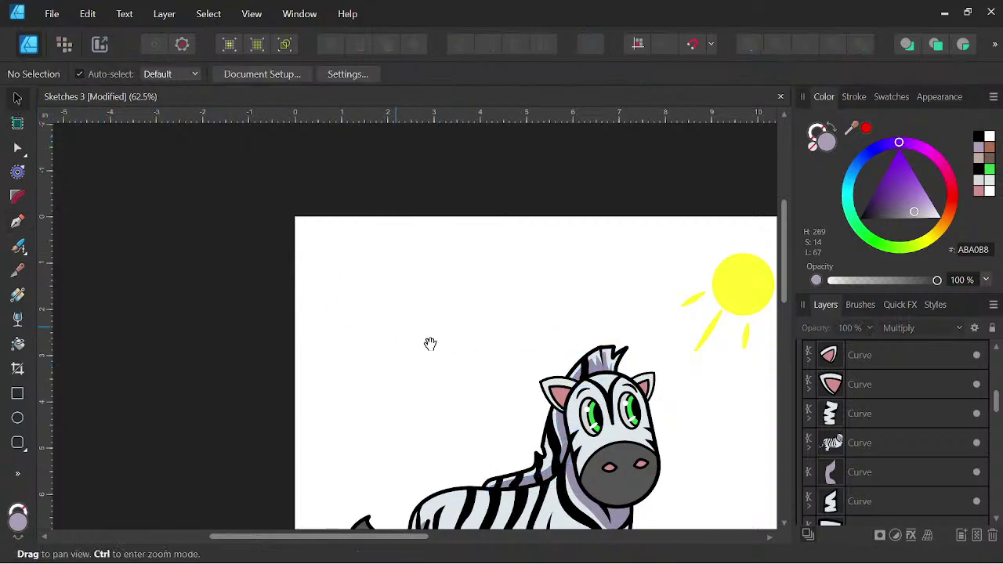
# Draw a closed shading outline over the upper part of the left ear's pink inner area, from its tip to the head.
pyautogui.moveTo(698, 435); pyautogui.dragTo(607, 301)
pyautogui.scroll(-1, 592, 287)
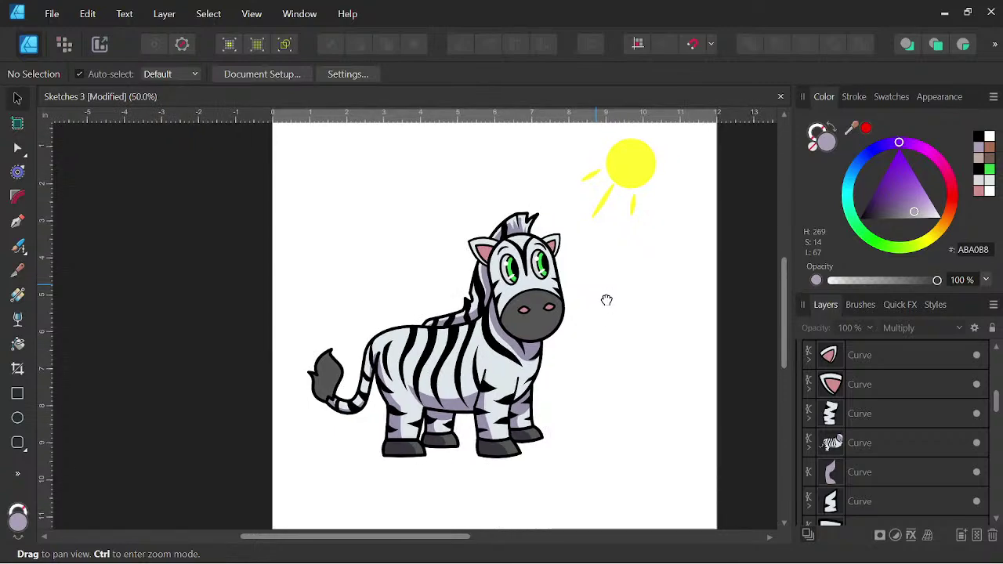
pyautogui.moveTo(613, 386); pyautogui.dragTo(572, 395)
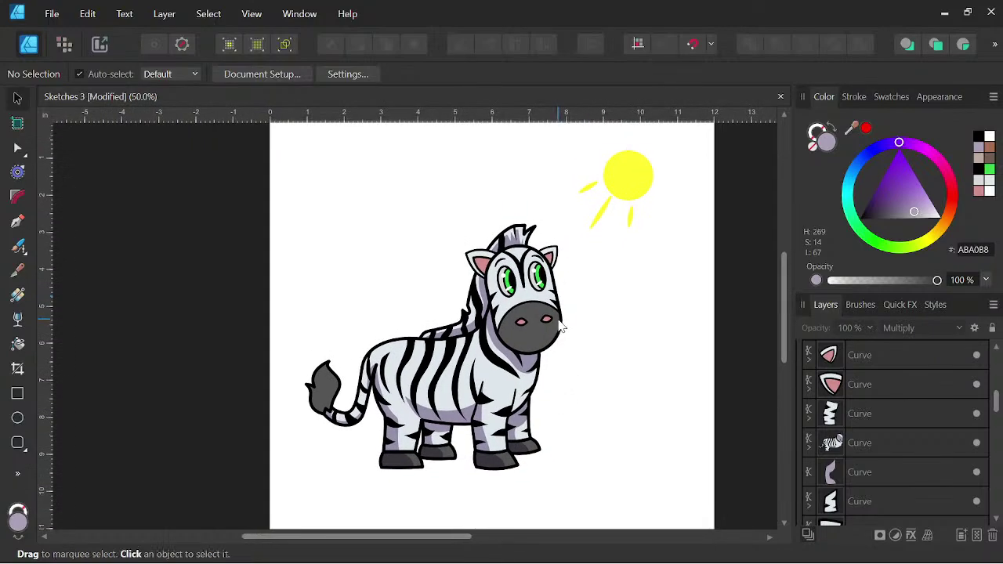
pyautogui.scroll(6, 533, 296)
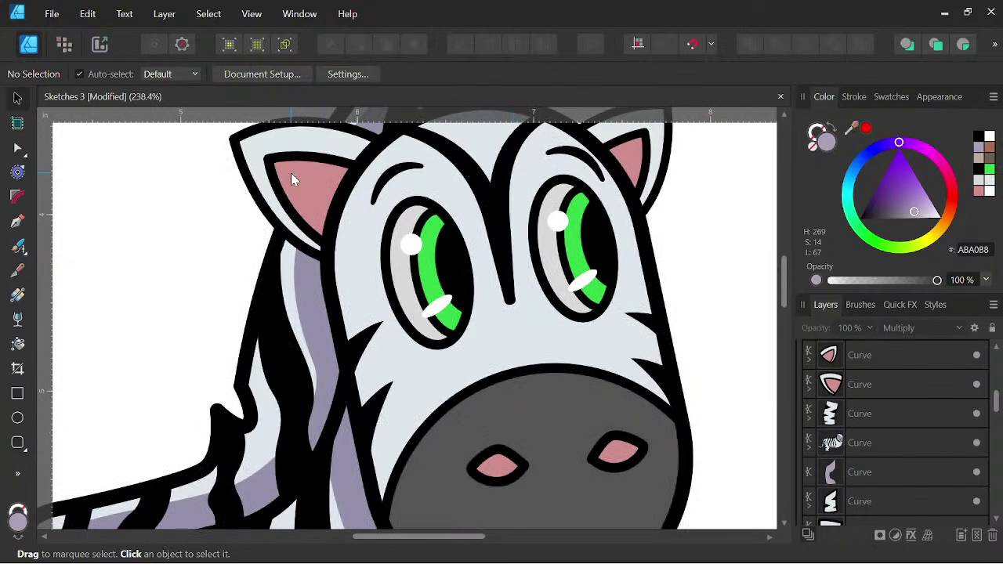
pyautogui.moveTo(282, 169); pyautogui.dragTo(342, 279)
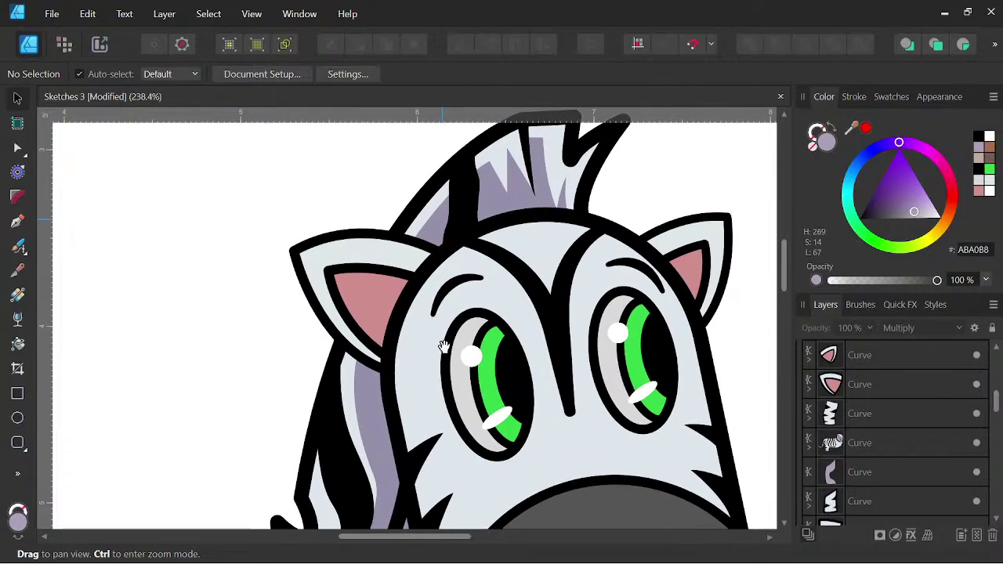
pyautogui.click(343, 275)
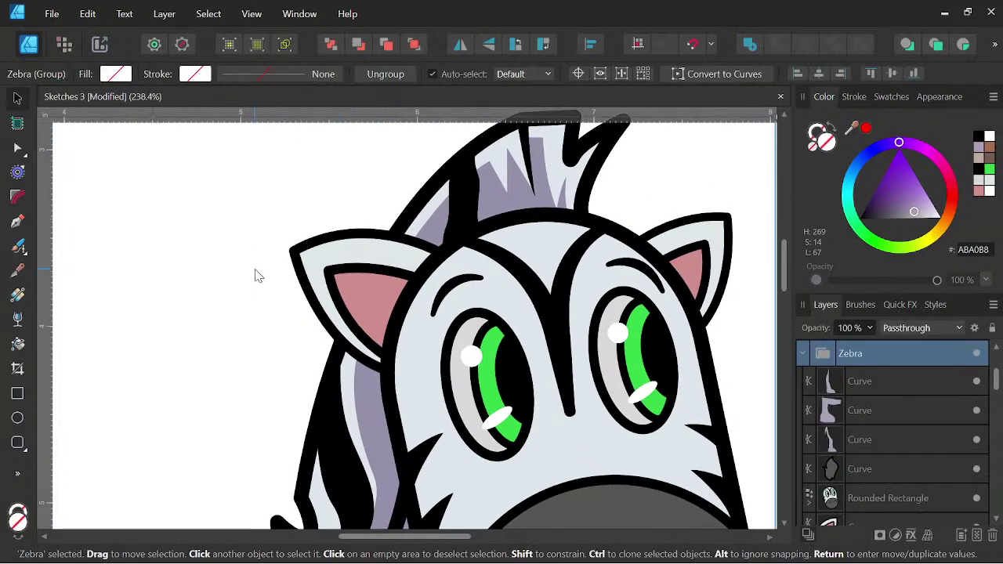
pyautogui.press('p')
pyautogui.scroll(1, 253, 243)
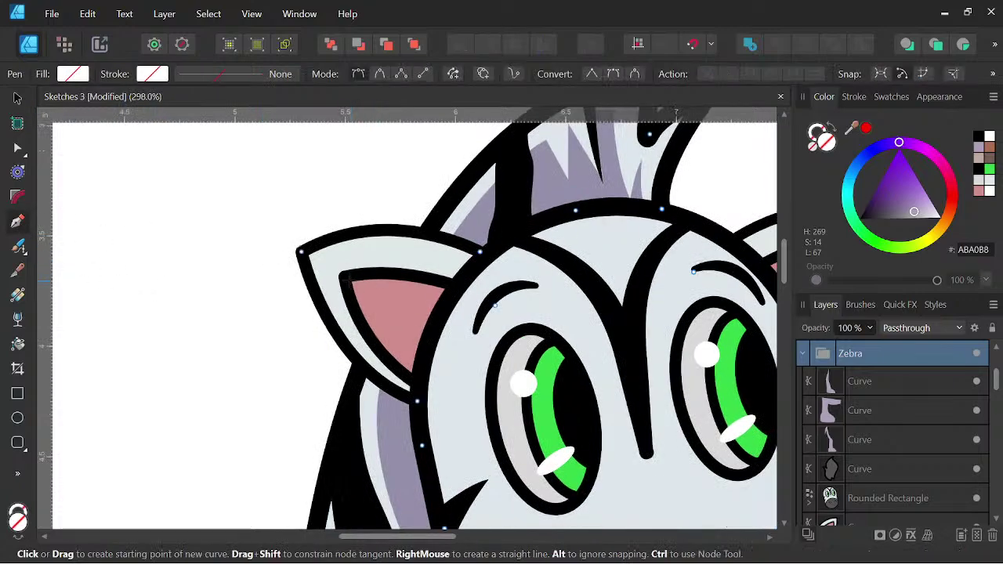
pyautogui.click(345, 284)
pyautogui.moveTo(427, 343); pyautogui.dragTo(454, 387)
pyautogui.click(427, 343)
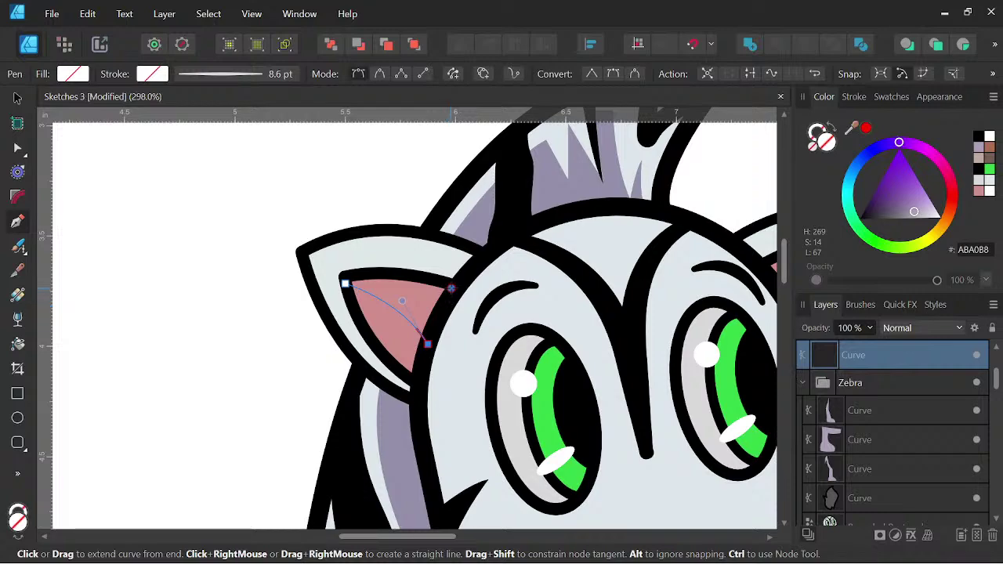
pyautogui.click(452, 289)
pyautogui.moveTo(345, 284); pyautogui.dragTo(292, 308)
# Fill the left ear shading with the recent purple ABA0B8 and set its blend mode to Multiply.
pyautogui.click(991, 150)
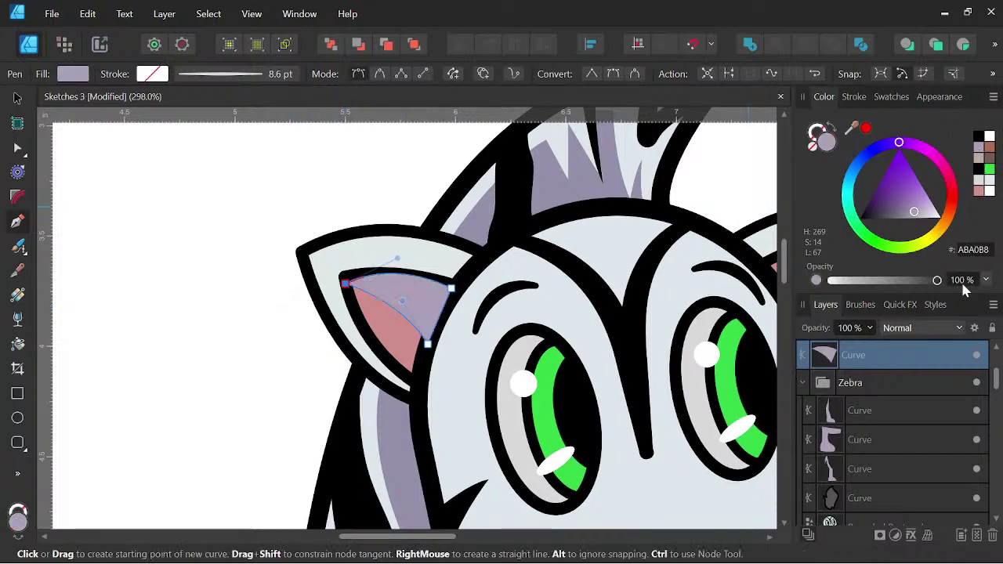
pyautogui.click(936, 328)
pyautogui.scroll(-1, 909, 118)
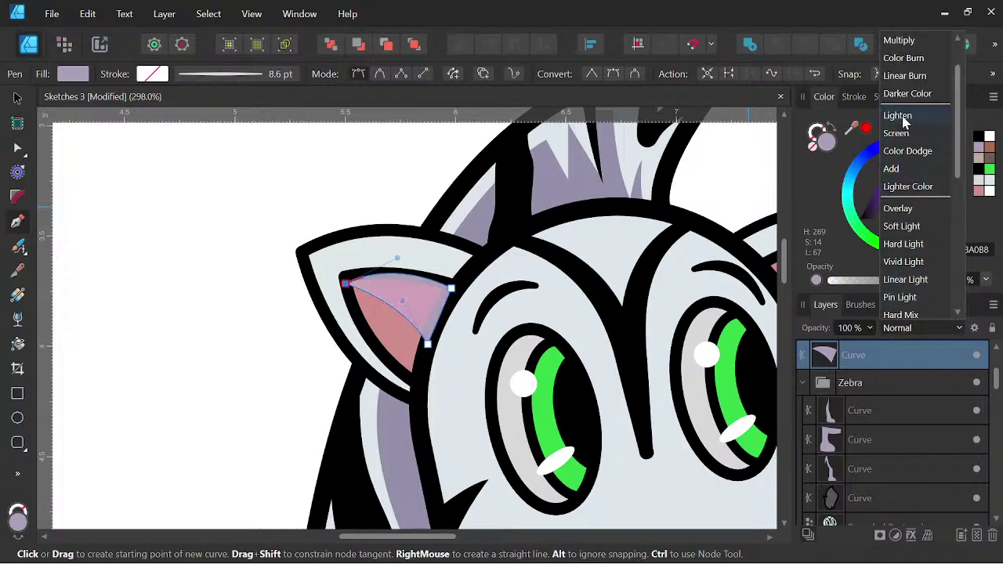
pyautogui.click(902, 39)
# Draw a closed shading outline over the upper part of the right ear's pink inner area, from the head to its tip.
pyautogui.scroll(-3, 559, 304)
pyautogui.moveTo(558, 304); pyautogui.dragTo(452, 322)
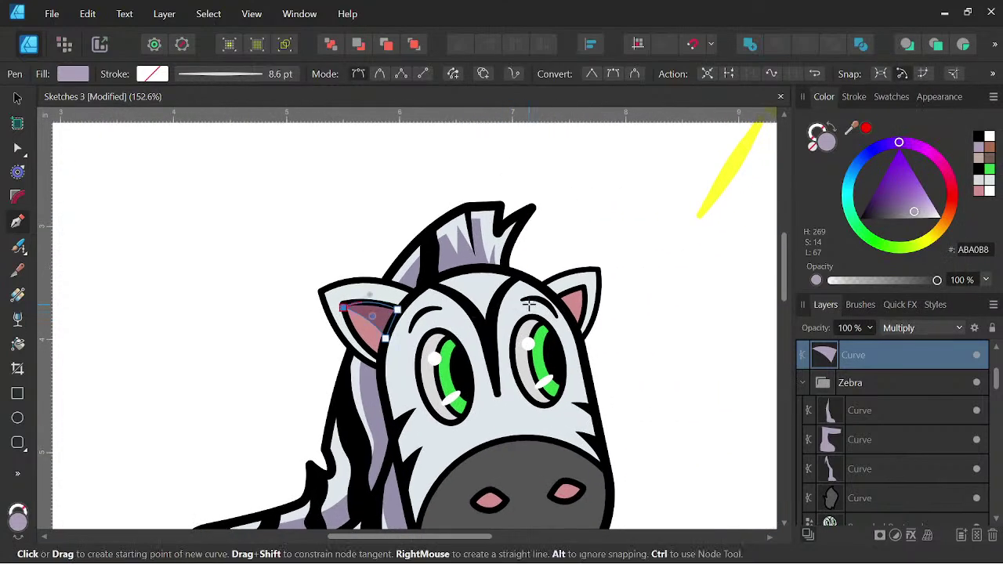
pyautogui.scroll(3, 529, 309)
pyautogui.click(604, 321)
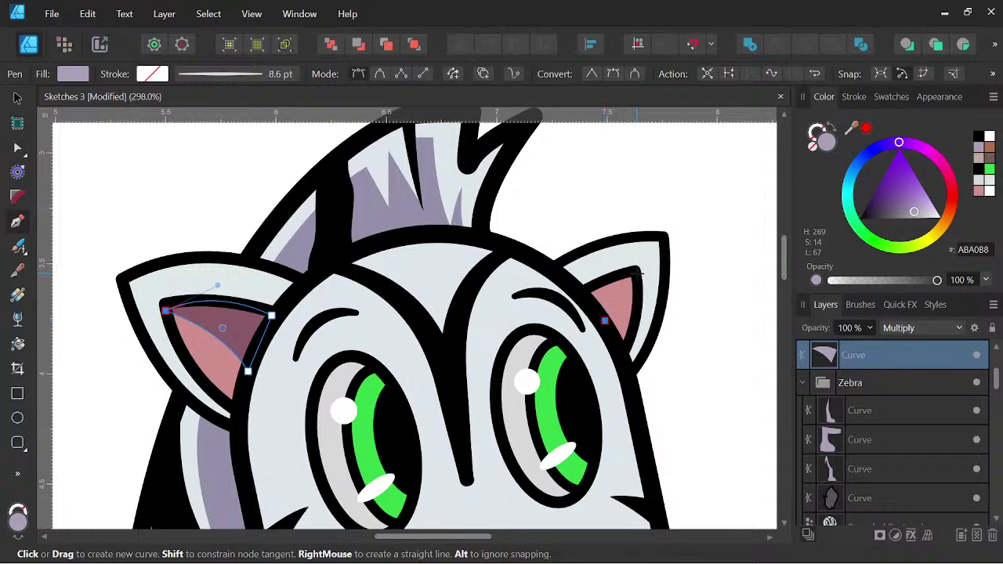
pyautogui.moveTo(650, 260); pyautogui.dragTo(650, 259)
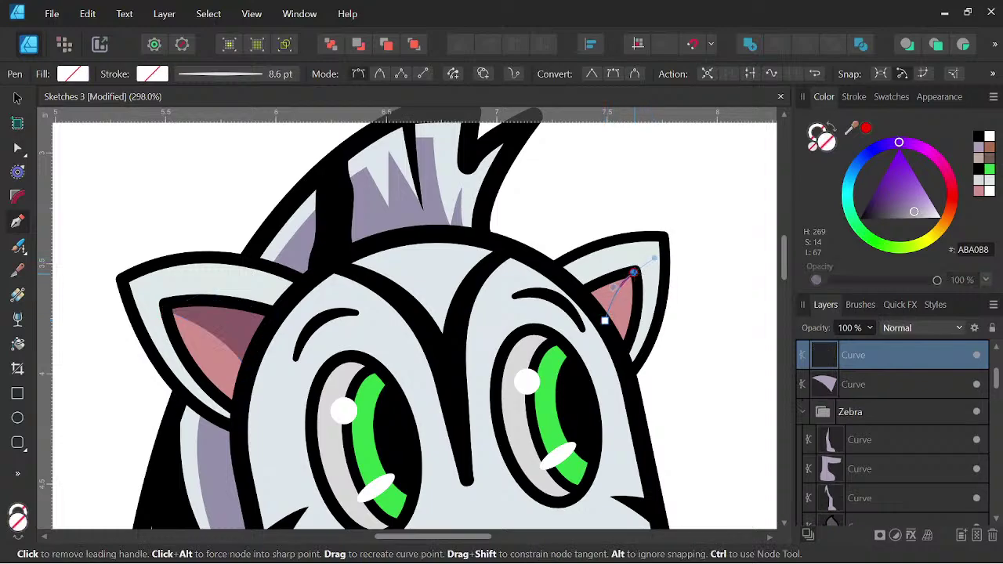
pyautogui.click(579, 290)
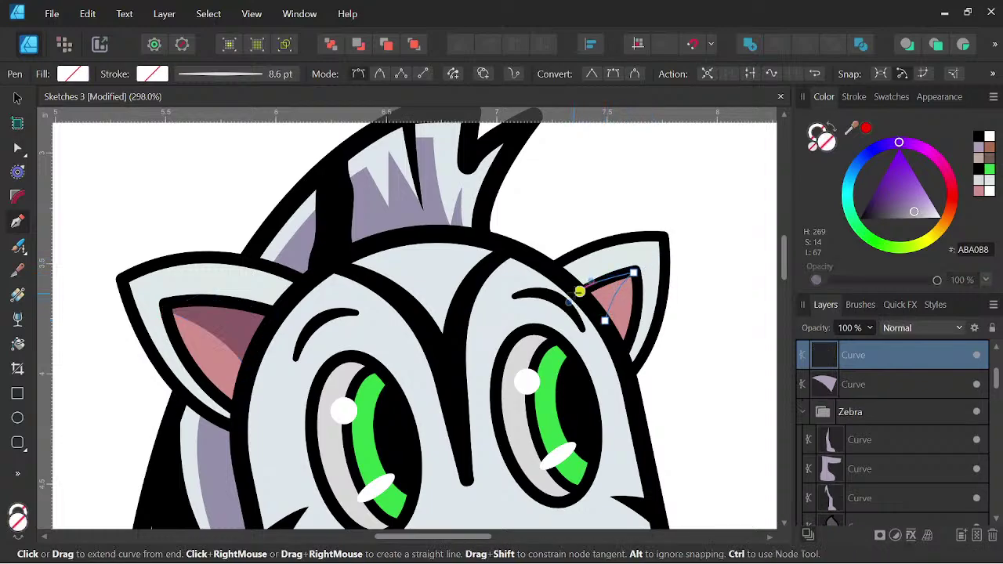
pyautogui.click(604, 321)
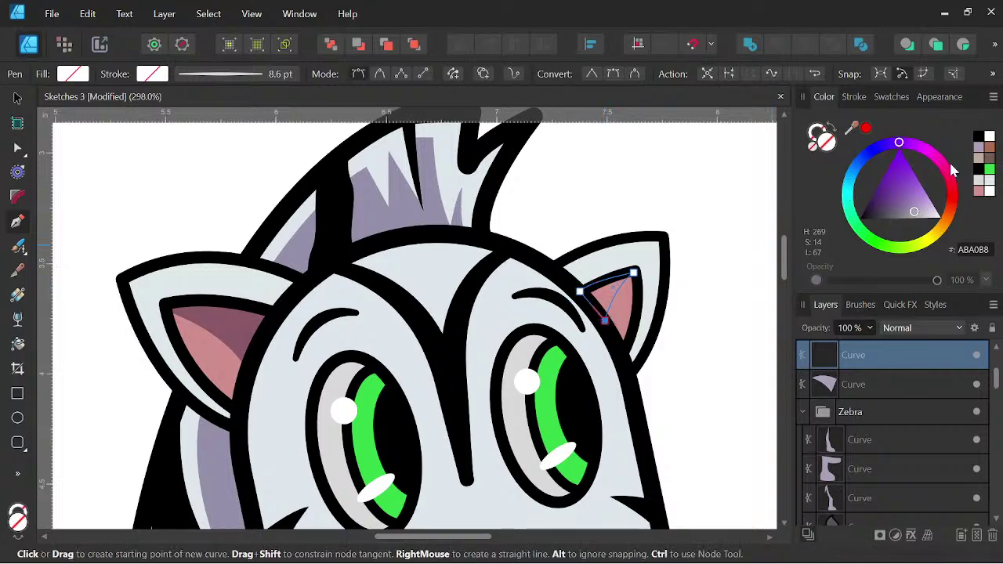
# Fill the right ear shading with the recent purple ABA0B8 and set its blend mode to Multiply.
pyautogui.click(977, 149)
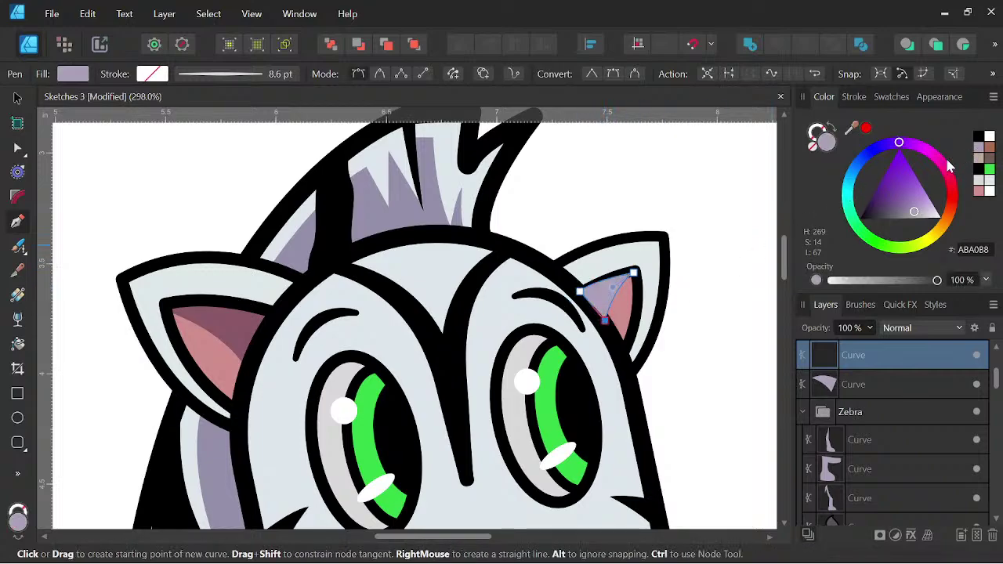
pyautogui.click(925, 329)
pyautogui.click(909, 64)
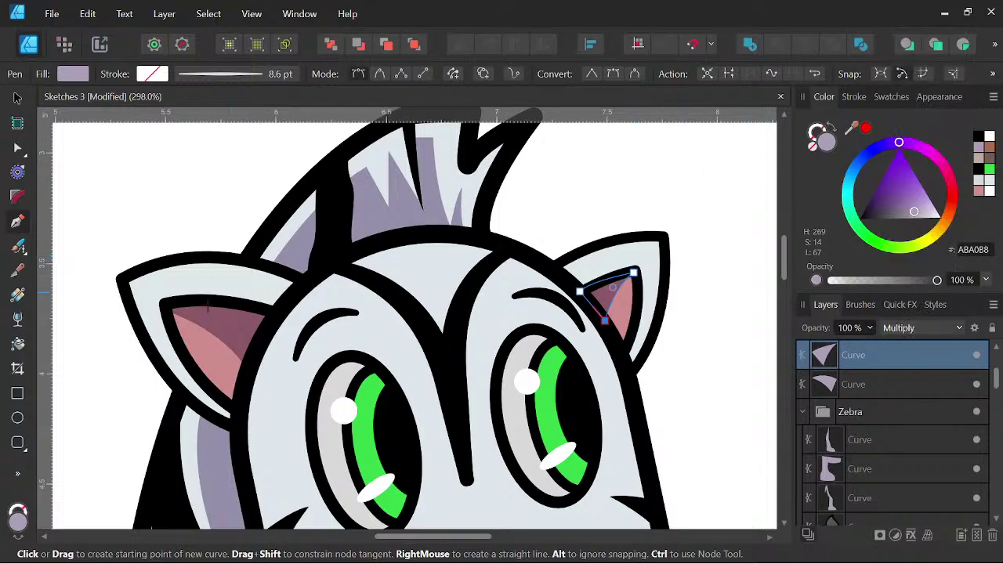
# Start a face shading outline on the forehead beside the left ear, curve it down to the muzzle, and follow the muzzle's left edge and back.
pyautogui.scroll(-5, 182, 325)
pyautogui.scroll(-2, 390, 338)
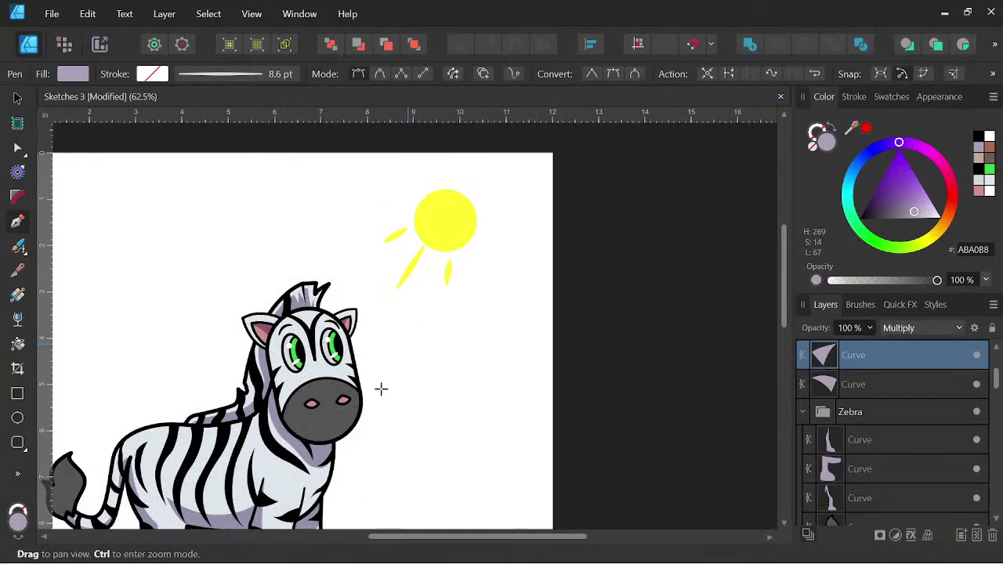
pyautogui.moveTo(381, 389); pyautogui.dragTo(434, 380)
pyautogui.moveTo(327, 353); pyautogui.dragTo(449, 359)
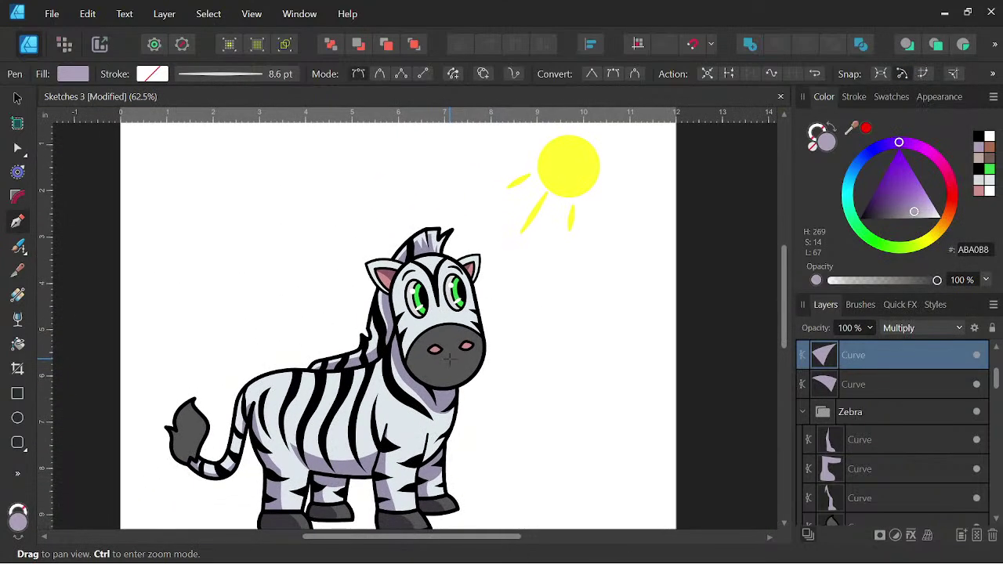
pyautogui.scroll(4, 468, 364)
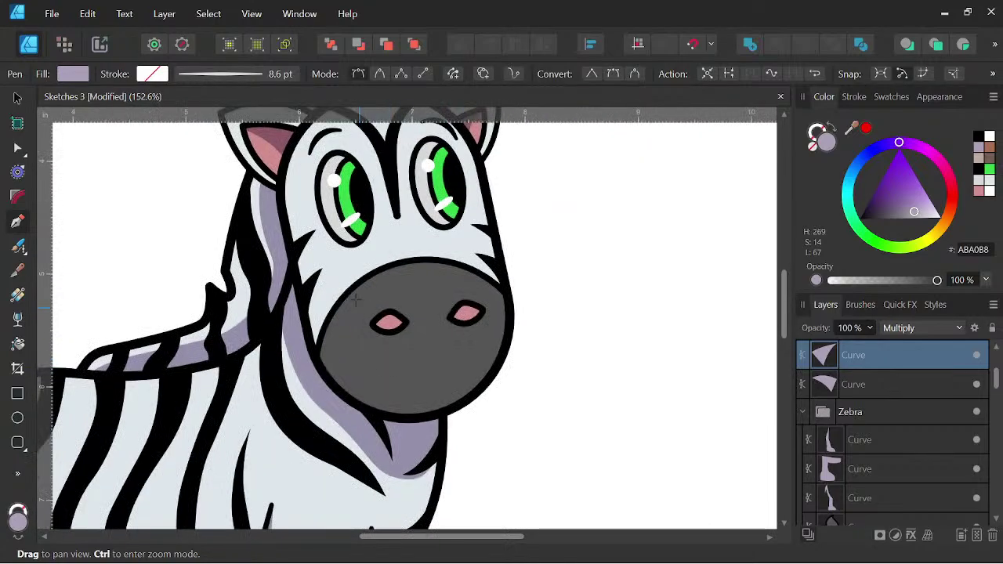
pyautogui.scroll(-2, 350, 275)
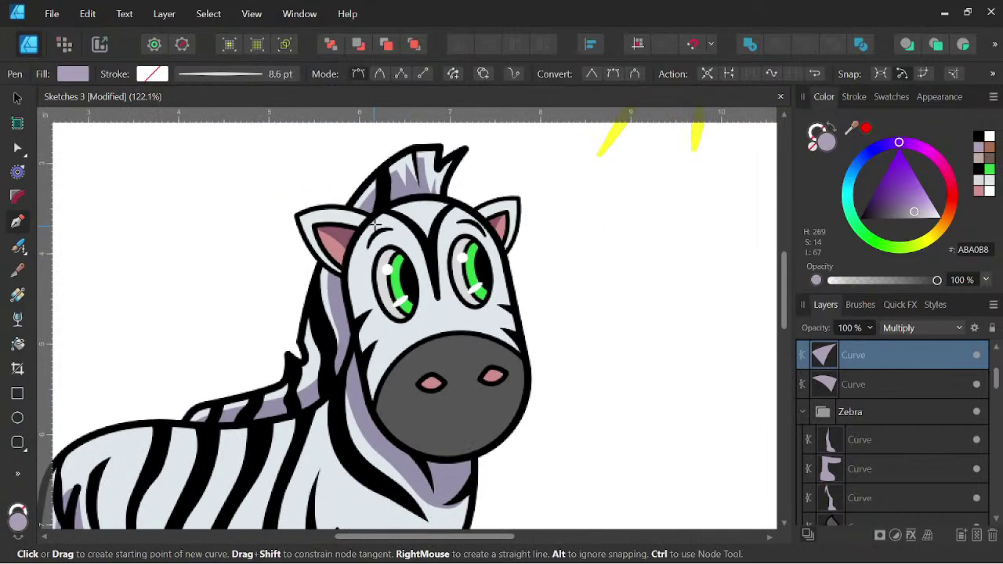
pyautogui.click(379, 212)
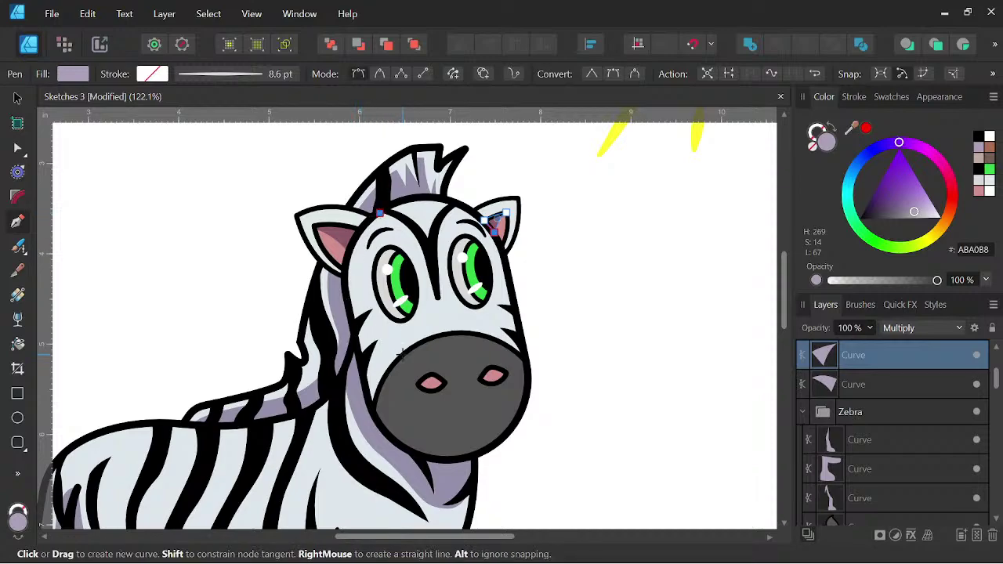
pyautogui.moveTo(392, 366); pyautogui.dragTo(446, 487)
pyautogui.scroll(6, 385, 399)
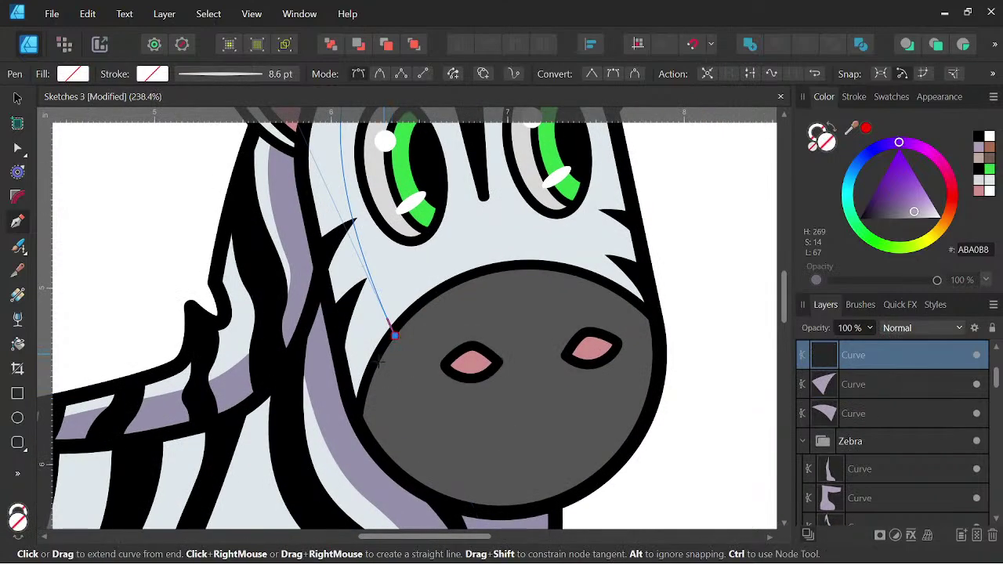
pyautogui.moveTo(362, 400); pyautogui.dragTo(356, 447)
pyautogui.click(362, 400)
pyautogui.moveTo(434, 333); pyautogui.dragTo(452, 318)
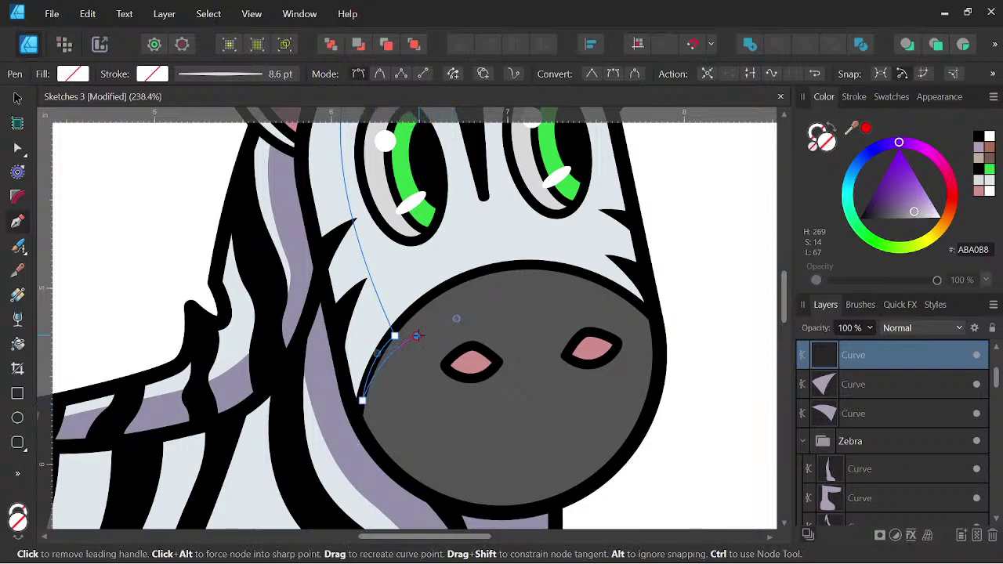
pyautogui.moveTo(431, 328); pyautogui.dragTo(425, 332)
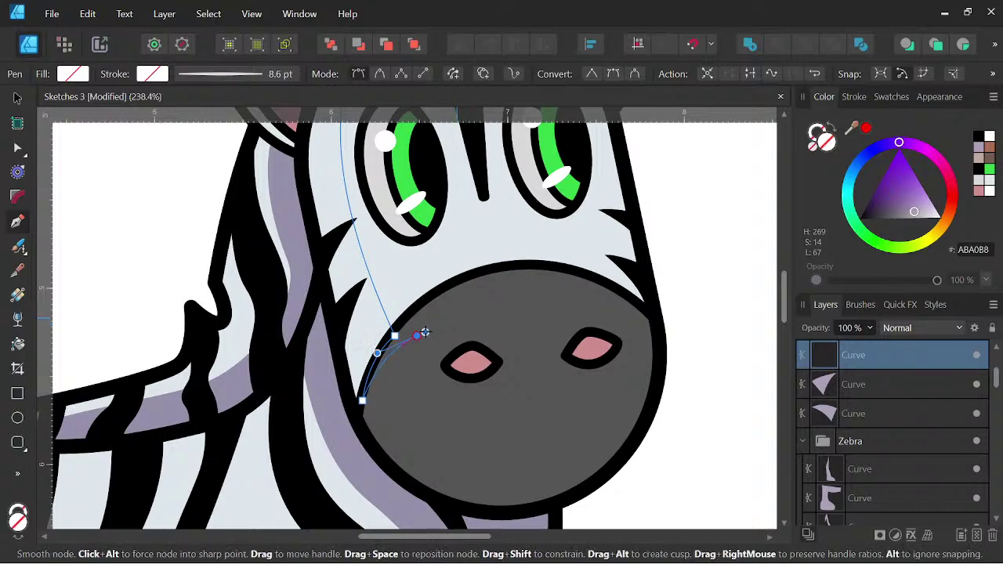
# Continue the face shading outline in a curve across the muzzle below the nostrils to its right edge.
pyautogui.scroll(-3, 443, 380)
pyautogui.moveTo(455, 418); pyautogui.dragTo(418, 361)
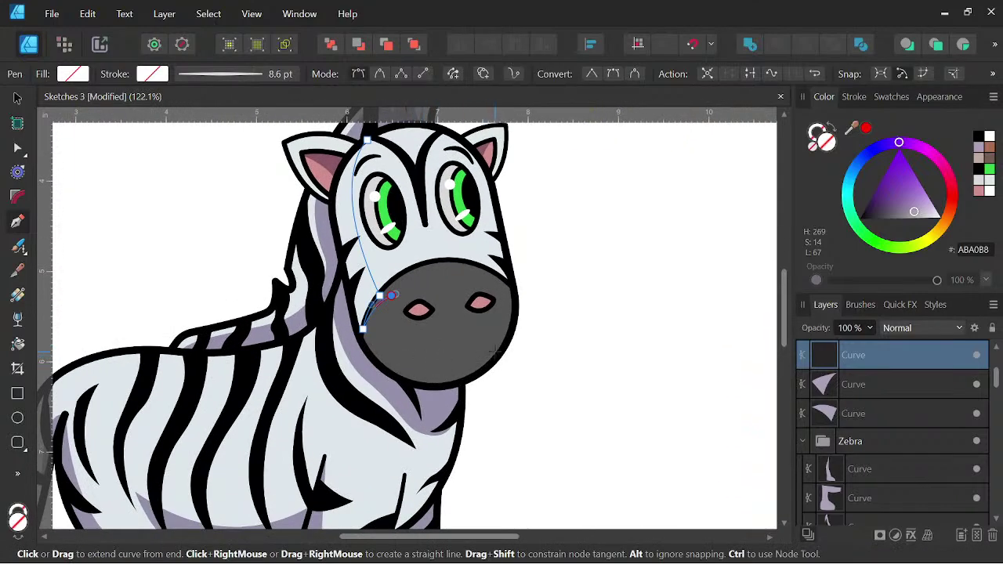
pyautogui.moveTo(506, 351); pyautogui.dragTo(593, 296)
pyautogui.hotkey('ctrl', 'z')
pyautogui.moveTo(435, 354); pyautogui.dragTo(483, 359)
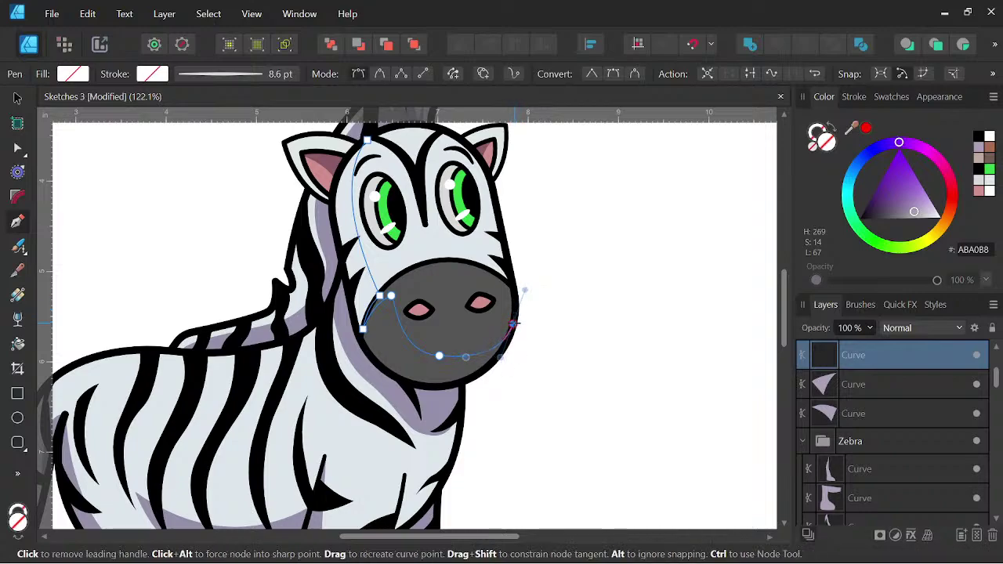
pyautogui.click(513, 323)
# Carry the face shading outline around beneath the chin and up outside the left cheek, closing it at the forehead starting point.
pyautogui.moveTo(491, 388); pyautogui.dragTo(468, 403)
pyautogui.moveTo(390, 403); pyautogui.dragTo(374, 386)
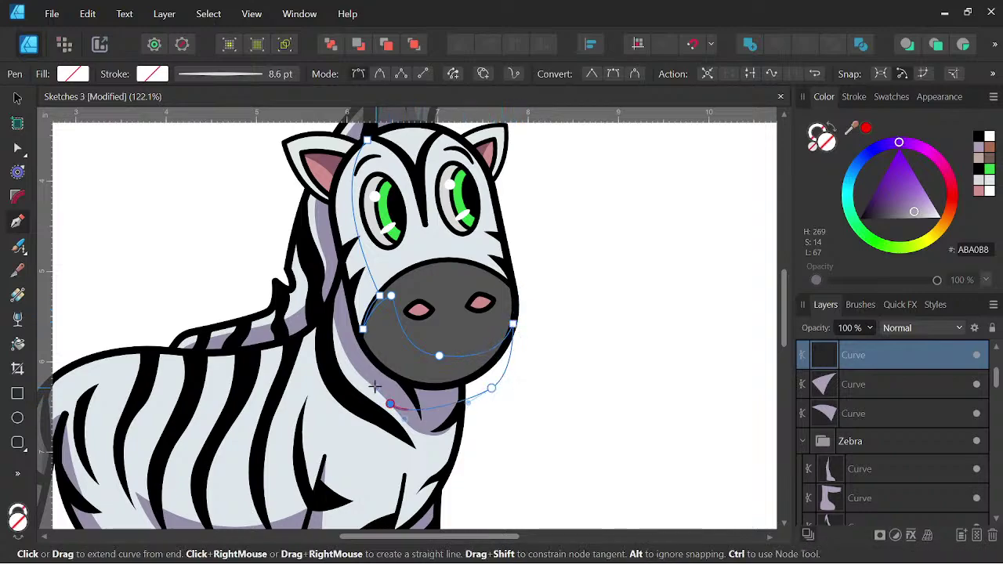
pyautogui.moveTo(342, 336); pyautogui.dragTo(359, 417)
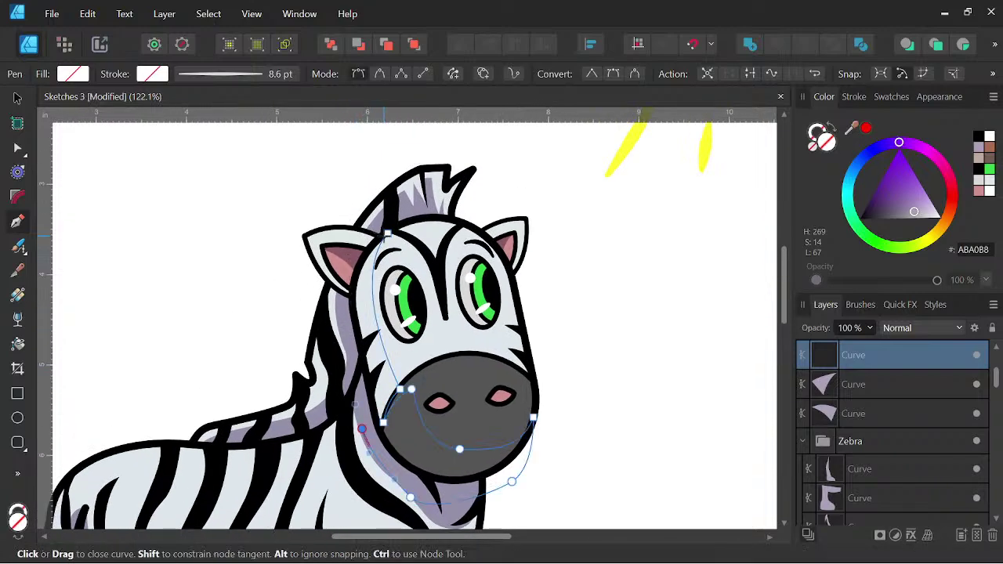
pyautogui.scroll(3, 336, 290)
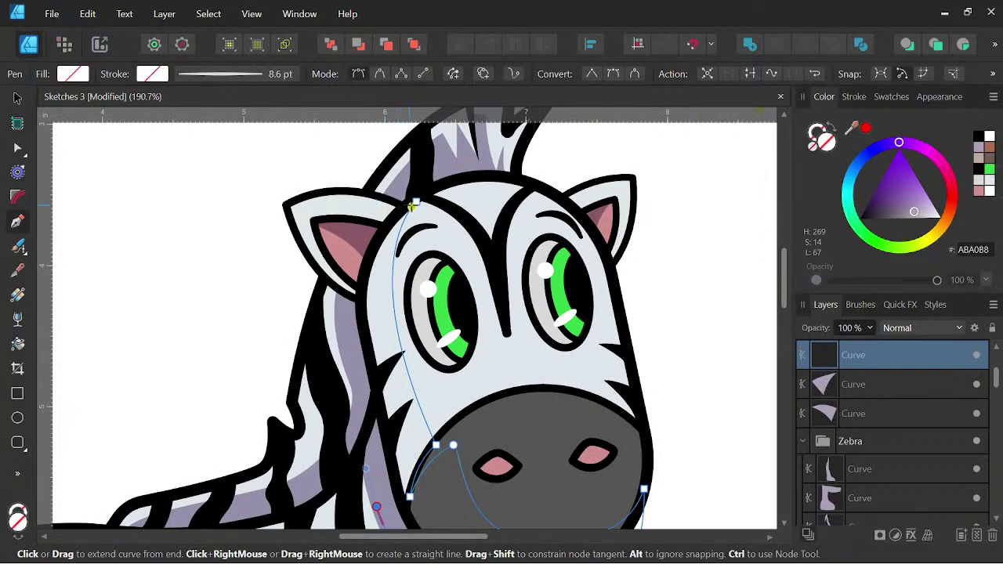
pyautogui.scroll(-3, 416, 202)
pyautogui.moveTo(415, 203); pyautogui.dragTo(492, 209)
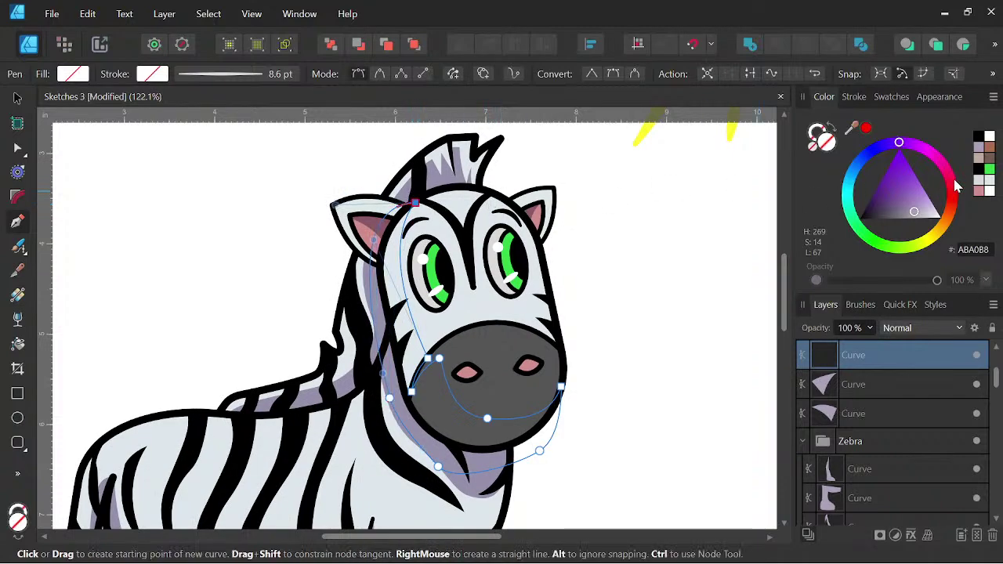
# Fill the face shading with the recent purple ABA0B8 and set its blend mode to Multiply.
pyautogui.click(979, 160)
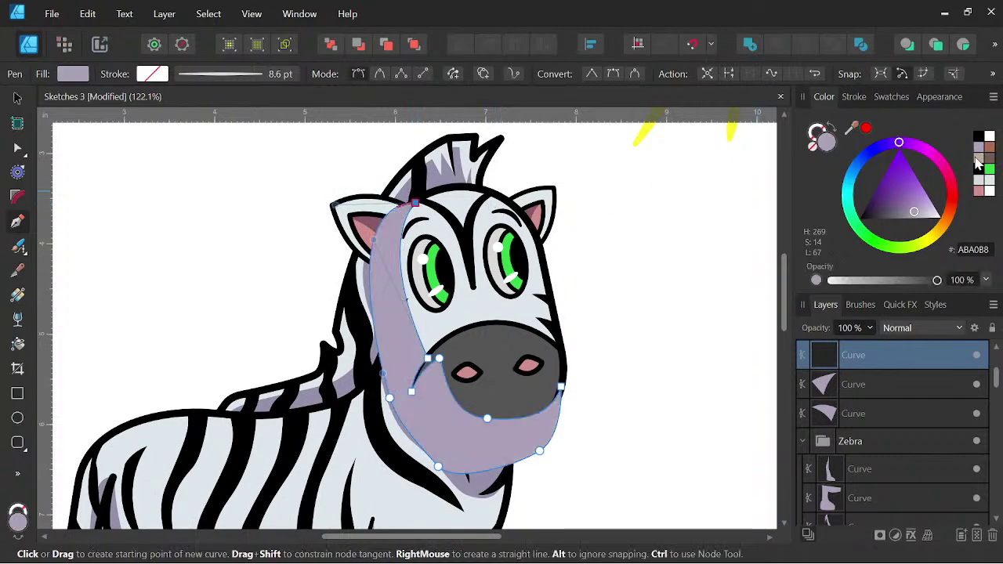
pyautogui.click(941, 329)
pyautogui.click(912, 71)
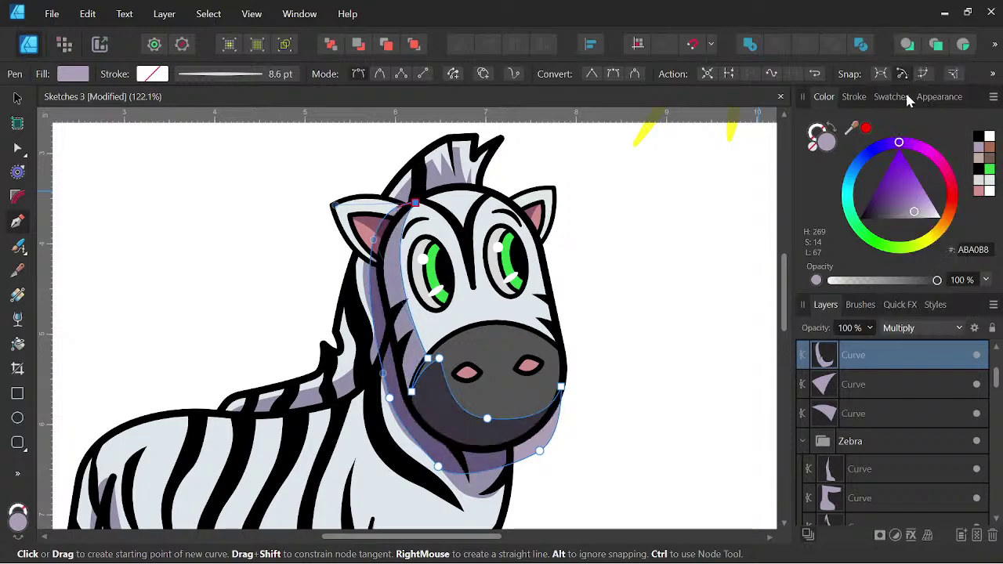
# Clip the face shading curve by moving it inside the head's Rounded Rectangle in the Zebra group, and clear the selection.
pyautogui.moveTo(870, 362)
pyautogui.moveTo(870, 362); pyautogui.dragTo(854, 444)
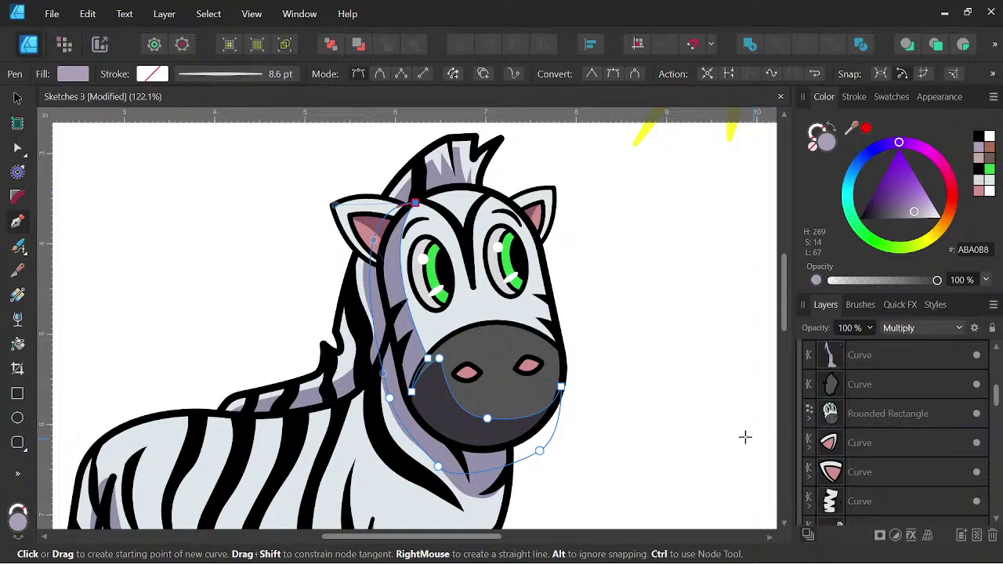
pyautogui.hotkey('ctrl', 'd')
# Start a jagged shading outline on the tail tuft, running from its left tip through small spikes up toward the upper tip.
pyautogui.scroll(-3, 641, 422)
pyautogui.moveTo(635, 417); pyautogui.dragTo(559, 333)
pyautogui.moveTo(560, 332); pyautogui.dragTo(638, 300)
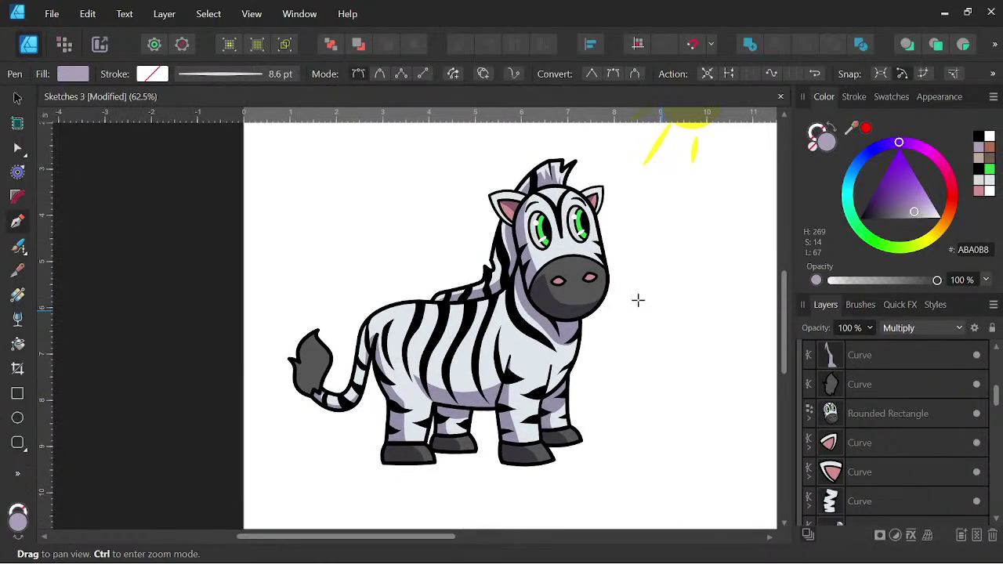
pyautogui.scroll(5, 320, 368)
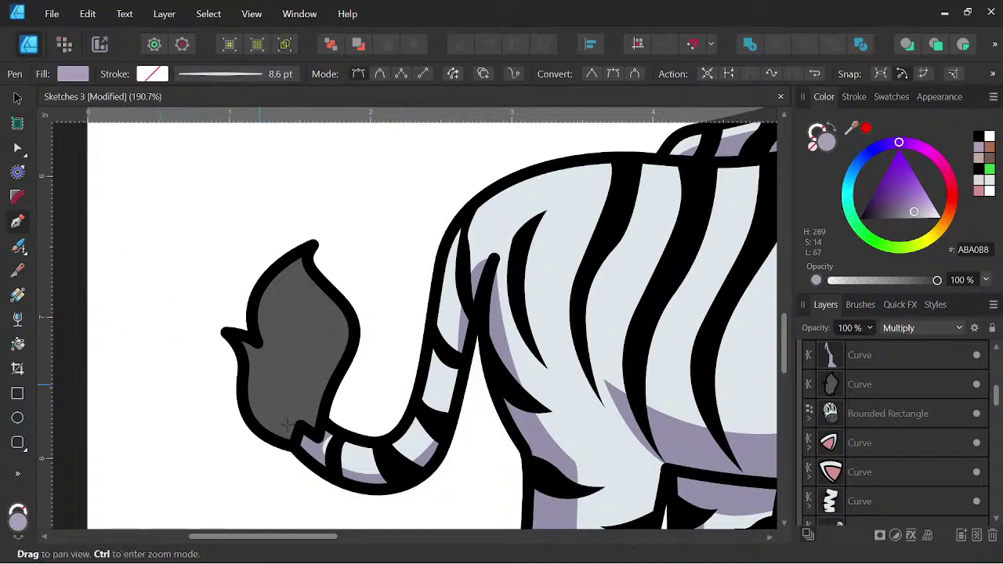
pyautogui.moveTo(287, 423); pyautogui.dragTo(267, 378)
pyautogui.scroll(1, 254, 337)
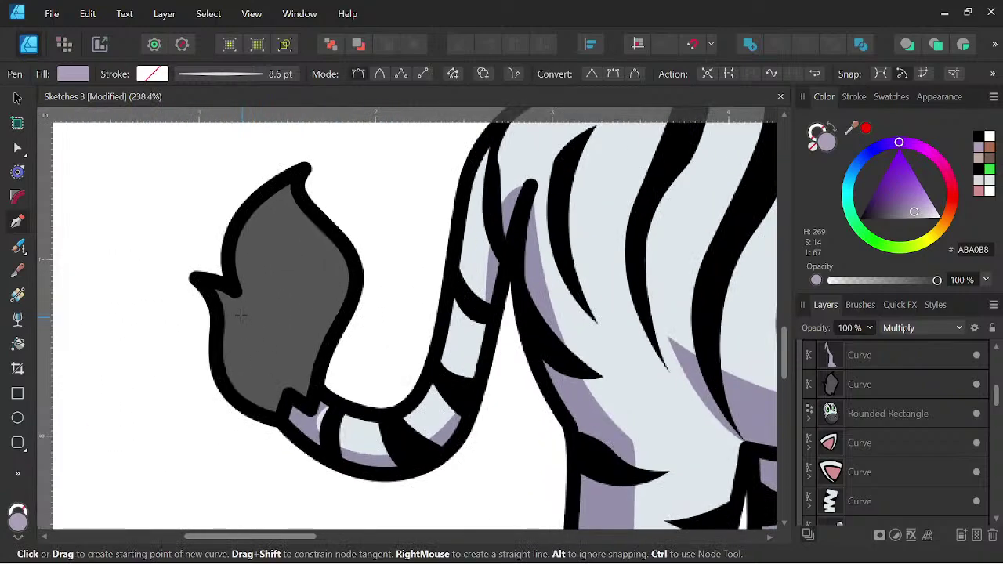
pyautogui.moveTo(236, 330); pyautogui.dragTo(280, 384)
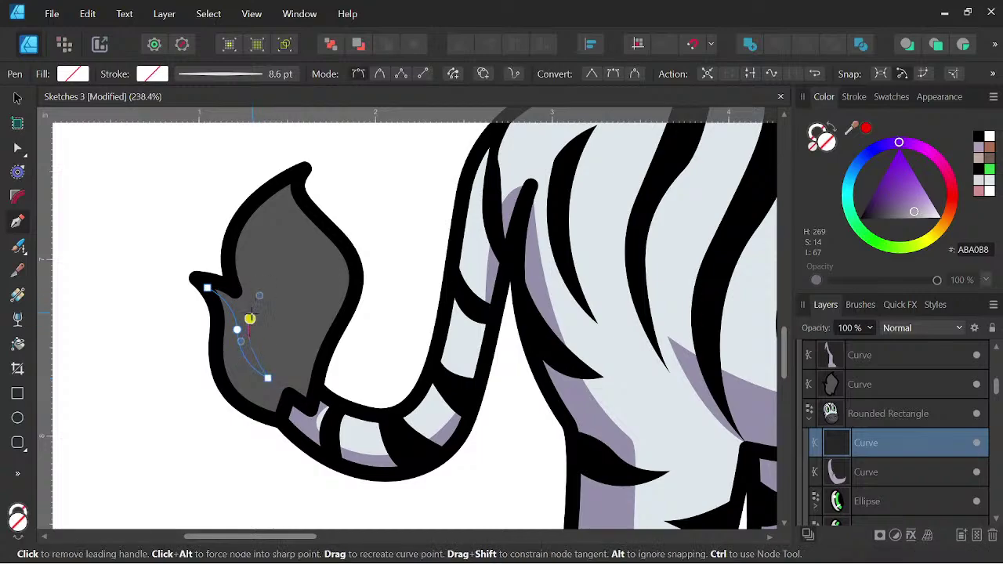
pyautogui.moveTo(249, 319); pyautogui.dragTo(277, 341)
pyautogui.moveTo(253, 291); pyautogui.dragTo(272, 308)
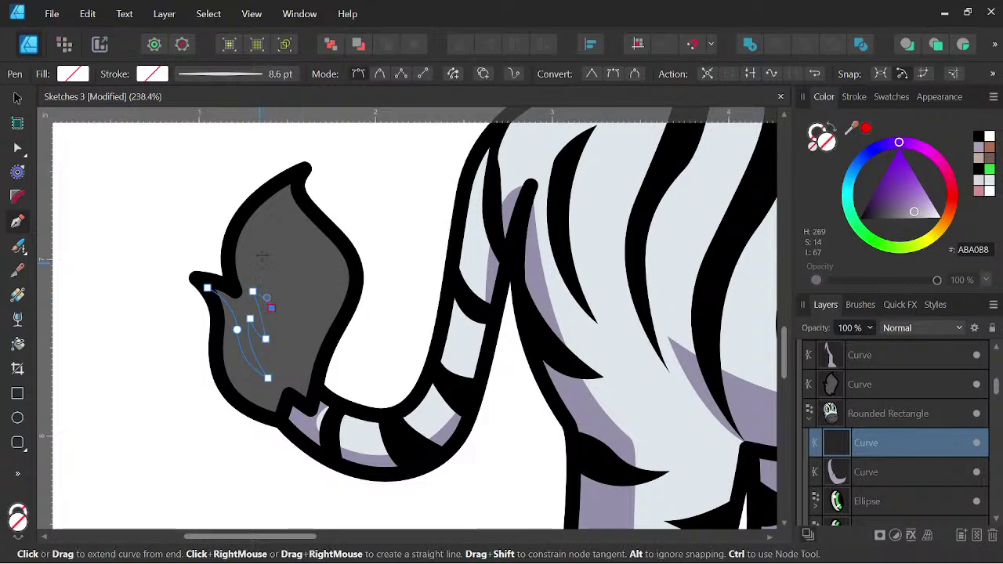
pyautogui.moveTo(278, 224); pyautogui.dragTo(315, 191)
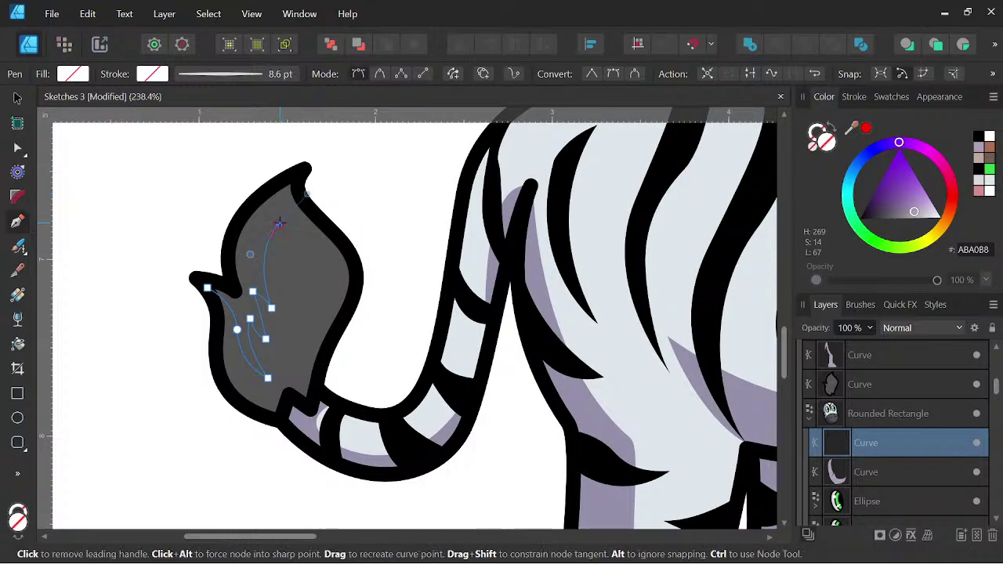
# Continue the tail tuft shading outline down its right side and around the base, closing it at the left tip.
pyautogui.moveTo(308, 278); pyautogui.dragTo(322, 290)
pyautogui.moveTo(322, 290); pyautogui.dragTo(309, 249)
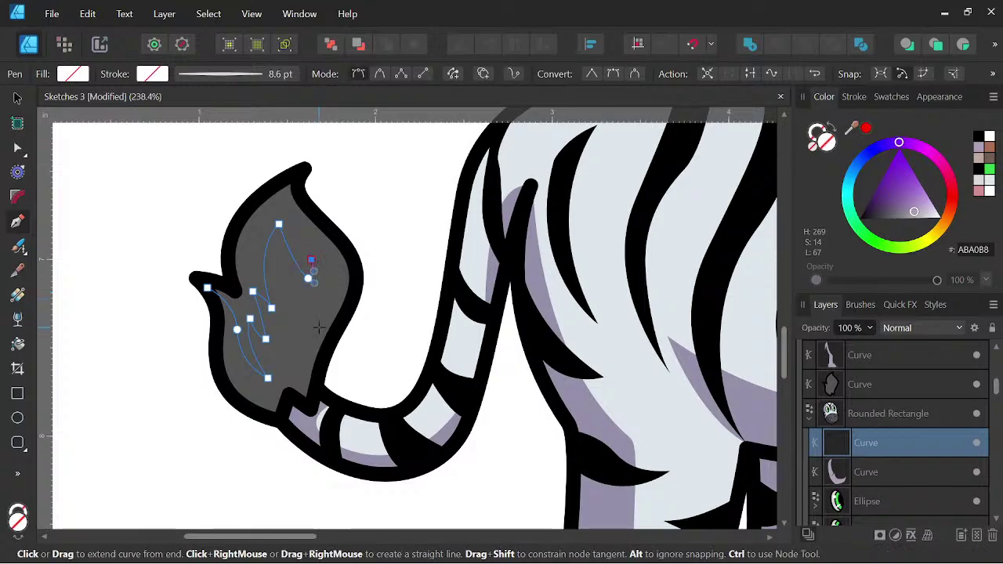
pyautogui.moveTo(318, 328); pyautogui.dragTo(297, 370)
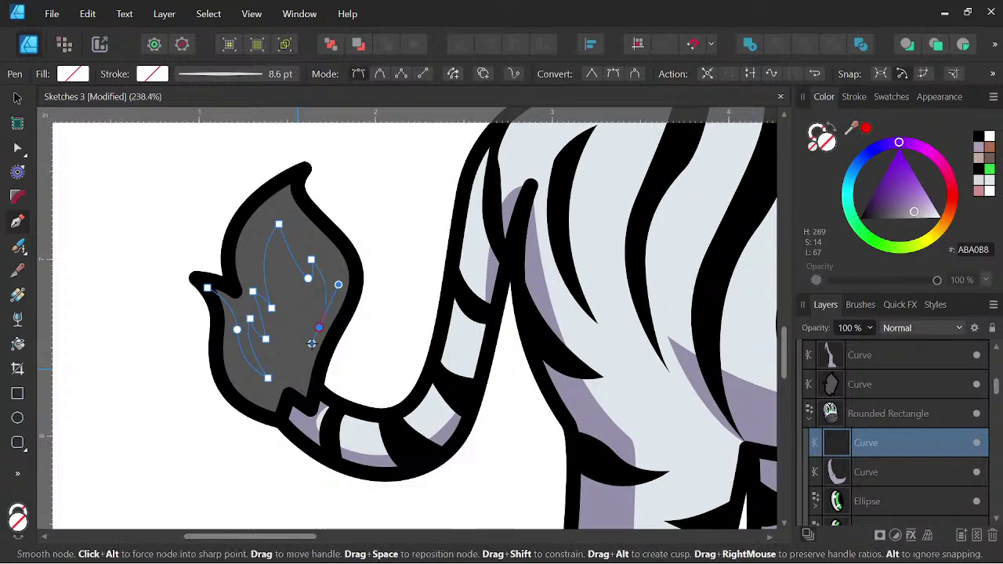
pyautogui.moveTo(312, 382); pyautogui.dragTo(313, 406)
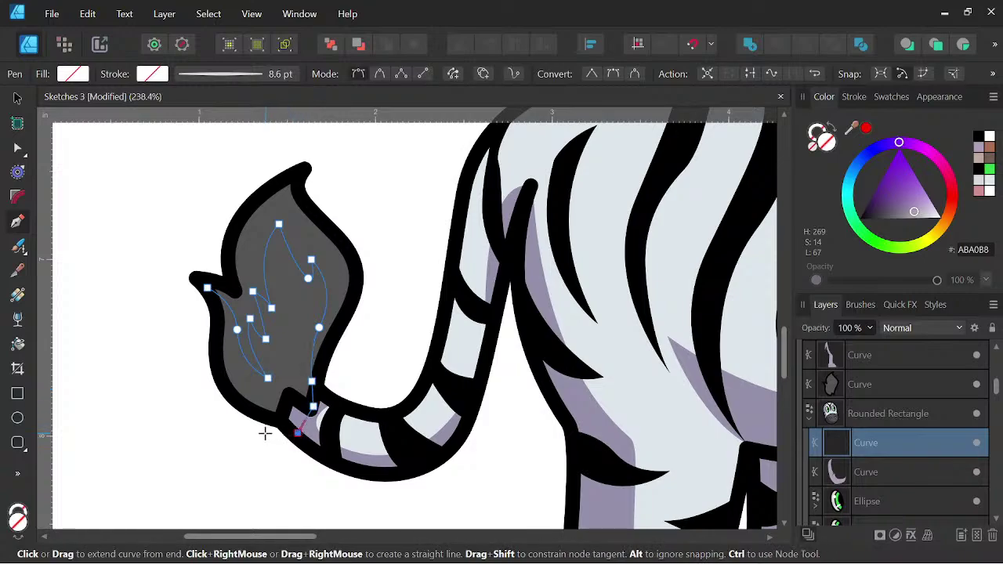
pyautogui.click(207, 288)
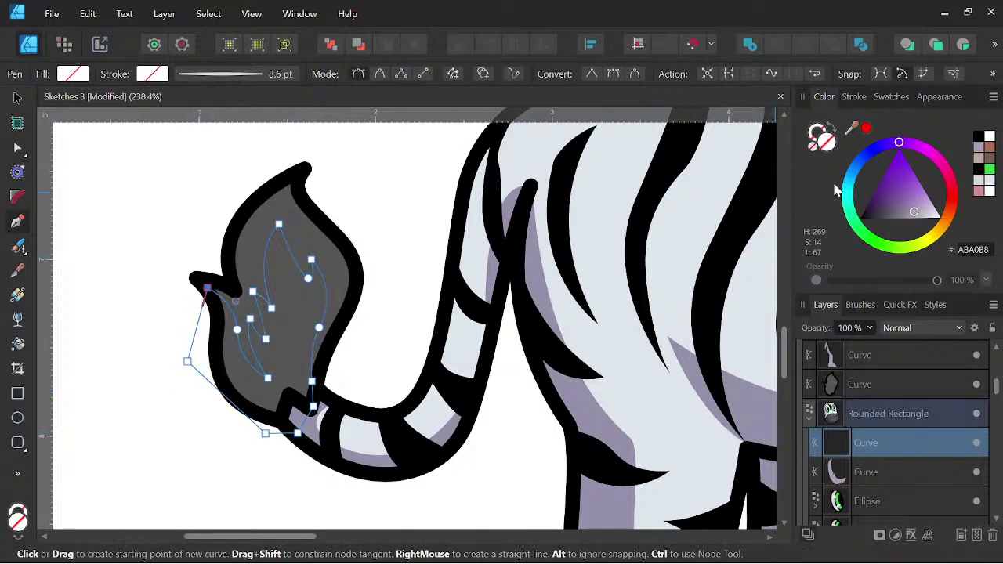
# Fill the tail tuft shading with the recent purple ABA0B8 and set its blend mode to Multiply.
pyautogui.click(978, 147)
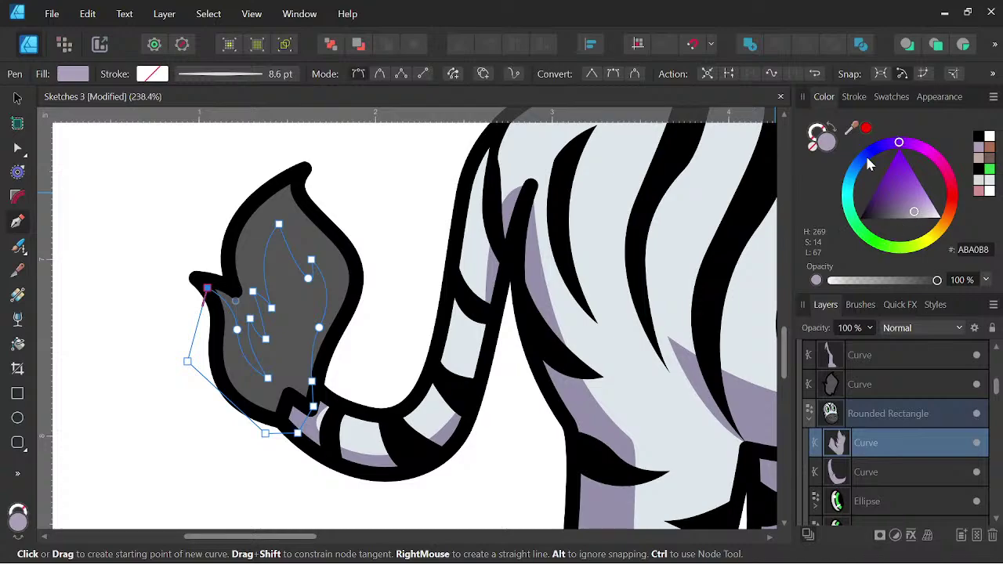
pyautogui.click(927, 327)
pyautogui.scroll(-1, 911, 99)
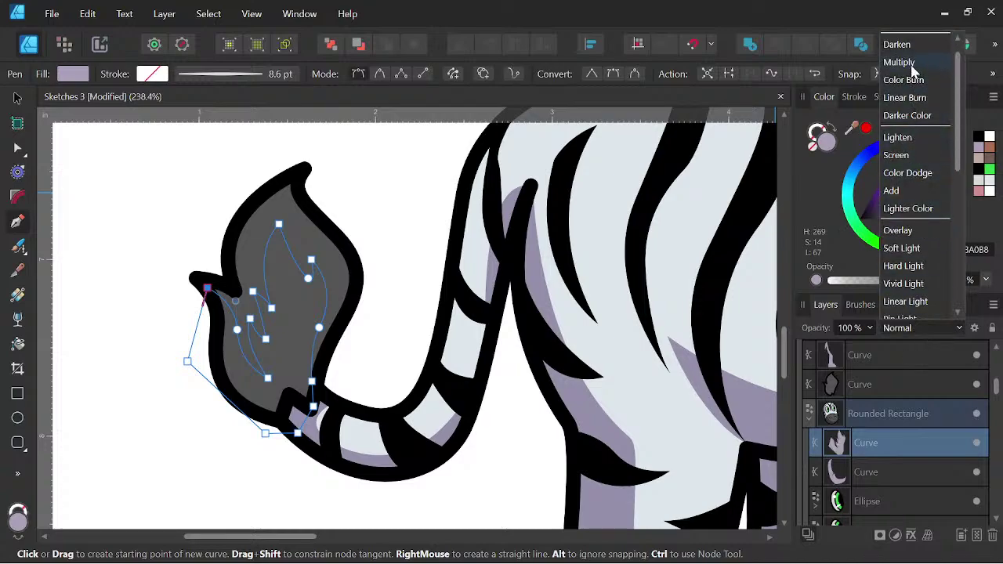
pyautogui.click(913, 64)
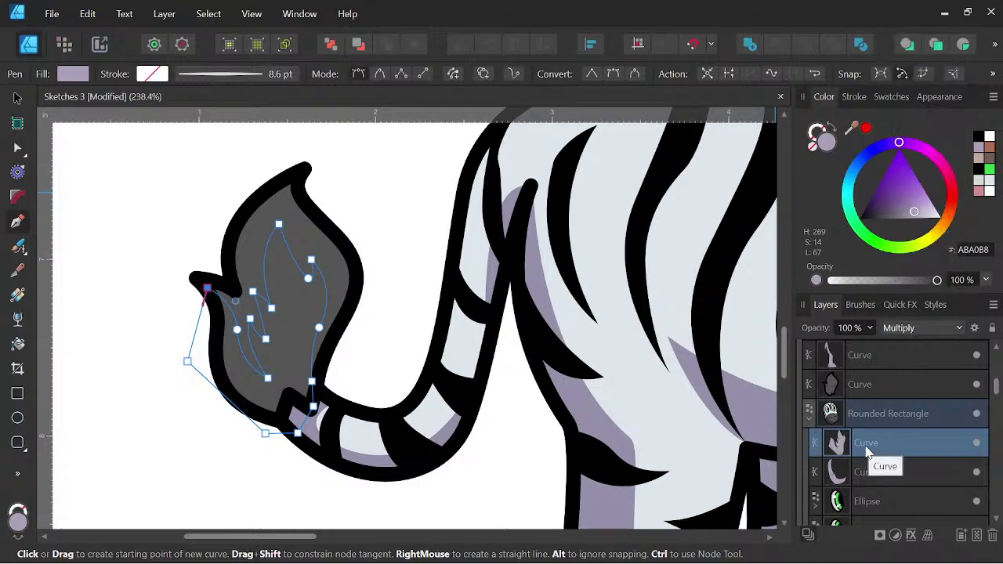
# Clip the tuft shading by moving its curve inside the dark grey tail tuft curve.
pyautogui.moveTo(866, 453); pyautogui.dragTo(858, 395)
pyautogui.scroll(-6, 407, 352)
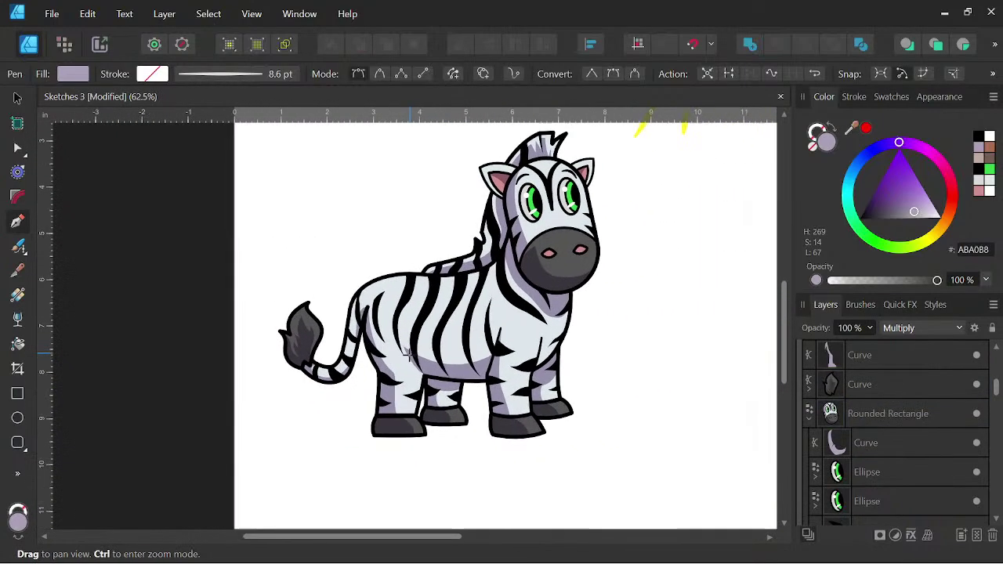
pyautogui.moveTo(409, 352); pyautogui.dragTo(389, 389)
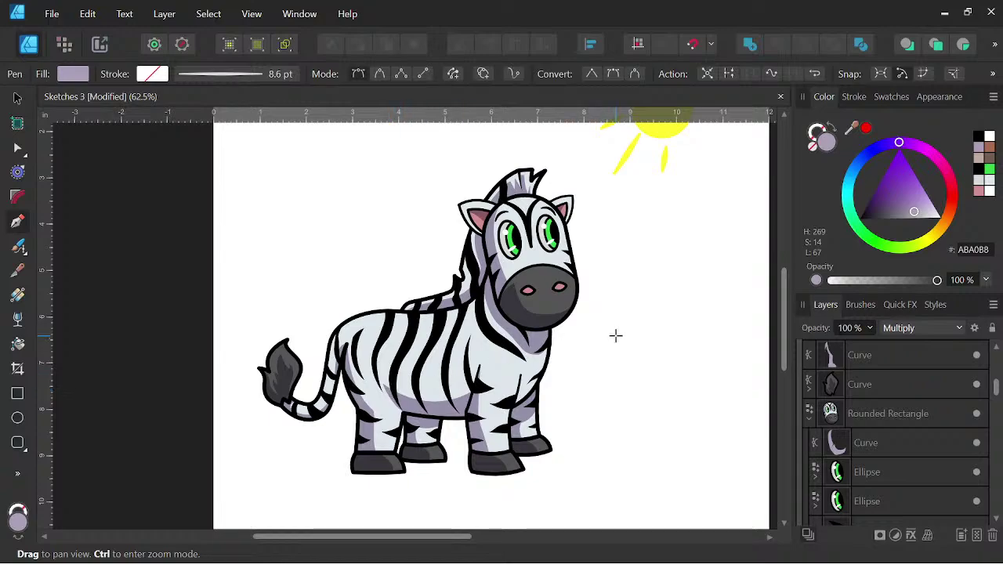
# Draw a closed shading outline along the outer edge of the zebra's left-hand ear, from its tip to its base.
pyautogui.click(261, 370)
pyautogui.scroll(2, 508, 213)
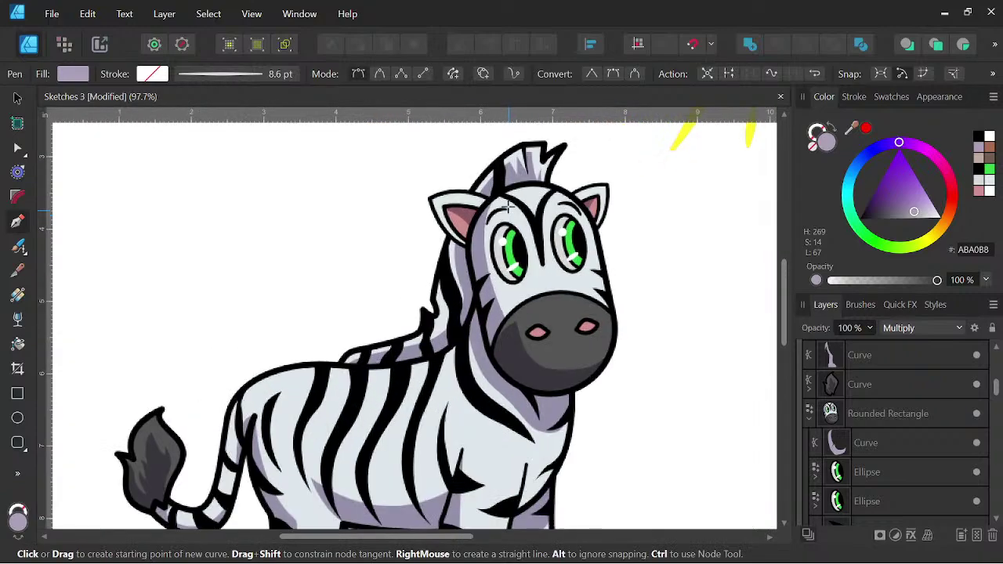
pyautogui.click(19, 100)
pyautogui.click(455, 205)
pyautogui.scroll(4, 455, 206)
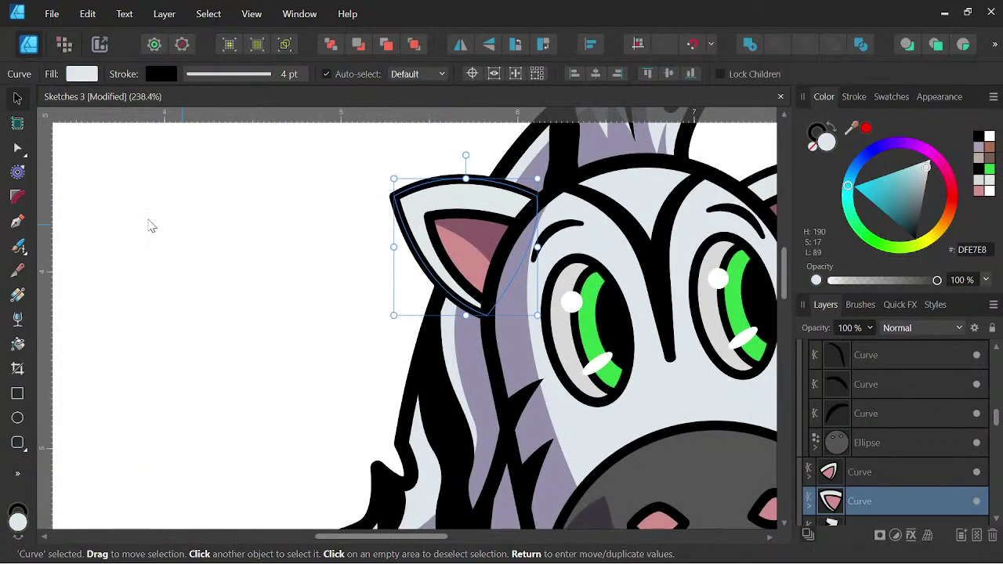
pyautogui.click(17, 222)
pyautogui.scroll(2, 372, 228)
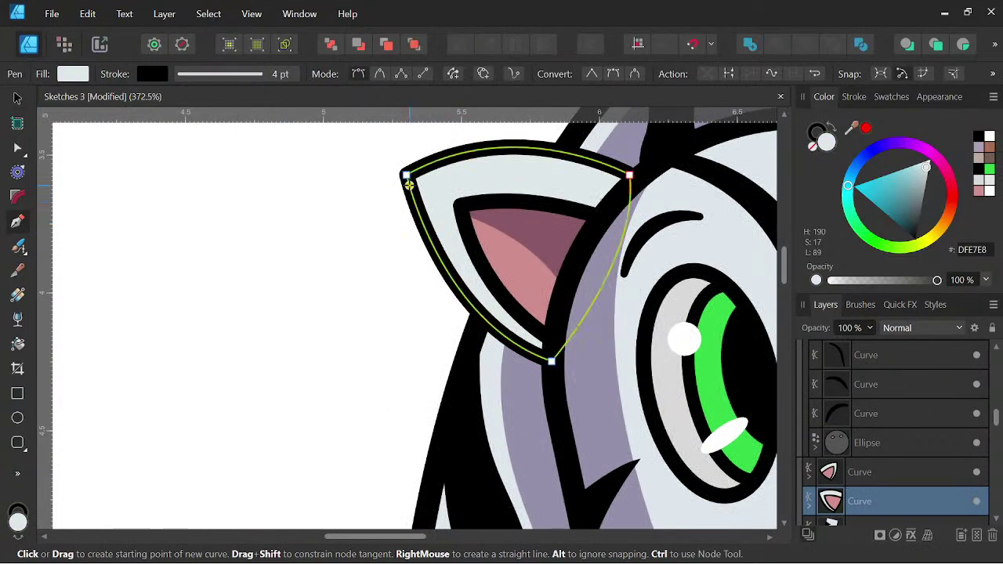
pyautogui.moveTo(409, 185); pyautogui.dragTo(440, 206)
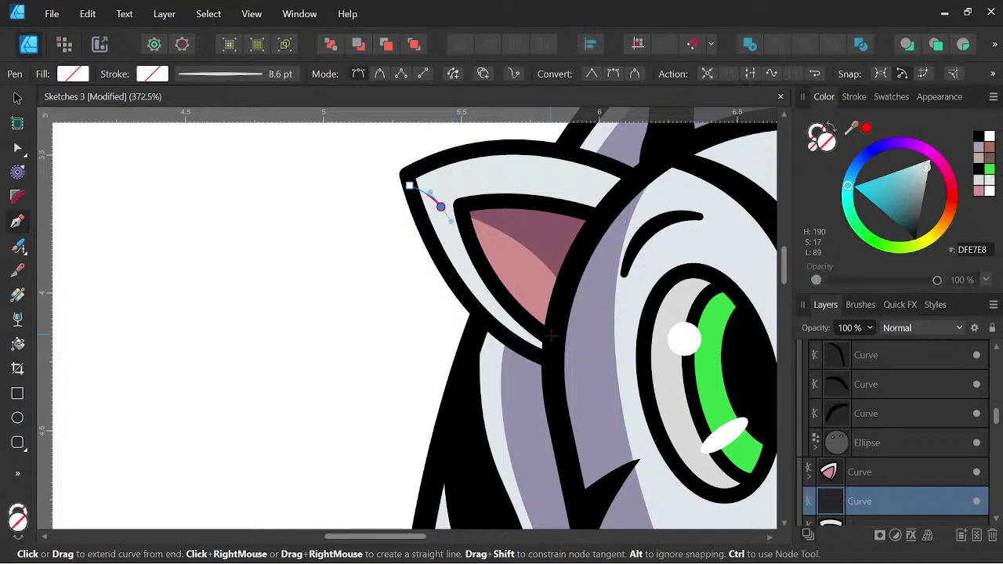
pyautogui.moveTo(550, 335); pyautogui.dragTo(628, 351)
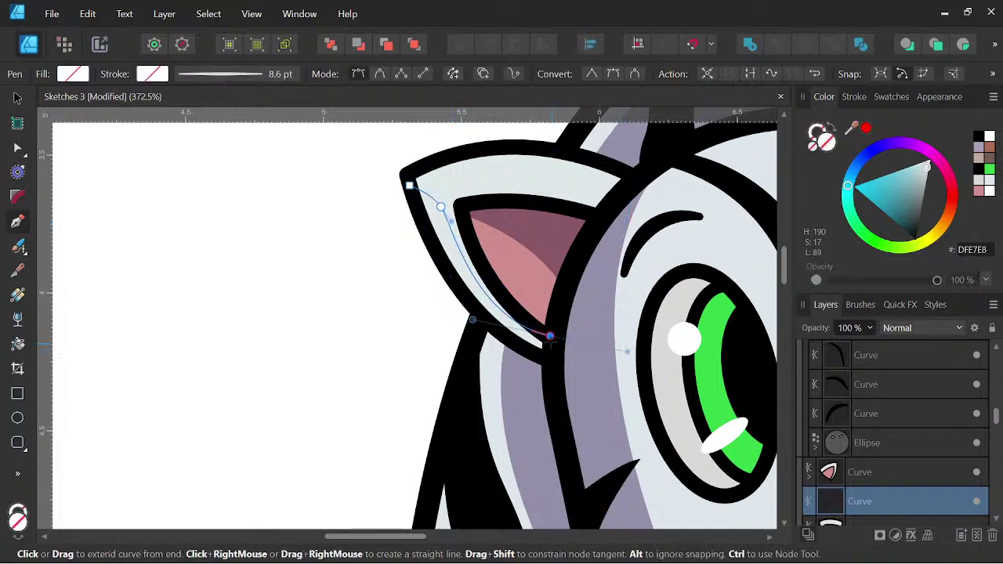
pyautogui.click(554, 362)
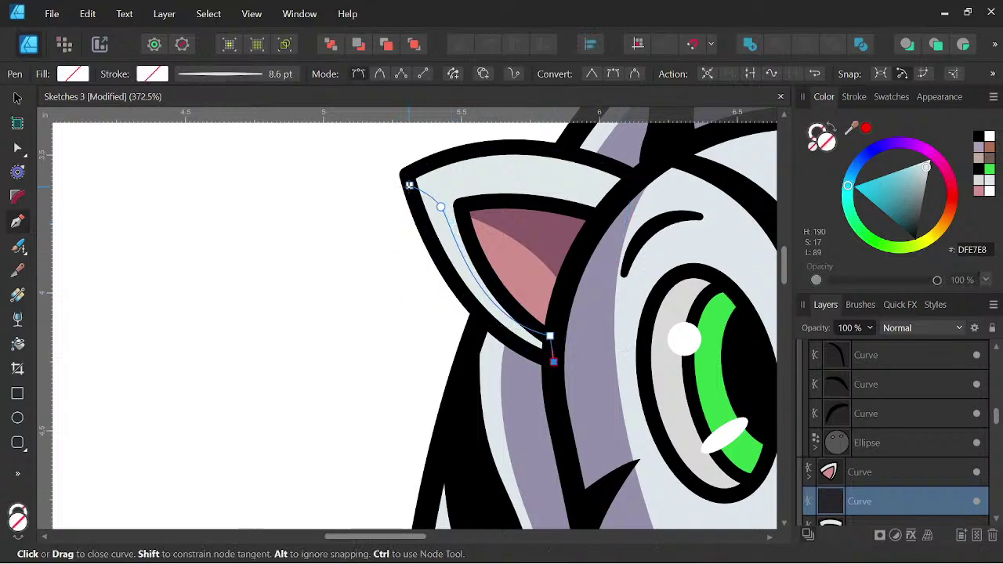
pyautogui.moveTo(409, 185); pyautogui.dragTo(429, 73)
pyautogui.scroll(3, 385, 143)
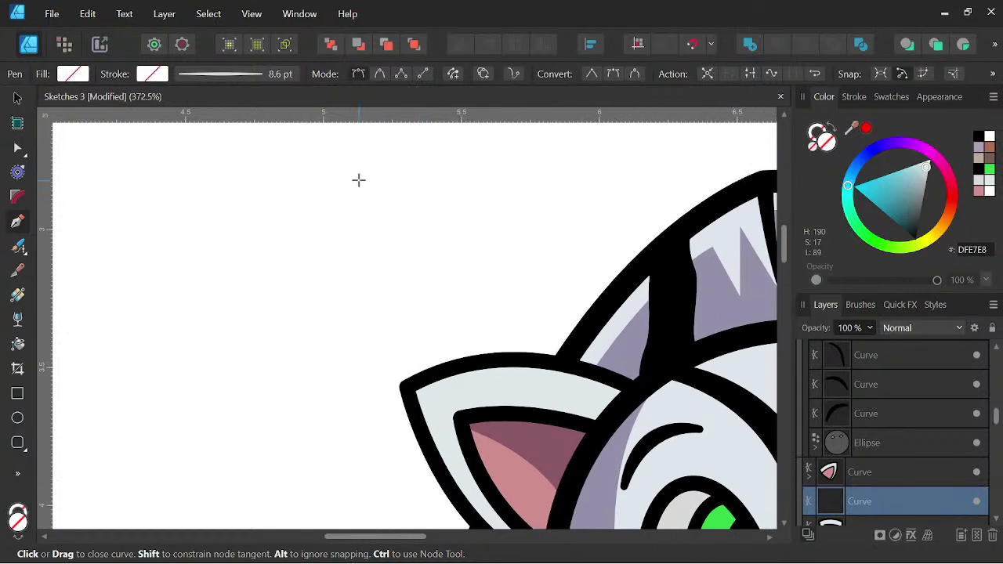
# Fill the left-hand ear's edge shading with the recent purple ABA0B8 and set its blend mode to Multiply.
pyautogui.click(979, 149)
pyautogui.moveTo(625, 458); pyautogui.dragTo(527, 275)
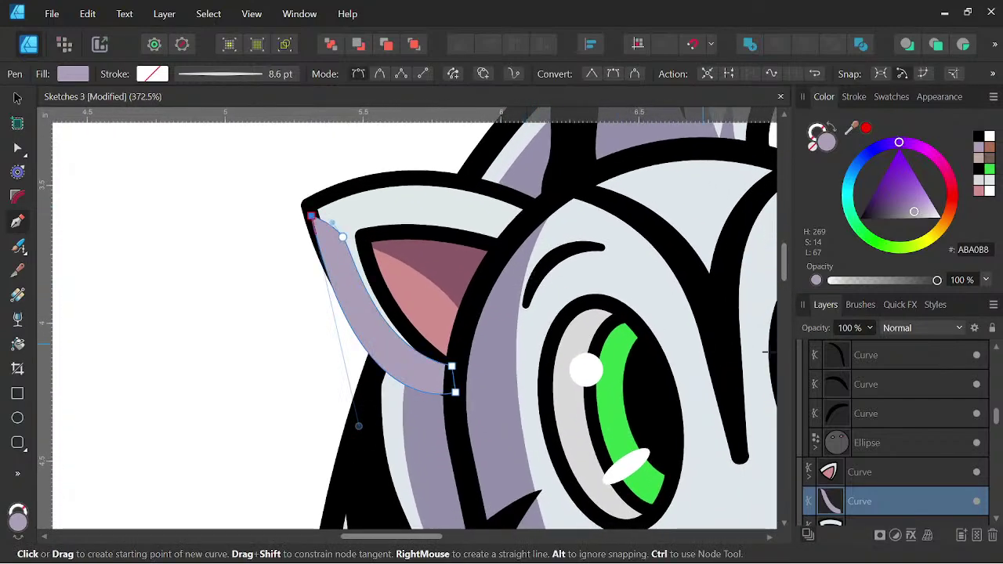
pyautogui.click(919, 328)
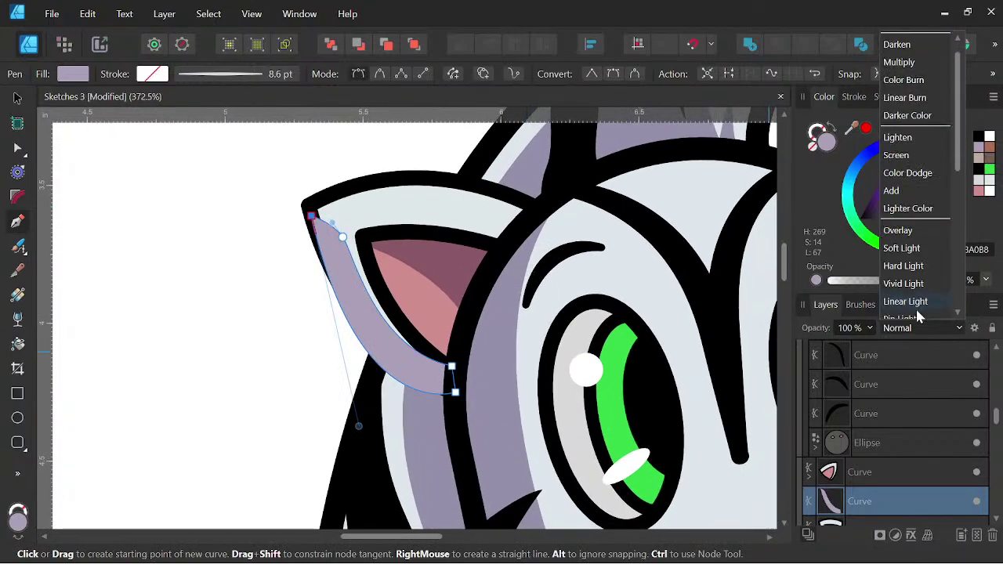
pyautogui.click(896, 60)
# Clip the edge shading by moving its curve inside the left-hand ear curve.
pyautogui.scroll(-3, 581, 380)
pyautogui.moveTo(580, 379); pyautogui.dragTo(441, 315)
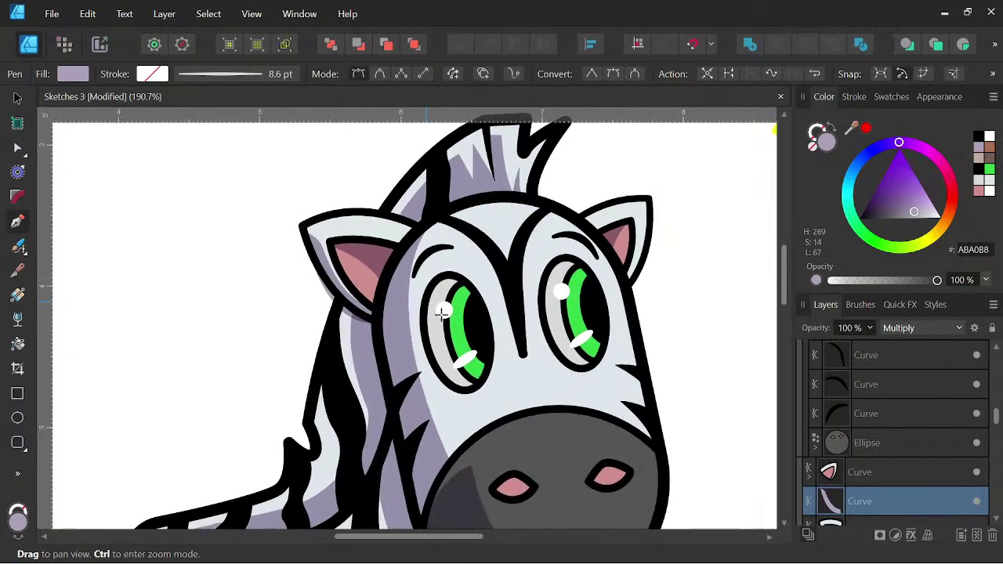
pyautogui.scroll(-2, 882, 475)
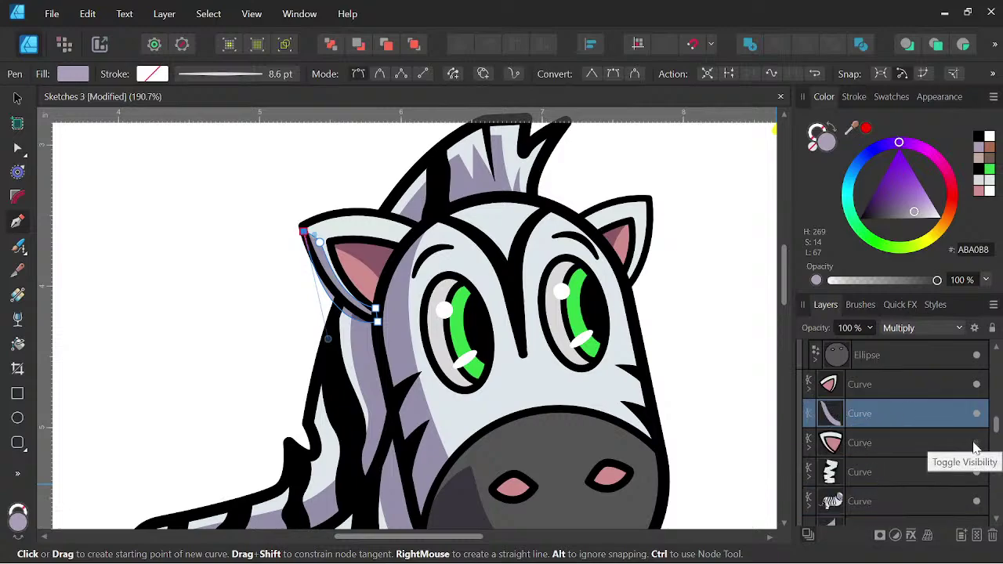
pyautogui.moveTo(885, 427); pyautogui.dragTo(852, 445)
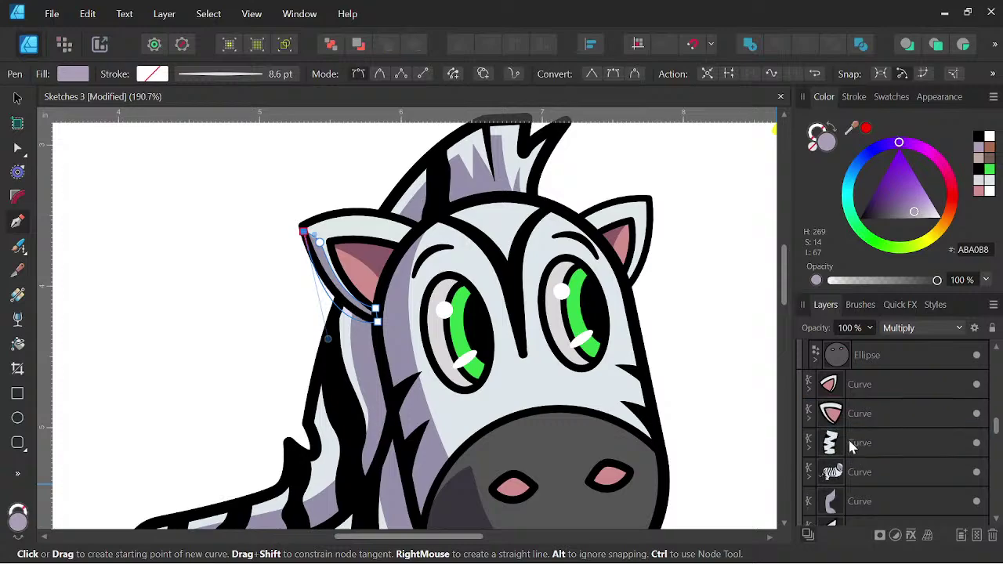
# Draw a closed shading outline along the outer edge of the zebra's right-hand ear, from its tip to its base.
pyautogui.scroll(4, 657, 257)
pyautogui.press('space')
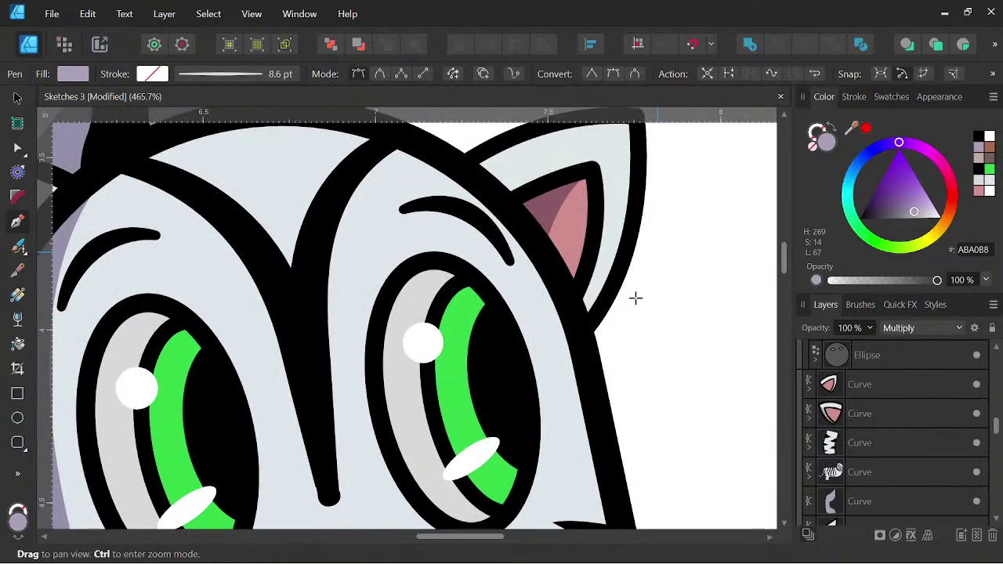
pyautogui.moveTo(636, 298); pyautogui.dragTo(617, 383)
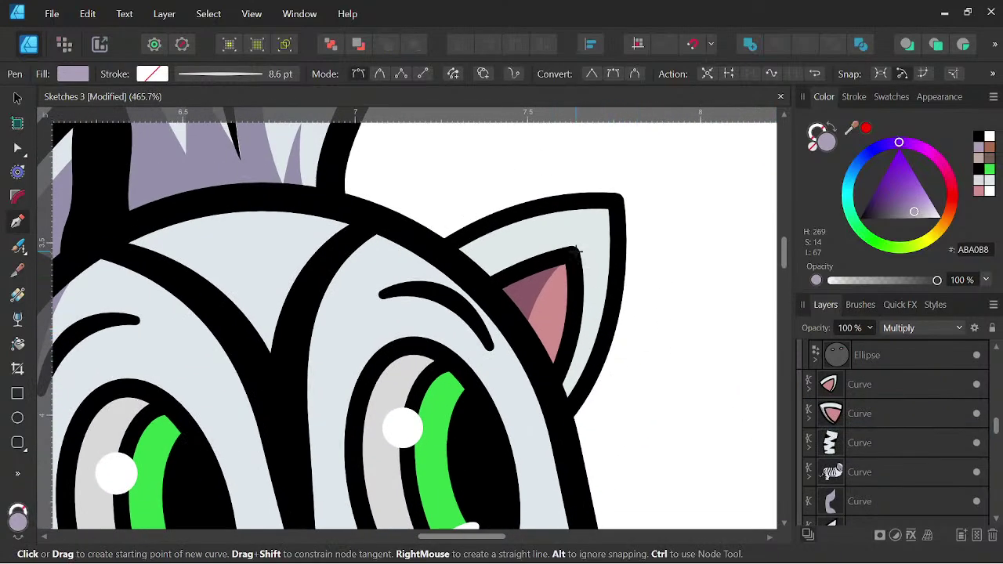
pyautogui.click(616, 207)
pyautogui.moveTo(598, 236); pyautogui.dragTo(598, 252)
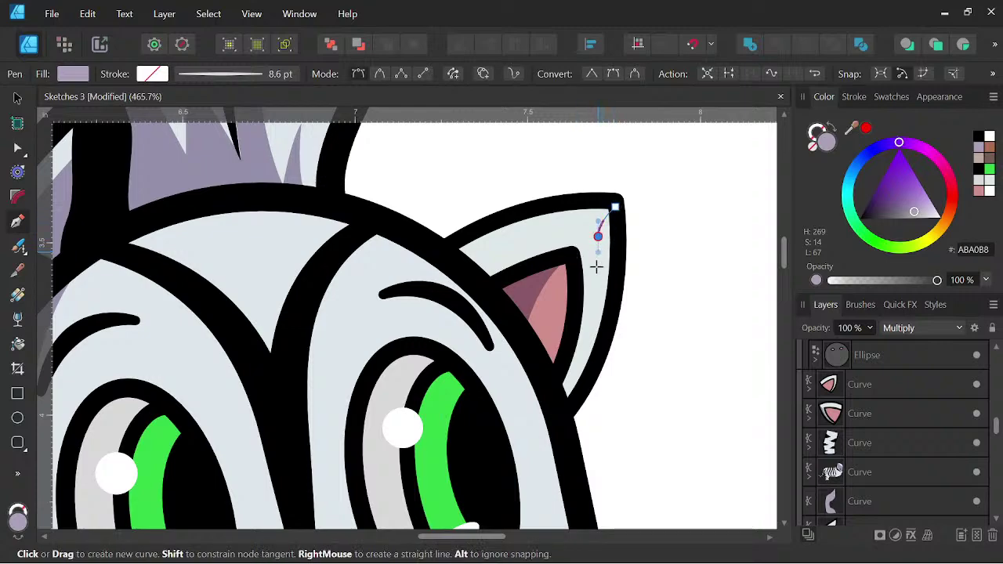
pyautogui.moveTo(559, 384); pyautogui.dragTo(519, 418)
pyautogui.click(557, 385)
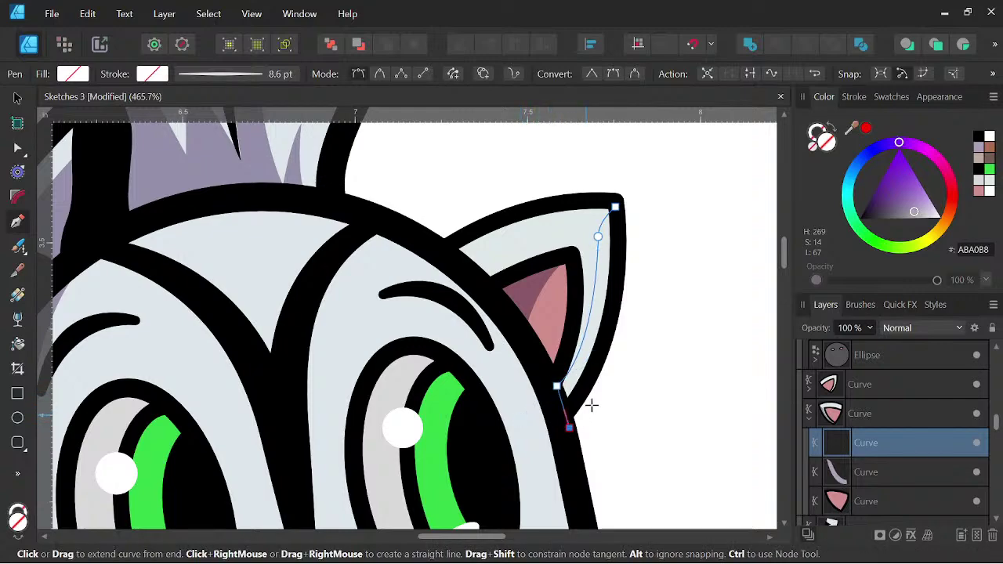
pyautogui.moveTo(616, 206); pyautogui.dragTo(583, 120)
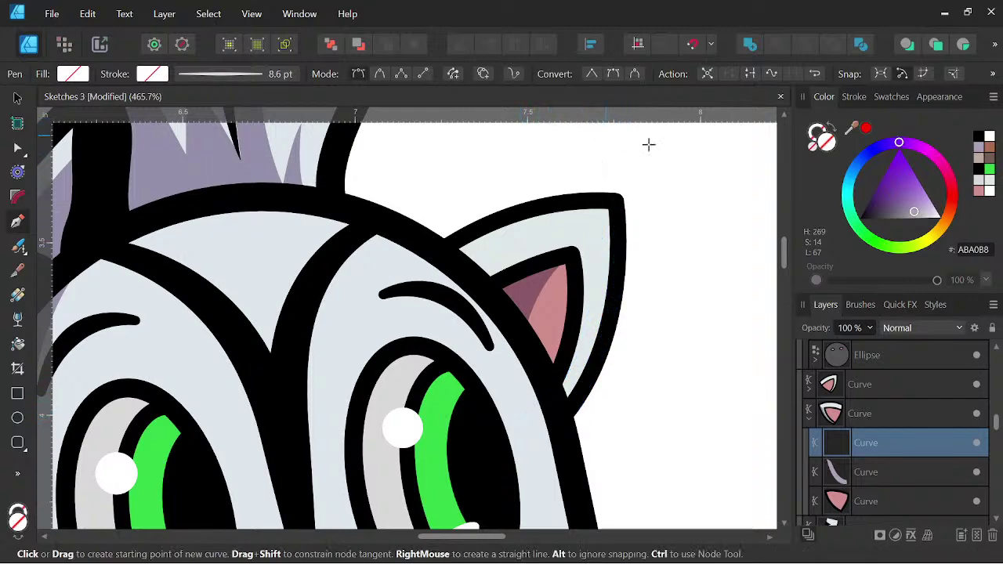
# Fill the right-hand ear's edge shading with the recent purple ABA0B8 and set its blend mode to Multiply.
pyautogui.click(980, 150)
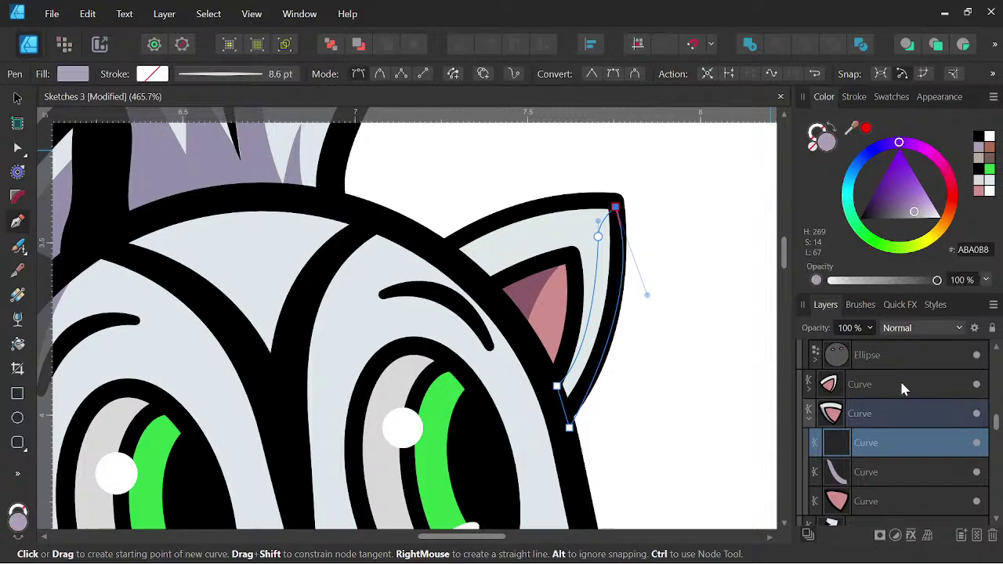
pyautogui.click(921, 327)
pyautogui.scroll(-1, 921, 84)
pyautogui.click(909, 42)
# Clip the edge shading by moving its curve inside the right-hand ear curve.
pyautogui.moveTo(868, 446); pyautogui.dragTo(847, 383)
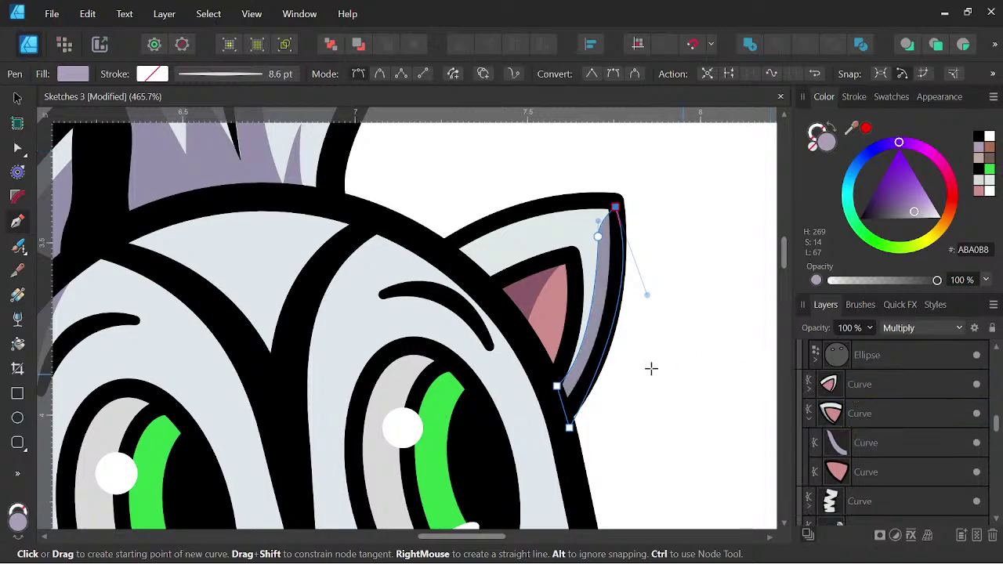
pyautogui.scroll(-6, 651, 367)
pyautogui.scroll(-3, 660, 362)
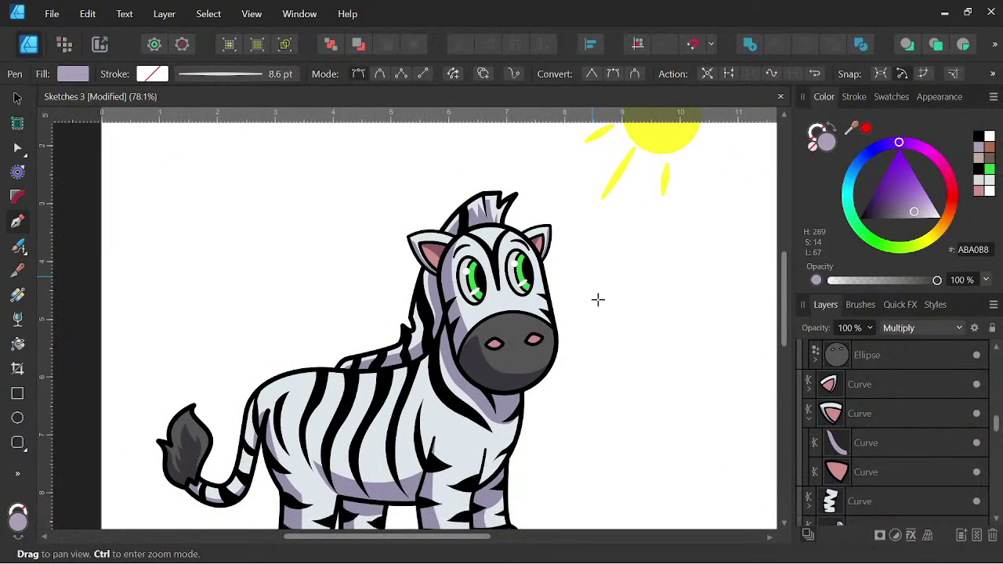
pyautogui.moveTo(620, 421); pyautogui.dragTo(649, 356)
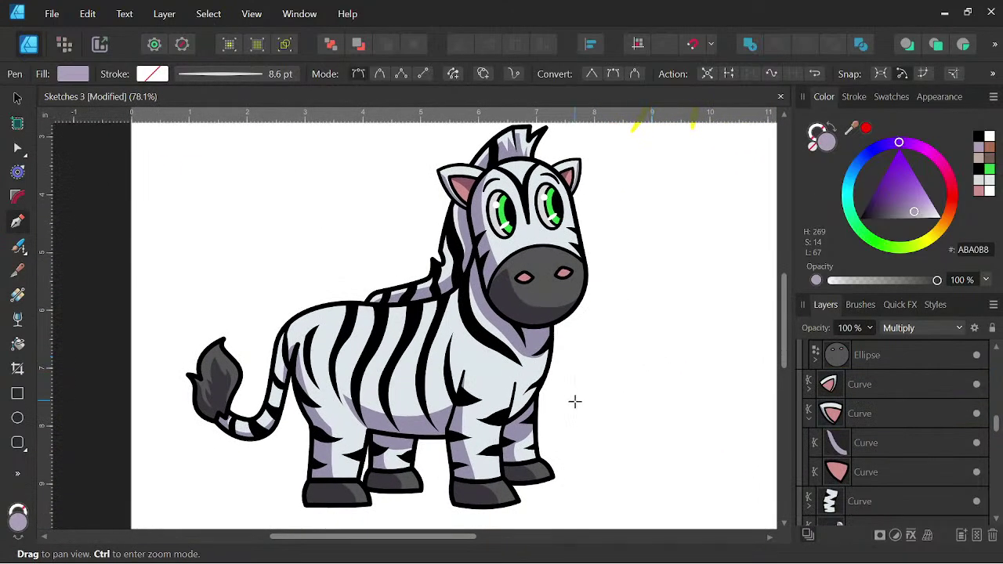
pyautogui.scroll(-2, 576, 401)
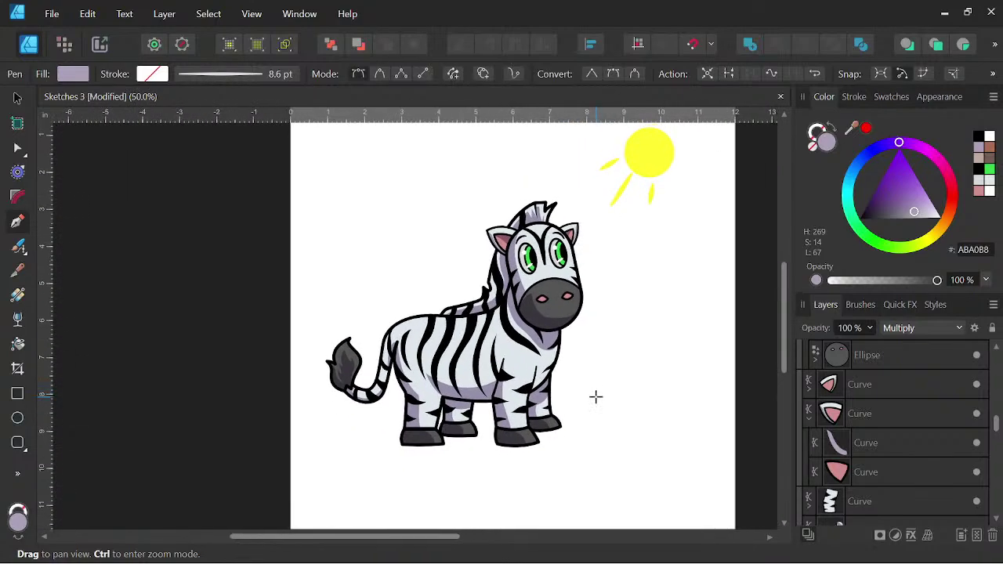
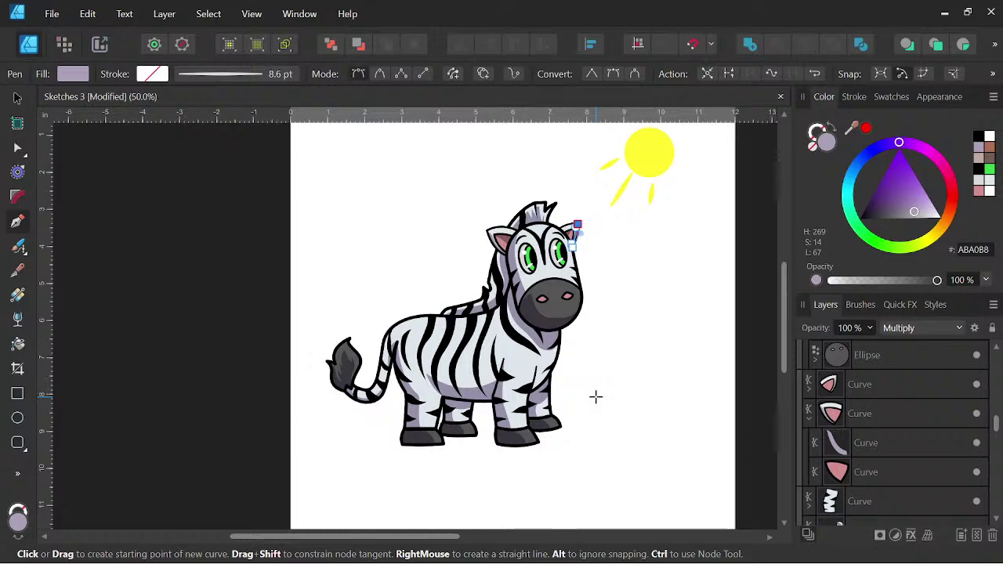
# Find the zebra's main body curve in the layer stack and expand it to reach its nested shading curves.
pyautogui.click(17, 98)
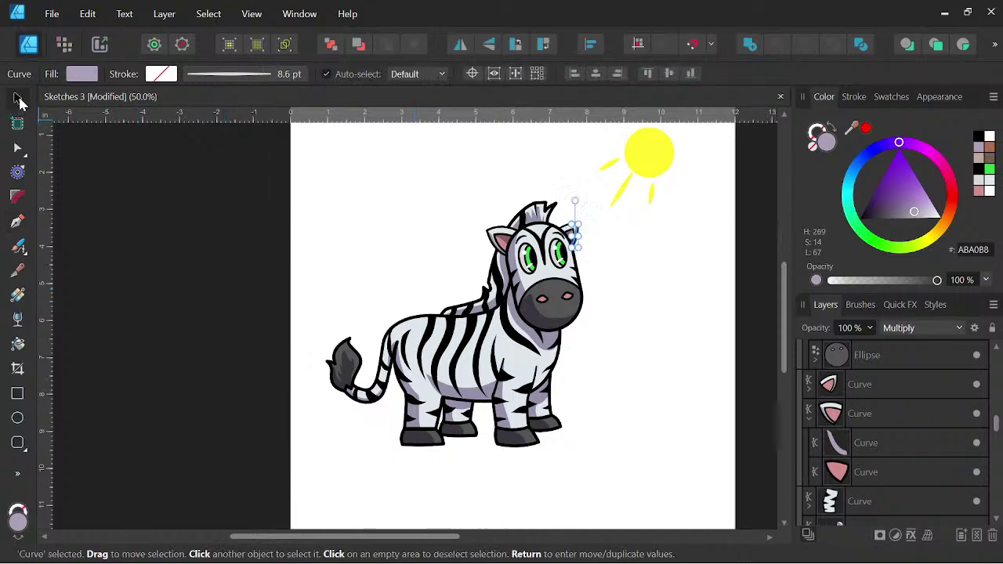
pyautogui.press('space')
pyautogui.moveTo(646, 302); pyautogui.dragTo(636, 287)
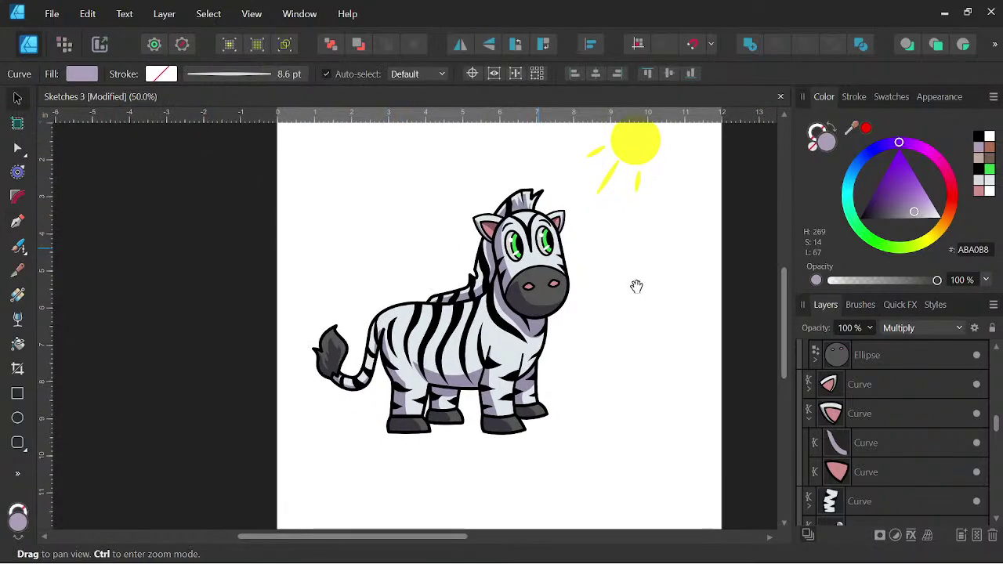
pyautogui.scroll(1, 551, 357)
pyautogui.click(445, 388)
pyautogui.click(447, 394)
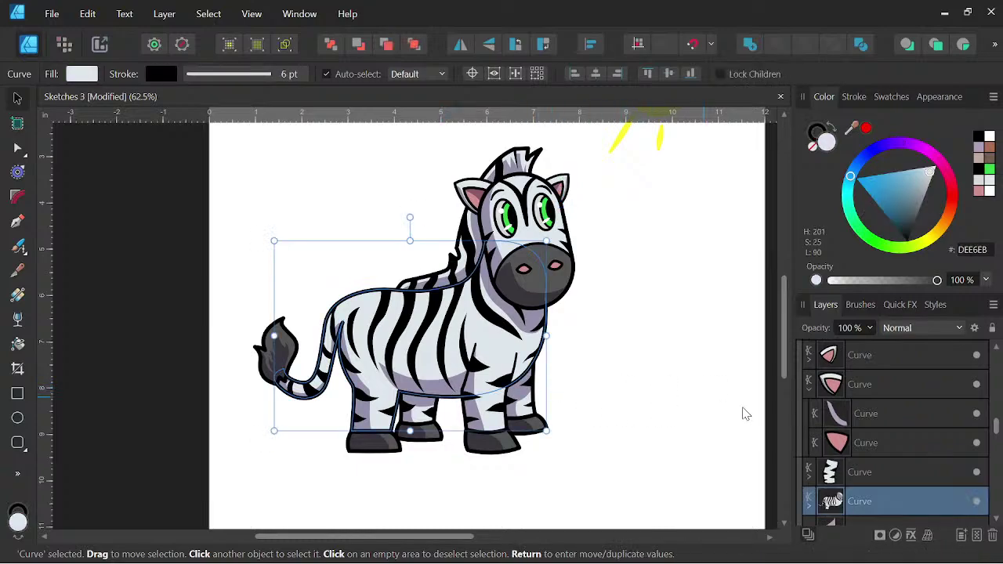
pyautogui.scroll(-2, 934, 471)
pyautogui.click(884, 444)
pyautogui.scroll(-4, 884, 443)
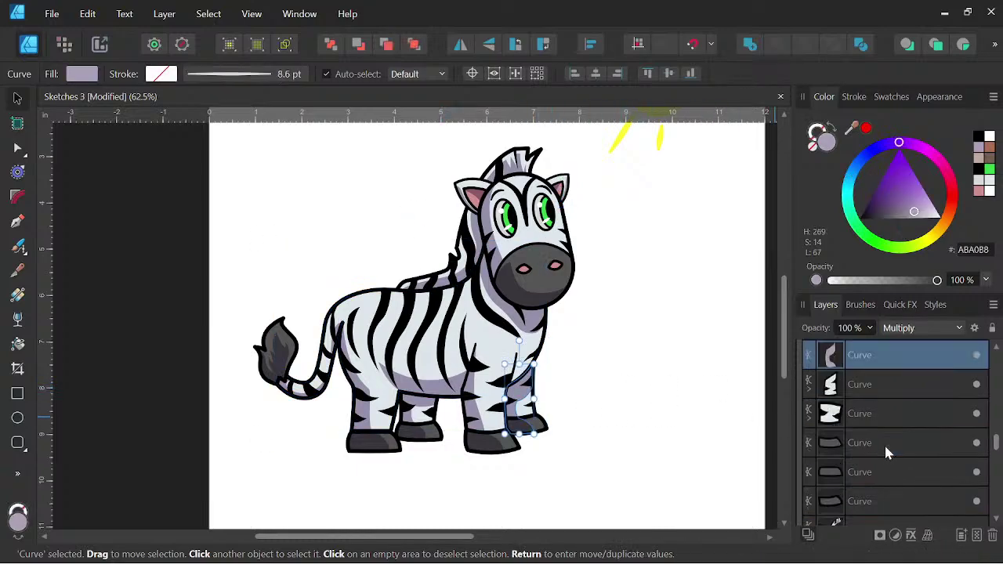
pyautogui.scroll(4, 886, 447)
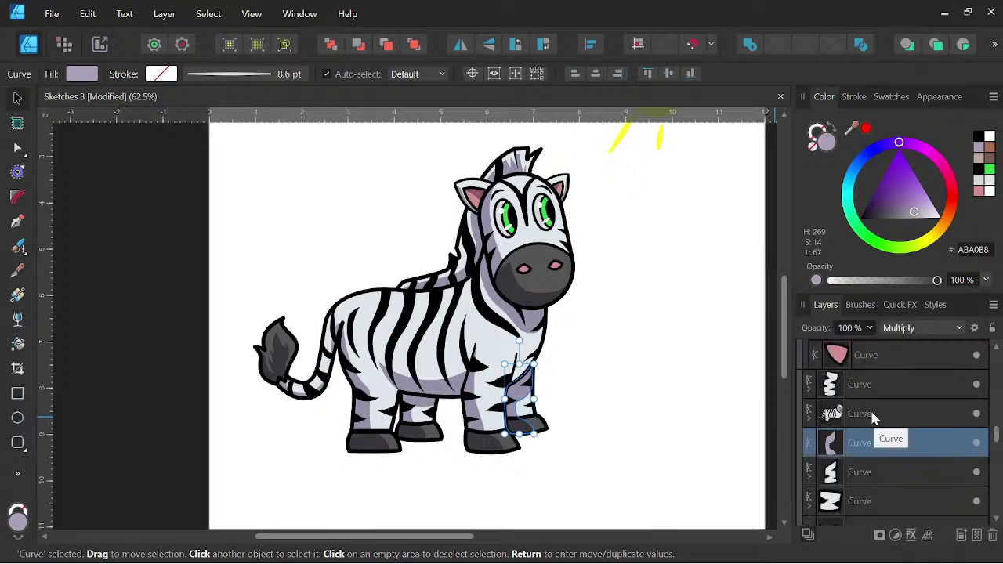
pyautogui.click(874, 417)
pyautogui.click(809, 417)
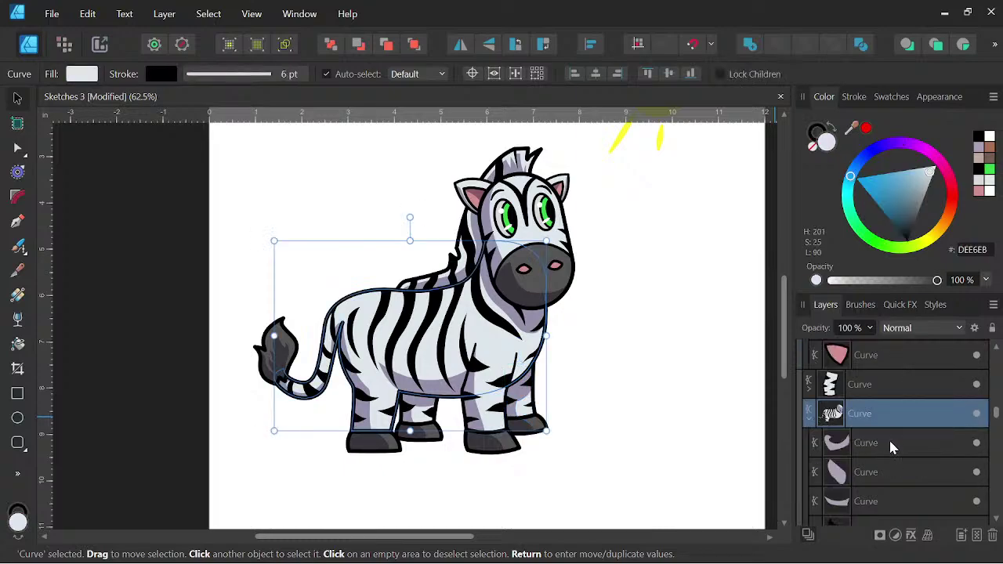
# Select the body's tail, neck and belly shading curves together and apply a Gaussian Blur with a 12 px radius.
pyautogui.click(890, 444)
pyautogui.scroll(-1, 889, 439)
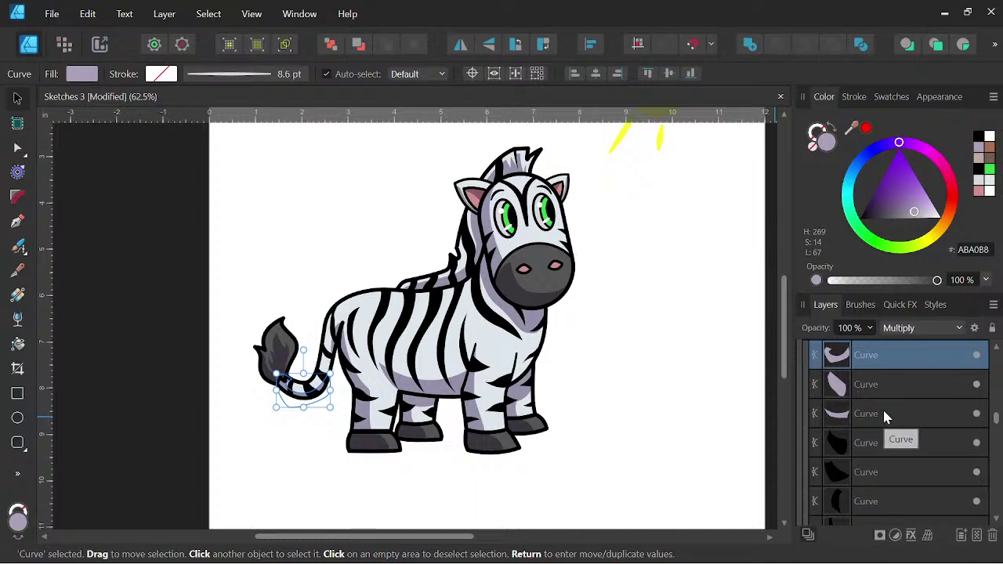
pyautogui.keyDown('shift'); pyautogui.click(885, 417); pyautogui.keyUp('shift')
pyautogui.scroll(2, 441, 329)
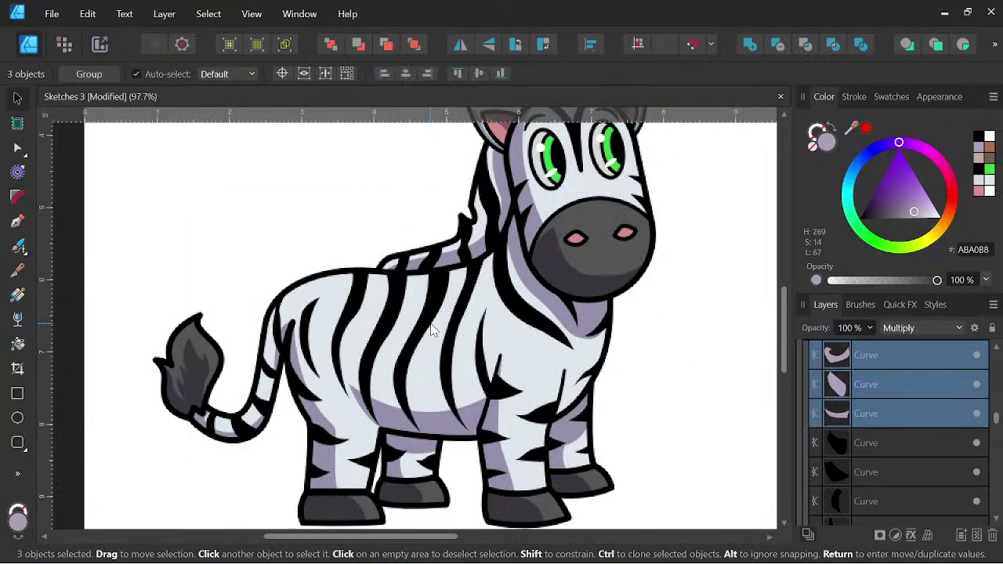
pyautogui.scroll(-2, 442, 329)
pyautogui.scroll(1, 441, 329)
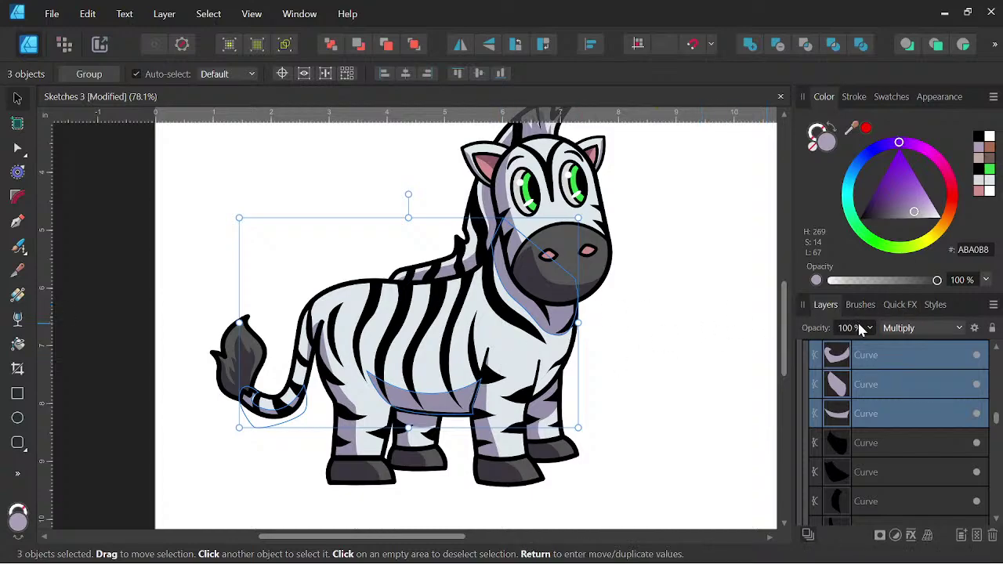
pyautogui.click(903, 307)
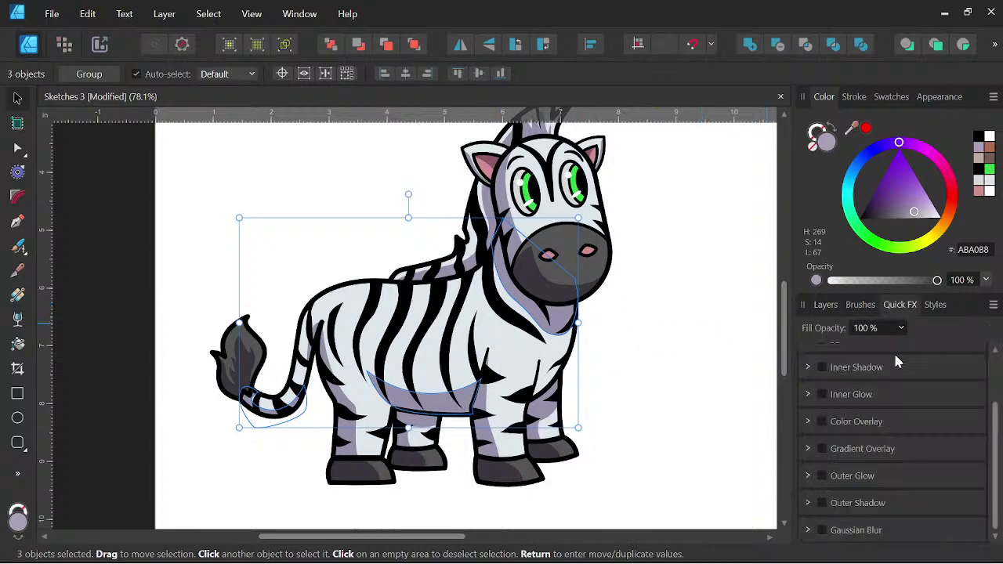
pyautogui.click(821, 531)
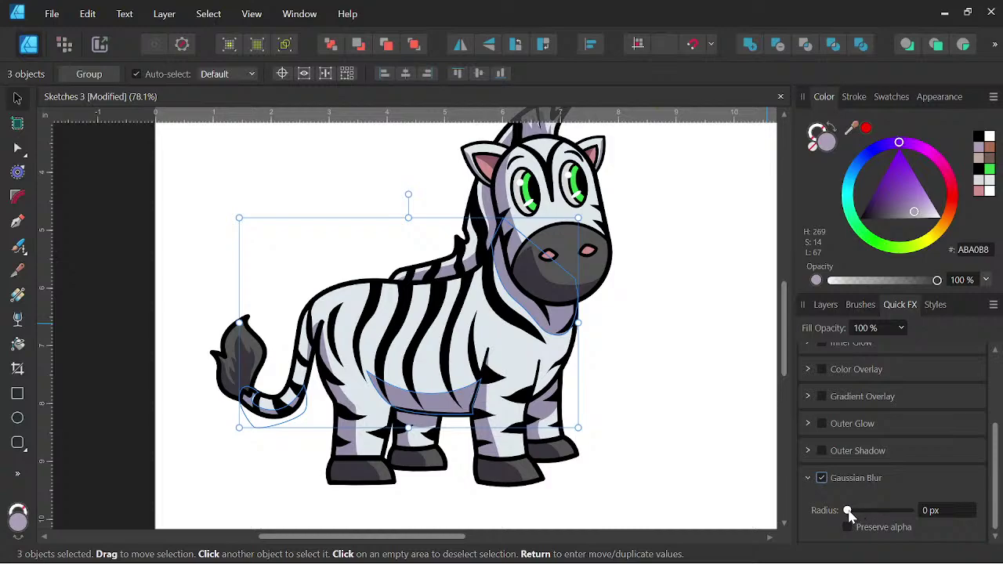
pyautogui.moveTo(848, 510); pyautogui.dragTo(875, 514)
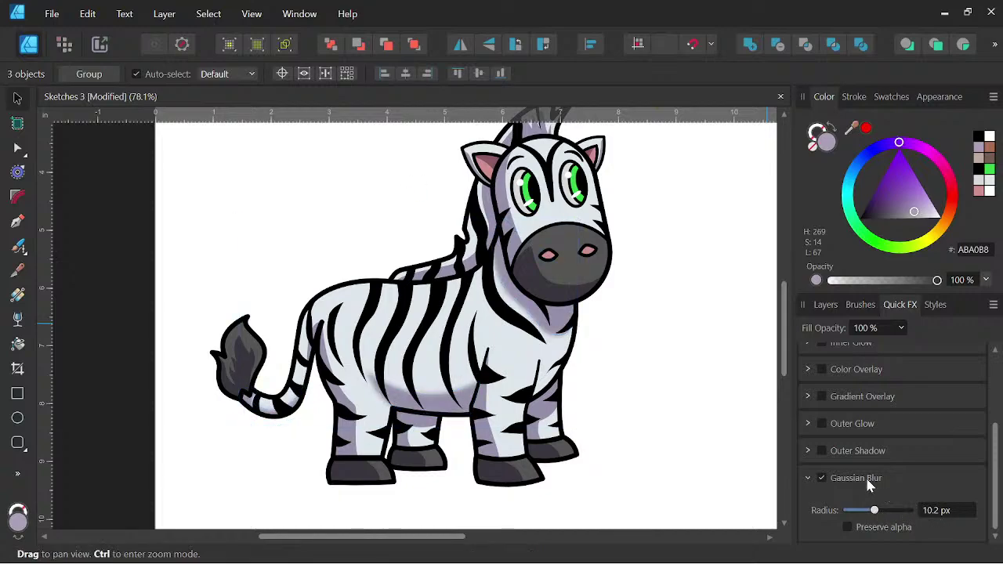
pyautogui.click(928, 510)
pyautogui.write('12')
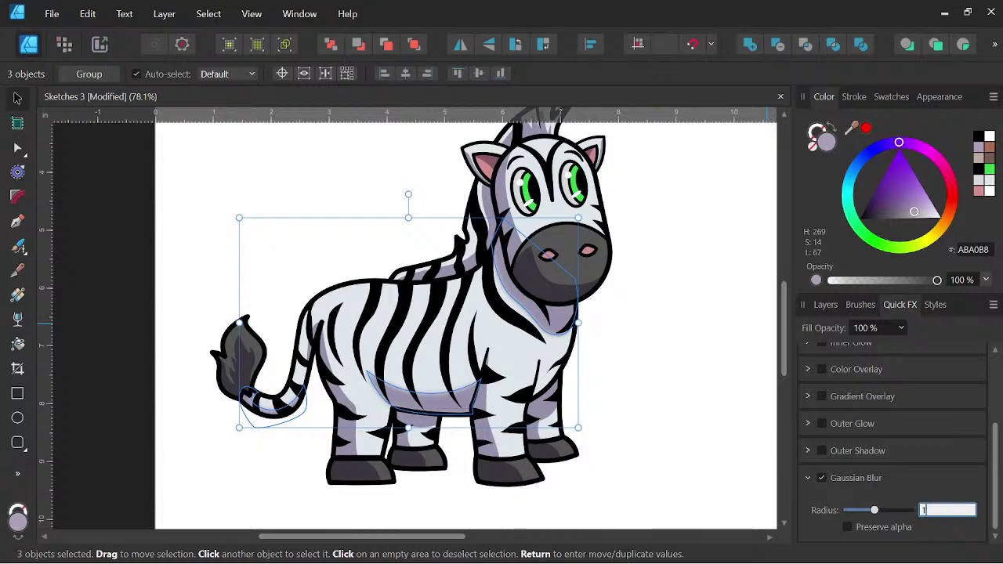
pyautogui.press('Return')
pyautogui.press('space')
pyautogui.scroll(-3, 622, 438)
pyautogui.press('space')
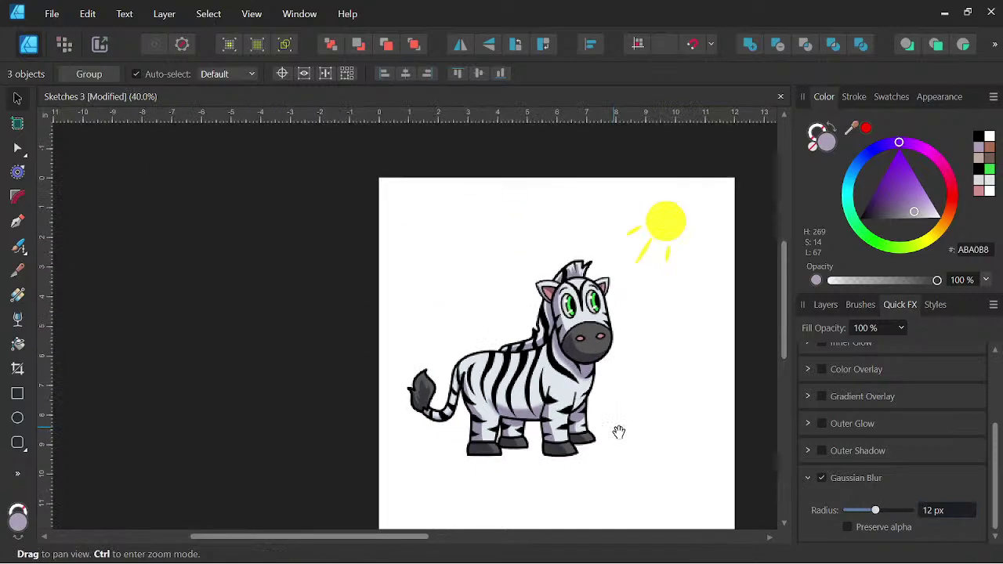
pyautogui.moveTo(618, 432); pyautogui.dragTo(573, 415)
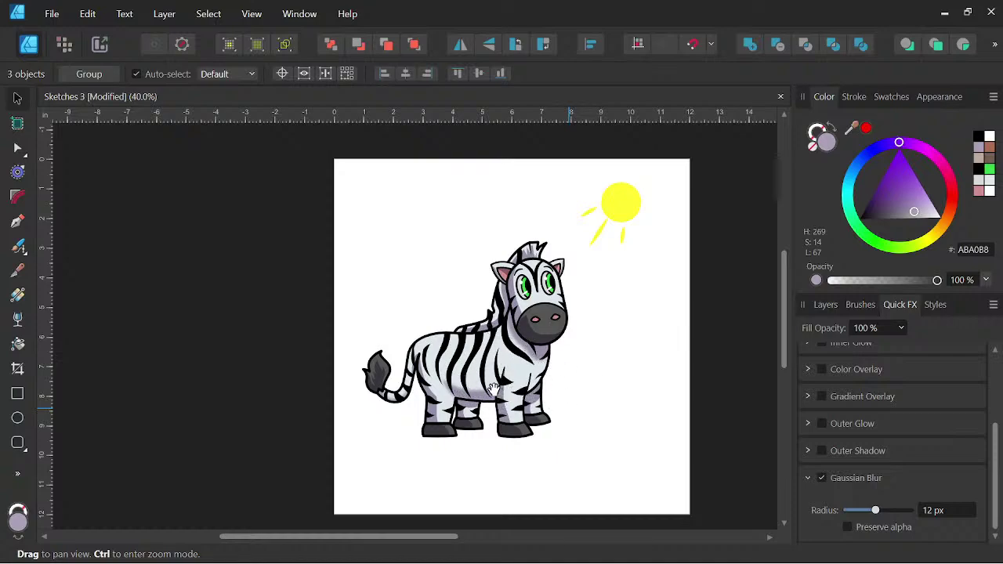
pyautogui.scroll(5, 493, 388)
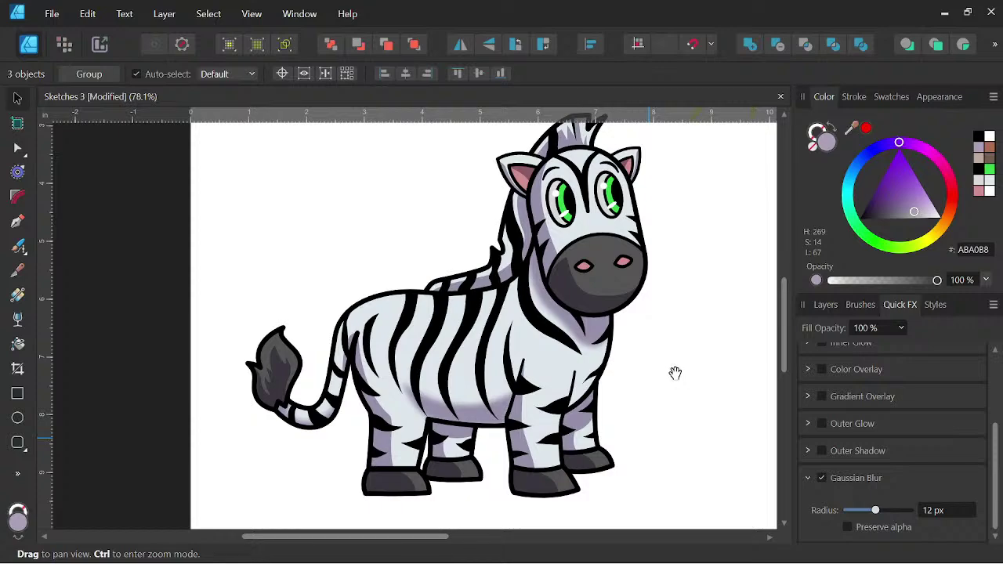
# Draw a flat horizontal ellipse about 2 in wide across the zebra's upper back, inside the body curve, and fill it white.
pyautogui.click(826, 304)
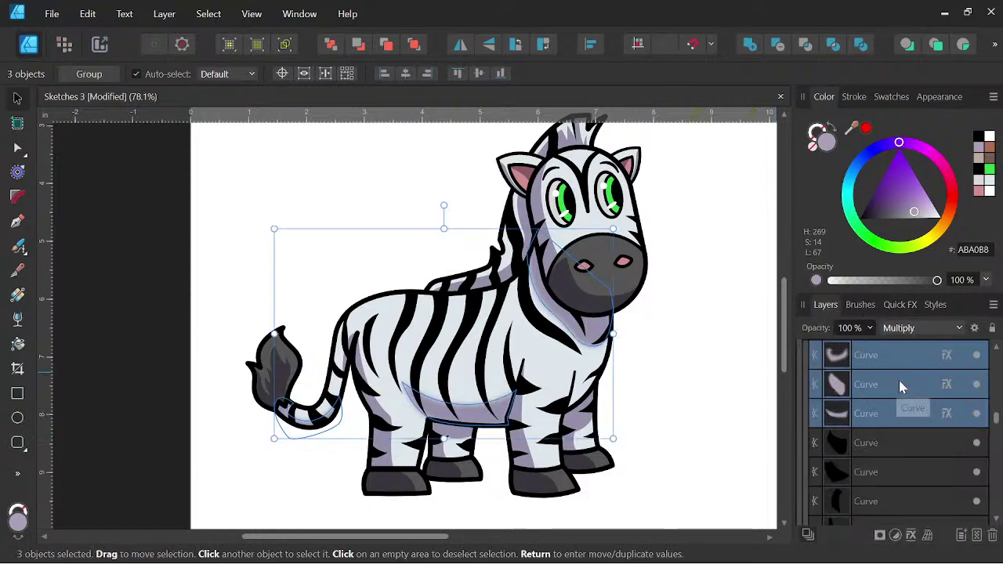
pyautogui.scroll(3, 902, 385)
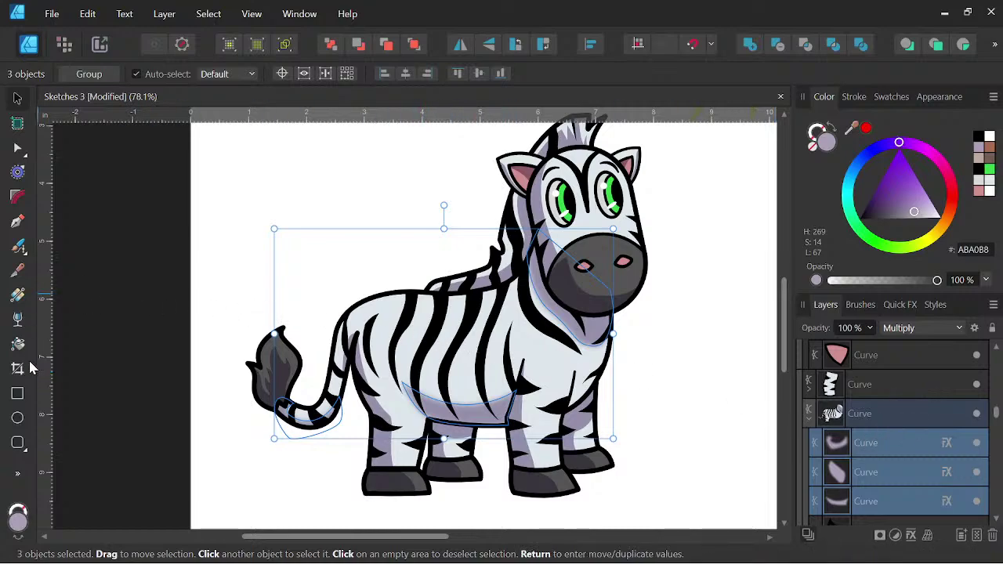
pyautogui.click(18, 417)
pyautogui.scroll(1, 365, 359)
pyautogui.moveTo(393, 293); pyautogui.dragTo(543, 335)
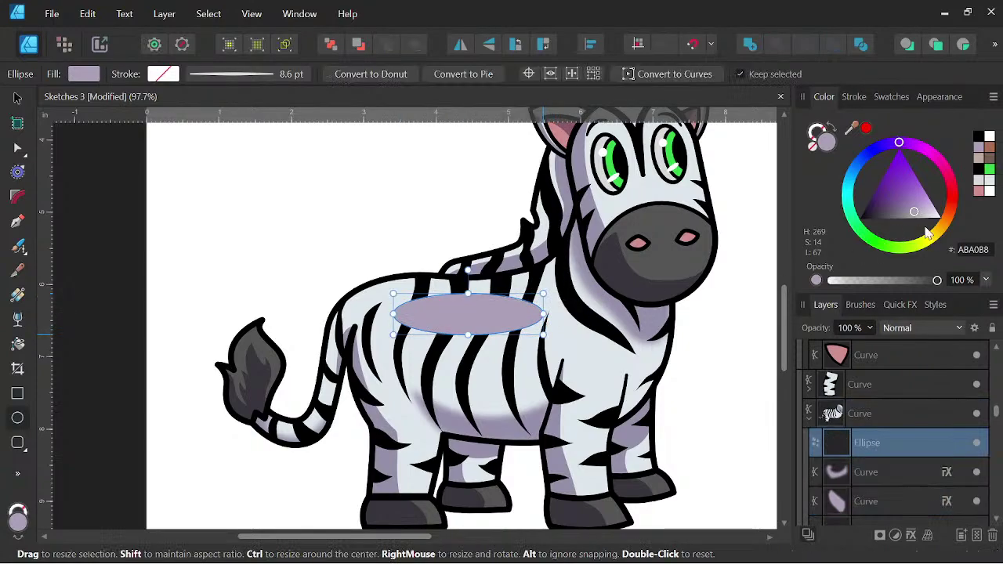
pyautogui.click(915, 210)
pyautogui.moveTo(915, 210); pyautogui.dragTo(958, 235)
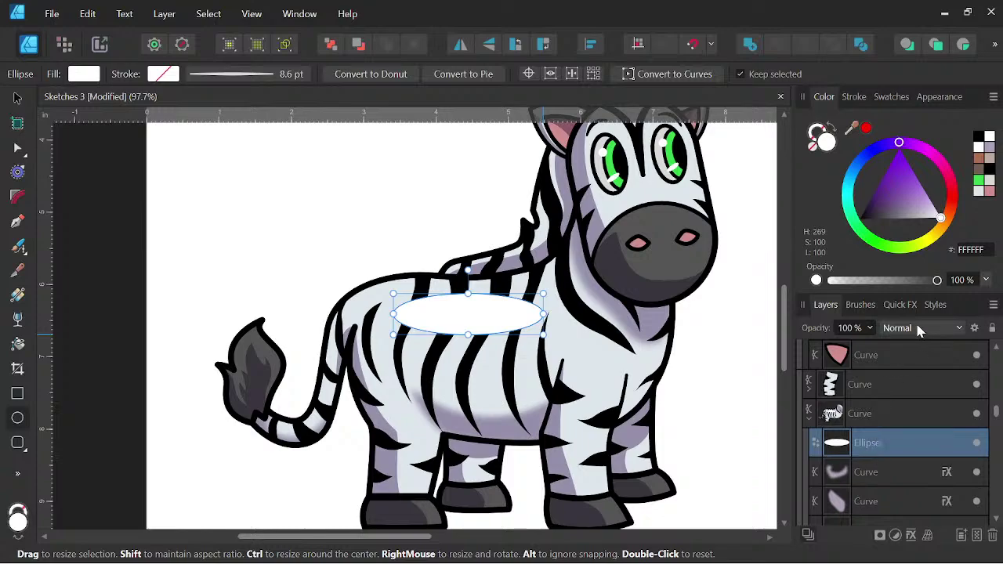
# Apply a Gaussian Blur with a radius of about 60.3 px to the white back ellipse.
pyautogui.click(899, 305)
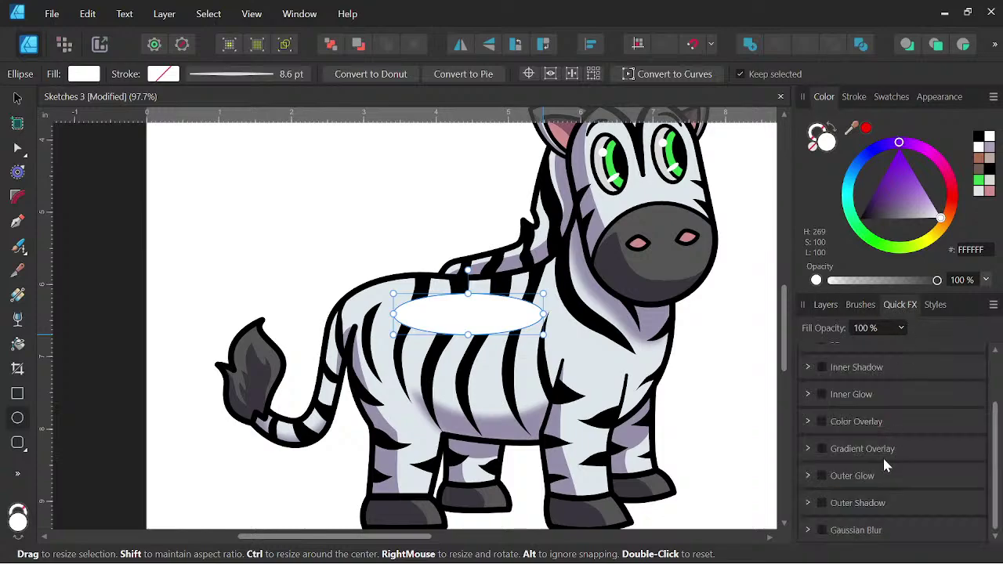
pyautogui.click(821, 531)
pyautogui.scroll(-1, 961, 431)
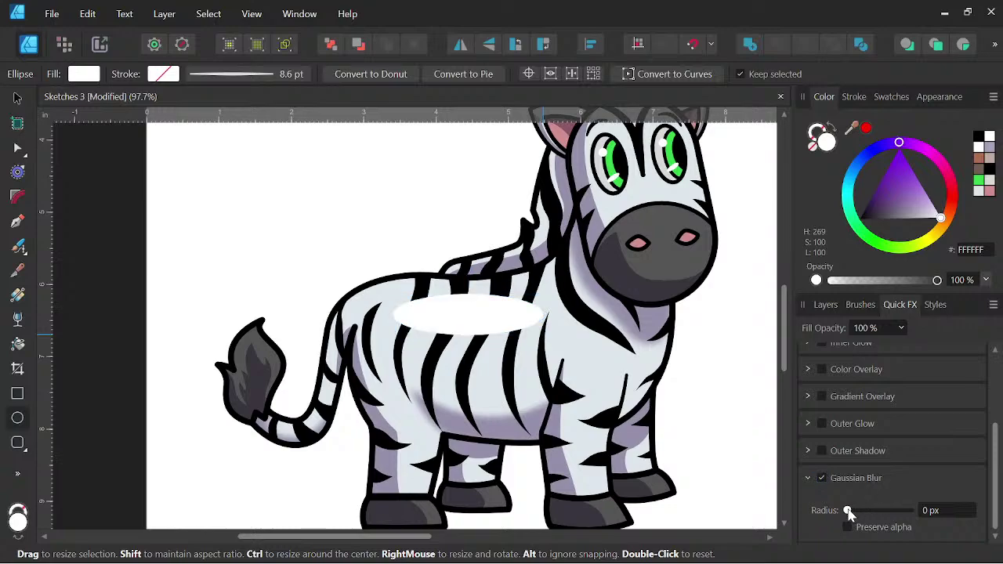
pyautogui.moveTo(849, 514); pyautogui.dragTo(904, 520)
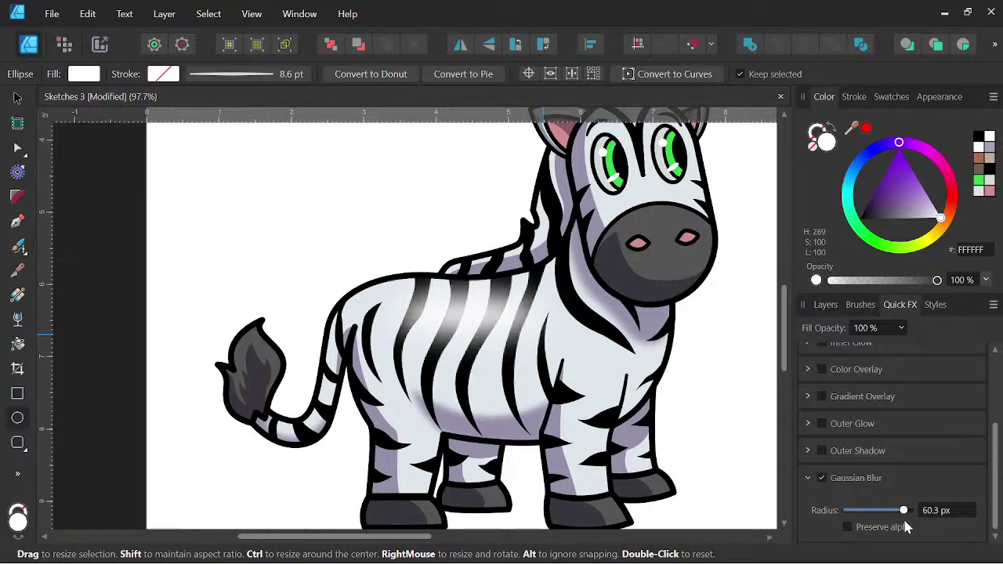
pyautogui.click(834, 305)
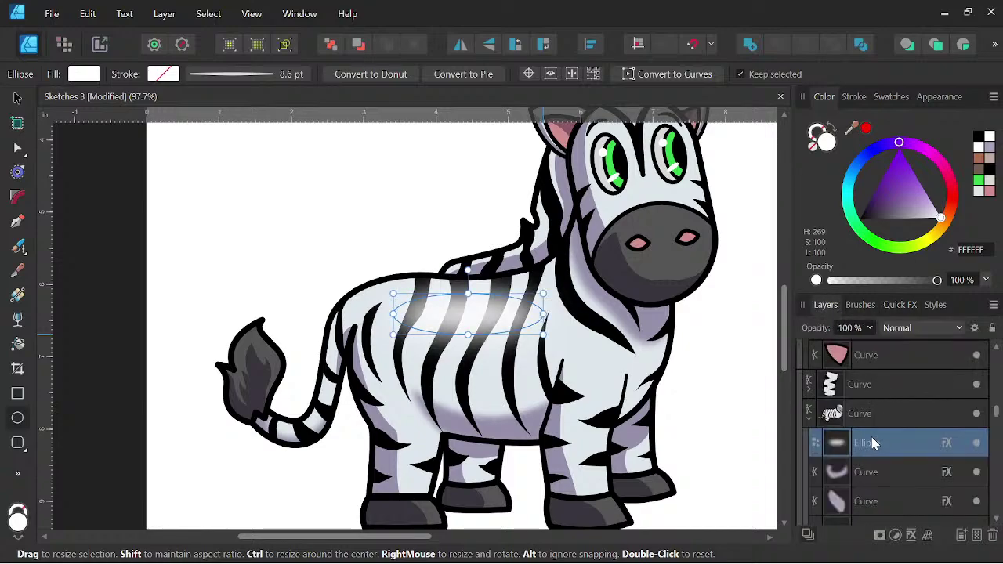
pyautogui.moveTo(871, 442); pyautogui.dragTo(874, 471)
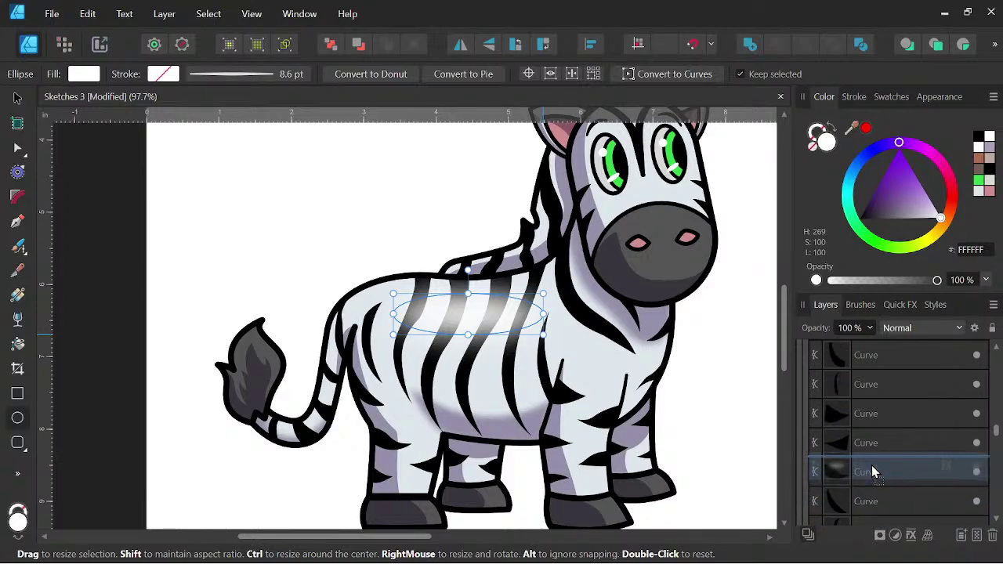
pyautogui.moveTo(883, 380); pyautogui.dragTo(874, 413)
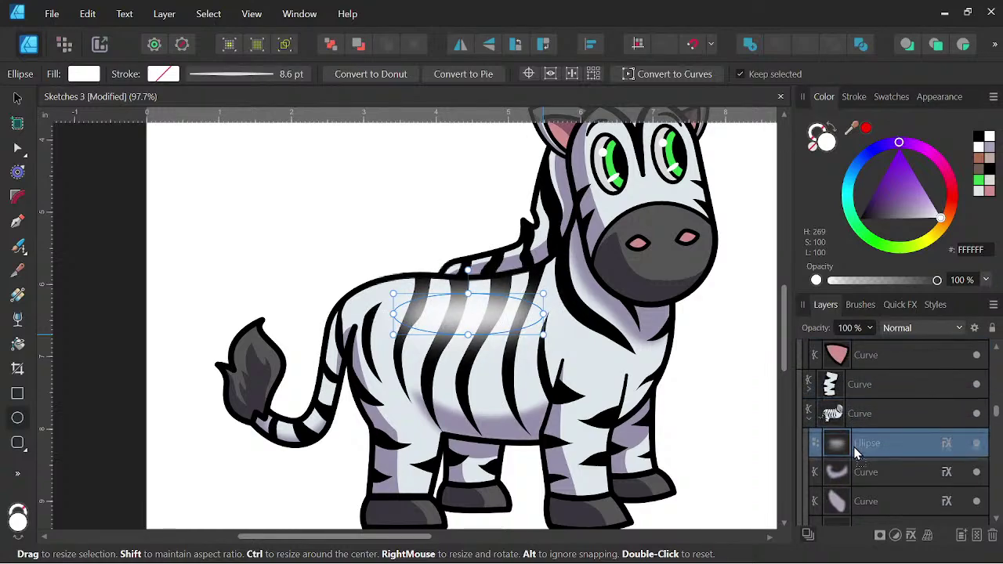
pyautogui.click(951, 328)
pyautogui.scroll(-1, 907, 224)
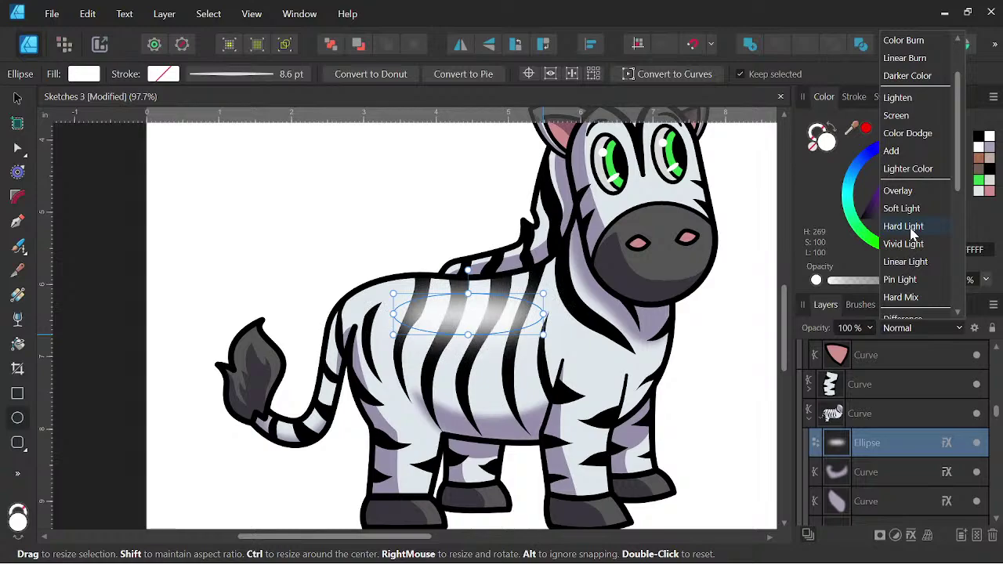
pyautogui.scroll(2, 902, 60)
pyautogui.click(898, 40)
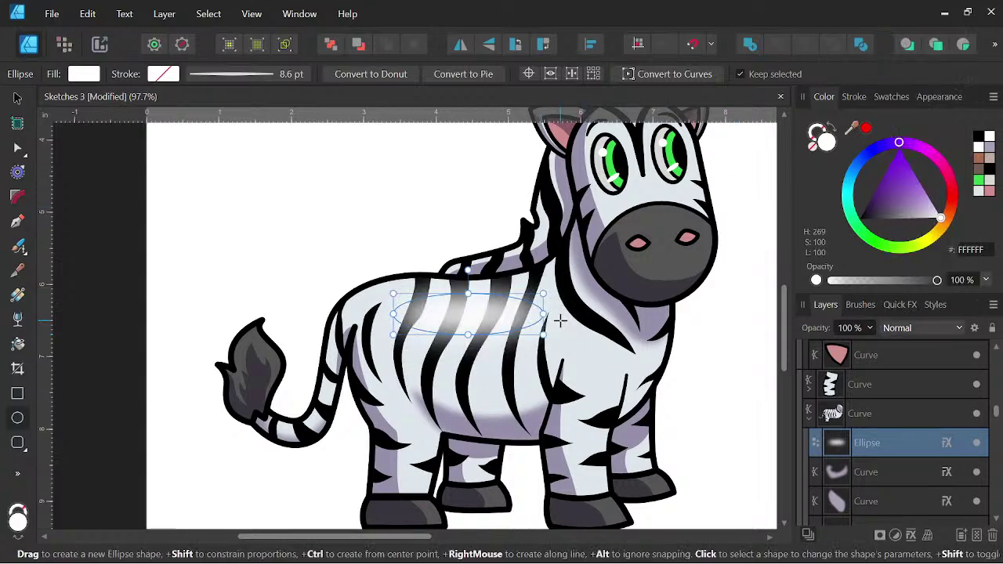
# Enlarge the blurred white ellipse to about 2.3 in wide and move it up against the zebra's back line.
pyautogui.scroll(-4, 557, 314)
pyautogui.moveTo(682, 406); pyautogui.dragTo(539, 403)
pyautogui.scroll(-1, 572, 408)
pyautogui.scroll(4, 422, 358)
pyautogui.moveTo(350, 291); pyautogui.dragTo(338, 290)
pyautogui.moveTo(471, 307); pyautogui.dragTo(471, 322)
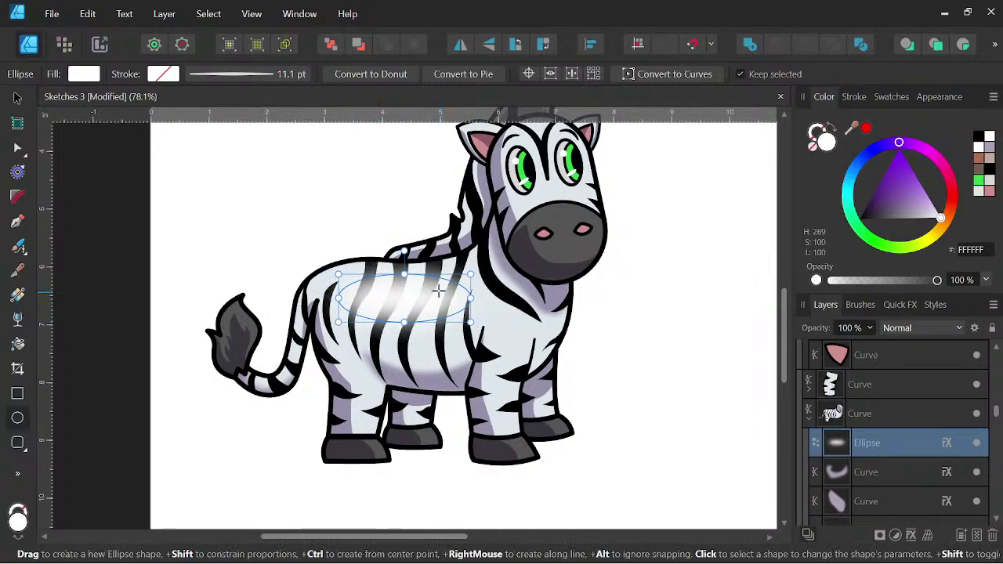
pyautogui.click(14, 96)
pyautogui.moveTo(424, 306); pyautogui.dragTo(428, 296)
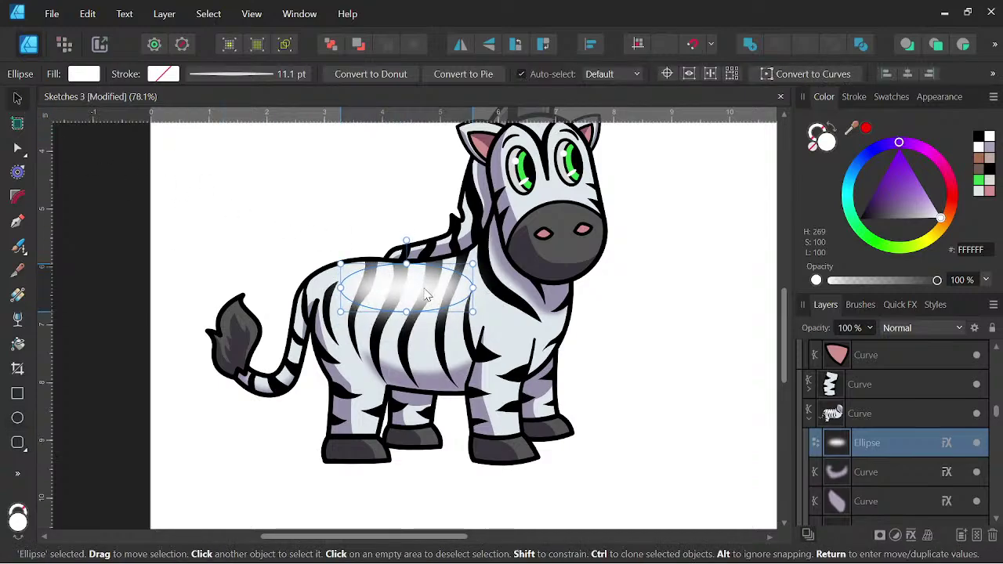
# Lower the back highlight ellipse's opacity to 72%.
pyautogui.click(870, 329)
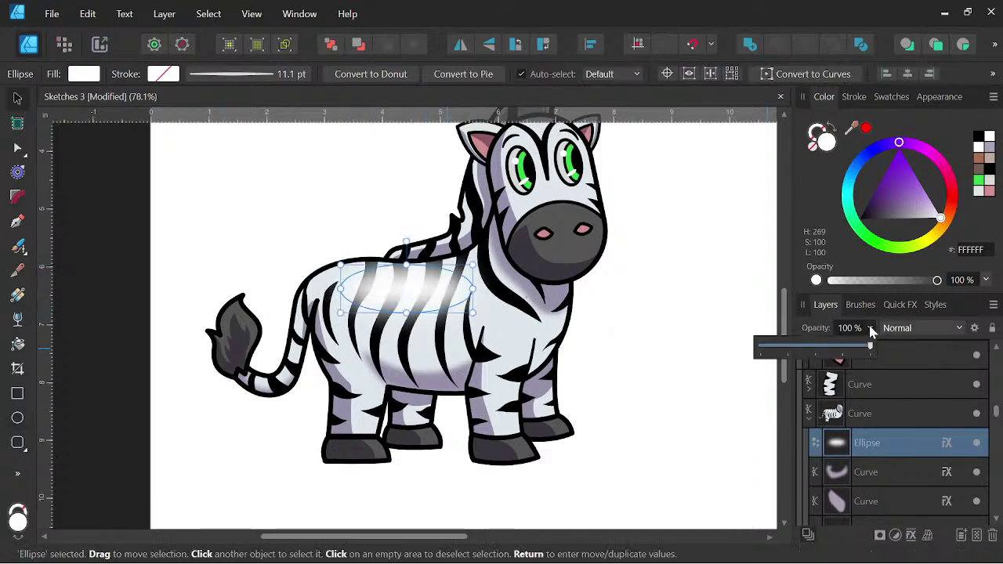
pyautogui.moveTo(871, 348); pyautogui.dragTo(838, 348)
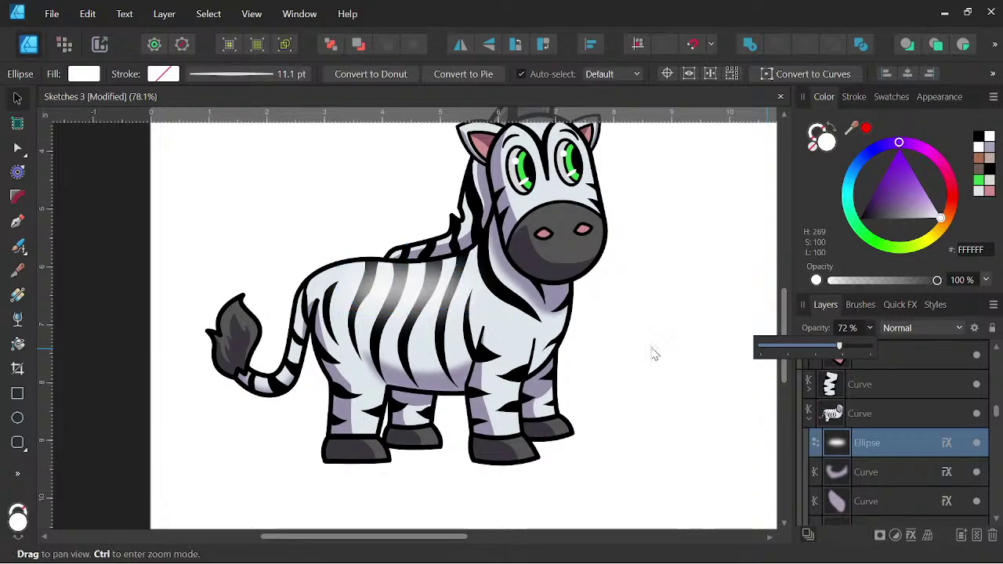
pyautogui.scroll(-1, 584, 354)
pyautogui.scroll(-2, 582, 350)
pyautogui.moveTo(641, 364); pyautogui.dragTo(574, 367)
pyautogui.scroll(4, 523, 303)
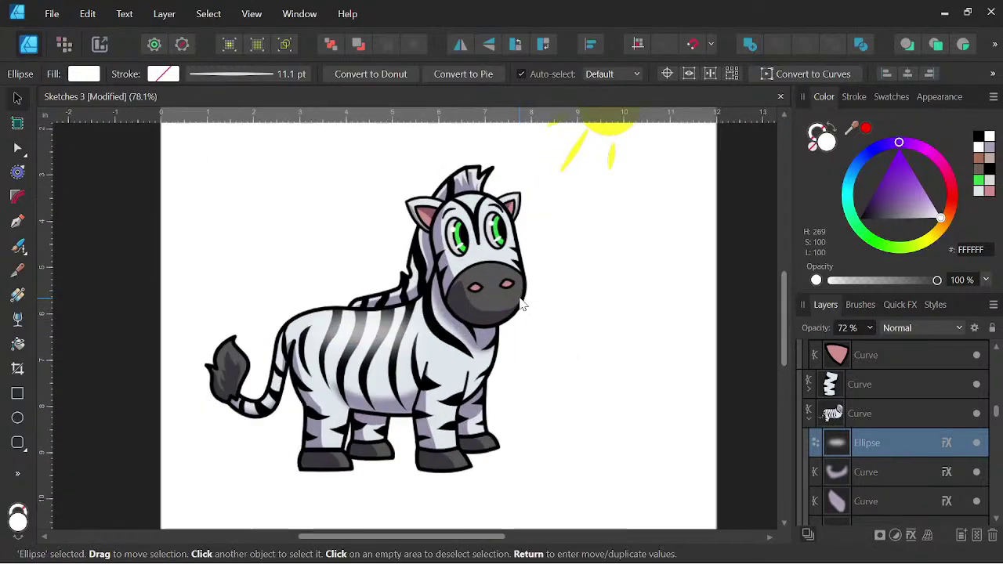
pyautogui.moveTo(571, 226); pyautogui.dragTo(576, 310)
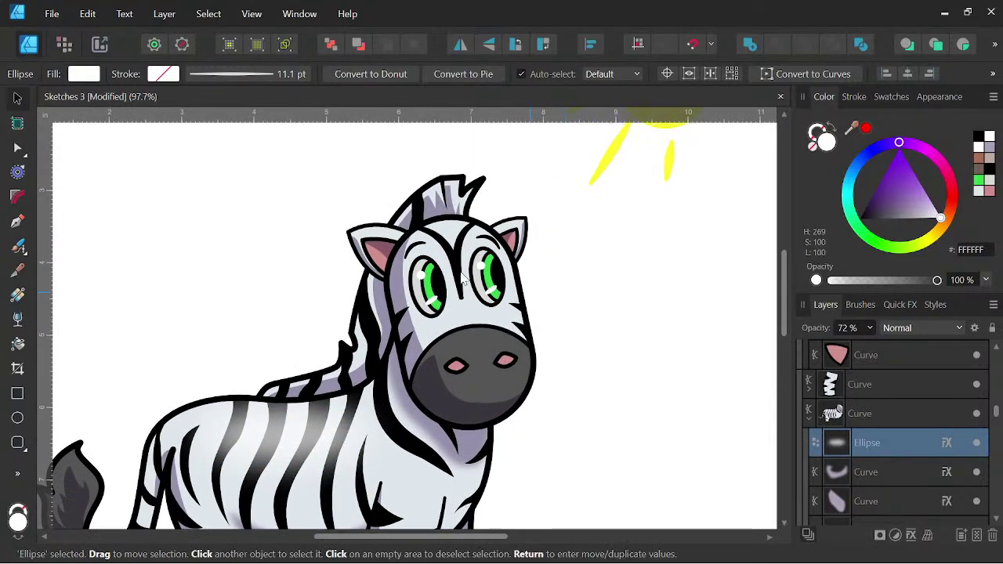
pyautogui.click(17, 221)
pyautogui.scroll(1, 483, 226)
pyautogui.click(450, 217)
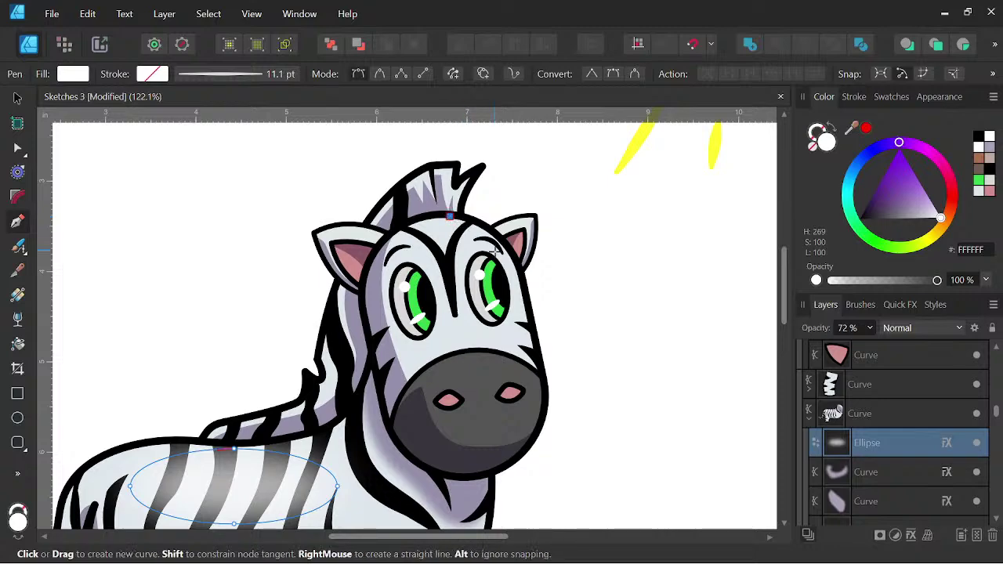
pyautogui.moveTo(516, 355); pyautogui.dragTo(531, 473)
pyautogui.scroll(-1, 569, 412)
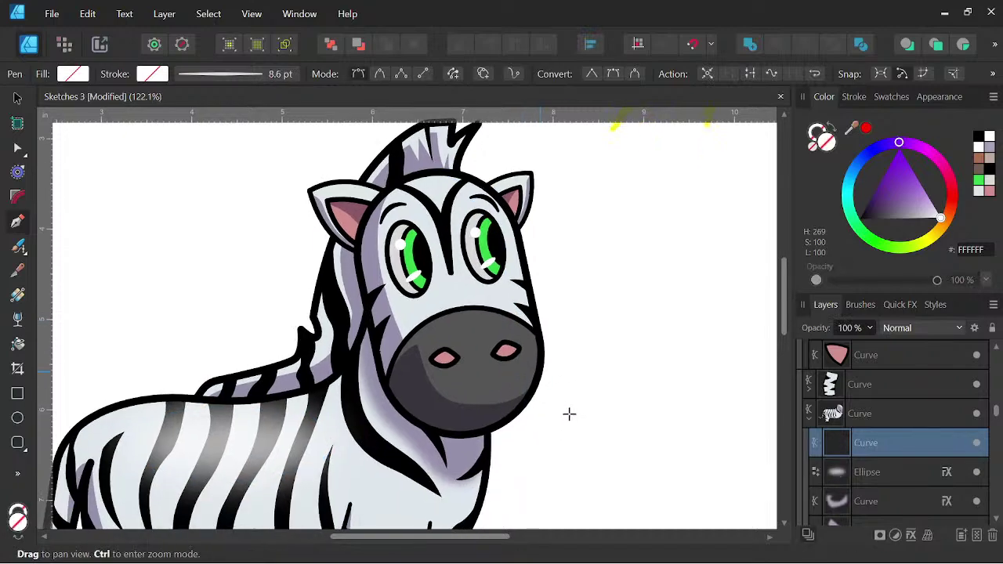
pyautogui.scroll(-1, 506, 308)
pyautogui.moveTo(506, 308); pyautogui.dragTo(454, 303)
pyautogui.hotkey('ctrl', 'z')
pyautogui.hotkey('ctrl', 'z')
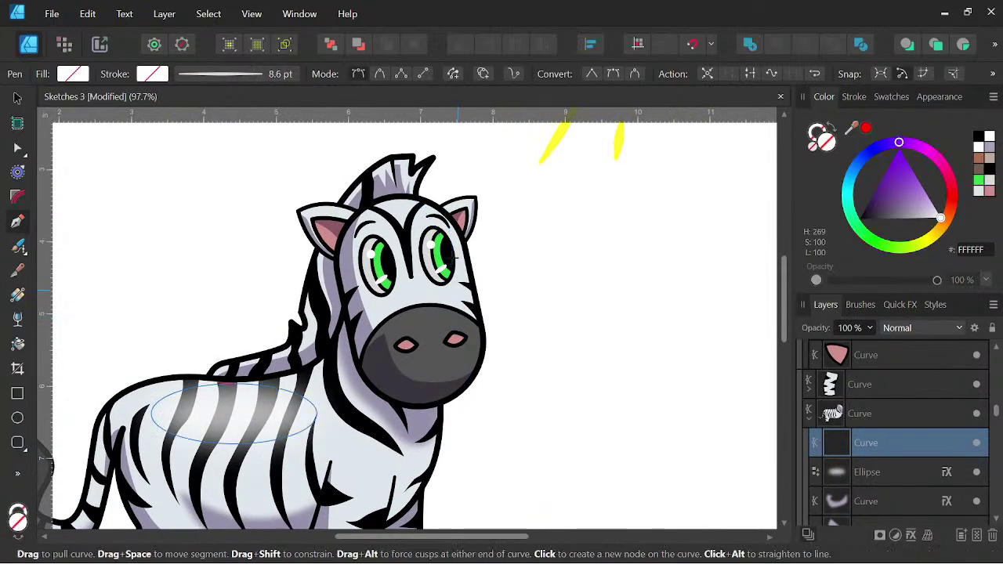
# Draw a closed curve from the zebra's forehead down to the muzzle and back around outside the sun-facing side of the head.
pyautogui.click(416, 199)
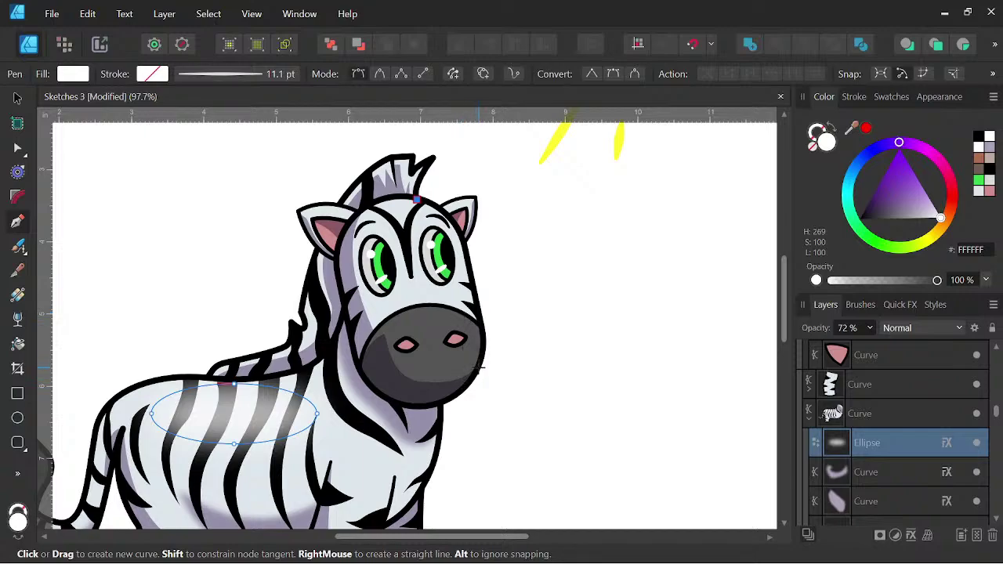
pyautogui.moveTo(479, 368); pyautogui.dragTo(482, 460)
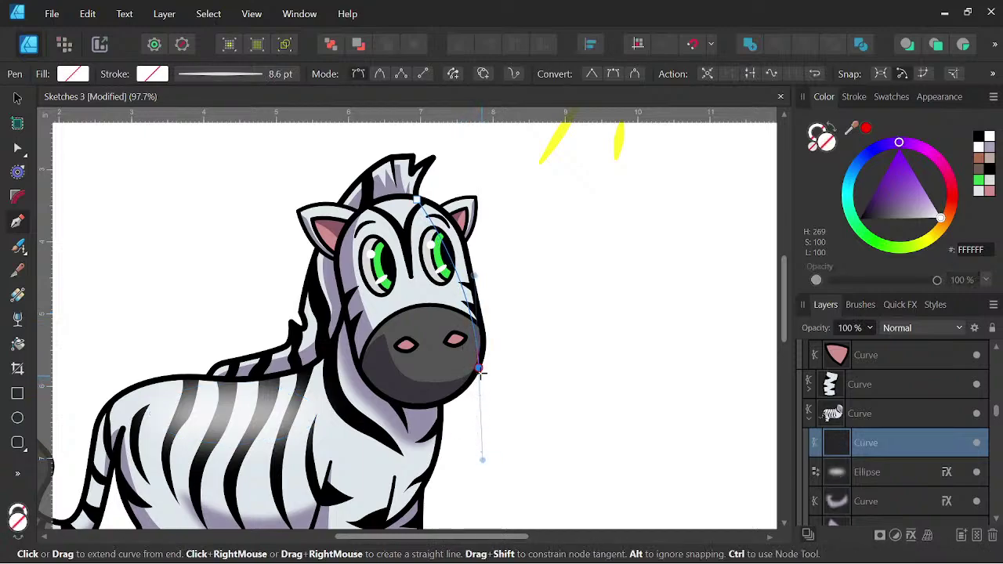
pyautogui.click(479, 368)
pyautogui.moveTo(481, 232); pyautogui.dragTo(455, 153)
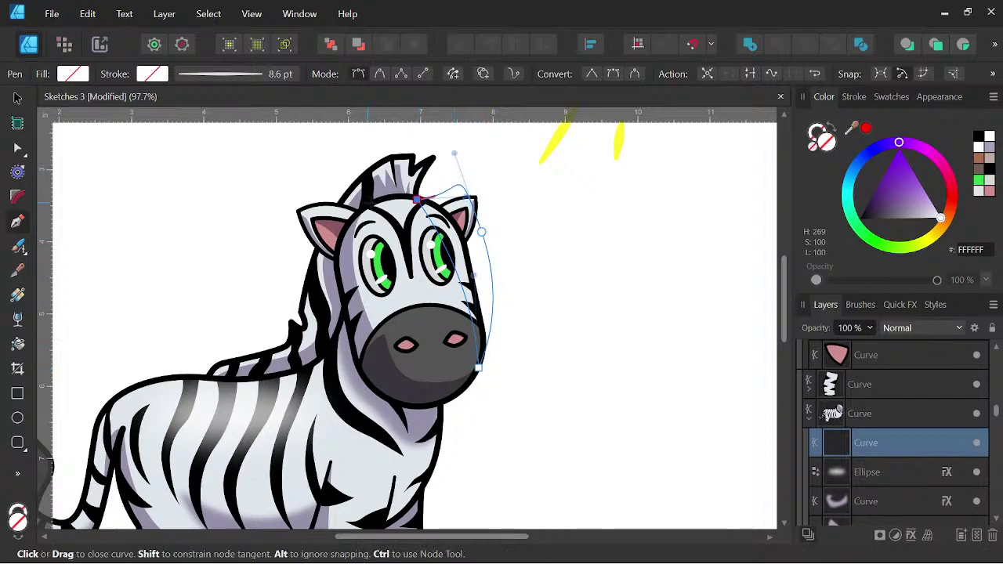
pyautogui.click(416, 200)
# Fill the head highlight curve with near-white FBFBFB and clip it inside the head's rounded rectangle.
pyautogui.click(935, 220)
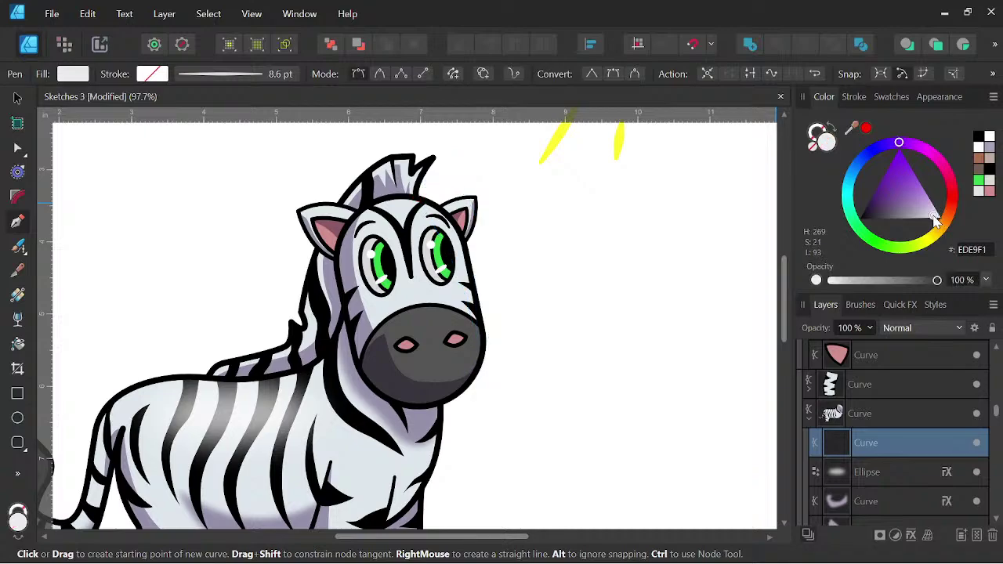
pyautogui.moveTo(935, 219); pyautogui.dragTo(940, 218)
pyautogui.moveTo(866, 450); pyautogui.dragTo(848, 429)
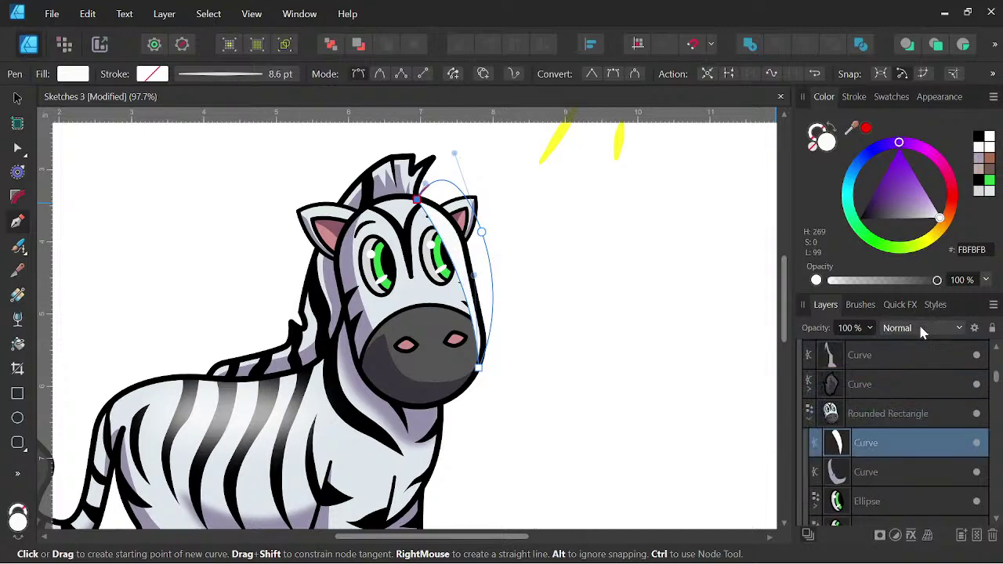
# Apply a Gaussian Blur with a radius of about 56.7 px to the head highlight.
pyautogui.click(901, 306)
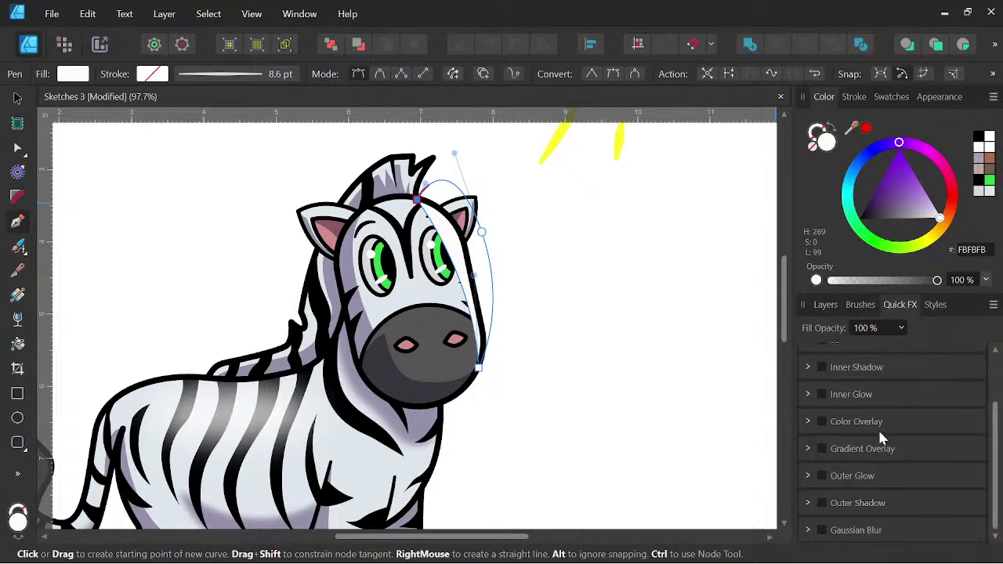
pyautogui.click(822, 531)
pyautogui.scroll(-2, 848, 498)
pyautogui.moveTo(846, 512); pyautogui.dragTo(908, 531)
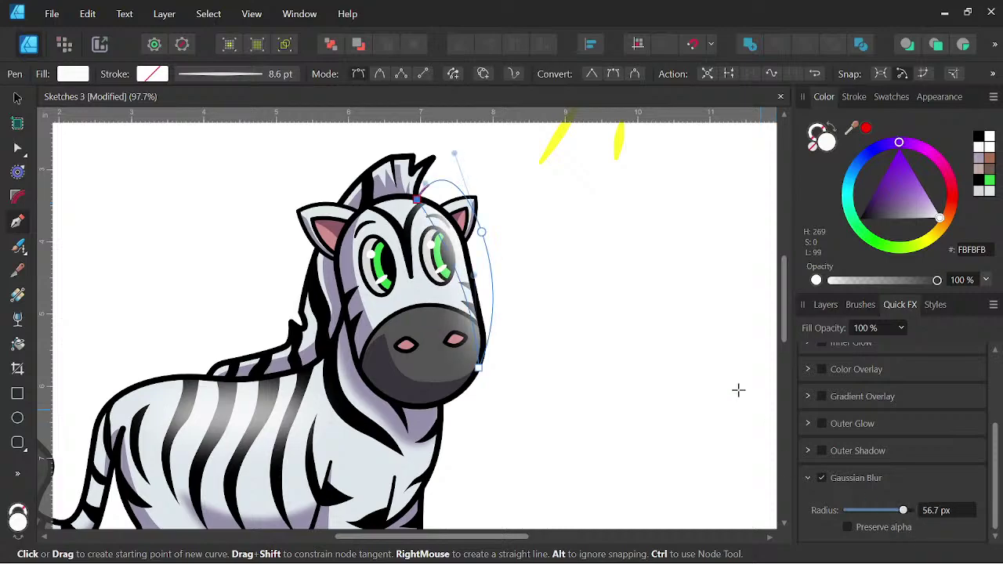
pyautogui.keyDown('ctrl'); pyautogui.scroll(-4, 657, 326); pyautogui.keyUp('ctrl')
pyautogui.keyDown('ctrl'); pyautogui.scroll(-1, 657, 326); pyautogui.keyUp('ctrl')
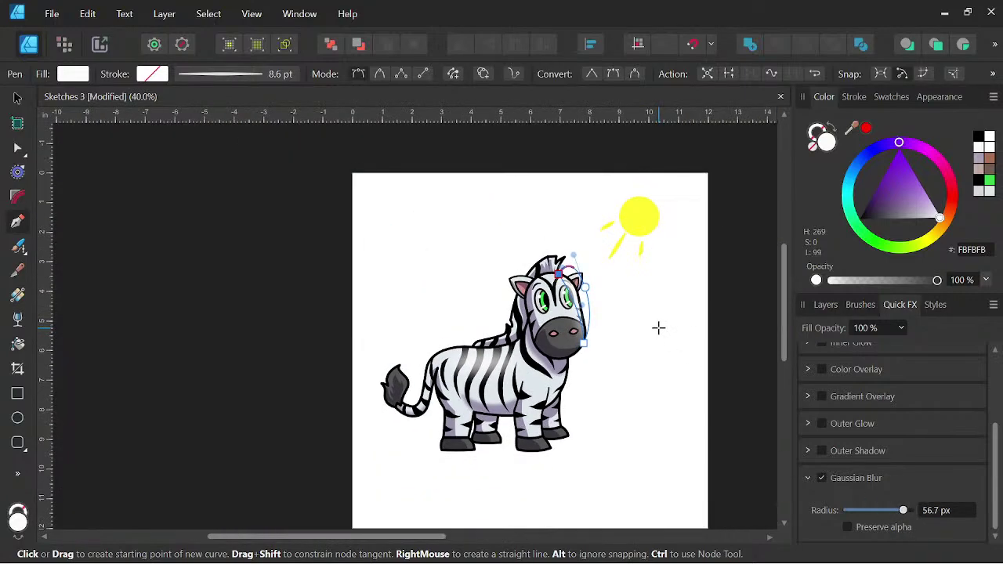
# Move the blurred head highlight beneath both eye ellipses in the layer order and deselect it.
pyautogui.click(826, 305)
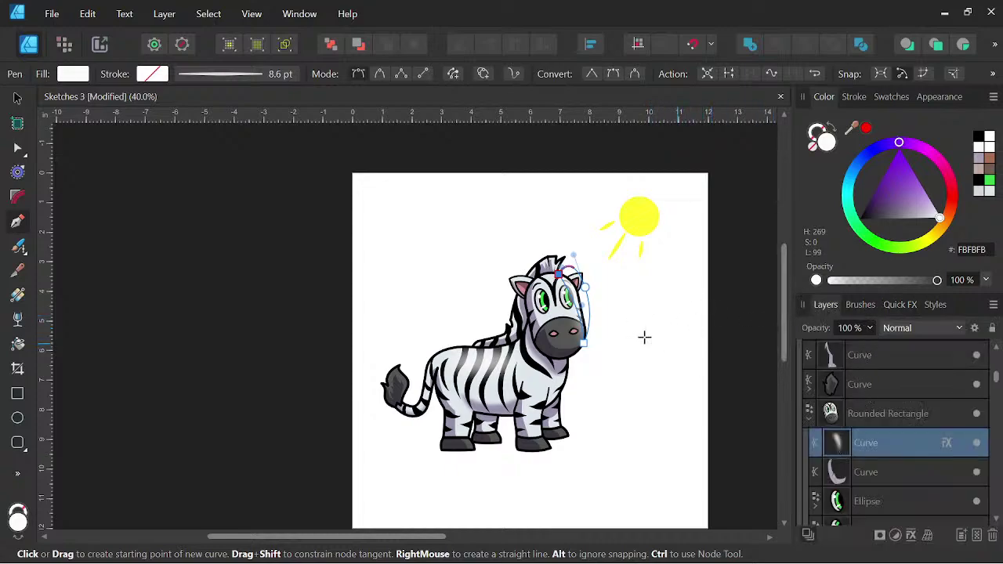
pyautogui.click(17, 99)
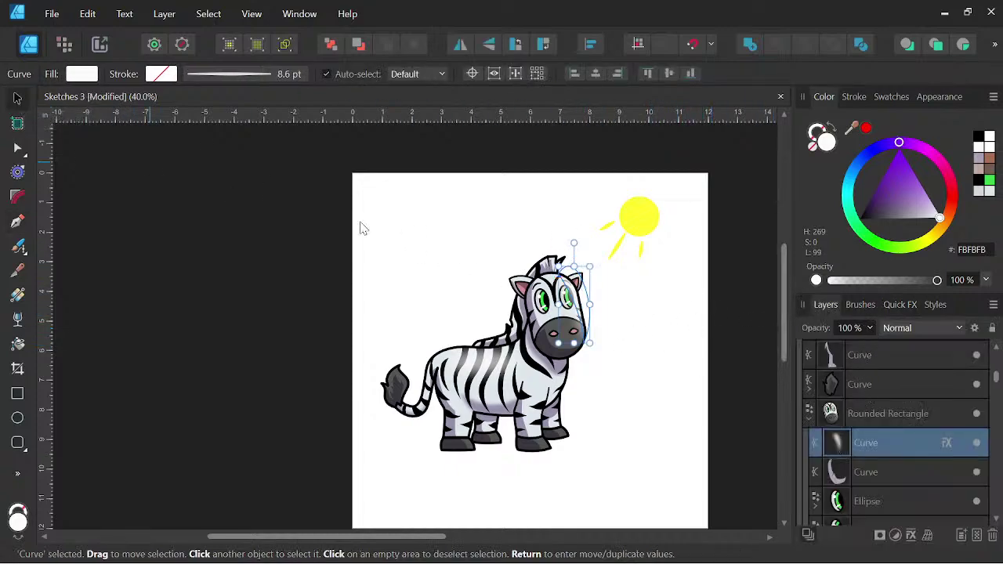
pyautogui.moveTo(878, 449)
pyautogui.mouseDown()
pyautogui.moveTo(863, 527)
pyautogui.moveTo(869, 460)
pyautogui.mouseUp()
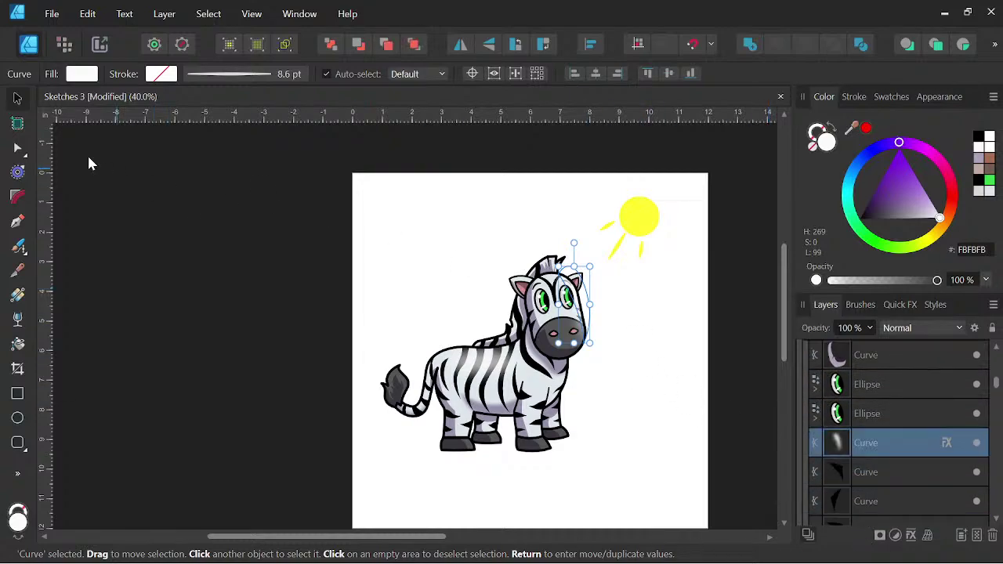
pyautogui.click(214, 230)
# Examine the zebra's head and body up close and at full size to judge the highlights and shading.
pyautogui.moveTo(672, 353); pyautogui.dragTo(628, 356)
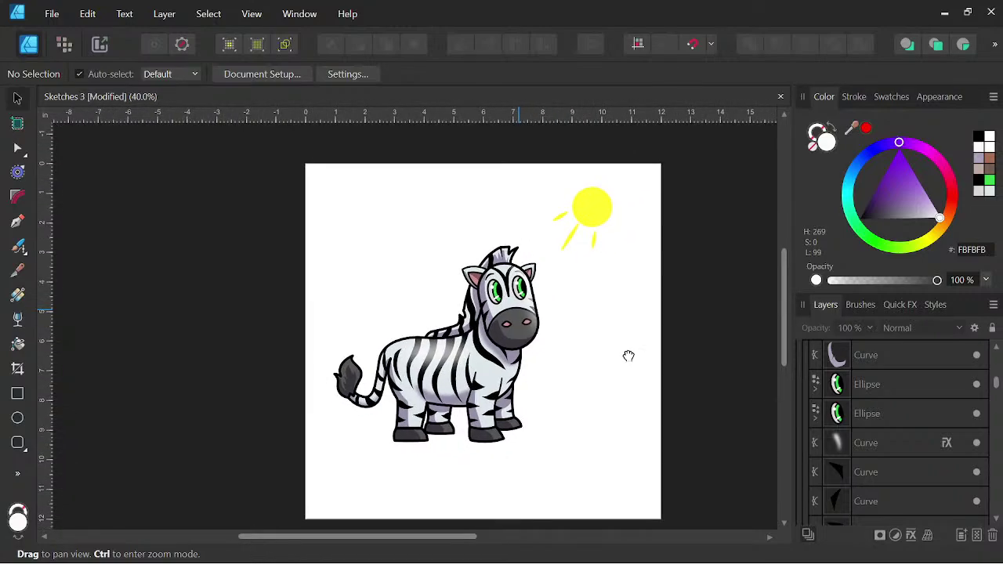
pyautogui.scroll(3, 540, 345)
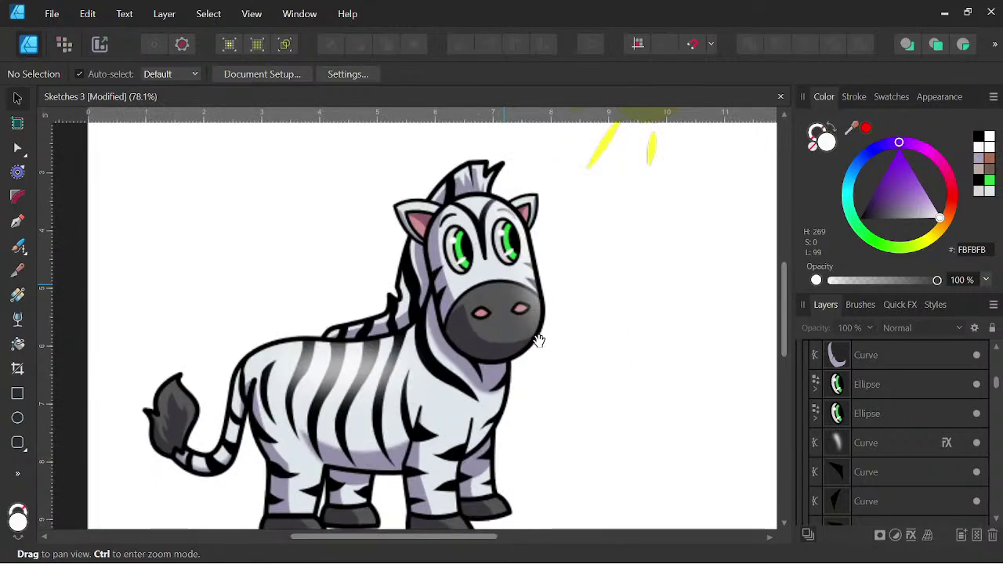
pyautogui.moveTo(587, 277); pyautogui.dragTo(625, 263)
pyautogui.scroll(-2, 625, 263)
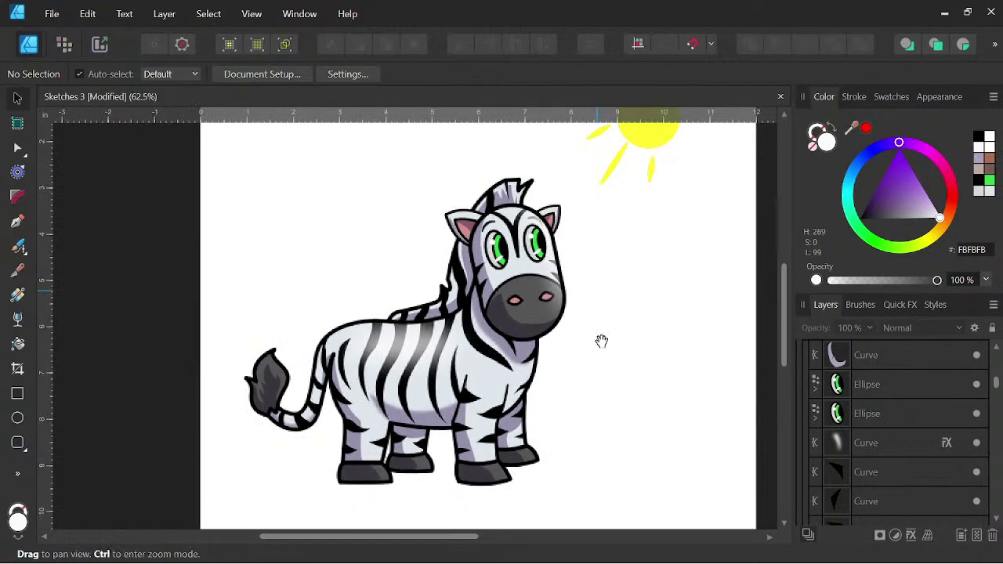
pyautogui.moveTo(600, 340); pyautogui.dragTo(530, 321)
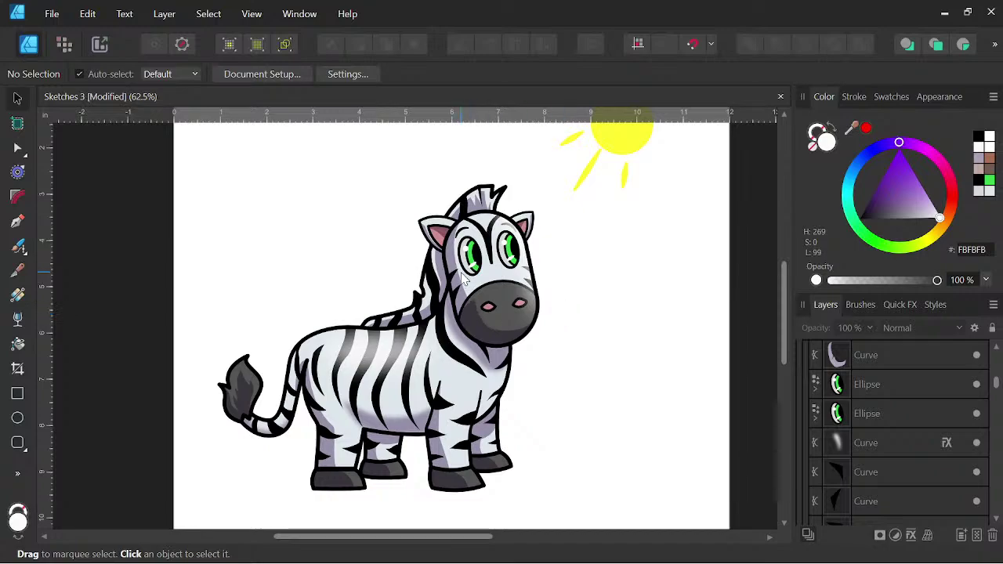
pyautogui.scroll(6, 460, 265)
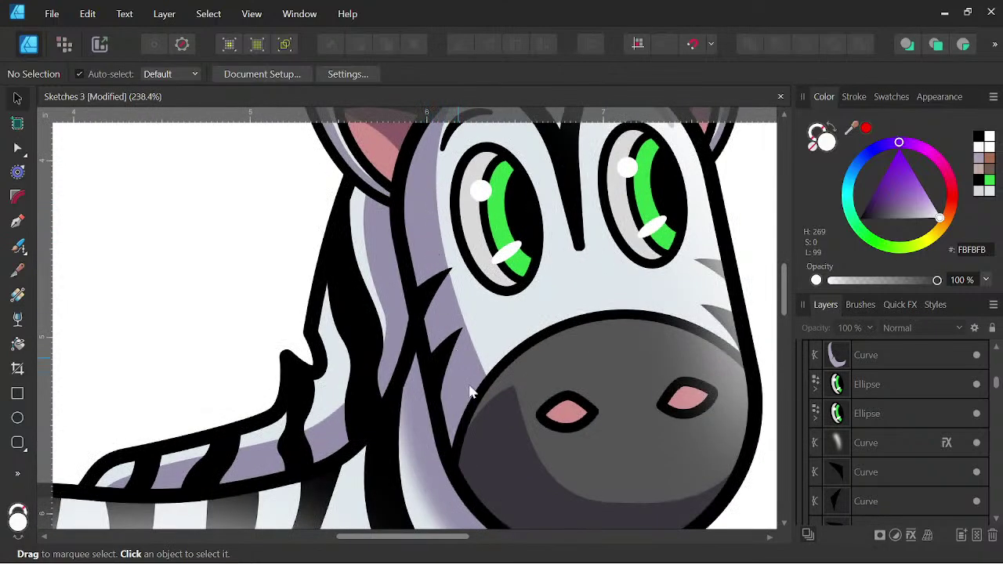
pyautogui.scroll(-4, 463, 335)
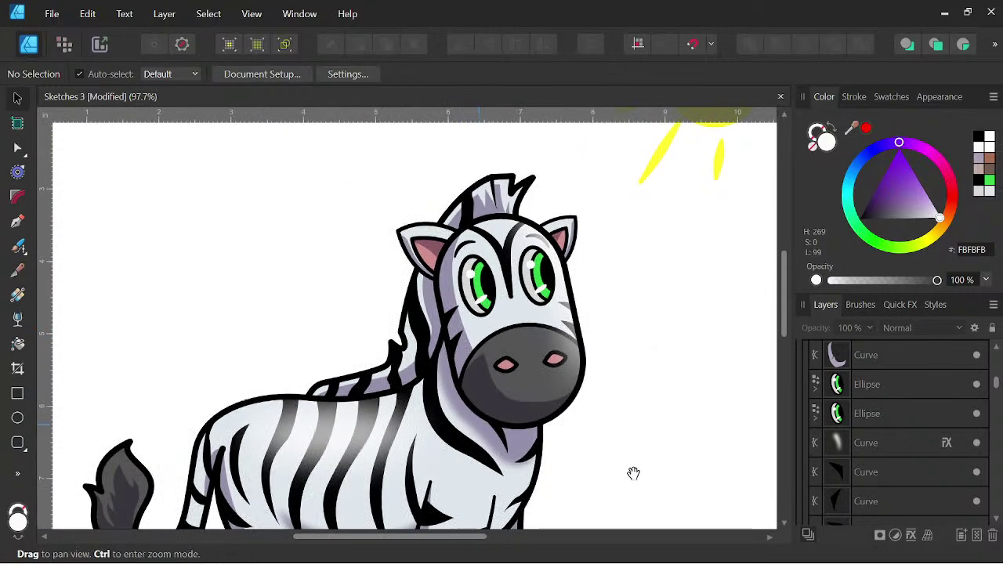
pyautogui.moveTo(621, 468); pyautogui.dragTo(629, 365)
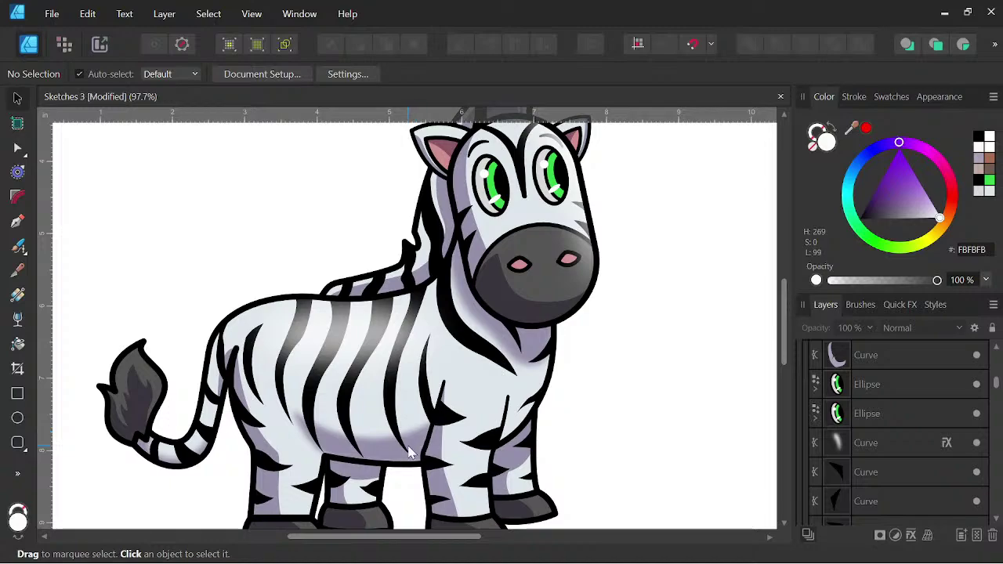
# Apply a 12 px Gaussian Blur to the three leg shading curves at the head of the Zebra group.
pyautogui.click(274, 485)
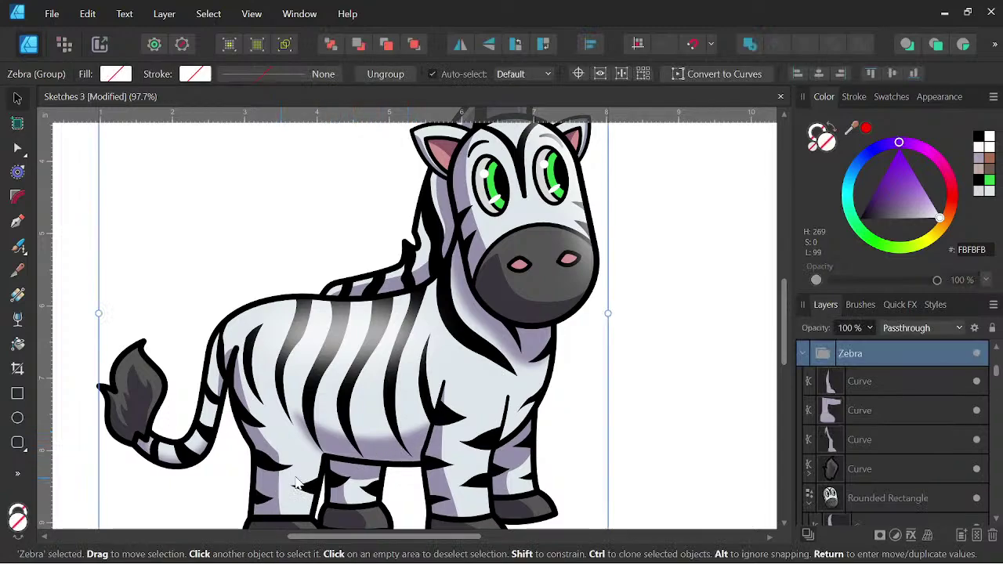
pyautogui.click(871, 389)
pyautogui.keyDown('shift'); pyautogui.click(870, 428); pyautogui.keyUp('shift')
pyautogui.click(900, 304)
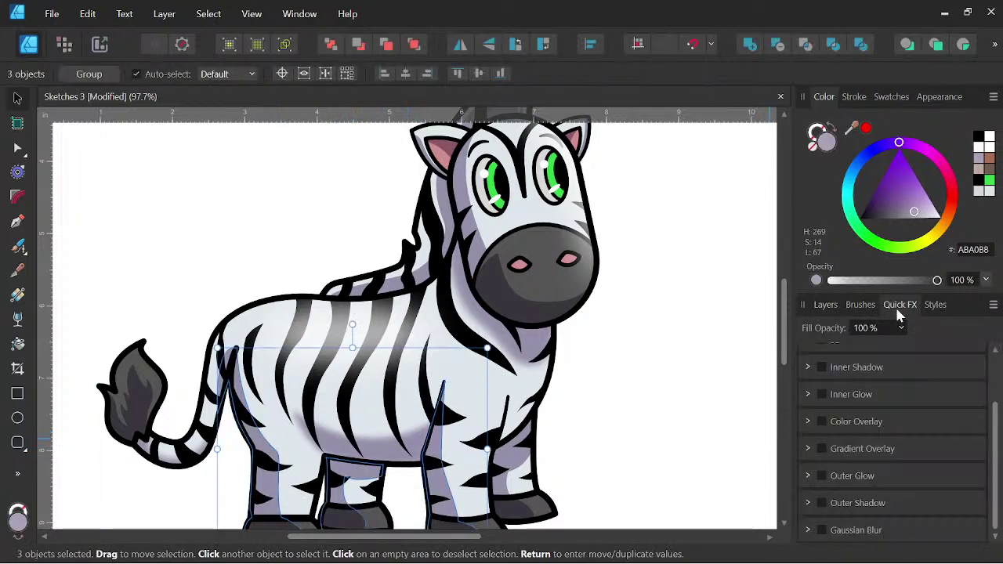
pyautogui.click(822, 530)
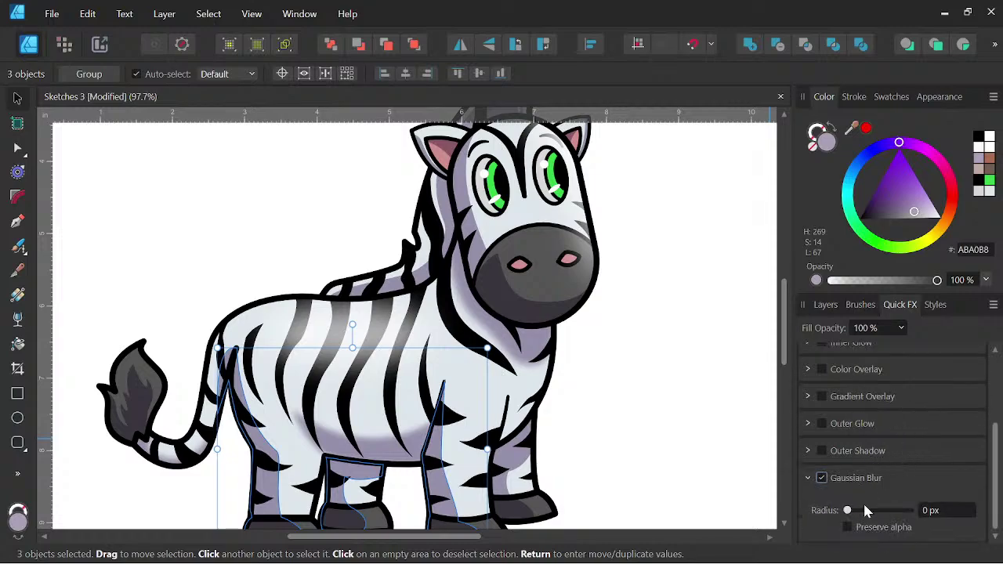
pyautogui.click(923, 510)
pyautogui.click(928, 511)
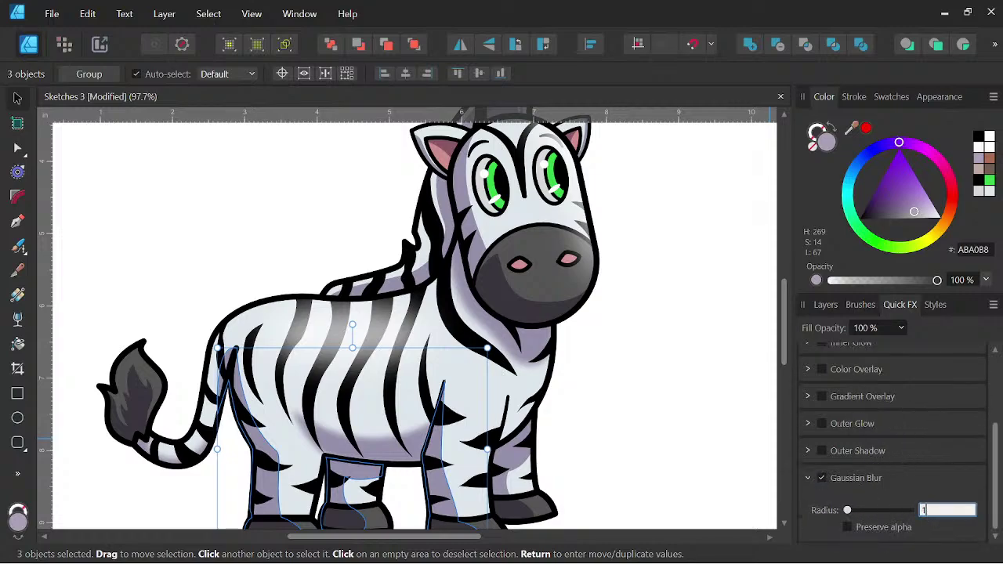
pyautogui.press('Return')
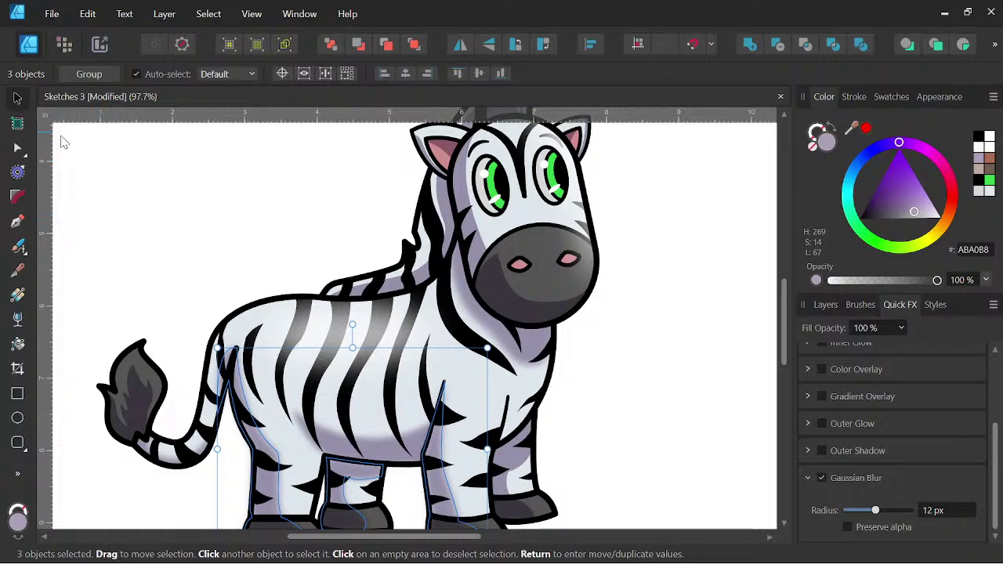
pyautogui.click(162, 199)
# Select the unblurred purple shading curves of the larger ear and the far front leg inside the Zebra group.
pyautogui.scroll(-2, 660, 394)
pyautogui.moveTo(659, 395); pyautogui.dragTo(619, 412)
pyautogui.scroll(2, 528, 436)
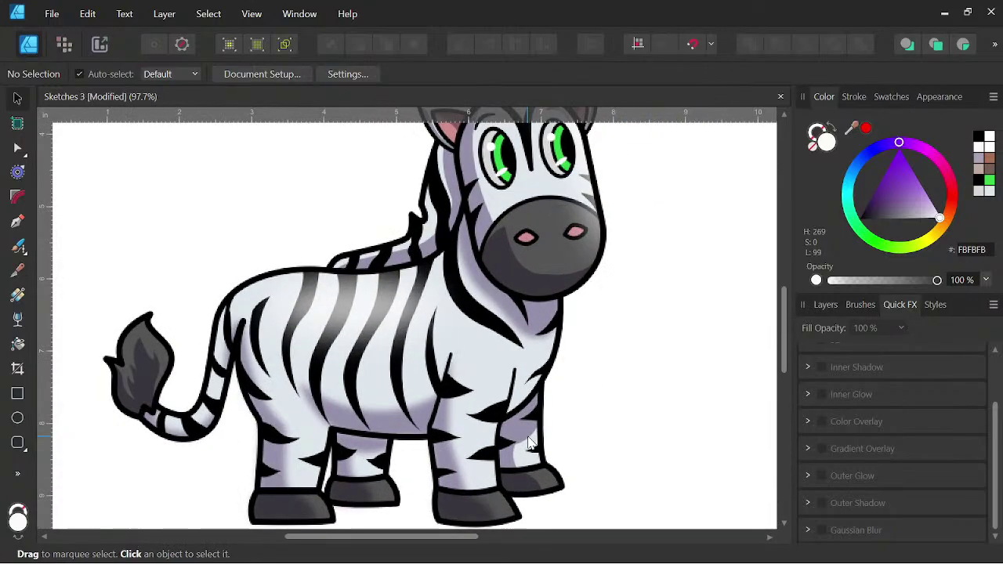
pyautogui.scroll(1, 530, 443)
pyautogui.click(530, 443)
pyautogui.click(825, 305)
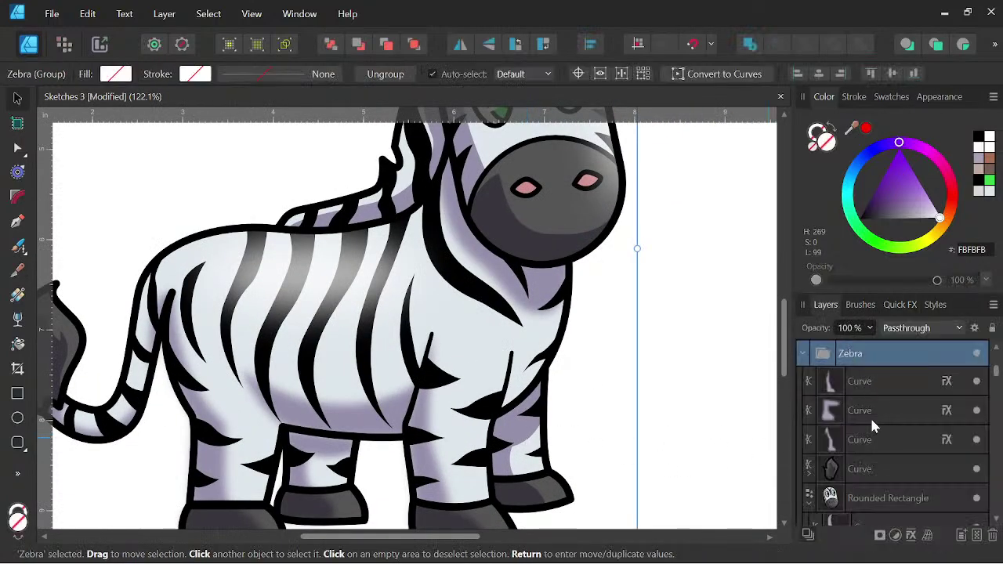
pyautogui.scroll(-5, 870, 439)
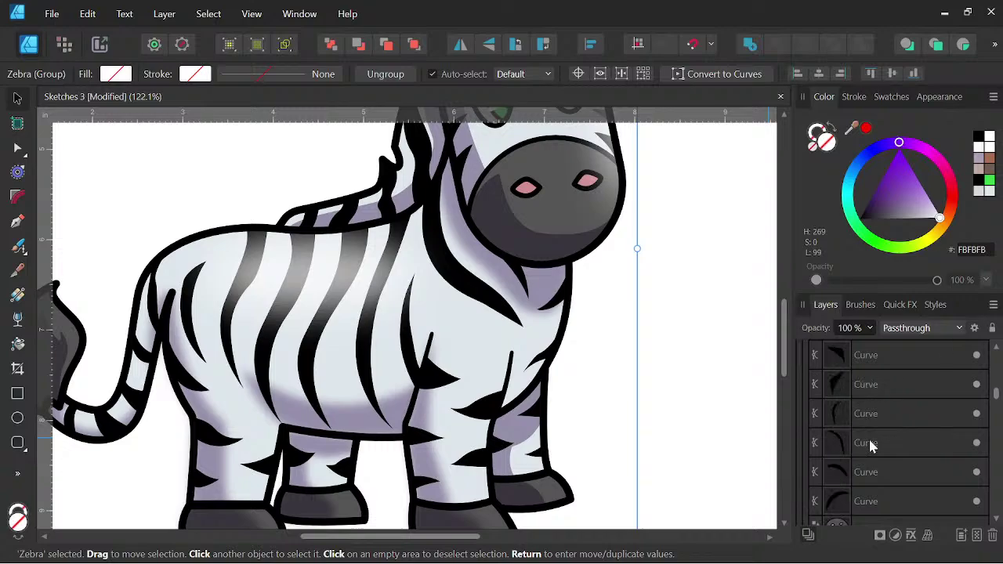
pyautogui.scroll(-3, 869, 444)
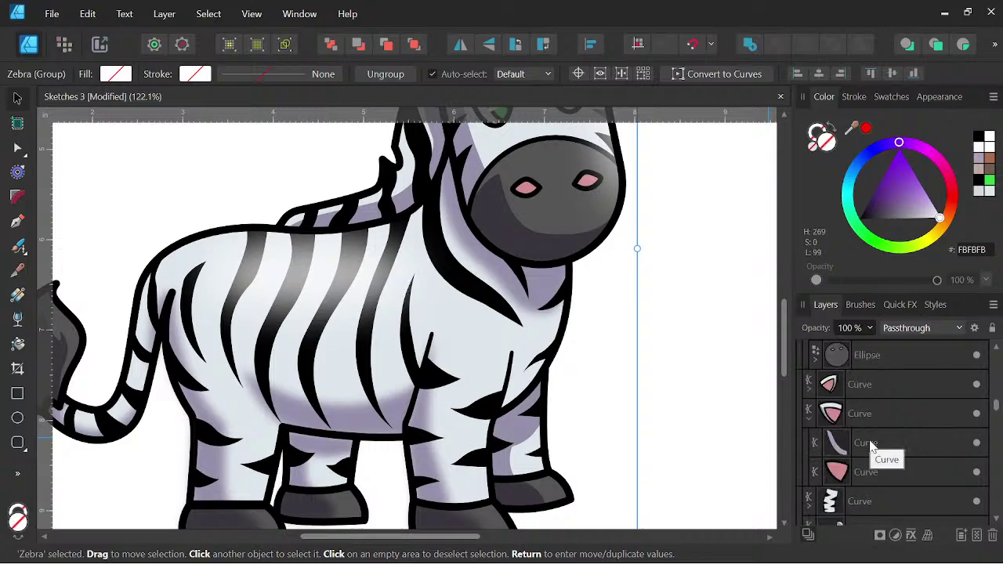
pyautogui.click(870, 445)
pyautogui.scroll(-3, 870, 445)
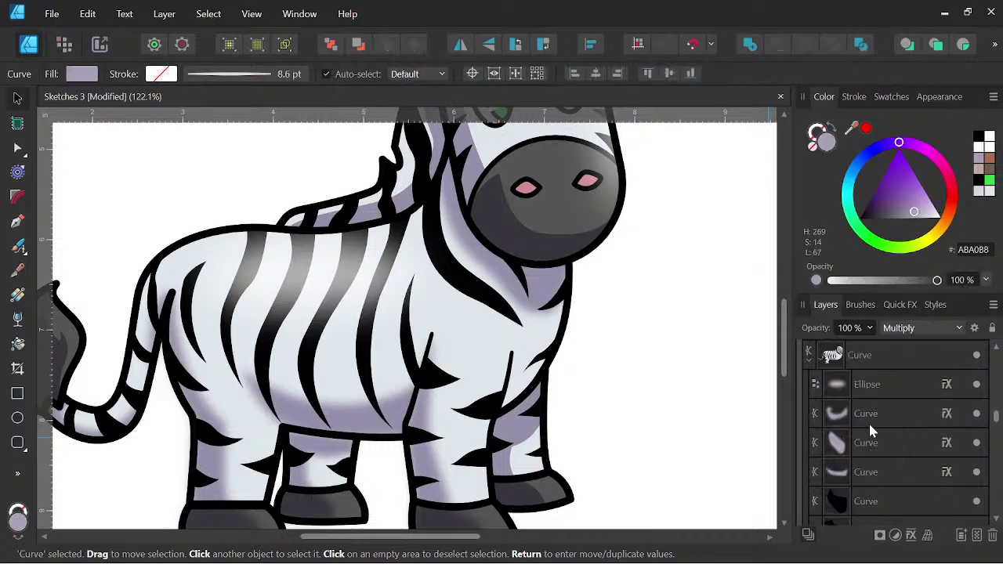
pyautogui.scroll(-3, 868, 422)
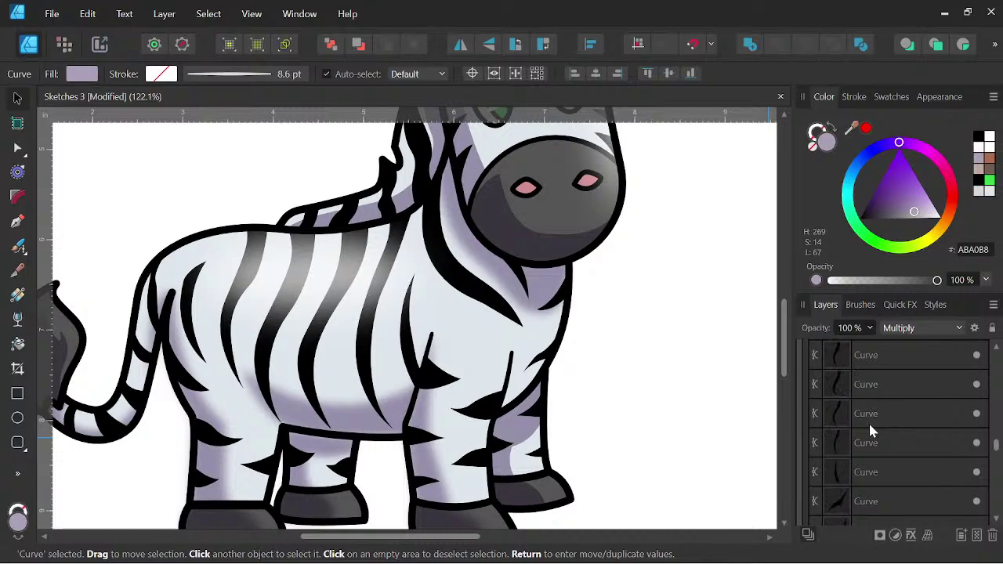
pyautogui.keyDown('ctrl'); pyautogui.click(870, 441); pyautogui.keyUp('ctrl')
pyautogui.scroll(-5, 870, 441)
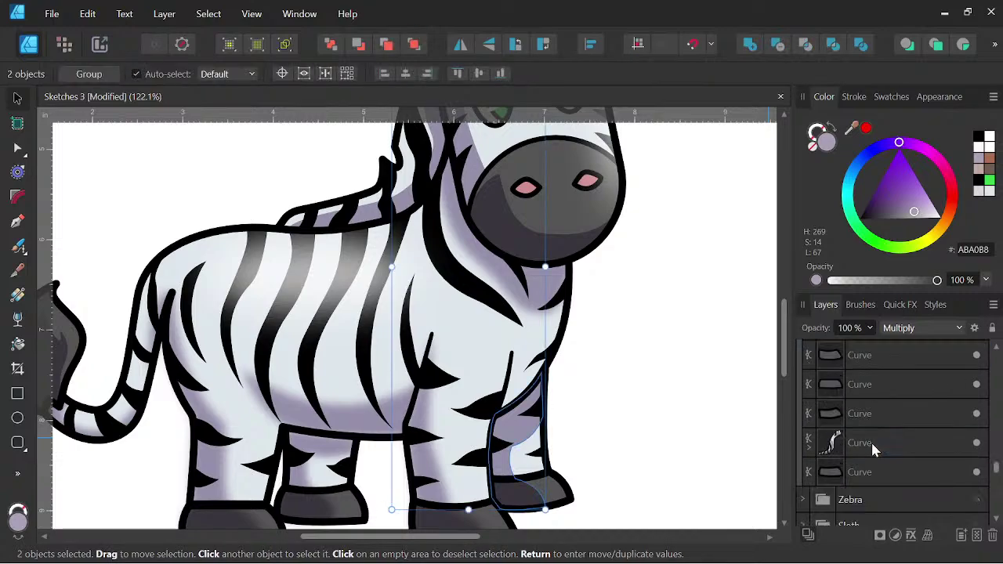
pyautogui.scroll(2, 862, 404)
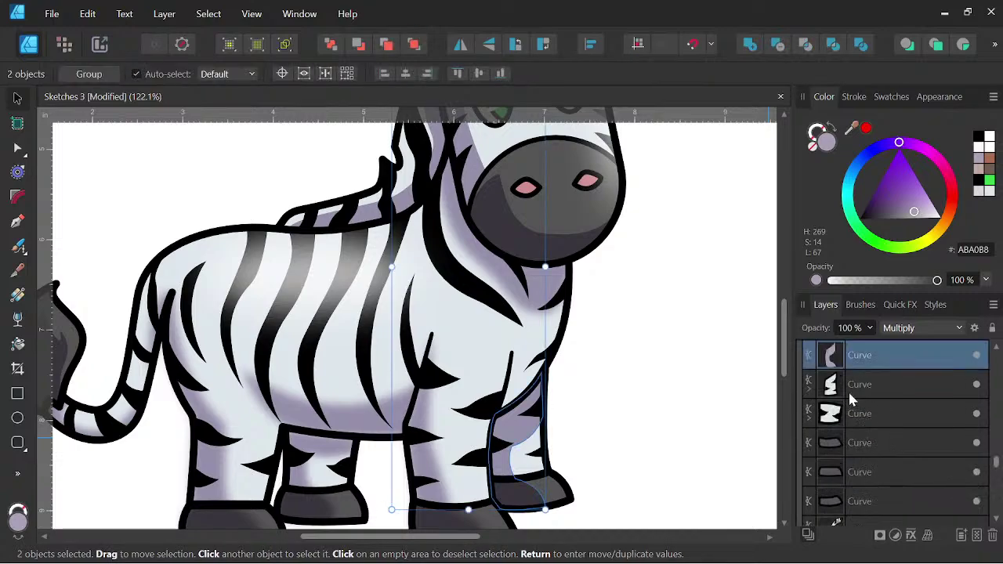
pyautogui.scroll(-2, 816, 450)
# Add the two mane shading curves to the selection, apply a 12 px Gaussian Blur to all four curves, and deselect them.
pyautogui.click(810, 447)
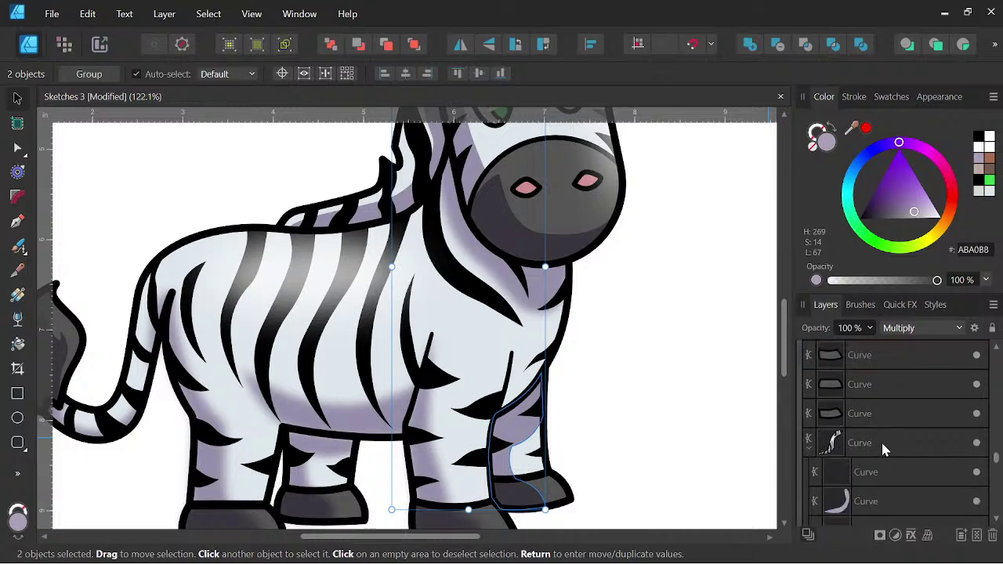
pyautogui.keyDown('ctrl'); pyautogui.click(882, 472); pyautogui.keyUp('ctrl')
pyautogui.scroll(-3, 882, 470)
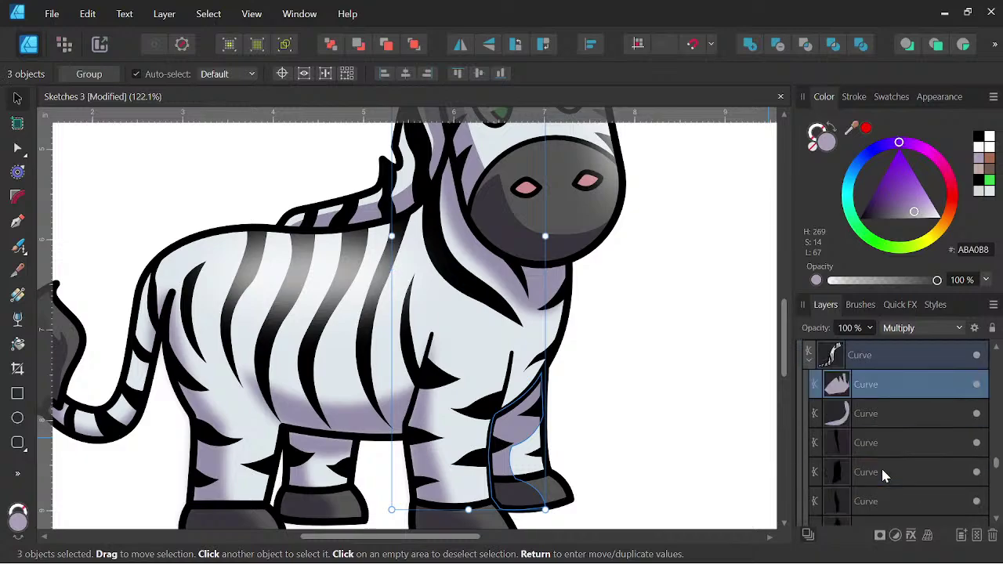
pyautogui.keyDown('ctrl'); pyautogui.click(876, 417); pyautogui.keyUp('ctrl')
pyautogui.scroll(-4, 874, 415)
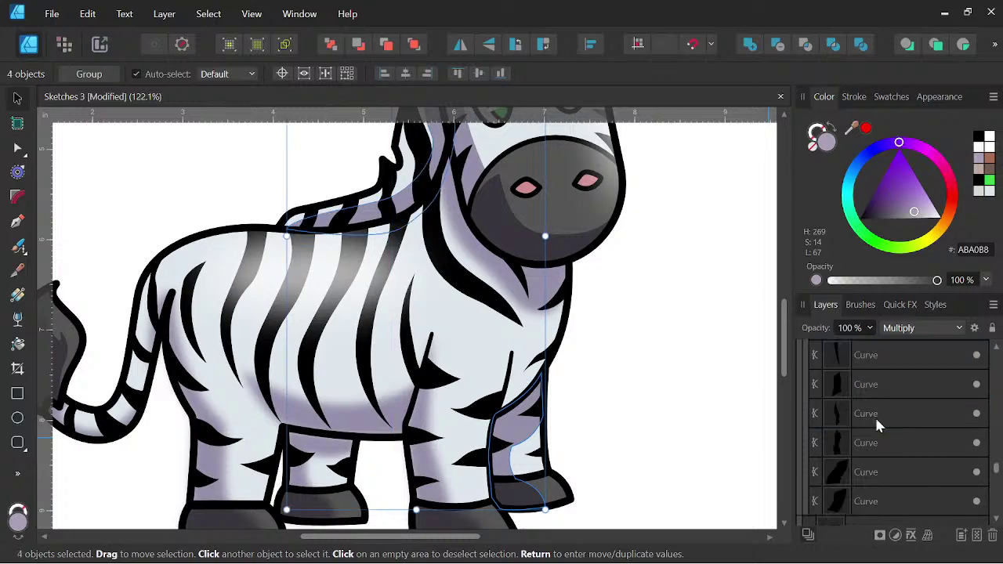
pyautogui.scroll(7, 884, 380)
pyautogui.click(901, 305)
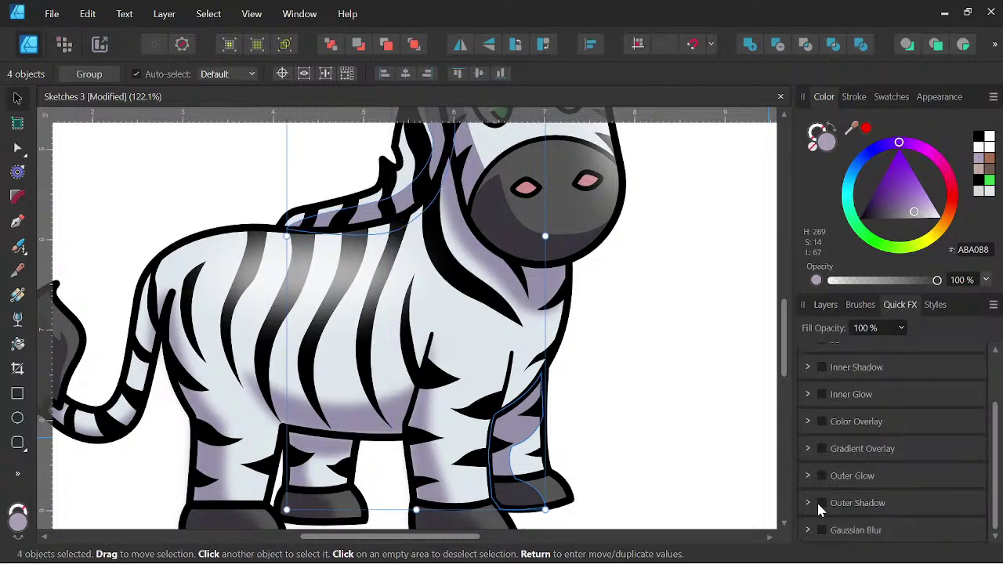
pyautogui.click(821, 531)
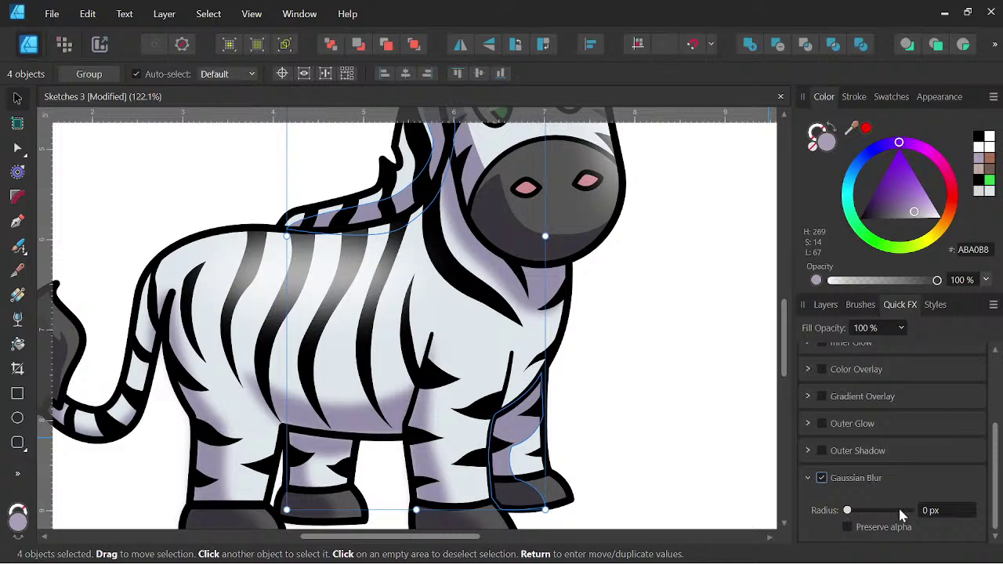
pyautogui.click(926, 512)
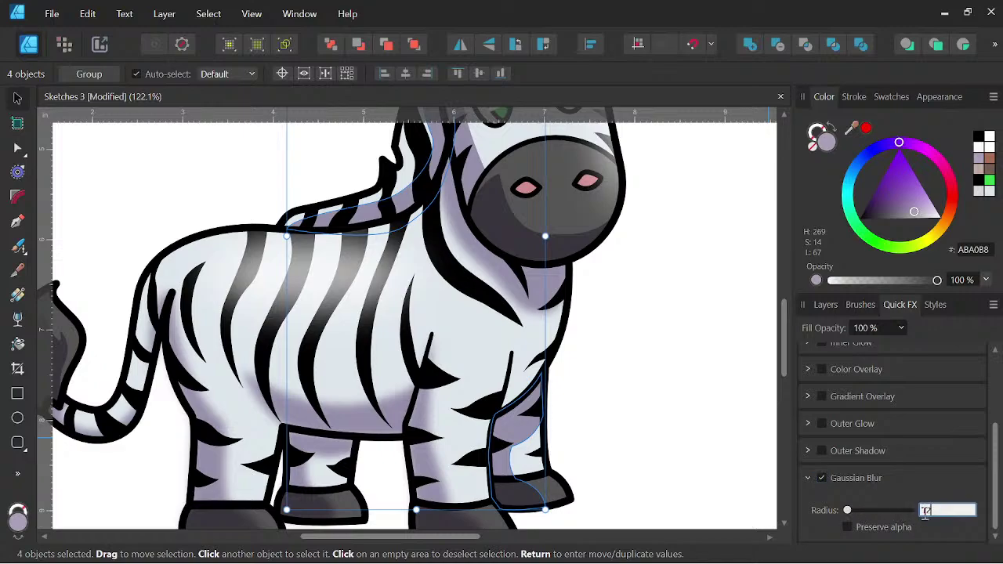
pyautogui.write('12')
pyautogui.press('Return')
pyautogui.click(632, 385)
pyautogui.scroll(-3, 633, 386)
pyautogui.moveTo(634, 387); pyautogui.dragTo(614, 411)
# Collapse the mane layer and select the blurred white highlight curve on the zebra's head.
pyautogui.click(824, 306)
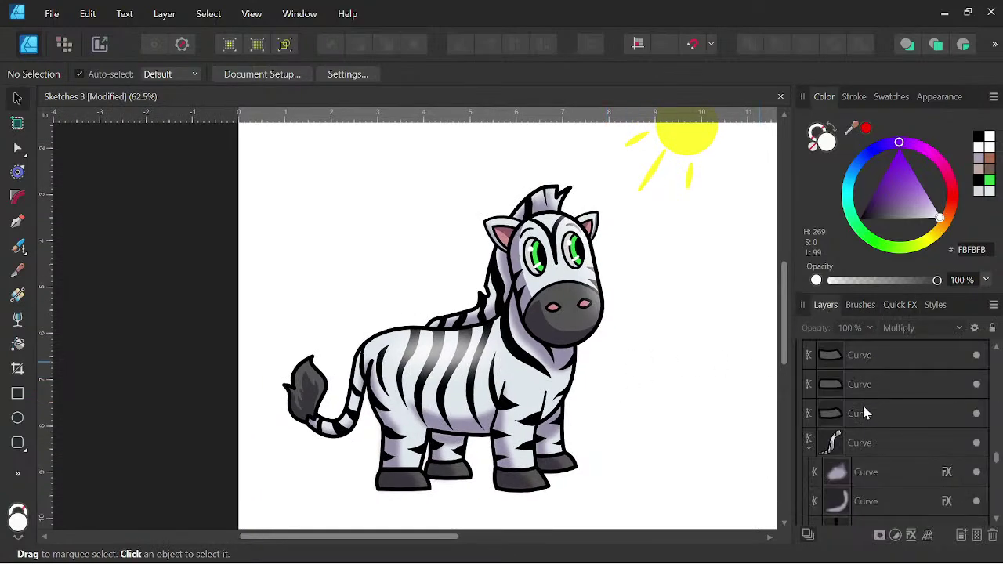
pyautogui.click(809, 450)
pyautogui.scroll(6, 908, 391)
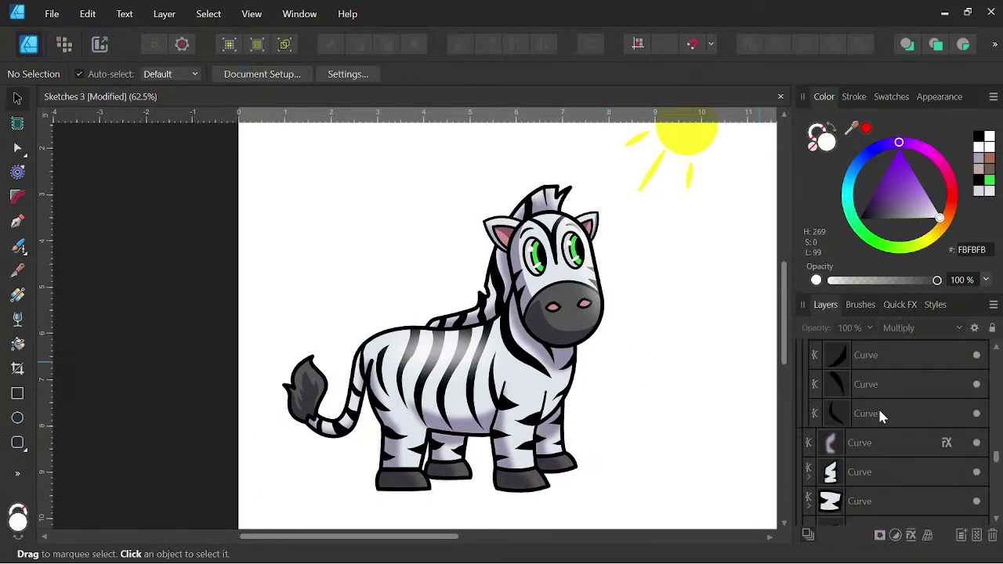
pyautogui.scroll(1, 876, 413)
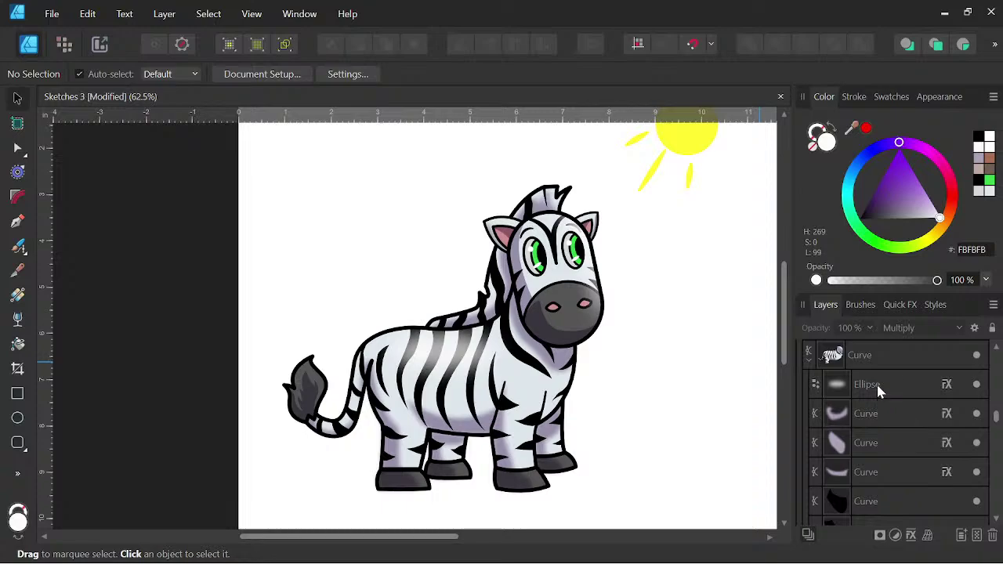
pyautogui.click(868, 384)
pyautogui.scroll(3, 866, 388)
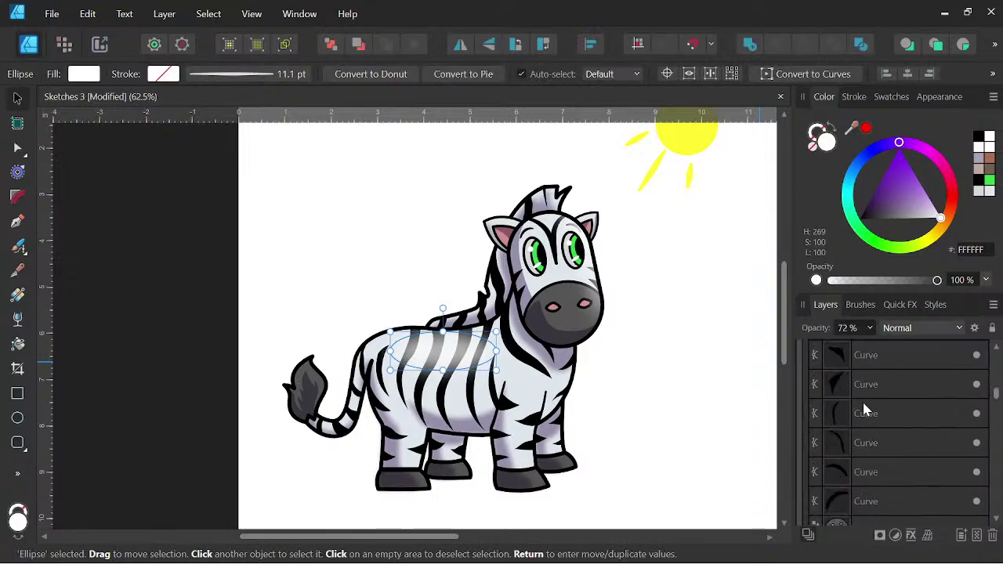
pyautogui.click(868, 443)
pyautogui.scroll(3, 619, 294)
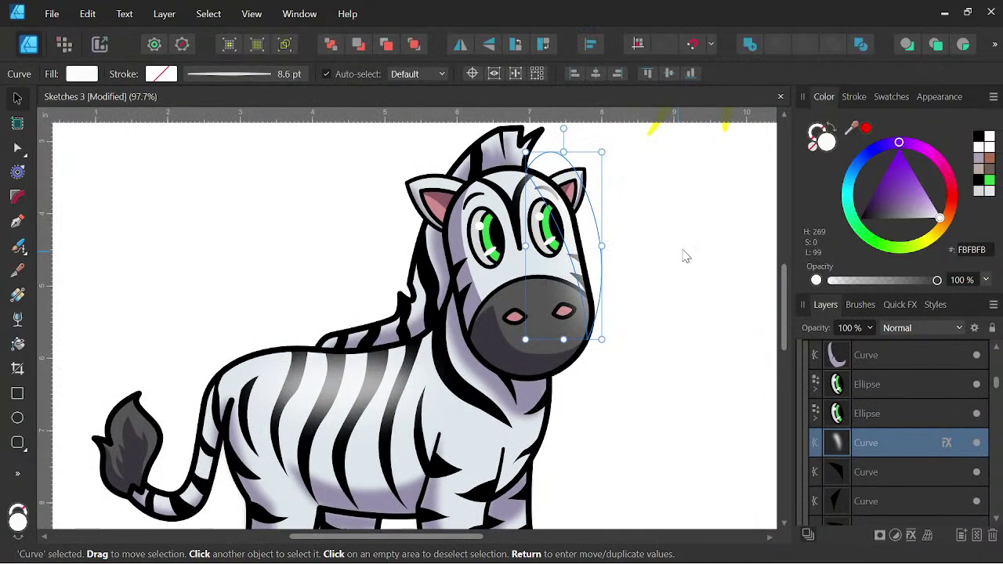
# Try pale yellow FFF4D1, FFFED1 and pale cyan D1FEFF as the head highlight's fill.
pyautogui.moveTo(940, 223); pyautogui.dragTo(864, 225)
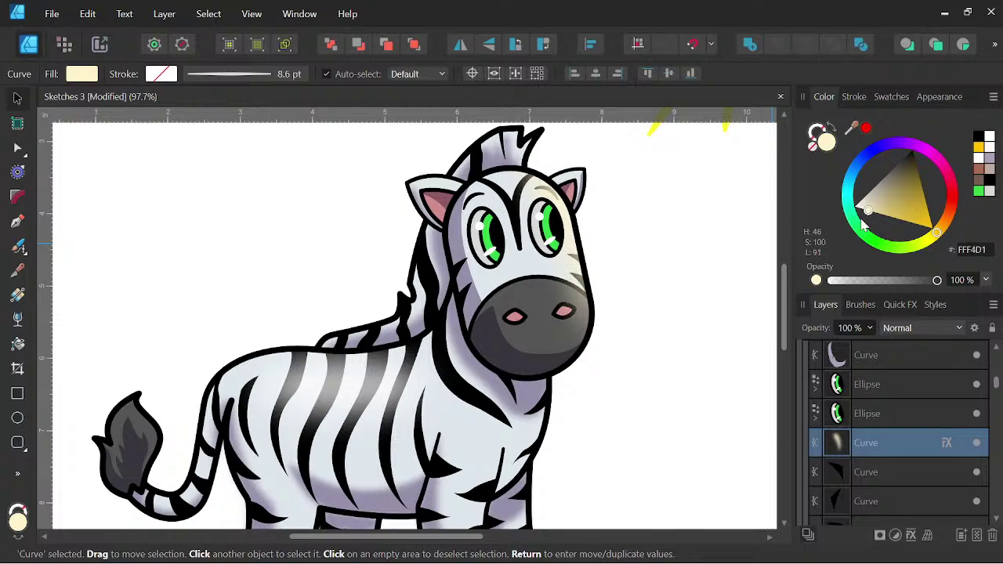
pyautogui.moveTo(848, 200)
pyautogui.mouseDown()
pyautogui.moveTo(862, 235)
pyautogui.moveTo(893, 249)
pyautogui.moveTo(944, 229)
pyautogui.moveTo(963, 191)
pyautogui.moveTo(946, 164)
pyautogui.moveTo(886, 140)
pyautogui.moveTo(844, 183)
pyautogui.moveTo(864, 237)
pyautogui.moveTo(931, 248)
pyautogui.mouseUp()
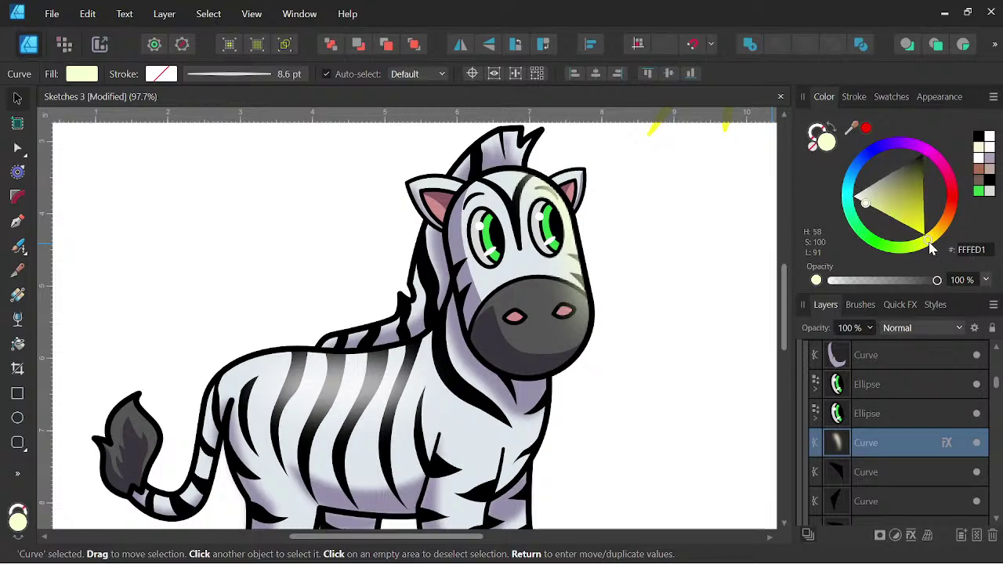
pyautogui.click(847, 195)
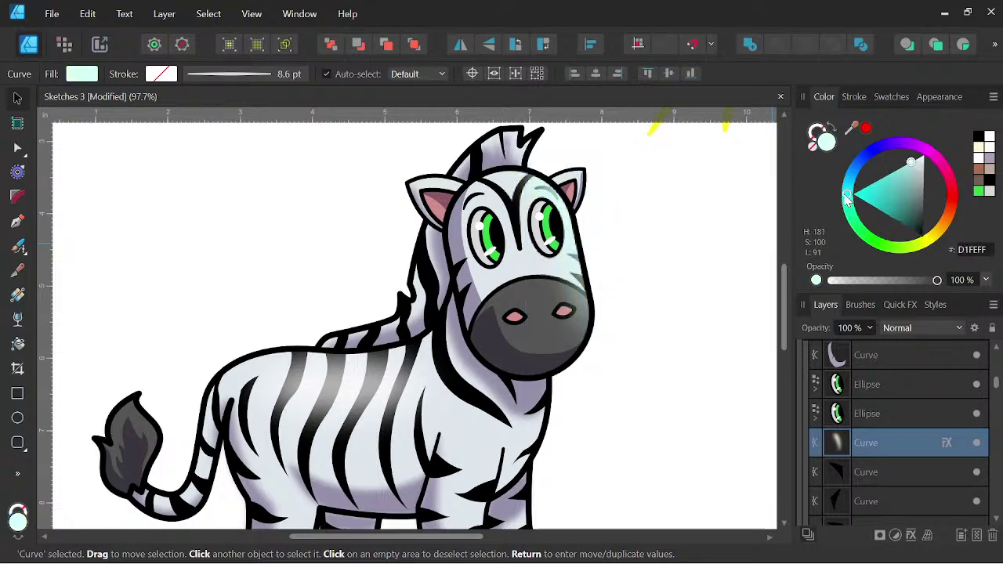
# Set the head highlight's fill to white FFFFFF and move it beneath the head's black stripes, just above the muzzle ellipse, in the layer order.
pyautogui.moveTo(913, 164); pyautogui.dragTo(935, 146)
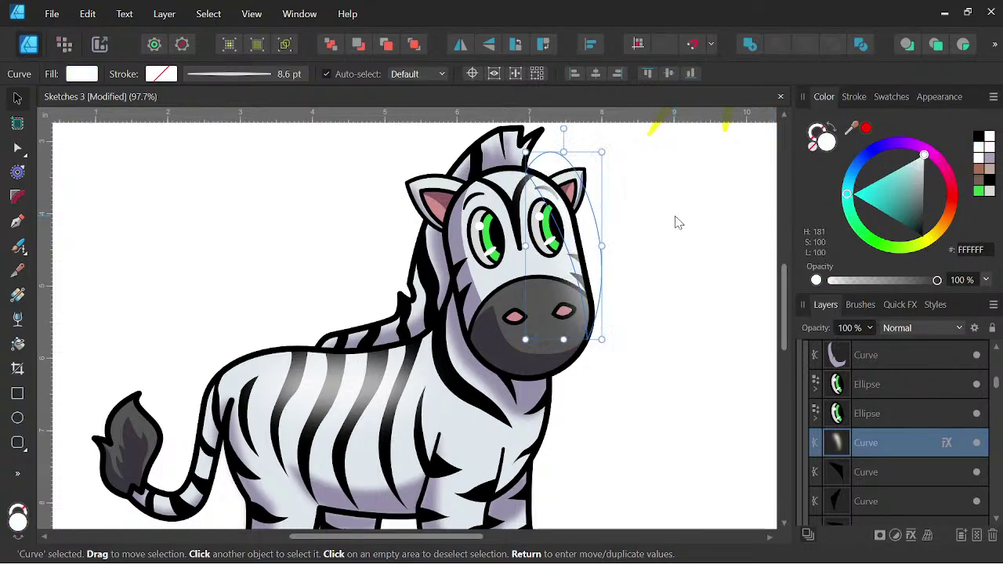
pyautogui.scroll(-6, 677, 222)
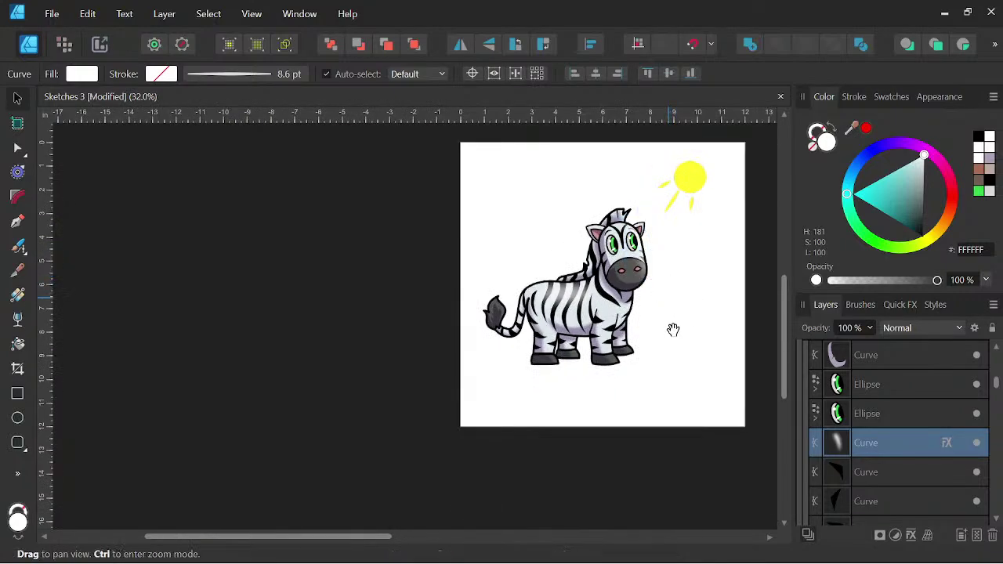
pyautogui.moveTo(672, 329); pyautogui.dragTo(634, 347)
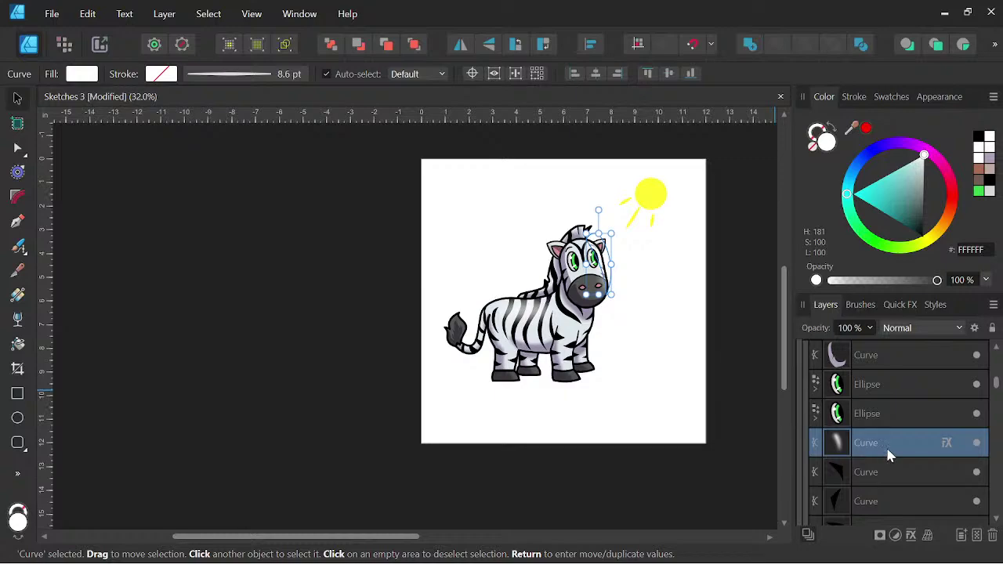
pyautogui.moveTo(887, 450); pyautogui.dragTo(865, 437)
pyautogui.scroll(4, 612, 250)
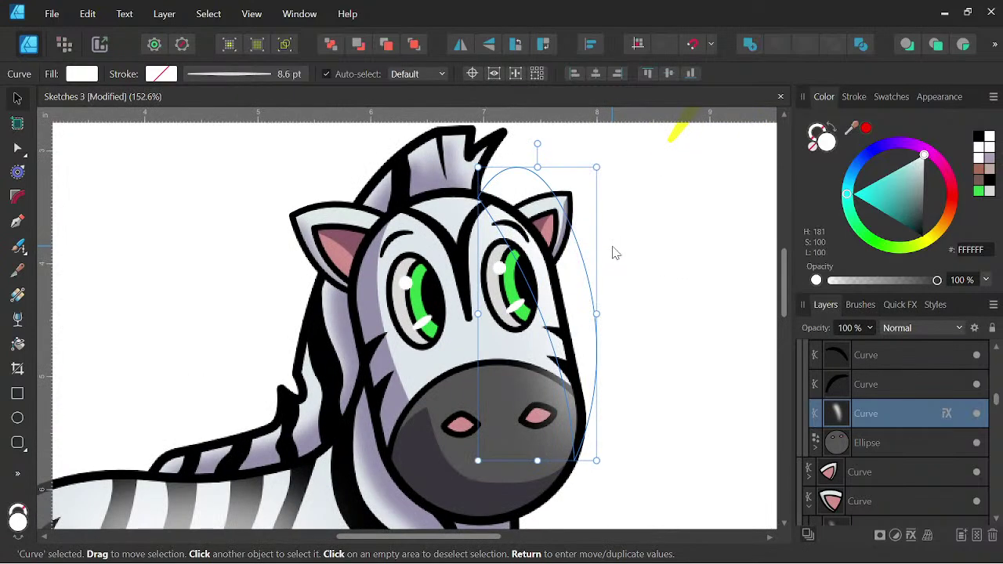
# Apply a 12 px Gaussian Blur to the shading curve inside the zebra's smaller ear and deselect it.
pyautogui.click(571, 218)
pyautogui.click(809, 474)
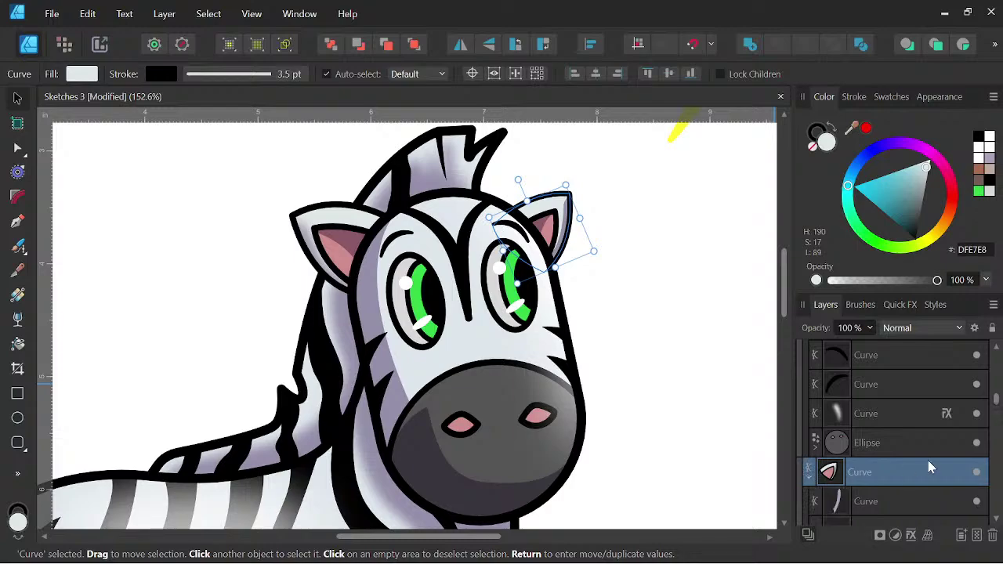
pyautogui.scroll(-2, 931, 467)
pyautogui.click(901, 415)
pyautogui.click(899, 304)
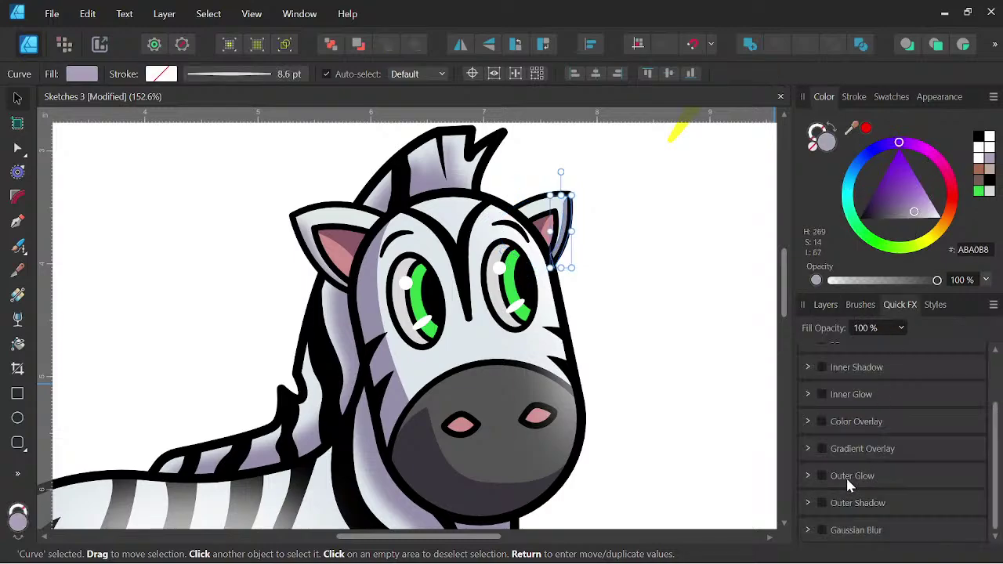
pyautogui.click(822, 532)
pyautogui.scroll(-1, 930, 465)
pyautogui.click(927, 510)
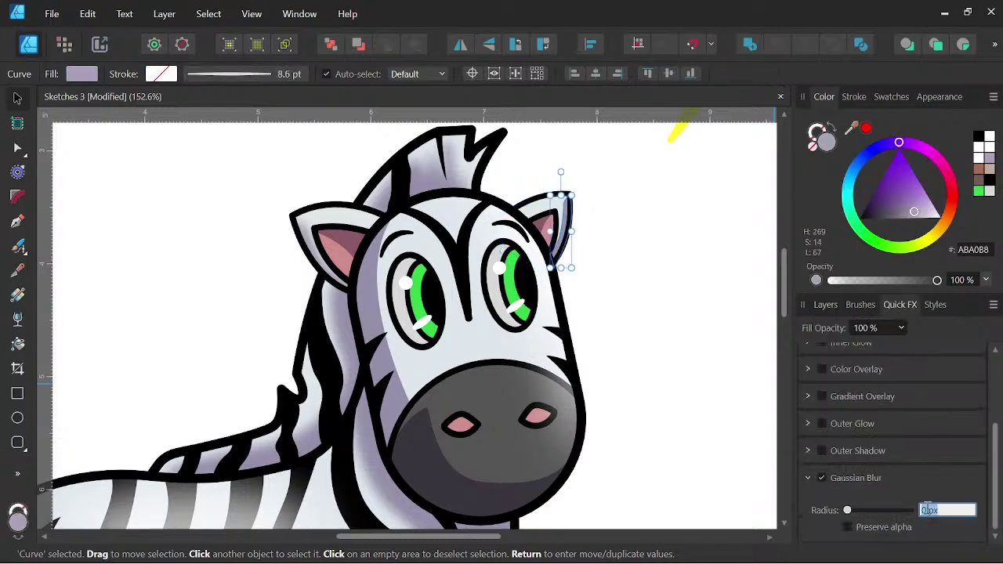
pyautogui.write('12')
pyautogui.press('Return')
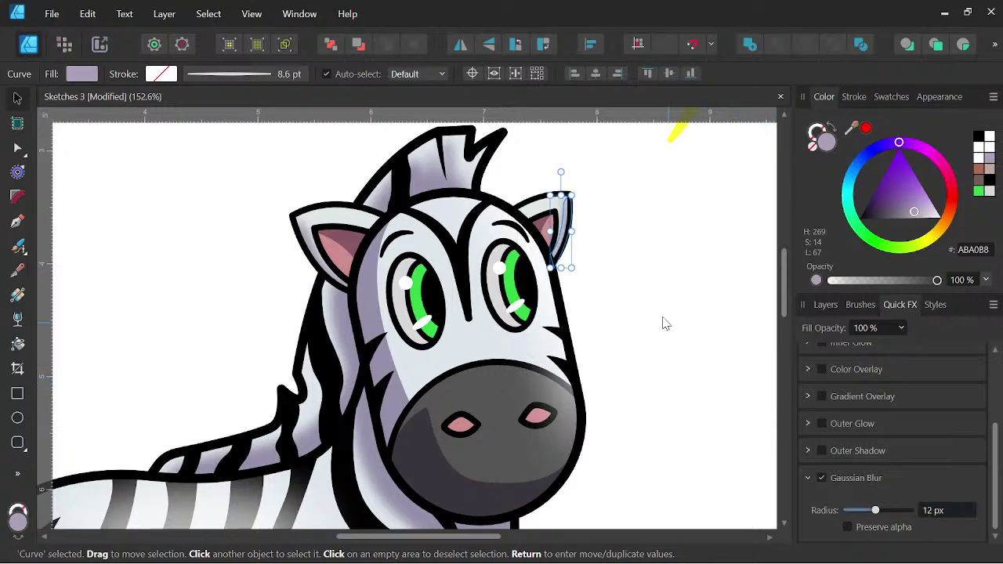
pyautogui.click(685, 215)
pyautogui.scroll(-6, 630, 280)
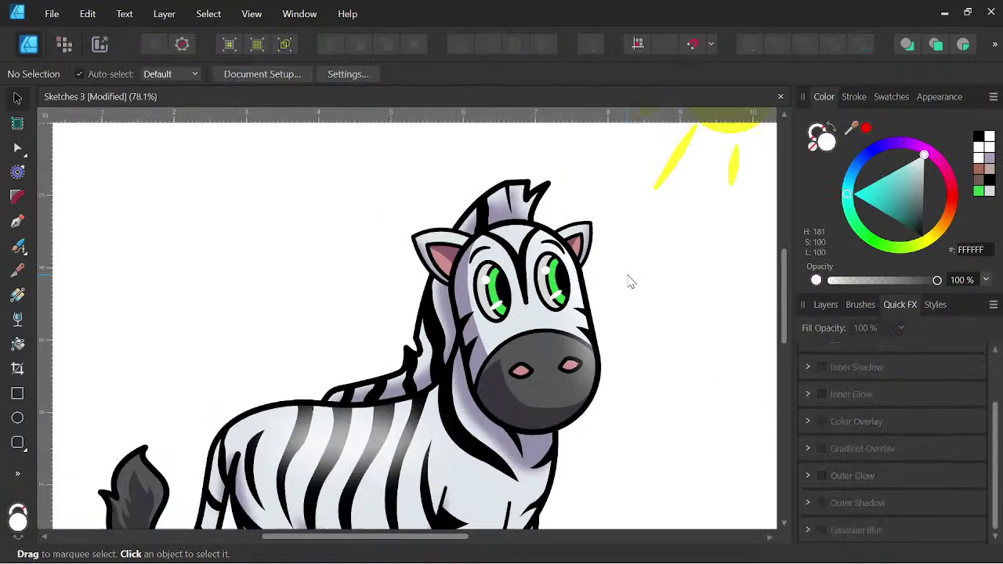
pyautogui.moveTo(652, 349); pyautogui.dragTo(633, 376)
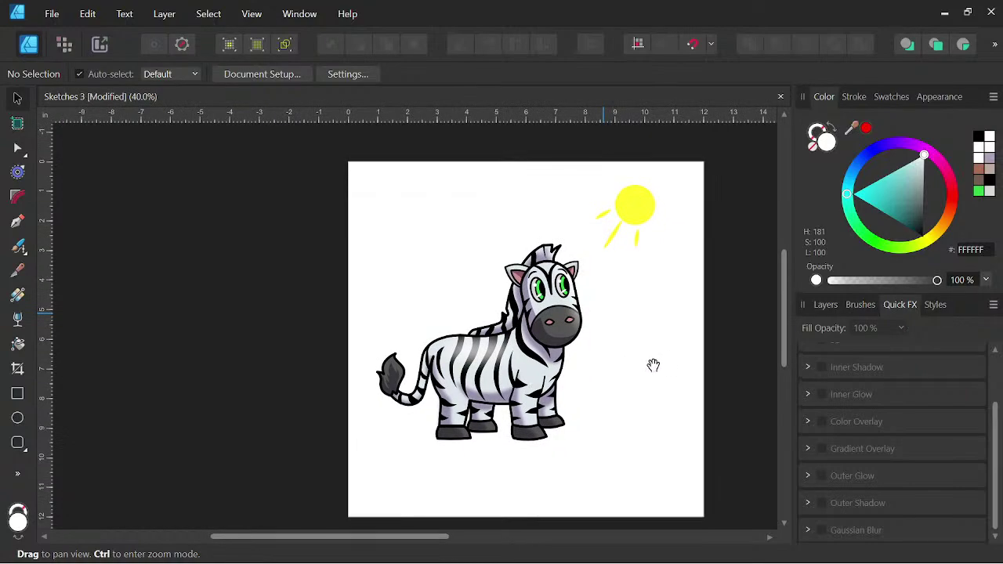
# Apply a 12 px Gaussian Blur to the purple shading curve inside the zebra's head and deselect it.
pyautogui.scroll(5, 587, 347)
pyautogui.click(548, 329)
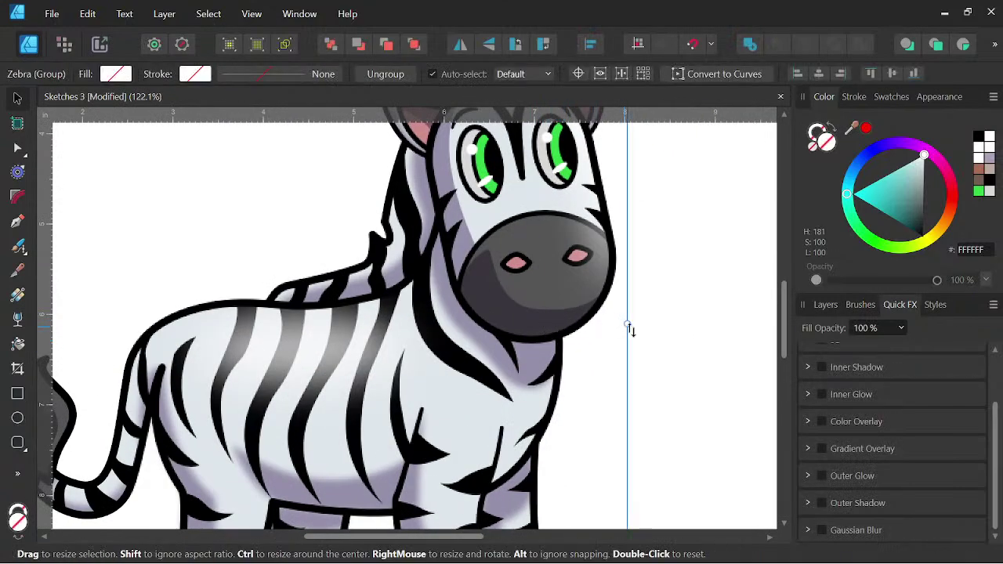
pyautogui.click(825, 304)
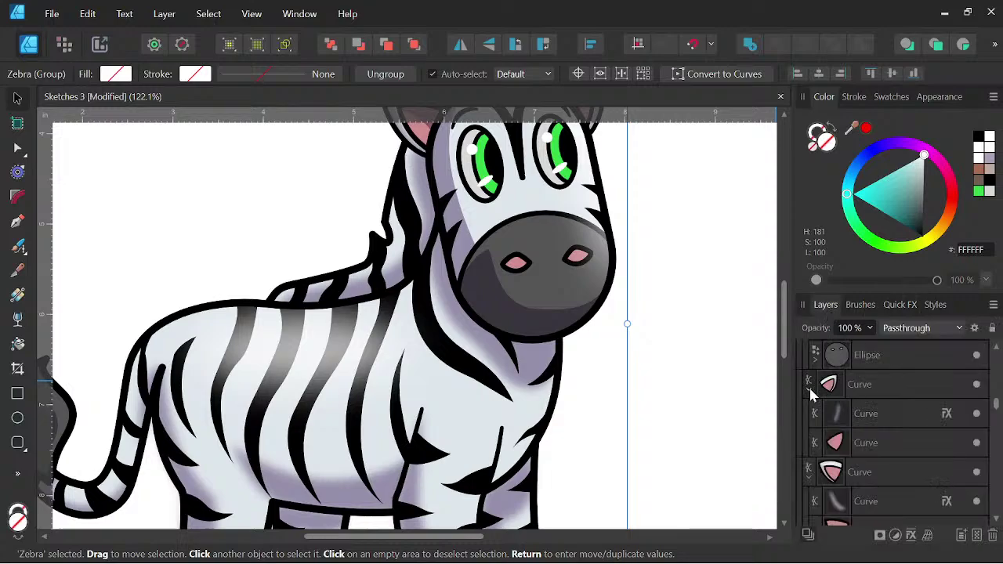
pyautogui.click(808, 417)
pyautogui.scroll(3, 881, 408)
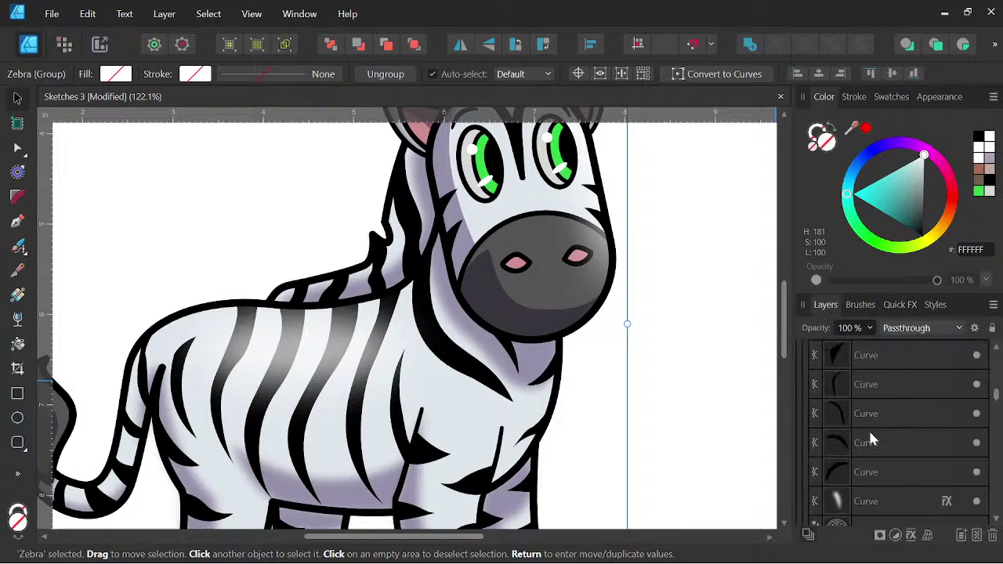
pyautogui.scroll(2, 868, 437)
pyautogui.click(879, 442)
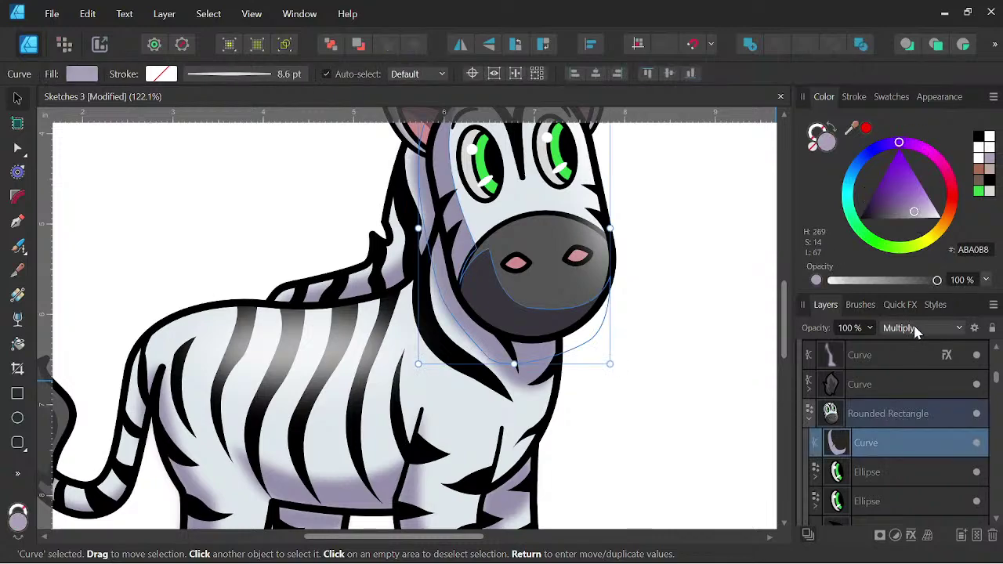
pyautogui.click(901, 306)
pyautogui.click(821, 530)
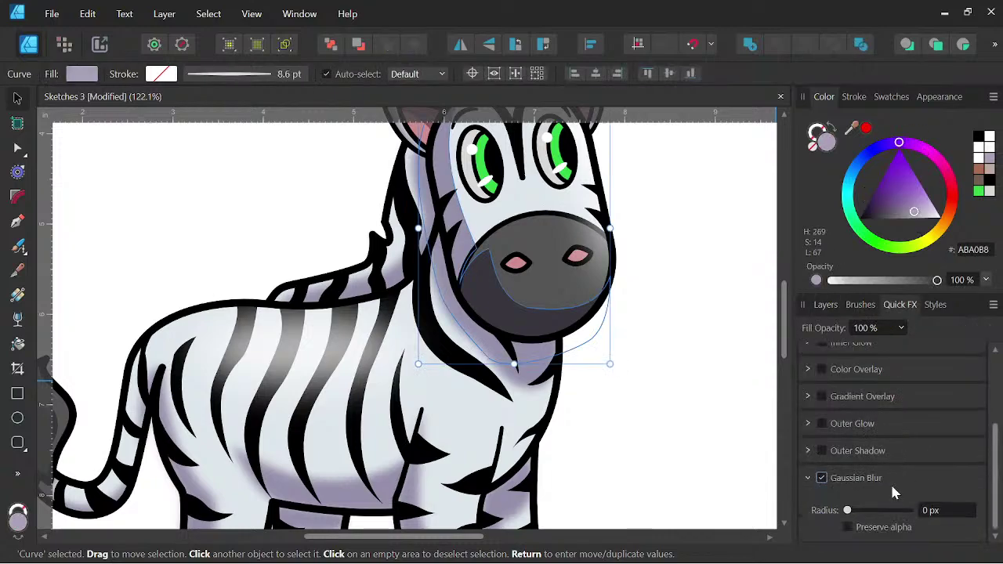
pyautogui.click(927, 514)
pyautogui.write('12')
pyautogui.press('Return')
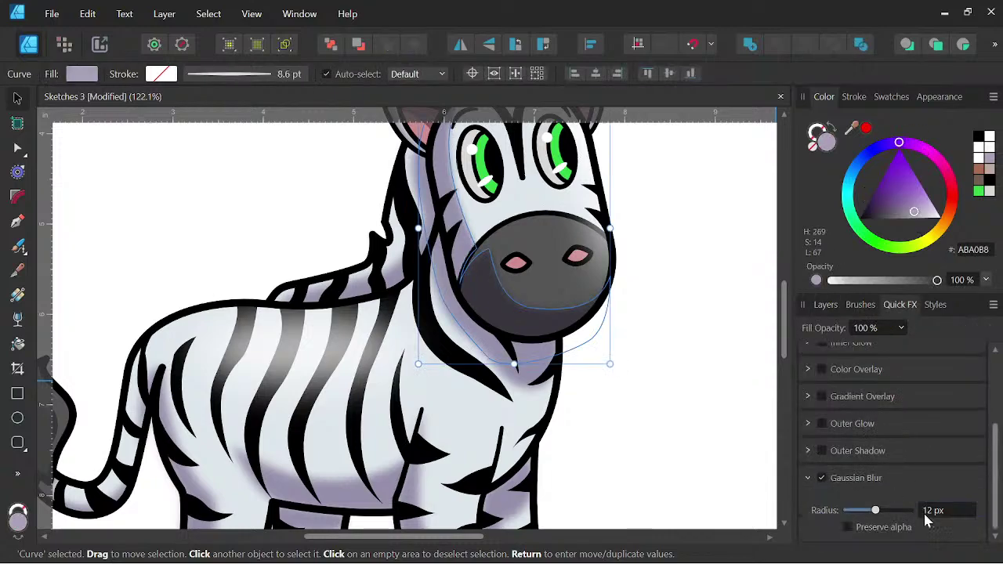
pyautogui.click(743, 418)
# Apply a 12 px Gaussian Blur to the purple shading curve inside the zebra's tail tuft and deselect it.
pyautogui.scroll(-4, 718, 368)
pyautogui.moveTo(716, 365); pyautogui.dragTo(605, 349)
pyautogui.scroll(-1, 612, 343)
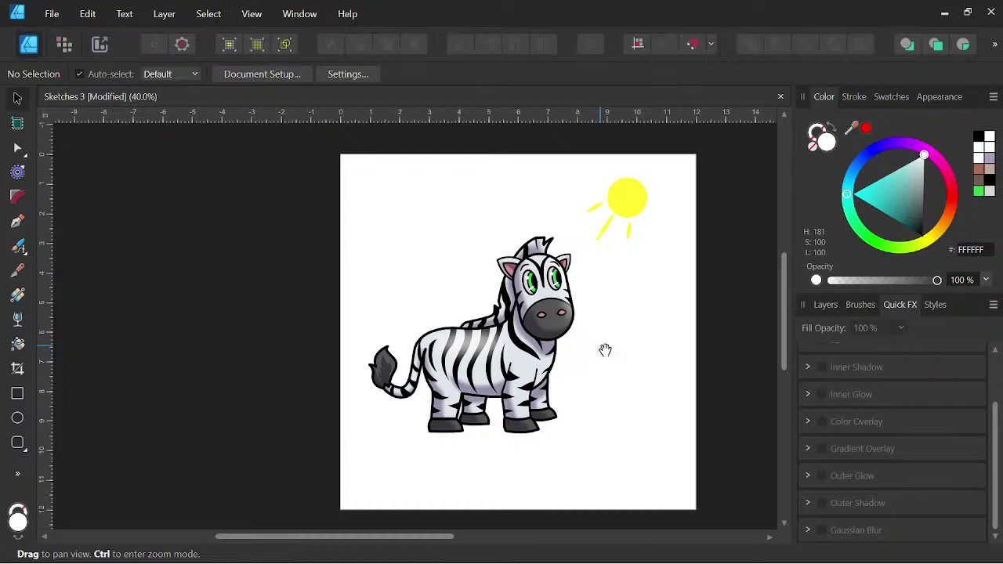
pyautogui.scroll(2, 390, 379)
pyautogui.click(390, 379)
pyautogui.click(825, 304)
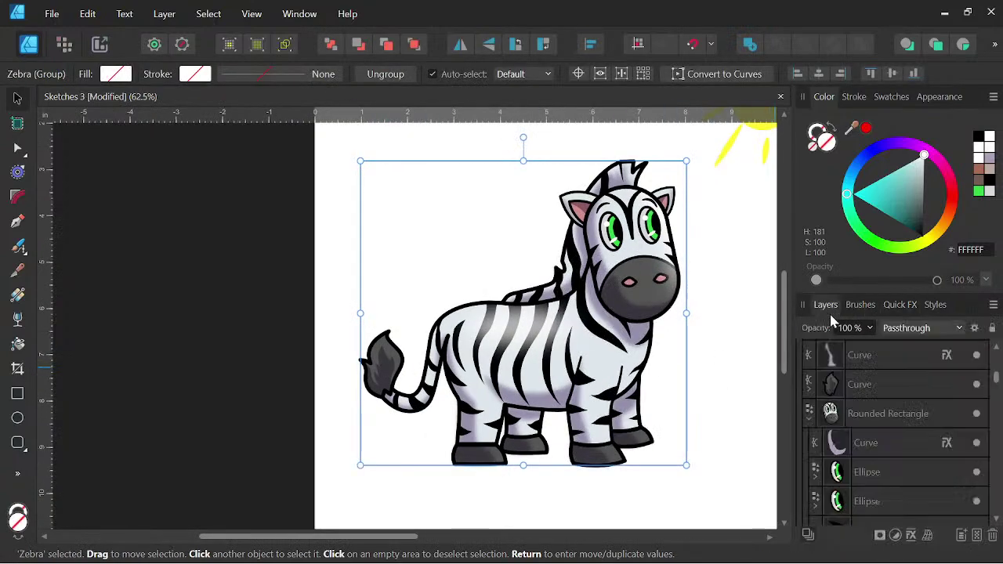
pyautogui.click(881, 384)
pyautogui.click(809, 387)
pyautogui.click(884, 415)
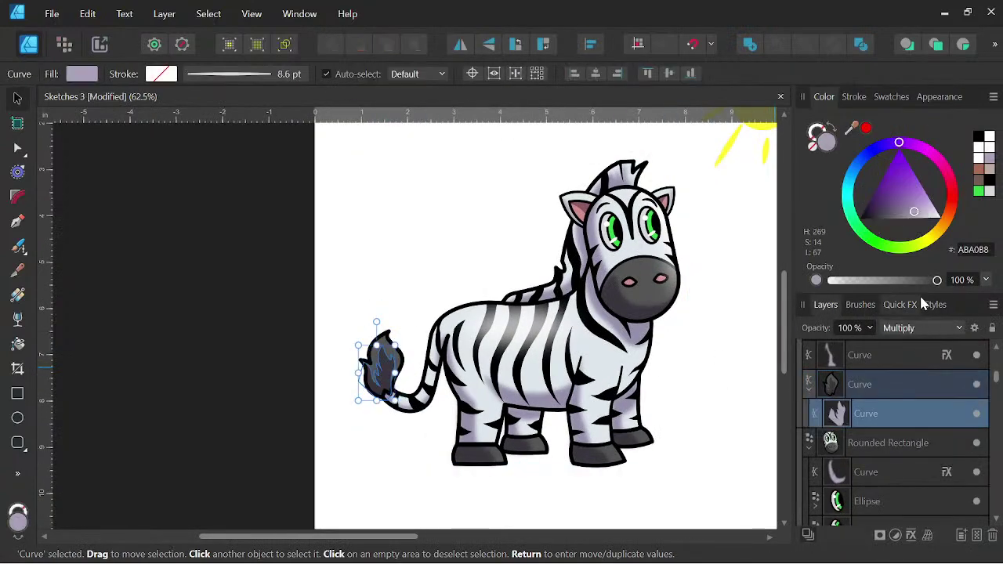
pyautogui.click(902, 304)
pyautogui.click(822, 530)
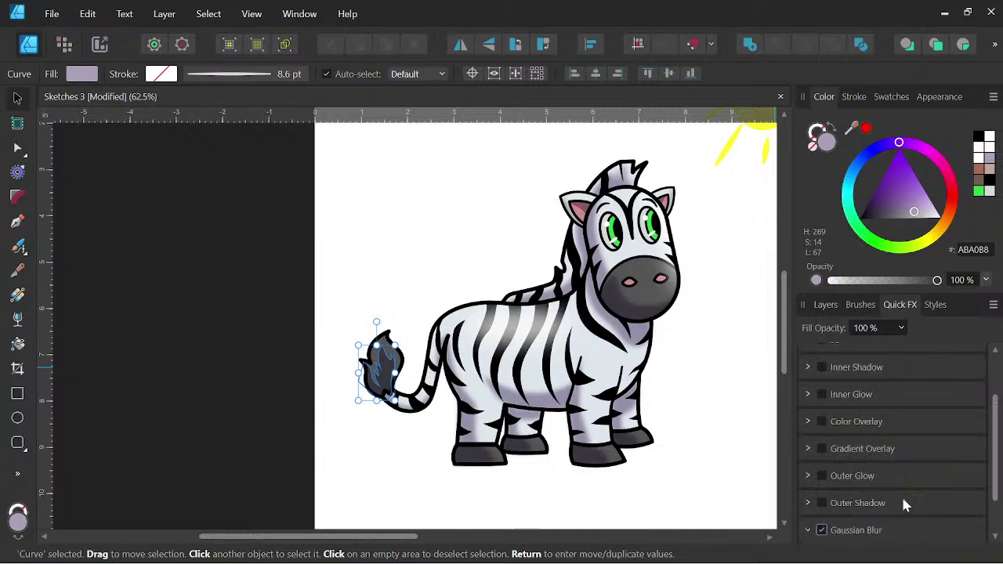
pyautogui.scroll(-1, 904, 506)
pyautogui.click(946, 510)
pyautogui.write('12')
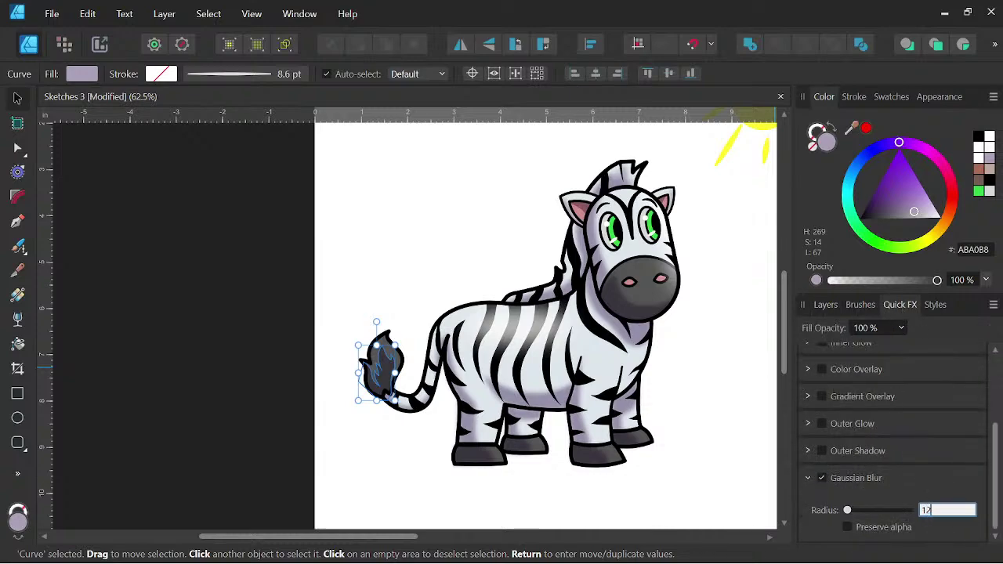
pyautogui.press('Return')
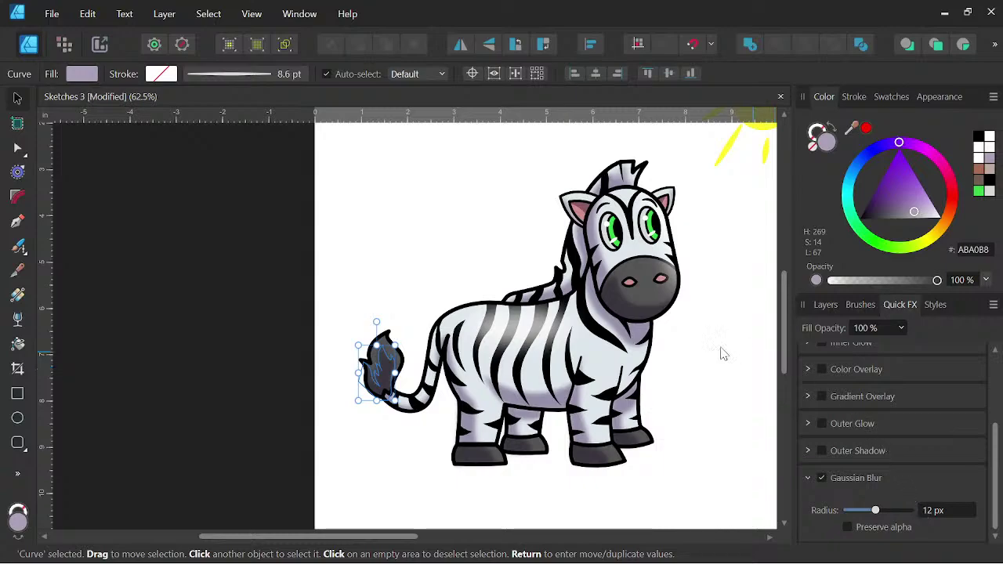
pyautogui.click(293, 317)
pyautogui.scroll(-3, 503, 328)
pyautogui.moveTo(726, 366); pyautogui.dragTo(695, 387)
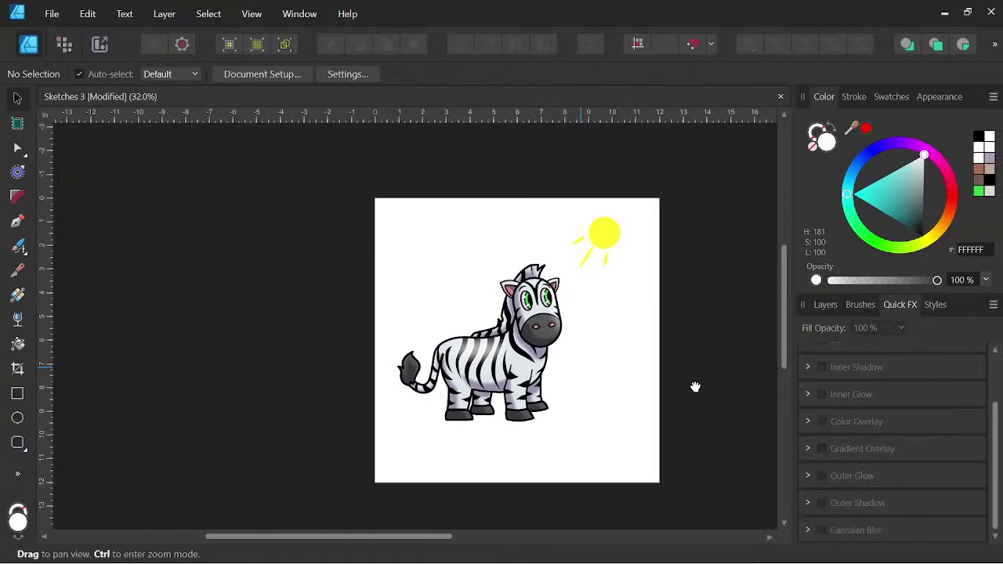
pyautogui.scroll(1, 571, 358)
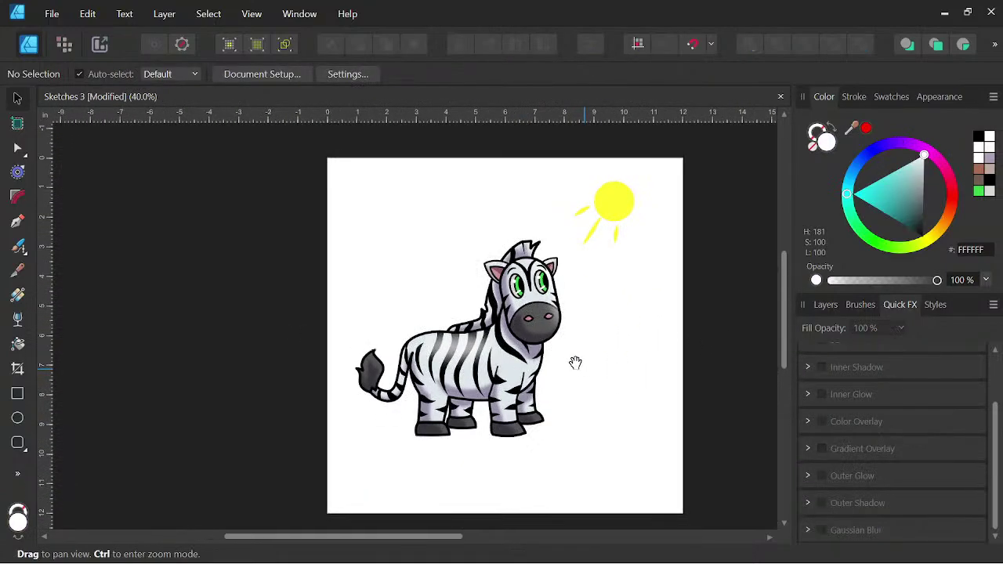
pyautogui.moveTo(576, 362); pyautogui.dragTo(606, 369)
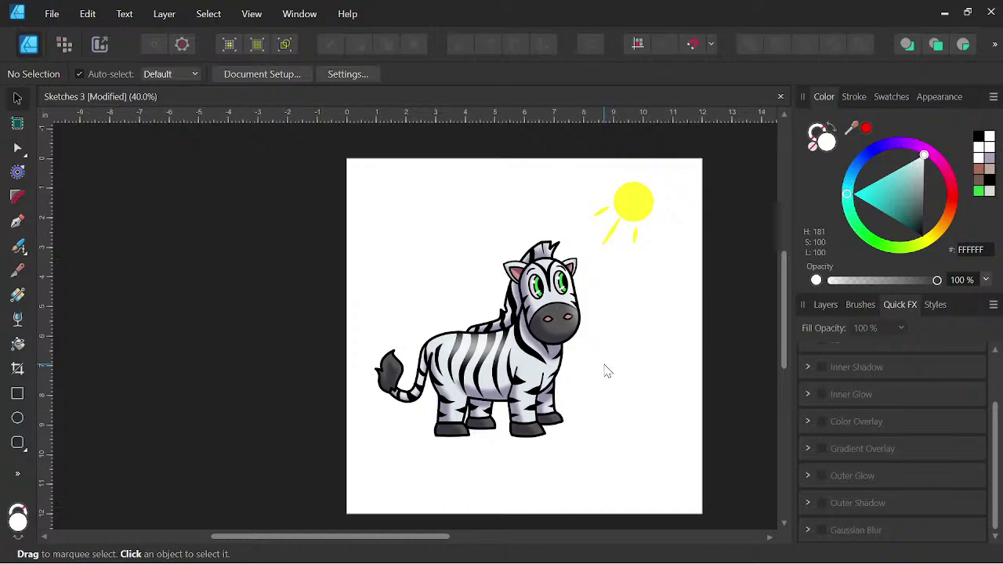
# Apply a Gaussian Blur to both purple ear shading curves that sit above the Zebra group in the layer order.
pyautogui.click(827, 304)
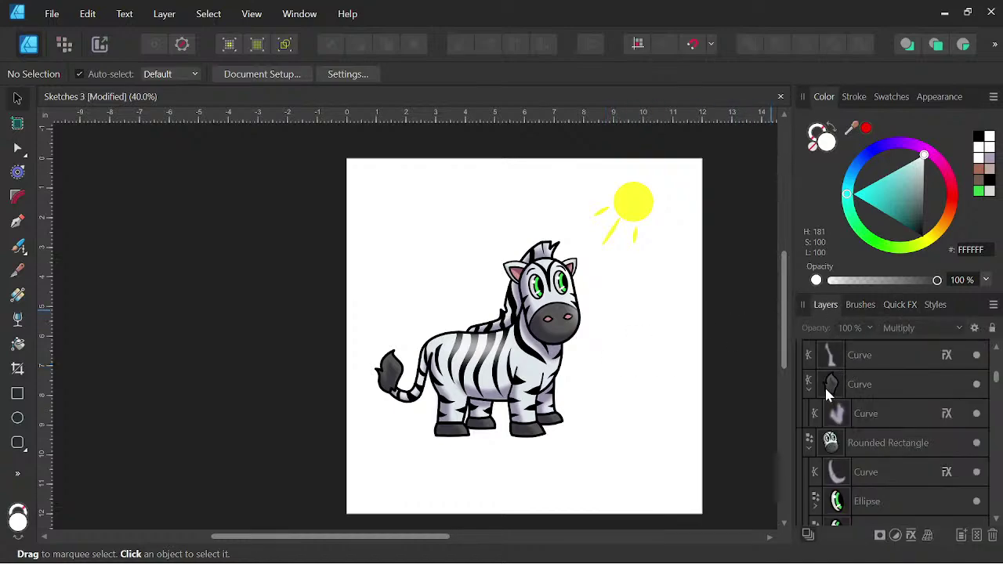
pyautogui.scroll(3, 828, 396)
pyautogui.scroll(-2, 842, 451)
pyautogui.scroll(1, 841, 439)
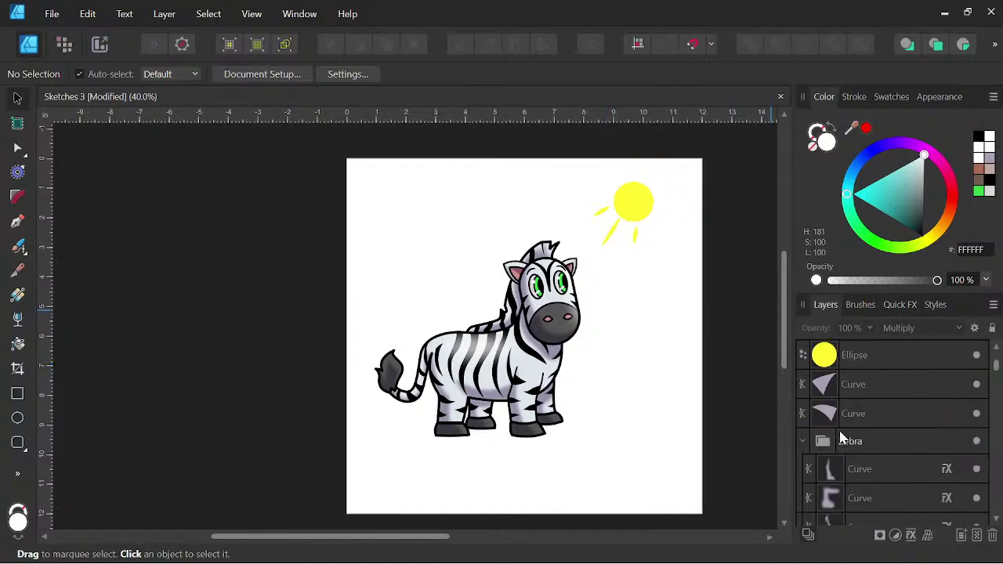
pyautogui.click(884, 415)
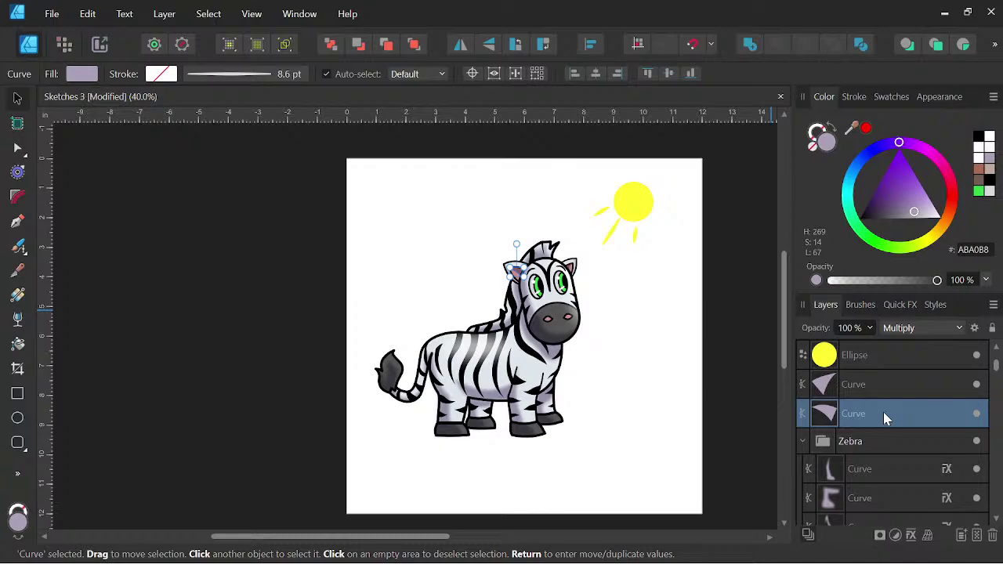
pyautogui.scroll(3, 866, 455)
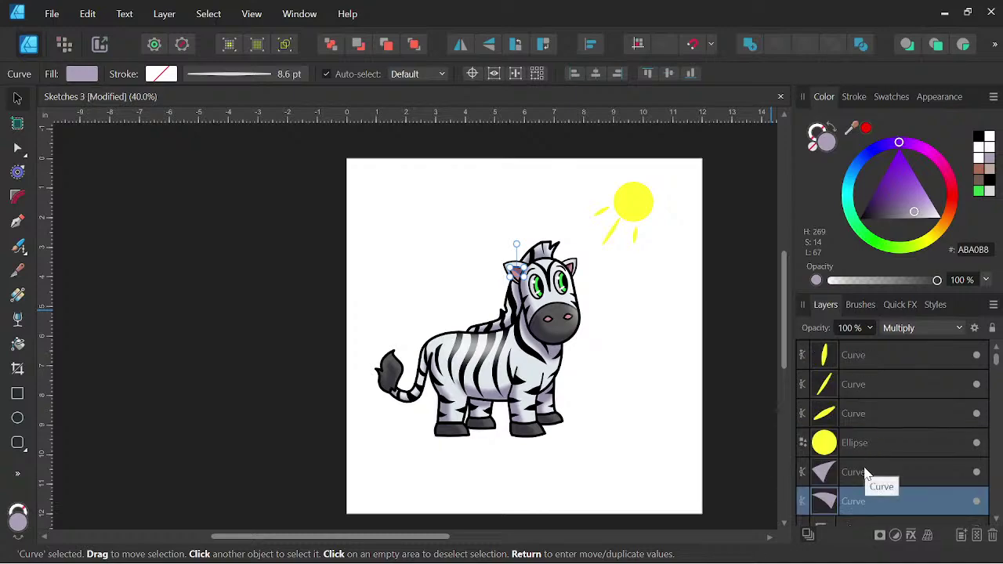
pyautogui.keyDown('shift'); pyautogui.click(866, 472); pyautogui.keyUp('shift')
pyautogui.click(900, 304)
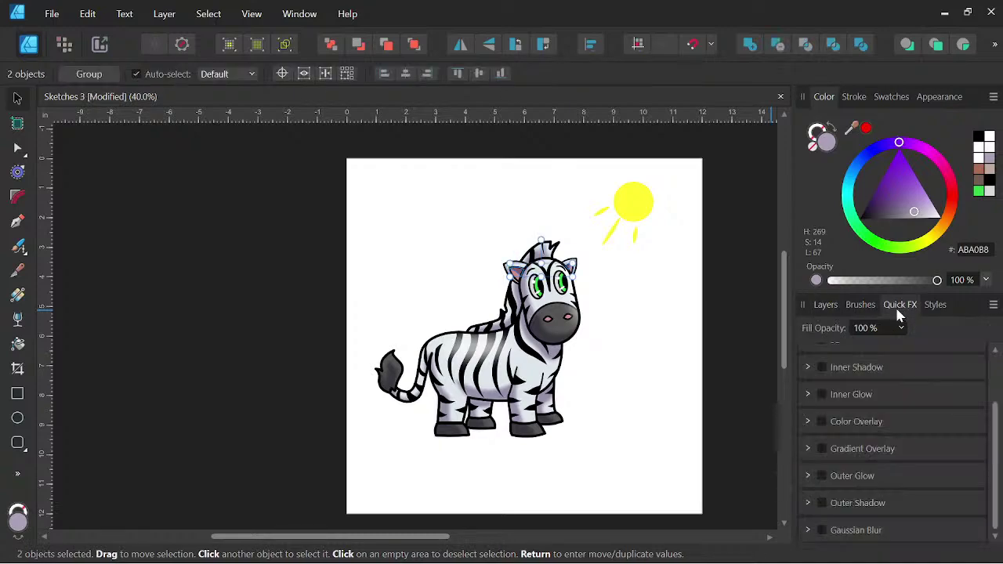
pyautogui.click(822, 531)
pyautogui.click(919, 510)
pyautogui.write('1')
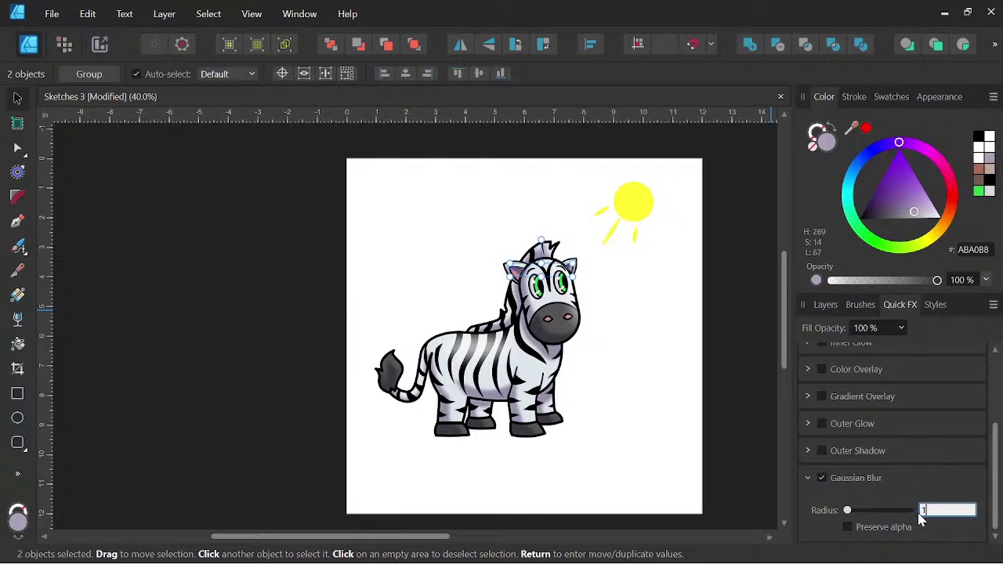
pyautogui.press('Return')
# Move the two blurred ear shading curves into the top of the Zebra group and collapse the group.
pyautogui.click(829, 305)
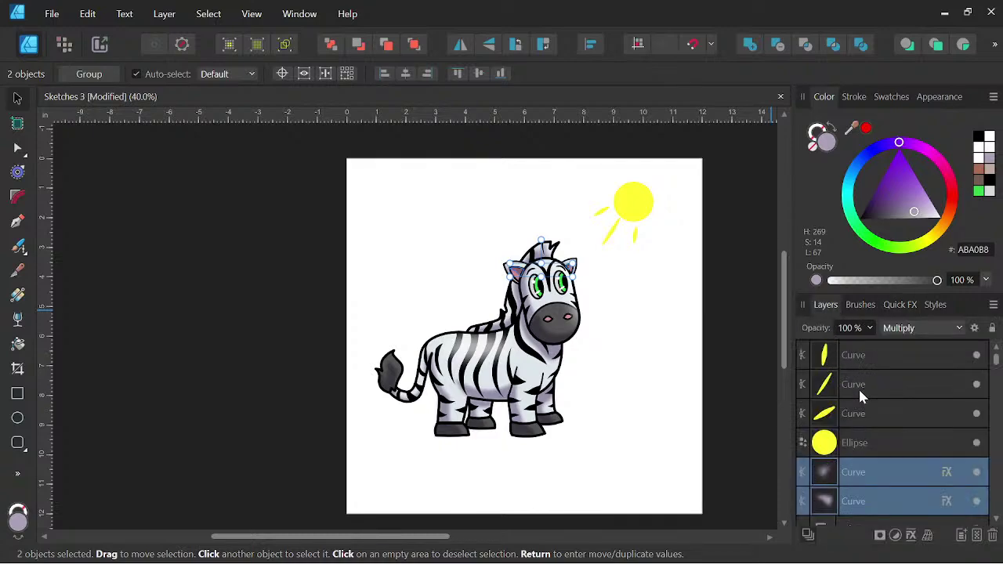
pyautogui.scroll(4, 563, 370)
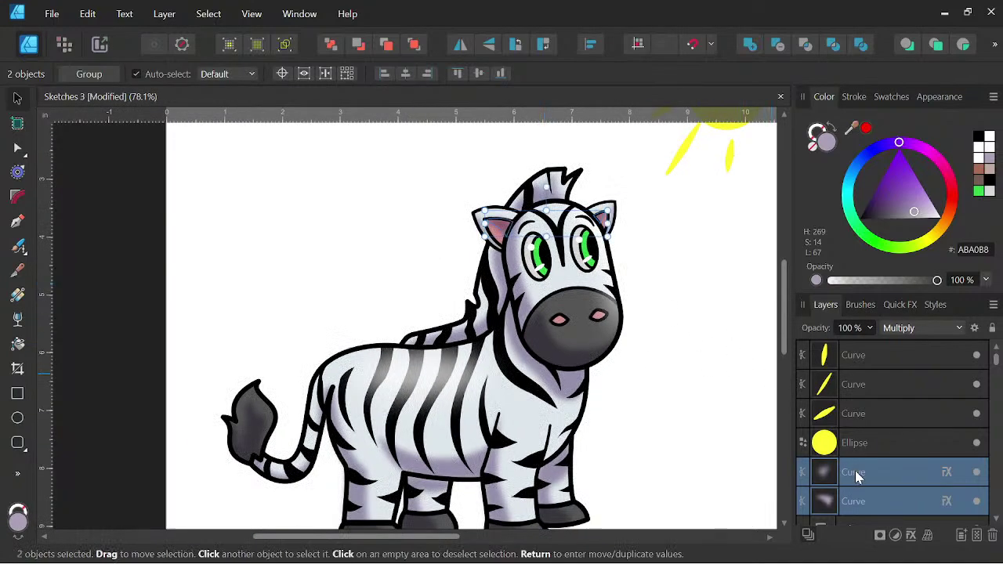
pyautogui.moveTo(855, 470); pyautogui.dragTo(843, 428)
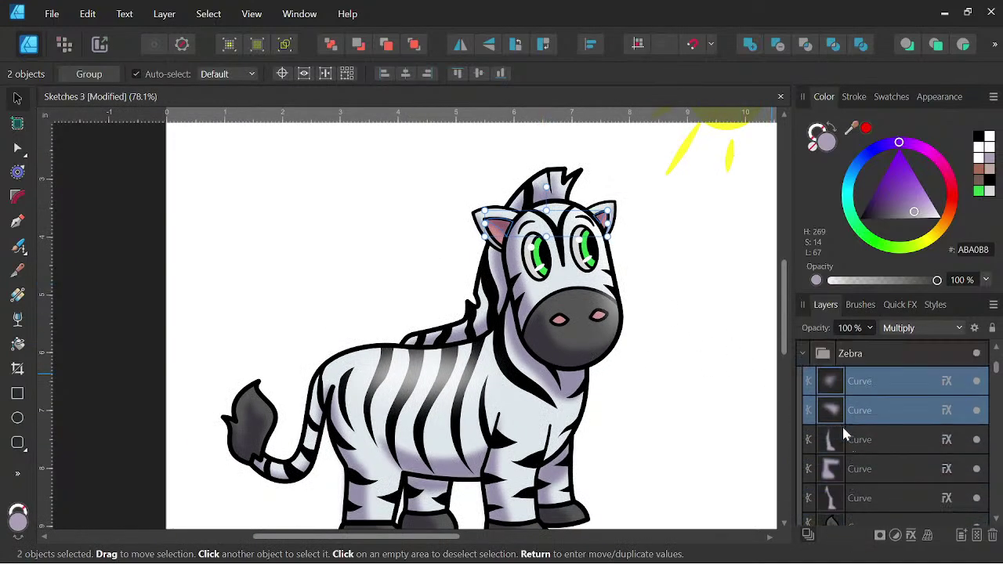
pyautogui.click(803, 354)
# Unlock and show the unshaded Zebra group, and move it directly behind the shaded zebra so both line up.
pyautogui.click(867, 355)
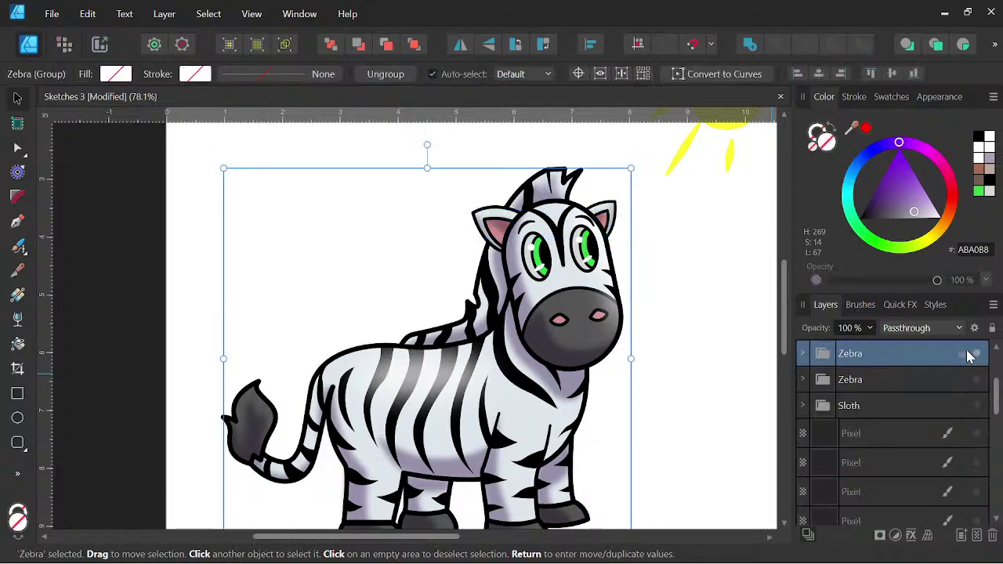
pyautogui.click(976, 380)
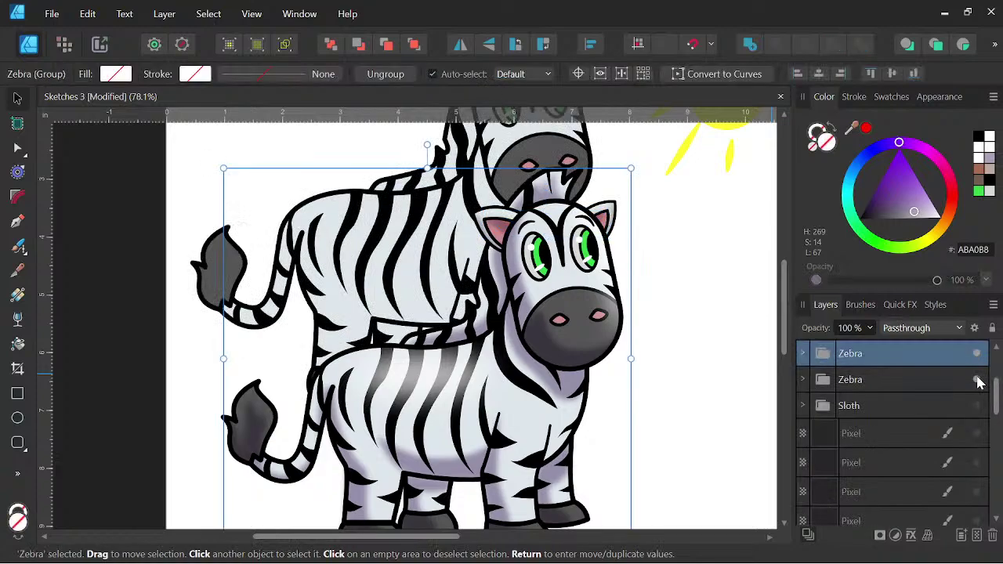
pyautogui.click(977, 381)
pyautogui.click(876, 376)
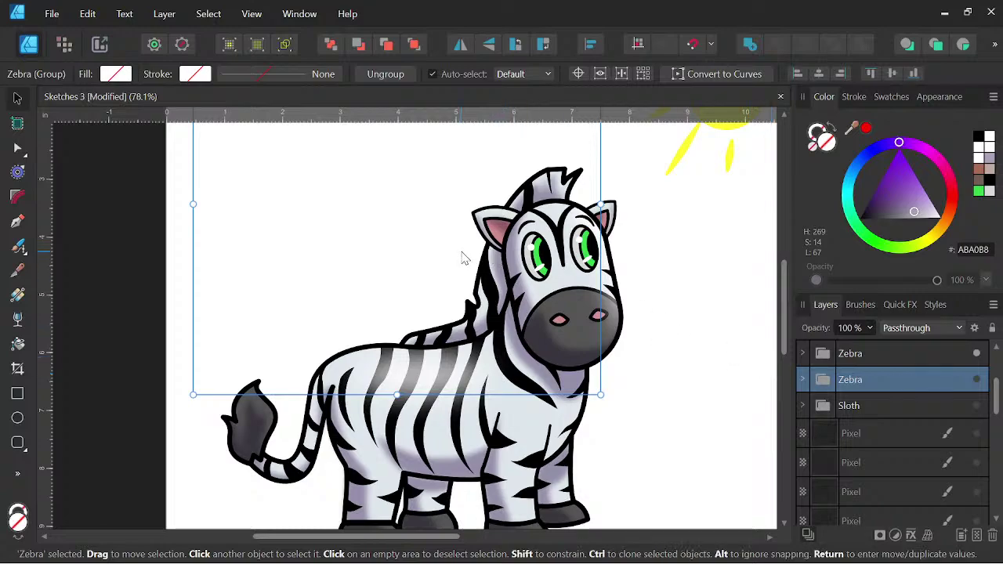
pyautogui.scroll(-1, 461, 252)
pyautogui.click(963, 380)
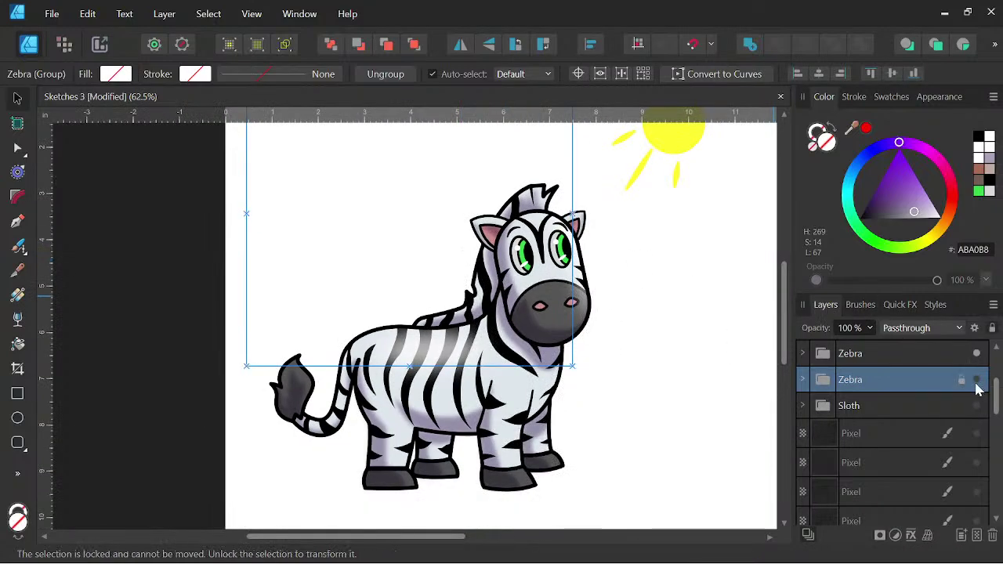
pyautogui.click(963, 380)
pyautogui.click(976, 380)
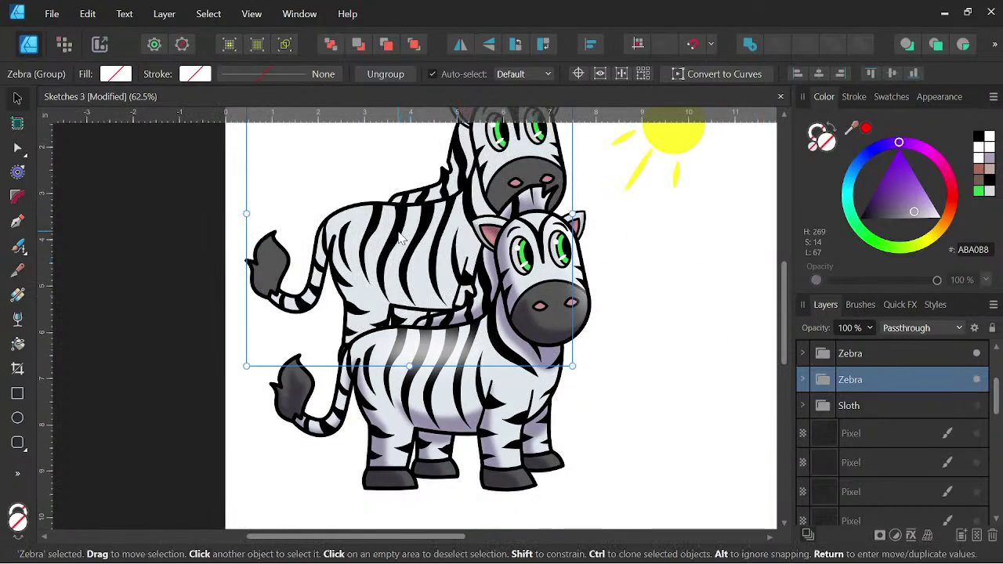
pyautogui.moveTo(400, 238); pyautogui.dragTo(422, 362)
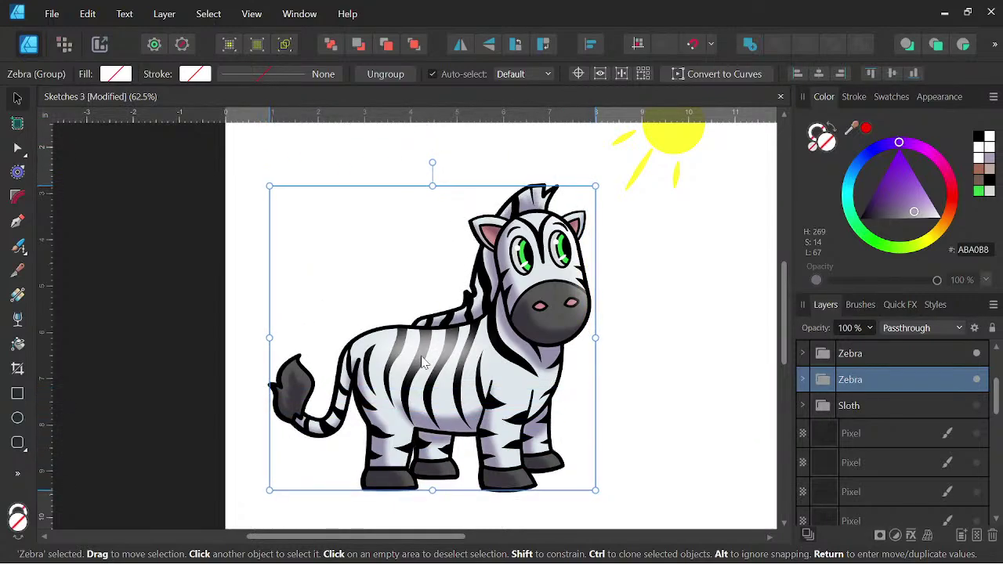
# Compare the zebra before and after shading by repeatedly hiding and showing the shaded Zebra group, leaving it shown.
pyautogui.scroll(-2, 663, 326)
pyautogui.moveTo(696, 353); pyautogui.dragTo(645, 355)
pyautogui.click(925, 361)
pyautogui.scroll(1, 585, 355)
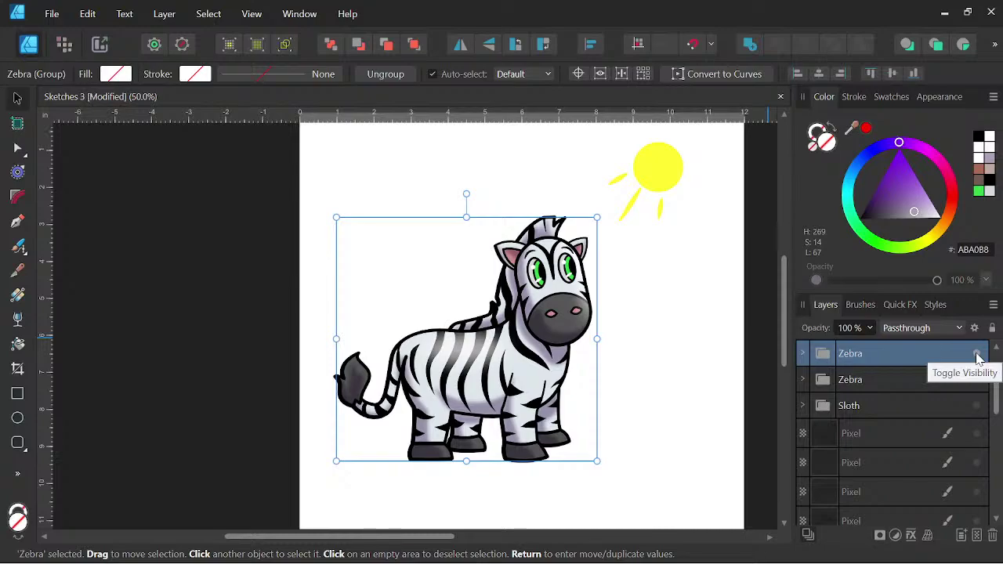
pyautogui.click(977, 355)
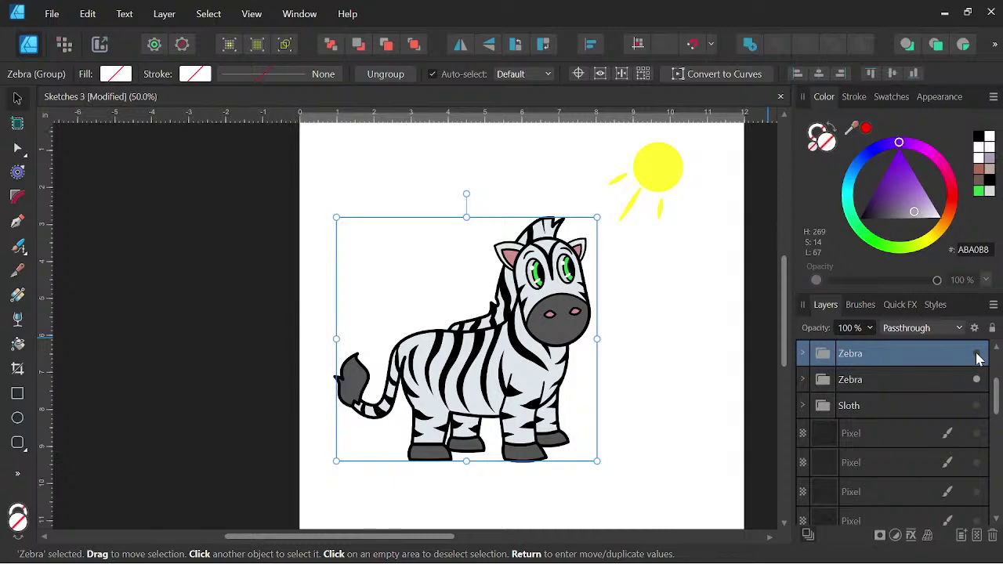
pyautogui.click(977, 355)
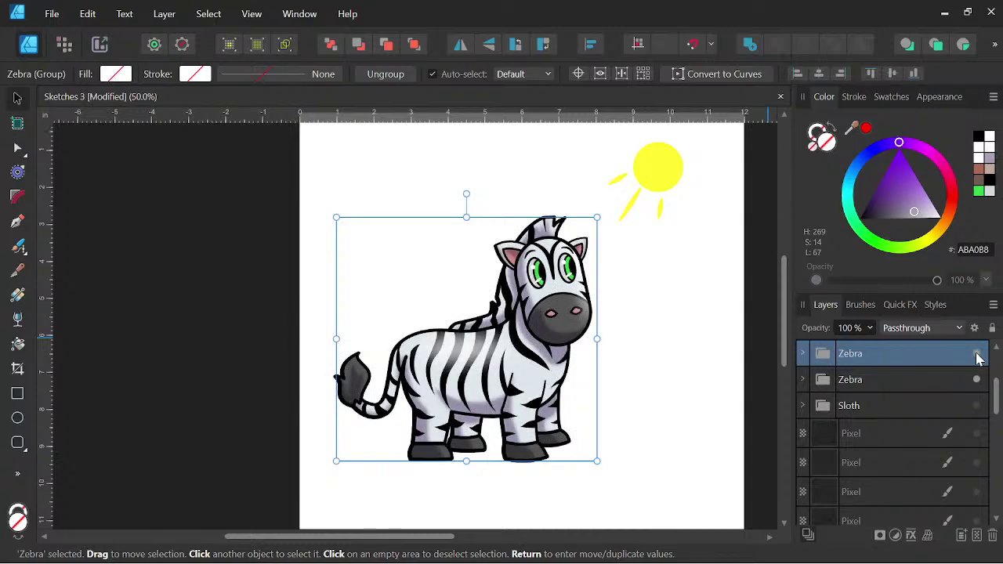
pyautogui.click(977, 355)
pyautogui.click(976, 355)
pyautogui.click(977, 355)
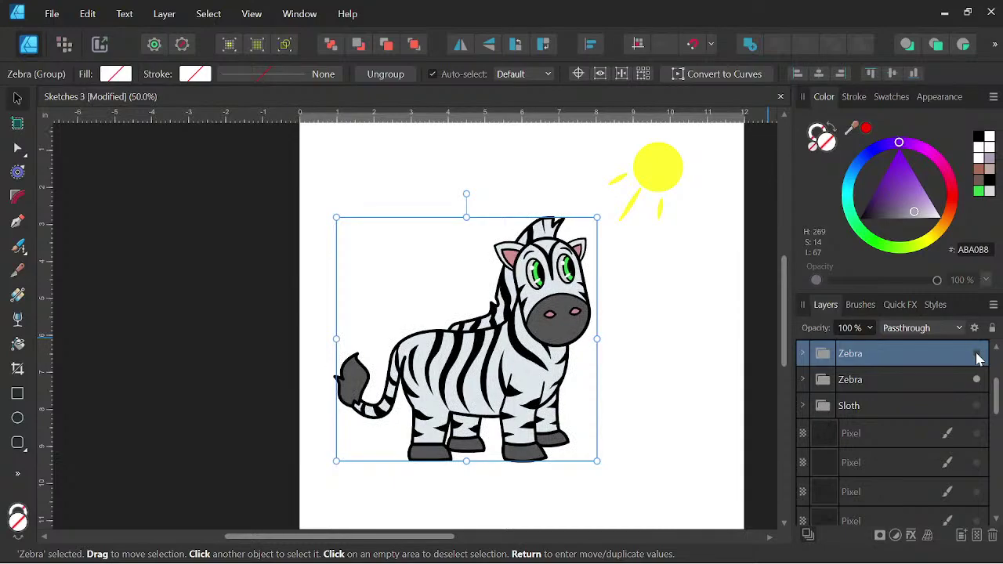
pyautogui.click(977, 355)
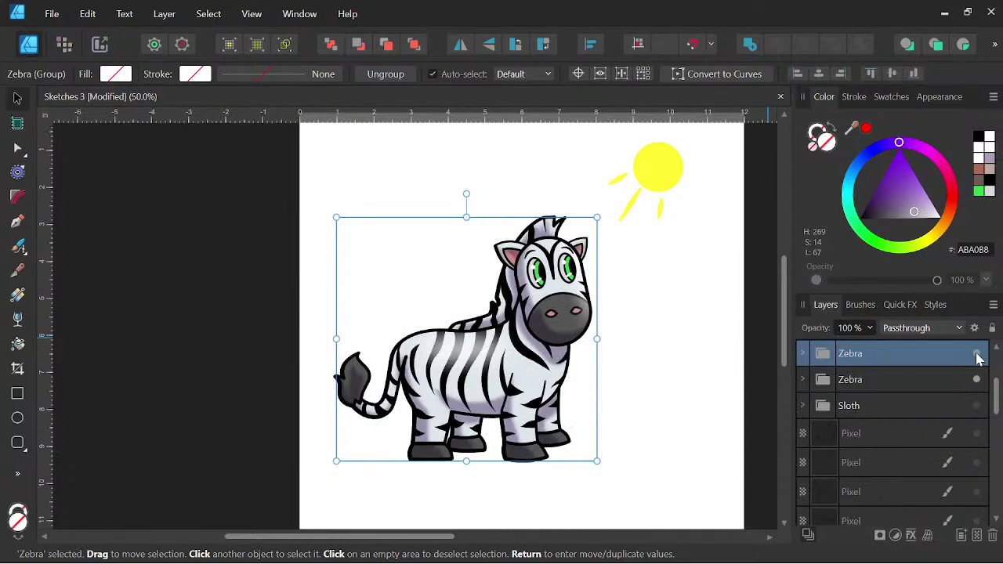
# Select both the shaded and unshaded Zebra groups and align them to each other on their horizontal centers.
pyautogui.scroll(-1, 508, 378)
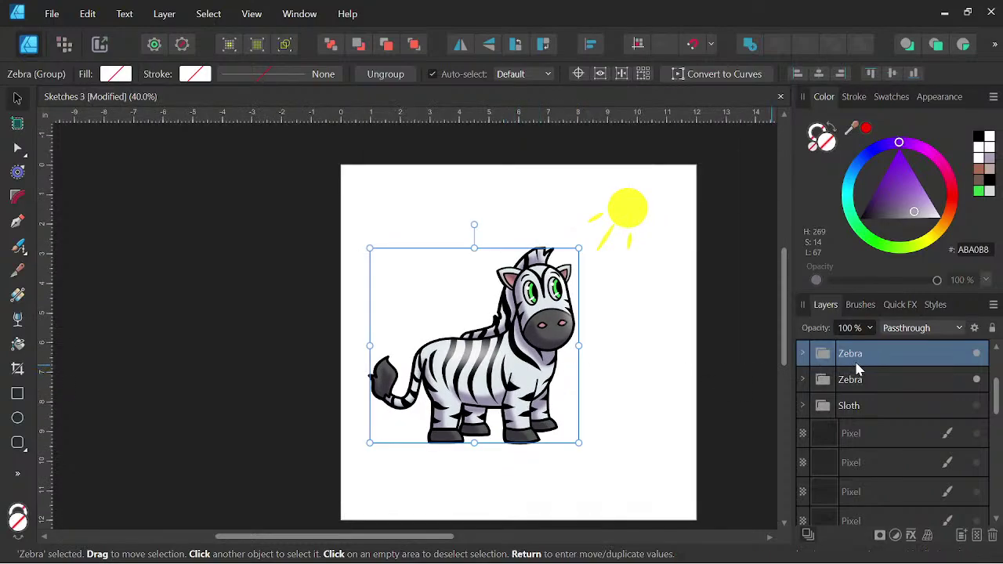
pyautogui.scroll(2, 856, 368)
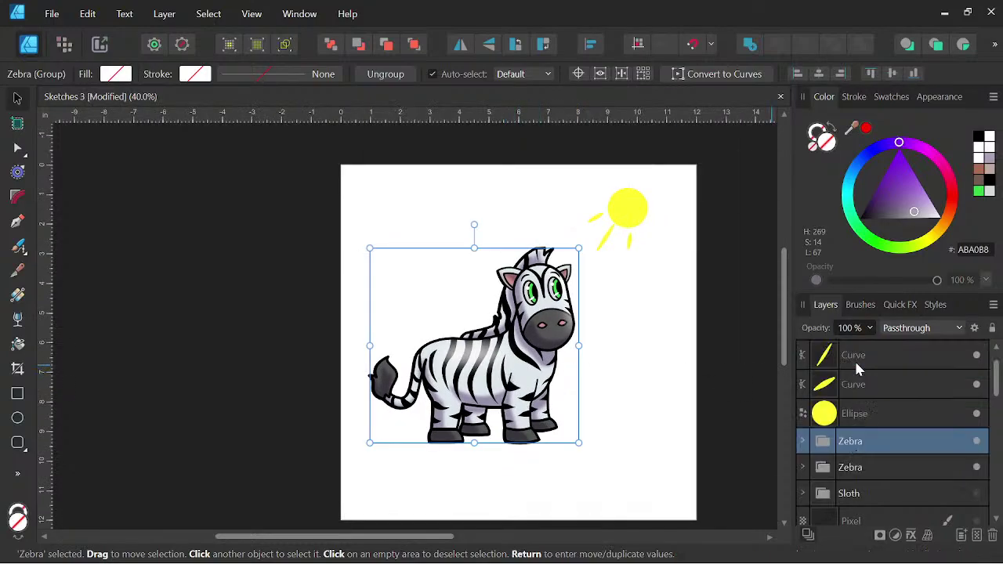
pyautogui.keyDown('shift'); pyautogui.click(858, 467); pyautogui.keyUp('shift')
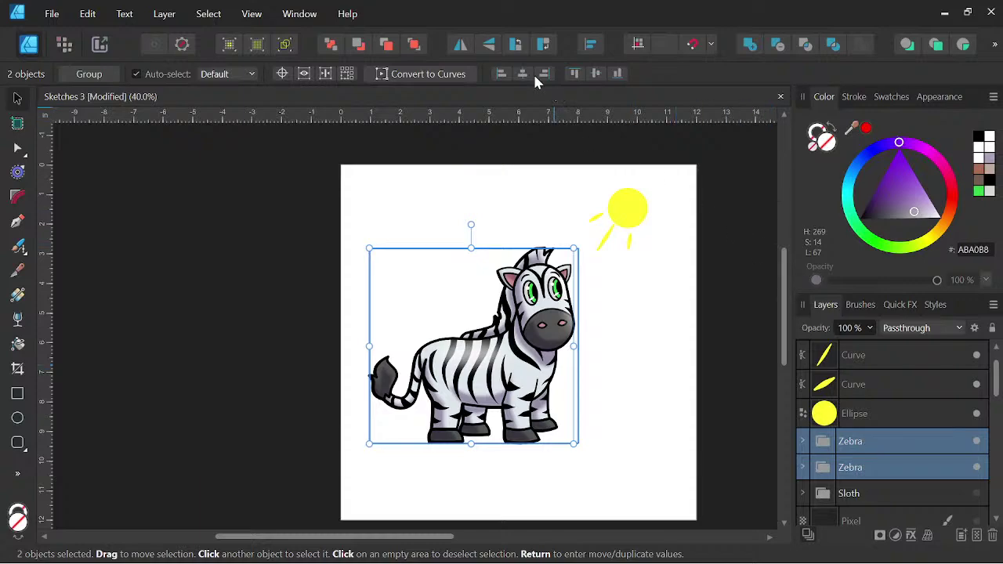
pyautogui.click(524, 75)
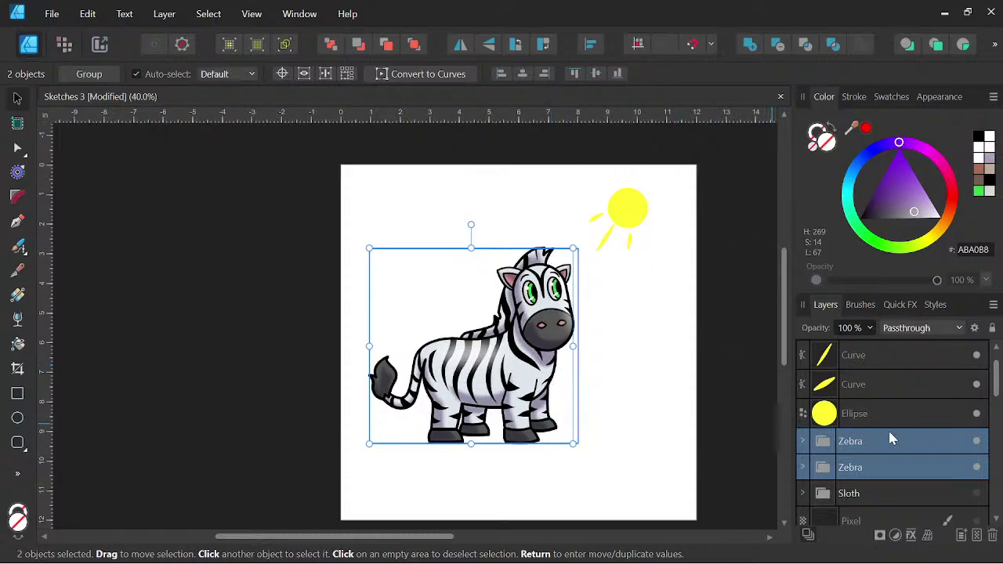
# Toggle the upper Zebra group's visibility to compare the aligned shaded and flat versions, leave it shown, and clear the selection.
pyautogui.moveTo(906, 466); pyautogui.dragTo(906, 440)
pyautogui.click(956, 444)
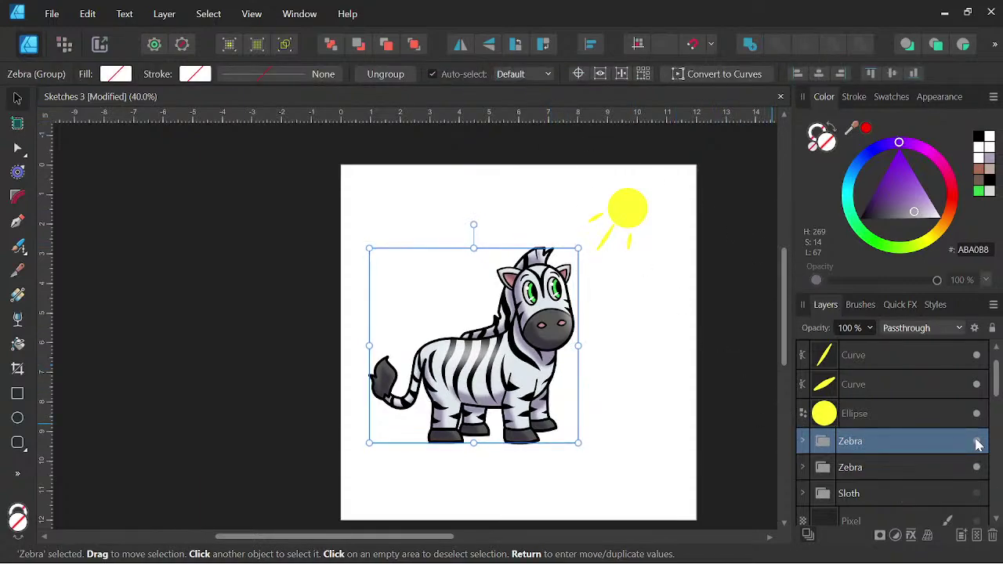
pyautogui.click(977, 441)
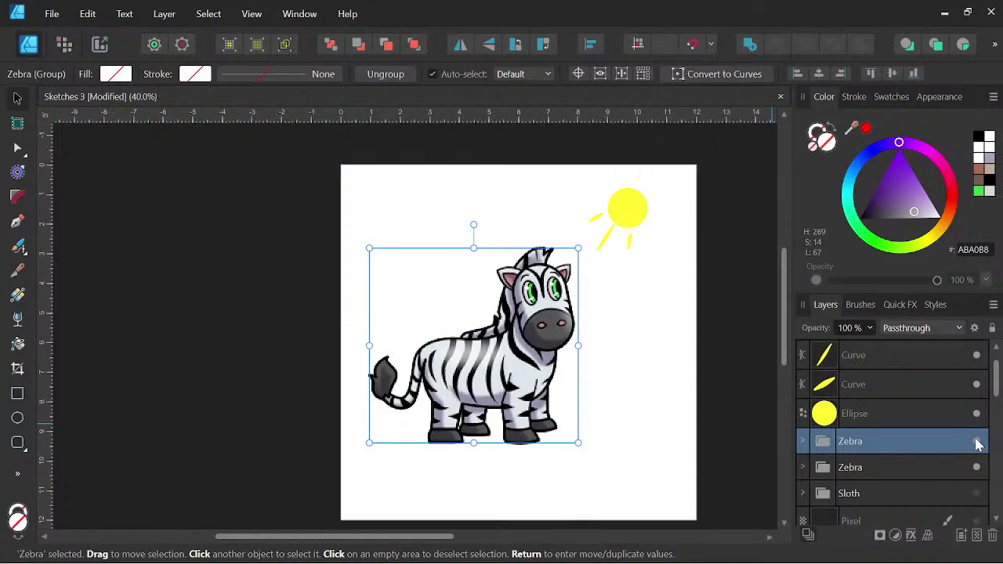
pyautogui.click(976, 441)
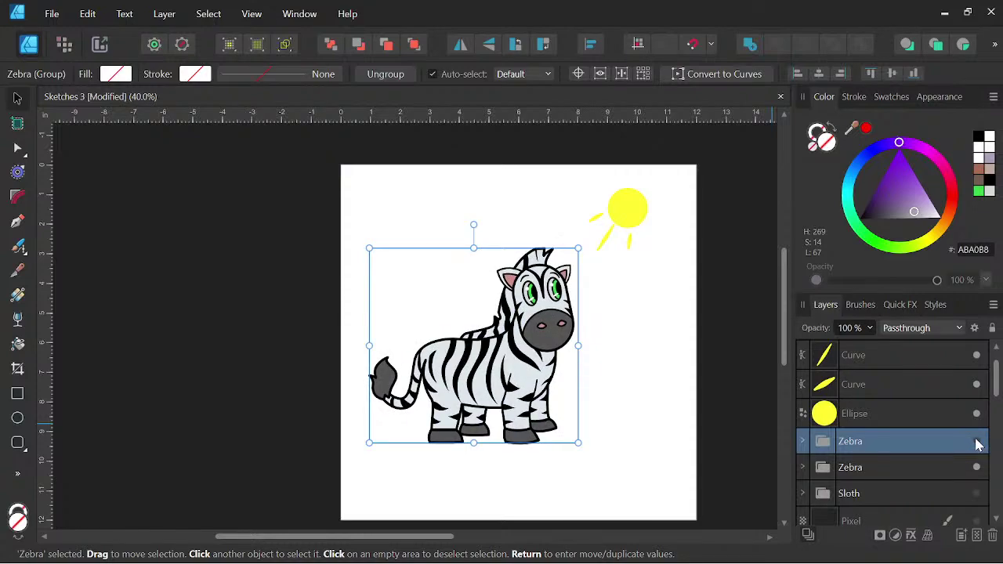
pyautogui.click(976, 444)
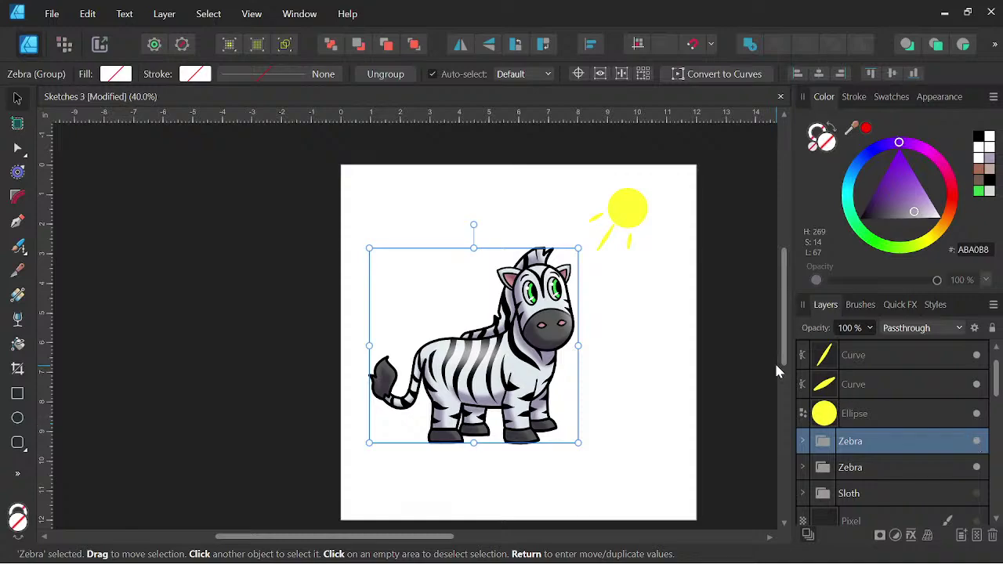
pyautogui.click(745, 348)
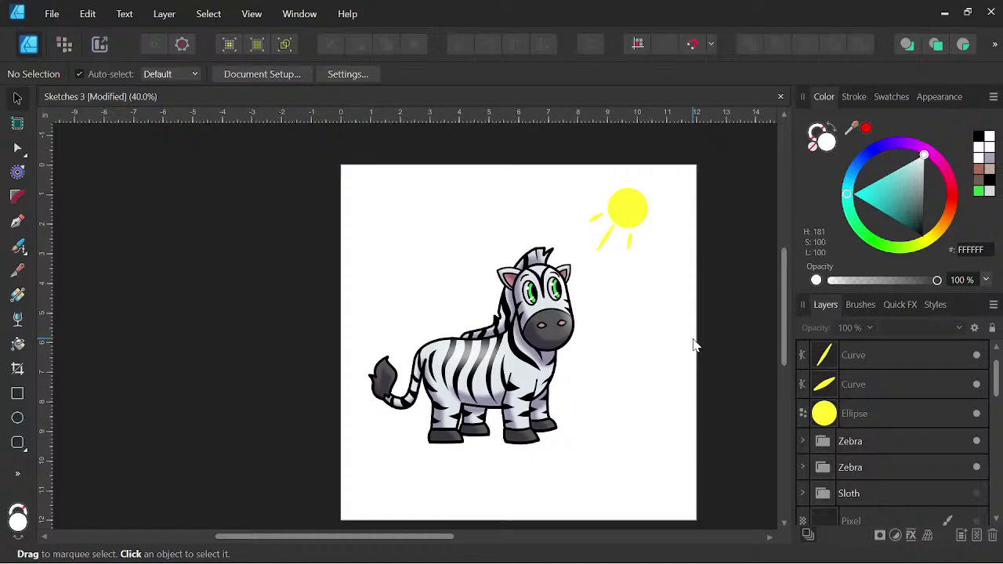
pyautogui.scroll(-2, 693, 344)
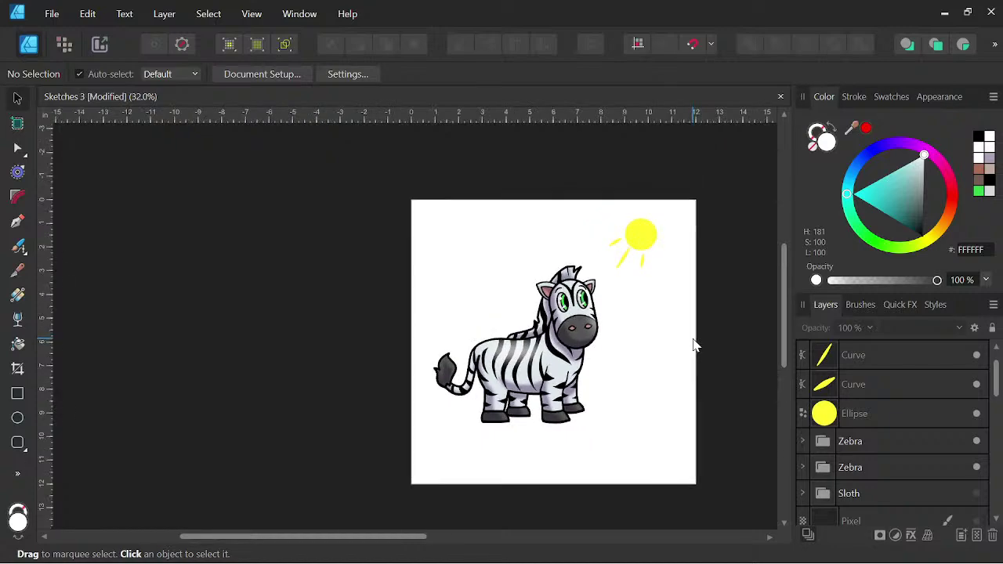
pyautogui.scroll(2, 694, 345)
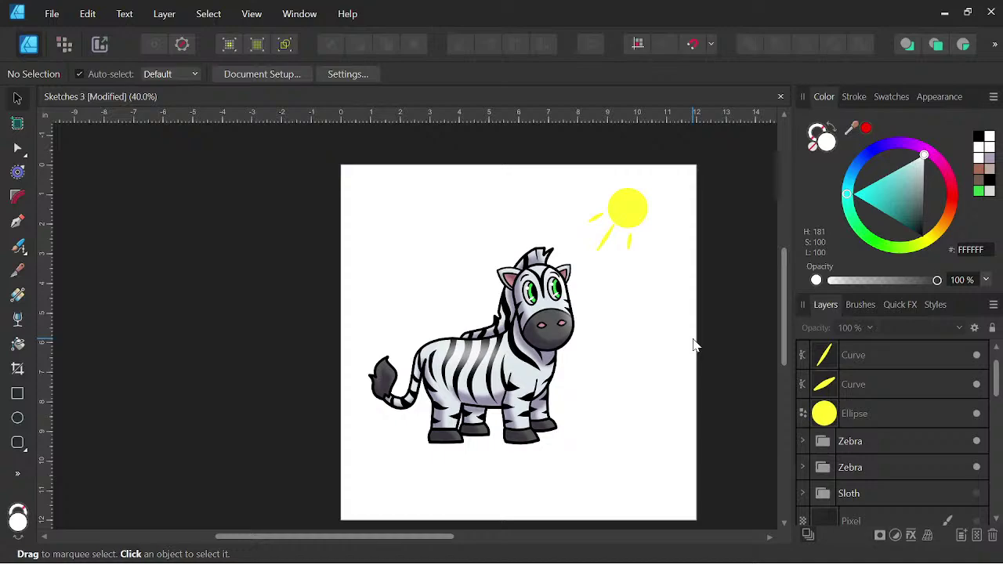